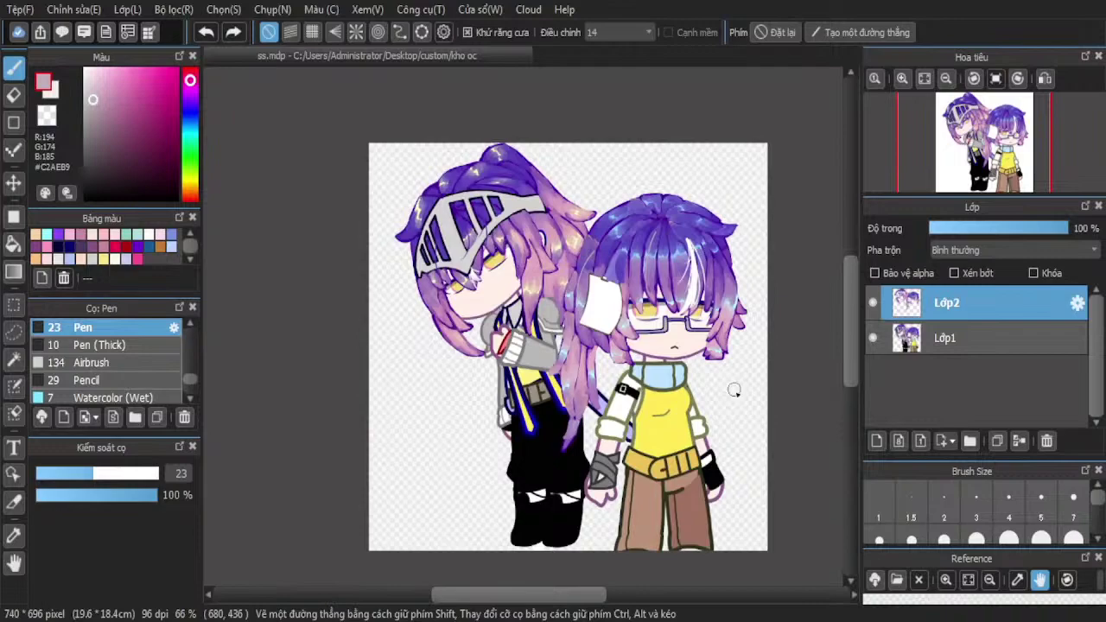
Soften the dark dividing line in the visor character's face-side hair with purple #7C478F, using Watercolor (Wet) at size 4
{"action": "scroll", "coordinate": [476, 311], "scroll_direction": "up", "scroll_amount": 6}
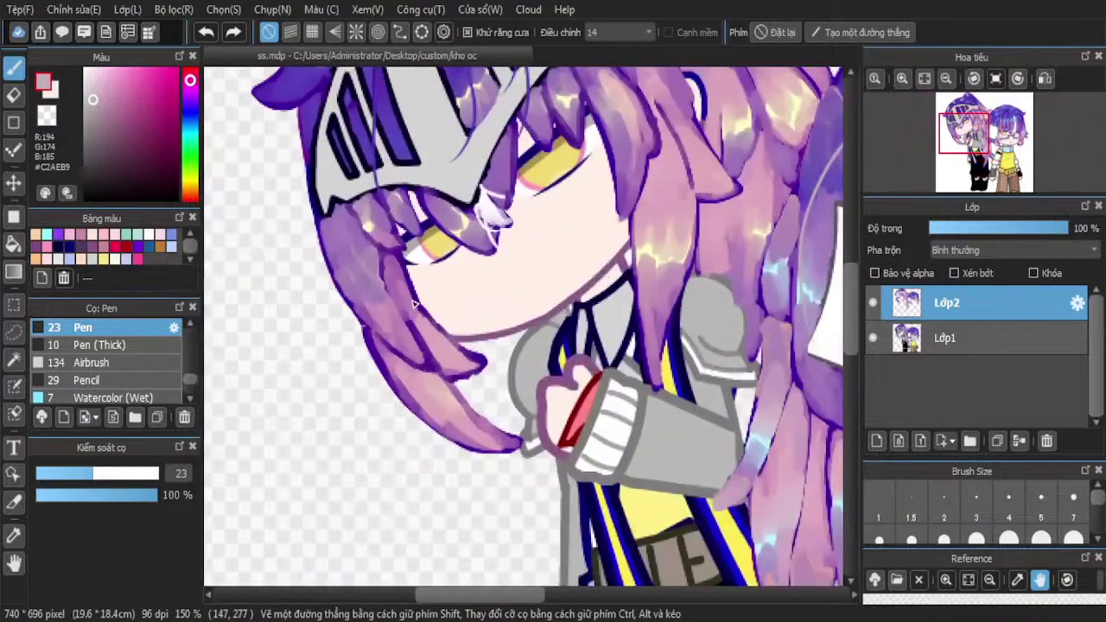
{"action": "scroll", "coordinate": [426, 369], "scroll_direction": "down", "scroll_amount": 7}
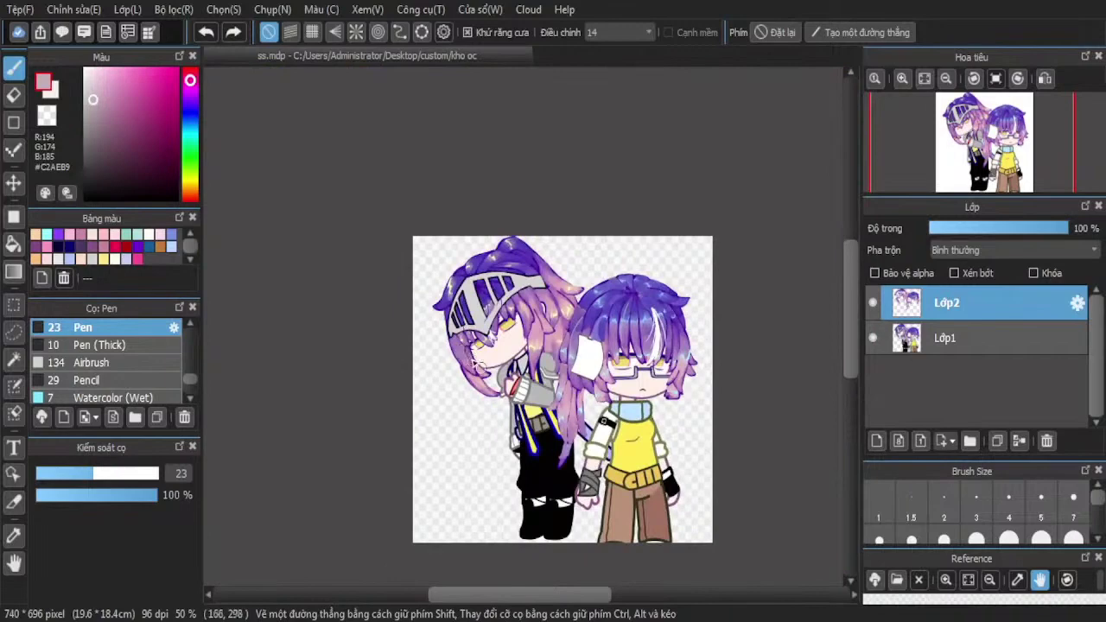
{"action": "scroll", "coordinate": [479, 372], "scroll_direction": "up", "scroll_amount": 6}
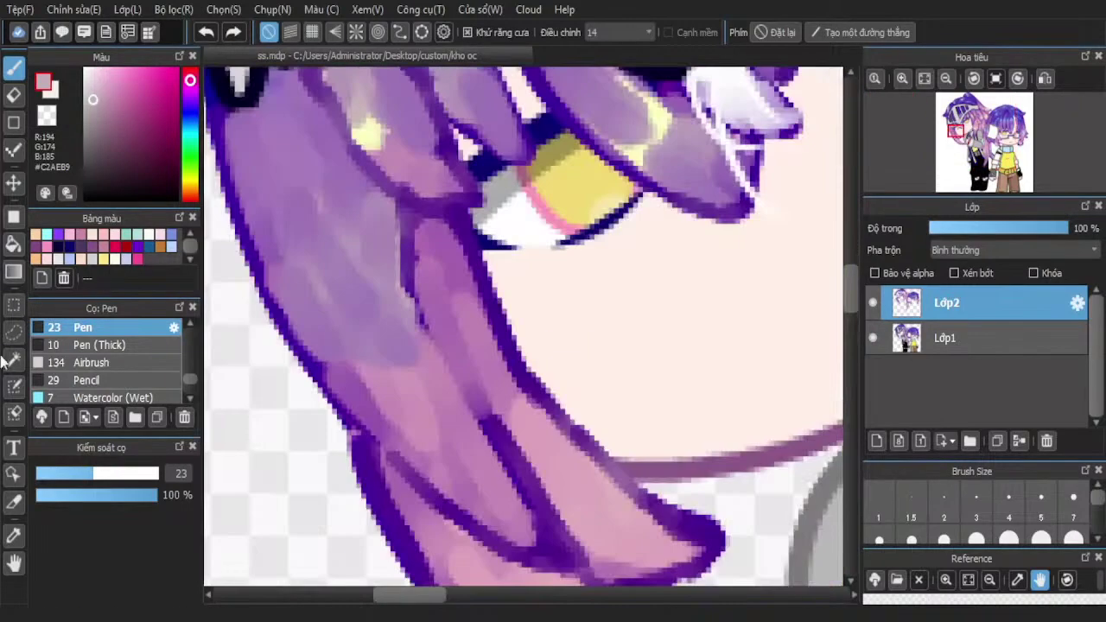
{"action": "left_click", "coordinate": [191, 100]}
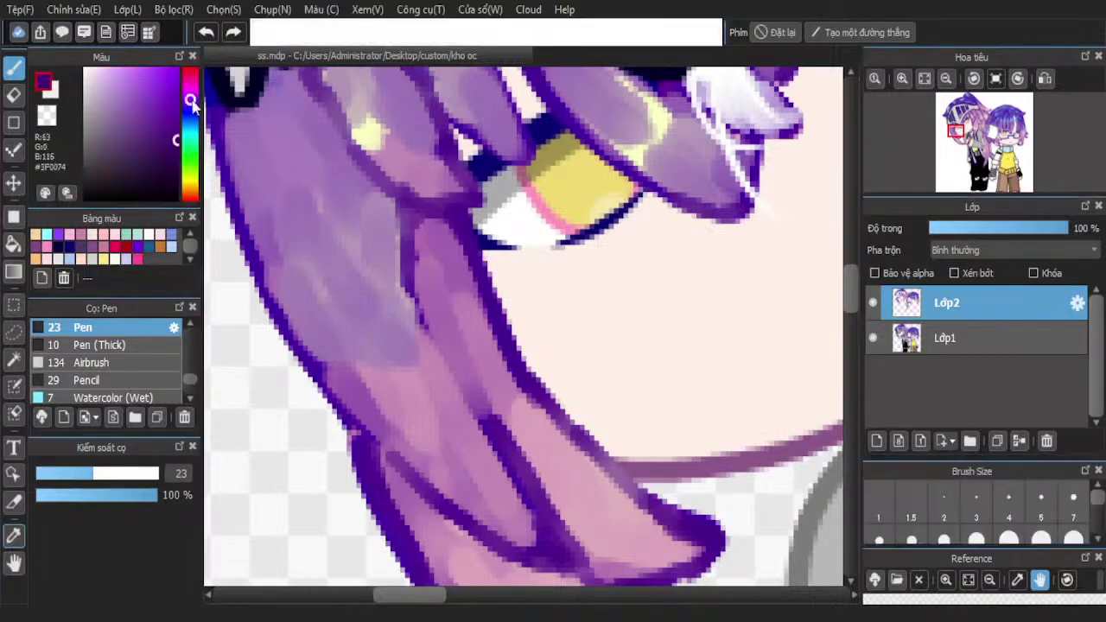
{"action": "left_click", "coordinate": [191, 96]}
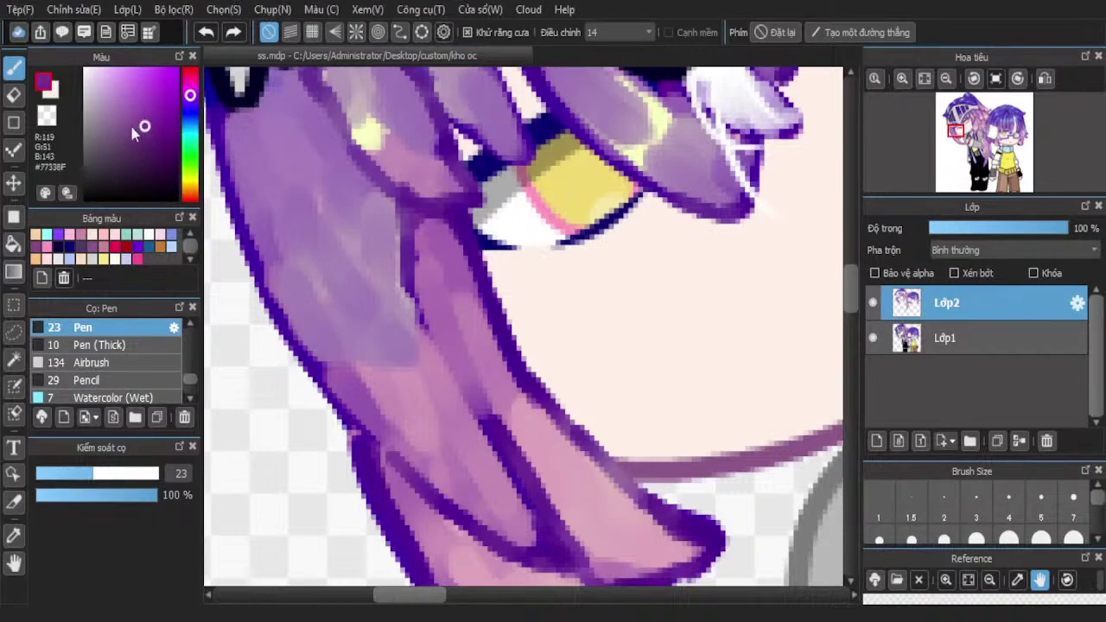
{"action": "left_click", "coordinate": [132, 126]}
{"action": "left_click", "coordinate": [1013, 506]}
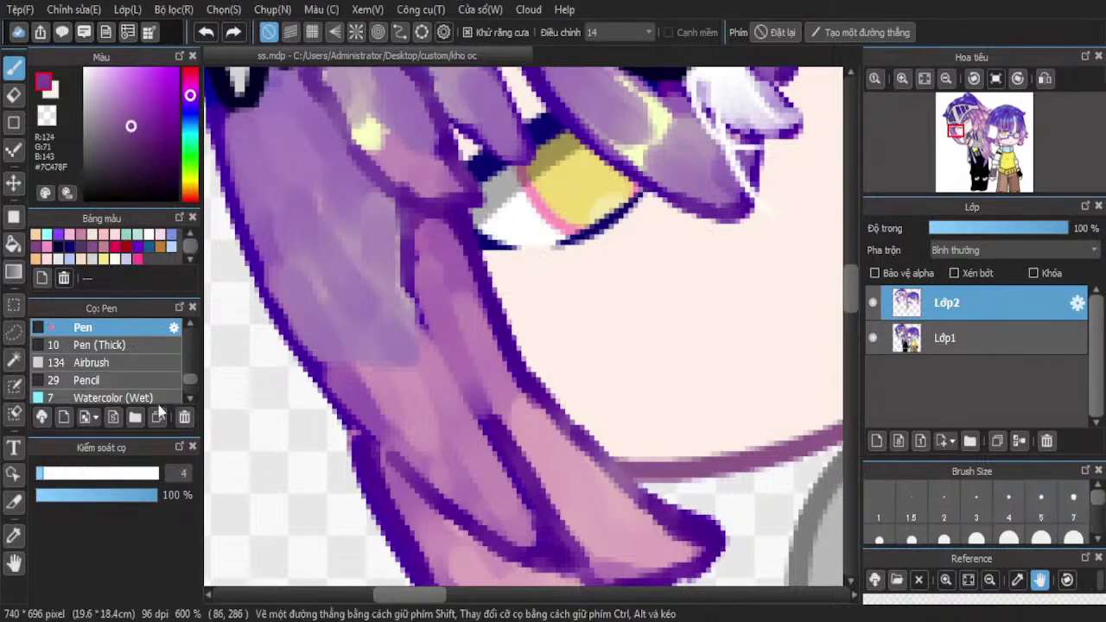
{"action": "left_click", "coordinate": [130, 397]}
{"action": "scroll", "coordinate": [522, 326], "scroll_direction": "up", "scroll_amount": 1}
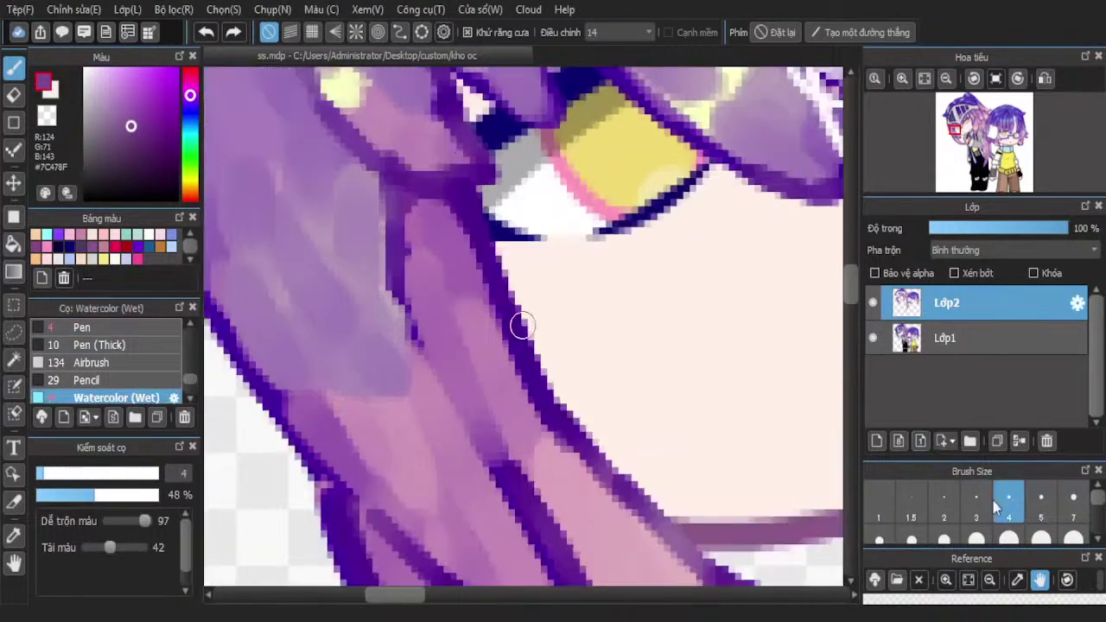
{"action": "mouse_move", "coordinate": [393, 182]}
{"action": "left_mouse_down"}
{"action": "mouse_move", "coordinate": [405, 291]}
{"action": "mouse_move", "coordinate": [442, 384]}
{"action": "mouse_move", "coordinate": [507, 490]}
{"action": "left_mouse_up"}
{"action": "left_click_drag", "start_coordinate": [479, 442], "coordinate": [531, 526]}
{"action": "scroll", "coordinate": [448, 385], "scroll_direction": "down", "scroll_amount": 5}
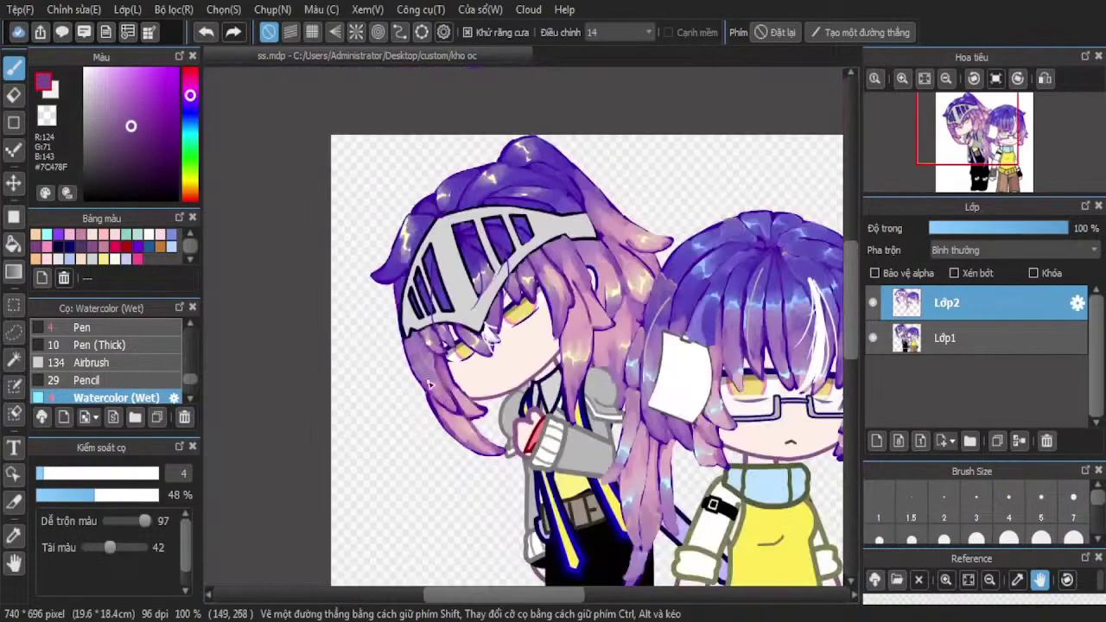
Paint a pale blue #DFEDFF highlight along the dark line at the lower end of the face-side hair strand
{"action": "scroll", "coordinate": [429, 384], "scroll_direction": "up", "scroll_amount": 3}
{"action": "scroll", "coordinate": [427, 430], "scroll_direction": "up", "scroll_amount": 1}
{"action": "left_click", "coordinate": [190, 122]}
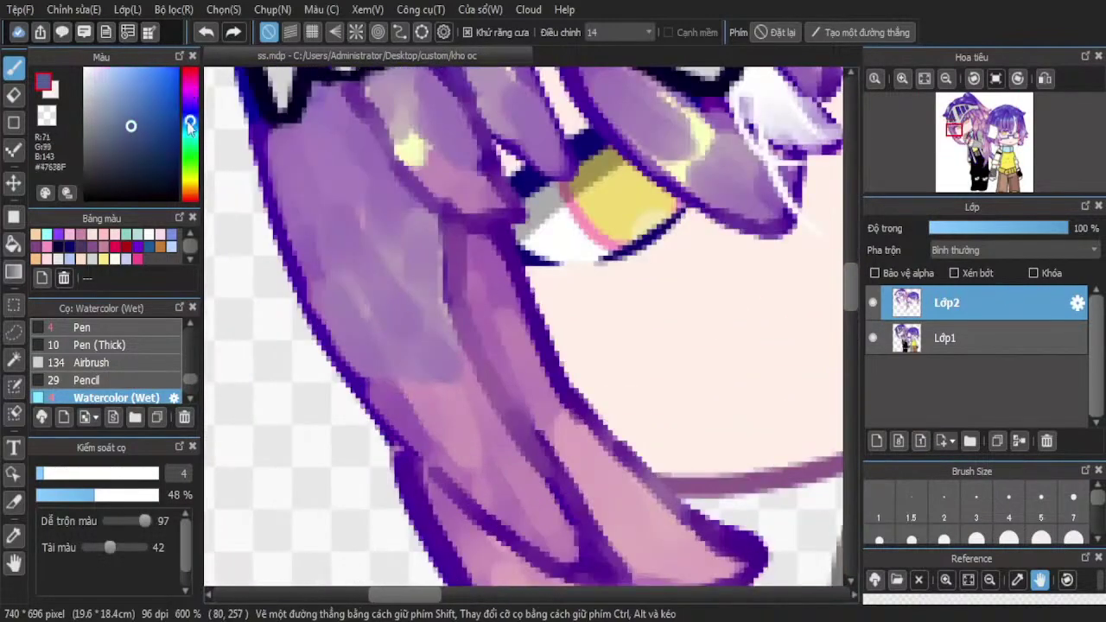
{"action": "scroll", "coordinate": [502, 398], "scroll_direction": "down", "scroll_amount": 3}
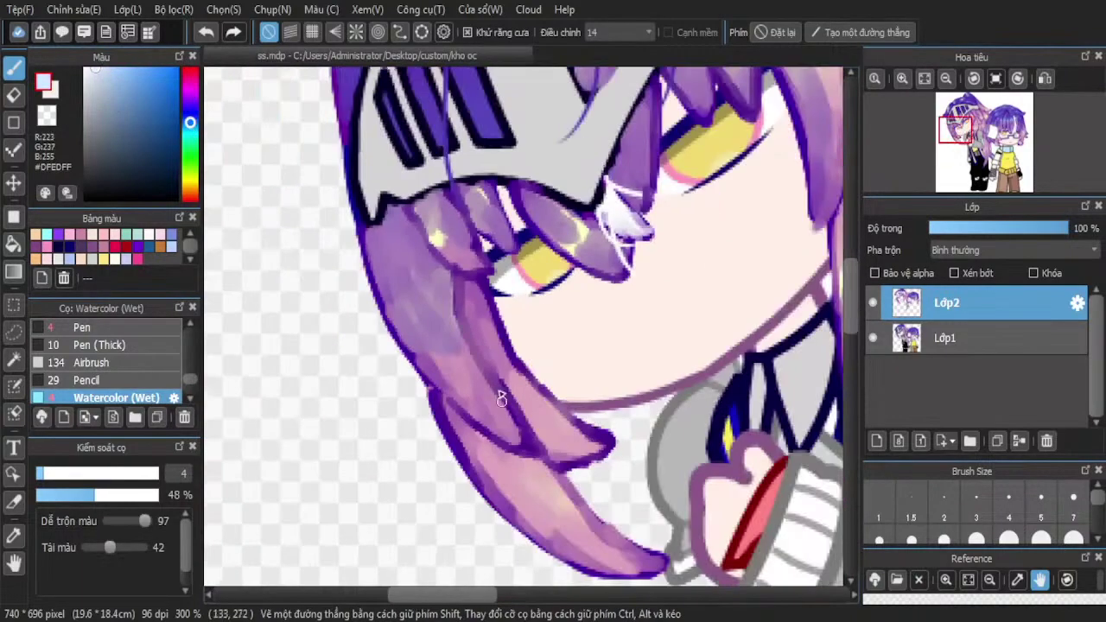
{"action": "scroll", "coordinate": [548, 480], "scroll_direction": "up", "scroll_amount": 4}
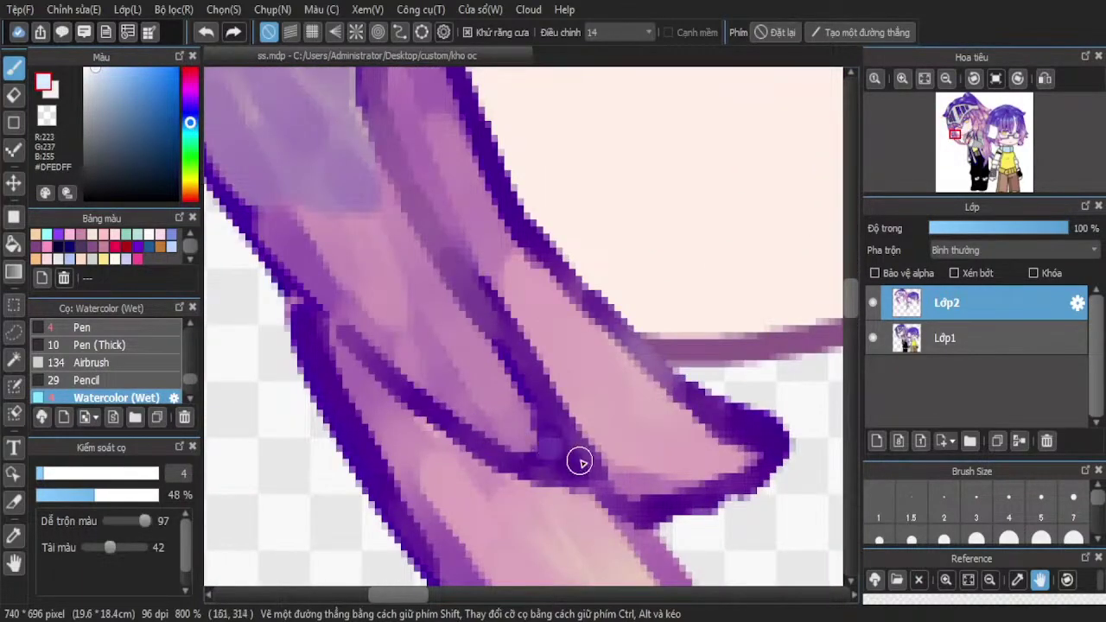
{"action": "scroll", "coordinate": [500, 336], "scroll_direction": "down", "scroll_amount": 2}
{"action": "scroll", "coordinate": [499, 423], "scroll_direction": "up", "scroll_amount": 3}
{"action": "mouse_move", "coordinate": [587, 320]}
{"action": "left_mouse_down"}
{"action": "mouse_move", "coordinate": [407, 262]}
{"action": "mouse_move", "coordinate": [293, 183]}
{"action": "mouse_move", "coordinate": [637, 311]}
{"action": "mouse_move", "coordinate": [595, 273]}
{"action": "mouse_move", "coordinate": [576, 286]}
{"action": "mouse_move", "coordinate": [422, 248]}
{"action": "left_mouse_up"}
{"action": "scroll", "coordinate": [421, 247], "scroll_direction": "down", "scroll_amount": 6}
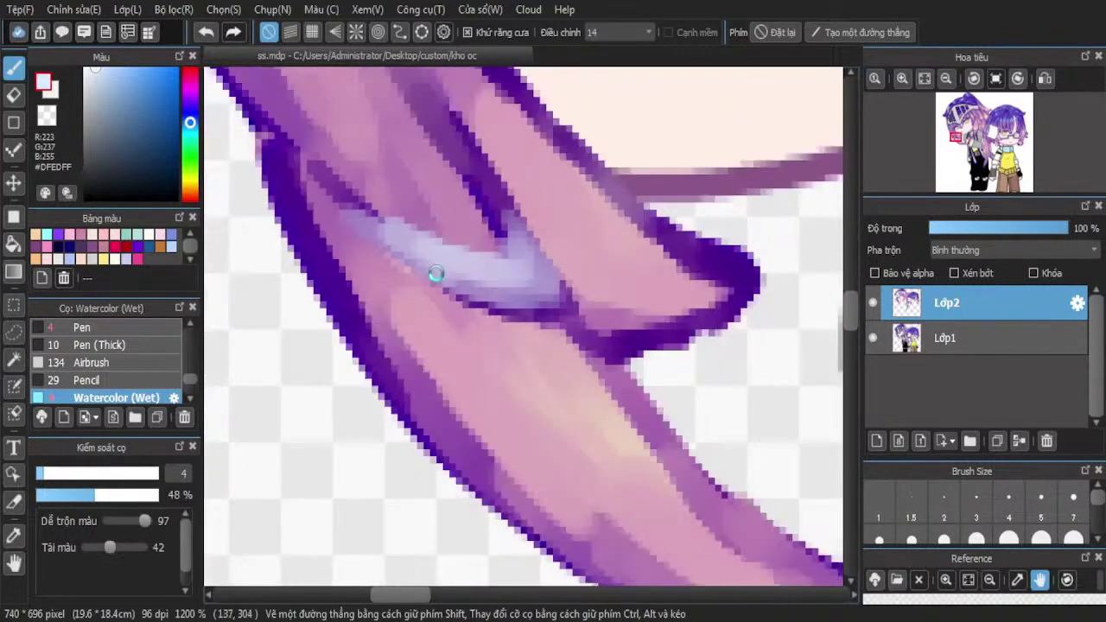
Extend the pale blue highlight up to the upper end of that dark line and thicken it
{"action": "scroll", "coordinate": [462, 306], "scroll_direction": "up", "scroll_amount": 3}
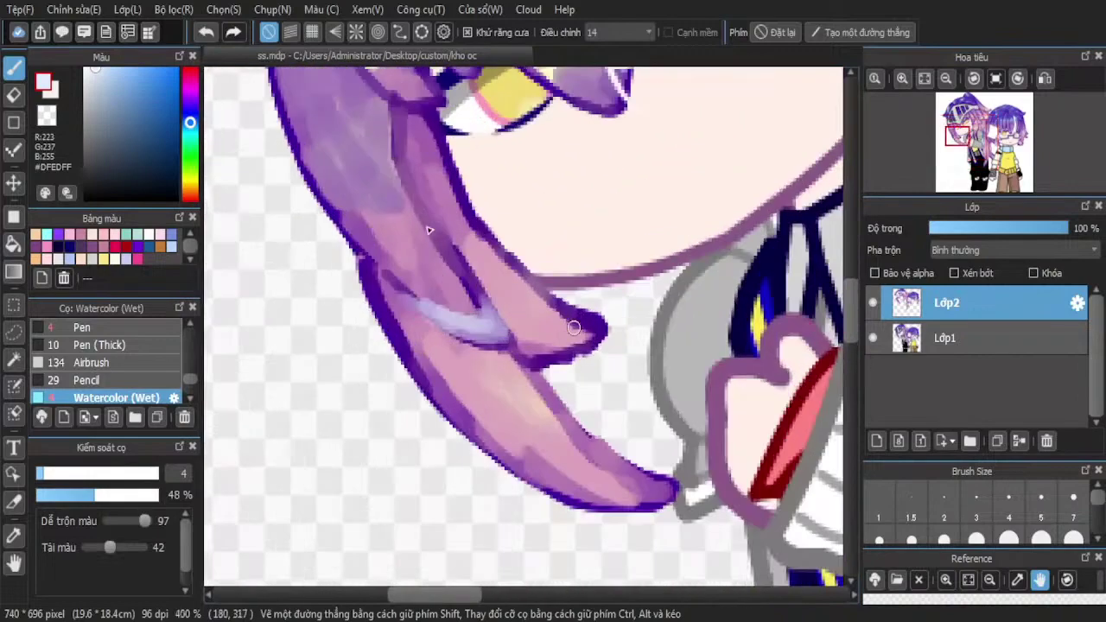
{"action": "scroll", "coordinate": [574, 327], "scroll_direction": "up", "scroll_amount": 3}
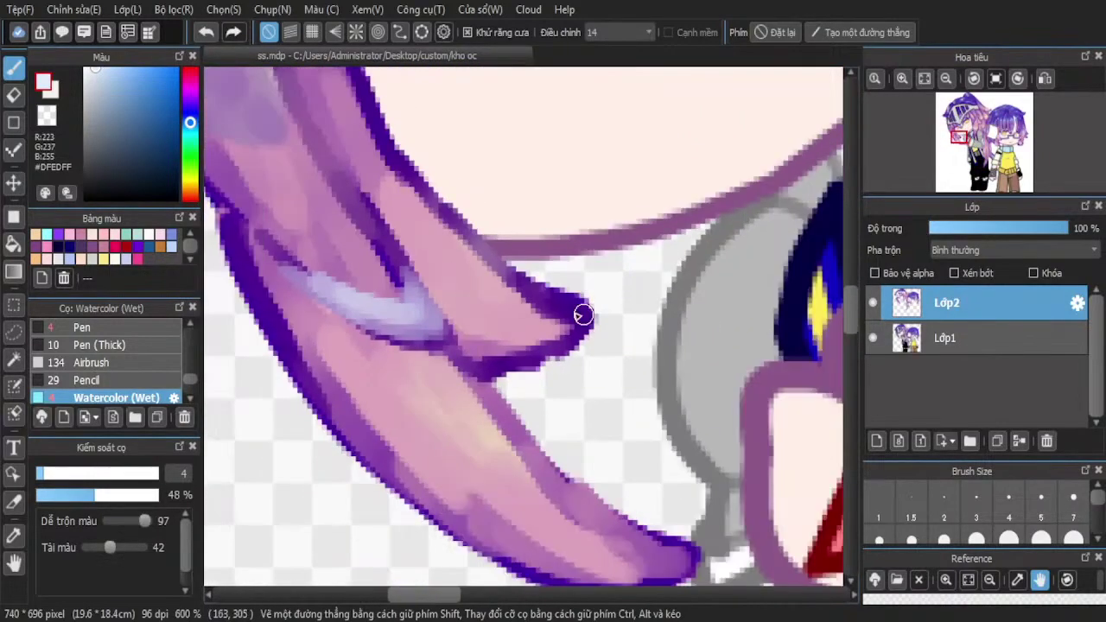
{"action": "scroll", "coordinate": [484, 290], "scroll_direction": "up", "scroll_amount": 3}
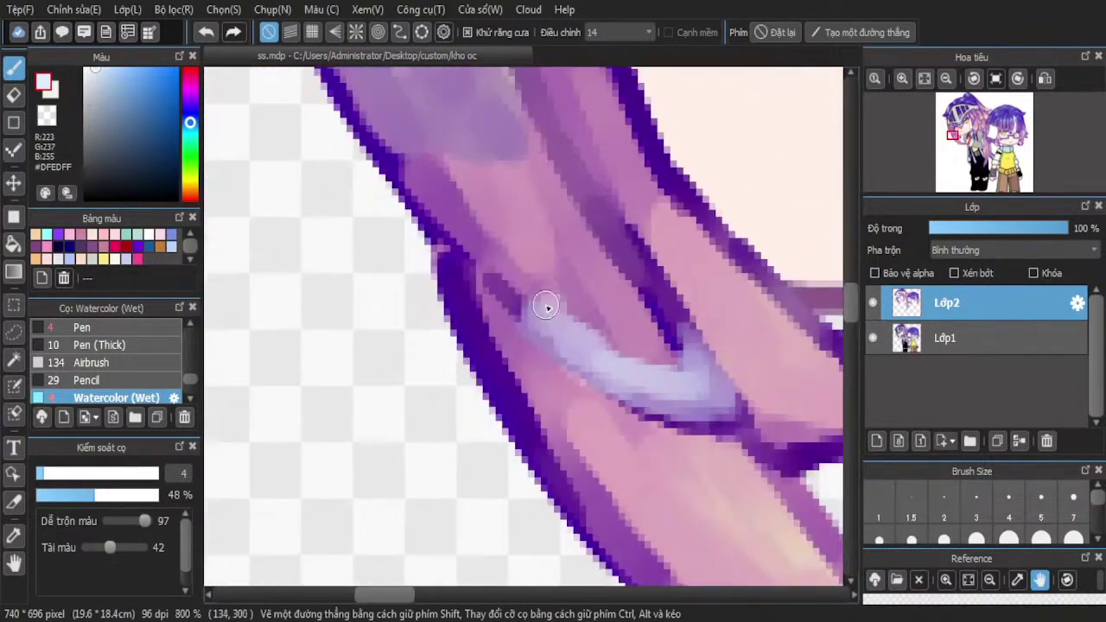
{"action": "mouse_move", "coordinate": [546, 306]}
{"action": "left_mouse_down"}
{"action": "mouse_move", "coordinate": [490, 268]}
{"action": "mouse_move", "coordinate": [586, 351]}
{"action": "mouse_move", "coordinate": [674, 360]}
{"action": "left_mouse_up"}
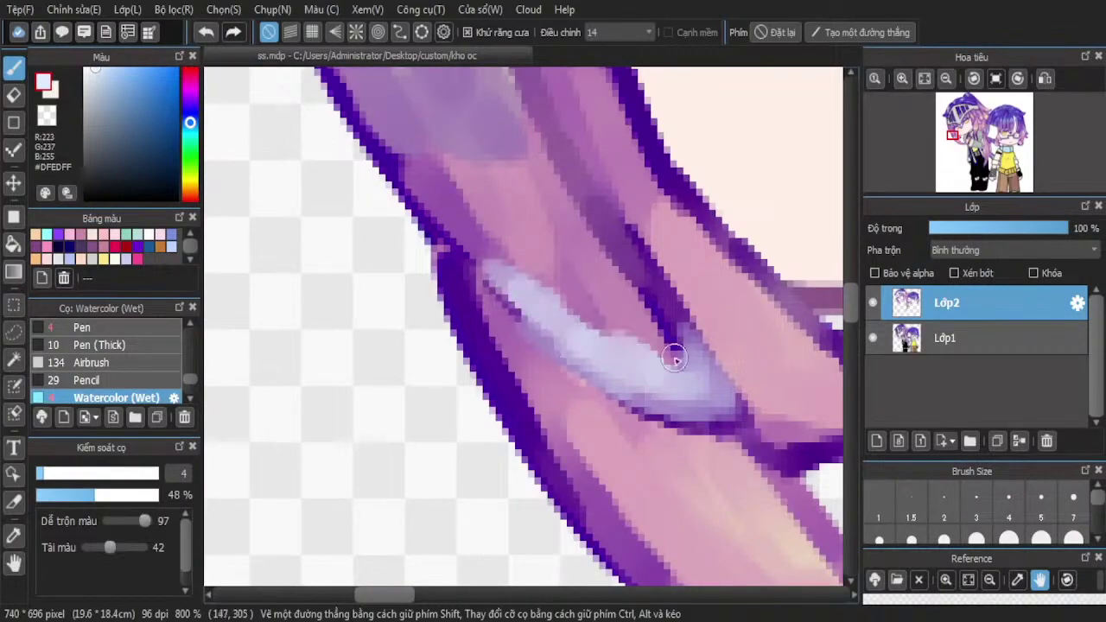
{"action": "scroll", "coordinate": [473, 277], "scroll_direction": "down", "scroll_amount": 3}
Add pale blue highlight strokes to the upper part of the lowest hair lock, and shade between them with grey #ADADAD
{"action": "scroll", "coordinate": [566, 361], "scroll_direction": "up", "scroll_amount": 5}
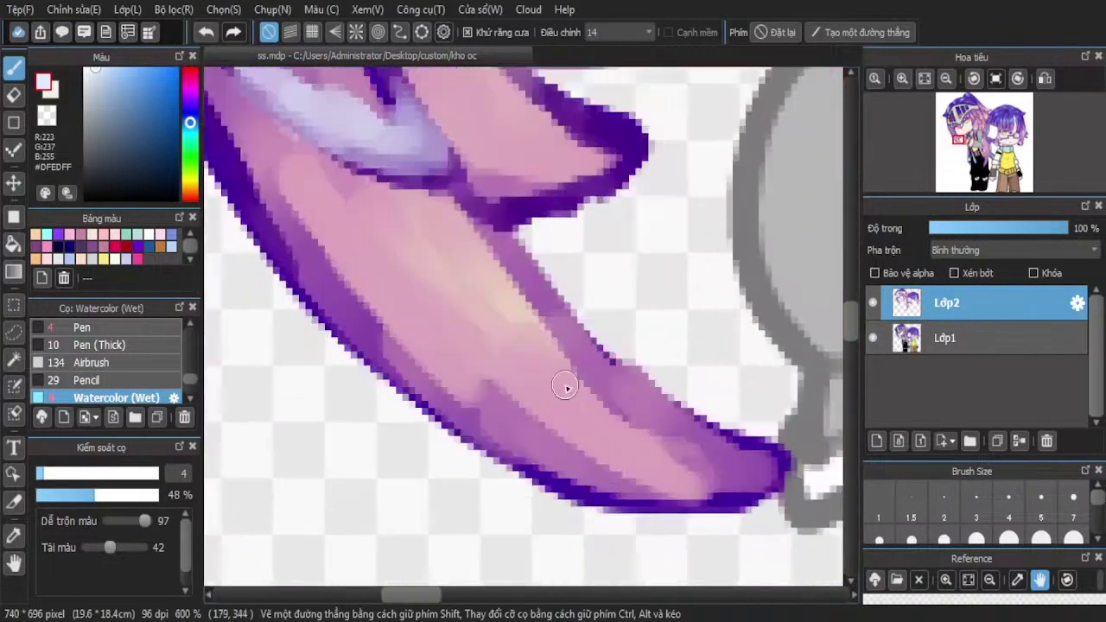
{"action": "scroll", "coordinate": [528, 303], "scroll_direction": "down", "scroll_amount": 2}
{"action": "scroll", "coordinate": [435, 224], "scroll_direction": "up", "scroll_amount": 3}
{"action": "mouse_move", "coordinate": [367, 134]}
{"action": "left_mouse_down"}
{"action": "mouse_move", "coordinate": [458, 391]}
{"action": "mouse_move", "coordinate": [434, 309]}
{"action": "mouse_move", "coordinate": [516, 446]}
{"action": "mouse_move", "coordinate": [473, 386]}
{"action": "mouse_move", "coordinate": [545, 461]}
{"action": "left_mouse_up"}
{"action": "mouse_move", "coordinate": [443, 325]}
{"action": "left_mouse_down"}
{"action": "mouse_move", "coordinate": [509, 338]}
{"action": "mouse_move", "coordinate": [436, 291]}
{"action": "mouse_move", "coordinate": [492, 317]}
{"action": "mouse_move", "coordinate": [470, 299]}
{"action": "mouse_move", "coordinate": [614, 329]}
{"action": "mouse_move", "coordinate": [524, 290]}
{"action": "mouse_move", "coordinate": [545, 295]}
{"action": "mouse_move", "coordinate": [462, 231]}
{"action": "mouse_move", "coordinate": [471, 247]}
{"action": "mouse_move", "coordinate": [385, 200]}
{"action": "mouse_move", "coordinate": [387, 188]}
{"action": "mouse_move", "coordinate": [440, 239]}
{"action": "mouse_move", "coordinate": [417, 255]}
{"action": "mouse_move", "coordinate": [462, 280]}
{"action": "left_mouse_up"}
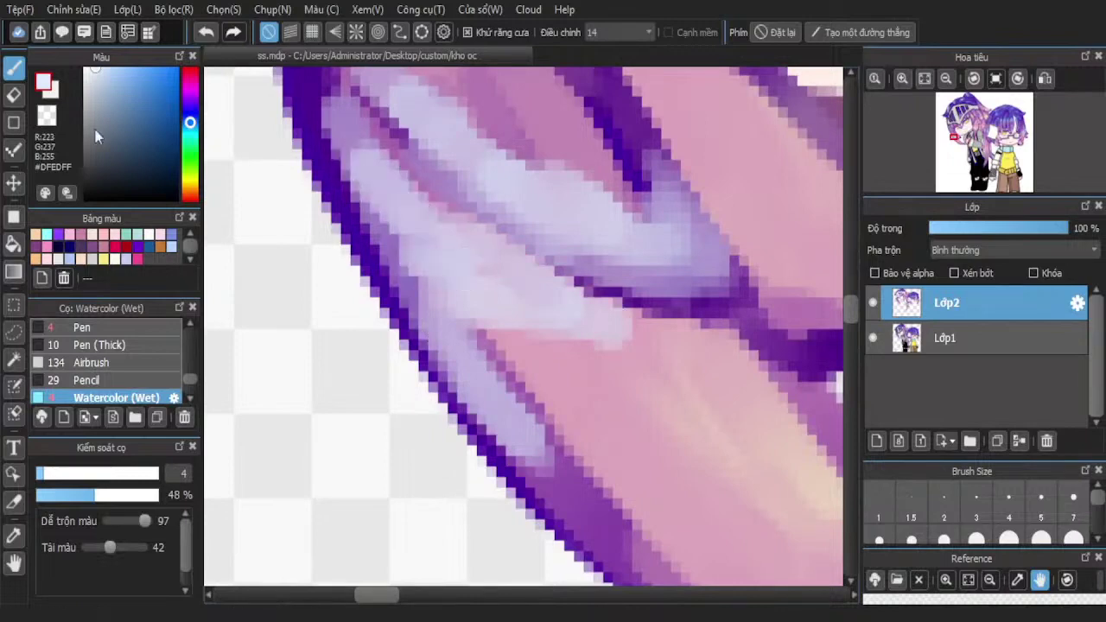
{"action": "mouse_move", "coordinate": [417, 206]}
{"action": "left_mouse_down"}
{"action": "mouse_move", "coordinate": [492, 270]}
{"action": "mouse_move", "coordinate": [622, 312]}
{"action": "mouse_move", "coordinate": [402, 228]}
{"action": "mouse_move", "coordinate": [336, 144]}
{"action": "mouse_move", "coordinate": [457, 246]}
{"action": "mouse_move", "coordinate": [344, 101]}
{"action": "mouse_move", "coordinate": [369, 187]}
{"action": "left_mouse_up"}
{"action": "scroll", "coordinate": [459, 375], "scroll_direction": "down", "scroll_amount": 3}
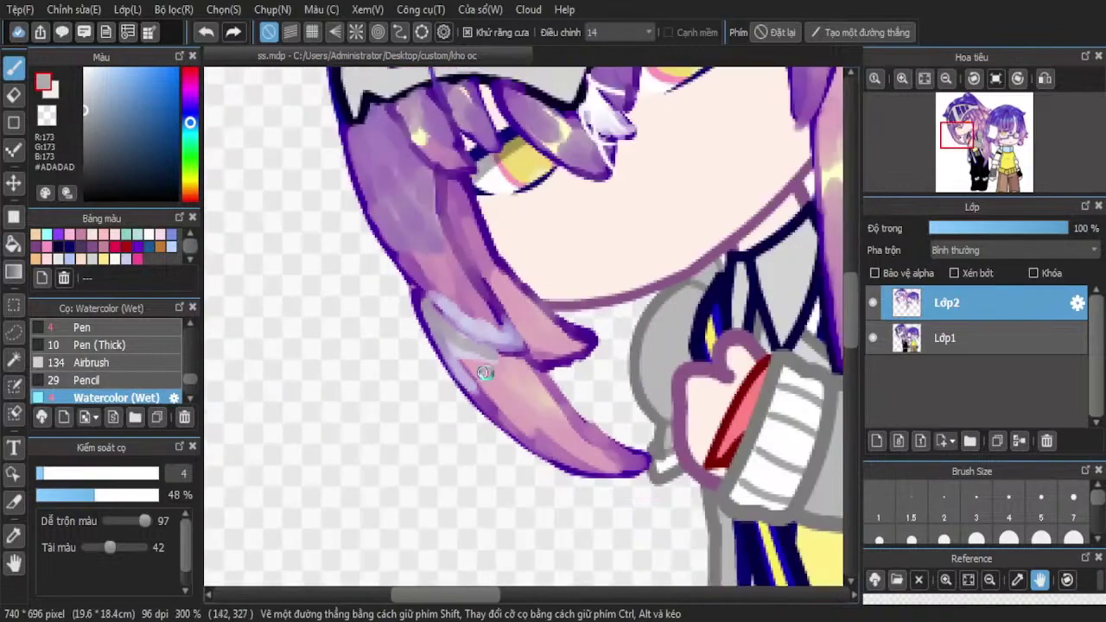
Shade the hair tip sticking out beside the visor and highlight it with pale blue #E8F2FF
{"action": "scroll", "coordinate": [373, 130], "scroll_direction": "up", "scroll_amount": 3}
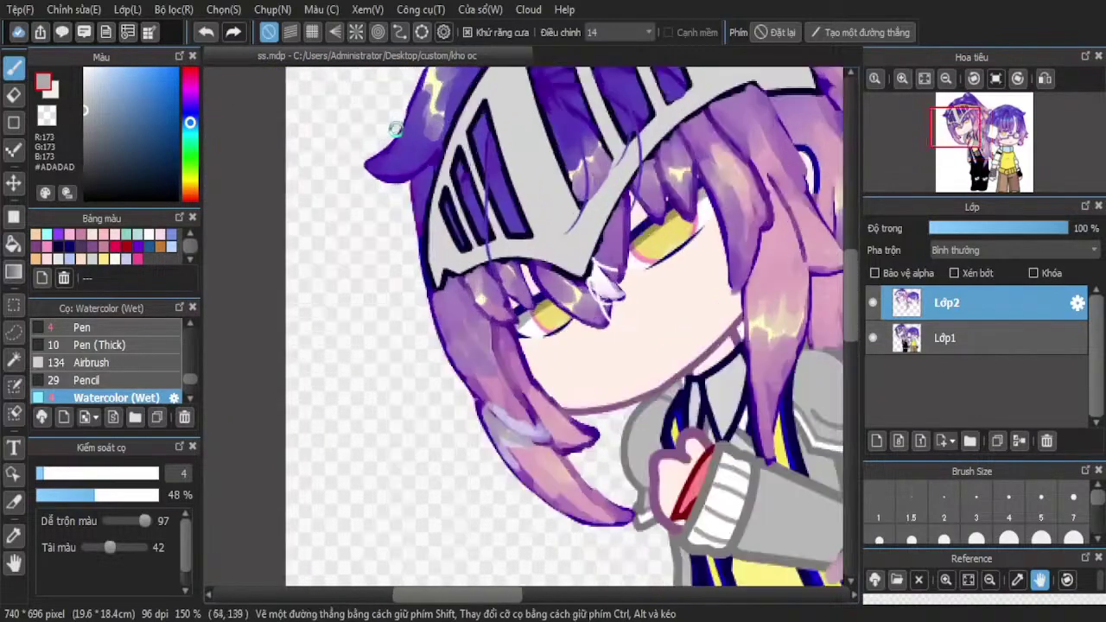
{"action": "mouse_move", "coordinate": [355, 301]}
{"action": "left_mouse_down"}
{"action": "mouse_move", "coordinate": [306, 321]}
{"action": "mouse_move", "coordinate": [245, 311]}
{"action": "mouse_move", "coordinate": [276, 294]}
{"action": "left_mouse_up"}
{"action": "left_click_drag", "start_coordinate": [105, 86], "coordinate": [91, 37]}
{"action": "mouse_move", "coordinate": [356, 291]}
{"action": "left_mouse_down"}
{"action": "mouse_move", "coordinate": [261, 348]}
{"action": "mouse_move", "coordinate": [226, 355]}
{"action": "mouse_move", "coordinate": [265, 336]}
{"action": "mouse_move", "coordinate": [221, 354]}
{"action": "mouse_move", "coordinate": [391, 220]}
{"action": "mouse_move", "coordinate": [350, 299]}
{"action": "mouse_move", "coordinate": [362, 314]}
{"action": "mouse_move", "coordinate": [288, 371]}
{"action": "mouse_move", "coordinate": [449, 390]}
{"action": "mouse_move", "coordinate": [327, 401]}
{"action": "mouse_move", "coordinate": [333, 414]}
{"action": "mouse_move", "coordinate": [284, 374]}
{"action": "mouse_move", "coordinate": [351, 410]}
{"action": "mouse_move", "coordinate": [253, 354]}
{"action": "mouse_move", "coordinate": [353, 402]}
{"action": "left_mouse_up"}
{"action": "scroll", "coordinate": [460, 330], "scroll_direction": "down", "scroll_amount": 8}
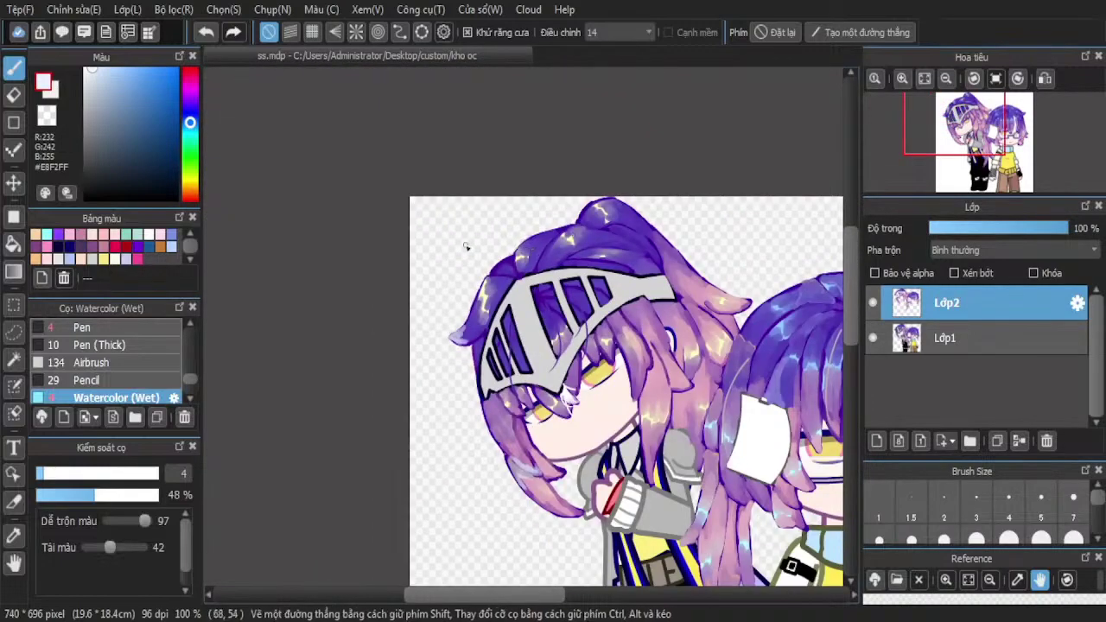
Paint pale highlights on the hair above the visor, near the outer edge of the head
{"action": "scroll", "coordinate": [484, 250], "scroll_direction": "up", "scroll_amount": 5}
{"action": "scroll", "coordinate": [584, 291], "scroll_direction": "up", "scroll_amount": 4}
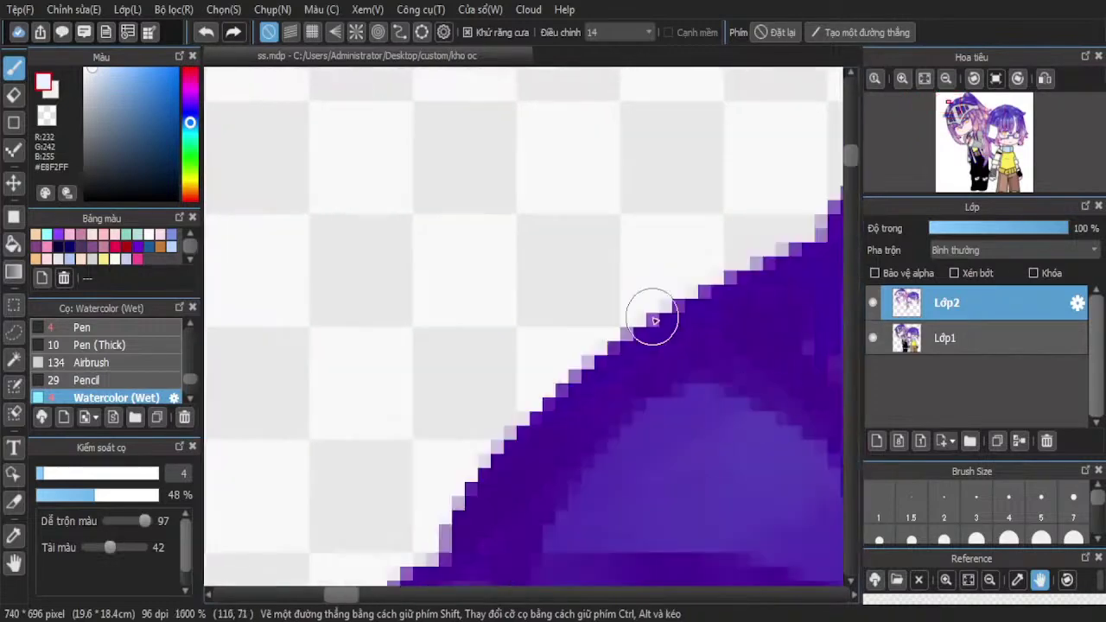
{"action": "mouse_move", "coordinate": [752, 363]}
{"action": "left_mouse_down"}
{"action": "mouse_move", "coordinate": [684, 377]}
{"action": "mouse_move", "coordinate": [572, 451]}
{"action": "left_mouse_up"}
{"action": "scroll", "coordinate": [417, 264], "scroll_direction": "down", "scroll_amount": 2}
{"action": "scroll", "coordinate": [417, 264], "scroll_direction": "up", "scroll_amount": 2}
{"action": "mouse_move", "coordinate": [558, 276]}
{"action": "left_mouse_down"}
{"action": "mouse_move", "coordinate": [560, 243]}
{"action": "mouse_move", "coordinate": [608, 289]}
{"action": "mouse_move", "coordinate": [589, 191]}
{"action": "mouse_move", "coordinate": [540, 216]}
{"action": "left_mouse_up"}
{"action": "mouse_move", "coordinate": [491, 246]}
{"action": "left_mouse_down"}
{"action": "mouse_move", "coordinate": [457, 279]}
{"action": "mouse_move", "coordinate": [408, 391]}
{"action": "mouse_move", "coordinate": [419, 321]}
{"action": "mouse_move", "coordinate": [375, 326]}
{"action": "mouse_move", "coordinate": [388, 341]}
{"action": "mouse_move", "coordinate": [337, 387]}
{"action": "mouse_move", "coordinate": [353, 400]}
{"action": "mouse_move", "coordinate": [449, 246]}
{"action": "mouse_move", "coordinate": [388, 333]}
{"action": "left_mouse_up"}
{"action": "scroll", "coordinate": [388, 333], "scroll_direction": "down", "scroll_amount": 3}
{"action": "scroll", "coordinate": [382, 391], "scroll_direction": "down", "scroll_amount": 3}
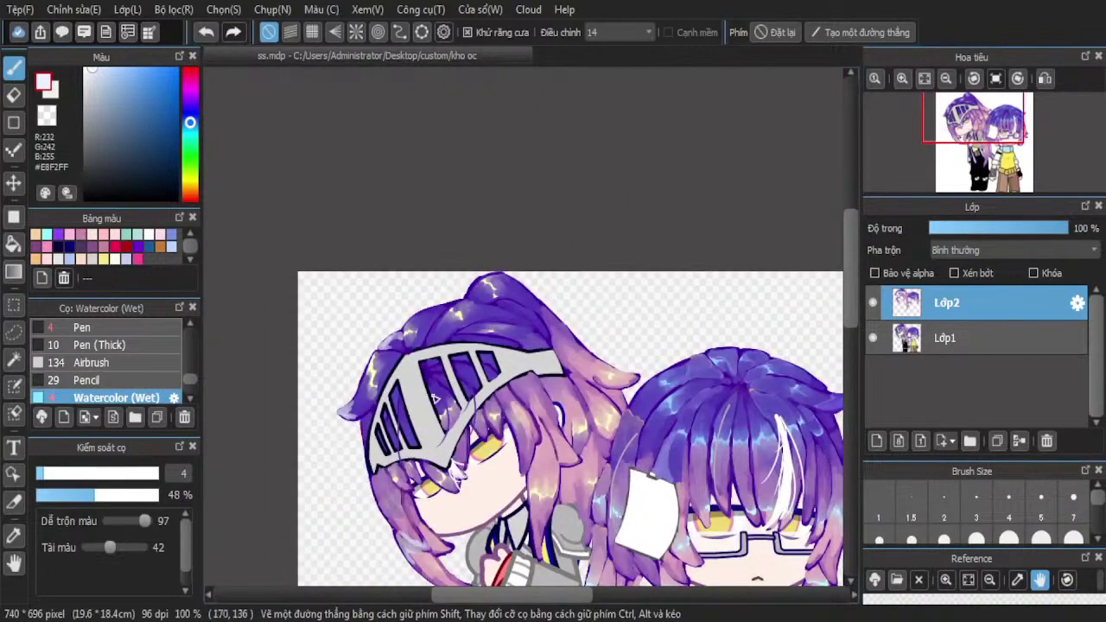
Paint pale highlights along the curved bang under the visor and on the bangs above the other eye
{"action": "scroll", "coordinate": [404, 489], "scroll_direction": "up", "scroll_amount": 4}
{"action": "mouse_move", "coordinate": [325, 384]}
{"action": "left_mouse_down"}
{"action": "mouse_move", "coordinate": [344, 457]}
{"action": "mouse_move", "coordinate": [339, 425]}
{"action": "mouse_move", "coordinate": [373, 489]}
{"action": "mouse_move", "coordinate": [391, 493]}
{"action": "mouse_move", "coordinate": [340, 444]}
{"action": "mouse_move", "coordinate": [397, 489]}
{"action": "mouse_move", "coordinate": [439, 488]}
{"action": "mouse_move", "coordinate": [375, 469]}
{"action": "left_mouse_up"}
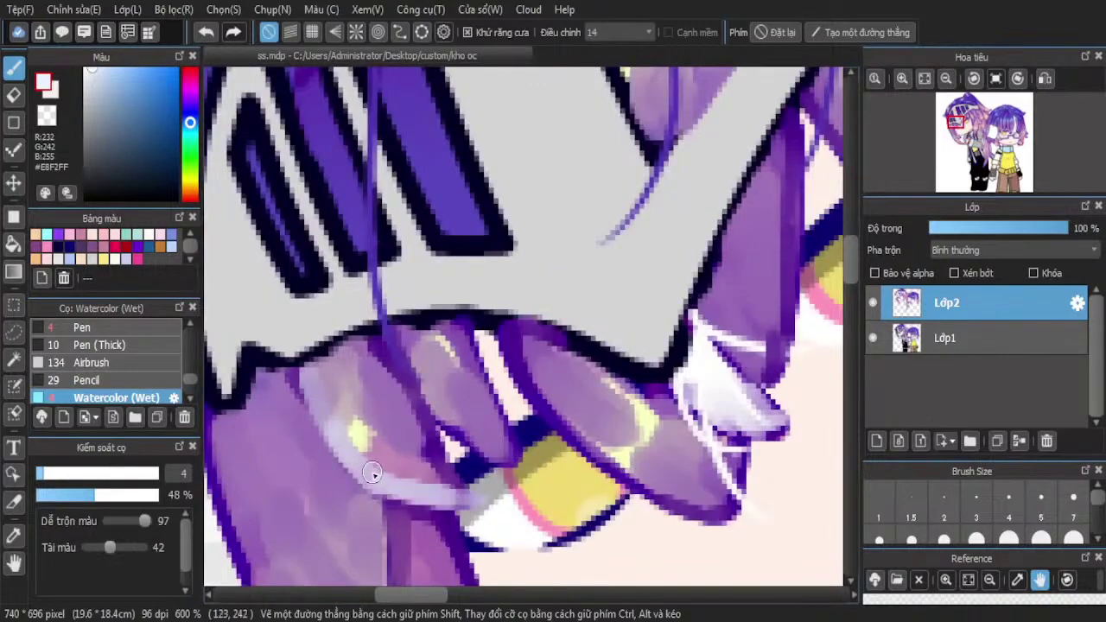
{"action": "scroll", "coordinate": [380, 467], "scroll_direction": "down", "scroll_amount": 3}
{"action": "scroll", "coordinate": [542, 271], "scroll_direction": "up", "scroll_amount": 4}
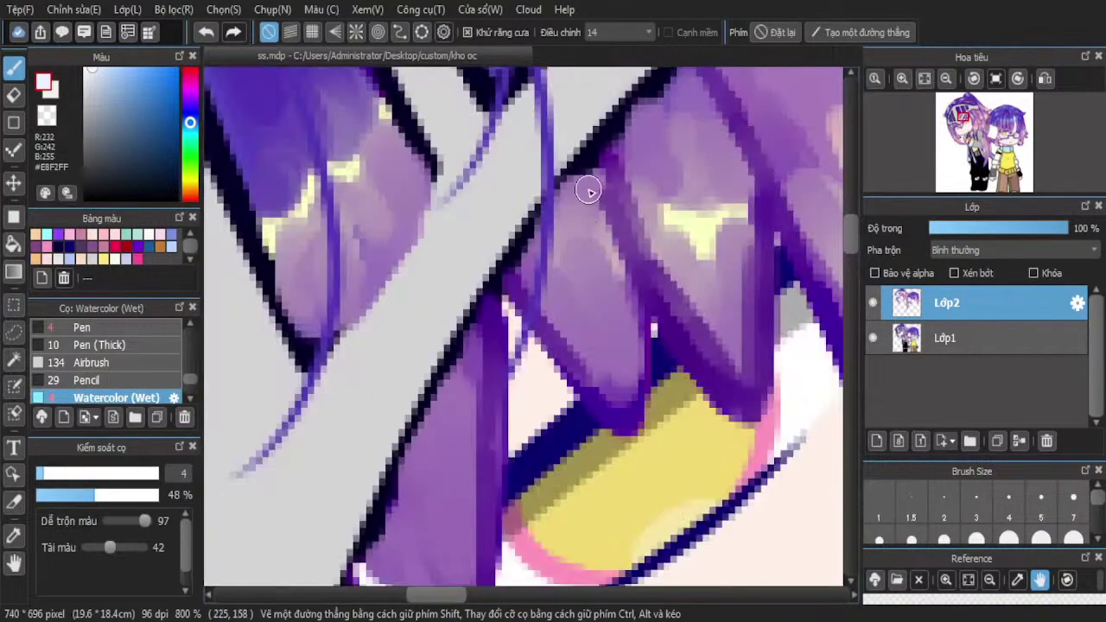
{"action": "mouse_move", "coordinate": [587, 190]}
{"action": "left_mouse_down"}
{"action": "mouse_move", "coordinate": [635, 335]}
{"action": "mouse_move", "coordinate": [620, 299]}
{"action": "mouse_move", "coordinate": [618, 405]}
{"action": "mouse_move", "coordinate": [627, 347]}
{"action": "mouse_move", "coordinate": [610, 194]}
{"action": "mouse_move", "coordinate": [593, 188]}
{"action": "mouse_move", "coordinate": [564, 223]}
{"action": "mouse_move", "coordinate": [576, 198]}
{"action": "mouse_move", "coordinate": [606, 392]}
{"action": "mouse_move", "coordinate": [614, 339]}
{"action": "mouse_move", "coordinate": [618, 432]}
{"action": "left_mouse_up"}
{"action": "scroll", "coordinate": [618, 432], "scroll_direction": "down", "scroll_amount": 5}
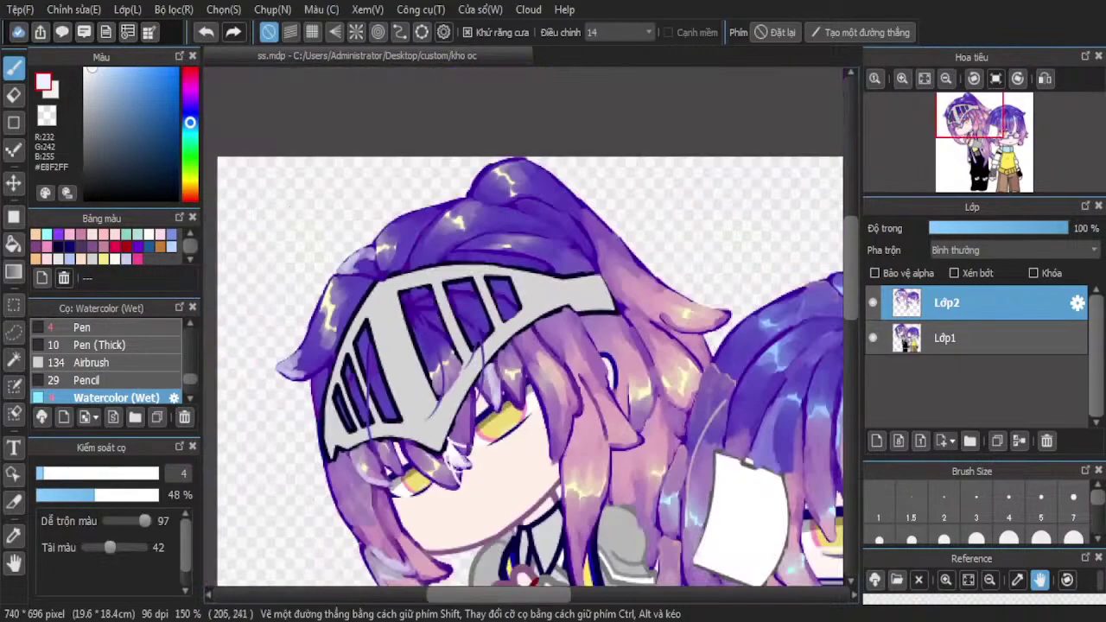
Paint a branching pale highlight at the top of the hair strand just below the visor's edge
{"action": "scroll", "coordinate": [535, 396], "scroll_direction": "up", "scroll_amount": 5}
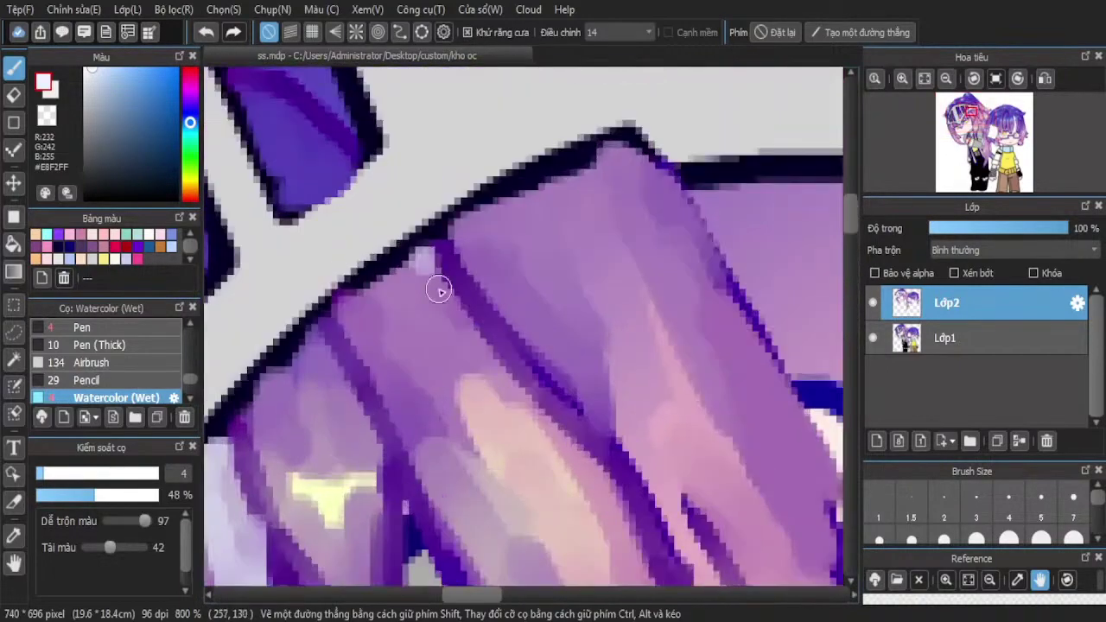
{"action": "mouse_move", "coordinate": [438, 291]}
{"action": "left_mouse_down"}
{"action": "mouse_move", "coordinate": [466, 334]}
{"action": "mouse_move", "coordinate": [568, 415]}
{"action": "mouse_move", "coordinate": [441, 315]}
{"action": "mouse_move", "coordinate": [433, 280]}
{"action": "mouse_move", "coordinate": [377, 326]}
{"action": "mouse_move", "coordinate": [423, 300]}
{"action": "mouse_move", "coordinate": [415, 281]}
{"action": "mouse_move", "coordinate": [380, 313]}
{"action": "mouse_move", "coordinate": [394, 297]}
{"action": "mouse_move", "coordinate": [446, 337]}
{"action": "mouse_move", "coordinate": [408, 302]}
{"action": "mouse_move", "coordinate": [458, 329]}
{"action": "mouse_move", "coordinate": [396, 280]}
{"action": "mouse_move", "coordinate": [407, 304]}
{"action": "mouse_move", "coordinate": [368, 308]}
{"action": "mouse_move", "coordinate": [381, 292]}
{"action": "mouse_move", "coordinate": [369, 371]}
{"action": "left_mouse_up"}
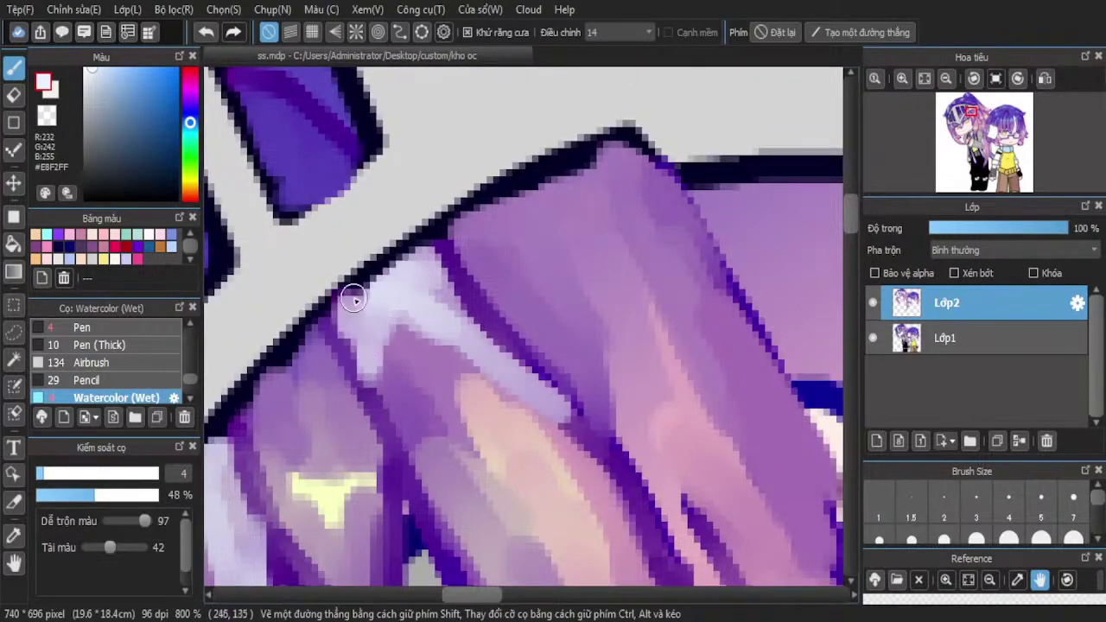
{"action": "mouse_move", "coordinate": [353, 298]}
{"action": "left_mouse_down"}
{"action": "mouse_move", "coordinate": [347, 335]}
{"action": "mouse_move", "coordinate": [369, 378]}
{"action": "left_mouse_up"}
{"action": "scroll", "coordinate": [370, 378], "scroll_direction": "down", "scroll_amount": 3}
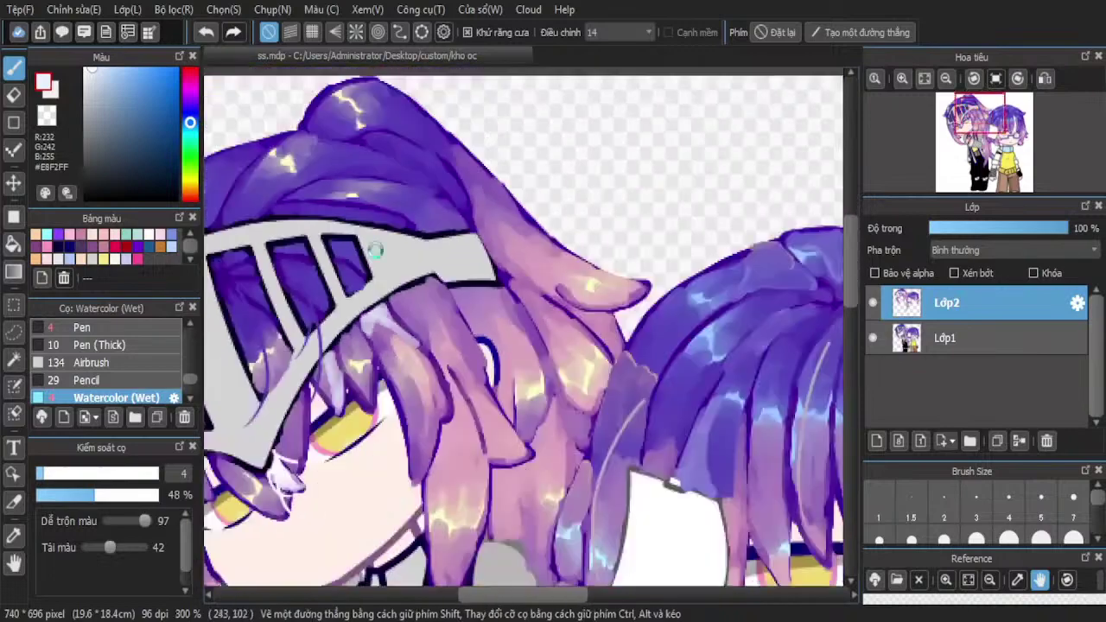
{"action": "scroll", "coordinate": [376, 249], "scroll_direction": "down", "scroll_amount": 4}
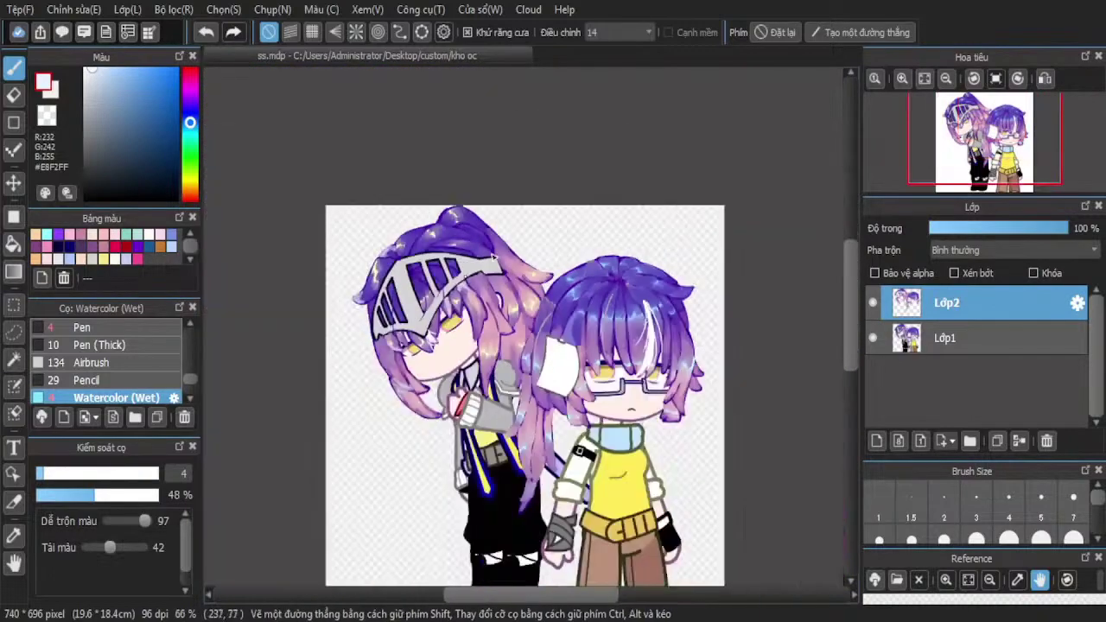
Sample the mauve #B37FB5 from the hair and paint it over the pale highlight on the curved bang
{"action": "scroll", "coordinate": [494, 257], "scroll_direction": "up", "scroll_amount": 6}
{"action": "key", "text": "alt"}
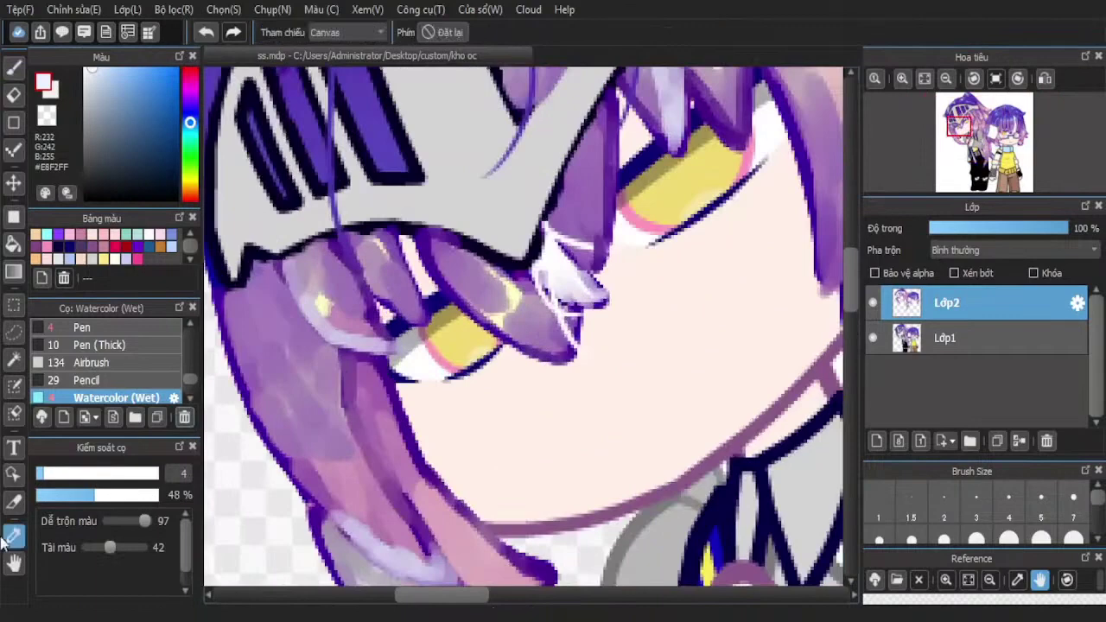
{"action": "scroll", "coordinate": [337, 307], "scroll_direction": "up", "scroll_amount": 3}
{"action": "left_click", "coordinate": [337, 307]}
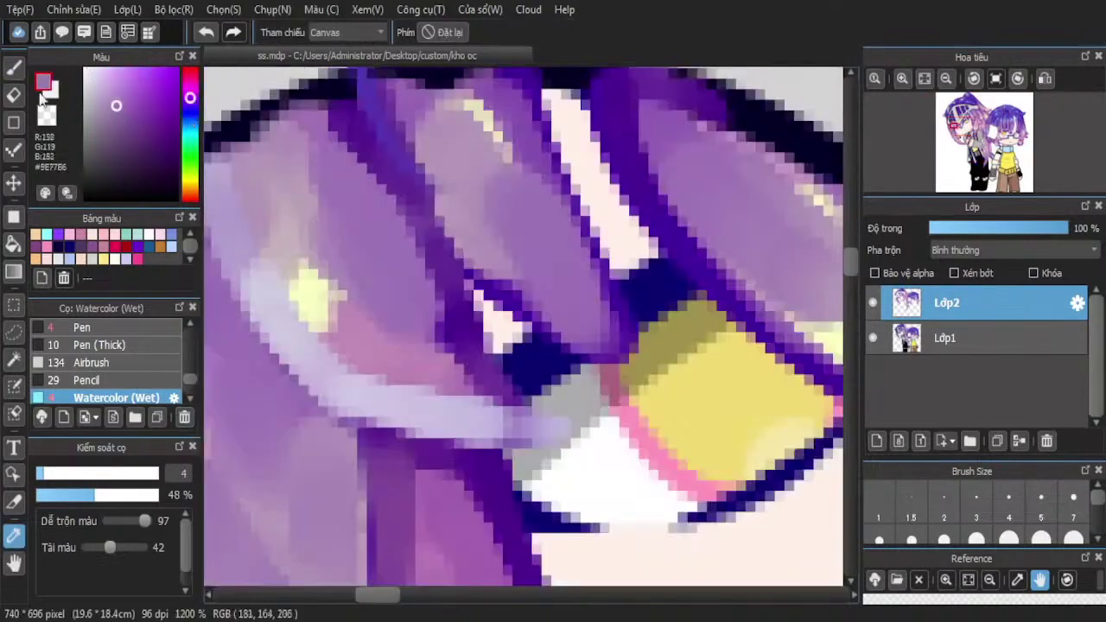
{"action": "left_click", "coordinate": [399, 332]}
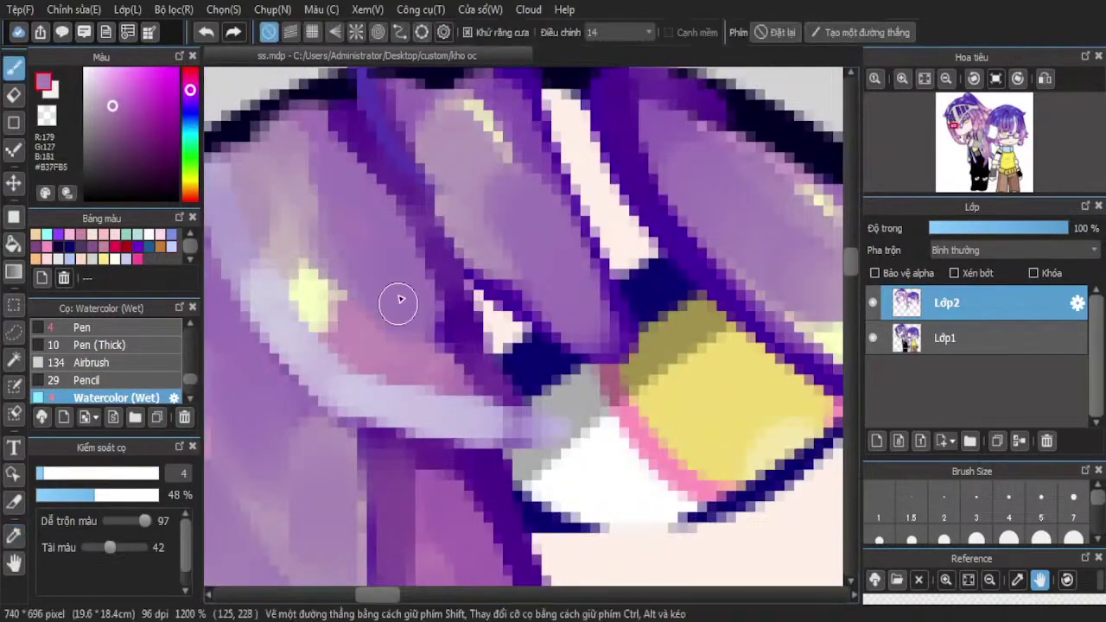
{"action": "mouse_move", "coordinate": [235, 177]}
{"action": "left_mouse_down"}
{"action": "mouse_move", "coordinate": [265, 286]}
{"action": "mouse_move", "coordinate": [345, 385]}
{"action": "mouse_move", "coordinate": [474, 403]}
{"action": "left_mouse_up"}
{"action": "scroll", "coordinate": [353, 303], "scroll_direction": "down", "scroll_amount": 6}
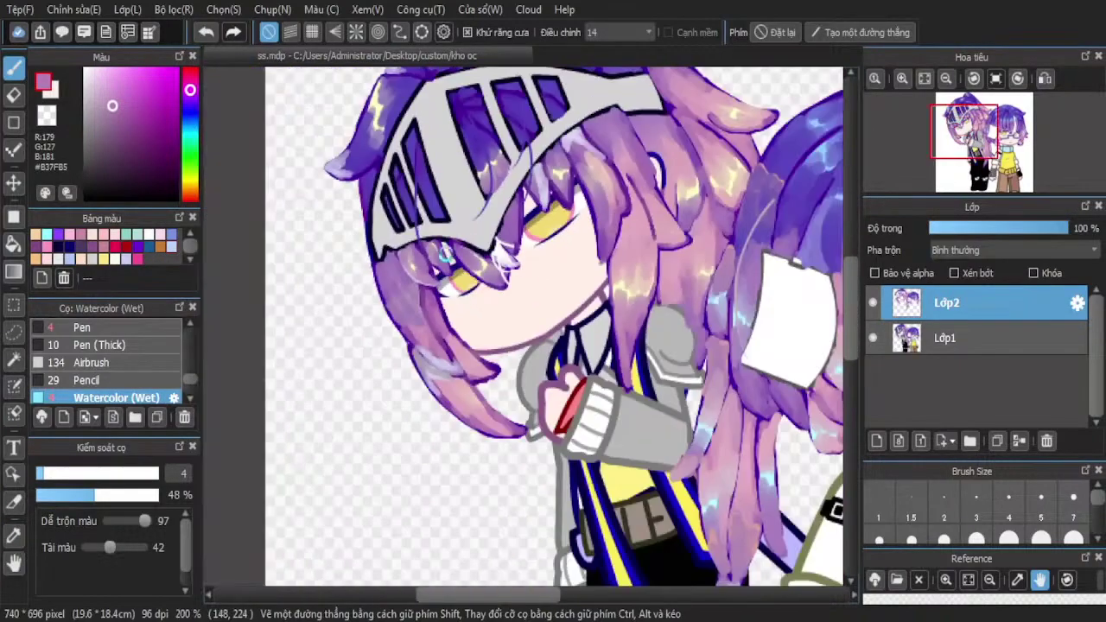
Paint mauve over the pale highlight crossing the visor character's long side lock beside the chin
{"action": "scroll", "coordinate": [444, 341], "scroll_direction": "up", "scroll_amount": 5}
{"action": "mouse_move", "coordinate": [348, 352]}
{"action": "left_mouse_down"}
{"action": "mouse_move", "coordinate": [408, 398]}
{"action": "mouse_move", "coordinate": [399, 384]}
{"action": "mouse_move", "coordinate": [528, 414]}
{"action": "mouse_move", "coordinate": [487, 422]}
{"action": "left_mouse_up"}
{"action": "mouse_move", "coordinate": [408, 402]}
{"action": "left_mouse_down"}
{"action": "mouse_move", "coordinate": [317, 333]}
{"action": "mouse_move", "coordinate": [388, 368]}
{"action": "mouse_move", "coordinate": [350, 390]}
{"action": "left_mouse_up"}
{"action": "mouse_move", "coordinate": [384, 465]}
{"action": "left_mouse_down"}
{"action": "mouse_move", "coordinate": [473, 475]}
{"action": "mouse_move", "coordinate": [331, 421]}
{"action": "mouse_move", "coordinate": [465, 480]}
{"action": "left_mouse_up"}
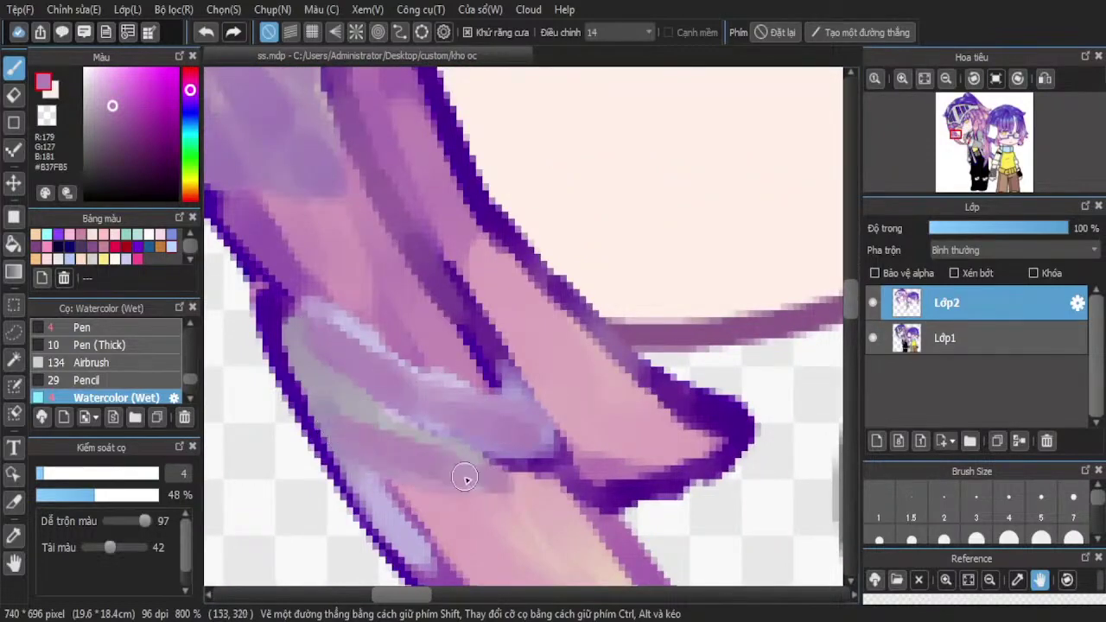
Sample the pale pink #E2C1BC from the side lock and blend it over the lavender highlights beside the chin
{"action": "left_click", "coordinate": [14, 535]}
{"action": "left_click", "coordinate": [453, 464]}
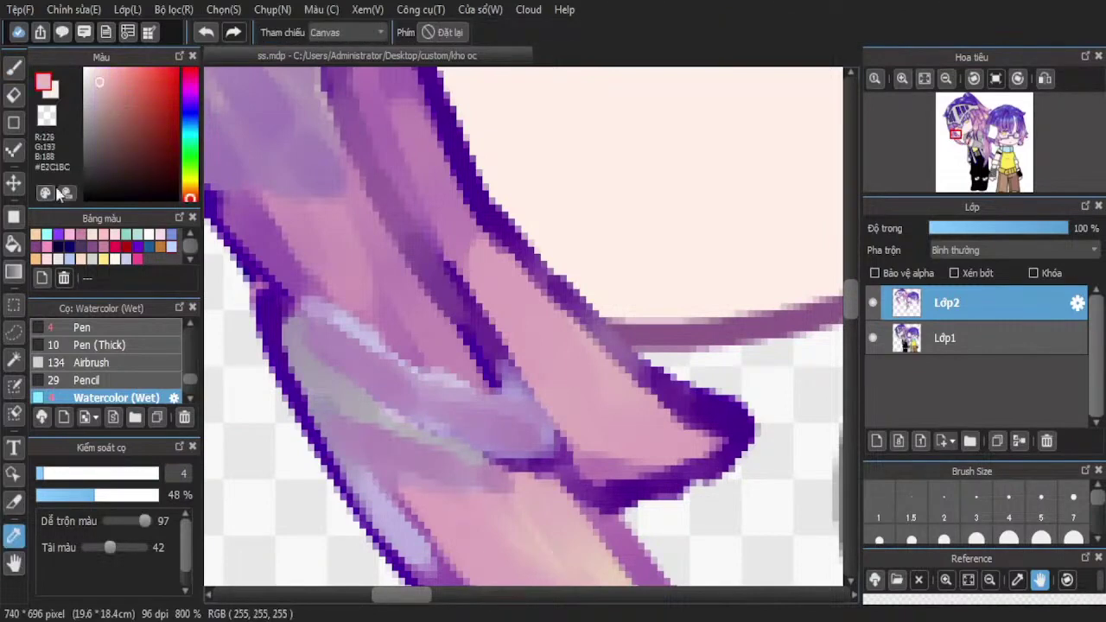
{"action": "left_click", "coordinate": [16, 70]}
{"action": "scroll", "coordinate": [477, 305], "scroll_direction": "down", "scroll_amount": 3}
{"action": "scroll", "coordinate": [489, 363], "scroll_direction": "up", "scroll_amount": 3}
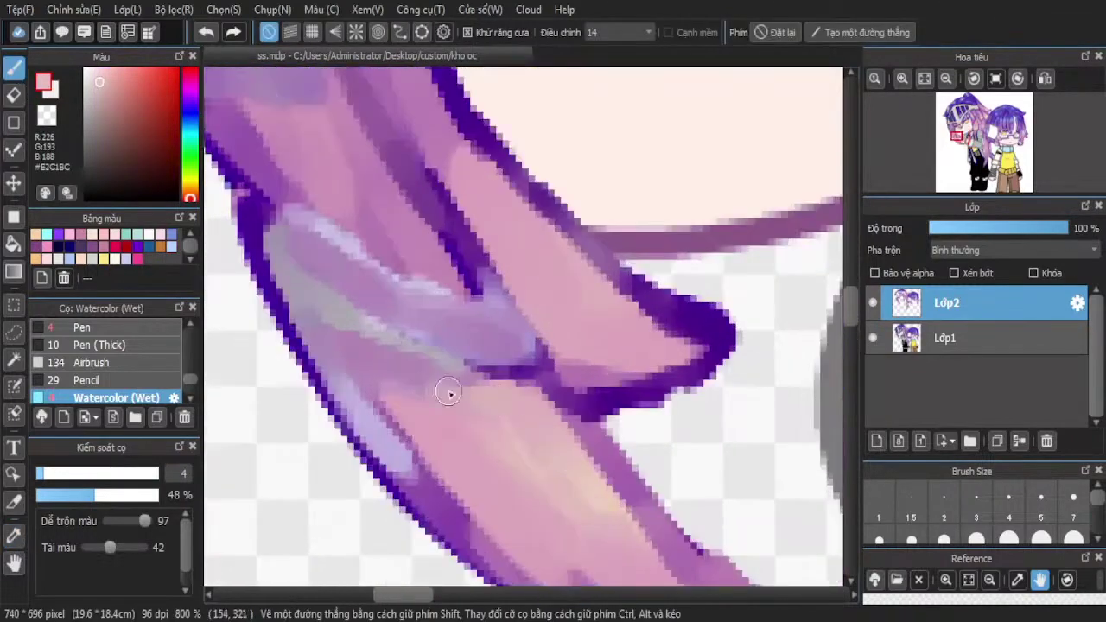
{"action": "mouse_move", "coordinate": [374, 347]}
{"action": "left_mouse_down"}
{"action": "mouse_move", "coordinate": [379, 373]}
{"action": "mouse_move", "coordinate": [365, 369]}
{"action": "mouse_move", "coordinate": [407, 378]}
{"action": "left_mouse_up"}
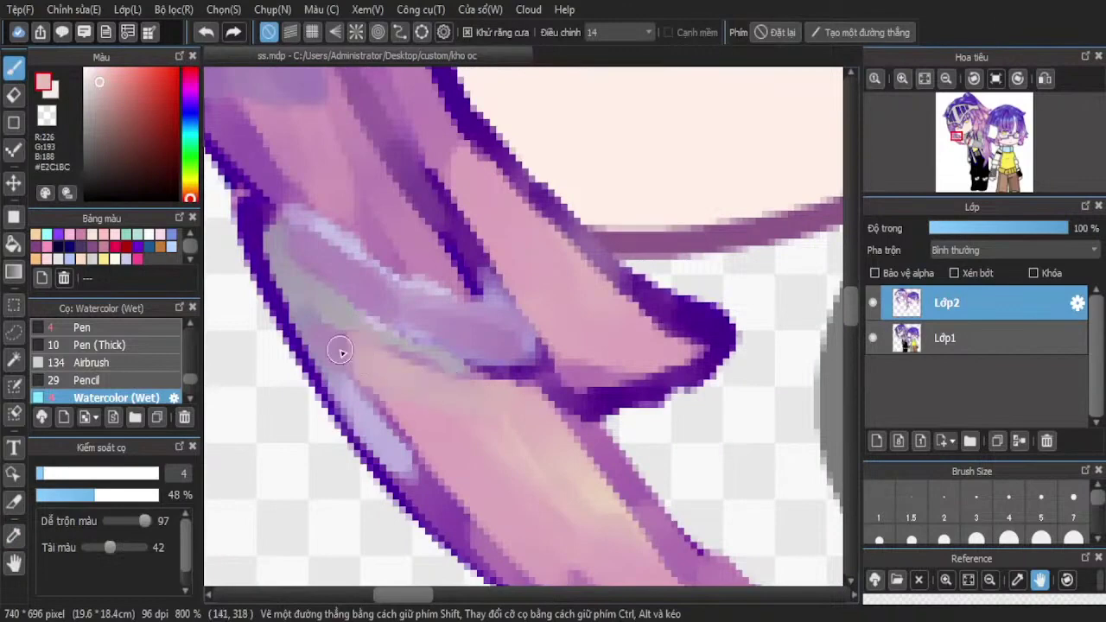
{"action": "mouse_move", "coordinate": [340, 351]}
{"action": "left_mouse_down"}
{"action": "mouse_move", "coordinate": [434, 465]}
{"action": "mouse_move", "coordinate": [384, 429]}
{"action": "left_mouse_up"}
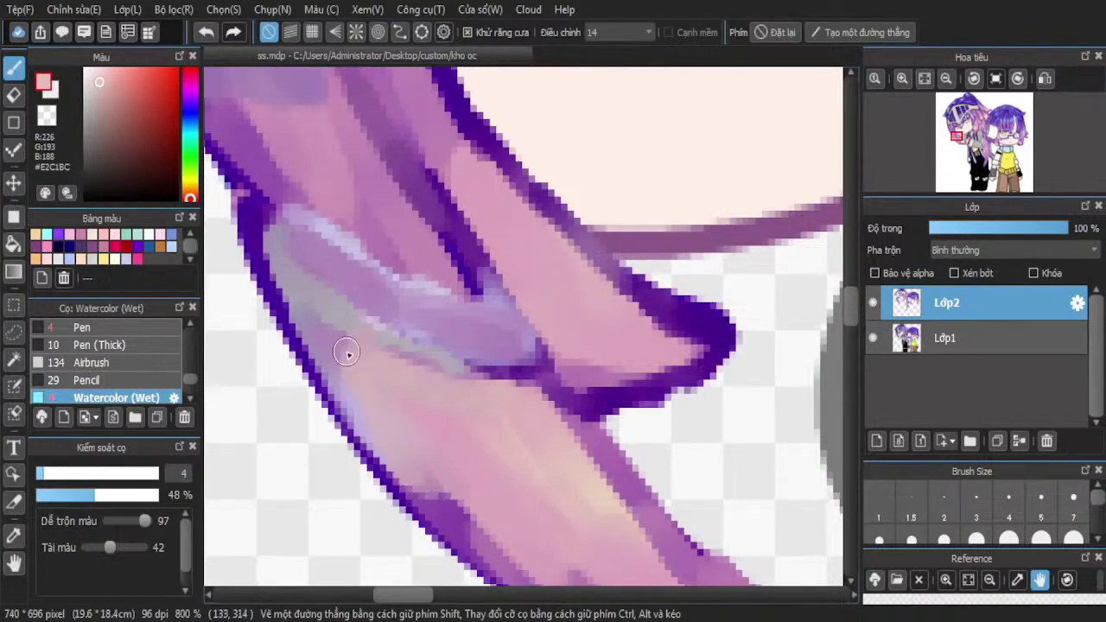
{"action": "mouse_move", "coordinate": [438, 384]}
{"action": "left_mouse_down"}
{"action": "mouse_move", "coordinate": [434, 324]}
{"action": "mouse_move", "coordinate": [335, 256]}
{"action": "mouse_move", "coordinate": [370, 286]}
{"action": "mouse_move", "coordinate": [518, 342]}
{"action": "mouse_move", "coordinate": [456, 297]}
{"action": "left_mouse_up"}
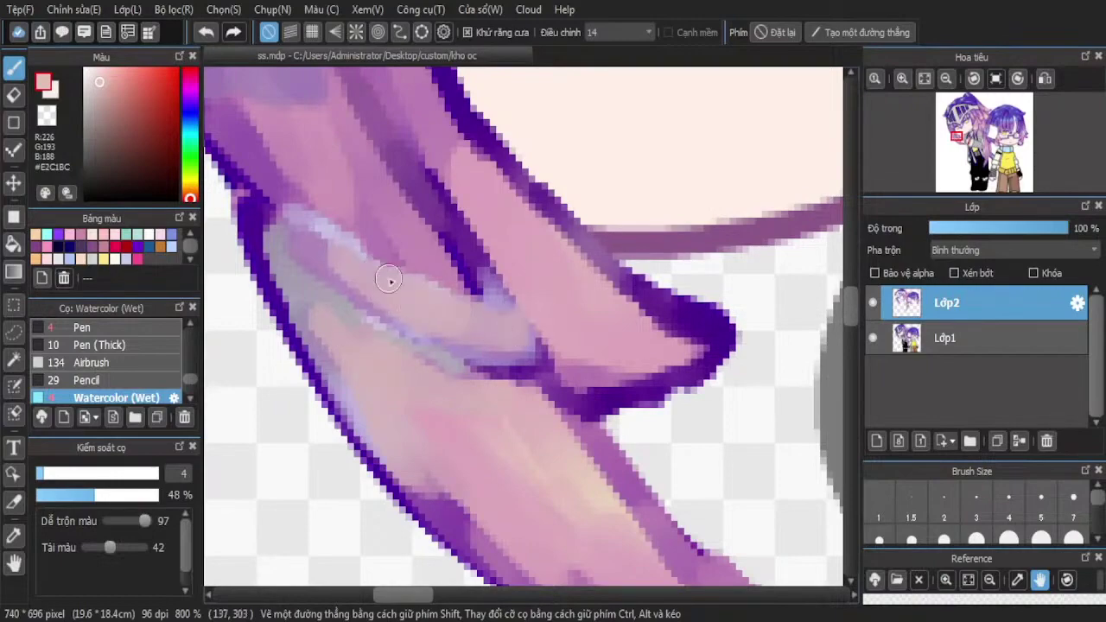
{"action": "scroll", "coordinate": [299, 219], "scroll_direction": "down", "scroll_amount": 5}
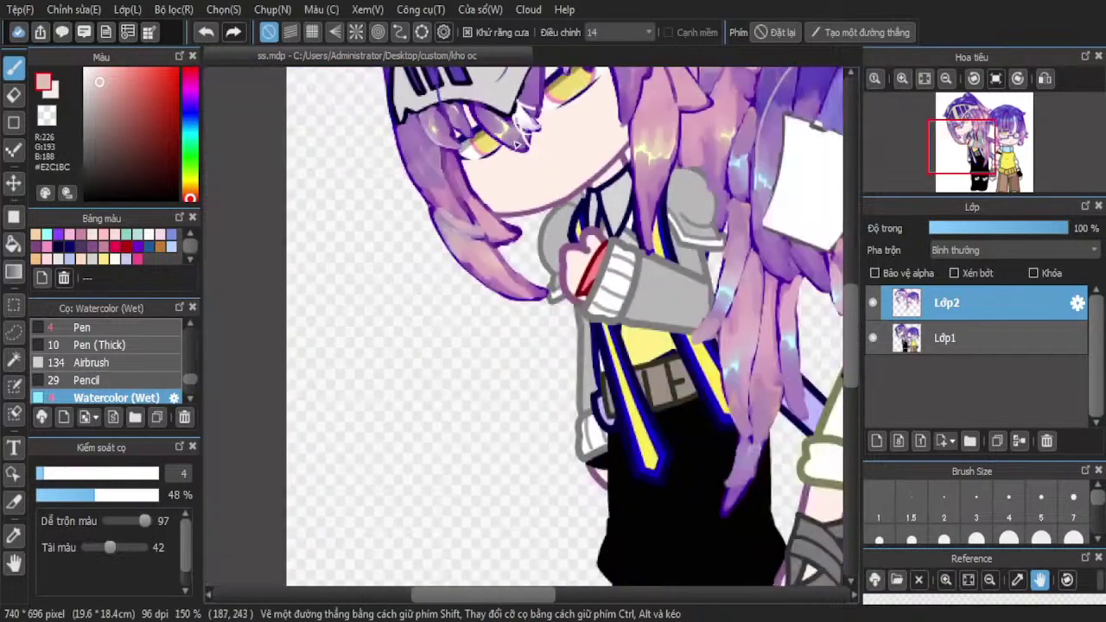
Sample the violet #593FB8 and paint it over the pale highlight at the tip of the flicked tuft beside the visor
{"action": "scroll", "coordinate": [479, 207], "scroll_direction": "down", "scroll_amount": 3}
{"action": "scroll", "coordinate": [413, 279], "scroll_direction": "up", "scroll_amount": 8}
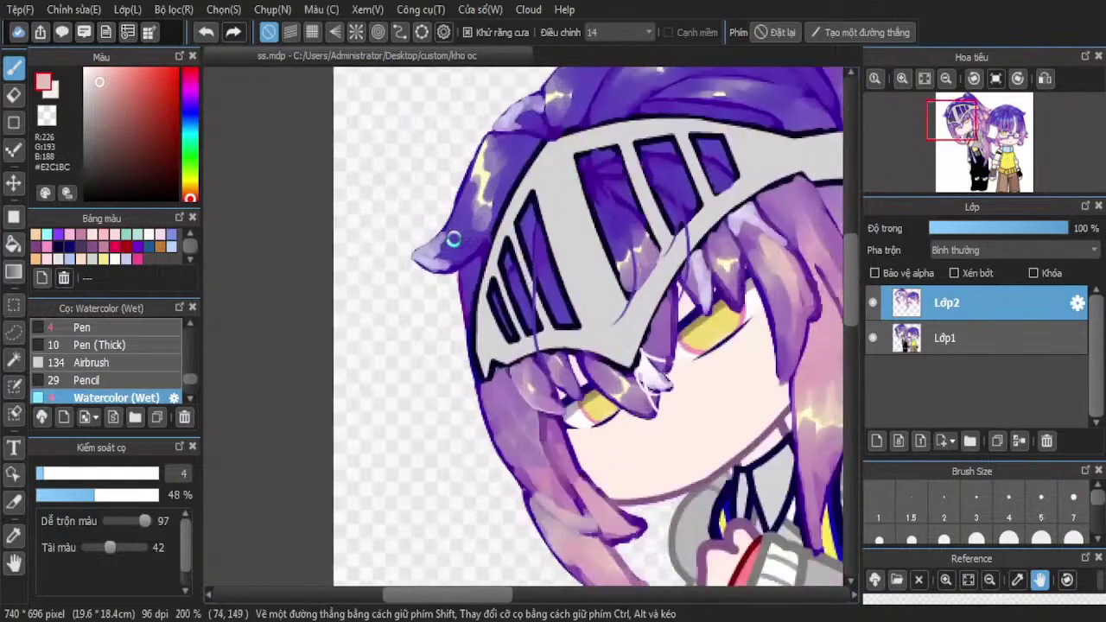
{"action": "scroll", "coordinate": [413, 279], "scroll_direction": "down", "scroll_amount": 7}
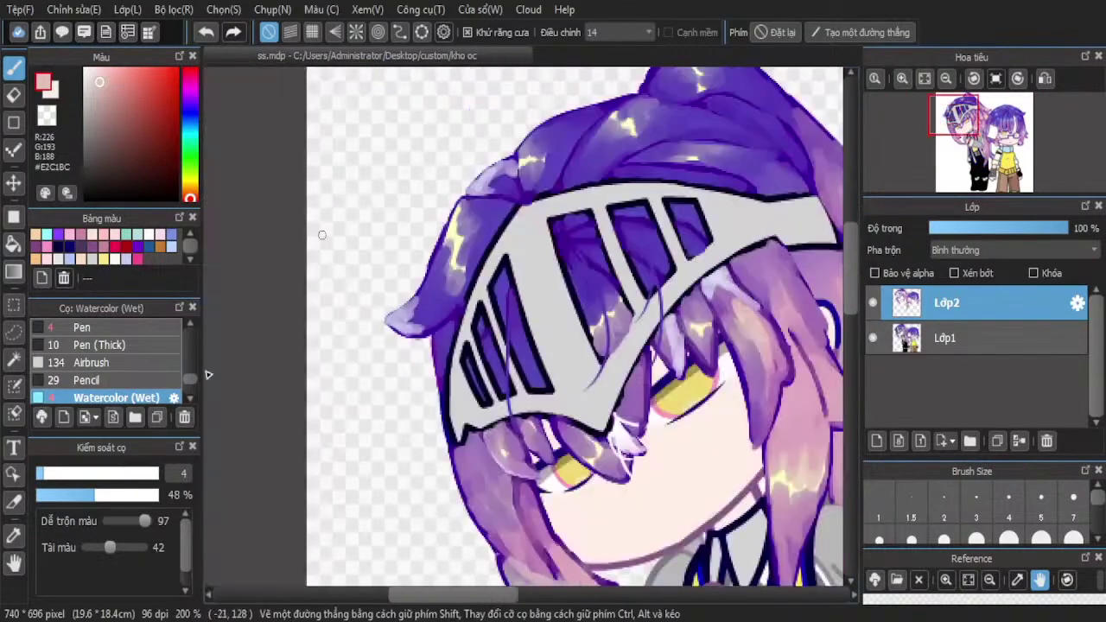
{"action": "scroll", "coordinate": [464, 216], "scroll_direction": "up", "scroll_amount": 1}
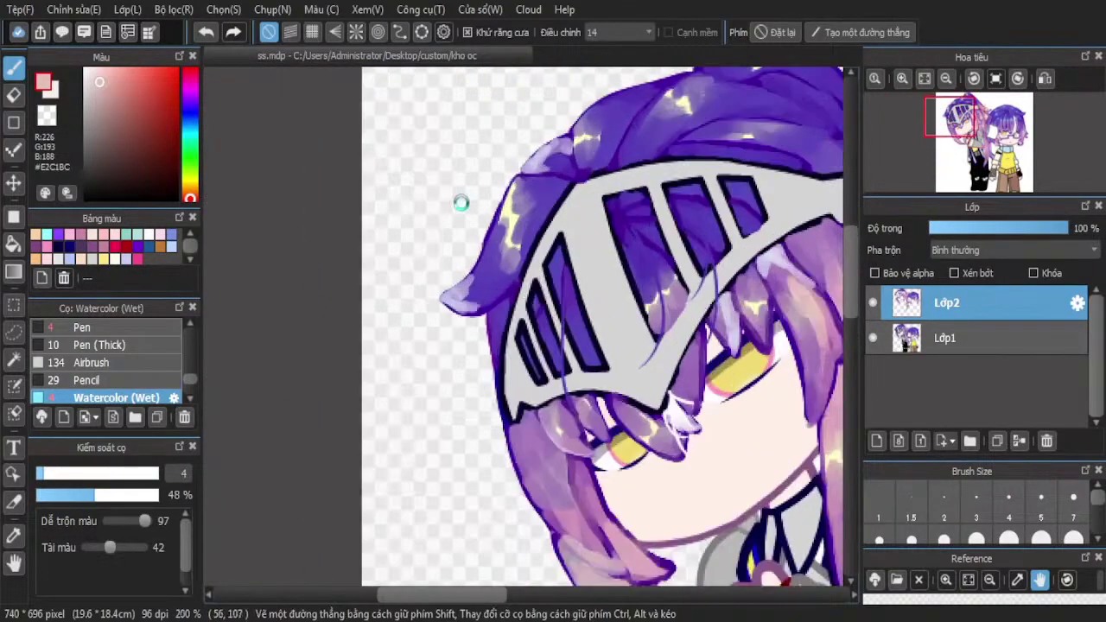
{"action": "left_click", "coordinate": [13, 536]}
{"action": "scroll", "coordinate": [423, 220], "scroll_direction": "up", "scroll_amount": 2}
{"action": "scroll", "coordinate": [642, 415], "scroll_direction": "up", "scroll_amount": 2}
{"action": "left_click", "coordinate": [642, 415]}
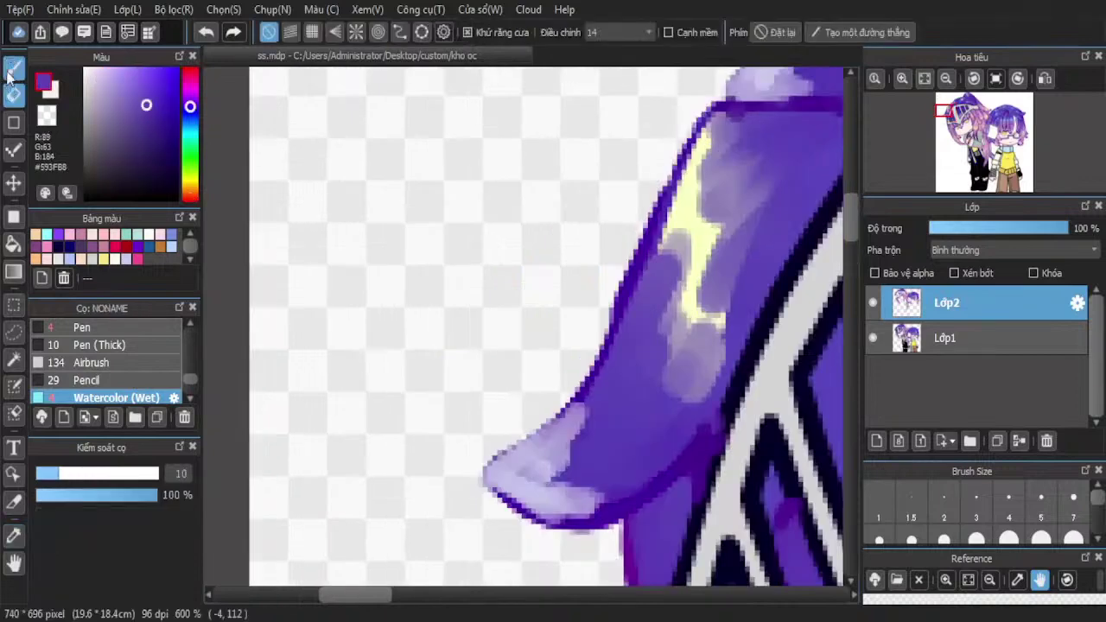
{"action": "scroll", "coordinate": [635, 476], "scroll_direction": "up", "scroll_amount": 1}
{"action": "scroll", "coordinate": [635, 476], "scroll_direction": "up", "scroll_amount": 1}
{"action": "mouse_move", "coordinate": [541, 360]}
{"action": "left_mouse_down"}
{"action": "mouse_move", "coordinate": [503, 376]}
{"action": "mouse_move", "coordinate": [519, 346]}
{"action": "mouse_move", "coordinate": [443, 466]}
{"action": "mouse_move", "coordinate": [527, 344]}
{"action": "mouse_move", "coordinate": [444, 439]}
{"action": "mouse_move", "coordinate": [454, 430]}
{"action": "mouse_move", "coordinate": [406, 463]}
{"action": "mouse_move", "coordinate": [405, 479]}
{"action": "mouse_move", "coordinate": [491, 419]}
{"action": "mouse_move", "coordinate": [458, 463]}
{"action": "mouse_move", "coordinate": [521, 414]}
{"action": "mouse_move", "coordinate": [492, 436]}
{"action": "mouse_move", "coordinate": [538, 355]}
{"action": "mouse_move", "coordinate": [436, 464]}
{"action": "mouse_move", "coordinate": [434, 447]}
{"action": "mouse_move", "coordinate": [397, 477]}
{"action": "mouse_move", "coordinate": [375, 475]}
{"action": "mouse_move", "coordinate": [459, 492]}
{"action": "mouse_move", "coordinate": [410, 492]}
{"action": "mouse_move", "coordinate": [551, 512]}
{"action": "mouse_move", "coordinate": [412, 505]}
{"action": "mouse_move", "coordinate": [540, 513]}
{"action": "left_mouse_up"}
{"action": "scroll", "coordinate": [481, 469], "scroll_direction": "down", "scroll_amount": 8}
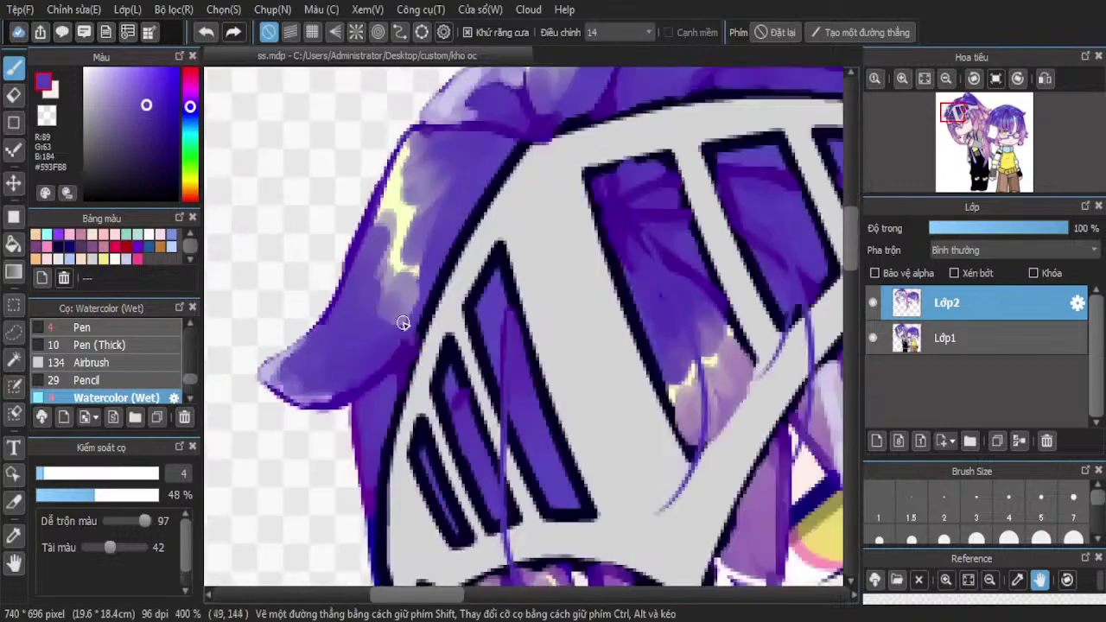
Blend violet into the pale highlight on the small hair bump above the visor's outer edge
{"action": "scroll", "coordinate": [418, 271], "scroll_direction": "up", "scroll_amount": 4}
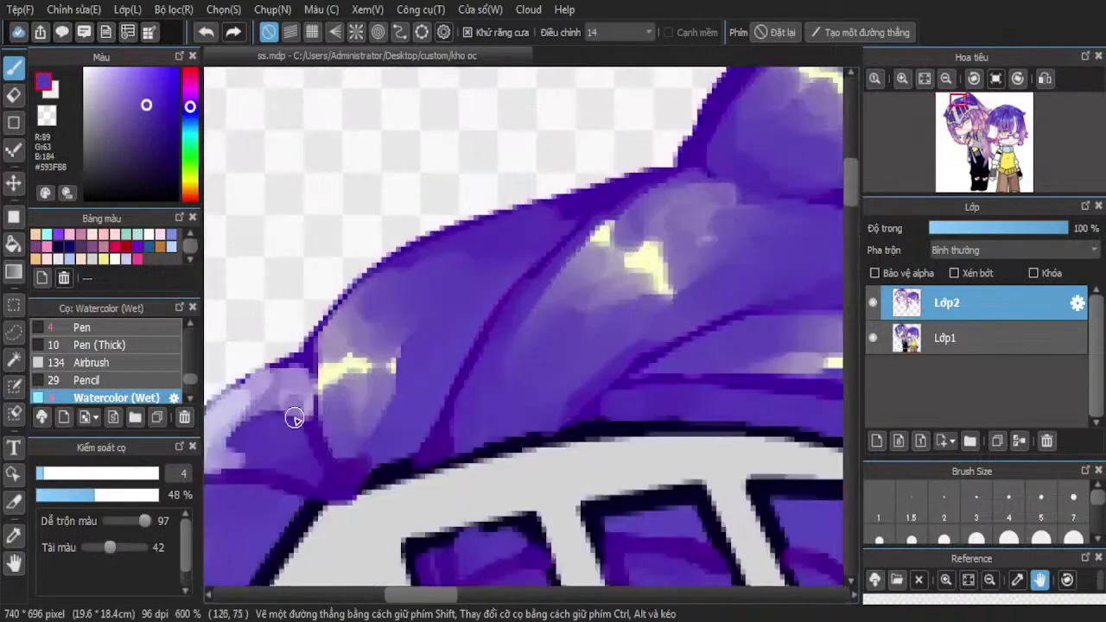
{"action": "left_click_drag", "start_coordinate": [259, 418], "coordinate": [257, 438]}
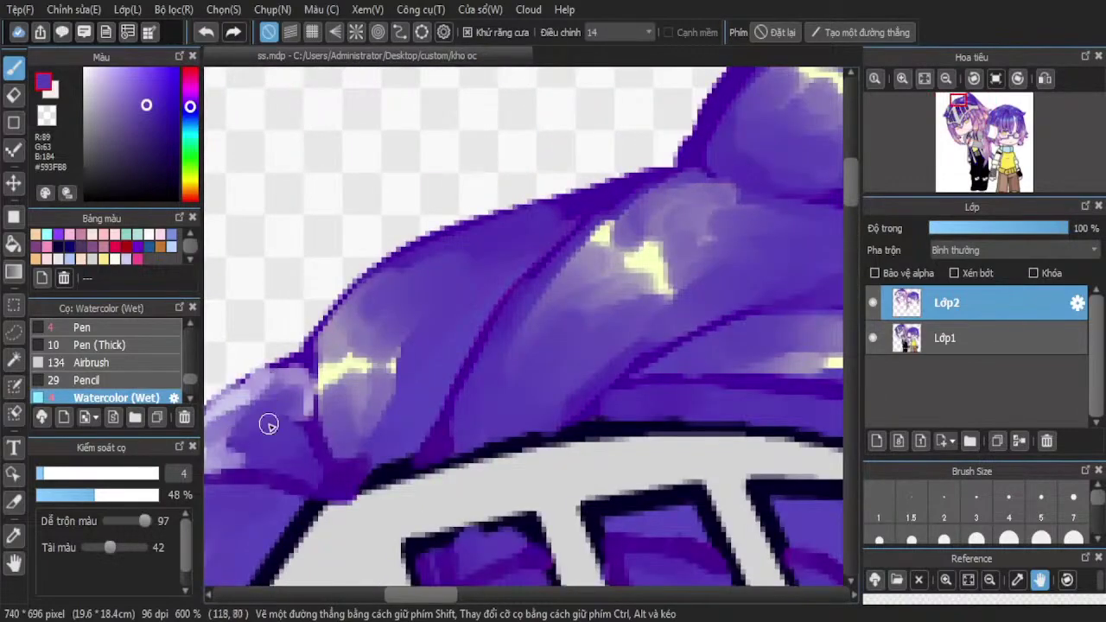
{"action": "scroll", "coordinate": [236, 449], "scroll_direction": "down", "scroll_amount": 5}
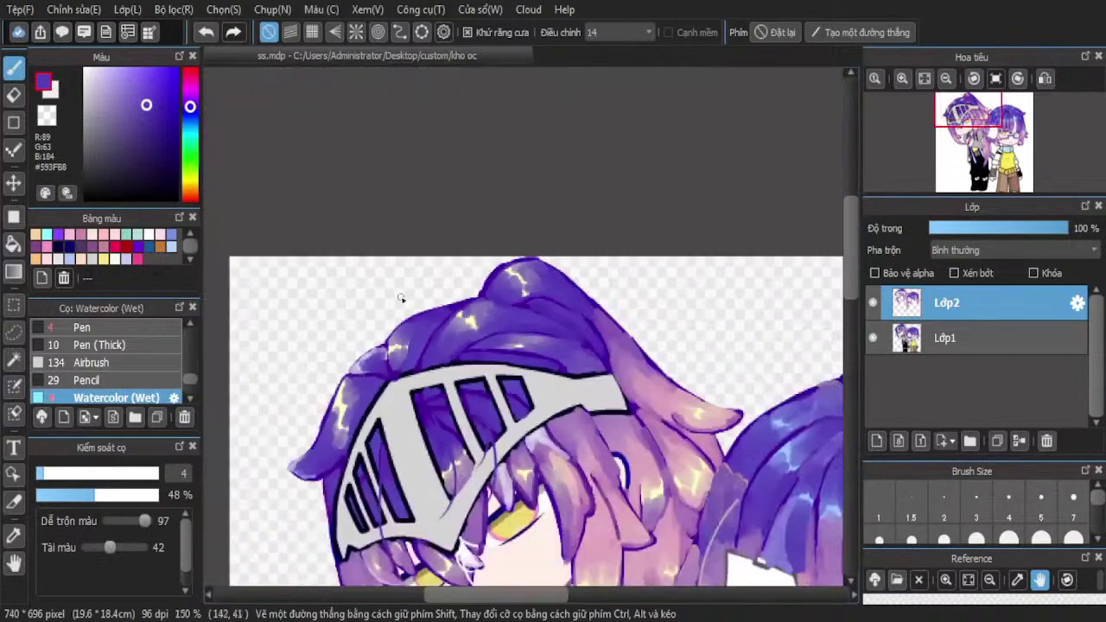
{"action": "scroll", "coordinate": [399, 313], "scroll_direction": "down", "scroll_amount": 1}
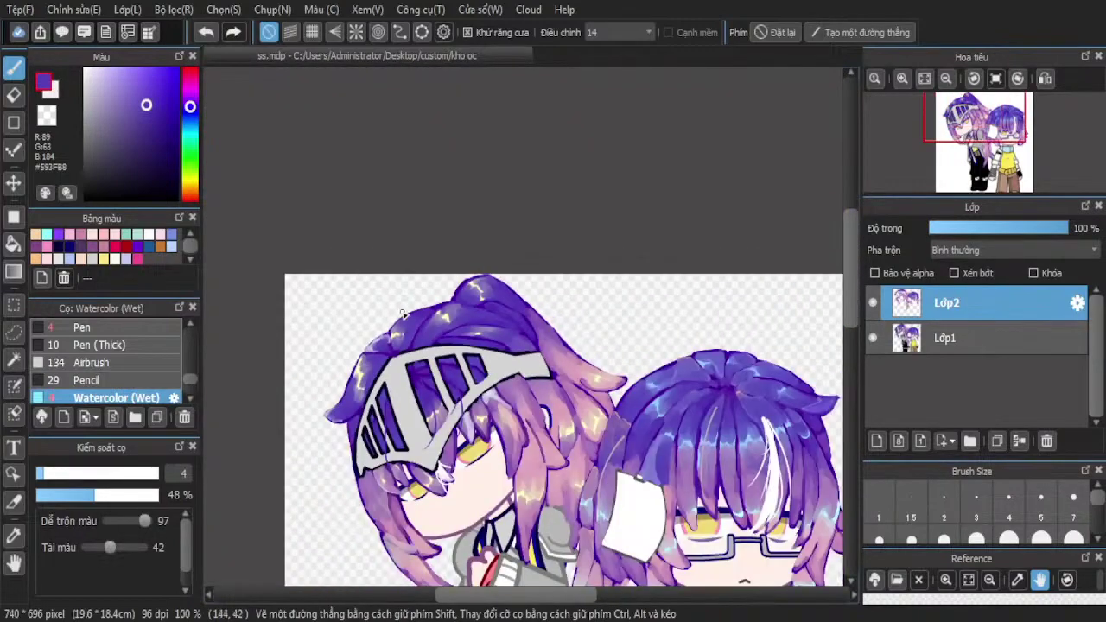
Sample the purple #9A6CB6 from the bangs and paint it over the pale highlight on the pointed bang above the eye
{"action": "scroll", "coordinate": [511, 416], "scroll_direction": "up", "scroll_amount": 3}
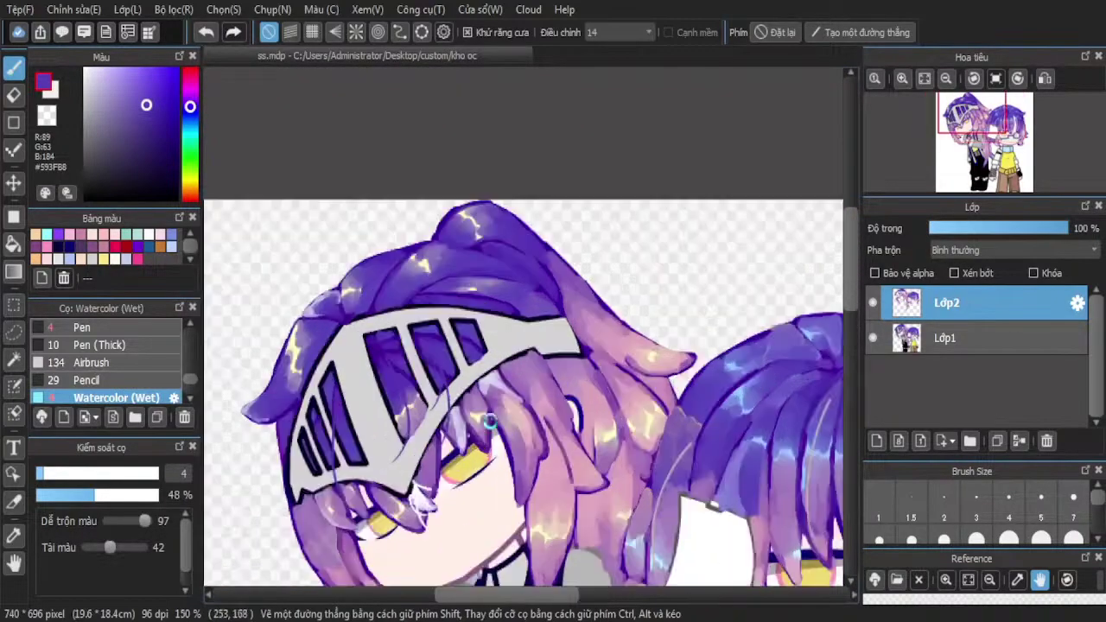
{"action": "left_click", "coordinate": [13, 535]}
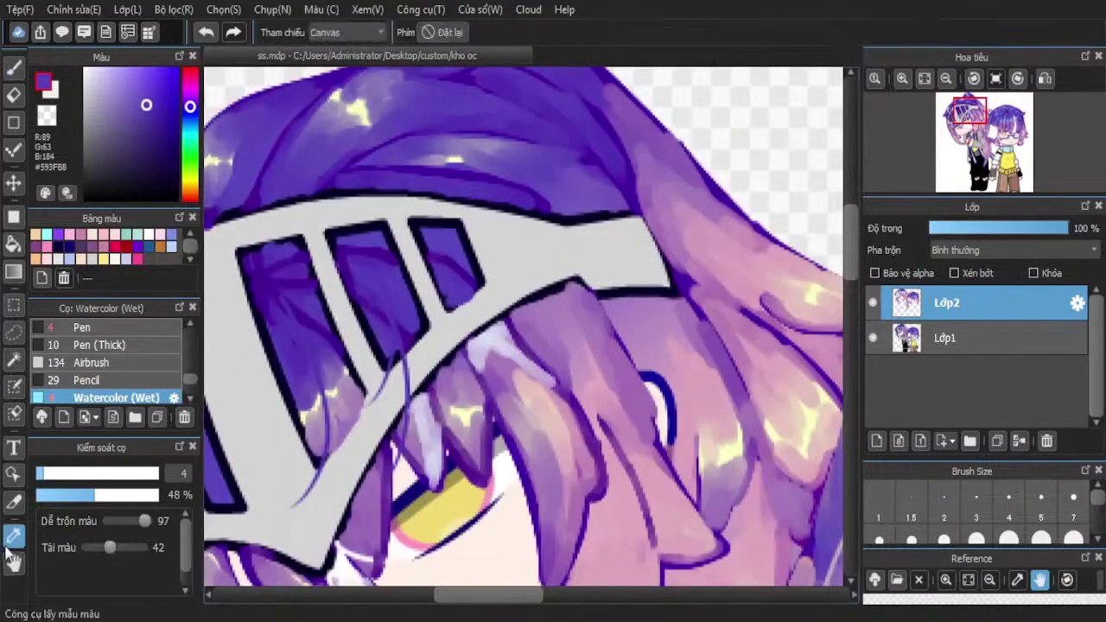
{"action": "left_click", "coordinate": [386, 494]}
{"action": "key", "text": "b"}
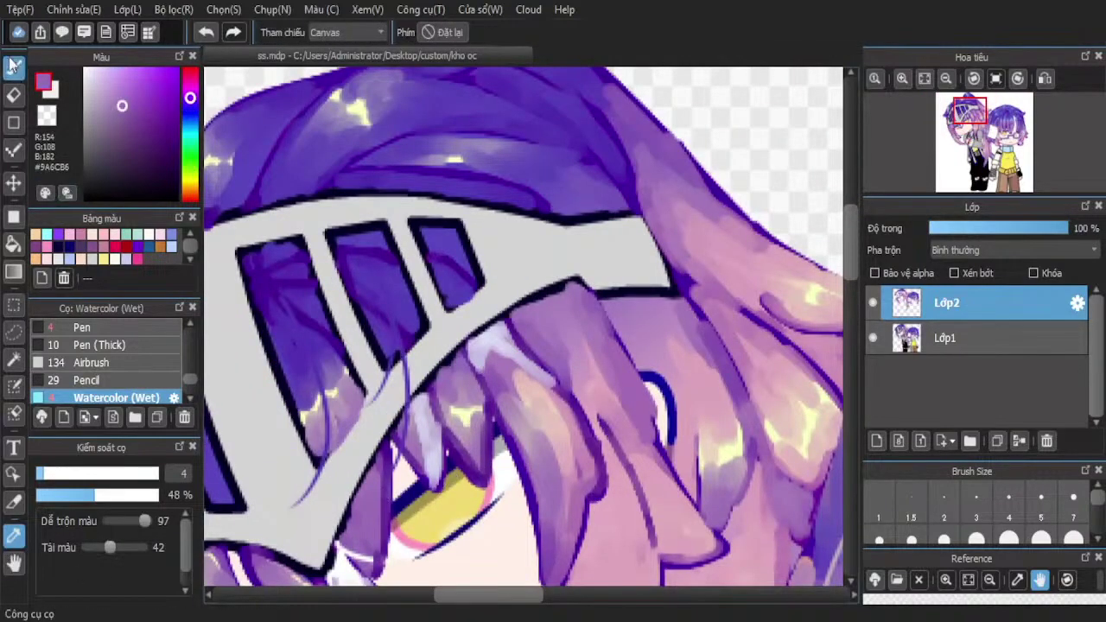
{"action": "scroll", "coordinate": [489, 426], "scroll_direction": "up", "scroll_amount": 3}
{"action": "mouse_move", "coordinate": [412, 391]}
{"action": "left_mouse_down"}
{"action": "mouse_move", "coordinate": [439, 406]}
{"action": "mouse_move", "coordinate": [444, 371]}
{"action": "mouse_move", "coordinate": [461, 467]}
{"action": "mouse_move", "coordinate": [458, 558]}
{"action": "mouse_move", "coordinate": [444, 387]}
{"action": "mouse_move", "coordinate": [459, 385]}
{"action": "mouse_move", "coordinate": [471, 432]}
{"action": "left_mouse_up"}
{"action": "scroll", "coordinate": [421, 356], "scroll_direction": "down", "scroll_amount": 4}
Paint purple over the branching pale highlight at the top of the strand just below the visor's edge
{"action": "scroll", "coordinate": [488, 299], "scroll_direction": "up", "scroll_amount": 1}
{"action": "scroll", "coordinate": [488, 300], "scroll_direction": "up", "scroll_amount": 2}
{"action": "left_click_drag", "start_coordinate": [410, 363], "coordinate": [411, 407]}
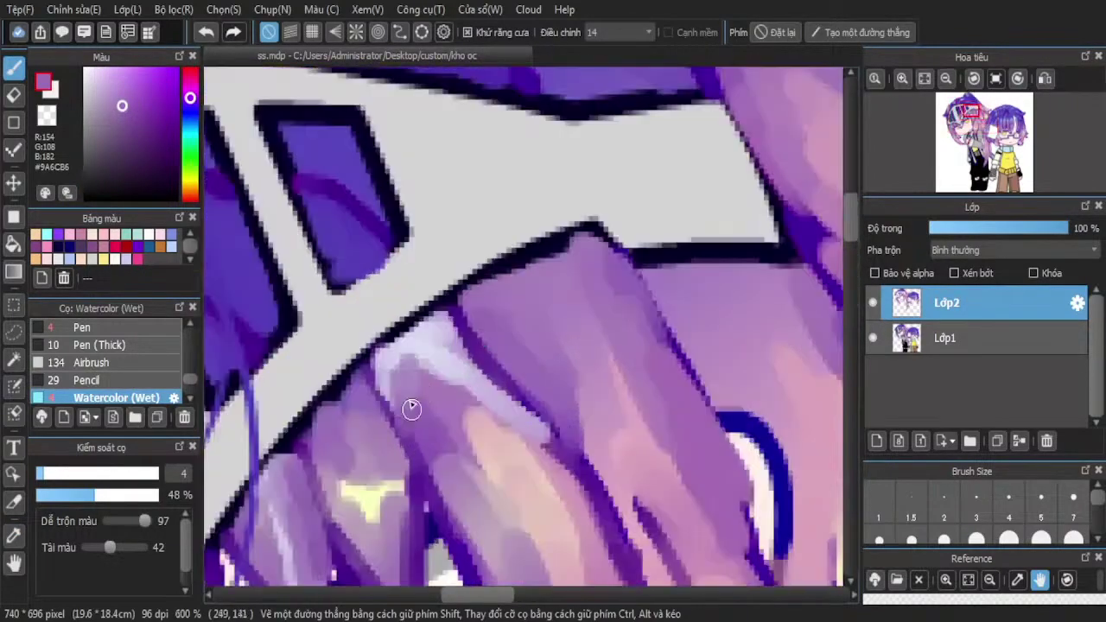
{"action": "mouse_move", "coordinate": [414, 358]}
{"action": "left_mouse_down"}
{"action": "mouse_move", "coordinate": [486, 381]}
{"action": "mouse_move", "coordinate": [455, 379]}
{"action": "mouse_move", "coordinate": [410, 348]}
{"action": "mouse_move", "coordinate": [529, 424]}
{"action": "left_mouse_up"}
{"action": "left_click_drag", "start_coordinate": [481, 377], "coordinate": [554, 449]}
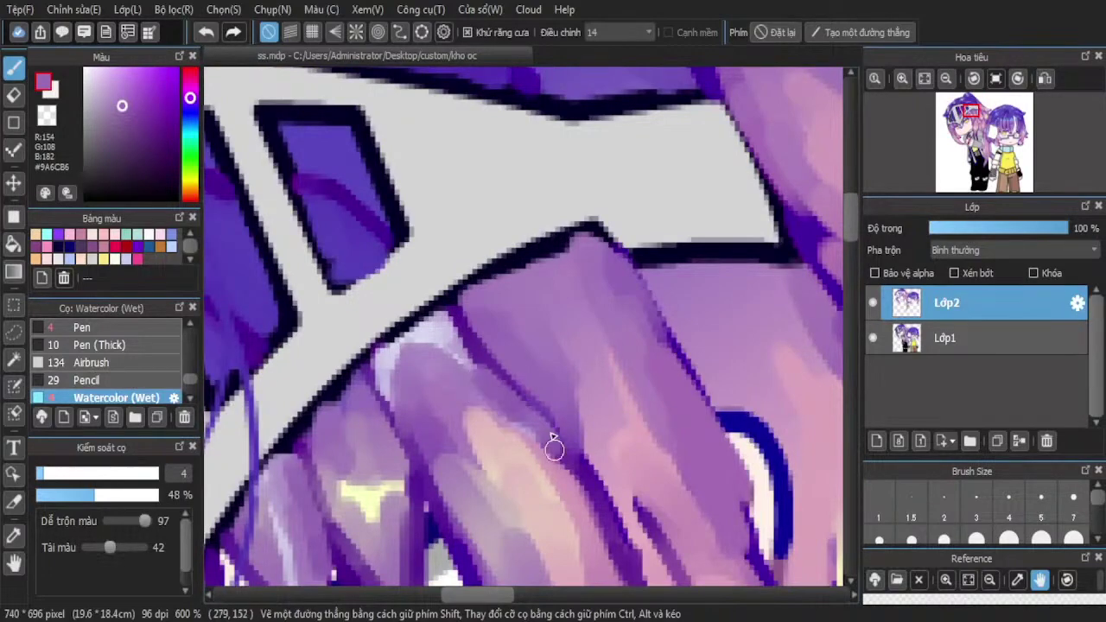
{"action": "scroll", "coordinate": [448, 342], "scroll_direction": "down", "scroll_amount": 8}
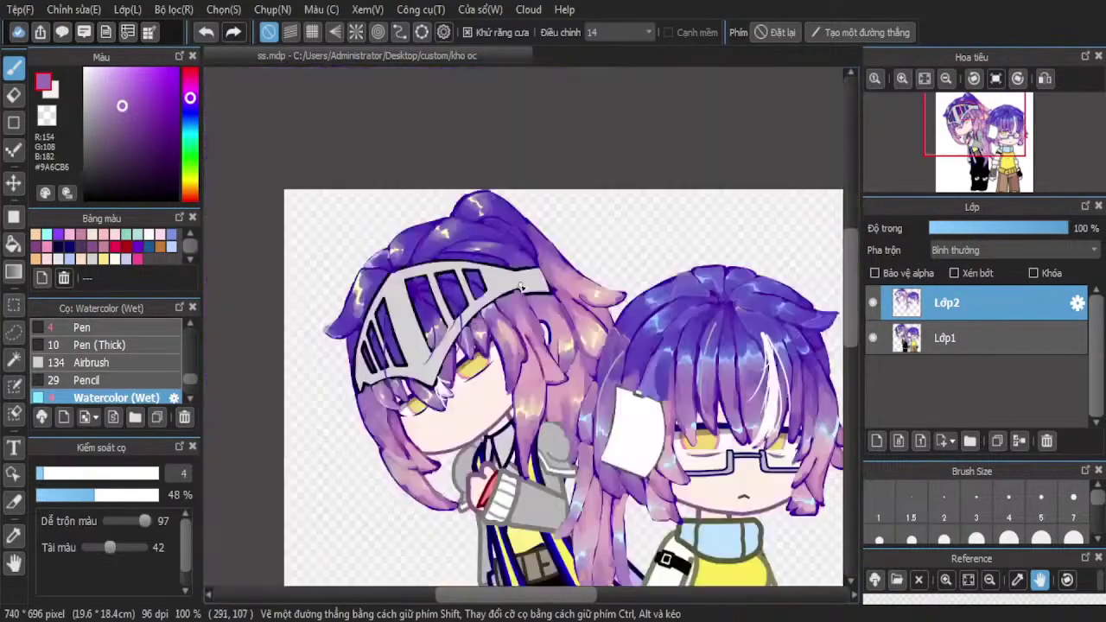
Sample the dark purple #6B2997, set the brush size to 3 and redraw the dividing line across the side lock beside the chin
{"action": "scroll", "coordinate": [436, 413], "scroll_direction": "up", "scroll_amount": 5}
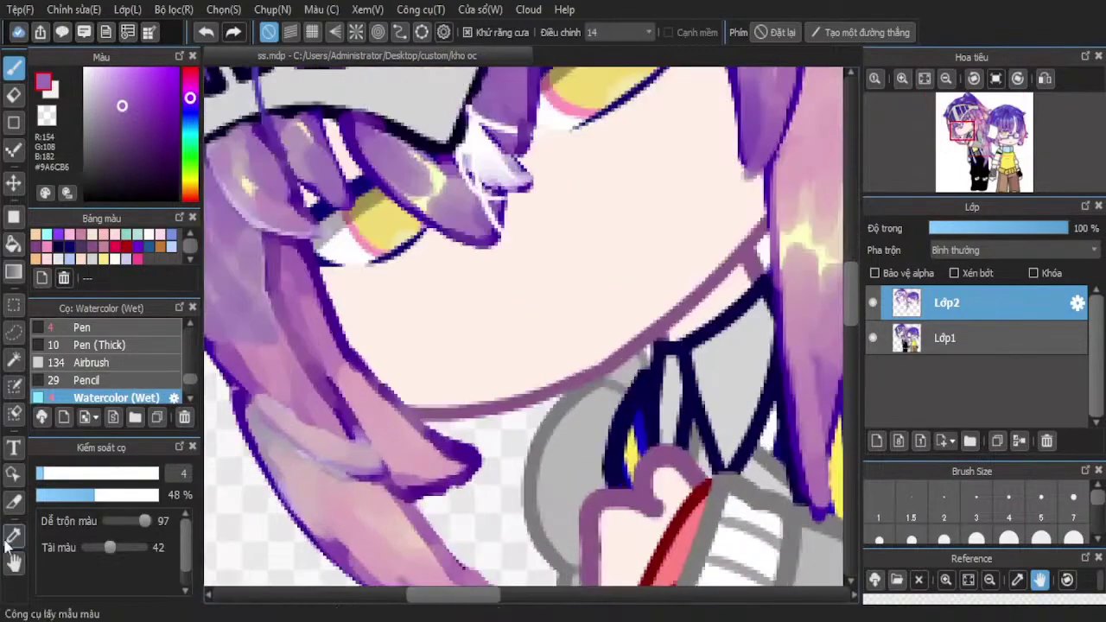
{"action": "left_click", "coordinate": [9, 539]}
{"action": "scroll", "coordinate": [346, 354], "scroll_direction": "up", "scroll_amount": 4}
{"action": "left_click", "coordinate": [471, 488]}
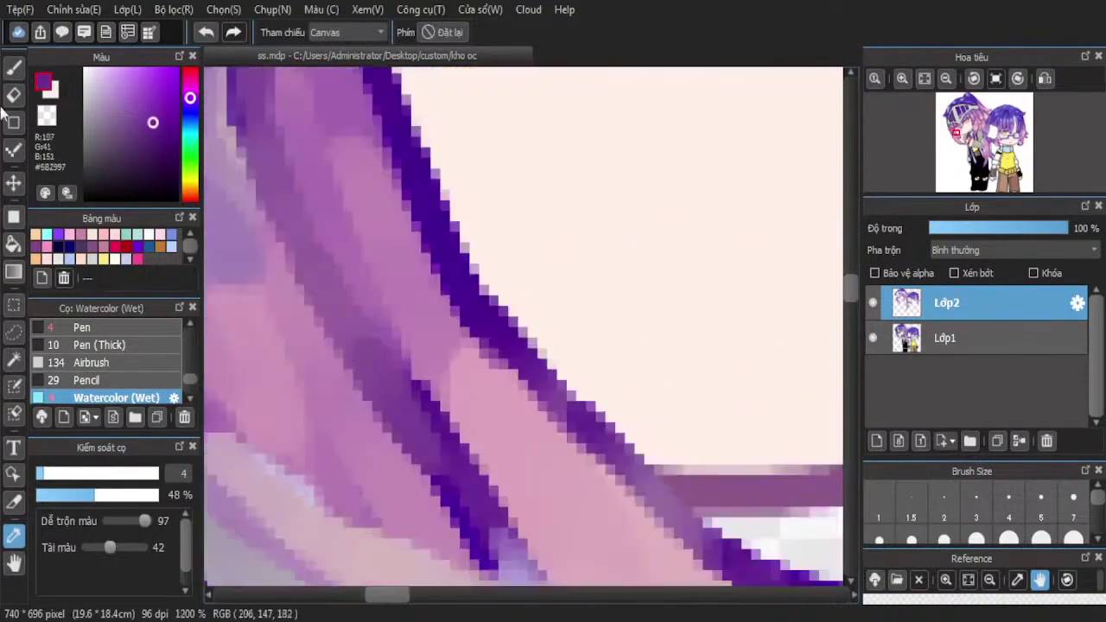
{"action": "left_click", "coordinate": [14, 68]}
{"action": "scroll", "coordinate": [634, 227], "scroll_direction": "down", "scroll_amount": 2}
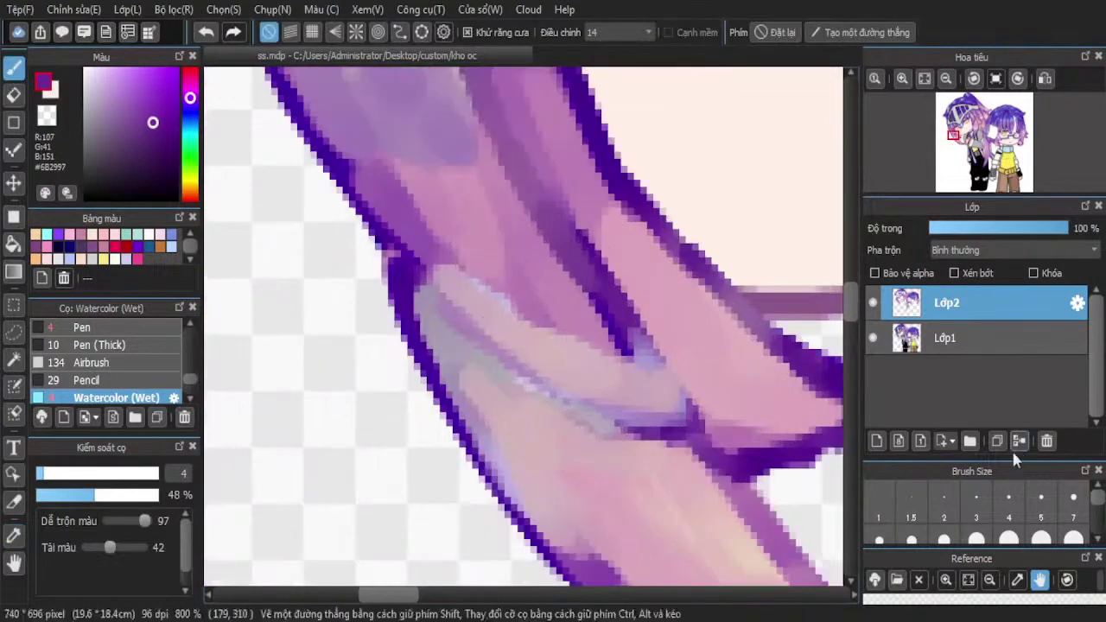
{"action": "left_click", "coordinate": [975, 506]}
{"action": "left_click_drag", "start_coordinate": [394, 248], "coordinate": [503, 361]}
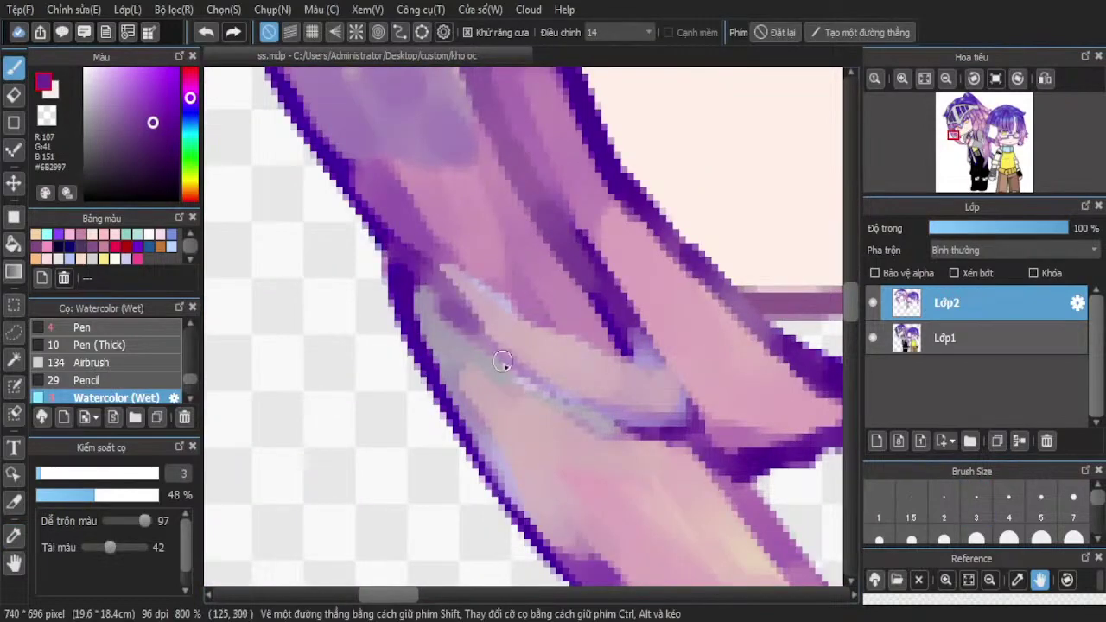
{"action": "mouse_move", "coordinate": [447, 325]}
{"action": "left_mouse_down"}
{"action": "mouse_move", "coordinate": [455, 318]}
{"action": "mouse_move", "coordinate": [526, 383]}
{"action": "mouse_move", "coordinate": [568, 389]}
{"action": "mouse_move", "coordinate": [574, 370]}
{"action": "left_mouse_up"}
Paint dark purple over the pale patch where the side lock's overlapping strands meet
{"action": "scroll", "coordinate": [574, 370], "scroll_direction": "down", "scroll_amount": 1}
{"action": "scroll", "coordinate": [574, 371], "scroll_direction": "up", "scroll_amount": 2}
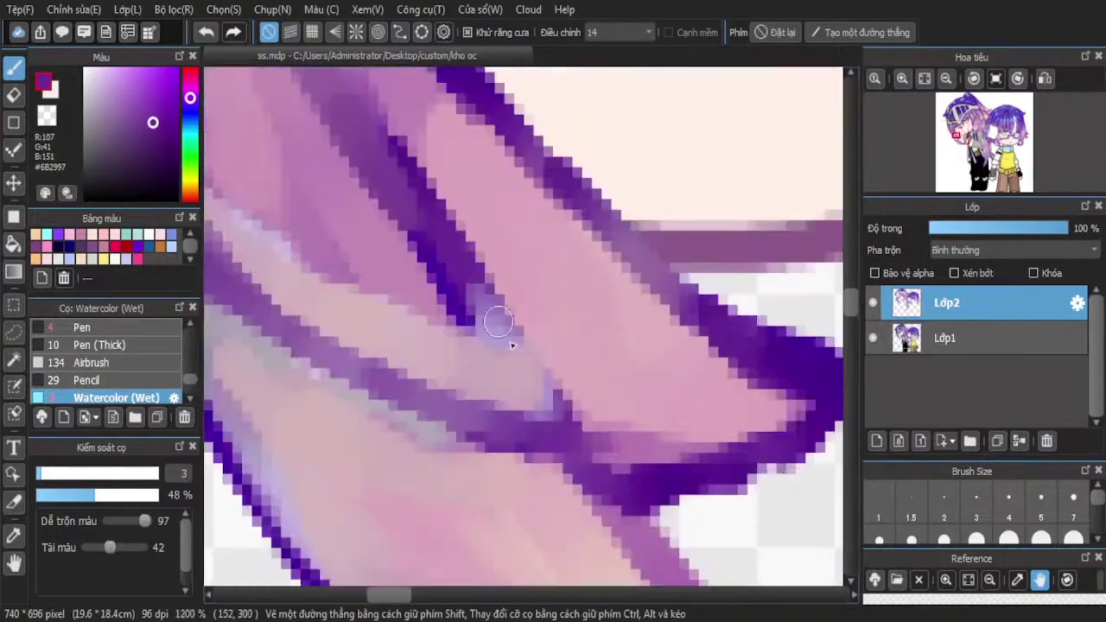
{"action": "mouse_move", "coordinate": [498, 323]}
{"action": "left_mouse_down"}
{"action": "mouse_move", "coordinate": [555, 393]}
{"action": "mouse_move", "coordinate": [539, 388]}
{"action": "mouse_move", "coordinate": [592, 378]}
{"action": "left_mouse_up"}
{"action": "scroll", "coordinate": [481, 314], "scroll_direction": "down", "scroll_amount": 3}
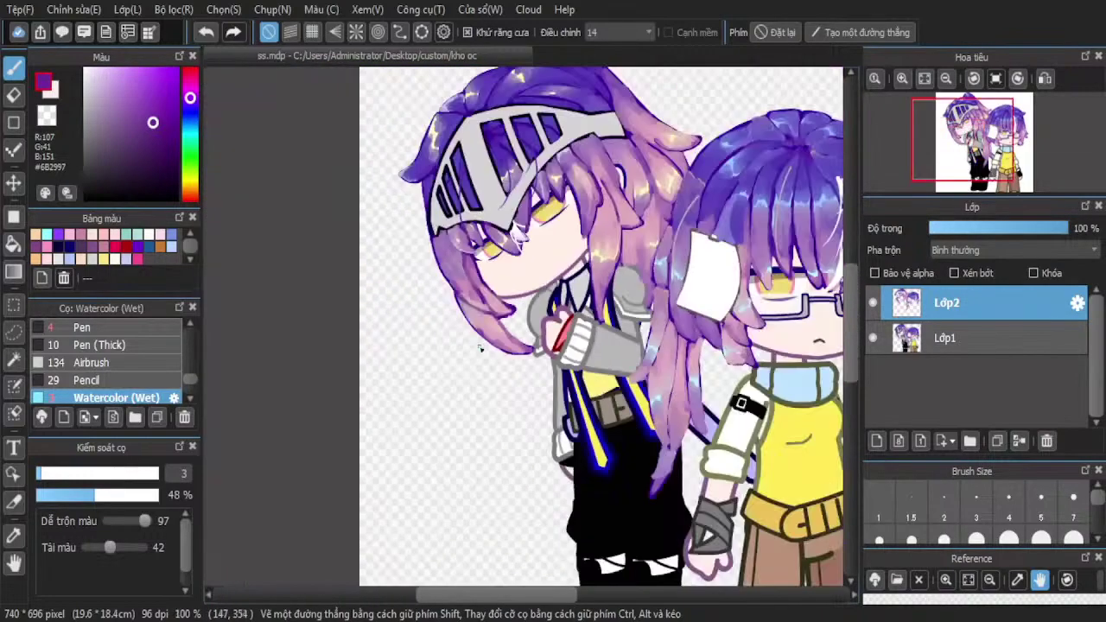
{"action": "scroll", "coordinate": [505, 208], "scroll_direction": "up", "scroll_amount": 6}
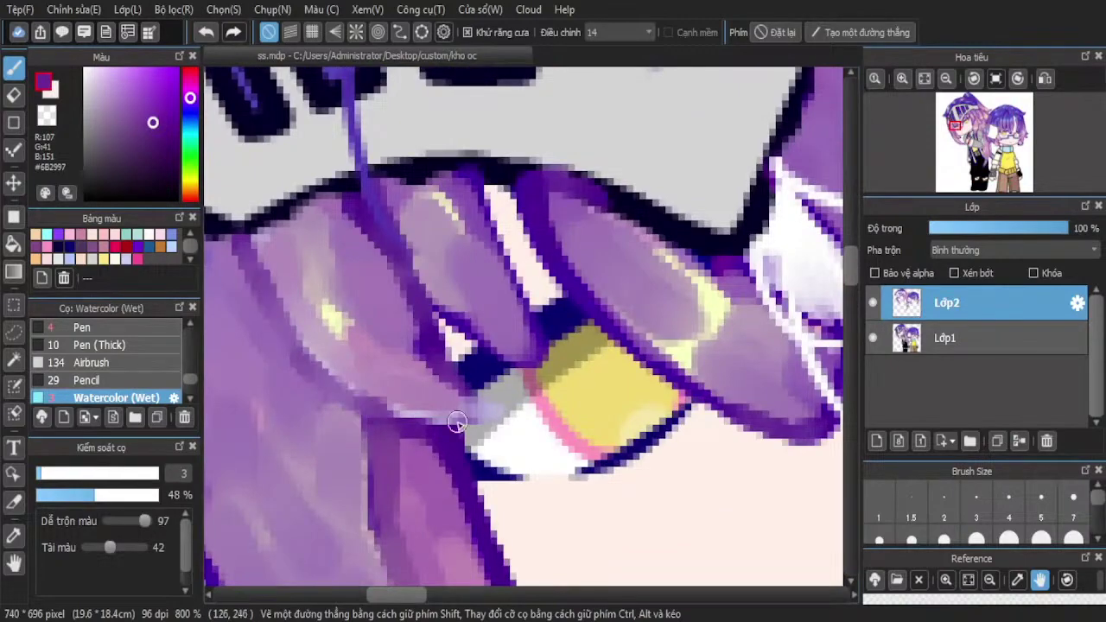
{"action": "scroll", "coordinate": [439, 271], "scroll_direction": "down", "scroll_amount": 5}
{"action": "scroll", "coordinate": [440, 271], "scroll_direction": "down", "scroll_amount": 1}
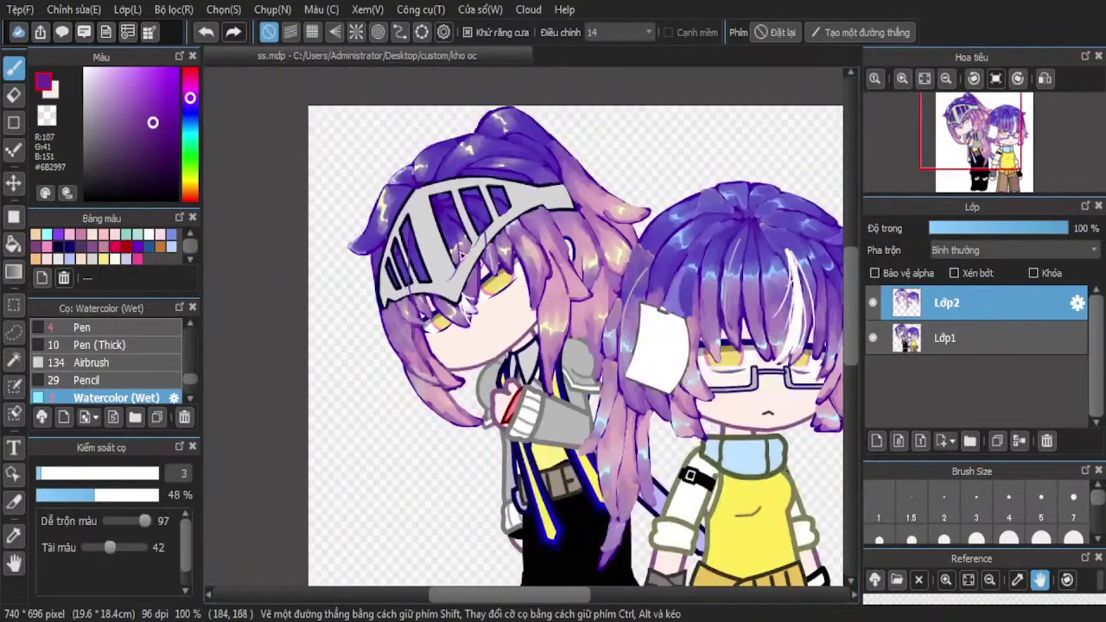
{"action": "scroll", "coordinate": [494, 233], "scroll_direction": "down", "scroll_amount": 1}
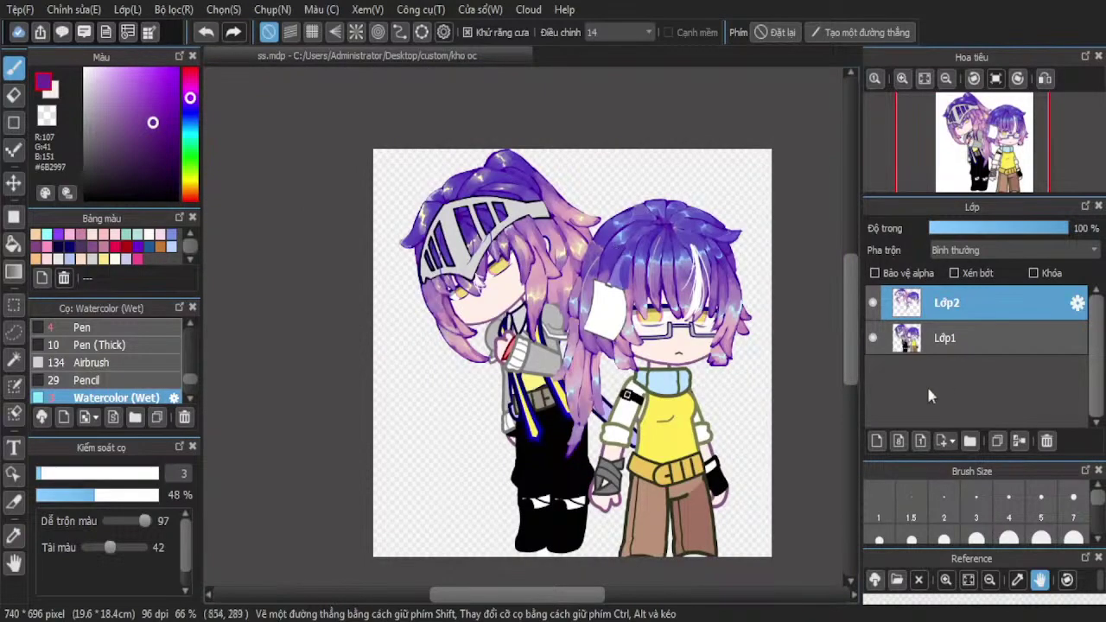
Pick the light pink #FFADAD, set the brush size to 5 and paint a pink patch along the bespectacled character's strand beside the crown
{"action": "scroll", "coordinate": [679, 198], "scroll_direction": "up", "scroll_amount": 5}
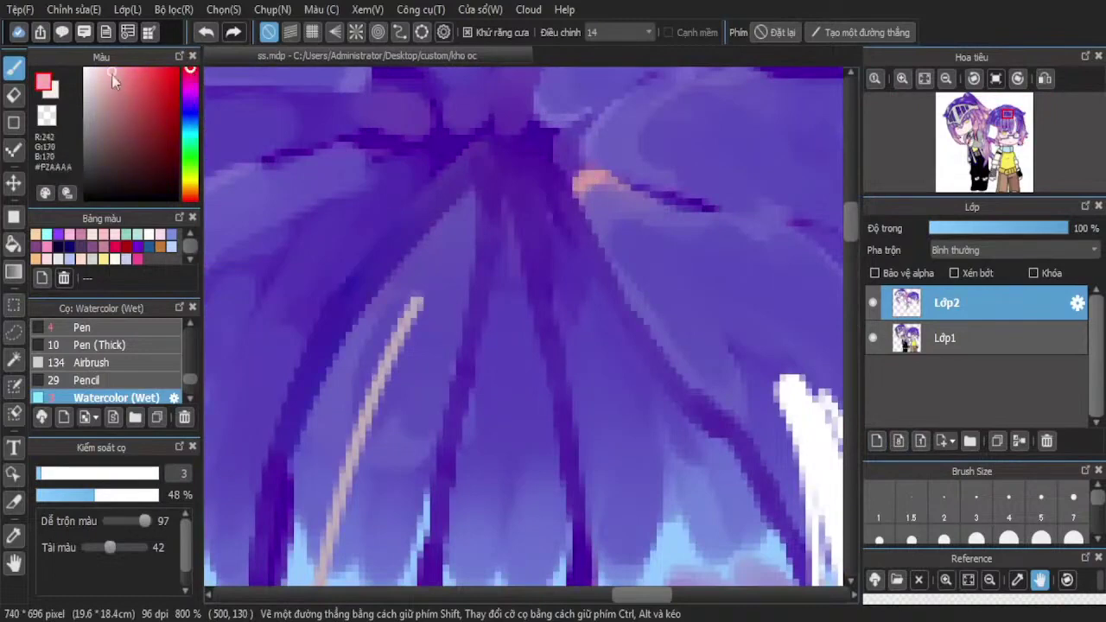
{"action": "left_click_drag", "start_coordinate": [112, 74], "coordinate": [113, 68]}
{"action": "scroll", "coordinate": [536, 245], "scroll_direction": "down", "scroll_amount": 1}
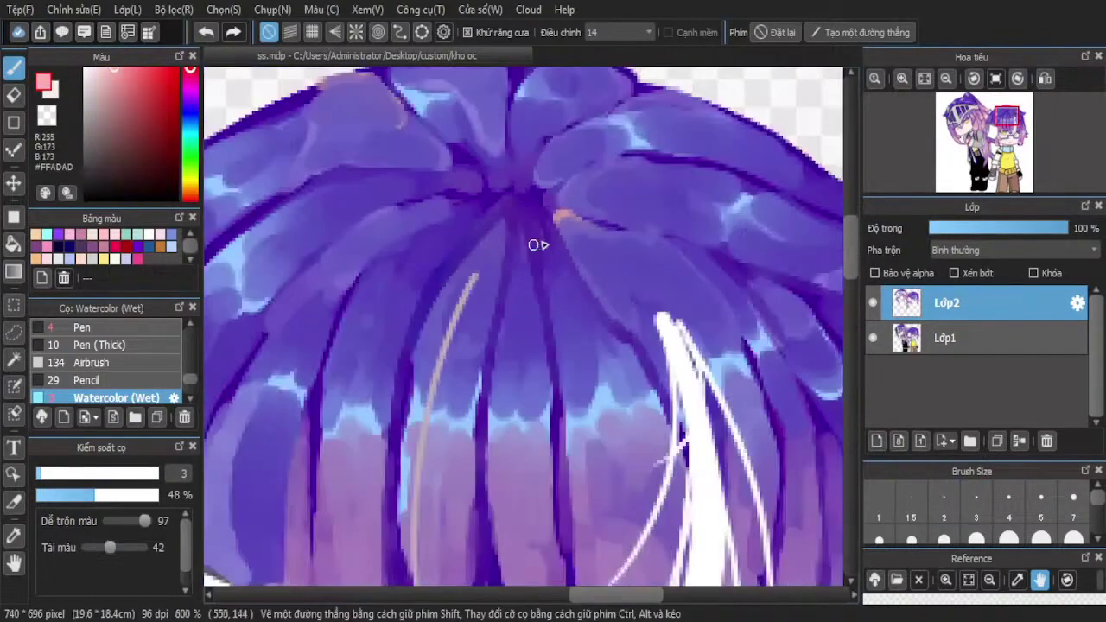
{"action": "scroll", "coordinate": [358, 210], "scroll_direction": "down", "scroll_amount": 2}
{"action": "scroll", "coordinate": [432, 175], "scroll_direction": "up", "scroll_amount": 4}
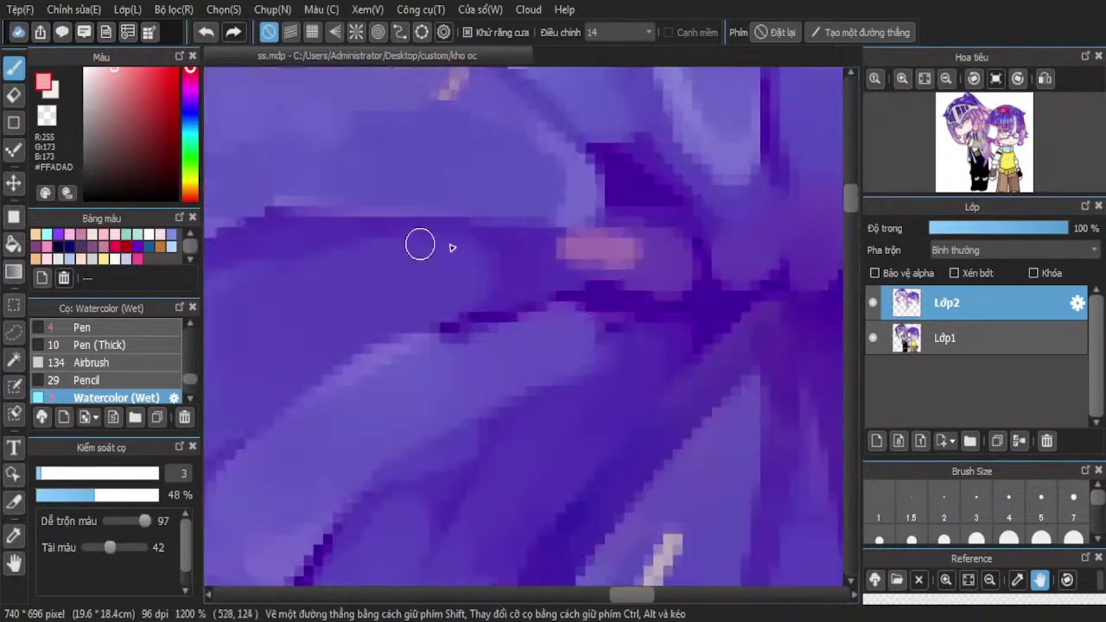
{"action": "mouse_move", "coordinate": [420, 245]}
{"action": "left_mouse_down"}
{"action": "mouse_move", "coordinate": [585, 247]}
{"action": "mouse_move", "coordinate": [446, 296]}
{"action": "mouse_move", "coordinate": [577, 285]}
{"action": "left_mouse_up"}
{"action": "left_click", "coordinate": [1051, 510]}
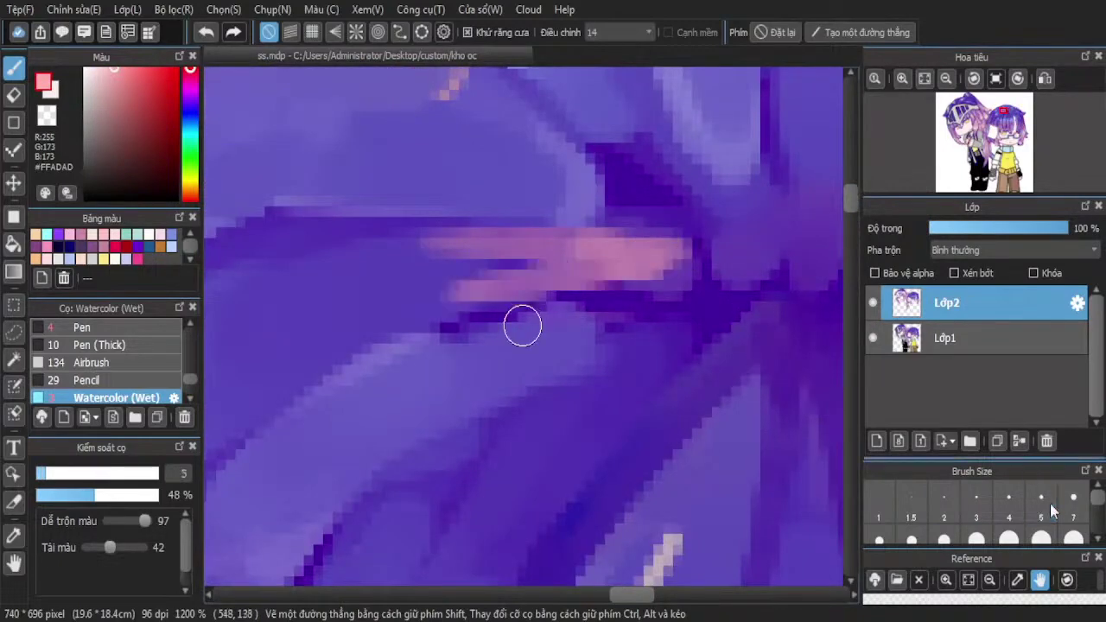
{"action": "left_click_drag", "start_coordinate": [665, 266], "coordinate": [583, 269]}
{"action": "mouse_move", "coordinate": [251, 293]}
{"action": "left_mouse_down"}
{"action": "mouse_move", "coordinate": [299, 306]}
{"action": "mouse_move", "coordinate": [311, 275]}
{"action": "mouse_move", "coordinate": [467, 295]}
{"action": "mouse_move", "coordinate": [355, 333]}
{"action": "left_mouse_up"}
{"action": "scroll", "coordinate": [441, 262], "scroll_direction": "down", "scroll_amount": 6}
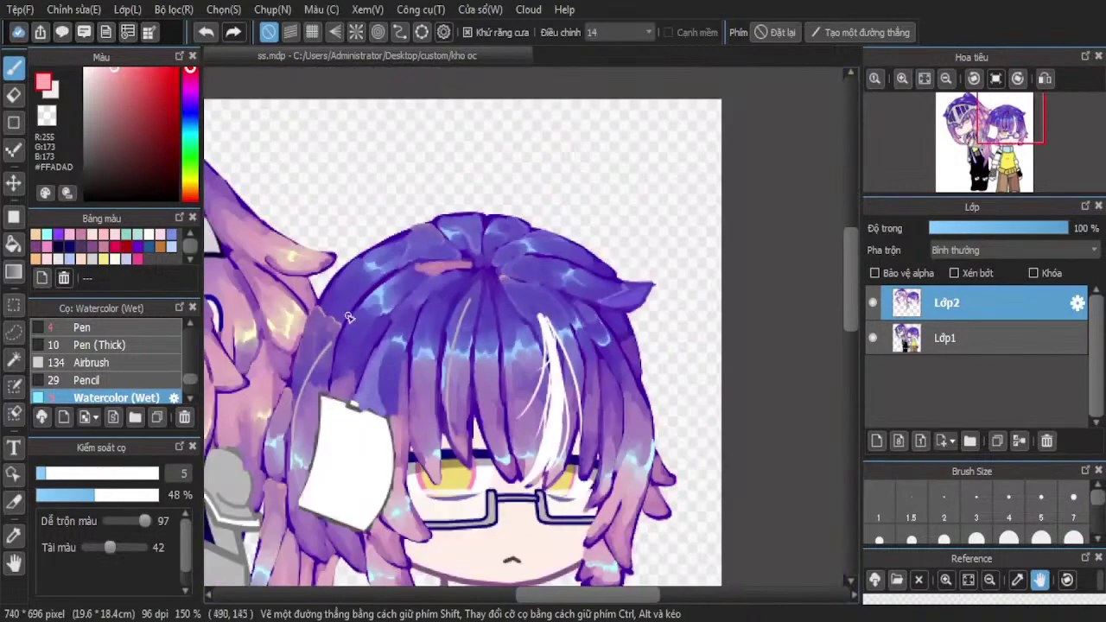
Paint a pink patch at brush size 8.2 on the strand above the white tag, just below its pale blue highlight
{"action": "scroll", "coordinate": [422, 262], "scroll_direction": "up", "scroll_amount": 5}
{"action": "mouse_move", "coordinate": [425, 262]}
{"action": "left_mouse_down"}
{"action": "mouse_move", "coordinate": [440, 289]}
{"action": "mouse_move", "coordinate": [384, 300]}
{"action": "mouse_move", "coordinate": [407, 305]}
{"action": "mouse_move", "coordinate": [420, 338]}
{"action": "mouse_move", "coordinate": [445, 355]}
{"action": "mouse_move", "coordinate": [465, 341]}
{"action": "mouse_move", "coordinate": [433, 330]}
{"action": "mouse_move", "coordinate": [279, 488]}
{"action": "mouse_move", "coordinate": [342, 373]}
{"action": "mouse_move", "coordinate": [270, 511]}
{"action": "mouse_move", "coordinate": [313, 432]}
{"action": "left_mouse_up"}
{"action": "scroll", "coordinate": [488, 239], "scroll_direction": "down", "scroll_amount": 3}
{"action": "scroll", "coordinate": [305, 394], "scroll_direction": "up", "scroll_amount": 3}
{"action": "mouse_move", "coordinate": [414, 332]}
{"action": "left_mouse_down"}
{"action": "mouse_move", "coordinate": [337, 444]}
{"action": "mouse_move", "coordinate": [303, 556]}
{"action": "mouse_move", "coordinate": [349, 454]}
{"action": "mouse_move", "coordinate": [291, 543]}
{"action": "mouse_move", "coordinate": [370, 482]}
{"action": "left_mouse_up"}
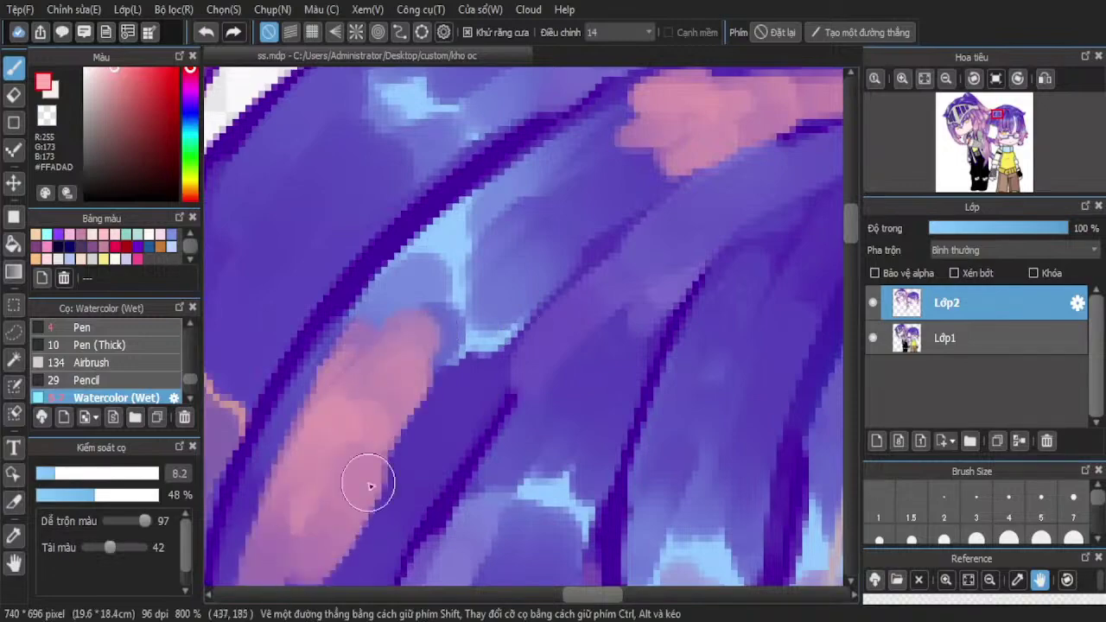
{"action": "scroll", "coordinate": [467, 304], "scroll_direction": "down", "scroll_amount": 5}
{"action": "scroll", "coordinate": [467, 304], "scroll_direction": "down", "scroll_amount": 2}
{"action": "scroll", "coordinate": [571, 363], "scroll_direction": "up", "scroll_amount": 6}
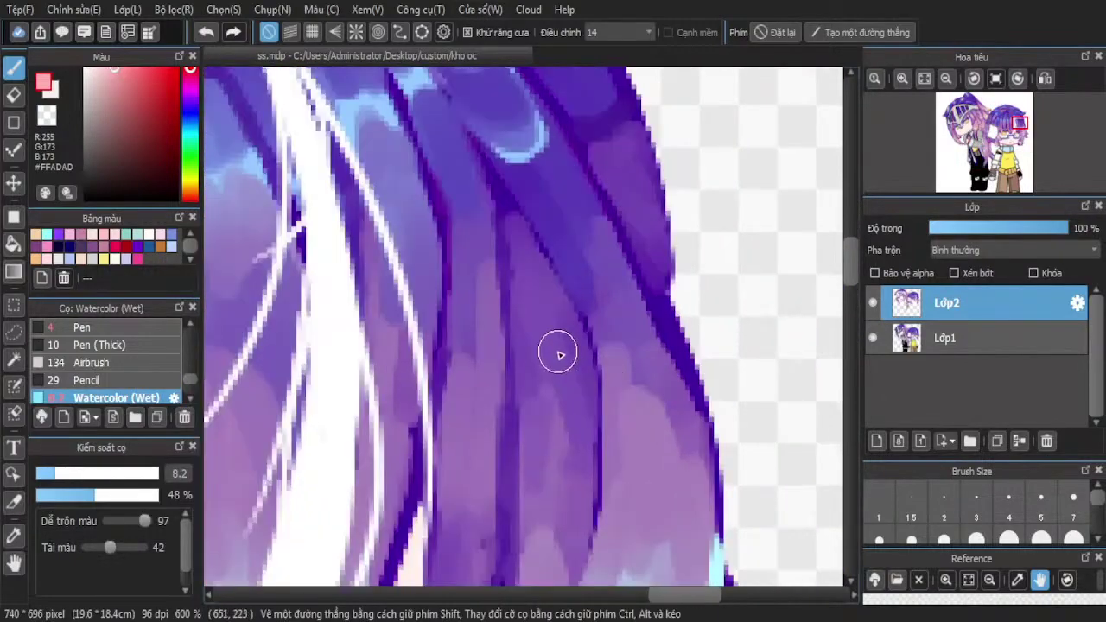
{"action": "left_click_drag", "start_coordinate": [557, 351], "coordinate": [548, 441]}
{"action": "mouse_move", "coordinate": [540, 429]}
{"action": "left_mouse_down"}
{"action": "mouse_move", "coordinate": [511, 289]}
{"action": "mouse_move", "coordinate": [552, 284]}
{"action": "mouse_move", "coordinate": [566, 510]}
{"action": "left_mouse_up"}
{"action": "left_click", "coordinate": [206, 32]}
Pick the muted red #C37272 and paint it on the strand beside the white streak and on the lock tip beside the glasses
{"action": "scroll", "coordinate": [496, 299], "scroll_direction": "up", "scroll_amount": 1}
{"action": "left_click", "coordinate": [122, 100]}
{"action": "mouse_move", "coordinate": [511, 267]}
{"action": "left_mouse_down"}
{"action": "mouse_move", "coordinate": [547, 337]}
{"action": "mouse_move", "coordinate": [560, 460]}
{"action": "mouse_move", "coordinate": [549, 250]}
{"action": "mouse_move", "coordinate": [612, 489]}
{"action": "mouse_move", "coordinate": [609, 362]}
{"action": "mouse_move", "coordinate": [586, 352]}
{"action": "mouse_move", "coordinate": [607, 509]}
{"action": "mouse_move", "coordinate": [601, 429]}
{"action": "mouse_move", "coordinate": [593, 565]}
{"action": "mouse_move", "coordinate": [578, 431]}
{"action": "mouse_move", "coordinate": [531, 325]}
{"action": "left_mouse_up"}
{"action": "scroll", "coordinate": [532, 325], "scroll_direction": "down", "scroll_amount": 5}
{"action": "scroll", "coordinate": [519, 406], "scroll_direction": "up", "scroll_amount": 5}
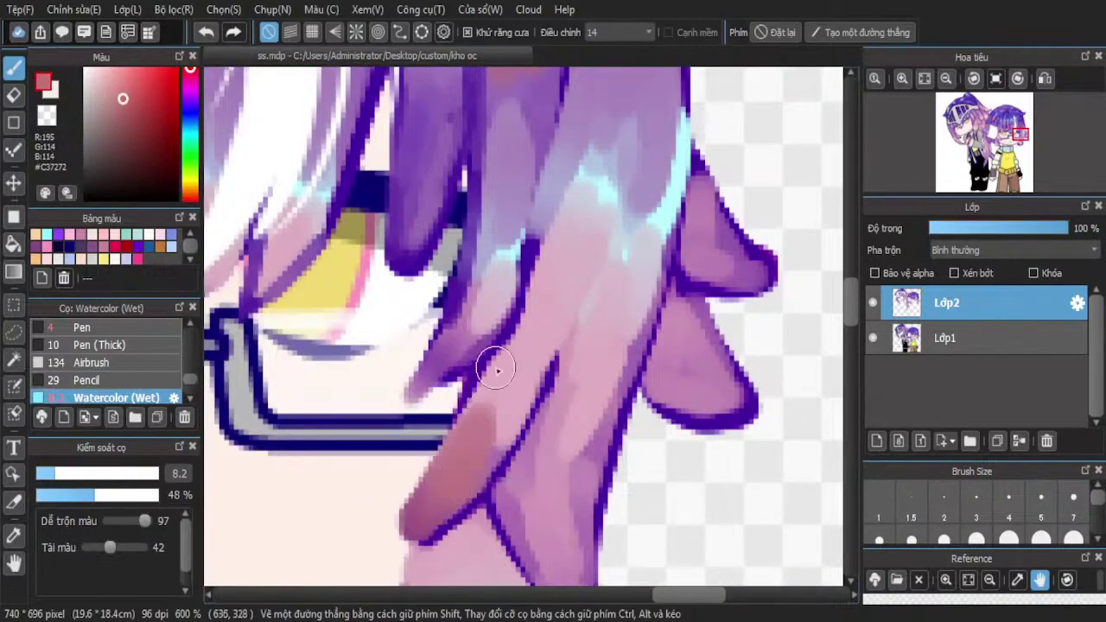
Paint a curved muted red patch across the side lock next to the face, just below the white tag's corner
{"action": "scroll", "coordinate": [494, 328], "scroll_direction": "down", "scroll_amount": 6}
{"action": "scroll", "coordinate": [372, 378], "scroll_direction": "up", "scroll_amount": 7}
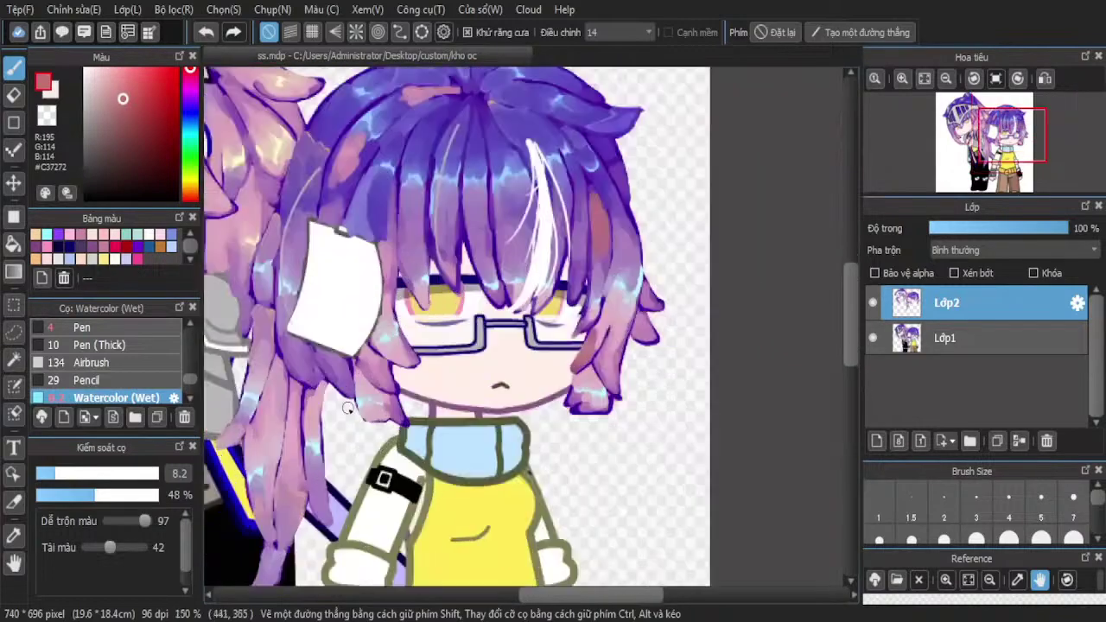
{"action": "mouse_move", "coordinate": [355, 213]}
{"action": "left_mouse_down"}
{"action": "mouse_move", "coordinate": [408, 280]}
{"action": "mouse_move", "coordinate": [368, 150]}
{"action": "mouse_move", "coordinate": [373, 112]}
{"action": "mouse_move", "coordinate": [400, 230]}
{"action": "mouse_move", "coordinate": [461, 318]}
{"action": "mouse_move", "coordinate": [483, 328]}
{"action": "mouse_move", "coordinate": [416, 262]}
{"action": "mouse_move", "coordinate": [401, 216]}
{"action": "mouse_move", "coordinate": [499, 309]}
{"action": "left_mouse_up"}
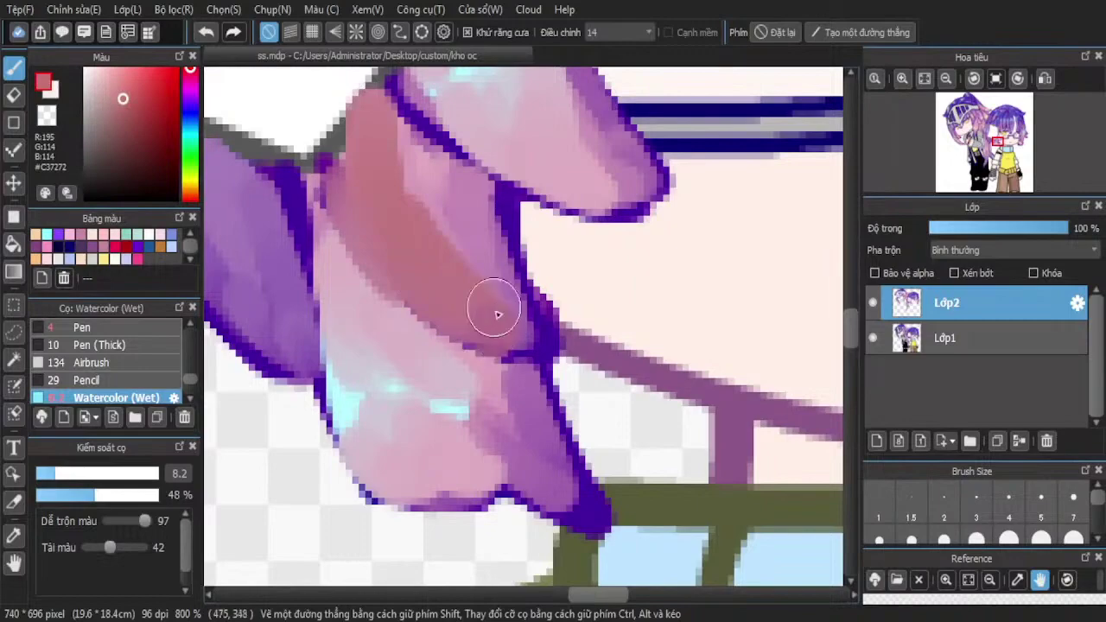
{"action": "scroll", "coordinate": [480, 295], "scroll_direction": "down", "scroll_amount": 5}
{"action": "scroll", "coordinate": [366, 306], "scroll_direction": "up", "scroll_amount": 2}
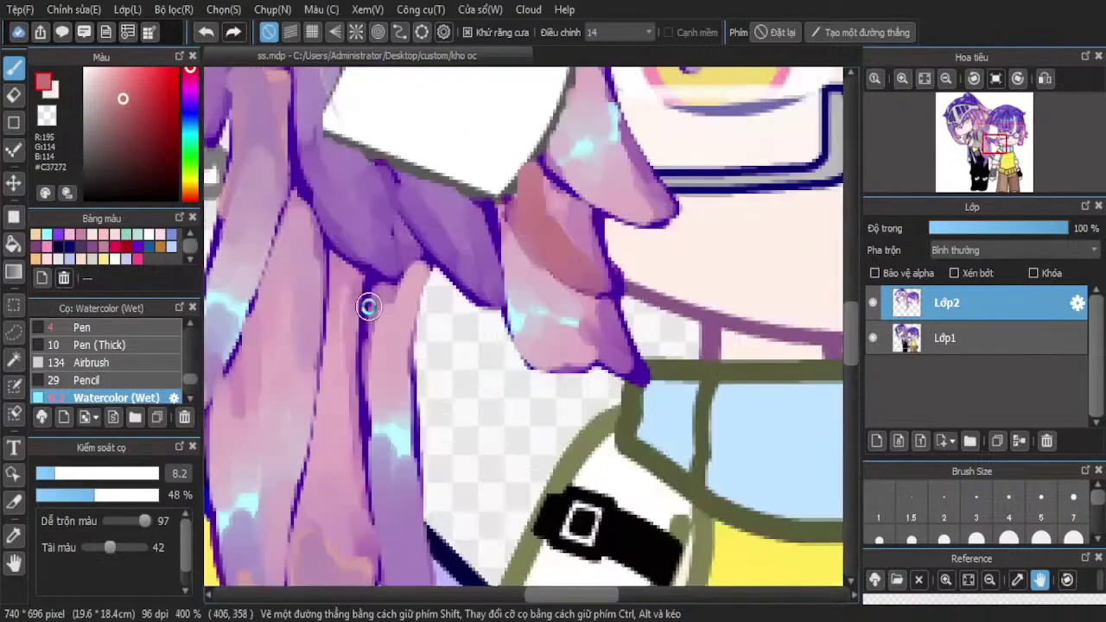
Paint a muted red patch on the lower part of the purple lock directly beneath the white tag
{"action": "scroll", "coordinate": [366, 306], "scroll_direction": "down", "scroll_amount": 1}
{"action": "scroll", "coordinate": [367, 300], "scroll_direction": "up", "scroll_amount": 3}
{"action": "scroll", "coordinate": [366, 311], "scroll_direction": "up", "scroll_amount": 2}
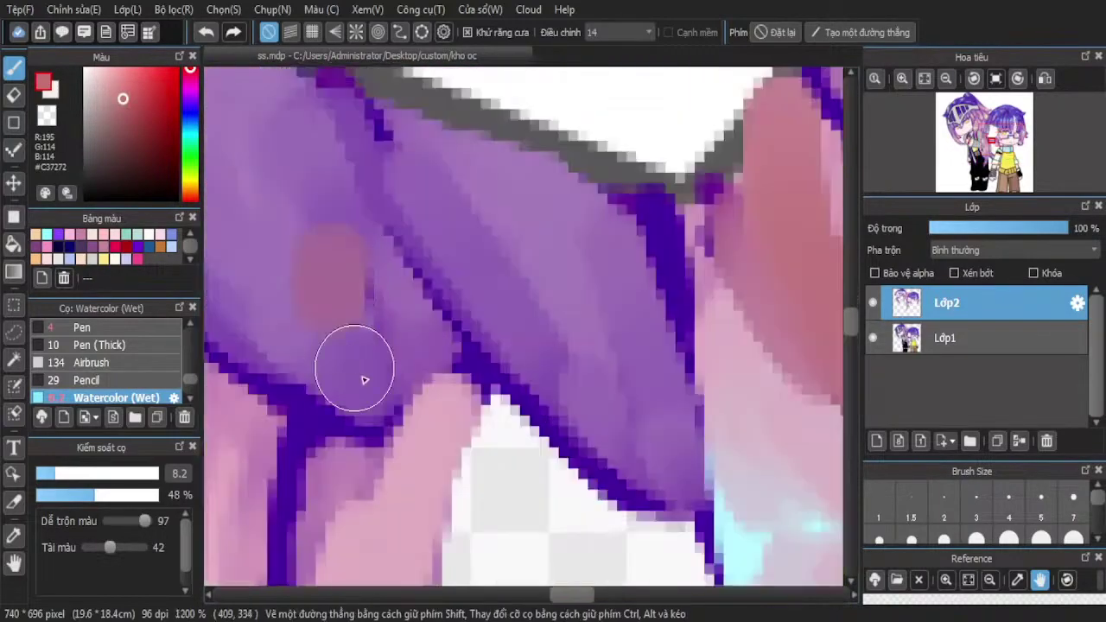
{"action": "scroll", "coordinate": [278, 337], "scroll_direction": "down", "scroll_amount": 2}
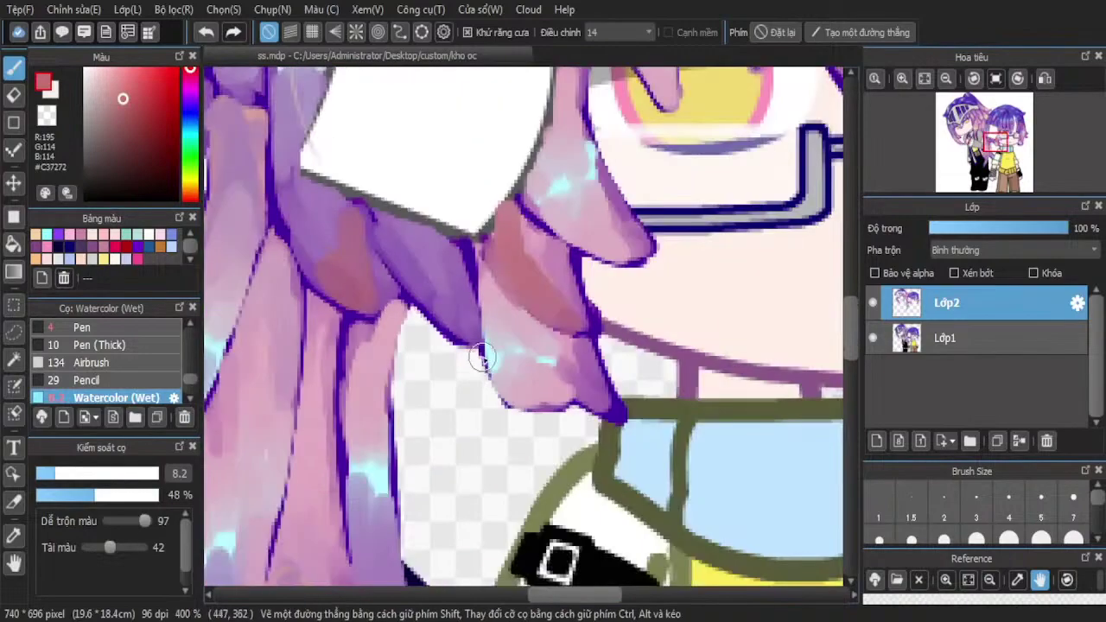
{"action": "scroll", "coordinate": [366, 239], "scroll_direction": "up", "scroll_amount": 2}
{"action": "scroll", "coordinate": [411, 416], "scroll_direction": "down", "scroll_amount": 1}
{"action": "scroll", "coordinate": [412, 416], "scroll_direction": "down", "scroll_amount": 3}
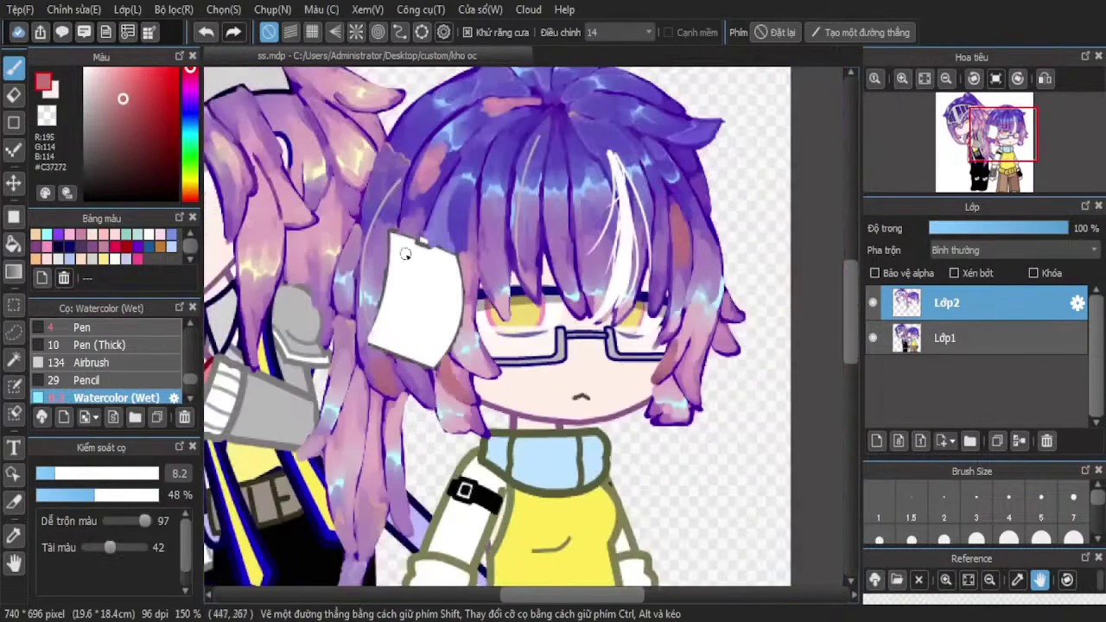
Pick the light orange #FFA56D and paint it on the narrow strand beside the white tag, above the pale blue highlight
{"action": "left_click", "coordinate": [190, 194]}
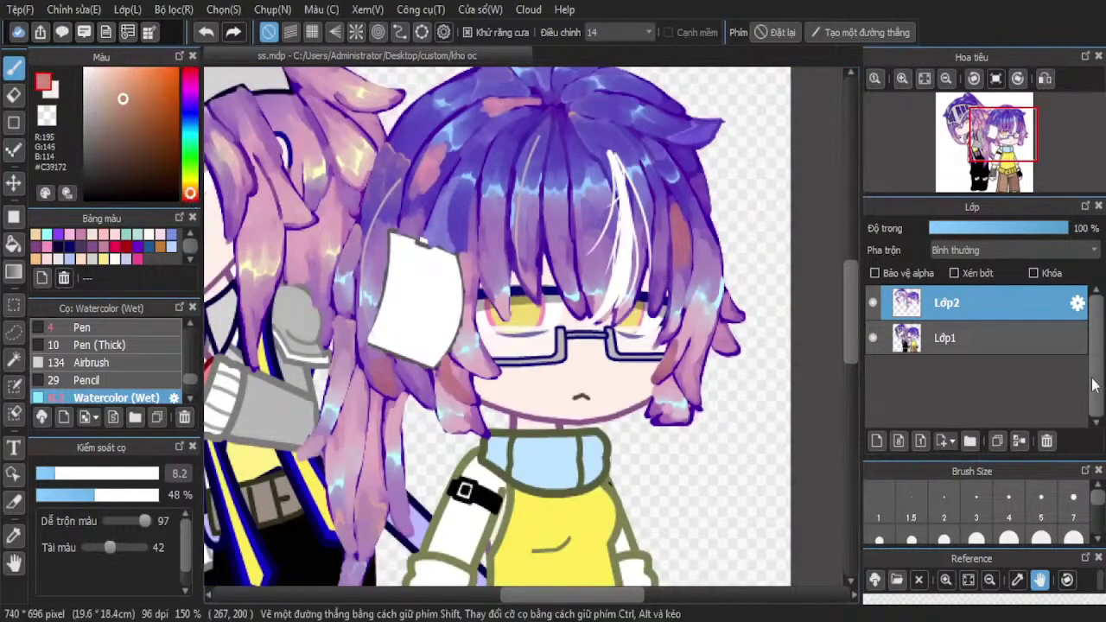
{"action": "left_click_drag", "start_coordinate": [118, 90], "coordinate": [138, 67]}
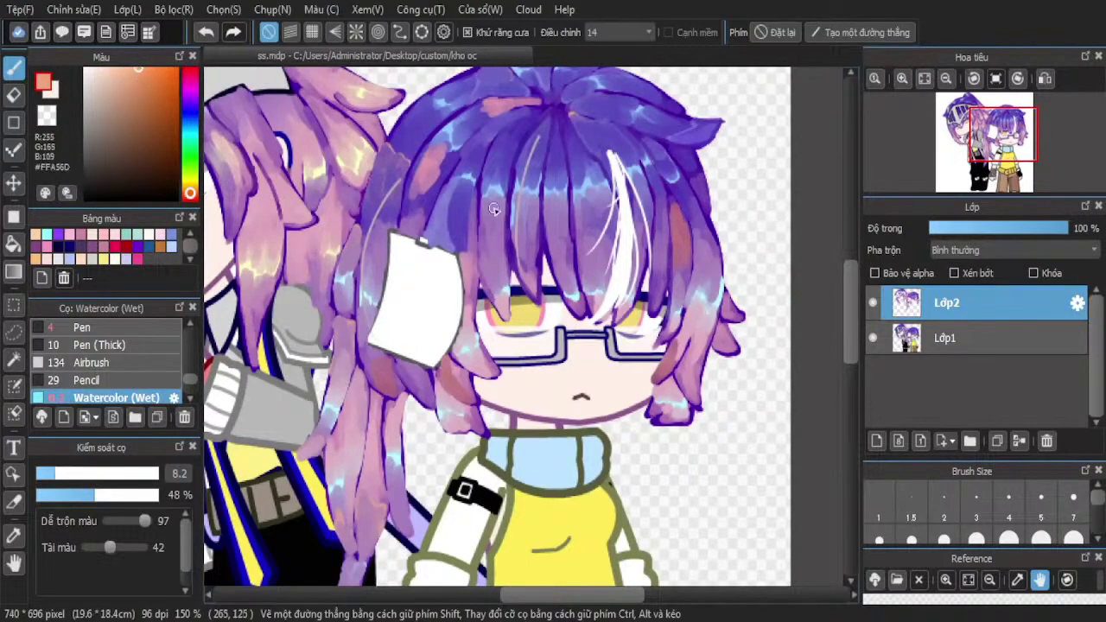
{"action": "scroll", "coordinate": [400, 283], "scroll_direction": "up", "scroll_amount": 2}
{"action": "scroll", "coordinate": [304, 242], "scroll_direction": "up", "scroll_amount": 1}
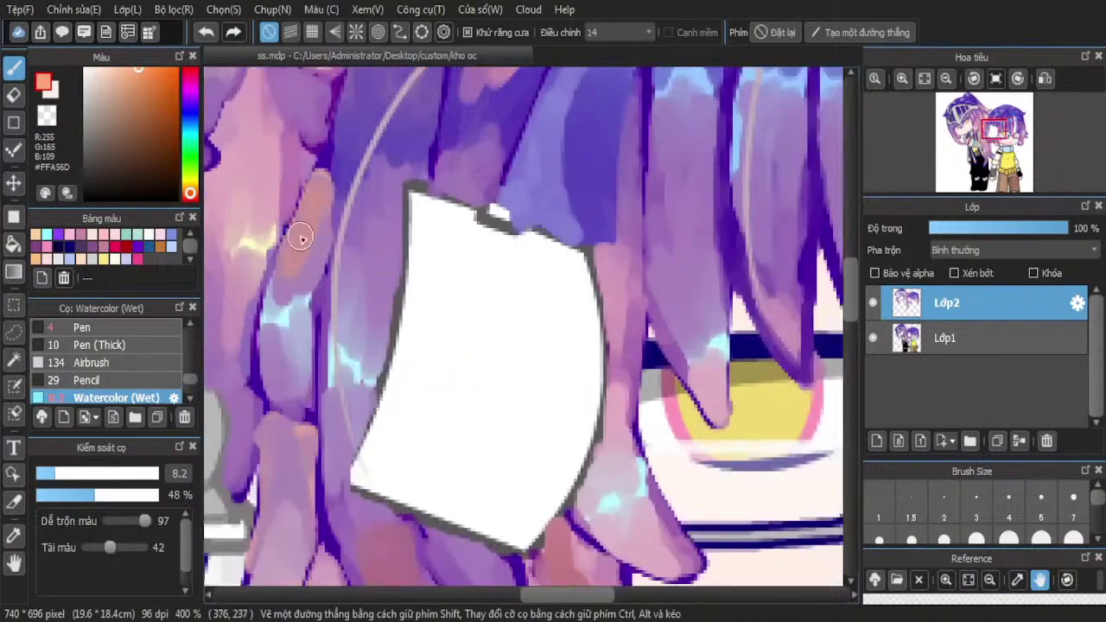
{"action": "scroll", "coordinate": [298, 199], "scroll_direction": "up", "scroll_amount": 2}
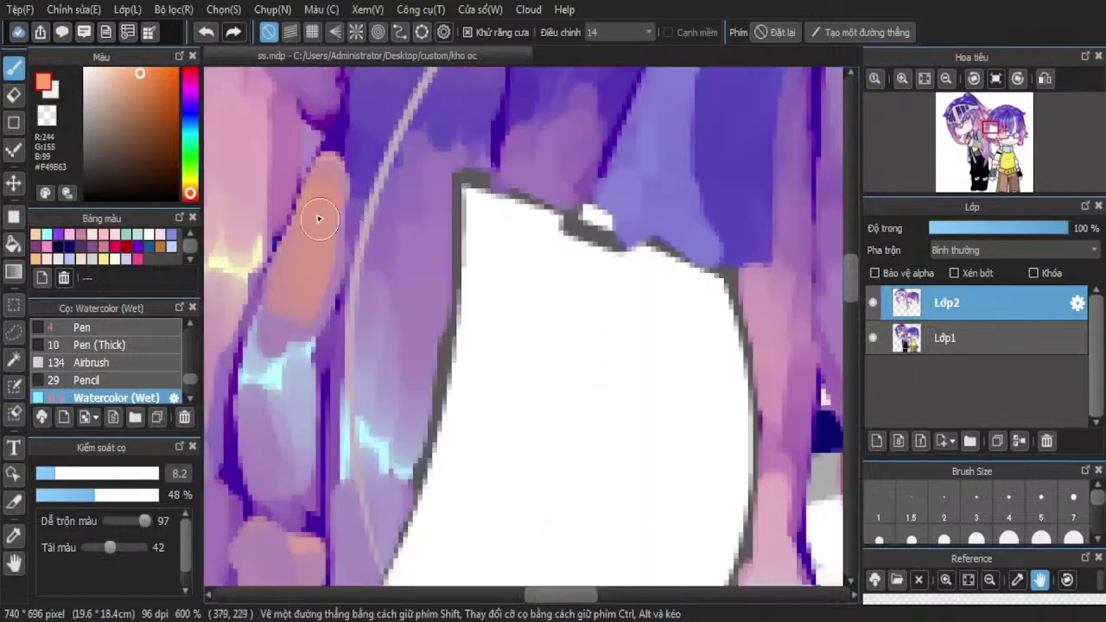
{"action": "scroll", "coordinate": [393, 265], "scroll_direction": "down", "scroll_amount": 4}
Paint orange #F49B63 over the upper part of the hanging strand beside the white tag's lower corner
{"action": "scroll", "coordinate": [390, 309], "scroll_direction": "up", "scroll_amount": 4}
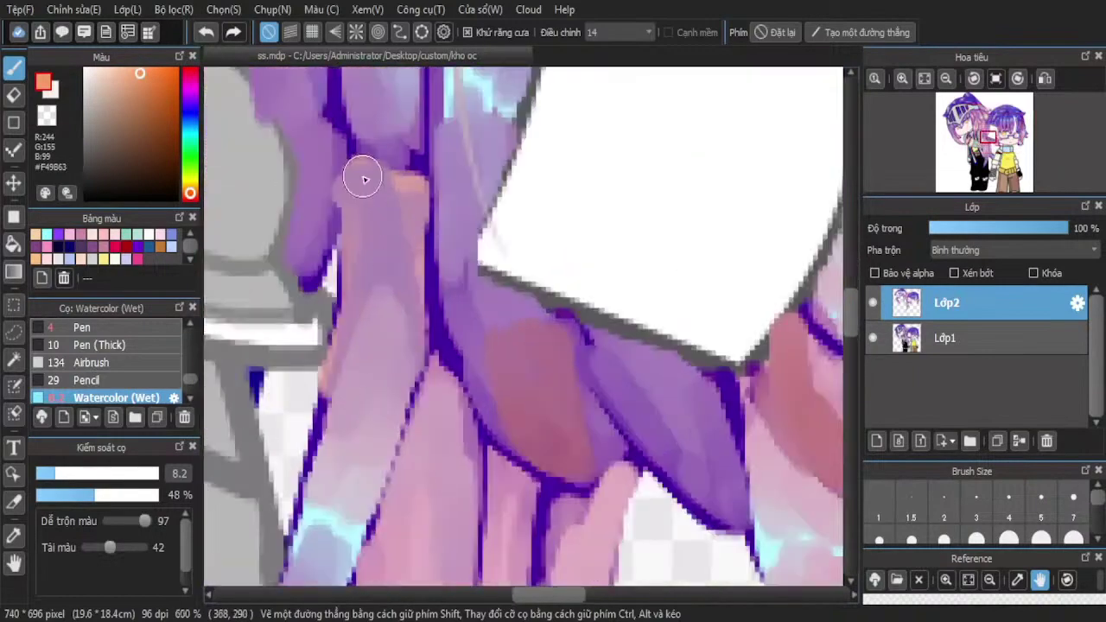
{"action": "mouse_move", "coordinate": [364, 179]}
{"action": "left_mouse_down"}
{"action": "mouse_move", "coordinate": [347, 248]}
{"action": "mouse_move", "coordinate": [363, 167]}
{"action": "mouse_move", "coordinate": [380, 213]}
{"action": "mouse_move", "coordinate": [386, 177]}
{"action": "mouse_move", "coordinate": [414, 258]}
{"action": "mouse_move", "coordinate": [421, 233]}
{"action": "mouse_move", "coordinate": [405, 319]}
{"action": "mouse_move", "coordinate": [382, 246]}
{"action": "mouse_move", "coordinate": [338, 330]}
{"action": "mouse_move", "coordinate": [349, 265]}
{"action": "mouse_move", "coordinate": [330, 423]}
{"action": "mouse_move", "coordinate": [390, 227]}
{"action": "mouse_move", "coordinate": [377, 407]}
{"action": "left_mouse_up"}
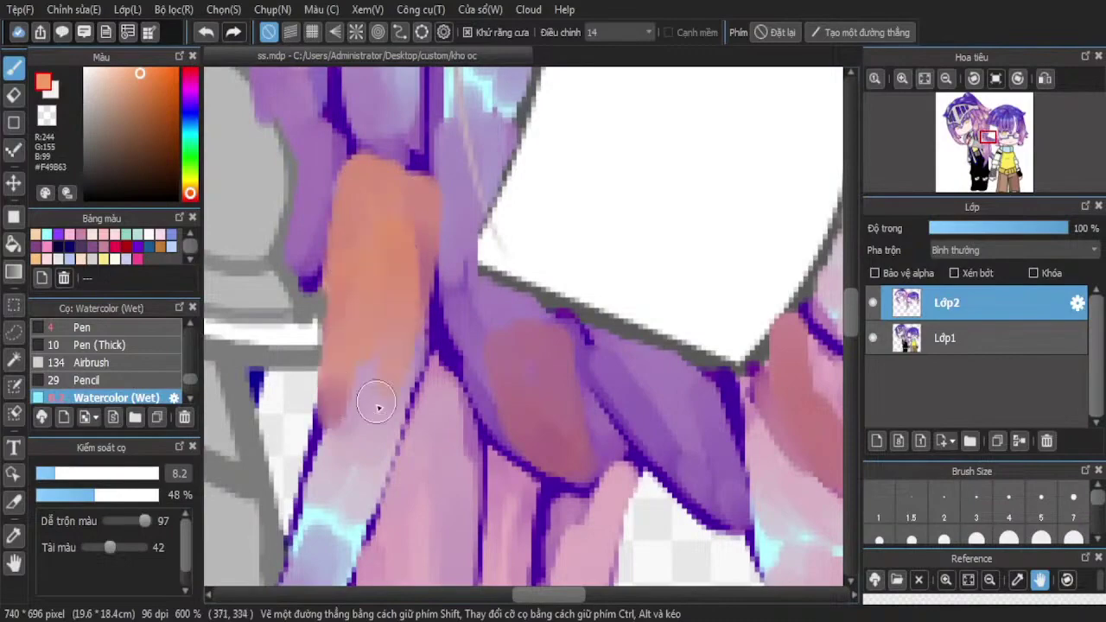
{"action": "scroll", "coordinate": [377, 407], "scroll_direction": "down", "scroll_amount": 4}
Paint an orange #F49B63 stroke down the central bang strand, from the crown toward the pale blue highlight
{"action": "scroll", "coordinate": [542, 203], "scroll_direction": "up", "scroll_amount": 3}
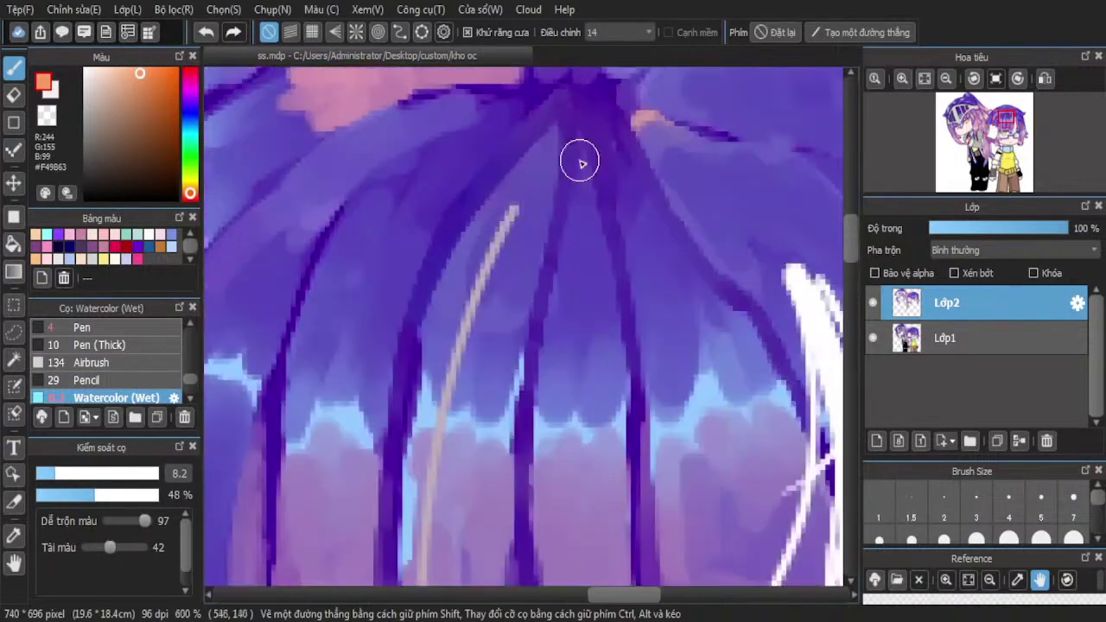
{"action": "left_click_drag", "start_coordinate": [579, 162], "coordinate": [588, 336]}
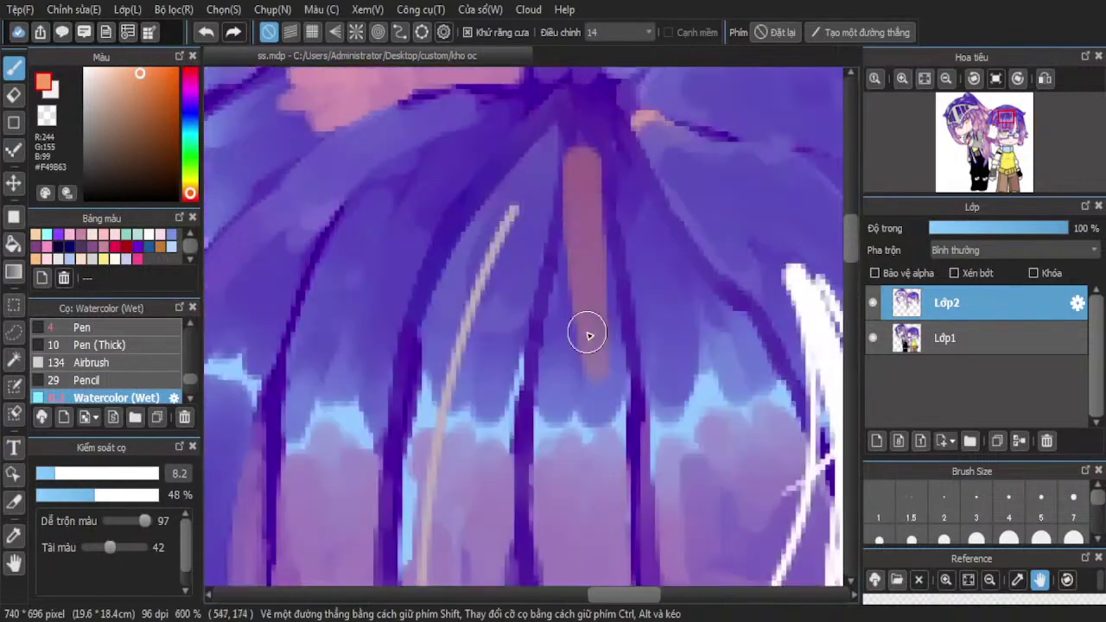
Sample the blue-purple #5942B9 from the bangs and paint it over the orange stroke on the central strand
{"action": "left_click", "coordinate": [13, 536]}
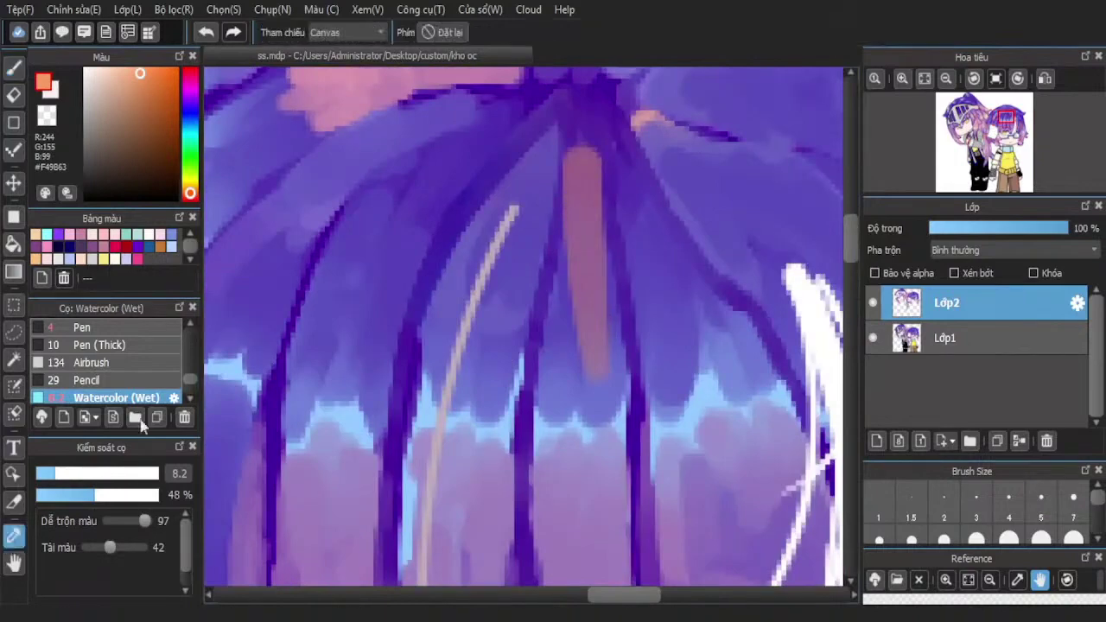
{"action": "left_click", "coordinate": [411, 258]}
{"action": "key", "text": "b"}
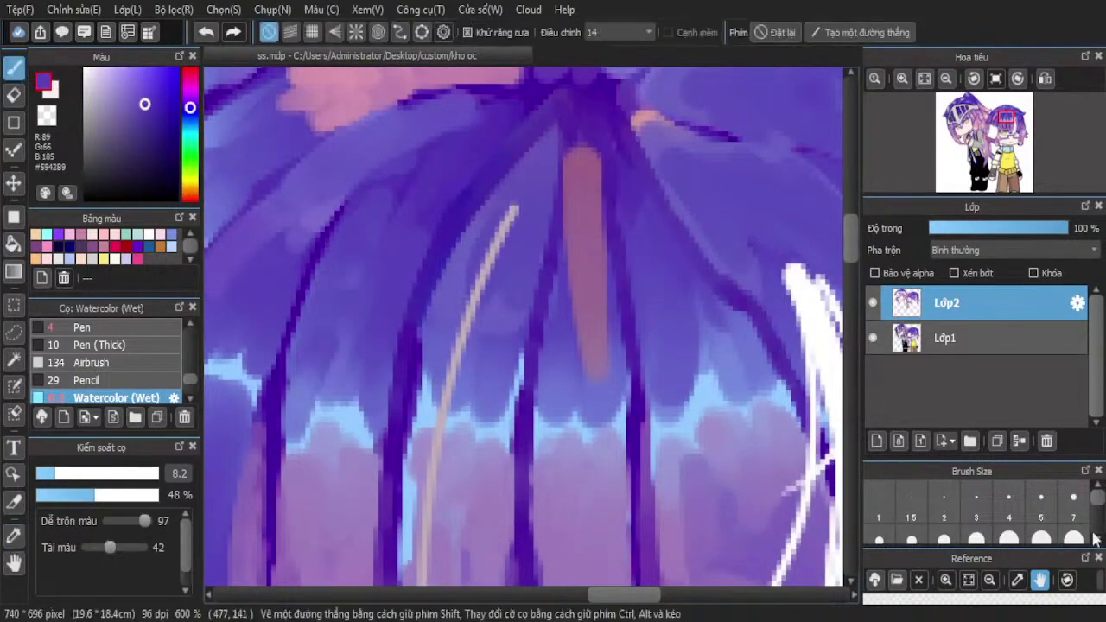
{"action": "scroll", "coordinate": [596, 181], "scroll_direction": "up", "scroll_amount": 1}
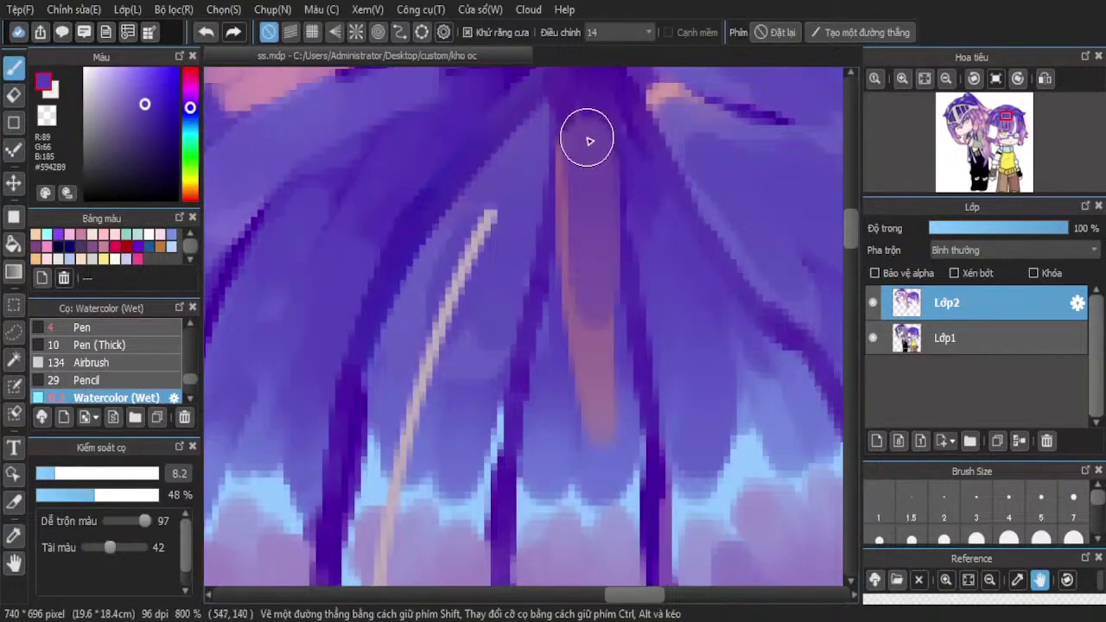
{"action": "mouse_move", "coordinate": [588, 140]}
{"action": "left_mouse_down"}
{"action": "mouse_move", "coordinate": [587, 273]}
{"action": "mouse_move", "coordinate": [531, 431]}
{"action": "mouse_move", "coordinate": [572, 375]}
{"action": "mouse_move", "coordinate": [575, 207]}
{"action": "mouse_move", "coordinate": [595, 313]}
{"action": "mouse_move", "coordinate": [571, 180]}
{"action": "mouse_move", "coordinate": [581, 158]}
{"action": "mouse_move", "coordinate": [593, 373]}
{"action": "mouse_move", "coordinate": [593, 274]}
{"action": "left_mouse_up"}
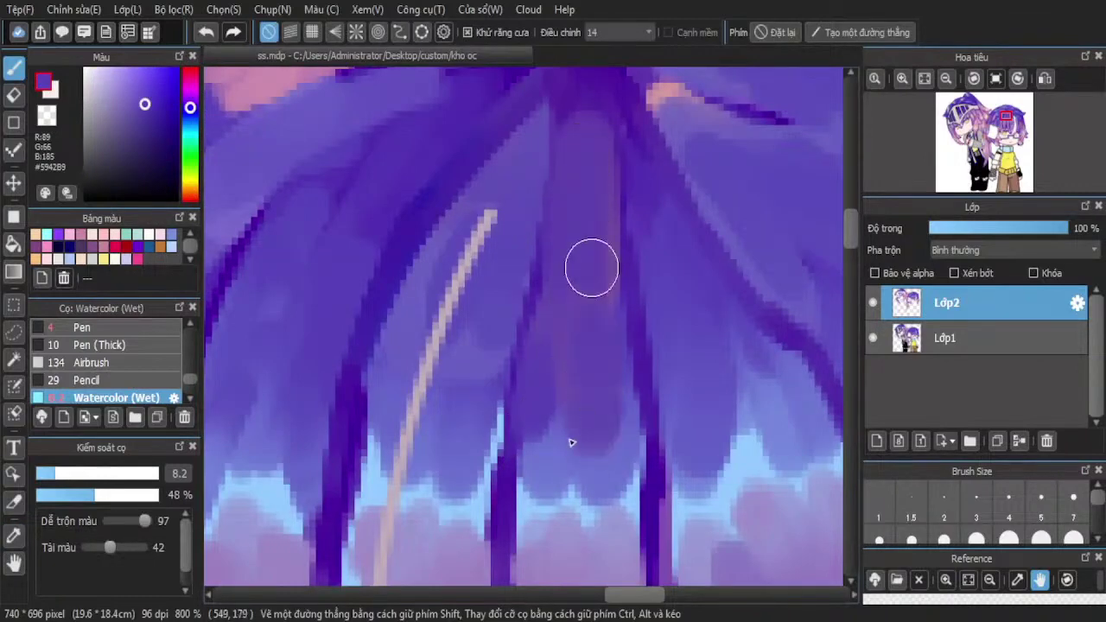
{"action": "scroll", "coordinate": [531, 505], "scroll_direction": "down", "scroll_amount": 3}
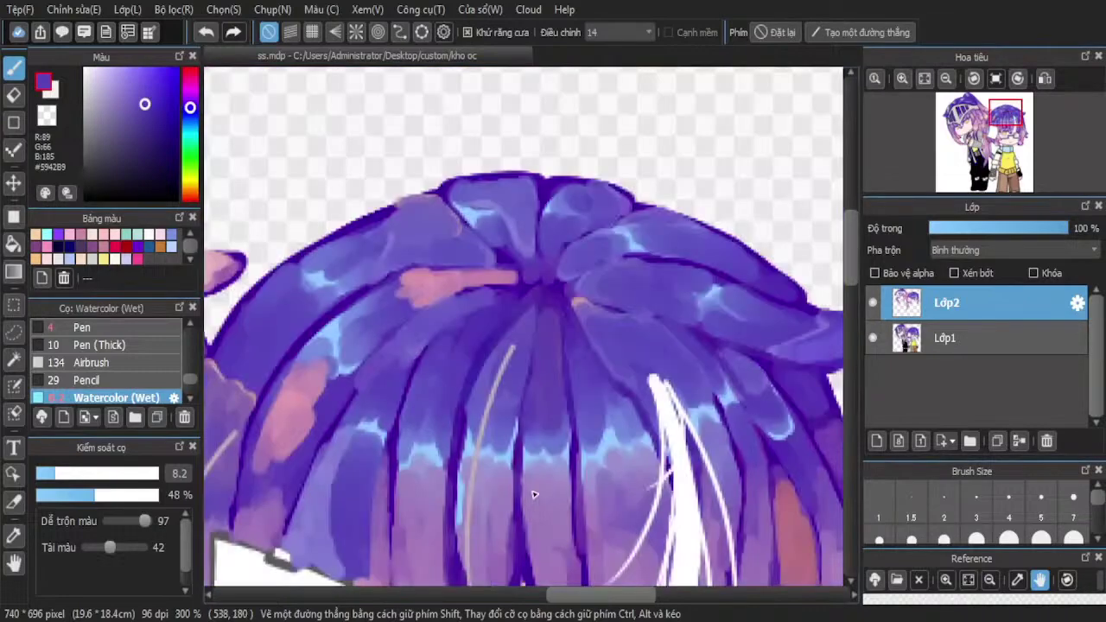
Set the brush size to 4 and paint blue-purple over the pink patch beside the crown, leaving a thin pink line along its upper edge
{"action": "scroll", "coordinate": [388, 241], "scroll_direction": "up", "scroll_amount": 5}
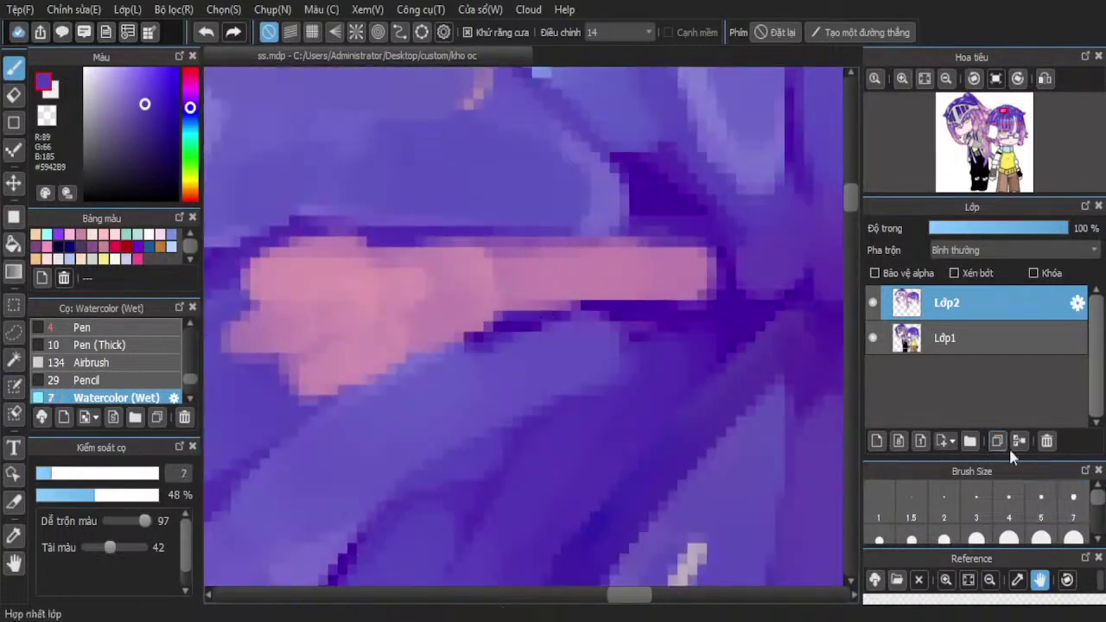
{"action": "left_click", "coordinate": [1008, 503]}
{"action": "left_click_drag", "start_coordinate": [644, 272], "coordinate": [553, 276]}
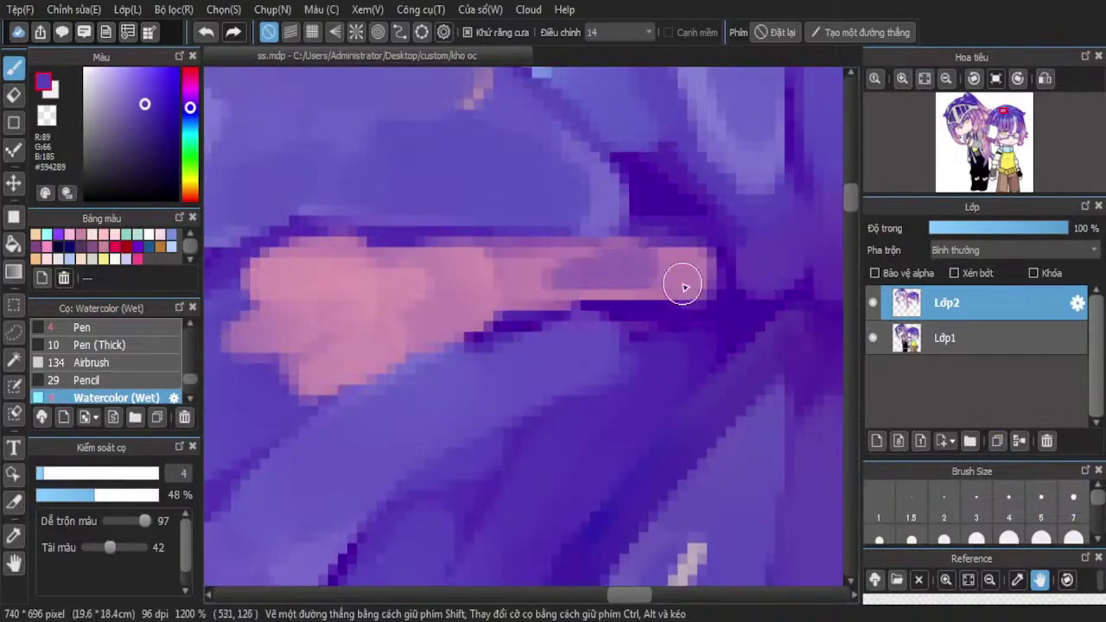
{"action": "left_click_drag", "start_coordinate": [683, 284], "coordinate": [425, 354]}
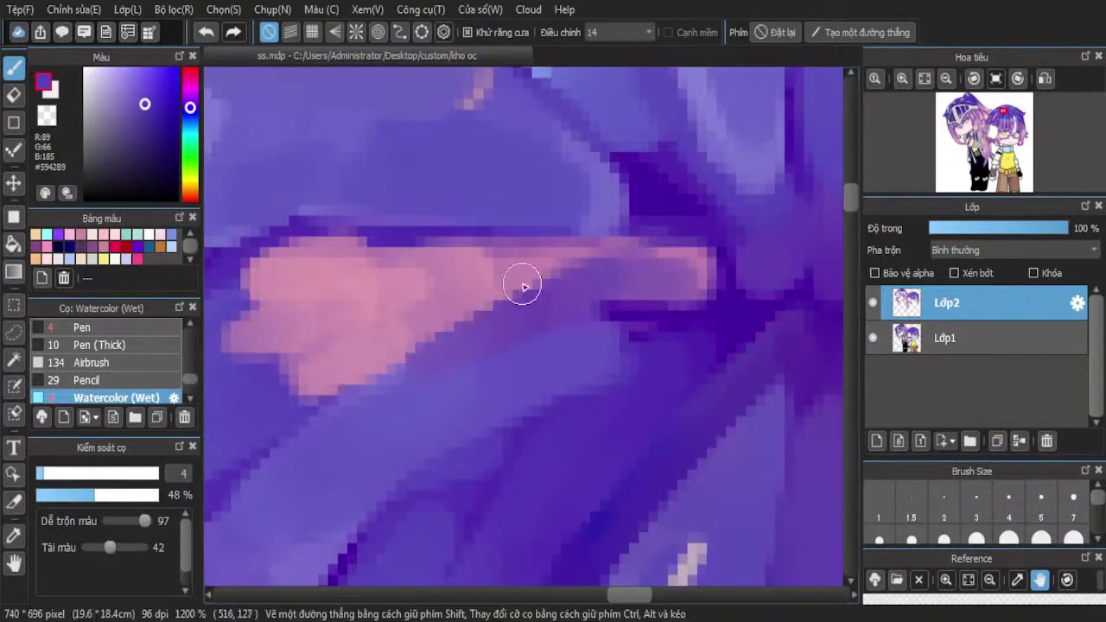
{"action": "left_click", "coordinate": [207, 37]}
{"action": "left_click_drag", "start_coordinate": [575, 284], "coordinate": [279, 351]}
{"action": "mouse_move", "coordinate": [400, 316]}
{"action": "left_mouse_down"}
{"action": "mouse_move", "coordinate": [287, 399]}
{"action": "mouse_move", "coordinate": [467, 311]}
{"action": "left_mouse_up"}
{"action": "scroll", "coordinate": [508, 281], "scroll_direction": "down", "scroll_amount": 3}
{"action": "scroll", "coordinate": [419, 280], "scroll_direction": "up", "scroll_amount": 3}
{"action": "mouse_move", "coordinate": [570, 291]}
{"action": "left_mouse_down"}
{"action": "mouse_move", "coordinate": [384, 425]}
{"action": "mouse_move", "coordinate": [477, 363]}
{"action": "mouse_move", "coordinate": [641, 314]}
{"action": "mouse_move", "coordinate": [577, 295]}
{"action": "mouse_move", "coordinate": [435, 328]}
{"action": "left_mouse_up"}
{"action": "mouse_move", "coordinate": [499, 291]}
{"action": "left_mouse_down"}
{"action": "mouse_move", "coordinate": [545, 286]}
{"action": "mouse_move", "coordinate": [420, 299]}
{"action": "mouse_move", "coordinate": [485, 364]}
{"action": "left_mouse_up"}
{"action": "scroll", "coordinate": [485, 364], "scroll_direction": "down", "scroll_amount": 6}
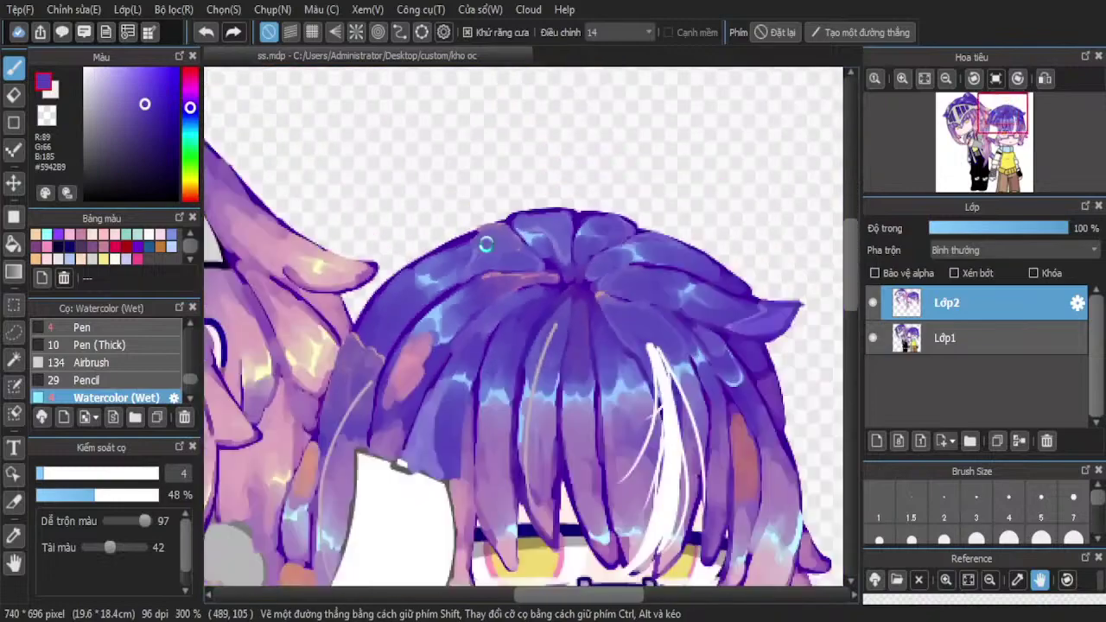
Paint blue-purple over the pink patch on the strand above the white tag, enlarging the brush to 7.3 to finish covering it
{"action": "scroll", "coordinate": [435, 311], "scroll_direction": "up", "scroll_amount": 6}
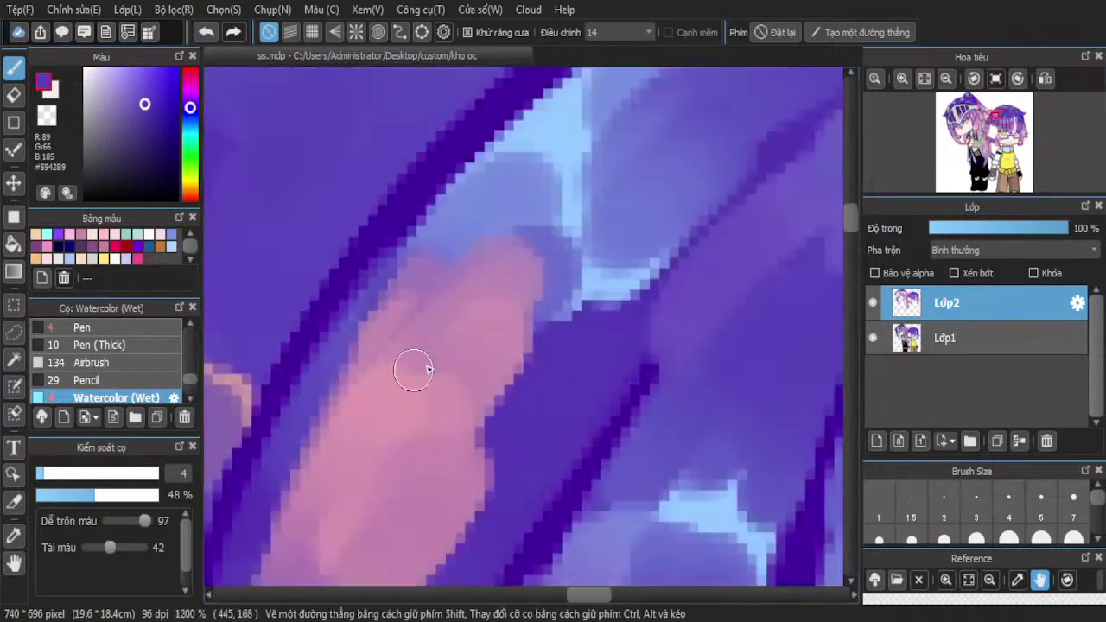
{"action": "mouse_move", "coordinate": [486, 314]}
{"action": "left_mouse_down"}
{"action": "mouse_move", "coordinate": [387, 442]}
{"action": "mouse_move", "coordinate": [425, 337]}
{"action": "mouse_move", "coordinate": [389, 341]}
{"action": "mouse_move", "coordinate": [413, 329]}
{"action": "mouse_move", "coordinate": [309, 601]}
{"action": "mouse_move", "coordinate": [381, 463]}
{"action": "mouse_move", "coordinate": [469, 337]}
{"action": "mouse_move", "coordinate": [403, 456]}
{"action": "mouse_move", "coordinate": [484, 335]}
{"action": "mouse_move", "coordinate": [409, 473]}
{"action": "mouse_move", "coordinate": [394, 540]}
{"action": "mouse_move", "coordinate": [453, 467]}
{"action": "left_mouse_up"}
{"action": "scroll", "coordinate": [494, 365], "scroll_direction": "down", "scroll_amount": 3}
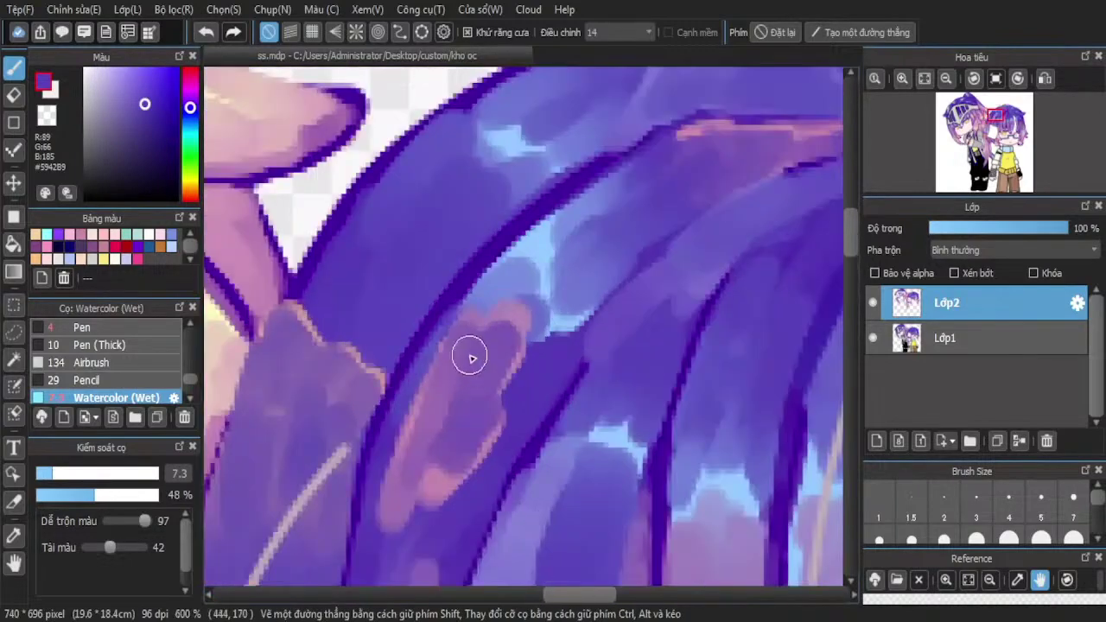
{"action": "mouse_move", "coordinate": [469, 358]}
{"action": "left_mouse_down"}
{"action": "mouse_move", "coordinate": [423, 492]}
{"action": "mouse_move", "coordinate": [436, 465]}
{"action": "mouse_move", "coordinate": [428, 529]}
{"action": "mouse_move", "coordinate": [452, 472]}
{"action": "mouse_move", "coordinate": [404, 550]}
{"action": "mouse_move", "coordinate": [430, 481]}
{"action": "mouse_move", "coordinate": [419, 407]}
{"action": "mouse_move", "coordinate": [457, 363]}
{"action": "mouse_move", "coordinate": [404, 509]}
{"action": "mouse_move", "coordinate": [488, 340]}
{"action": "mouse_move", "coordinate": [475, 412]}
{"action": "left_mouse_up"}
{"action": "scroll", "coordinate": [457, 443], "scroll_direction": "down", "scroll_amount": 4}
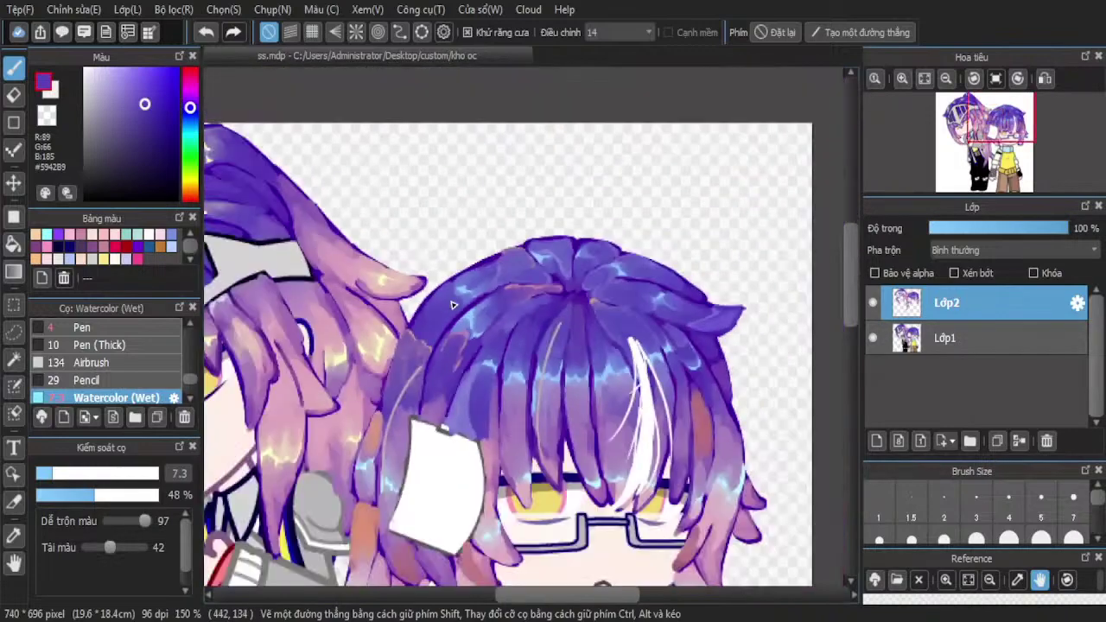
Paint blue-purple over the reddish-orange patch on the side strand beside the white streak of the glasses character's hair
{"action": "scroll", "coordinate": [629, 359], "scroll_direction": "up", "scroll_amount": 4}
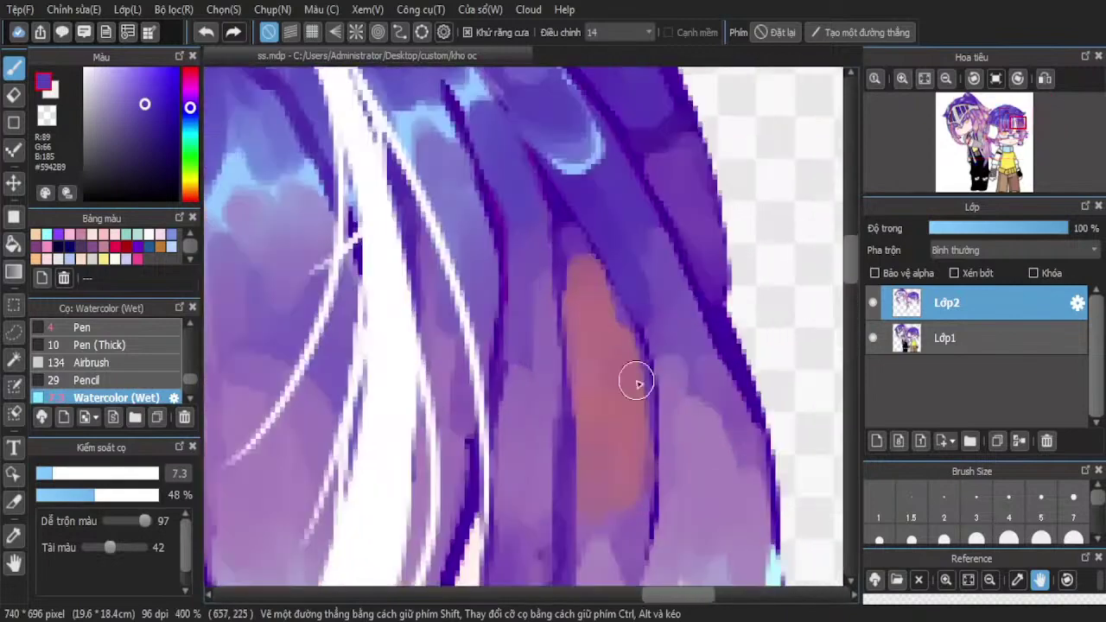
{"action": "left_click_drag", "start_coordinate": [579, 264], "coordinate": [609, 386]}
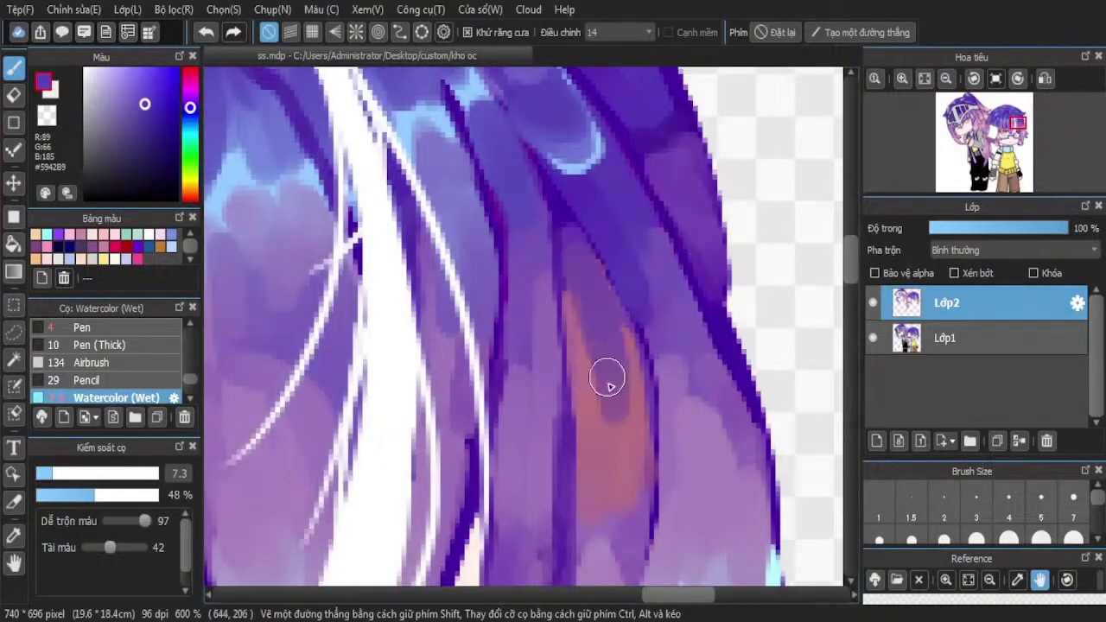
{"action": "left_click_drag", "start_coordinate": [609, 326], "coordinate": [622, 449]}
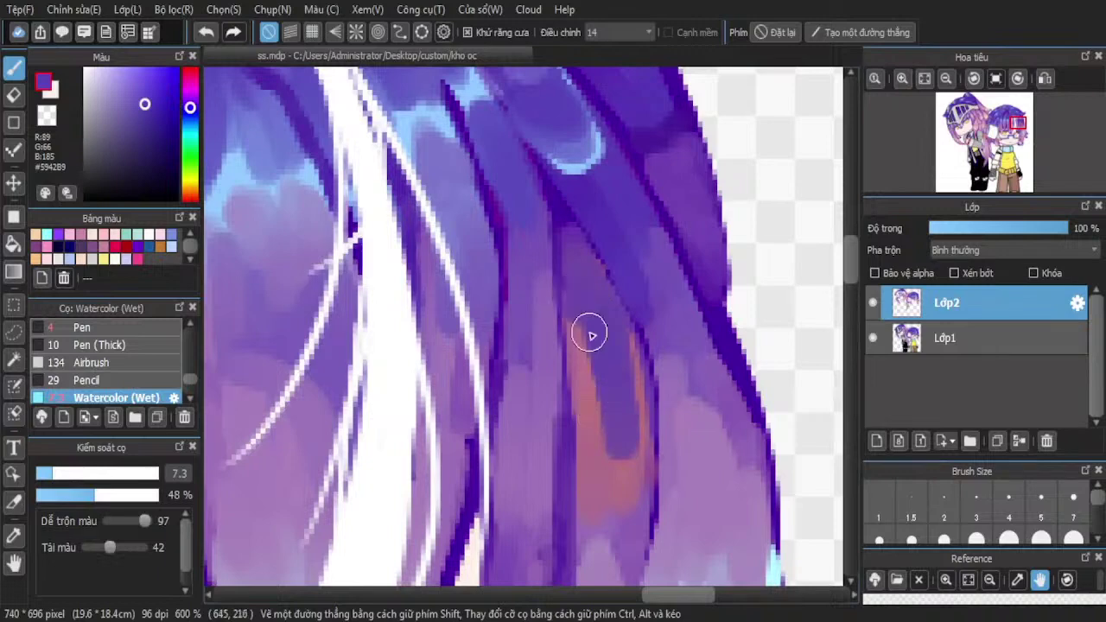
{"action": "mouse_move", "coordinate": [591, 442]}
{"action": "left_mouse_down"}
{"action": "mouse_move", "coordinate": [578, 319]}
{"action": "mouse_move", "coordinate": [622, 482]}
{"action": "left_mouse_up"}
{"action": "left_click_drag", "start_coordinate": [625, 424], "coordinate": [619, 470]}
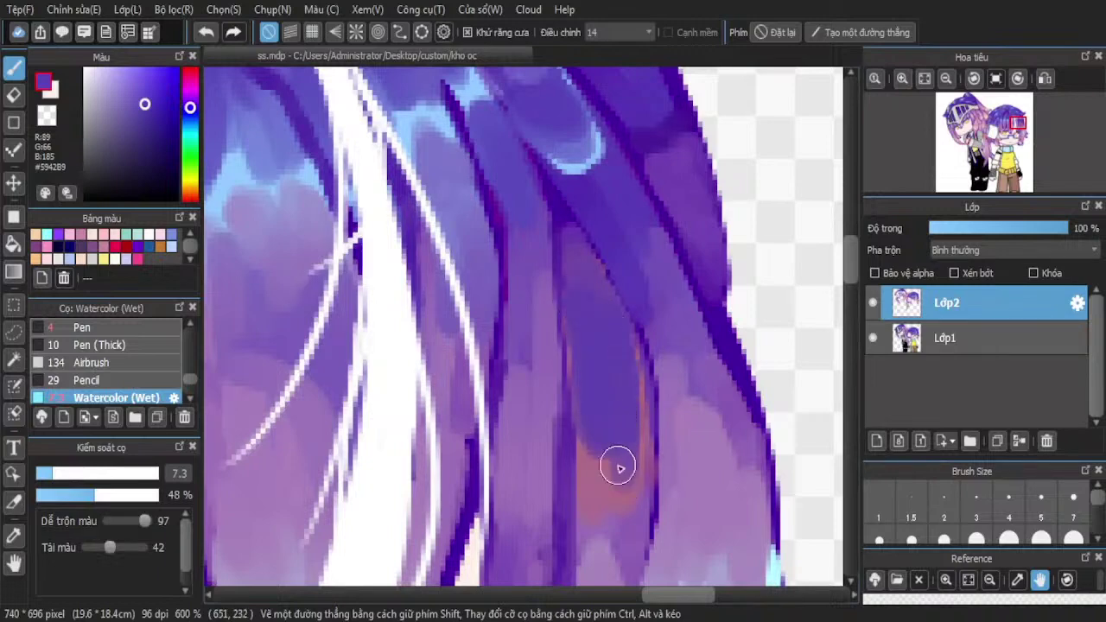
{"action": "left_click_drag", "start_coordinate": [591, 421], "coordinate": [597, 478]}
{"action": "scroll", "coordinate": [549, 329], "scroll_direction": "down", "scroll_amount": 4}
{"action": "scroll", "coordinate": [548, 321], "scroll_direction": "down", "scroll_amount": 1}
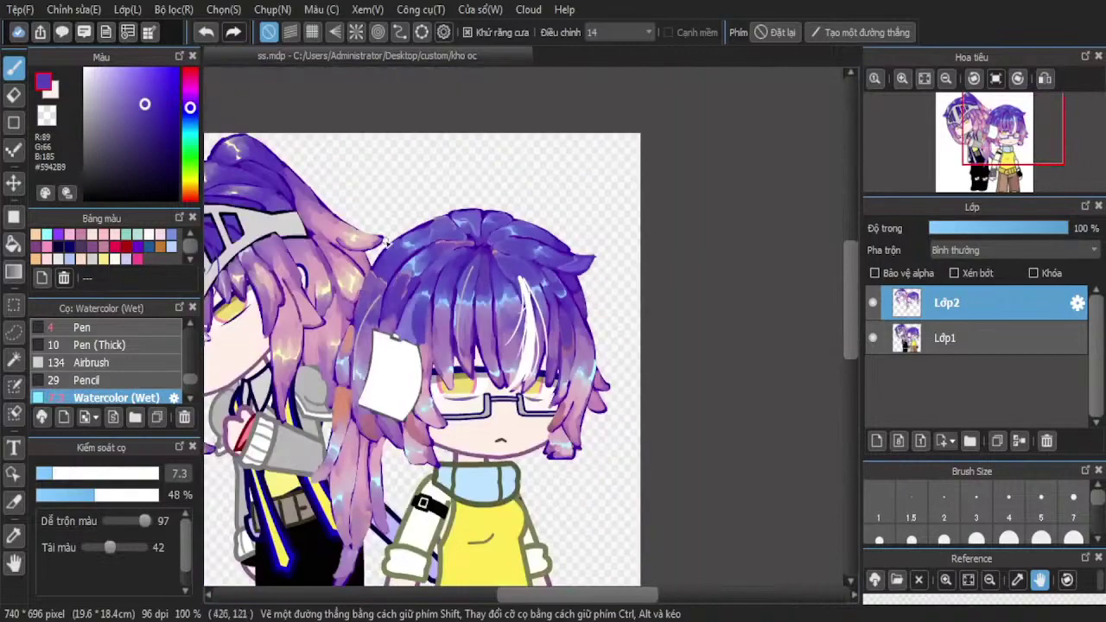
Sample the mauve #A47DBB from the hair beside the white tag and paint it over the orange patch on the neighbouring outer strand
{"action": "scroll", "coordinate": [331, 394], "scroll_direction": "up", "scroll_amount": 5}
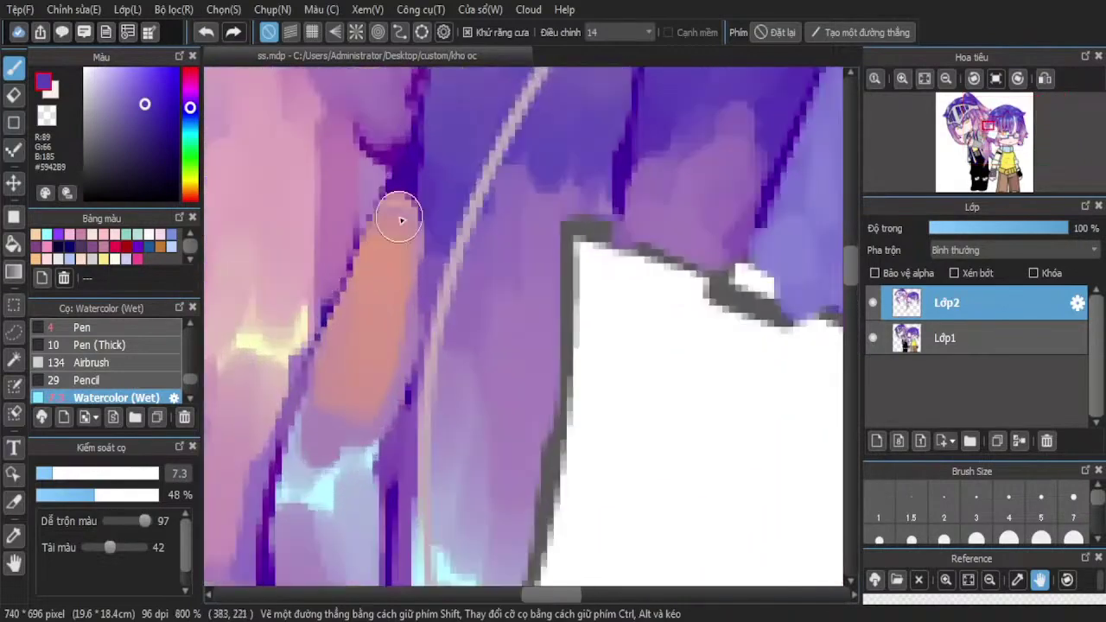
{"action": "scroll", "coordinate": [401, 220], "scroll_direction": "down", "scroll_amount": 4}
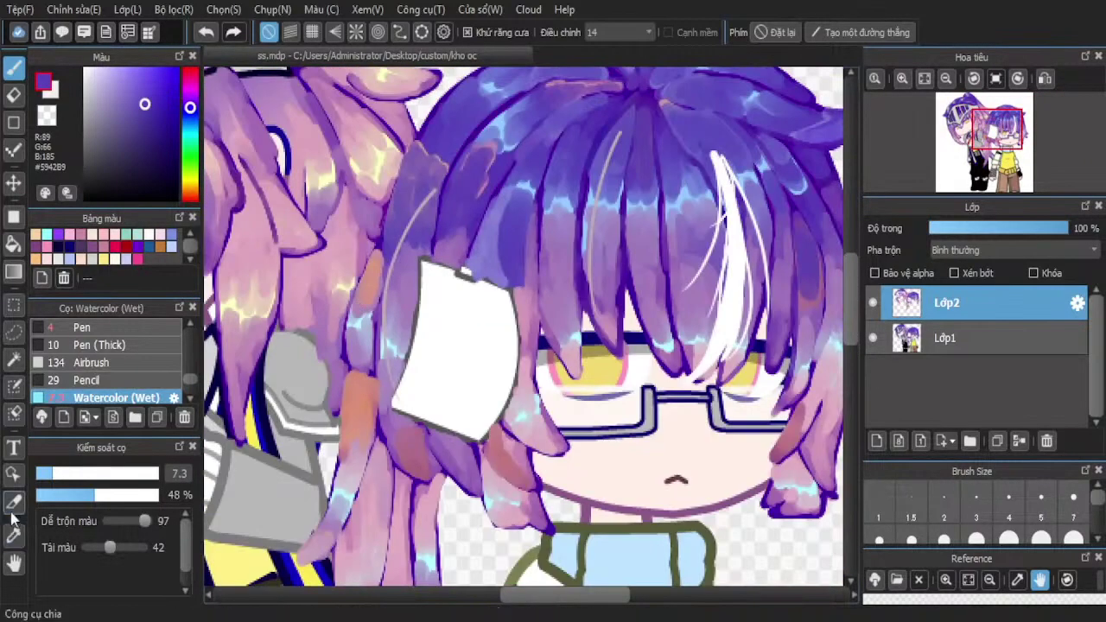
{"action": "left_click", "coordinate": [12, 536]}
{"action": "scroll", "coordinate": [363, 324], "scroll_direction": "up", "scroll_amount": 4}
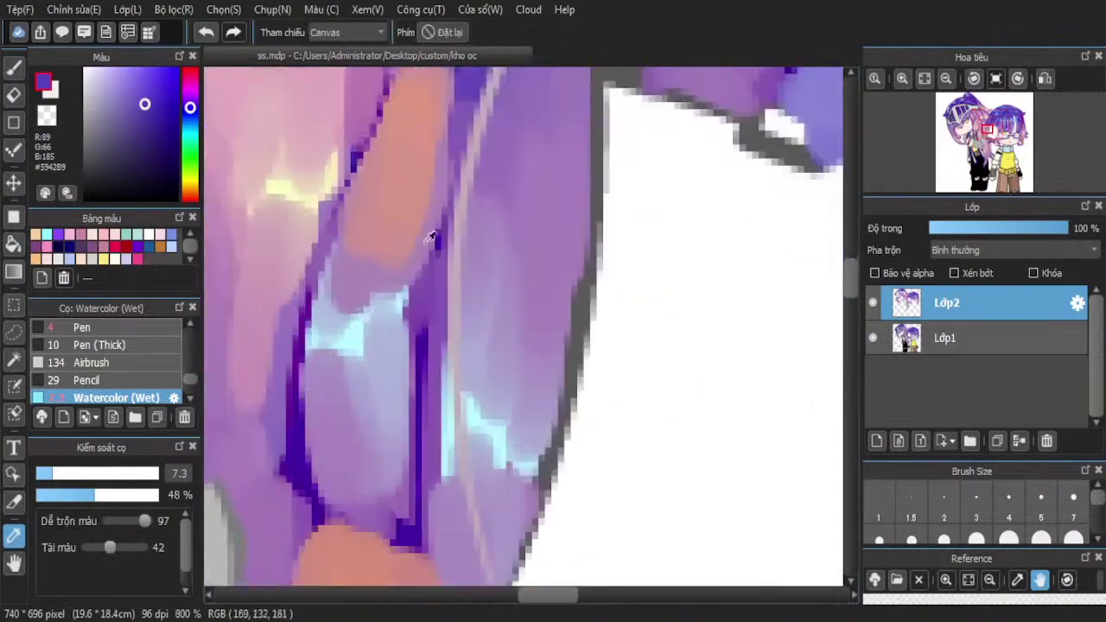
{"action": "left_click", "coordinate": [549, 180]}
{"action": "left_click", "coordinate": [13, 69]}
{"action": "scroll", "coordinate": [281, 325], "scroll_direction": "down", "scroll_amount": 1}
{"action": "scroll", "coordinate": [380, 121], "scroll_direction": "up", "scroll_amount": 1}
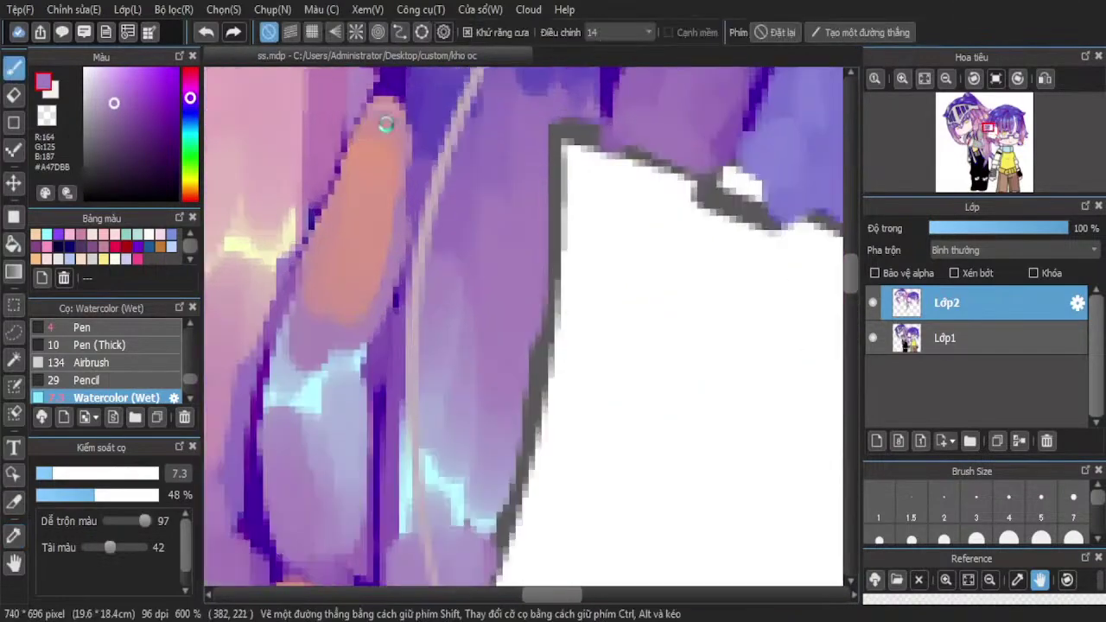
{"action": "mouse_move", "coordinate": [391, 132]}
{"action": "left_mouse_down"}
{"action": "mouse_move", "coordinate": [367, 203]}
{"action": "mouse_move", "coordinate": [346, 226]}
{"action": "mouse_move", "coordinate": [397, 176]}
{"action": "mouse_move", "coordinate": [356, 275]}
{"action": "mouse_move", "coordinate": [371, 124]}
{"action": "left_mouse_up"}
{"action": "scroll", "coordinate": [314, 215], "scroll_direction": "down", "scroll_amount": 4}
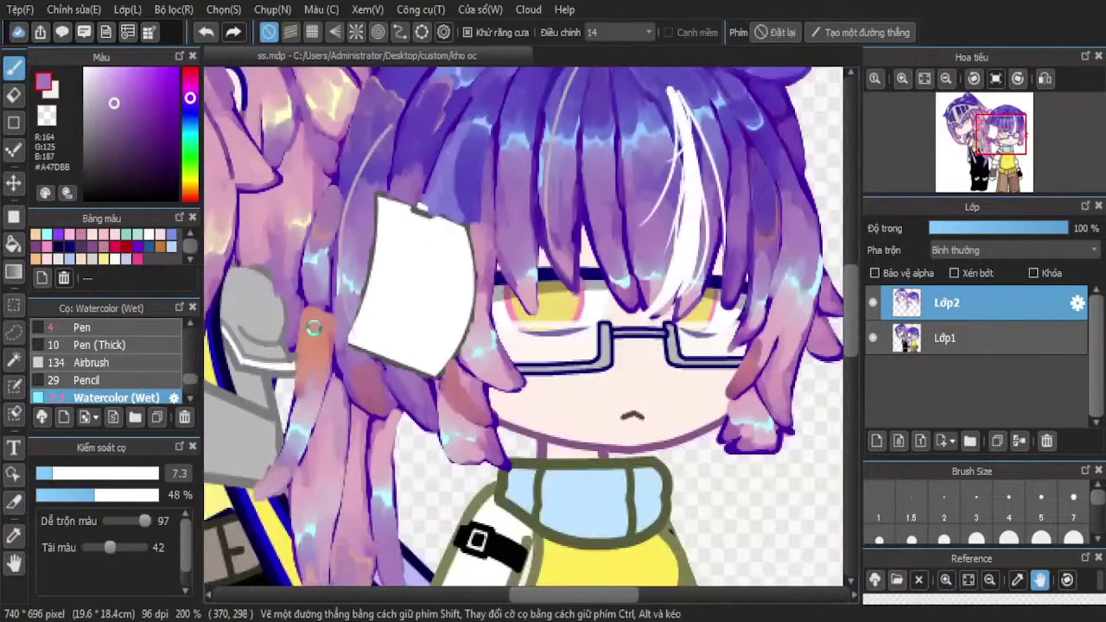
Paint mauve over part of the orange patch on the long side lock and over the reddish patch on the strand under the white tag
{"action": "scroll", "coordinate": [313, 327], "scroll_direction": "up", "scroll_amount": 4}
{"action": "left_click_drag", "start_coordinate": [304, 291], "coordinate": [295, 295]}
{"action": "scroll", "coordinate": [439, 314], "scroll_direction": "down", "scroll_amount": 2}
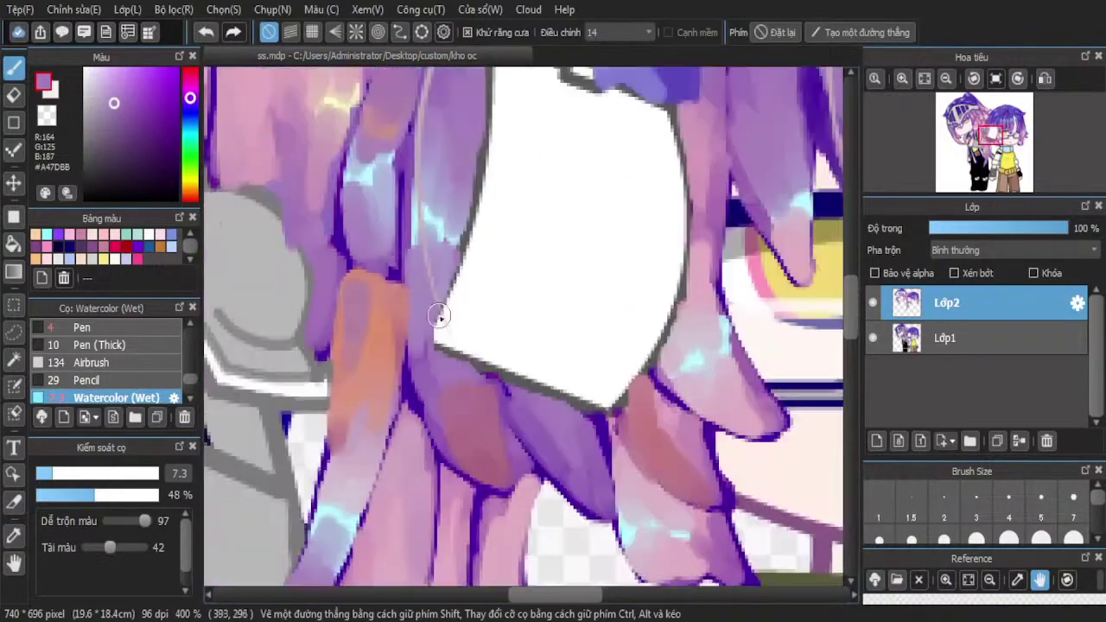
{"action": "scroll", "coordinate": [466, 402], "scroll_direction": "up", "scroll_amount": 2}
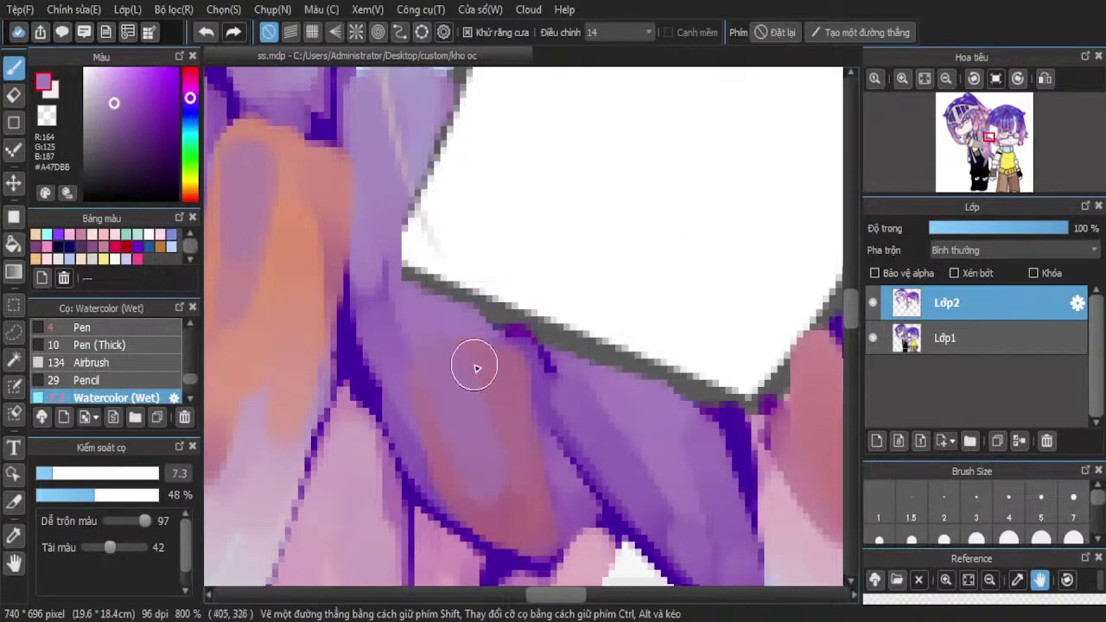
{"action": "left_click_drag", "start_coordinate": [490, 344], "coordinate": [537, 486]}
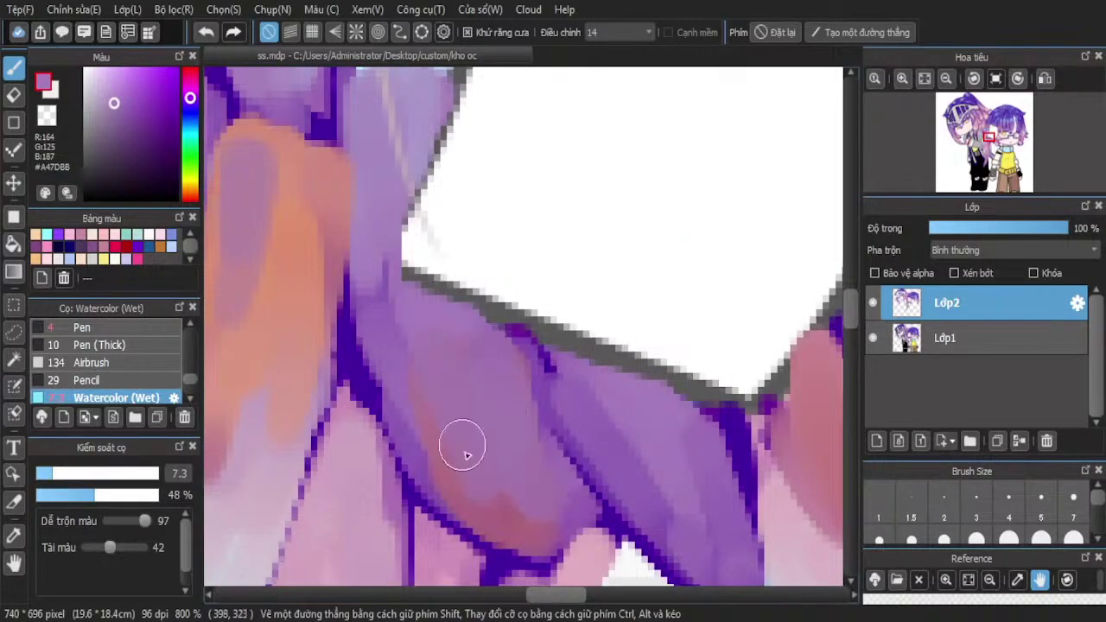
{"action": "scroll", "coordinate": [465, 455], "scroll_direction": "down", "scroll_amount": 4}
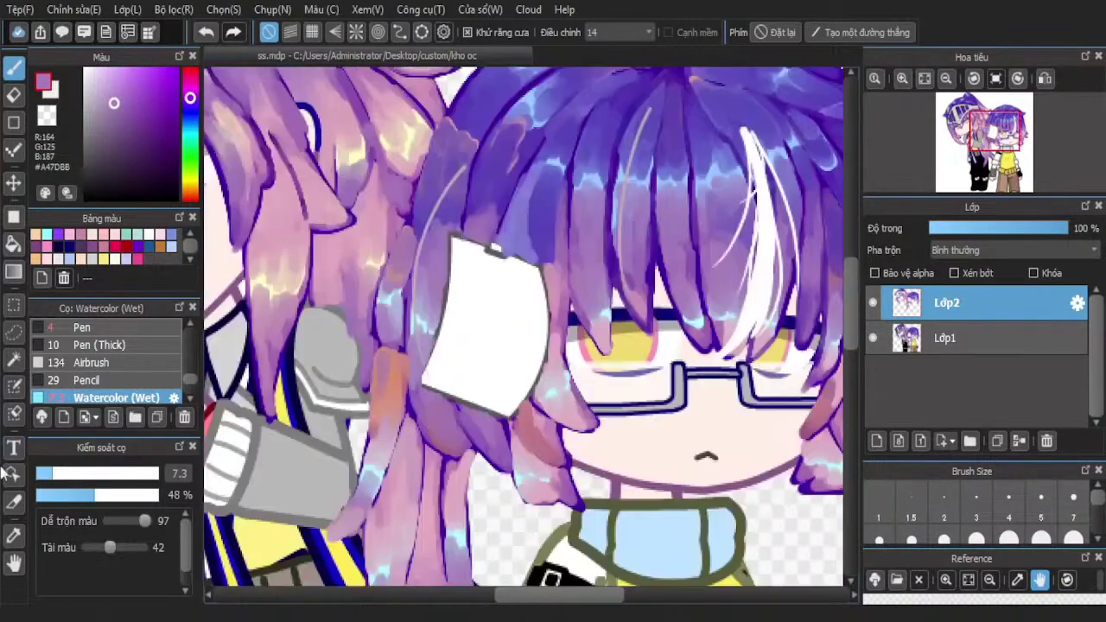
Sample the light pink #DCADC1 from the long side lock and paint it over the orange patch near the lock's upper end
{"action": "left_click", "coordinate": [13, 534]}
{"action": "scroll", "coordinate": [414, 475], "scroll_direction": "up", "scroll_amount": 2}
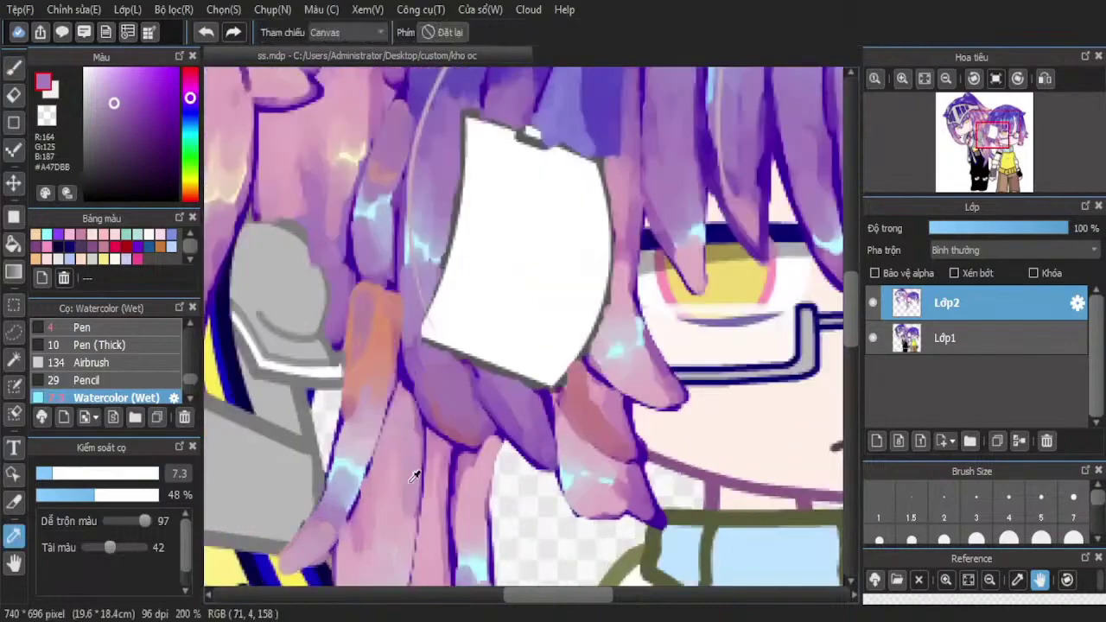
{"action": "left_click", "coordinate": [389, 523]}
{"action": "left_click", "coordinate": [13, 67]}
{"action": "scroll", "coordinate": [481, 323], "scroll_direction": "up", "scroll_amount": 3}
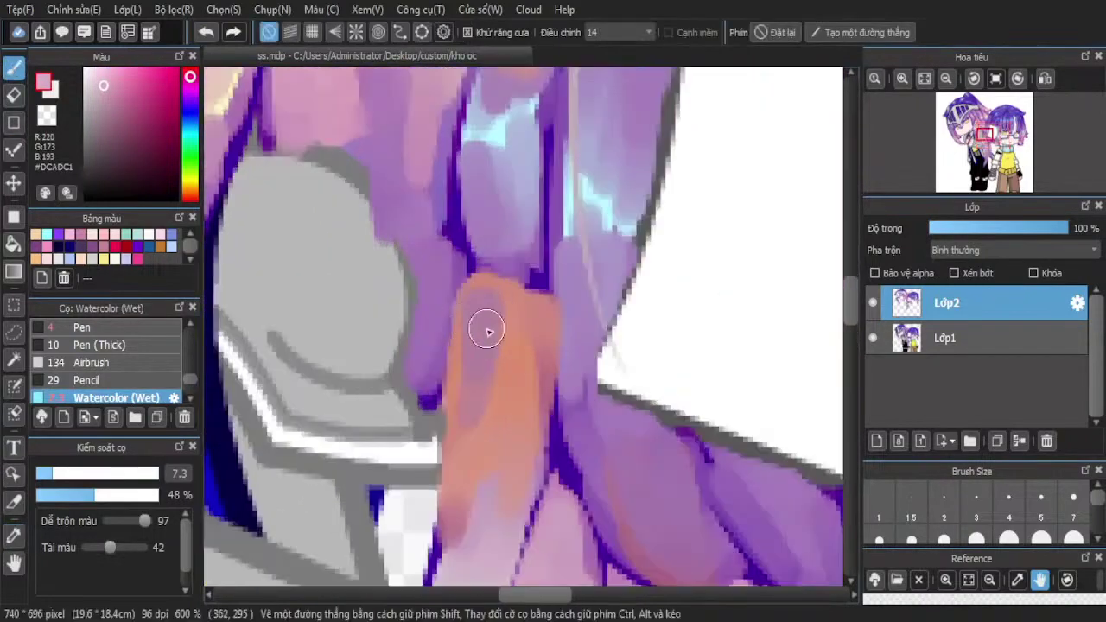
{"action": "mouse_move", "coordinate": [482, 323]}
{"action": "left_mouse_down"}
{"action": "mouse_move", "coordinate": [469, 424]}
{"action": "mouse_move", "coordinate": [477, 328]}
{"action": "mouse_move", "coordinate": [493, 326]}
{"action": "mouse_move", "coordinate": [507, 357]}
{"action": "mouse_move", "coordinate": [502, 421]}
{"action": "mouse_move", "coordinate": [520, 410]}
{"action": "mouse_move", "coordinate": [517, 429]}
{"action": "mouse_move", "coordinate": [521, 318]}
{"action": "mouse_move", "coordinate": [532, 357]}
{"action": "mouse_move", "coordinate": [514, 427]}
{"action": "left_mouse_up"}
{"action": "left_click_drag", "start_coordinate": [488, 463], "coordinate": [463, 521]}
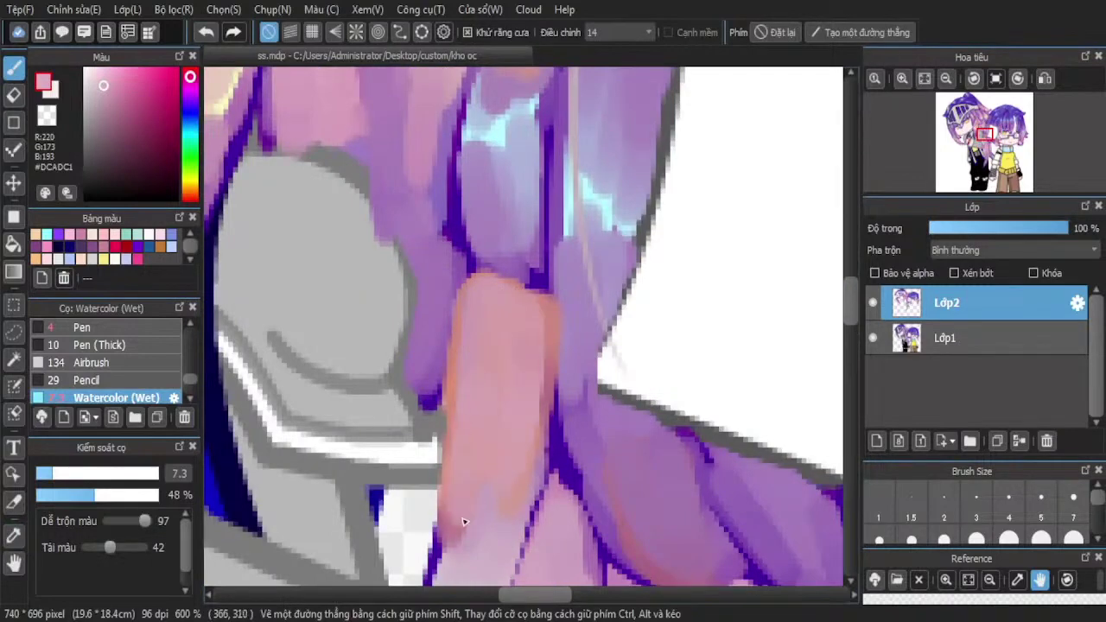
{"action": "scroll", "coordinate": [391, 322], "scroll_direction": "down", "scroll_amount": 2}
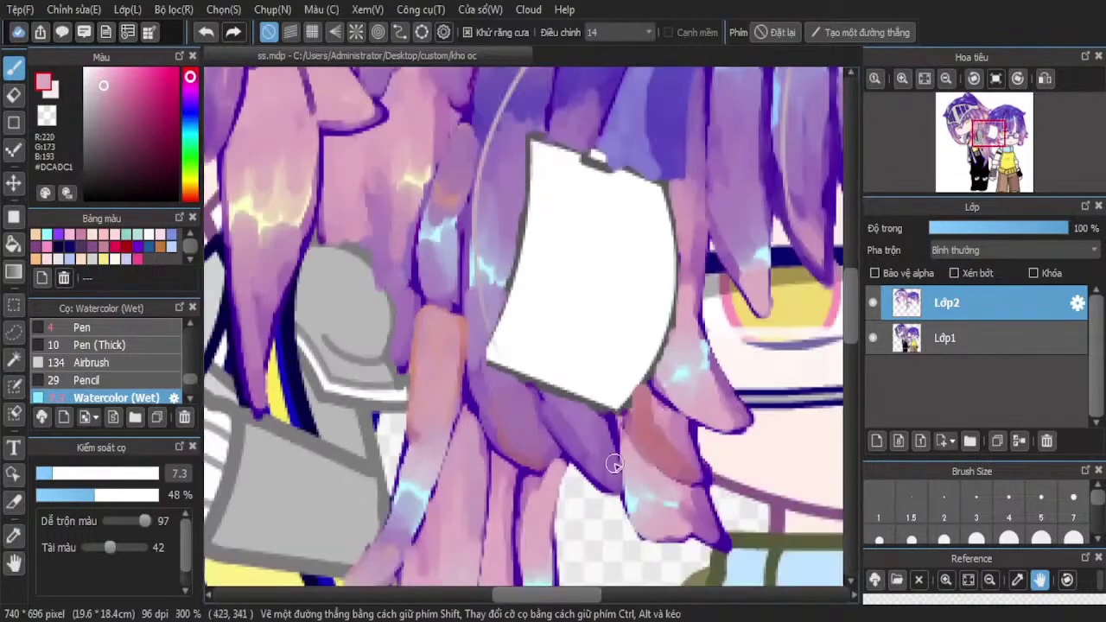
Paint light pink over the red patches on the strand below the tag's lower corner and on the face-framing strand beside the glasses
{"action": "scroll", "coordinate": [661, 442], "scroll_direction": "up", "scroll_amount": 2}
{"action": "mouse_move", "coordinate": [636, 366]}
{"action": "left_mouse_down"}
{"action": "mouse_move", "coordinate": [644, 428]}
{"action": "mouse_move", "coordinate": [679, 482]}
{"action": "mouse_move", "coordinate": [634, 369]}
{"action": "mouse_move", "coordinate": [671, 452]}
{"action": "mouse_move", "coordinate": [712, 505]}
{"action": "mouse_move", "coordinate": [737, 507]}
{"action": "mouse_move", "coordinate": [676, 437]}
{"action": "left_mouse_up"}
{"action": "scroll", "coordinate": [297, 276], "scroll_direction": "down", "scroll_amount": 4}
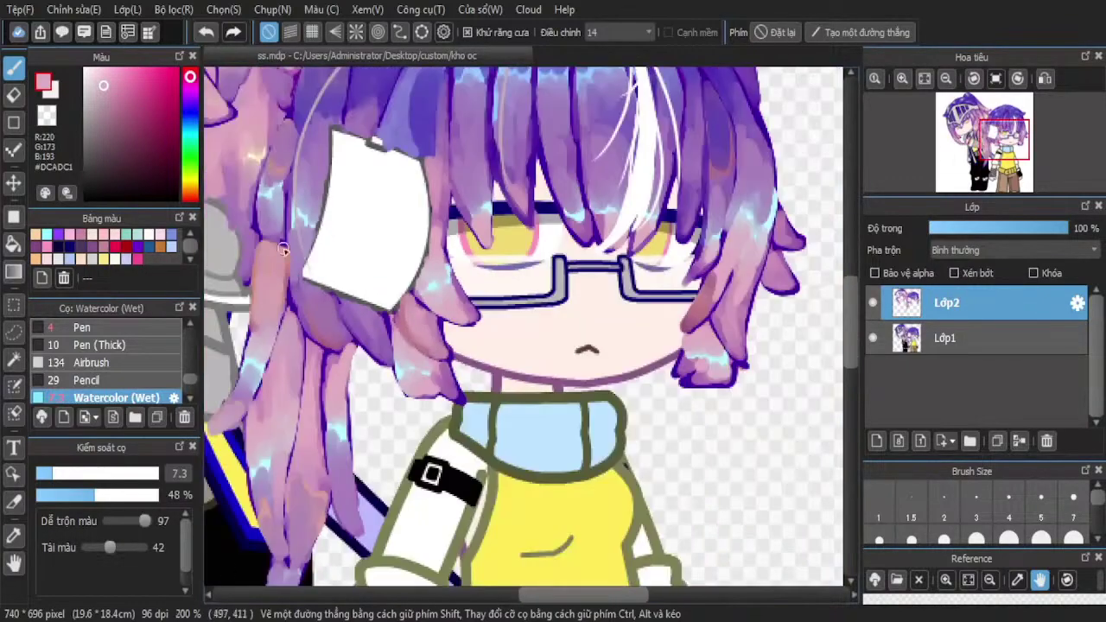
{"action": "scroll", "coordinate": [618, 252], "scroll_direction": "up", "scroll_amount": 2}
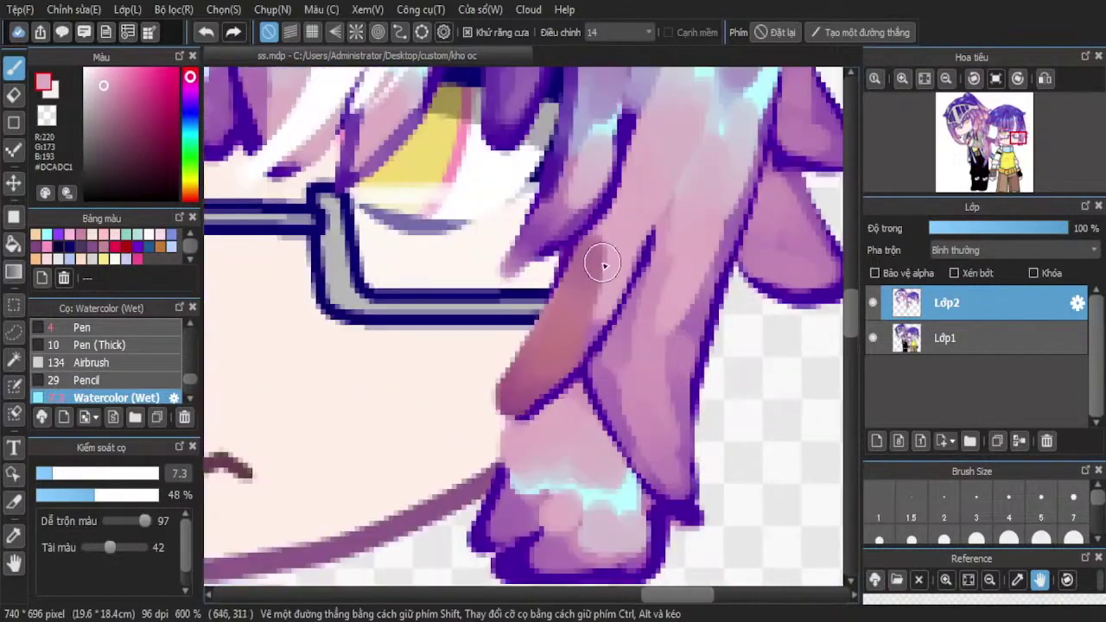
{"action": "mouse_move", "coordinate": [593, 260]}
{"action": "left_mouse_down"}
{"action": "mouse_move", "coordinate": [569, 331]}
{"action": "mouse_move", "coordinate": [614, 233]}
{"action": "mouse_move", "coordinate": [540, 380]}
{"action": "mouse_move", "coordinate": [578, 323]}
{"action": "left_mouse_up"}
{"action": "scroll", "coordinate": [602, 246], "scroll_direction": "down", "scroll_amount": 2}
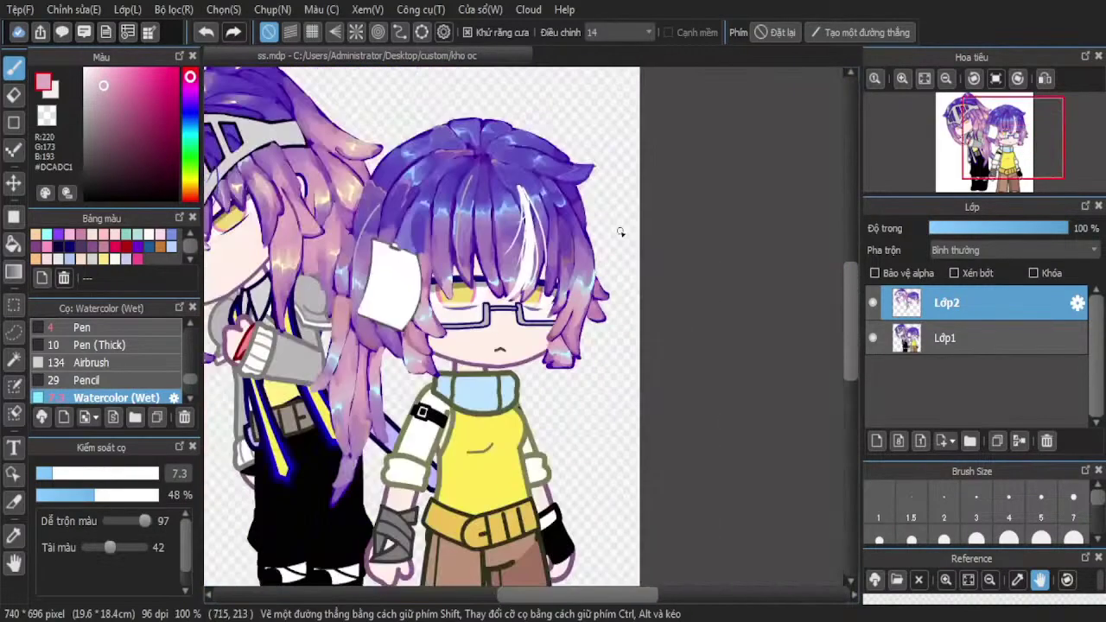
Hide and show Lớp2 to compare the artwork, and add a new layer above it
{"action": "scroll", "coordinate": [591, 241], "scroll_direction": "down", "scroll_amount": 2}
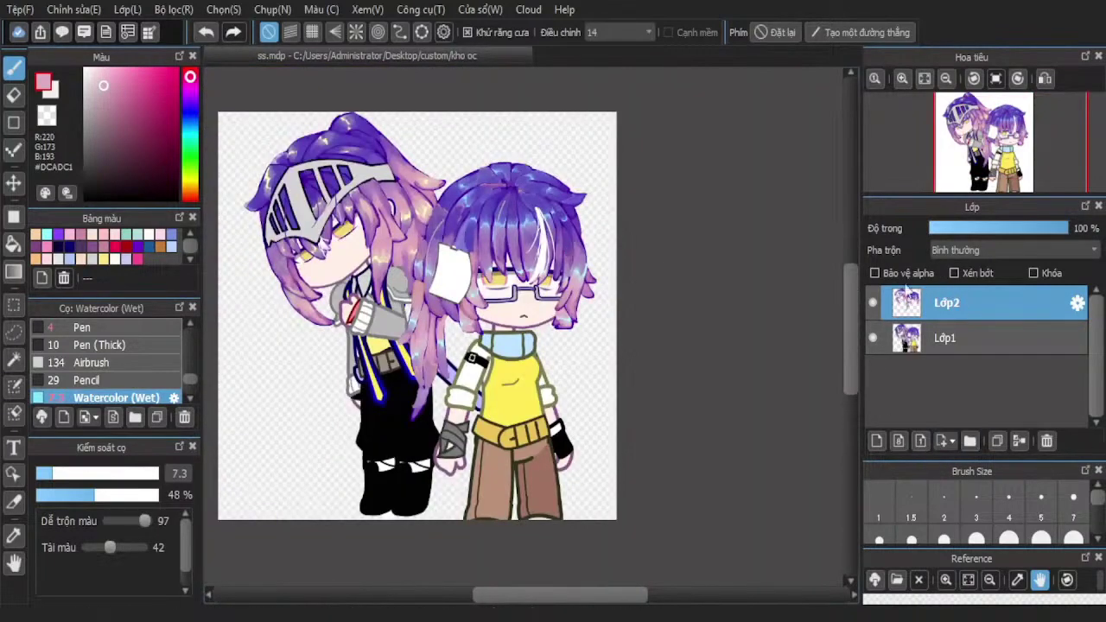
{"action": "left_click", "coordinate": [872, 303]}
{"action": "left_click", "coordinate": [871, 304]}
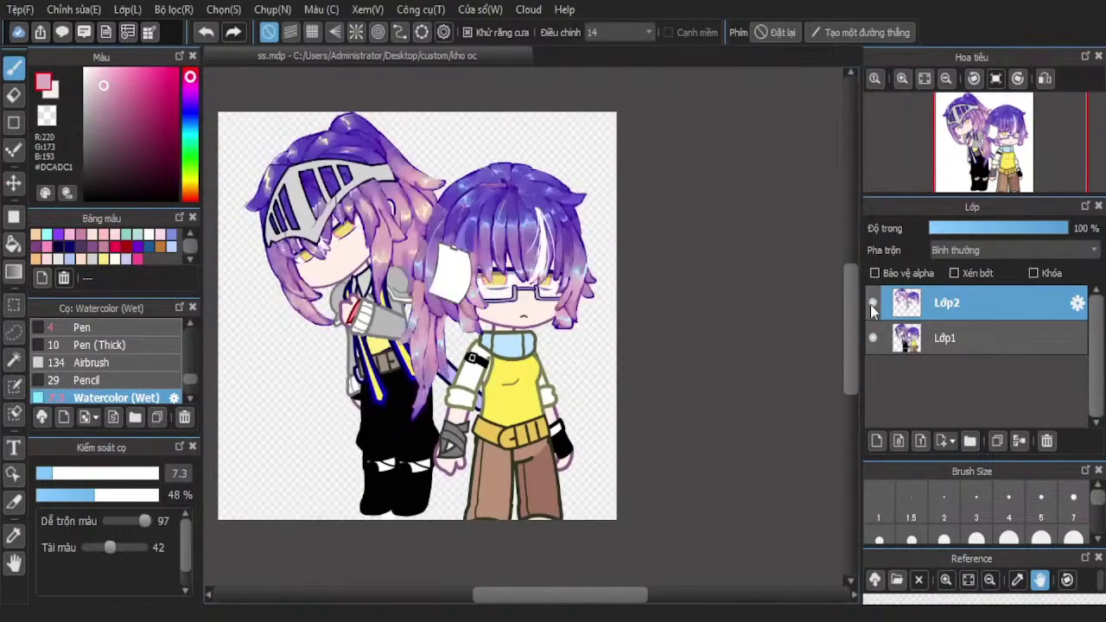
{"action": "left_click", "coordinate": [876, 440]}
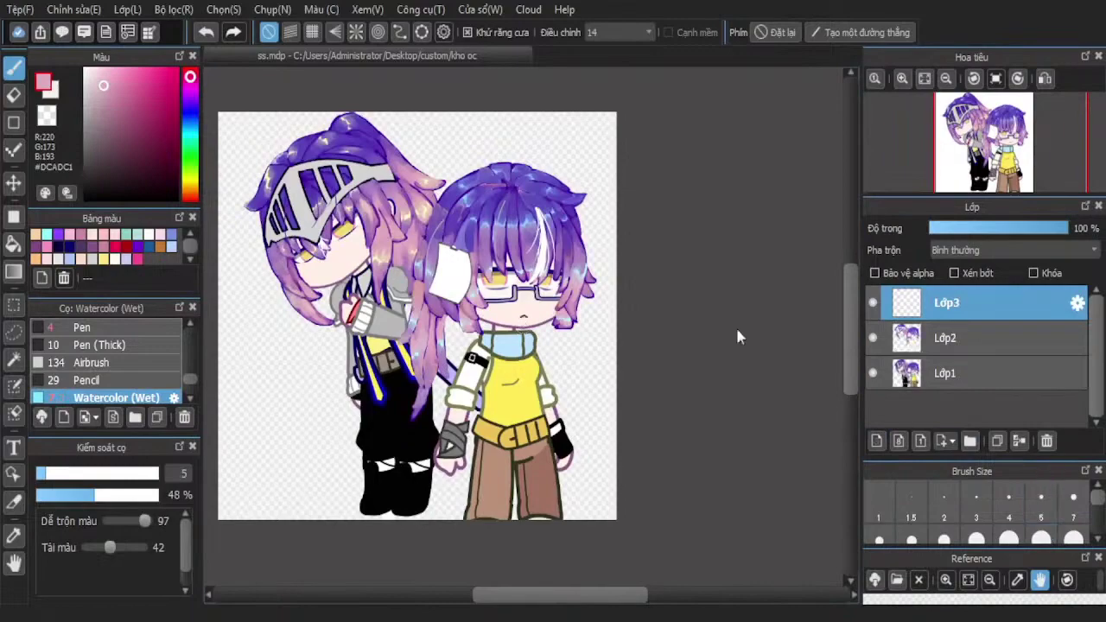
Sample the yellow #F0DA72 from the helmeted character's larger visible eye and paint over the iris's shadow and pale highlight at brush size 5
{"action": "scroll", "coordinate": [341, 208], "scroll_direction": "up", "scroll_amount": 2}
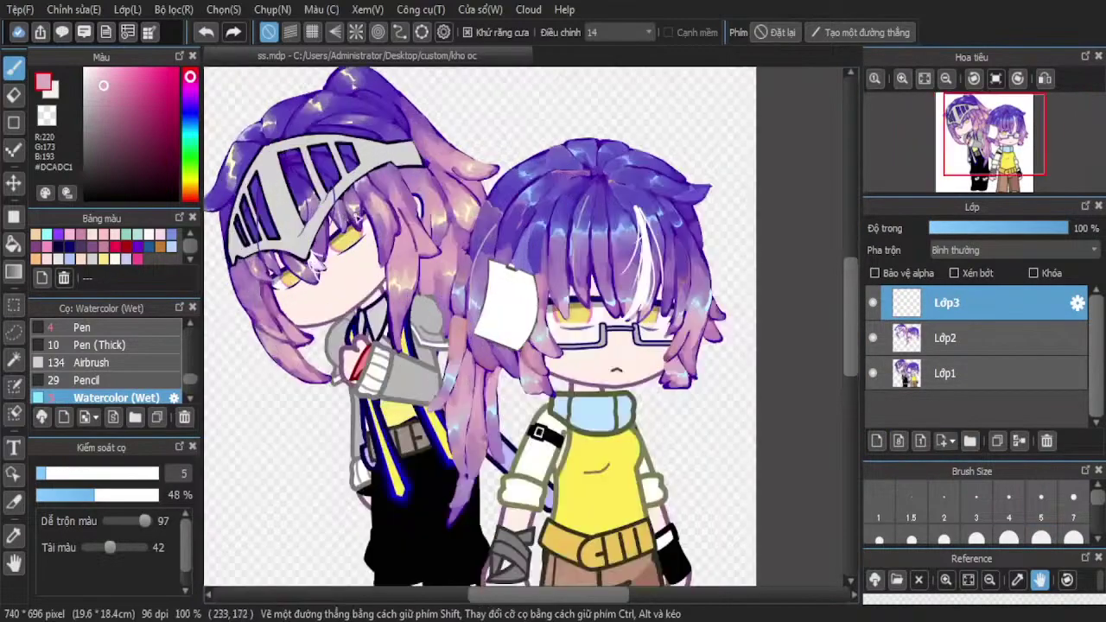
{"action": "scroll", "coordinate": [336, 216], "scroll_direction": "up", "scroll_amount": 3}
{"action": "scroll", "coordinate": [239, 237], "scroll_direction": "down", "scroll_amount": 2}
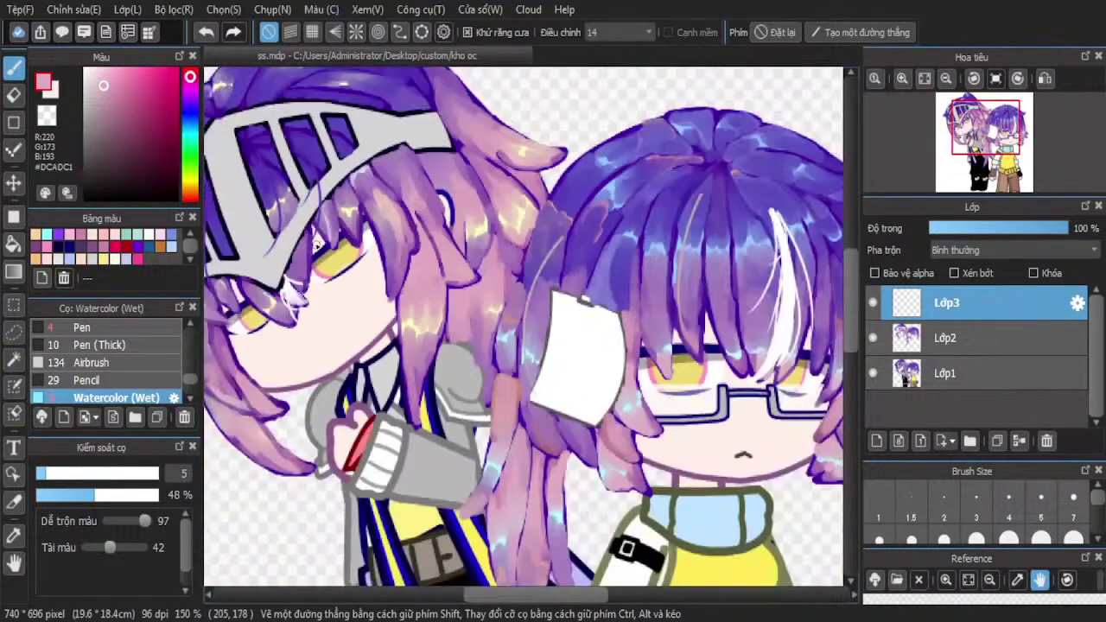
{"action": "scroll", "coordinate": [364, 225], "scroll_direction": "up", "scroll_amount": 4}
{"action": "left_click", "coordinate": [14, 536]}
{"action": "scroll", "coordinate": [380, 296], "scroll_direction": "up", "scroll_amount": 2}
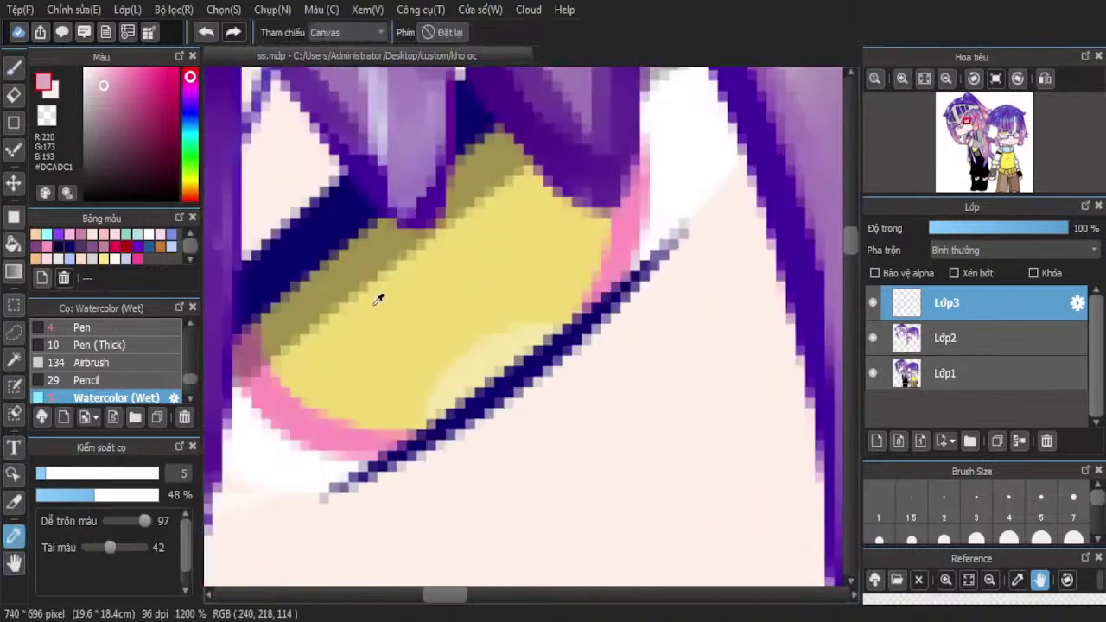
{"action": "left_click", "coordinate": [380, 296]}
{"action": "left_click", "coordinate": [17, 67]}
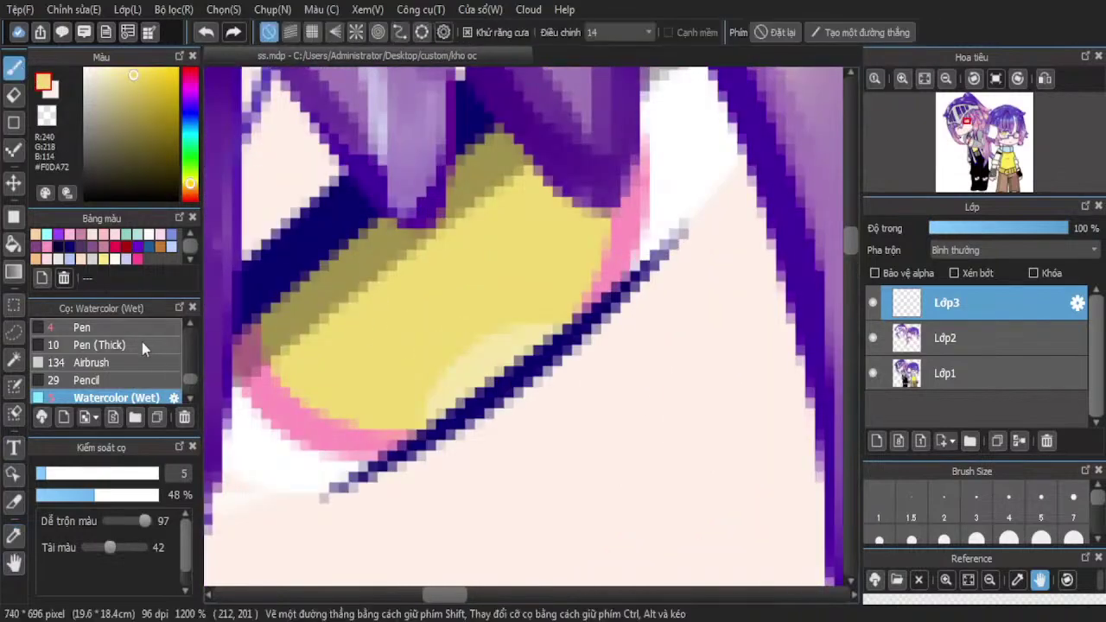
{"action": "mouse_move", "coordinate": [492, 194]}
{"action": "left_mouse_down"}
{"action": "mouse_move", "coordinate": [476, 210]}
{"action": "mouse_move", "coordinate": [487, 178]}
{"action": "mouse_move", "coordinate": [510, 181]}
{"action": "mouse_move", "coordinate": [547, 243]}
{"action": "left_mouse_up"}
{"action": "left_click_drag", "start_coordinate": [531, 333], "coordinate": [430, 394]}
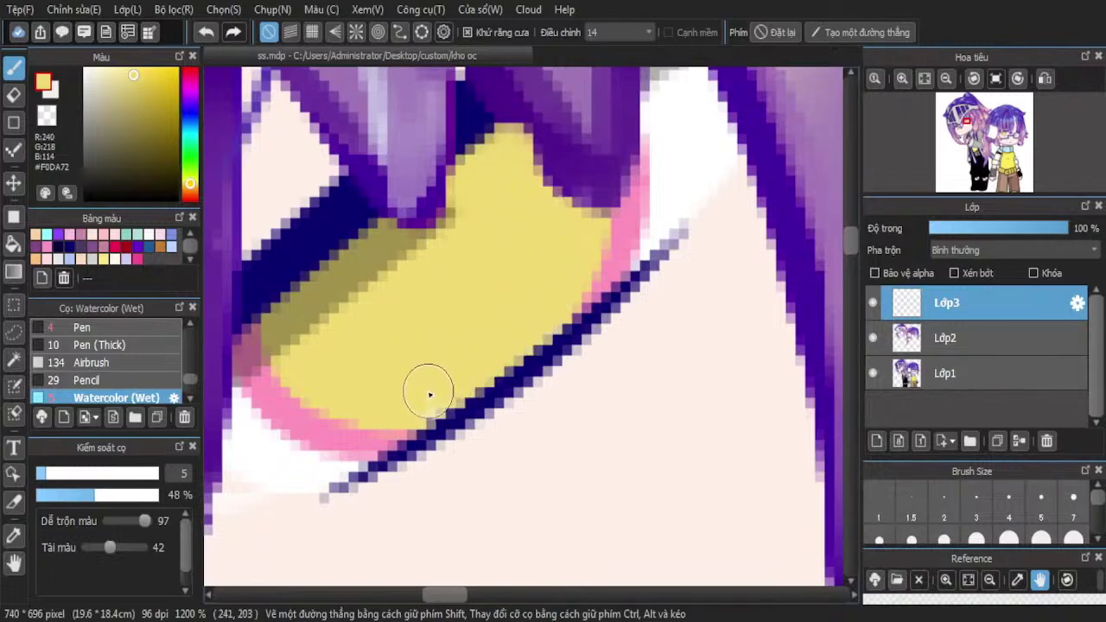
{"action": "mouse_move", "coordinate": [284, 342]}
{"action": "left_mouse_down"}
{"action": "mouse_move", "coordinate": [347, 275]}
{"action": "mouse_move", "coordinate": [456, 198]}
{"action": "mouse_move", "coordinate": [454, 229]}
{"action": "left_mouse_up"}
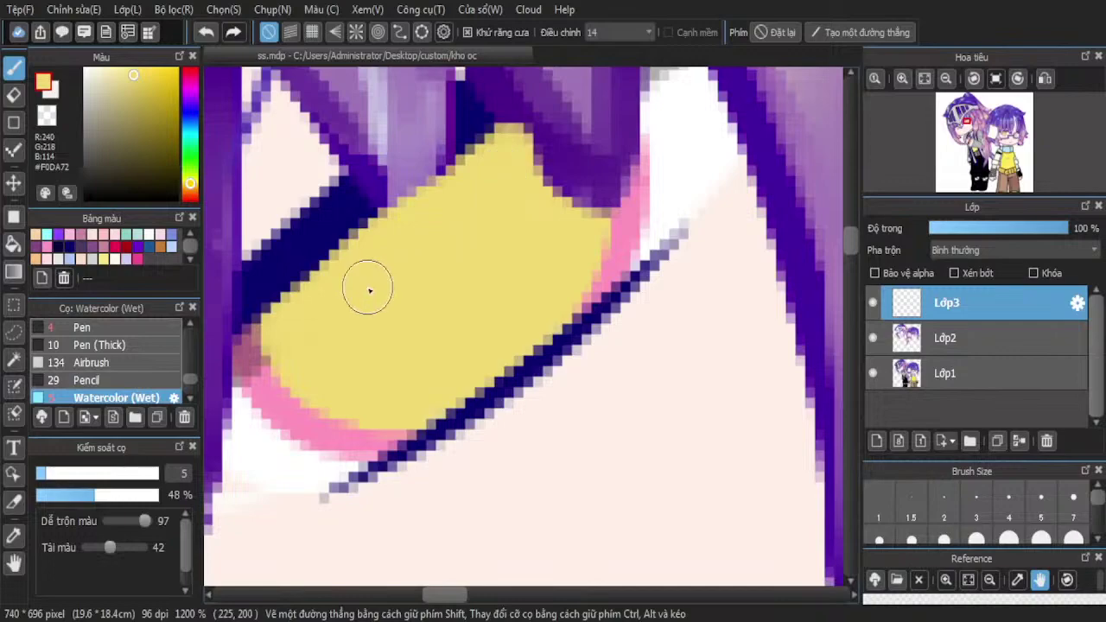
Move Lớp3 below Lớp2 and paint yellow over the iris shadow of the helmeted character's other eye
{"action": "scroll", "coordinate": [369, 290], "scroll_direction": "down", "scroll_amount": 3}
{"action": "left_click_drag", "start_coordinate": [981, 347], "coordinate": [980, 350]}
{"action": "scroll", "coordinate": [625, 278], "scroll_direction": "down", "scroll_amount": 3}
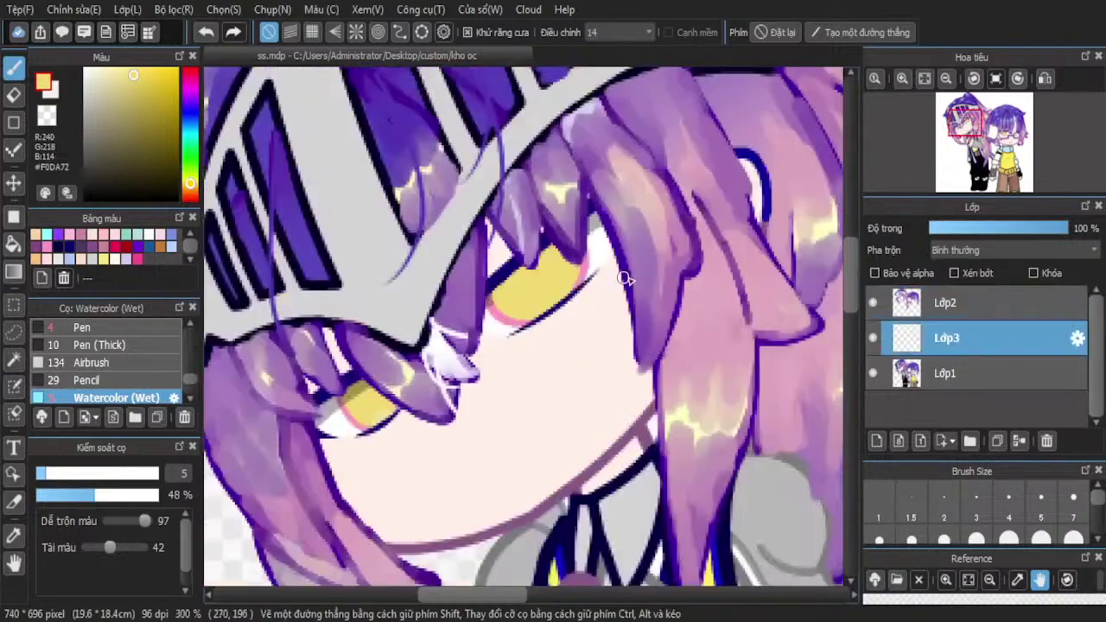
{"action": "scroll", "coordinate": [353, 388], "scroll_direction": "up", "scroll_amount": 6}
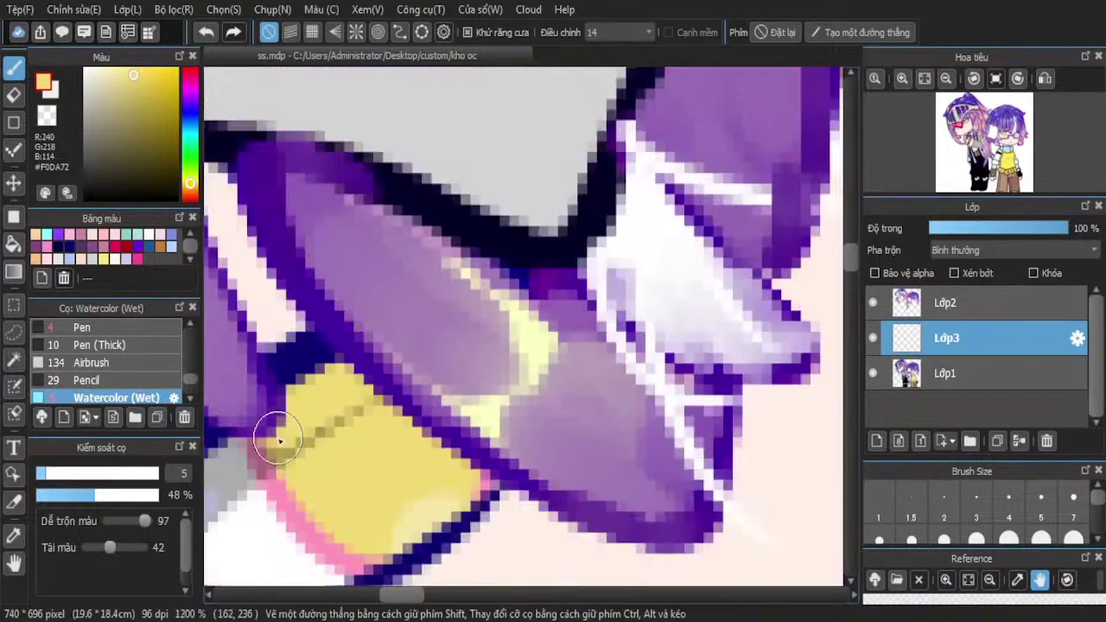
{"action": "scroll", "coordinate": [413, 381], "scroll_direction": "down", "scroll_amount": 6}
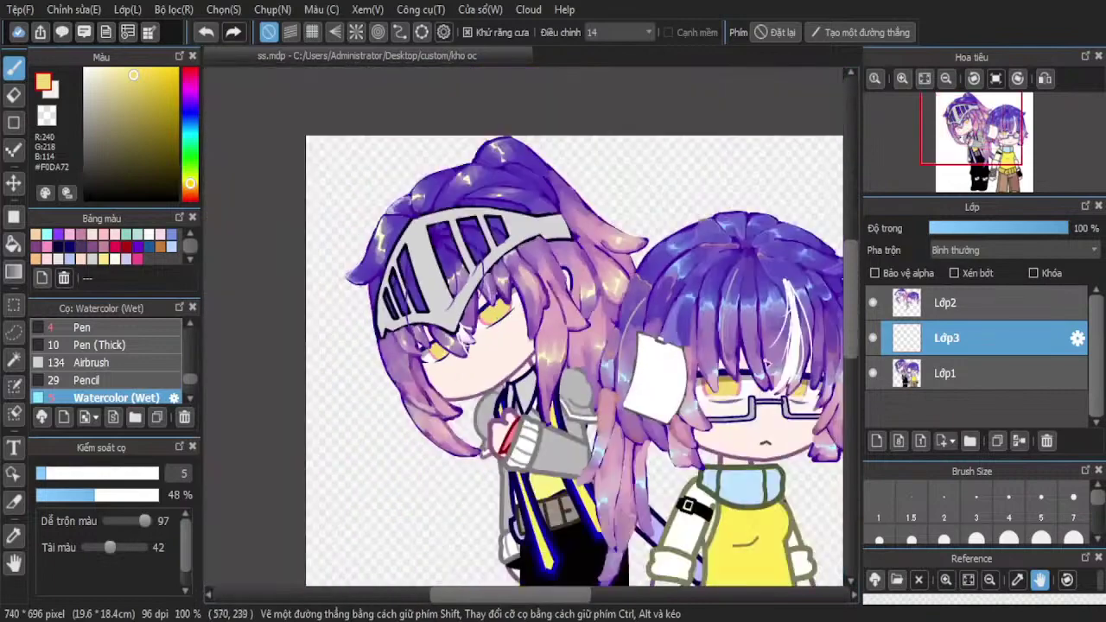
Paint yellow #F0DA72 over the iris shadows in both eyes of the character with glasses on Lớp3
{"action": "scroll", "coordinate": [764, 367], "scroll_direction": "up", "scroll_amount": 5}
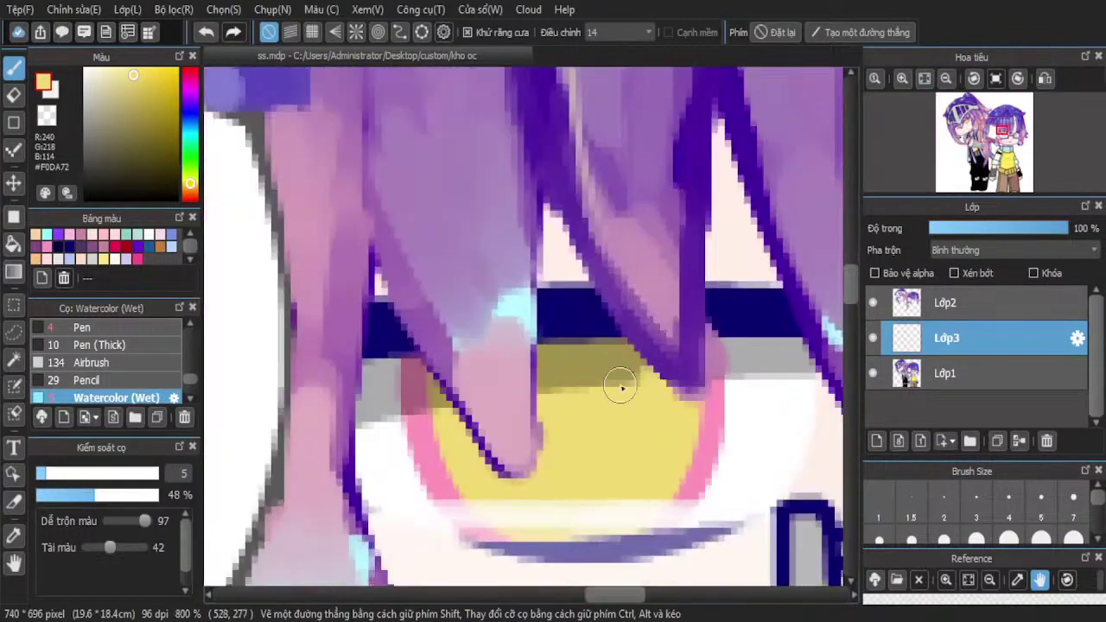
{"action": "left_click_drag", "start_coordinate": [620, 387], "coordinate": [468, 402]}
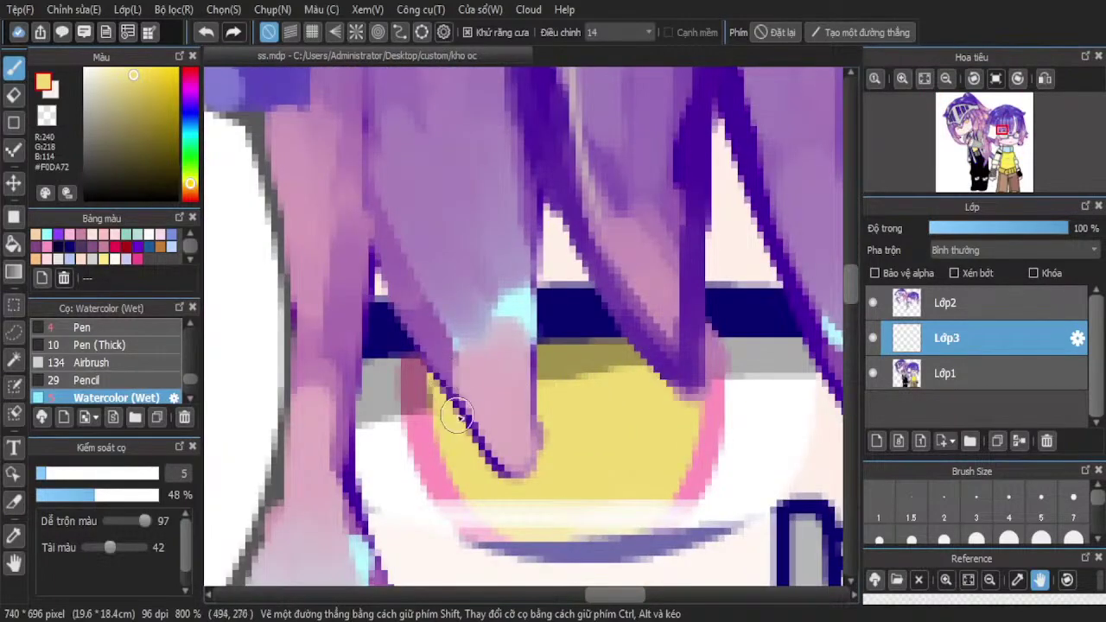
{"action": "mouse_move", "coordinate": [519, 370]}
{"action": "left_mouse_down"}
{"action": "mouse_move", "coordinate": [666, 360]}
{"action": "mouse_move", "coordinate": [519, 351]}
{"action": "mouse_move", "coordinate": [584, 382]}
{"action": "left_mouse_up"}
{"action": "scroll", "coordinate": [735, 365], "scroll_direction": "down", "scroll_amount": 4}
{"action": "scroll", "coordinate": [735, 365], "scroll_direction": "up", "scroll_amount": 4}
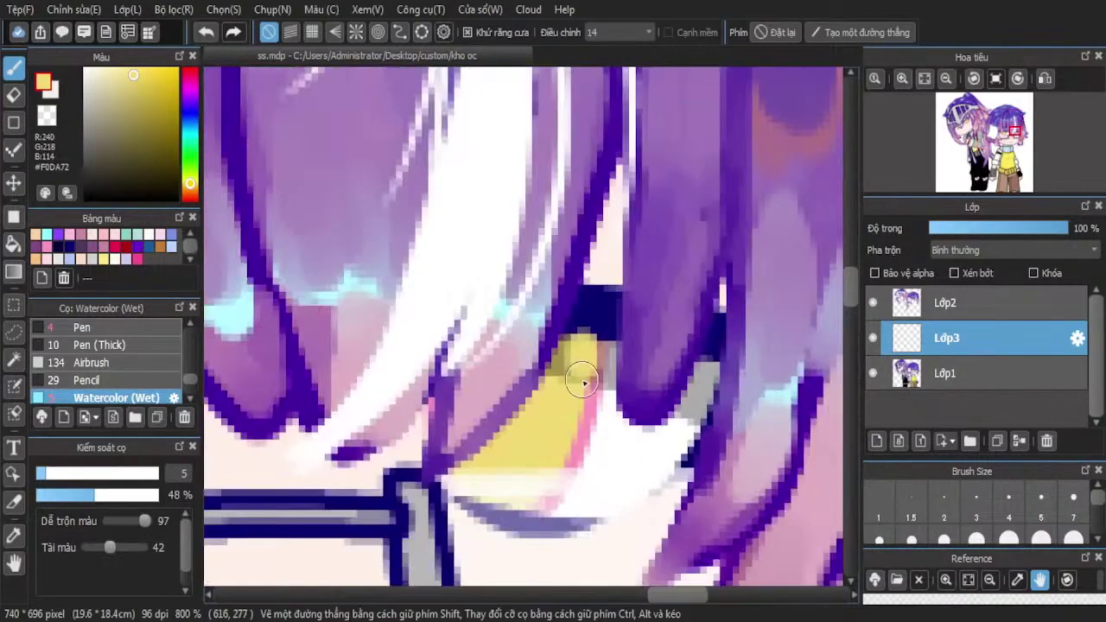
{"action": "scroll", "coordinate": [592, 284], "scroll_direction": "down", "scroll_amount": 4}
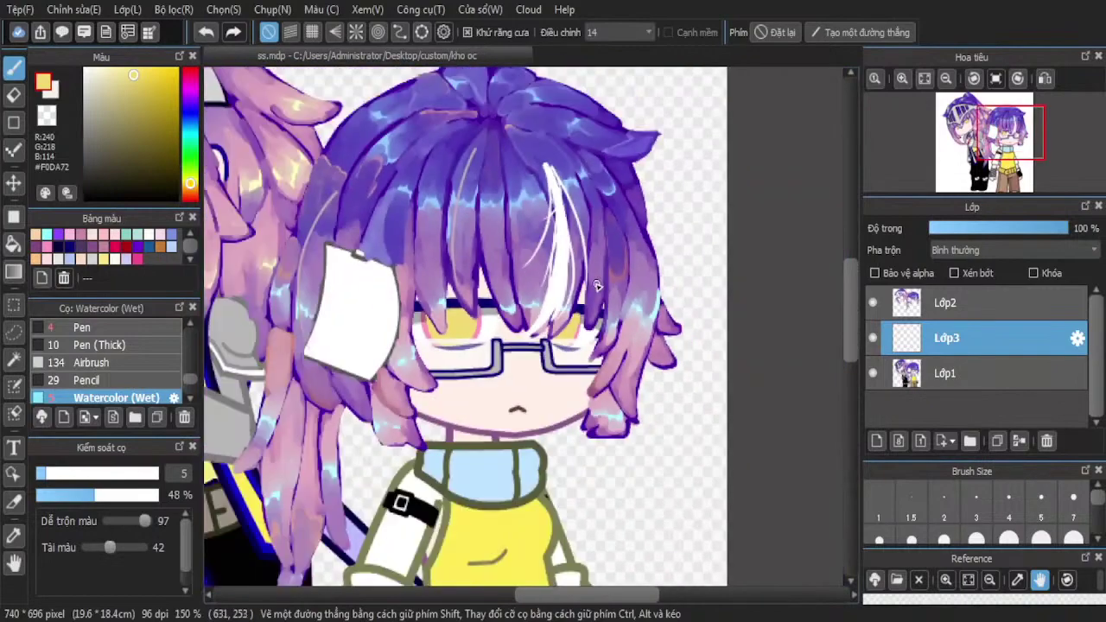
{"action": "scroll", "coordinate": [598, 291], "scroll_direction": "down", "scroll_amount": 1}
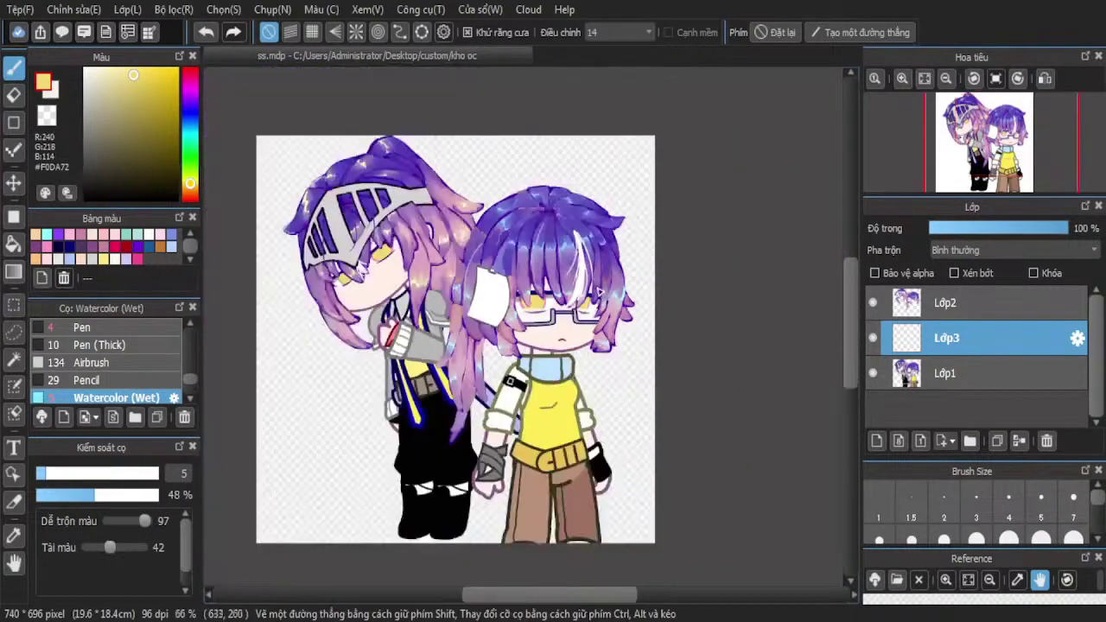
Merge the yellow eye layer into Lớp1 and add a new layer above it with Multiply (Nhân) blending
{"action": "scroll", "coordinate": [511, 316], "scroll_direction": "up", "scroll_amount": 4}
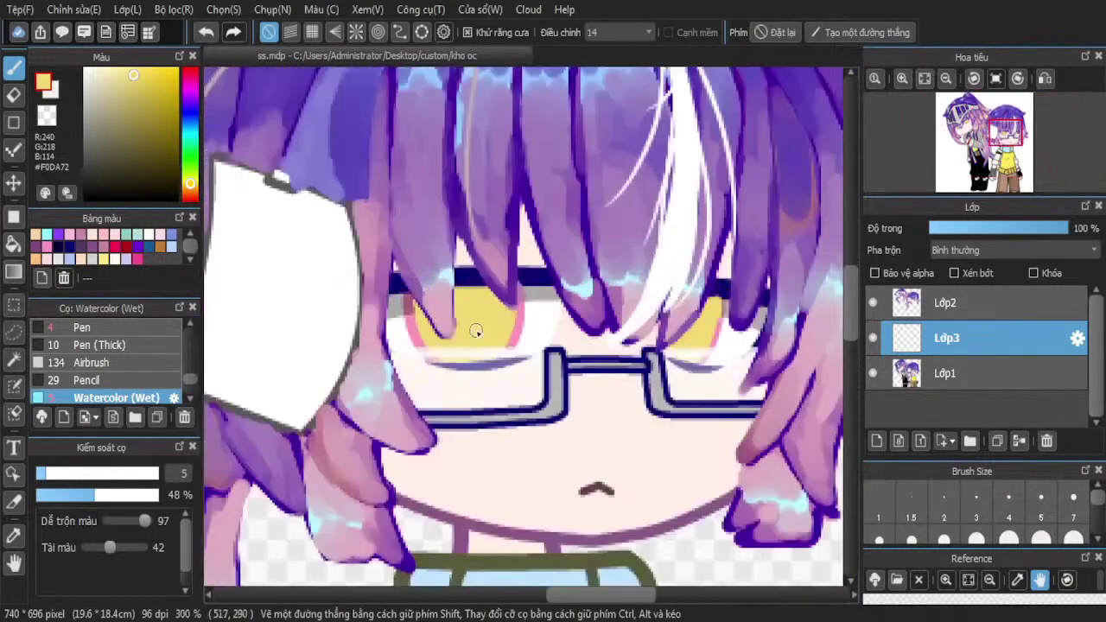
{"action": "scroll", "coordinate": [476, 331], "scroll_direction": "up", "scroll_amount": 1}
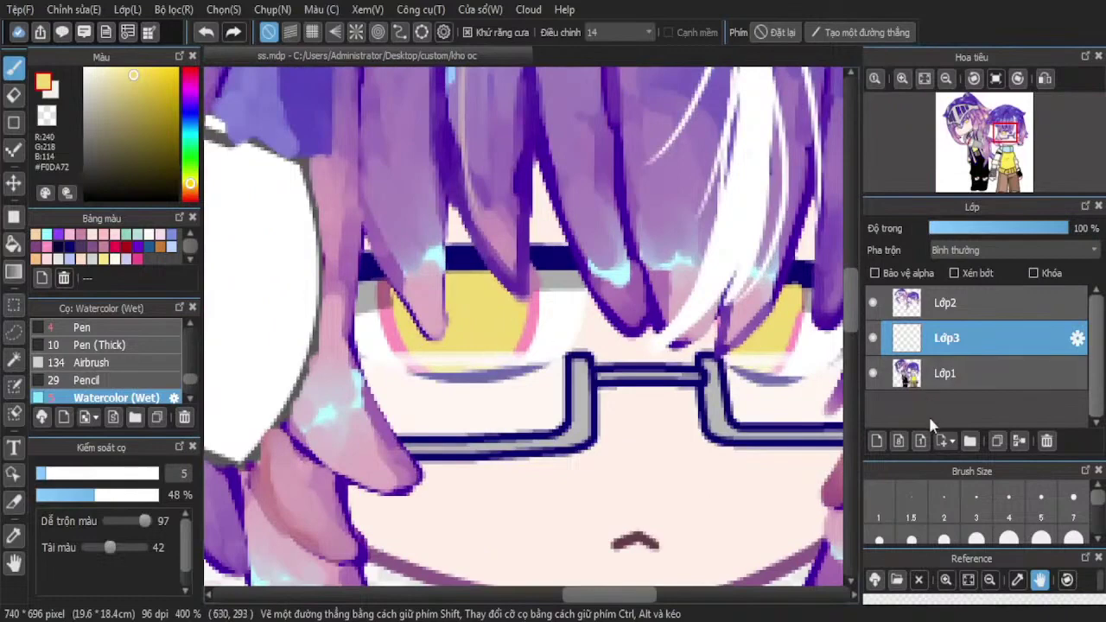
{"action": "left_click", "coordinate": [1022, 442]}
{"action": "key", "text": "ctrl+z"}
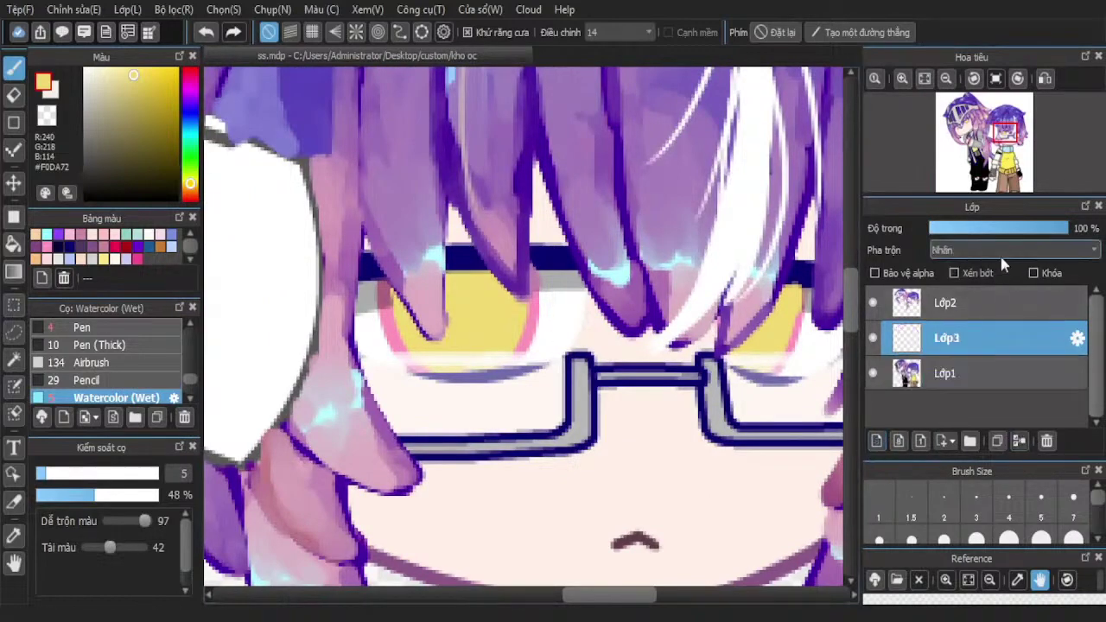
Choose orange #E5A43A and paint a rounded pupil in the glasses character's eye beside the white tag
{"action": "left_click_drag", "start_coordinate": [197, 184], "coordinate": [191, 189]}
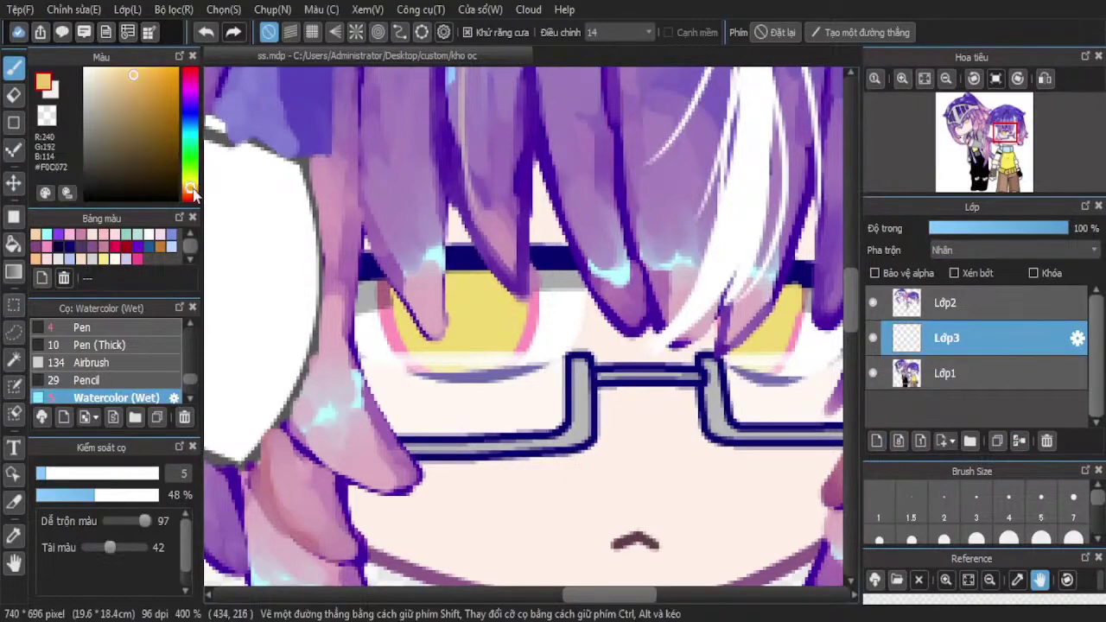
{"action": "left_click_drag", "start_coordinate": [153, 93], "coordinate": [154, 82]}
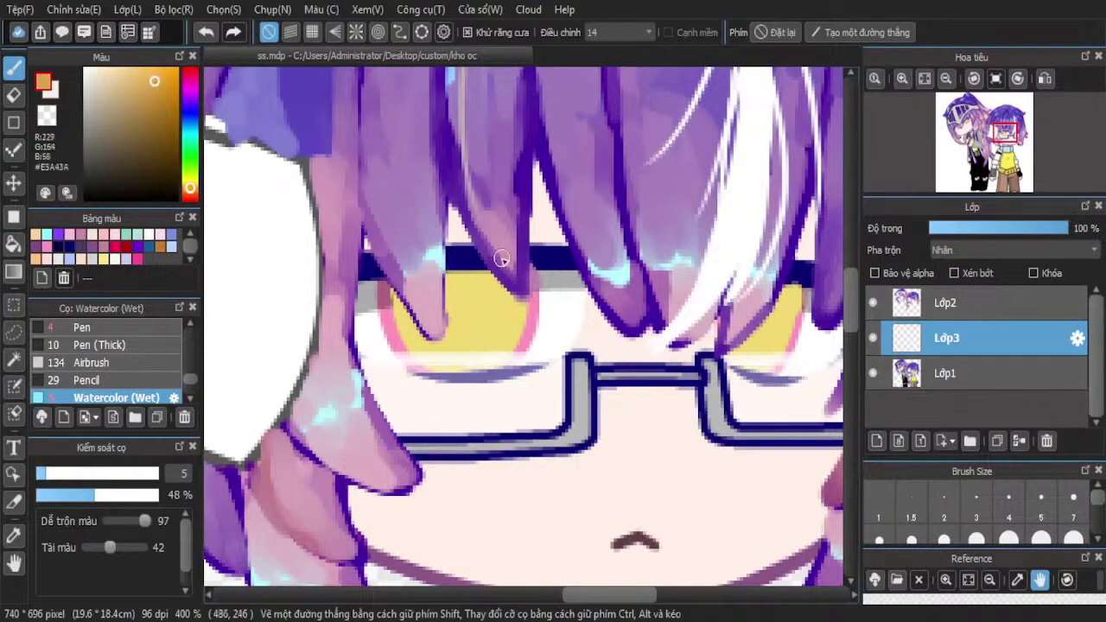
{"action": "scroll", "coordinate": [501, 257], "scroll_direction": "up", "scroll_amount": 2}
{"action": "scroll", "coordinate": [354, 321], "scroll_direction": "up", "scroll_amount": 1}
{"action": "mouse_move", "coordinate": [365, 429]}
{"action": "left_mouse_down"}
{"action": "mouse_move", "coordinate": [418, 438]}
{"action": "mouse_move", "coordinate": [470, 402]}
{"action": "mouse_move", "coordinate": [484, 320]}
{"action": "mouse_move", "coordinate": [445, 262]}
{"action": "mouse_move", "coordinate": [401, 253]}
{"action": "mouse_move", "coordinate": [371, 332]}
{"action": "mouse_move", "coordinate": [390, 394]}
{"action": "mouse_move", "coordinate": [424, 398]}
{"action": "mouse_move", "coordinate": [441, 296]}
{"action": "mouse_move", "coordinate": [410, 312]}
{"action": "mouse_move", "coordinate": [417, 376]}
{"action": "mouse_move", "coordinate": [406, 253]}
{"action": "left_mouse_up"}
{"action": "scroll", "coordinate": [432, 254], "scroll_direction": "down", "scroll_amount": 3}
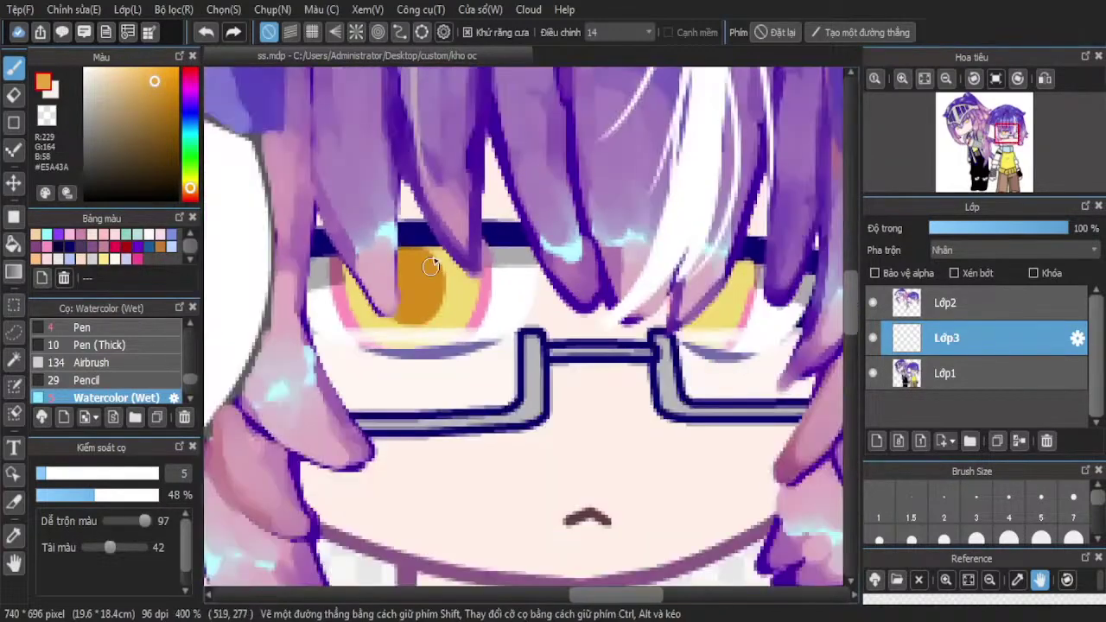
Extend the orange pupil in the eye beside the tag into a taller oval reaching the iris's lower edge
{"action": "scroll", "coordinate": [429, 268], "scroll_direction": "up", "scroll_amount": 2}
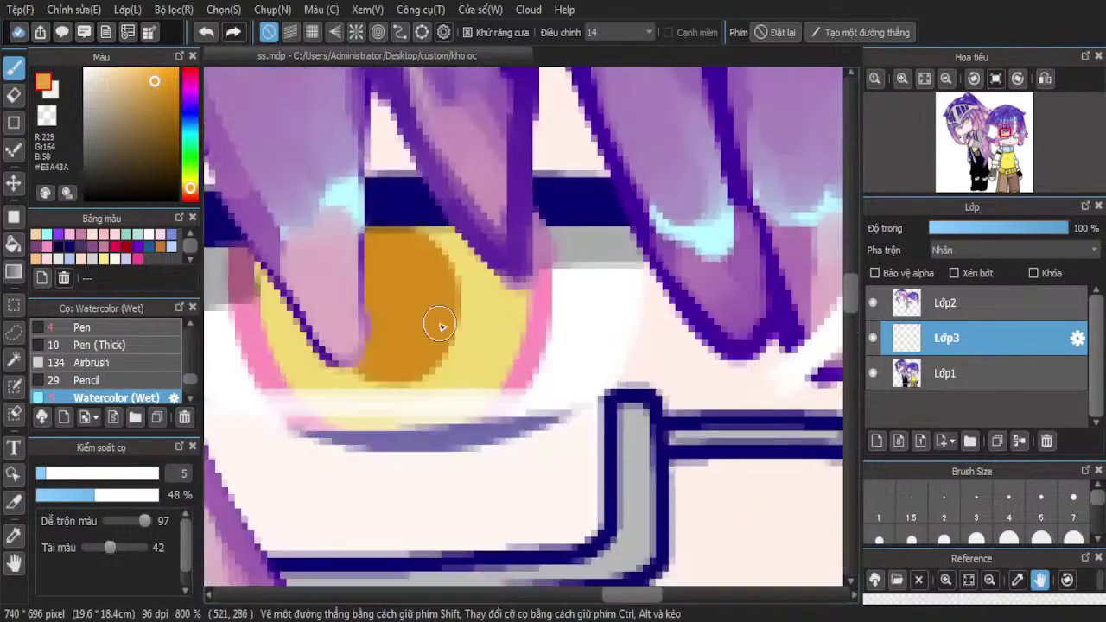
{"action": "scroll", "coordinate": [441, 326], "scroll_direction": "up", "scroll_amount": 3}
{"action": "mouse_move", "coordinate": [432, 136]}
{"action": "left_mouse_down"}
{"action": "mouse_move", "coordinate": [500, 186]}
{"action": "mouse_move", "coordinate": [531, 385]}
{"action": "mouse_move", "coordinate": [507, 487]}
{"action": "mouse_move", "coordinate": [376, 585]}
{"action": "mouse_move", "coordinate": [272, 513]}
{"action": "mouse_move", "coordinate": [345, 292]}
{"action": "mouse_move", "coordinate": [305, 289]}
{"action": "mouse_move", "coordinate": [288, 337]}
{"action": "mouse_move", "coordinate": [296, 391]}
{"action": "mouse_move", "coordinate": [328, 427]}
{"action": "mouse_move", "coordinate": [353, 430]}
{"action": "mouse_move", "coordinate": [378, 424]}
{"action": "mouse_move", "coordinate": [399, 395]}
{"action": "mouse_move", "coordinate": [393, 425]}
{"action": "left_mouse_up"}
{"action": "scroll", "coordinate": [386, 286], "scroll_direction": "down", "scroll_amount": 3}
{"action": "scroll", "coordinate": [346, 289], "scroll_direction": "up", "scroll_amount": 2}
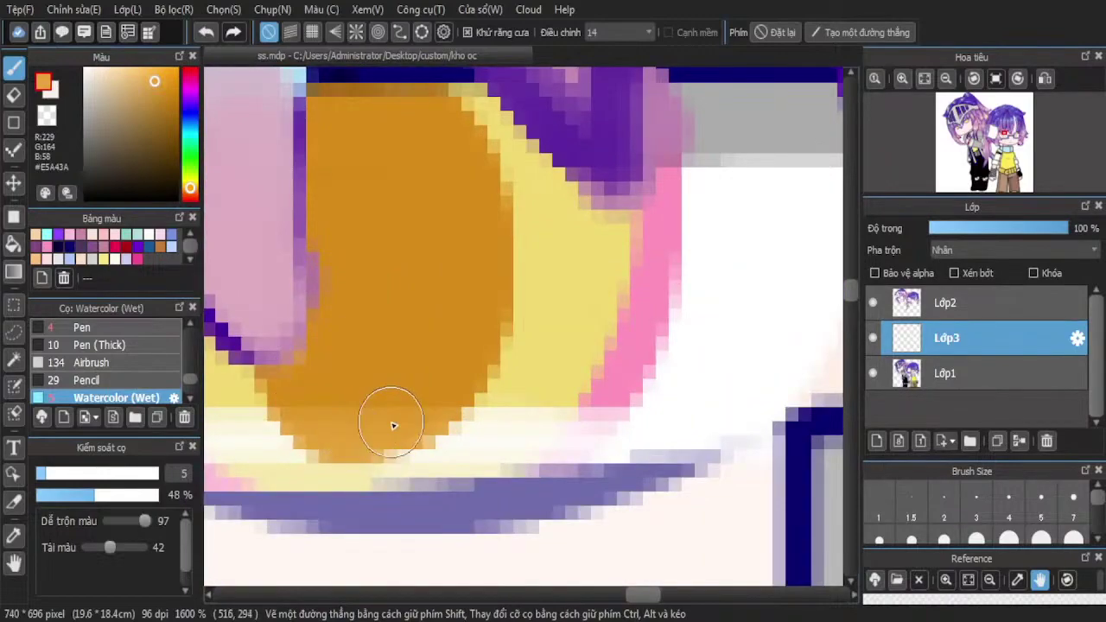
{"action": "scroll", "coordinate": [526, 286], "scroll_direction": "down", "scroll_amount": 4}
{"action": "scroll", "coordinate": [554, 268], "scroll_direction": "up", "scroll_amount": 1}
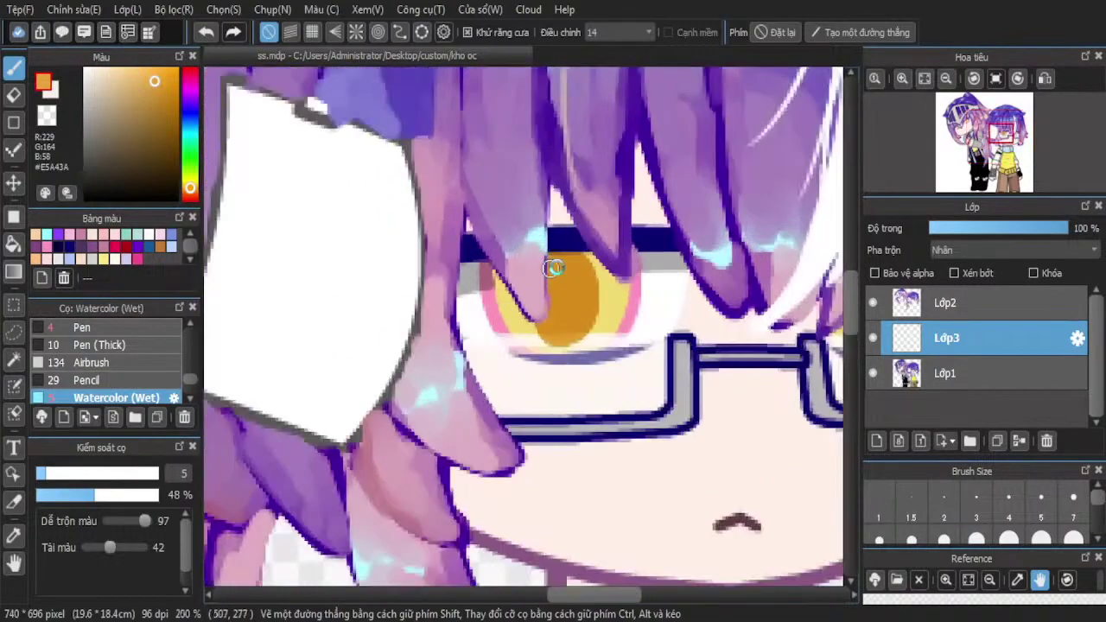
{"action": "scroll", "coordinate": [554, 268], "scroll_direction": "up", "scroll_amount": 3}
{"action": "scroll", "coordinate": [355, 271], "scroll_direction": "down", "scroll_amount": 3}
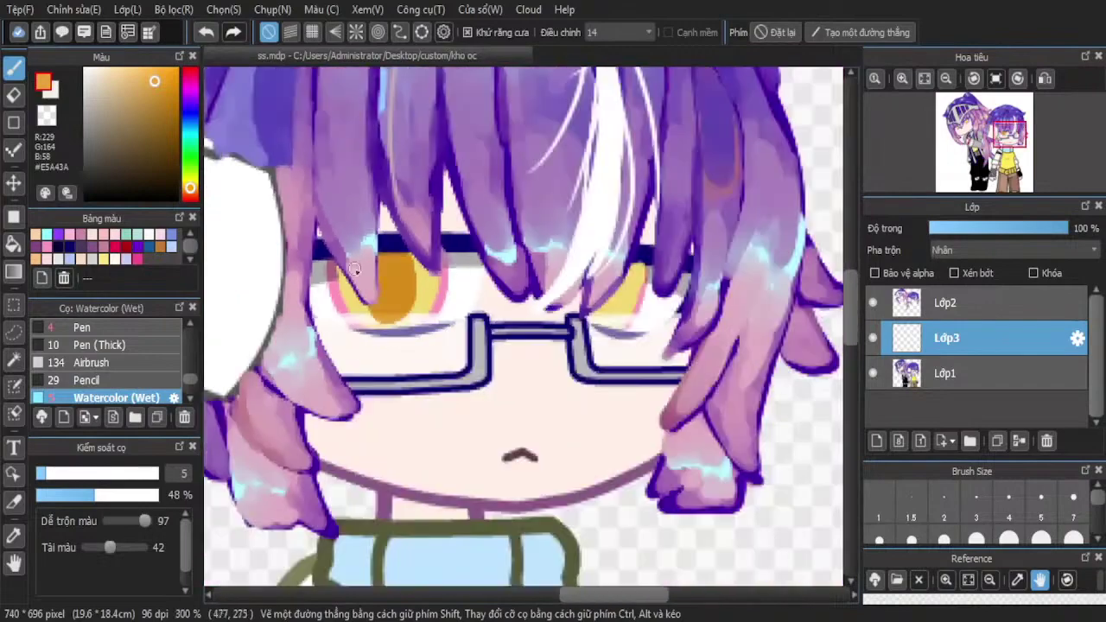
Paint a matching orange pupil in the glasses character's other eye and set Lớp3's opacity to 35%
{"action": "scroll", "coordinate": [644, 269], "scroll_direction": "up", "scroll_amount": 4}
{"action": "mouse_move", "coordinate": [604, 250]}
{"action": "left_mouse_down"}
{"action": "mouse_move", "coordinate": [605, 349]}
{"action": "mouse_move", "coordinate": [573, 417]}
{"action": "mouse_move", "coordinate": [515, 437]}
{"action": "mouse_move", "coordinate": [499, 347]}
{"action": "mouse_move", "coordinate": [559, 279]}
{"action": "mouse_move", "coordinate": [564, 333]}
{"action": "mouse_move", "coordinate": [529, 405]}
{"action": "mouse_move", "coordinate": [577, 294]}
{"action": "left_mouse_up"}
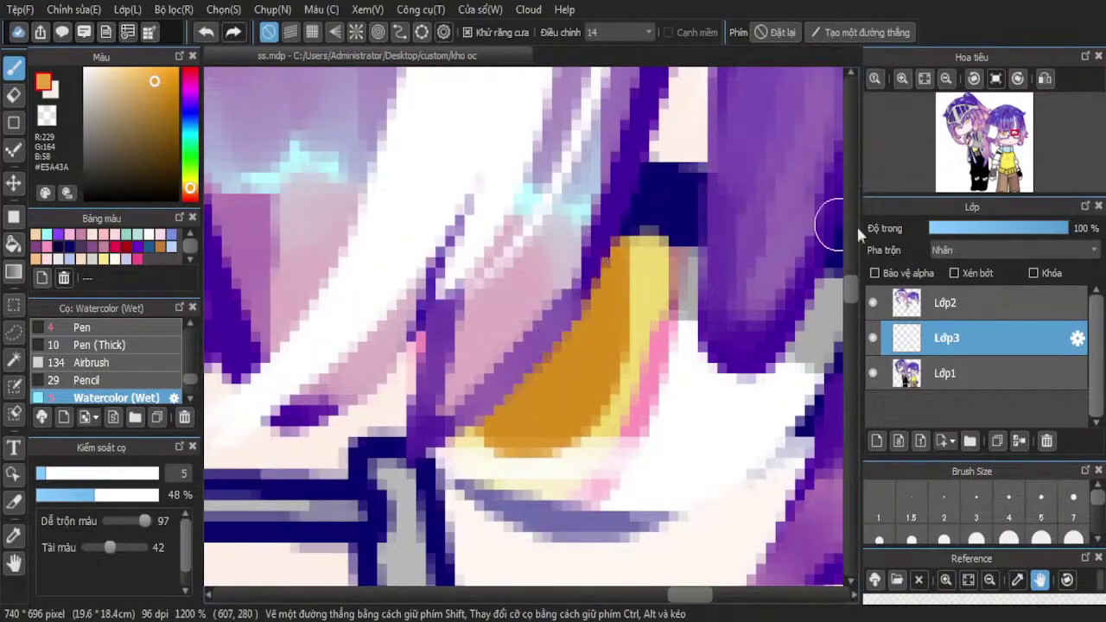
{"action": "mouse_move", "coordinate": [971, 234]}
{"action": "left_mouse_down"}
{"action": "mouse_move", "coordinate": [960, 233]}
{"action": "mouse_move", "coordinate": [1024, 236]}
{"action": "mouse_move", "coordinate": [983, 228]}
{"action": "left_mouse_up"}
{"action": "scroll", "coordinate": [592, 299], "scroll_direction": "down", "scroll_amount": 6}
{"action": "scroll", "coordinate": [810, 246], "scroll_direction": "down", "scroll_amount": 1}
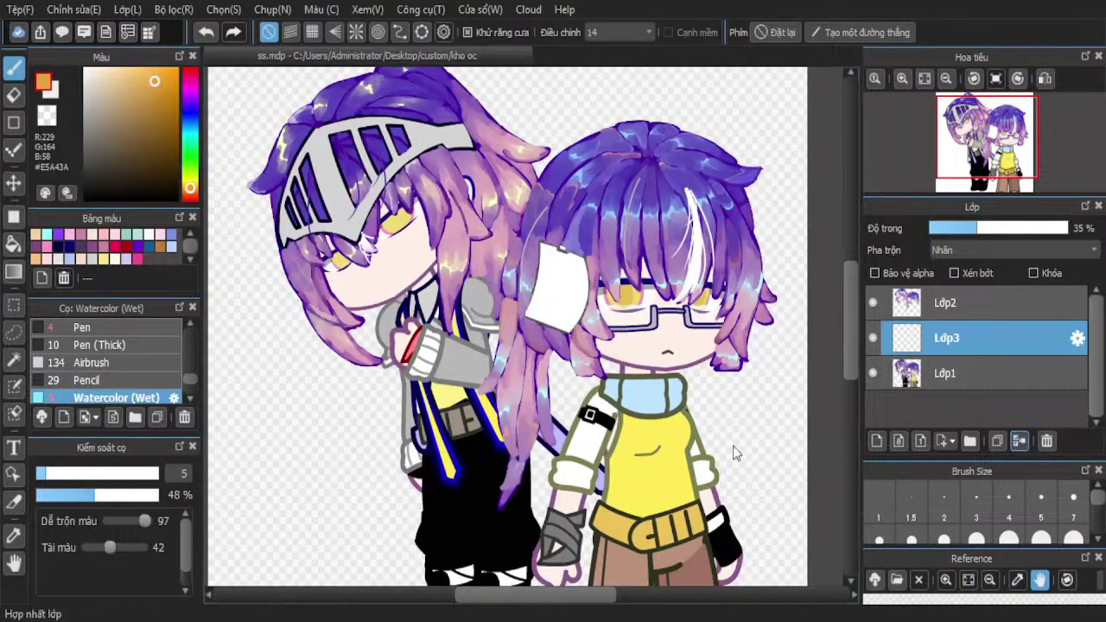
Paint a rounded orange pupil inside the yellow iris of the helmeted character's larger visible eye
{"action": "scroll", "coordinate": [322, 168], "scroll_direction": "up", "scroll_amount": 5}
{"action": "scroll", "coordinate": [247, 285], "scroll_direction": "down", "scroll_amount": 1}
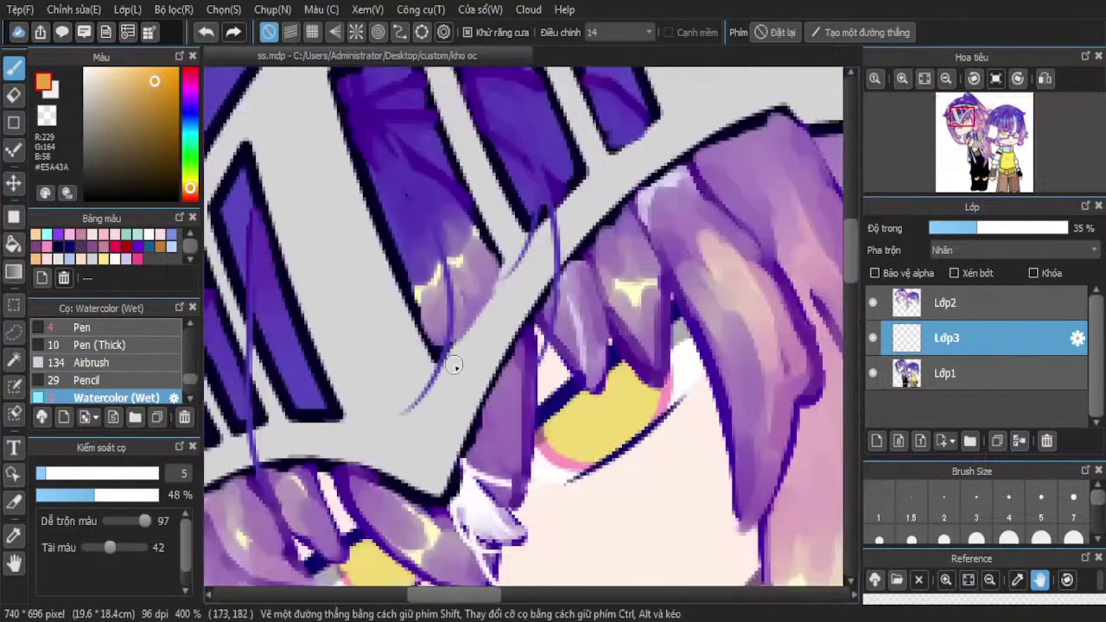
{"action": "scroll", "coordinate": [639, 454], "scroll_direction": "up", "scroll_amount": 4}
{"action": "mouse_move", "coordinate": [543, 153]}
{"action": "left_mouse_down"}
{"action": "mouse_move", "coordinate": [589, 199]}
{"action": "mouse_move", "coordinate": [626, 275]}
{"action": "mouse_move", "coordinate": [629, 359]}
{"action": "mouse_move", "coordinate": [614, 397]}
{"action": "mouse_move", "coordinate": [580, 416]}
{"action": "mouse_move", "coordinate": [511, 423]}
{"action": "mouse_move", "coordinate": [411, 357]}
{"action": "mouse_move", "coordinate": [396, 306]}
{"action": "mouse_move", "coordinate": [424, 253]}
{"action": "mouse_move", "coordinate": [517, 196]}
{"action": "mouse_move", "coordinate": [531, 207]}
{"action": "mouse_move", "coordinate": [456, 298]}
{"action": "mouse_move", "coordinate": [535, 371]}
{"action": "mouse_move", "coordinate": [575, 328]}
{"action": "mouse_move", "coordinate": [496, 258]}
{"action": "mouse_move", "coordinate": [528, 267]}
{"action": "left_mouse_up"}
{"action": "scroll", "coordinate": [505, 241], "scroll_direction": "down", "scroll_amount": 3}
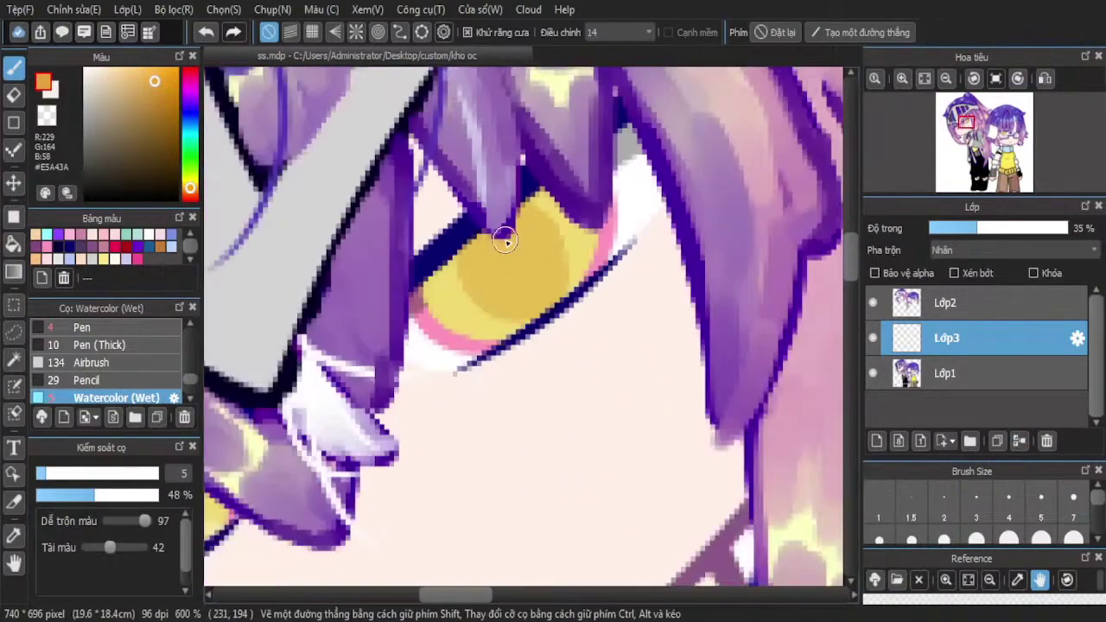
Paint orange shading inside the yellow iris of the helmeted character's smaller eye
{"action": "scroll", "coordinate": [506, 242], "scroll_direction": "down", "scroll_amount": 3}
{"action": "scroll", "coordinate": [403, 332], "scroll_direction": "up", "scroll_amount": 4}
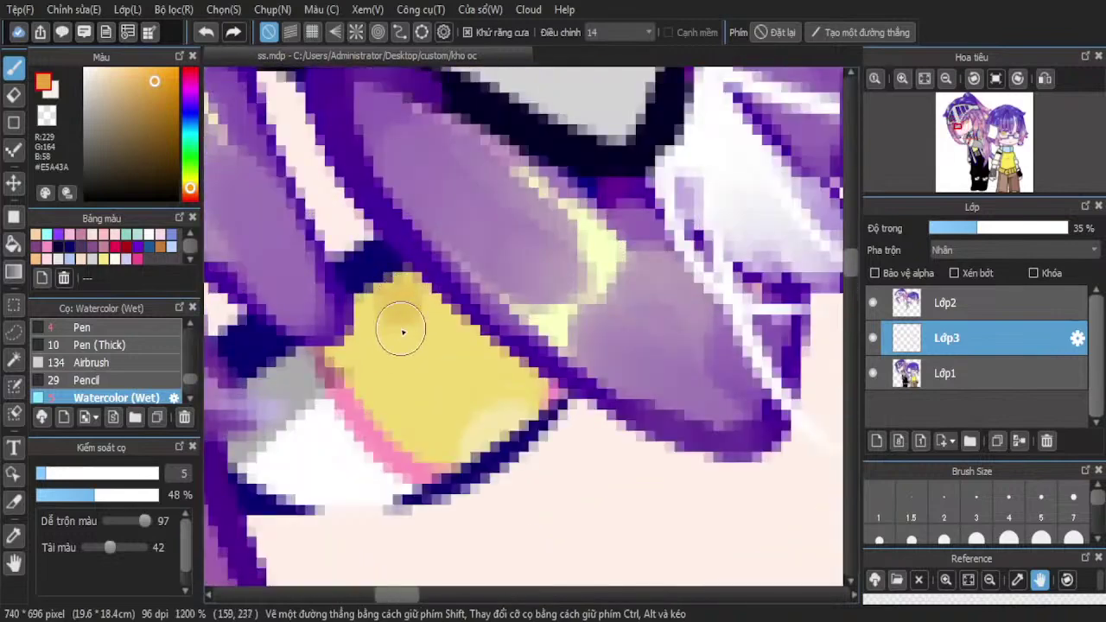
{"action": "mouse_move", "coordinate": [403, 332]}
{"action": "left_mouse_down"}
{"action": "mouse_move", "coordinate": [507, 433]}
{"action": "mouse_move", "coordinate": [519, 353]}
{"action": "mouse_move", "coordinate": [475, 286]}
{"action": "mouse_move", "coordinate": [444, 271]}
{"action": "mouse_move", "coordinate": [491, 378]}
{"action": "mouse_move", "coordinate": [429, 304]}
{"action": "left_mouse_up"}
{"action": "scroll", "coordinate": [437, 336], "scroll_direction": "down", "scroll_amount": 5}
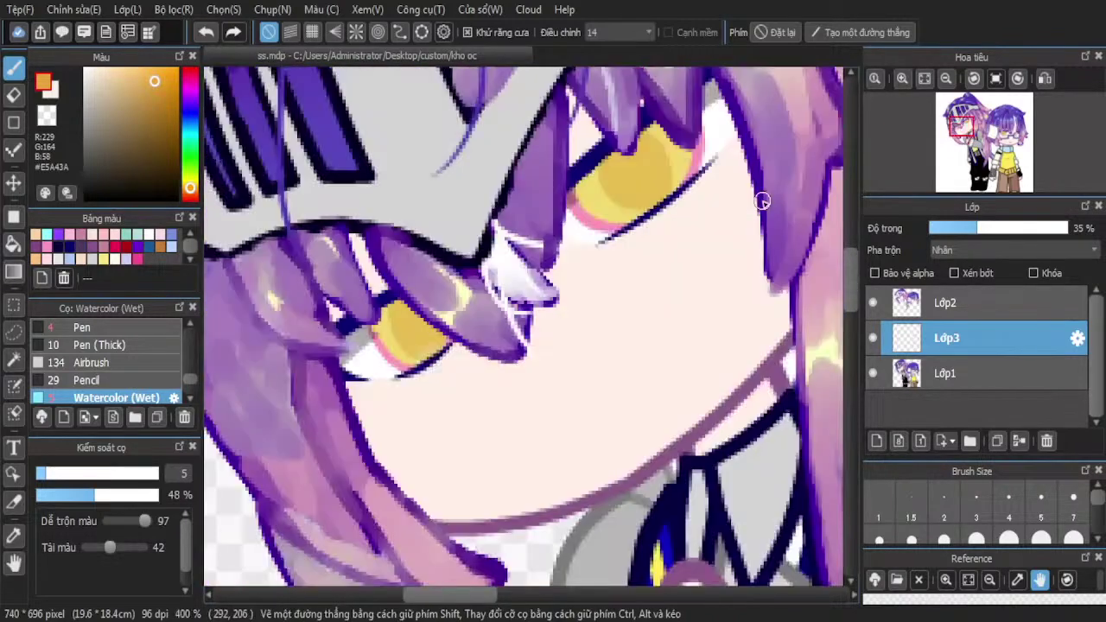
Merge the orange pupil layer into Lớp1 and add a new Multiply (Nhân) layer between Lớp1 and Lớp2
{"action": "left_click", "coordinate": [1021, 441]}
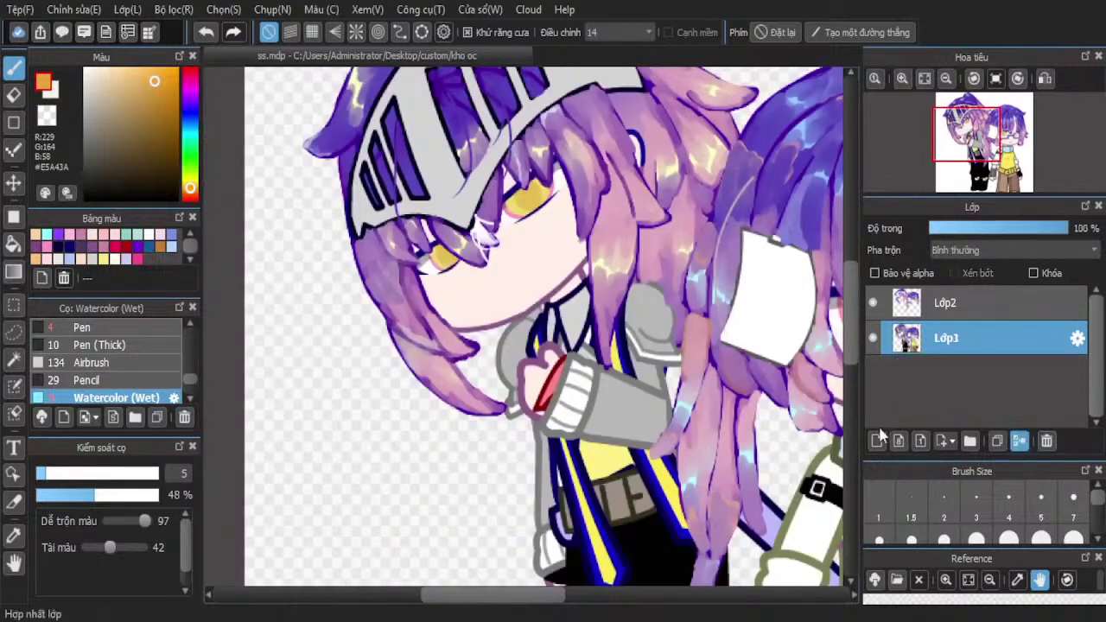
{"action": "left_click", "coordinate": [876, 440]}
{"action": "scroll", "coordinate": [970, 254], "scroll_direction": "down", "scroll_amount": 1}
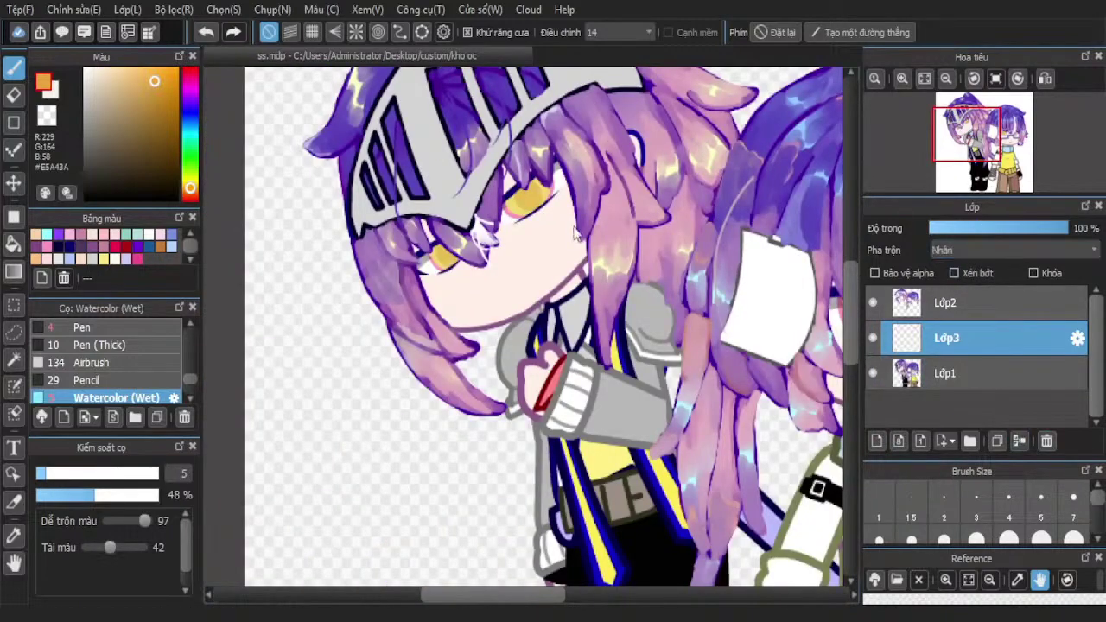
Choose red #D24646 and fill a round inner pupil in the helmeted character's larger eye
{"action": "scroll", "coordinate": [234, 247], "scroll_direction": "up", "scroll_amount": 5}
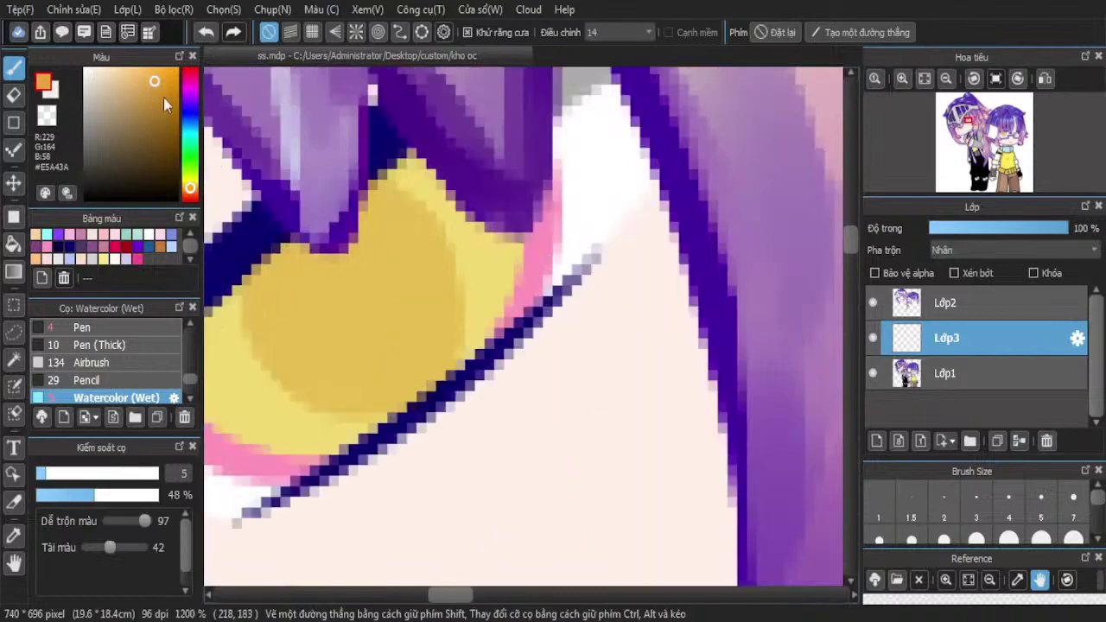
{"action": "left_click", "coordinate": [165, 98]}
{"action": "scroll", "coordinate": [440, 279], "scroll_direction": "down", "scroll_amount": 2}
{"action": "scroll", "coordinate": [439, 279], "scroll_direction": "up", "scroll_amount": 3}
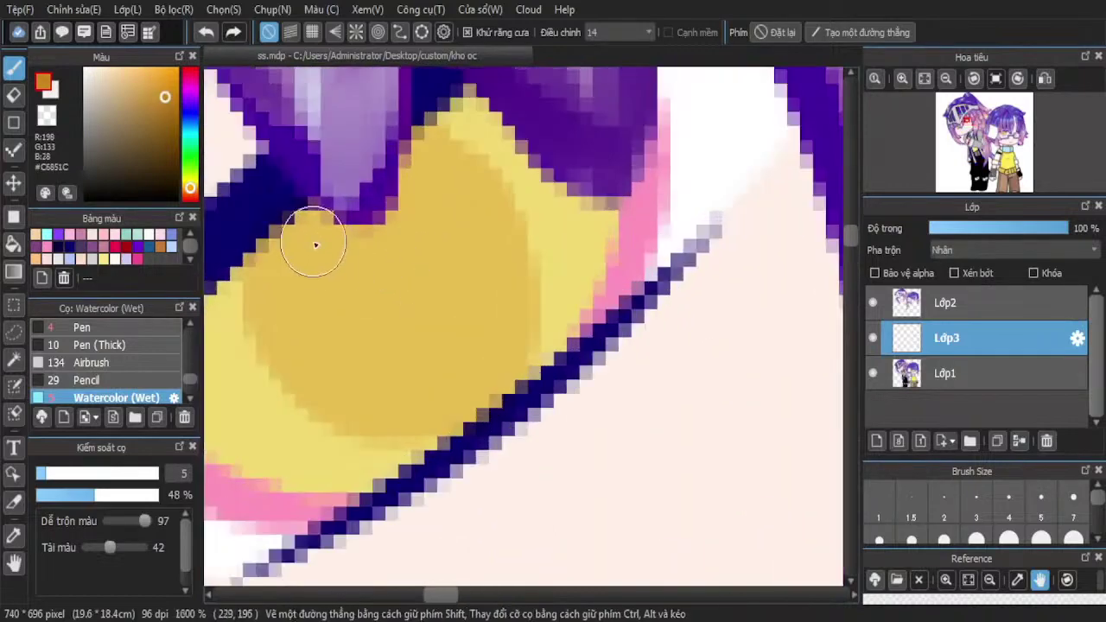
{"action": "left_click", "coordinate": [188, 80]}
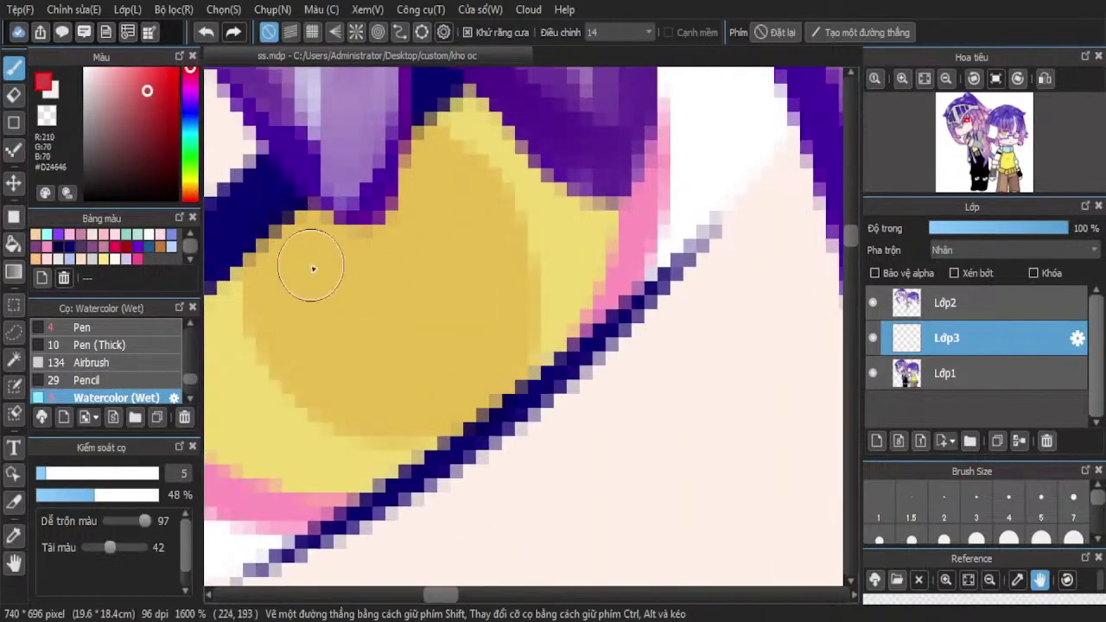
{"action": "mouse_move", "coordinate": [313, 269]}
{"action": "left_mouse_down"}
{"action": "mouse_move", "coordinate": [311, 299]}
{"action": "mouse_move", "coordinate": [356, 390]}
{"action": "mouse_move", "coordinate": [439, 406]}
{"action": "mouse_move", "coordinate": [479, 376]}
{"action": "mouse_move", "coordinate": [486, 327]}
{"action": "mouse_move", "coordinate": [459, 246]}
{"action": "mouse_move", "coordinate": [410, 215]}
{"action": "mouse_move", "coordinate": [365, 221]}
{"action": "mouse_move", "coordinate": [345, 302]}
{"action": "mouse_move", "coordinate": [407, 350]}
{"action": "mouse_move", "coordinate": [393, 269]}
{"action": "mouse_move", "coordinate": [397, 363]}
{"action": "mouse_move", "coordinate": [401, 283]}
{"action": "left_mouse_up"}
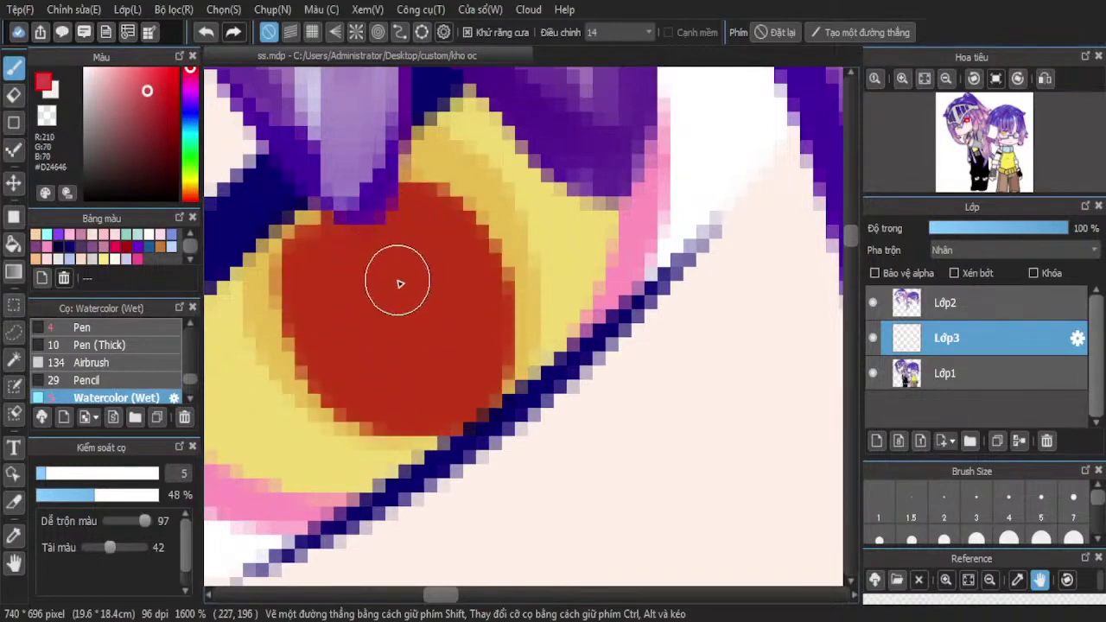
Shift the red pupil slightly to the right within the larger eye's iris and return to the brush
{"action": "left_click", "coordinate": [13, 183]}
{"action": "left_click_drag", "start_coordinate": [320, 249], "coordinate": [360, 236]}
{"action": "left_click", "coordinate": [14, 68]}
{"action": "scroll", "coordinate": [683, 216], "scroll_direction": "down", "scroll_amount": 6}
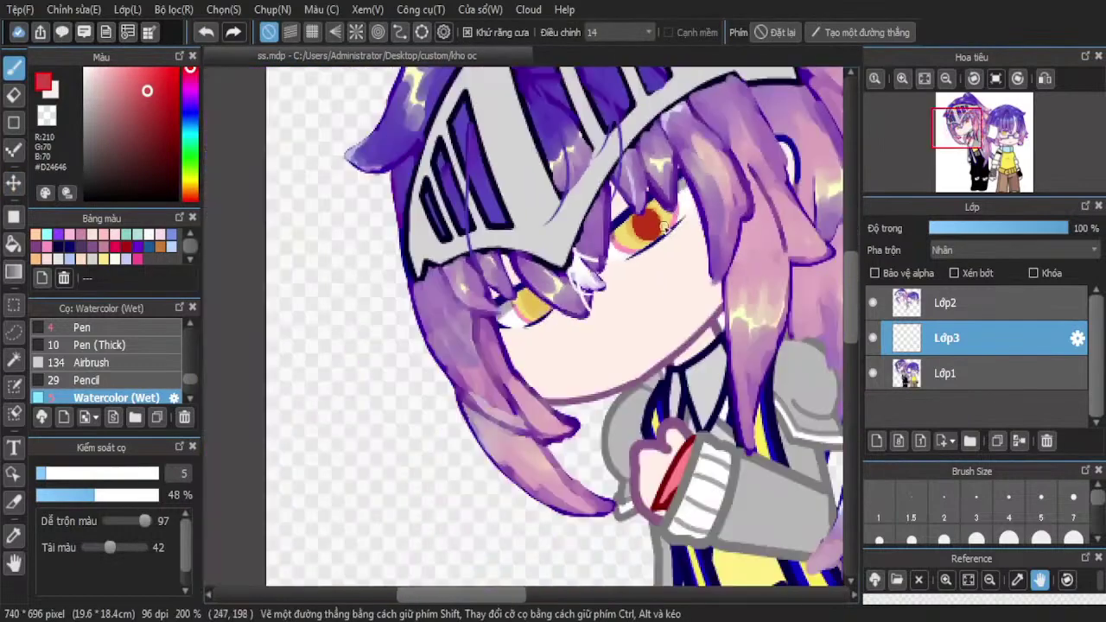
Paint a red inner pupil in the helmeted character's smaller eye
{"action": "scroll", "coordinate": [558, 304], "scroll_direction": "up", "scroll_amount": 4}
{"action": "scroll", "coordinate": [483, 358], "scroll_direction": "up", "scroll_amount": 2}
{"action": "mouse_move", "coordinate": [501, 168]}
{"action": "left_mouse_down"}
{"action": "mouse_move", "coordinate": [459, 167]}
{"action": "mouse_move", "coordinate": [495, 250]}
{"action": "mouse_move", "coordinate": [555, 327]}
{"action": "mouse_move", "coordinate": [578, 325]}
{"action": "mouse_move", "coordinate": [581, 257]}
{"action": "mouse_move", "coordinate": [542, 184]}
{"action": "mouse_move", "coordinate": [505, 161]}
{"action": "mouse_move", "coordinate": [537, 260]}
{"action": "mouse_move", "coordinate": [568, 280]}
{"action": "mouse_move", "coordinate": [622, 259]}
{"action": "left_mouse_up"}
{"action": "scroll", "coordinate": [492, 265], "scroll_direction": "down", "scroll_amount": 1}
{"action": "scroll", "coordinate": [493, 264], "scroll_direction": "down", "scroll_amount": 8}
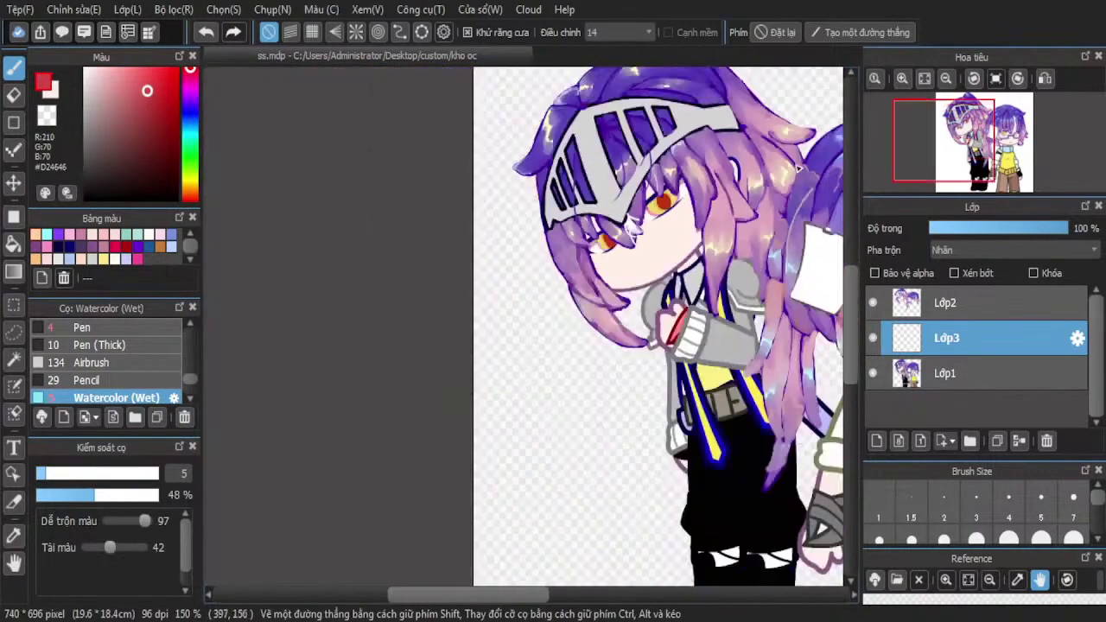
Set Lớp3's opacity to 43% and erase the red pupils from both helmeted character's eyes with a size 37 eraser
{"action": "left_click", "coordinate": [957, 227]}
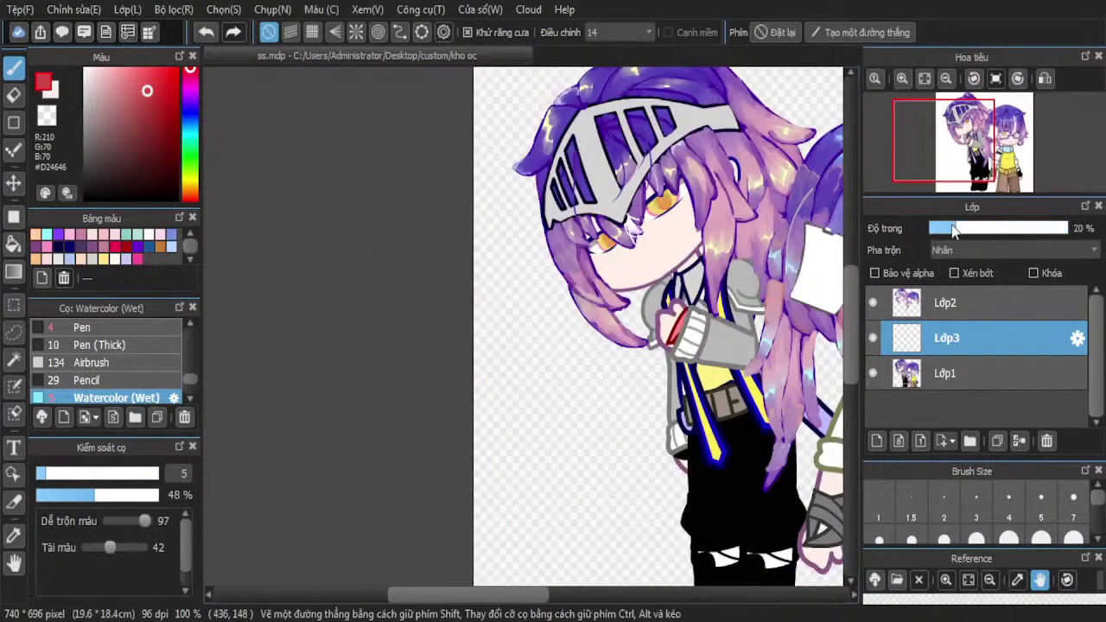
{"action": "scroll", "coordinate": [659, 223], "scroll_direction": "down", "scroll_amount": 2}
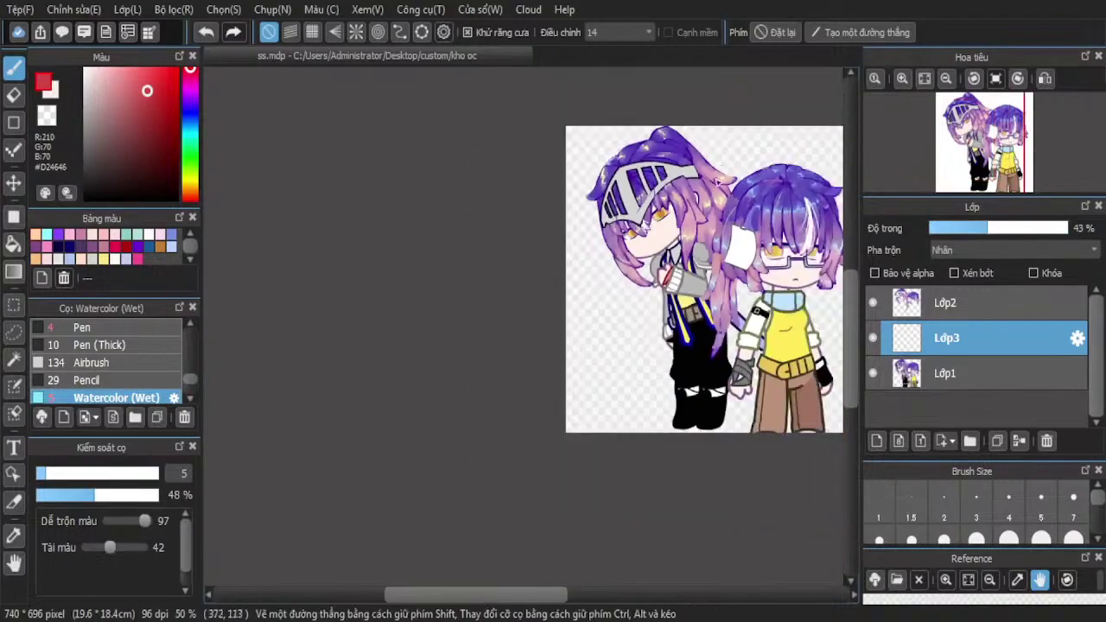
{"action": "scroll", "coordinate": [623, 222], "scroll_direction": "up", "scroll_amount": 5}
{"action": "key", "text": "e"}
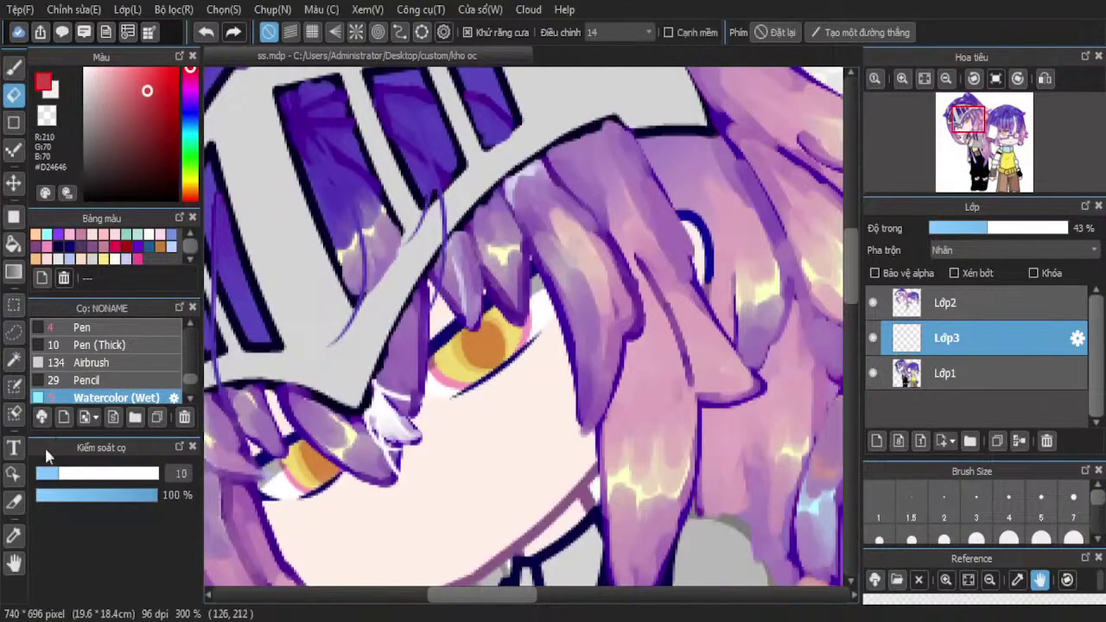
{"action": "left_click", "coordinate": [114, 473]}
{"action": "left_click_drag", "start_coordinate": [442, 328], "coordinate": [491, 340]}
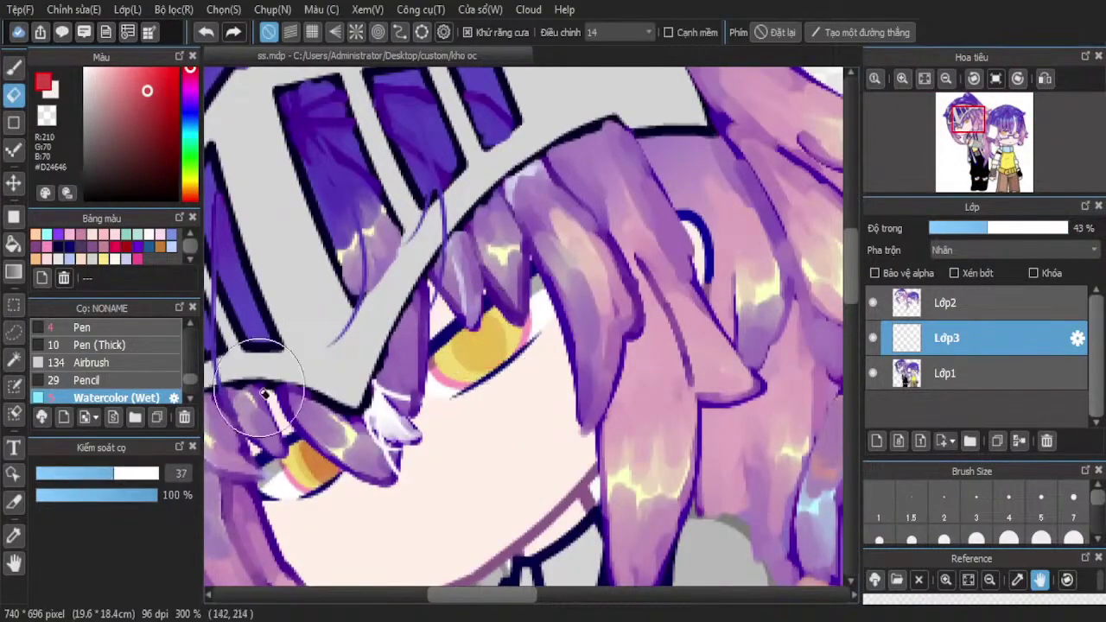
{"action": "left_click_drag", "start_coordinate": [267, 390], "coordinate": [365, 544]}
{"action": "key", "text": "b"}
Repaint the red inner pupil as a narrower slanted oval in the helmeted character's larger eye
{"action": "scroll", "coordinate": [467, 344], "scroll_direction": "up", "scroll_amount": 2}
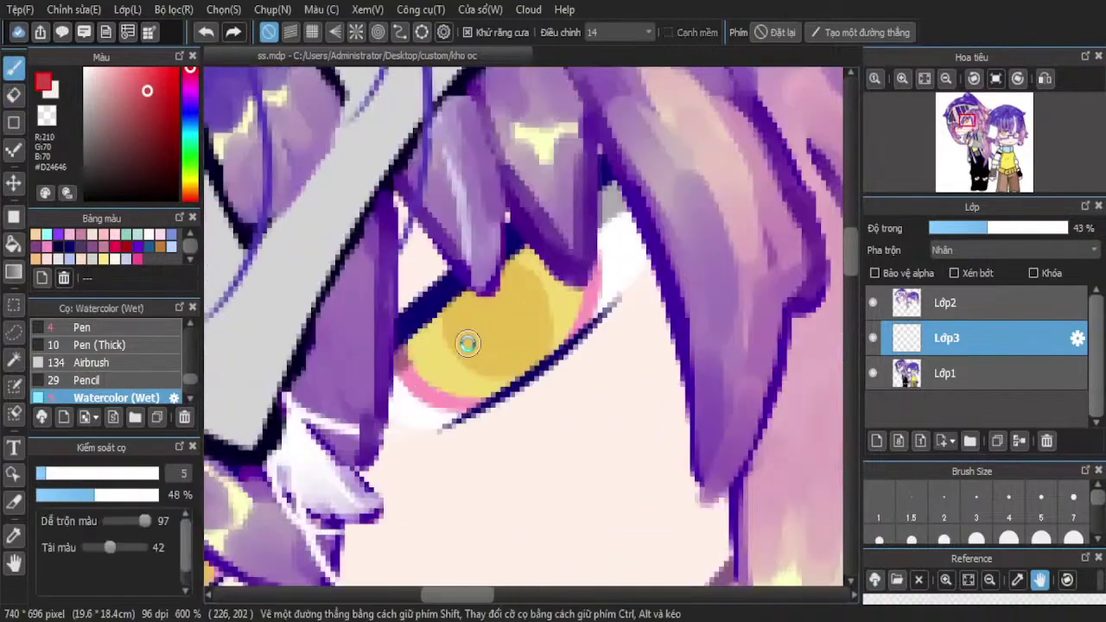
{"action": "scroll", "coordinate": [468, 344], "scroll_direction": "up", "scroll_amount": 3}
{"action": "mouse_move", "coordinate": [476, 254]}
{"action": "left_mouse_down"}
{"action": "mouse_move", "coordinate": [498, 373]}
{"action": "mouse_move", "coordinate": [540, 414]}
{"action": "mouse_move", "coordinate": [601, 423]}
{"action": "mouse_move", "coordinate": [618, 387]}
{"action": "mouse_move", "coordinate": [608, 333]}
{"action": "mouse_move", "coordinate": [540, 276]}
{"action": "mouse_move", "coordinate": [476, 255]}
{"action": "mouse_move", "coordinate": [541, 377]}
{"action": "mouse_move", "coordinate": [570, 389]}
{"action": "mouse_move", "coordinate": [474, 180]}
{"action": "mouse_move", "coordinate": [514, 198]}
{"action": "mouse_move", "coordinate": [559, 251]}
{"action": "mouse_move", "coordinate": [571, 359]}
{"action": "mouse_move", "coordinate": [535, 189]}
{"action": "mouse_move", "coordinate": [476, 141]}
{"action": "left_mouse_up"}
{"action": "scroll", "coordinate": [489, 268], "scroll_direction": "down", "scroll_amount": 6}
{"action": "scroll", "coordinate": [489, 275], "scroll_direction": "up", "scroll_amount": 6}
{"action": "scroll", "coordinate": [560, 246], "scroll_direction": "down", "scroll_amount": 6}
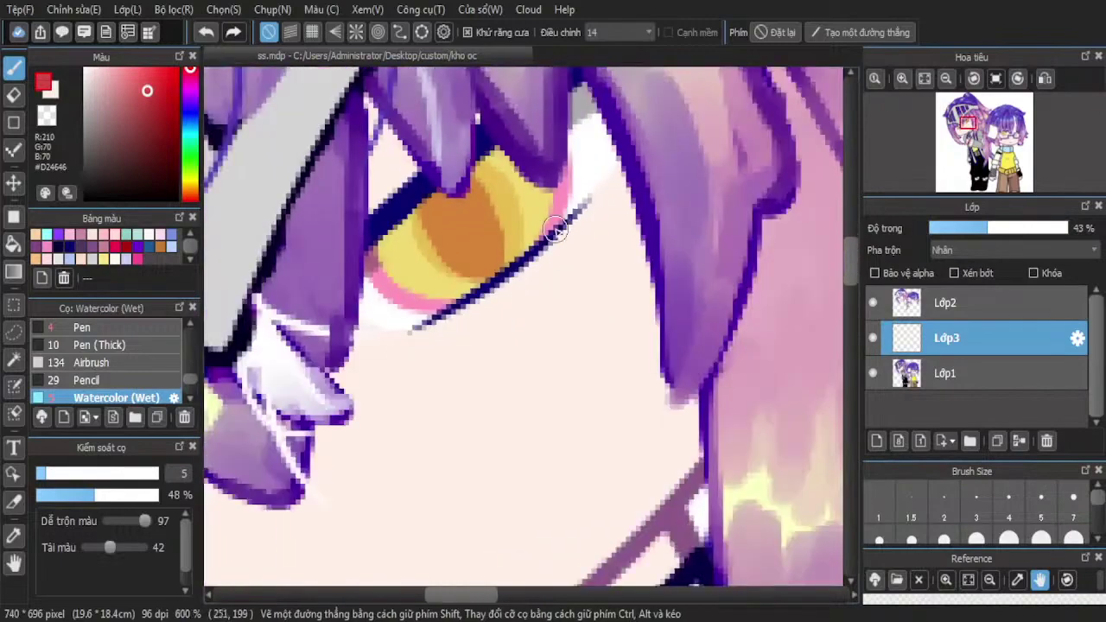
Repaint the red inner pupil in the helmeted character's smaller eye on Lớp3
{"action": "scroll", "coordinate": [528, 204], "scroll_direction": "down", "scroll_amount": 2}
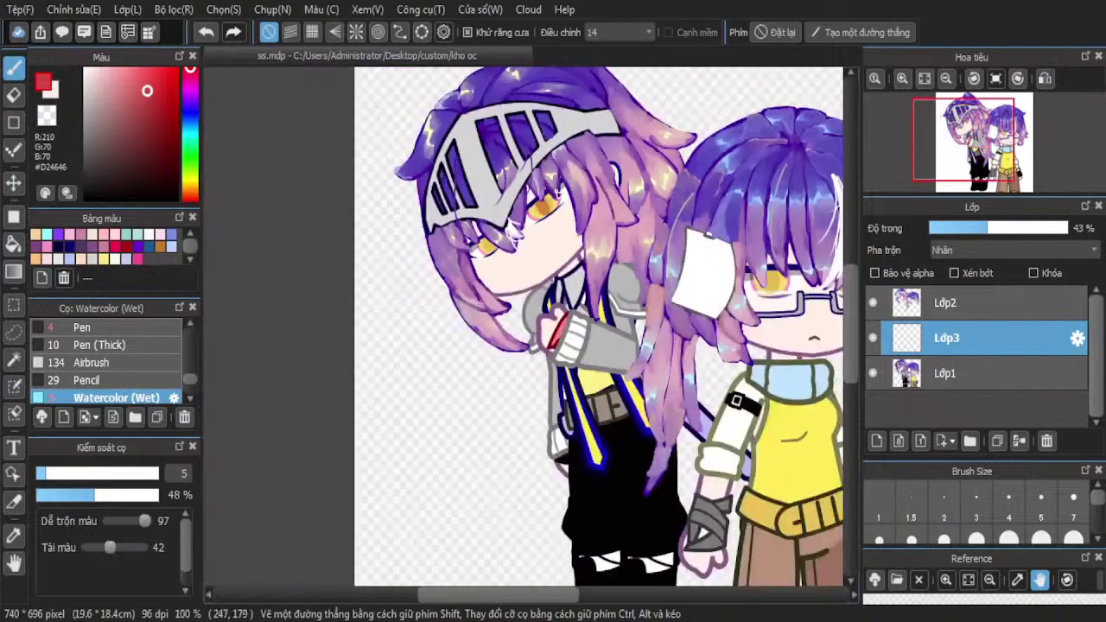
{"action": "scroll", "coordinate": [452, 271], "scroll_direction": "up", "scroll_amount": 8}
{"action": "mouse_move", "coordinate": [308, 245]}
{"action": "left_mouse_down"}
{"action": "mouse_move", "coordinate": [366, 376]}
{"action": "mouse_move", "coordinate": [415, 415]}
{"action": "mouse_move", "coordinate": [438, 392]}
{"action": "mouse_move", "coordinate": [427, 305]}
{"action": "mouse_move", "coordinate": [377, 241]}
{"action": "mouse_move", "coordinate": [361, 277]}
{"action": "mouse_move", "coordinate": [410, 378]}
{"action": "left_mouse_up"}
{"action": "scroll", "coordinate": [415, 340], "scroll_direction": "down", "scroll_amount": 6}
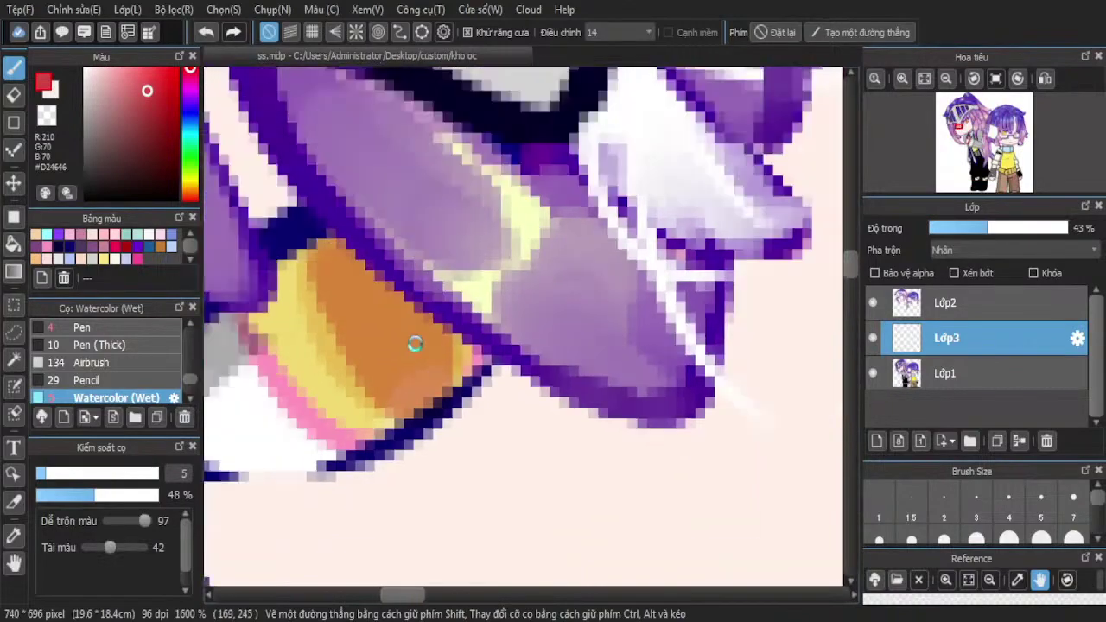
{"action": "scroll", "coordinate": [587, 249], "scroll_direction": "down", "scroll_amount": 3}
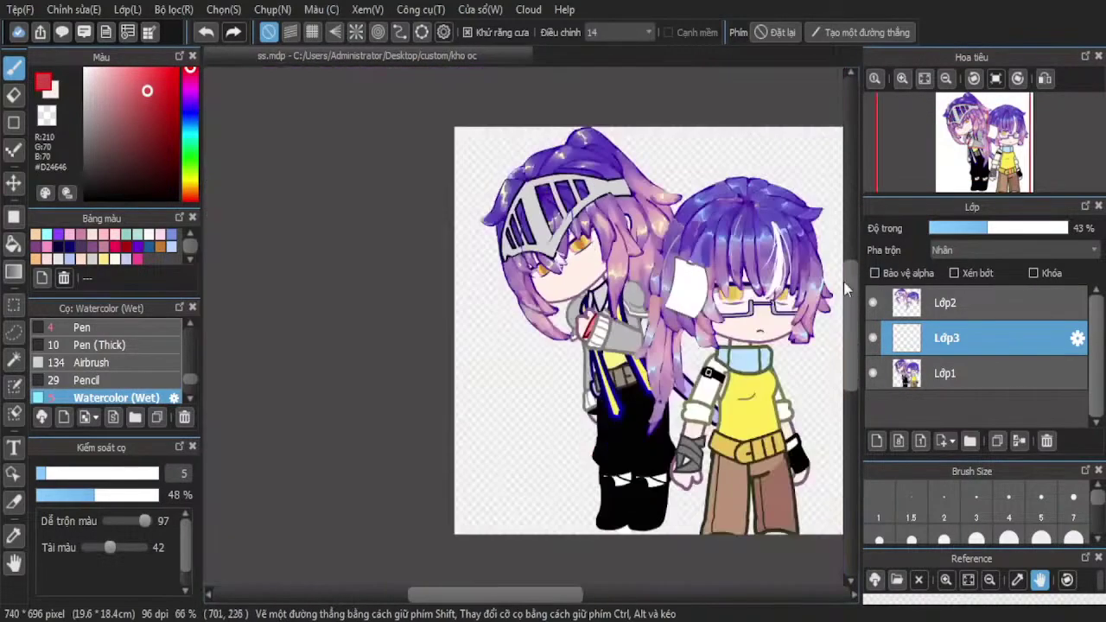
Lower Lớp3's opacity to 22% and apply a Lens Blur with radius 5.84 and brightness 2.10
{"action": "scroll", "coordinate": [758, 316], "scroll_direction": "up", "scroll_amount": 10}
{"action": "scroll", "coordinate": [679, 308], "scroll_direction": "down", "scroll_amount": 5}
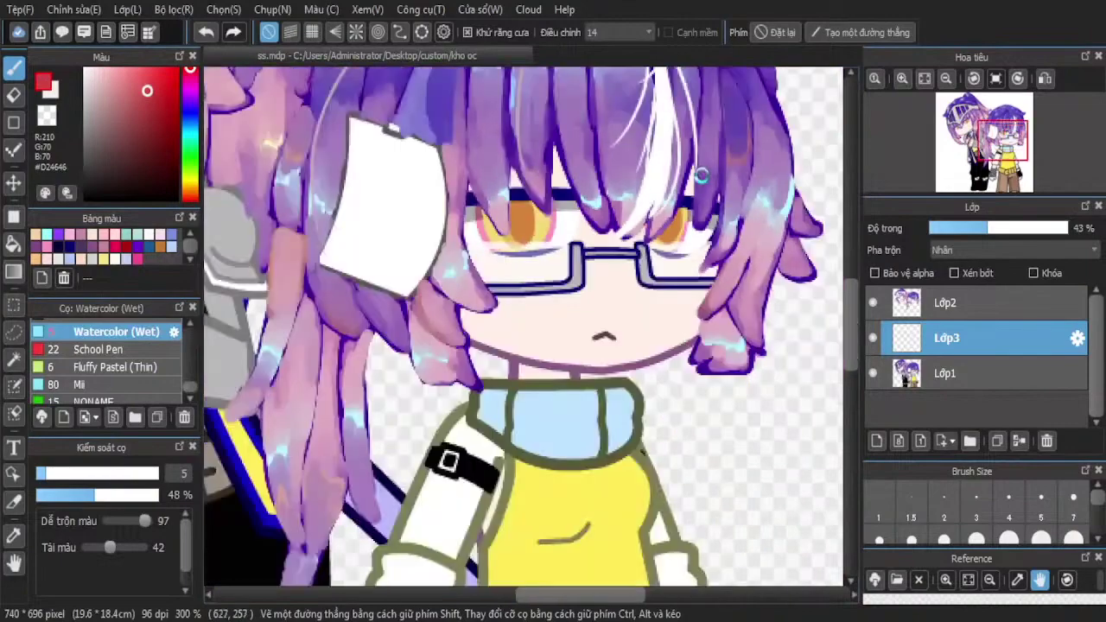
{"action": "scroll", "coordinate": [702, 176], "scroll_direction": "down", "scroll_amount": 2}
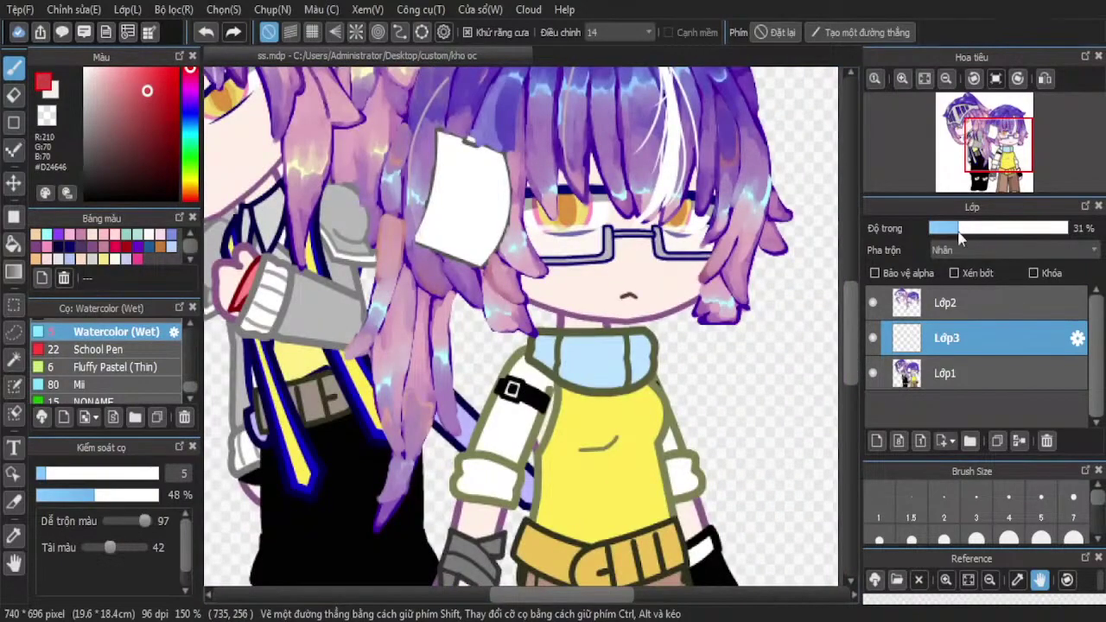
{"action": "left_click", "coordinate": [175, 9]}
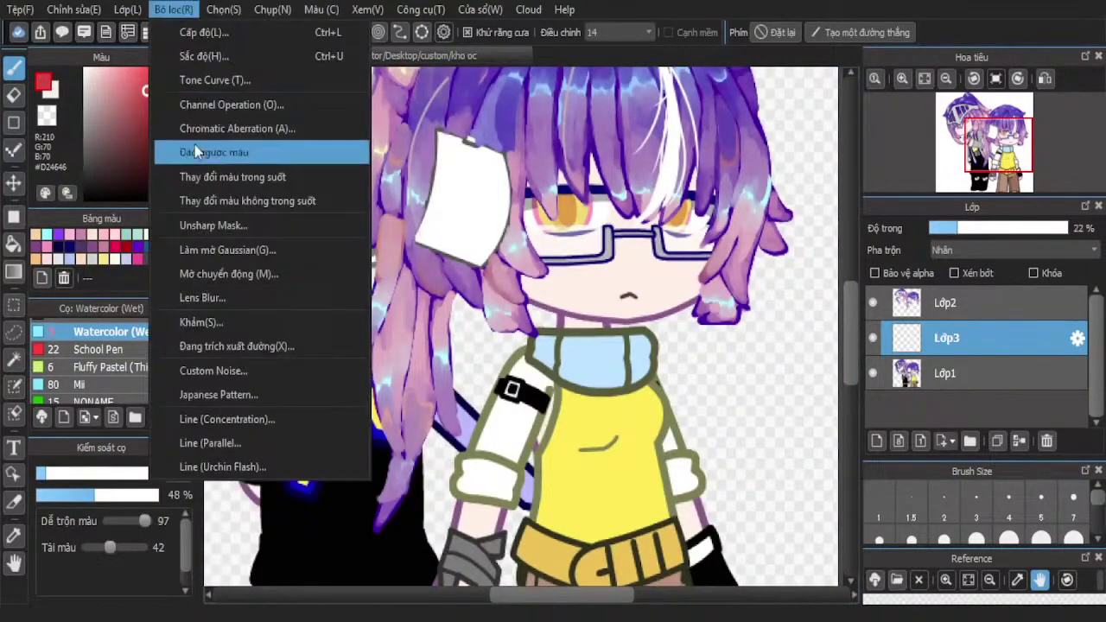
{"action": "left_click", "coordinate": [241, 298]}
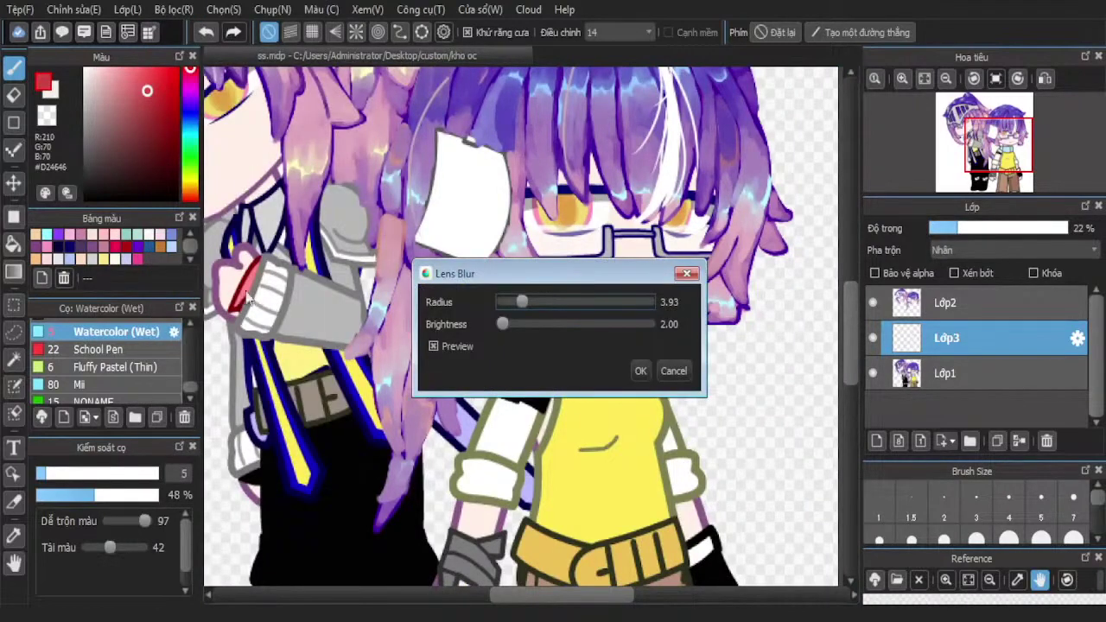
{"action": "left_click_drag", "start_coordinate": [510, 327], "coordinate": [516, 326]}
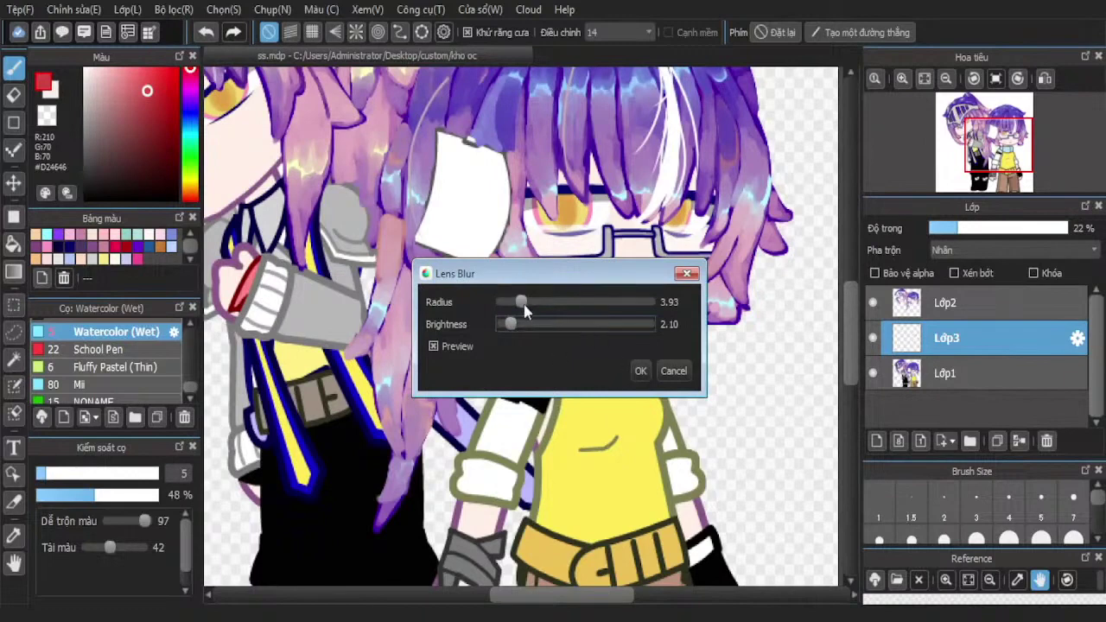
{"action": "left_click_drag", "start_coordinate": [525, 311], "coordinate": [536, 315]}
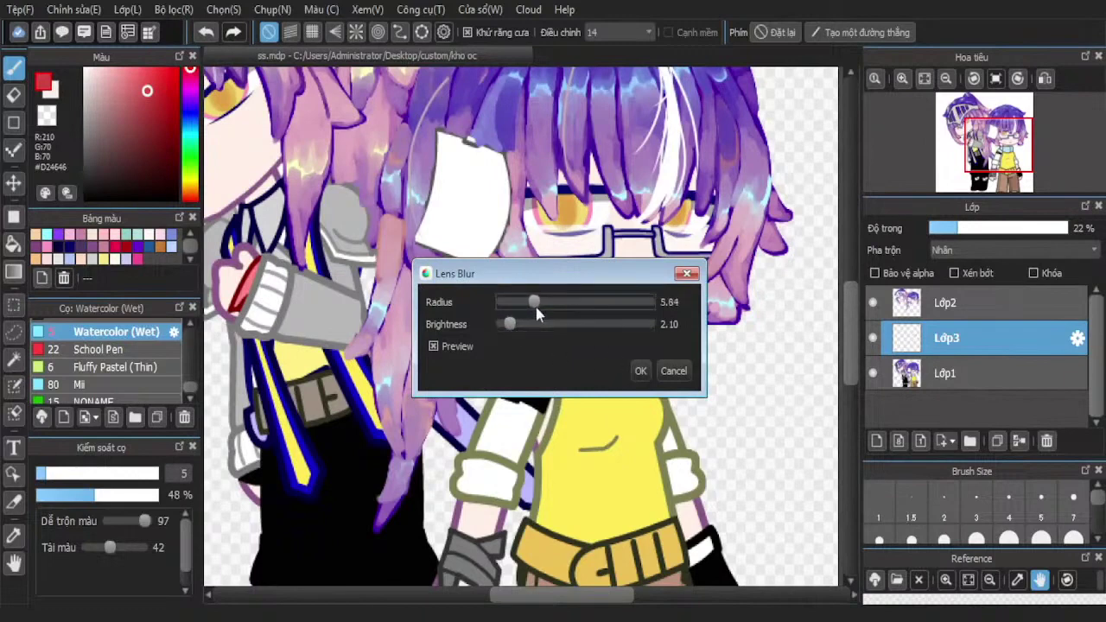
{"action": "left_click", "coordinate": [641, 371]}
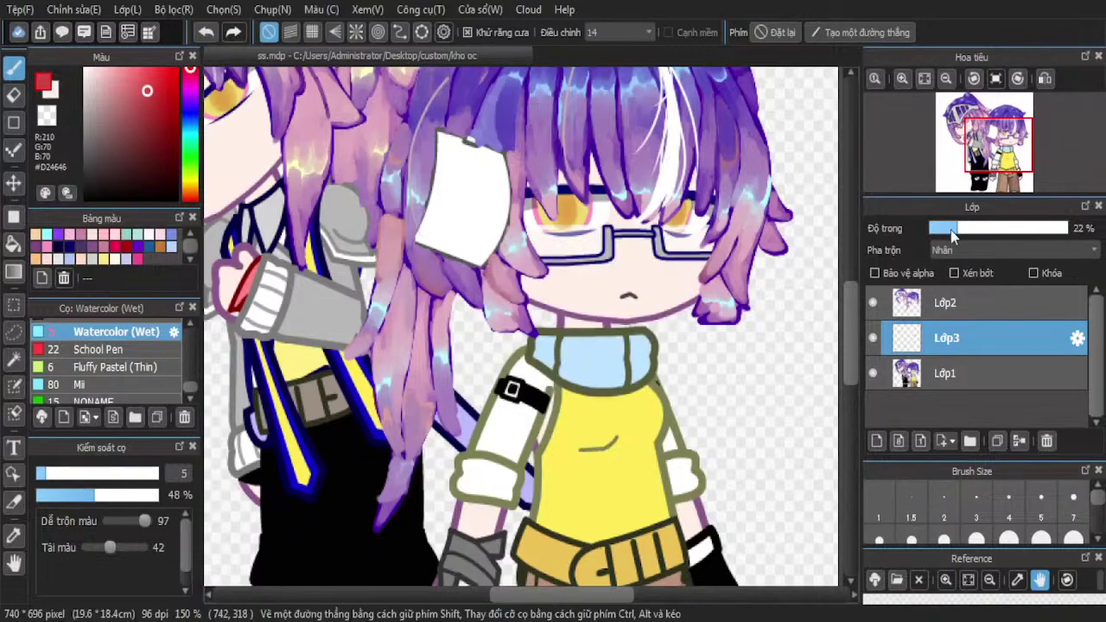
Lower Lớp3's opacity to 16% and merge it down into Lớp1
{"action": "scroll", "coordinate": [754, 240], "scroll_direction": "down", "scroll_amount": 1}
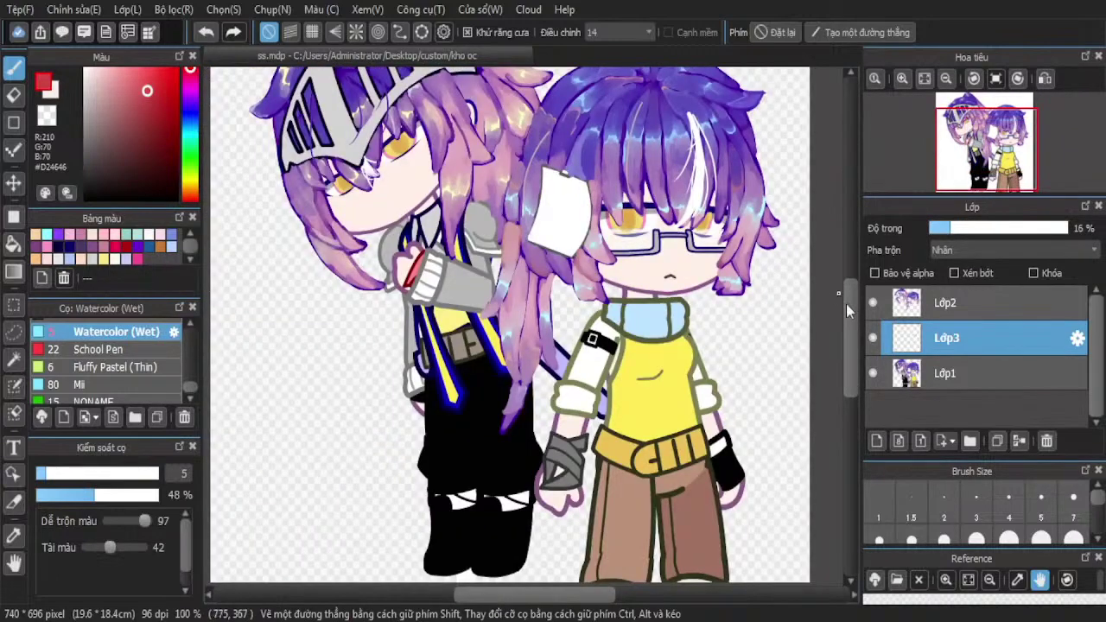
{"action": "left_click", "coordinate": [1020, 440]}
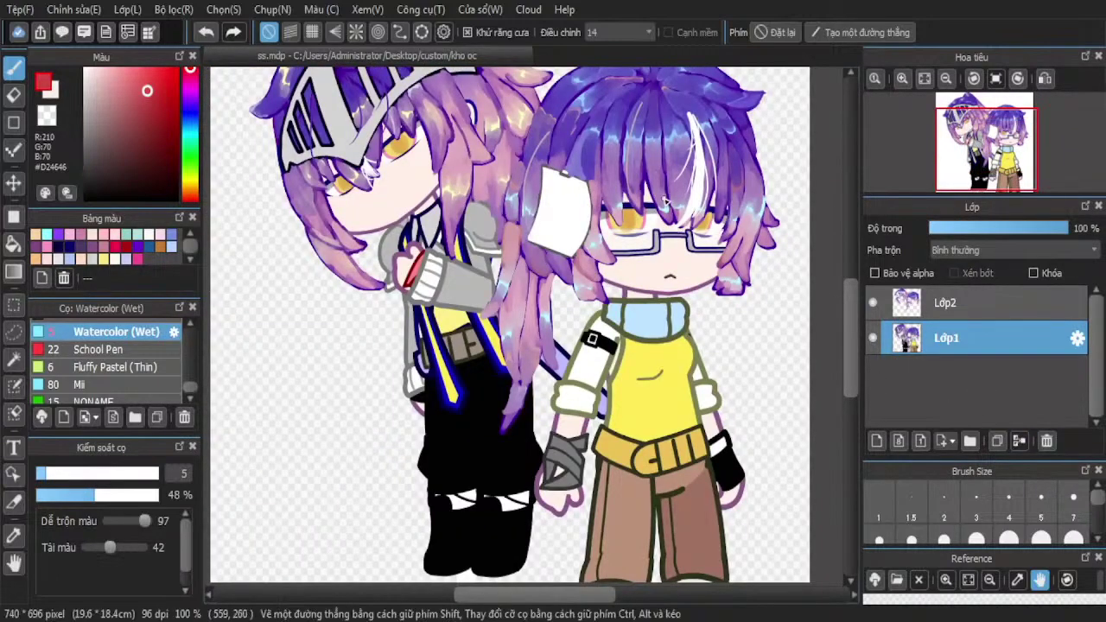
Add a layer above Lớp1 and paint light pink patches with a size 4 brush on both sides of the glasses character's larger iris
{"action": "scroll", "coordinate": [663, 177], "scroll_direction": "down", "scroll_amount": 1}
{"action": "scroll", "coordinate": [666, 186], "scroll_direction": "up", "scroll_amount": 8}
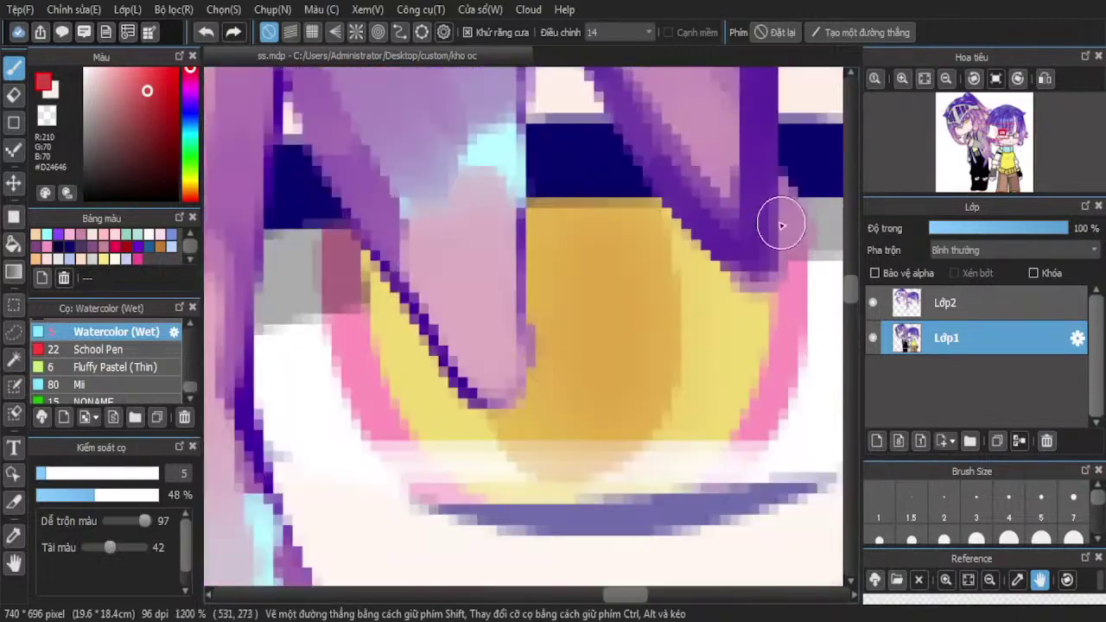
{"action": "scroll", "coordinate": [741, 314], "scroll_direction": "up", "scroll_amount": 1}
{"action": "left_click_drag", "start_coordinate": [112, 32], "coordinate": [110, 35]}
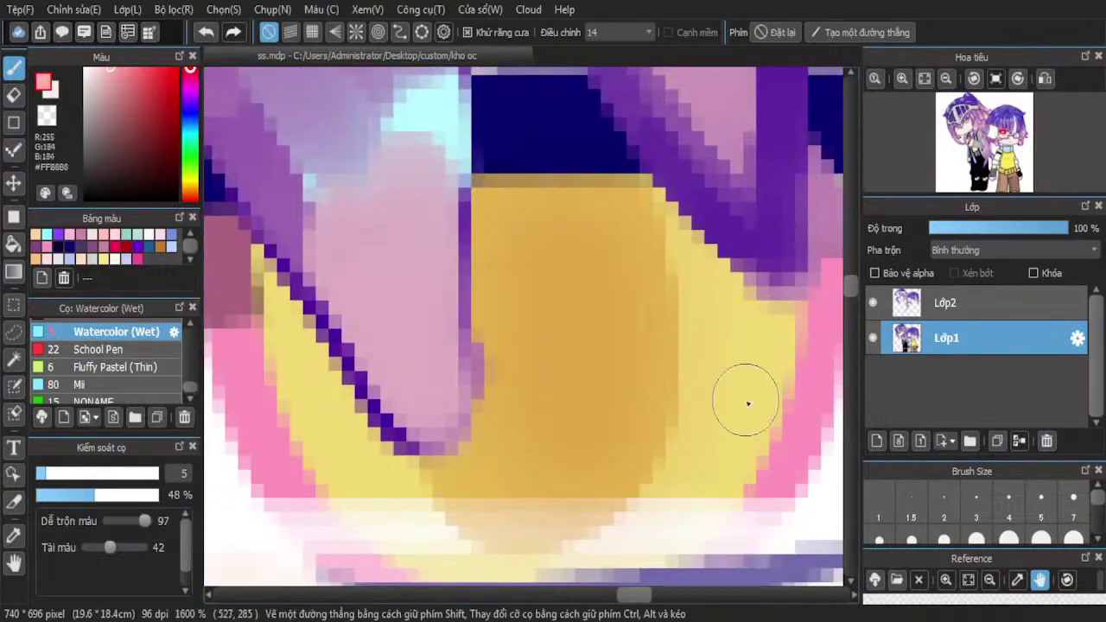
{"action": "left_click", "coordinate": [1020, 512]}
{"action": "left_click", "coordinate": [876, 441]}
{"action": "mouse_move", "coordinate": [718, 285]}
{"action": "left_mouse_down"}
{"action": "mouse_move", "coordinate": [730, 424]}
{"action": "mouse_move", "coordinate": [714, 294]}
{"action": "left_mouse_up"}
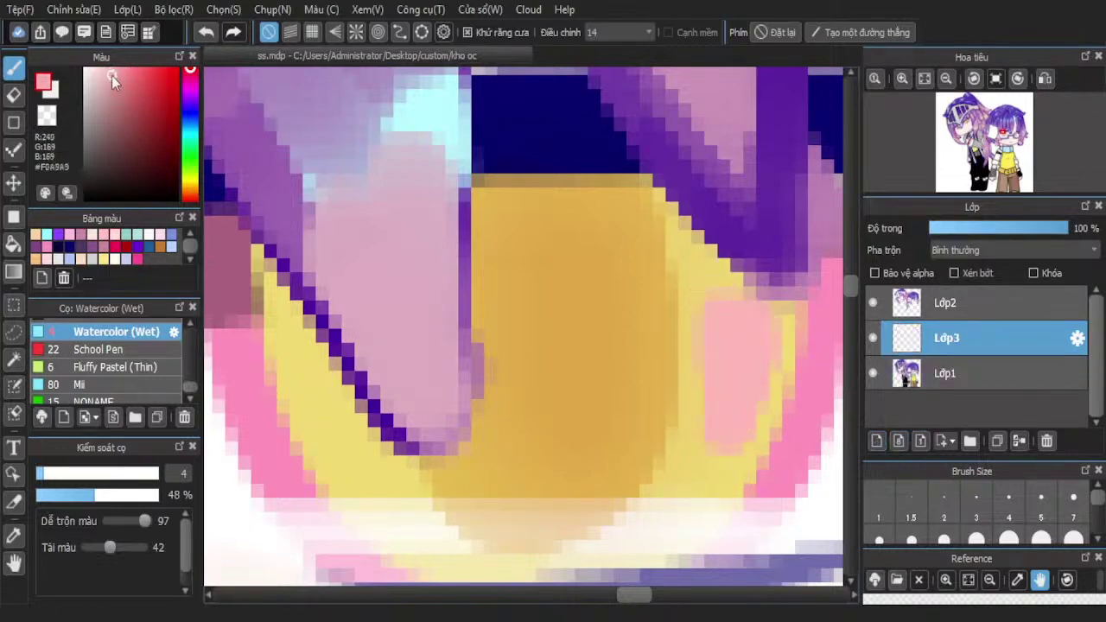
{"action": "left_click_drag", "start_coordinate": [331, 432], "coordinate": [369, 484]}
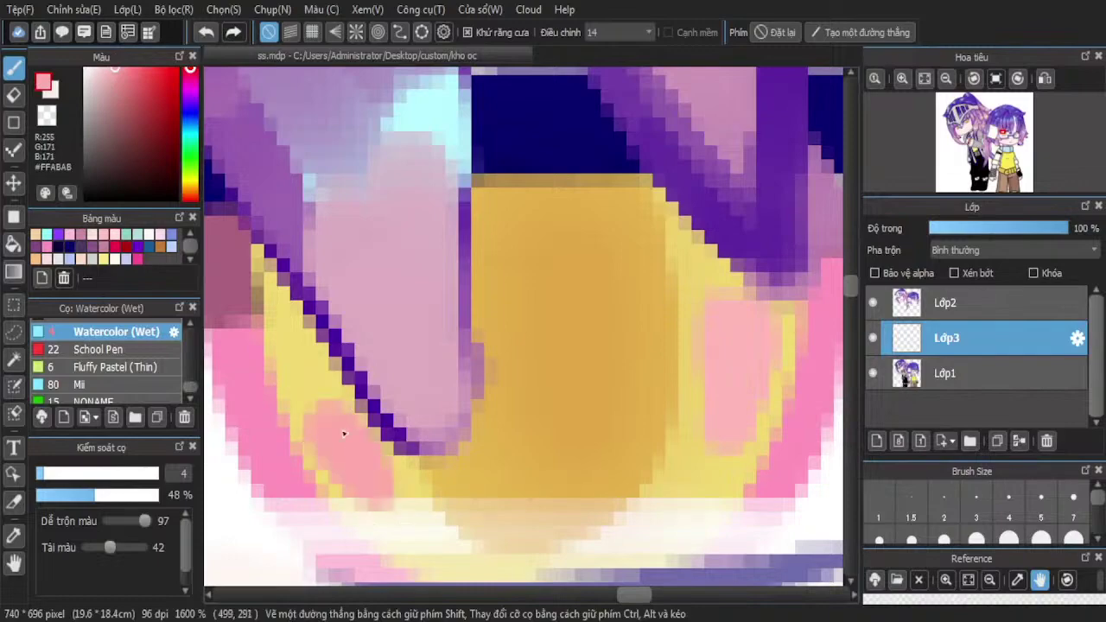
Paint a light pink #FFABAB patch in the iris of the glasses character's smaller eye
{"action": "scroll", "coordinate": [347, 282], "scroll_direction": "down", "scroll_amount": 6}
{"action": "scroll", "coordinate": [632, 311], "scroll_direction": "up", "scroll_amount": 3}
{"action": "scroll", "coordinate": [478, 302], "scroll_direction": "up", "scroll_amount": 3}
{"action": "mouse_move", "coordinate": [585, 157]}
{"action": "left_mouse_down"}
{"action": "mouse_move", "coordinate": [572, 260]}
{"action": "mouse_move", "coordinate": [565, 189]}
{"action": "left_mouse_up"}
{"action": "scroll", "coordinate": [544, 278], "scroll_direction": "down", "scroll_amount": 6}
{"action": "scroll", "coordinate": [685, 312], "scroll_direction": "down", "scroll_amount": 3}
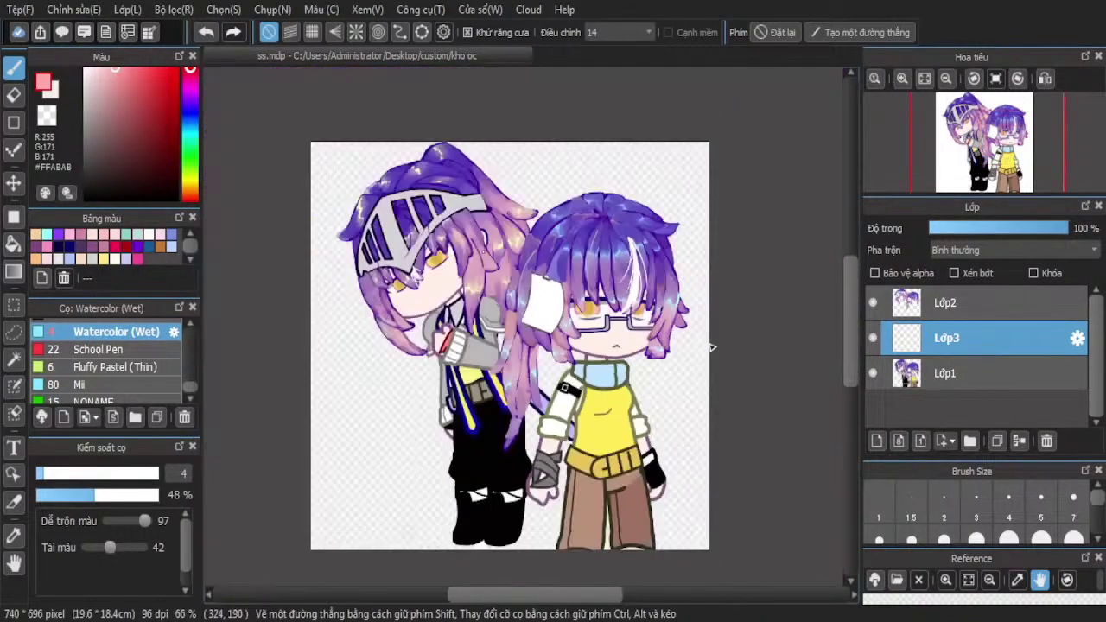
Paint light pink #FFABAB patches around the pupil in the helmeted character's larger eye and along the lower iris of the smaller eye
{"action": "scroll", "coordinate": [484, 260], "scroll_direction": "up", "scroll_amount": 6}
{"action": "scroll", "coordinate": [493, 273], "scroll_direction": "up", "scroll_amount": 3}
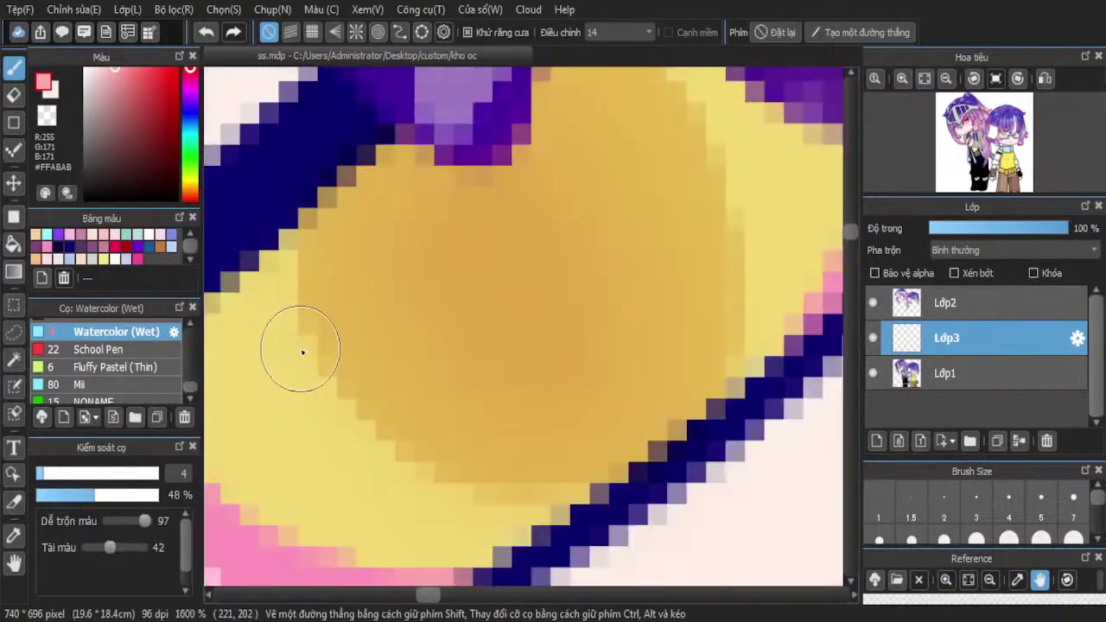
{"action": "mouse_move", "coordinate": [375, 493]}
{"action": "left_mouse_down"}
{"action": "mouse_move", "coordinate": [469, 504]}
{"action": "mouse_move", "coordinate": [370, 504]}
{"action": "mouse_move", "coordinate": [349, 469]}
{"action": "mouse_move", "coordinate": [371, 489]}
{"action": "mouse_move", "coordinate": [328, 482]}
{"action": "left_mouse_up"}
{"action": "scroll", "coordinate": [329, 481], "scroll_direction": "down", "scroll_amount": 3}
{"action": "left_click_drag", "start_coordinate": [484, 377], "coordinate": [488, 378]}
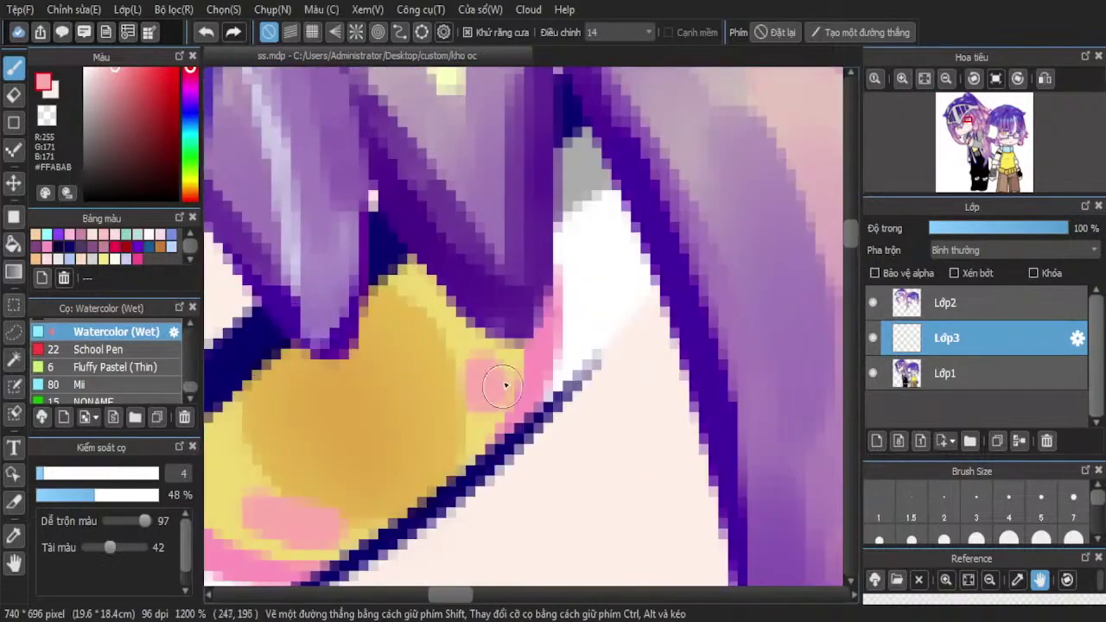
{"action": "scroll", "coordinate": [604, 365], "scroll_direction": "down", "scroll_amount": 3}
{"action": "scroll", "coordinate": [267, 524], "scroll_direction": "up", "scroll_amount": 3}
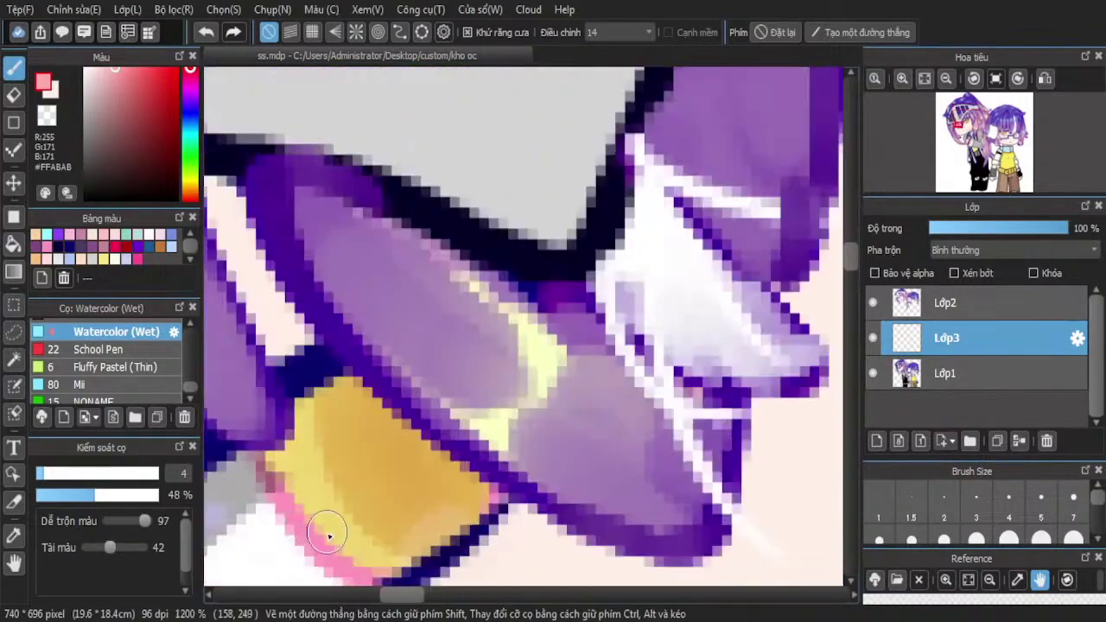
Sample the iris yellow #EED56F and brush it over the pink patch and outer iris of the helmeted character's smaller eye
{"action": "left_click", "coordinate": [14, 535]}
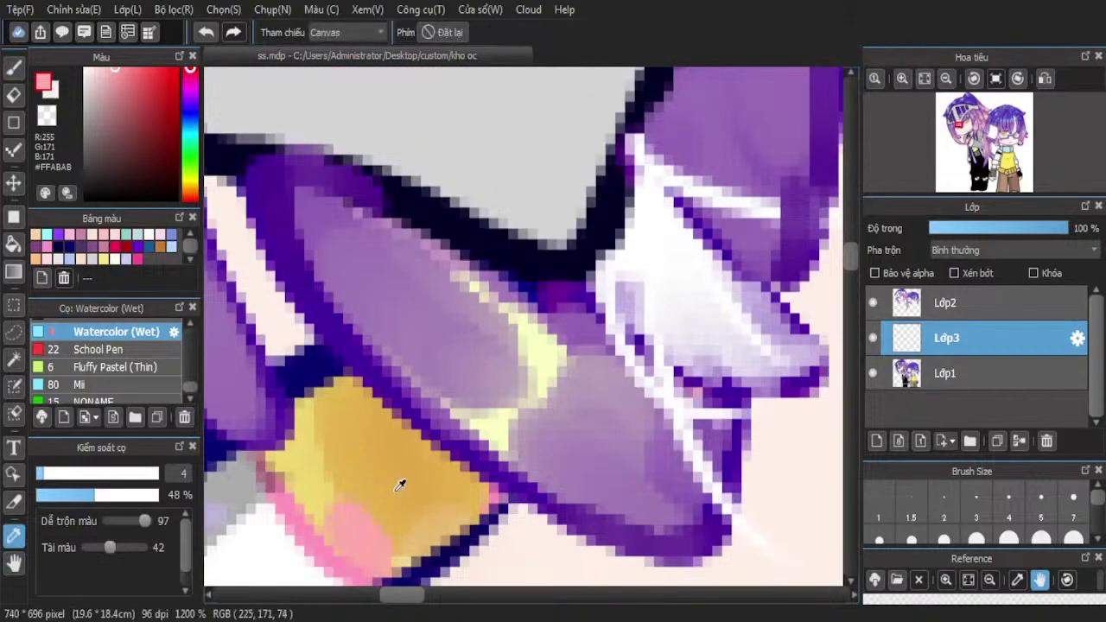
{"action": "scroll", "coordinate": [400, 481], "scroll_direction": "up", "scroll_amount": 2}
{"action": "left_click", "coordinate": [311, 447]}
{"action": "left_click", "coordinate": [14, 67]}
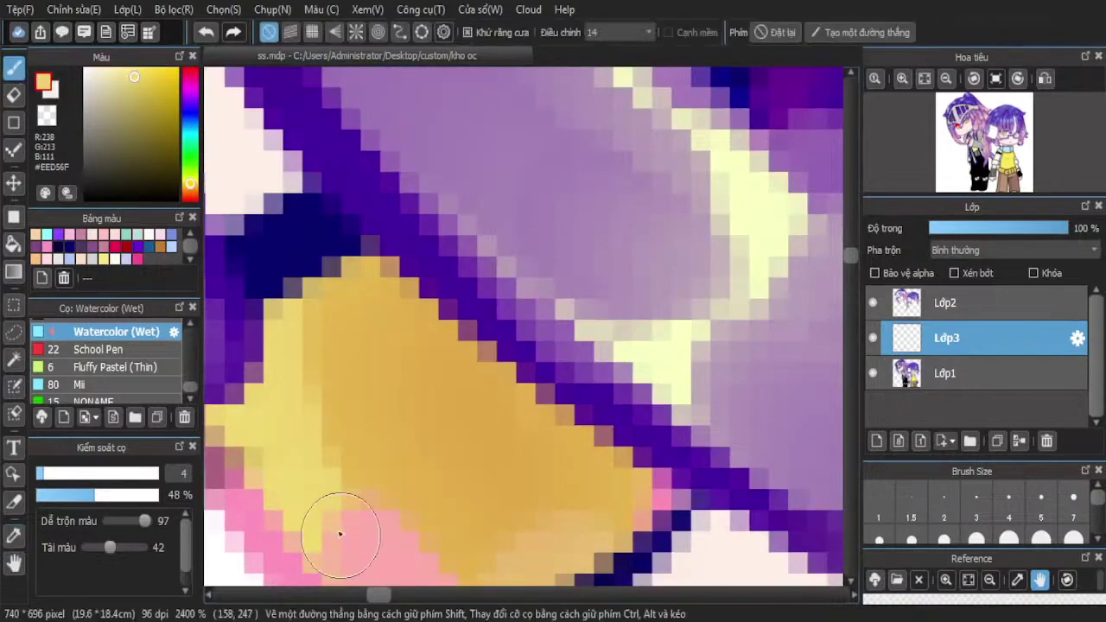
{"action": "scroll", "coordinate": [372, 519], "scroll_direction": "down", "scroll_amount": 2}
{"action": "scroll", "coordinate": [360, 427], "scroll_direction": "down", "scroll_amount": 1}
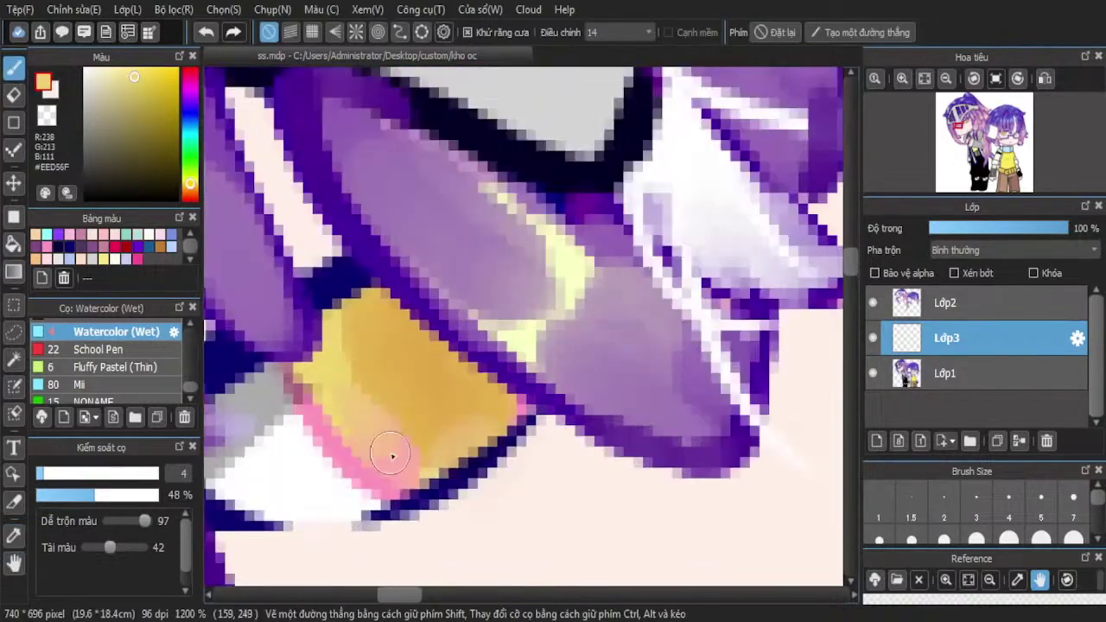
{"action": "mouse_move", "coordinate": [391, 456]}
{"action": "left_mouse_down"}
{"action": "mouse_move", "coordinate": [434, 471]}
{"action": "mouse_move", "coordinate": [366, 462]}
{"action": "mouse_move", "coordinate": [340, 381]}
{"action": "mouse_move", "coordinate": [333, 420]}
{"action": "mouse_move", "coordinate": [335, 377]}
{"action": "left_mouse_up"}
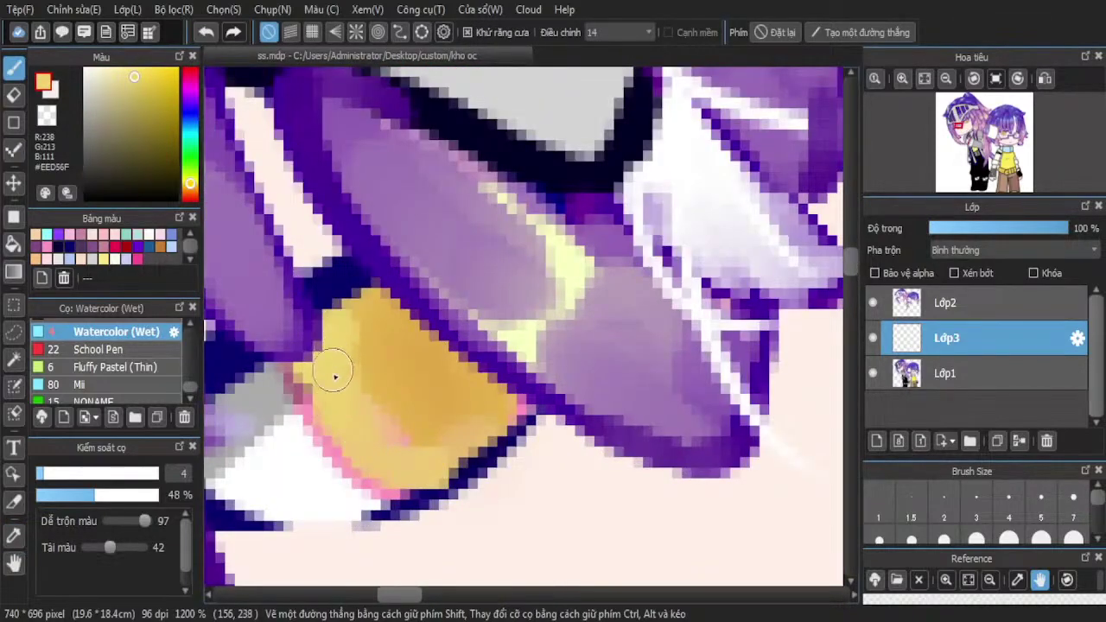
Glaze yellow #EED56F over both pink patches around the pupil in the helmeted character's larger eye
{"action": "scroll", "coordinate": [361, 426], "scroll_direction": "down", "scroll_amount": 3}
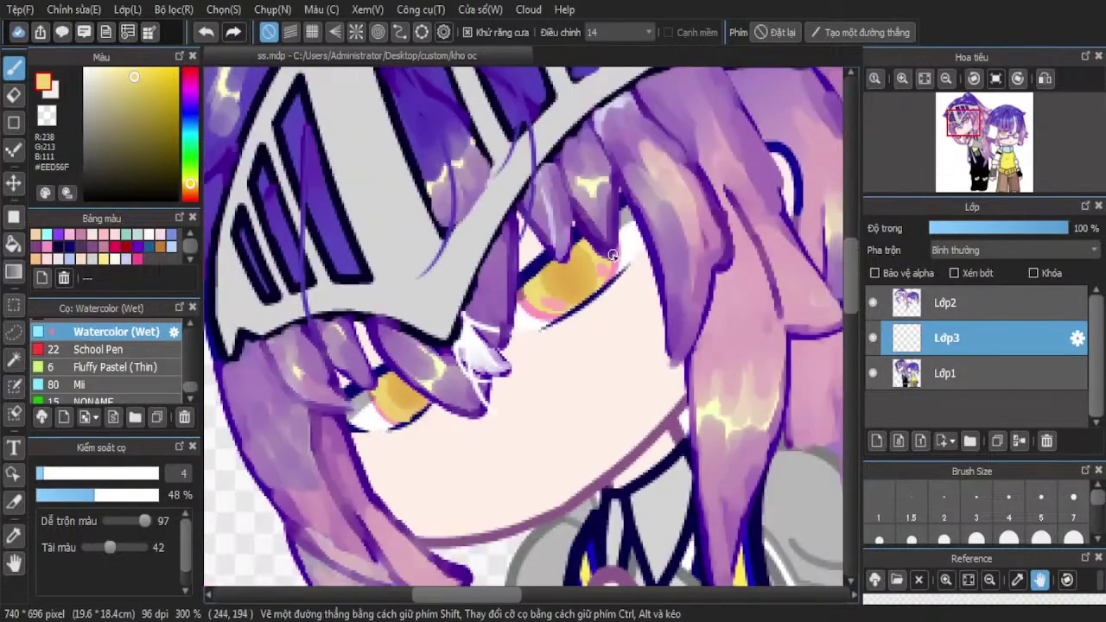
{"action": "scroll", "coordinate": [596, 263], "scroll_direction": "up", "scroll_amount": 3}
{"action": "left_click_drag", "start_coordinate": [657, 258], "coordinate": [640, 194]}
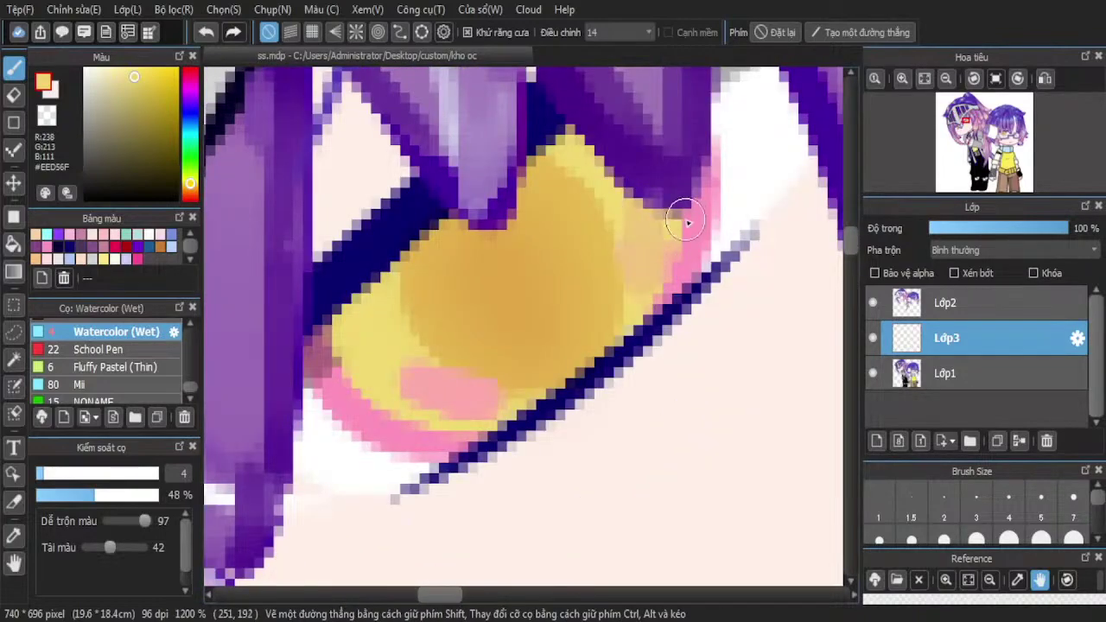
{"action": "mouse_move", "coordinate": [688, 223]}
{"action": "left_mouse_down"}
{"action": "mouse_move", "coordinate": [649, 315]}
{"action": "mouse_move", "coordinate": [634, 310]}
{"action": "mouse_move", "coordinate": [618, 226]}
{"action": "left_mouse_up"}
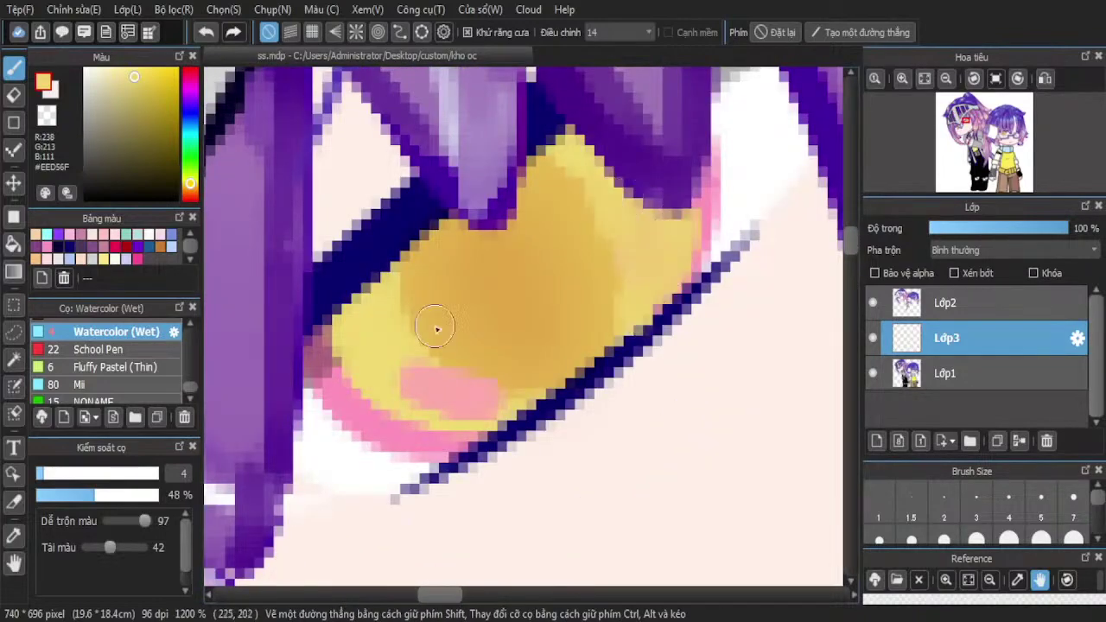
{"action": "left_click_drag", "start_coordinate": [417, 382], "coordinate": [446, 419]}
{"action": "mouse_move", "coordinate": [538, 425]}
{"action": "left_mouse_down"}
{"action": "mouse_move", "coordinate": [385, 390]}
{"action": "mouse_move", "coordinate": [391, 352]}
{"action": "mouse_move", "coordinate": [460, 409]}
{"action": "mouse_move", "coordinate": [445, 388]}
{"action": "mouse_move", "coordinate": [528, 402]}
{"action": "mouse_move", "coordinate": [463, 408]}
{"action": "mouse_move", "coordinate": [376, 350]}
{"action": "left_mouse_up"}
{"action": "scroll", "coordinate": [447, 333], "scroll_direction": "down", "scroll_amount": 6}
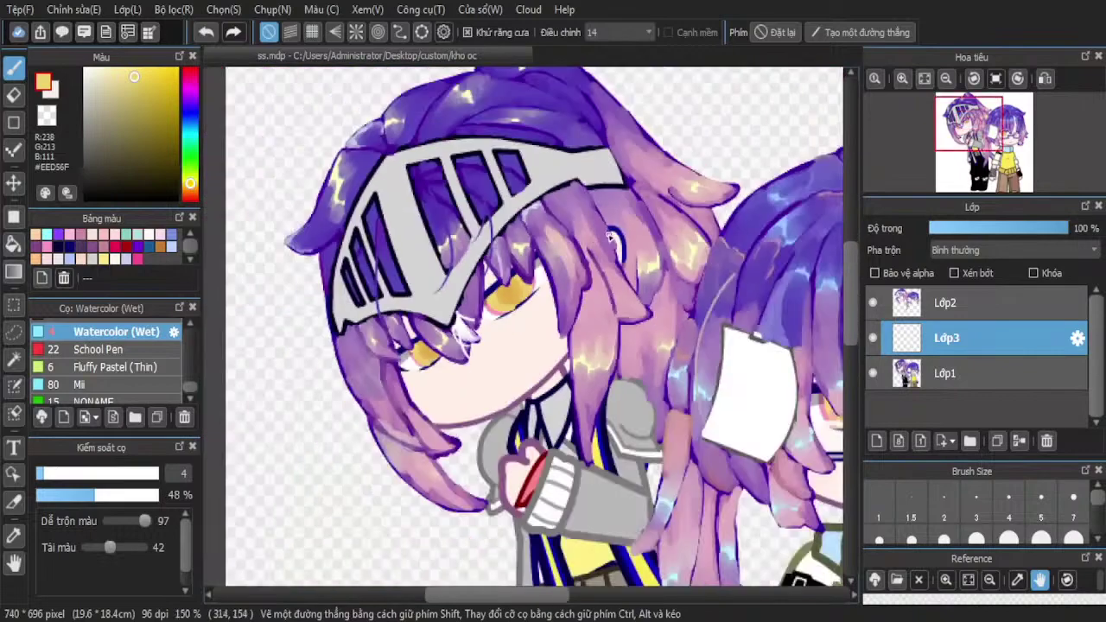
Glaze yellow #EED56F over the pink patches on both sides of the glasses character's larger iris
{"action": "scroll", "coordinate": [695, 367], "scroll_direction": "up", "scroll_amount": 3}
{"action": "scroll", "coordinate": [691, 385], "scroll_direction": "up", "scroll_amount": 3}
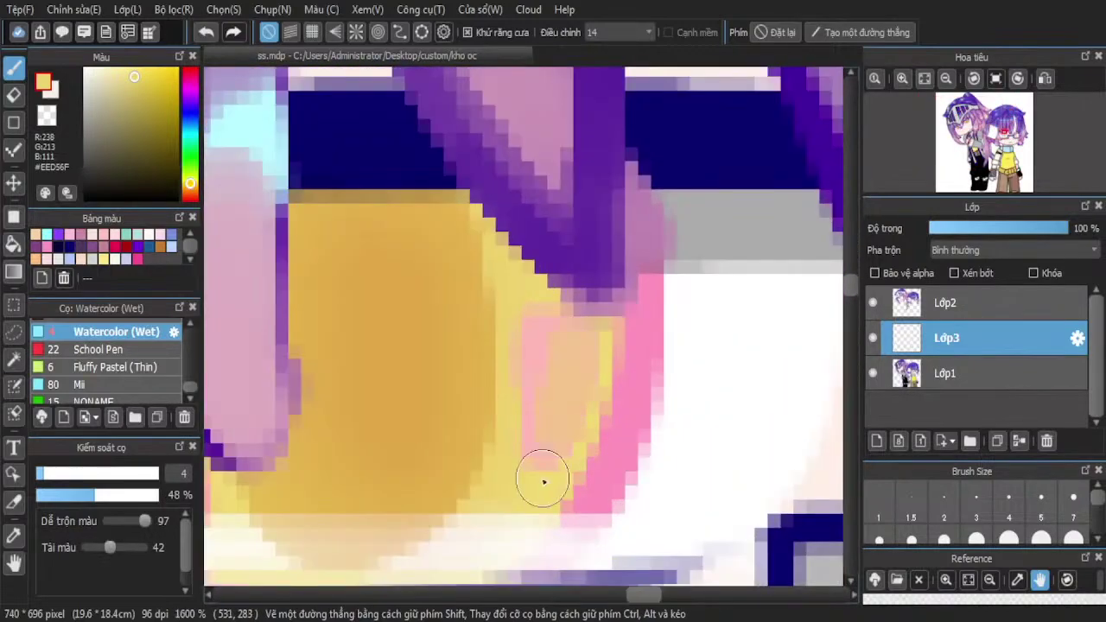
{"action": "scroll", "coordinate": [566, 380], "scroll_direction": "down", "scroll_amount": 4}
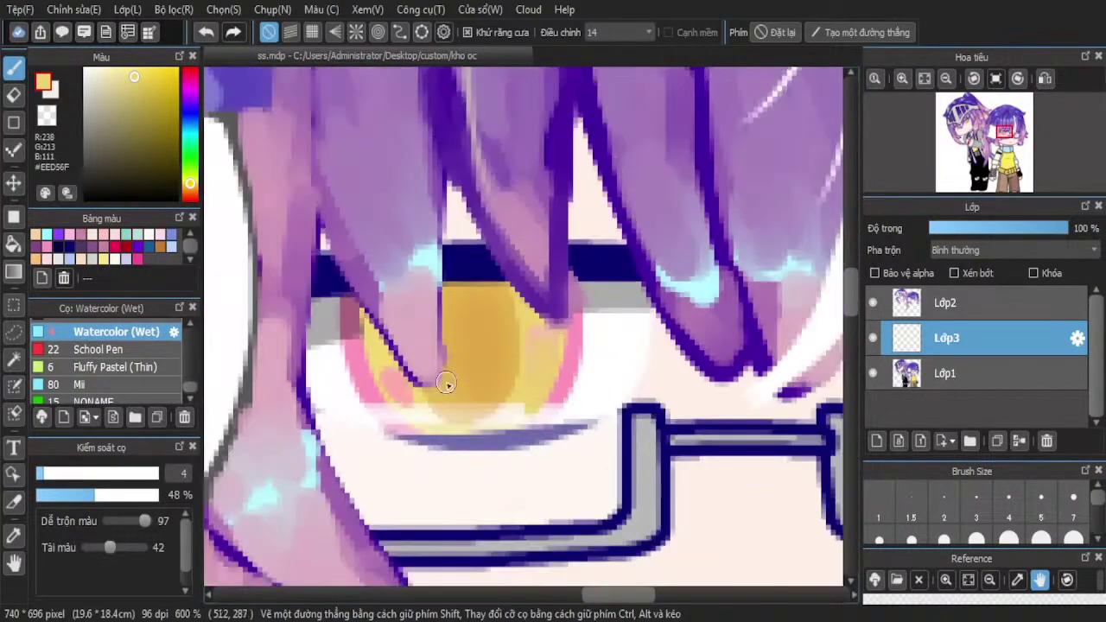
{"action": "scroll", "coordinate": [372, 307], "scroll_direction": "up", "scroll_amount": 2}
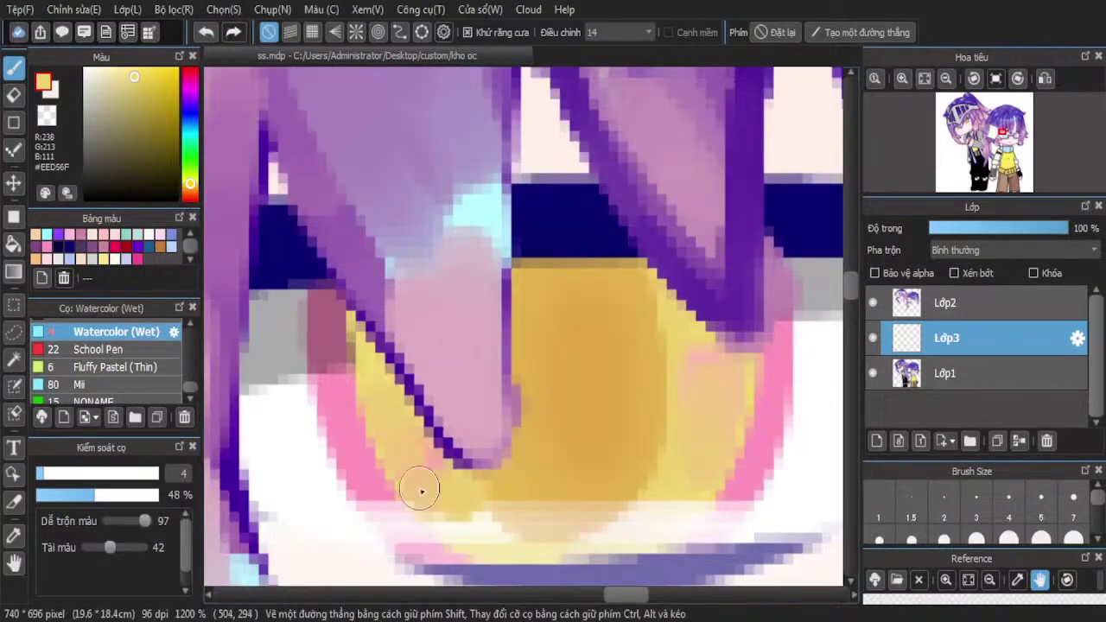
{"action": "scroll", "coordinate": [341, 330], "scroll_direction": "down", "scroll_amount": 5}
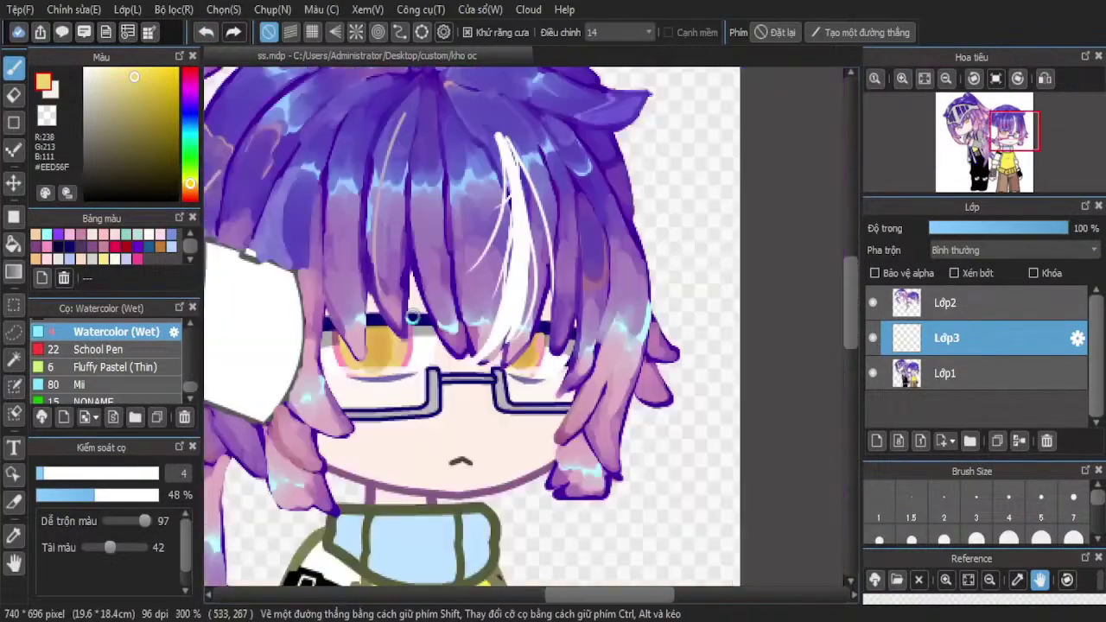
Brush yellow #EED56F over the pink patch in the glasses character's smaller eye
{"action": "scroll", "coordinate": [510, 346], "scroll_direction": "up", "scroll_amount": 5}
{"action": "left_click_drag", "start_coordinate": [611, 267], "coordinate": [612, 370]}
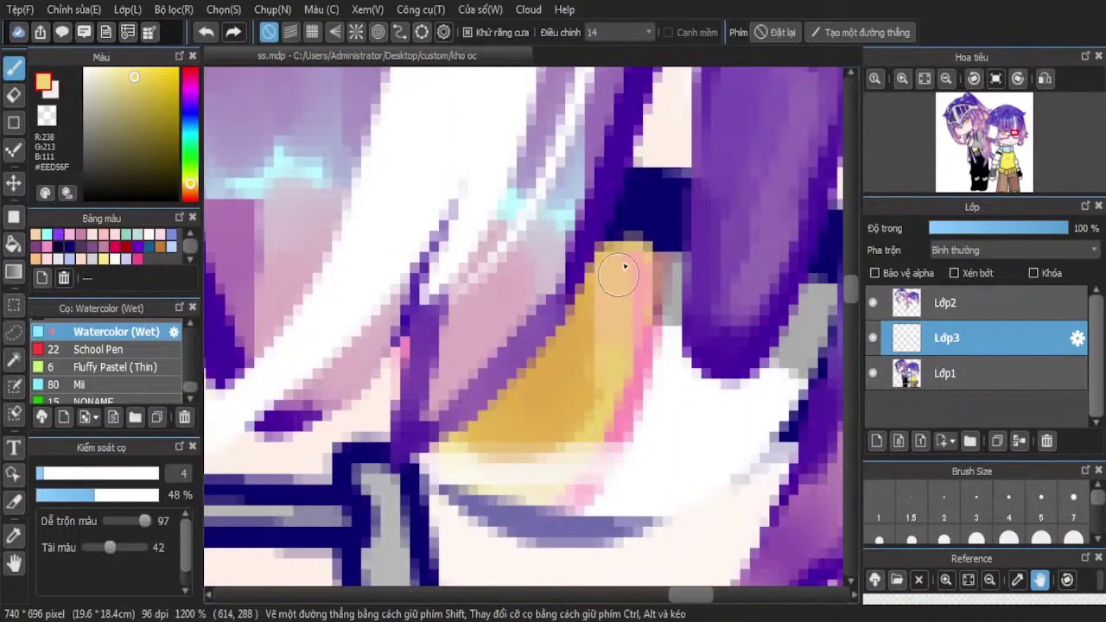
{"action": "scroll", "coordinate": [569, 406], "scroll_direction": "down", "scroll_amount": 6}
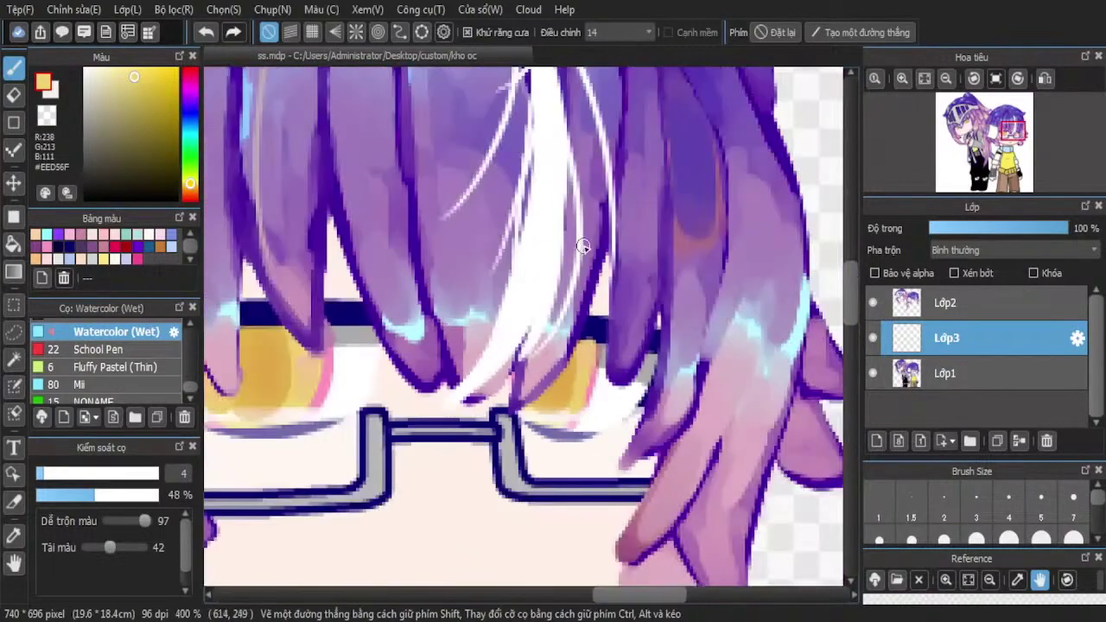
{"action": "scroll", "coordinate": [585, 235], "scroll_direction": "down", "scroll_amount": 2}
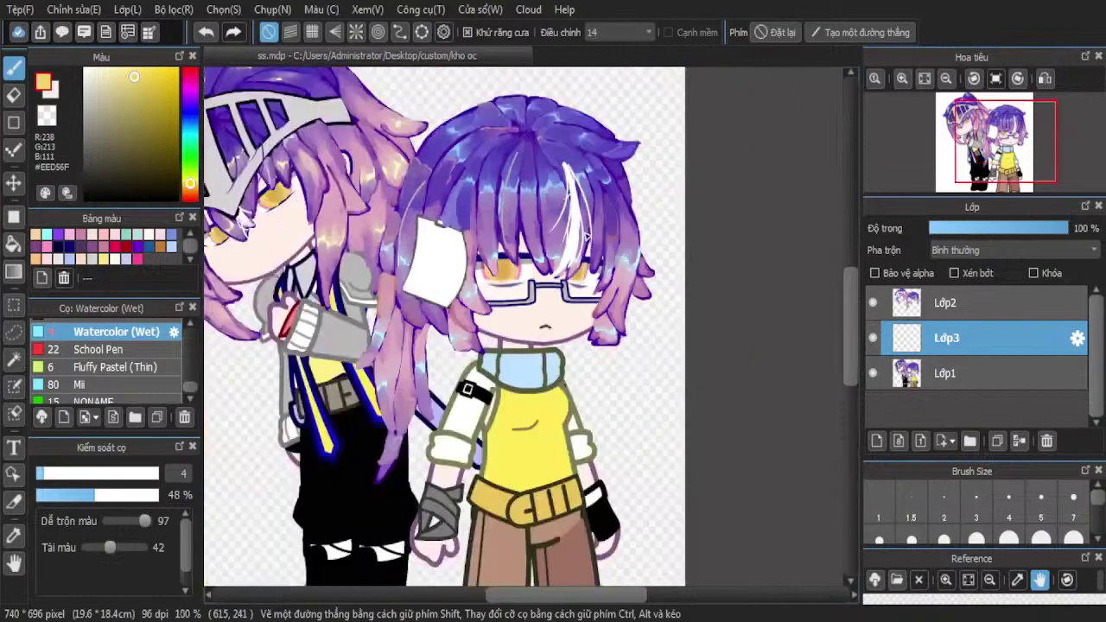
Merge the eye-painting layer down into Lớp1 and sample navy #070069 from the glasses character's upper eyelid line
{"action": "left_click", "coordinate": [1020, 442]}
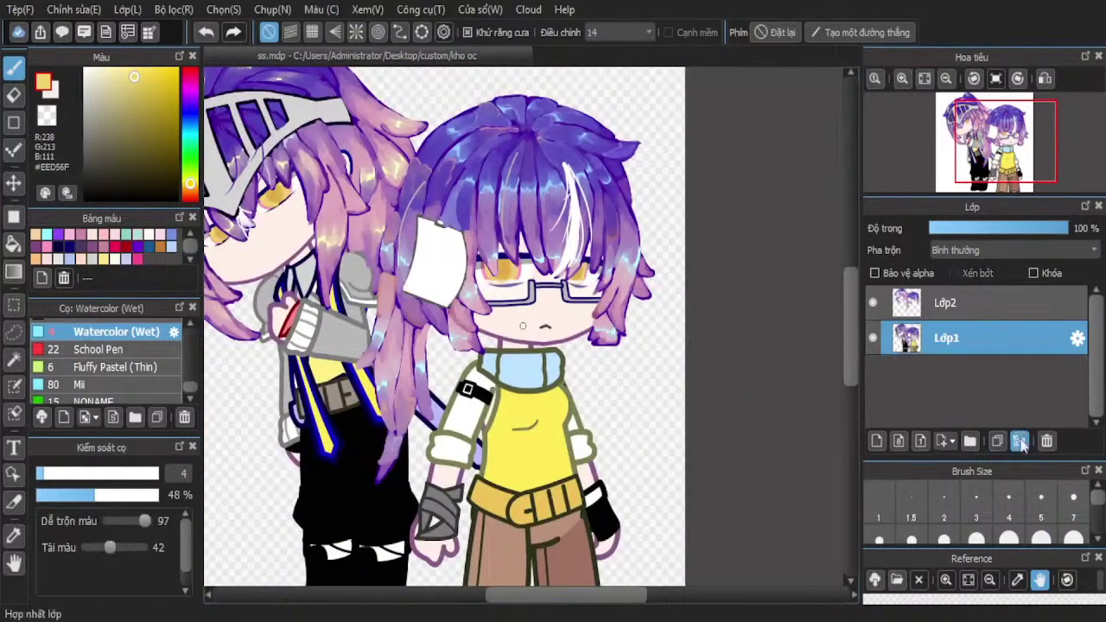
{"action": "left_click", "coordinate": [877, 442]}
{"action": "scroll", "coordinate": [487, 284], "scroll_direction": "up", "scroll_amount": 6}
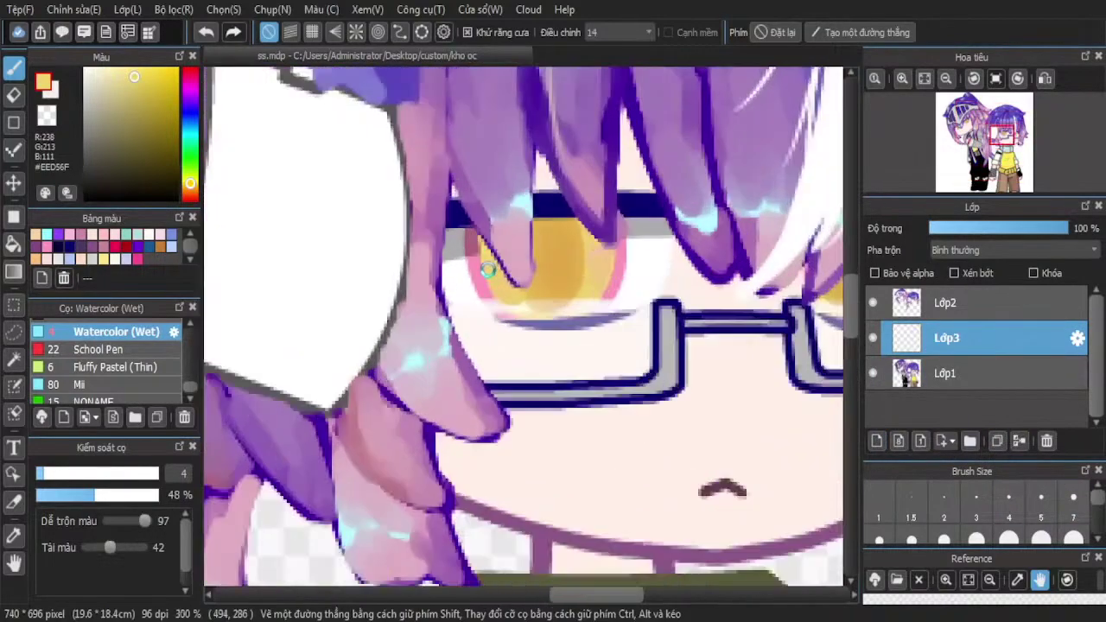
{"action": "left_click", "coordinate": [14, 535]}
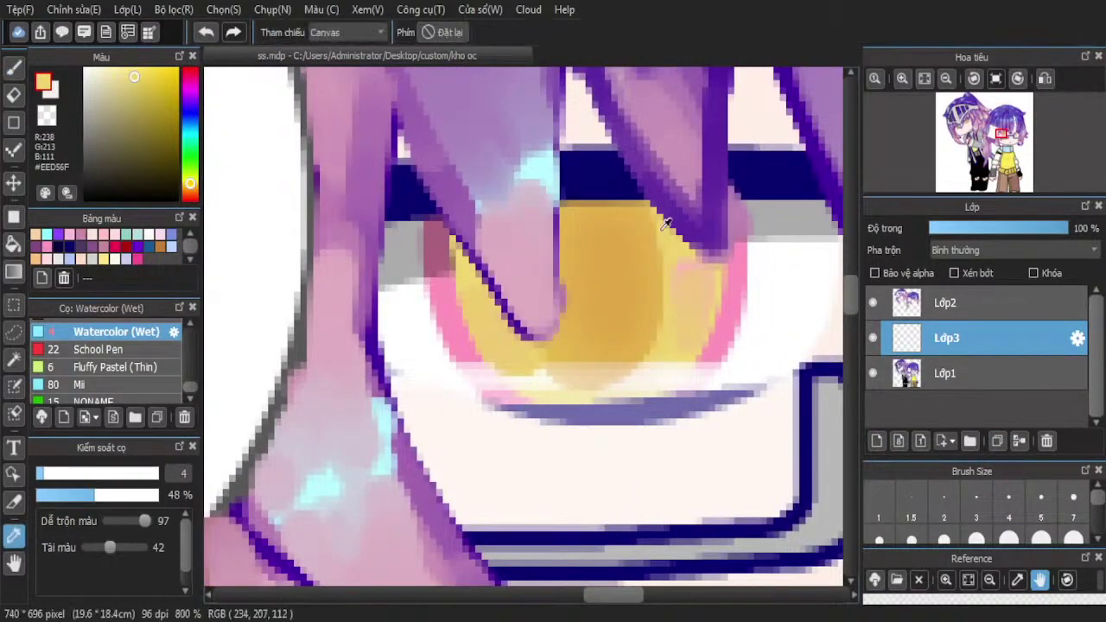
{"action": "scroll", "coordinate": [562, 140], "scroll_direction": "up", "scroll_amount": 4}
{"action": "left_click", "coordinate": [563, 140]}
{"action": "left_click", "coordinate": [14, 66]}
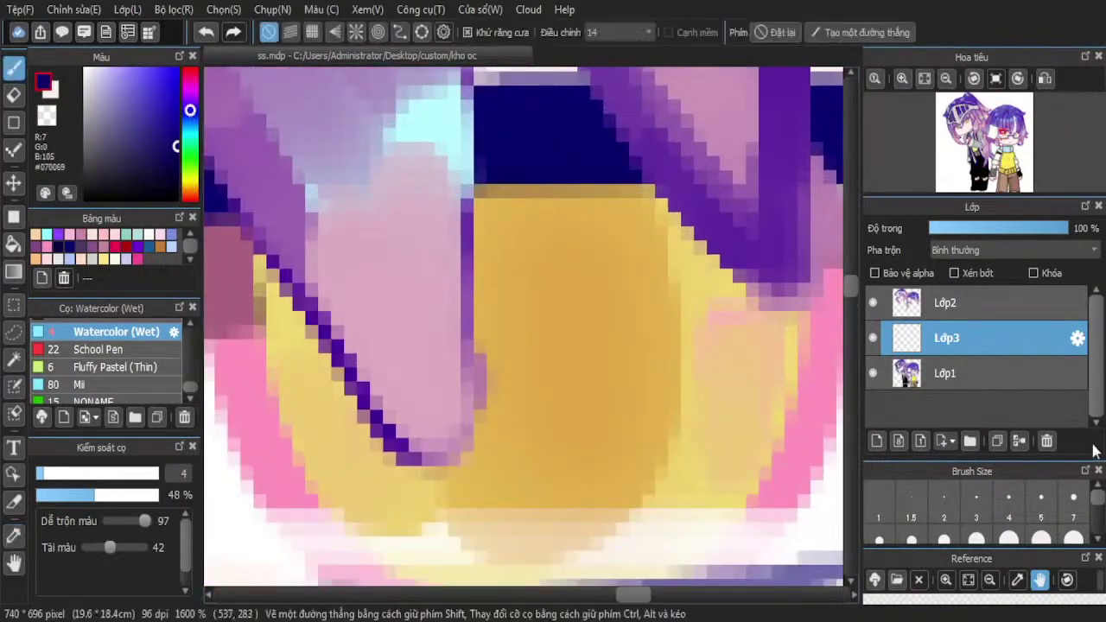
{"action": "left_click", "coordinate": [1020, 441]}
Enlarge the brush to 8.5 and paint navy #070069 across the upper iris of the glasses character's larger eye
{"action": "mouse_move", "coordinate": [469, 200]}
{"action": "left_mouse_down"}
{"action": "mouse_move", "coordinate": [506, 190]}
{"action": "mouse_move", "coordinate": [546, 204]}
{"action": "mouse_move", "coordinate": [480, 248]}
{"action": "left_mouse_up"}
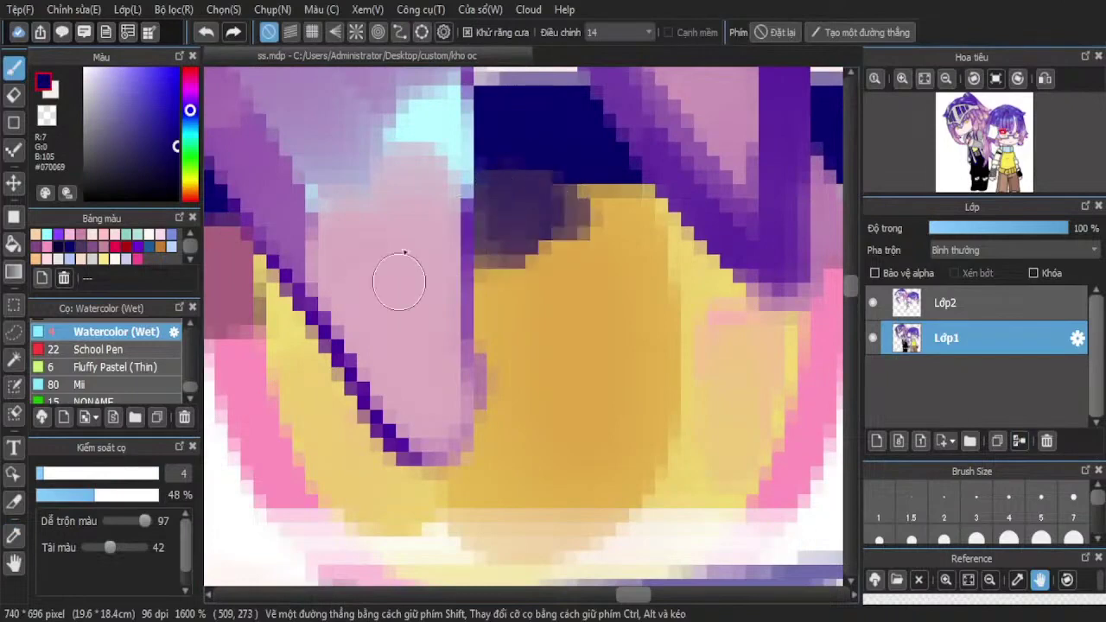
{"action": "left_click", "coordinate": [55, 474]}
{"action": "scroll", "coordinate": [518, 210], "scroll_direction": "down", "scroll_amount": 1}
{"action": "mouse_move", "coordinate": [386, 239]}
{"action": "left_mouse_down"}
{"action": "mouse_move", "coordinate": [384, 261]}
{"action": "mouse_move", "coordinate": [440, 247]}
{"action": "mouse_move", "coordinate": [390, 267]}
{"action": "mouse_move", "coordinate": [597, 228]}
{"action": "mouse_move", "coordinate": [622, 205]}
{"action": "mouse_move", "coordinate": [650, 234]}
{"action": "mouse_move", "coordinate": [536, 278]}
{"action": "left_mouse_up"}
{"action": "mouse_move", "coordinate": [535, 235]}
{"action": "left_mouse_down"}
{"action": "mouse_move", "coordinate": [525, 259]}
{"action": "mouse_move", "coordinate": [449, 248]}
{"action": "mouse_move", "coordinate": [372, 285]}
{"action": "left_mouse_up"}
{"action": "scroll", "coordinate": [553, 251], "scroll_direction": "down", "scroll_amount": 3}
{"action": "scroll", "coordinate": [656, 189], "scroll_direction": "down", "scroll_amount": 1}
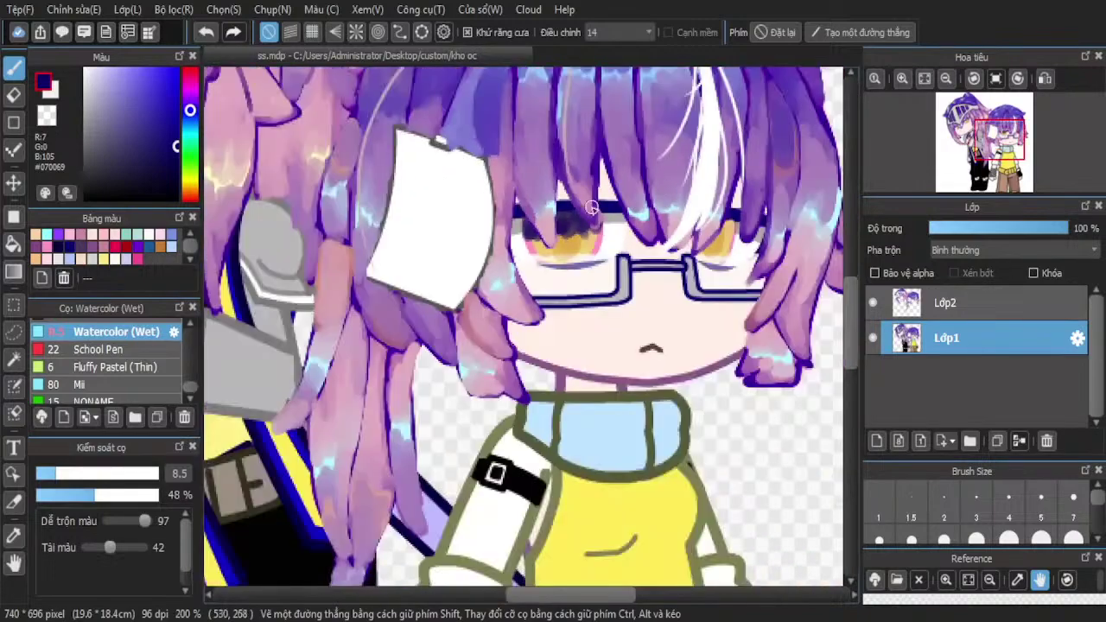
{"action": "scroll", "coordinate": [566, 216], "scroll_direction": "up", "scroll_amount": 5}
{"action": "mouse_move", "coordinate": [477, 234]}
{"action": "left_mouse_down"}
{"action": "mouse_move", "coordinate": [439, 294]}
{"action": "mouse_move", "coordinate": [429, 250]}
{"action": "left_mouse_up"}
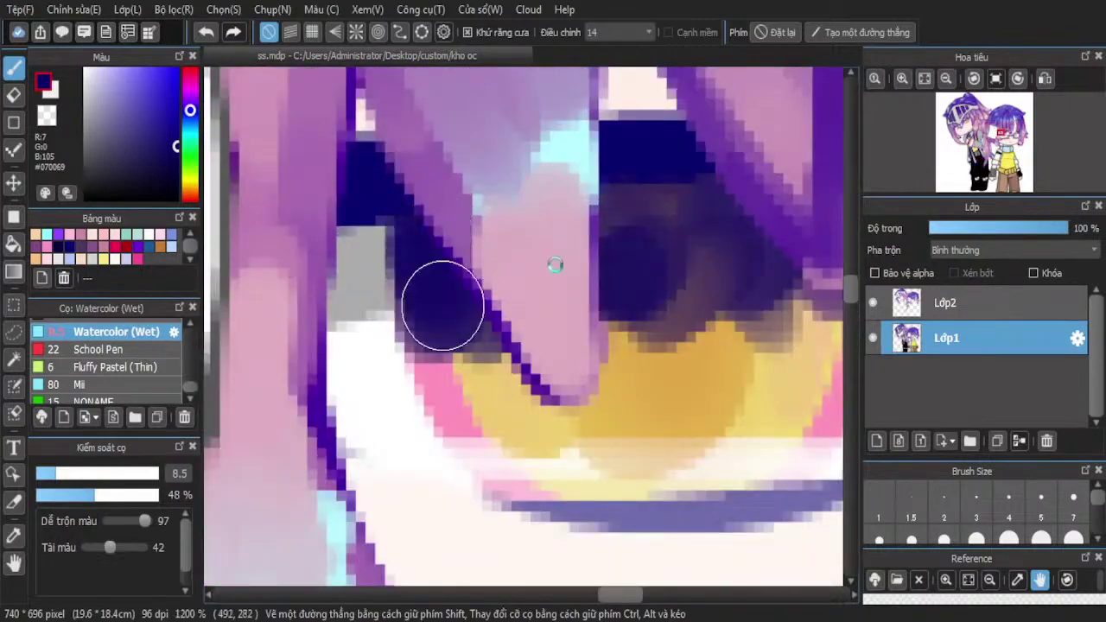
{"action": "scroll", "coordinate": [682, 229], "scroll_direction": "down", "scroll_amount": 1}
{"action": "mouse_move", "coordinate": [666, 259]}
{"action": "left_mouse_down"}
{"action": "mouse_move", "coordinate": [638, 239]}
{"action": "mouse_move", "coordinate": [549, 231]}
{"action": "mouse_move", "coordinate": [503, 250]}
{"action": "mouse_move", "coordinate": [591, 261]}
{"action": "mouse_move", "coordinate": [469, 278]}
{"action": "mouse_move", "coordinate": [520, 288]}
{"action": "mouse_move", "coordinate": [557, 322]}
{"action": "mouse_move", "coordinate": [529, 350]}
{"action": "mouse_move", "coordinate": [504, 332]}
{"action": "left_mouse_up"}
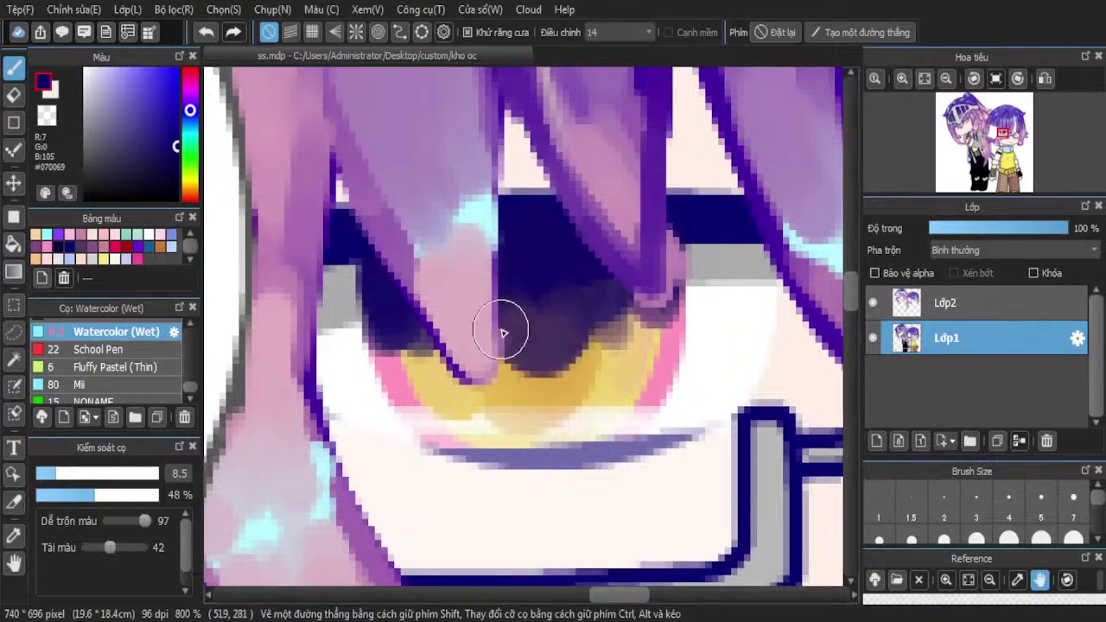
Paint navy #070069 over the upper iris of the glasses character's smaller eye
{"action": "scroll", "coordinate": [510, 251], "scroll_direction": "down", "scroll_amount": 6}
{"action": "scroll", "coordinate": [651, 260], "scroll_direction": "up", "scroll_amount": 7}
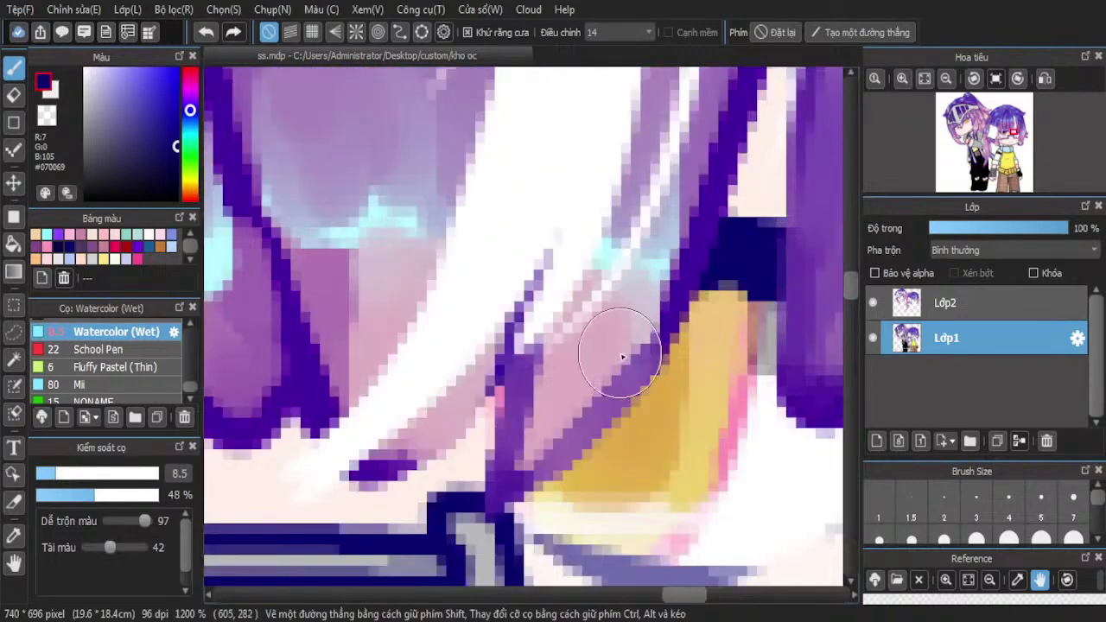
{"action": "mouse_move", "coordinate": [622, 357]}
{"action": "left_mouse_down"}
{"action": "mouse_move", "coordinate": [655, 358]}
{"action": "mouse_move", "coordinate": [679, 292]}
{"action": "mouse_move", "coordinate": [716, 326]}
{"action": "mouse_move", "coordinate": [602, 318]}
{"action": "left_mouse_up"}
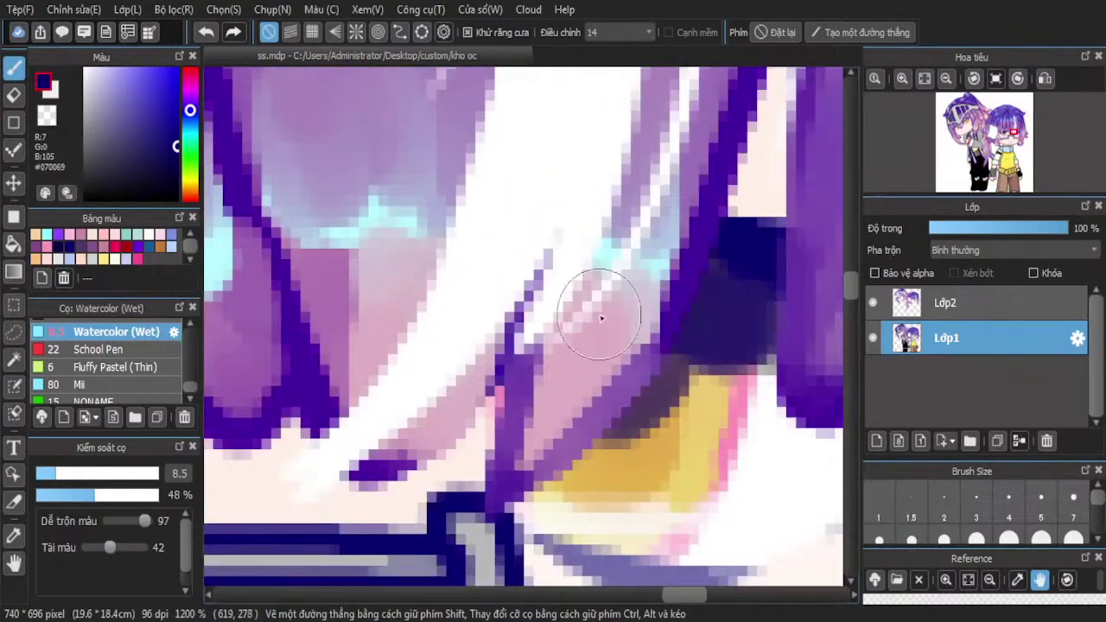
{"action": "mouse_move", "coordinate": [633, 396]}
{"action": "left_mouse_down"}
{"action": "mouse_move", "coordinate": [666, 366]}
{"action": "mouse_move", "coordinate": [626, 388]}
{"action": "mouse_move", "coordinate": [703, 294]}
{"action": "mouse_move", "coordinate": [741, 283]}
{"action": "mouse_move", "coordinate": [689, 256]}
{"action": "left_mouse_up"}
{"action": "scroll", "coordinate": [709, 242], "scroll_direction": "down", "scroll_amount": 5}
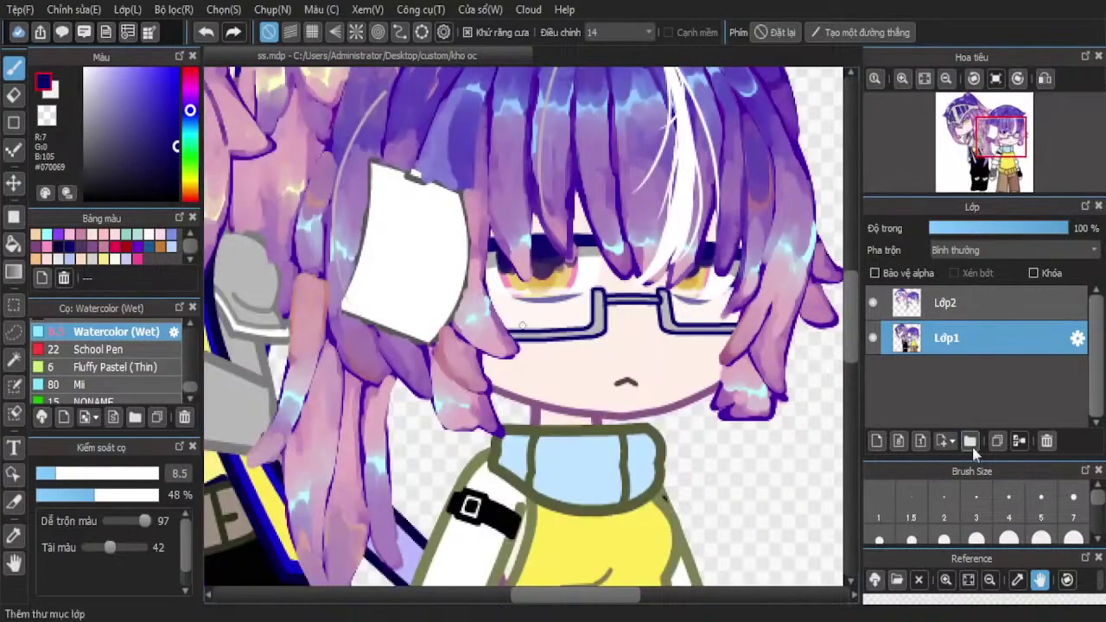
Sample the iris yellow, lighten it to #F9E0A6 and brush it inside the navy areas of the glasses character's larger eye
{"action": "scroll", "coordinate": [535, 216], "scroll_direction": "up", "scroll_amount": 3}
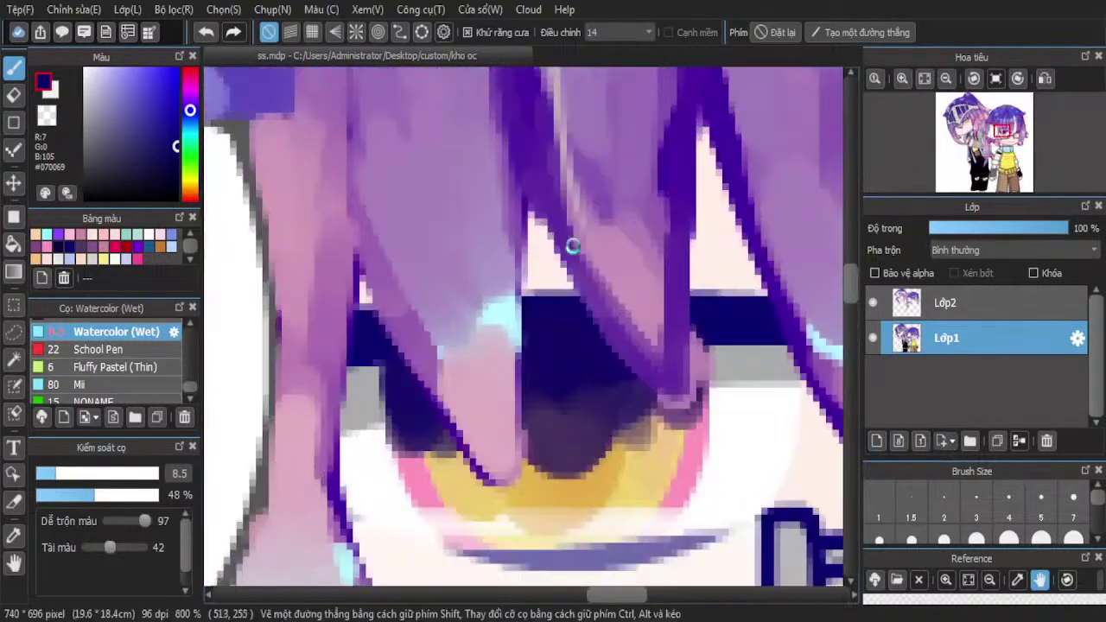
{"action": "left_click", "coordinate": [14, 536]}
{"action": "scroll", "coordinate": [456, 469], "scroll_direction": "up", "scroll_amount": 3}
{"action": "left_click", "coordinate": [456, 469]}
{"action": "left_click", "coordinate": [10, 74]}
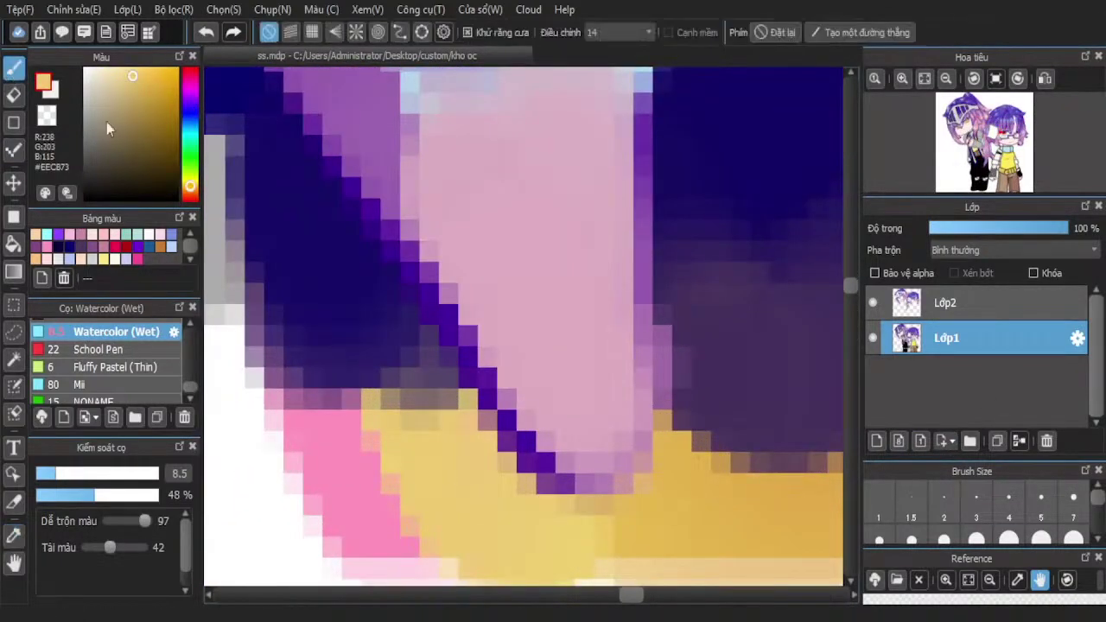
{"action": "scroll", "coordinate": [319, 202], "scroll_direction": "down", "scroll_amount": 2}
{"action": "mouse_move", "coordinate": [513, 234]}
{"action": "left_mouse_down"}
{"action": "mouse_move", "coordinate": [568, 227]}
{"action": "mouse_move", "coordinate": [567, 267]}
{"action": "mouse_move", "coordinate": [607, 302]}
{"action": "mouse_move", "coordinate": [625, 202]}
{"action": "mouse_move", "coordinate": [603, 250]}
{"action": "mouse_move", "coordinate": [532, 229]}
{"action": "left_mouse_up"}
{"action": "mouse_move", "coordinate": [397, 230]}
{"action": "left_mouse_down"}
{"action": "mouse_move", "coordinate": [392, 261]}
{"action": "mouse_move", "coordinate": [419, 261]}
{"action": "mouse_move", "coordinate": [358, 259]}
{"action": "left_mouse_up"}
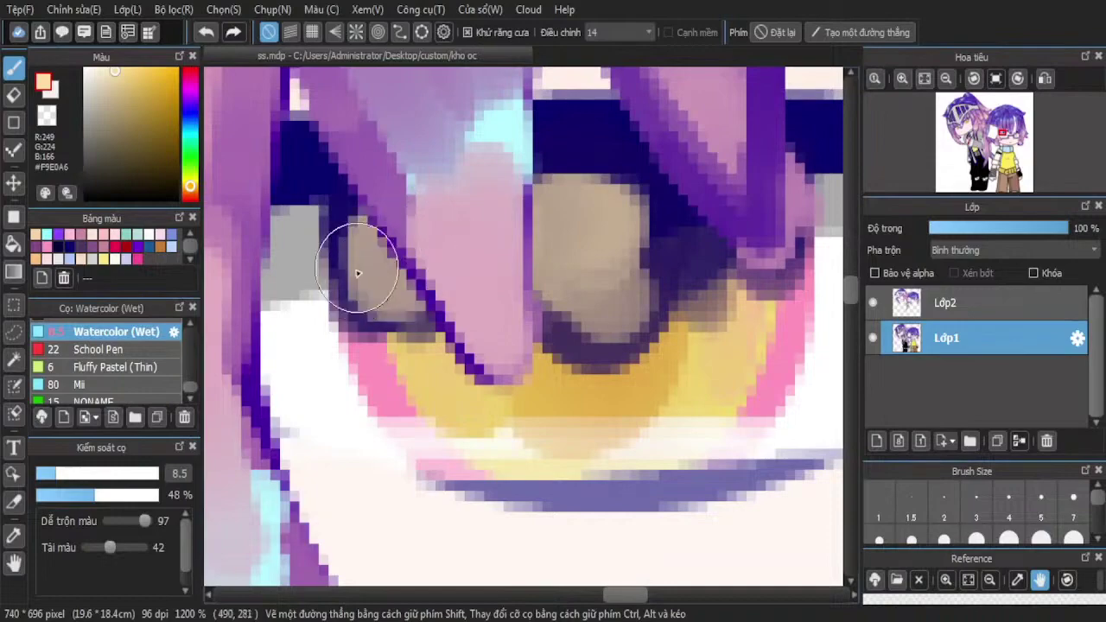
{"action": "mouse_move", "coordinate": [609, 226]}
{"action": "left_mouse_down"}
{"action": "mouse_move", "coordinate": [689, 223]}
{"action": "mouse_move", "coordinate": [595, 249]}
{"action": "mouse_move", "coordinate": [615, 236]}
{"action": "mouse_move", "coordinate": [561, 211]}
{"action": "mouse_move", "coordinate": [625, 221]}
{"action": "mouse_move", "coordinate": [609, 282]}
{"action": "mouse_move", "coordinate": [568, 255]}
{"action": "mouse_move", "coordinate": [642, 269]}
{"action": "mouse_move", "coordinate": [611, 295]}
{"action": "mouse_move", "coordinate": [585, 279]}
{"action": "left_mouse_up"}
{"action": "scroll", "coordinate": [593, 227], "scroll_direction": "down", "scroll_amount": 10}
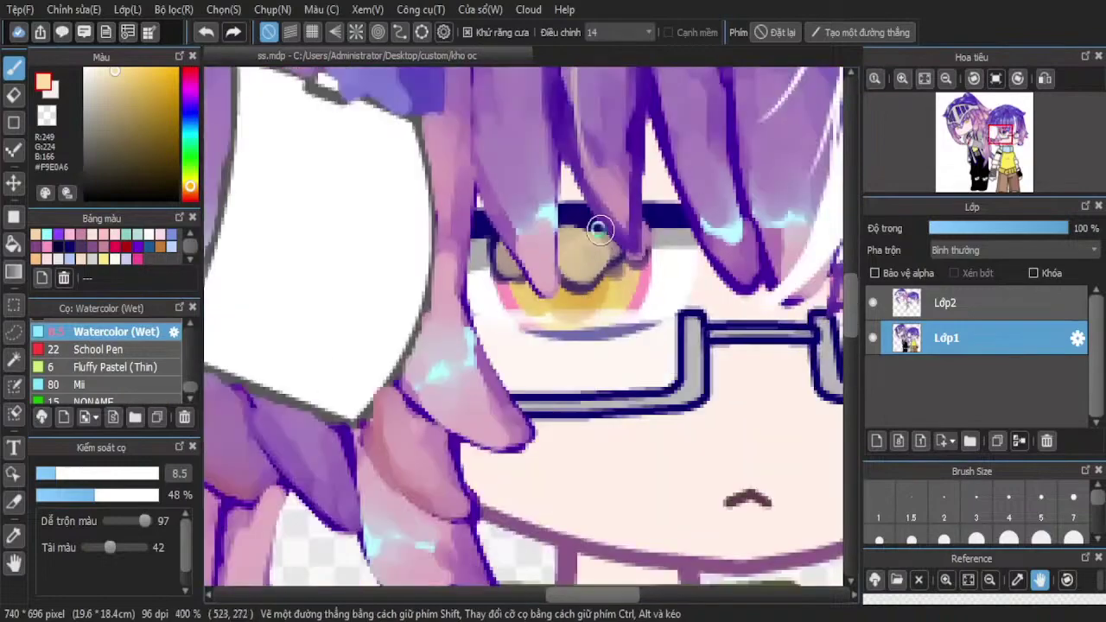
Extend the pale yellow #F9E0A6 patch across the navy center of the larger eye toward the neighboring hair strand
{"action": "scroll", "coordinate": [614, 208], "scroll_direction": "up", "scroll_amount": 7}
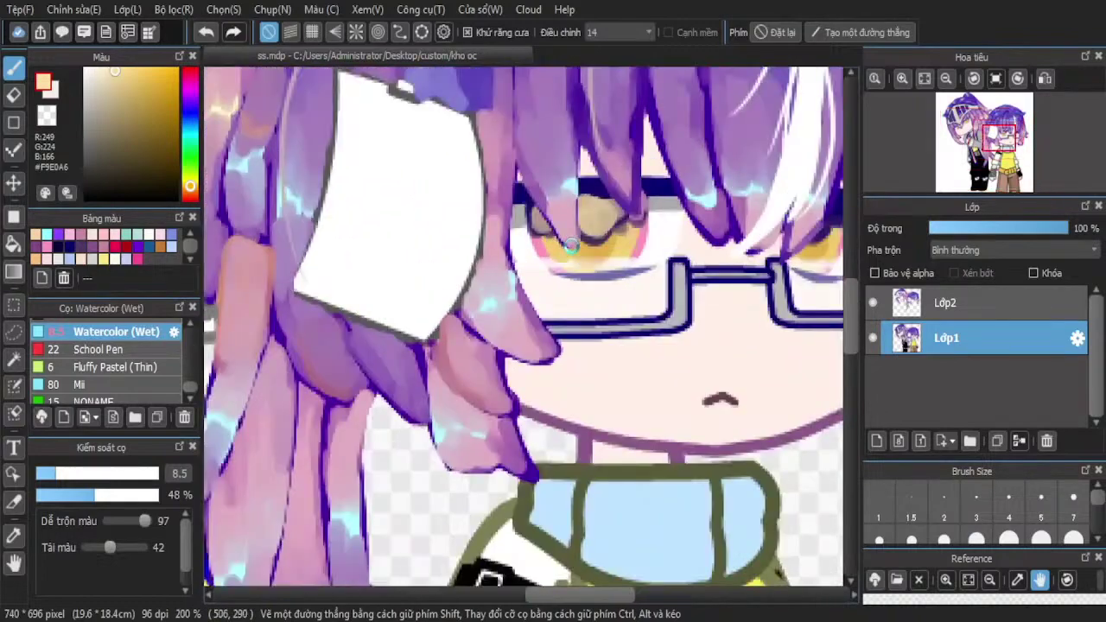
{"action": "mouse_move", "coordinate": [600, 222]}
{"action": "left_mouse_down"}
{"action": "mouse_move", "coordinate": [644, 215]}
{"action": "mouse_move", "coordinate": [642, 201]}
{"action": "mouse_move", "coordinate": [691, 160]}
{"action": "left_mouse_up"}
{"action": "scroll", "coordinate": [464, 170], "scroll_direction": "down", "scroll_amount": 4}
{"action": "scroll", "coordinate": [434, 209], "scroll_direction": "up", "scroll_amount": 3}
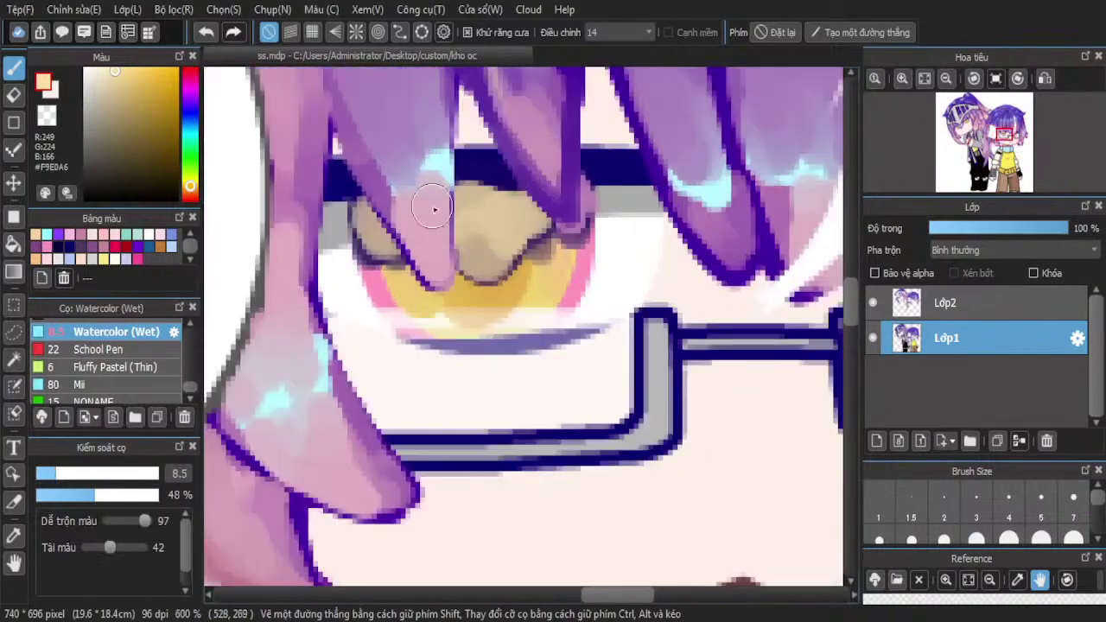
{"action": "left_click_drag", "start_coordinate": [478, 205], "coordinate": [537, 207]}
{"action": "scroll", "coordinate": [475, 207], "scroll_direction": "down", "scroll_amount": 4}
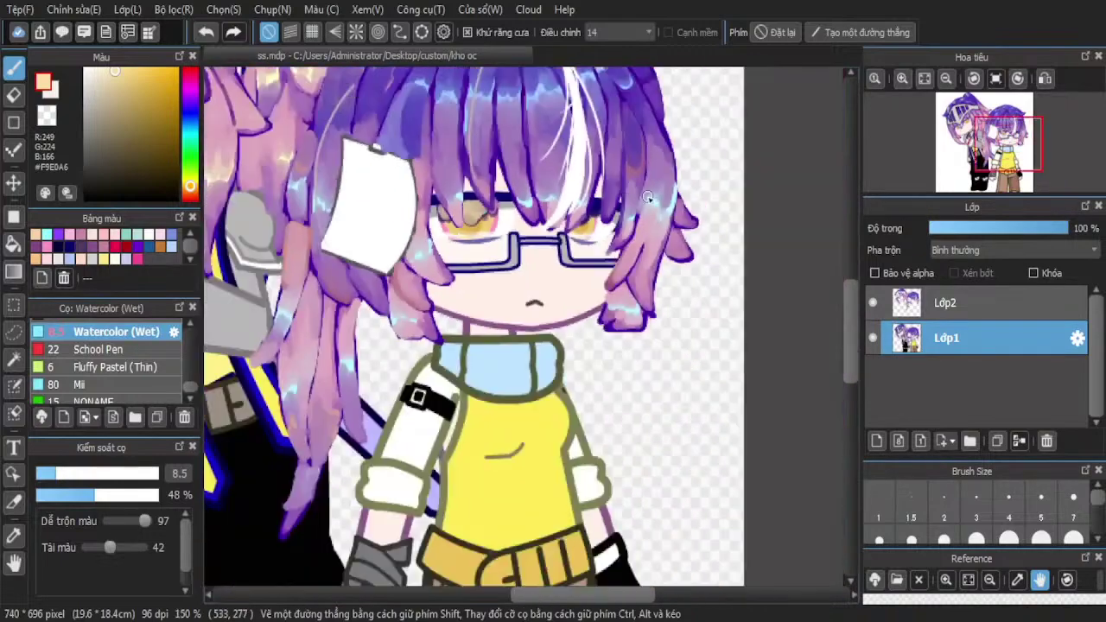
Brush pale yellow #F9E0A6 over the navy area in the glasses character's smaller eye, leaving a dark lower edge
{"action": "scroll", "coordinate": [623, 196], "scroll_direction": "up", "scroll_amount": 6}
{"action": "mouse_move", "coordinate": [657, 235]}
{"action": "left_mouse_down"}
{"action": "mouse_move", "coordinate": [677, 236]}
{"action": "mouse_move", "coordinate": [580, 244]}
{"action": "mouse_move", "coordinate": [568, 262]}
{"action": "mouse_move", "coordinate": [400, 262]}
{"action": "left_mouse_up"}
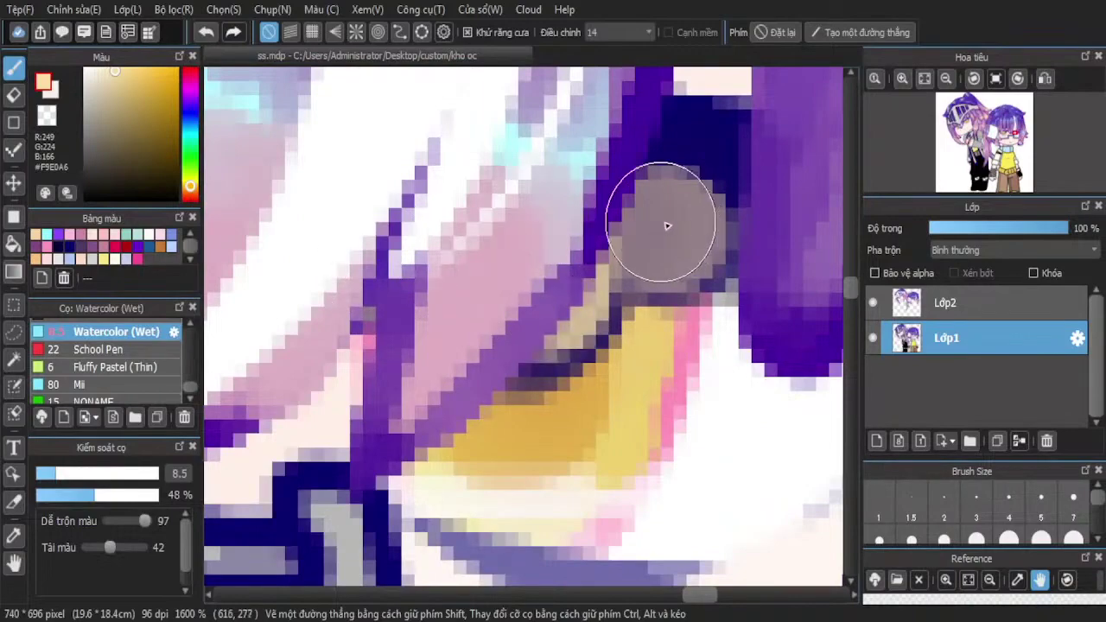
{"action": "scroll", "coordinate": [666, 225], "scroll_direction": "down", "scroll_amount": 7}
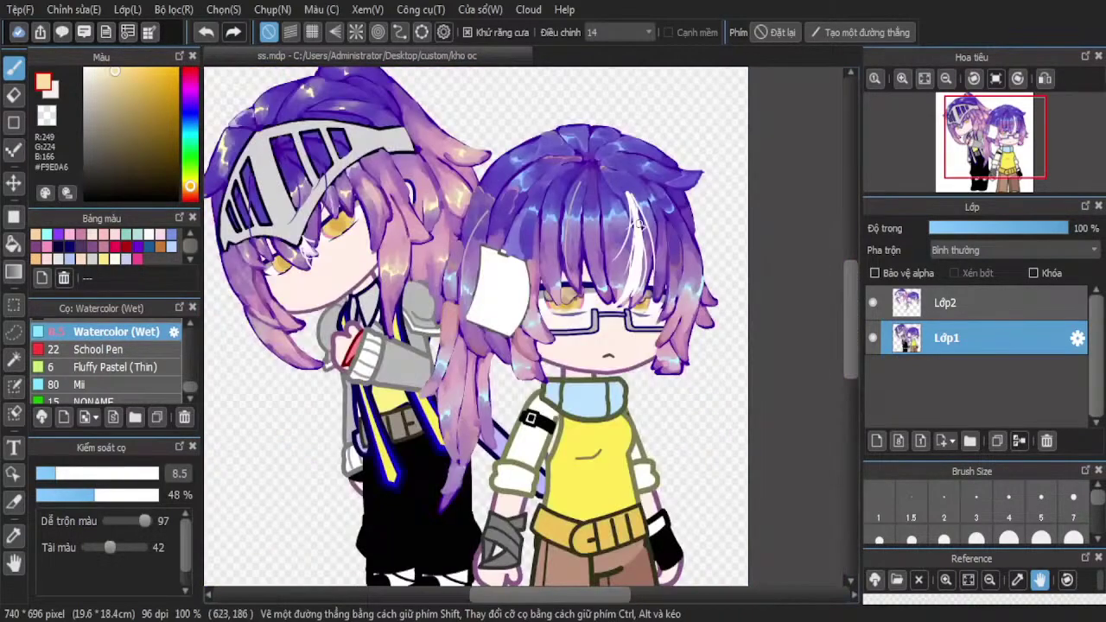
Sample dark purple #322468 and, with a size 2 brush, paint down the larger iris's inner rim below the hair strand
{"action": "scroll", "coordinate": [639, 226], "scroll_direction": "up", "scroll_amount": 7}
{"action": "key", "text": "i"}
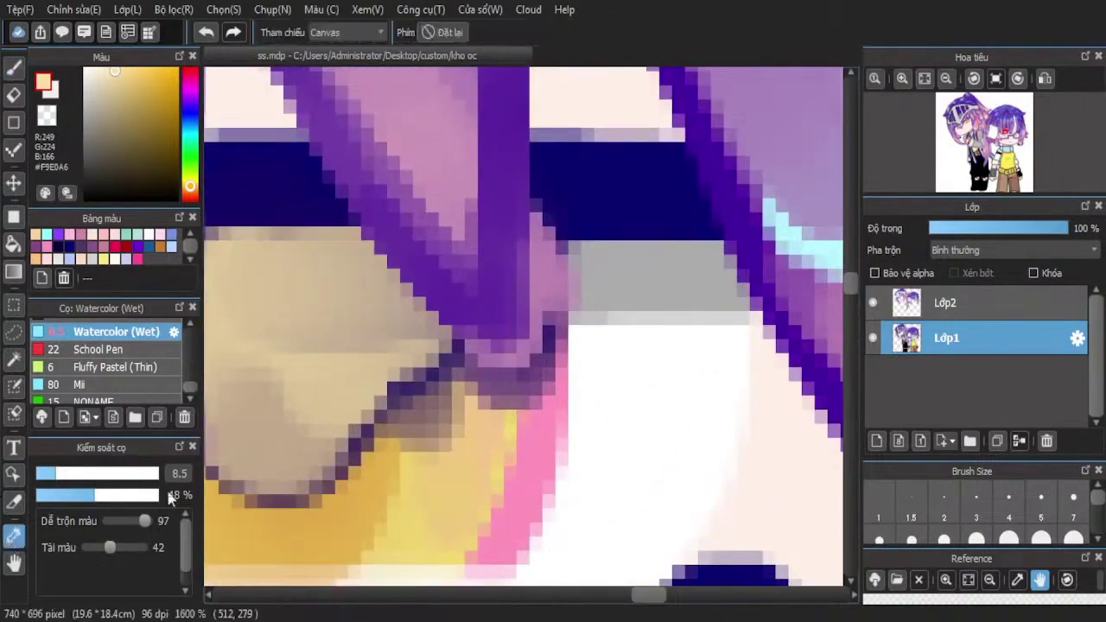
{"action": "scroll", "coordinate": [542, 369], "scroll_direction": "up", "scroll_amount": 2}
{"action": "left_click", "coordinate": [459, 372]}
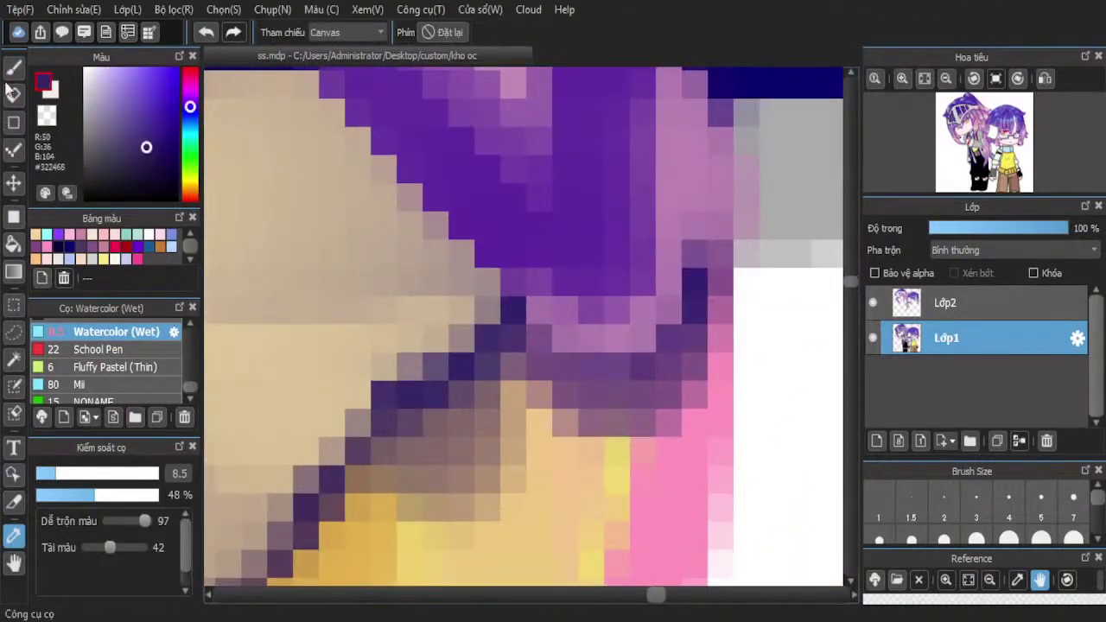
{"action": "key", "text": "b"}
{"action": "left_click", "coordinate": [1052, 511]}
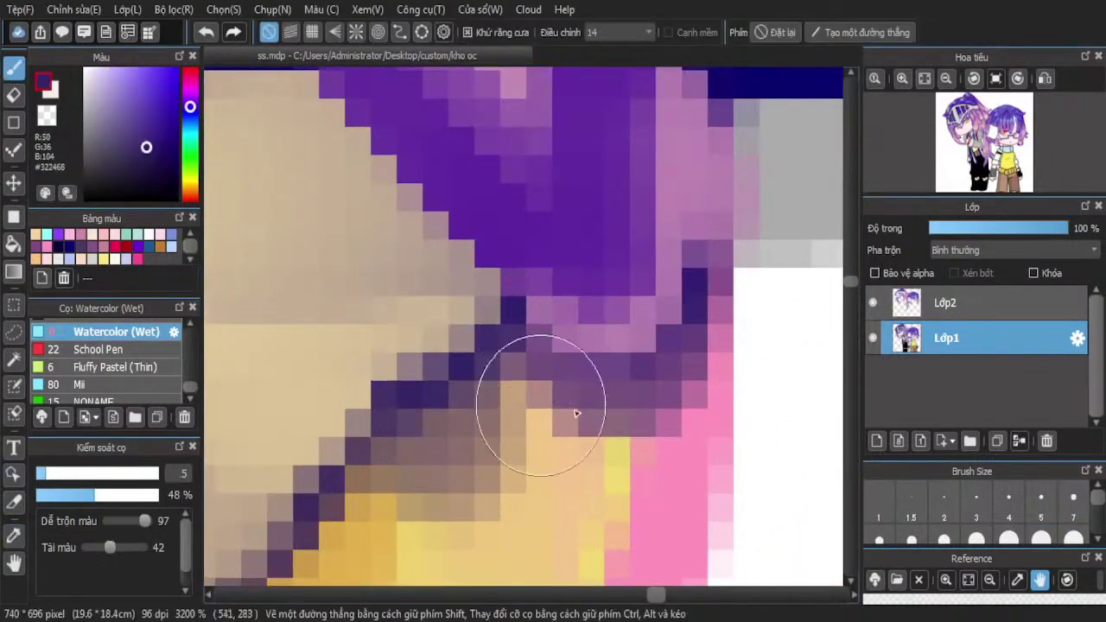
{"action": "left_click", "coordinate": [960, 509]}
{"action": "left_click_drag", "start_coordinate": [708, 275], "coordinate": [679, 404]}
{"action": "scroll", "coordinate": [540, 355], "scroll_direction": "down", "scroll_amount": 3}
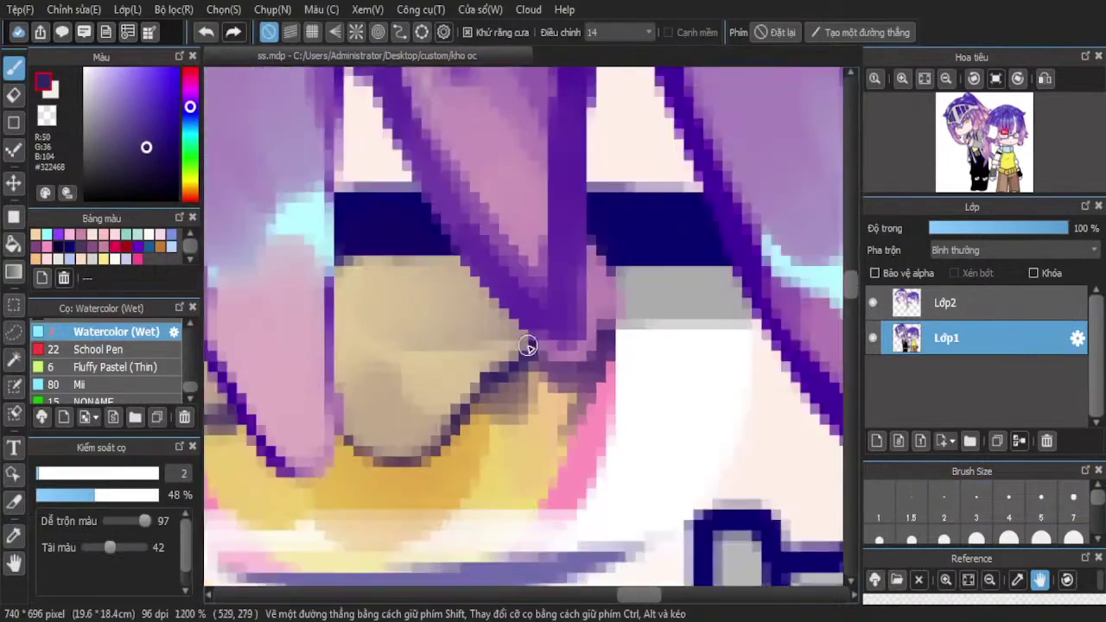
{"action": "scroll", "coordinate": [596, 385], "scroll_direction": "up", "scroll_amount": 2}
{"action": "left_click_drag", "start_coordinate": [545, 378], "coordinate": [533, 458]}
{"action": "left_click_drag", "start_coordinate": [565, 418], "coordinate": [532, 544]}
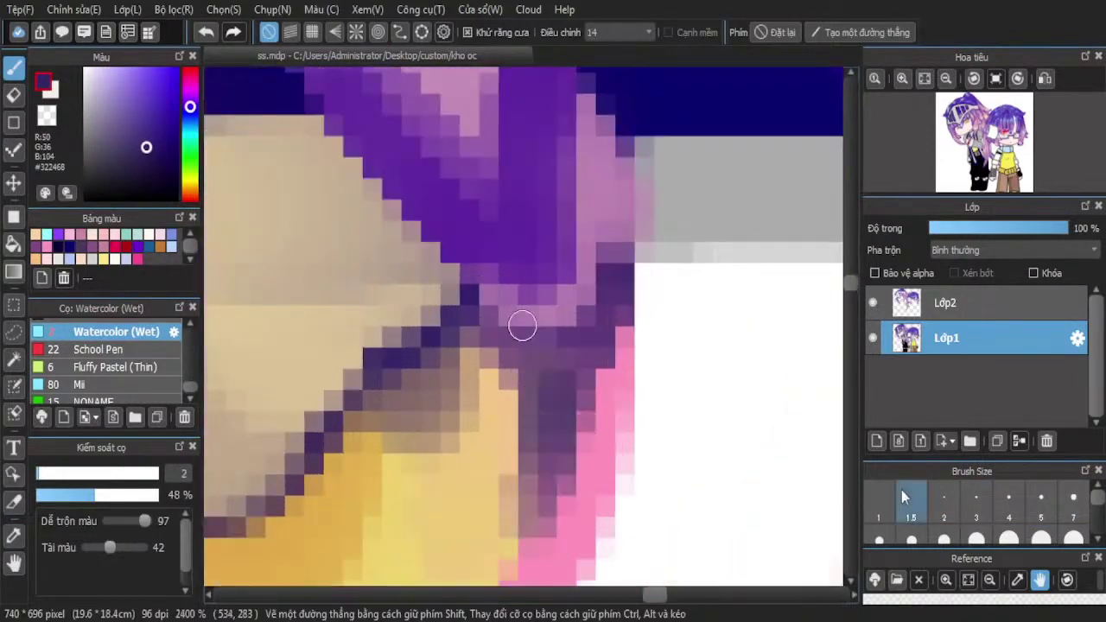
Set the brush size to 4 and paint dark purple #322468 over the pink rims on both sides of the larger iris
{"action": "left_click", "coordinate": [990, 518]}
{"action": "left_click", "coordinate": [1006, 508]}
{"action": "mouse_move", "coordinate": [555, 377]}
{"action": "left_mouse_down"}
{"action": "mouse_move", "coordinate": [502, 368]}
{"action": "mouse_move", "coordinate": [487, 563]}
{"action": "left_mouse_up"}
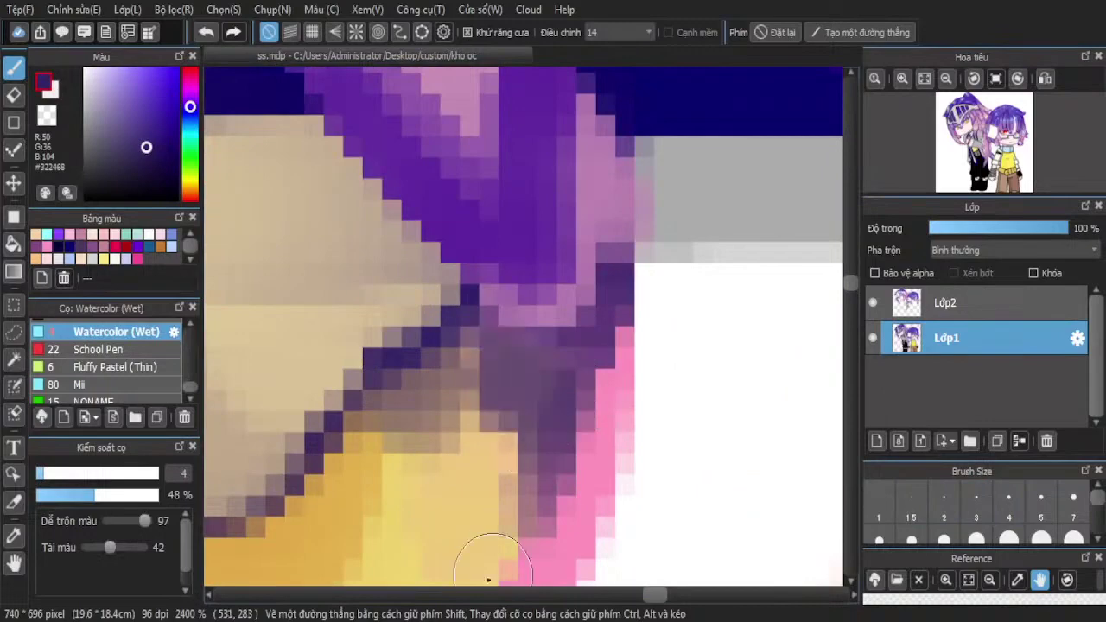
{"action": "scroll", "coordinate": [480, 453], "scroll_direction": "down", "scroll_amount": 2}
{"action": "mouse_move", "coordinate": [491, 427]}
{"action": "left_mouse_down"}
{"action": "mouse_move", "coordinate": [428, 523]}
{"action": "mouse_move", "coordinate": [495, 424]}
{"action": "mouse_move", "coordinate": [518, 416]}
{"action": "mouse_move", "coordinate": [479, 514]}
{"action": "mouse_move", "coordinate": [479, 492]}
{"action": "mouse_move", "coordinate": [450, 519]}
{"action": "left_mouse_up"}
{"action": "mouse_move", "coordinate": [532, 389]}
{"action": "left_mouse_down"}
{"action": "mouse_move", "coordinate": [459, 548]}
{"action": "mouse_move", "coordinate": [450, 539]}
{"action": "left_mouse_up"}
{"action": "scroll", "coordinate": [570, 380], "scroll_direction": "down", "scroll_amount": 4}
{"action": "scroll", "coordinate": [503, 394], "scroll_direction": "up", "scroll_amount": 5}
{"action": "mouse_move", "coordinate": [502, 394]}
{"action": "left_mouse_down"}
{"action": "mouse_move", "coordinate": [338, 437]}
{"action": "mouse_move", "coordinate": [296, 424]}
{"action": "mouse_move", "coordinate": [338, 526]}
{"action": "mouse_move", "coordinate": [311, 518]}
{"action": "left_mouse_up"}
{"action": "scroll", "coordinate": [314, 374], "scroll_direction": "down", "scroll_amount": 2}
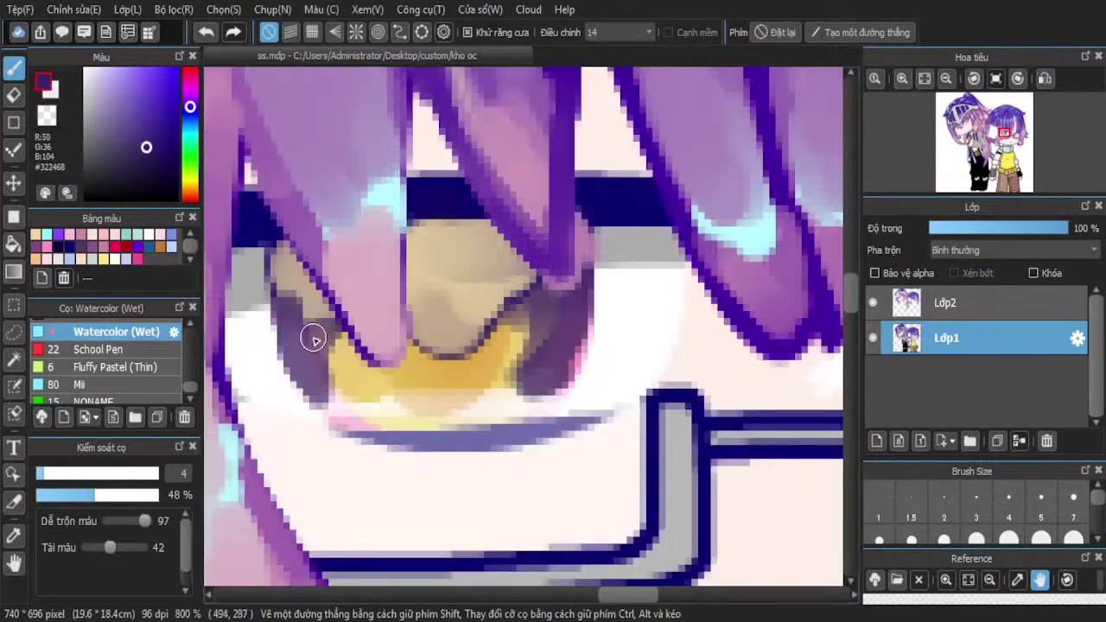
Paint dark purple #322468 down the pink outer rim of the glasses character's smaller eye
{"action": "scroll", "coordinate": [317, 393], "scroll_direction": "down", "scroll_amount": 4}
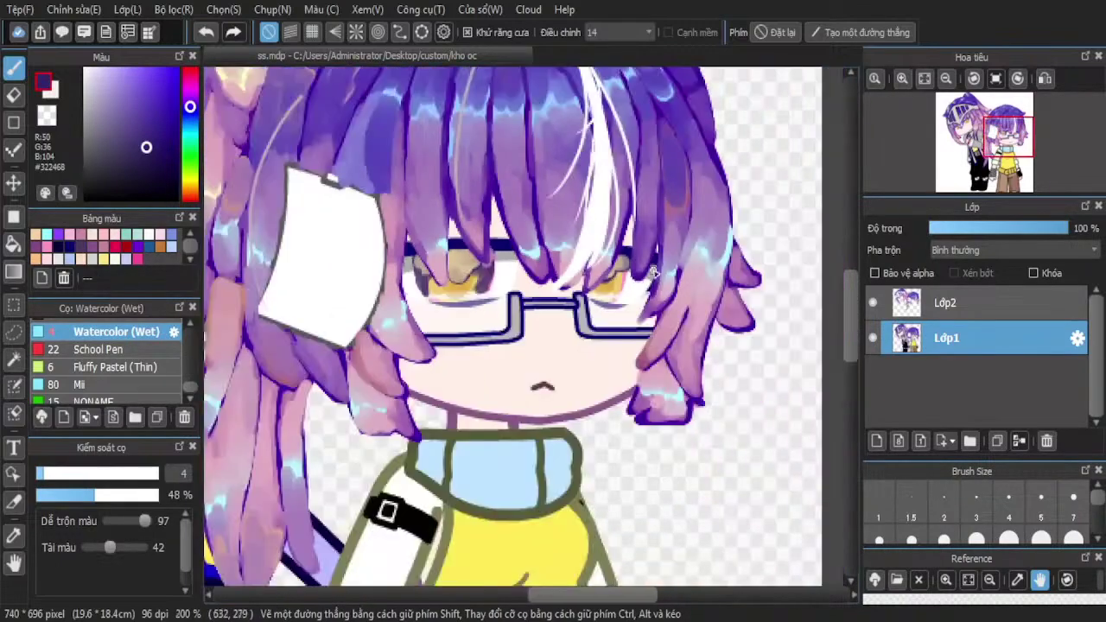
{"action": "scroll", "coordinate": [593, 278], "scroll_direction": "up", "scroll_amount": 3}
{"action": "scroll", "coordinate": [593, 278], "scroll_direction": "up", "scroll_amount": 2}
{"action": "mouse_move", "coordinate": [545, 225]}
{"action": "left_mouse_down"}
{"action": "mouse_move", "coordinate": [497, 361]}
{"action": "mouse_move", "coordinate": [548, 245]}
{"action": "mouse_move", "coordinate": [503, 393]}
{"action": "mouse_move", "coordinate": [492, 396]}
{"action": "mouse_move", "coordinate": [533, 217]}
{"action": "mouse_move", "coordinate": [535, 245]}
{"action": "mouse_move", "coordinate": [546, 197]}
{"action": "mouse_move", "coordinate": [563, 234]}
{"action": "mouse_move", "coordinate": [572, 205]}
{"action": "left_mouse_up"}
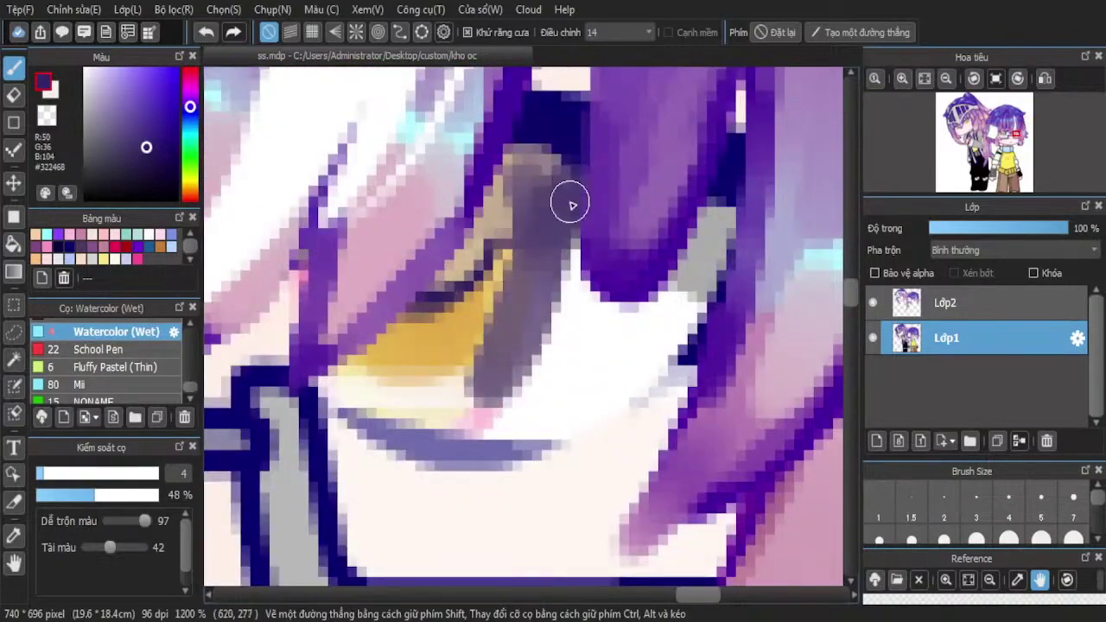
{"action": "left_click_drag", "start_coordinate": [553, 161], "coordinate": [561, 188]}
{"action": "scroll", "coordinate": [540, 380], "scroll_direction": "down", "scroll_amount": 5}
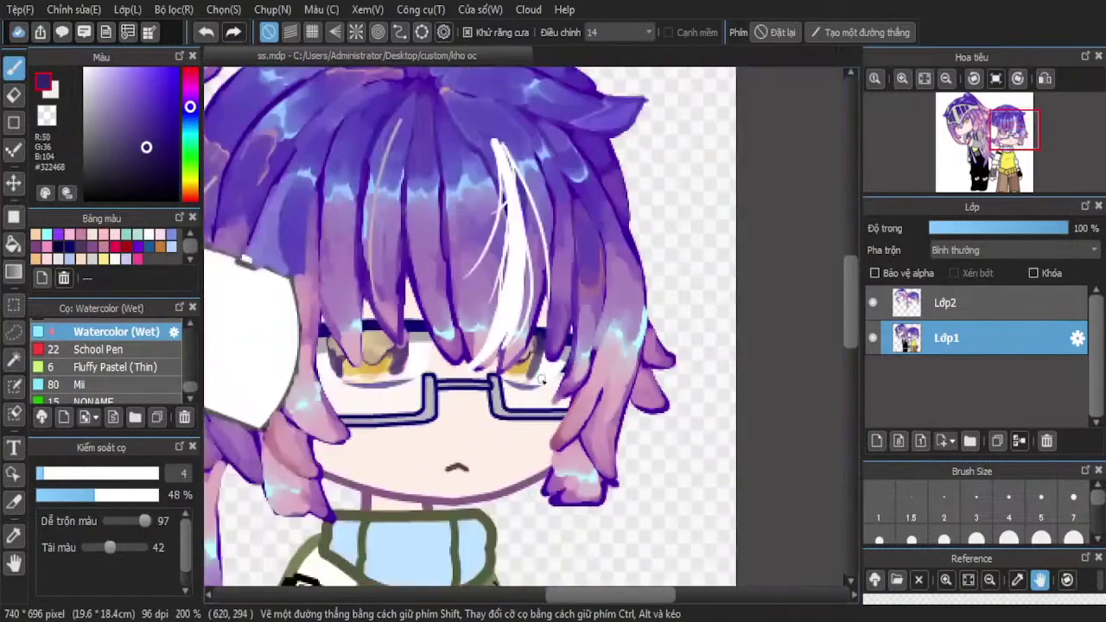
Sample beige #DBC398 from the larger eye and brush it inside the dark purple rims on both sides of its iris
{"action": "left_click", "coordinate": [14, 535]}
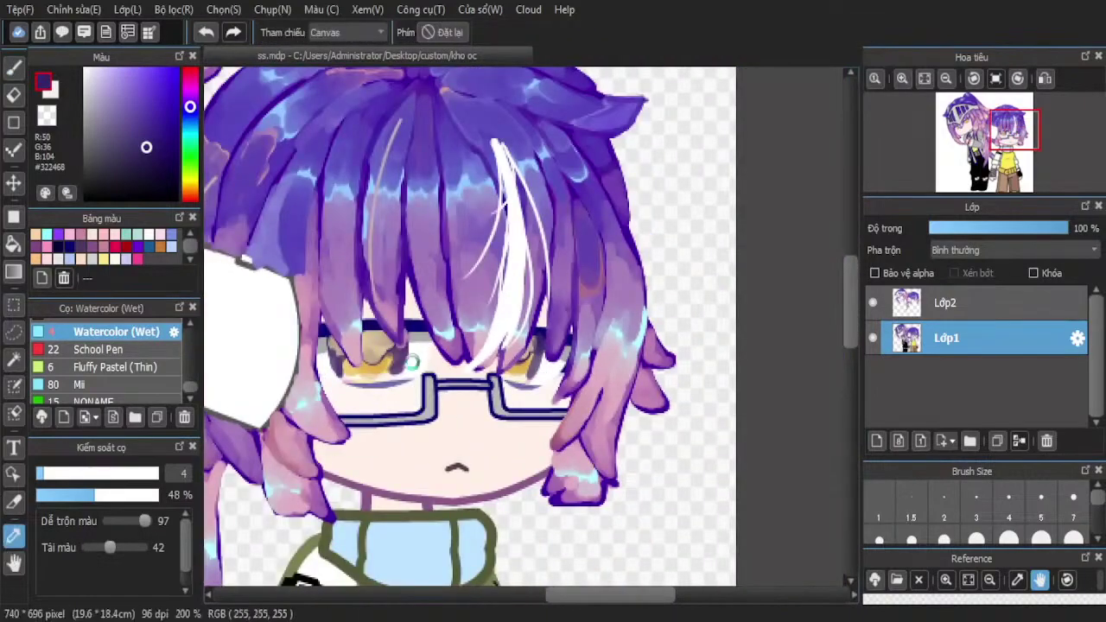
{"action": "scroll", "coordinate": [351, 359], "scroll_direction": "up", "scroll_amount": 5}
{"action": "left_click", "coordinate": [358, 229]}
{"action": "left_click", "coordinate": [316, 279]}
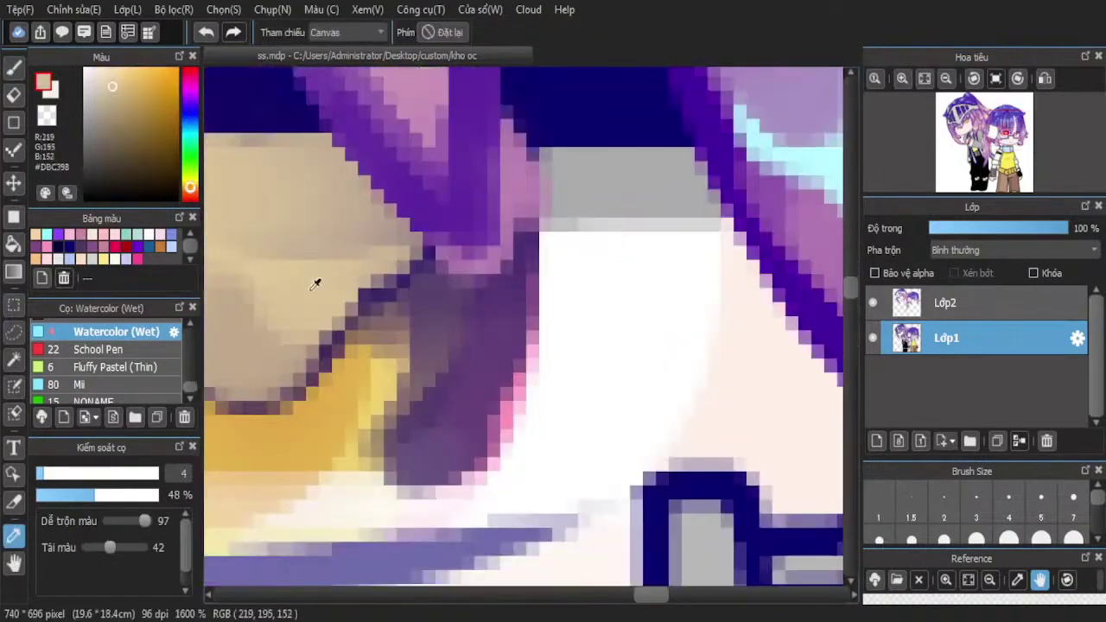
{"action": "left_click", "coordinate": [14, 68]}
{"action": "mouse_move", "coordinate": [484, 251]}
{"action": "left_mouse_down"}
{"action": "mouse_move", "coordinate": [472, 288]}
{"action": "mouse_move", "coordinate": [448, 428]}
{"action": "mouse_move", "coordinate": [500, 332]}
{"action": "mouse_move", "coordinate": [504, 265]}
{"action": "mouse_move", "coordinate": [433, 358]}
{"action": "mouse_move", "coordinate": [439, 252]}
{"action": "mouse_move", "coordinate": [437, 421]}
{"action": "mouse_move", "coordinate": [373, 257]}
{"action": "mouse_move", "coordinate": [345, 249]}
{"action": "mouse_move", "coordinate": [389, 229]}
{"action": "mouse_move", "coordinate": [408, 248]}
{"action": "mouse_move", "coordinate": [371, 248]}
{"action": "mouse_move", "coordinate": [422, 252]}
{"action": "mouse_move", "coordinate": [458, 318]}
{"action": "mouse_move", "coordinate": [448, 380]}
{"action": "left_mouse_up"}
{"action": "scroll", "coordinate": [546, 240], "scroll_direction": "down", "scroll_amount": 5}
{"action": "scroll", "coordinate": [423, 299], "scroll_direction": "up", "scroll_amount": 3}
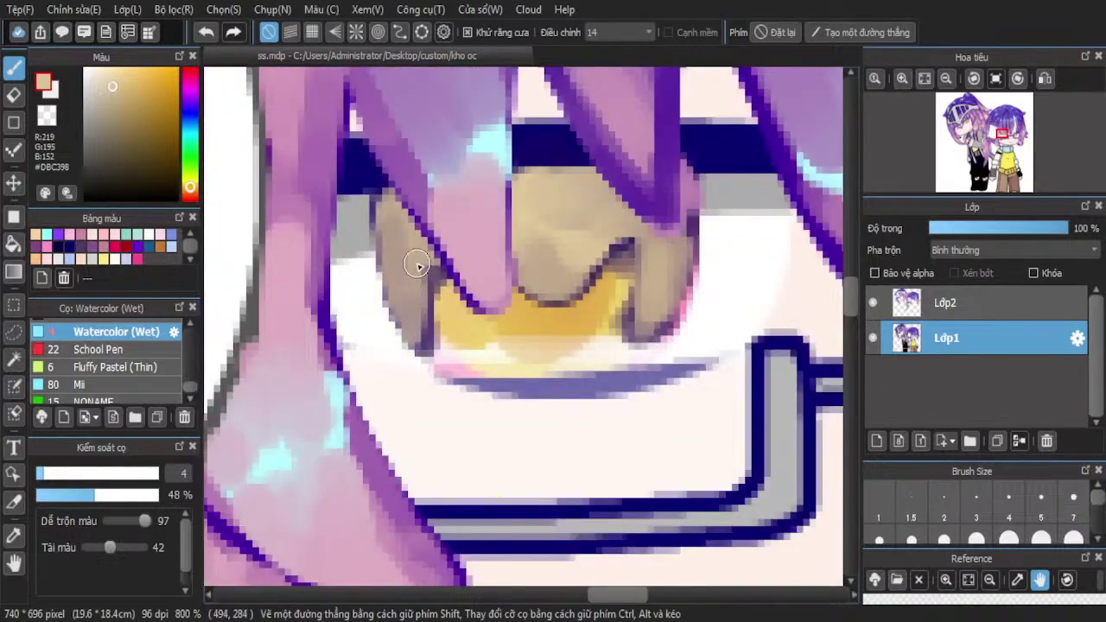
Sample golden yellow #EECA73 and paint it over the beige and dark purple on both sides of the larger iris
{"action": "left_click", "coordinate": [14, 536]}
{"action": "scroll", "coordinate": [514, 290], "scroll_direction": "up", "scroll_amount": 2}
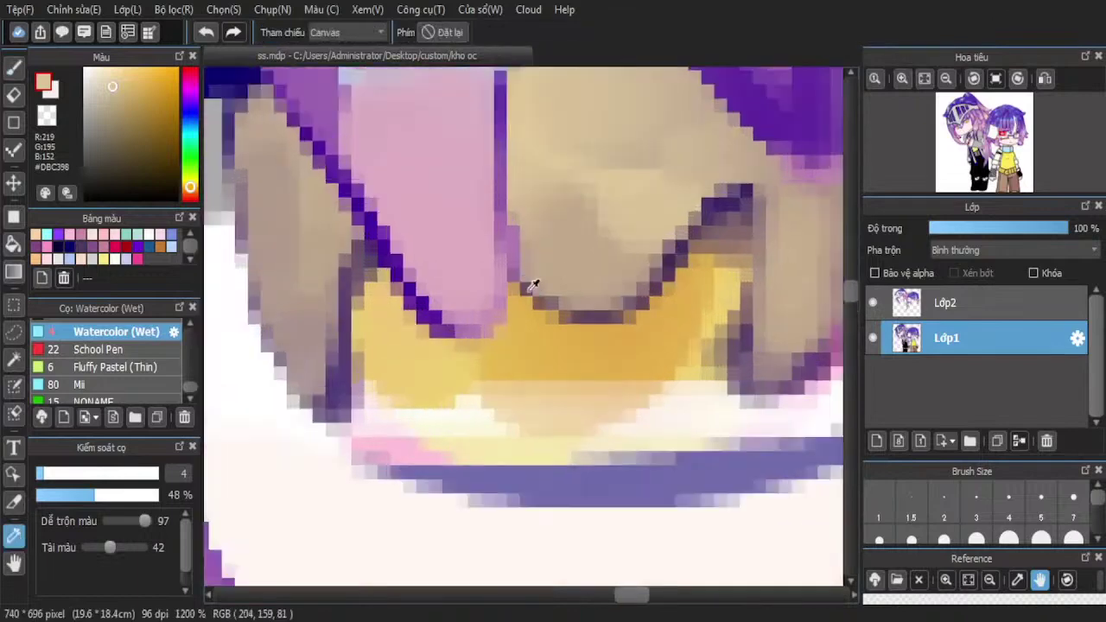
{"action": "left_click", "coordinate": [13, 67]}
{"action": "mouse_move", "coordinate": [311, 265]}
{"action": "left_mouse_down"}
{"action": "mouse_move", "coordinate": [378, 313]}
{"action": "mouse_move", "coordinate": [371, 305]}
{"action": "mouse_move", "coordinate": [375, 372]}
{"action": "mouse_move", "coordinate": [352, 265]}
{"action": "mouse_move", "coordinate": [362, 422]}
{"action": "mouse_move", "coordinate": [319, 246]}
{"action": "mouse_move", "coordinate": [323, 380]}
{"action": "mouse_move", "coordinate": [404, 388]}
{"action": "mouse_move", "coordinate": [355, 336]}
{"action": "mouse_move", "coordinate": [358, 309]}
{"action": "mouse_move", "coordinate": [400, 343]}
{"action": "left_mouse_up"}
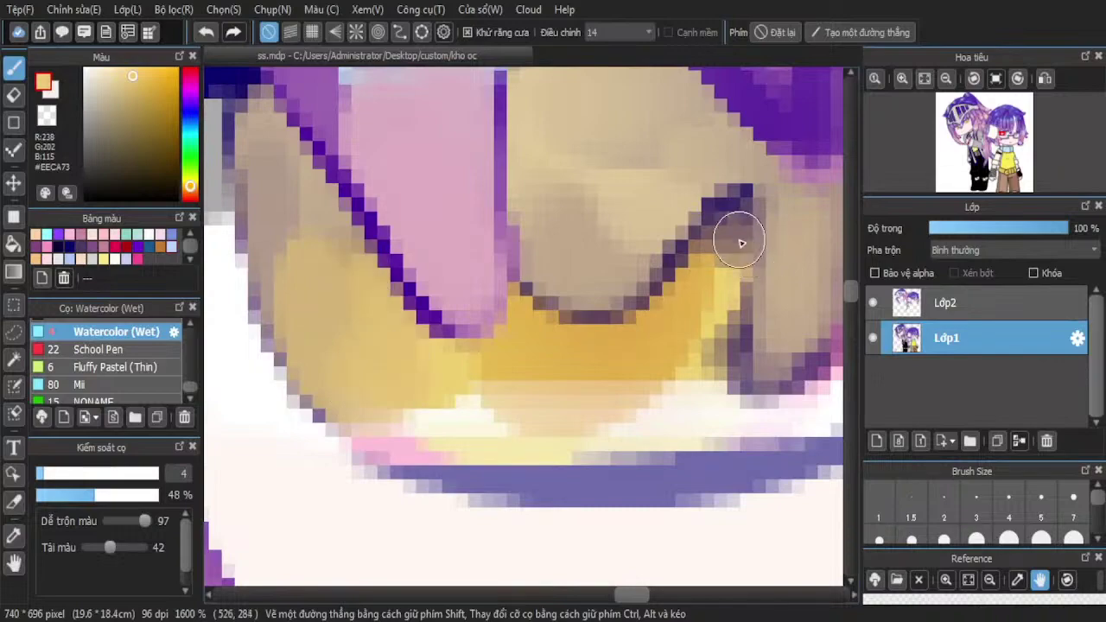
{"action": "mouse_move", "coordinate": [741, 243]}
{"action": "left_mouse_down"}
{"action": "mouse_move", "coordinate": [762, 350]}
{"action": "mouse_move", "coordinate": [755, 289]}
{"action": "mouse_move", "coordinate": [736, 381]}
{"action": "mouse_move", "coordinate": [746, 266]}
{"action": "mouse_move", "coordinate": [752, 275]}
{"action": "mouse_move", "coordinate": [767, 224]}
{"action": "mouse_move", "coordinate": [744, 372]}
{"action": "mouse_move", "coordinate": [788, 342]}
{"action": "mouse_move", "coordinate": [712, 366]}
{"action": "left_mouse_up"}
Paint golden yellow #EECA73 down the dark purple outer side of the glasses character's smaller iris
{"action": "scroll", "coordinate": [424, 346], "scroll_direction": "down", "scroll_amount": 8}
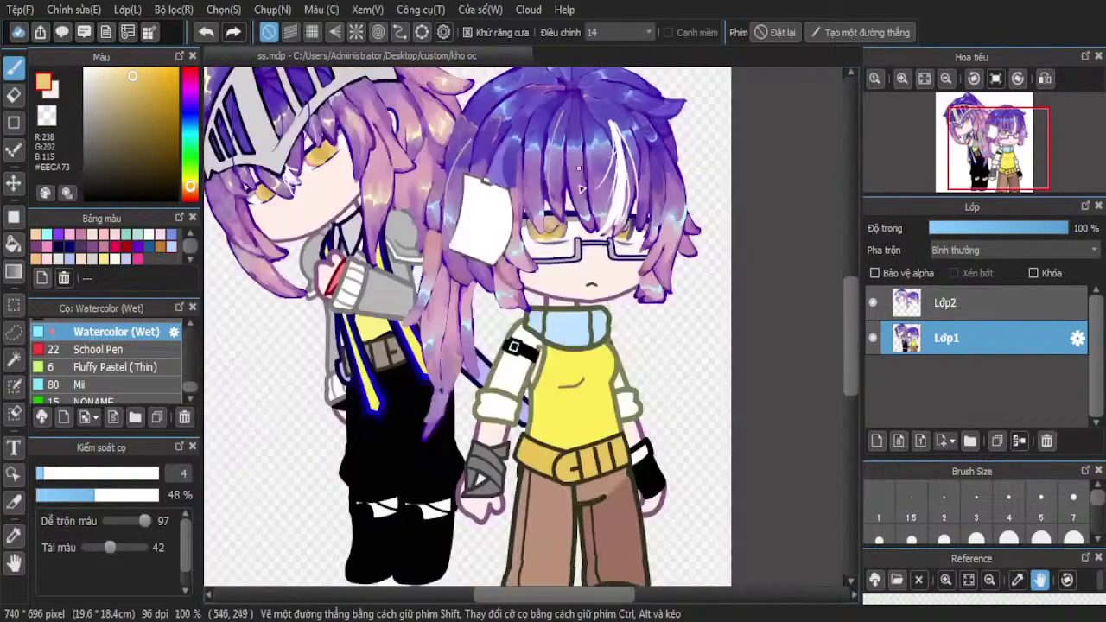
{"action": "scroll", "coordinate": [631, 212], "scroll_direction": "up", "scroll_amount": 4}
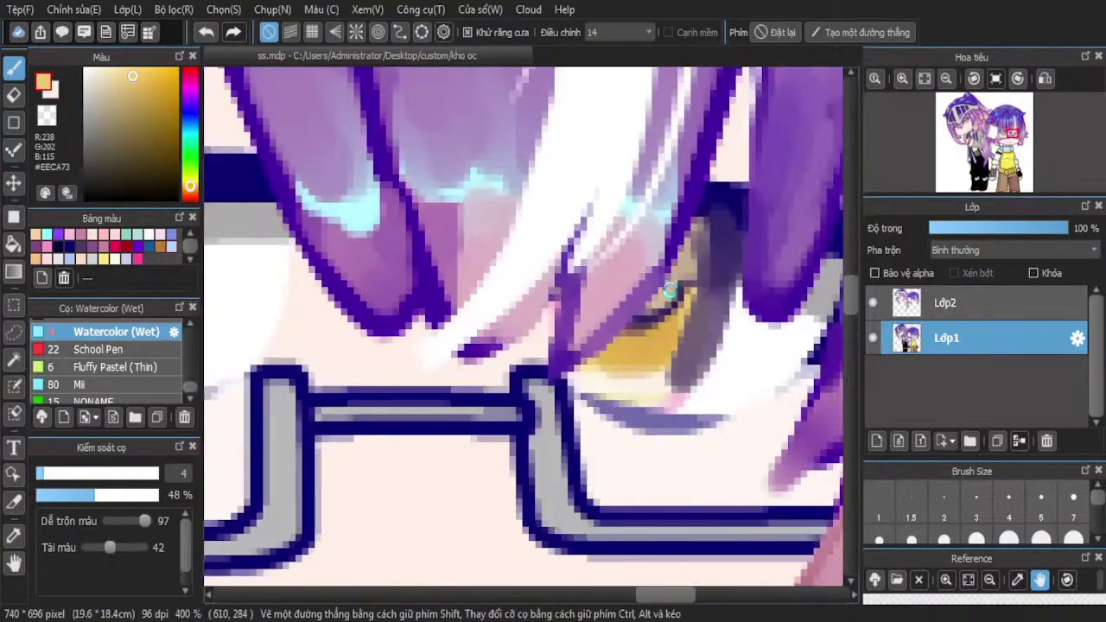
{"action": "scroll", "coordinate": [670, 291], "scroll_direction": "up", "scroll_amount": 2}
{"action": "mouse_move", "coordinate": [721, 301]}
{"action": "left_mouse_down"}
{"action": "mouse_move", "coordinate": [709, 381]}
{"action": "mouse_move", "coordinate": [675, 419]}
{"action": "mouse_move", "coordinate": [713, 359]}
{"action": "mouse_move", "coordinate": [683, 458]}
{"action": "mouse_move", "coordinate": [716, 432]}
{"action": "mouse_move", "coordinate": [758, 292]}
{"action": "mouse_move", "coordinate": [682, 464]}
{"action": "mouse_move", "coordinate": [695, 439]}
{"action": "mouse_move", "coordinate": [674, 441]}
{"action": "mouse_move", "coordinate": [724, 373]}
{"action": "mouse_move", "coordinate": [712, 440]}
{"action": "mouse_move", "coordinate": [749, 311]}
{"action": "mouse_move", "coordinate": [666, 354]}
{"action": "left_mouse_up"}
Brush golden yellow #EECA73 across the larger eye's pupil, blending away its beige patches and dark lower outline
{"action": "scroll", "coordinate": [733, 291], "scroll_direction": "down", "scroll_amount": 5}
{"action": "scroll", "coordinate": [743, 225], "scroll_direction": "down", "scroll_amount": 2}
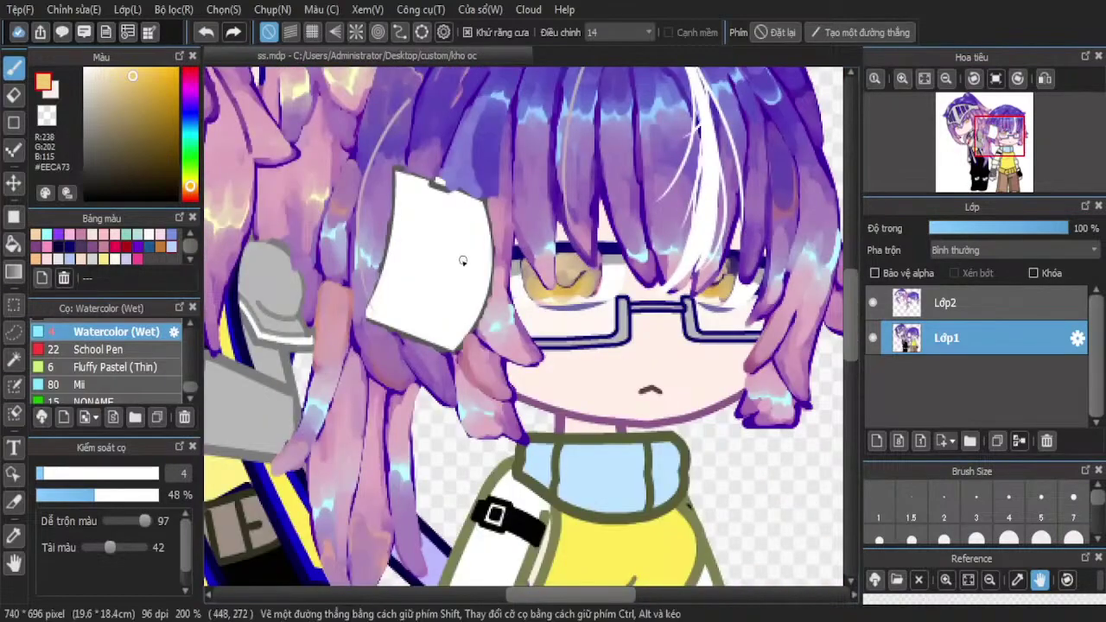
{"action": "scroll", "coordinate": [575, 262], "scroll_direction": "up", "scroll_amount": 5}
{"action": "left_click_drag", "start_coordinate": [536, 352], "coordinate": [489, 359]}
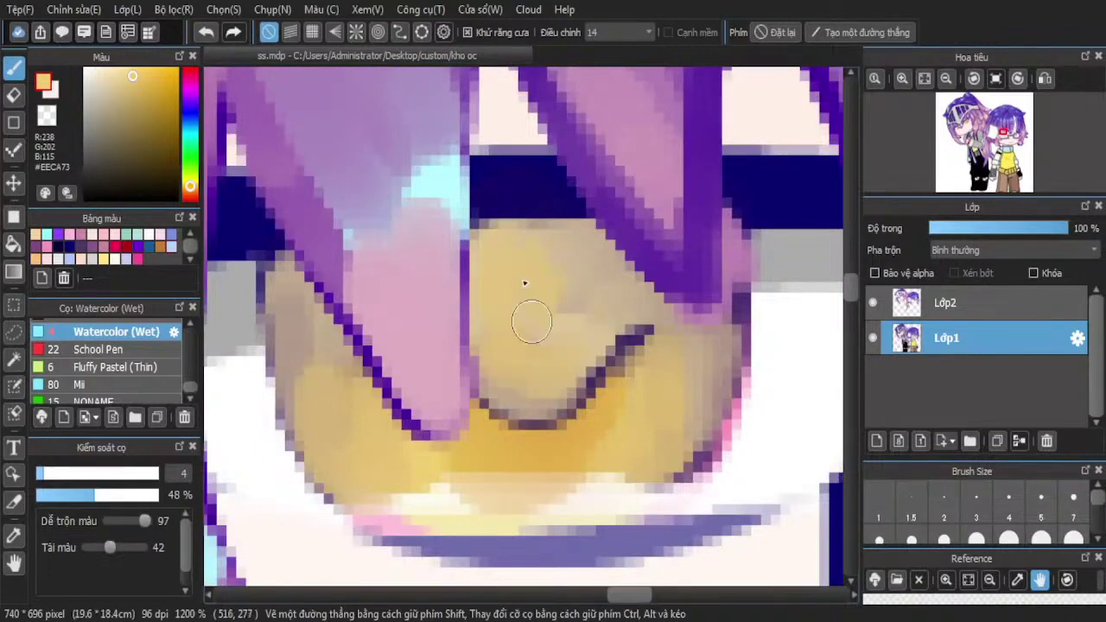
{"action": "left_click_drag", "start_coordinate": [632, 337], "coordinate": [546, 369]}
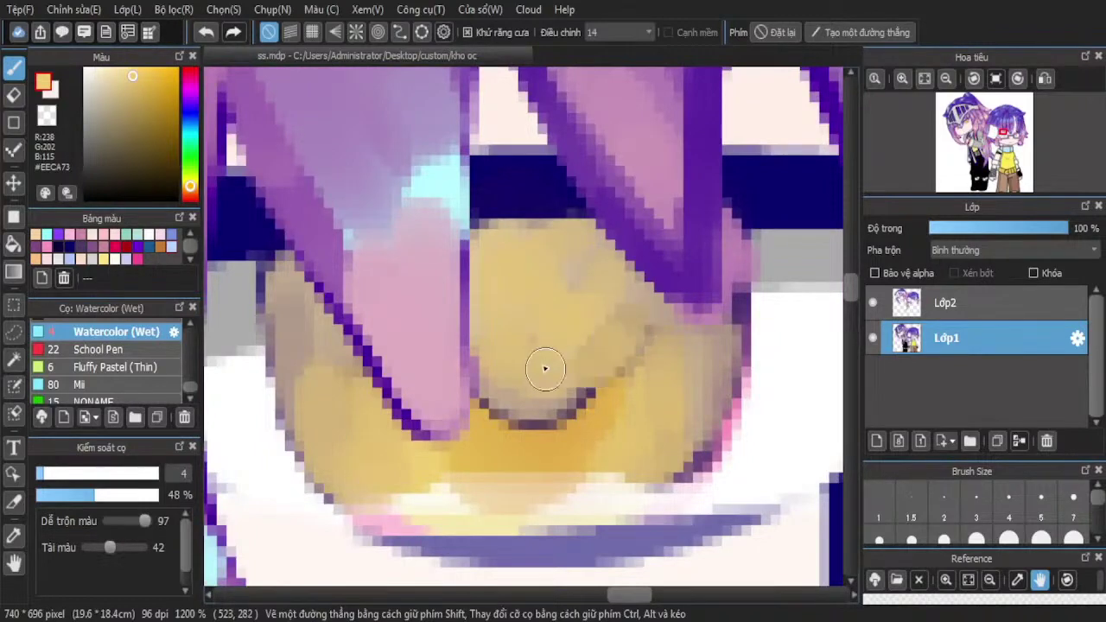
{"action": "left_click_drag", "start_coordinate": [512, 412], "coordinate": [496, 392]}
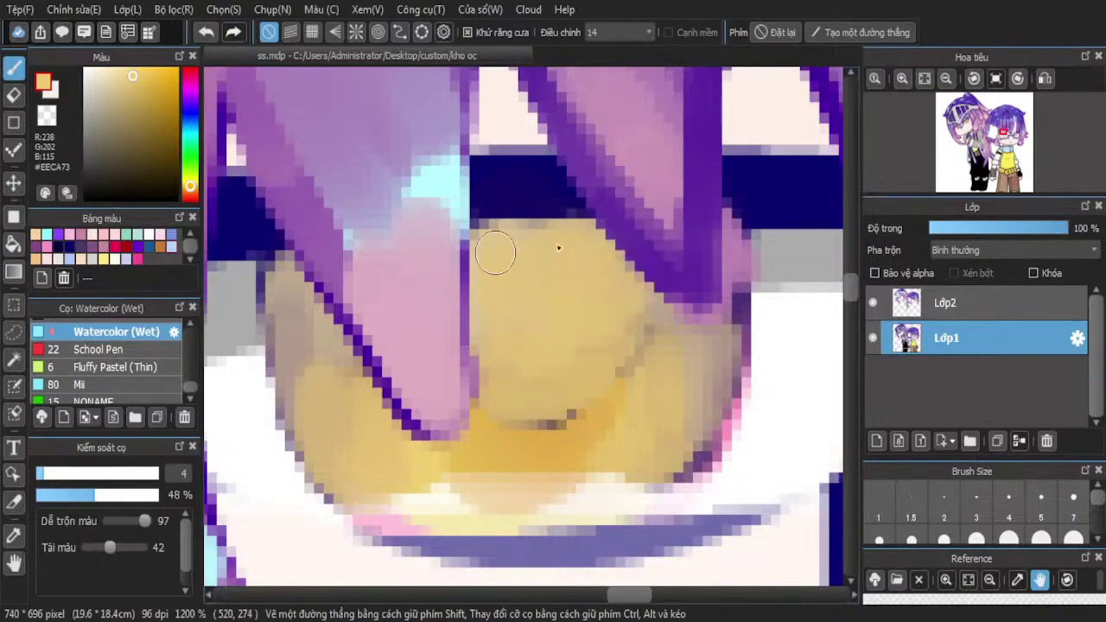
Blend golden yellow #EECA73 over the smaller eye's pupil, its dark outline and the upper part of the iris
{"action": "scroll", "coordinate": [495, 252], "scroll_direction": "down", "scroll_amount": 5}
{"action": "scroll", "coordinate": [641, 204], "scroll_direction": "down", "scroll_amount": 1}
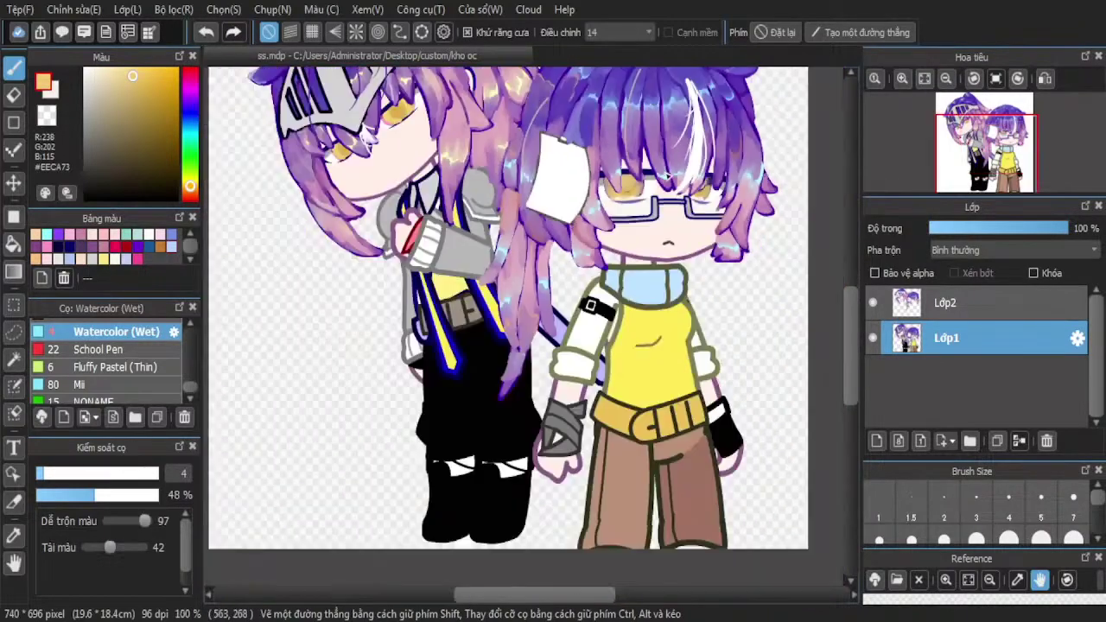
{"action": "scroll", "coordinate": [681, 152], "scroll_direction": "up", "scroll_amount": 4}
{"action": "scroll", "coordinate": [670, 216], "scroll_direction": "down", "scroll_amount": 2}
{"action": "scroll", "coordinate": [657, 281], "scroll_direction": "up", "scroll_amount": 4}
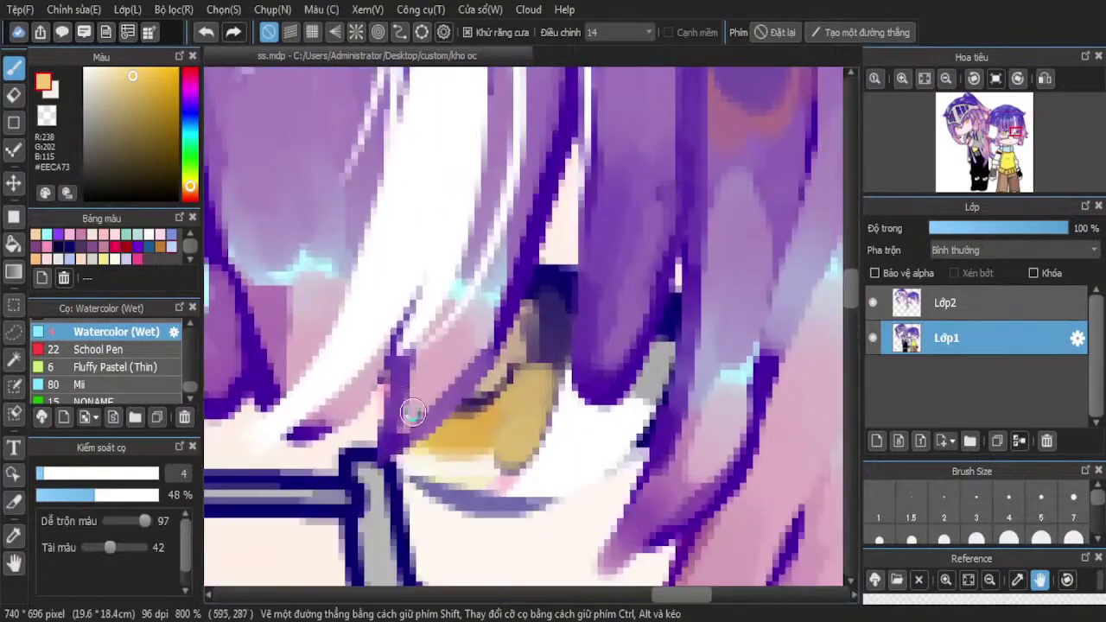
{"action": "mouse_move", "coordinate": [657, 281]}
{"action": "left_mouse_down"}
{"action": "mouse_move", "coordinate": [513, 371]}
{"action": "mouse_move", "coordinate": [464, 361]}
{"action": "mouse_move", "coordinate": [654, 274]}
{"action": "mouse_move", "coordinate": [642, 329]}
{"action": "mouse_move", "coordinate": [681, 234]}
{"action": "mouse_move", "coordinate": [656, 216]}
{"action": "left_mouse_up"}
{"action": "scroll", "coordinate": [604, 203], "scroll_direction": "down", "scroll_amount": 7}
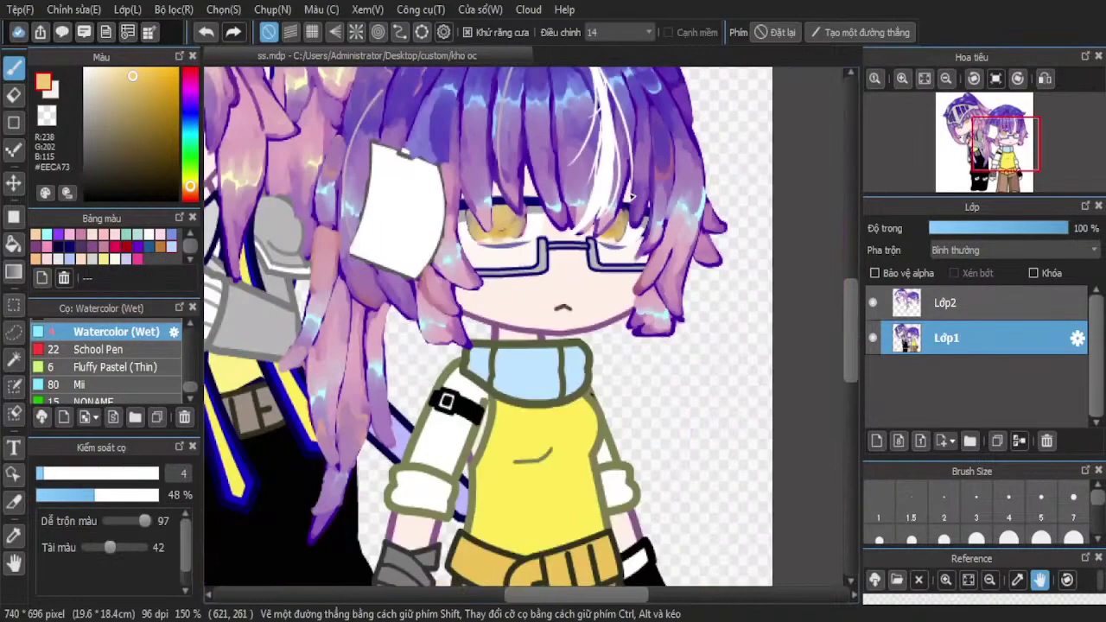
{"action": "scroll", "coordinate": [616, 197], "scroll_direction": "up", "scroll_amount": 6}
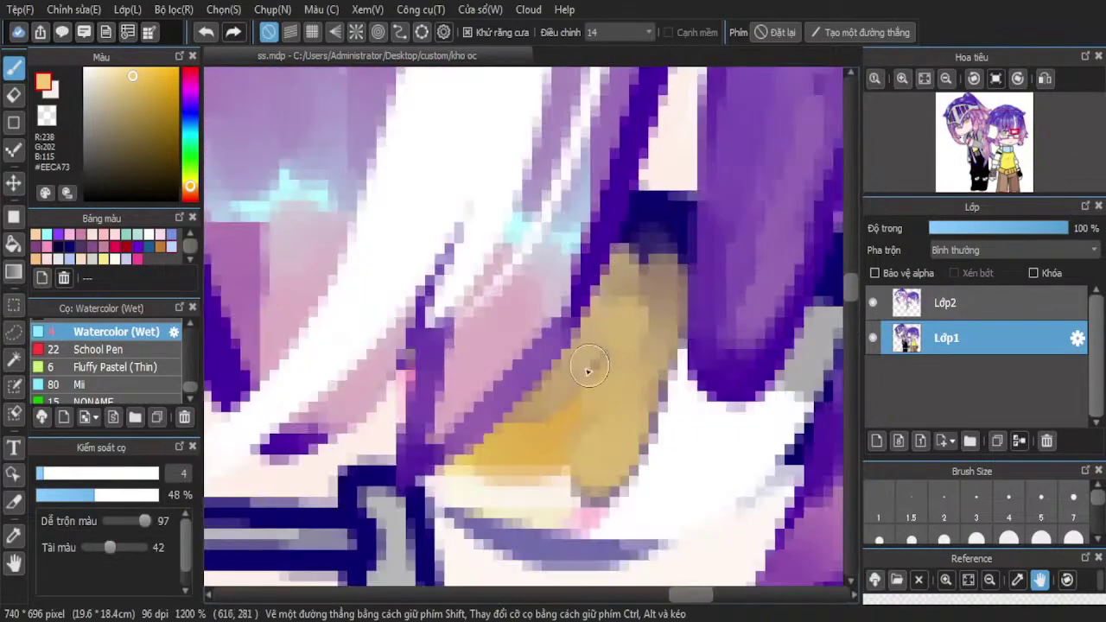
{"action": "scroll", "coordinate": [511, 394], "scroll_direction": "down", "scroll_amount": 1}
{"action": "scroll", "coordinate": [598, 342], "scroll_direction": "up", "scroll_amount": 1}
{"action": "left_click_drag", "start_coordinate": [591, 301], "coordinate": [565, 381]}
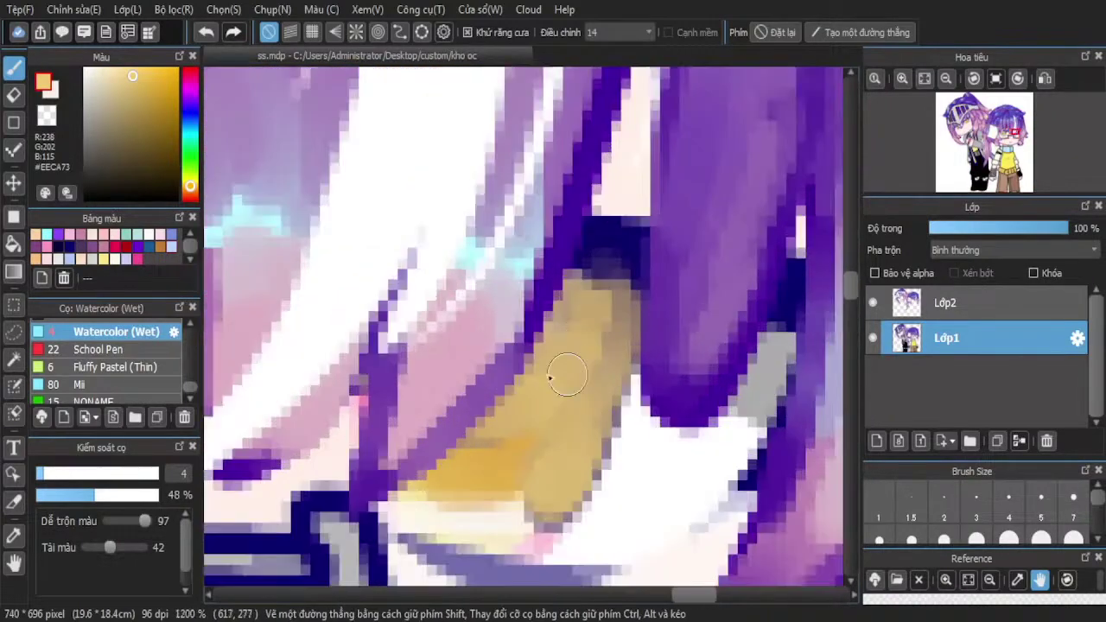
Change the colour to soft coral #E89191 and paint it over the outer side and upper part of the smaller iris
{"action": "left_click", "coordinate": [191, 77]}
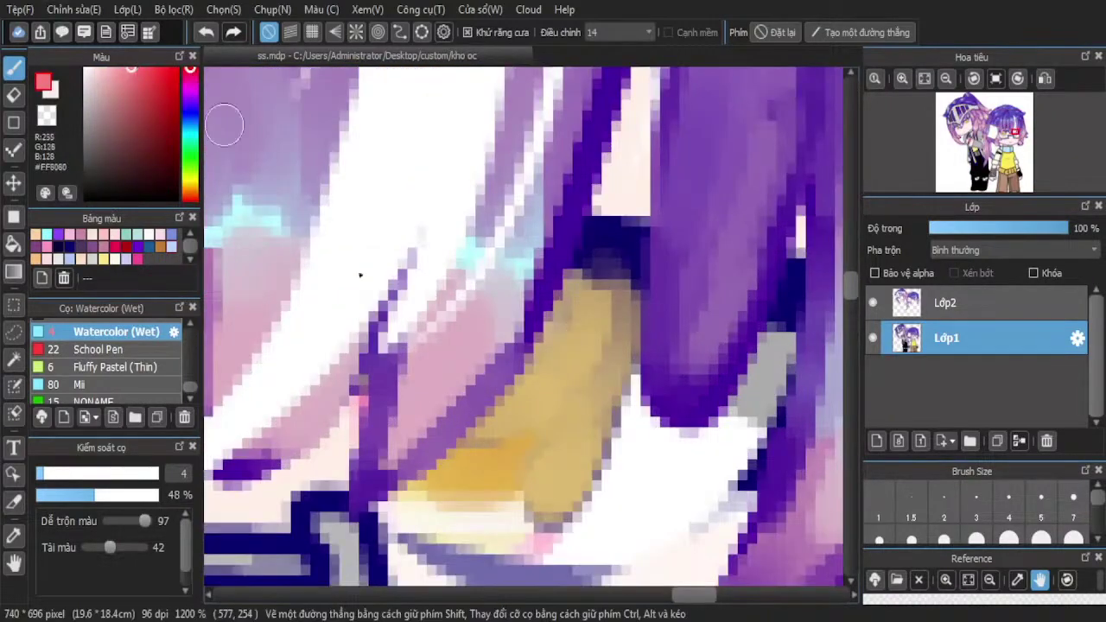
{"action": "scroll", "coordinate": [586, 411], "scroll_direction": "up", "scroll_amount": 1}
{"action": "mouse_move", "coordinate": [561, 342]}
{"action": "left_mouse_down"}
{"action": "mouse_move", "coordinate": [600, 395]}
{"action": "mouse_move", "coordinate": [589, 268]}
{"action": "mouse_move", "coordinate": [540, 342]}
{"action": "mouse_move", "coordinate": [582, 306]}
{"action": "mouse_move", "coordinate": [574, 331]}
{"action": "mouse_move", "coordinate": [594, 414]}
{"action": "left_mouse_up"}
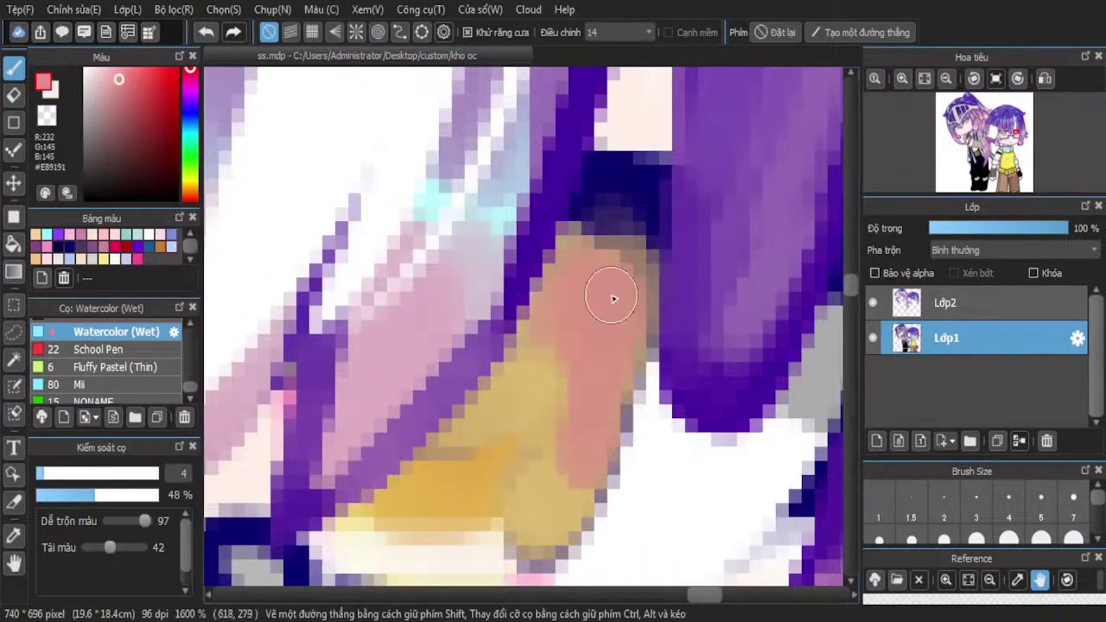
{"action": "left_click_drag", "start_coordinate": [610, 297], "coordinate": [492, 380]}
Paint coral #E89191 down both sides of the larger iris, leaving the pupil and lower centre yellow
{"action": "scroll", "coordinate": [554, 320], "scroll_direction": "down", "scroll_amount": 6}
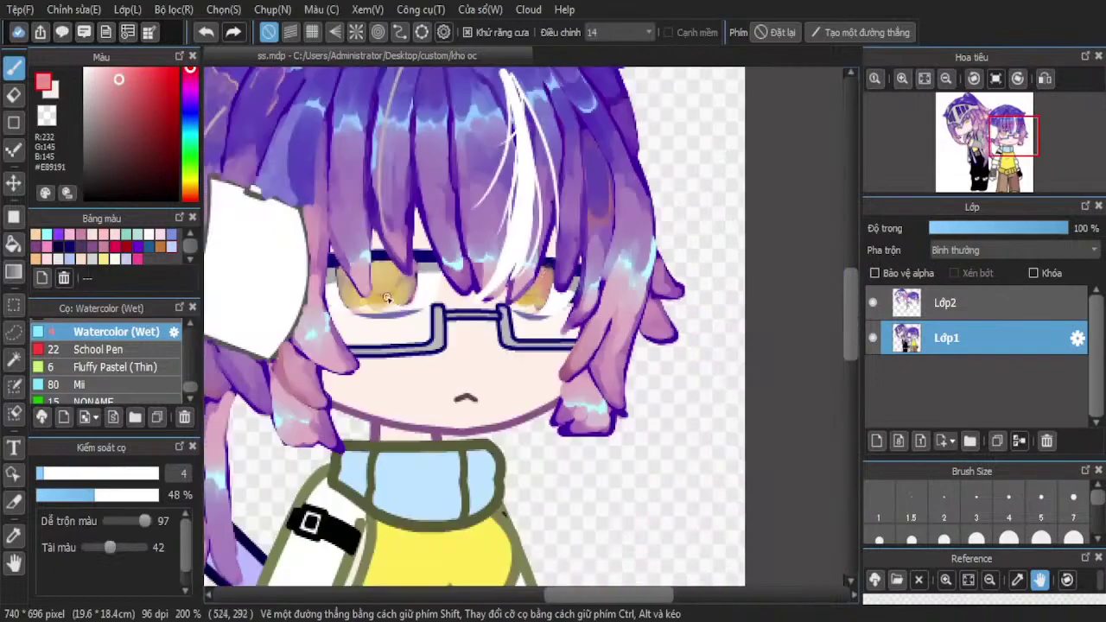
{"action": "scroll", "coordinate": [436, 253], "scroll_direction": "up", "scroll_amount": 4}
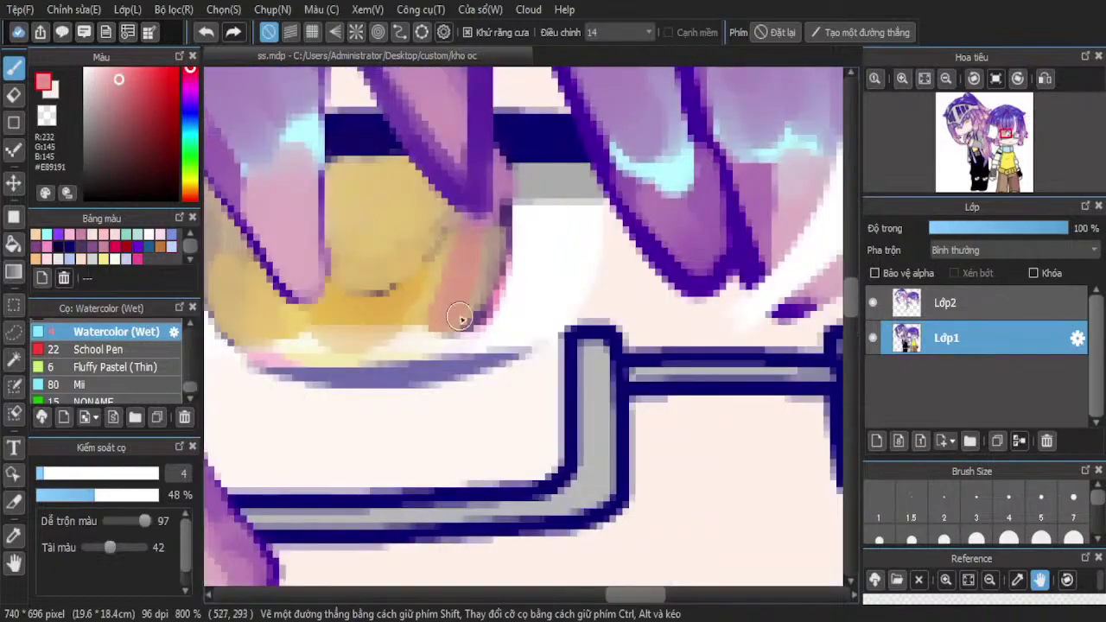
{"action": "scroll", "coordinate": [485, 220], "scroll_direction": "down", "scroll_amount": 2}
{"action": "scroll", "coordinate": [354, 355], "scroll_direction": "up", "scroll_amount": 2}
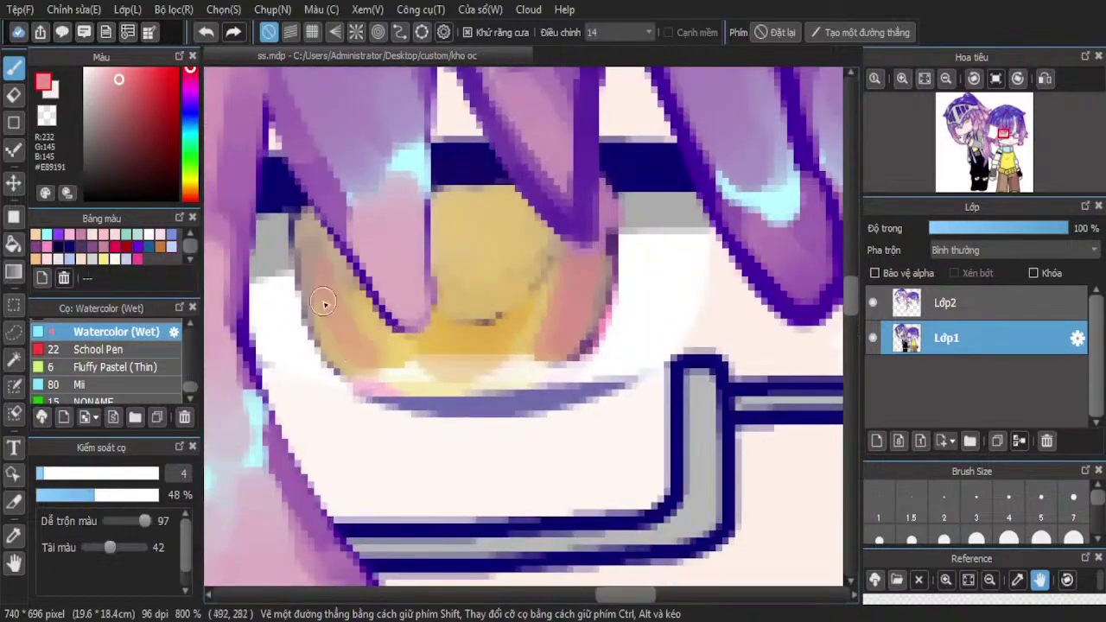
{"action": "left_click_drag", "start_coordinate": [338, 286], "coordinate": [366, 326]}
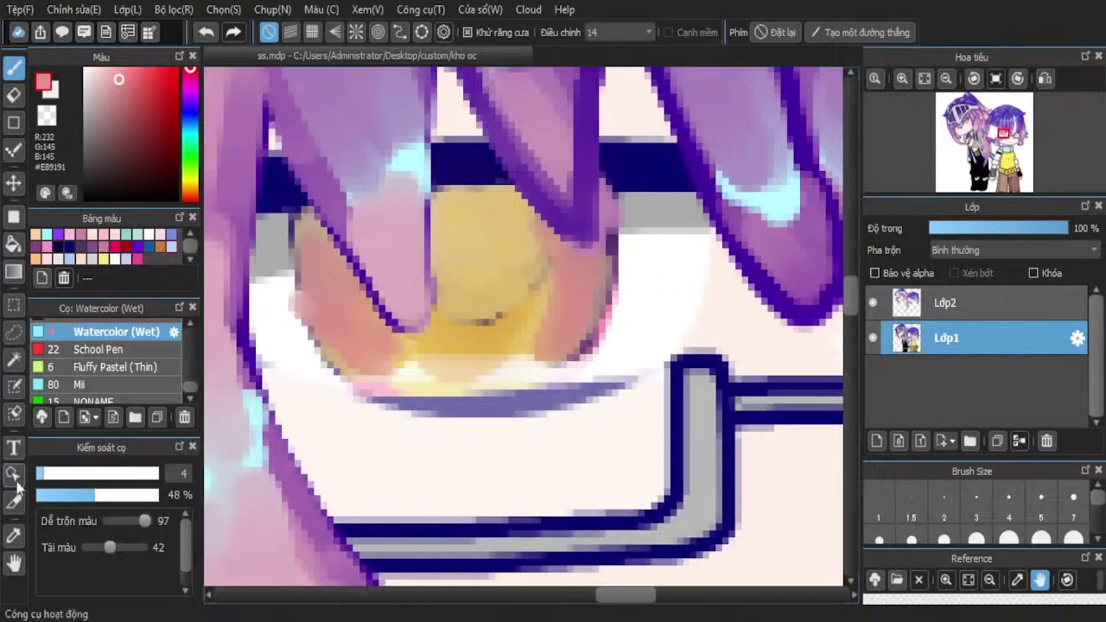
Sample navy #08016D from the upper lash line and shade the top of the larger iris on both sides of the hair strand
{"action": "scroll", "coordinate": [452, 454], "scroll_direction": "down", "scroll_amount": 3}
{"action": "left_click", "coordinate": [14, 537]}
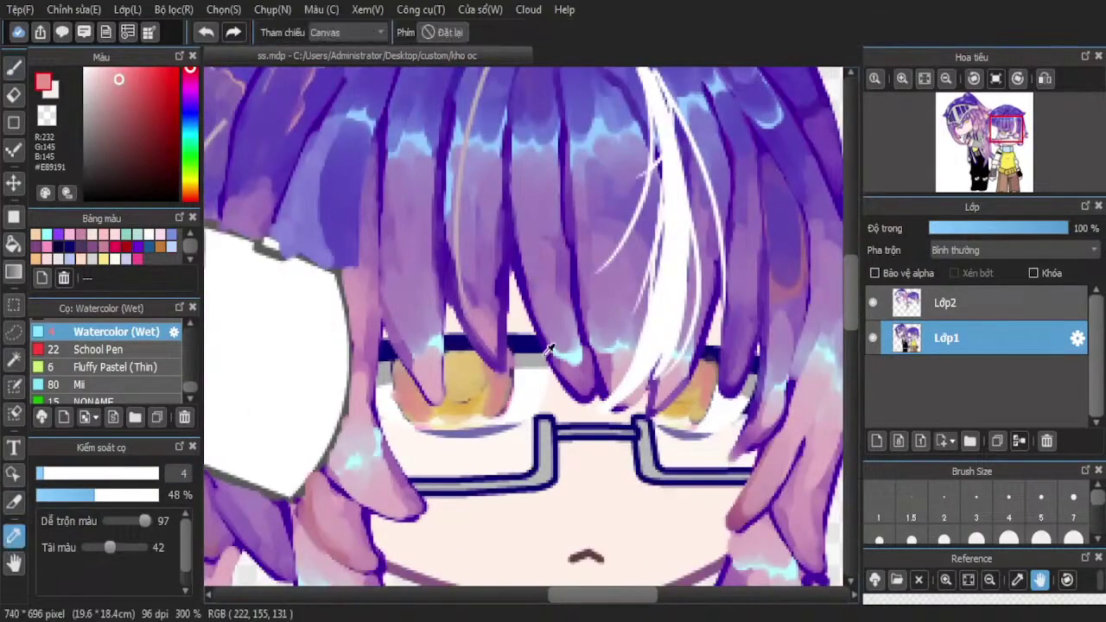
{"action": "scroll", "coordinate": [323, 306], "scroll_direction": "up", "scroll_amount": 3}
{"action": "left_click", "coordinate": [452, 302]}
{"action": "scroll", "coordinate": [499, 223], "scroll_direction": "down", "scroll_amount": 2}
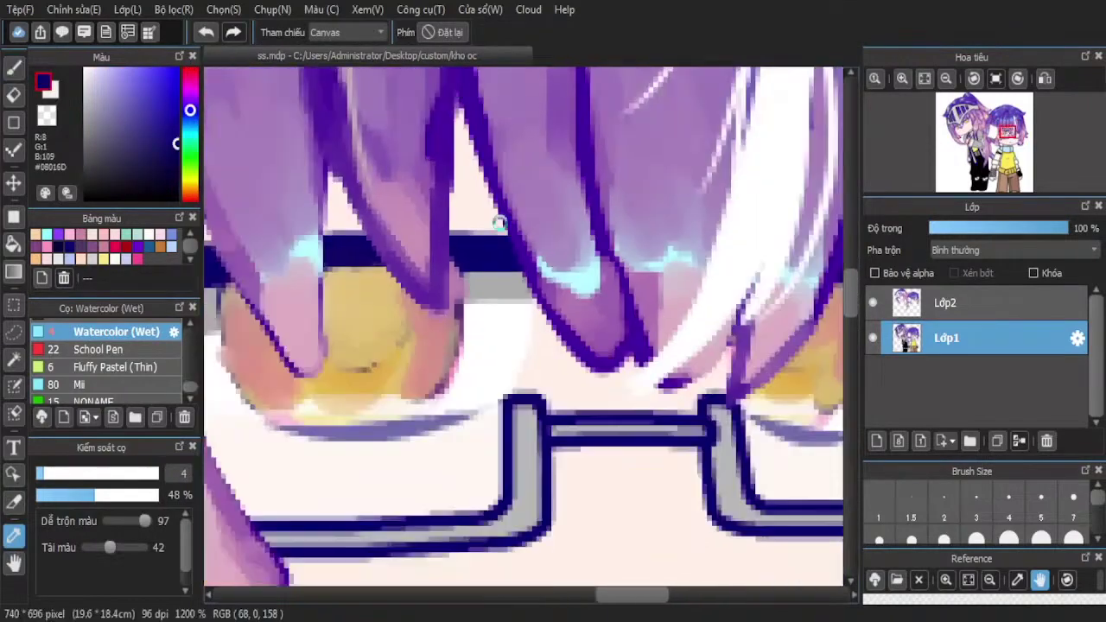
{"action": "scroll", "coordinate": [223, 299], "scroll_direction": "up", "scroll_amount": 2}
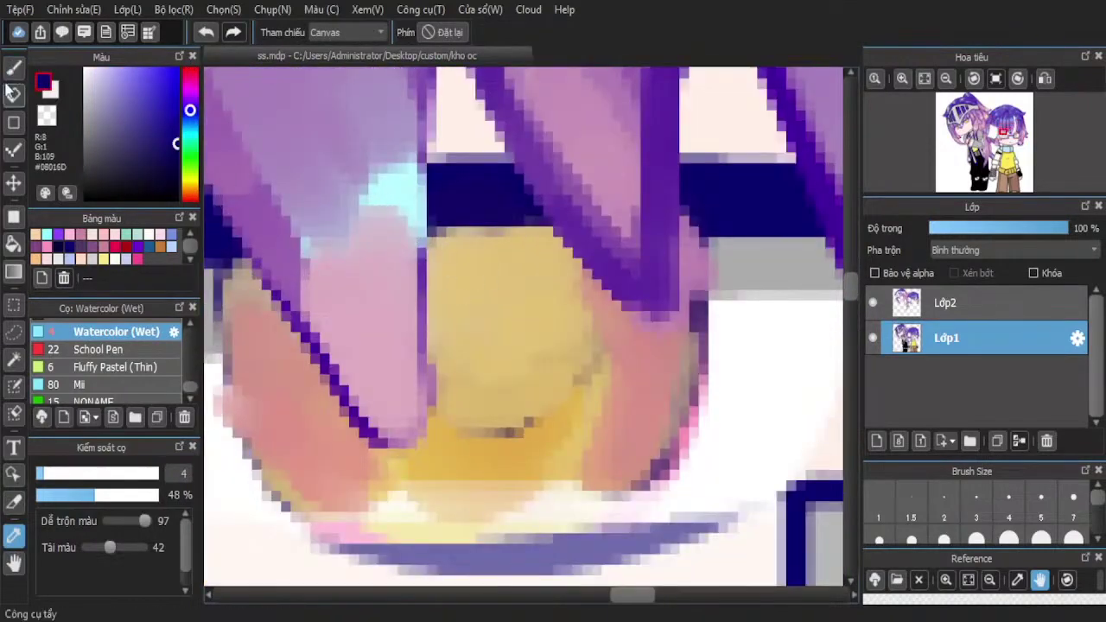
{"action": "left_click", "coordinate": [14, 68]}
{"action": "mouse_move", "coordinate": [438, 246]}
{"action": "left_mouse_down"}
{"action": "mouse_move", "coordinate": [477, 251]}
{"action": "mouse_move", "coordinate": [536, 264]}
{"action": "mouse_move", "coordinate": [387, 278]}
{"action": "left_mouse_up"}
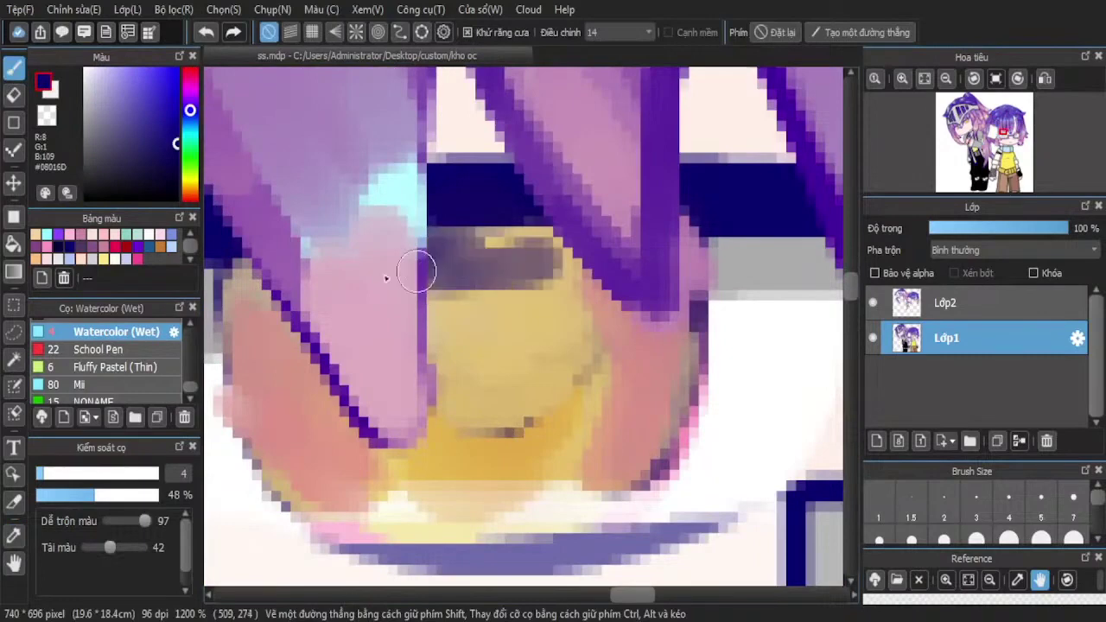
{"action": "mouse_move", "coordinate": [277, 311]}
{"action": "left_mouse_down"}
{"action": "mouse_move", "coordinate": [247, 328]}
{"action": "mouse_move", "coordinate": [246, 285]}
{"action": "left_mouse_up"}
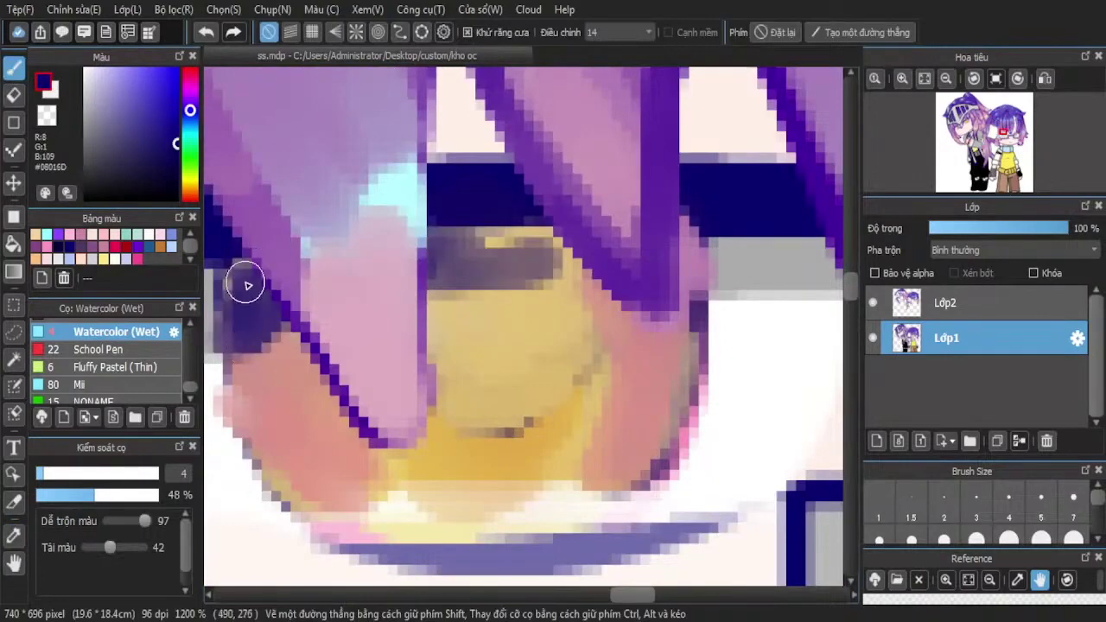
{"action": "left_click_drag", "start_coordinate": [453, 264], "coordinate": [505, 252]}
{"action": "mouse_move", "coordinate": [281, 324]}
{"action": "left_mouse_down"}
{"action": "mouse_move", "coordinate": [213, 373]}
{"action": "mouse_move", "coordinate": [242, 332]}
{"action": "left_mouse_up"}
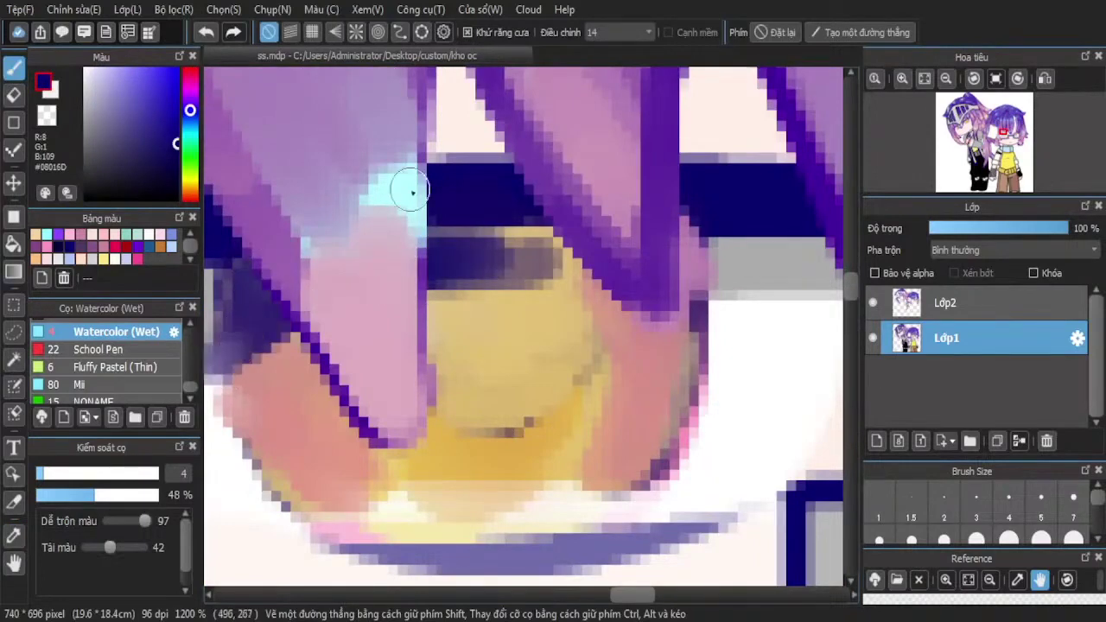
Undo the last navy stroke and extend the #08016D shading across the whole top of the larger iris
{"action": "scroll", "coordinate": [532, 227], "scroll_direction": "down", "scroll_amount": 2}
{"action": "scroll", "coordinate": [484, 227], "scroll_direction": "up", "scroll_amount": 2}
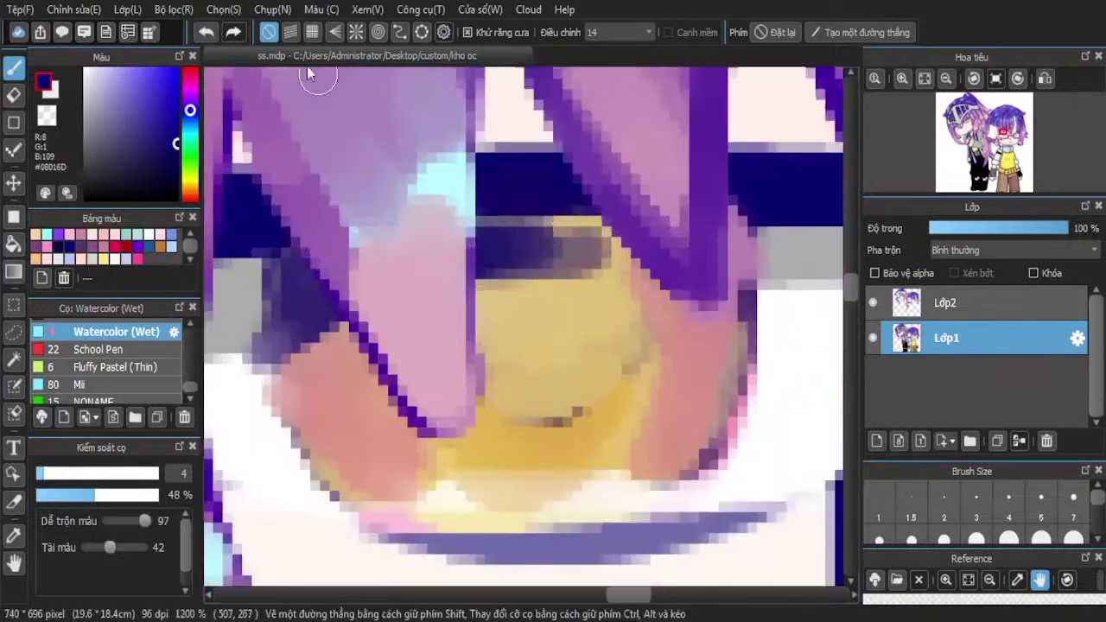
{"action": "left_click", "coordinate": [204, 33]}
{"action": "mouse_move", "coordinate": [460, 227]}
{"action": "left_mouse_down"}
{"action": "mouse_move", "coordinate": [573, 228]}
{"action": "mouse_move", "coordinate": [536, 239]}
{"action": "mouse_move", "coordinate": [691, 271]}
{"action": "mouse_move", "coordinate": [746, 310]}
{"action": "mouse_move", "coordinate": [734, 264]}
{"action": "left_mouse_up"}
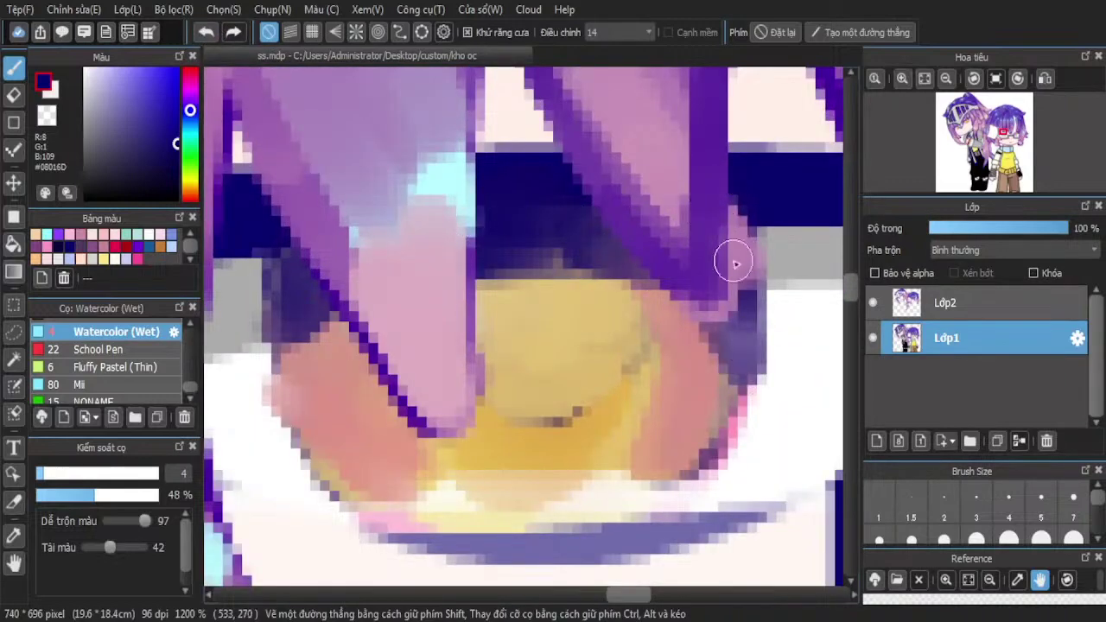
{"action": "left_click_drag", "start_coordinate": [556, 260], "coordinate": [312, 335]}
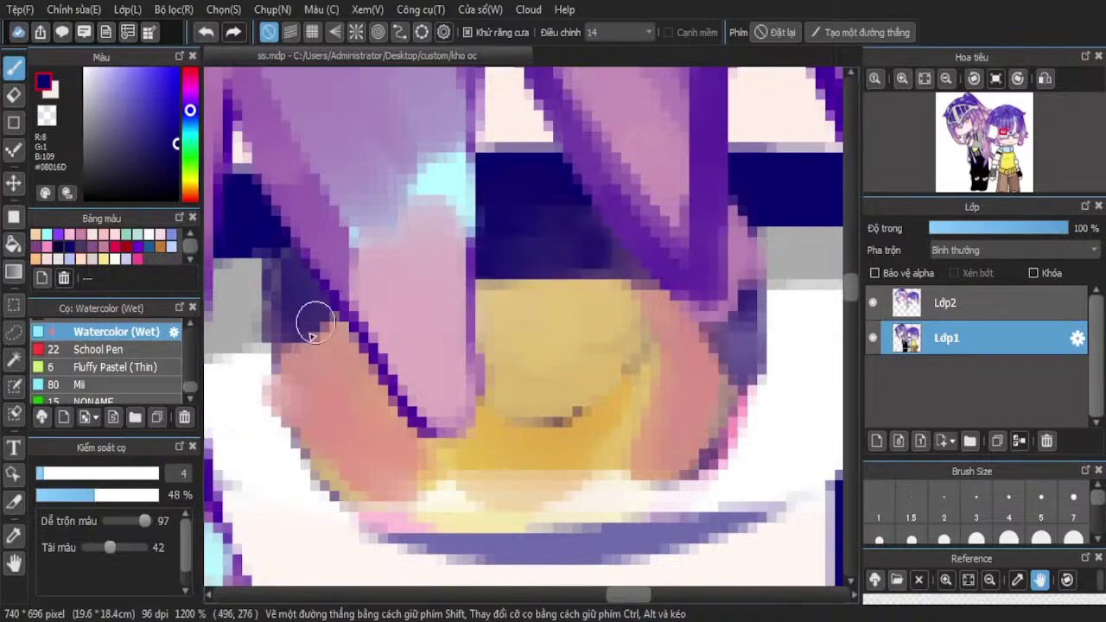
{"action": "mouse_move", "coordinate": [382, 278]}
{"action": "left_mouse_down"}
{"action": "mouse_move", "coordinate": [297, 333]}
{"action": "mouse_move", "coordinate": [284, 375]}
{"action": "left_mouse_up"}
Paint navy #08016D shading across the top of the smaller iris beneath its lash line
{"action": "scroll", "coordinate": [529, 260], "scroll_direction": "down", "scroll_amount": 6}
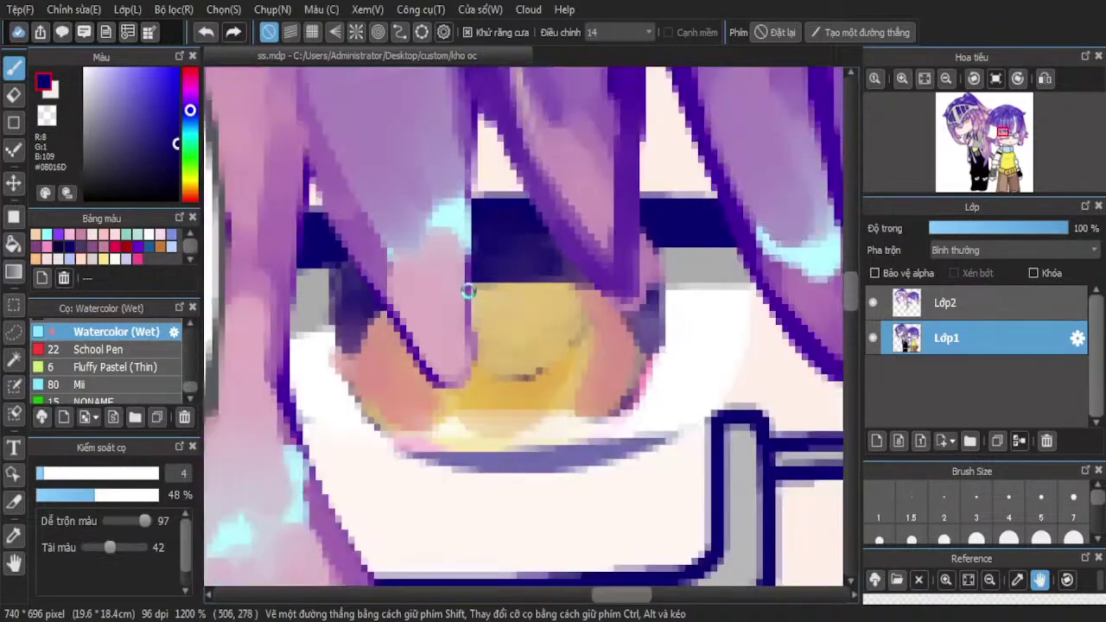
{"action": "scroll", "coordinate": [664, 258], "scroll_direction": "down", "scroll_amount": 1}
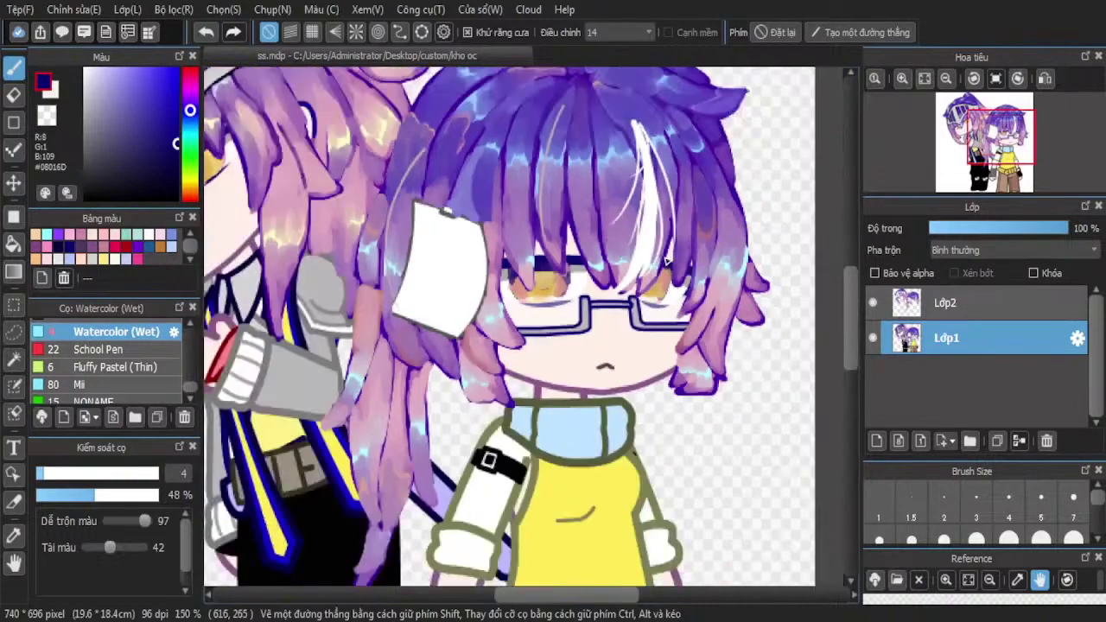
{"action": "scroll", "coordinate": [670, 275], "scroll_direction": "up", "scroll_amount": 6}
{"action": "mouse_move", "coordinate": [648, 285]}
{"action": "left_mouse_down"}
{"action": "mouse_move", "coordinate": [682, 318]}
{"action": "mouse_move", "coordinate": [694, 354]}
{"action": "mouse_move", "coordinate": [695, 344]}
{"action": "mouse_move", "coordinate": [710, 358]}
{"action": "mouse_move", "coordinate": [678, 283]}
{"action": "mouse_move", "coordinate": [725, 320]}
{"action": "mouse_move", "coordinate": [703, 272]}
{"action": "mouse_move", "coordinate": [674, 253]}
{"action": "mouse_move", "coordinate": [730, 257]}
{"action": "mouse_move", "coordinate": [659, 254]}
{"action": "mouse_move", "coordinate": [655, 278]}
{"action": "mouse_move", "coordinate": [691, 333]}
{"action": "left_mouse_up"}
{"action": "left_click_drag", "start_coordinate": [619, 301], "coordinate": [566, 294]}
{"action": "scroll", "coordinate": [565, 294], "scroll_direction": "down", "scroll_amount": 5}
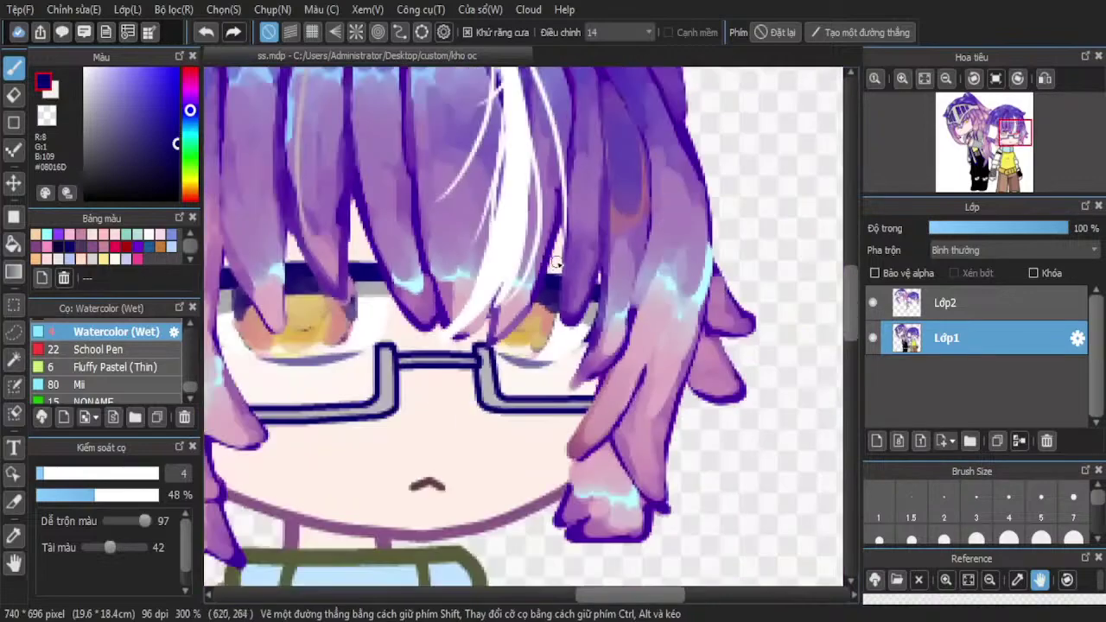
Paint coral #E08F8F over the navy shading across the top and sides of the larger iris, keeping a thin navy line above the pupil
{"action": "left_click", "coordinate": [14, 536]}
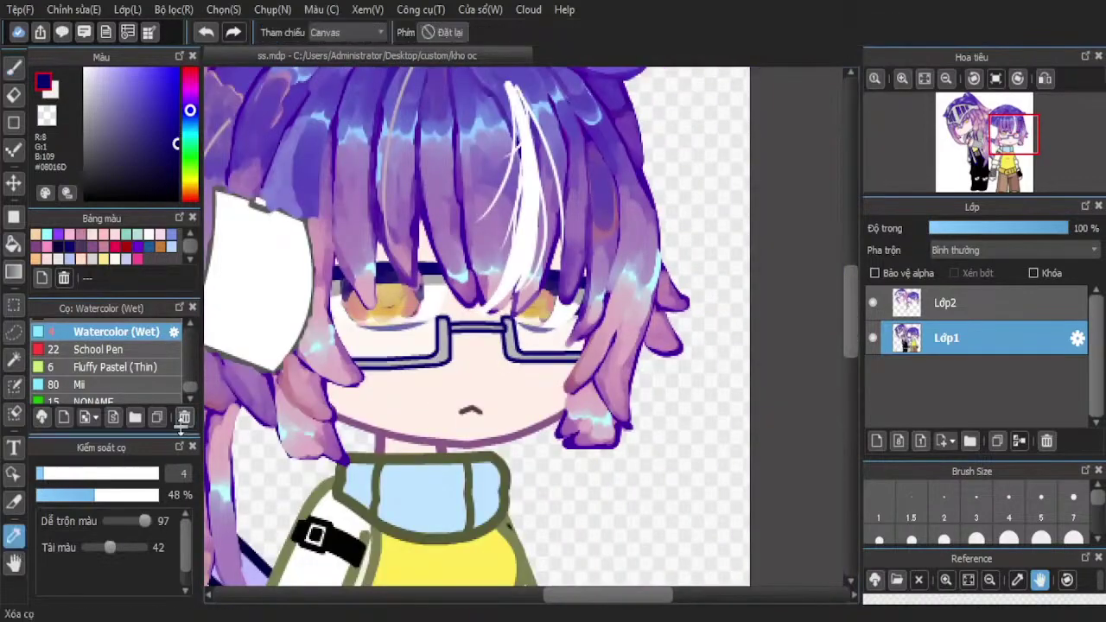
{"action": "scroll", "coordinate": [395, 296], "scroll_direction": "up", "scroll_amount": 5}
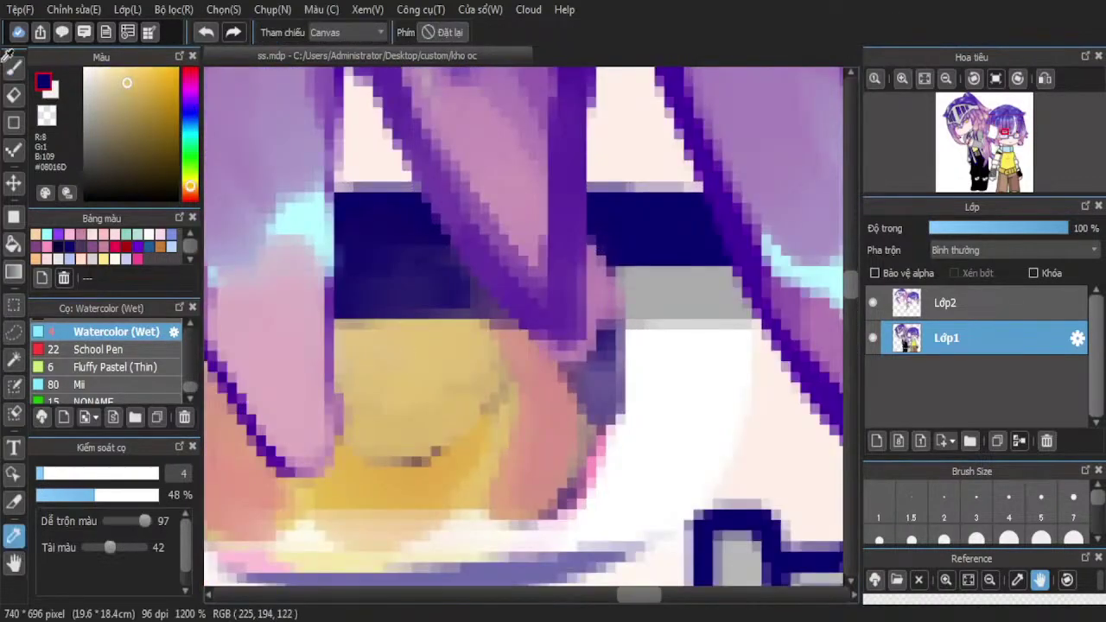
{"action": "left_click", "coordinate": [436, 346]}
{"action": "left_click", "coordinate": [14, 69]}
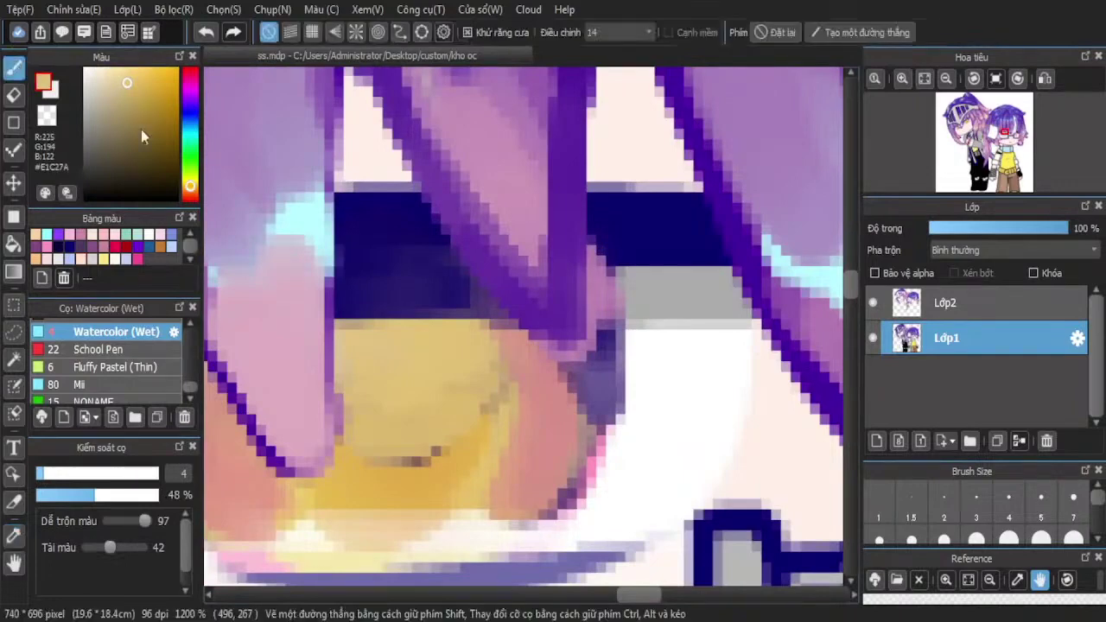
{"action": "left_click", "coordinate": [189, 71]}
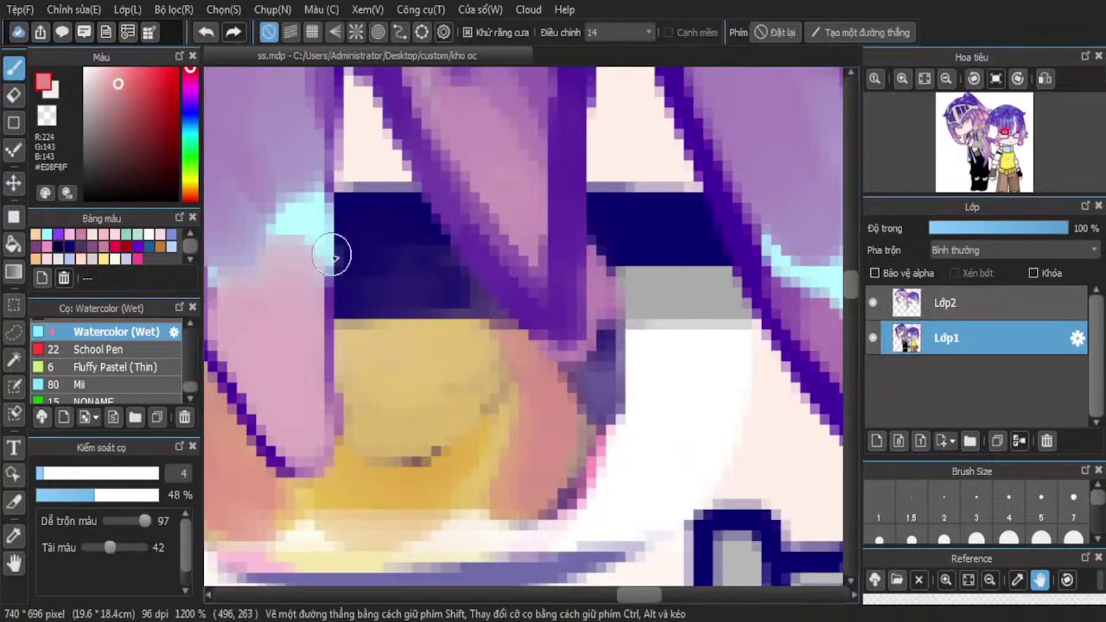
{"action": "mouse_move", "coordinate": [332, 256]}
{"action": "left_mouse_down"}
{"action": "mouse_move", "coordinate": [395, 279]}
{"action": "mouse_move", "coordinate": [475, 279]}
{"action": "mouse_move", "coordinate": [431, 286]}
{"action": "mouse_move", "coordinate": [472, 294]}
{"action": "mouse_move", "coordinate": [476, 279]}
{"action": "left_mouse_up"}
{"action": "scroll", "coordinate": [539, 231], "scroll_direction": "down", "scroll_amount": 5}
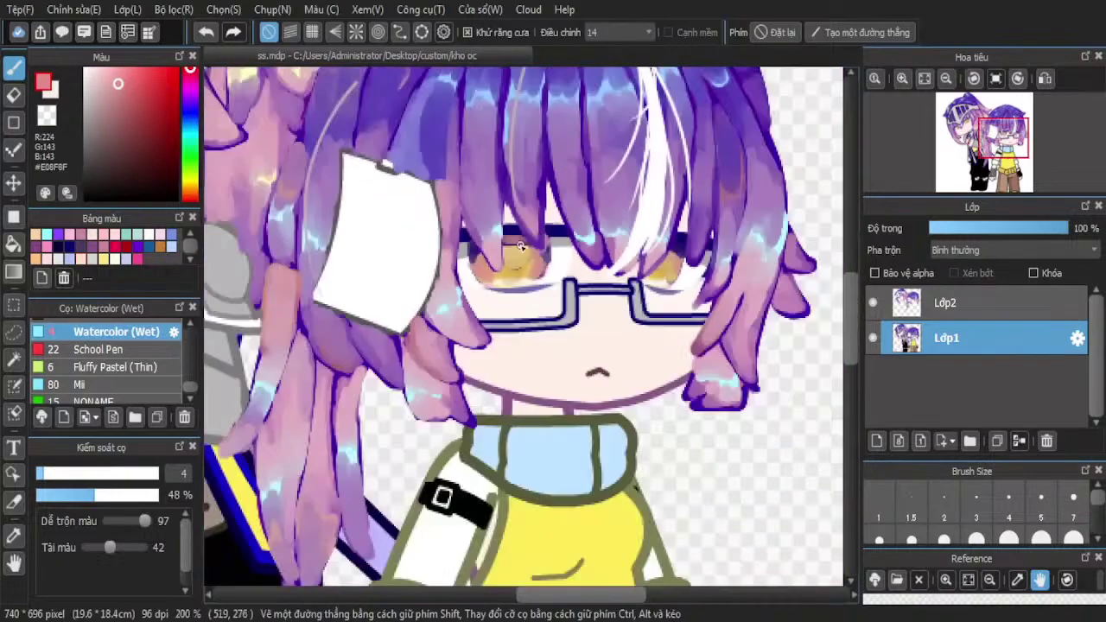
{"action": "scroll", "coordinate": [520, 246], "scroll_direction": "up", "scroll_amount": 2}
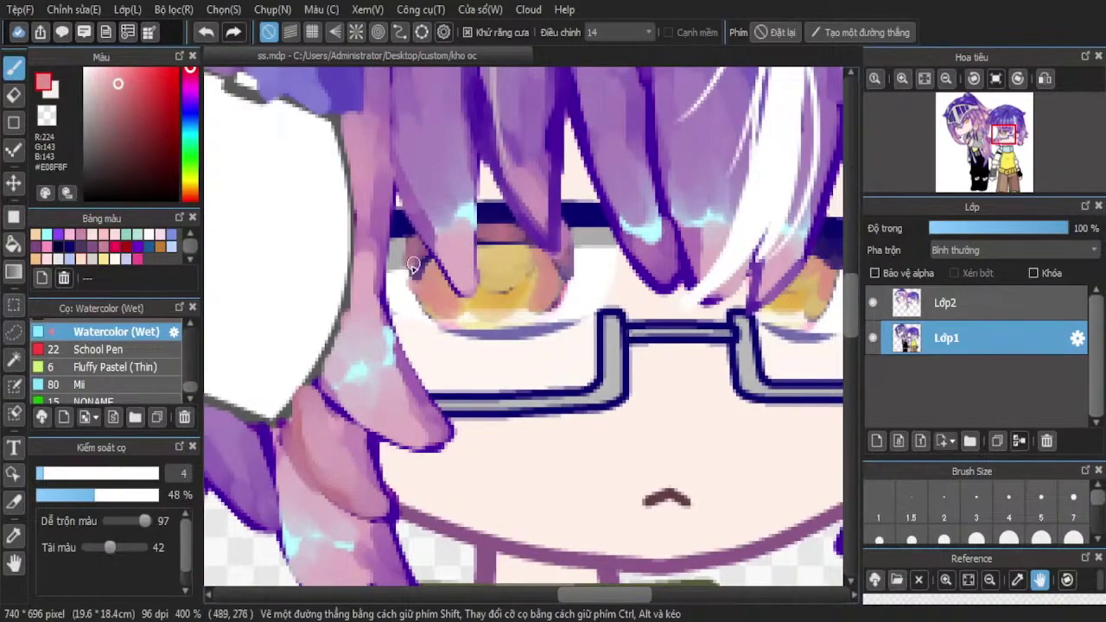
Paint the same coral #E08F8F over the navy shading at the top of the smaller iris
{"action": "scroll", "coordinate": [407, 278], "scroll_direction": "down", "scroll_amount": 3}
{"action": "scroll", "coordinate": [579, 270], "scroll_direction": "up", "scroll_amount": 5}
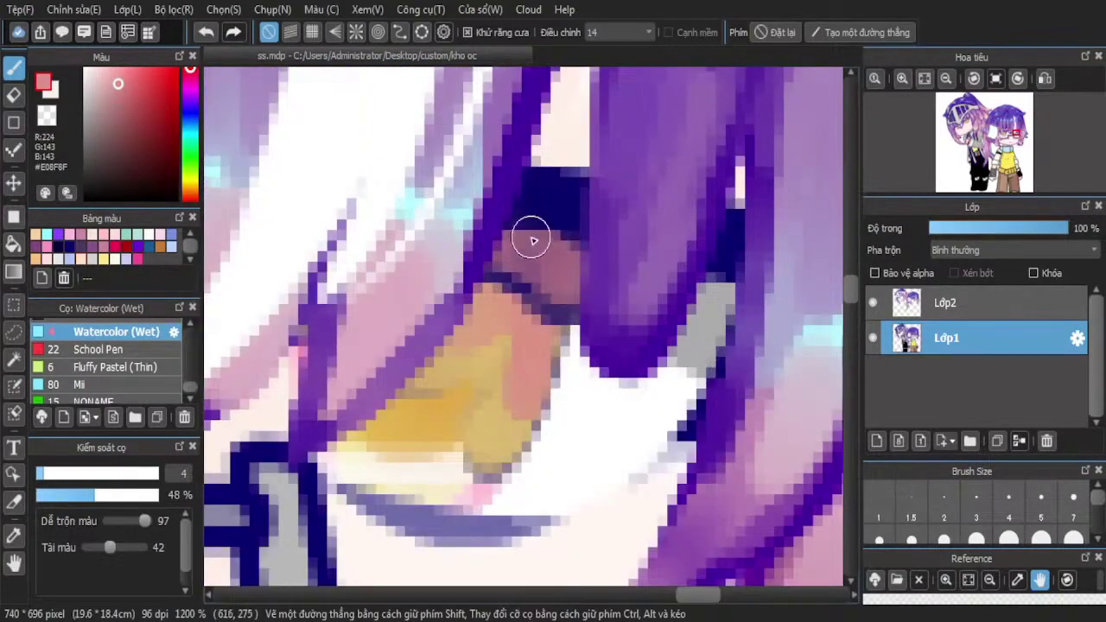
{"action": "scroll", "coordinate": [535, 235], "scroll_direction": "down", "scroll_amount": 5}
{"action": "scroll", "coordinate": [601, 231], "scroll_direction": "down", "scroll_amount": 1}
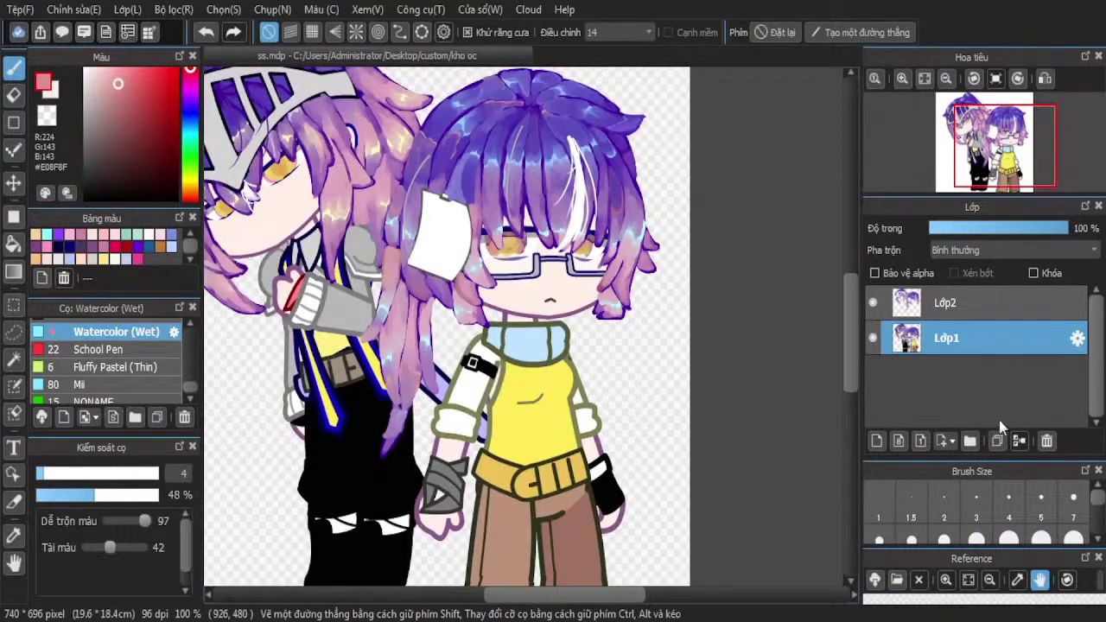
Shade the centre of the larger iris with #E08F8F on a new Multiply (Nhân) layer above Lớp1, using brush size 15
{"action": "left_click", "coordinate": [876, 440]}
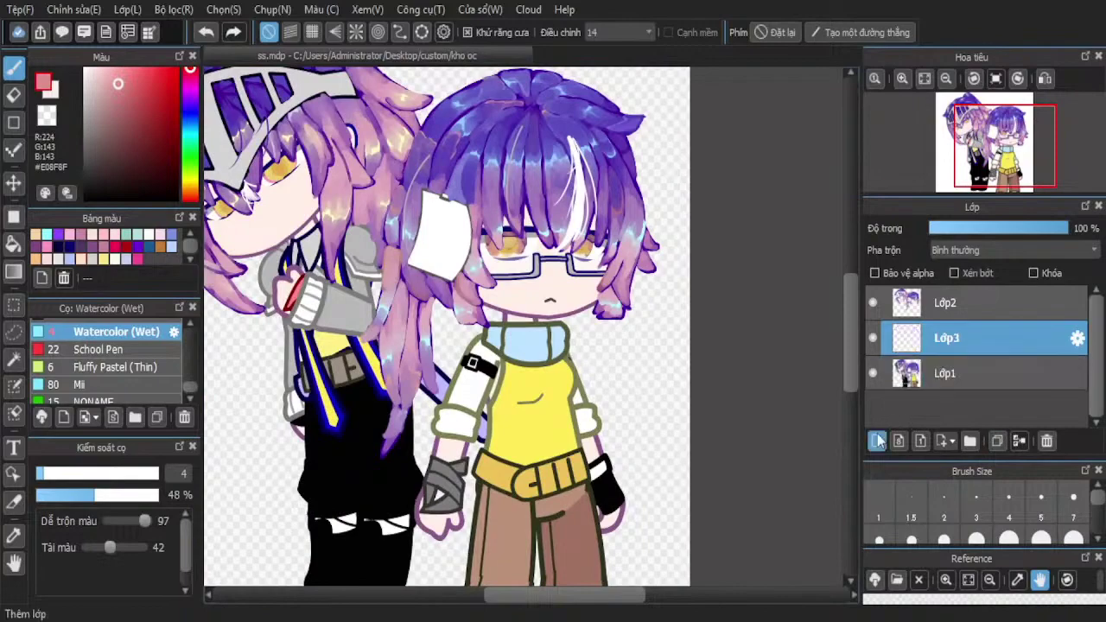
{"action": "scroll", "coordinate": [527, 214], "scroll_direction": "up", "scroll_amount": 5}
{"action": "scroll", "coordinate": [527, 213], "scroll_direction": "up", "scroll_amount": 2}
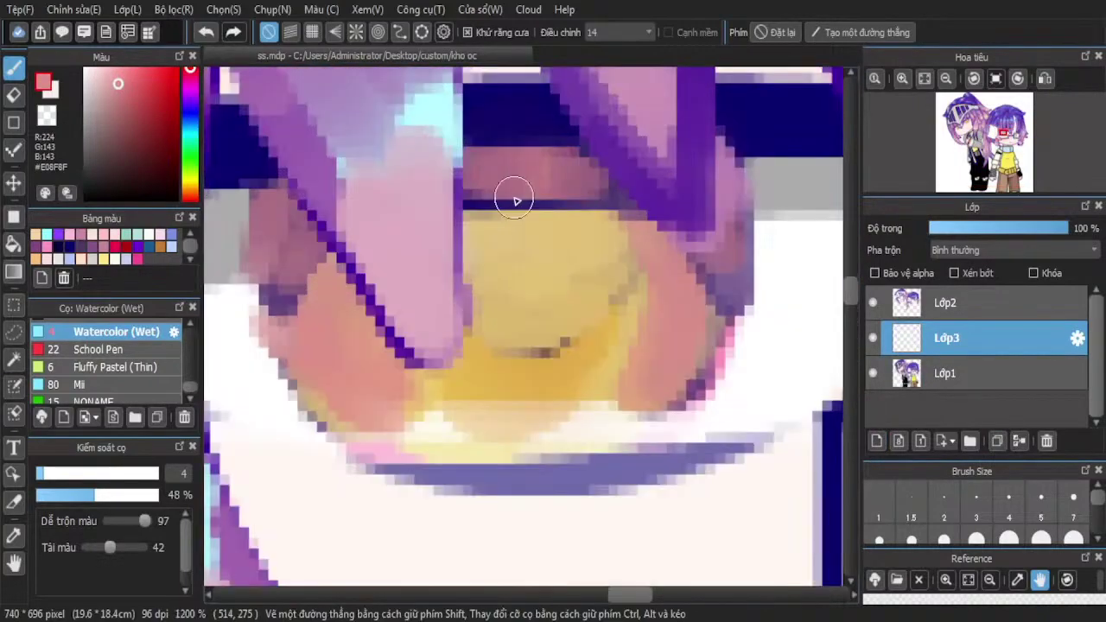
{"action": "scroll", "coordinate": [1008, 255], "scroll_direction": "down", "scroll_amount": 2}
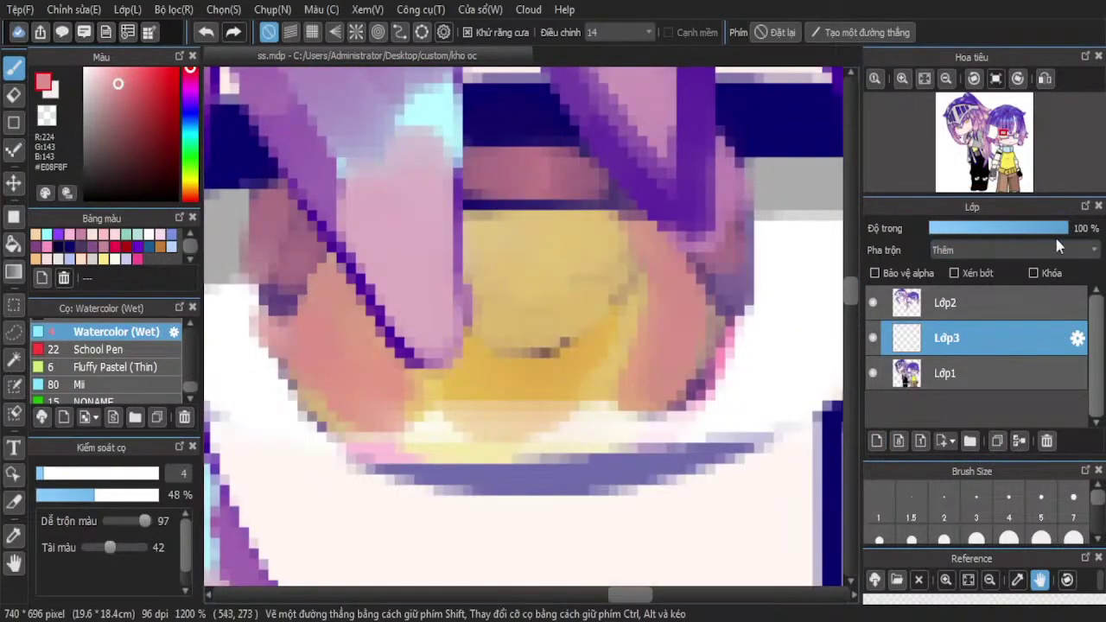
{"action": "left_click", "coordinate": [950, 539]}
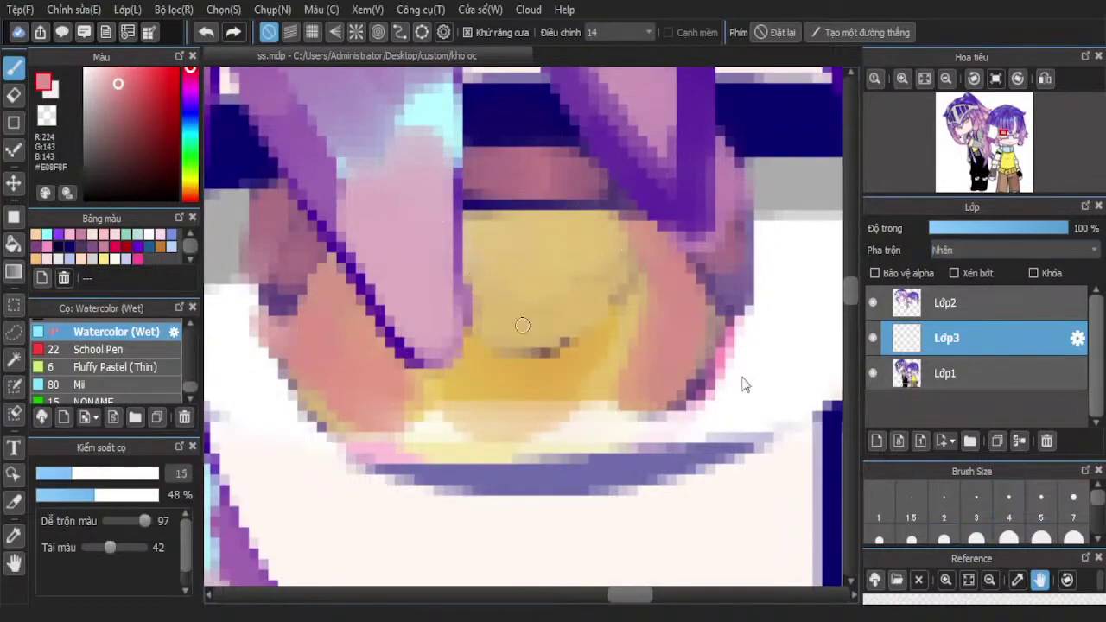
{"action": "mouse_move", "coordinate": [508, 217]}
{"action": "left_mouse_down"}
{"action": "mouse_move", "coordinate": [514, 337]}
{"action": "mouse_move", "coordinate": [584, 332]}
{"action": "mouse_move", "coordinate": [580, 242]}
{"action": "mouse_move", "coordinate": [520, 220]}
{"action": "mouse_move", "coordinate": [481, 277]}
{"action": "mouse_move", "coordinate": [496, 343]}
{"action": "mouse_move", "coordinate": [564, 352]}
{"action": "mouse_move", "coordinate": [548, 216]}
{"action": "left_mouse_up"}
Shade the smaller iris with #E08F8F on the Multiply layer and set the layer opacity to 47%
{"action": "scroll", "coordinate": [367, 280], "scroll_direction": "down", "scroll_amount": 4}
{"action": "scroll", "coordinate": [622, 294], "scroll_direction": "up", "scroll_amount": 3}
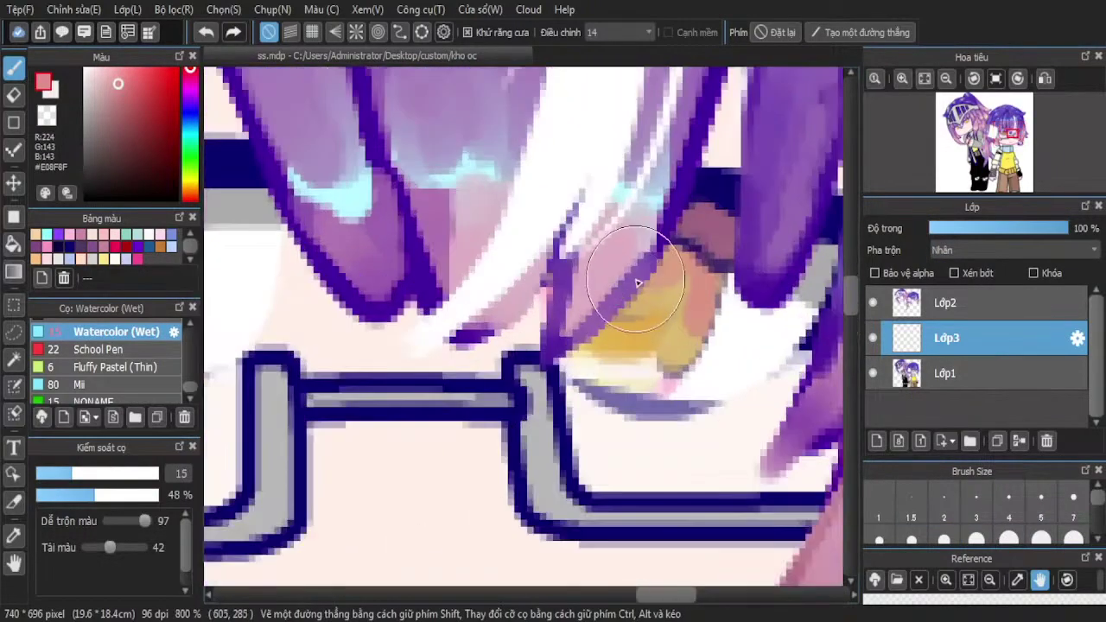
{"action": "mouse_move", "coordinate": [636, 282]}
{"action": "left_mouse_down"}
{"action": "mouse_move", "coordinate": [632, 316]}
{"action": "mouse_move", "coordinate": [650, 264]}
{"action": "mouse_move", "coordinate": [622, 277]}
{"action": "left_mouse_up"}
{"action": "left_click_drag", "start_coordinate": [944, 229], "coordinate": [994, 239]}
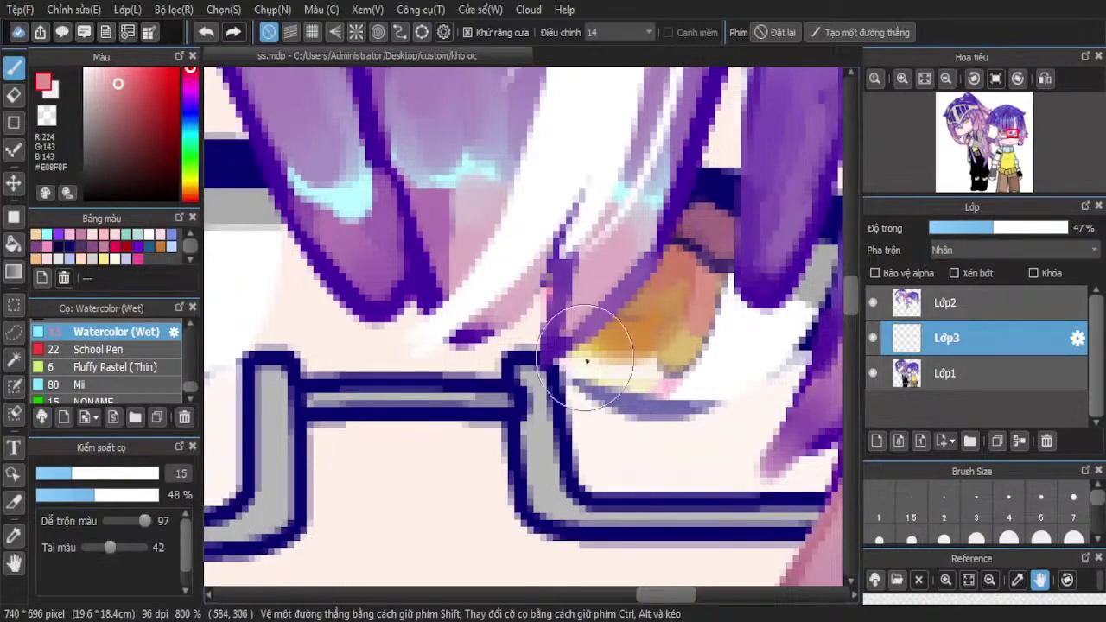
{"action": "mouse_move", "coordinate": [587, 361]}
{"action": "left_mouse_down"}
{"action": "mouse_move", "coordinate": [658, 294]}
{"action": "mouse_move", "coordinate": [648, 294]}
{"action": "mouse_move", "coordinate": [626, 329]}
{"action": "mouse_move", "coordinate": [667, 288]}
{"action": "left_mouse_up"}
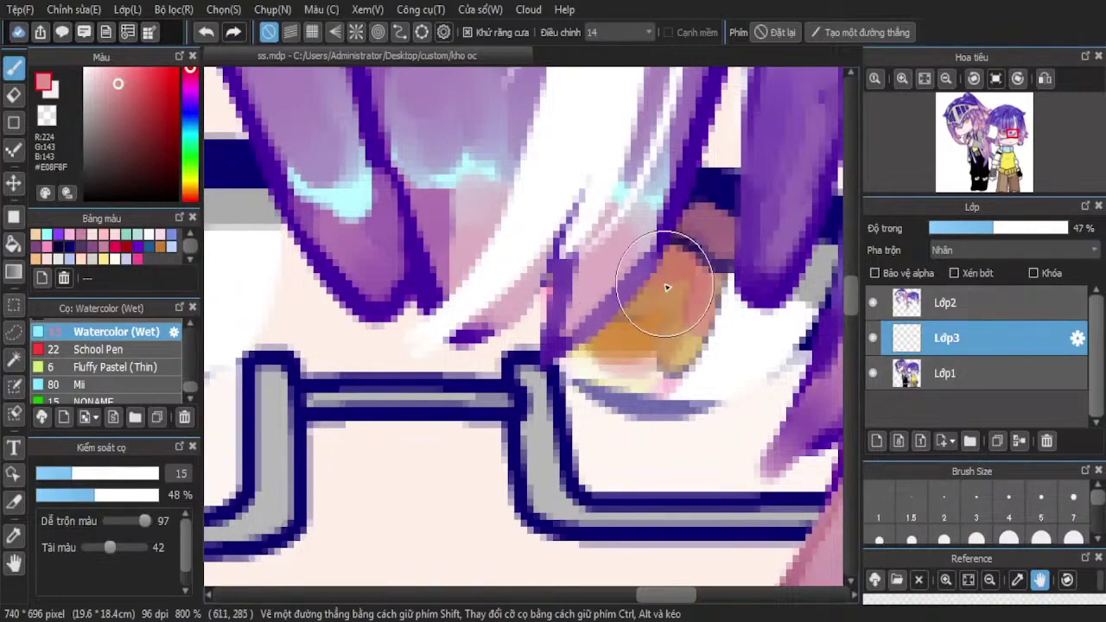
Erase the excess Multiply shading along the outer side of the smaller iris with a 6.6 px eraser
{"action": "scroll", "coordinate": [667, 287], "scroll_direction": "down", "scroll_amount": 3}
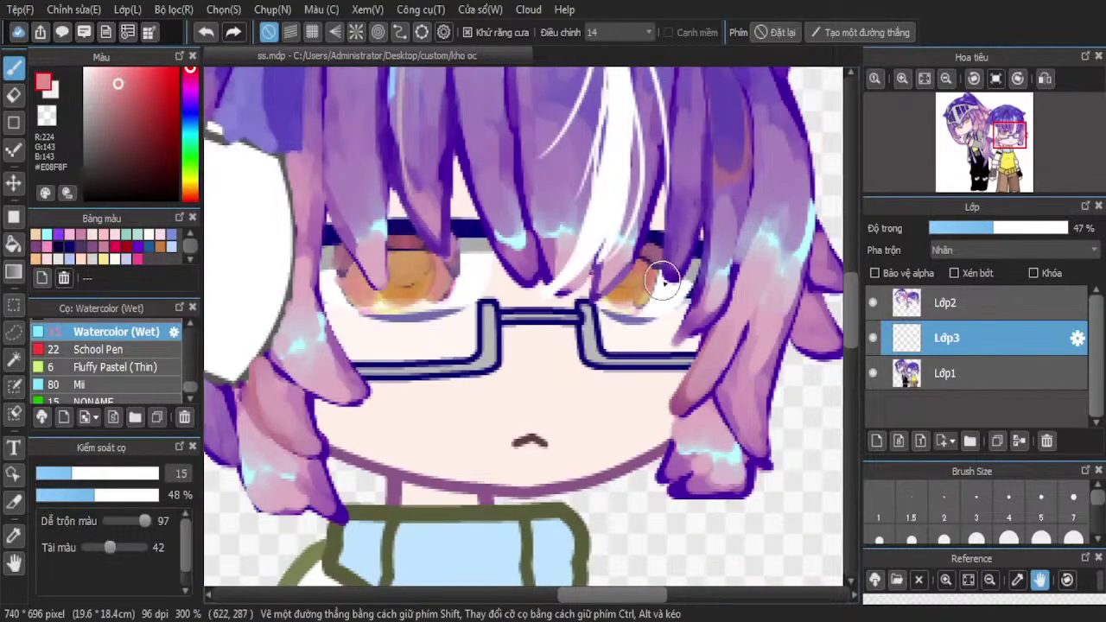
{"action": "scroll", "coordinate": [661, 278], "scroll_direction": "up", "scroll_amount": 4}
{"action": "key", "text": "e"}
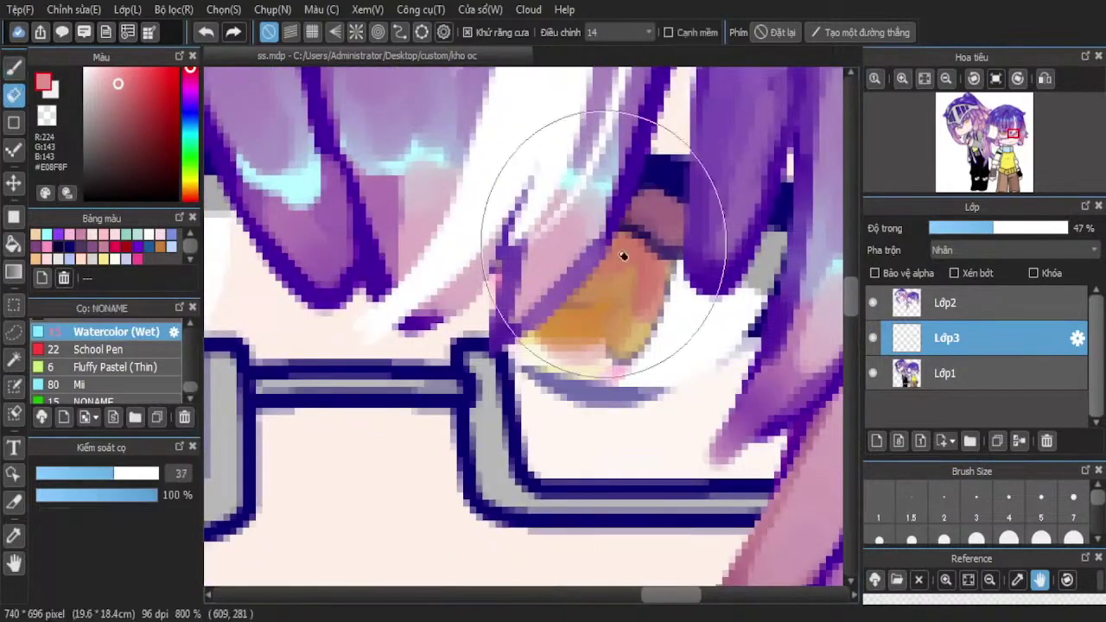
{"action": "left_click_drag", "start_coordinate": [114, 473], "coordinate": [50, 473]}
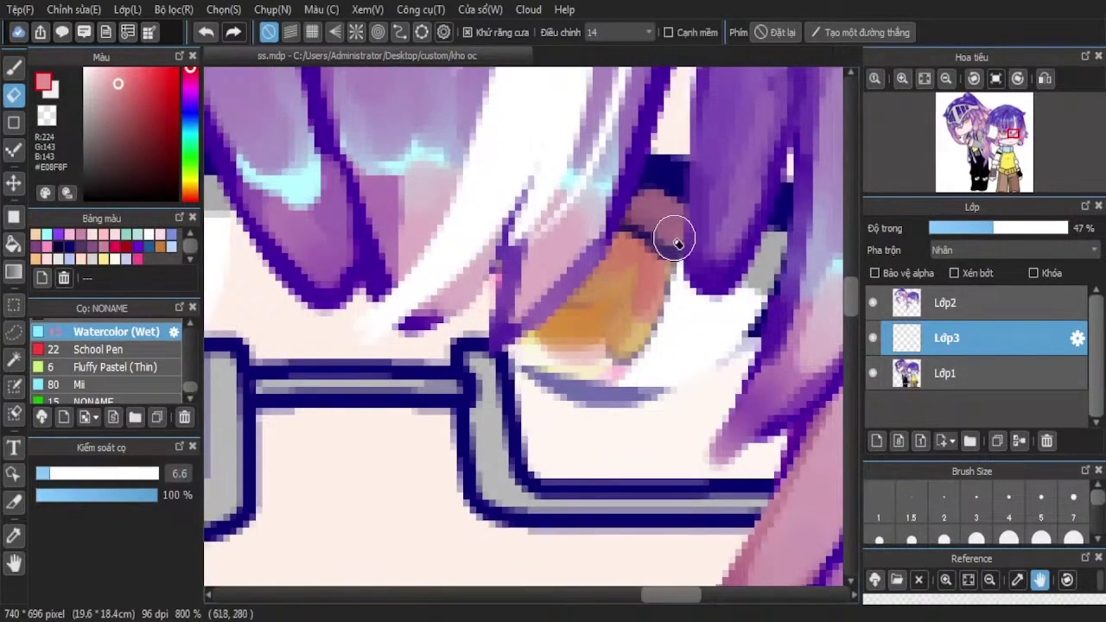
{"action": "left_click", "coordinate": [13, 66]}
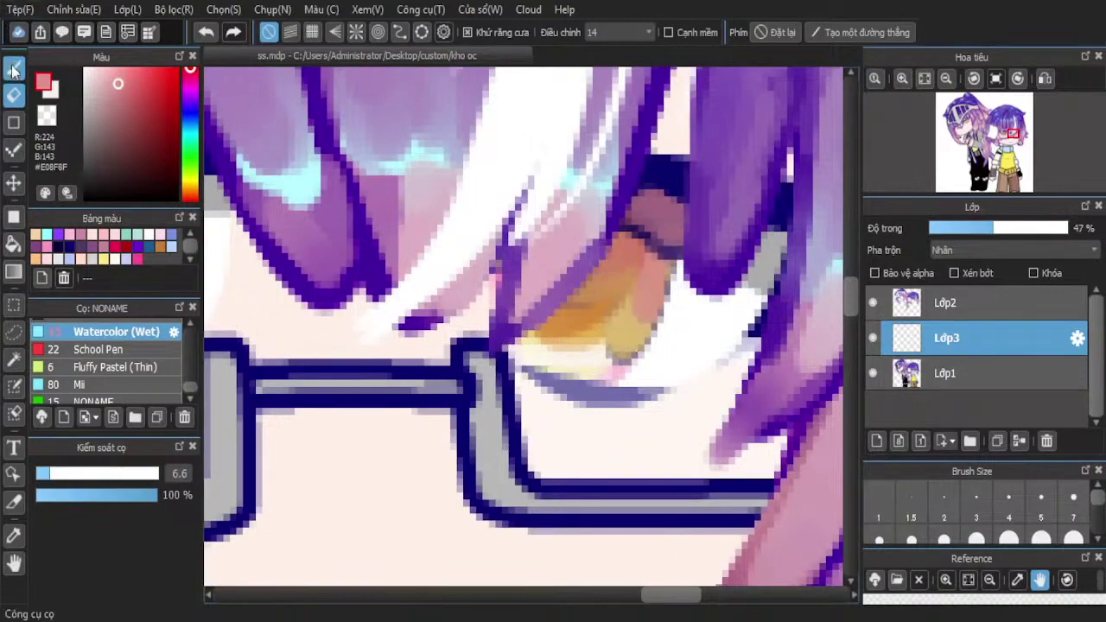
Set the Multiply layer's opacity to 59% and merge it into Lớp1
{"action": "left_click_drag", "start_coordinate": [1061, 229], "coordinate": [1012, 235]}
{"action": "scroll", "coordinate": [786, 220], "scroll_direction": "down", "scroll_amount": 4}
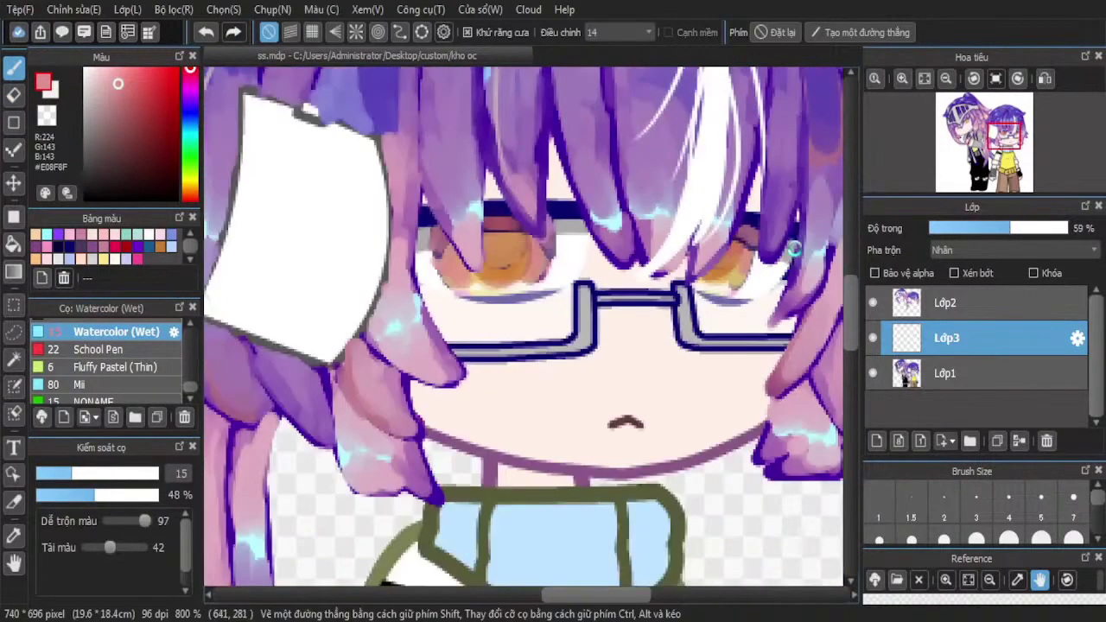
{"action": "scroll", "coordinate": [658, 321], "scroll_direction": "down", "scroll_amount": 1}
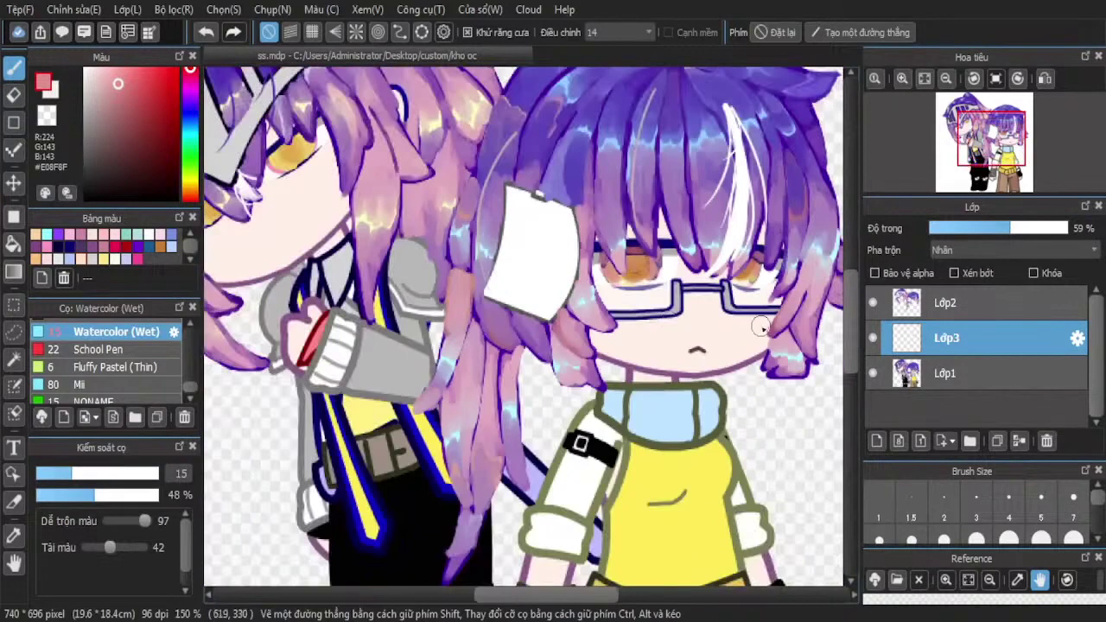
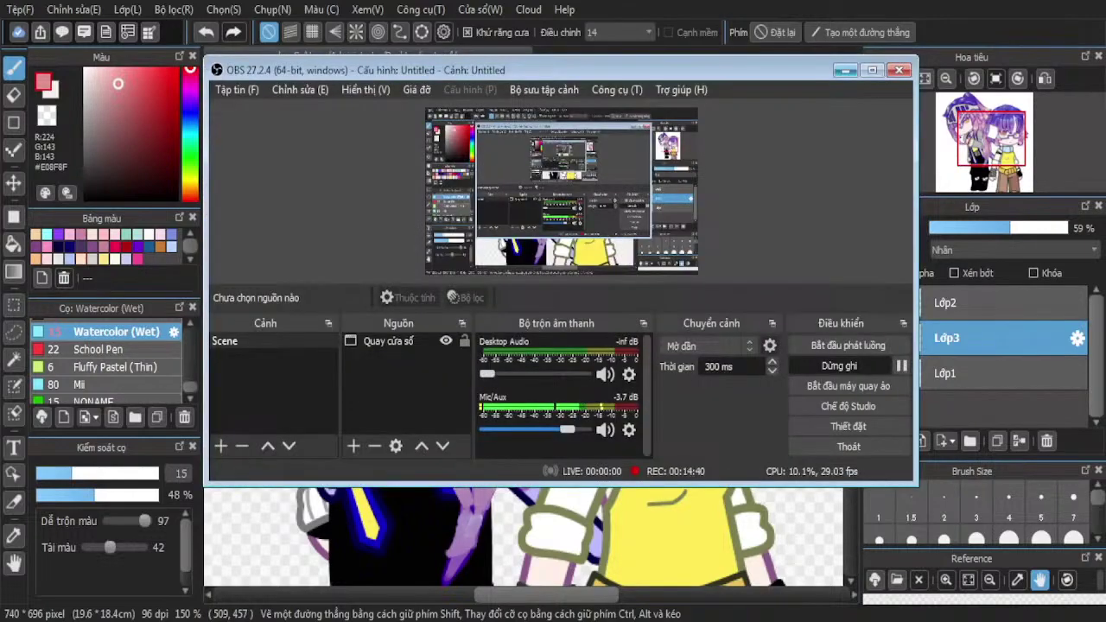
{"action": "left_click", "coordinate": [844, 70]}
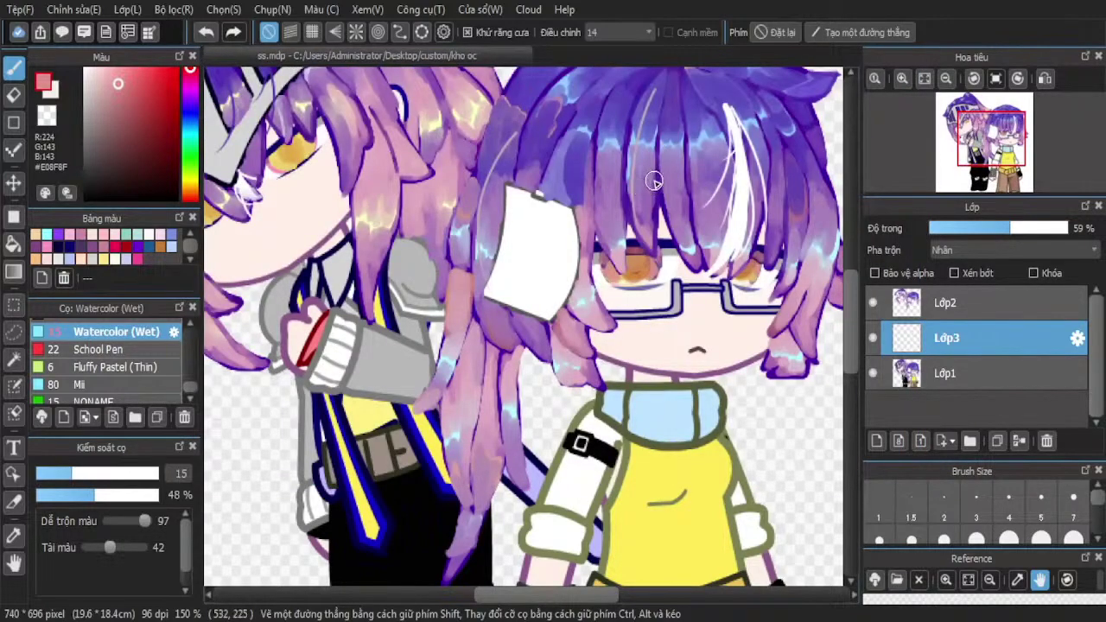
{"action": "scroll", "coordinate": [653, 180], "scroll_direction": "down", "scroll_amount": 2}
{"action": "scroll", "coordinate": [665, 194], "scroll_direction": "up", "scroll_amount": 6}
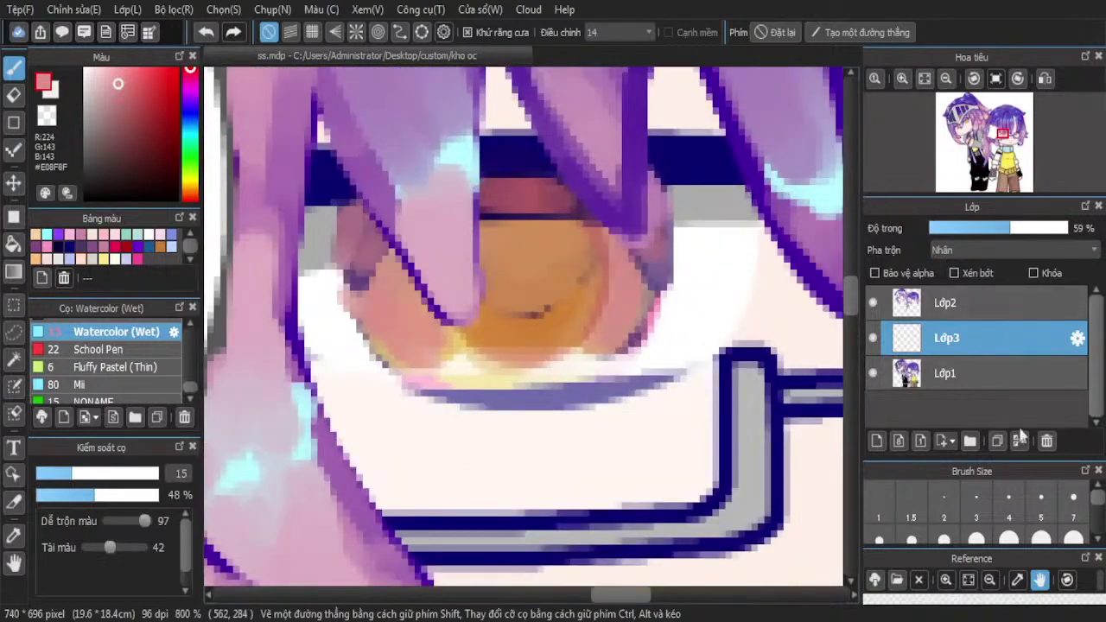
{"action": "left_click", "coordinate": [1019, 440]}
Paint a #E08F8F glow along the lower edge of the larger iris on a new Add (Thêm) layer, using brush size 4
{"action": "left_click", "coordinate": [876, 441]}
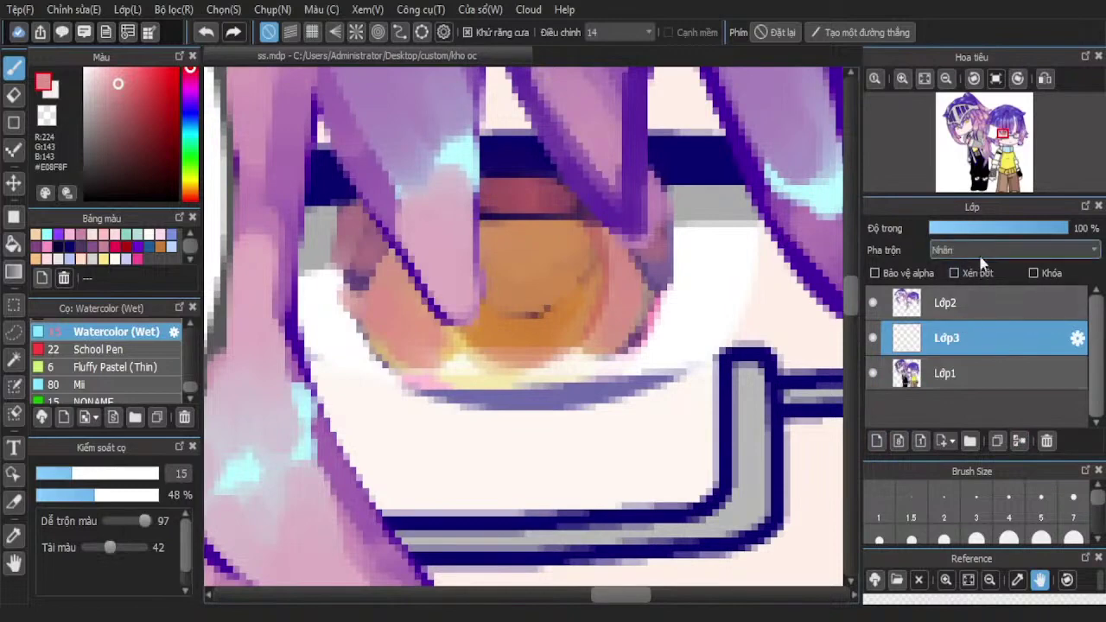
{"action": "scroll", "coordinate": [981, 250], "scroll_direction": "down", "scroll_amount": 3}
{"action": "left_click", "coordinate": [1008, 500]}
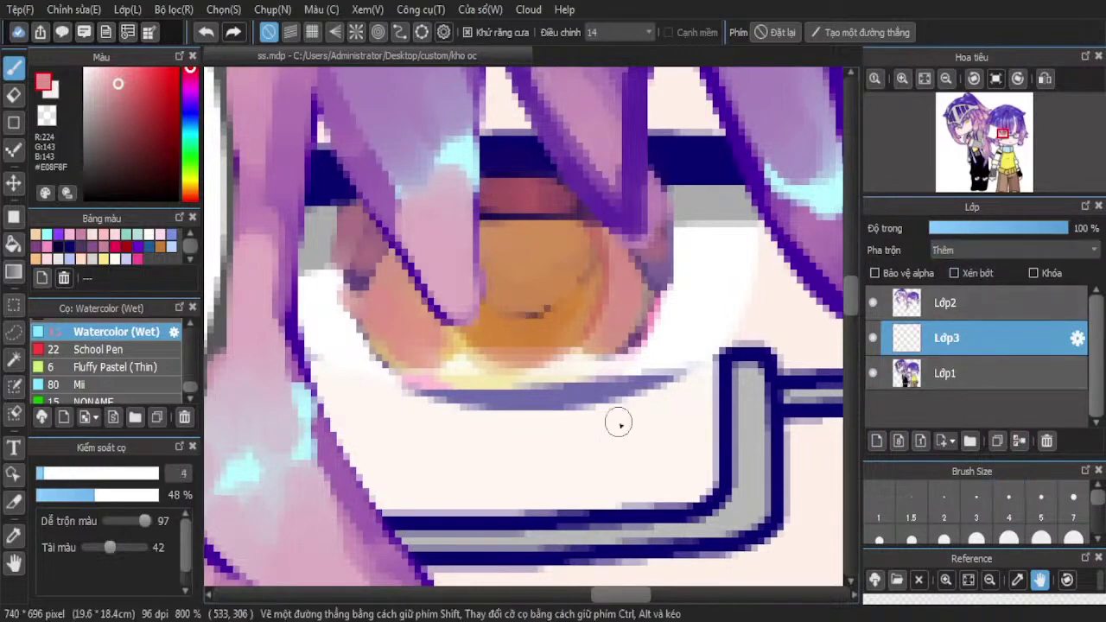
{"action": "scroll", "coordinate": [448, 359], "scroll_direction": "up", "scroll_amount": 2}
{"action": "mouse_move", "coordinate": [407, 329]}
{"action": "left_mouse_down"}
{"action": "mouse_move", "coordinate": [385, 303]}
{"action": "mouse_move", "coordinate": [450, 381]}
{"action": "mouse_move", "coordinate": [376, 257]}
{"action": "mouse_move", "coordinate": [364, 293]}
{"action": "mouse_move", "coordinate": [403, 366]}
{"action": "mouse_move", "coordinate": [379, 335]}
{"action": "mouse_move", "coordinate": [445, 402]}
{"action": "left_mouse_up"}
Paint the same glow along the outer and lower edge of the smaller iris on the Add layer
{"action": "scroll", "coordinate": [418, 338], "scroll_direction": "down", "scroll_amount": 4}
{"action": "scroll", "coordinate": [716, 333], "scroll_direction": "up", "scroll_amount": 4}
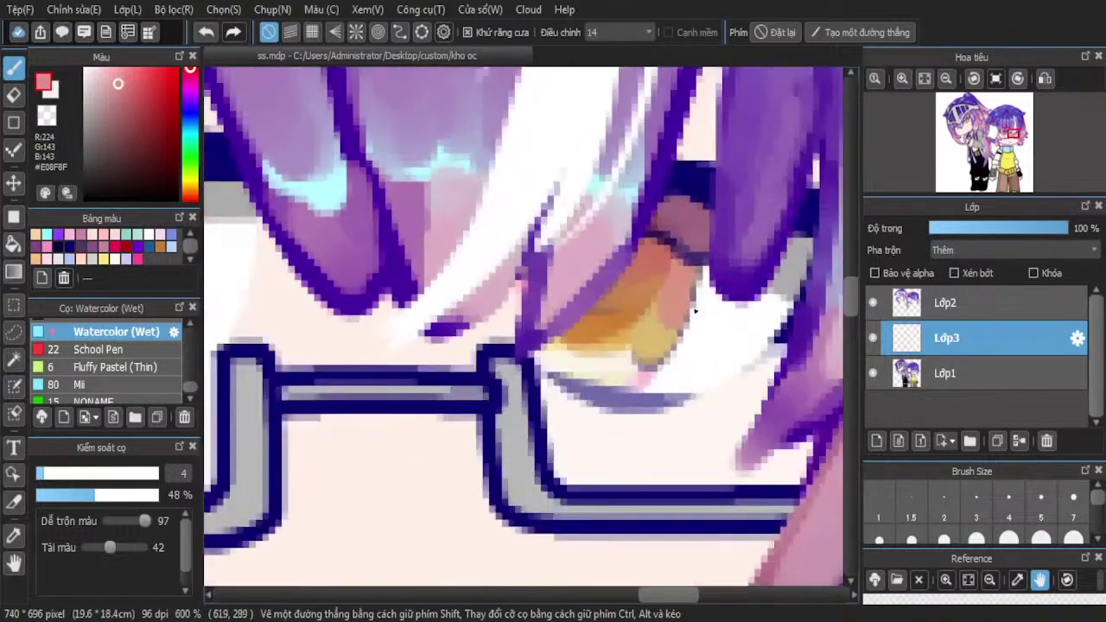
{"action": "mouse_move", "coordinate": [683, 277]}
{"action": "left_mouse_down"}
{"action": "mouse_move", "coordinate": [616, 362]}
{"action": "mouse_move", "coordinate": [660, 268]}
{"action": "mouse_move", "coordinate": [645, 327]}
{"action": "mouse_move", "coordinate": [580, 355]}
{"action": "mouse_move", "coordinate": [641, 357]}
{"action": "mouse_move", "coordinate": [605, 389]}
{"action": "mouse_move", "coordinate": [598, 372]}
{"action": "mouse_move", "coordinate": [616, 372]}
{"action": "mouse_move", "coordinate": [541, 361]}
{"action": "left_mouse_up"}
{"action": "scroll", "coordinate": [614, 338], "scroll_direction": "down", "scroll_amount": 1}
{"action": "scroll", "coordinate": [616, 338], "scroll_direction": "down", "scroll_amount": 4}
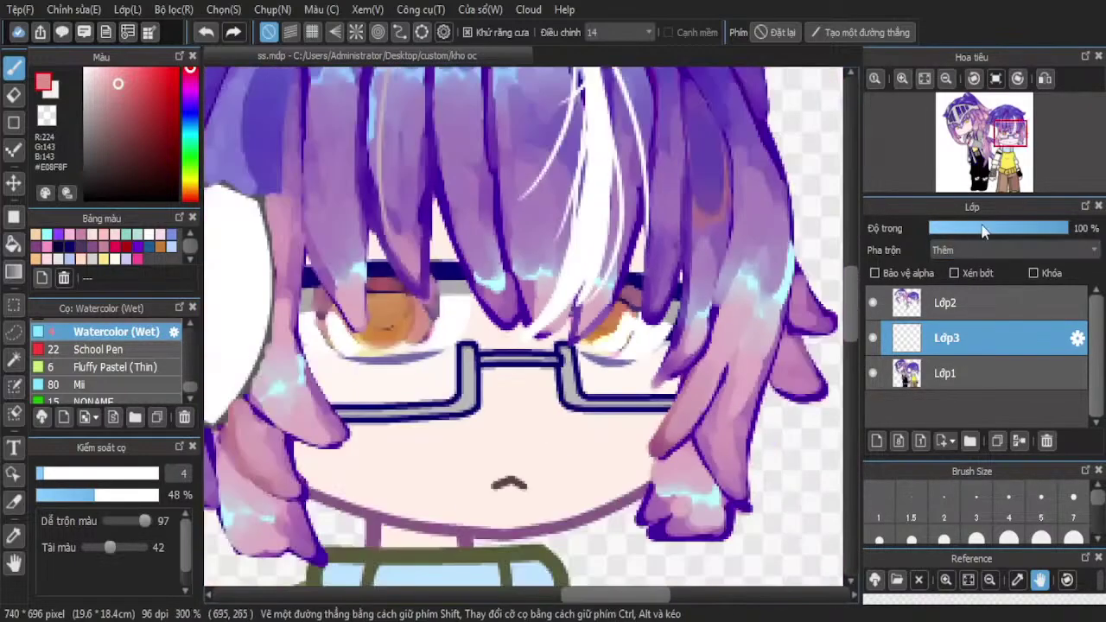
Set the Add layer's opacity to 23% and merge it into Lớp1
{"action": "left_click", "coordinate": [966, 230]}
{"action": "mouse_move", "coordinate": [973, 236]}
{"action": "left_mouse_down"}
{"action": "mouse_move", "coordinate": [991, 234]}
{"action": "mouse_move", "coordinate": [961, 240]}
{"action": "left_mouse_up"}
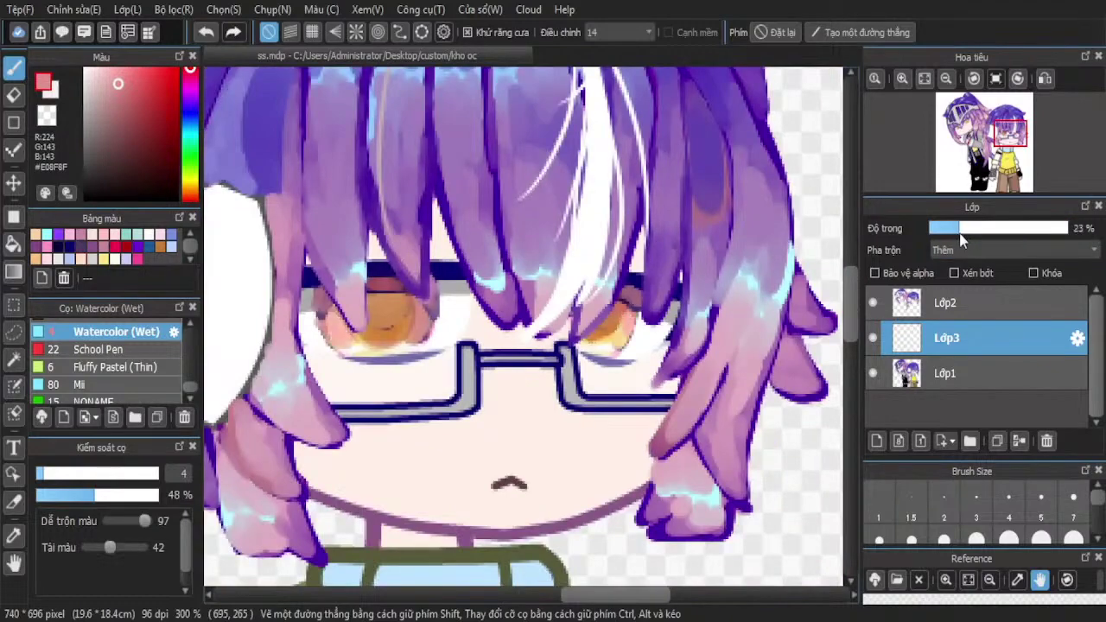
{"action": "scroll", "coordinate": [708, 241], "scroll_direction": "down", "scroll_amount": 2}
{"action": "key", "text": "ctrl+e"}
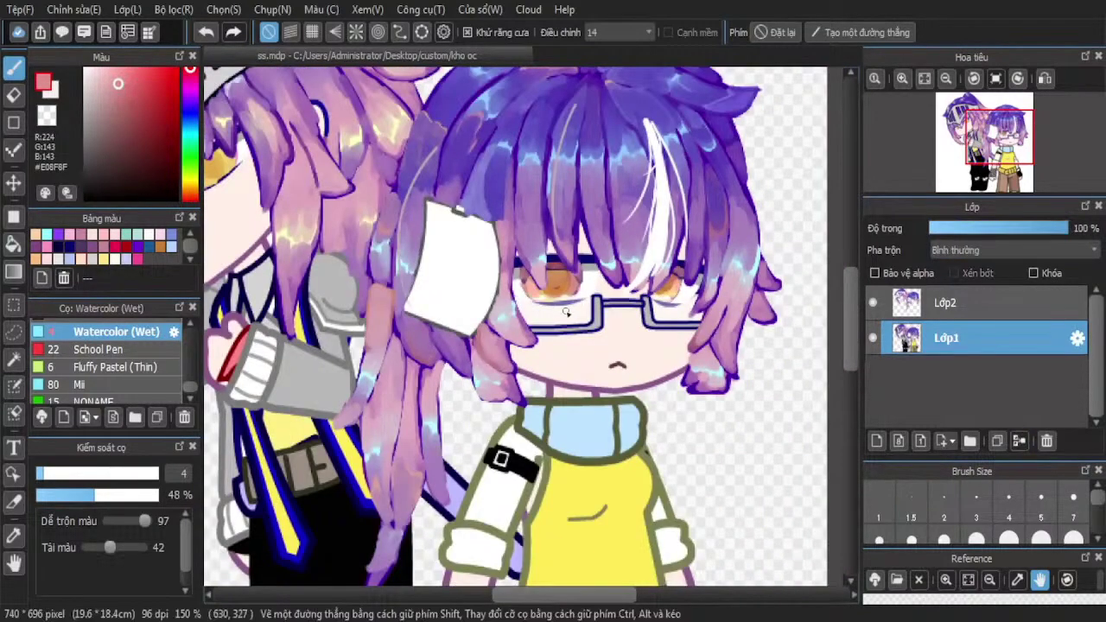
{"action": "scroll", "coordinate": [573, 261], "scroll_direction": "down", "scroll_amount": 1}
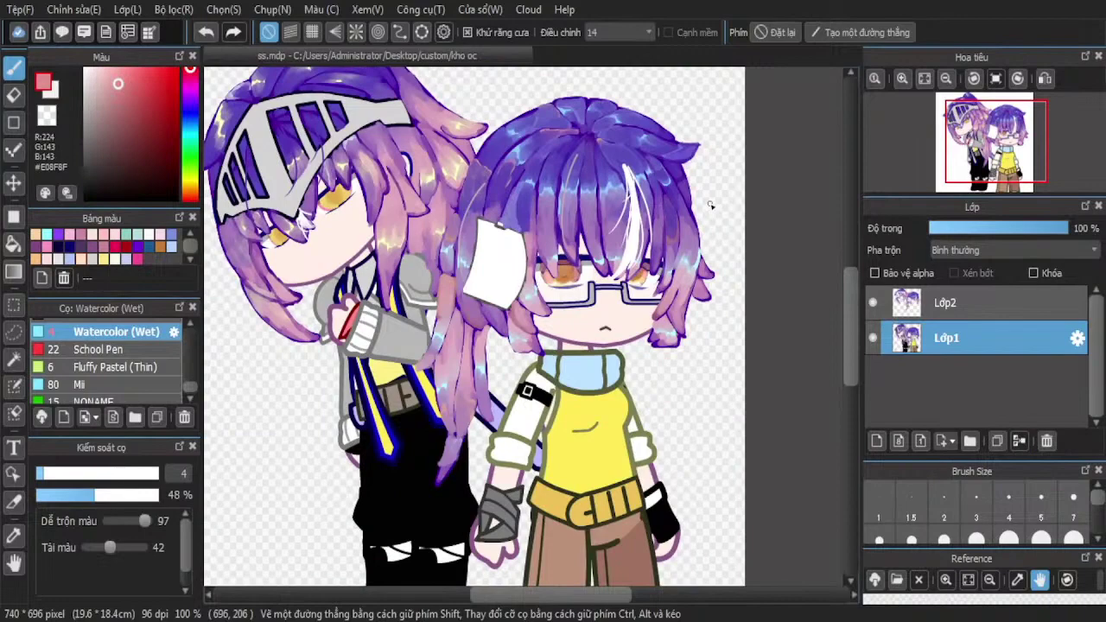
Paint pinkish purple #D88FE0 over the whole larger eye on a new Multiply (Nhân) layer above Lớp1, using brush size 25
{"action": "scroll", "coordinate": [594, 282], "scroll_direction": "up", "scroll_amount": 4}
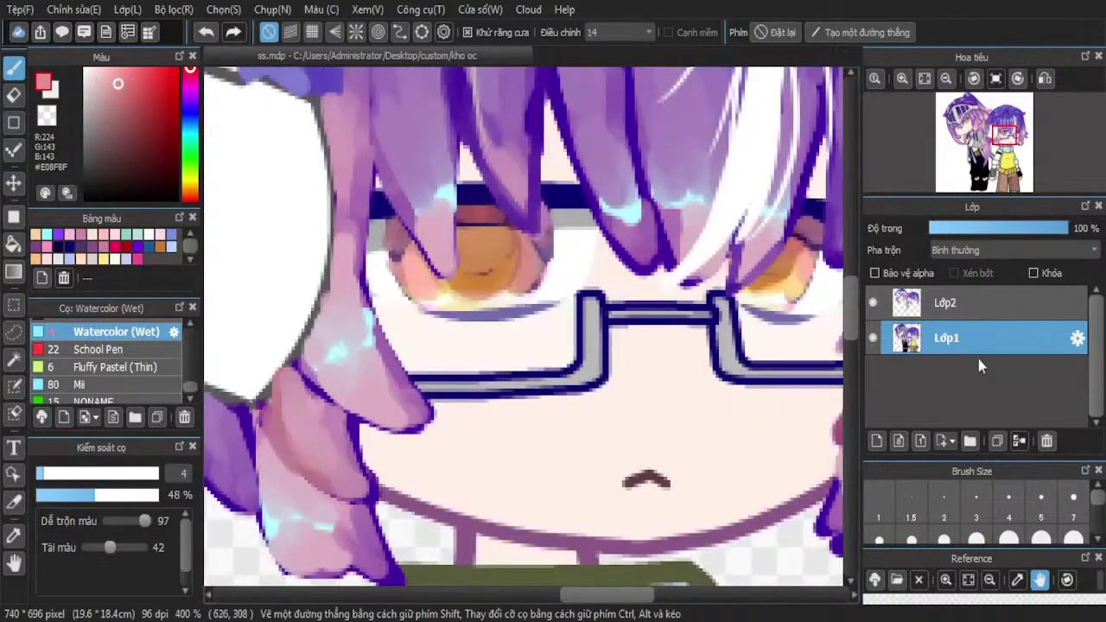
{"action": "left_click", "coordinate": [876, 441]}
{"action": "scroll", "coordinate": [1009, 519], "scroll_direction": "down", "scroll_amount": 1}
{"action": "left_click", "coordinate": [1009, 521]}
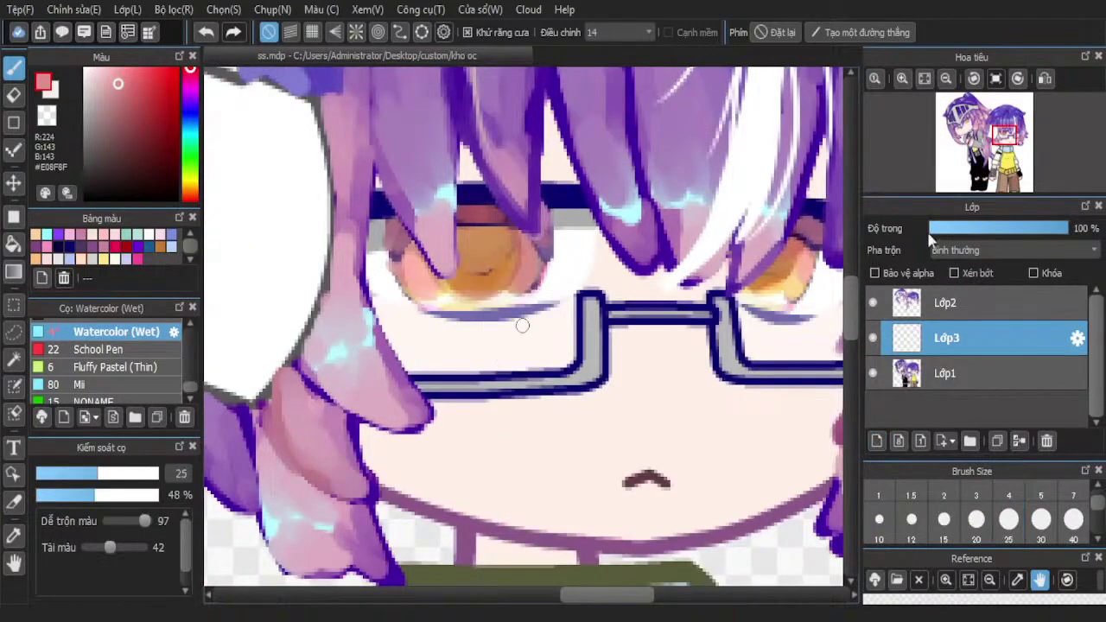
{"action": "scroll", "coordinate": [943, 252], "scroll_direction": "down", "scroll_amount": 1}
{"action": "left_click", "coordinate": [189, 92]}
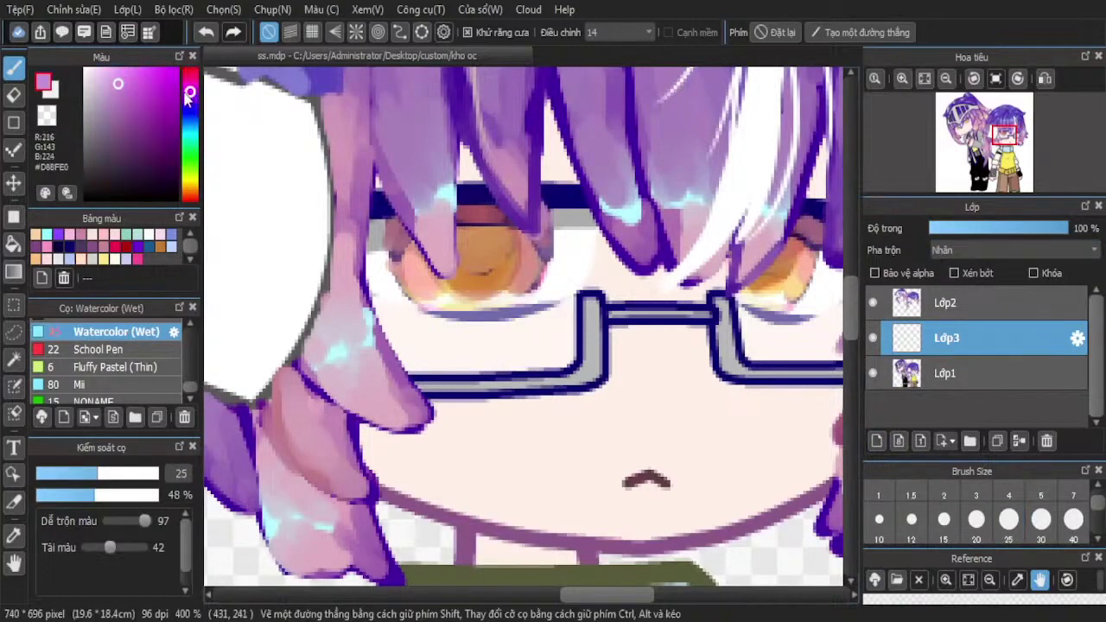
{"action": "mouse_move", "coordinate": [565, 249]}
{"action": "left_mouse_down"}
{"action": "mouse_move", "coordinate": [489, 274]}
{"action": "mouse_move", "coordinate": [417, 275]}
{"action": "mouse_move", "coordinate": [395, 261]}
{"action": "left_mouse_up"}
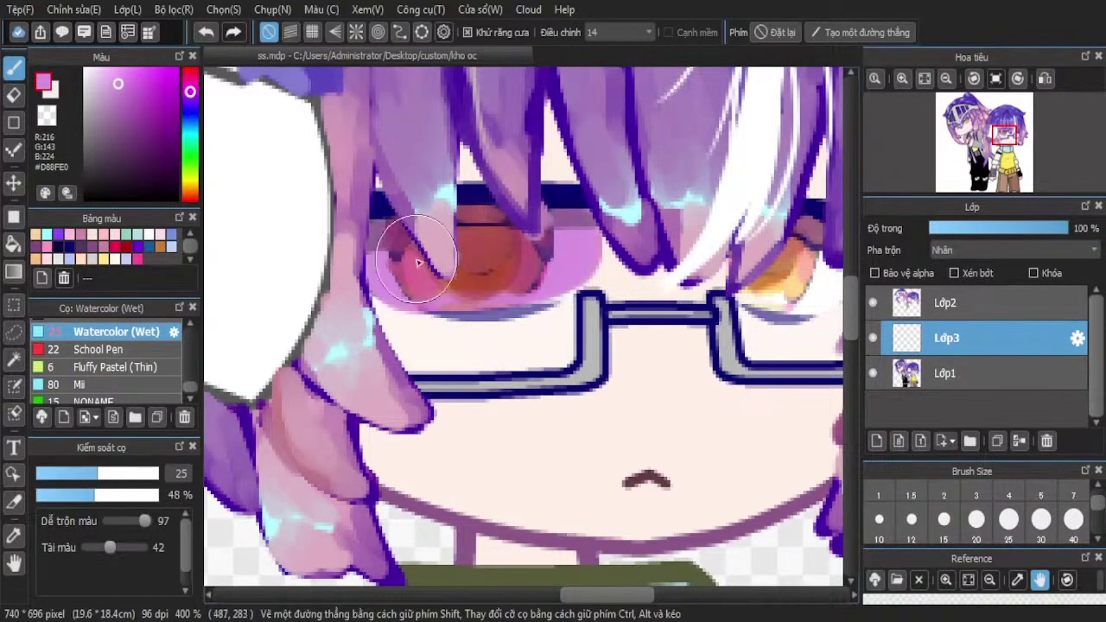
Paint the same pinkish purple over the whole smaller eye on the Multiply layer
{"action": "scroll", "coordinate": [371, 253], "scroll_direction": "down", "scroll_amount": 2}
{"action": "scroll", "coordinate": [522, 269], "scroll_direction": "up", "scroll_amount": 2}
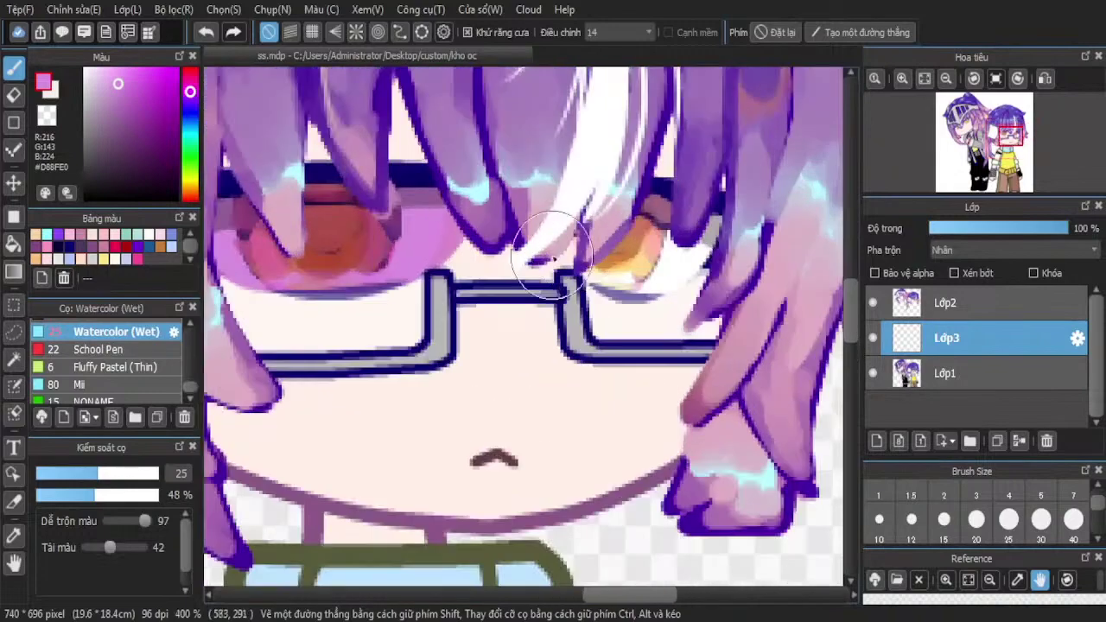
{"action": "mouse_move", "coordinate": [605, 237]}
{"action": "left_mouse_down"}
{"action": "mouse_move", "coordinate": [673, 253]}
{"action": "mouse_move", "coordinate": [617, 241]}
{"action": "left_mouse_up"}
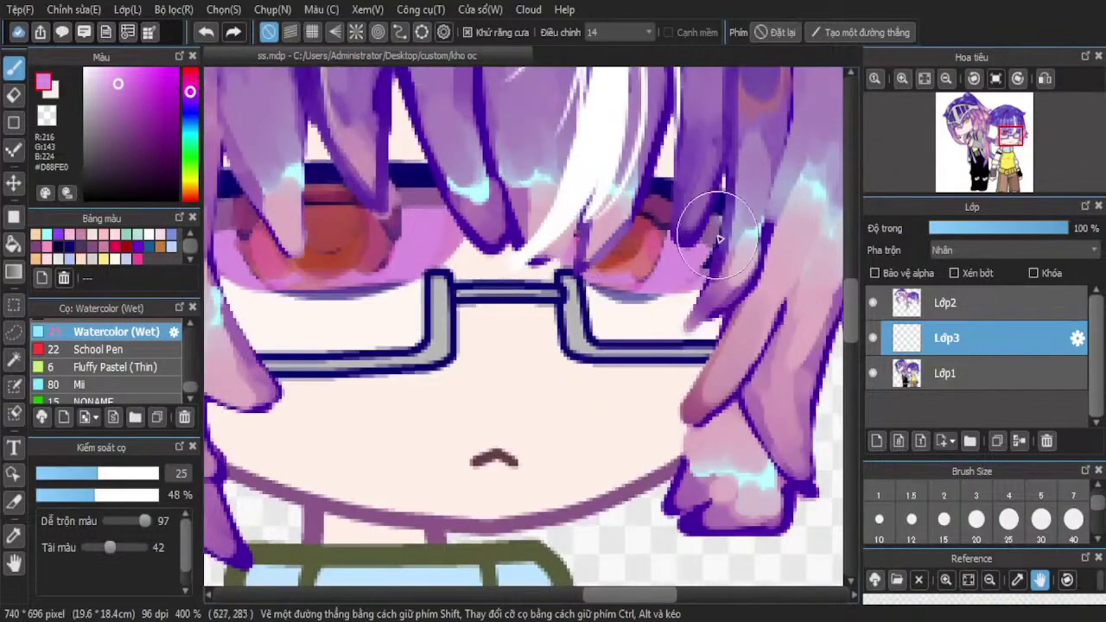
Hide Lớp3 and paint white #FFFFFF over the grey patch in the smaller eye on a new layer above Lớp1, using brush size 4
{"action": "left_click", "coordinate": [873, 338]}
{"action": "scroll", "coordinate": [738, 239], "scroll_direction": "up", "scroll_amount": 1}
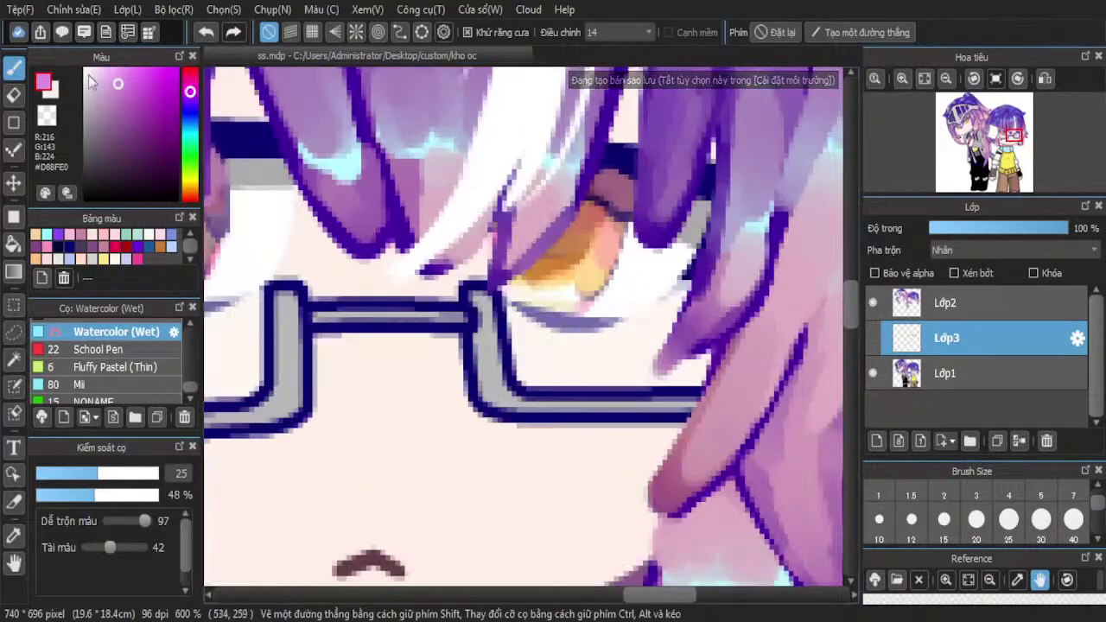
{"action": "left_click", "coordinate": [945, 373]}
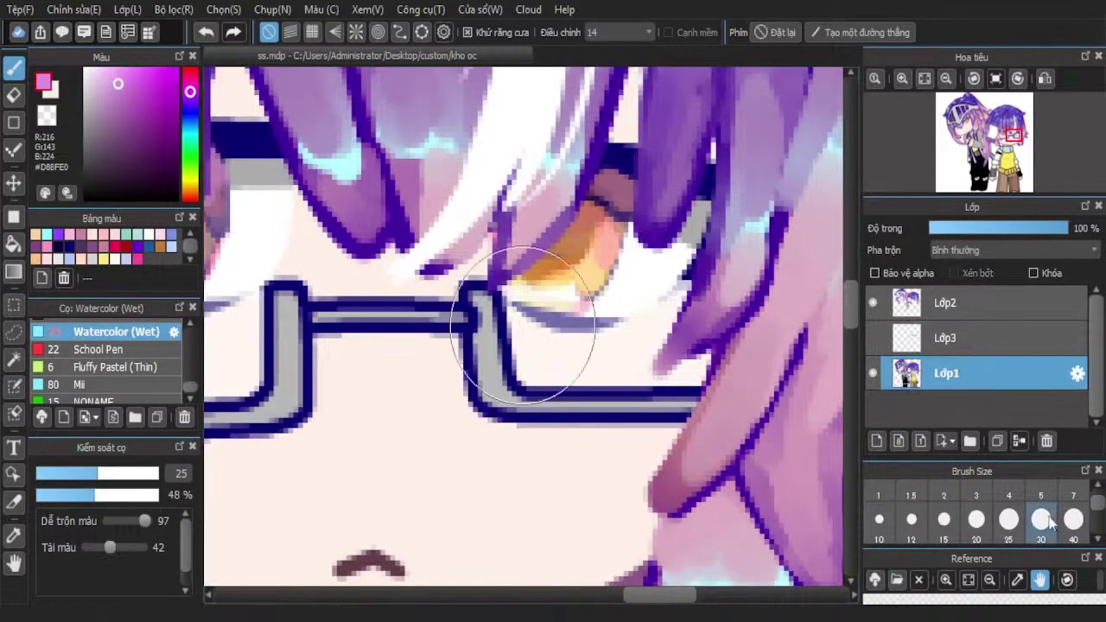
{"action": "left_click", "coordinate": [1009, 518]}
{"action": "scroll", "coordinate": [90, 361], "scroll_direction": "up", "scroll_amount": 2}
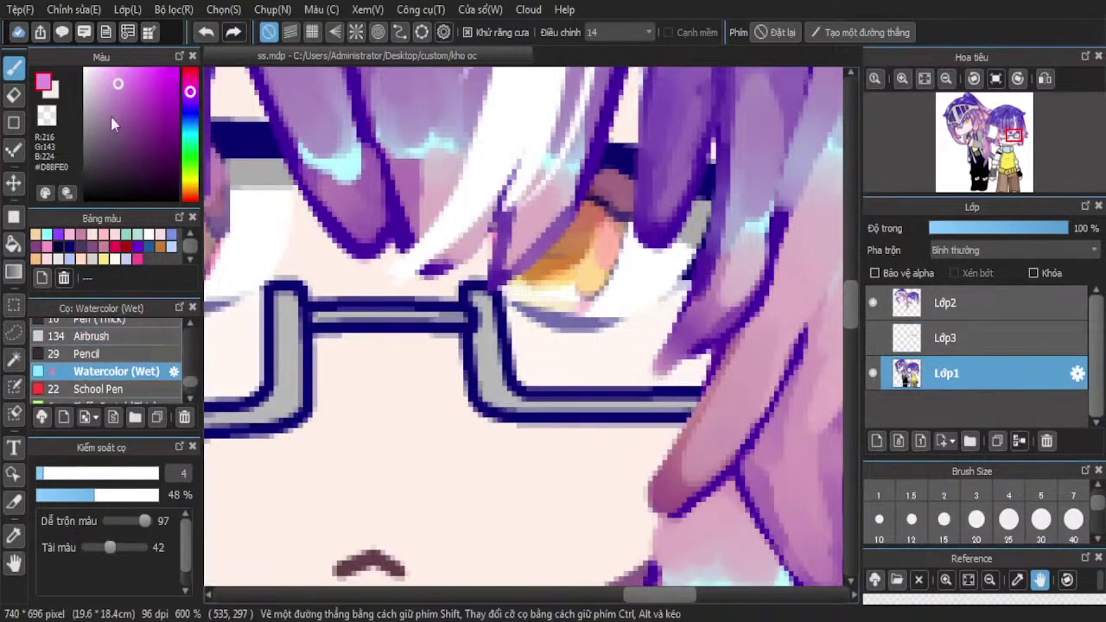
{"action": "left_click_drag", "start_coordinate": [111, 117], "coordinate": [76, 28]}
{"action": "scroll", "coordinate": [733, 216], "scroll_direction": "up", "scroll_amount": 3}
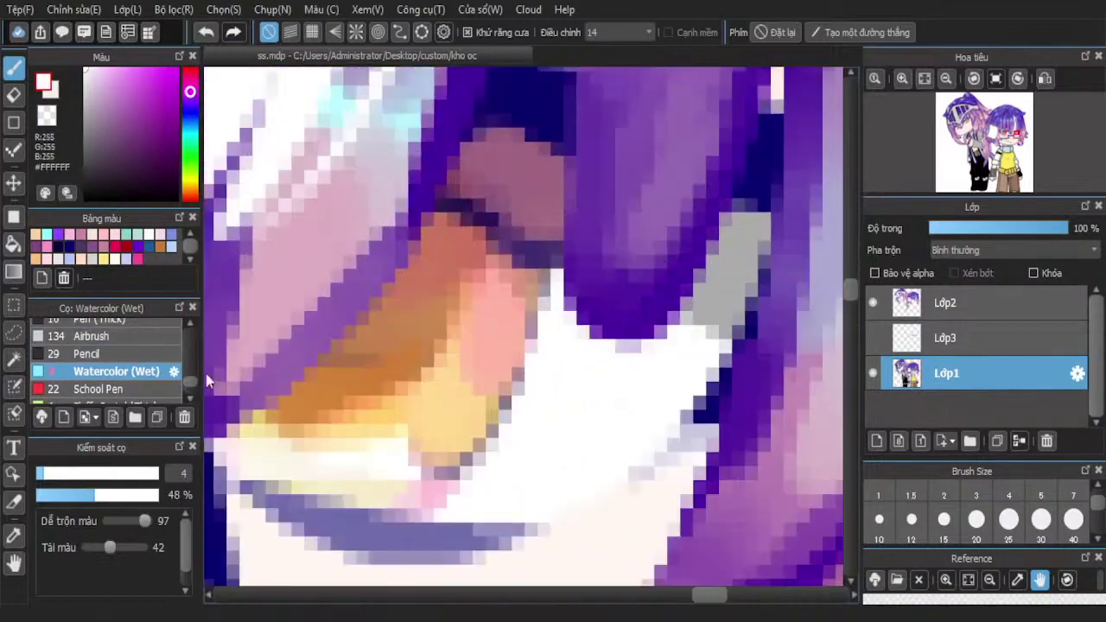
{"action": "left_click", "coordinate": [876, 441]}
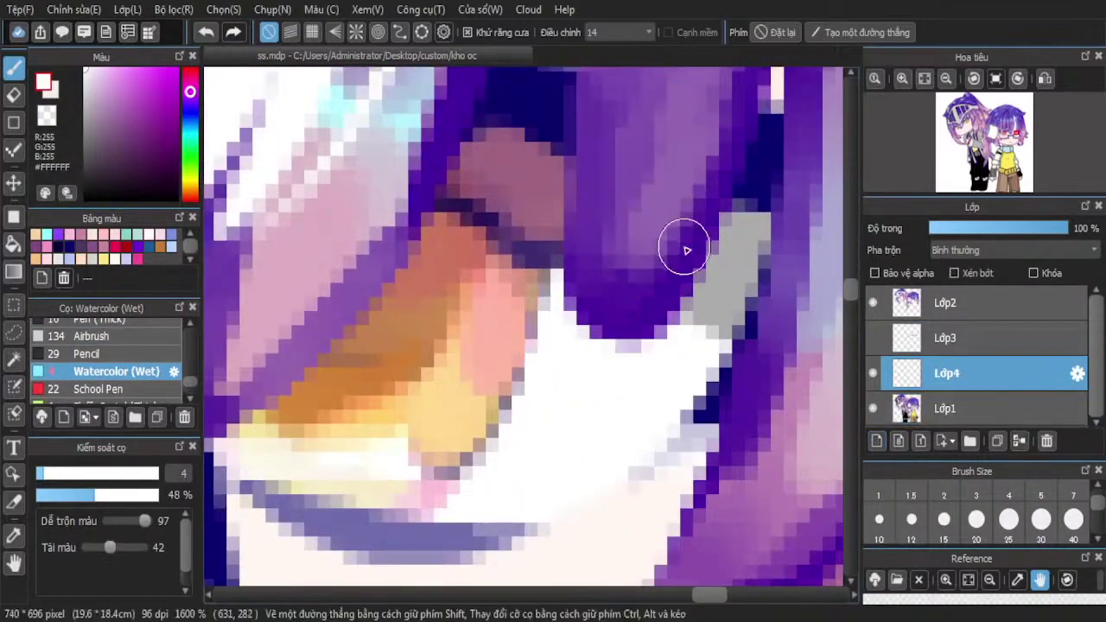
{"action": "mouse_move", "coordinate": [739, 242]}
{"action": "left_mouse_down"}
{"action": "mouse_move", "coordinate": [752, 302]}
{"action": "mouse_move", "coordinate": [733, 288]}
{"action": "left_mouse_up"}
Paint white over the grey patch in the larger eye's white and merge the layer into Lớp1
{"action": "scroll", "coordinate": [649, 303], "scroll_direction": "down", "scroll_amount": 3}
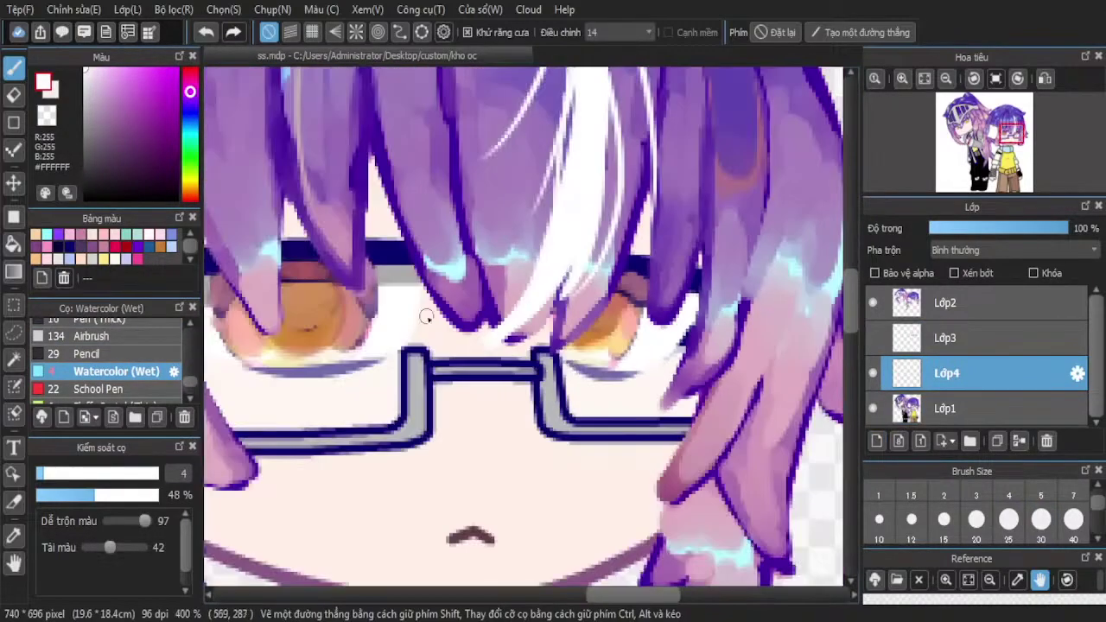
{"action": "scroll", "coordinate": [373, 309], "scroll_direction": "up", "scroll_amount": 3}
{"action": "mouse_move", "coordinate": [399, 152]}
{"action": "left_mouse_down"}
{"action": "mouse_move", "coordinate": [425, 224]}
{"action": "mouse_move", "coordinate": [424, 174]}
{"action": "mouse_move", "coordinate": [544, 160]}
{"action": "mouse_move", "coordinate": [591, 172]}
{"action": "mouse_move", "coordinate": [495, 178]}
{"action": "mouse_move", "coordinate": [528, 179]}
{"action": "mouse_move", "coordinate": [518, 236]}
{"action": "mouse_move", "coordinate": [531, 179]}
{"action": "mouse_move", "coordinate": [454, 199]}
{"action": "mouse_move", "coordinate": [473, 216]}
{"action": "mouse_move", "coordinate": [504, 198]}
{"action": "mouse_move", "coordinate": [444, 335]}
{"action": "mouse_move", "coordinate": [420, 209]}
{"action": "mouse_move", "coordinate": [395, 357]}
{"action": "mouse_move", "coordinate": [417, 486]}
{"action": "mouse_move", "coordinate": [457, 518]}
{"action": "left_mouse_up"}
{"action": "scroll", "coordinate": [505, 198], "scroll_direction": "down", "scroll_amount": 3}
{"action": "scroll", "coordinate": [402, 205], "scroll_direction": "up", "scroll_amount": 3}
{"action": "scroll", "coordinate": [605, 259], "scroll_direction": "down", "scroll_amount": 5}
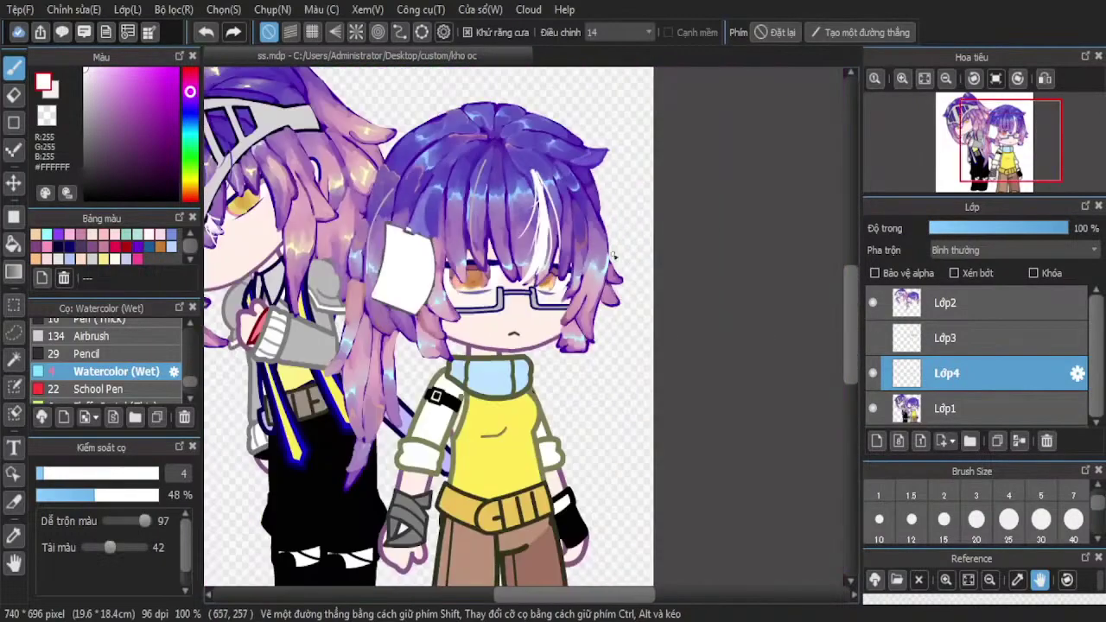
{"action": "left_click", "coordinate": [1017, 443]}
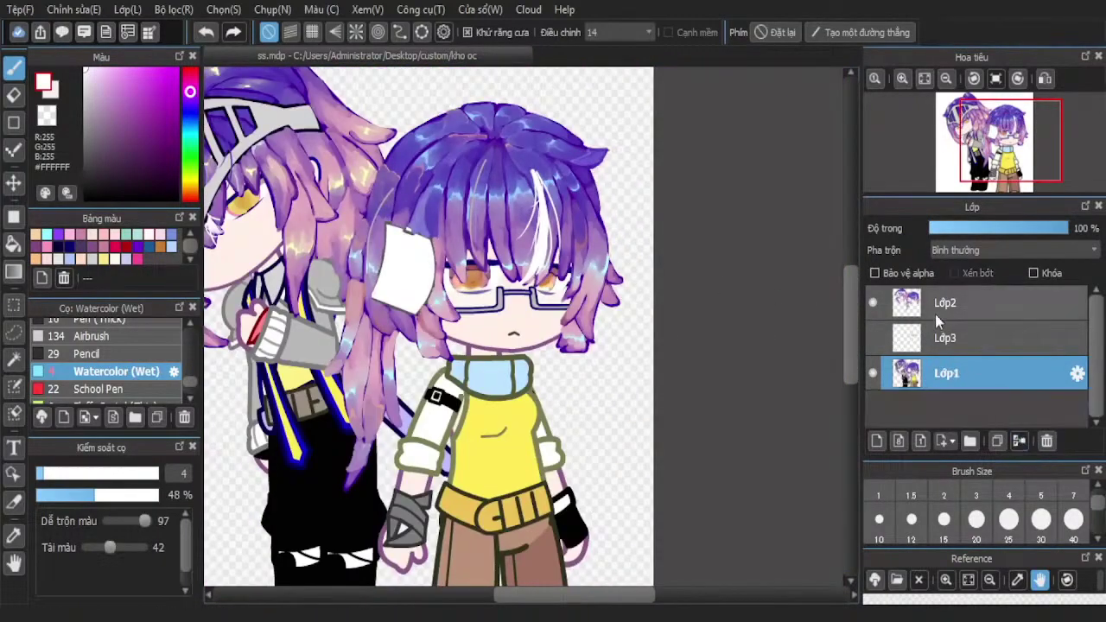
Show Lớp3 at 71% opacity and set up a Lens Blur on it with radius 2.01 and brightness 2.09
{"action": "left_click", "coordinate": [877, 330]}
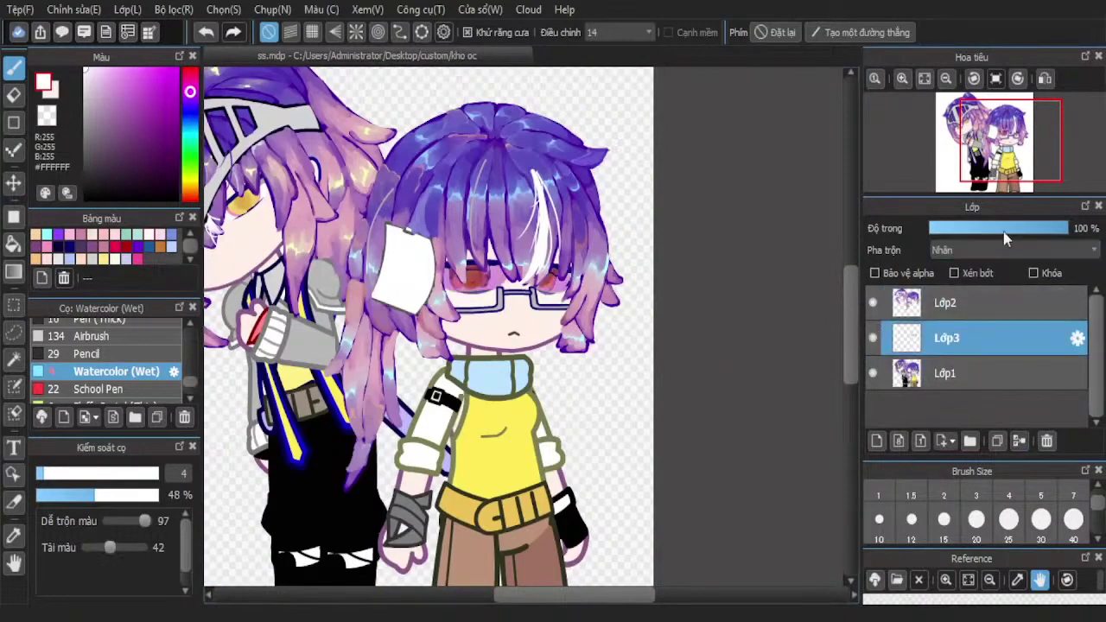
{"action": "left_click", "coordinate": [1028, 228]}
{"action": "left_click", "coordinate": [186, 9]}
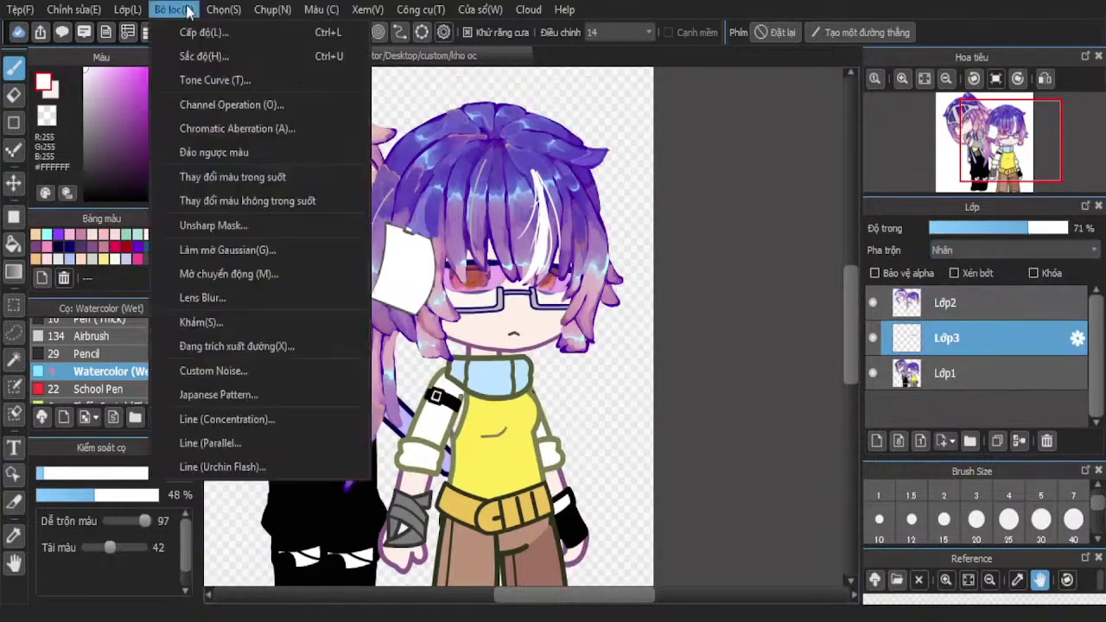
{"action": "left_click", "coordinate": [270, 316]}
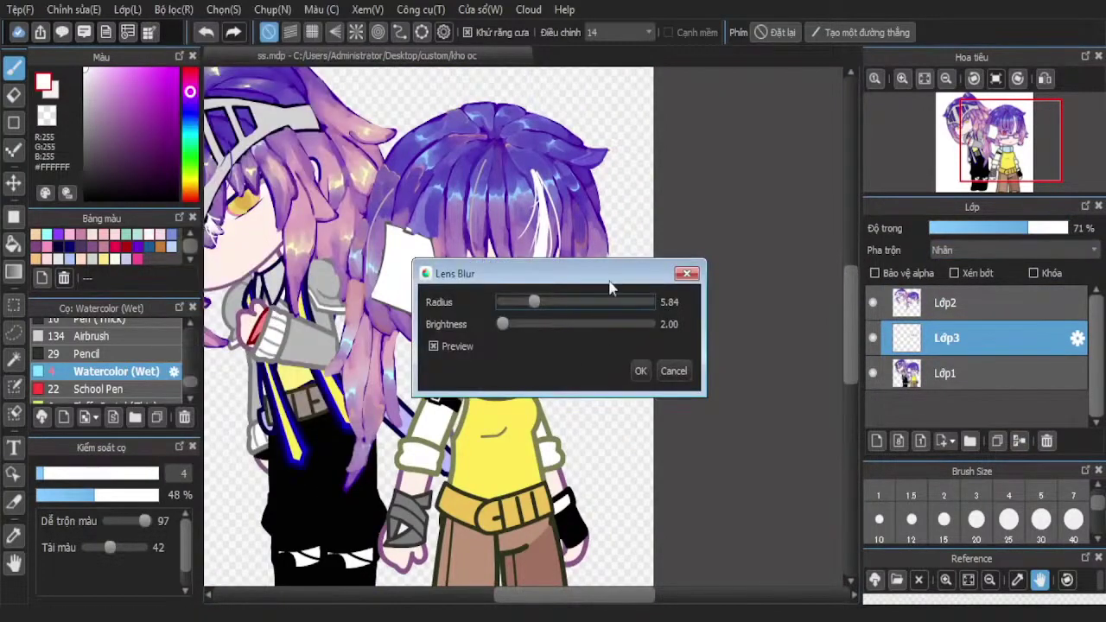
{"action": "left_click_drag", "start_coordinate": [609, 288], "coordinate": [607, 355]}
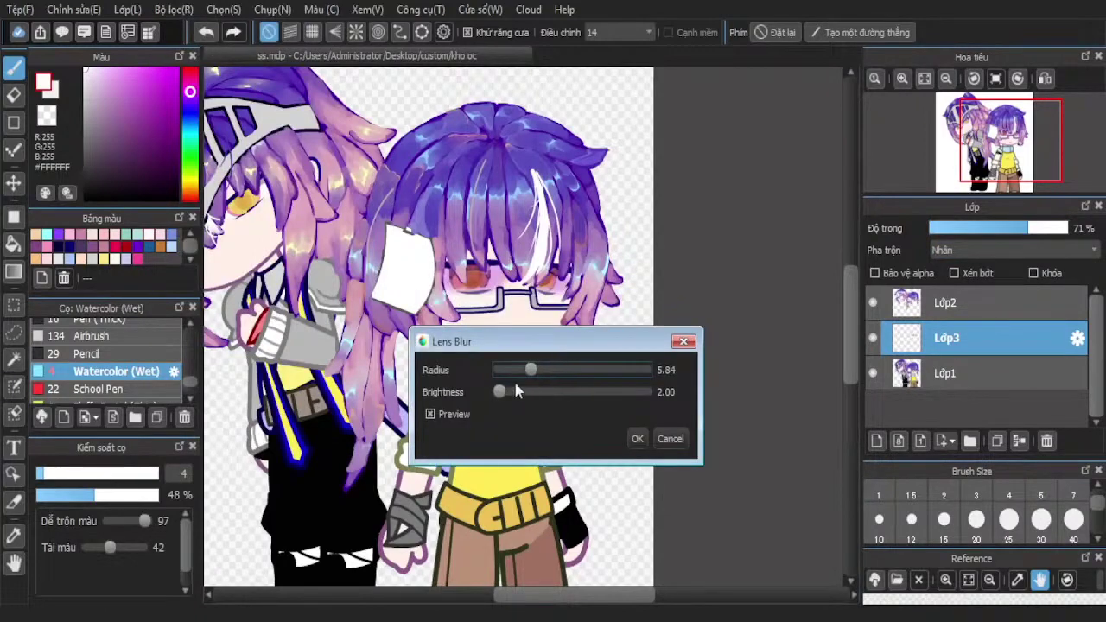
{"action": "left_click_drag", "start_coordinate": [516, 391], "coordinate": [503, 368]}
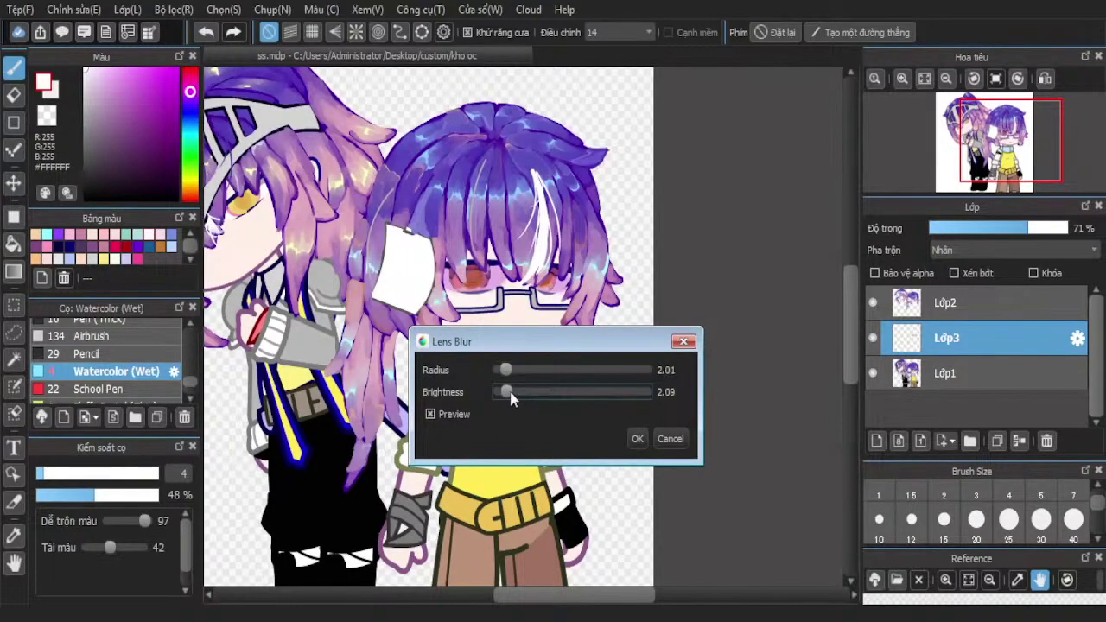
Apply a Lens Blur with radius 4.15 and brightness 2.18 to Lớp3 and merge it down into Lớp1
{"action": "left_click_drag", "start_coordinate": [503, 371], "coordinate": [516, 384]}
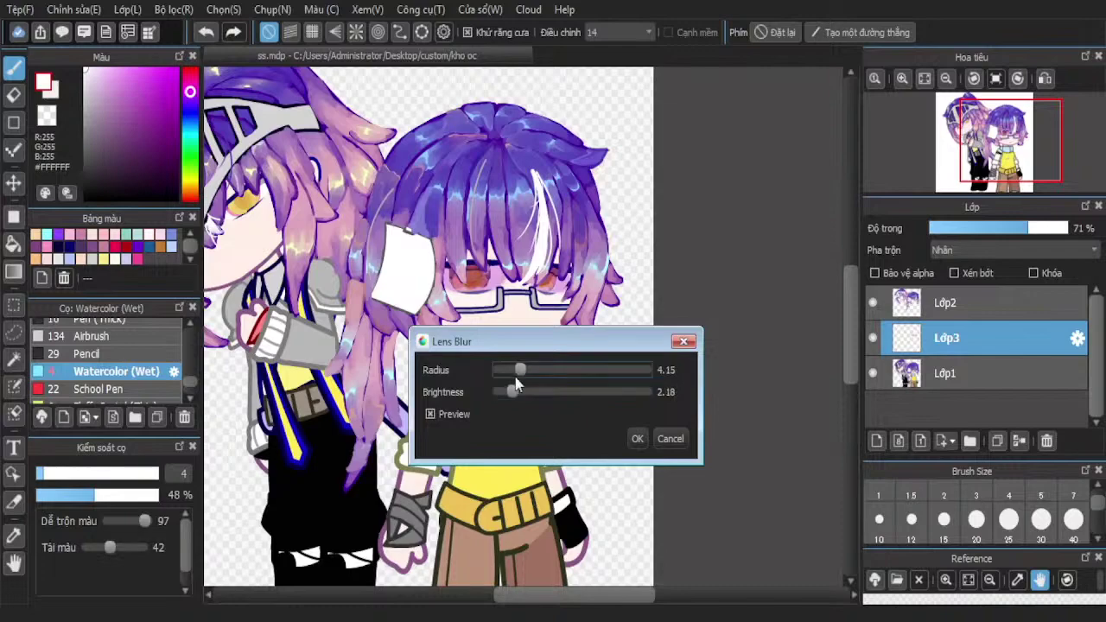
{"action": "left_click", "coordinate": [637, 439]}
{"action": "scroll", "coordinate": [518, 328], "scroll_direction": "up", "scroll_amount": 3}
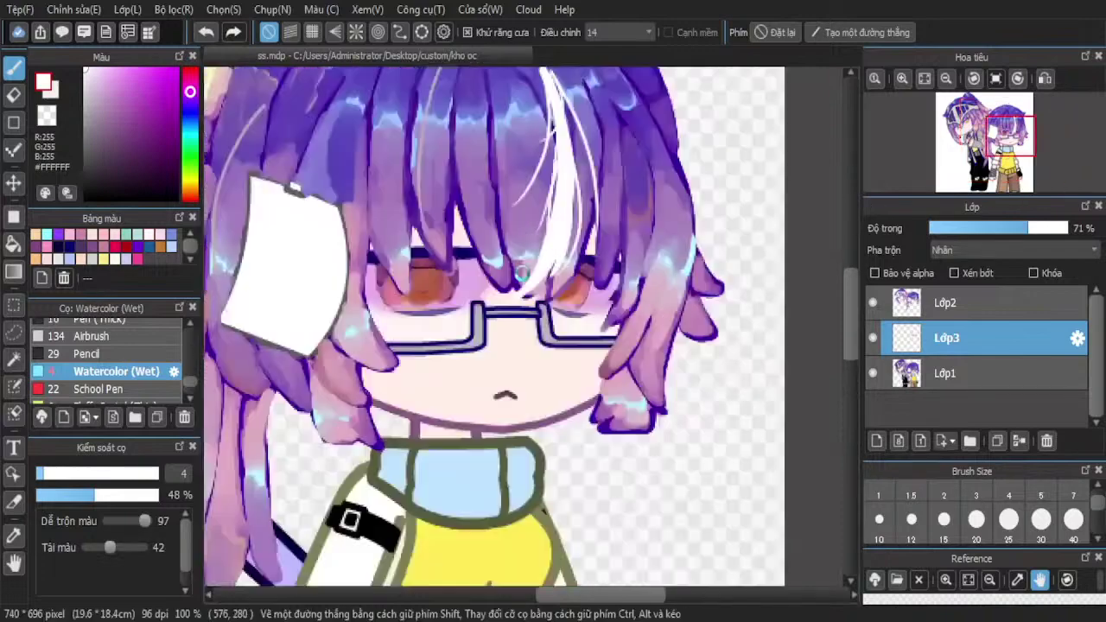
{"action": "left_click_drag", "start_coordinate": [1004, 229], "coordinate": [987, 228]}
{"action": "scroll", "coordinate": [674, 207], "scroll_direction": "down", "scroll_amount": 3}
{"action": "left_click", "coordinate": [1020, 440]}
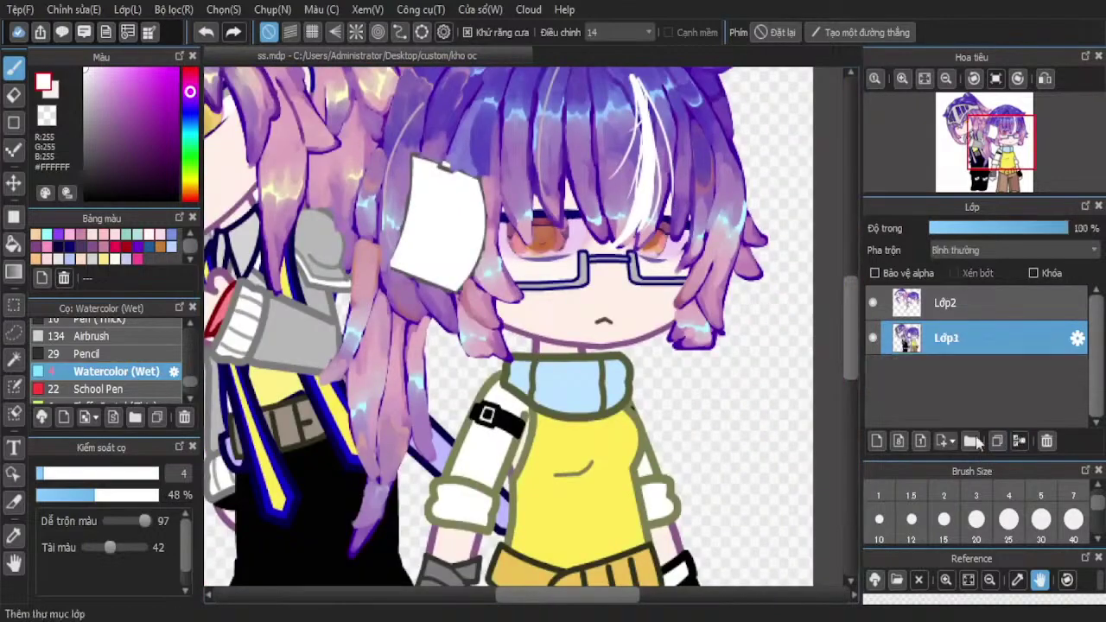
Add a new layer directly above Lớp1 with the blend mode Nhân
{"action": "left_click", "coordinate": [878, 442]}
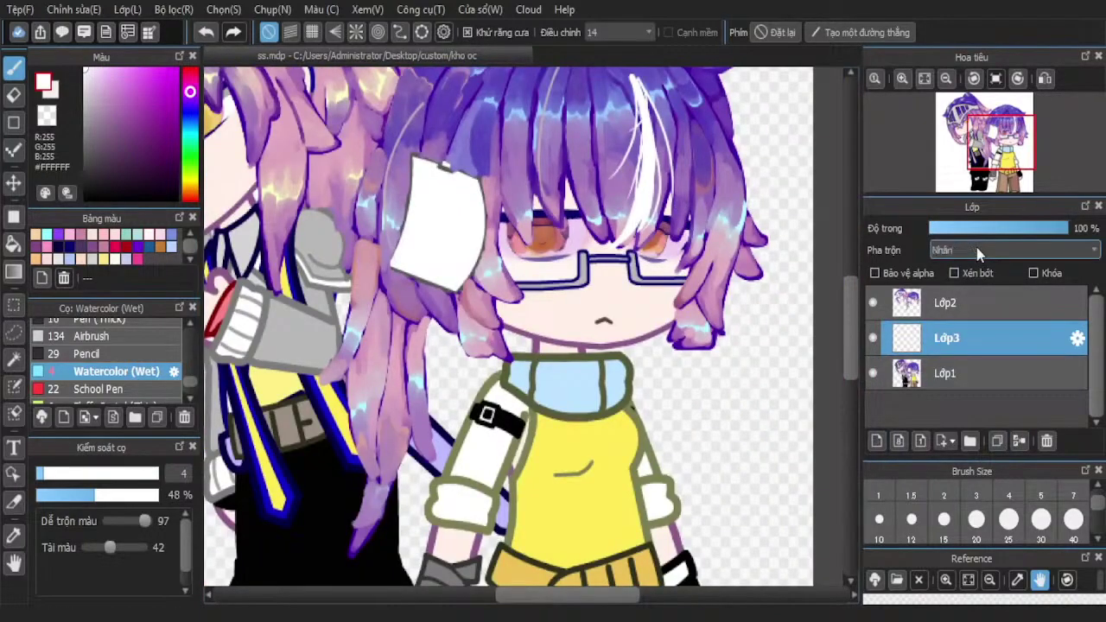
{"action": "scroll", "coordinate": [553, 237], "scroll_direction": "up", "scroll_amount": 4}
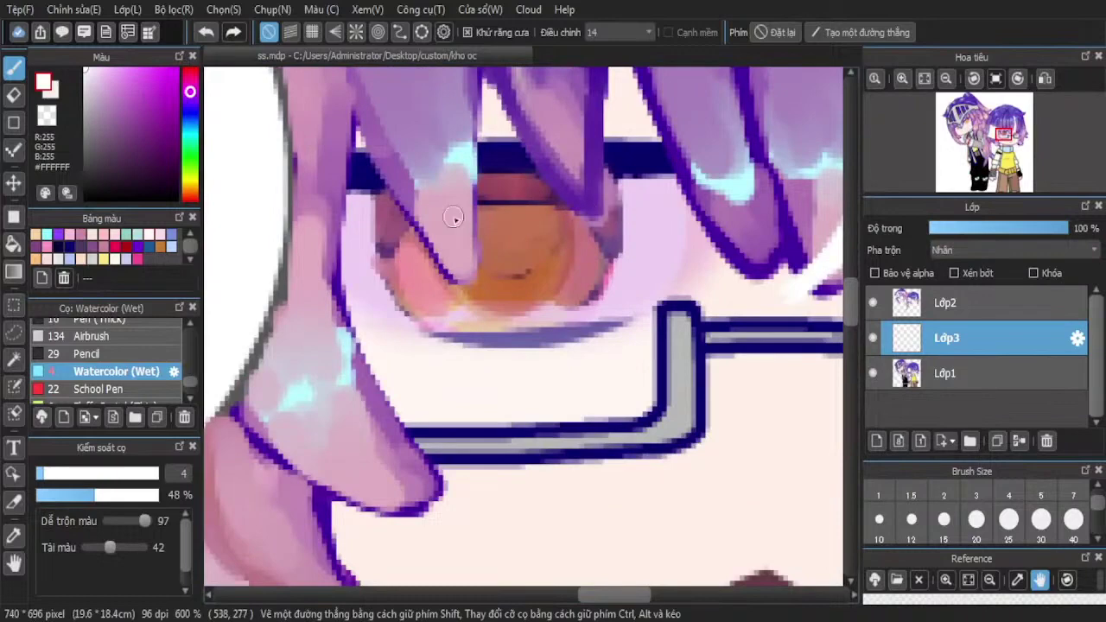
{"action": "scroll", "coordinate": [562, 256], "scroll_direction": "up", "scroll_amount": 1}
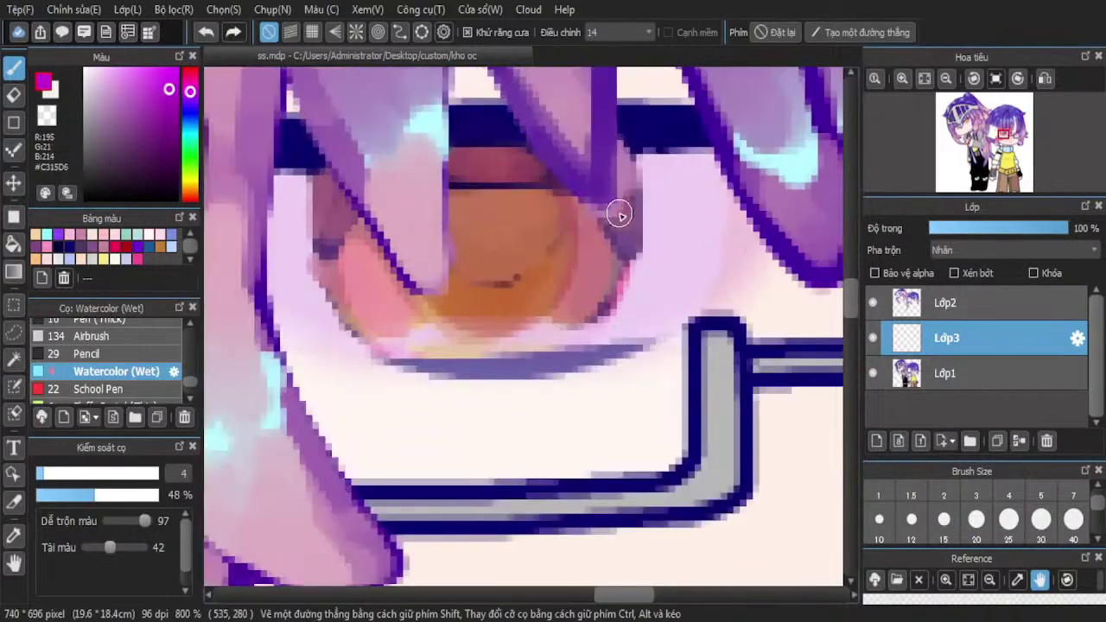
{"action": "left_click_drag", "start_coordinate": [631, 215], "coordinate": [298, 217]}
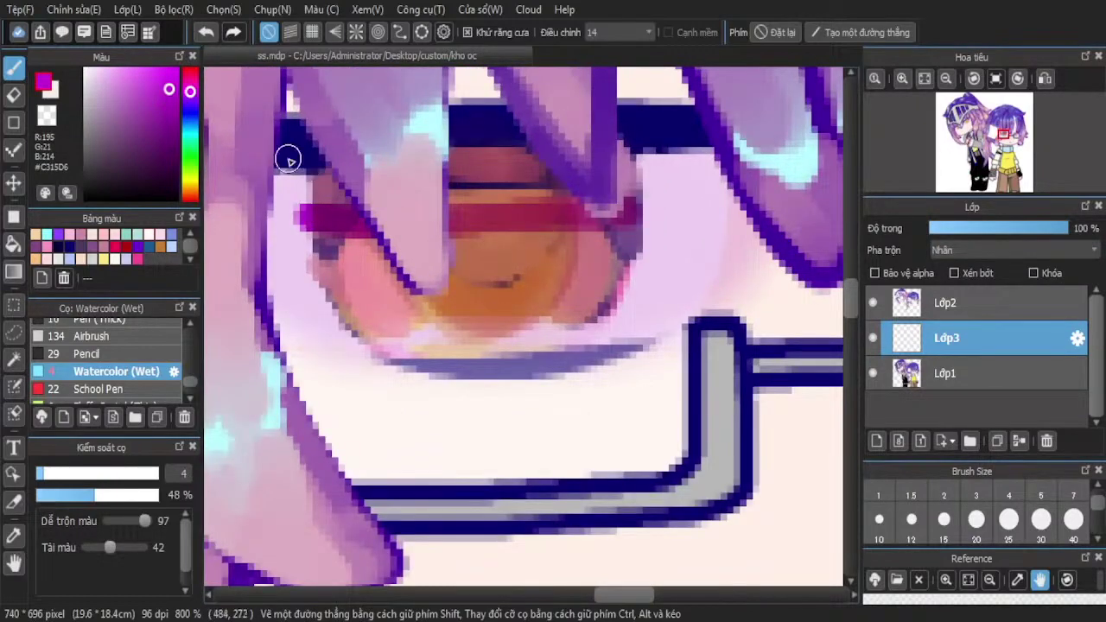
{"action": "scroll", "coordinate": [373, 354], "scroll_direction": "down", "scroll_amount": 3}
{"action": "scroll", "coordinate": [427, 250], "scroll_direction": "up", "scroll_amount": 2}
{"action": "left_click", "coordinate": [207, 32]}
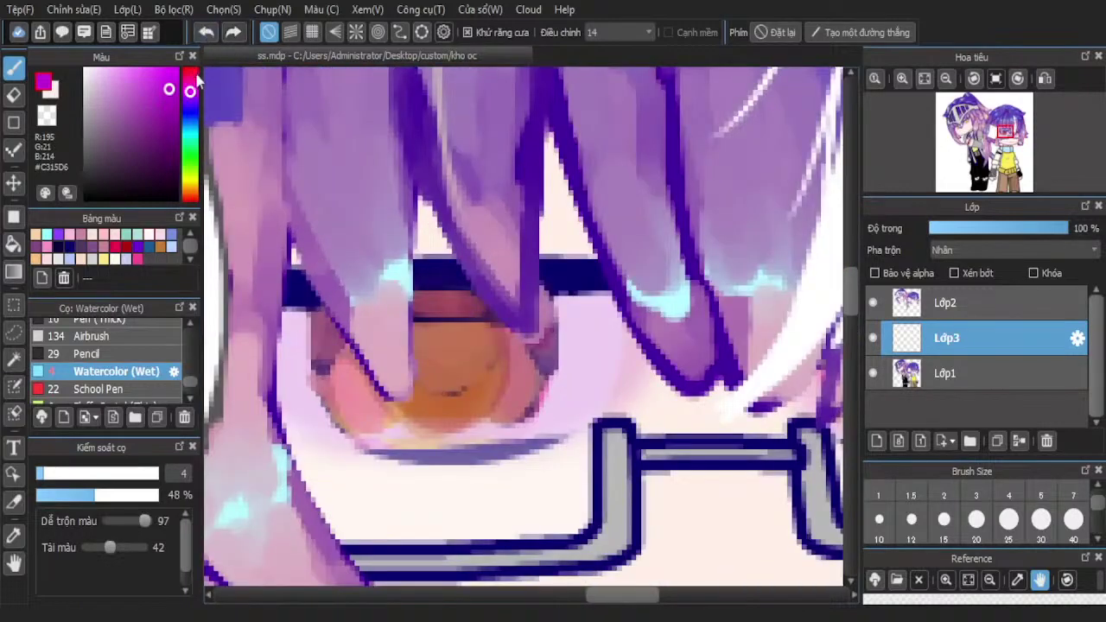
Paint a red #D46262 shadow over the upper part of both irises with the Watercolor (Wet) brush at size 13.5
{"action": "left_click_drag", "start_coordinate": [197, 80], "coordinate": [192, 69]}
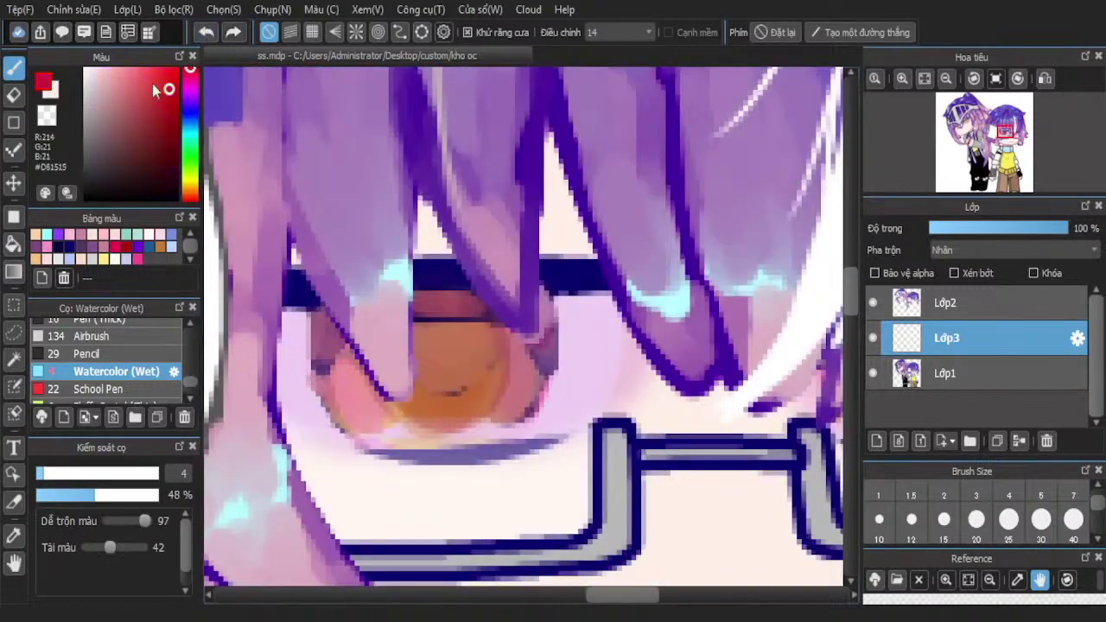
{"action": "left_click", "coordinate": [67, 480]}
{"action": "mouse_move", "coordinate": [320, 320]}
{"action": "left_mouse_down"}
{"action": "mouse_move", "coordinate": [360, 338]}
{"action": "mouse_move", "coordinate": [454, 341]}
{"action": "mouse_move", "coordinate": [499, 338]}
{"action": "mouse_move", "coordinate": [529, 318]}
{"action": "mouse_move", "coordinate": [343, 327]}
{"action": "mouse_move", "coordinate": [407, 340]}
{"action": "mouse_move", "coordinate": [520, 314]}
{"action": "left_mouse_up"}
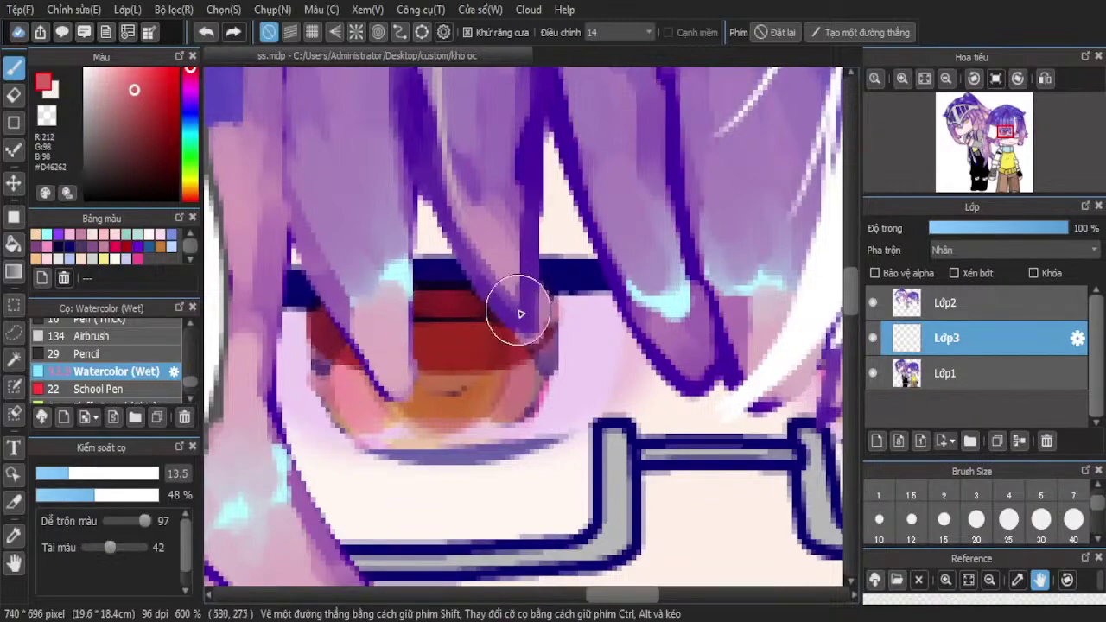
{"action": "scroll", "coordinate": [294, 337], "scroll_direction": "down", "scroll_amount": 4}
{"action": "scroll", "coordinate": [437, 333], "scroll_direction": "up", "scroll_amount": 4}
{"action": "mouse_move", "coordinate": [436, 353]}
{"action": "left_mouse_down"}
{"action": "mouse_move", "coordinate": [486, 348]}
{"action": "mouse_move", "coordinate": [438, 328]}
{"action": "left_mouse_up"}
{"action": "scroll", "coordinate": [475, 321], "scroll_direction": "down", "scroll_amount": 3}
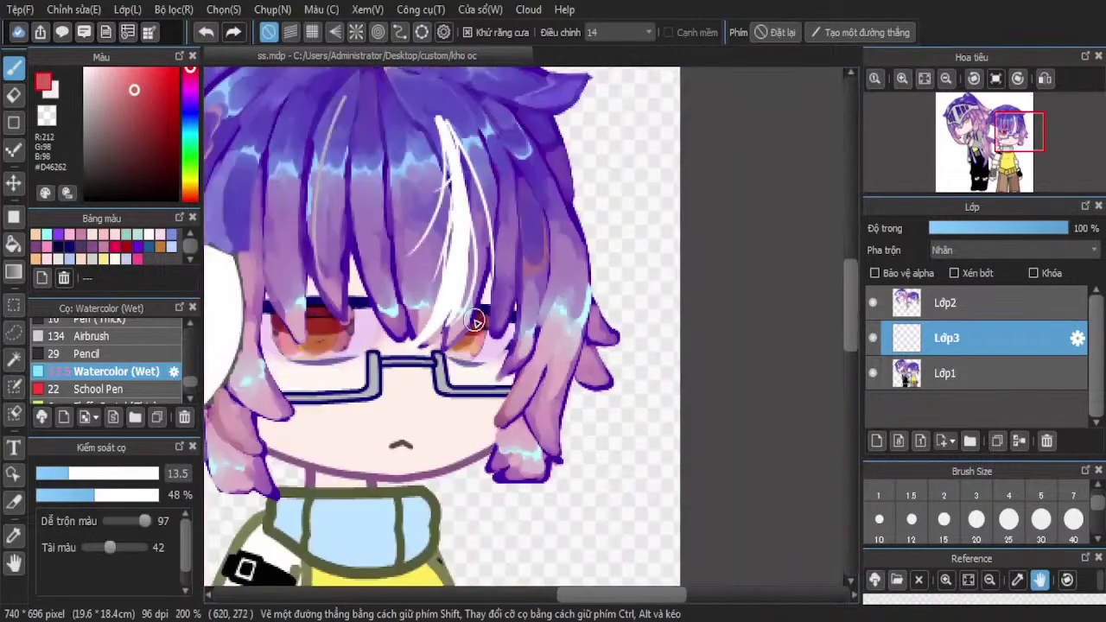
Set the iris shadow layer's opacity to 62% and merge it down into Lớp1
{"action": "left_click", "coordinate": [972, 228]}
{"action": "left_click_drag", "start_coordinate": [1022, 232], "coordinate": [1015, 230]}
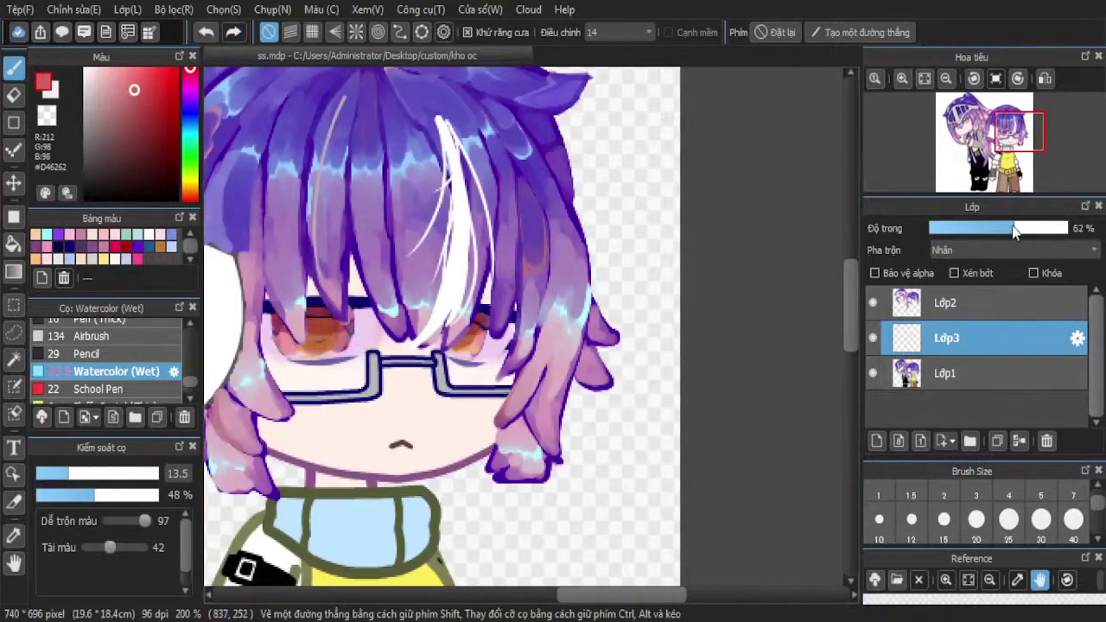
{"action": "left_click", "coordinate": [1019, 440]}
Add a Nhân layer above Lớp1 and paint a wide muted red #AD7777 shadow across the upper part of both eyes
{"action": "scroll", "coordinate": [498, 194], "scroll_direction": "down", "scroll_amount": 1}
{"action": "scroll", "coordinate": [371, 292], "scroll_direction": "up", "scroll_amount": 3}
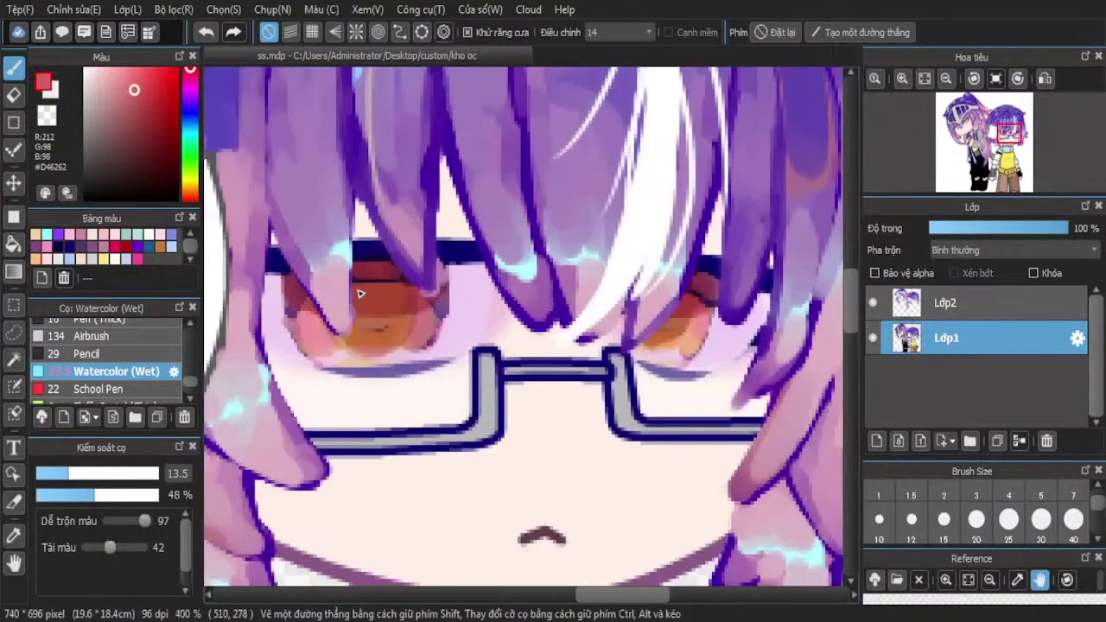
{"action": "left_click", "coordinate": [877, 441]}
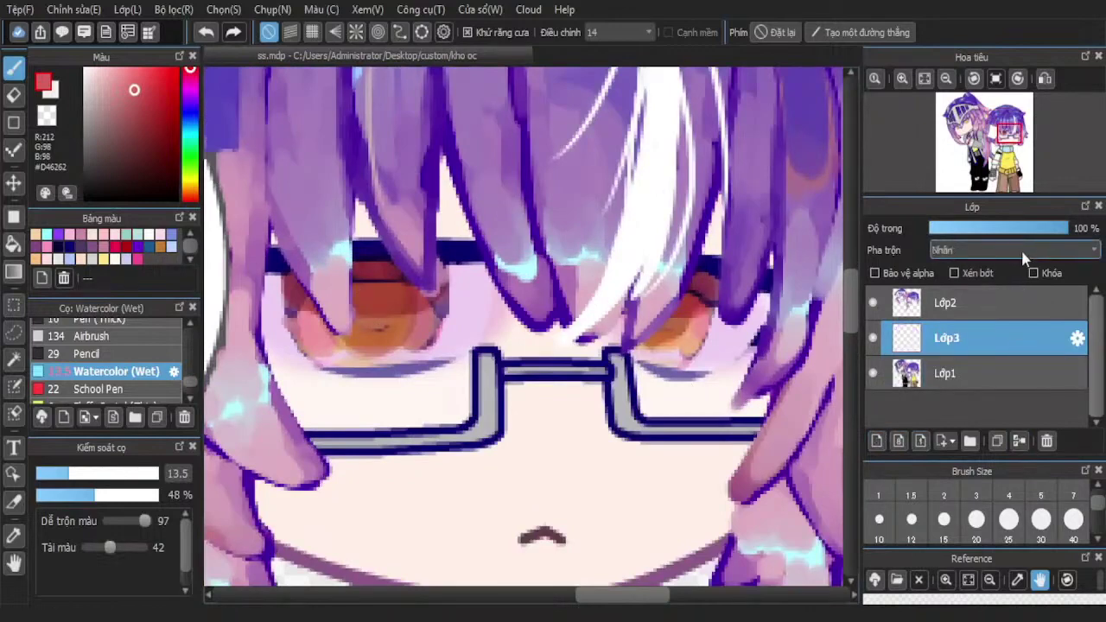
{"action": "scroll", "coordinate": [1025, 249], "scroll_direction": "up", "scroll_amount": 1}
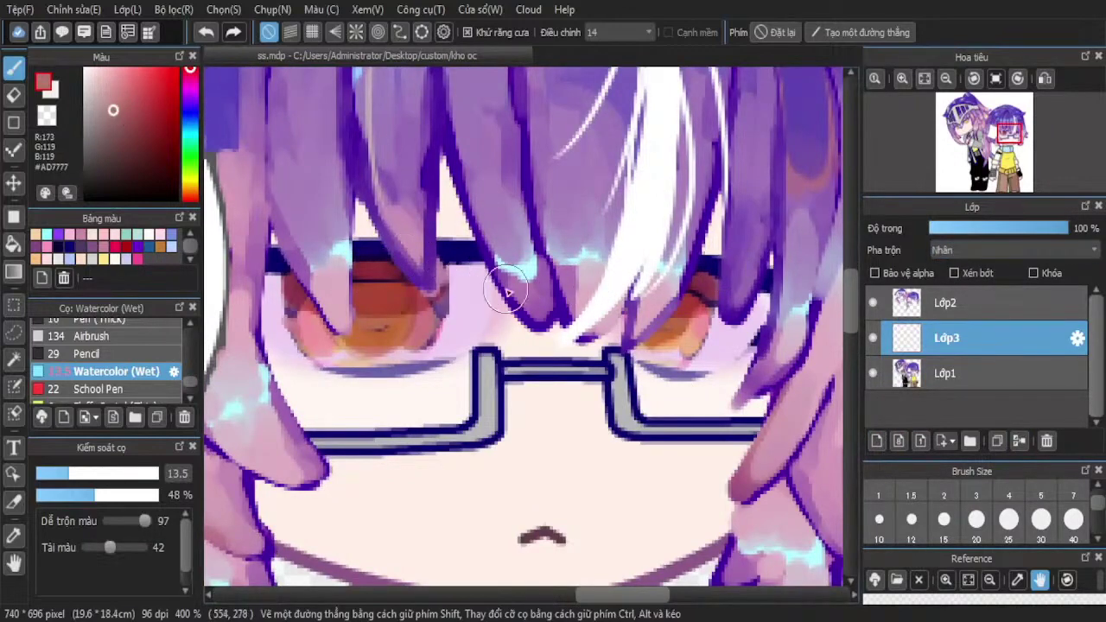
{"action": "mouse_move", "coordinate": [308, 279]}
{"action": "left_mouse_down"}
{"action": "mouse_move", "coordinate": [274, 280]}
{"action": "mouse_move", "coordinate": [374, 305]}
{"action": "mouse_move", "coordinate": [485, 288]}
{"action": "left_mouse_up"}
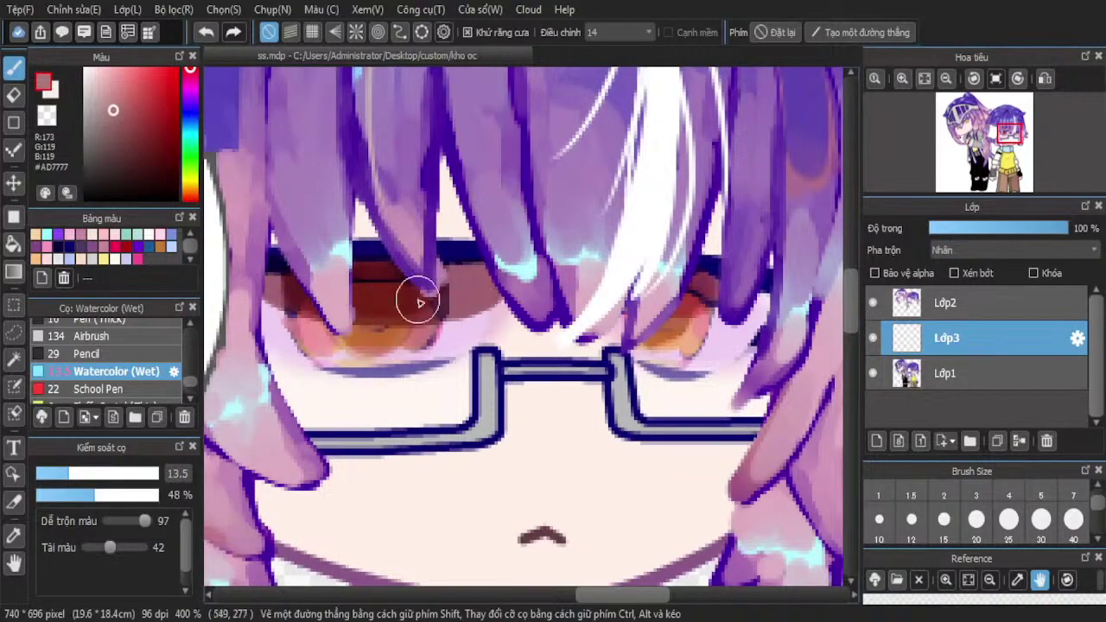
{"action": "scroll", "coordinate": [268, 288], "scroll_direction": "down", "scroll_amount": 2}
{"action": "scroll", "coordinate": [458, 299], "scroll_direction": "up", "scroll_amount": 3}
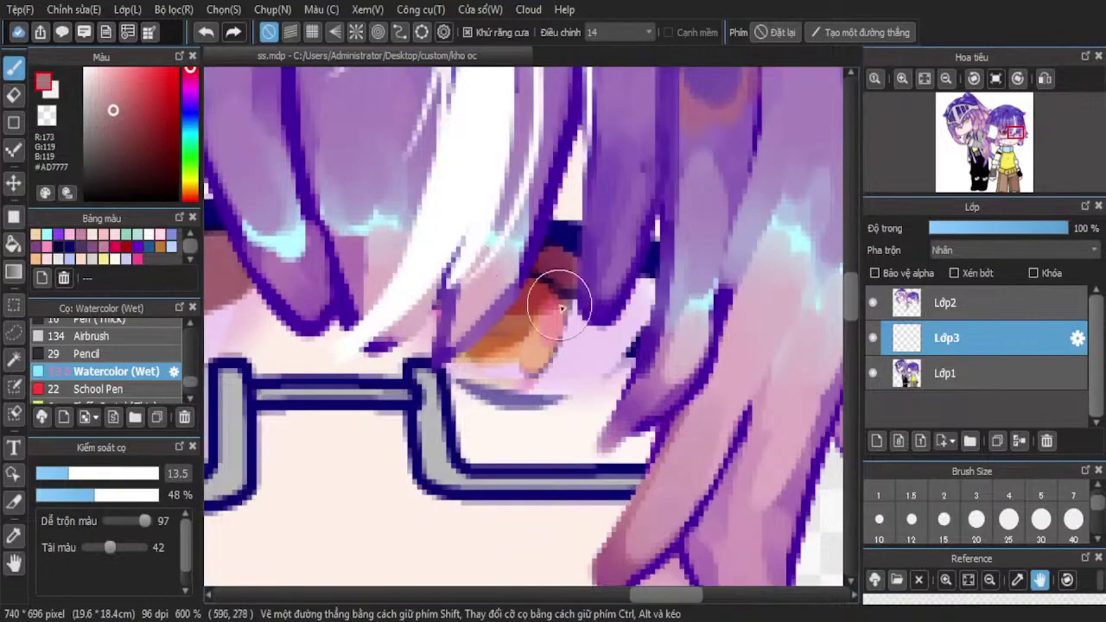
{"action": "scroll", "coordinate": [414, 216], "scroll_direction": "down", "scroll_amount": 3}
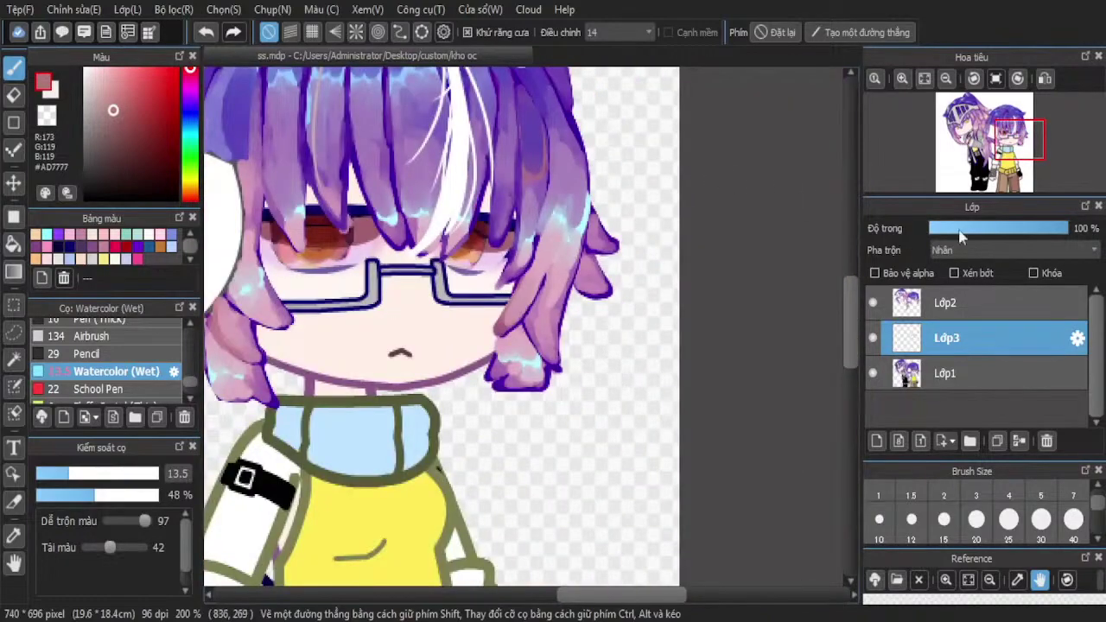
Set the wide eye shadow layer's opacity to 21% and merge it down into Lớp1
{"action": "left_click_drag", "start_coordinate": [961, 237], "coordinate": [967, 235]}
{"action": "key", "text": "ctrl+minus"}
{"action": "key", "text": "ctrl+minus"}
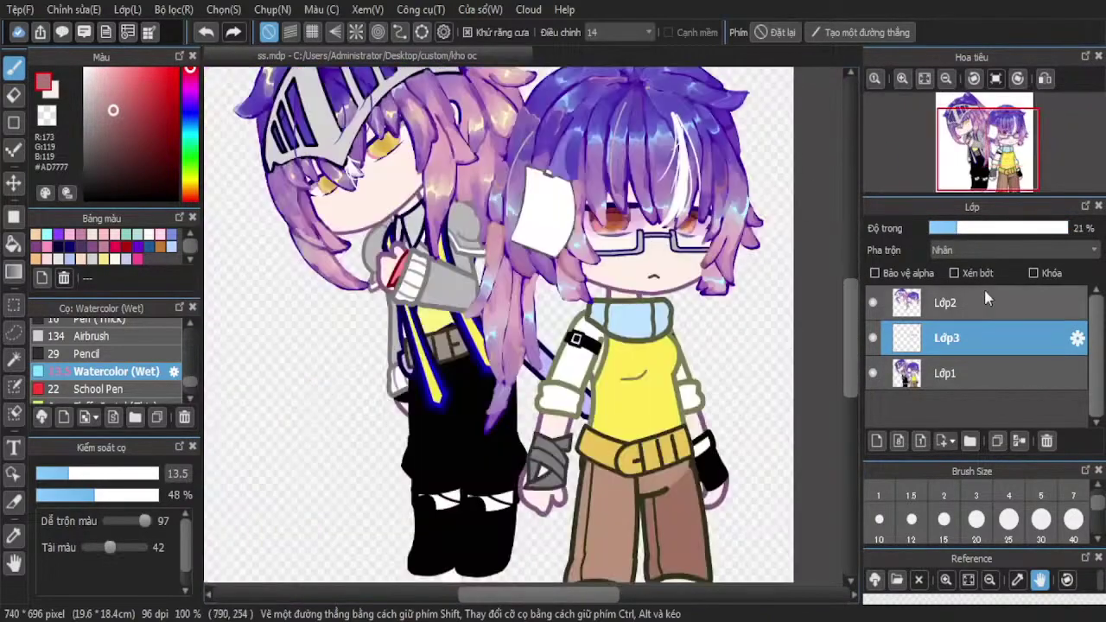
{"action": "left_click", "coordinate": [1020, 442]}
Add a new layer above Lớp1 for the eye glow and set its blend mode to Thêm
{"action": "left_click", "coordinate": [876, 441]}
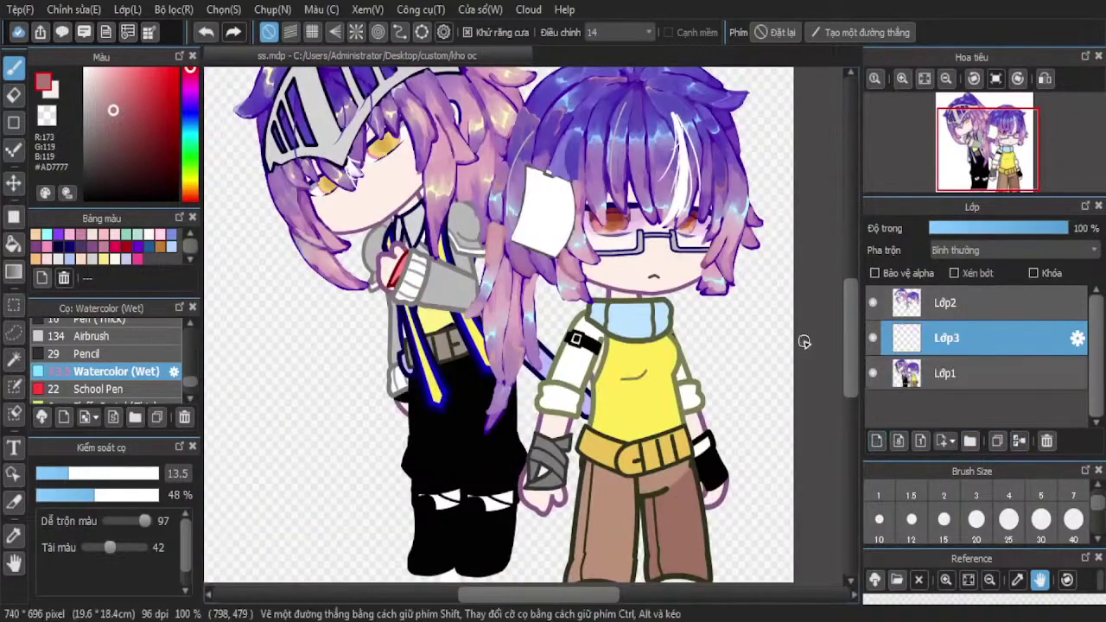
{"action": "scroll", "coordinate": [622, 226], "scroll_direction": "up", "scroll_amount": 2}
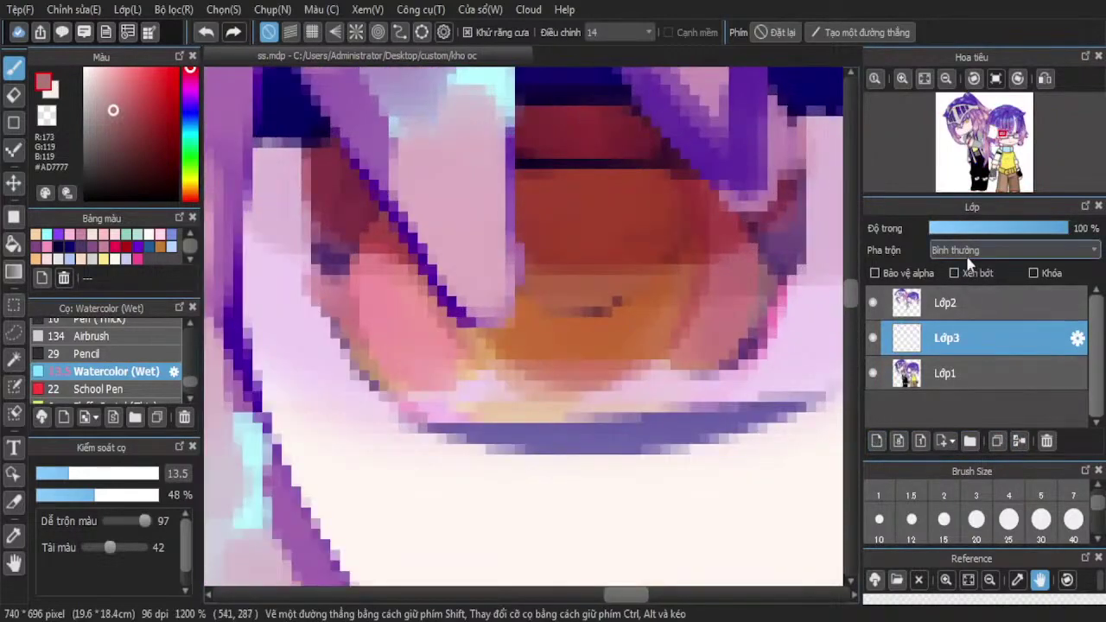
{"action": "scroll", "coordinate": [970, 256], "scroll_direction": "down", "scroll_amount": 5}
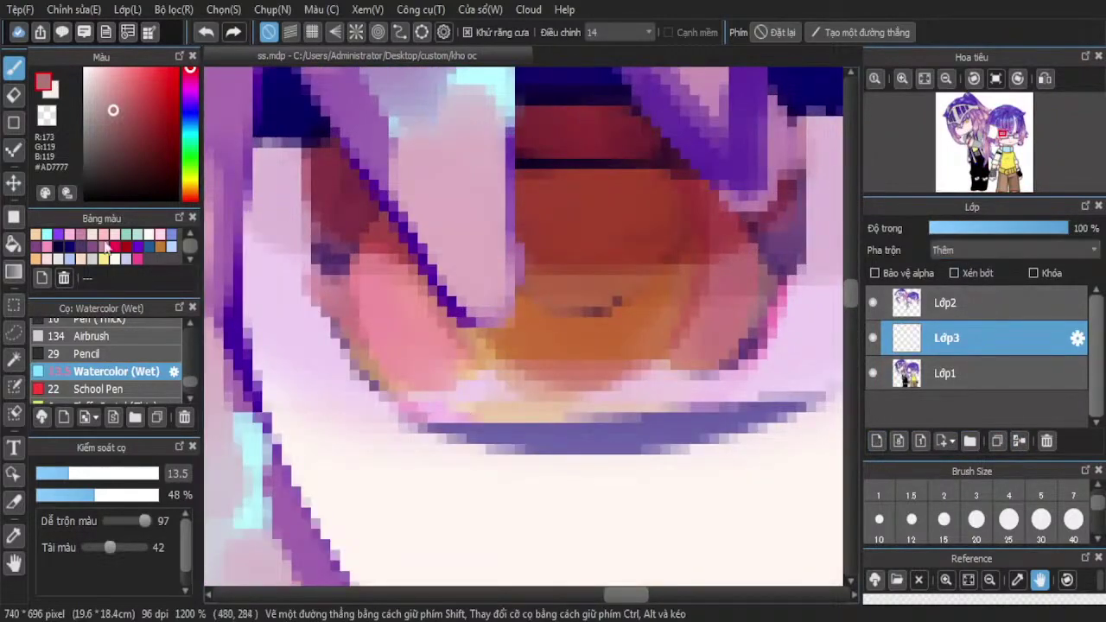
Paint a light pink #FFA7A7 glow over both irises with the Airbrush at size 35
{"action": "scroll", "coordinate": [114, 351], "scroll_direction": "up", "scroll_amount": 1}
{"action": "left_click", "coordinate": [114, 349]}
{"action": "left_click_drag", "start_coordinate": [126, 102], "coordinate": [117, 68]}
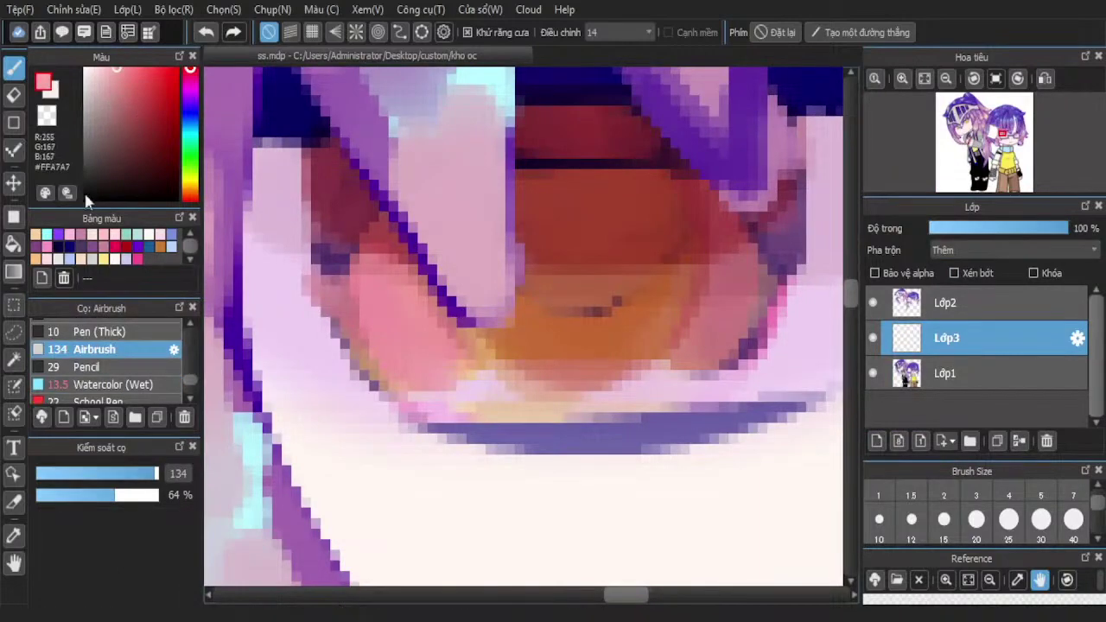
{"action": "left_click_drag", "start_coordinate": [142, 477], "coordinate": [110, 478]}
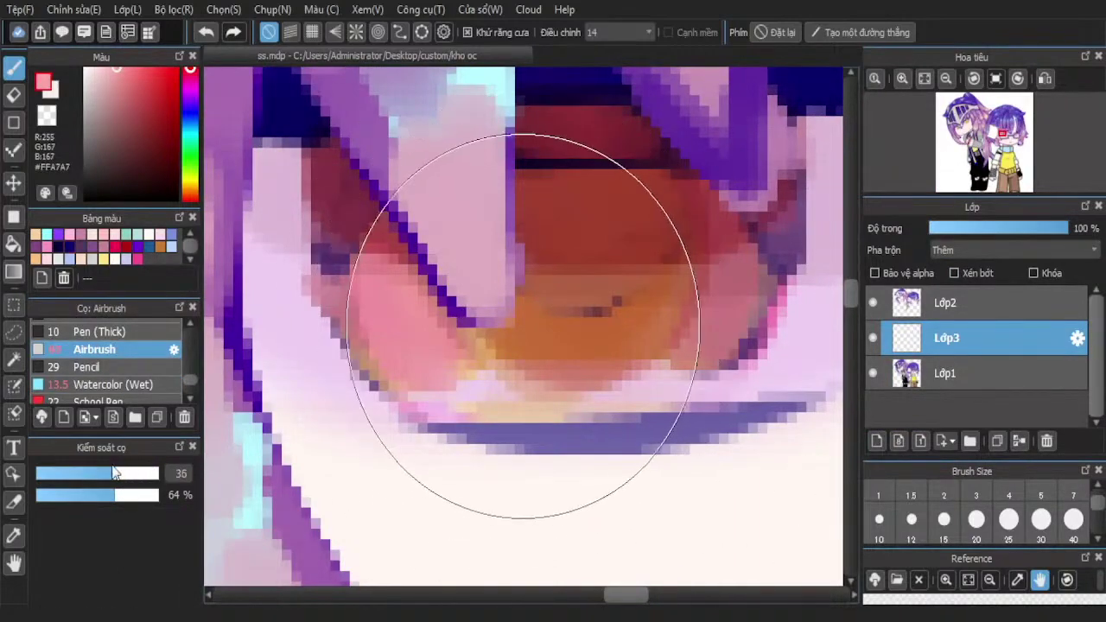
{"action": "mouse_move", "coordinate": [612, 333]}
{"action": "left_mouse_down"}
{"action": "mouse_move", "coordinate": [518, 339]}
{"action": "mouse_move", "coordinate": [603, 323]}
{"action": "mouse_move", "coordinate": [524, 339]}
{"action": "left_mouse_up"}
{"action": "scroll", "coordinate": [304, 332], "scroll_direction": "down", "scroll_amount": 3}
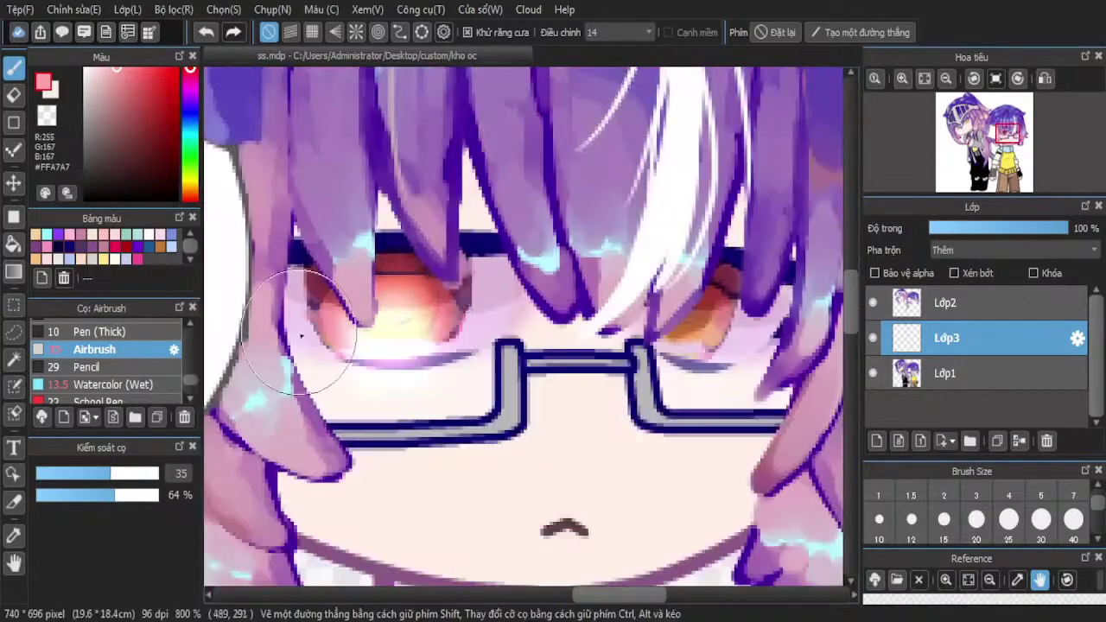
Set the glow layer's opacity to 35% and merge it down into Lớp1
{"action": "left_click_drag", "start_coordinate": [944, 228], "coordinate": [1005, 232]}
{"action": "scroll", "coordinate": [759, 228], "scroll_direction": "down", "scroll_amount": 3}
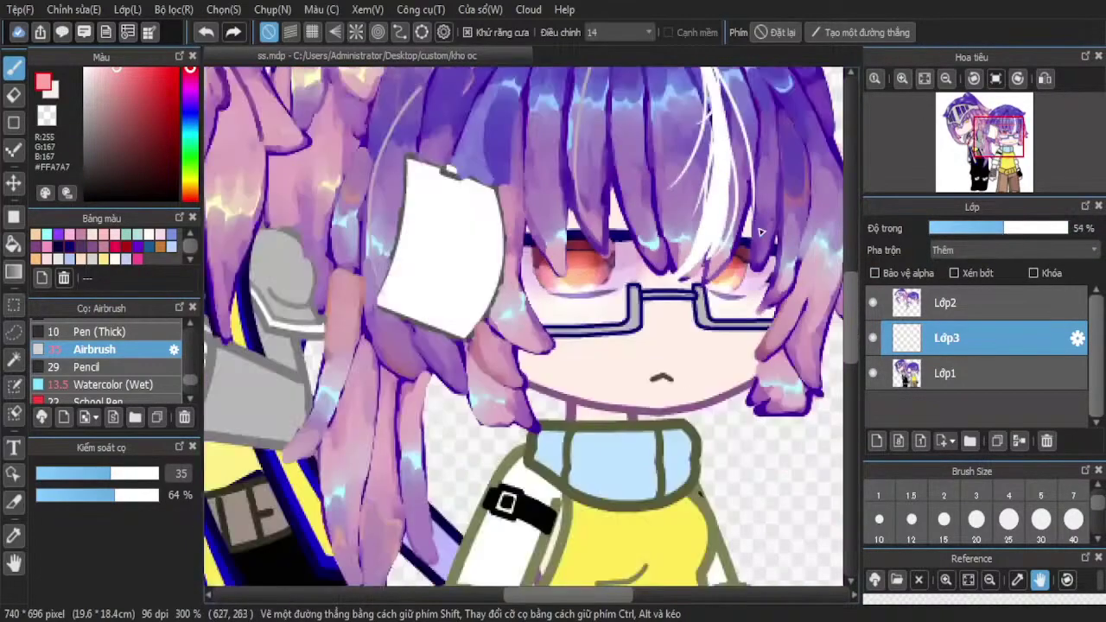
{"action": "left_click", "coordinate": [979, 235]}
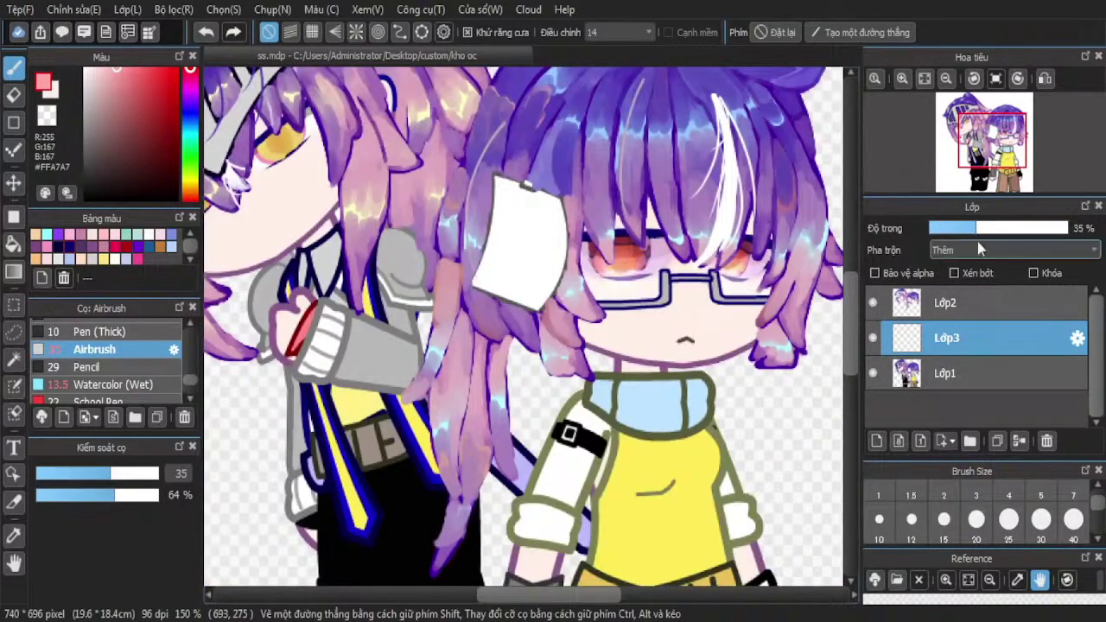
{"action": "left_click", "coordinate": [1019, 442]}
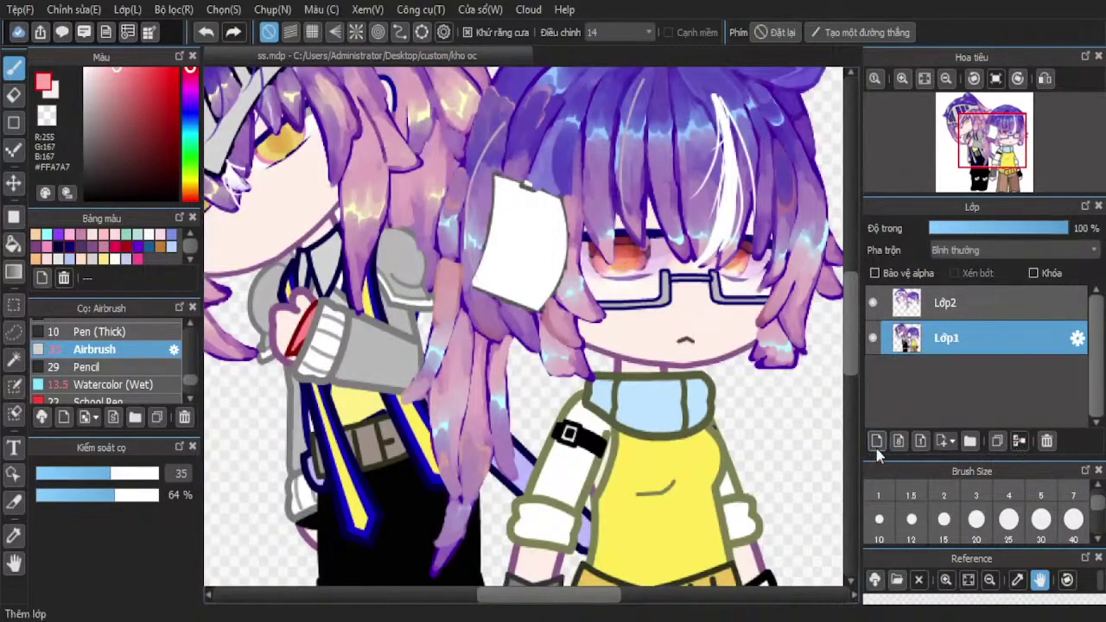
Switch to the Watercolor (Wet) brush and set its size to 2
{"action": "scroll", "coordinate": [137, 380], "scroll_direction": "up", "scroll_amount": 1}
{"action": "left_click", "coordinate": [111, 346]}
{"action": "left_click", "coordinate": [127, 394]}
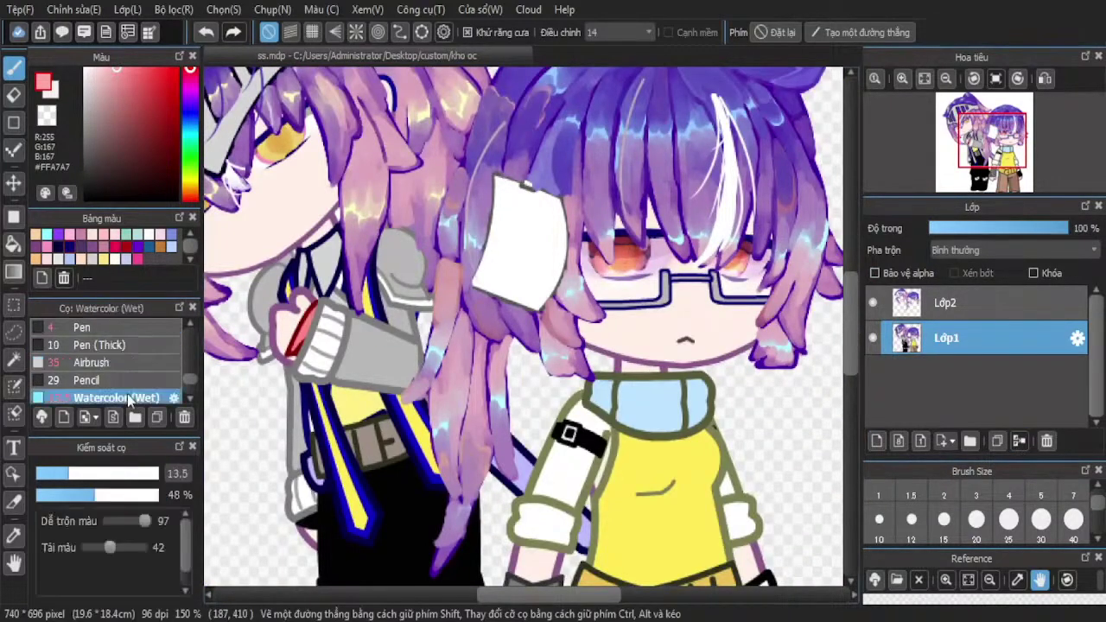
{"action": "left_click", "coordinate": [943, 493]}
Add a new layer above Lớp1 for fine iris highlights with the blend mode Thêm
{"action": "scroll", "coordinate": [658, 292], "scroll_direction": "up", "scroll_amount": 4}
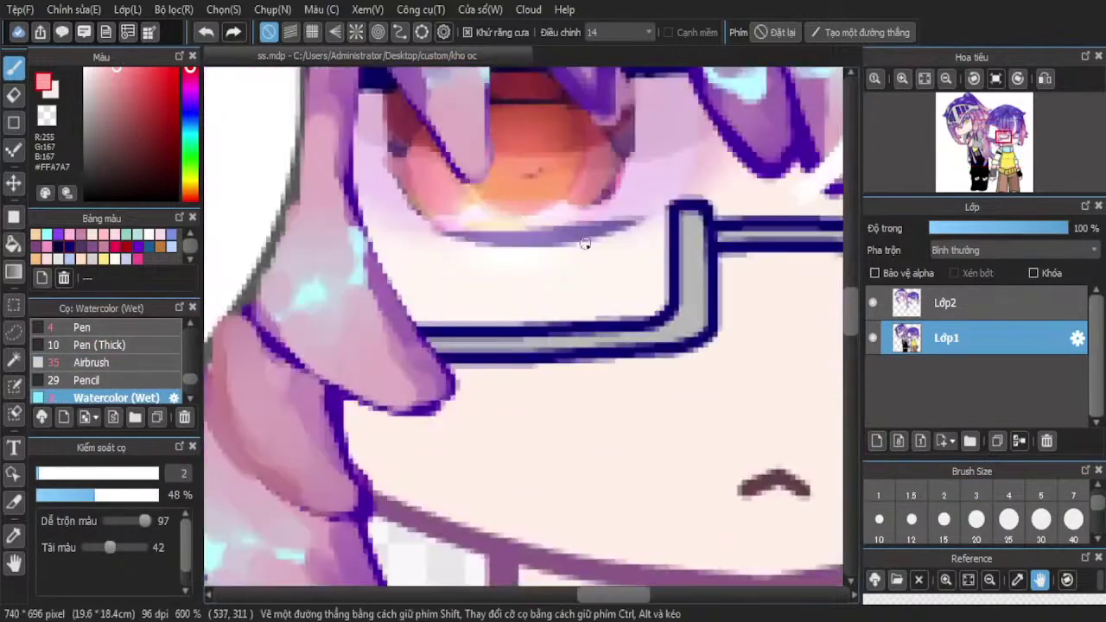
{"action": "scroll", "coordinate": [585, 244], "scroll_direction": "up", "scroll_amount": 2}
{"action": "left_click", "coordinate": [891, 434]}
{"action": "scroll", "coordinate": [1005, 252], "scroll_direction": "down", "scroll_amount": 1}
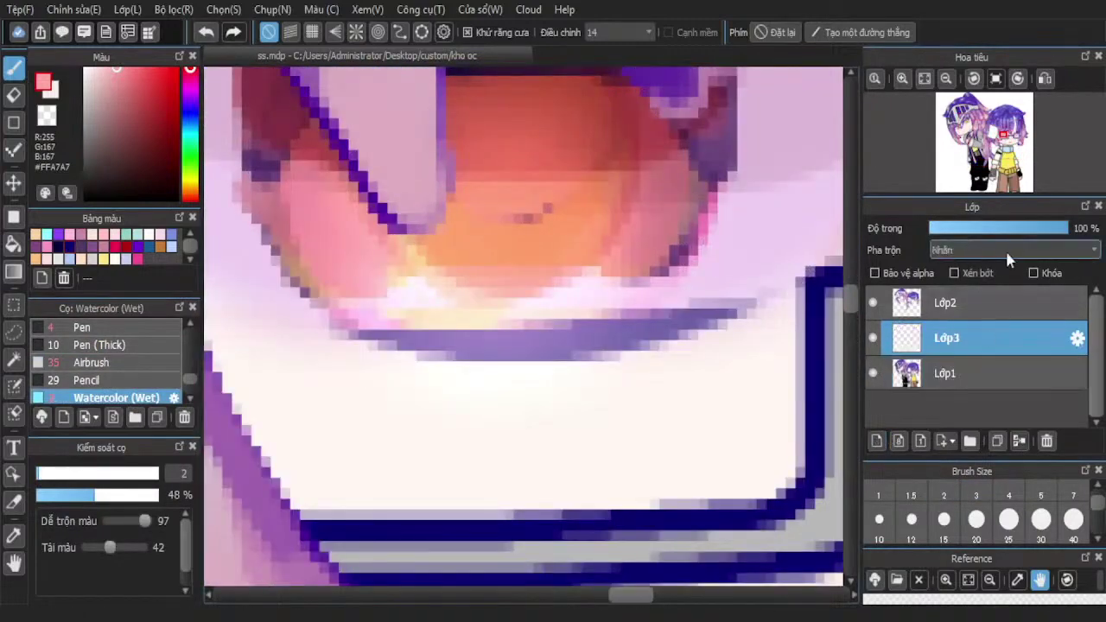
{"action": "scroll", "coordinate": [1006, 252], "scroll_direction": "down", "scroll_amount": 1}
{"action": "mouse_move", "coordinate": [509, 298]}
{"action": "left_mouse_down"}
{"action": "mouse_move", "coordinate": [540, 264]}
{"action": "mouse_move", "coordinate": [573, 110]}
{"action": "left_mouse_up"}
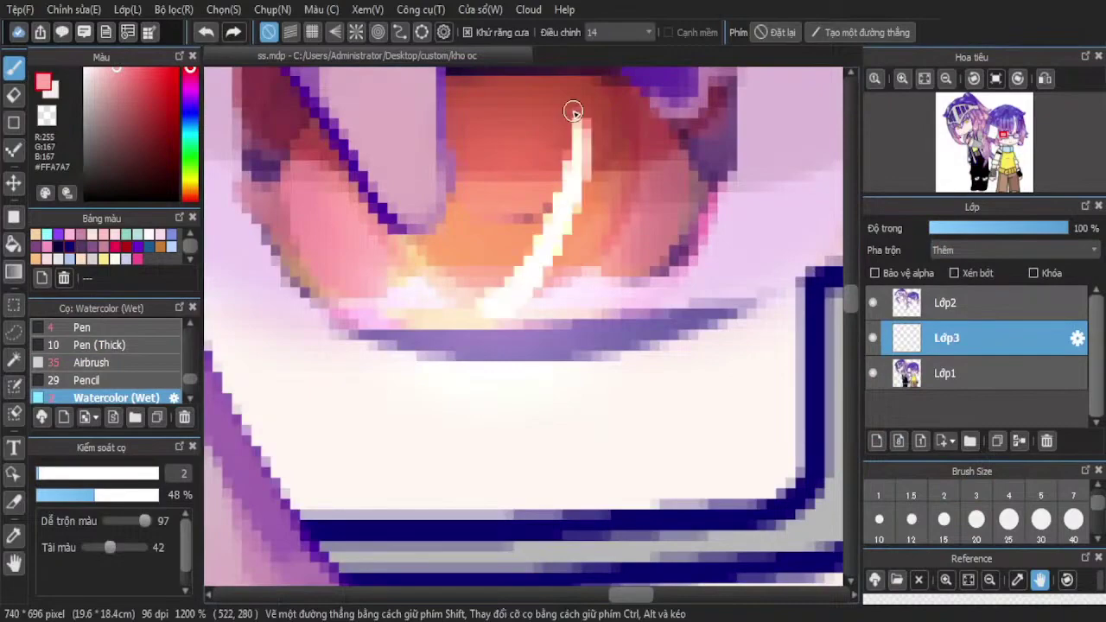
{"action": "scroll", "coordinate": [573, 190], "scroll_direction": "down", "scroll_amount": 3}
{"action": "scroll", "coordinate": [573, 192], "scroll_direction": "up", "scroll_amount": 3}
{"action": "left_click", "coordinate": [205, 32]}
{"action": "left_click_drag", "start_coordinate": [146, 95], "coordinate": [176, 123]}
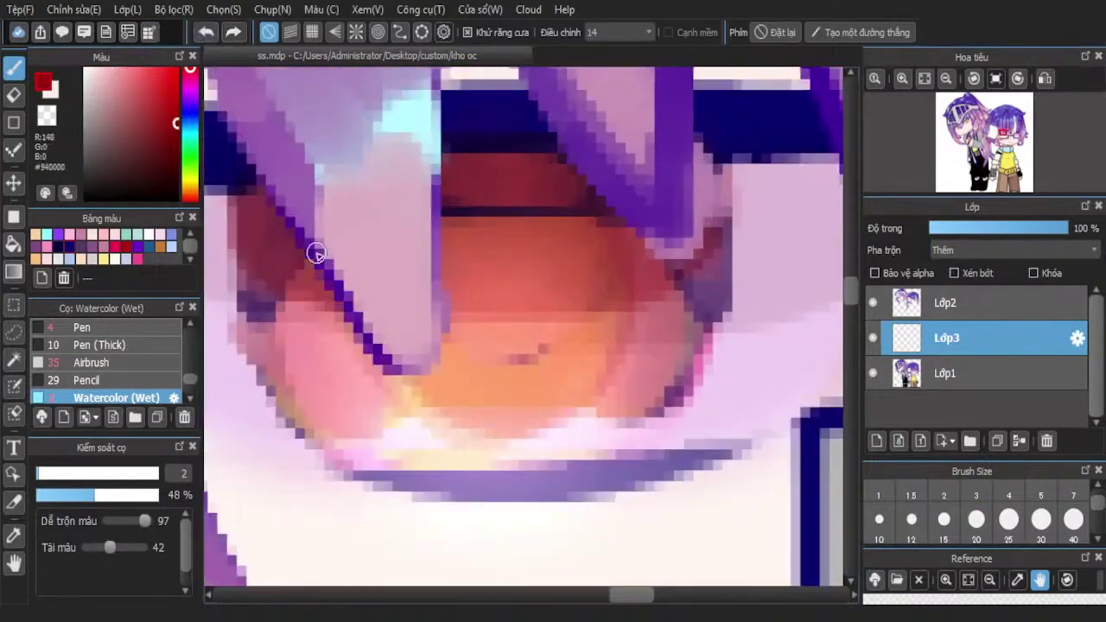
{"action": "left_click_drag", "start_coordinate": [596, 248], "coordinate": [595, 310]}
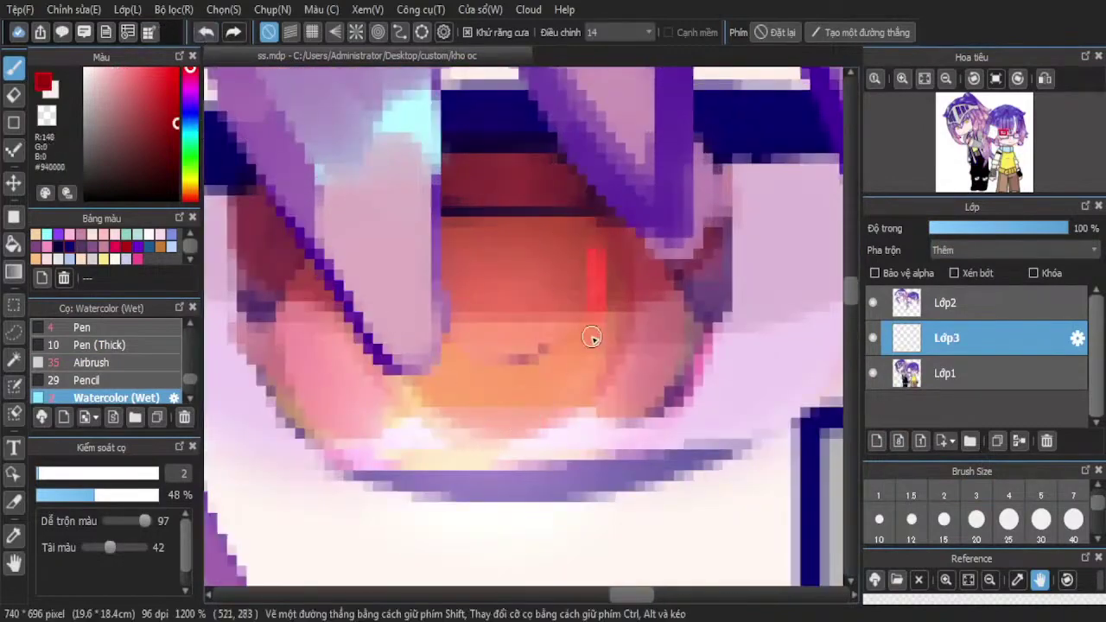
{"action": "left_click", "coordinate": [206, 33]}
Choose red #EA1C1C and paint highlight streaks across the lower iris and outer rim of the eye on the viewer's left
{"action": "left_click_drag", "start_coordinate": [170, 98], "coordinate": [167, 79]}
{"action": "left_click_drag", "start_coordinate": [528, 448], "coordinate": [556, 263]}
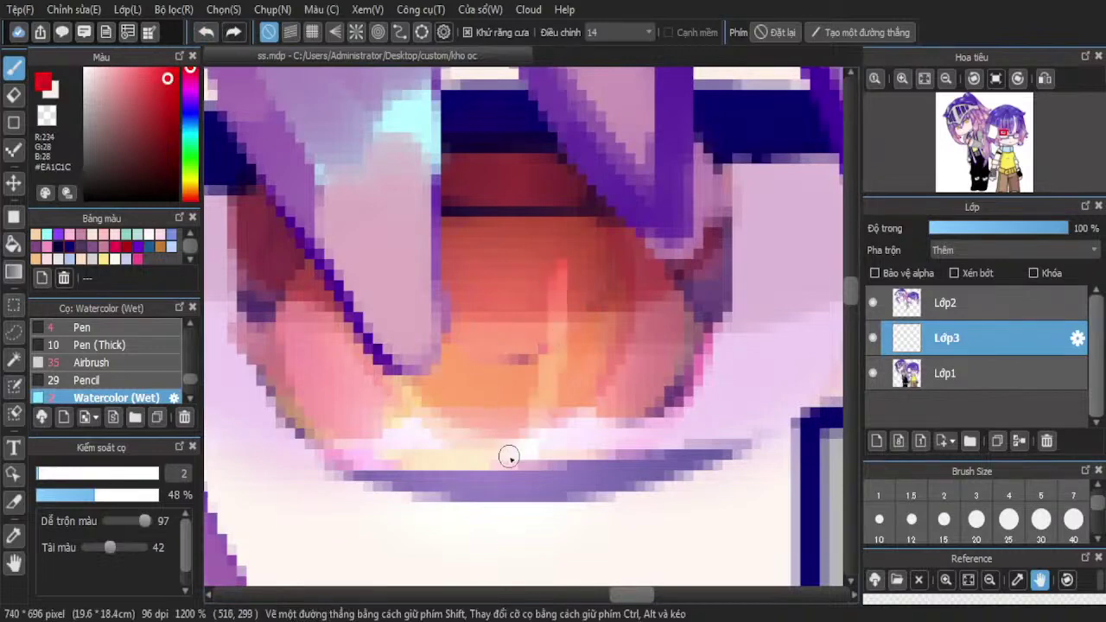
{"action": "mouse_move", "coordinate": [579, 427]}
{"action": "left_mouse_down"}
{"action": "mouse_move", "coordinate": [651, 296]}
{"action": "mouse_move", "coordinate": [548, 432]}
{"action": "mouse_move", "coordinate": [665, 303]}
{"action": "mouse_move", "coordinate": [577, 456]}
{"action": "left_mouse_up"}
{"action": "mouse_move", "coordinate": [654, 370]}
{"action": "left_mouse_down"}
{"action": "mouse_move", "coordinate": [639, 329]}
{"action": "mouse_move", "coordinate": [655, 218]}
{"action": "mouse_move", "coordinate": [675, 336]}
{"action": "mouse_move", "coordinate": [634, 388]}
{"action": "left_mouse_up"}
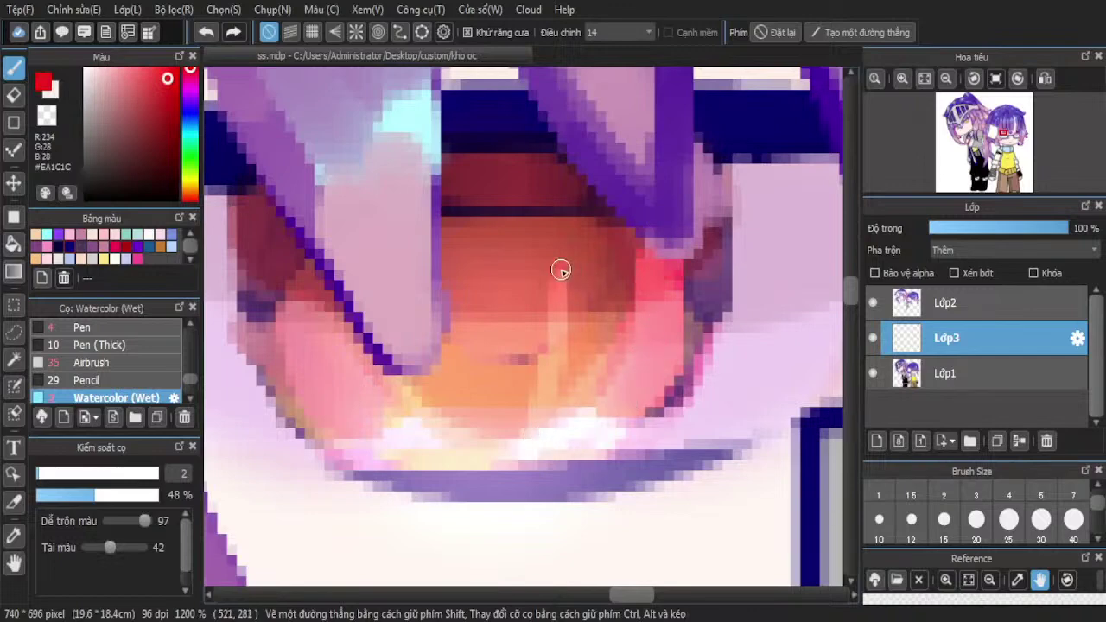
{"action": "mouse_move", "coordinate": [560, 268]}
{"action": "left_mouse_down"}
{"action": "mouse_move", "coordinate": [497, 442]}
{"action": "mouse_move", "coordinate": [538, 394]}
{"action": "mouse_move", "coordinate": [474, 412]}
{"action": "left_mouse_up"}
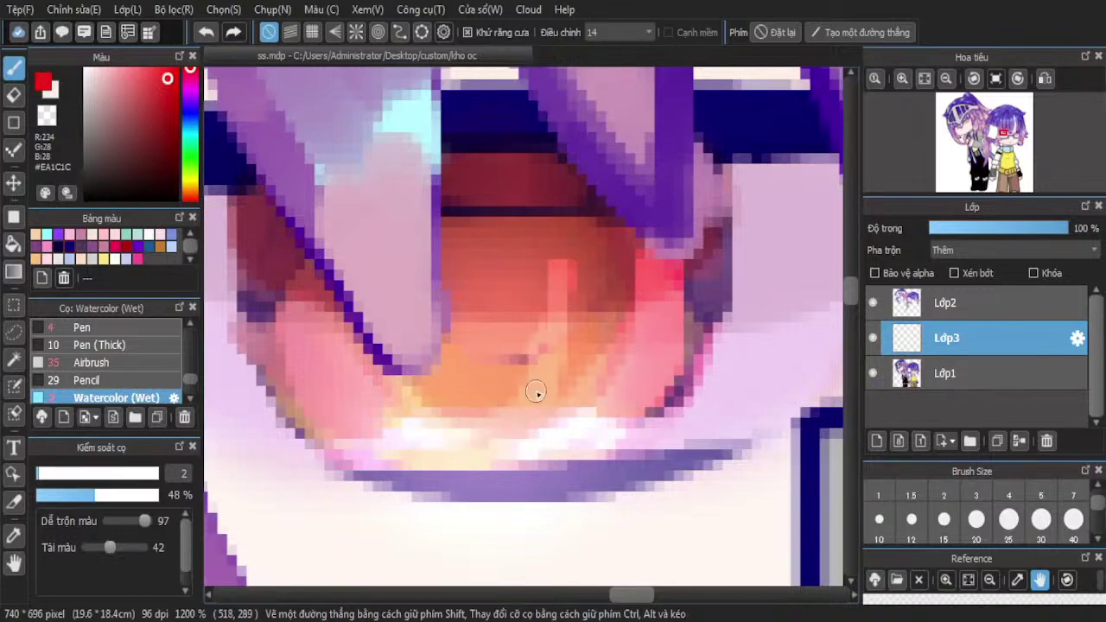
{"action": "mouse_move", "coordinate": [535, 392]}
{"action": "left_mouse_down"}
{"action": "mouse_move", "coordinate": [377, 372]}
{"action": "mouse_move", "coordinate": [421, 406]}
{"action": "mouse_move", "coordinate": [352, 296]}
{"action": "mouse_move", "coordinate": [376, 388]}
{"action": "mouse_move", "coordinate": [534, 457]}
{"action": "mouse_move", "coordinate": [391, 416]}
{"action": "mouse_move", "coordinate": [292, 357]}
{"action": "mouse_move", "coordinate": [264, 259]}
{"action": "mouse_move", "coordinate": [269, 198]}
{"action": "mouse_move", "coordinate": [307, 346]}
{"action": "mouse_move", "coordinate": [279, 207]}
{"action": "mouse_move", "coordinate": [262, 311]}
{"action": "mouse_move", "coordinate": [340, 409]}
{"action": "mouse_move", "coordinate": [303, 430]}
{"action": "left_mouse_up"}
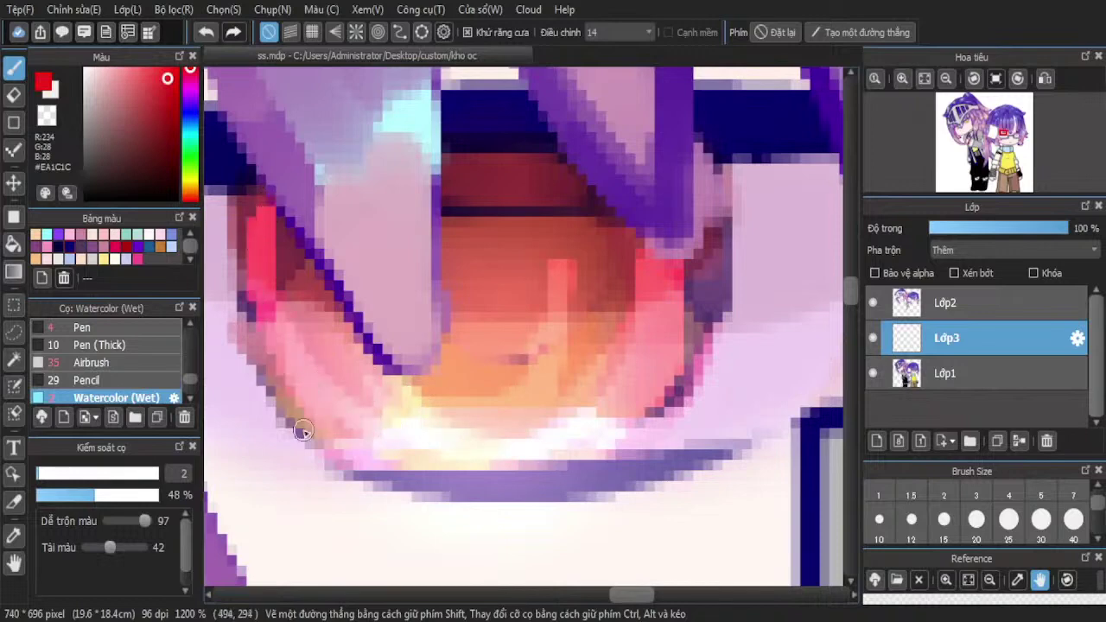
Paint red highlights along both side rims and the dark upper band of the left-hand iris
{"action": "left_click_drag", "start_coordinate": [699, 227], "coordinate": [646, 375]}
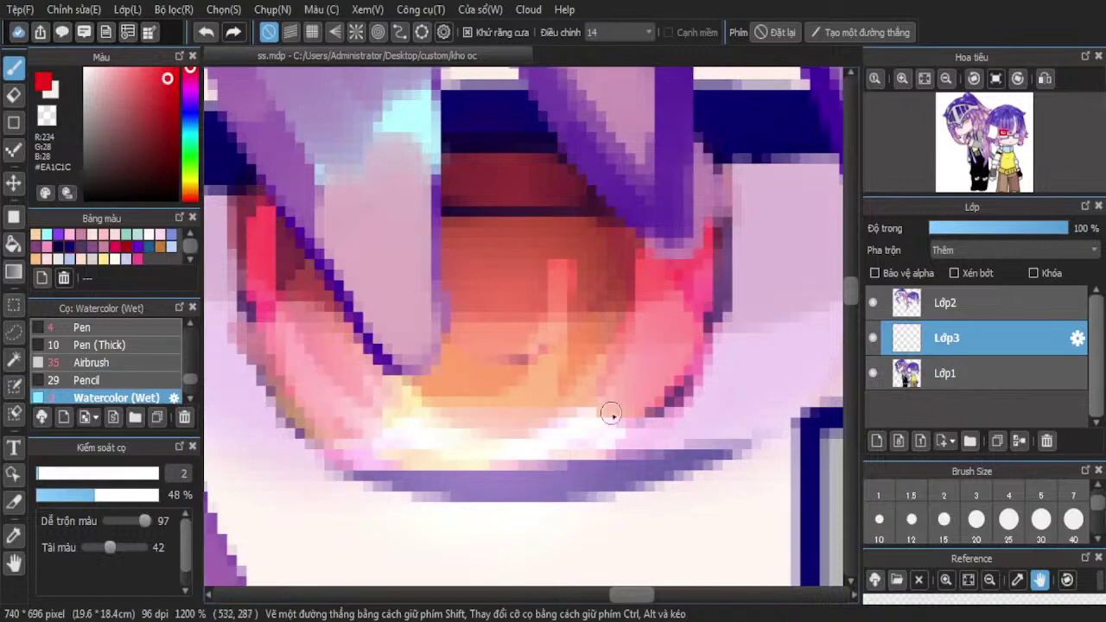
{"action": "mouse_move", "coordinate": [260, 193]}
{"action": "left_mouse_down"}
{"action": "mouse_move", "coordinate": [256, 283]}
{"action": "mouse_move", "coordinate": [298, 416]}
{"action": "mouse_move", "coordinate": [359, 464]}
{"action": "left_mouse_up"}
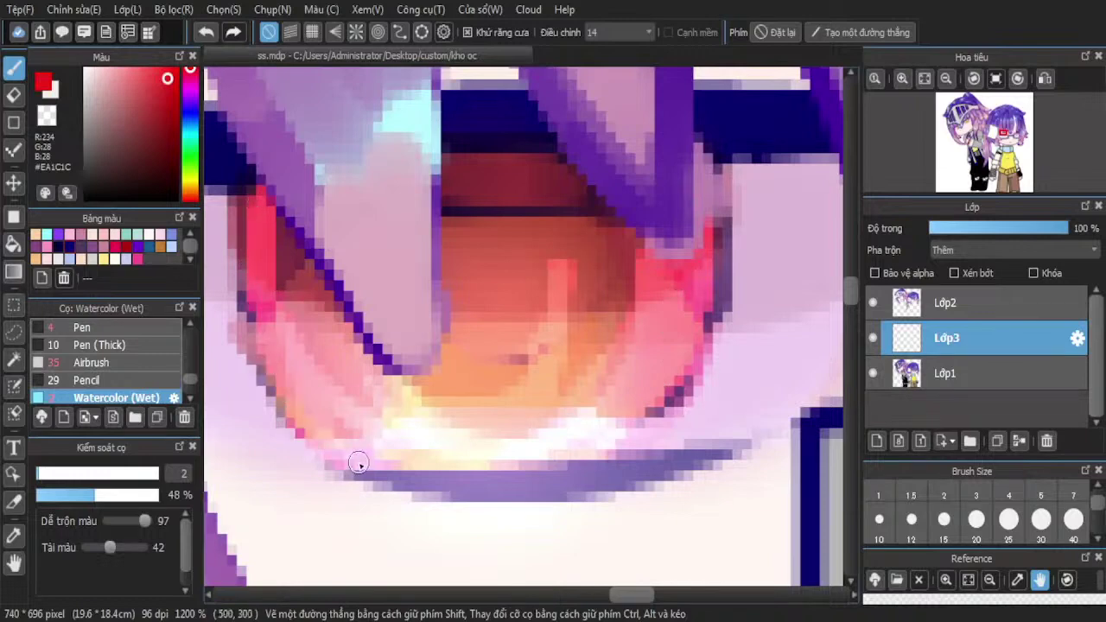
{"action": "mouse_move", "coordinate": [469, 151]}
{"action": "left_mouse_down"}
{"action": "mouse_move", "coordinate": [542, 160]}
{"action": "mouse_move", "coordinate": [476, 164]}
{"action": "mouse_move", "coordinate": [503, 168]}
{"action": "left_mouse_up"}
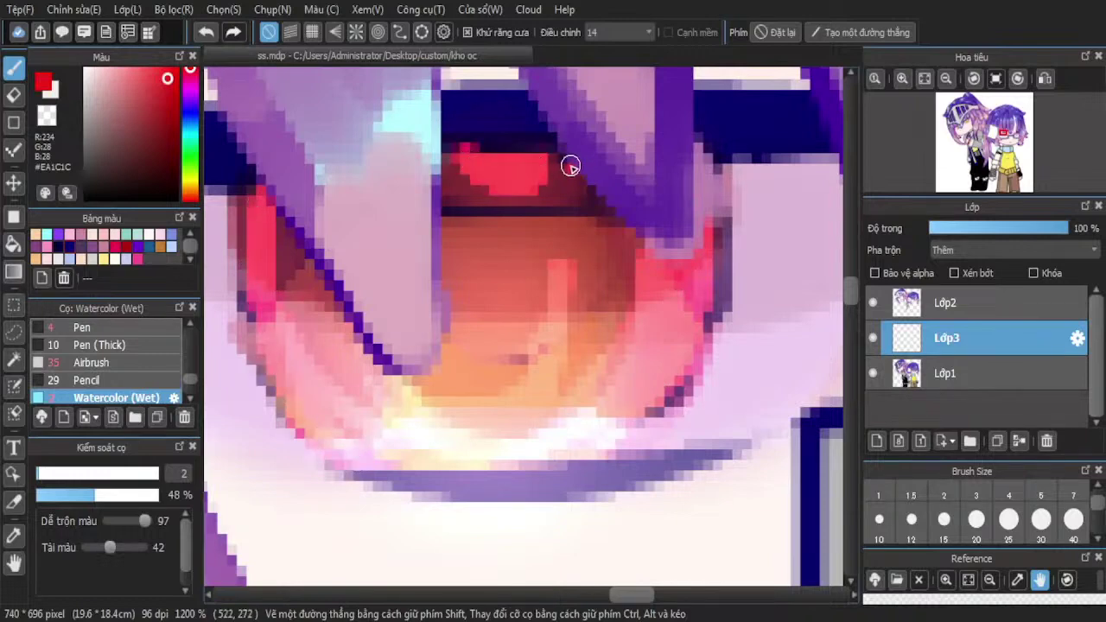
{"action": "left_click_drag", "start_coordinate": [570, 166], "coordinate": [493, 185]}
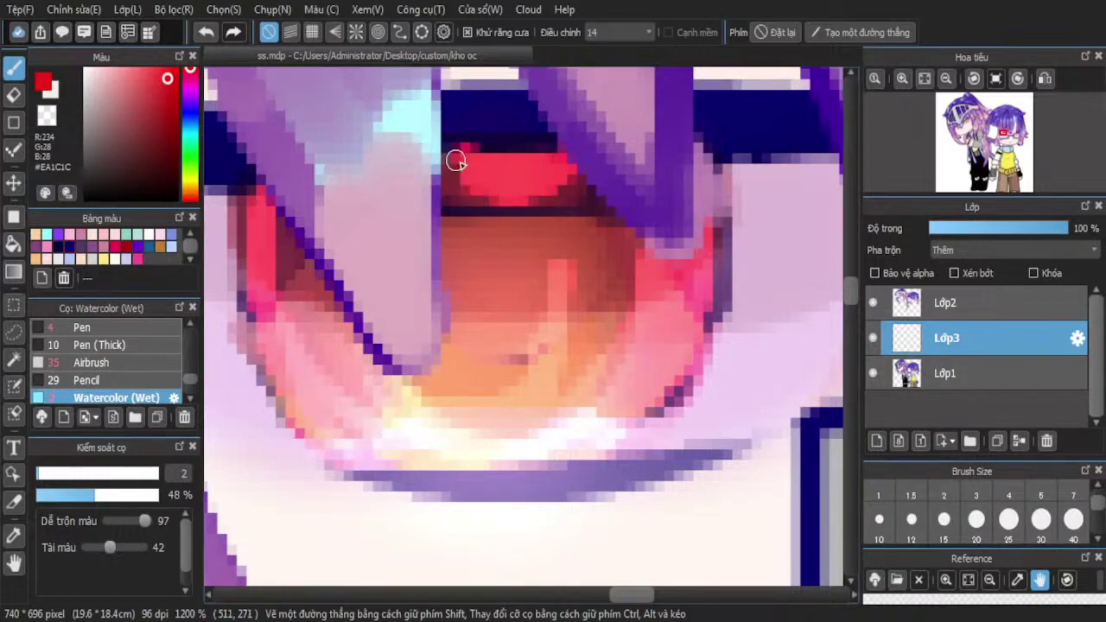
Paint matching red highlights on the upper band, side rim and lower iris of the eye on the viewer's right
{"action": "scroll", "coordinate": [577, 188], "scroll_direction": "down", "scroll_amount": 8}
{"action": "scroll", "coordinate": [673, 173], "scroll_direction": "up", "scroll_amount": 5}
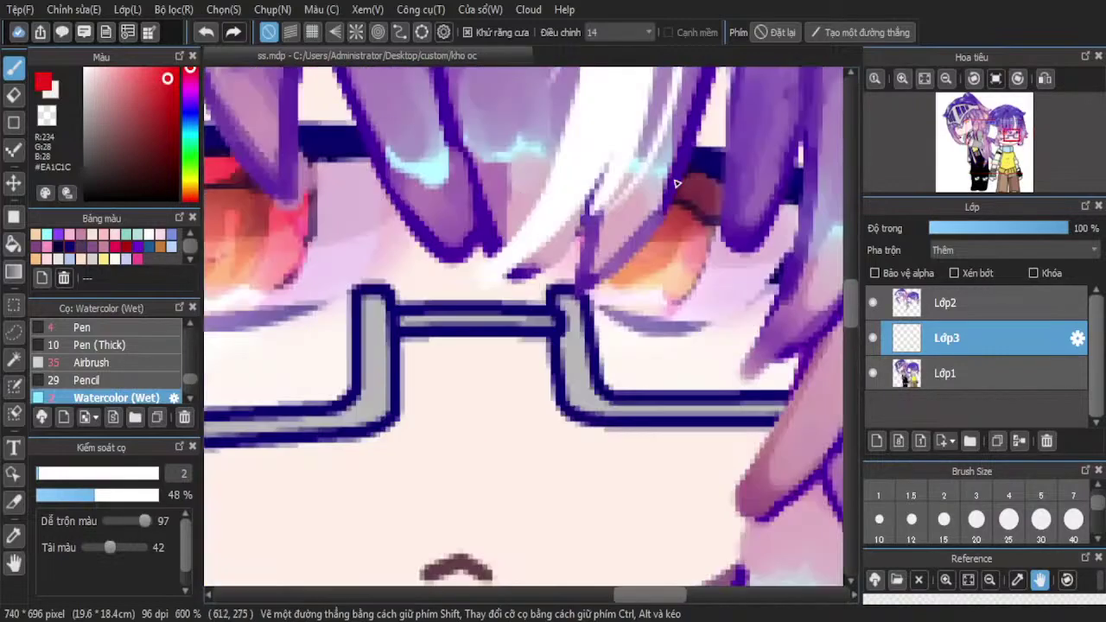
{"action": "scroll", "coordinate": [678, 183], "scroll_direction": "up", "scroll_amount": 4}
{"action": "left_click_drag", "start_coordinate": [715, 173], "coordinate": [674, 229]}
{"action": "left_click_drag", "start_coordinate": [750, 136], "coordinate": [701, 173]}
{"action": "scroll", "coordinate": [602, 172], "scroll_direction": "down", "scroll_amount": 3}
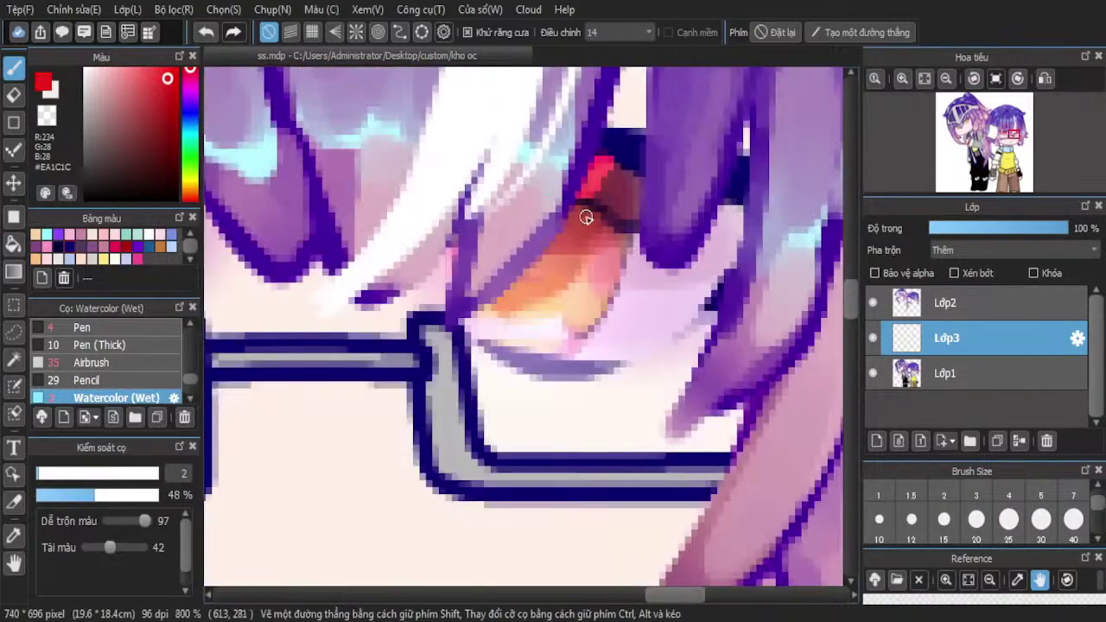
{"action": "scroll", "coordinate": [585, 229], "scroll_direction": "up", "scroll_amount": 1}
{"action": "mouse_move", "coordinate": [509, 389]}
{"action": "left_mouse_down"}
{"action": "mouse_move", "coordinate": [562, 377]}
{"action": "mouse_move", "coordinate": [642, 232]}
{"action": "mouse_move", "coordinate": [574, 350]}
{"action": "left_mouse_up"}
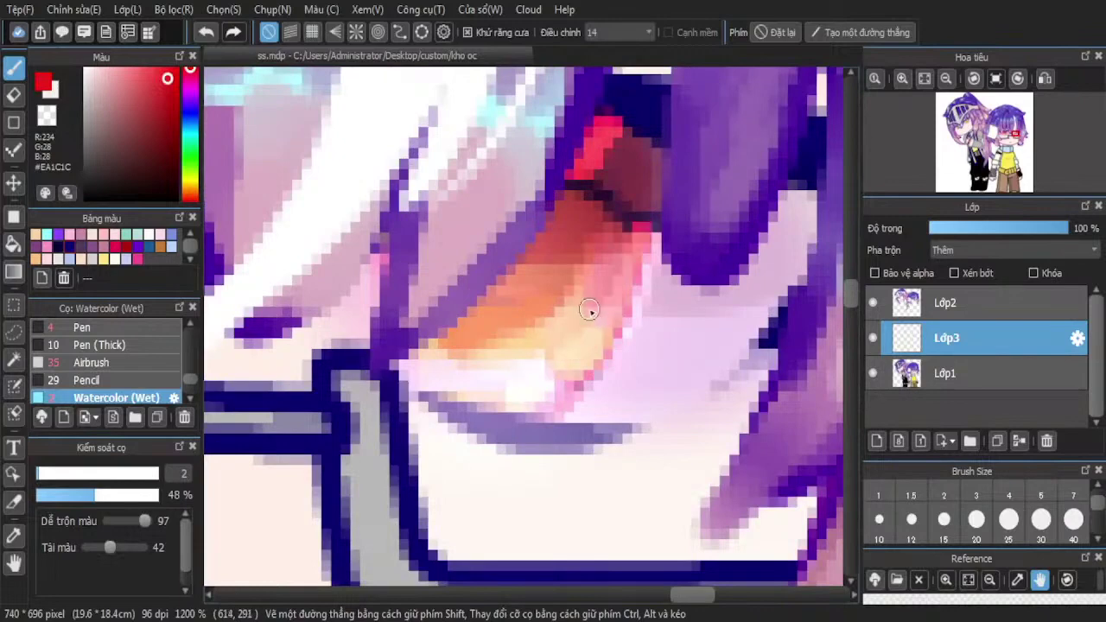
{"action": "mouse_move", "coordinate": [641, 225]}
{"action": "left_mouse_down"}
{"action": "mouse_move", "coordinate": [539, 378]}
{"action": "mouse_move", "coordinate": [531, 334]}
{"action": "mouse_move", "coordinate": [513, 367]}
{"action": "mouse_move", "coordinate": [567, 264]}
{"action": "mouse_move", "coordinate": [476, 361]}
{"action": "mouse_move", "coordinate": [508, 349]}
{"action": "mouse_move", "coordinate": [458, 291]}
{"action": "mouse_move", "coordinate": [485, 378]}
{"action": "mouse_move", "coordinate": [382, 310]}
{"action": "mouse_move", "coordinate": [439, 385]}
{"action": "left_mouse_up"}
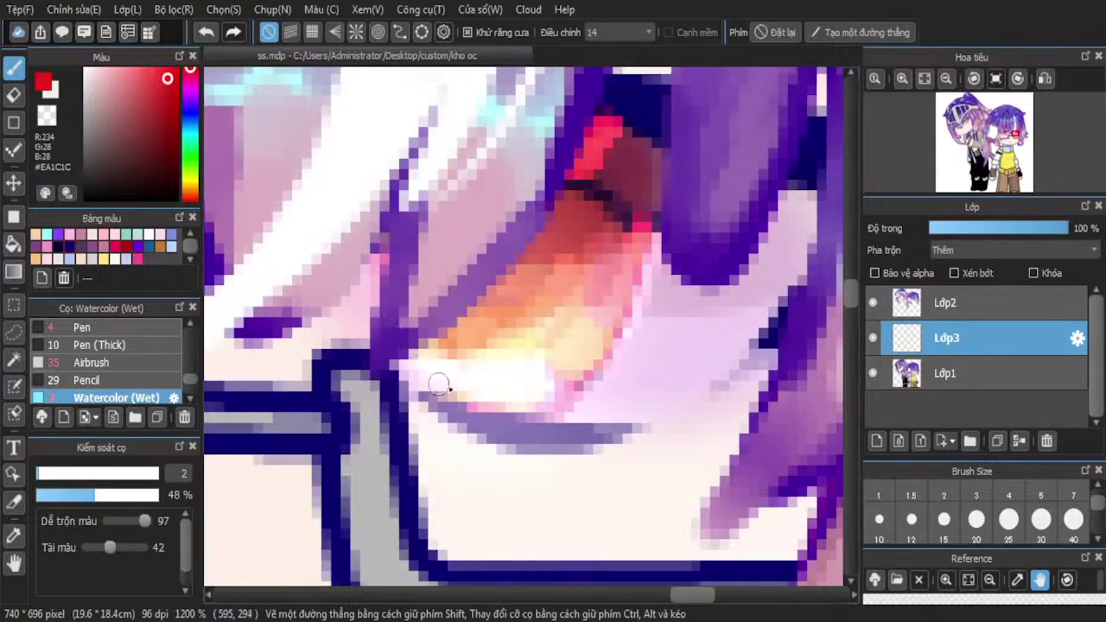
Add red strokes around the upper edge of the left-hand pupil, running down its inner side
{"action": "scroll", "coordinate": [529, 246], "scroll_direction": "down", "scroll_amount": 6}
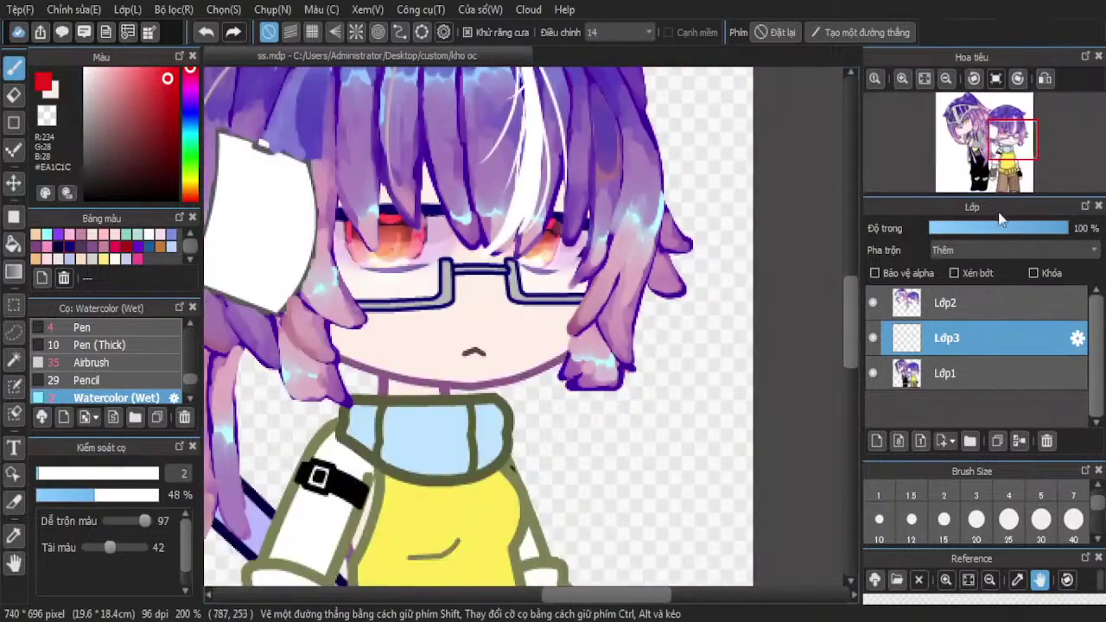
{"action": "scroll", "coordinate": [419, 233], "scroll_direction": "up", "scroll_amount": 3}
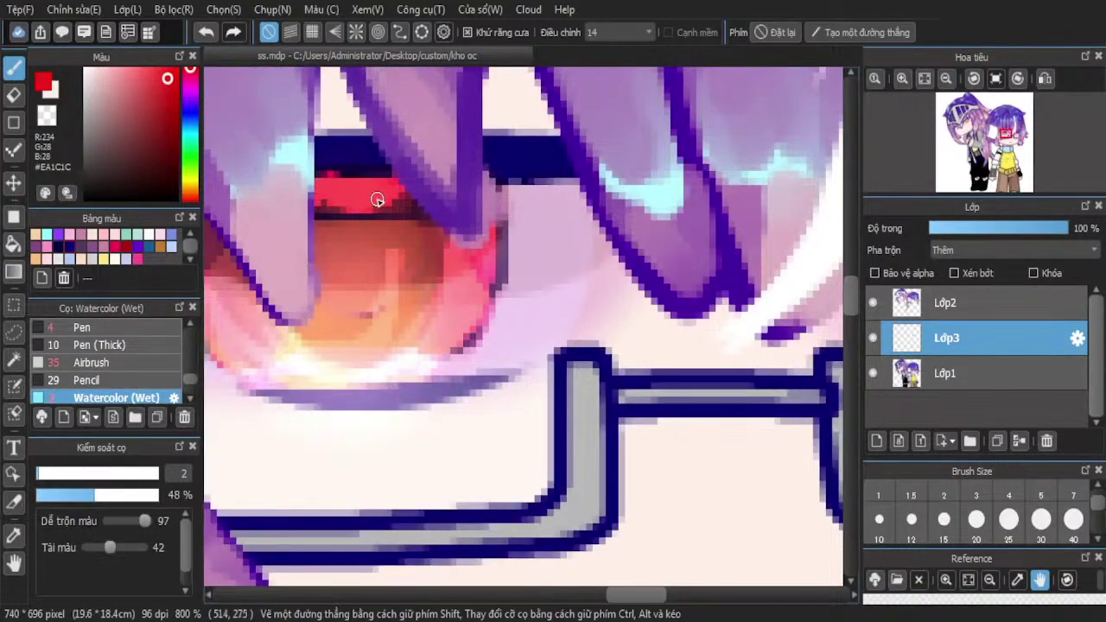
{"action": "left_click_drag", "start_coordinate": [415, 216], "coordinate": [391, 234]}
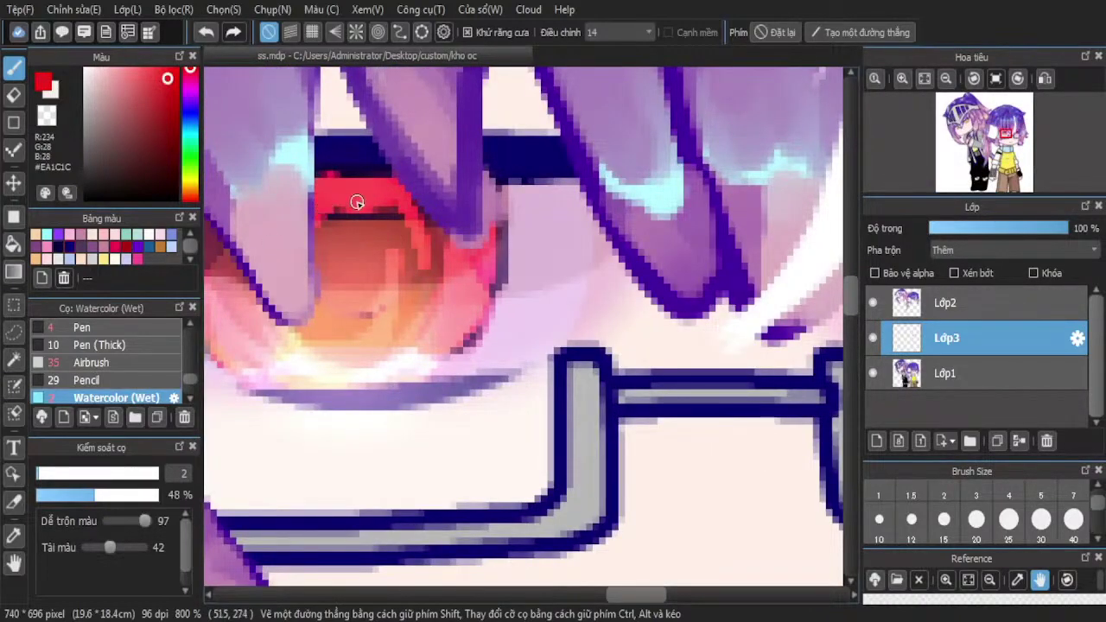
Lower the opacity of Lớp3 to about 59% and merge it down into Lớp1
{"action": "scroll", "coordinate": [357, 202], "scroll_direction": "down", "scroll_amount": 3}
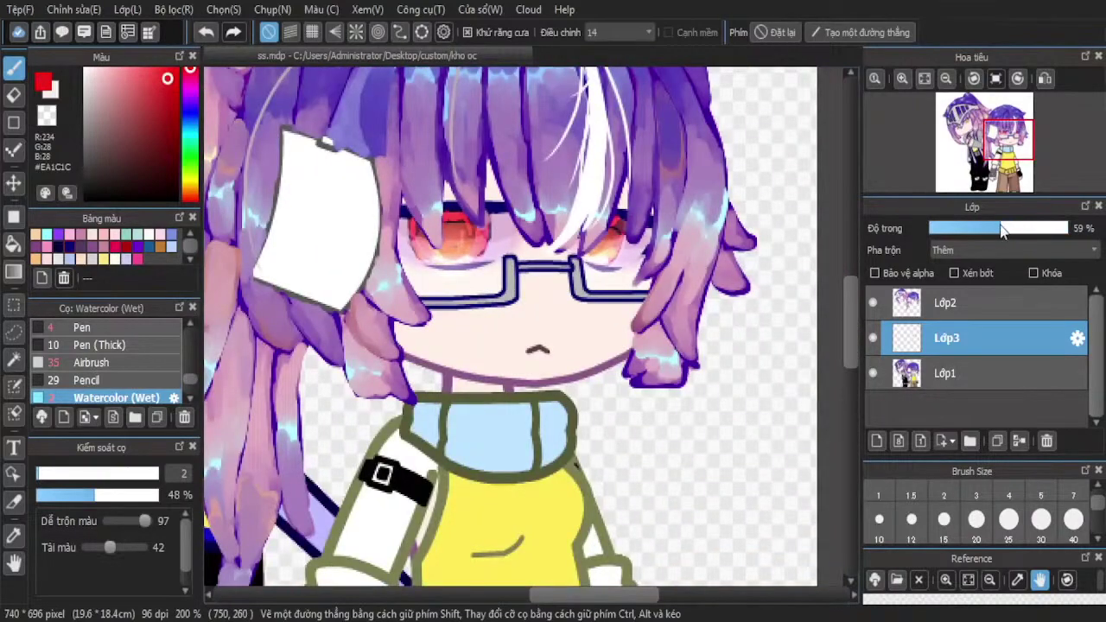
{"action": "scroll", "coordinate": [729, 204], "scroll_direction": "down", "scroll_amount": 1}
{"action": "left_click", "coordinate": [997, 440]}
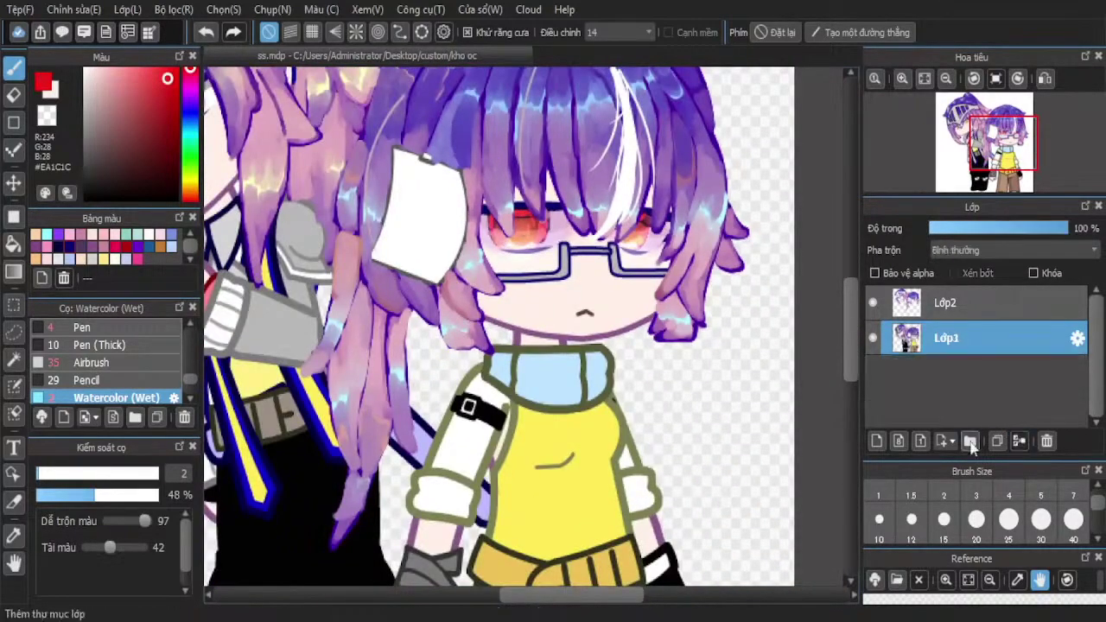
Add a new layer above Lớp1 with the blend mode Thêm and choose purple #764CFF as the brush colour
{"action": "left_click", "coordinate": [875, 441]}
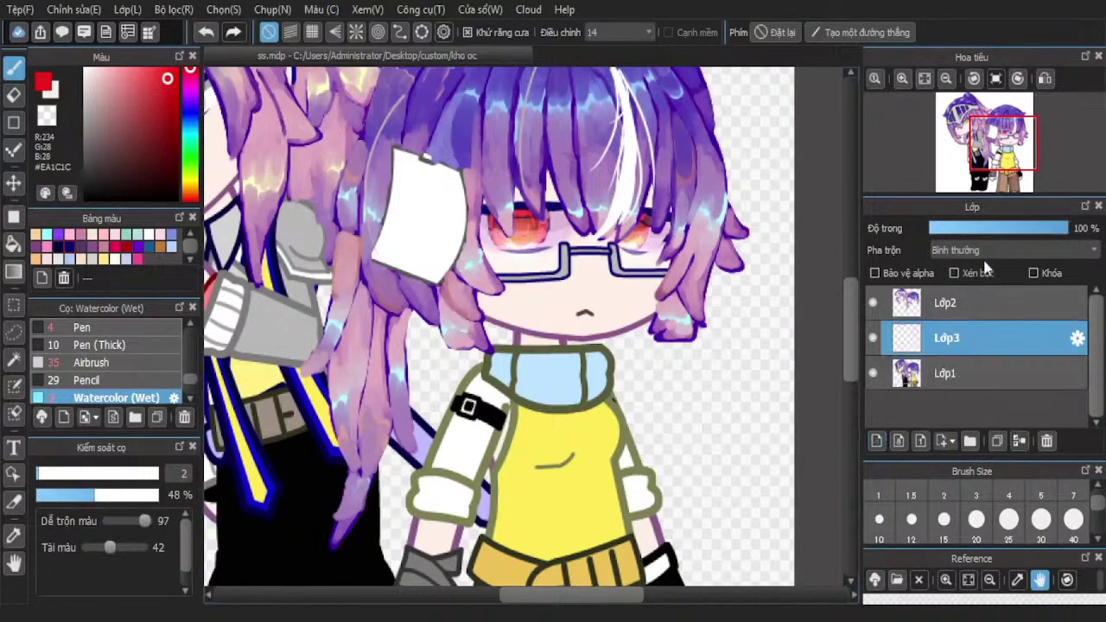
{"action": "scroll", "coordinate": [988, 250], "scroll_direction": "down", "scroll_amount": 1}
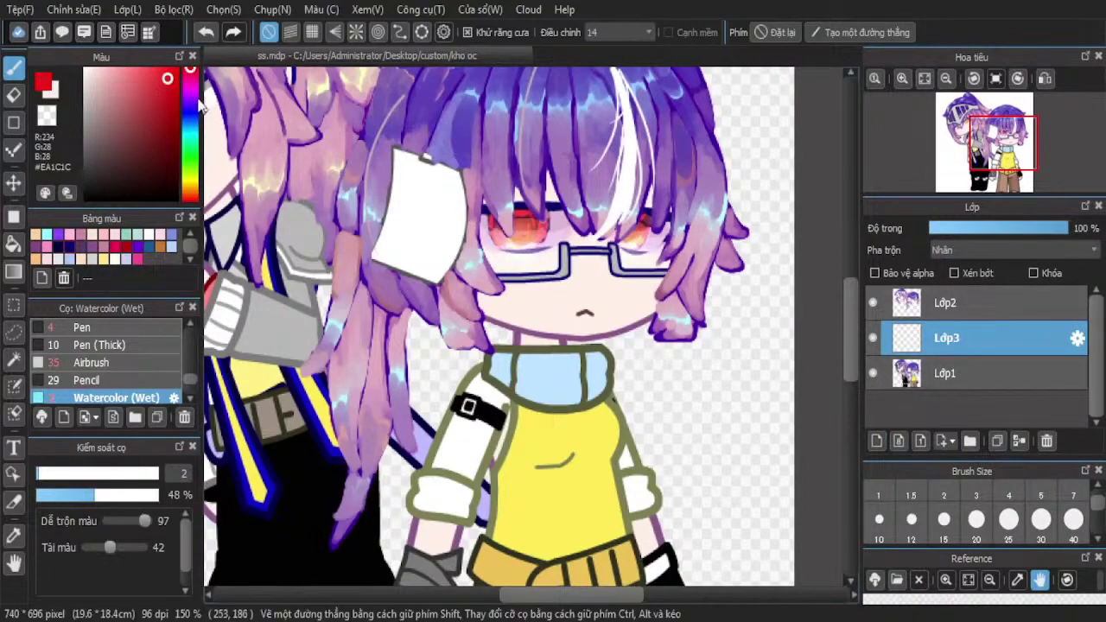
{"action": "mouse_move", "coordinate": [190, 93]}
{"action": "left_mouse_down"}
{"action": "mouse_move", "coordinate": [190, 107]}
{"action": "mouse_move", "coordinate": [134, 27]}
{"action": "mouse_move", "coordinate": [150, 27]}
{"action": "left_mouse_up"}
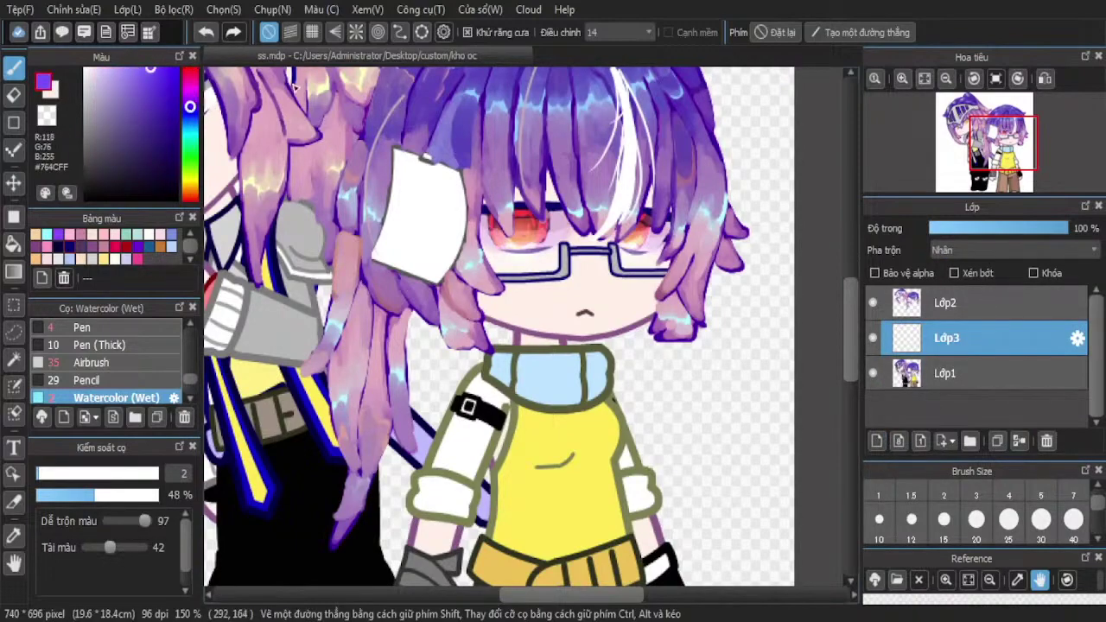
{"action": "scroll", "coordinate": [561, 225], "scroll_direction": "up", "scroll_amount": 8}
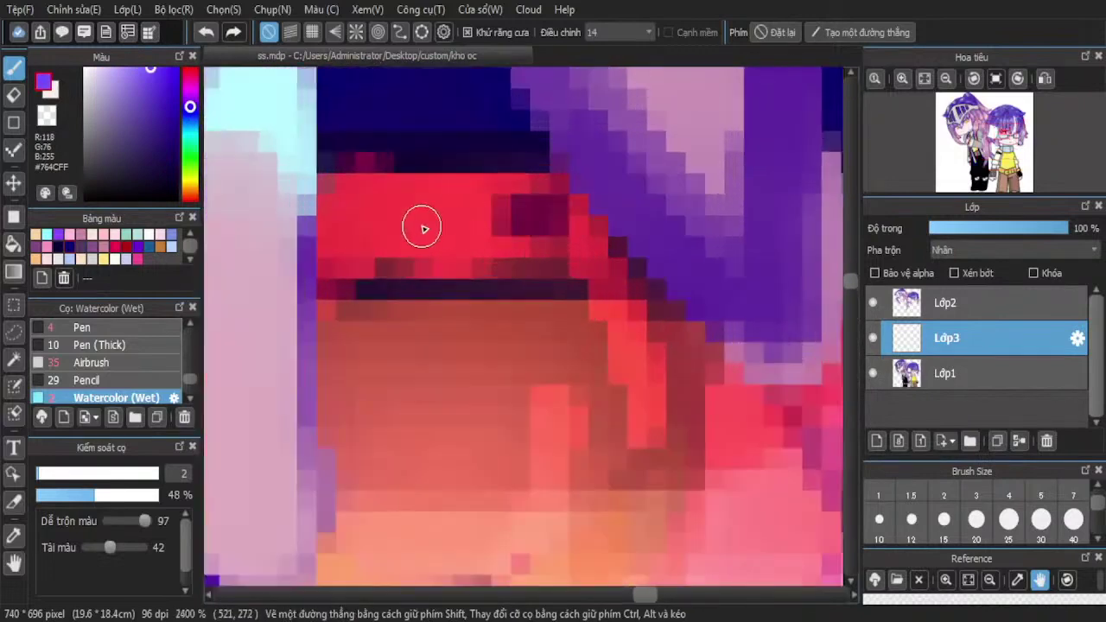
{"action": "scroll", "coordinate": [1018, 251], "scroll_direction": "down", "scroll_amount": 1}
Paint a purple glow across the upper band of the left-hand iris and down its inner side
{"action": "mouse_move", "coordinate": [440, 227]}
{"action": "left_mouse_down"}
{"action": "mouse_move", "coordinate": [297, 197]}
{"action": "mouse_move", "coordinate": [575, 185]}
{"action": "mouse_move", "coordinate": [339, 217]}
{"action": "mouse_move", "coordinate": [348, 245]}
{"action": "mouse_move", "coordinate": [379, 220]}
{"action": "mouse_move", "coordinate": [317, 261]}
{"action": "left_mouse_up"}
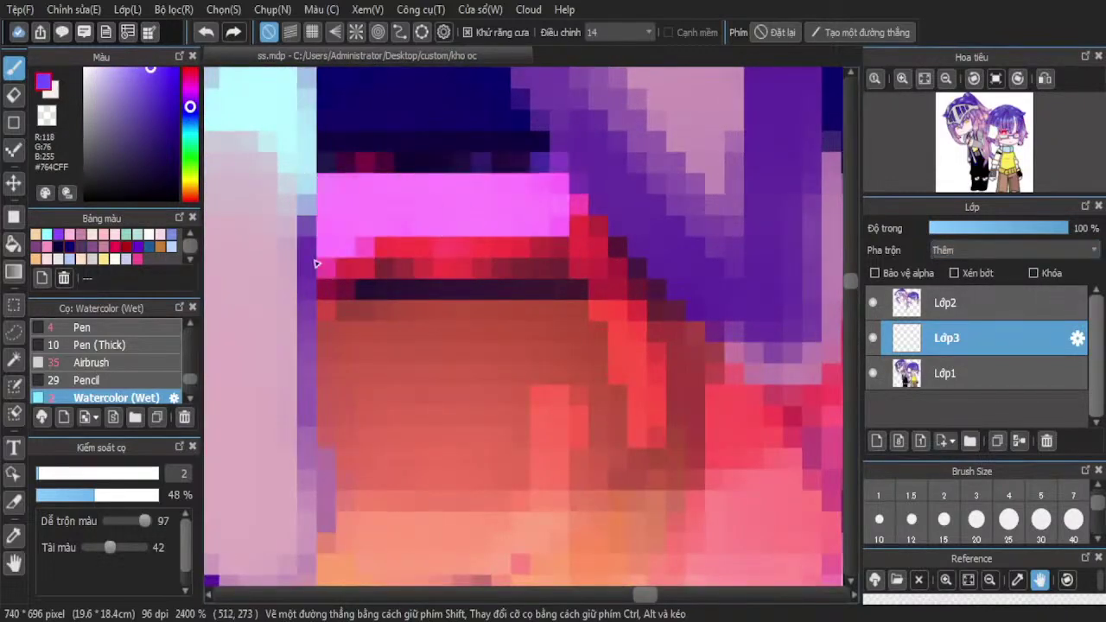
{"action": "left_click_drag", "start_coordinate": [590, 222], "coordinate": [637, 314]}
{"action": "scroll", "coordinate": [540, 272], "scroll_direction": "down", "scroll_amount": 4}
{"action": "scroll", "coordinate": [522, 199], "scroll_direction": "down", "scroll_amount": 4}
Paint the glow along the lower crescent and inner rim of the left-hand iris, with a streak rising towards the pupil
{"action": "scroll", "coordinate": [536, 259], "scroll_direction": "up", "scroll_amount": 5}
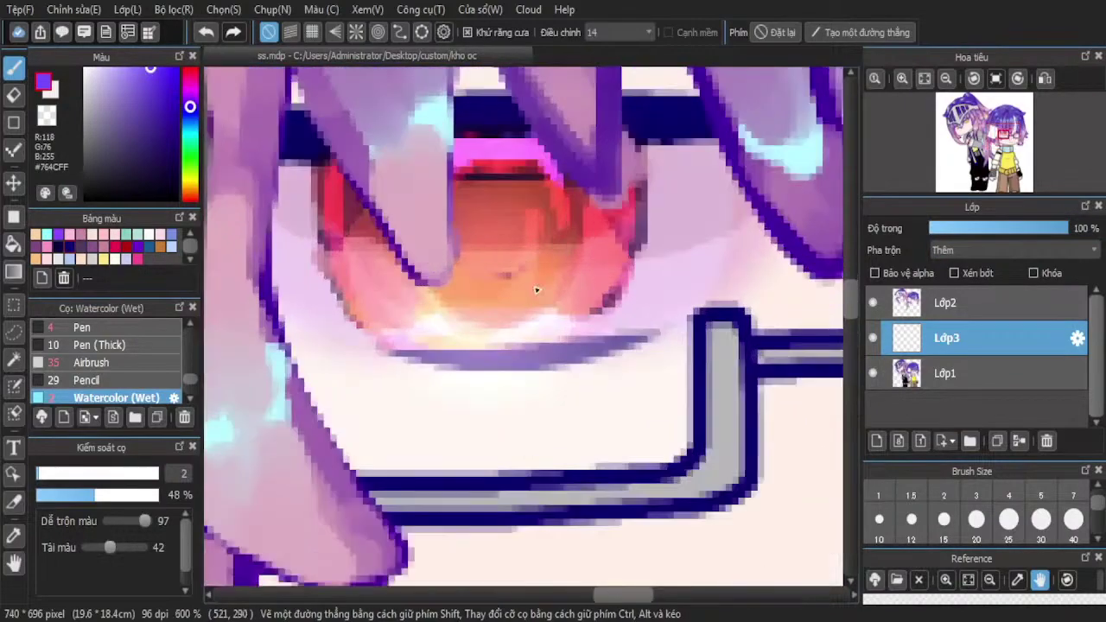
{"action": "mouse_move", "coordinate": [554, 183]}
{"action": "left_mouse_down"}
{"action": "mouse_move", "coordinate": [455, 332]}
{"action": "mouse_move", "coordinate": [500, 300]}
{"action": "mouse_move", "coordinate": [408, 347]}
{"action": "mouse_move", "coordinate": [574, 304]}
{"action": "mouse_move", "coordinate": [509, 335]}
{"action": "mouse_move", "coordinate": [670, 211]}
{"action": "mouse_move", "coordinate": [667, 198]}
{"action": "mouse_move", "coordinate": [553, 346]}
{"action": "mouse_move", "coordinate": [577, 349]}
{"action": "mouse_move", "coordinate": [668, 178]}
{"action": "mouse_move", "coordinate": [667, 131]}
{"action": "mouse_move", "coordinate": [653, 282]}
{"action": "mouse_move", "coordinate": [635, 296]}
{"action": "mouse_move", "coordinate": [665, 239]}
{"action": "mouse_move", "coordinate": [587, 368]}
{"action": "mouse_move", "coordinate": [430, 354]}
{"action": "mouse_move", "coordinate": [542, 333]}
{"action": "mouse_move", "coordinate": [498, 354]}
{"action": "mouse_move", "coordinate": [512, 345]}
{"action": "mouse_move", "coordinate": [438, 354]}
{"action": "mouse_move", "coordinate": [356, 287]}
{"action": "left_mouse_up"}
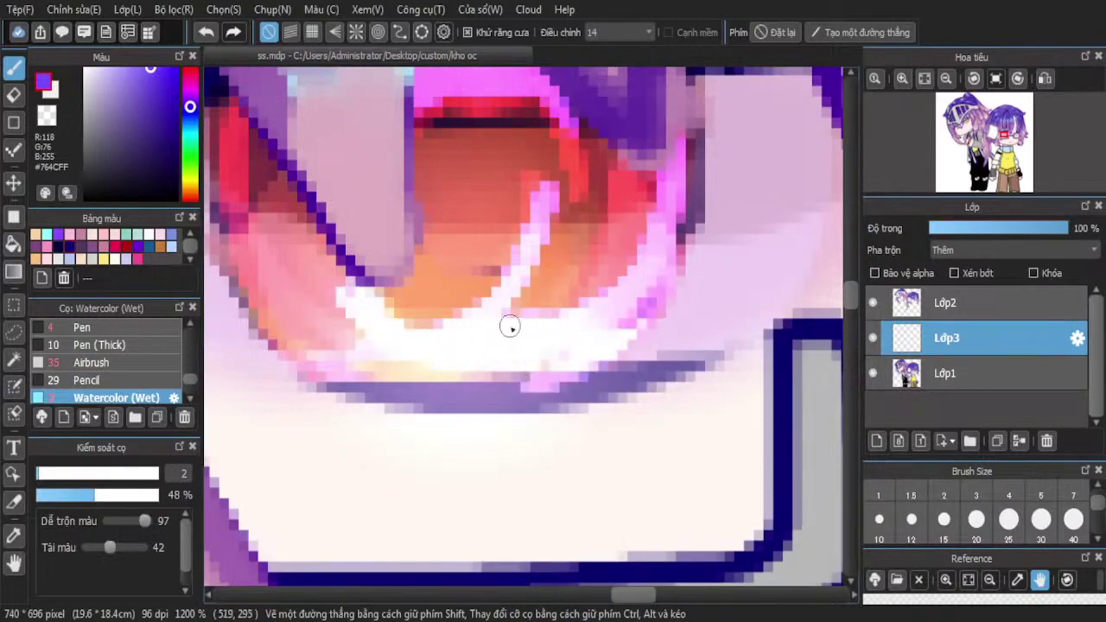
{"action": "left_click_drag", "start_coordinate": [521, 327], "coordinate": [539, 187]}
{"action": "scroll", "coordinate": [528, 234], "scroll_direction": "down", "scroll_amount": 3}
{"action": "scroll", "coordinate": [528, 234], "scroll_direction": "up", "scroll_amount": 3}
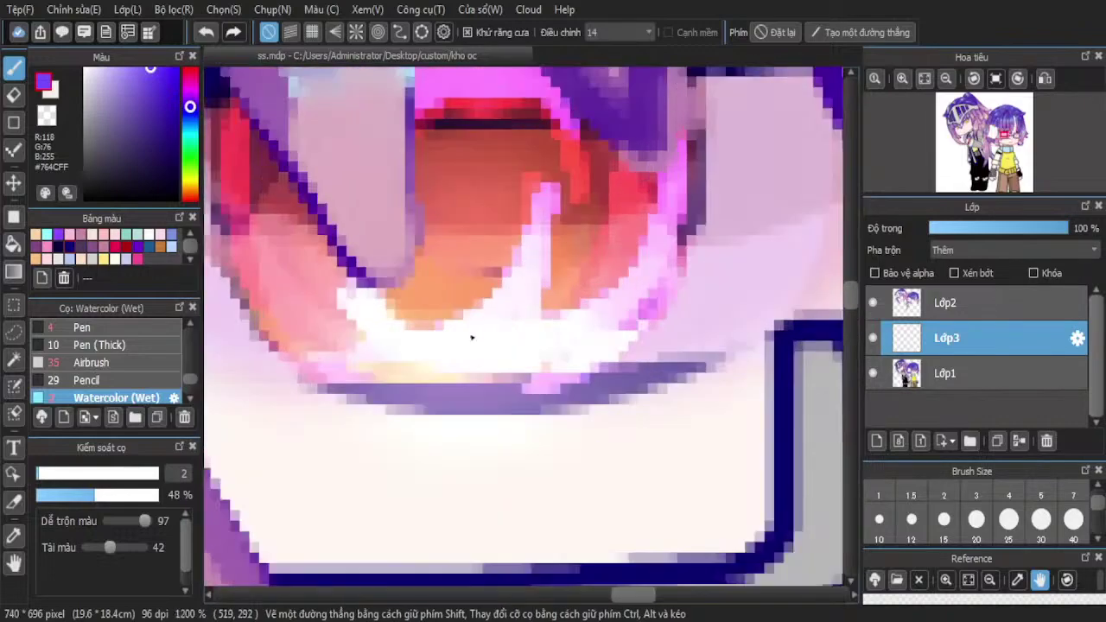
{"action": "mouse_move", "coordinate": [472, 337]}
{"action": "left_mouse_down"}
{"action": "mouse_move", "coordinate": [421, 346]}
{"action": "mouse_move", "coordinate": [262, 303]}
{"action": "mouse_move", "coordinate": [283, 296]}
{"action": "mouse_move", "coordinate": [260, 258]}
{"action": "mouse_move", "coordinate": [249, 183]}
{"action": "mouse_move", "coordinate": [239, 228]}
{"action": "mouse_move", "coordinate": [304, 364]}
{"action": "mouse_move", "coordinate": [273, 256]}
{"action": "mouse_move", "coordinate": [249, 238]}
{"action": "mouse_move", "coordinate": [331, 366]}
{"action": "mouse_move", "coordinate": [375, 363]}
{"action": "left_mouse_up"}
Paint a curved glow streak from the top of the left-hand iris through the pupil to the lower crescent
{"action": "scroll", "coordinate": [471, 330], "scroll_direction": "down", "scroll_amount": 3}
{"action": "scroll", "coordinate": [479, 242], "scroll_direction": "up", "scroll_amount": 1}
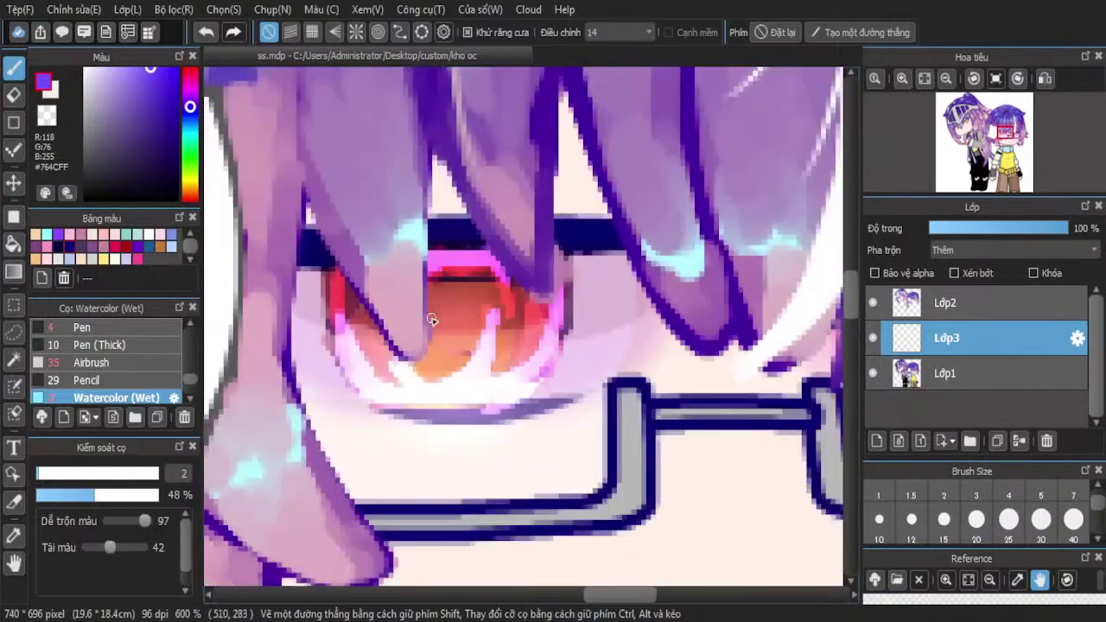
{"action": "scroll", "coordinate": [432, 319], "scroll_direction": "up", "scroll_amount": 1}
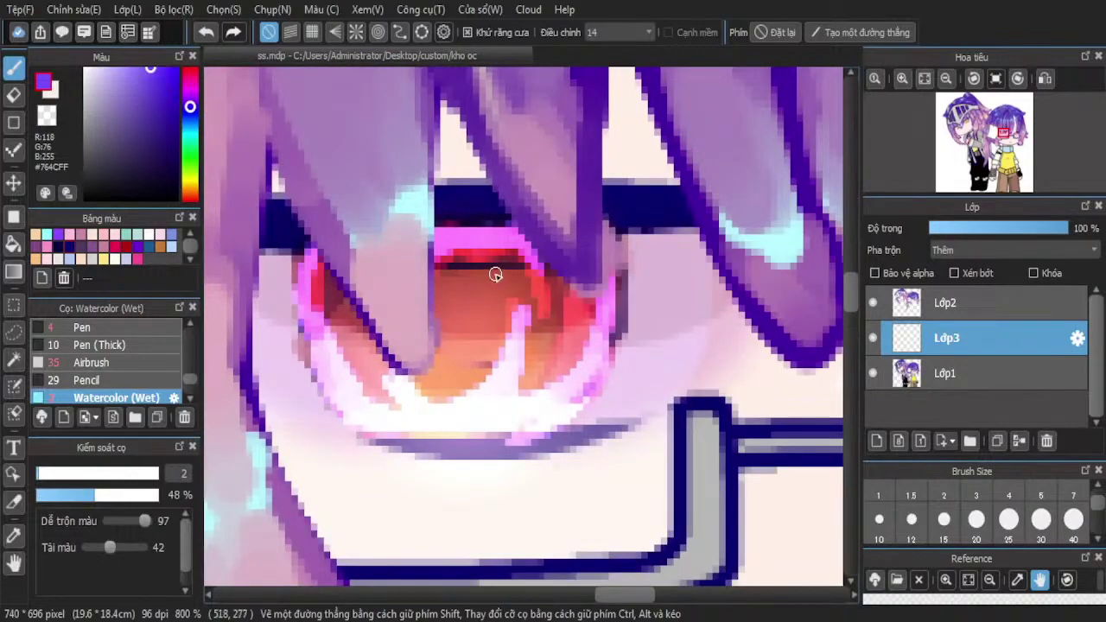
{"action": "left_click_drag", "start_coordinate": [504, 249], "coordinate": [353, 369]}
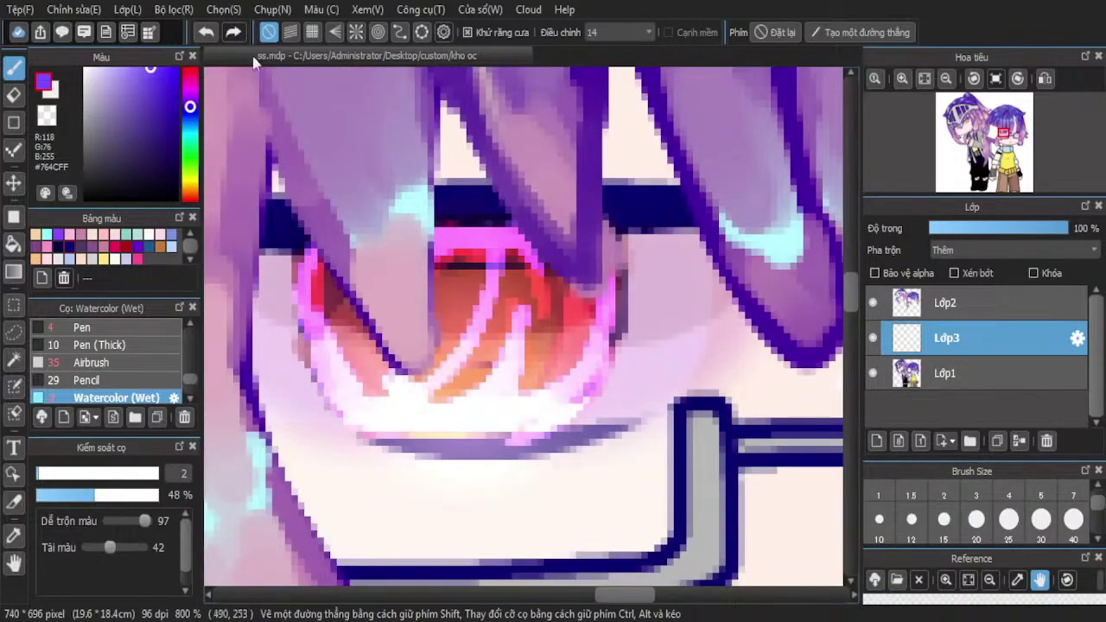
Paint matching purple glow strokes on the upper band, rim and lower iris of the right-hand eye
{"action": "scroll", "coordinate": [475, 251], "scroll_direction": "down", "scroll_amount": 6}
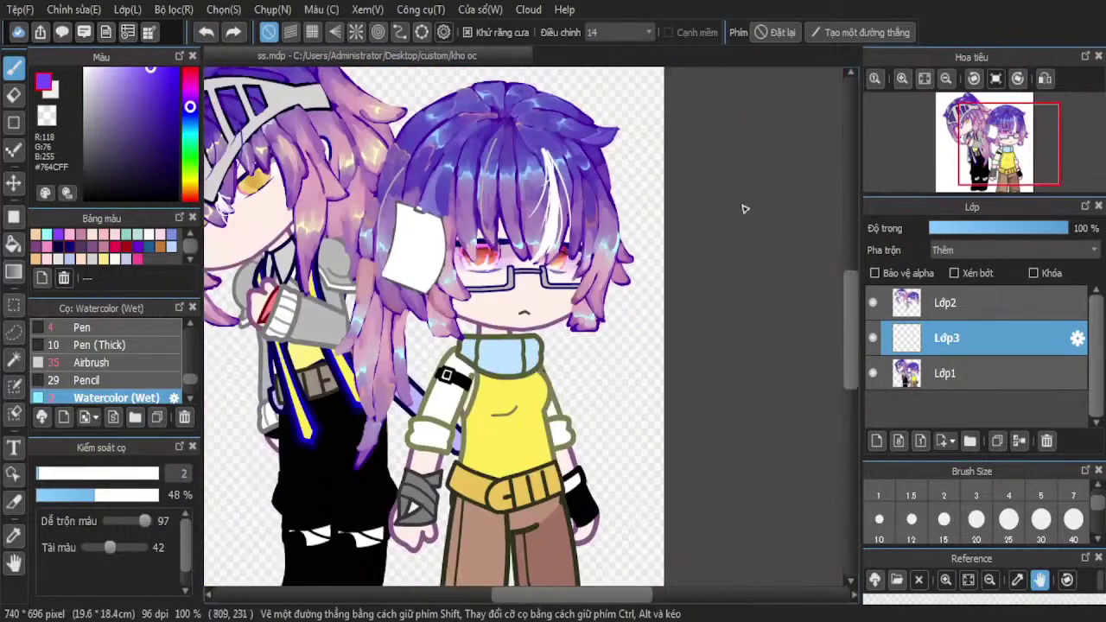
{"action": "scroll", "coordinate": [580, 236], "scroll_direction": "up", "scroll_amount": 8}
{"action": "mouse_move", "coordinate": [610, 250]}
{"action": "left_mouse_down"}
{"action": "mouse_move", "coordinate": [578, 279]}
{"action": "mouse_move", "coordinate": [593, 269]}
{"action": "left_mouse_up"}
{"action": "scroll", "coordinate": [579, 362], "scroll_direction": "down", "scroll_amount": 3}
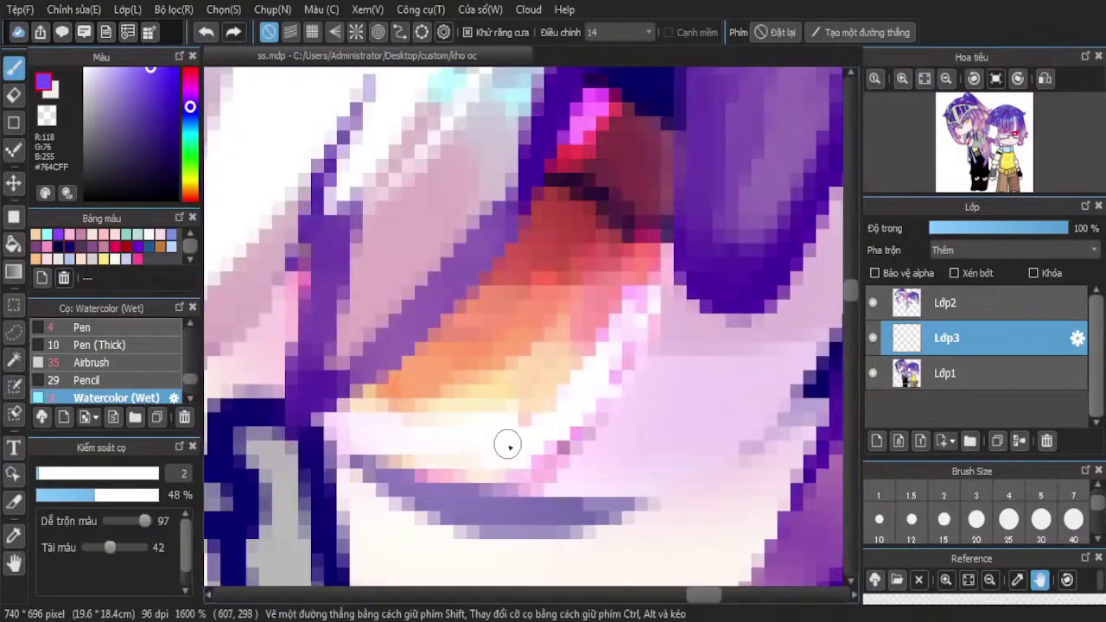
{"action": "mouse_move", "coordinate": [518, 425]}
{"action": "left_mouse_down"}
{"action": "mouse_move", "coordinate": [477, 423]}
{"action": "mouse_move", "coordinate": [528, 261]}
{"action": "mouse_move", "coordinate": [427, 420]}
{"action": "left_mouse_up"}
{"action": "scroll", "coordinate": [427, 420], "scroll_direction": "down", "scroll_amount": 6}
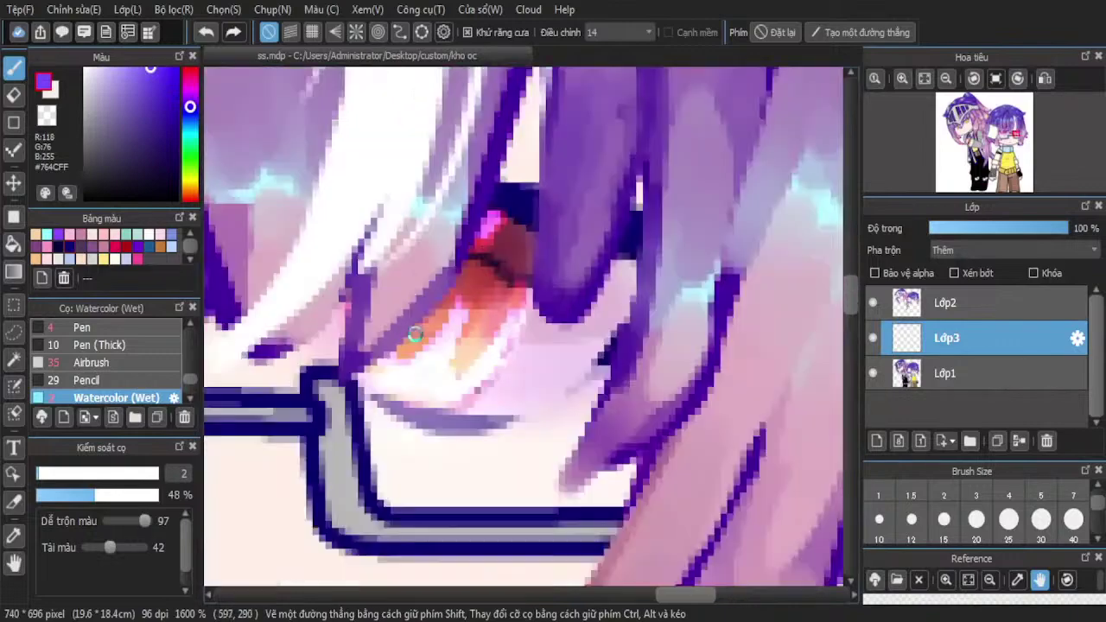
Set the opacity of Lớp3 to 13% and merge it down into Lớp1
{"action": "left_click_drag", "start_coordinate": [991, 233], "coordinate": [947, 232]}
{"action": "scroll", "coordinate": [687, 229], "scroll_direction": "down", "scroll_amount": 2}
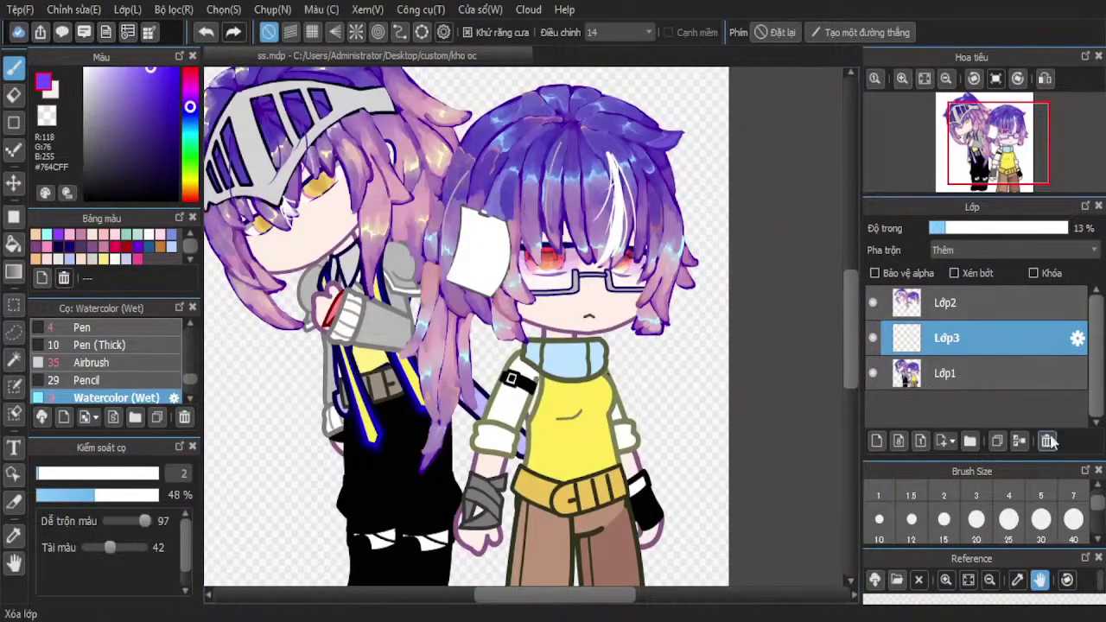
{"action": "left_click", "coordinate": [1019, 440]}
Add a new layer above Lớp1 for further eye detail and set its blend mode to Nhân
{"action": "scroll", "coordinate": [566, 251], "scroll_direction": "up", "scroll_amount": 2}
{"action": "scroll", "coordinate": [565, 250], "scroll_direction": "up", "scroll_amount": 6}
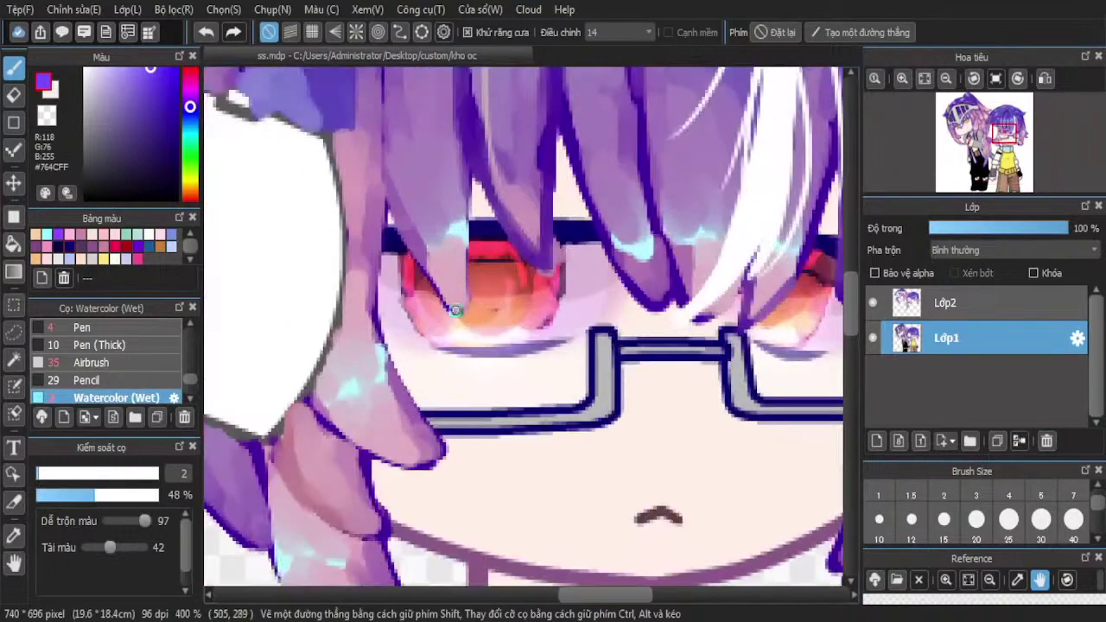
{"action": "left_click", "coordinate": [878, 442]}
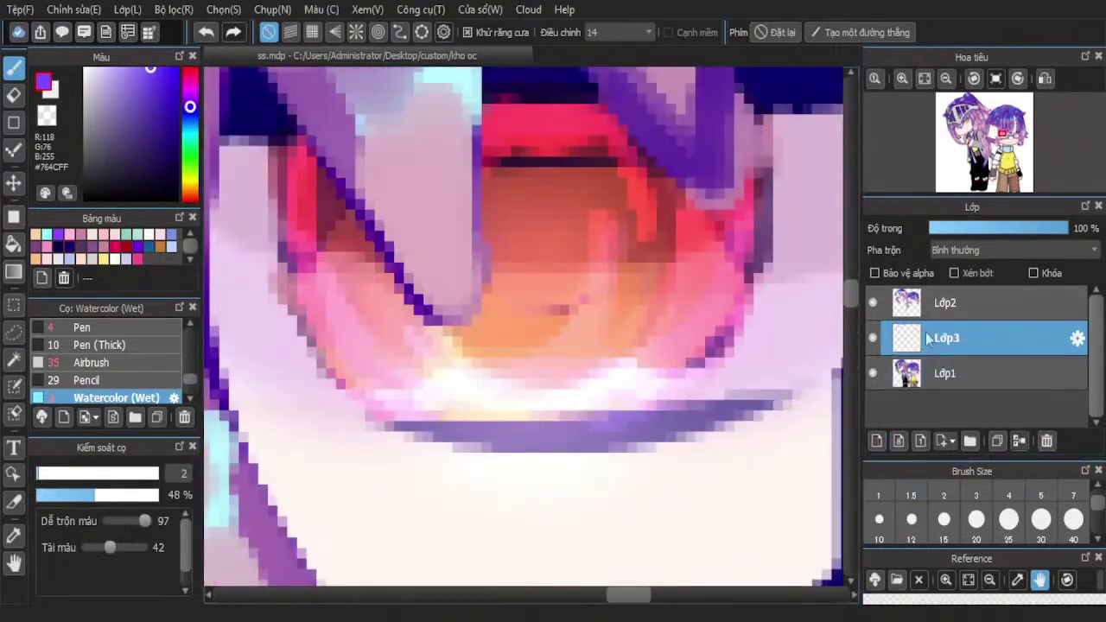
{"action": "scroll", "coordinate": [1011, 248], "scroll_direction": "down", "scroll_amount": 2}
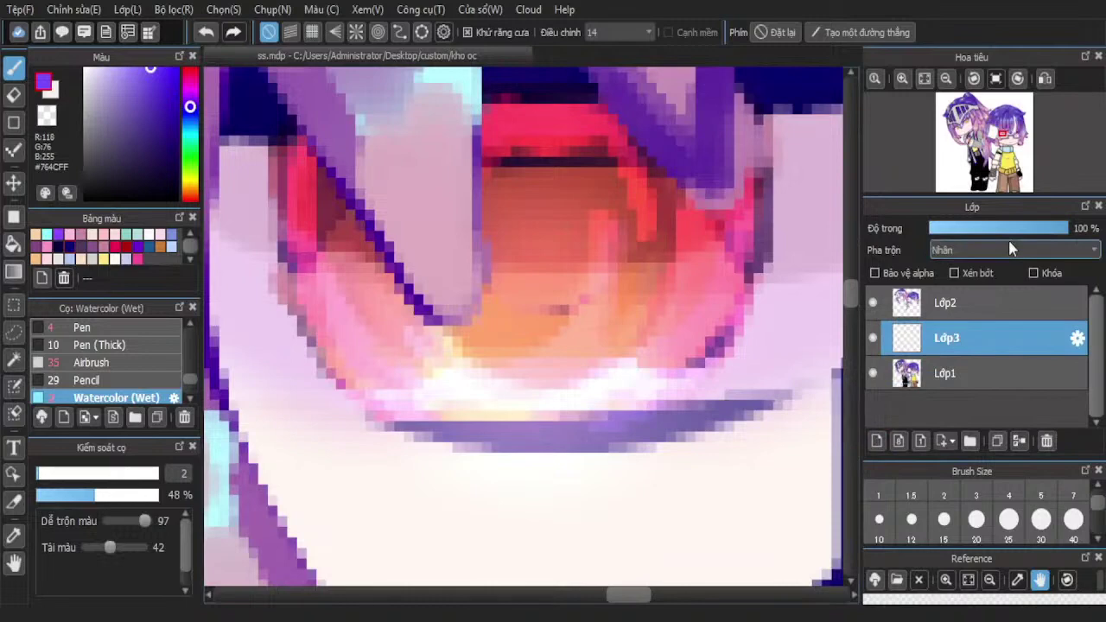
Set Lớp3 to Thêm and paint orange-red #E53D00 glow on the left-hand iris's lower part and outer rim with a size 7 brush
{"action": "scroll", "coordinate": [1002, 505], "scroll_direction": "up", "scroll_amount": 1}
{"action": "left_click", "coordinate": [1068, 509]}
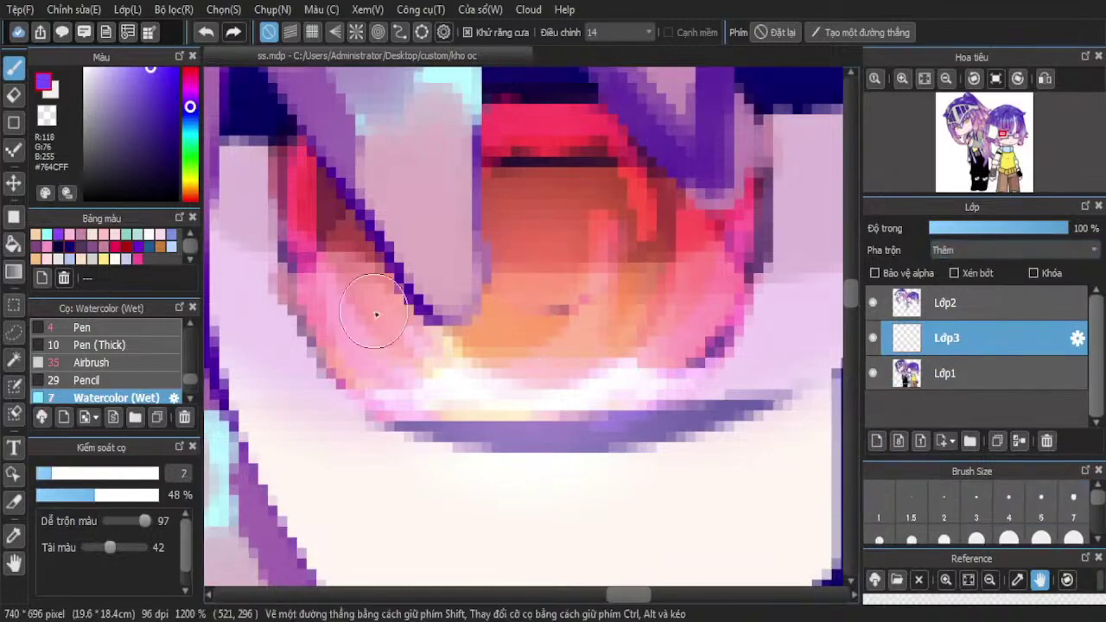
{"action": "left_click_drag", "start_coordinate": [189, 125], "coordinate": [190, 199]}
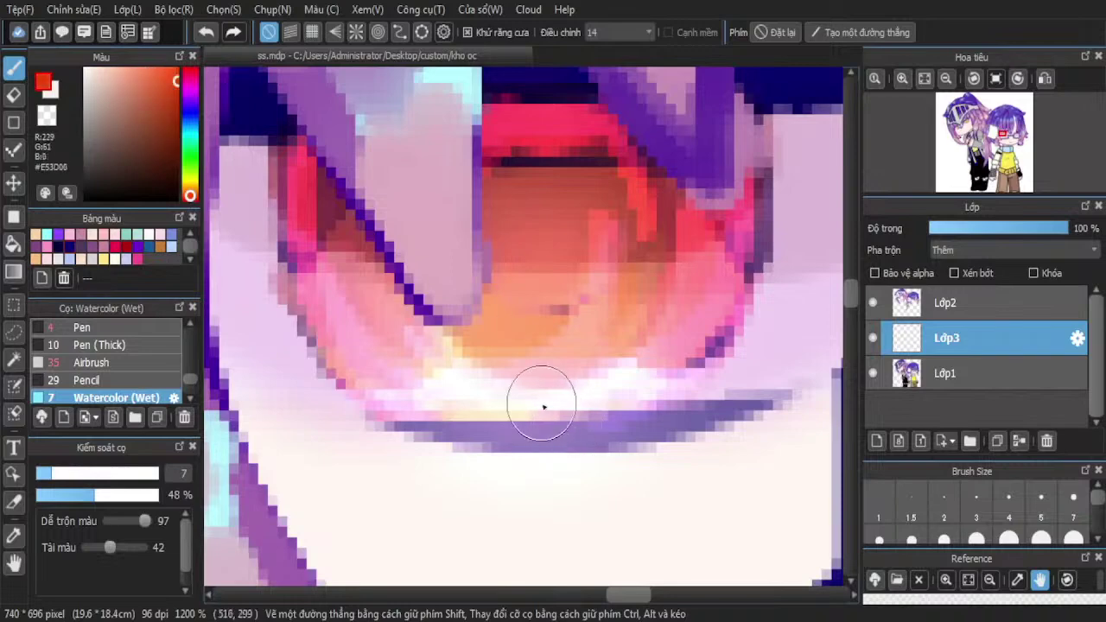
{"action": "mouse_move", "coordinate": [541, 402]}
{"action": "left_mouse_down"}
{"action": "mouse_move", "coordinate": [523, 355]}
{"action": "mouse_move", "coordinate": [607, 385]}
{"action": "mouse_move", "coordinate": [515, 370]}
{"action": "mouse_move", "coordinate": [595, 372]}
{"action": "mouse_move", "coordinate": [526, 406]}
{"action": "mouse_move", "coordinate": [519, 344]}
{"action": "mouse_move", "coordinate": [607, 396]}
{"action": "mouse_move", "coordinate": [469, 382]}
{"action": "left_mouse_up"}
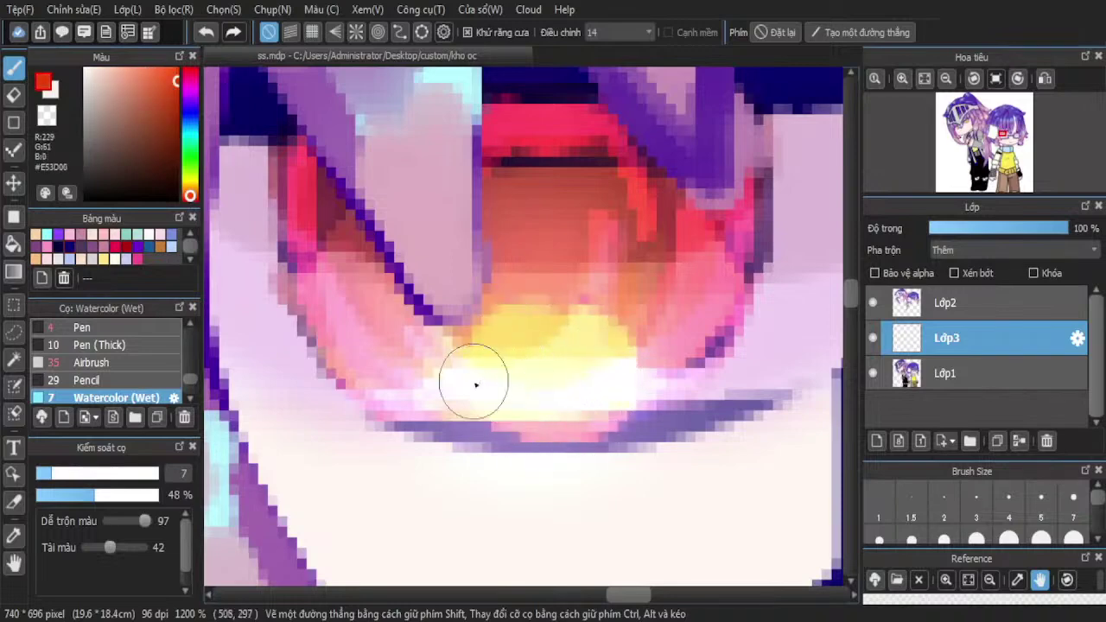
{"action": "scroll", "coordinate": [746, 365], "scroll_direction": "down", "scroll_amount": 3}
{"action": "scroll", "coordinate": [358, 389], "scroll_direction": "up", "scroll_amount": 2}
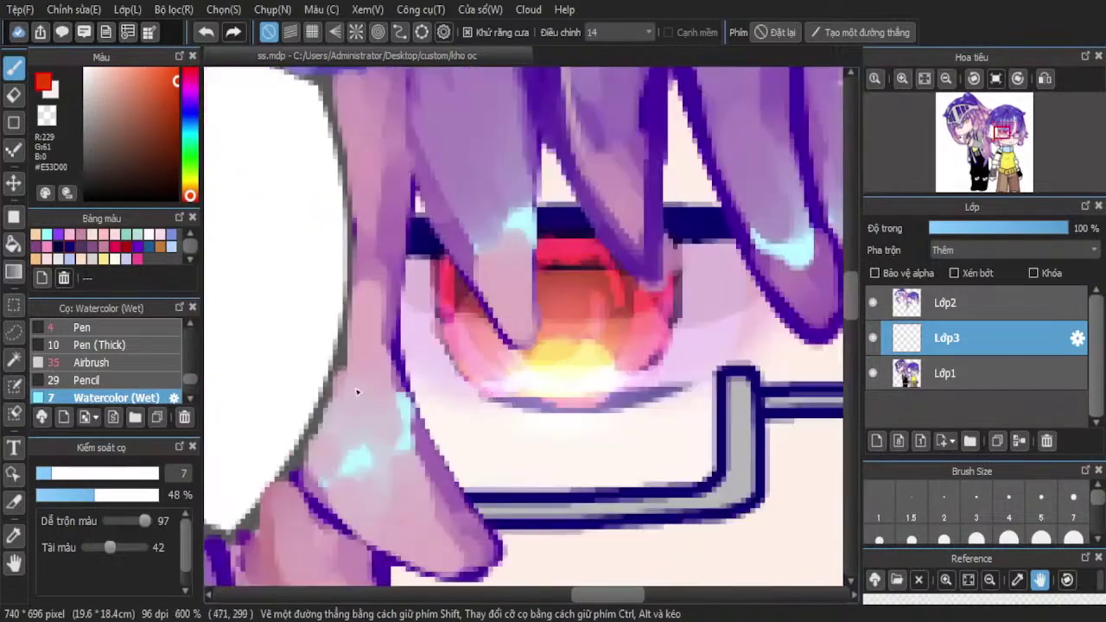
{"action": "mouse_move", "coordinate": [481, 288]}
{"action": "left_mouse_down"}
{"action": "mouse_move", "coordinate": [465, 309]}
{"action": "mouse_move", "coordinate": [504, 310]}
{"action": "mouse_move", "coordinate": [464, 313]}
{"action": "mouse_move", "coordinate": [507, 341]}
{"action": "left_mouse_up"}
Paint matching orange-red glow on the lower iris of the right-hand eye
{"action": "scroll", "coordinate": [507, 340], "scroll_direction": "down", "scroll_amount": 3}
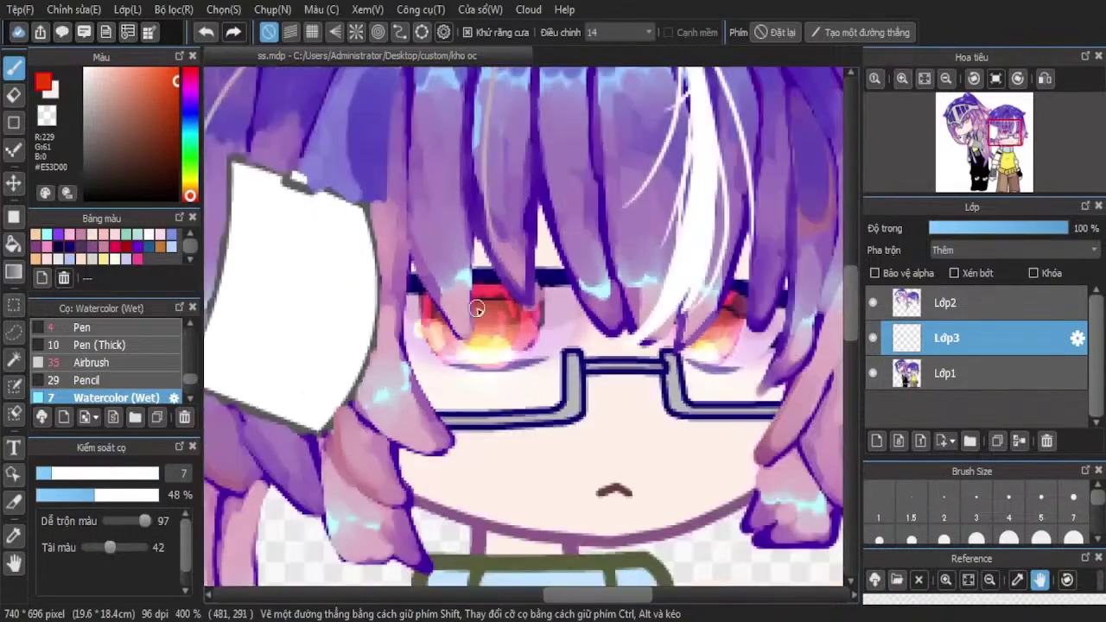
{"action": "scroll", "coordinate": [746, 347], "scroll_direction": "up", "scroll_amount": 3}
{"action": "mouse_move", "coordinate": [735, 316]}
{"action": "left_mouse_down"}
{"action": "mouse_move", "coordinate": [747, 328]}
{"action": "mouse_move", "coordinate": [727, 364]}
{"action": "left_mouse_up"}
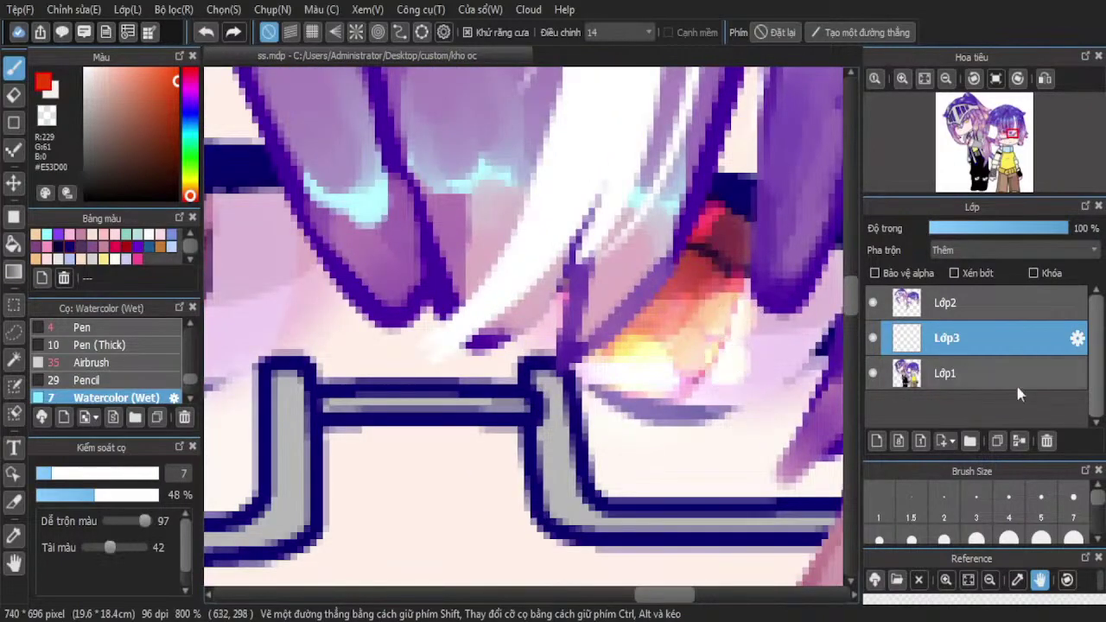
Lower the opacity of Lớp3 and merge it down into Lớp1
{"action": "left_click_drag", "start_coordinate": [1048, 228], "coordinate": [1024, 229]}
{"action": "left_click", "coordinate": [1018, 441]}
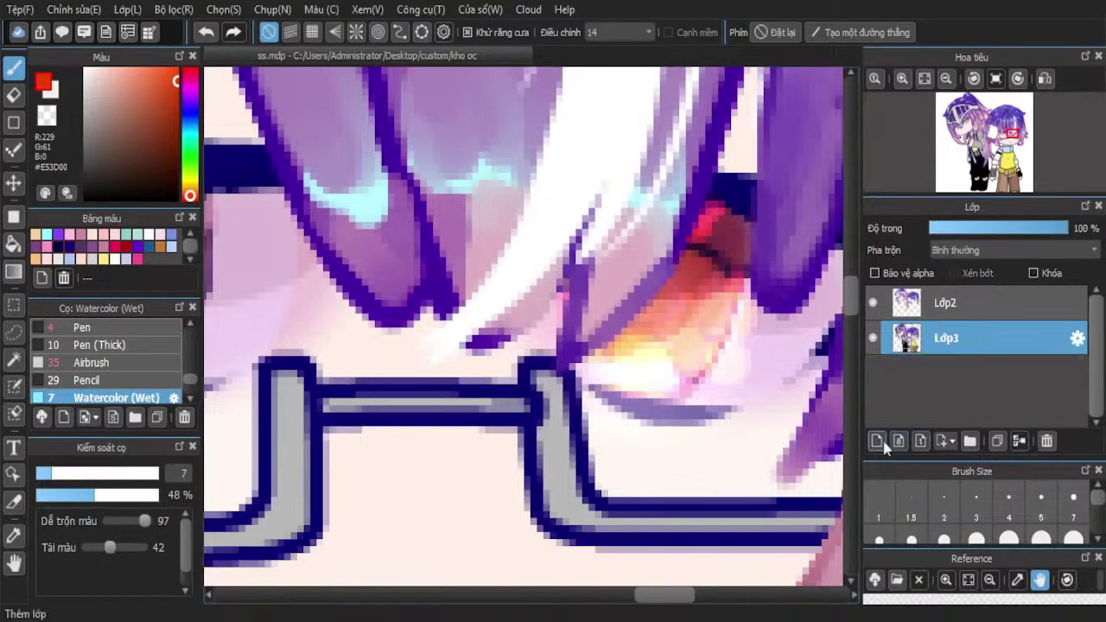
Add a new Thêm layer above Lớp1 and dab magenta #E5007C glow on the upper and lower parts of the right-hand iris
{"action": "left_click", "coordinate": [878, 441]}
{"action": "scroll", "coordinate": [1011, 250], "scroll_direction": "down", "scroll_amount": 1}
{"action": "left_click_drag", "start_coordinate": [198, 103], "coordinate": [190, 85]}
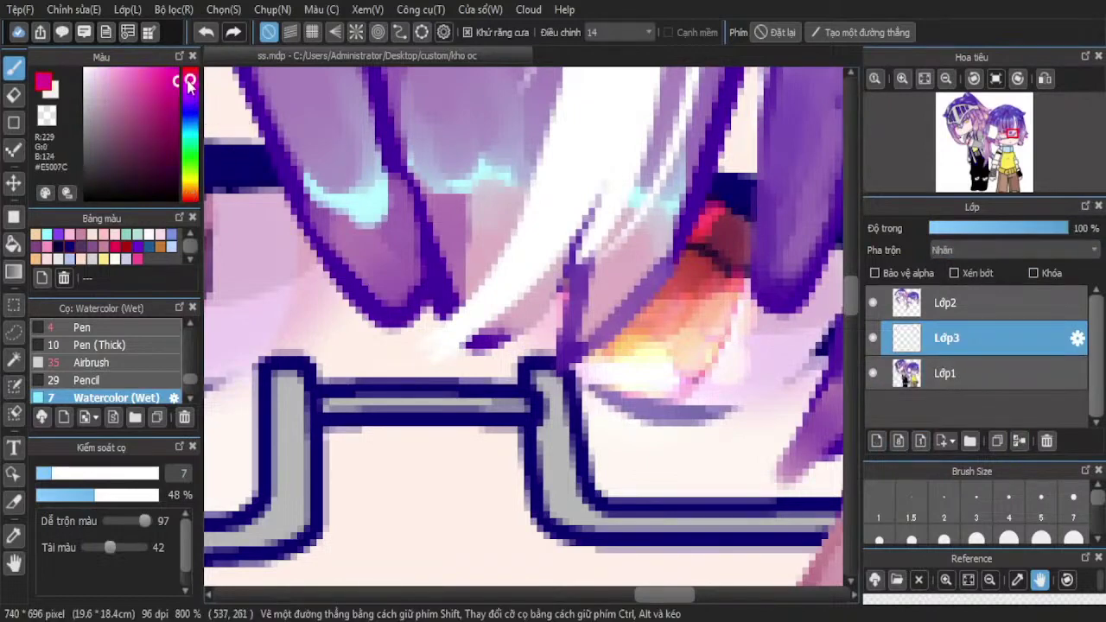
{"action": "left_click_drag", "start_coordinate": [704, 373], "coordinate": [714, 364]}
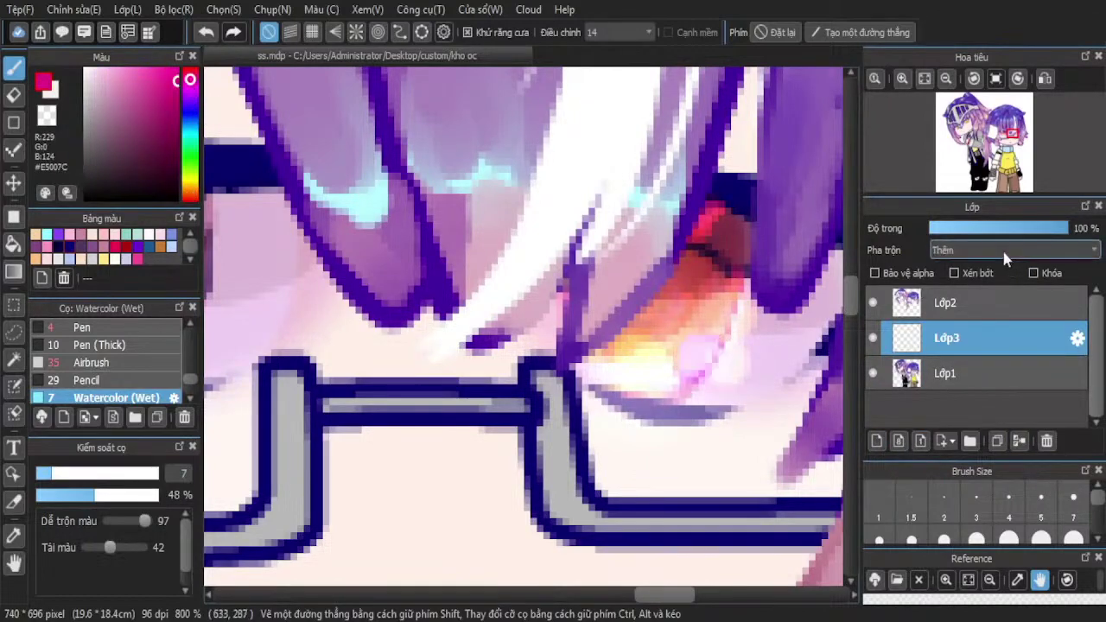
{"action": "scroll", "coordinate": [1012, 249], "scroll_direction": "down", "scroll_amount": 3}
{"action": "scroll", "coordinate": [652, 312], "scroll_direction": "down", "scroll_amount": 4}
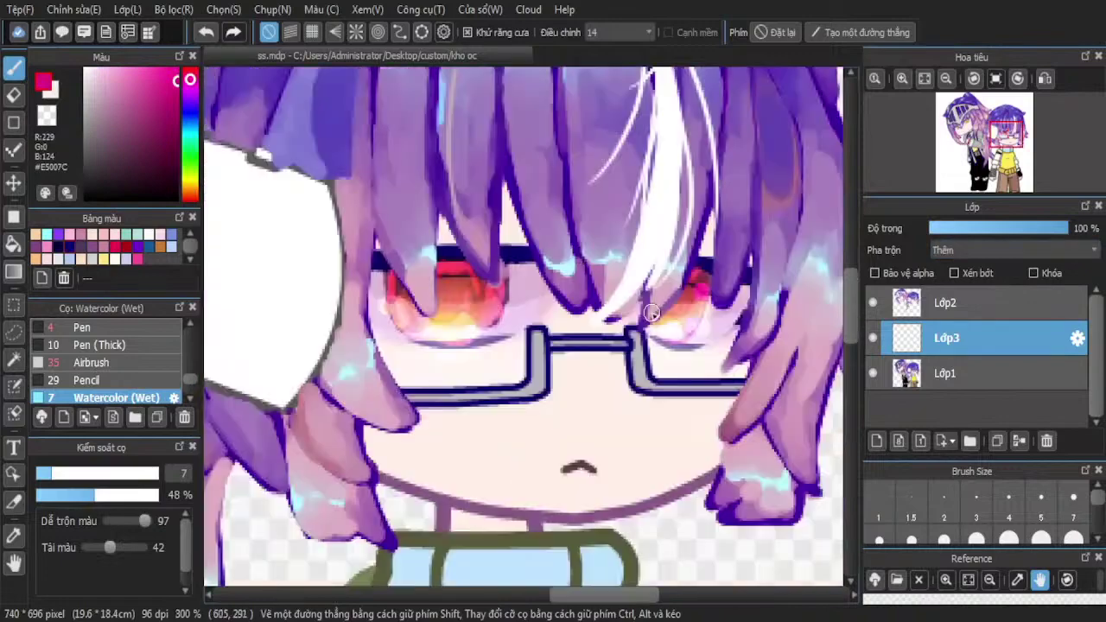
Paint magenta glow spots on both side rims and the lower inner part of the left-hand iris
{"action": "scroll", "coordinate": [509, 302], "scroll_direction": "up", "scroll_amount": 4}
{"action": "left_click_drag", "start_coordinate": [494, 287], "coordinate": [484, 285]}
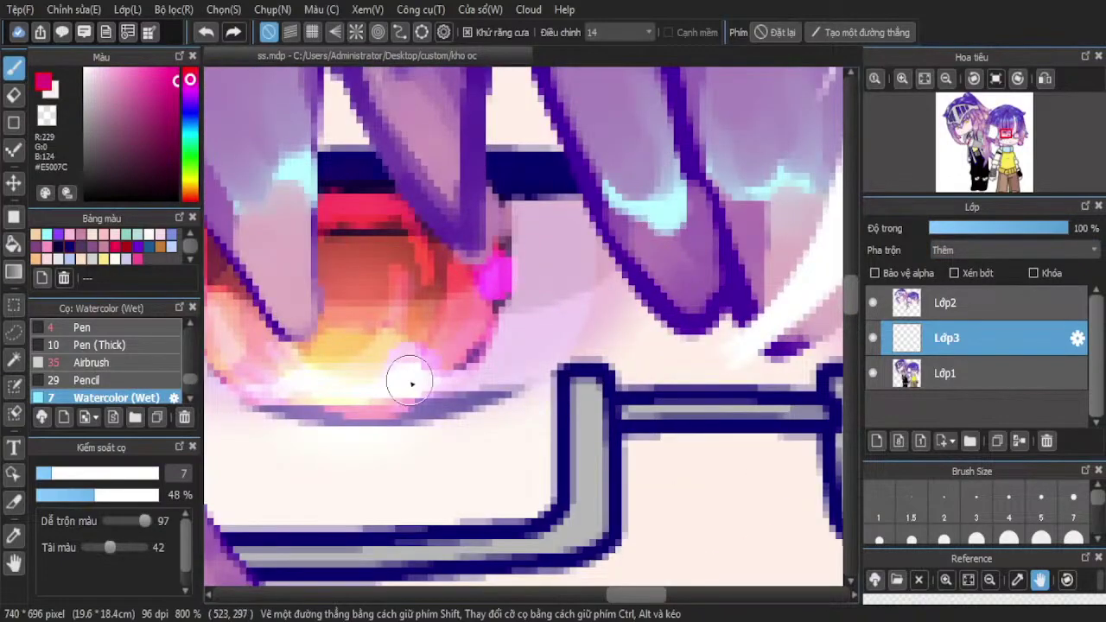
{"action": "scroll", "coordinate": [427, 381], "scroll_direction": "down", "scroll_amount": 4}
{"action": "scroll", "coordinate": [435, 296], "scroll_direction": "up", "scroll_amount": 4}
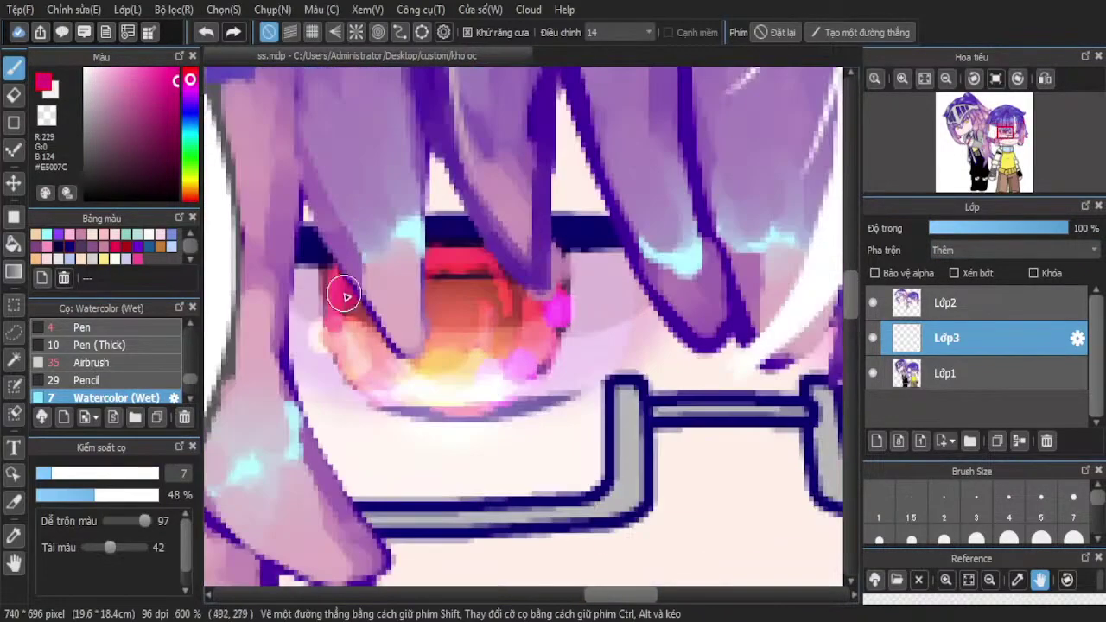
Set the opacity of Lớp3 to 63% and merge it down into Lớp1
{"action": "scroll", "coordinate": [488, 295], "scroll_direction": "down", "scroll_amount": 2}
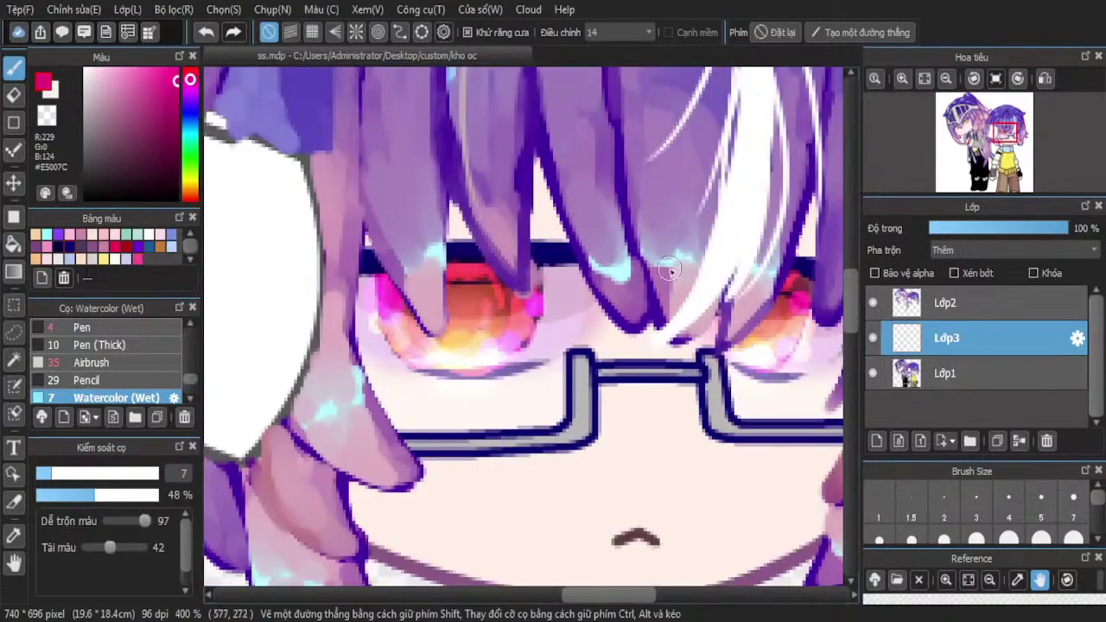
{"action": "scroll", "coordinate": [670, 271], "scroll_direction": "down", "scroll_amount": 3}
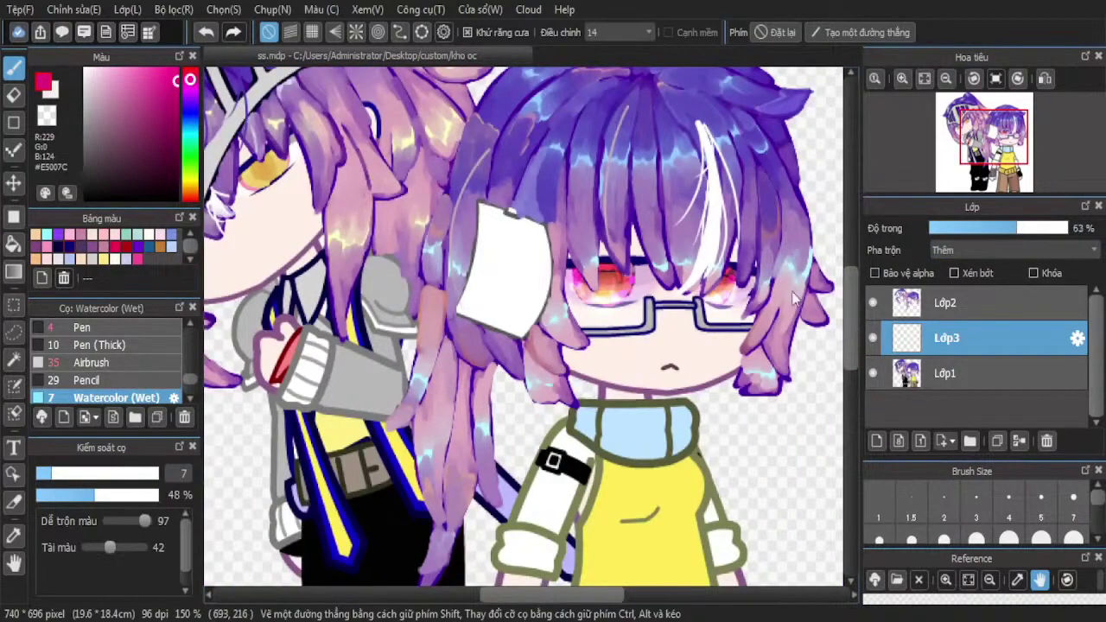
{"action": "left_click", "coordinate": [1020, 441]}
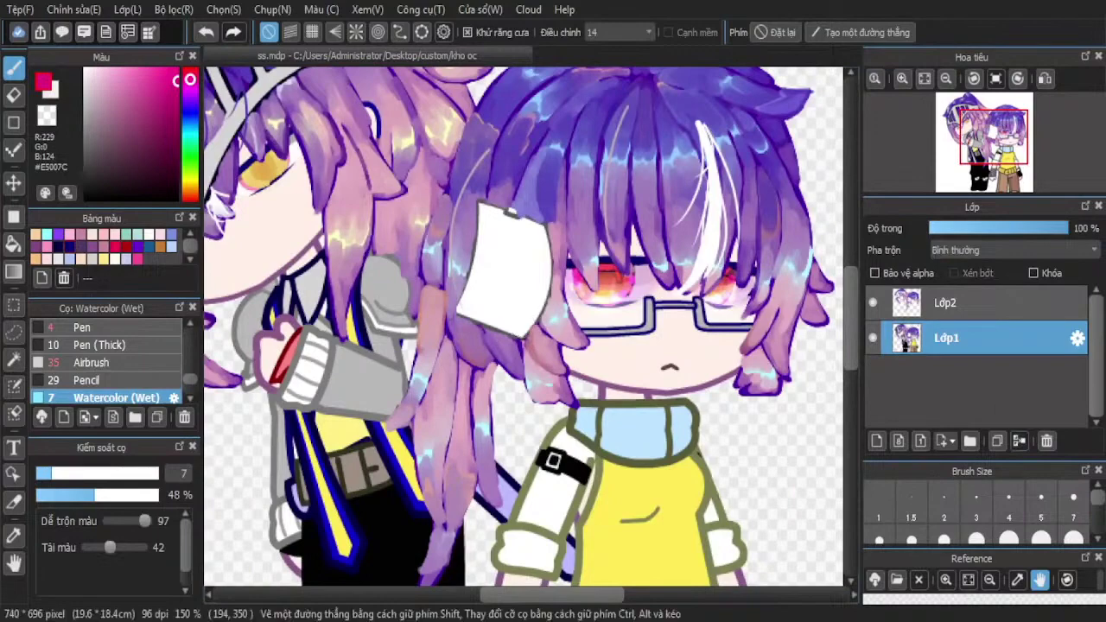
Set the brush size to 4 and add a new layer above Lớp1 with the blend mode Thêm
{"action": "scroll", "coordinate": [630, 324], "scroll_direction": "up", "scroll_amount": 7}
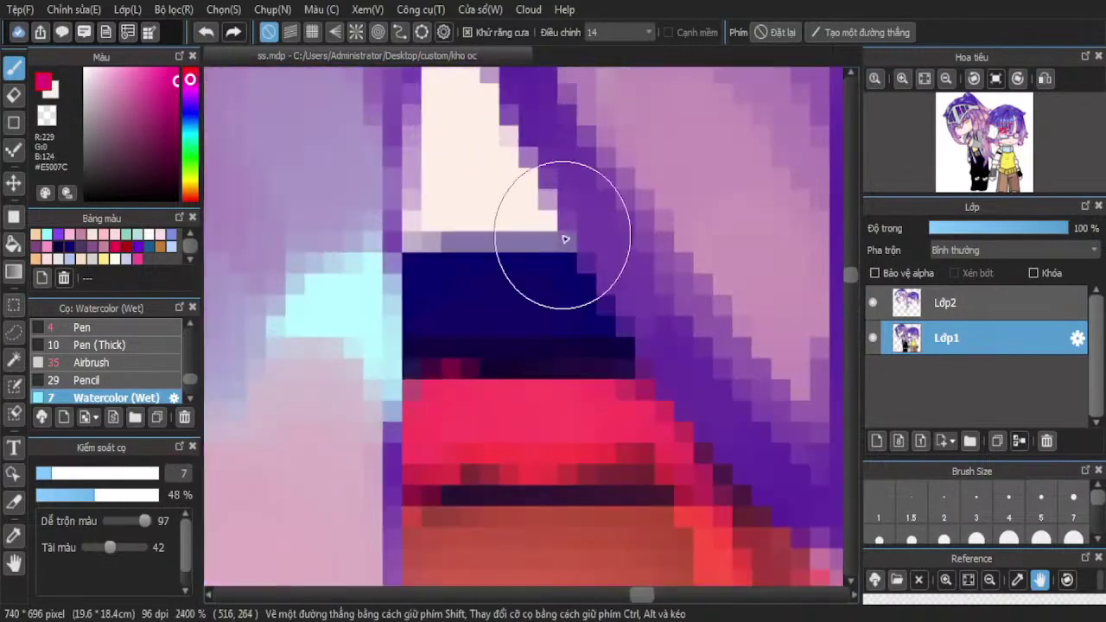
{"action": "left_click", "coordinate": [1016, 506]}
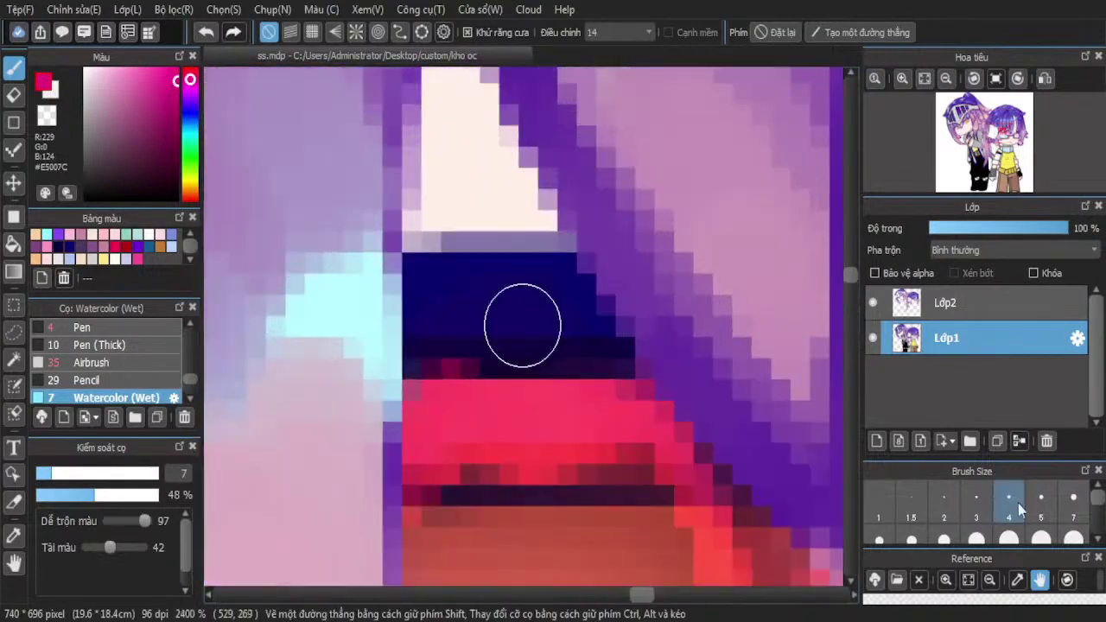
{"action": "left_click", "coordinate": [877, 441]}
{"action": "scroll", "coordinate": [983, 246], "scroll_direction": "down", "scroll_amount": 6}
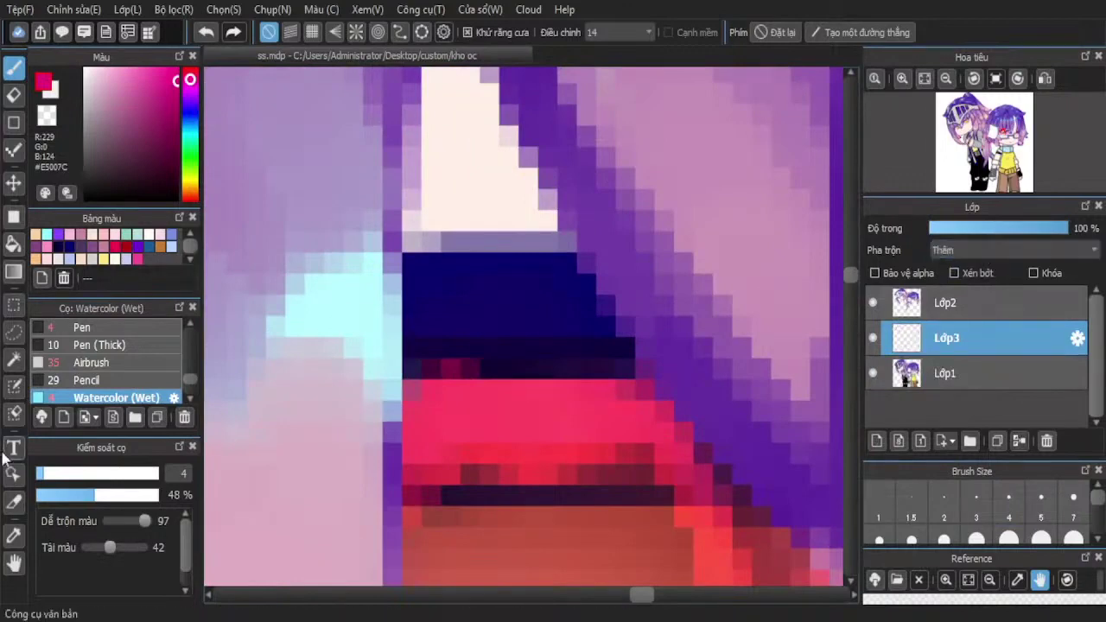
Sample the navy #120865 from the left-hand eye's upper lash line and paint blue glow along that line
{"action": "left_click", "coordinate": [14, 536]}
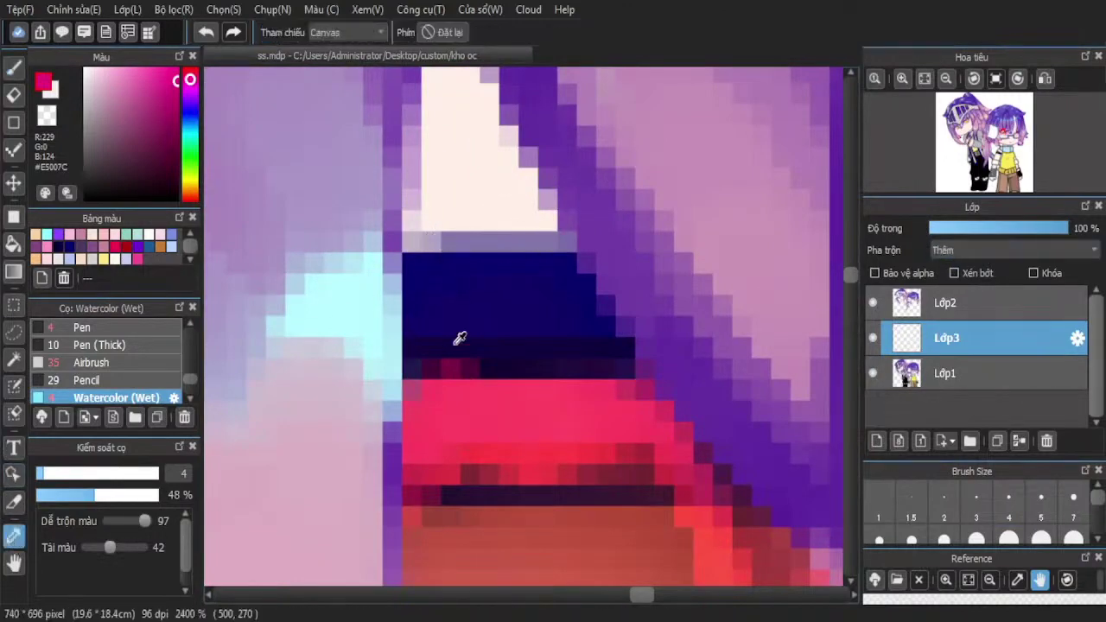
{"action": "left_click", "coordinate": [456, 339]}
{"action": "left_click", "coordinate": [14, 67]}
{"action": "mouse_move", "coordinate": [525, 323]}
{"action": "left_mouse_down"}
{"action": "mouse_move", "coordinate": [440, 306]}
{"action": "mouse_move", "coordinate": [604, 301]}
{"action": "left_mouse_up"}
{"action": "scroll", "coordinate": [413, 289], "scroll_direction": "down", "scroll_amount": 3}
{"action": "scroll", "coordinate": [424, 281], "scroll_direction": "up", "scroll_amount": 2}
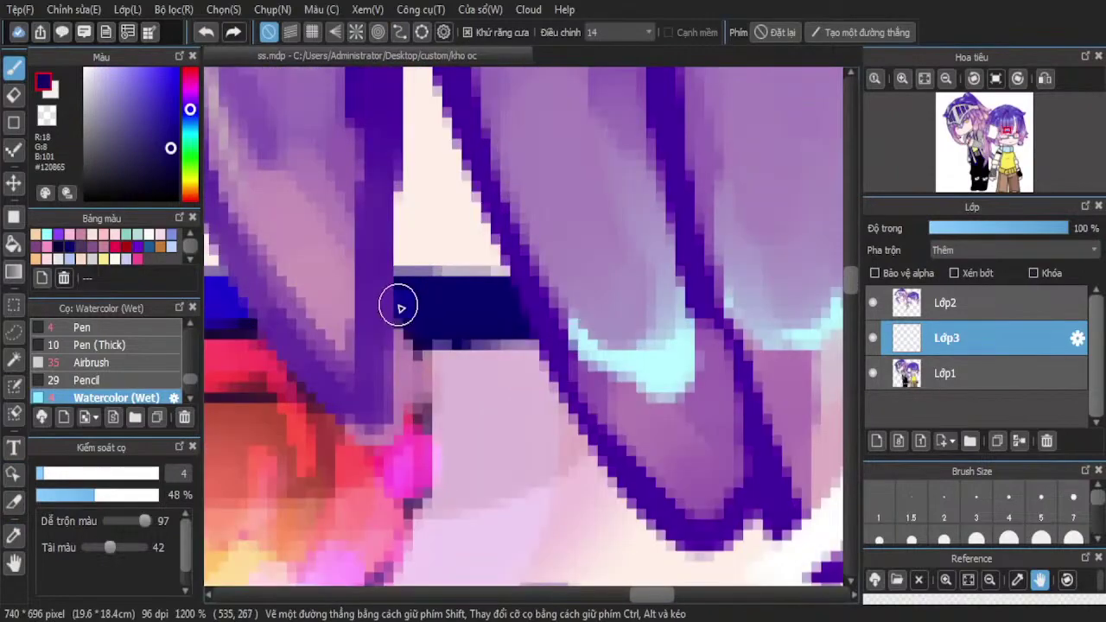
{"action": "left_click_drag", "start_coordinate": [400, 305], "coordinate": [470, 305]}
Paint the same blue glow over the visible parts of the right-hand eye's upper lash line
{"action": "scroll", "coordinate": [358, 313], "scroll_direction": "down", "scroll_amount": 5}
{"action": "scroll", "coordinate": [527, 346], "scroll_direction": "up", "scroll_amount": 3}
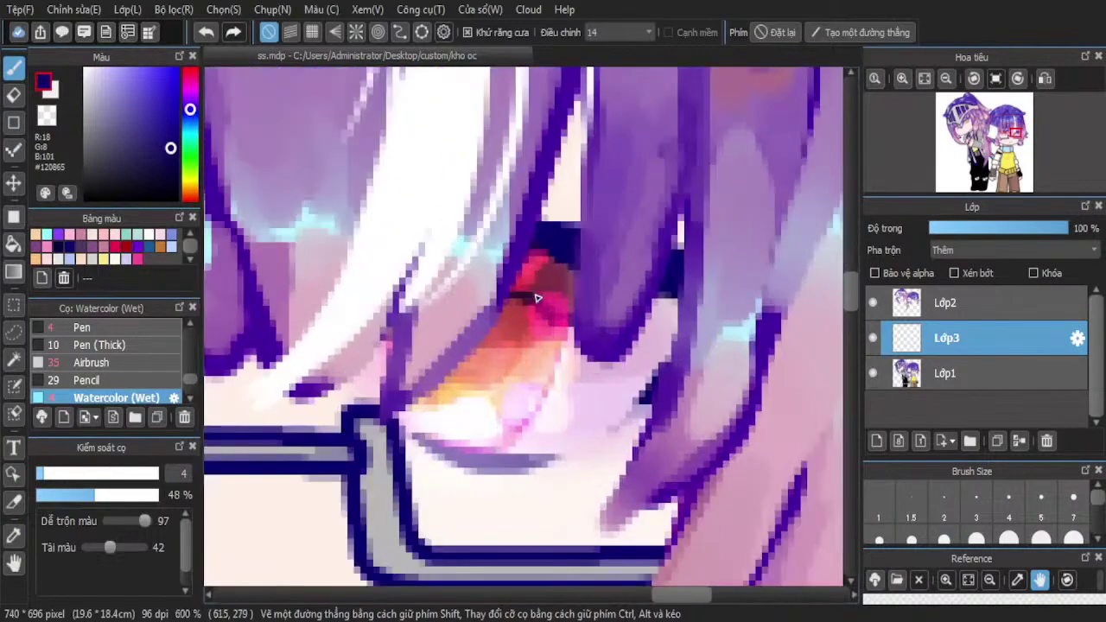
{"action": "left_click_drag", "start_coordinate": [523, 239], "coordinate": [577, 245]}
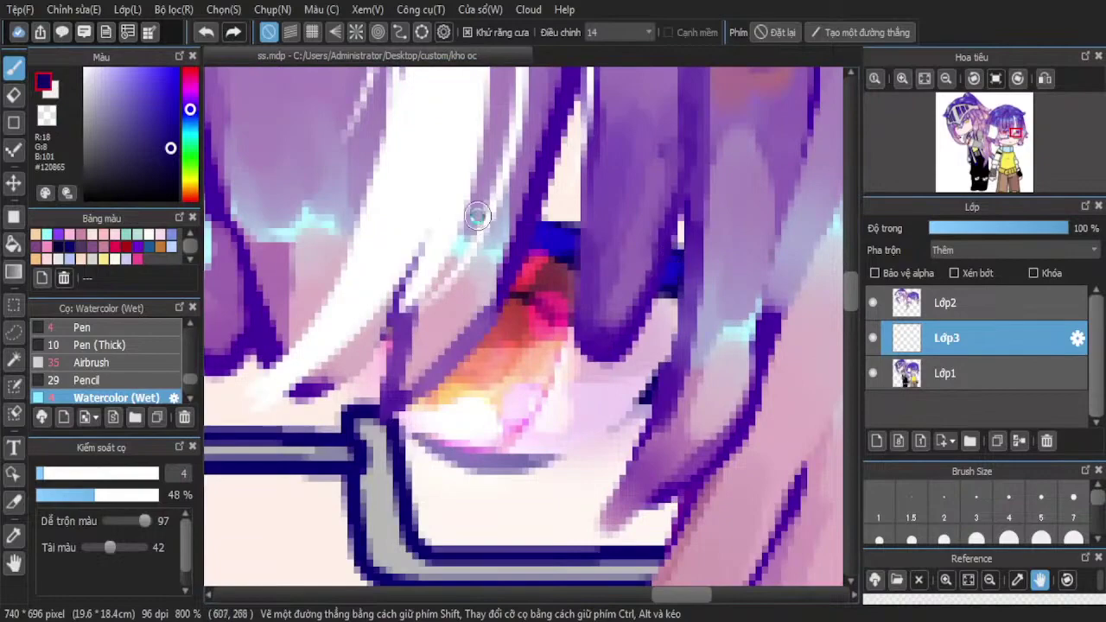
{"action": "scroll", "coordinate": [477, 216], "scroll_direction": "down", "scroll_amount": 4}
{"action": "scroll", "coordinate": [289, 217], "scroll_direction": "up", "scroll_amount": 3}
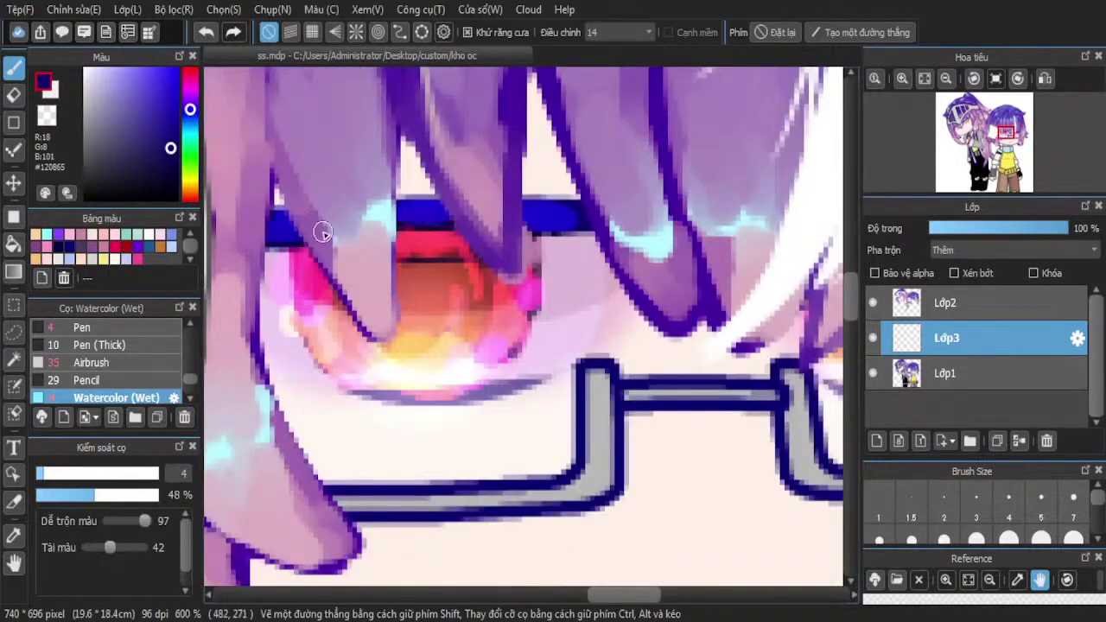
Sample the darker navy #07006C and extend the blue glow to the inner end of the left-hand eye's lash line
{"action": "left_click", "coordinate": [14, 535]}
{"action": "scroll", "coordinate": [573, 168], "scroll_direction": "up", "scroll_amount": 4}
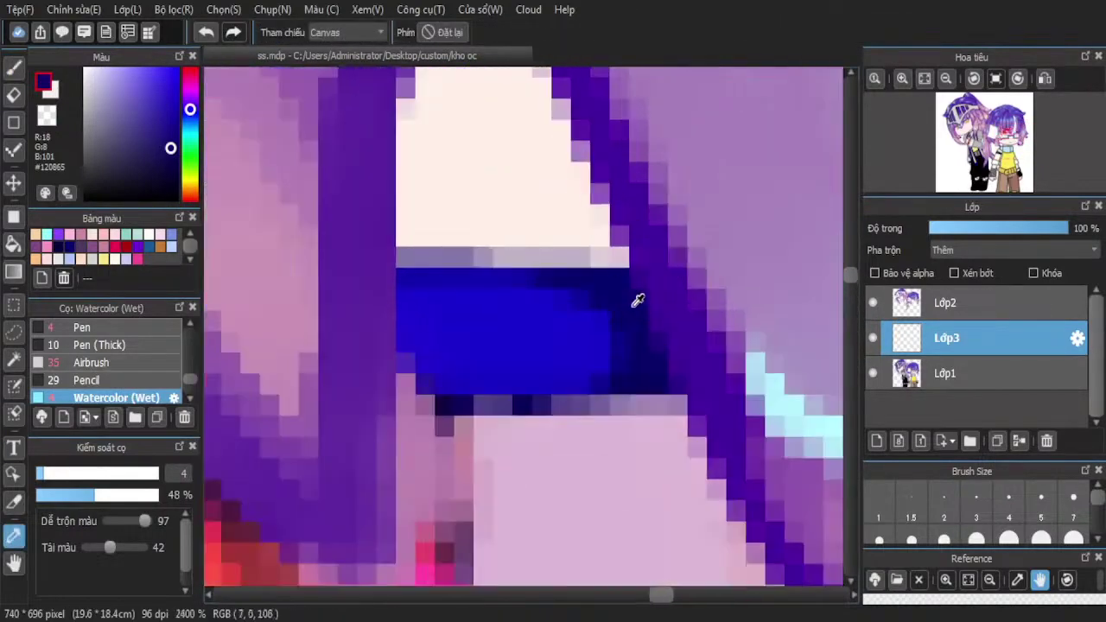
{"action": "left_click", "coordinate": [638, 299]}
{"action": "left_click", "coordinate": [13, 66]}
{"action": "left_click_drag", "start_coordinate": [511, 345], "coordinate": [547, 333]}
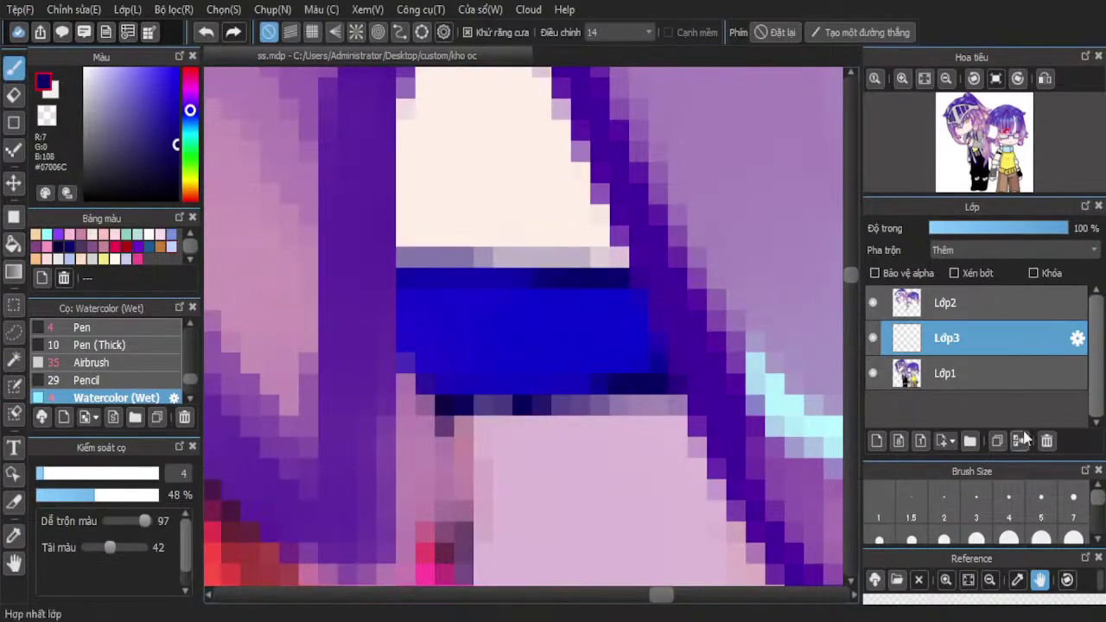
Merge Lớp3 down into Lớp1 and add a new Thêm layer above it
{"action": "left_click", "coordinate": [1021, 439]}
{"action": "left_click", "coordinate": [924, 339]}
{"action": "left_click", "coordinate": [878, 441]}
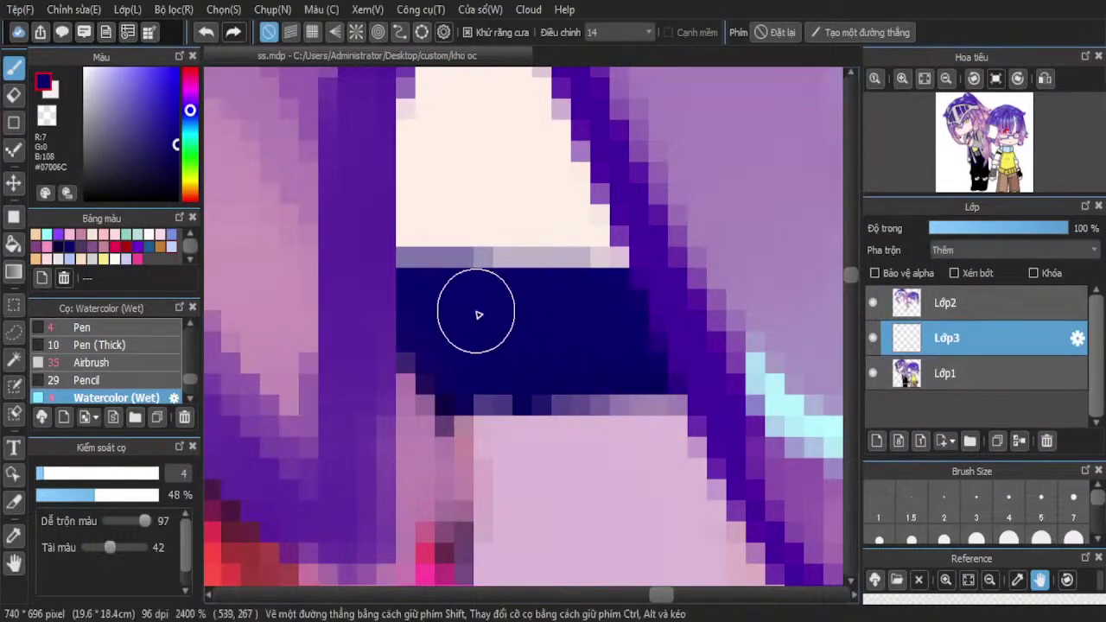
Paint light blue-violet #716AC1 highlights along the upper lash lines of both eyes
{"action": "left_click", "coordinate": [127, 125]}
{"action": "left_click", "coordinate": [126, 99]}
{"action": "mouse_move", "coordinate": [440, 302]}
{"action": "left_mouse_down"}
{"action": "mouse_move", "coordinate": [470, 339]}
{"action": "mouse_move", "coordinate": [446, 341]}
{"action": "mouse_move", "coordinate": [516, 332]}
{"action": "mouse_move", "coordinate": [479, 320]}
{"action": "mouse_move", "coordinate": [516, 317]}
{"action": "left_mouse_up"}
{"action": "scroll", "coordinate": [516, 317], "scroll_direction": "down", "scroll_amount": 5}
{"action": "left_click_drag", "start_coordinate": [428, 322], "coordinate": [270, 318]}
{"action": "scroll", "coordinate": [270, 318], "scroll_direction": "up", "scroll_amount": 3}
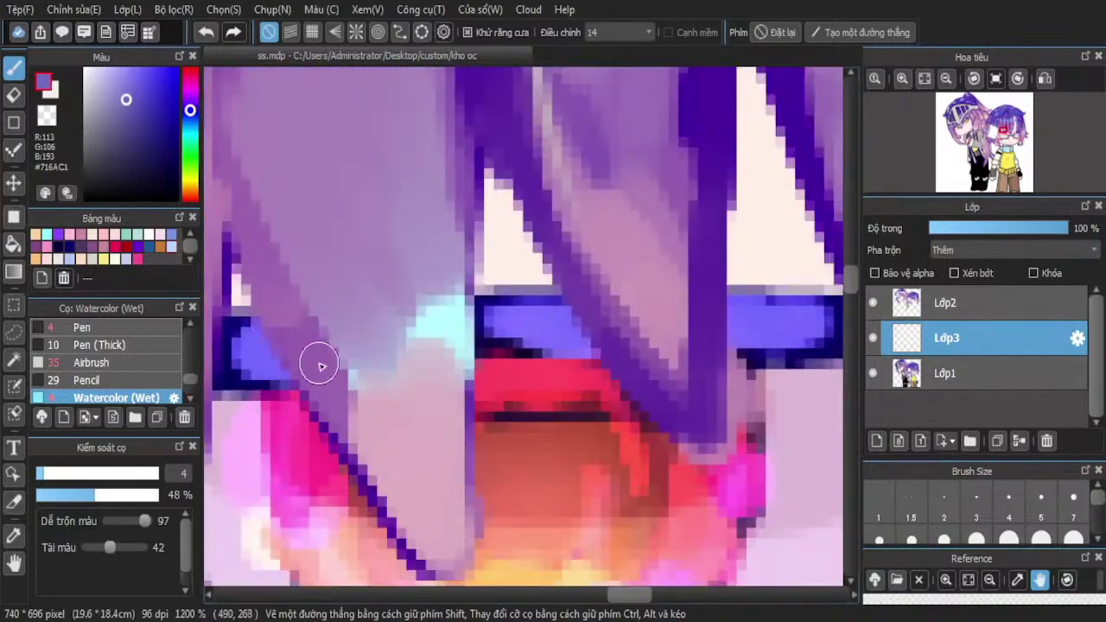
{"action": "scroll", "coordinate": [522, 288], "scroll_direction": "down", "scroll_amount": 3}
{"action": "scroll", "coordinate": [523, 288], "scroll_direction": "up", "scroll_amount": 3}
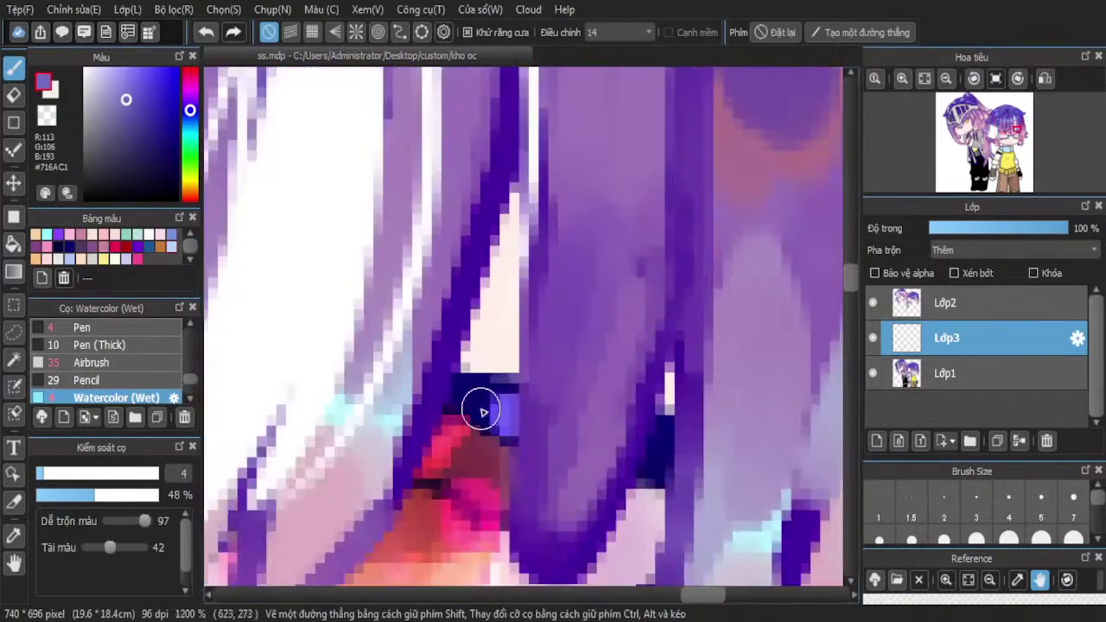
{"action": "scroll", "coordinate": [684, 450], "scroll_direction": "down", "scroll_amount": 5}
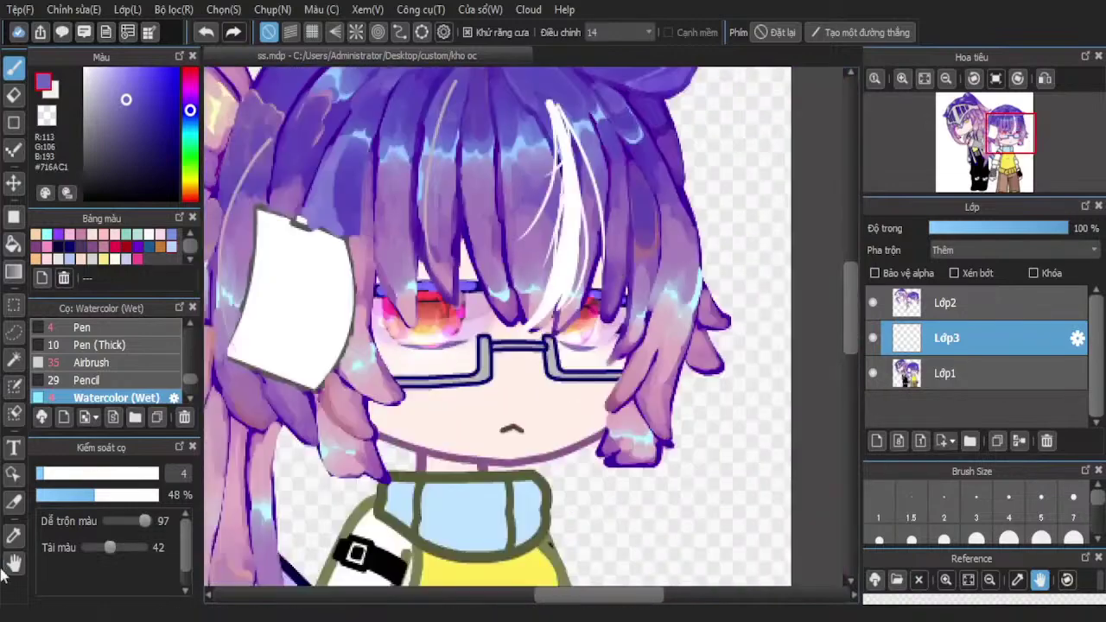
Sample the dark navy #070068 and paint blue over the inner end of the left-hand eye's lash line
{"action": "left_click", "coordinate": [13, 535]}
{"action": "scroll", "coordinate": [429, 315], "scroll_direction": "up", "scroll_amount": 1}
{"action": "scroll", "coordinate": [597, 181], "scroll_direction": "up", "scroll_amount": 4}
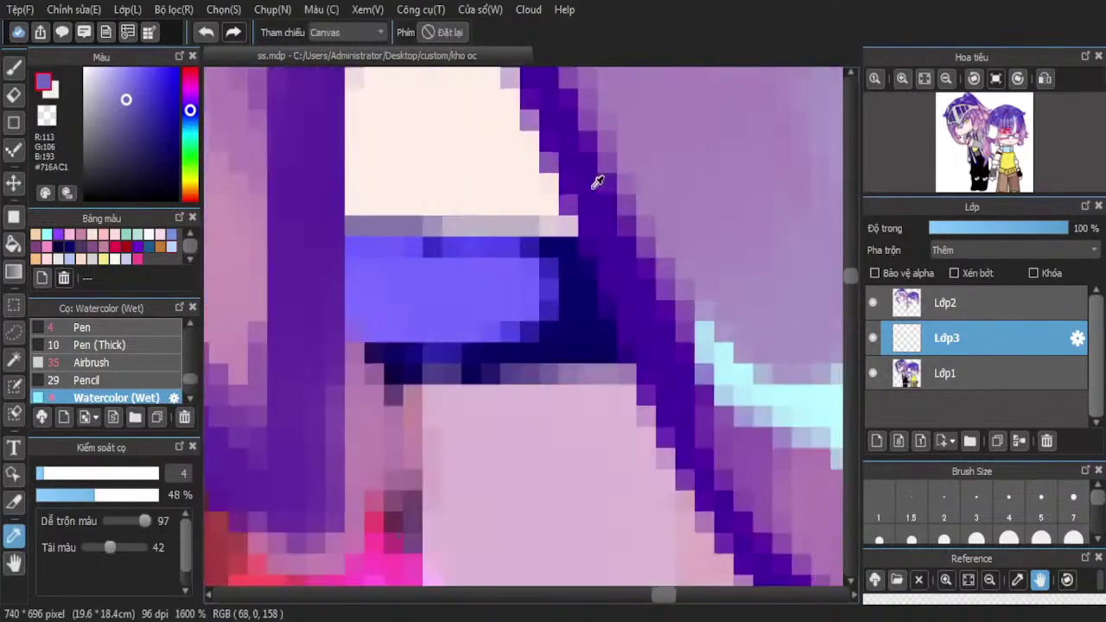
{"action": "left_click", "coordinate": [582, 323]}
{"action": "key", "text": "b"}
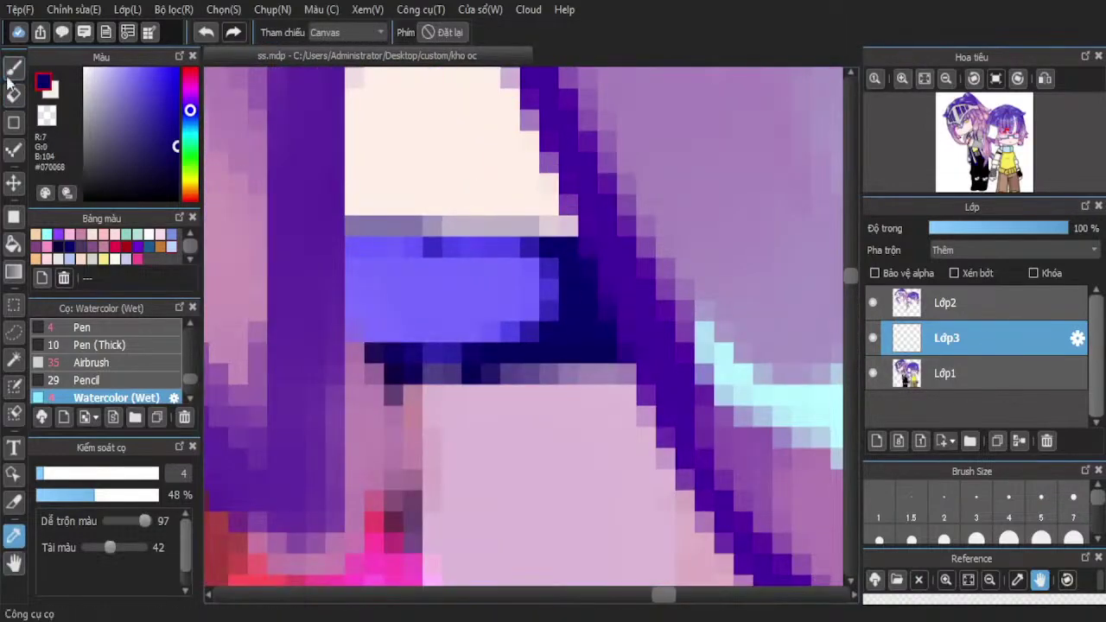
{"action": "mouse_move", "coordinate": [572, 298]}
{"action": "left_mouse_down"}
{"action": "mouse_move", "coordinate": [590, 308]}
{"action": "mouse_move", "coordinate": [361, 284]}
{"action": "mouse_move", "coordinate": [338, 314]}
{"action": "left_mouse_up"}
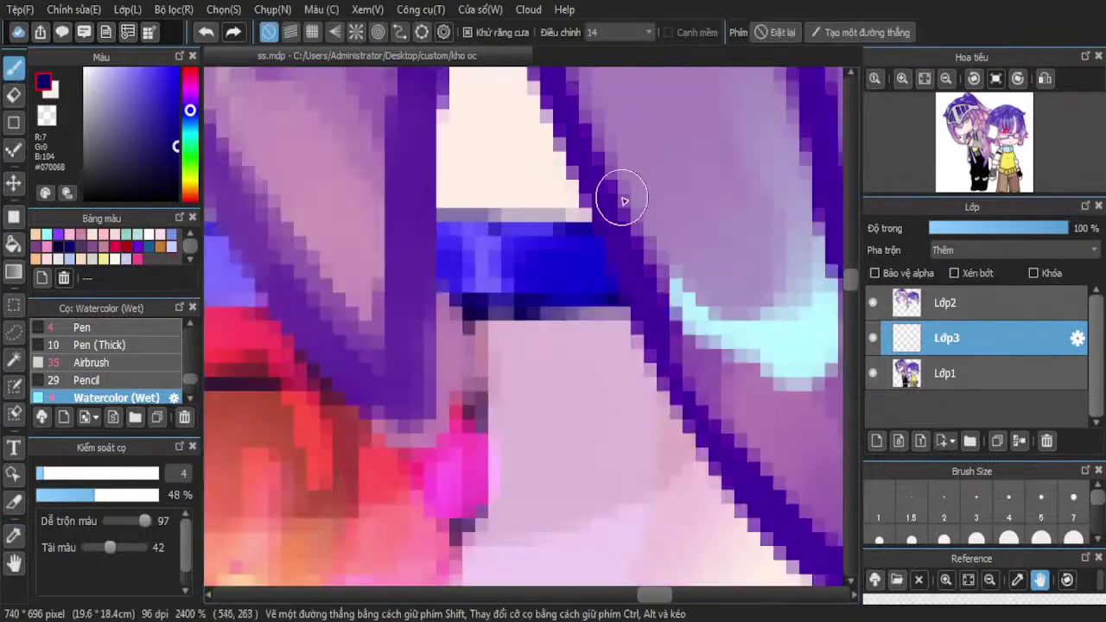
Blend the dark navy over the highlights on the middle and outer sections of the left-hand eye's lash line
{"action": "scroll", "coordinate": [624, 204], "scroll_direction": "down", "scroll_amount": 2}
{"action": "scroll", "coordinate": [417, 208], "scroll_direction": "up", "scroll_amount": 2}
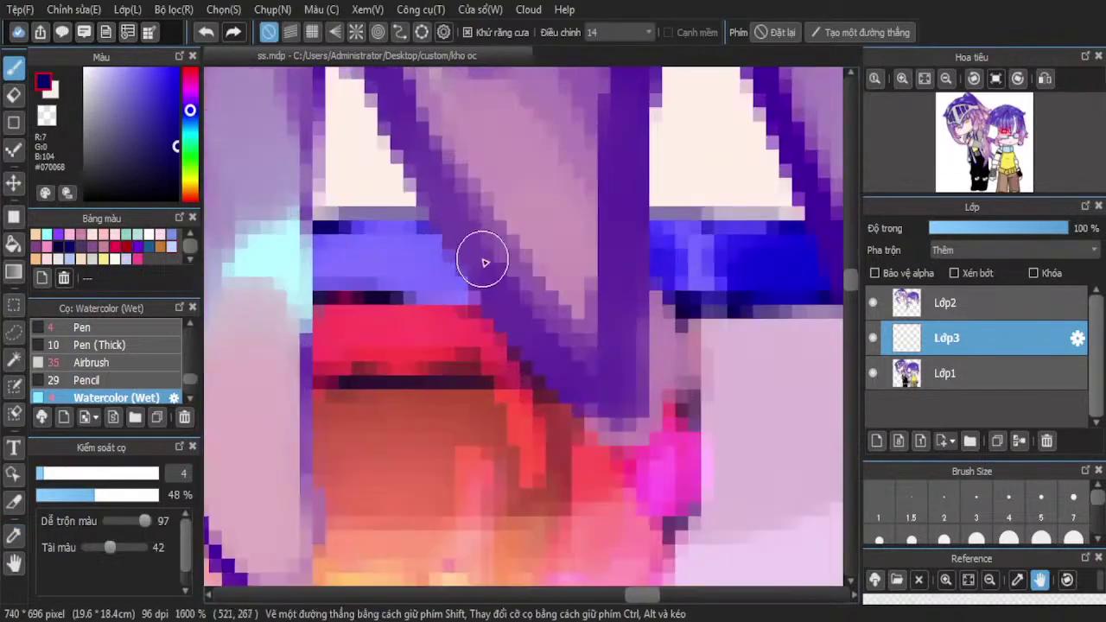
{"action": "mouse_move", "coordinate": [484, 259]}
{"action": "left_mouse_down"}
{"action": "mouse_move", "coordinate": [499, 269]}
{"action": "mouse_move", "coordinate": [379, 257]}
{"action": "left_mouse_up"}
{"action": "scroll", "coordinate": [449, 238], "scroll_direction": "down", "scroll_amount": 3}
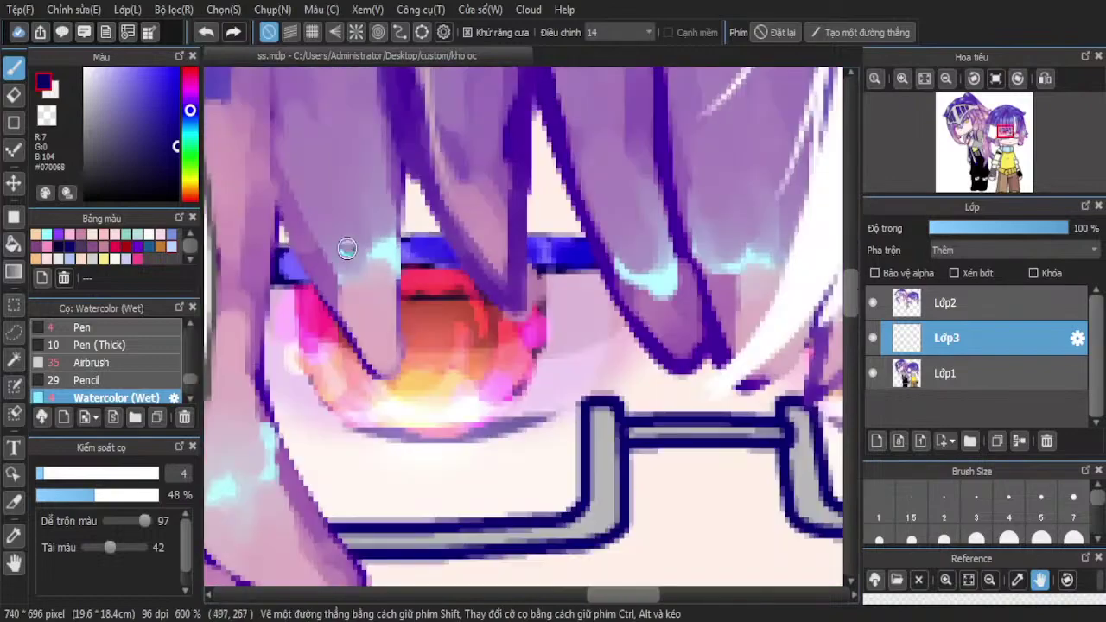
{"action": "scroll", "coordinate": [247, 301], "scroll_direction": "up", "scroll_amount": 3}
{"action": "scroll", "coordinate": [346, 259], "scroll_direction": "down", "scroll_amount": 3}
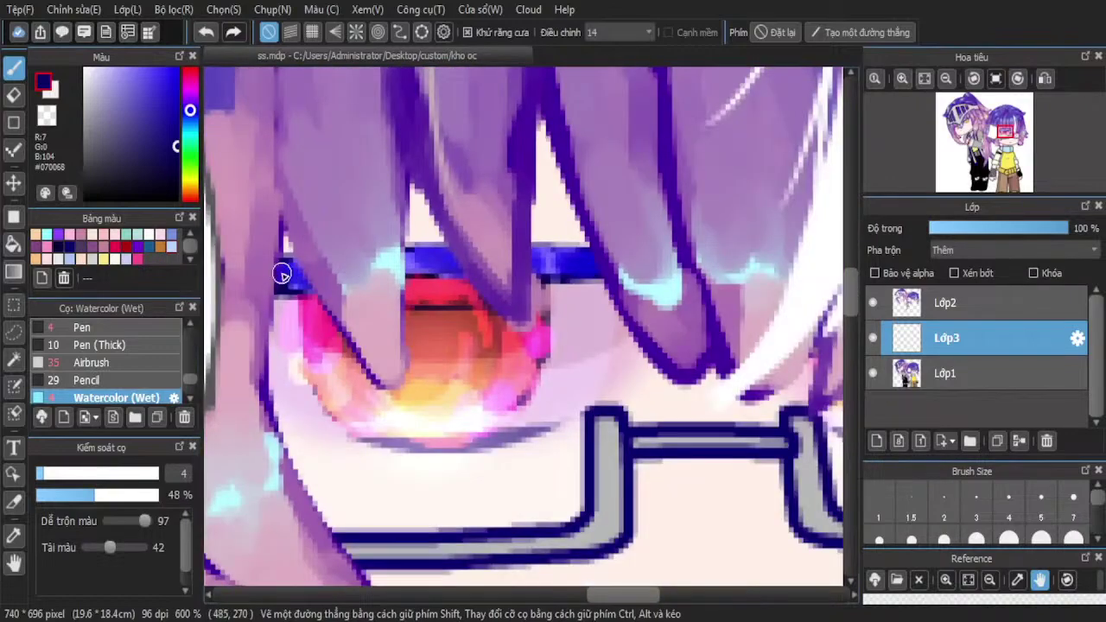
Merge Lớp3 down into Lớp1 and add a new layer above it with Thêm blending
{"action": "scroll", "coordinate": [261, 269], "scroll_direction": "down", "scroll_amount": 3}
{"action": "scroll", "coordinate": [449, 257], "scroll_direction": "up", "scroll_amount": 4}
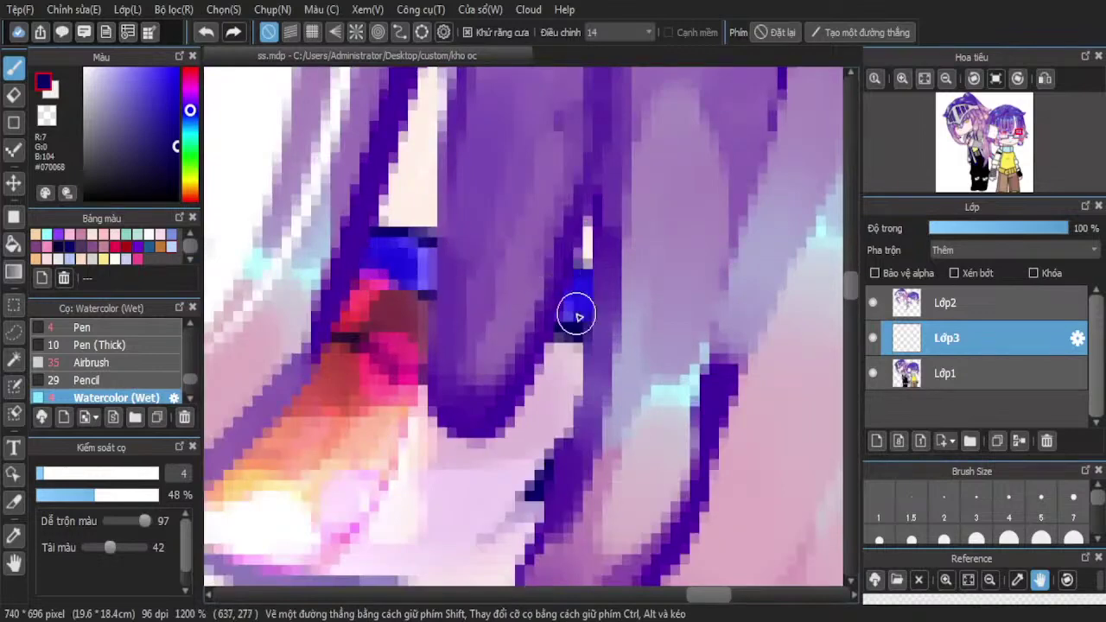
{"action": "scroll", "coordinate": [553, 293], "scroll_direction": "down", "scroll_amount": 4}
{"action": "left_click", "coordinate": [1019, 441]}
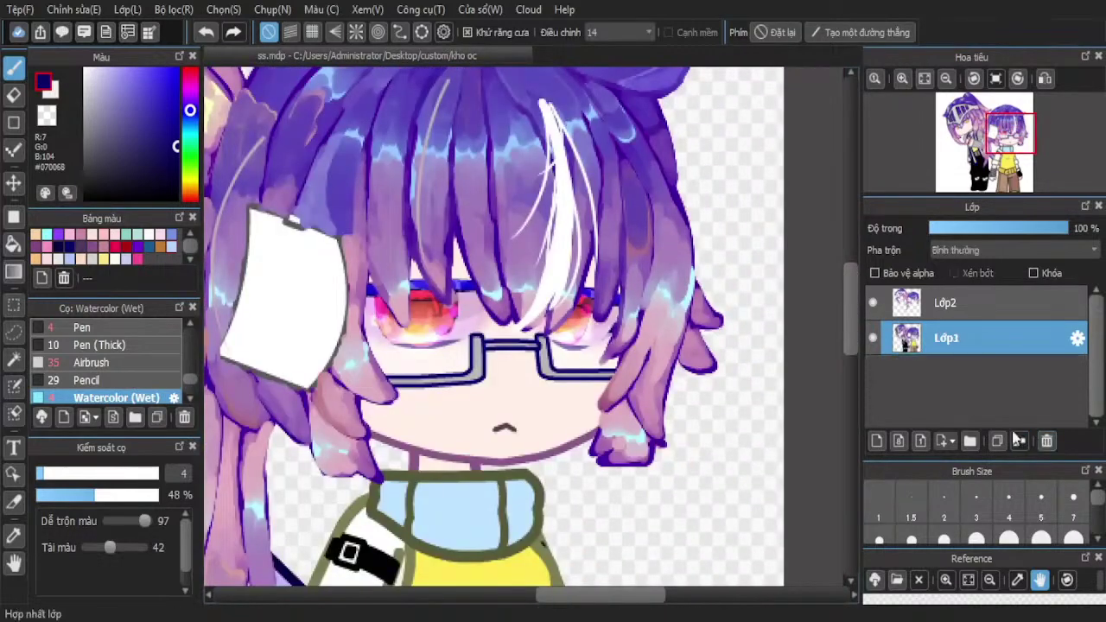
{"action": "left_click", "coordinate": [876, 440]}
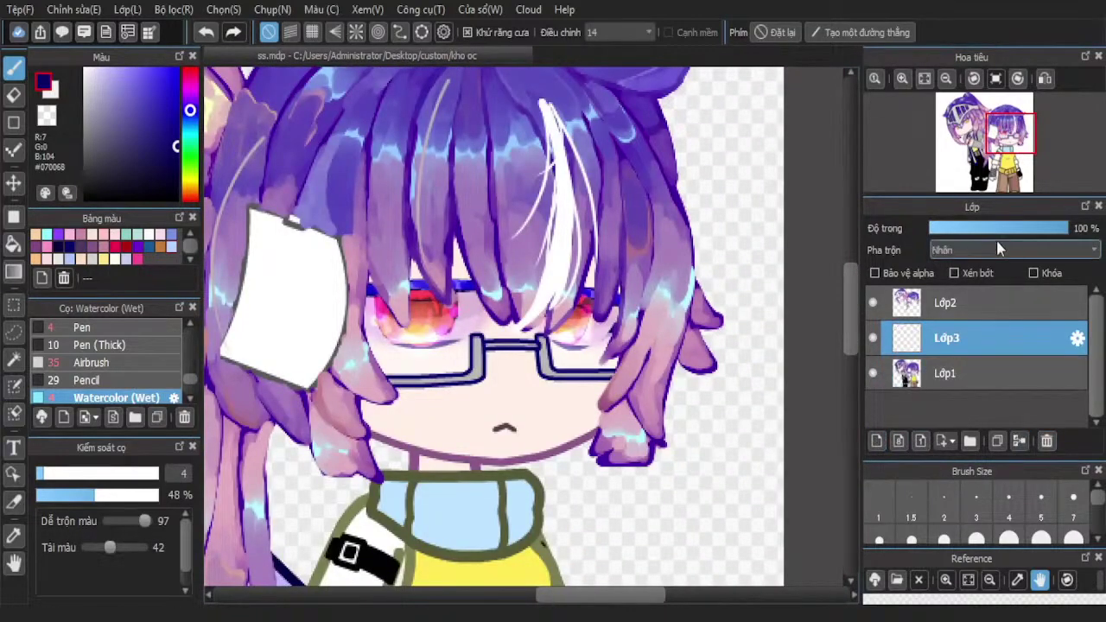
{"action": "scroll", "coordinate": [997, 244], "scroll_direction": "down", "scroll_amount": 2}
Paint light cyan #7CDDFF highlights along the upper lash lines of both eyes
{"action": "scroll", "coordinate": [523, 348], "scroll_direction": "up", "scroll_amount": 4}
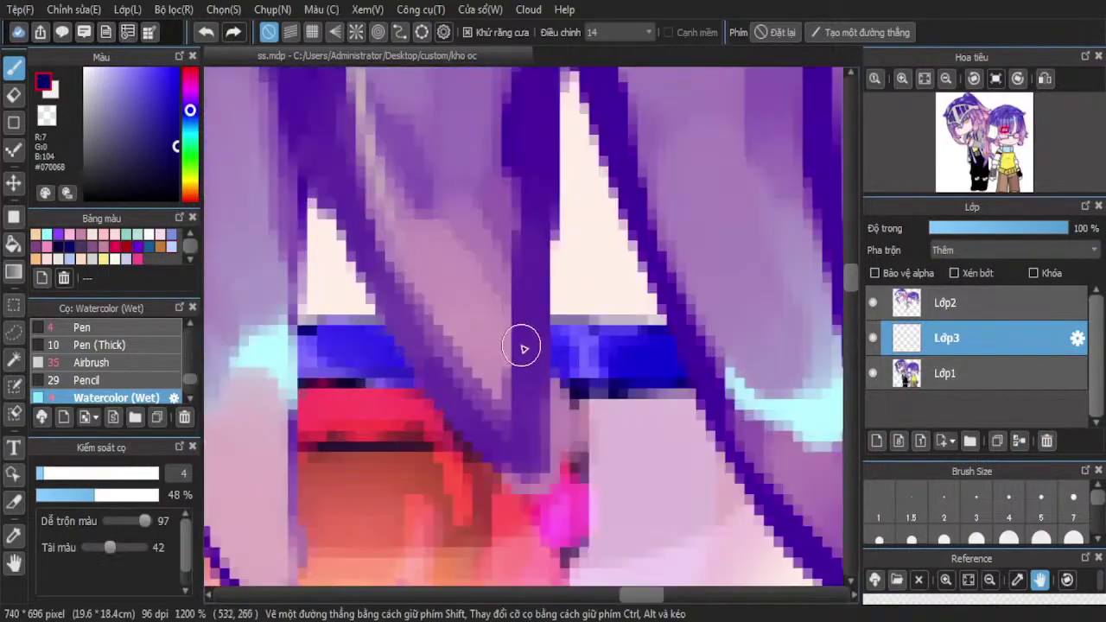
{"action": "scroll", "coordinate": [522, 348], "scroll_direction": "up", "scroll_amount": 1}
{"action": "left_click", "coordinate": [190, 129]}
{"action": "left_click", "coordinate": [132, 67]}
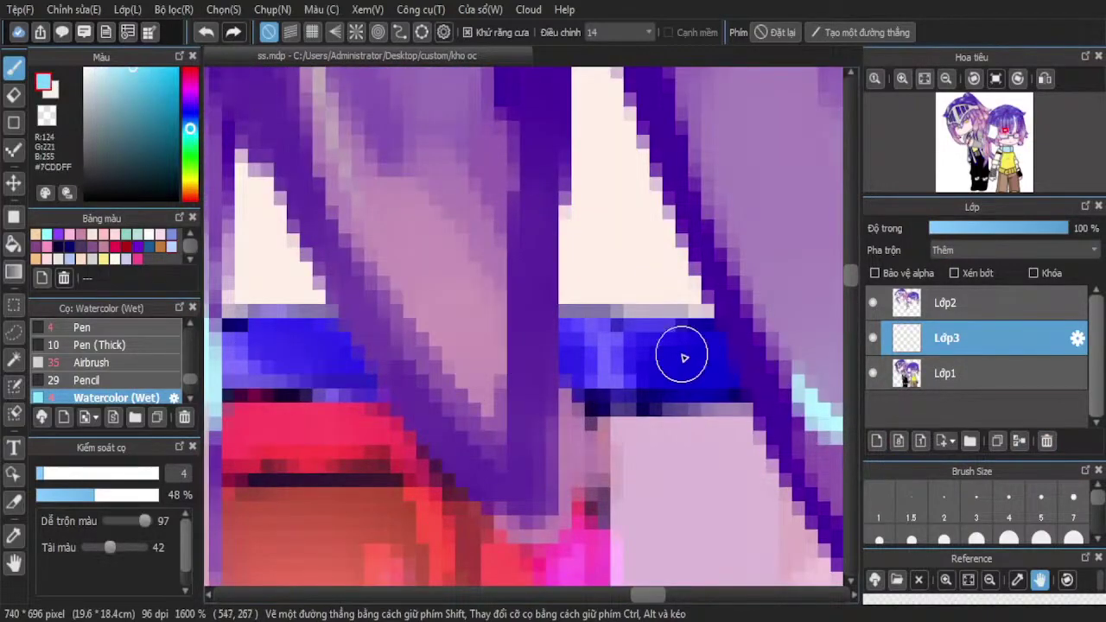
{"action": "mouse_move", "coordinate": [683, 357]}
{"action": "left_mouse_down"}
{"action": "mouse_move", "coordinate": [343, 370]}
{"action": "mouse_move", "coordinate": [320, 345]}
{"action": "left_mouse_up"}
{"action": "scroll", "coordinate": [285, 348], "scroll_direction": "down", "scroll_amount": 3}
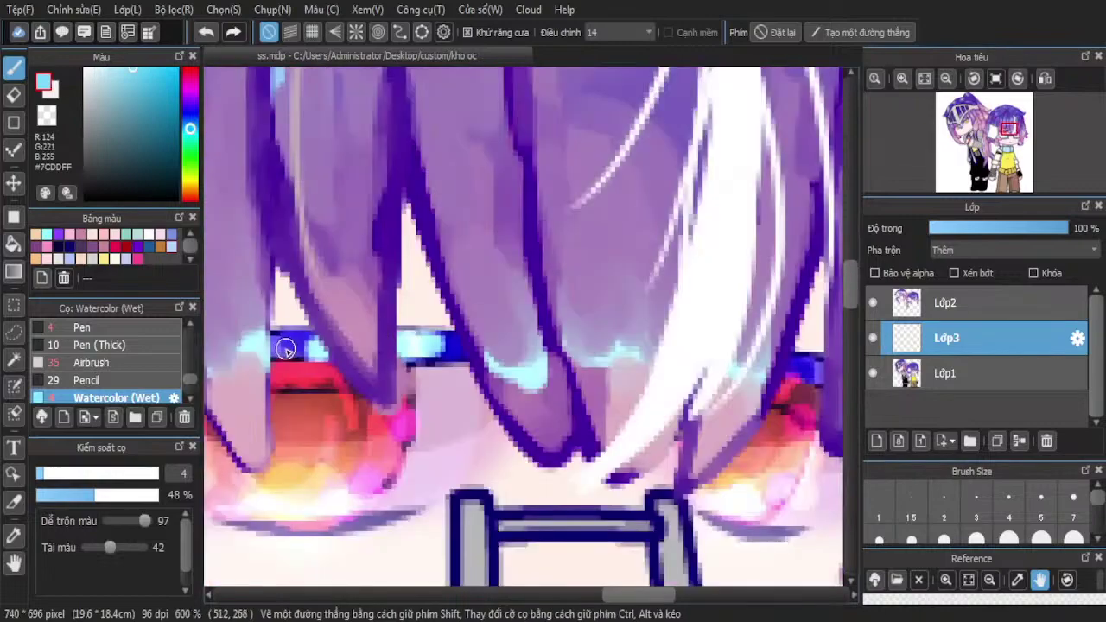
{"action": "scroll", "coordinate": [285, 348], "scroll_direction": "down", "scroll_amount": 1}
{"action": "scroll", "coordinate": [325, 307], "scroll_direction": "up", "scroll_amount": 1}
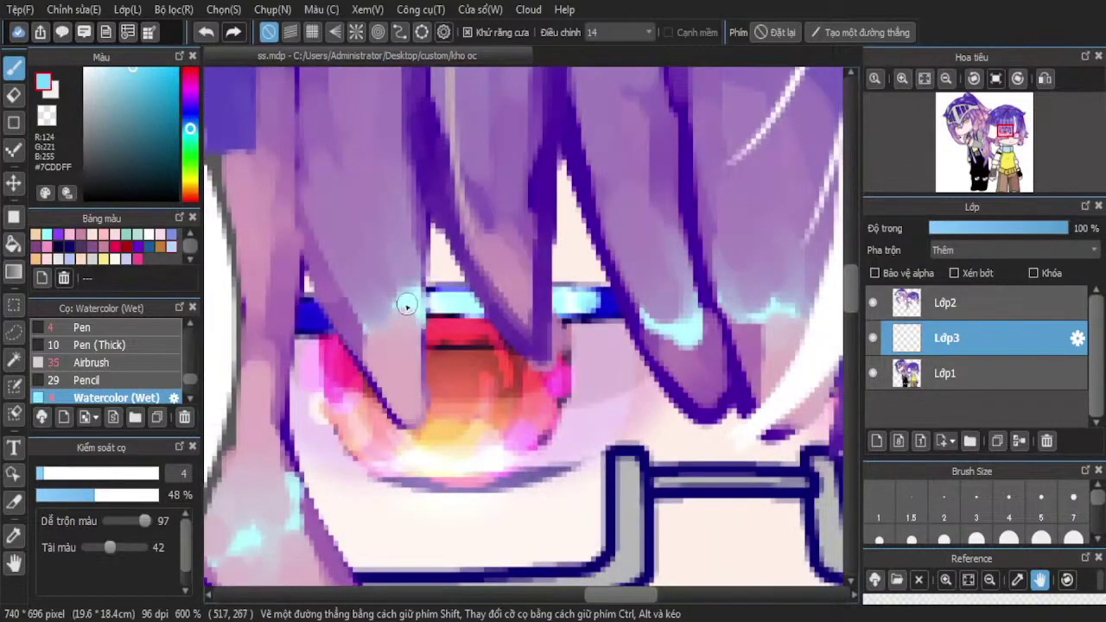
{"action": "scroll", "coordinate": [292, 303], "scroll_direction": "down", "scroll_amount": 3}
{"action": "scroll", "coordinate": [496, 332], "scroll_direction": "up", "scroll_amount": 4}
{"action": "left_click_drag", "start_coordinate": [501, 340], "coordinate": [472, 348]}
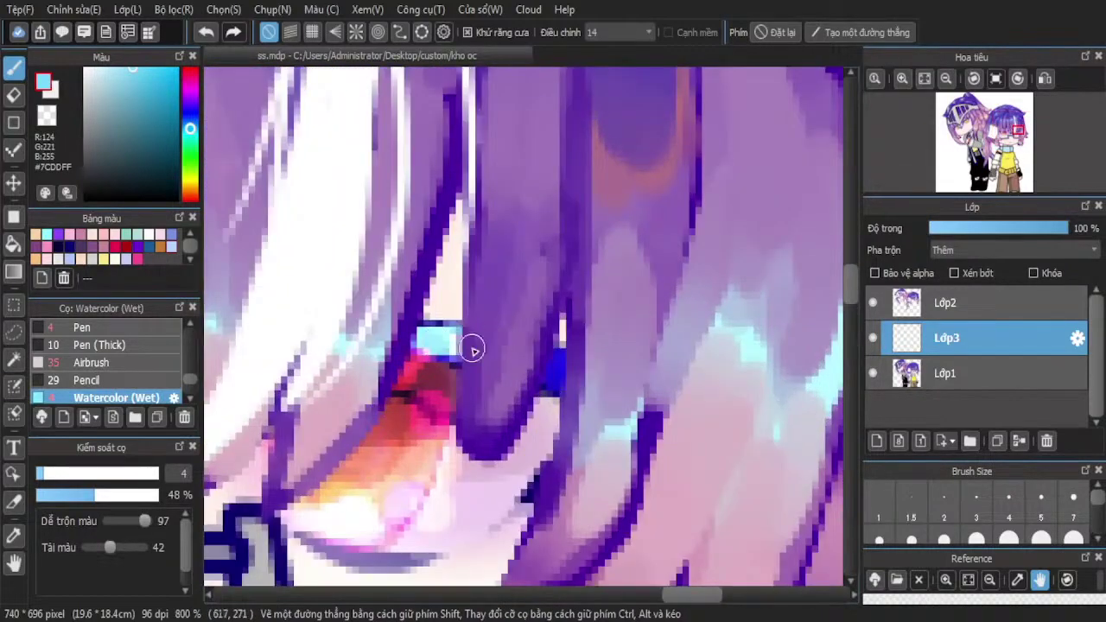
Sample the lash line's blue #1206D9 and blend it over the cyan highlights on both eyes' upper lash lines
{"action": "left_click", "coordinate": [19, 534]}
{"action": "scroll", "coordinate": [469, 228], "scroll_direction": "down", "scroll_amount": 4}
{"action": "scroll", "coordinate": [469, 228], "scroll_direction": "up", "scroll_amount": 5}
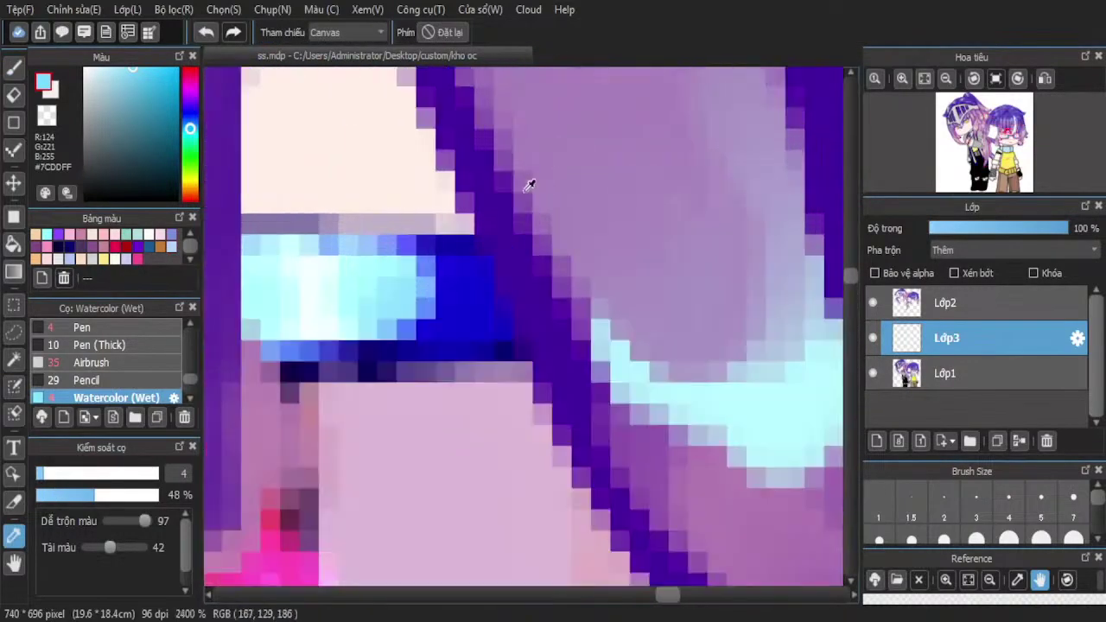
{"action": "left_click", "coordinate": [457, 288]}
{"action": "left_click", "coordinate": [13, 67]}
{"action": "mouse_move", "coordinate": [351, 247]}
{"action": "left_mouse_down"}
{"action": "mouse_move", "coordinate": [373, 282]}
{"action": "mouse_move", "coordinate": [461, 288]}
{"action": "mouse_move", "coordinate": [341, 305]}
{"action": "mouse_move", "coordinate": [483, 321]}
{"action": "mouse_move", "coordinate": [299, 297]}
{"action": "left_mouse_up"}
{"action": "scroll", "coordinate": [299, 297], "scroll_direction": "down", "scroll_amount": 3}
{"action": "scroll", "coordinate": [388, 288], "scroll_direction": "up", "scroll_amount": 1}
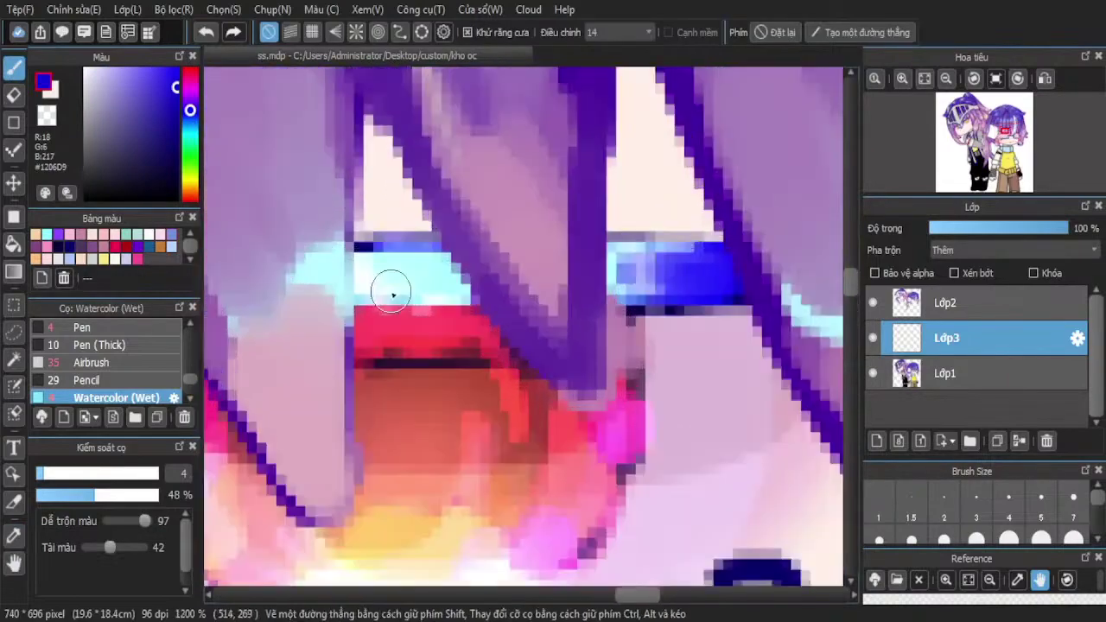
{"action": "scroll", "coordinate": [382, 296], "scroll_direction": "down", "scroll_amount": 1}
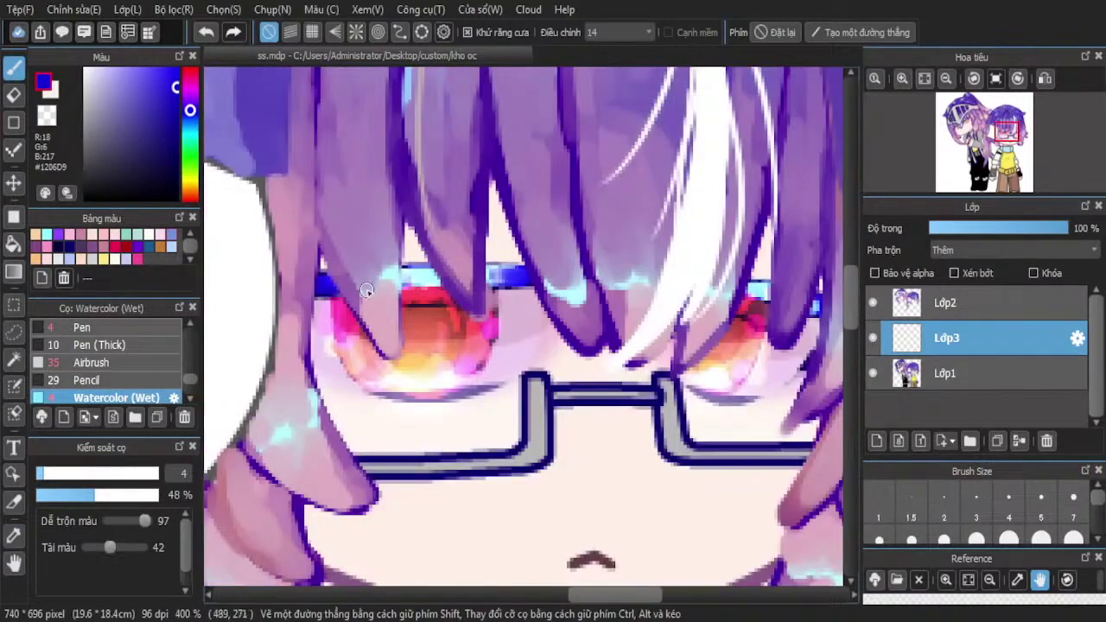
{"action": "scroll", "coordinate": [363, 271], "scroll_direction": "down", "scroll_amount": 4}
{"action": "scroll", "coordinate": [509, 261], "scroll_direction": "up", "scroll_amount": 5}
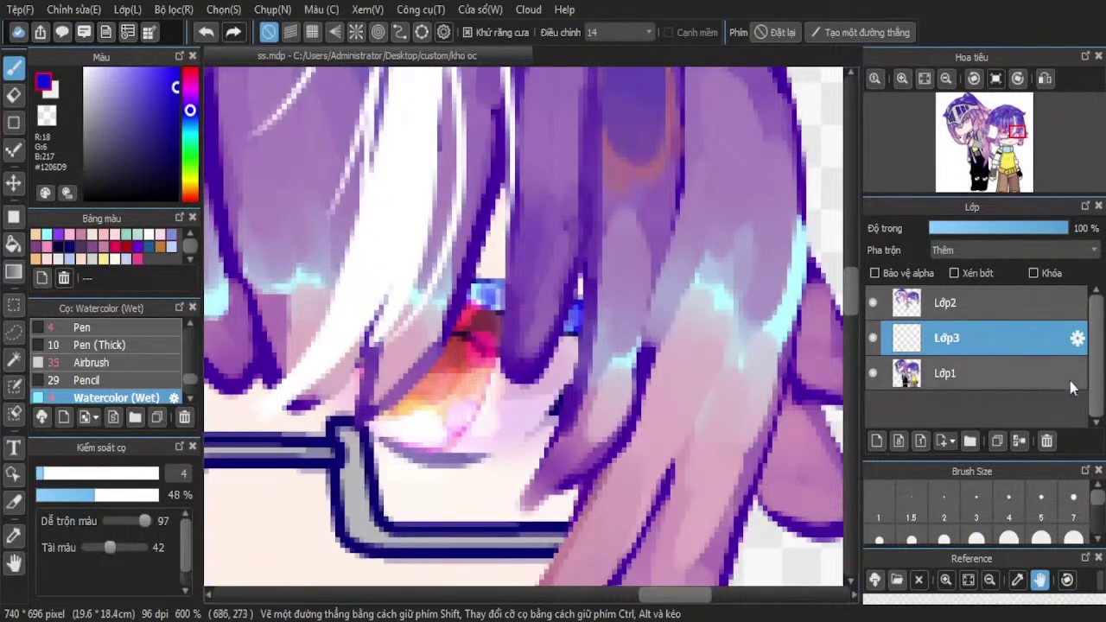
Merge Lớp3 into Lớp1 and create a fresh Thêm layer between Lớp1 and Lớp2
{"action": "left_click", "coordinate": [1018, 440]}
{"action": "left_click", "coordinate": [877, 440]}
{"action": "scroll", "coordinate": [978, 255], "scroll_direction": "down", "scroll_amount": 1}
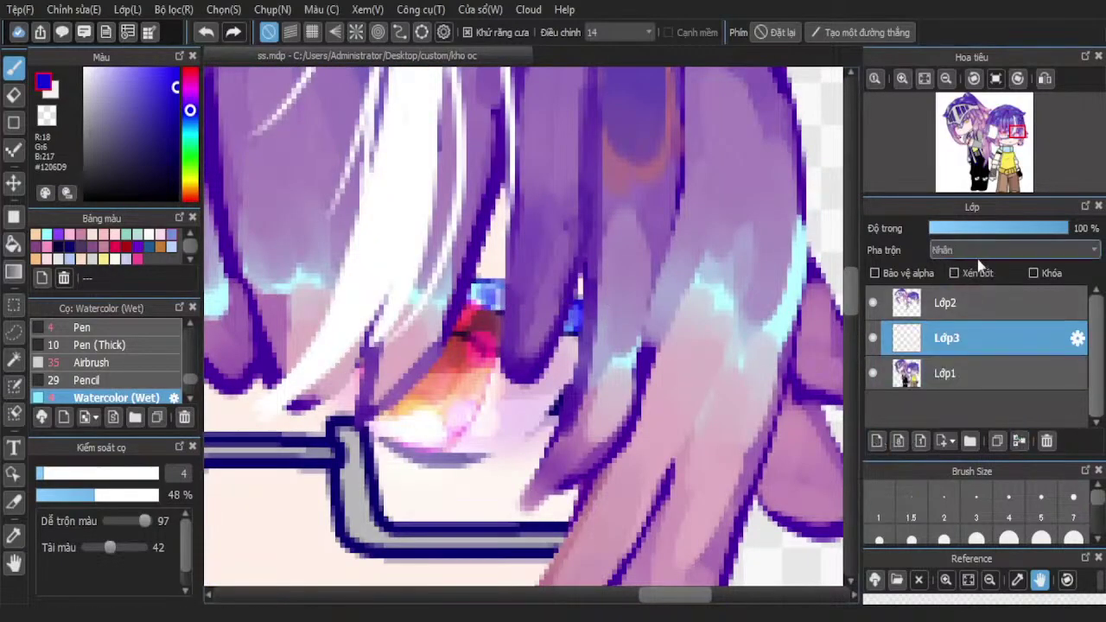
Brighten the upper lash lines of both eyes with violet-blue #5B52CD strokes
{"action": "scroll", "coordinate": [478, 307], "scroll_direction": "up", "scroll_amount": 3}
{"action": "scroll", "coordinate": [980, 255], "scroll_direction": "down", "scroll_amount": 1}
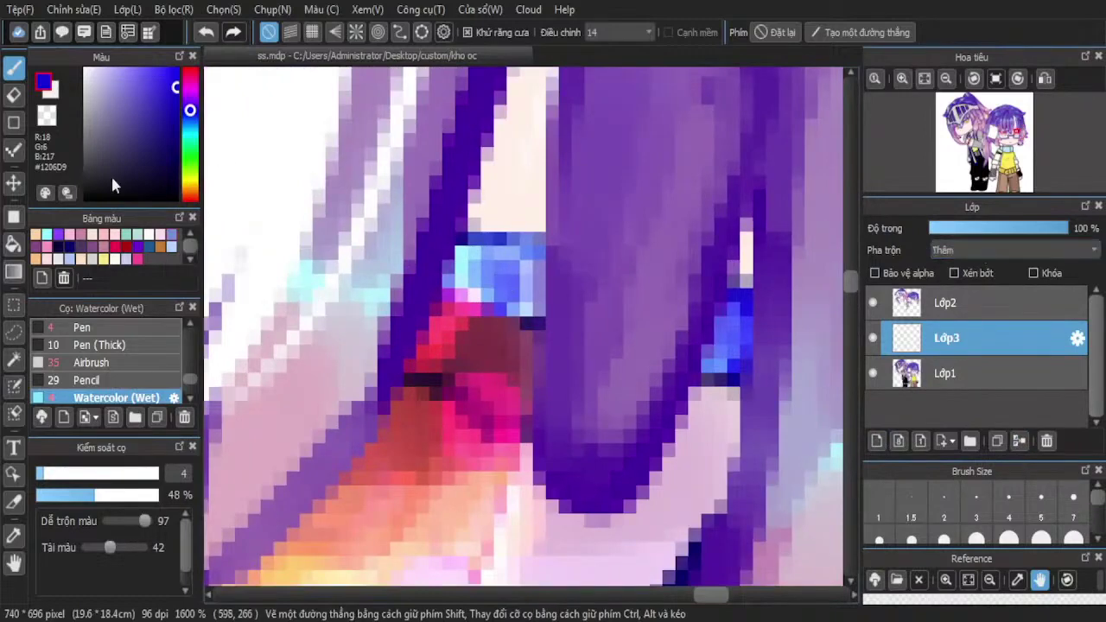
{"action": "left_click", "coordinate": [140, 94]}
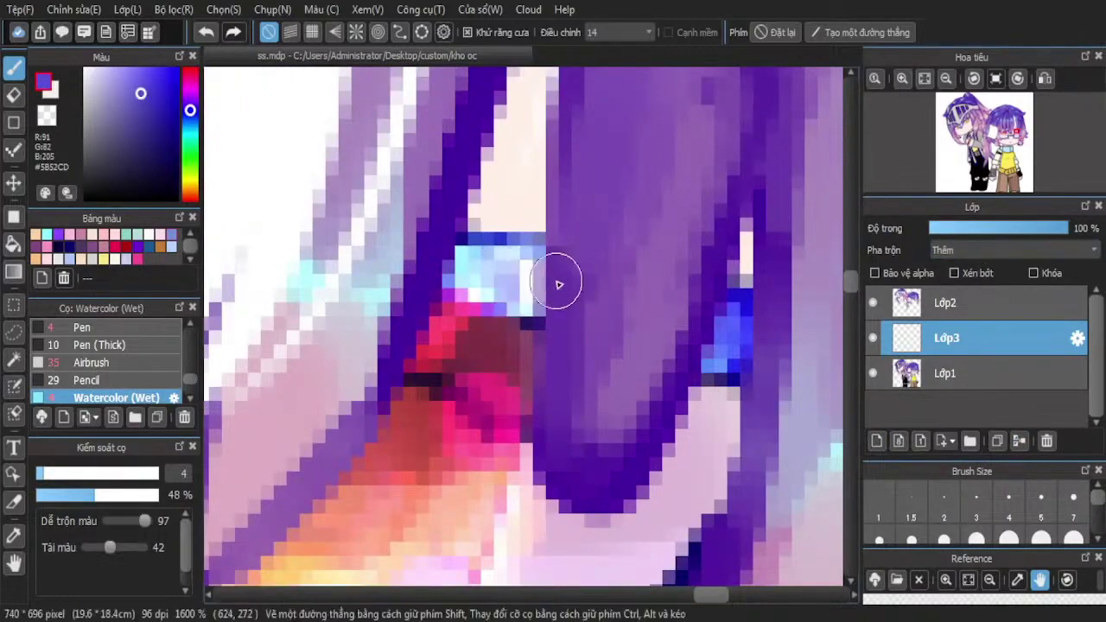
{"action": "mouse_move", "coordinate": [698, 348]}
{"action": "left_mouse_down"}
{"action": "mouse_move", "coordinate": [743, 340]}
{"action": "mouse_move", "coordinate": [721, 334]}
{"action": "left_mouse_up"}
{"action": "scroll", "coordinate": [767, 350], "scroll_direction": "down", "scroll_amount": 5}
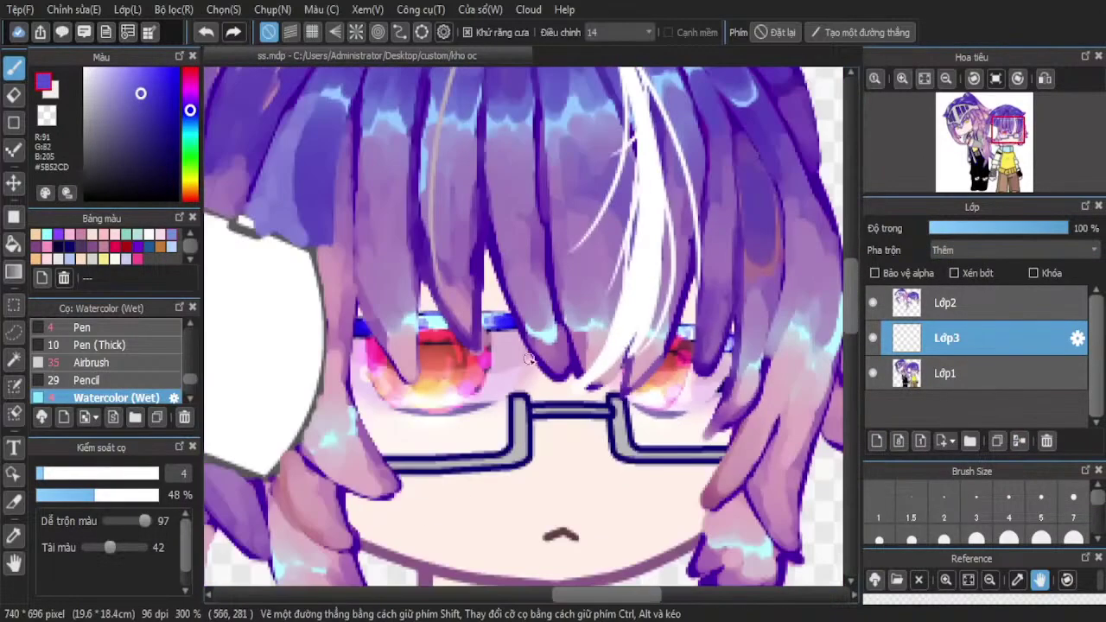
{"action": "scroll", "coordinate": [388, 343], "scroll_direction": "up", "scroll_amount": 3}
{"action": "scroll", "coordinate": [300, 345], "scroll_direction": "up", "scroll_amount": 1}
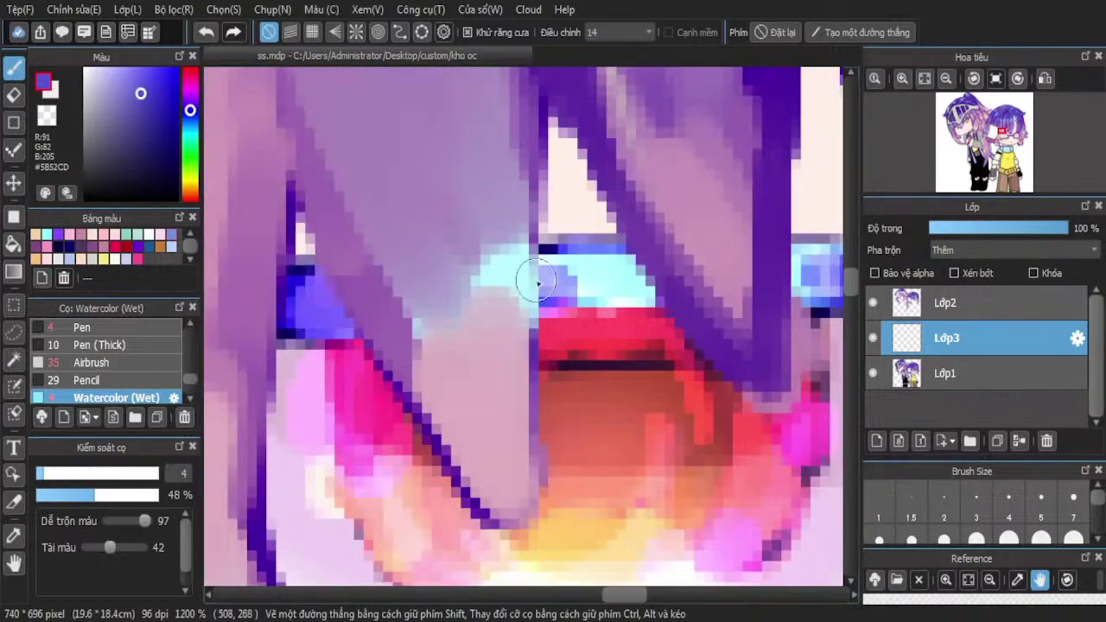
{"action": "scroll", "coordinate": [309, 295], "scroll_direction": "up", "scroll_amount": 2}
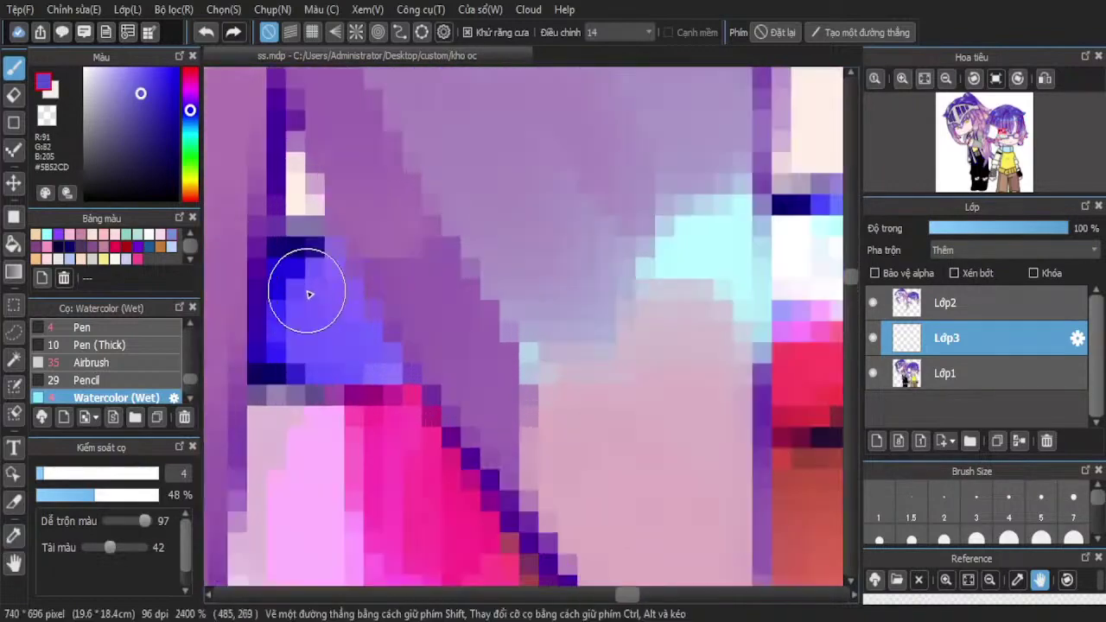
Sample the blue #2013E2 and paint it over the outer end of the left-hand eye's lash line
{"action": "left_click", "coordinate": [14, 536]}
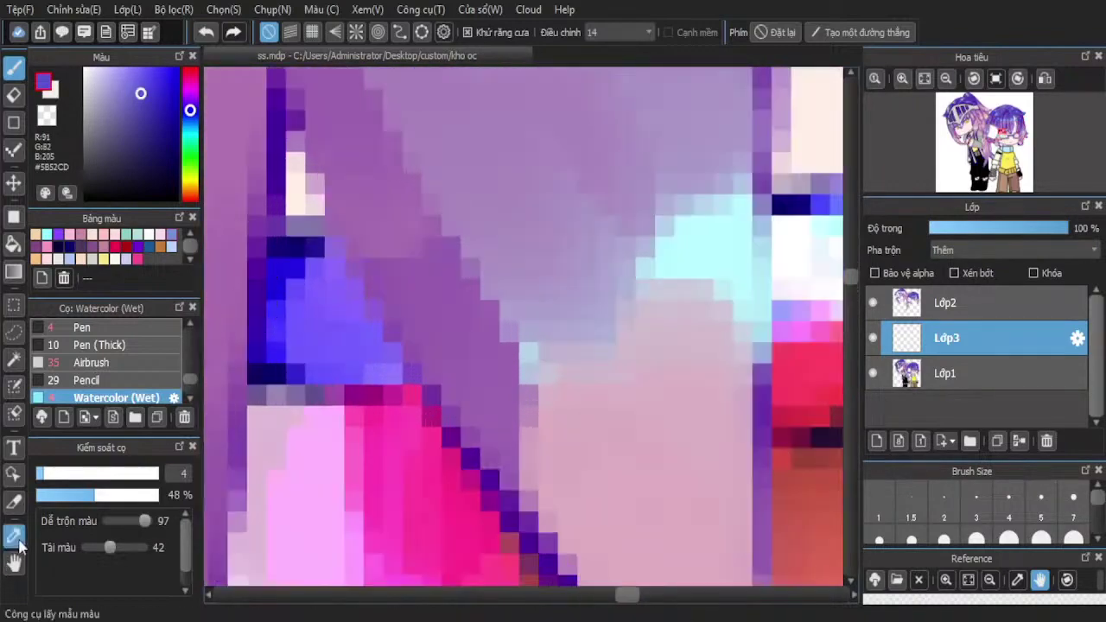
{"action": "left_click", "coordinate": [287, 254]}
{"action": "key", "text": "b"}
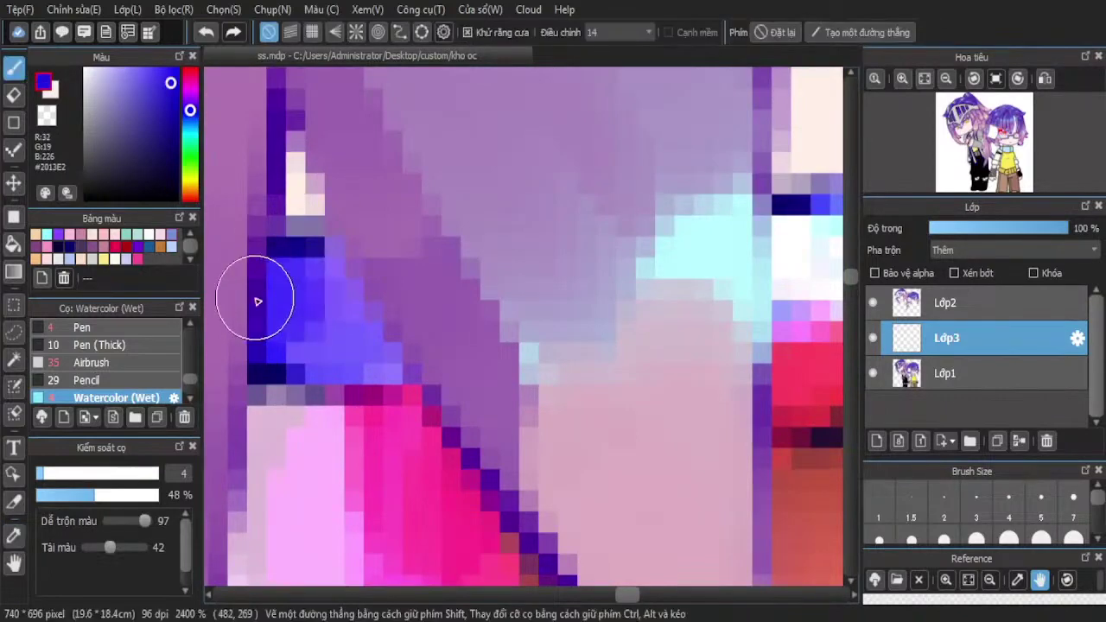
{"action": "mouse_move", "coordinate": [258, 302]}
{"action": "left_mouse_down"}
{"action": "mouse_move", "coordinate": [319, 324]}
{"action": "mouse_move", "coordinate": [318, 343]}
{"action": "mouse_move", "coordinate": [346, 344]}
{"action": "left_mouse_up"}
{"action": "scroll", "coordinate": [197, 326], "scroll_direction": "down", "scroll_amount": 2}
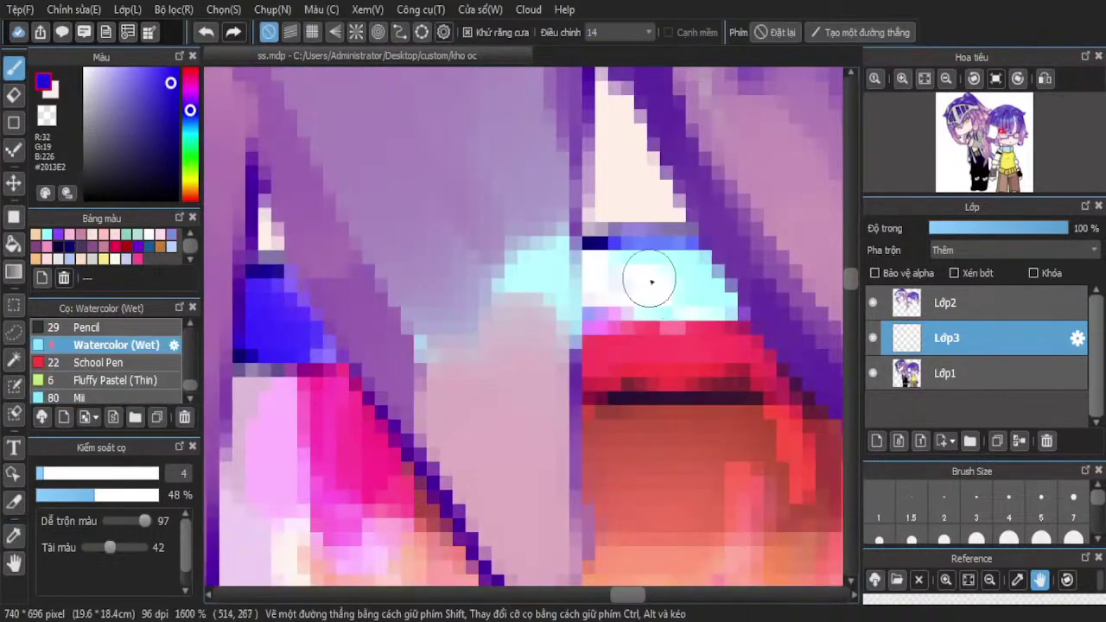
Merge Lớp3 down into Lớp1 and add a new Bình thường layer above it
{"action": "scroll", "coordinate": [526, 291], "scroll_direction": "down", "scroll_amount": 4}
{"action": "scroll", "coordinate": [464, 298], "scroll_direction": "up", "scroll_amount": 1}
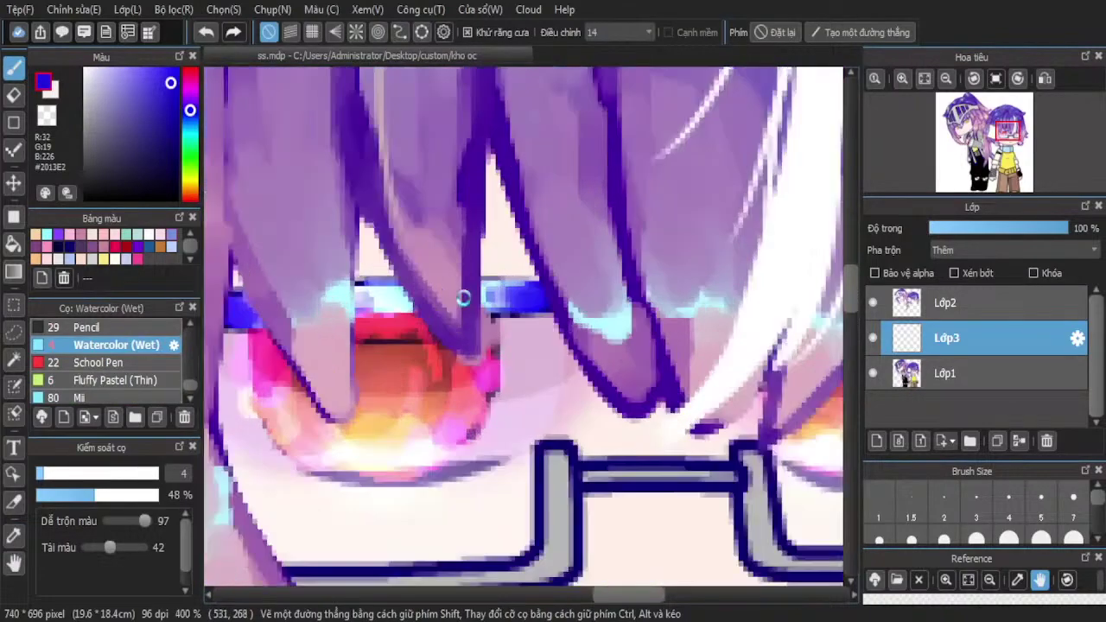
{"action": "scroll", "coordinate": [463, 297], "scroll_direction": "up", "scroll_amount": 1}
{"action": "scroll", "coordinate": [484, 294], "scroll_direction": "down", "scroll_amount": 3}
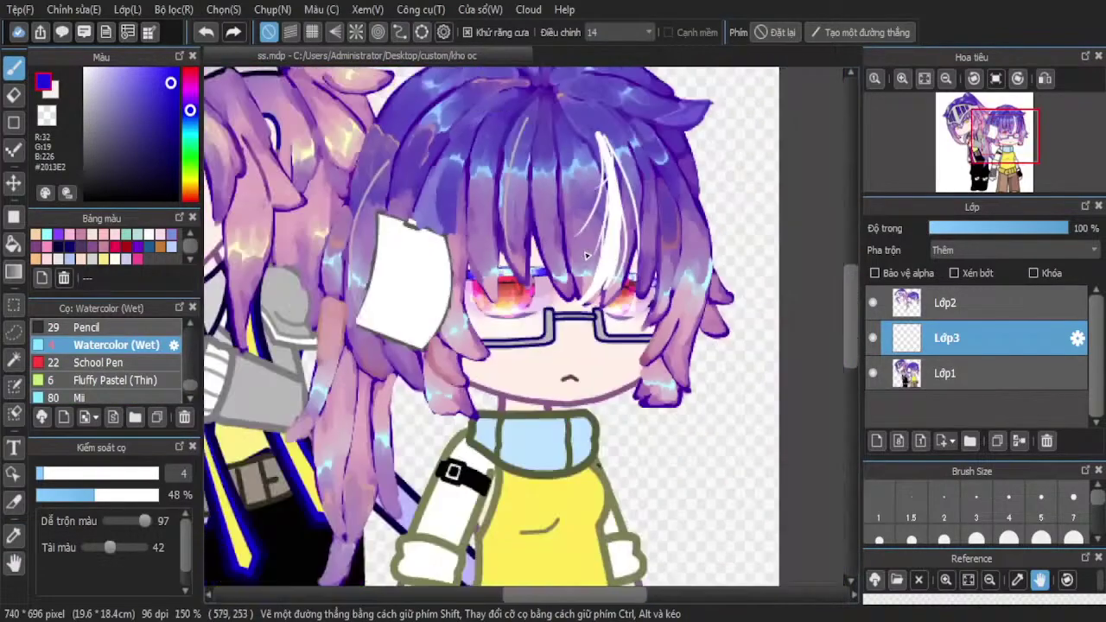
{"action": "scroll", "coordinate": [688, 276], "scroll_direction": "up", "scroll_amount": 1}
{"action": "scroll", "coordinate": [605, 259], "scroll_direction": "down", "scroll_amount": 4}
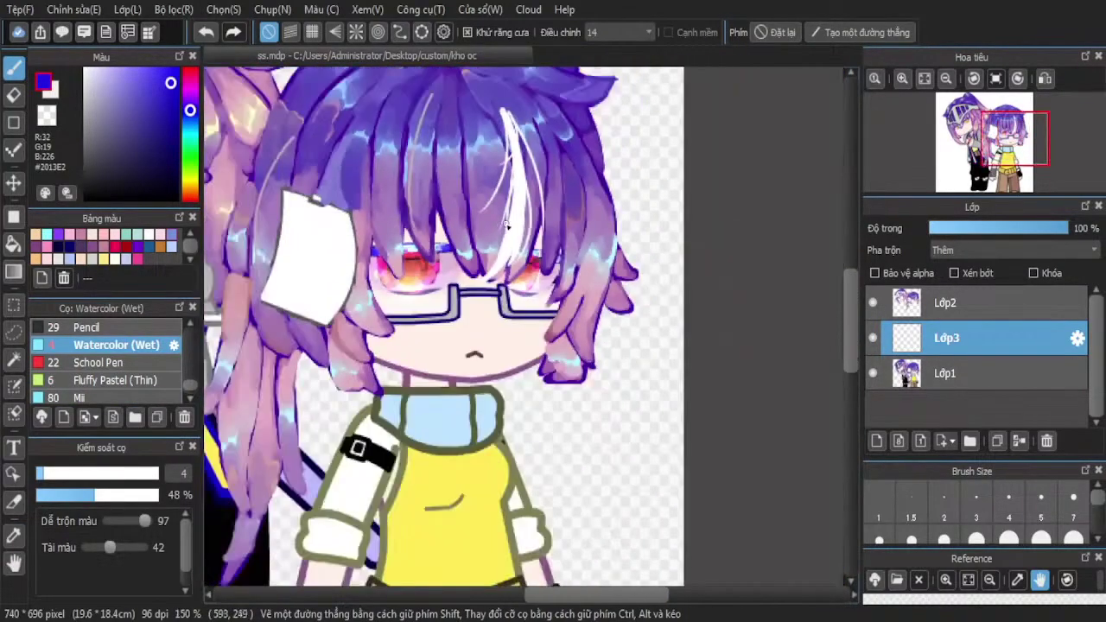
{"action": "scroll", "coordinate": [462, 230], "scroll_direction": "up", "scroll_amount": 4}
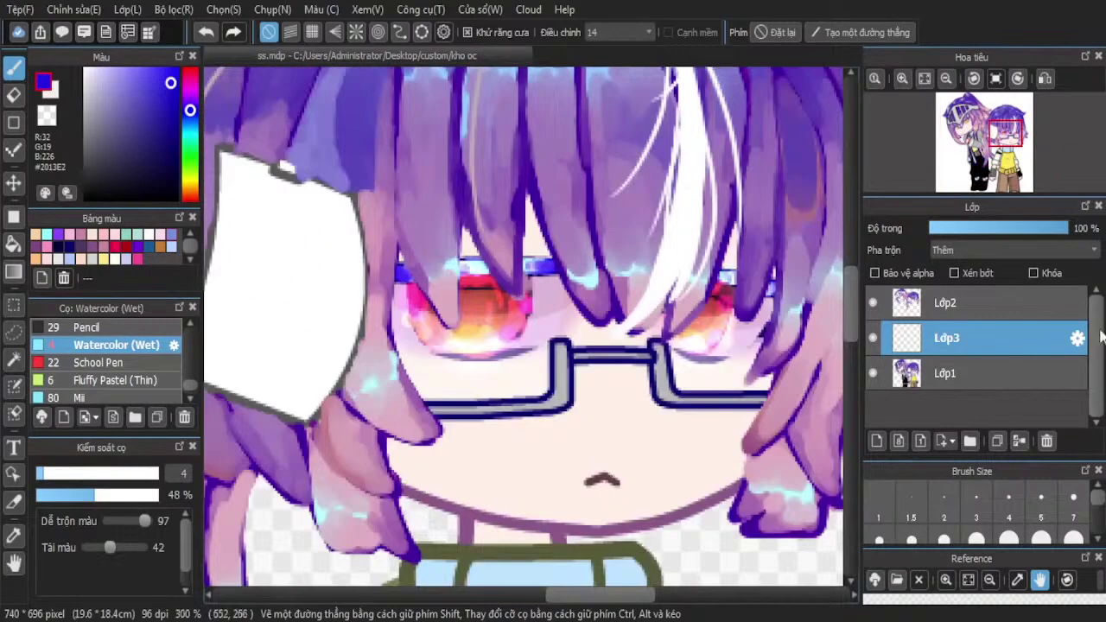
{"action": "left_click", "coordinate": [1047, 440]}
{"action": "left_click", "coordinate": [876, 442]}
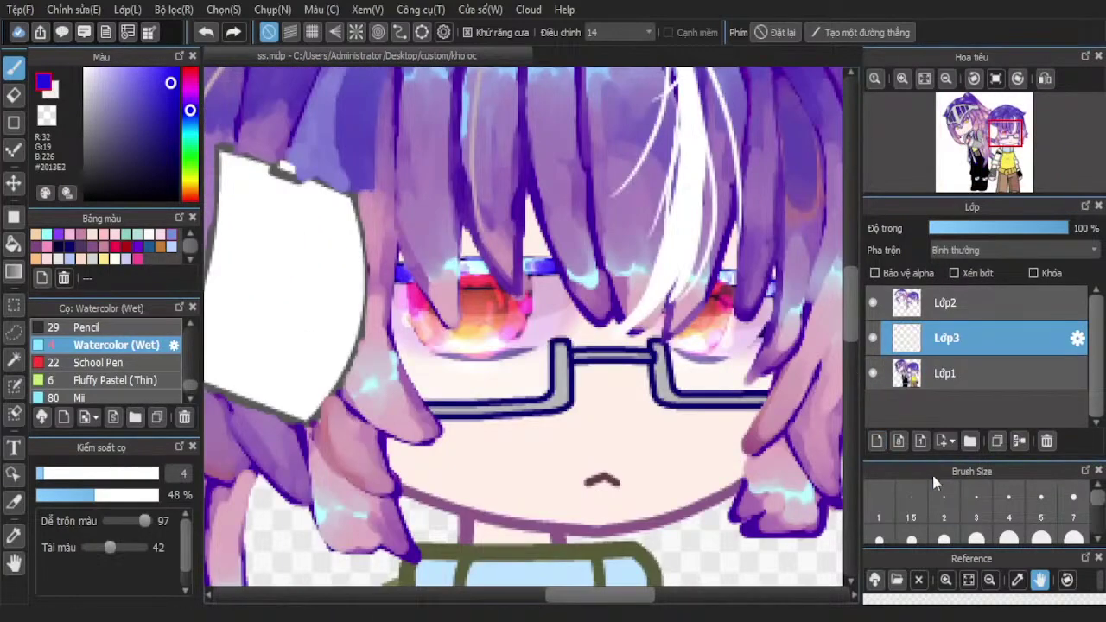
Paint a thin white line beneath the left-hand eye's upper lash line with the Watercolor (Wet) brush at size 1.5
{"action": "left_click", "coordinate": [975, 509]}
{"action": "scroll", "coordinate": [442, 317], "scroll_direction": "up", "scroll_amount": 3}
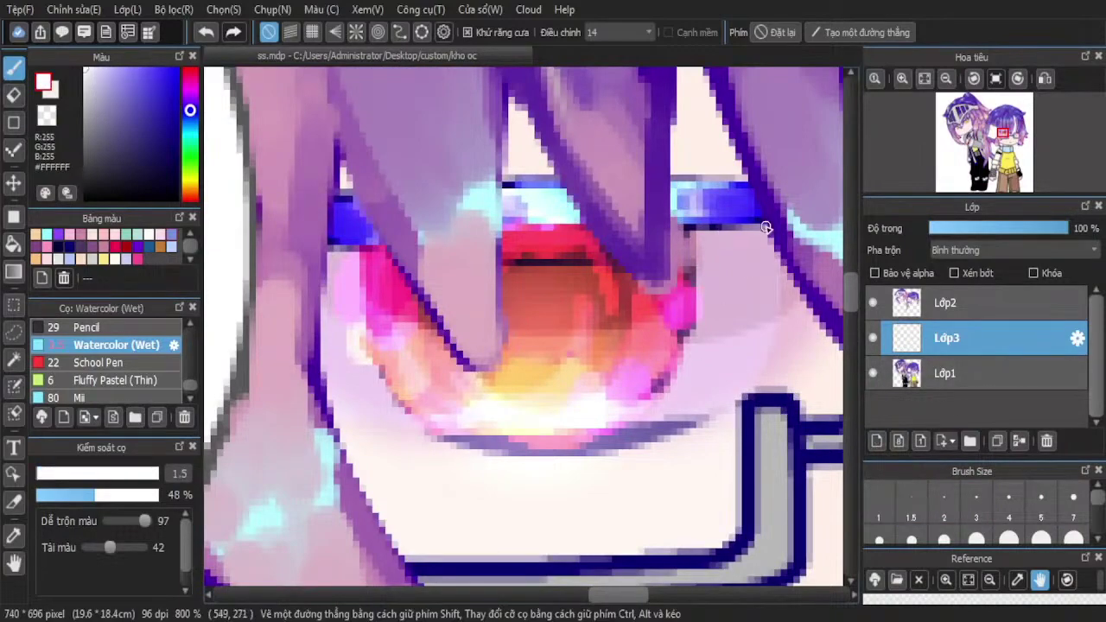
{"action": "scroll", "coordinate": [259, 173], "scroll_direction": "down", "scroll_amount": 4}
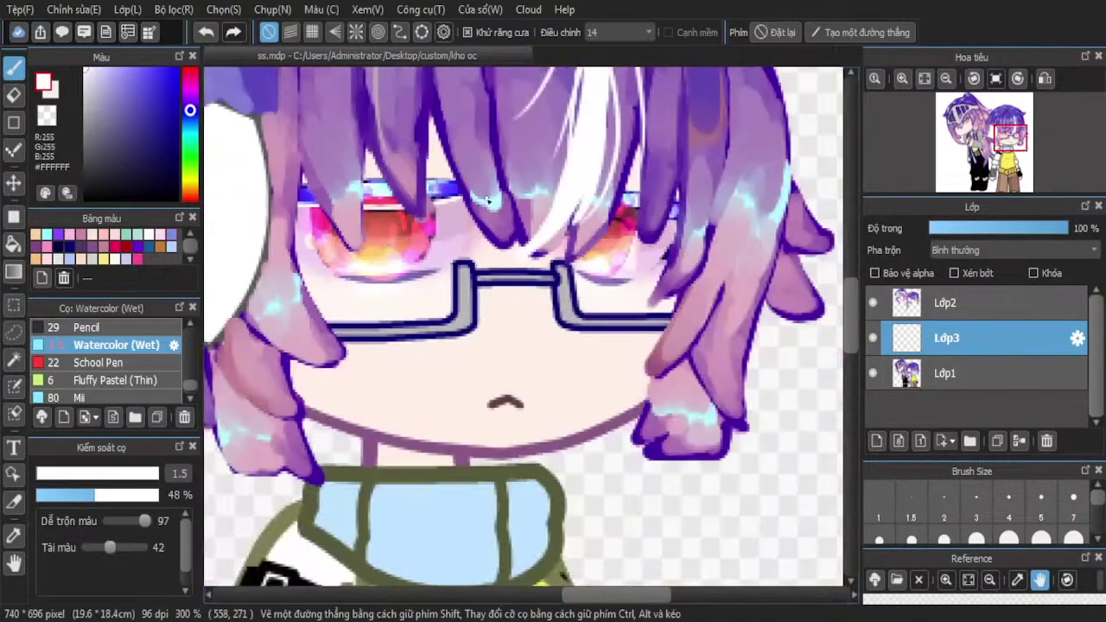
{"action": "scroll", "coordinate": [398, 163], "scroll_direction": "up", "scroll_amount": 4}
{"action": "left_click", "coordinate": [206, 33]}
{"action": "scroll", "coordinate": [669, 308], "scroll_direction": "down", "scroll_amount": 1}
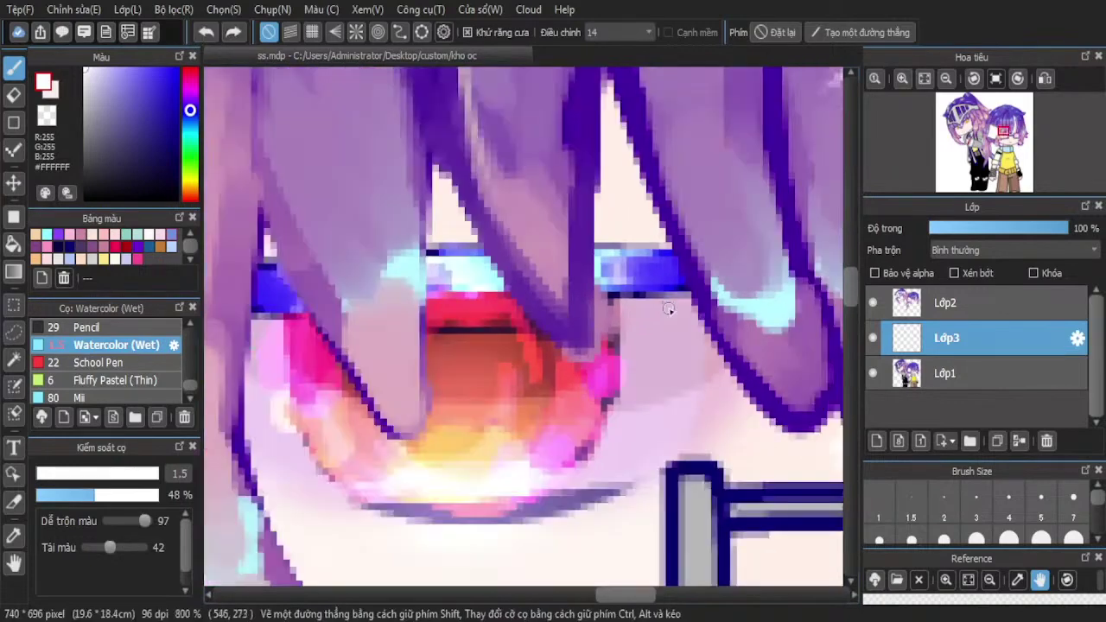
{"action": "left_click_drag", "start_coordinate": [223, 311], "coordinate": [708, 283]}
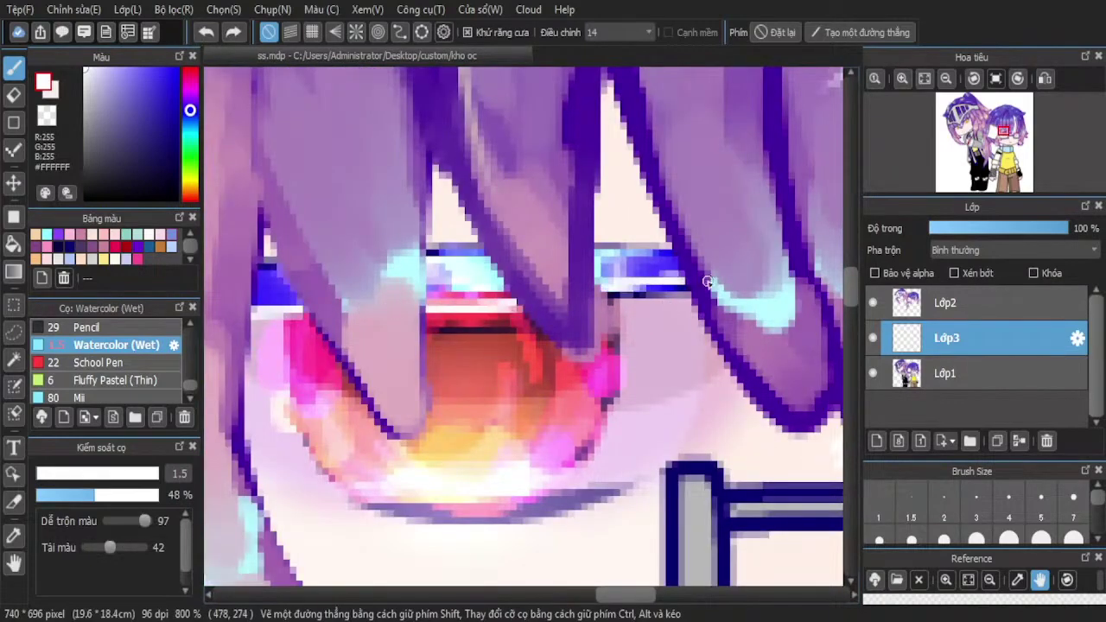
{"action": "left_click", "coordinate": [206, 32]}
{"action": "mouse_move", "coordinate": [237, 307]}
{"action": "left_mouse_down"}
{"action": "mouse_move", "coordinate": [407, 322]}
{"action": "mouse_move", "coordinate": [558, 295]}
{"action": "left_mouse_up"}
{"action": "left_click", "coordinate": [206, 32]}
{"action": "scroll", "coordinate": [627, 294], "scroll_direction": "down", "scroll_amount": 3}
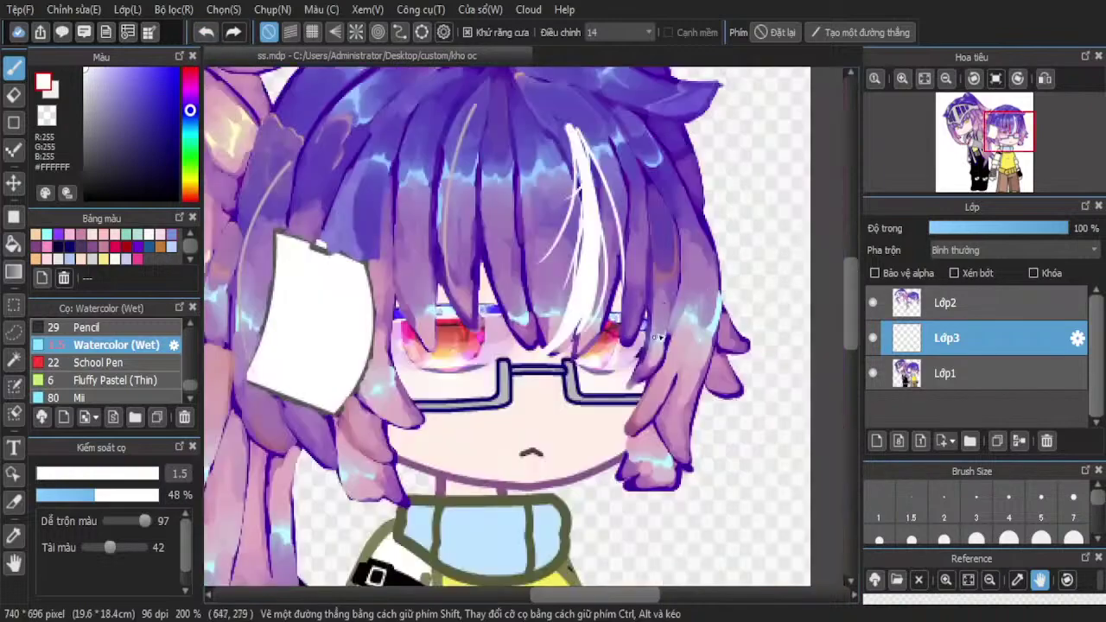
Paint a matching thin white line beneath the right-hand eye's upper lash line
{"action": "scroll", "coordinate": [657, 337], "scroll_direction": "up", "scroll_amount": 3}
{"action": "left_click_drag", "start_coordinate": [471, 286], "coordinate": [548, 283]}
{"action": "scroll", "coordinate": [691, 291], "scroll_direction": "down", "scroll_amount": 3}
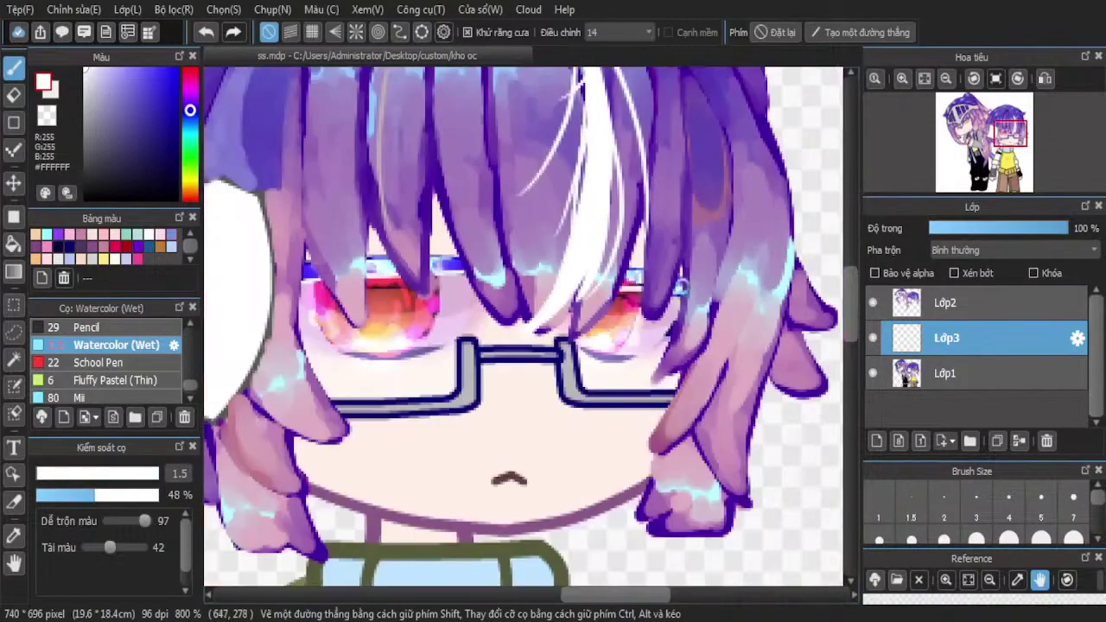
{"action": "scroll", "coordinate": [628, 296], "scroll_direction": "up", "scroll_amount": 4}
{"action": "scroll", "coordinate": [603, 234], "scroll_direction": "down", "scroll_amount": 2}
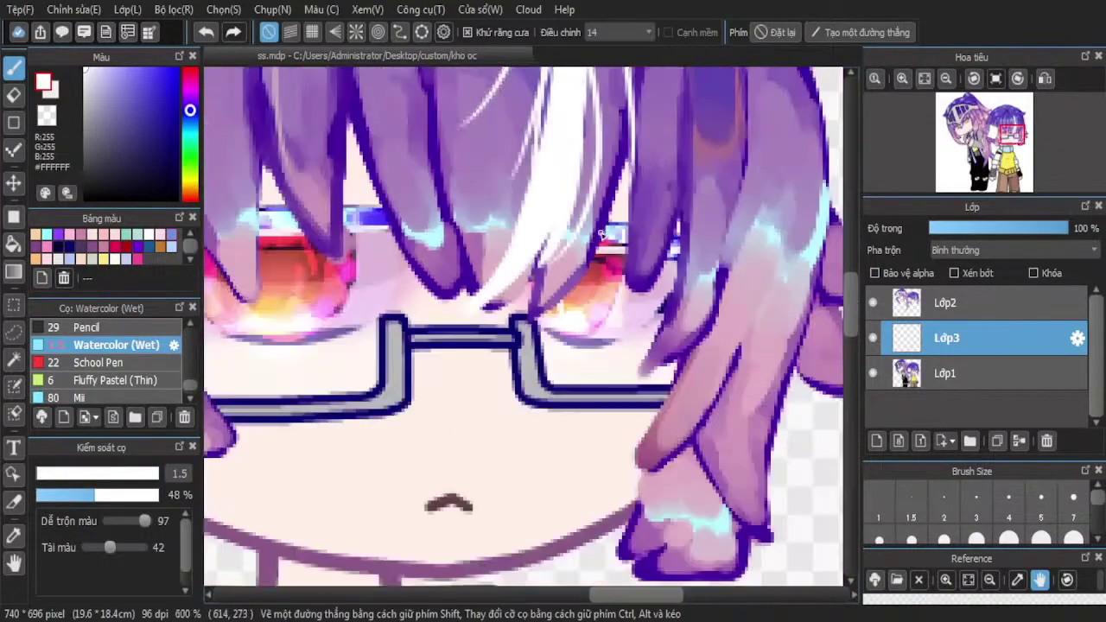
Paint a short vertical white highlight in the upper part of the left-hand eye's iris
{"action": "scroll", "coordinate": [297, 288], "scroll_direction": "up", "scroll_amount": 2}
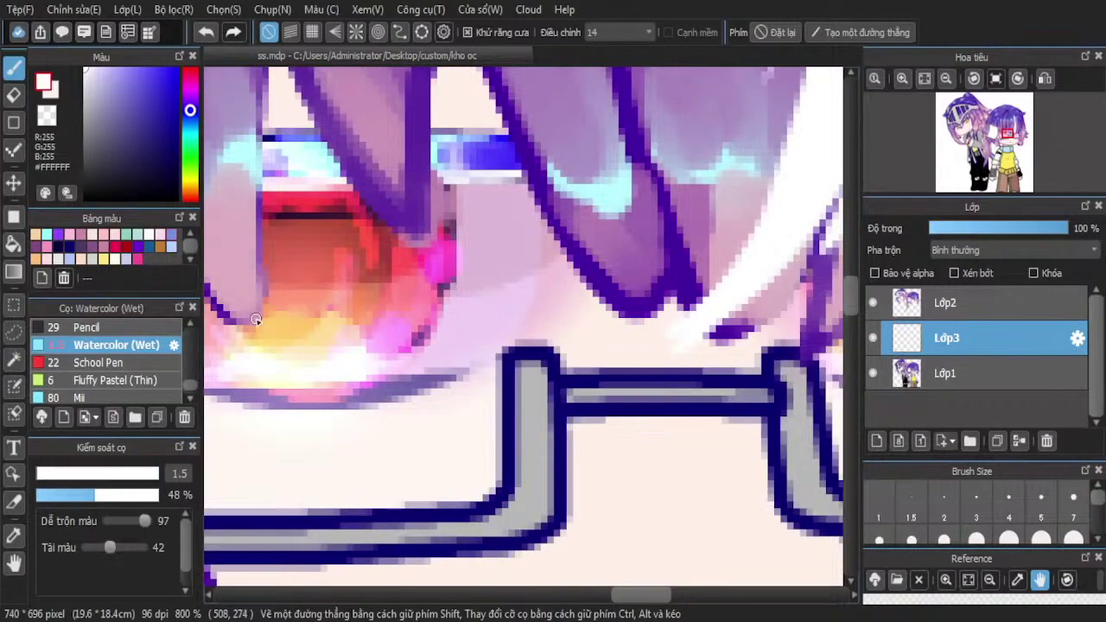
{"action": "scroll", "coordinate": [466, 251], "scroll_direction": "up", "scroll_amount": 2}
{"action": "left_click_drag", "start_coordinate": [403, 204], "coordinate": [405, 336]}
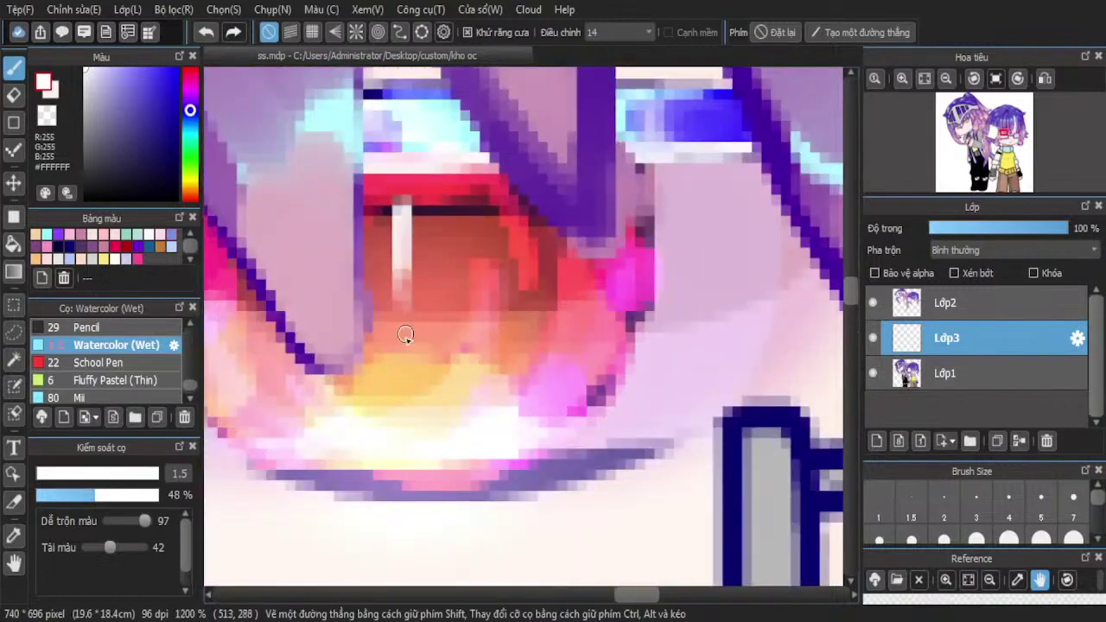
Paint short horizontal white accents across the outer side of the left-hand eye's iris
{"action": "scroll", "coordinate": [422, 224], "scroll_direction": "down", "scroll_amount": 3}
{"action": "scroll", "coordinate": [441, 239], "scroll_direction": "down", "scroll_amount": 3}
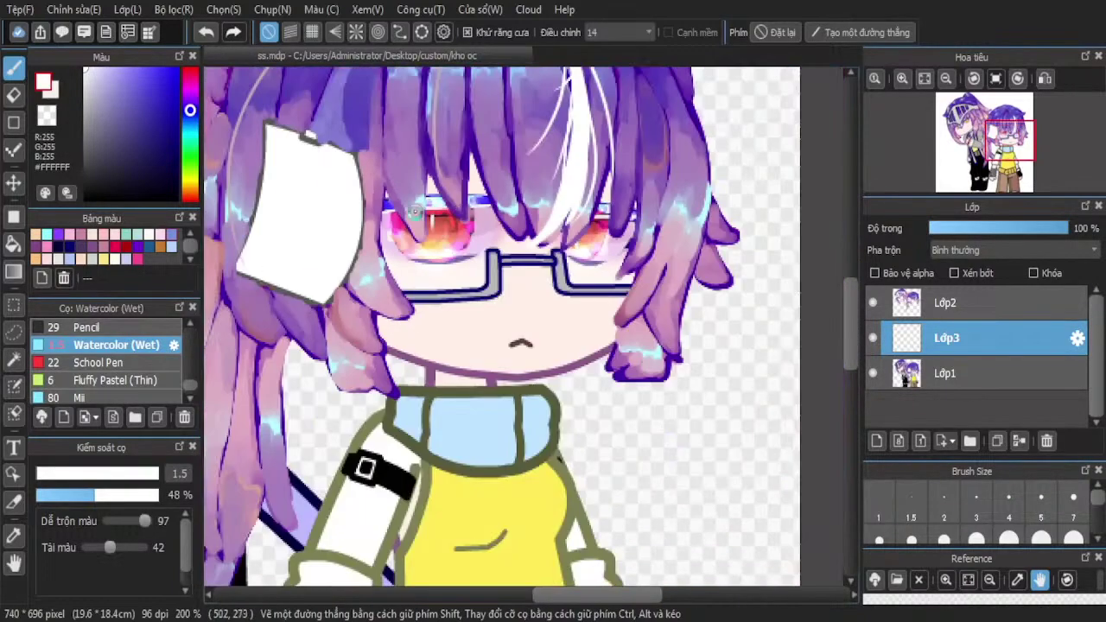
{"action": "scroll", "coordinate": [441, 239], "scroll_direction": "up", "scroll_amount": 5}
{"action": "scroll", "coordinate": [472, 327], "scroll_direction": "down", "scroll_amount": 1}
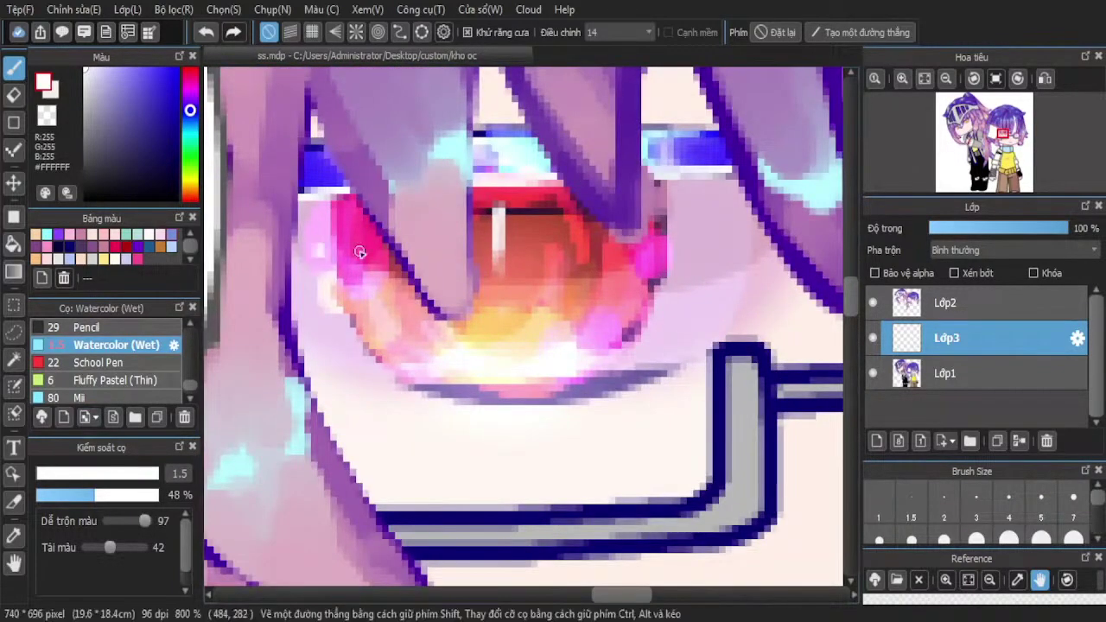
{"action": "scroll", "coordinate": [372, 311], "scroll_direction": "down", "scroll_amount": 2}
{"action": "scroll", "coordinate": [579, 226], "scroll_direction": "down", "scroll_amount": 1}
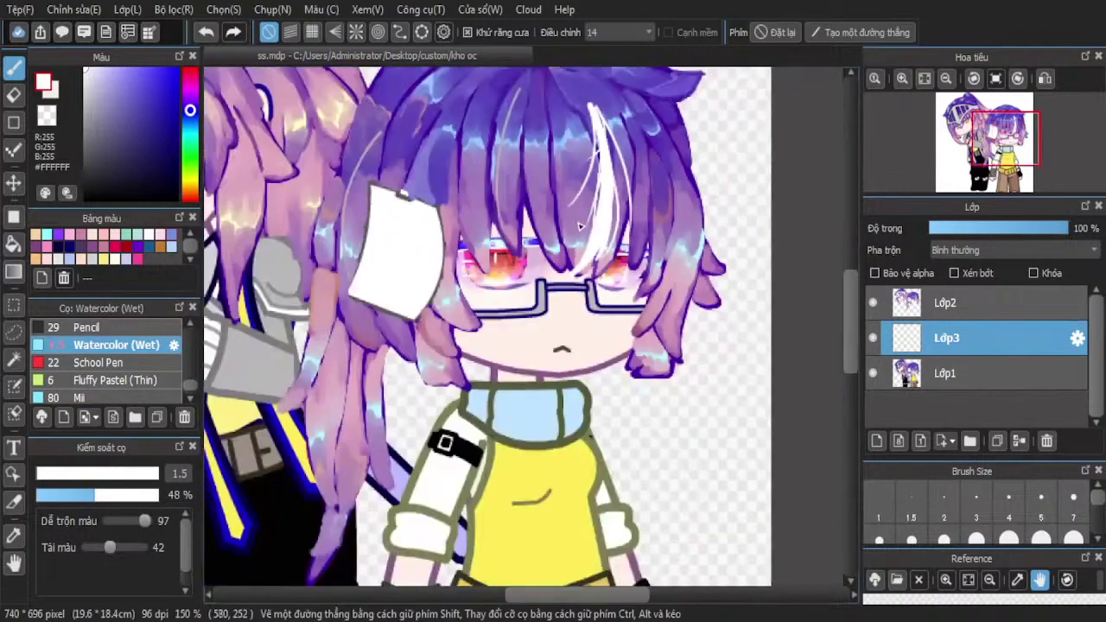
Add small white accents to the right-hand eye's iris with the Pen (Thick) brush at size 2
{"action": "scroll", "coordinate": [110, 363], "scroll_direction": "up", "scroll_amount": 1}
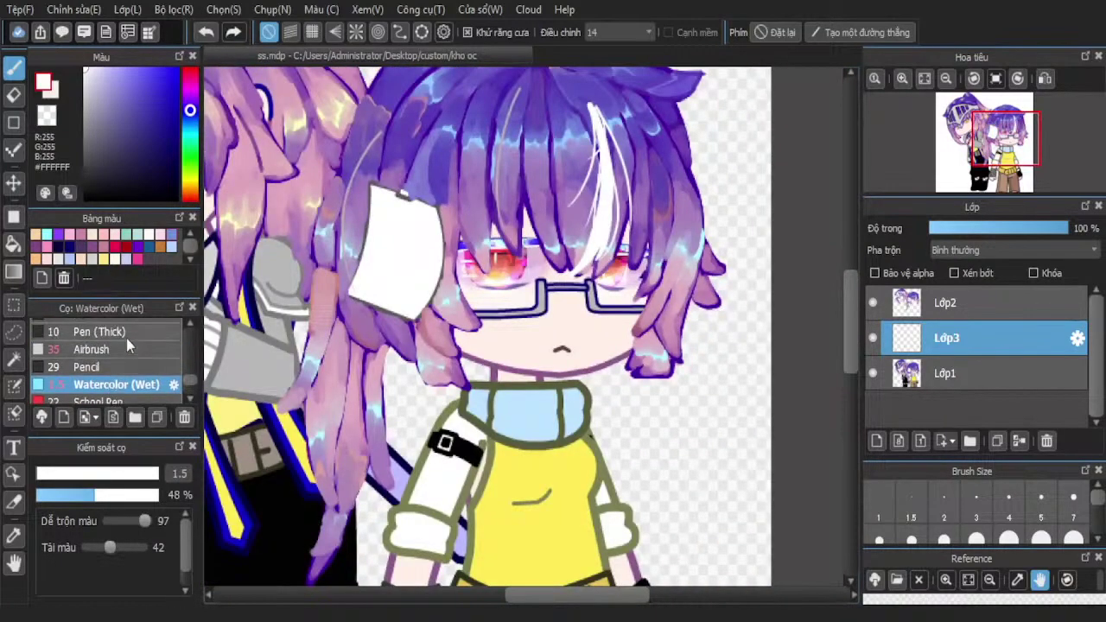
{"action": "left_click", "coordinate": [126, 335]}
{"action": "scroll", "coordinate": [638, 249], "scroll_direction": "up", "scroll_amount": 2}
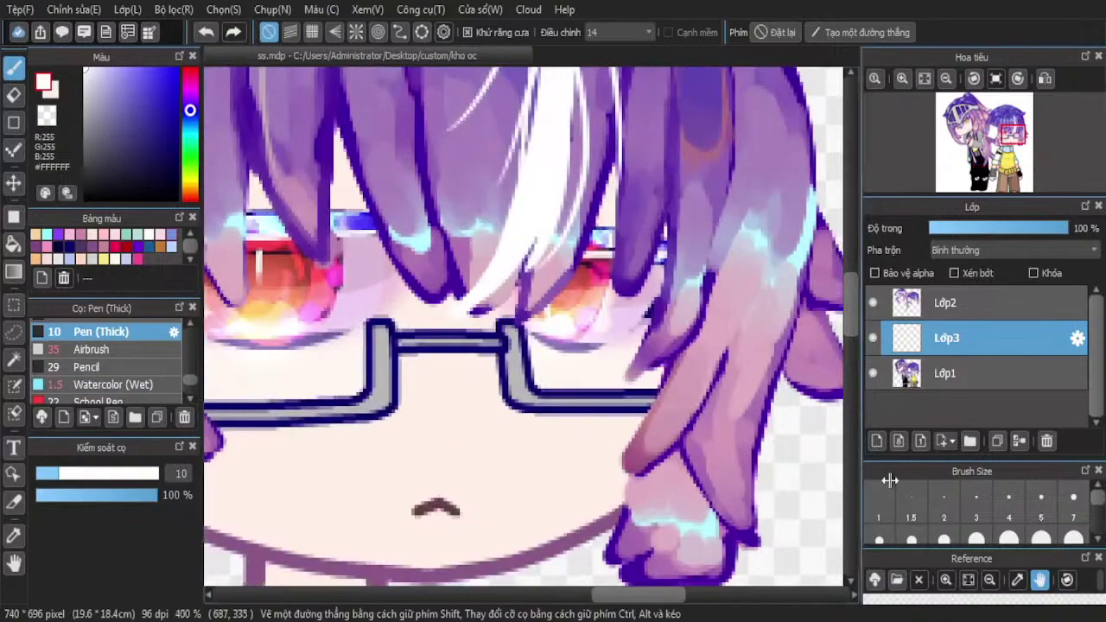
{"action": "left_click", "coordinate": [944, 499]}
{"action": "scroll", "coordinate": [553, 289], "scroll_direction": "up", "scroll_amount": 2}
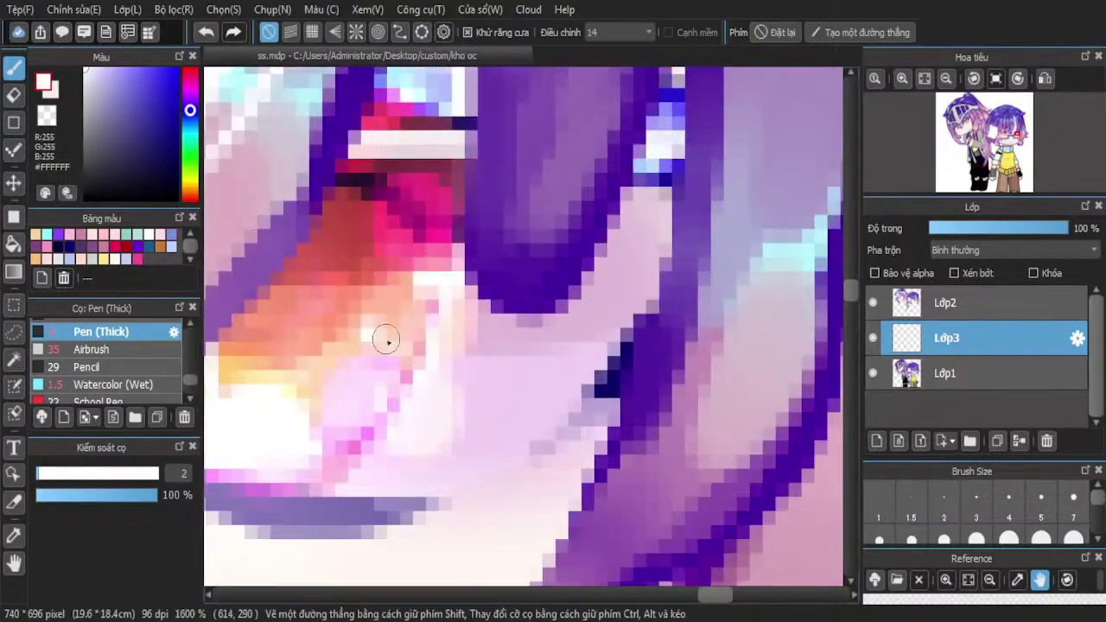
{"action": "scroll", "coordinate": [386, 341], "scroll_direction": "down", "scroll_amount": 5}
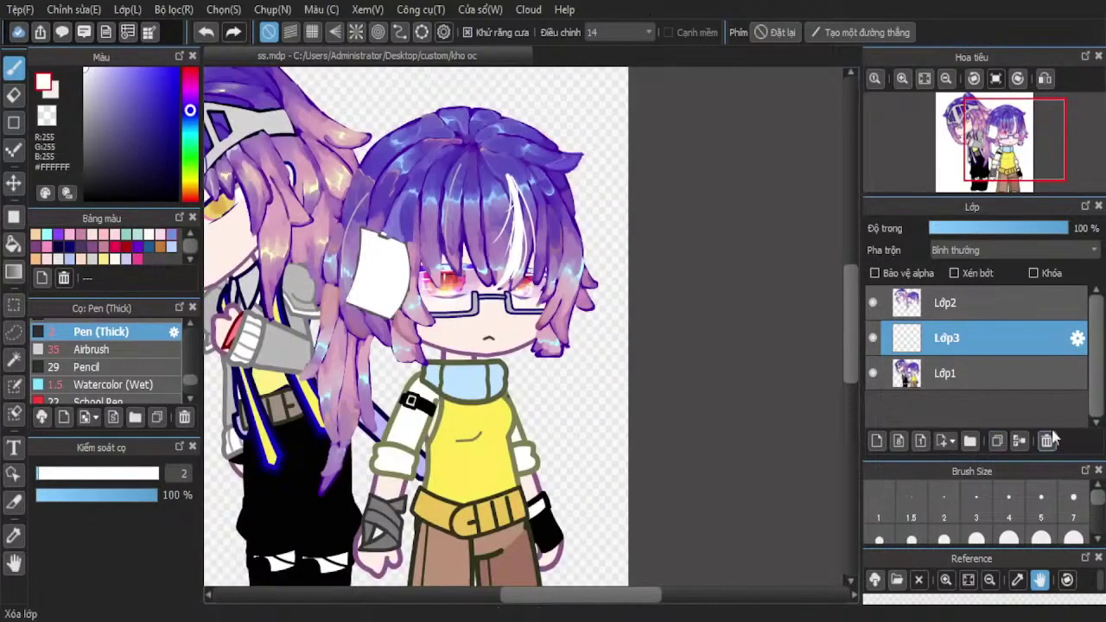
Merge the highlight layer Lớp3 down into Lớp1 and add a fresh empty layer above it
{"action": "left_click", "coordinate": [1019, 440]}
{"action": "left_click", "coordinate": [900, 440]}
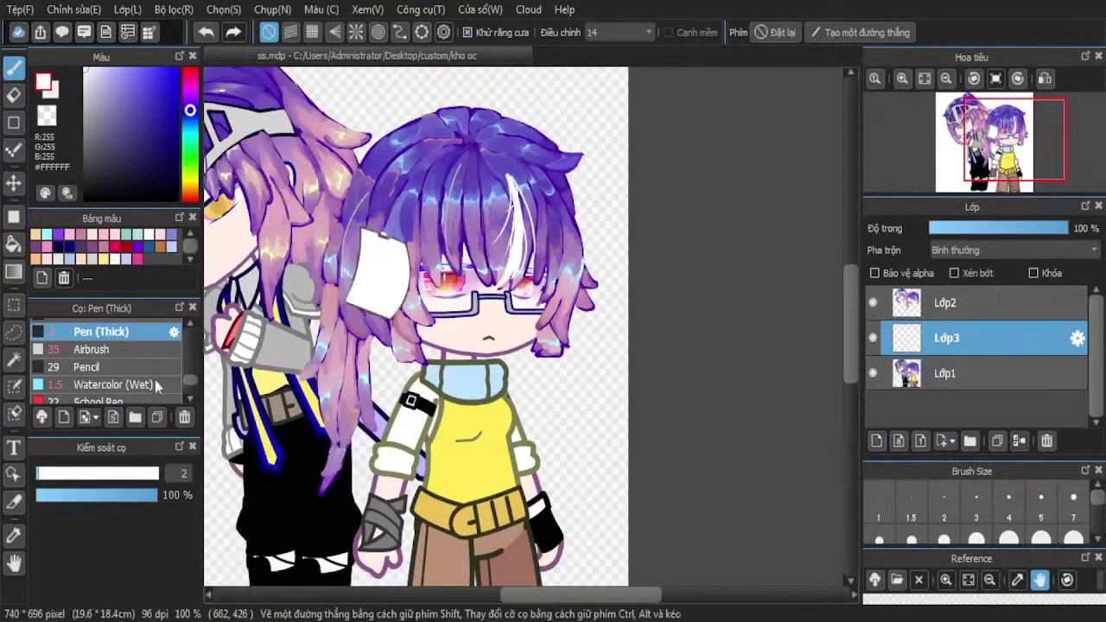
{"action": "left_click", "coordinate": [1020, 441]}
{"action": "scroll", "coordinate": [533, 262], "scroll_direction": "up", "scroll_amount": 2}
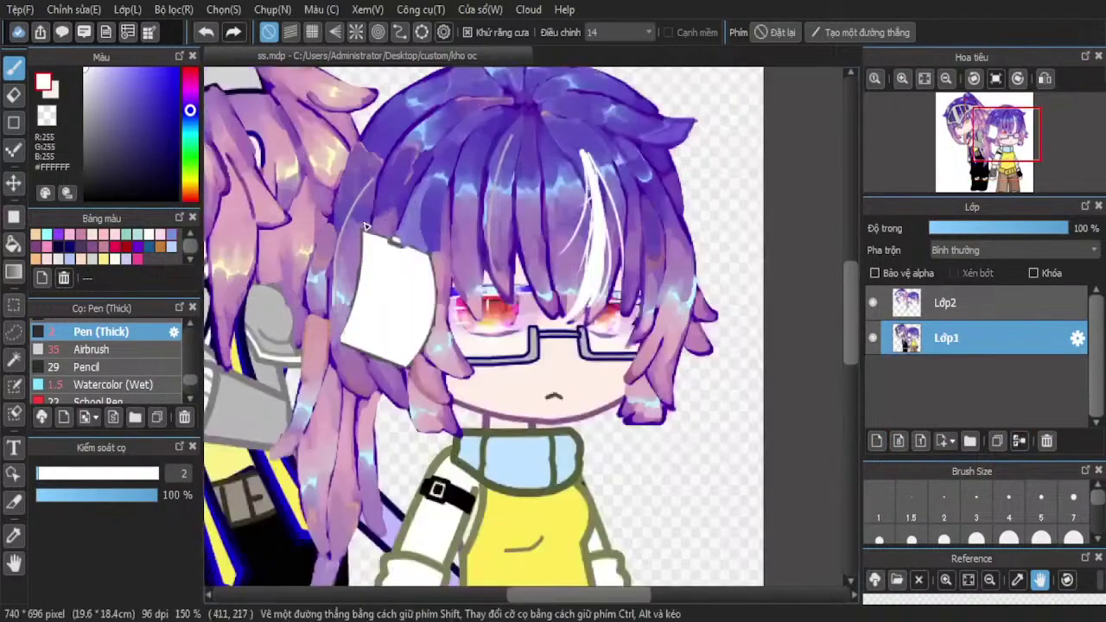
{"action": "scroll", "coordinate": [532, 262], "scroll_direction": "up", "scroll_amount": 2}
{"action": "left_click", "coordinate": [900, 440]}
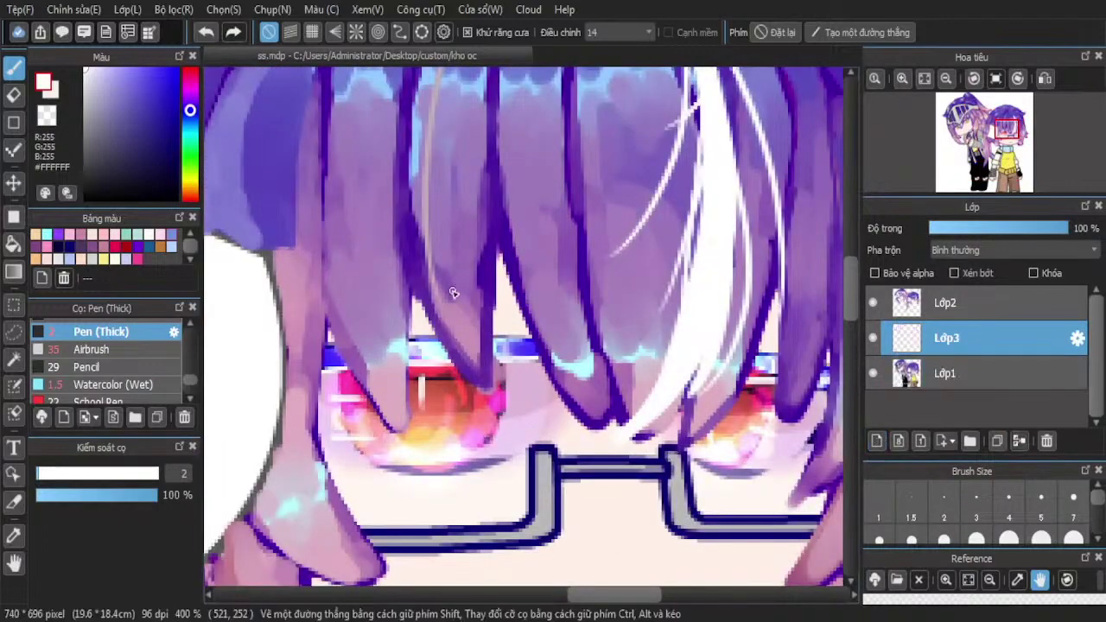
Sample the forehead skin colour #FFF0E7 from the gap between the bangs and return to the brush
{"action": "scroll", "coordinate": [458, 290], "scroll_direction": "up", "scroll_amount": 2}
{"action": "left_click", "coordinate": [14, 536]}
{"action": "left_click", "coordinate": [529, 349]}
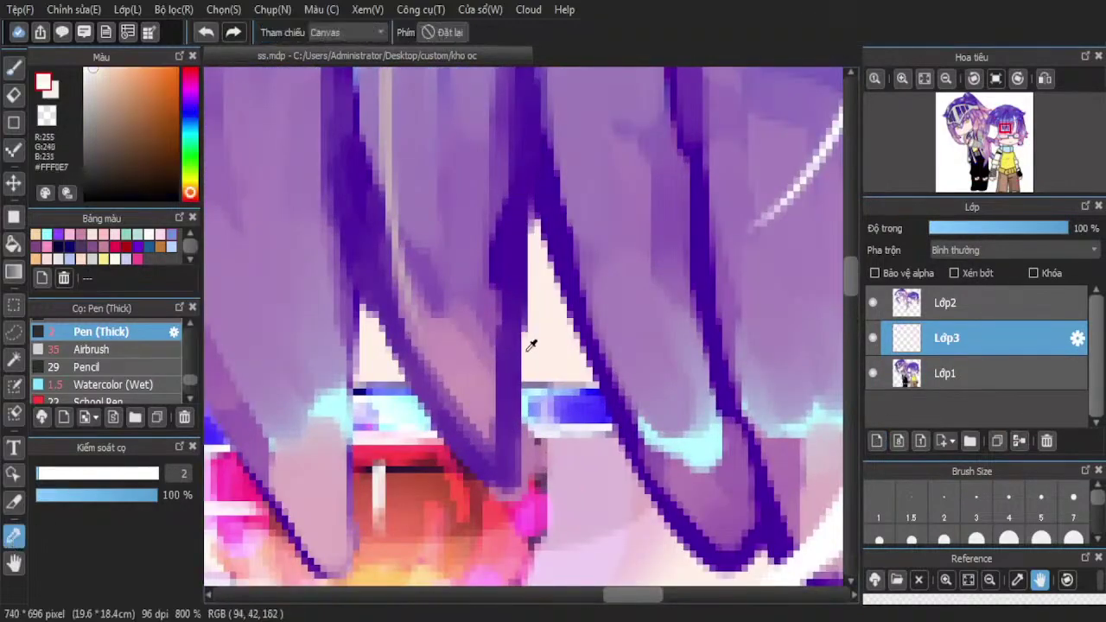
{"action": "left_click", "coordinate": [13, 68]}
{"action": "key", "text": "alt+Tab"}
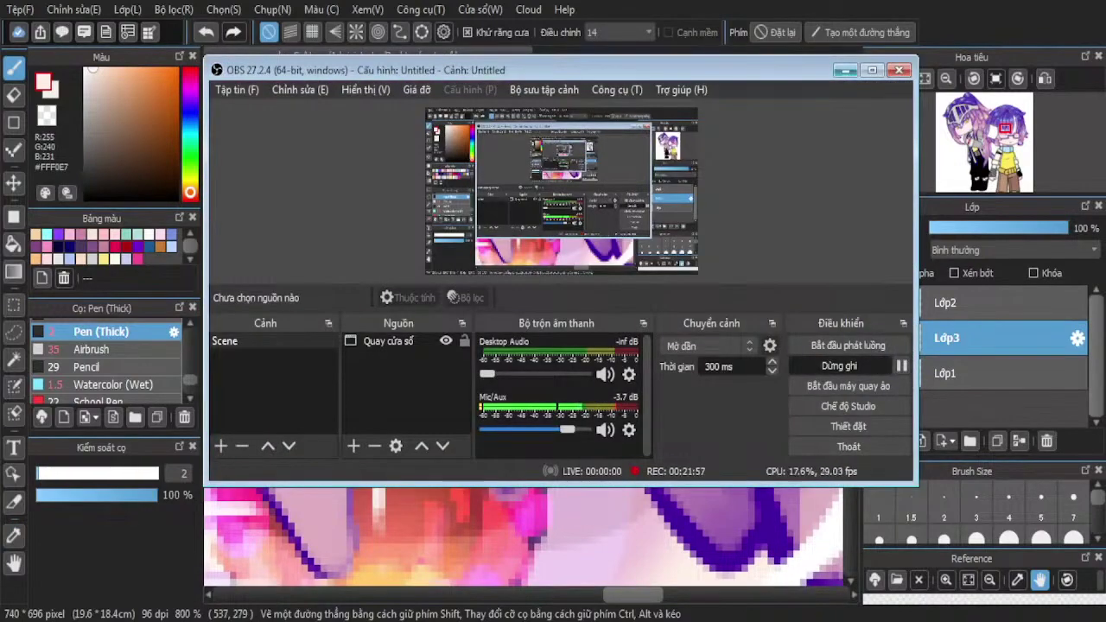
{"action": "left_click", "coordinate": [844, 70]}
{"action": "scroll", "coordinate": [684, 217], "scroll_direction": "down", "scroll_amount": 4}
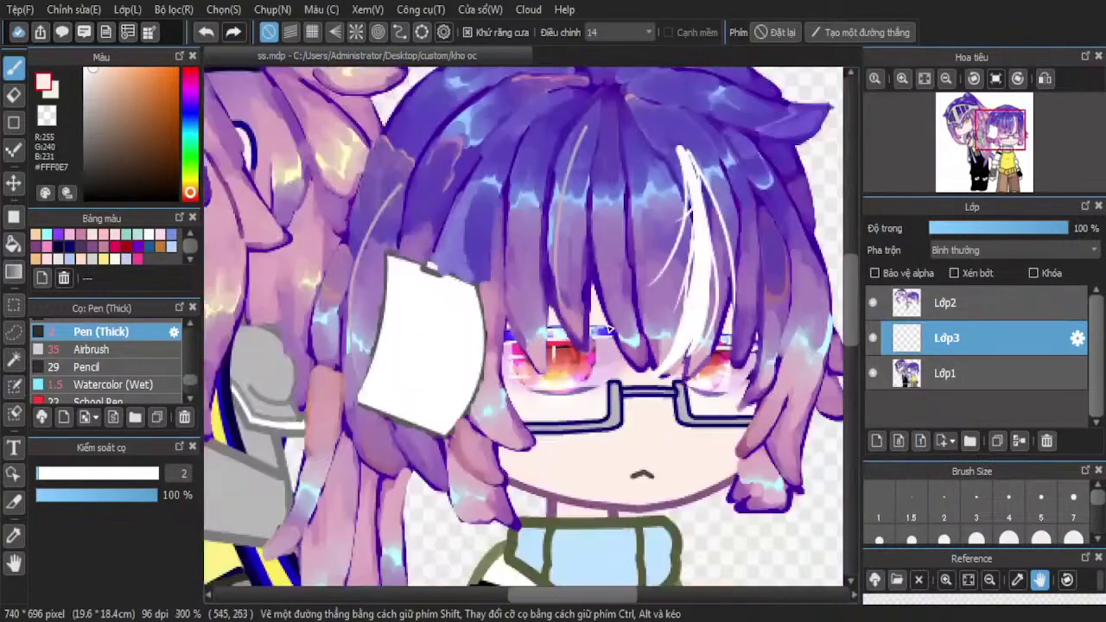
{"action": "scroll", "coordinate": [614, 333], "scroll_direction": "down", "scroll_amount": 3}
Try painting the forehead gap between the bangs with Pen (Thick) at size 58, and undo the stroke
{"action": "scroll", "coordinate": [648, 344], "scroll_direction": "up", "scroll_amount": 5}
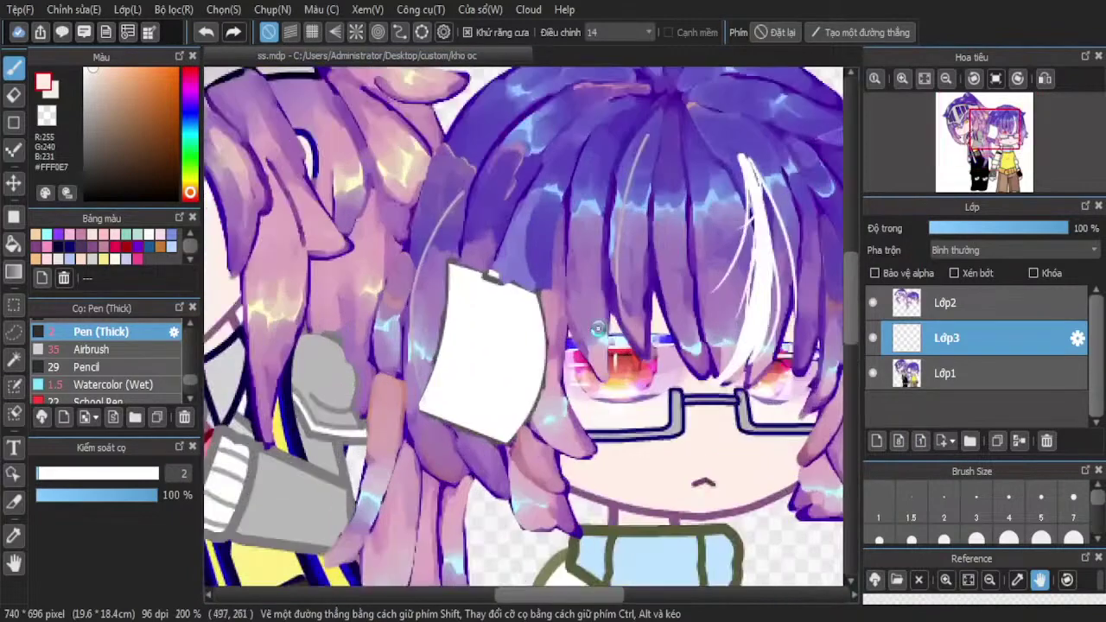
{"action": "scroll", "coordinate": [435, 291], "scroll_direction": "up", "scroll_amount": 2}
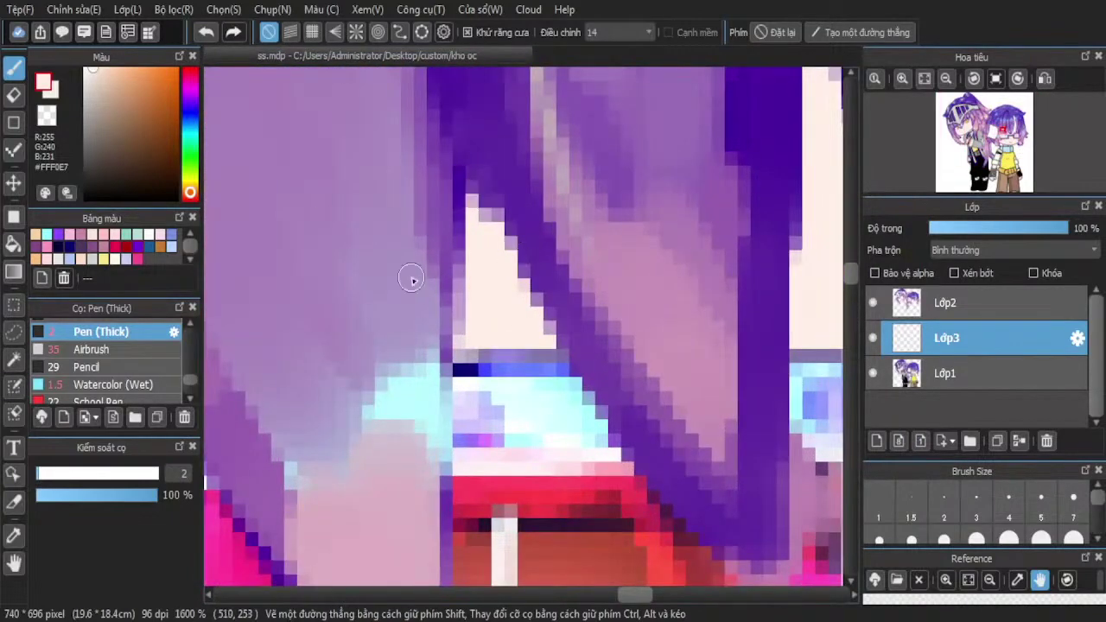
{"action": "left_click", "coordinate": [132, 475]}
{"action": "scroll", "coordinate": [457, 234], "scroll_direction": "down", "scroll_amount": 3}
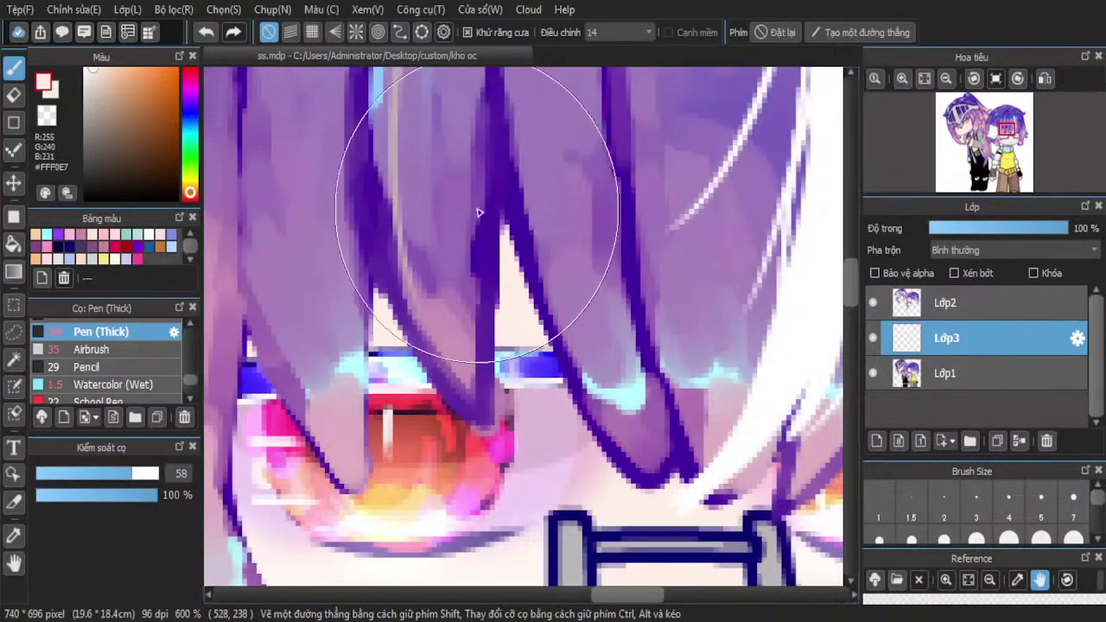
{"action": "key", "text": "ctrl+y"}
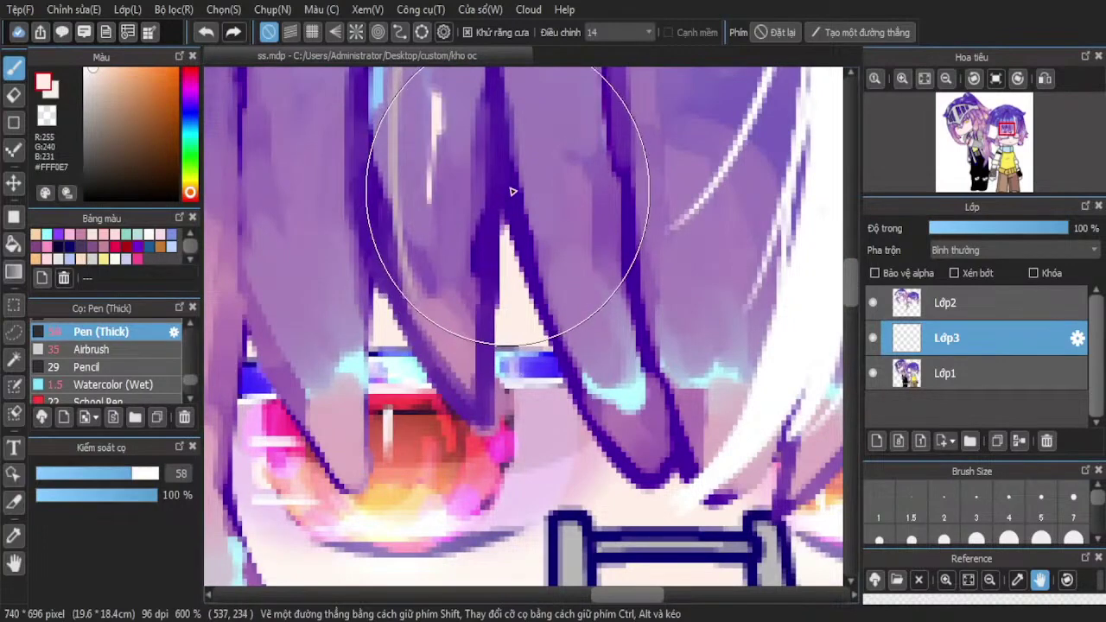
{"action": "left_click", "coordinate": [206, 32]}
Set the Pen (Thick) size to 22 and paint the forehead gaps between the bangs with the sampled skin colour
{"action": "left_click", "coordinate": [98, 482]}
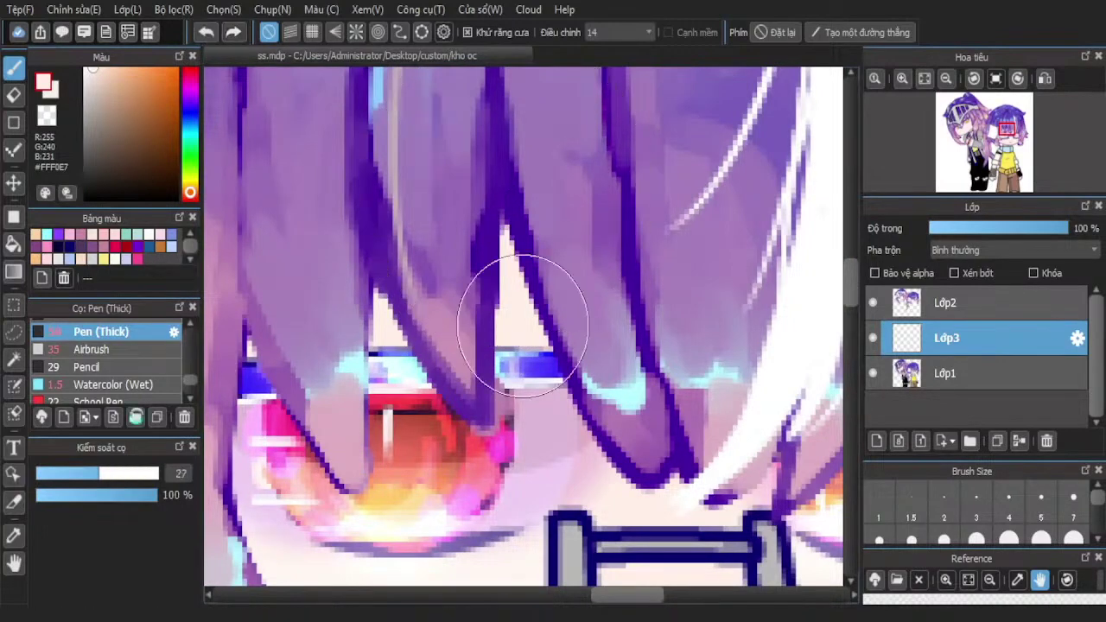
{"action": "left_click_drag", "start_coordinate": [96, 475], "coordinate": [94, 476]}
{"action": "left_click_drag", "start_coordinate": [484, 252], "coordinate": [511, 293]}
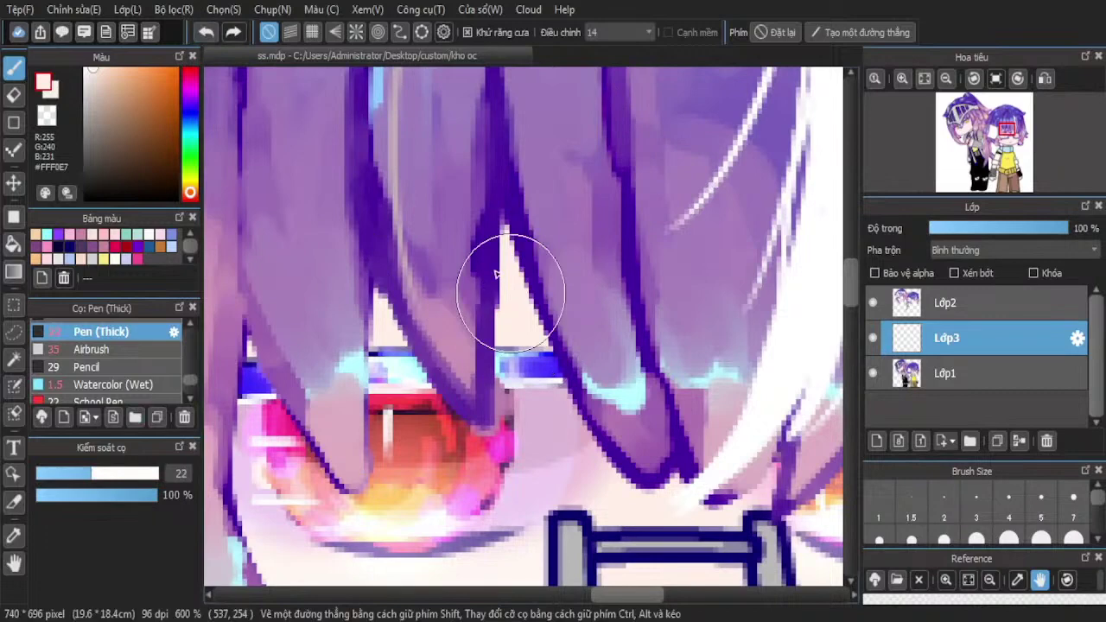
{"action": "left_click", "coordinate": [213, 36]}
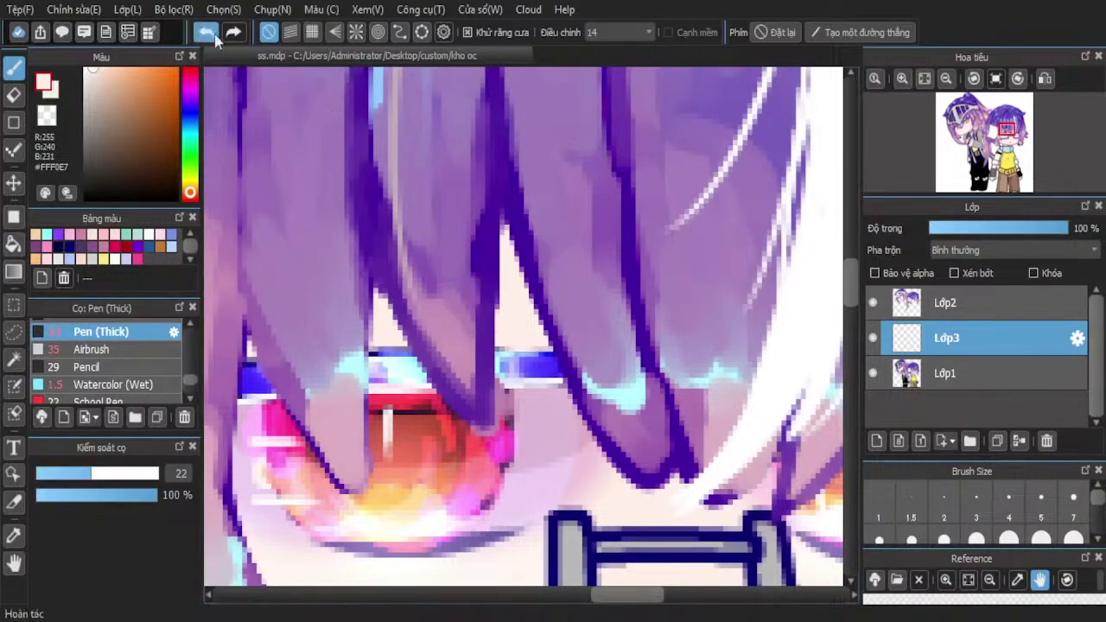
{"action": "scroll", "coordinate": [537, 287], "scroll_direction": "up", "scroll_amount": 1}
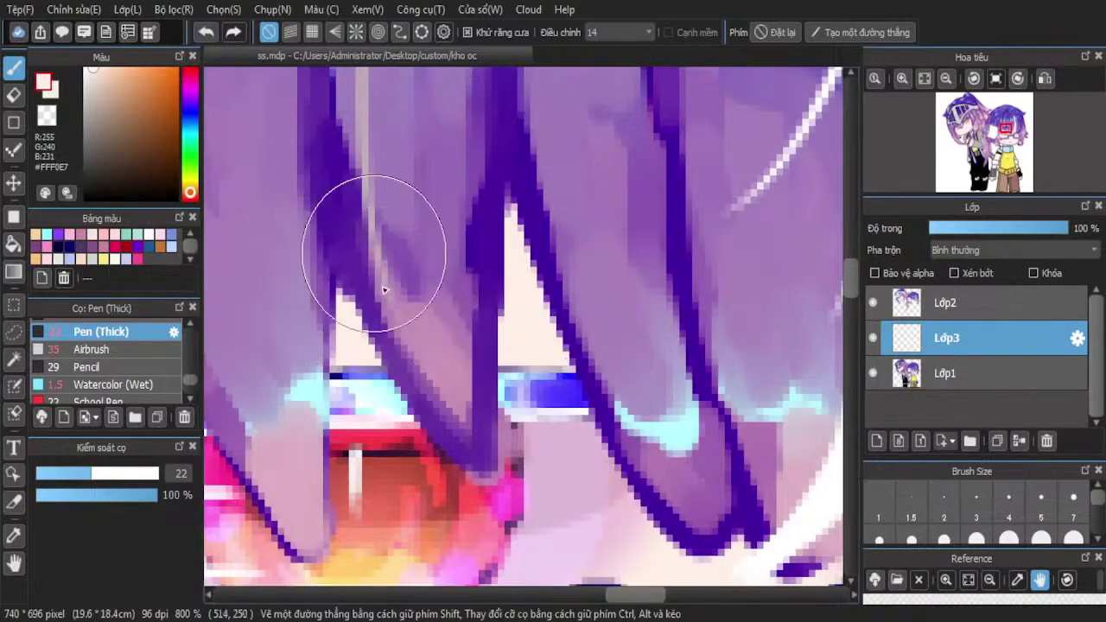
{"action": "scroll", "coordinate": [458, 216], "scroll_direction": "down", "scroll_amount": 1}
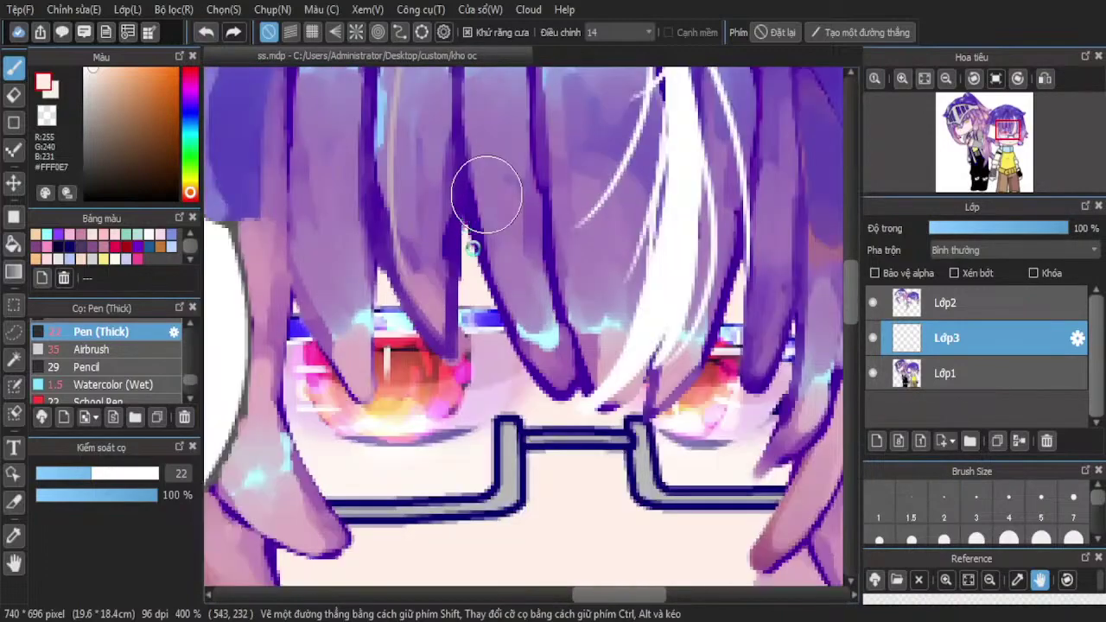
{"action": "scroll", "coordinate": [486, 195], "scroll_direction": "down", "scroll_amount": 2}
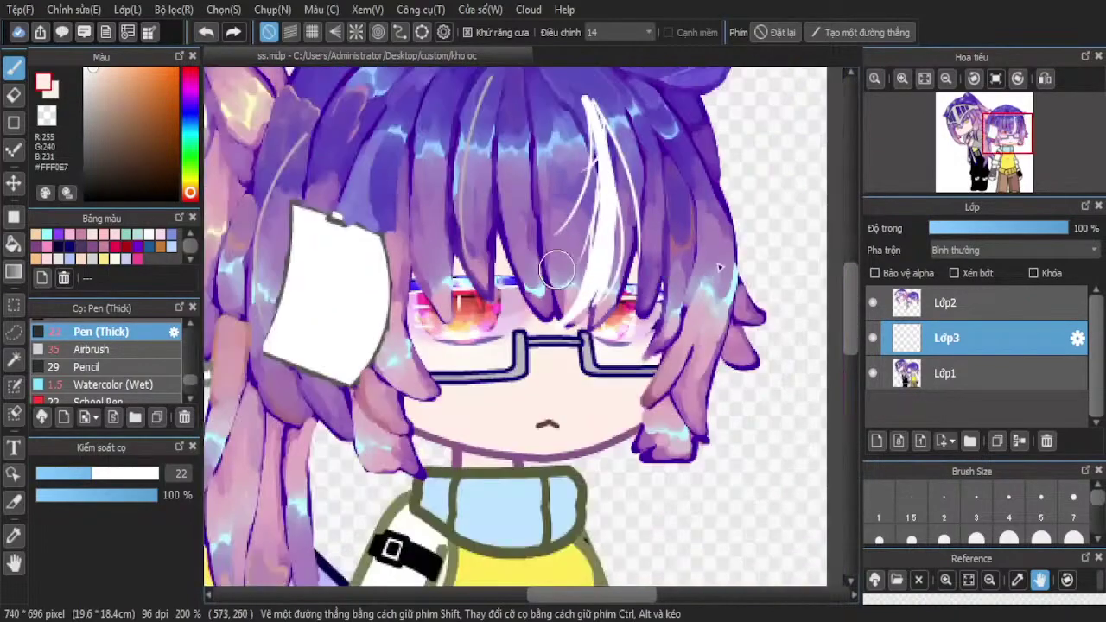
{"action": "scroll", "coordinate": [709, 269], "scroll_direction": "up", "scroll_amount": 4}
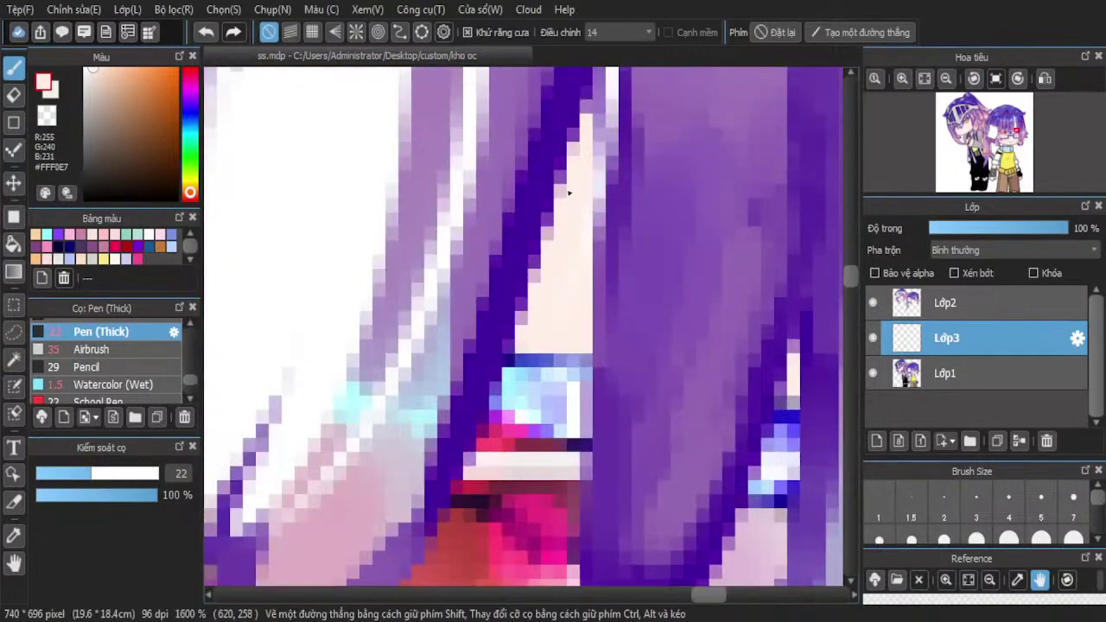
{"action": "scroll", "coordinate": [677, 284], "scroll_direction": "up", "scroll_amount": 2}
{"action": "scroll", "coordinate": [678, 283], "scroll_direction": "down", "scroll_amount": 6}
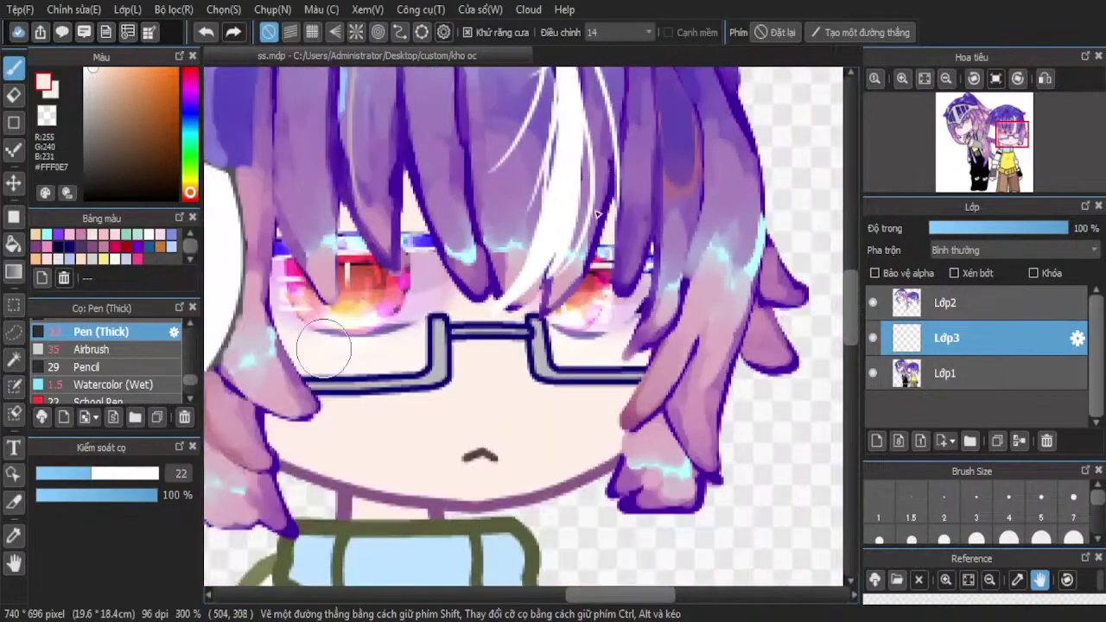
Sample the pale skin colour #FFF7F2 below the left-hand eye and paint that area flat with Pen (Thick) at size 7
{"action": "scroll", "coordinate": [323, 350], "scroll_direction": "up", "scroll_amount": 5}
{"action": "left_click", "coordinate": [14, 536]}
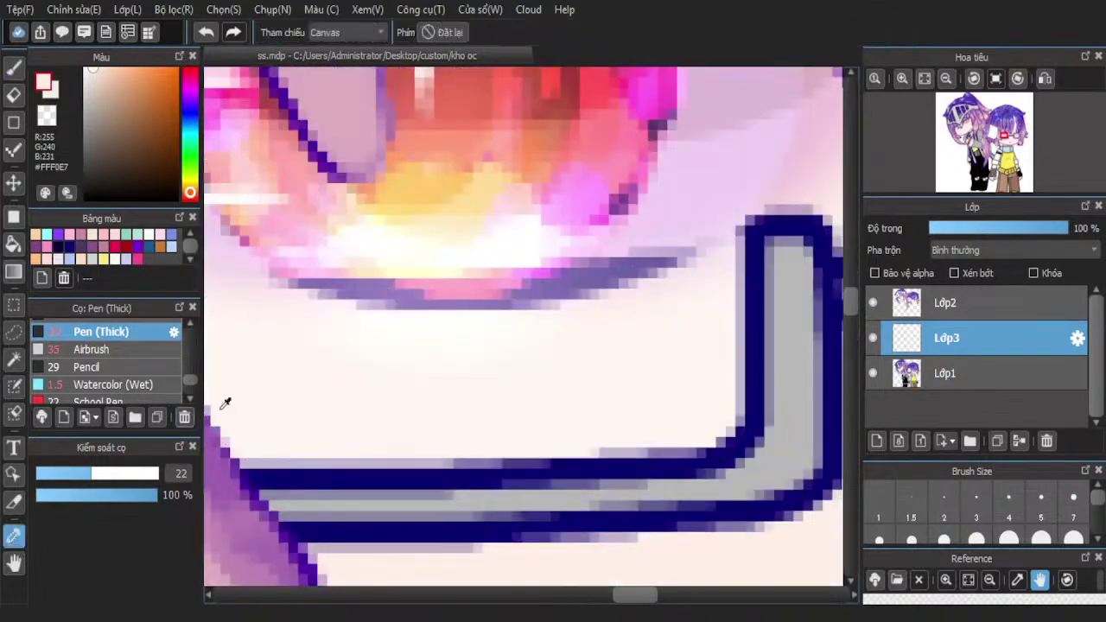
{"action": "left_click", "coordinate": [337, 370]}
{"action": "key", "text": "b"}
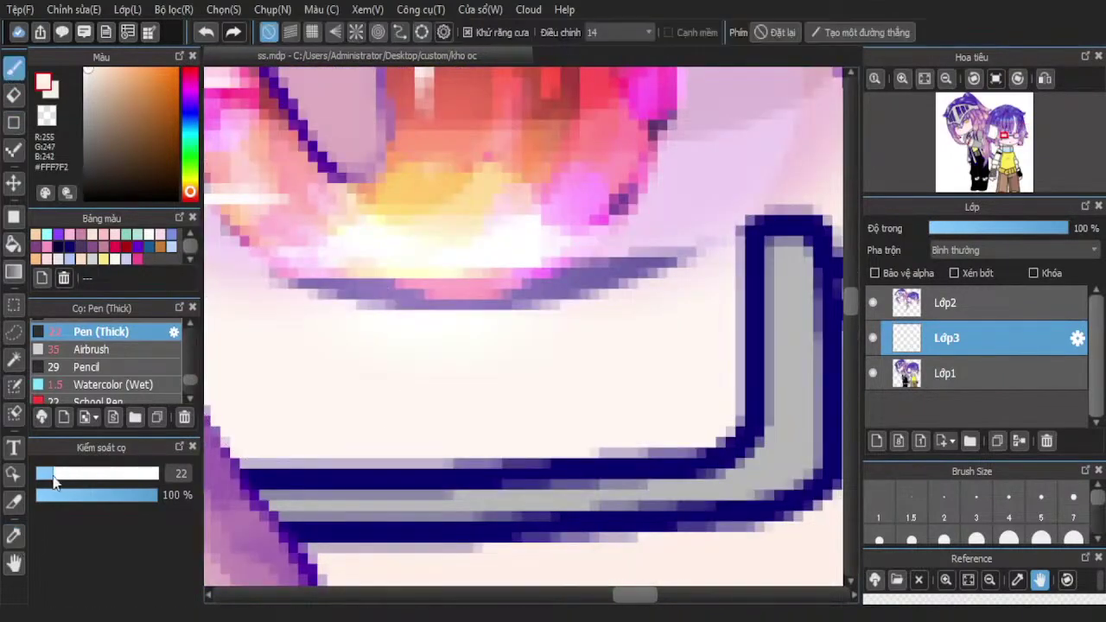
{"action": "left_click", "coordinate": [51, 475]}
{"action": "scroll", "coordinate": [464, 323], "scroll_direction": "down", "scroll_amount": 2}
{"action": "scroll", "coordinate": [355, 307], "scroll_direction": "up", "scroll_amount": 2}
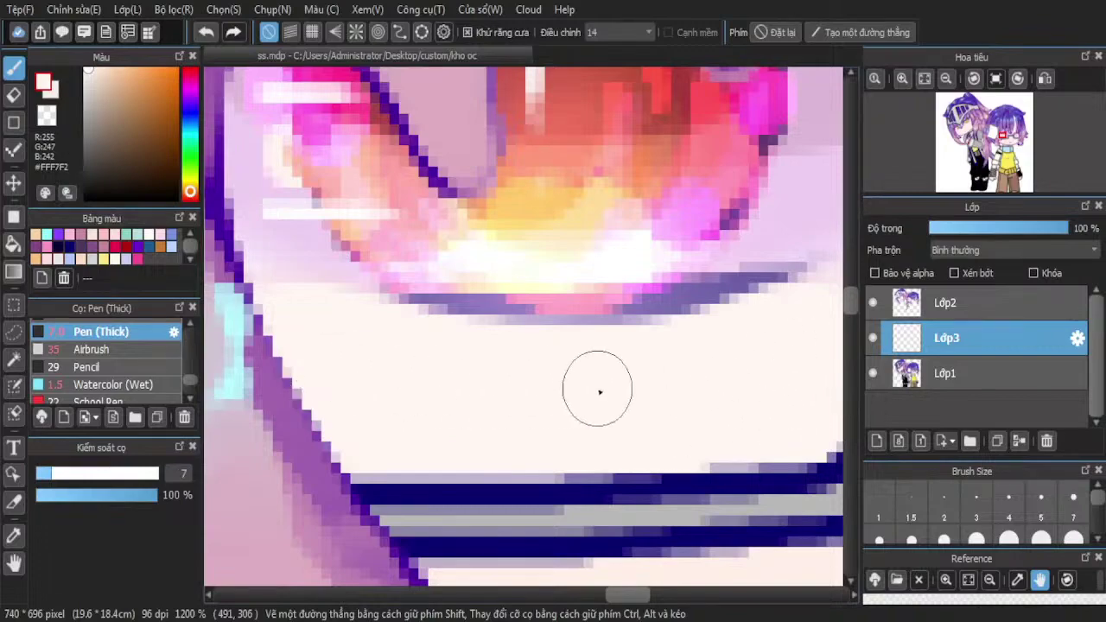
{"action": "scroll", "coordinate": [309, 404], "scroll_direction": "down", "scroll_amount": 2}
{"action": "scroll", "coordinate": [519, 386], "scroll_direction": "up", "scroll_amount": 1}
{"action": "scroll", "coordinate": [301, 343], "scroll_direction": "down", "scroll_amount": 1}
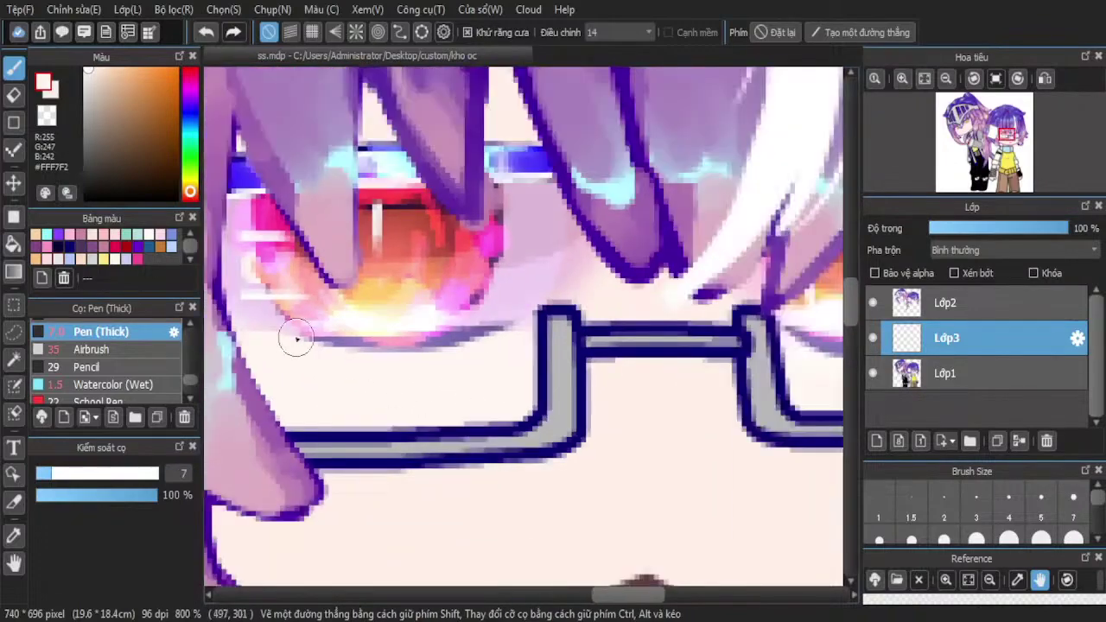
Paint the skin between the right-hand eye and the glasses frame flat with the same pale colour
{"action": "scroll", "coordinate": [296, 338], "scroll_direction": "down", "scroll_amount": 2}
{"action": "scroll", "coordinate": [616, 361], "scroll_direction": "up", "scroll_amount": 1}
{"action": "scroll", "coordinate": [617, 361], "scroll_direction": "up", "scroll_amount": 1}
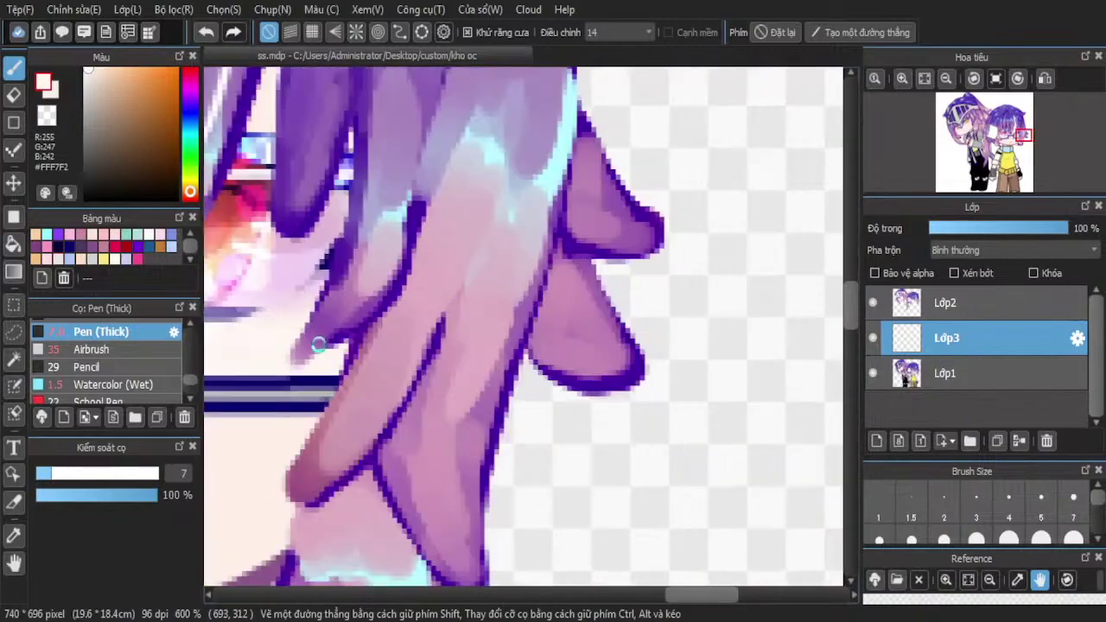
{"action": "left_click_drag", "start_coordinate": [319, 342], "coordinate": [324, 325]}
{"action": "scroll", "coordinate": [648, 298], "scroll_direction": "down", "scroll_amount": 1}
{"action": "scroll", "coordinate": [371, 294], "scroll_direction": "up", "scroll_amount": 1}
{"action": "scroll", "coordinate": [378, 292], "scroll_direction": "up", "scroll_amount": 2}
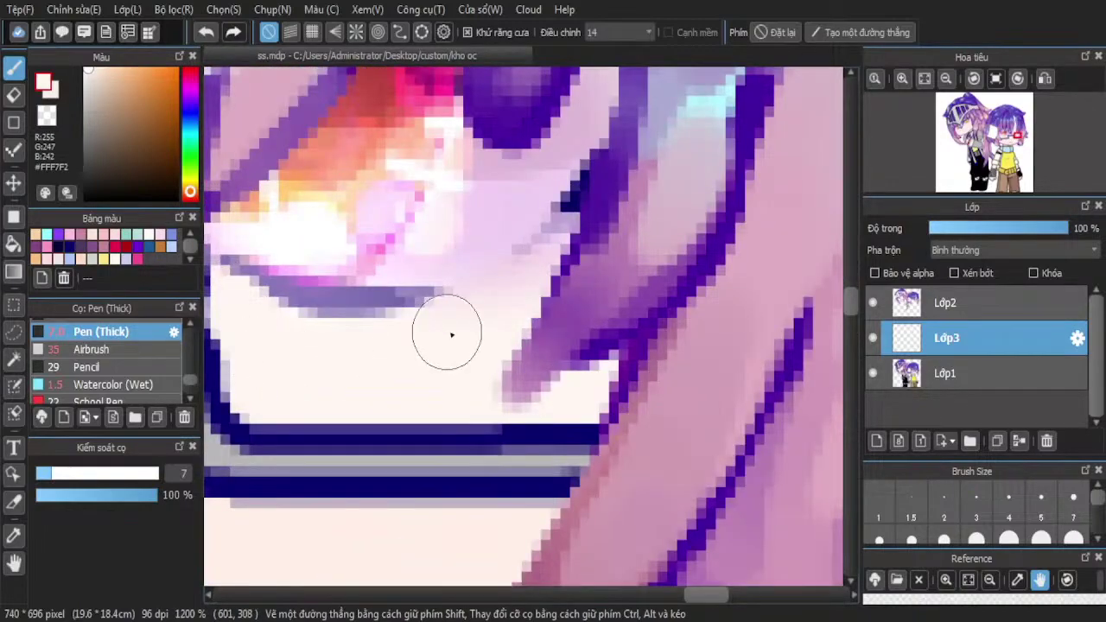
{"action": "left_click_drag", "start_coordinate": [452, 334], "coordinate": [568, 294]}
{"action": "left_click_drag", "start_coordinate": [388, 389], "coordinate": [280, 395]}
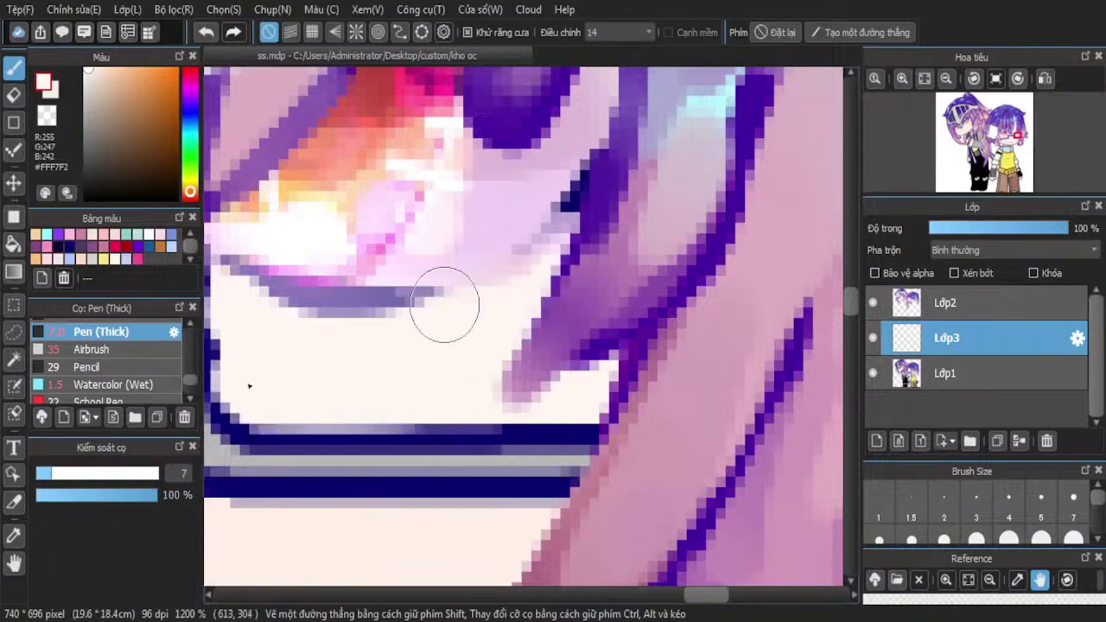
{"action": "scroll", "coordinate": [513, 302], "scroll_direction": "down", "scroll_amount": 6}
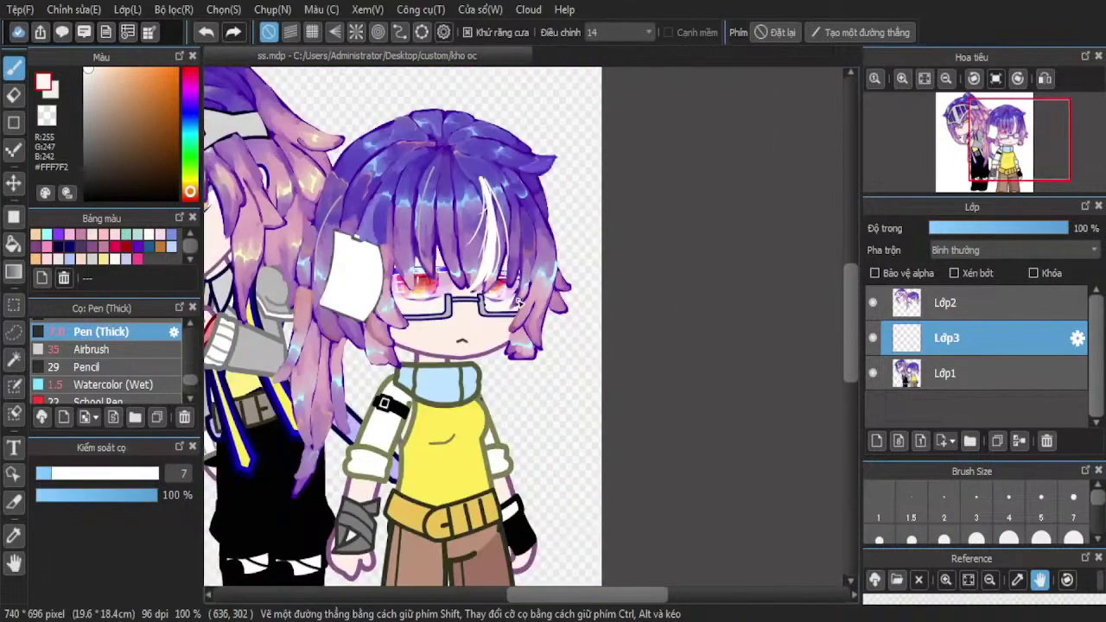
{"action": "scroll", "coordinate": [515, 314], "scroll_direction": "down", "scroll_amount": 1}
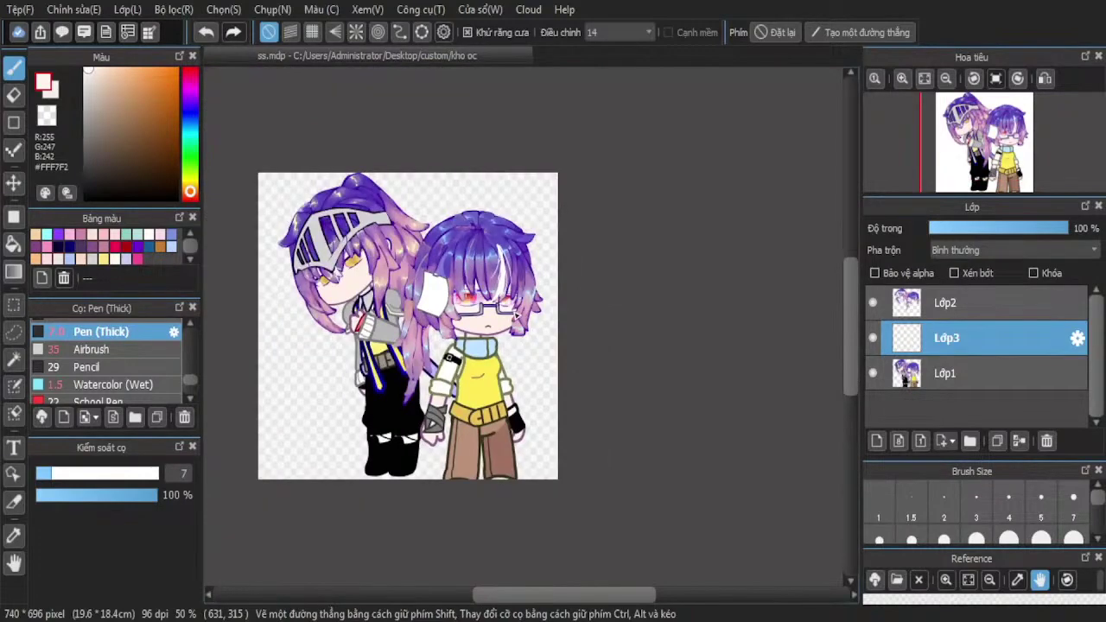
{"action": "scroll", "coordinate": [534, 309], "scroll_direction": "up", "scroll_amount": 4}
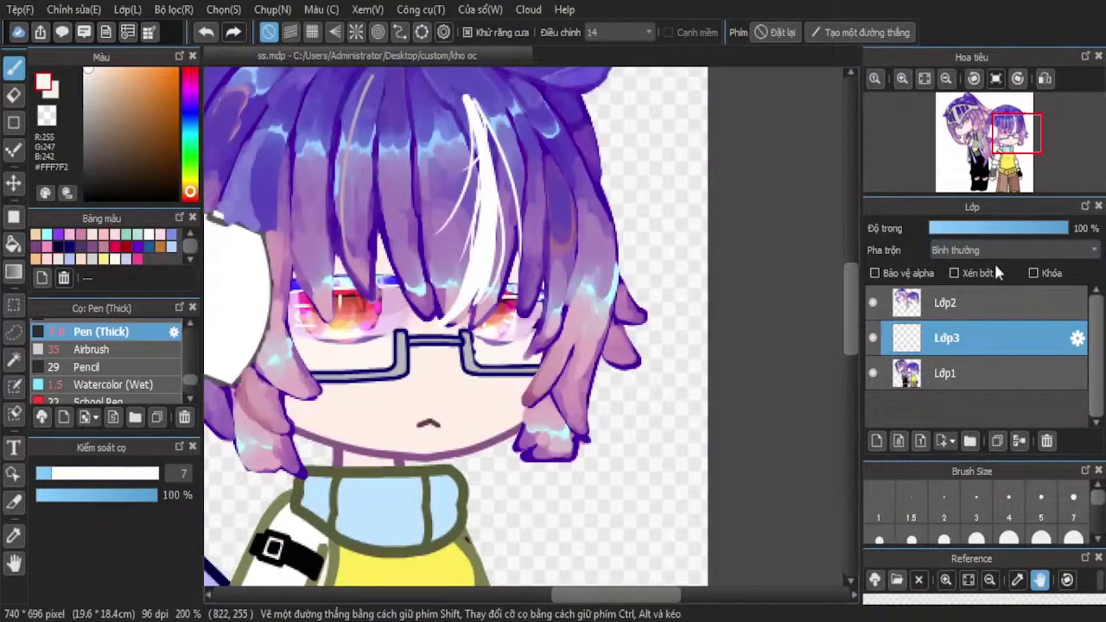
Set the colour to pink #FF8D8D, try a Pen (Thick) stroke at size 4 below the left-hand eye, and undo the stroke
{"action": "scroll", "coordinate": [327, 356], "scroll_direction": "up", "scroll_amount": 3}
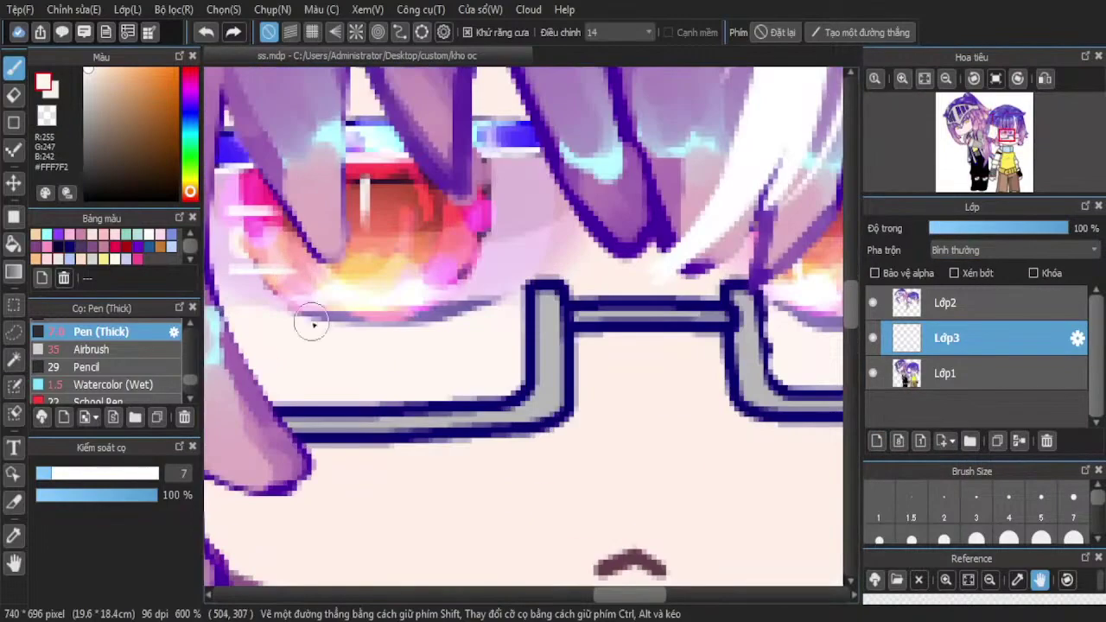
{"action": "left_click_drag", "start_coordinate": [193, 84], "coordinate": [191, 69]}
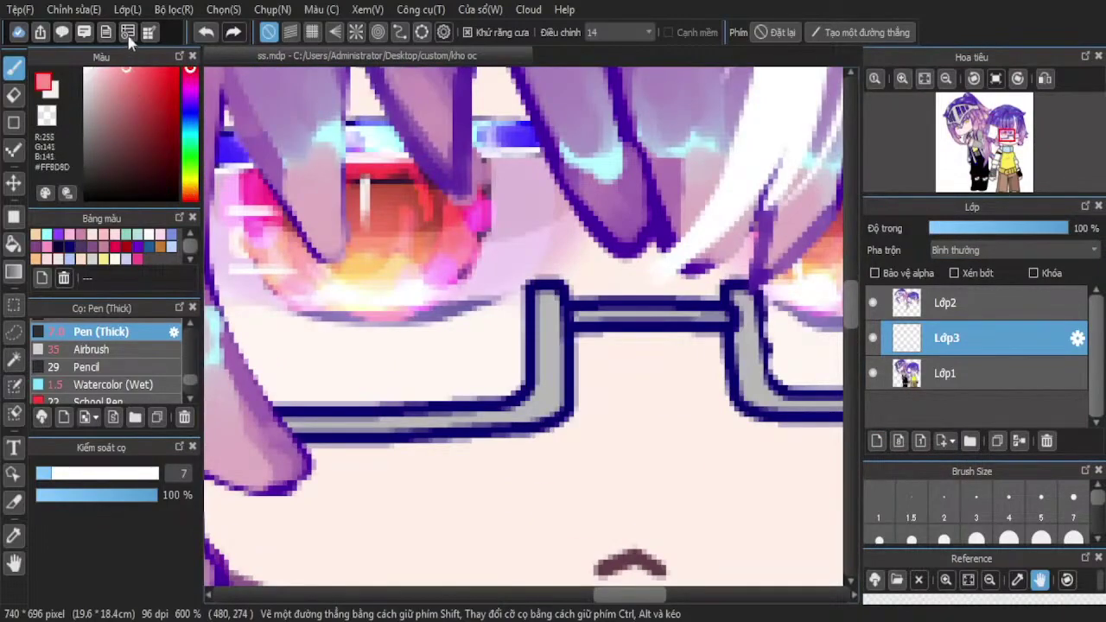
{"action": "scroll", "coordinate": [358, 296], "scroll_direction": "down", "scroll_amount": 3}
{"action": "scroll", "coordinate": [328, 348], "scroll_direction": "up", "scroll_amount": 4}
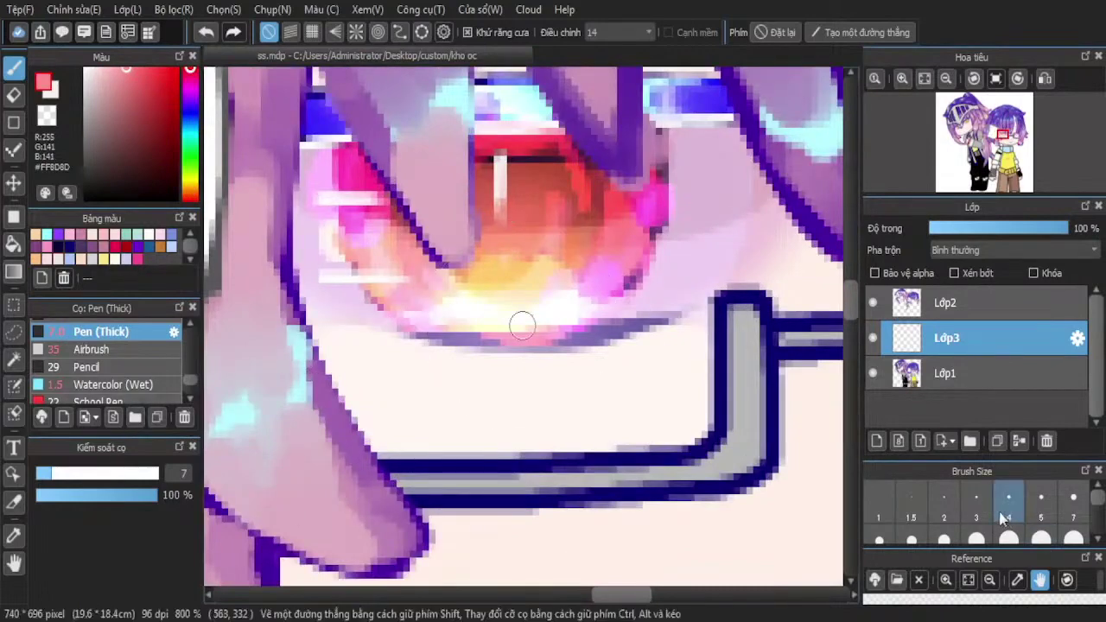
{"action": "left_click", "coordinate": [1006, 514]}
{"action": "left_click_drag", "start_coordinate": [318, 338], "coordinate": [380, 345]}
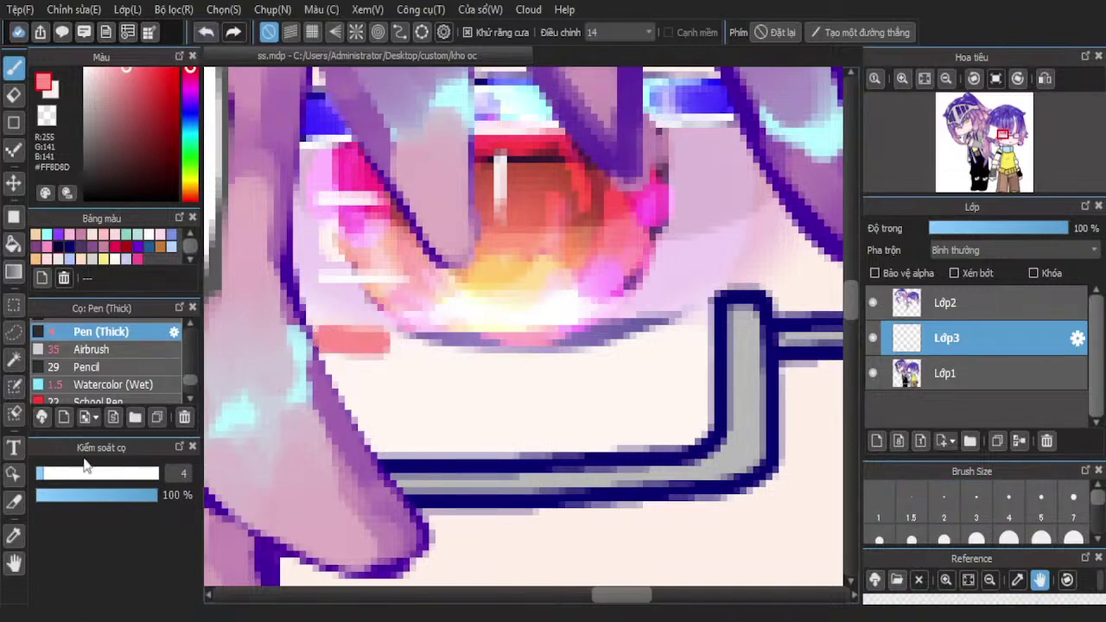
{"action": "left_click", "coordinate": [111, 387]}
{"action": "scroll", "coordinate": [333, 368], "scroll_direction": "up", "scroll_amount": 2}
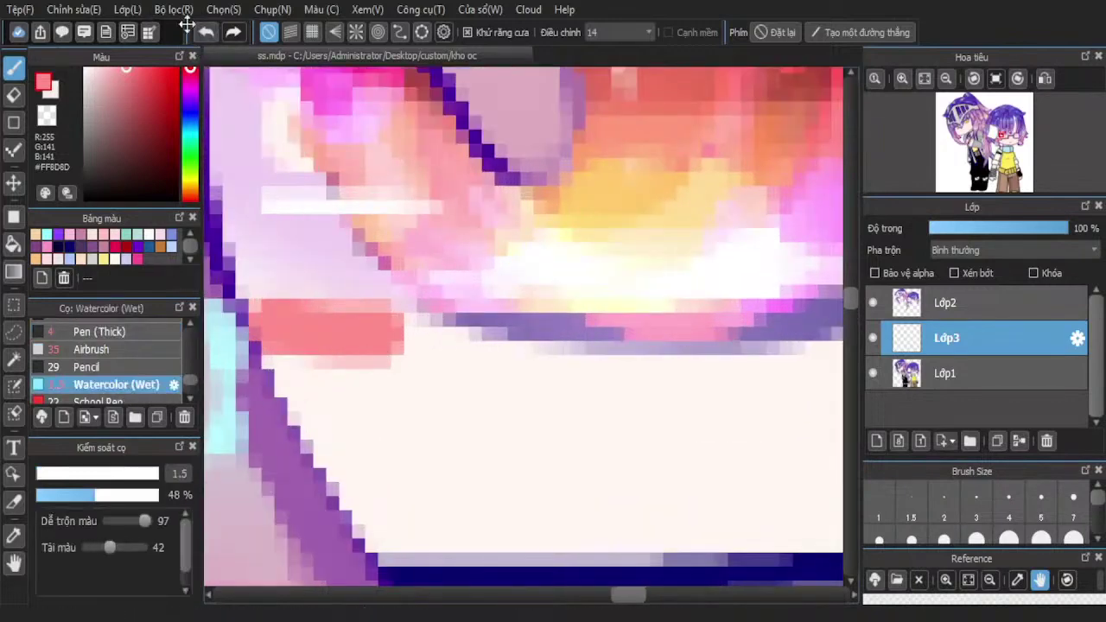
{"action": "key", "text": "ctrl+z"}
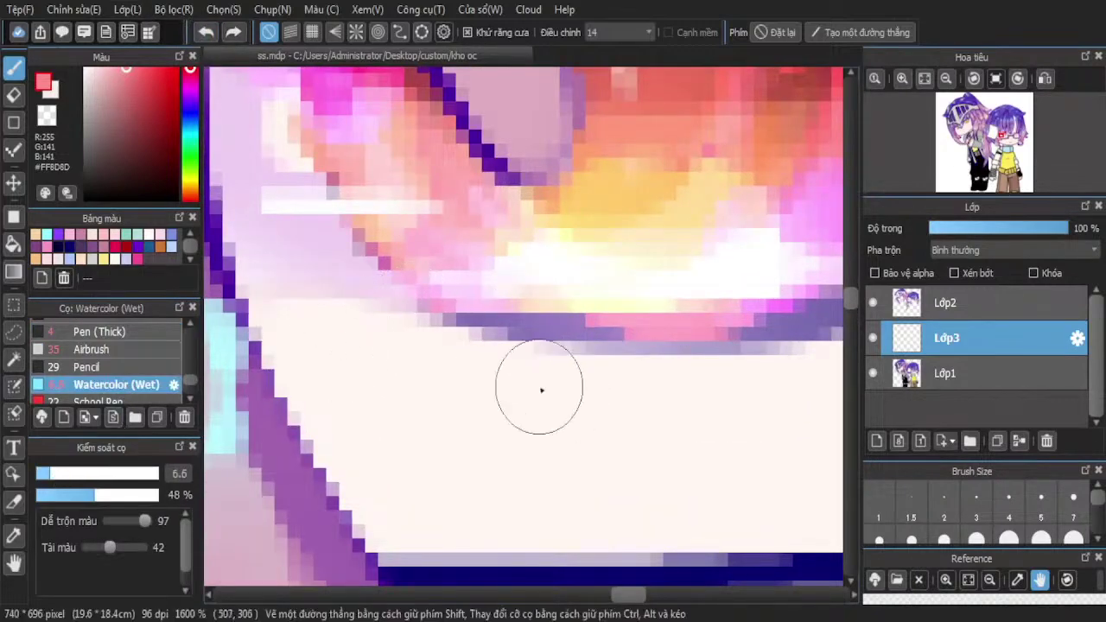
Paint a pink #FF8D8D shading band below the left-hand eye with Watercolor (Wet) at size 6.6
{"action": "left_click_drag", "start_coordinate": [364, 366], "coordinate": [686, 424]}
{"action": "mouse_move", "coordinate": [308, 388]}
{"action": "left_mouse_down"}
{"action": "mouse_move", "coordinate": [365, 373]}
{"action": "mouse_move", "coordinate": [274, 334]}
{"action": "mouse_move", "coordinate": [420, 383]}
{"action": "left_mouse_up"}
{"action": "left_click_drag", "start_coordinate": [622, 390], "coordinate": [812, 389]}
{"action": "scroll", "coordinate": [237, 355], "scroll_direction": "down", "scroll_amount": 3}
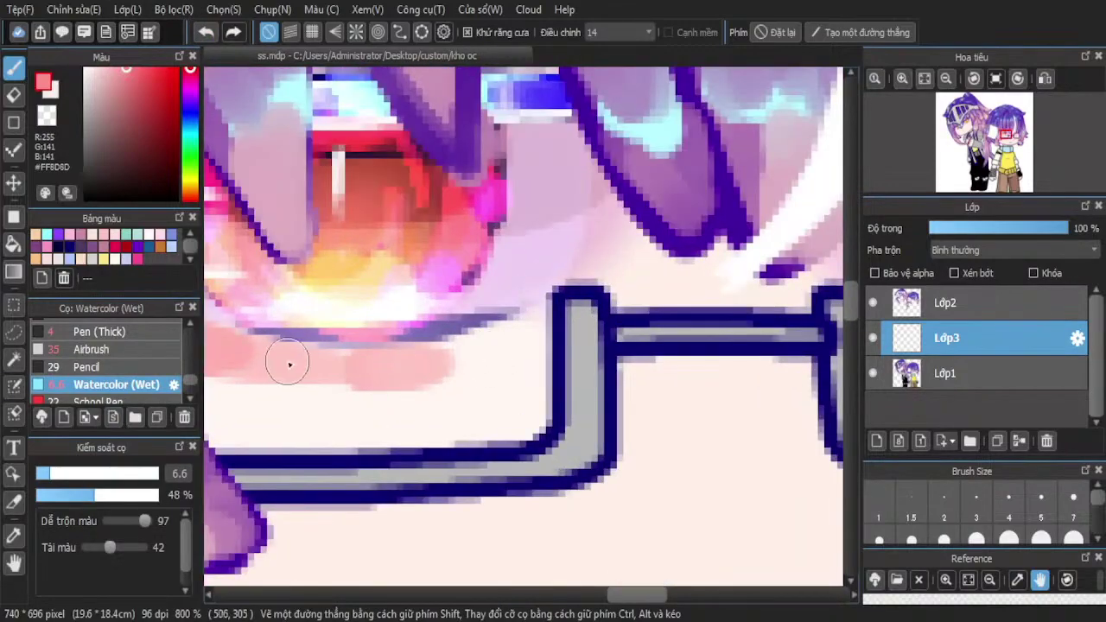
{"action": "mouse_move", "coordinate": [289, 363]}
{"action": "left_mouse_down"}
{"action": "mouse_move", "coordinate": [455, 359]}
{"action": "mouse_move", "coordinate": [532, 321]}
{"action": "left_mouse_up"}
{"action": "scroll", "coordinate": [515, 301], "scroll_direction": "down", "scroll_amount": 2}
{"action": "scroll", "coordinate": [597, 212], "scroll_direction": "down", "scroll_amount": 2}
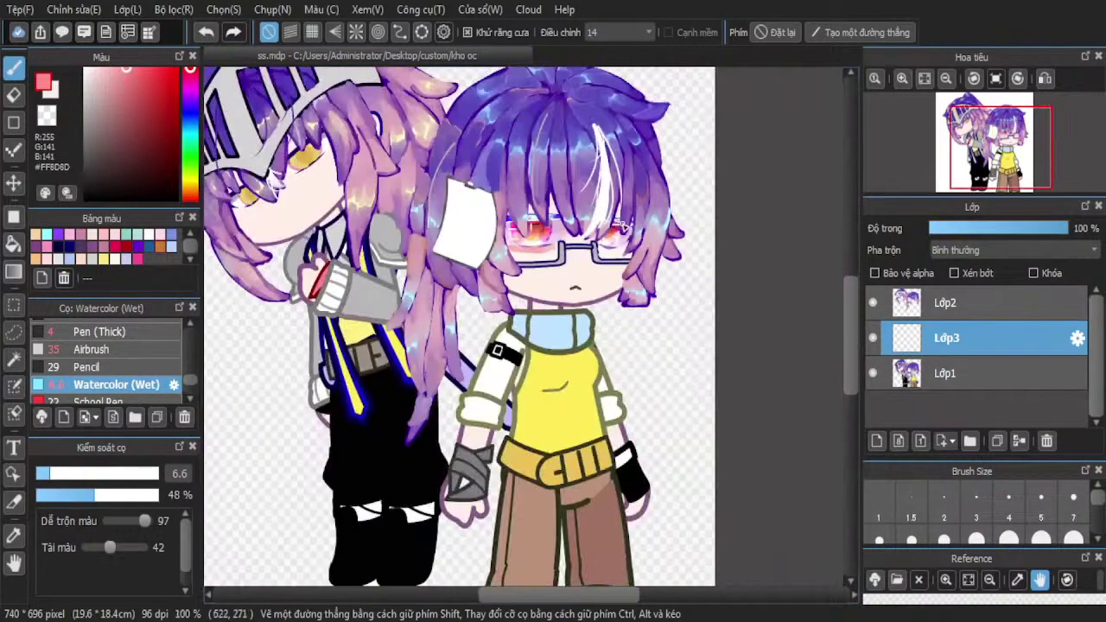
Paint a matching pink shading band below the right-hand eye, from the glasses frame to the hair
{"action": "scroll", "coordinate": [623, 226], "scroll_direction": "up", "scroll_amount": 4}
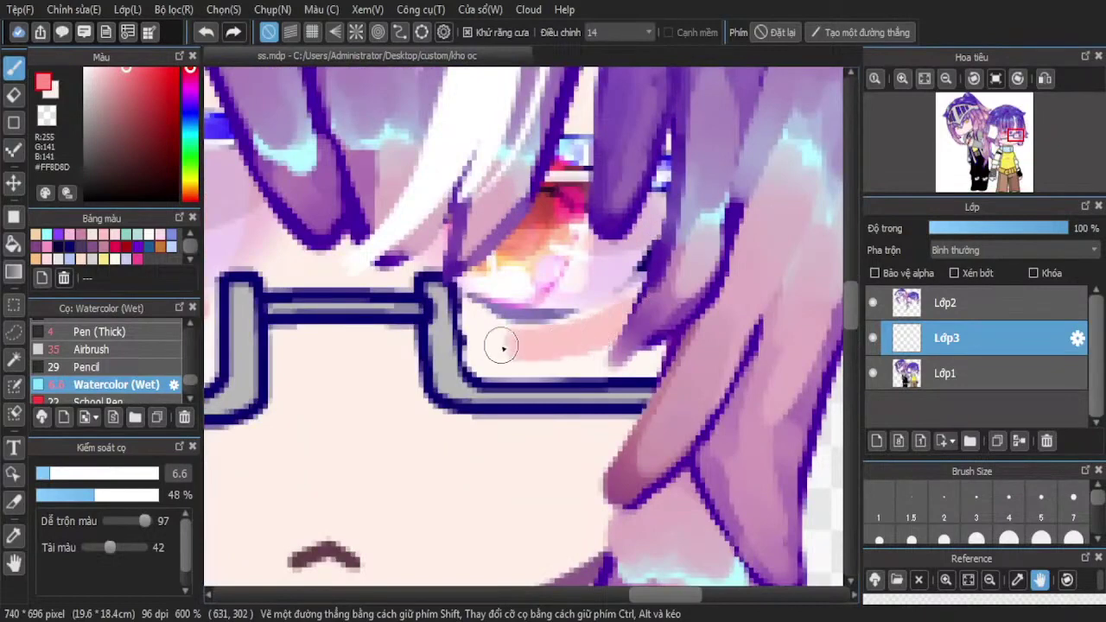
{"action": "scroll", "coordinate": [583, 316], "scroll_direction": "up", "scroll_amount": 1}
{"action": "scroll", "coordinate": [583, 315], "scroll_direction": "up", "scroll_amount": 1}
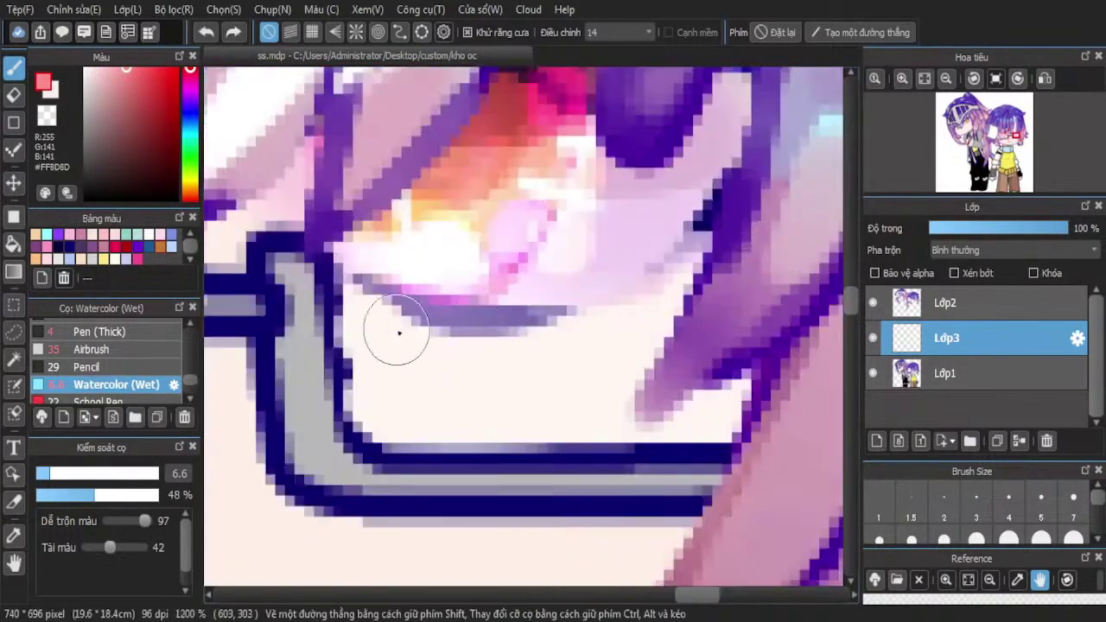
{"action": "mouse_move", "coordinate": [358, 314]}
{"action": "left_mouse_down"}
{"action": "mouse_move", "coordinate": [407, 350]}
{"action": "mouse_move", "coordinate": [494, 362]}
{"action": "mouse_move", "coordinate": [575, 362]}
{"action": "mouse_move", "coordinate": [629, 347]}
{"action": "left_mouse_up"}
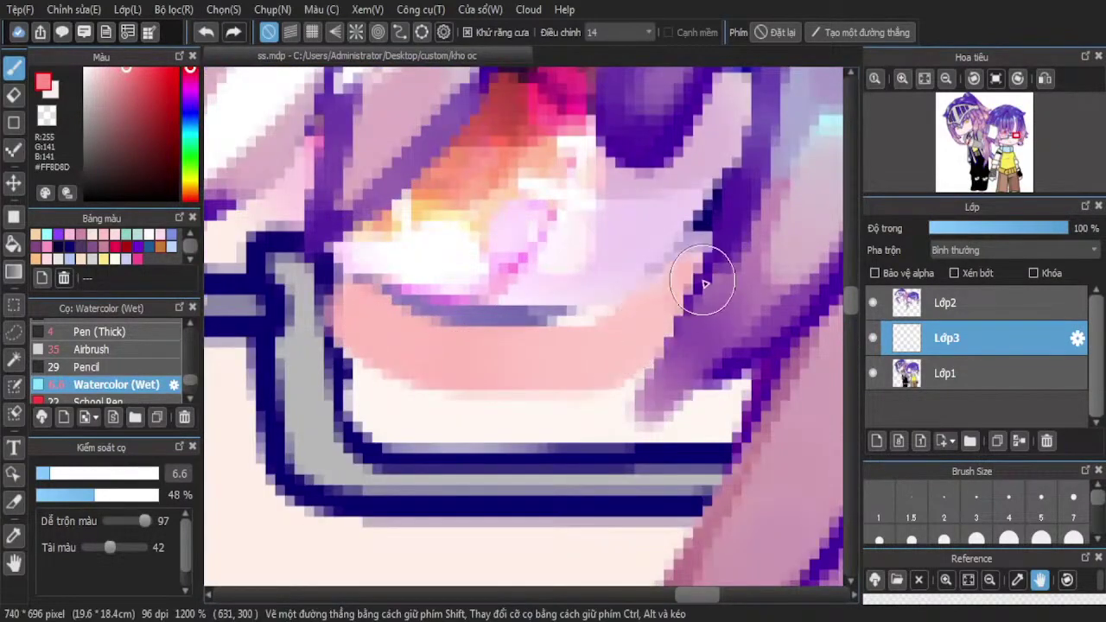
{"action": "scroll", "coordinate": [547, 278], "scroll_direction": "down", "scroll_amount": 5}
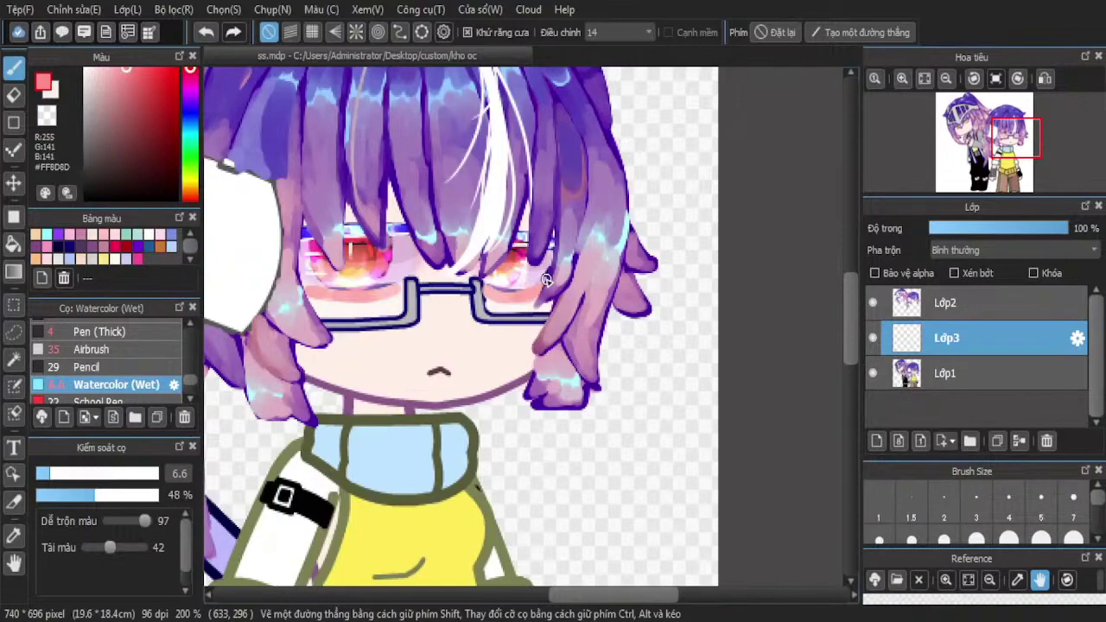
Tint the skin gaps above both eyes between the bangs with the same pink
{"action": "scroll", "coordinate": [432, 208], "scroll_direction": "up", "scroll_amount": 3}
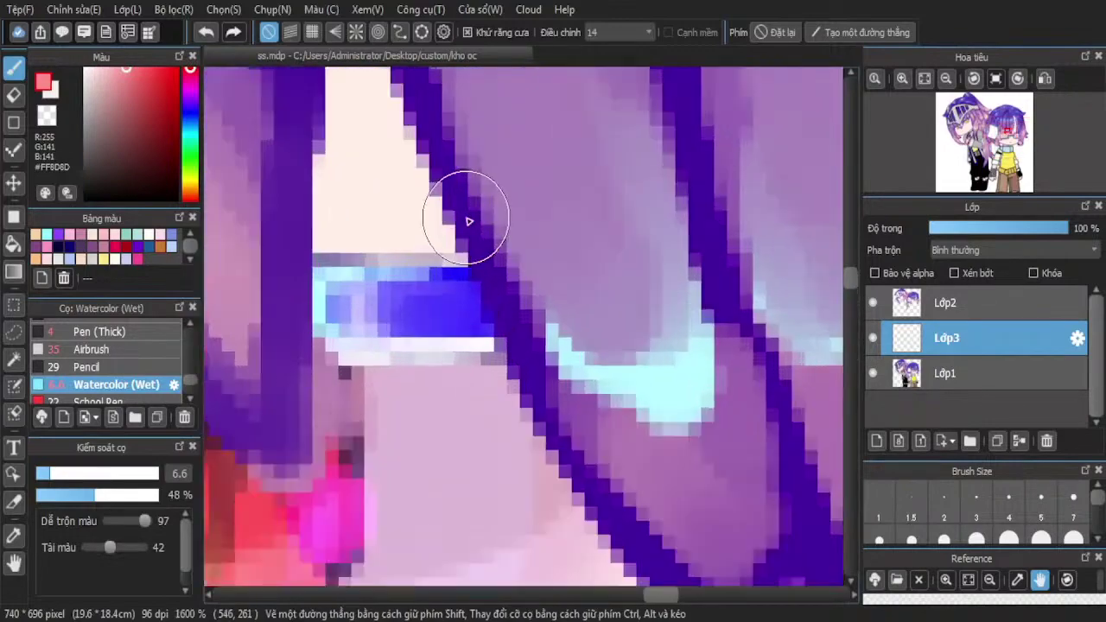
{"action": "scroll", "coordinate": [316, 218], "scroll_direction": "down", "scroll_amount": 3}
{"action": "scroll", "coordinate": [293, 203], "scroll_direction": "down", "scroll_amount": 2}
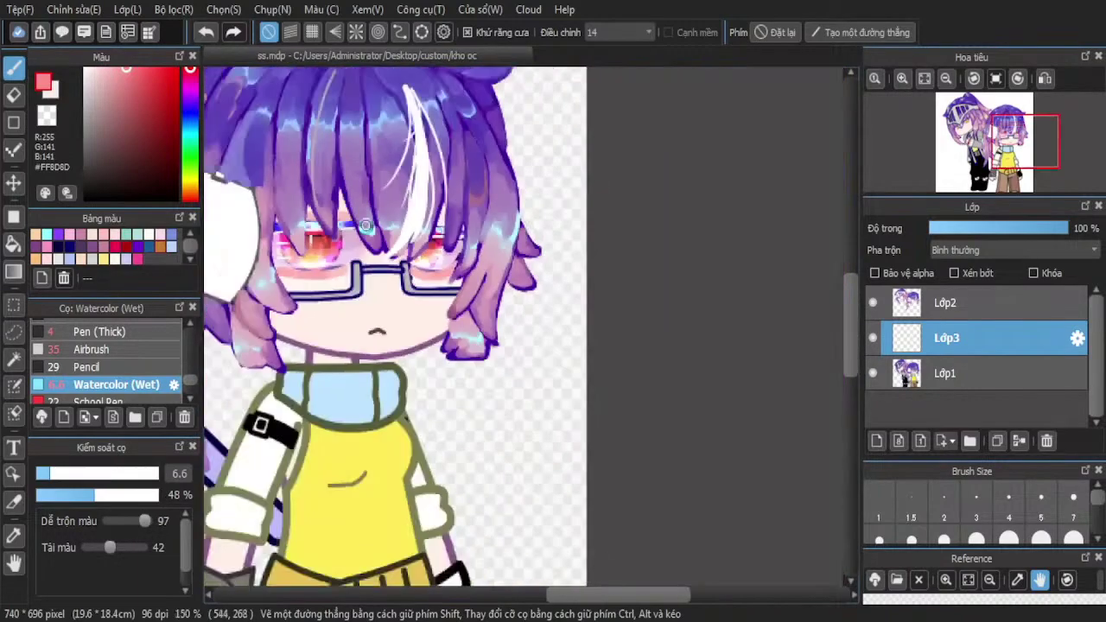
{"action": "scroll", "coordinate": [375, 217], "scroll_direction": "up", "scroll_amount": 4}
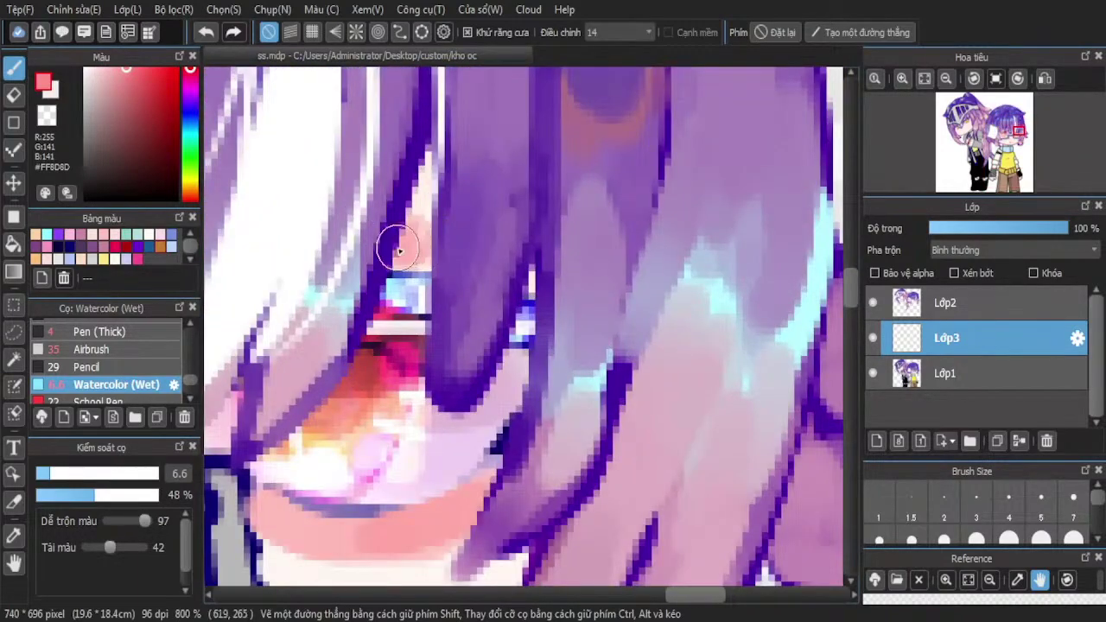
{"action": "scroll", "coordinate": [432, 241], "scroll_direction": "down", "scroll_amount": 2}
{"action": "scroll", "coordinate": [432, 235], "scroll_direction": "down", "scroll_amount": 1}
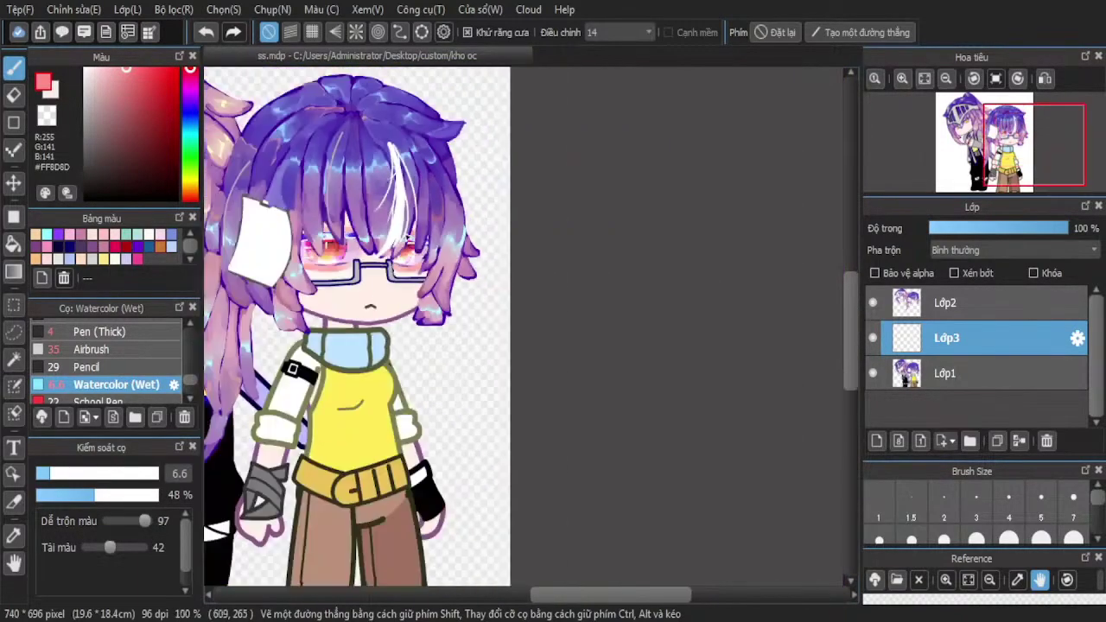
{"action": "scroll", "coordinate": [432, 217], "scroll_direction": "down", "scroll_amount": 1}
Sample the pale skin colour #FFF7F2 below the left-hand eye and soften the pink shading there with Watercolor (Wet)
{"action": "scroll", "coordinate": [432, 217], "scroll_direction": "up", "scroll_amount": 3}
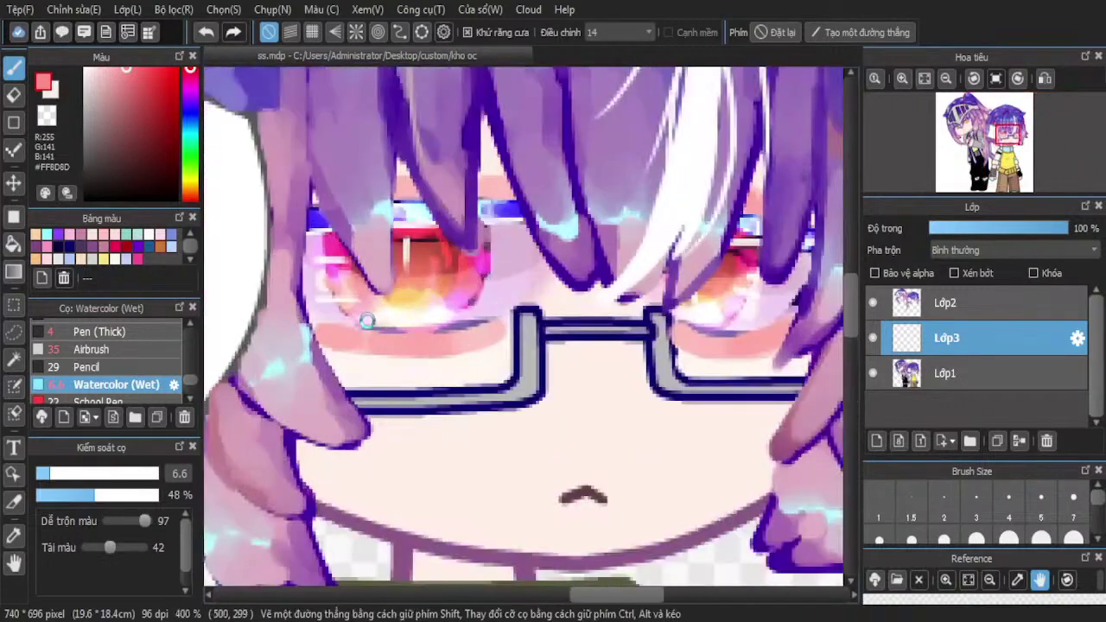
{"action": "left_click", "coordinate": [17, 540]}
{"action": "left_click", "coordinate": [354, 402]}
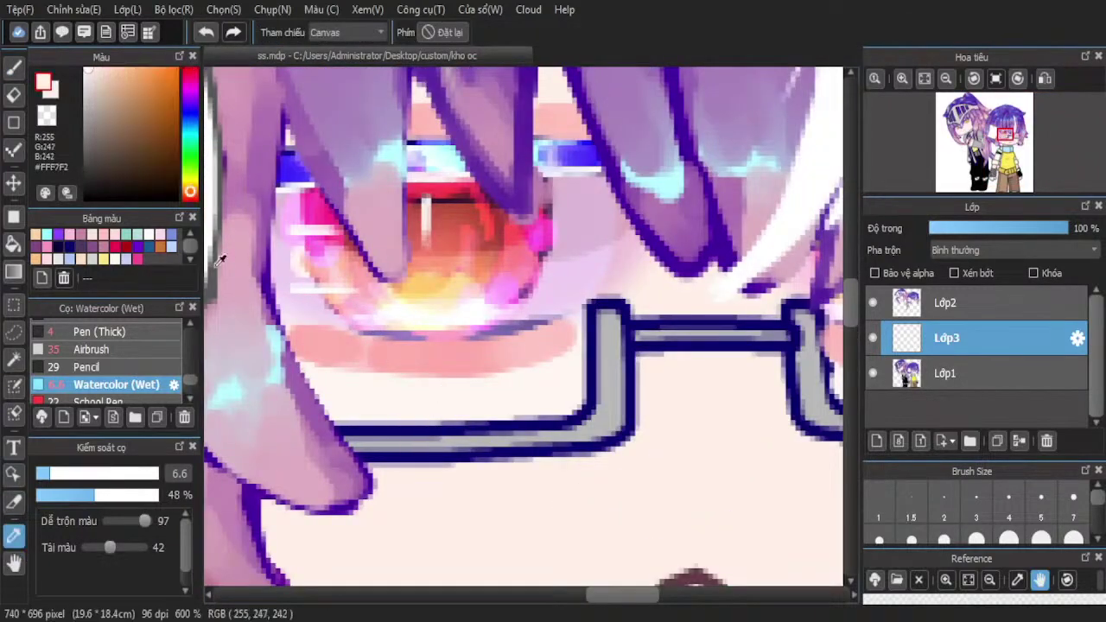
{"action": "left_click", "coordinate": [14, 68]}
{"action": "mouse_move", "coordinate": [566, 359]}
{"action": "left_mouse_down"}
{"action": "mouse_move", "coordinate": [454, 374]}
{"action": "mouse_move", "coordinate": [521, 378]}
{"action": "mouse_move", "coordinate": [557, 361]}
{"action": "left_mouse_up"}
{"action": "mouse_move", "coordinate": [480, 365]}
{"action": "left_mouse_down"}
{"action": "mouse_move", "coordinate": [355, 362]}
{"action": "mouse_move", "coordinate": [532, 348]}
{"action": "mouse_move", "coordinate": [381, 371]}
{"action": "mouse_move", "coordinate": [290, 339]}
{"action": "left_mouse_up"}
{"action": "scroll", "coordinate": [421, 339], "scroll_direction": "down", "scroll_amount": 3}
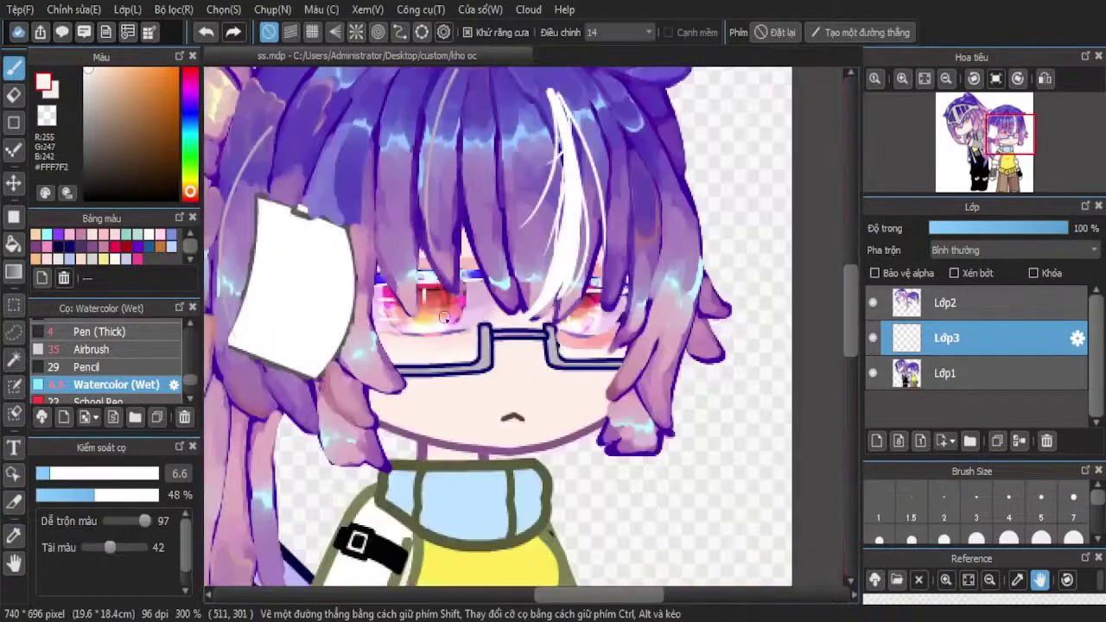
Soften the pink shading below the right-hand eye with the same pale skin colour
{"action": "scroll", "coordinate": [603, 343], "scroll_direction": "up", "scroll_amount": 4}
{"action": "mouse_move", "coordinate": [424, 317]}
{"action": "left_mouse_down"}
{"action": "mouse_move", "coordinate": [537, 359]}
{"action": "mouse_move", "coordinate": [476, 346]}
{"action": "mouse_move", "coordinate": [633, 333]}
{"action": "mouse_move", "coordinate": [516, 352]}
{"action": "mouse_move", "coordinate": [647, 323]}
{"action": "mouse_move", "coordinate": [667, 303]}
{"action": "mouse_move", "coordinate": [550, 352]}
{"action": "mouse_move", "coordinate": [435, 332]}
{"action": "mouse_move", "coordinate": [511, 360]}
{"action": "mouse_move", "coordinate": [617, 341]}
{"action": "left_mouse_up"}
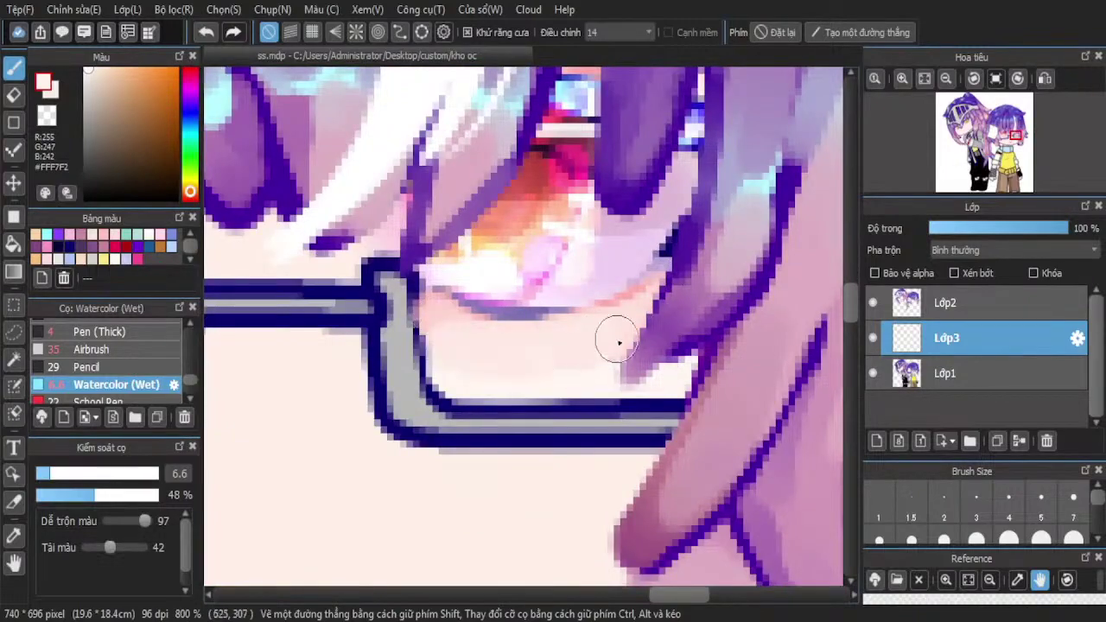
{"action": "scroll", "coordinate": [617, 332], "scroll_direction": "down", "scroll_amount": 2}
Soften the pink tint in the skin gaps above the eyes with the pale skin colour
{"action": "scroll", "coordinate": [605, 178], "scroll_direction": "up", "scroll_amount": 3}
{"action": "scroll", "coordinate": [605, 177], "scroll_direction": "up", "scroll_amount": 3}
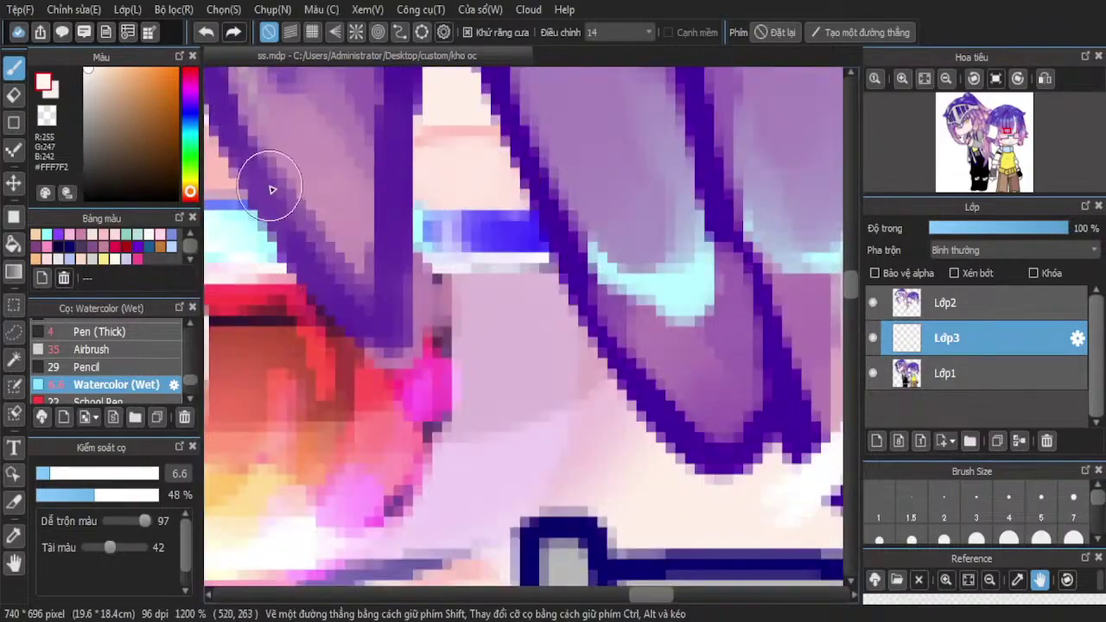
{"action": "scroll", "coordinate": [461, 179], "scroll_direction": "down", "scroll_amount": 1}
{"action": "scroll", "coordinate": [460, 180], "scroll_direction": "down", "scroll_amount": 4}
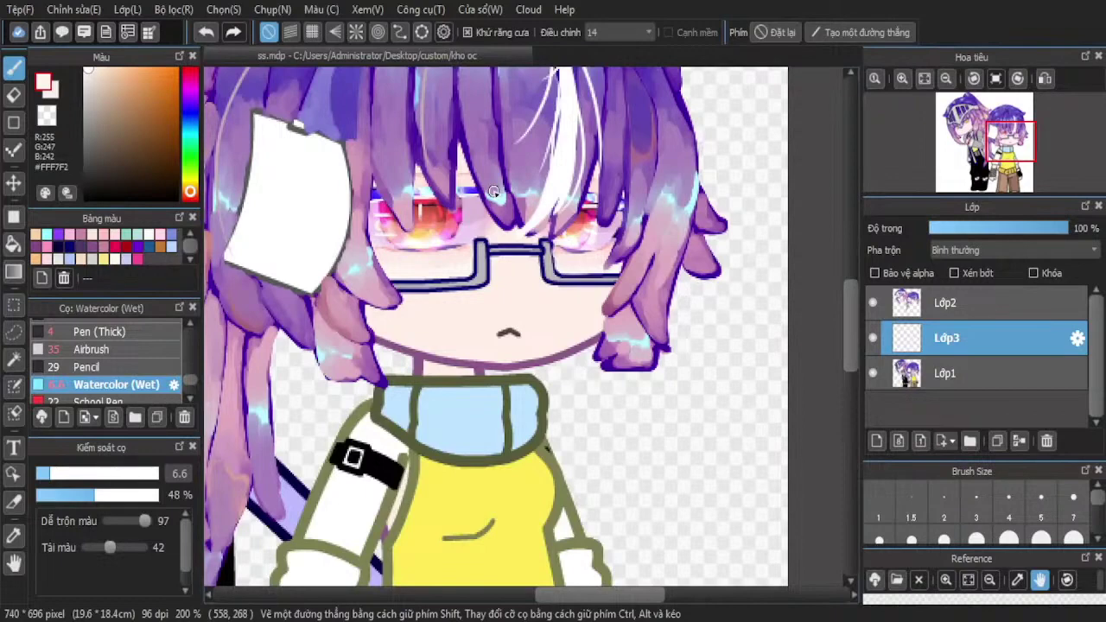
{"action": "scroll", "coordinate": [511, 153], "scroll_direction": "down", "scroll_amount": 1}
Set the colour to #FFB8B8 and the brush size to 3, and paint a narrow pink band along the left-hand eye's lower edge
{"action": "scroll", "coordinate": [429, 232], "scroll_direction": "up", "scroll_amount": 5}
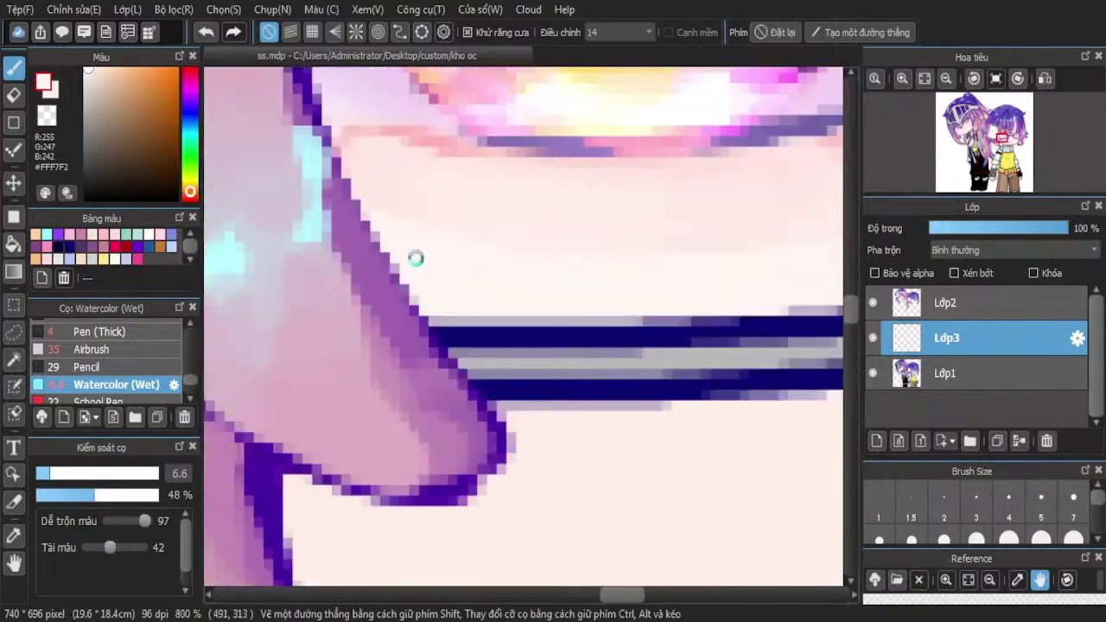
{"action": "left_click", "coordinate": [189, 69]}
{"action": "left_click_drag", "start_coordinate": [101, 57], "coordinate": [110, 61]}
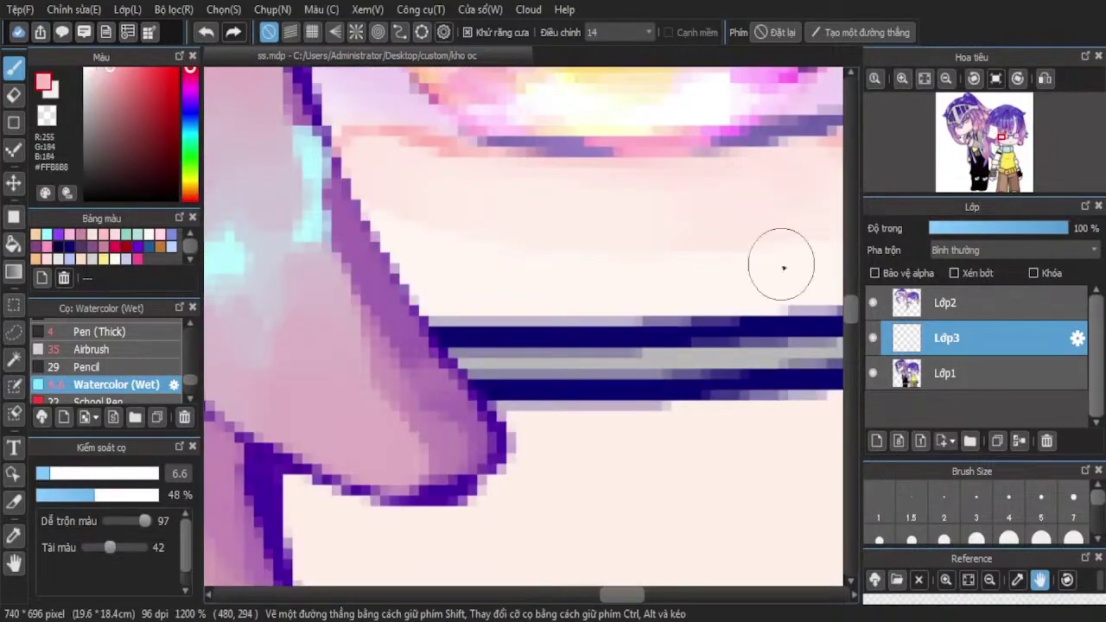
{"action": "left_click", "coordinate": [969, 504]}
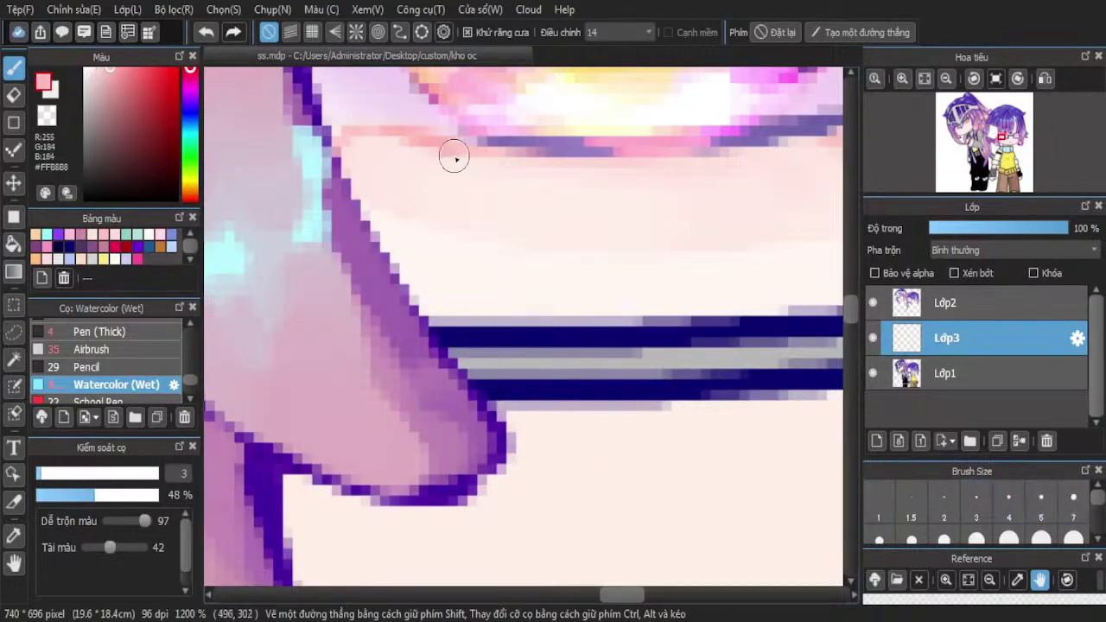
{"action": "mouse_move", "coordinate": [369, 148]}
{"action": "left_mouse_down"}
{"action": "mouse_move", "coordinate": [551, 190]}
{"action": "mouse_move", "coordinate": [579, 184]}
{"action": "left_mouse_up"}
{"action": "left_click_drag", "start_coordinate": [459, 156], "coordinate": [597, 161]}
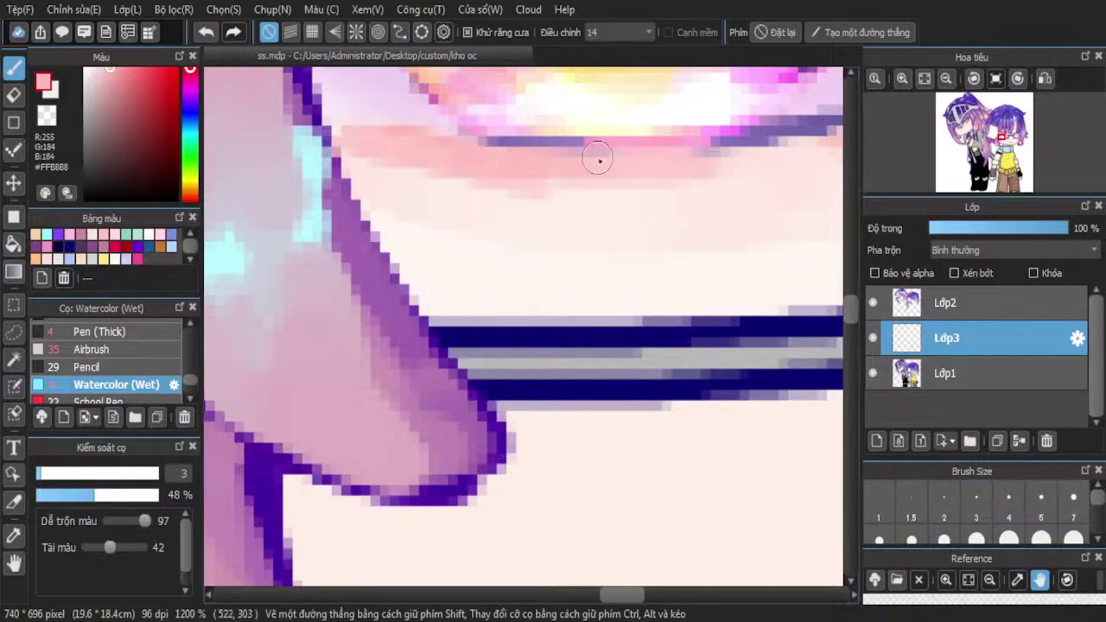
{"action": "scroll", "coordinate": [597, 160], "scroll_direction": "down", "scroll_amount": 3}
{"action": "scroll", "coordinate": [582, 149], "scroll_direction": "up", "scroll_amount": 3}
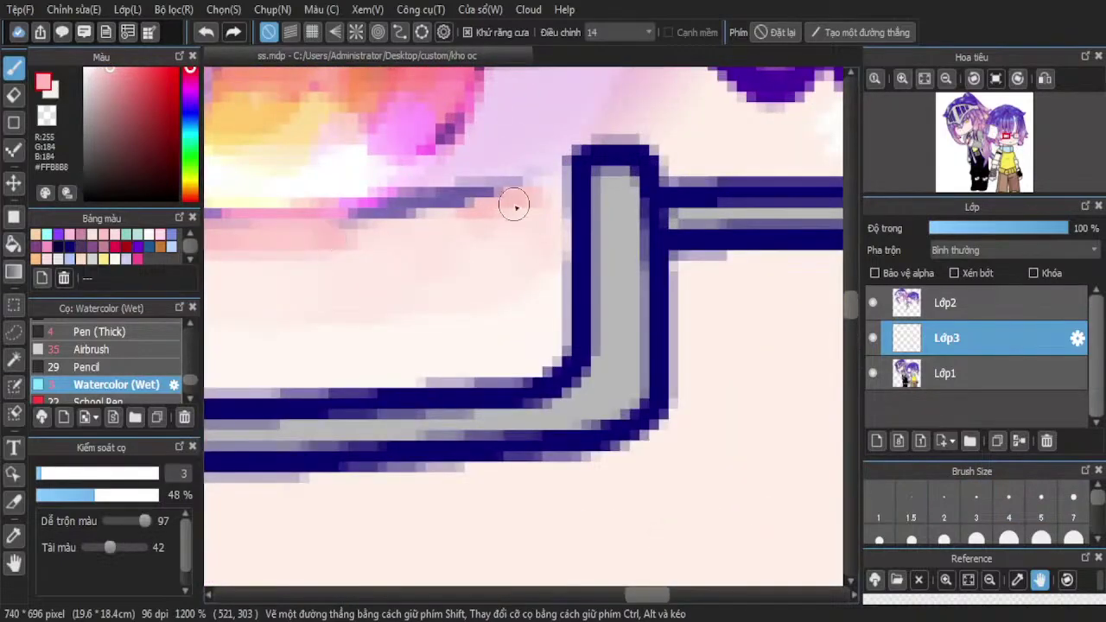
{"action": "left_click_drag", "start_coordinate": [517, 205], "coordinate": [309, 228]}
{"action": "scroll", "coordinate": [477, 195], "scroll_direction": "down", "scroll_amount": 5}
Paint the same narrow #FFB8B8 band along the lower edge of the right-hand eye
{"action": "scroll", "coordinate": [551, 196], "scroll_direction": "up", "scroll_amount": 5}
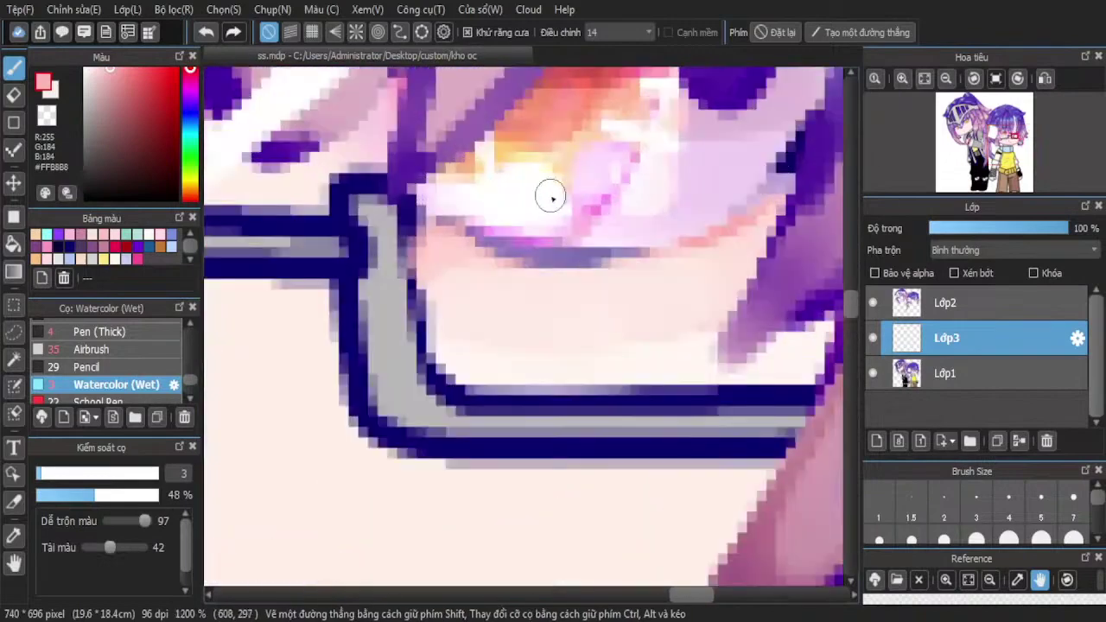
{"action": "mouse_move", "coordinate": [445, 246]}
{"action": "left_mouse_down"}
{"action": "mouse_move", "coordinate": [565, 277]}
{"action": "mouse_move", "coordinate": [709, 264]}
{"action": "mouse_move", "coordinate": [765, 227]}
{"action": "mouse_move", "coordinate": [734, 246]}
{"action": "left_mouse_up"}
{"action": "scroll", "coordinate": [605, 248], "scroll_direction": "down", "scroll_amount": 3}
{"action": "scroll", "coordinate": [605, 249], "scroll_direction": "down", "scroll_amount": 3}
Add light #FFB8B8 shading to the skin gaps between the bangs above both eyes
{"action": "scroll", "coordinate": [723, 264], "scroll_direction": "up", "scroll_amount": 3}
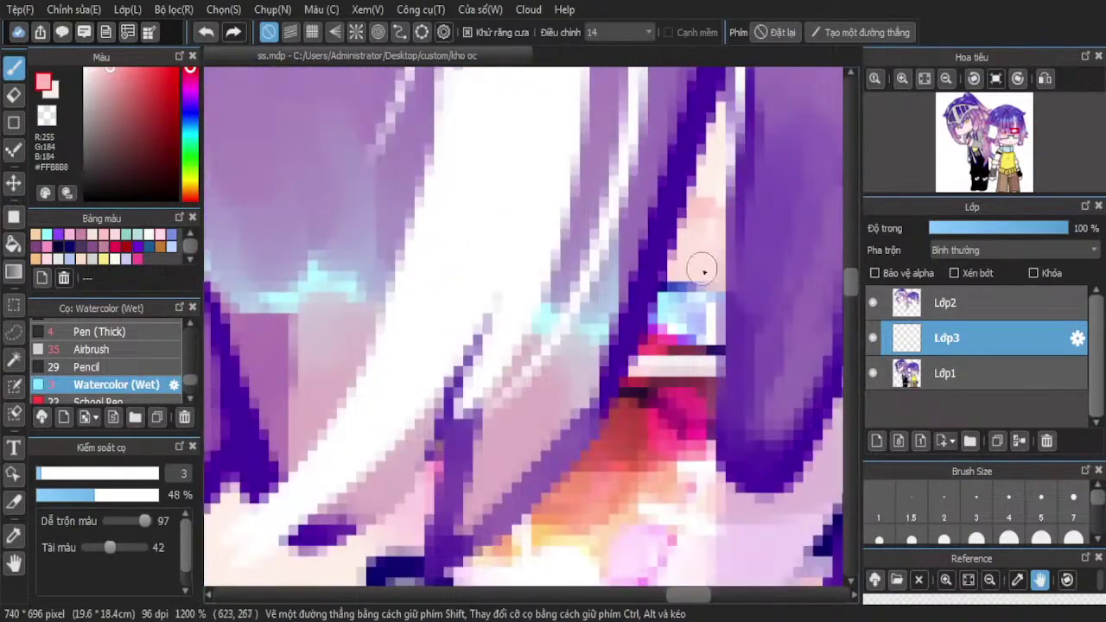
{"action": "scroll", "coordinate": [703, 270], "scroll_direction": "down", "scroll_amount": 3}
{"action": "scroll", "coordinate": [457, 252], "scroll_direction": "up", "scroll_amount": 2}
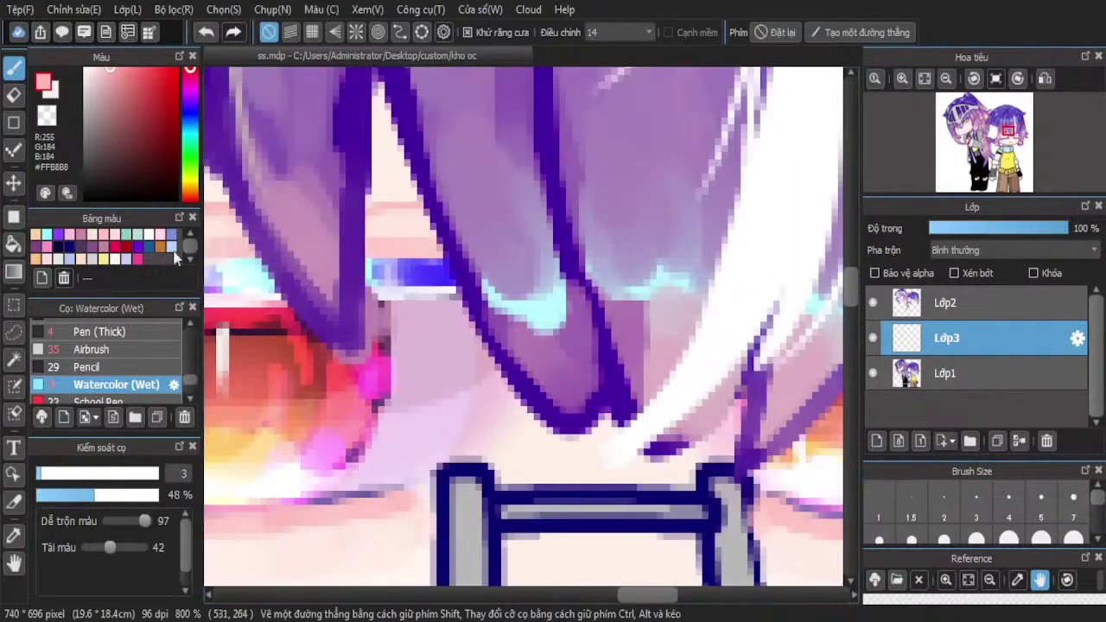
{"action": "scroll", "coordinate": [464, 250], "scroll_direction": "down", "scroll_amount": 3}
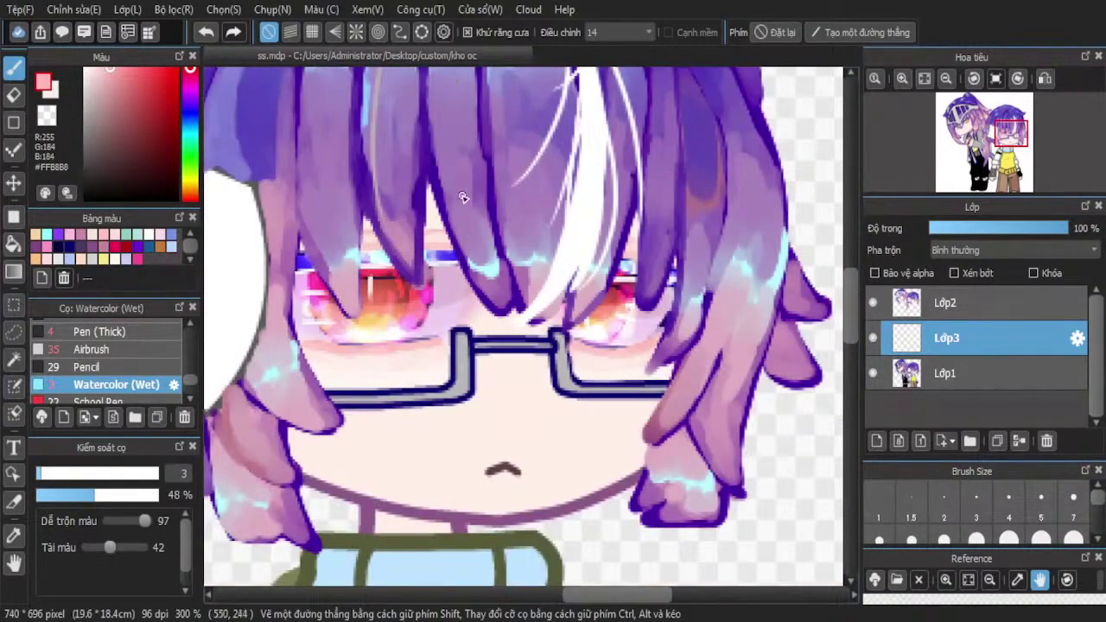
Sample the light skin tone #FFF0EB below the left-hand eye and blend the narrow pink band into the skin at size 3
{"action": "left_click", "coordinate": [13, 536]}
{"action": "left_click", "coordinate": [430, 452]}
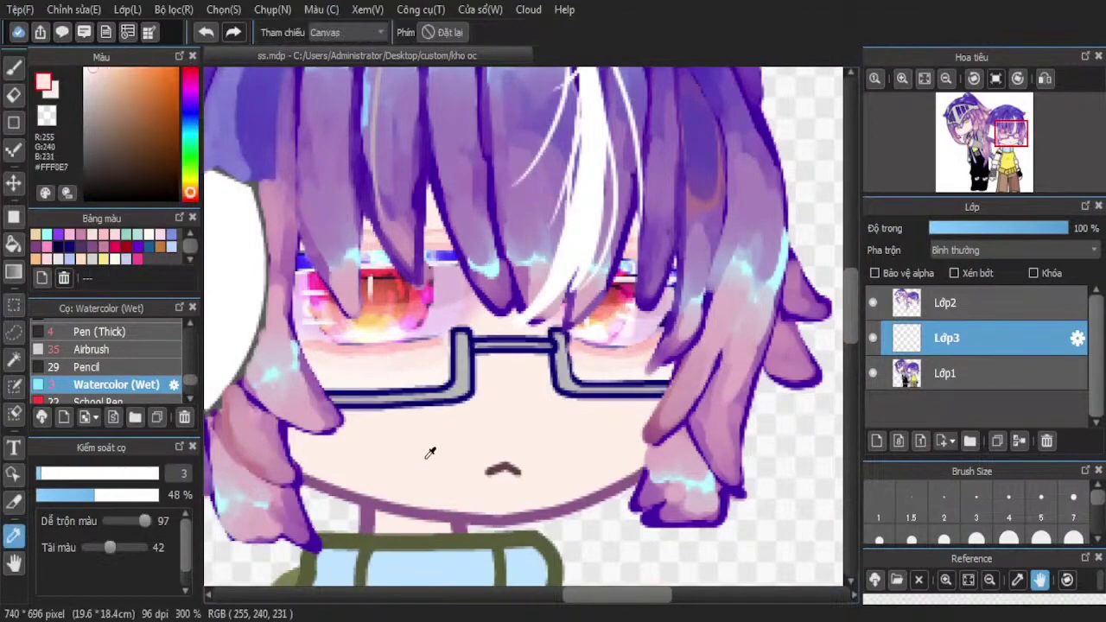
{"action": "key", "text": "b"}
{"action": "scroll", "coordinate": [328, 364], "scroll_direction": "up", "scroll_amount": 1}
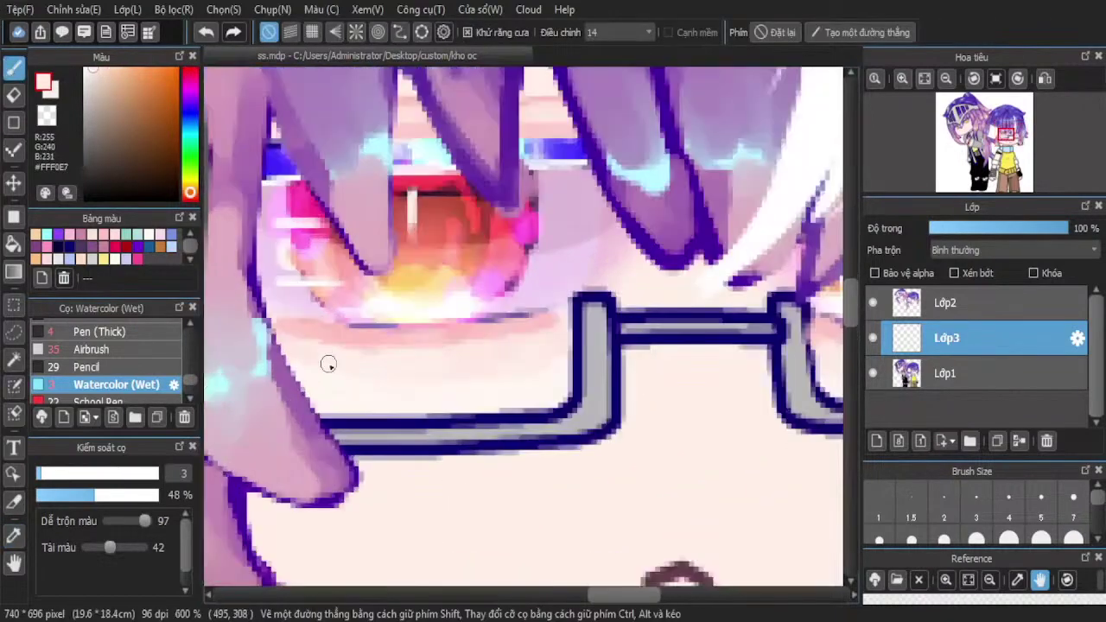
{"action": "scroll", "coordinate": [328, 364], "scroll_direction": "up", "scroll_amount": 1}
{"action": "left_click", "coordinate": [13, 536]}
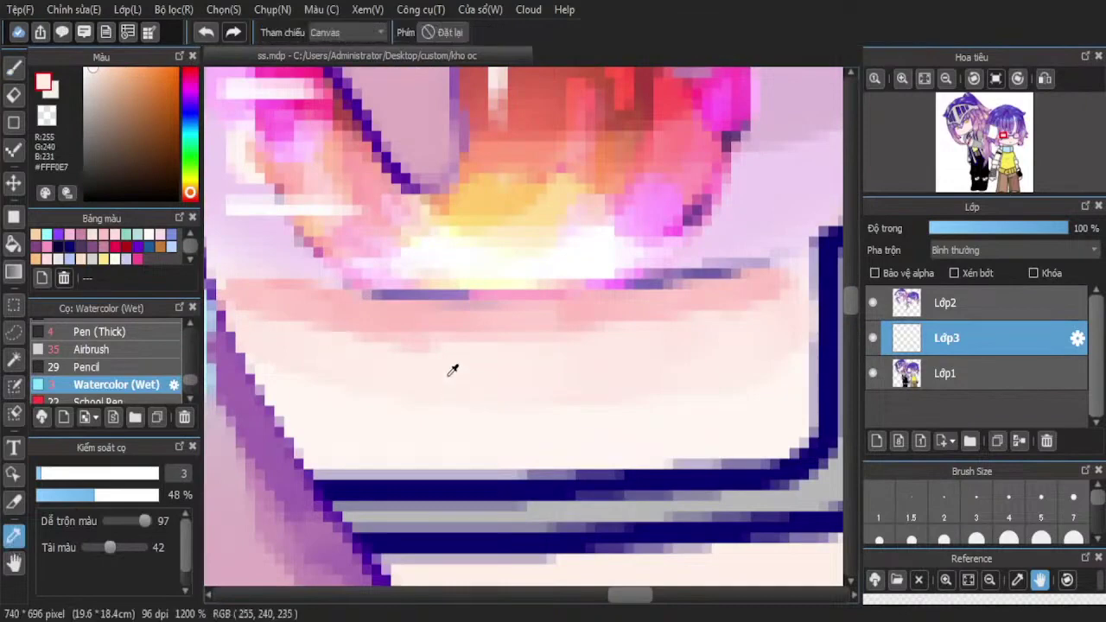
{"action": "left_click", "coordinate": [452, 370]}
{"action": "key", "text": "b"}
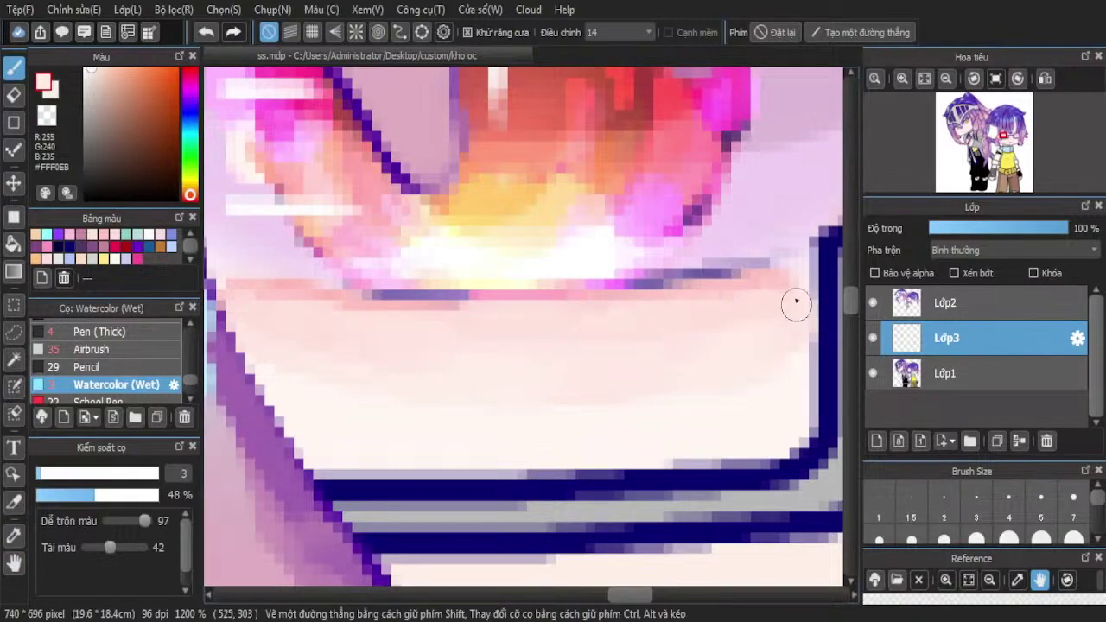
Examine the blended pink shading around both eyes and the skin gaps between the bangs
{"action": "scroll", "coordinate": [718, 371], "scroll_direction": "down", "scroll_amount": 4}
{"action": "scroll", "coordinate": [708, 306], "scroll_direction": "up", "scroll_amount": 3}
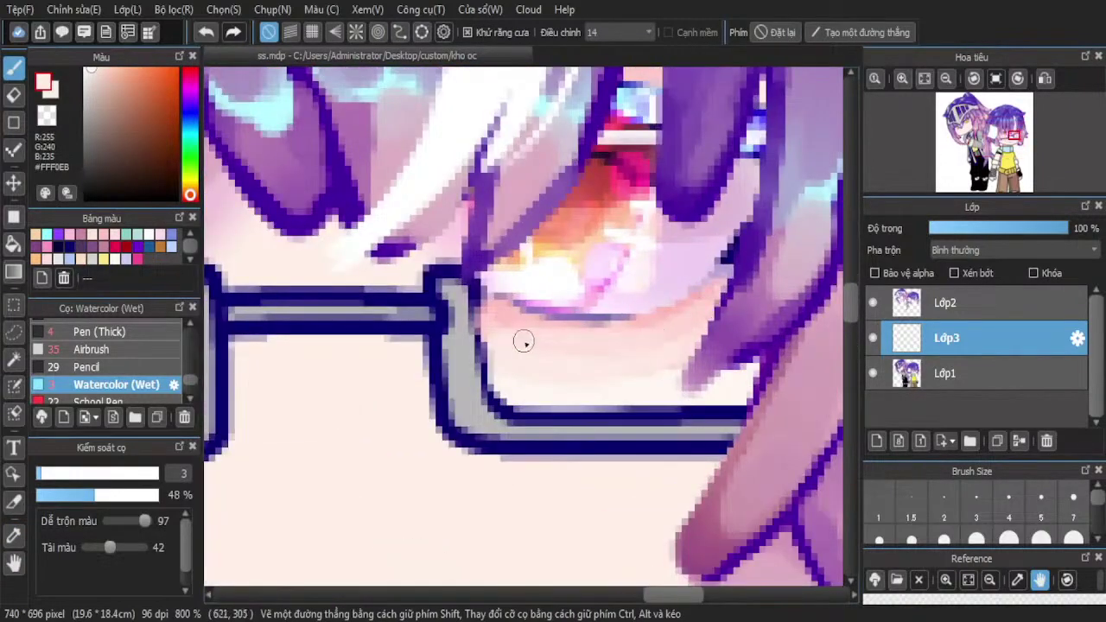
{"action": "scroll", "coordinate": [604, 146], "scroll_direction": "down", "scroll_amount": 1}
{"action": "scroll", "coordinate": [625, 280], "scroll_direction": "up", "scroll_amount": 2}
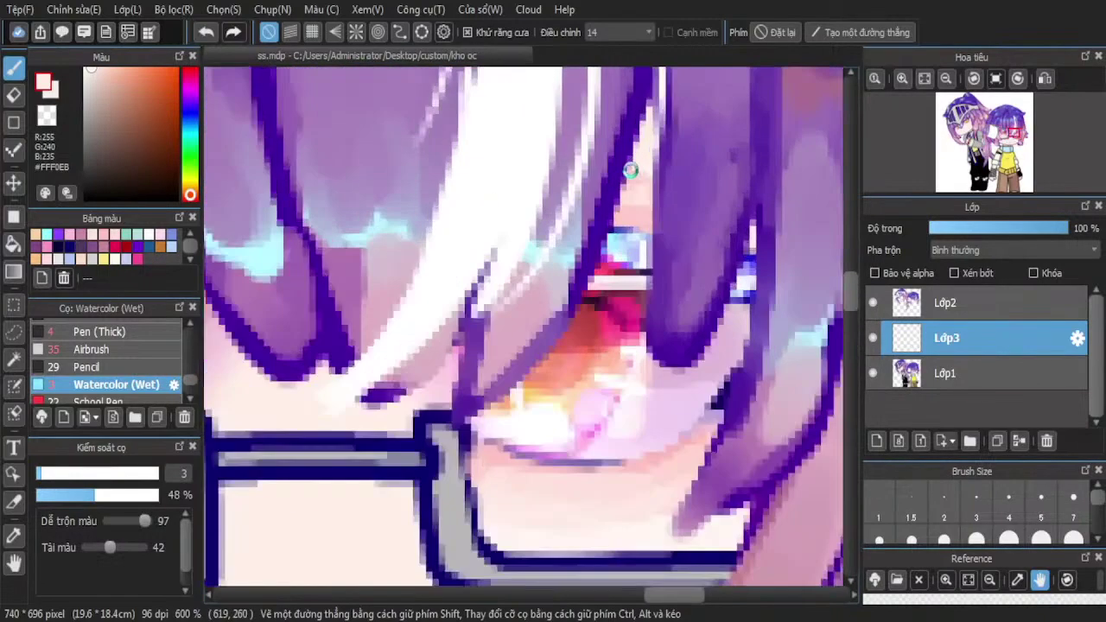
{"action": "scroll", "coordinate": [660, 227], "scroll_direction": "down", "scroll_amount": 4}
{"action": "scroll", "coordinate": [371, 246], "scroll_direction": "up", "scroll_amount": 3}
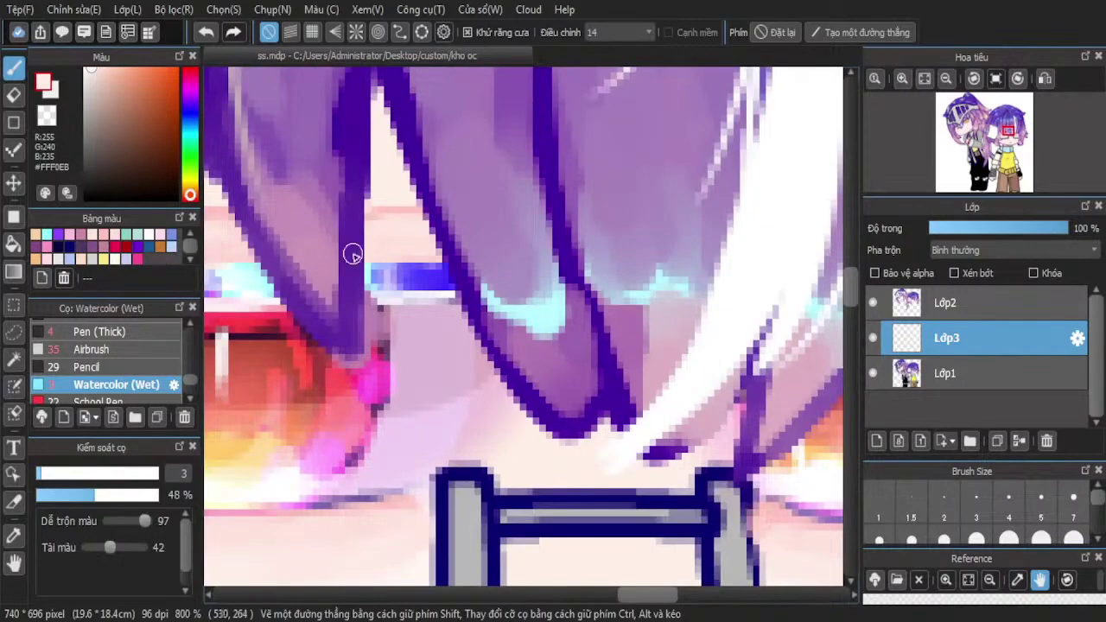
{"action": "scroll", "coordinate": [474, 238], "scroll_direction": "down", "scroll_amount": 4}
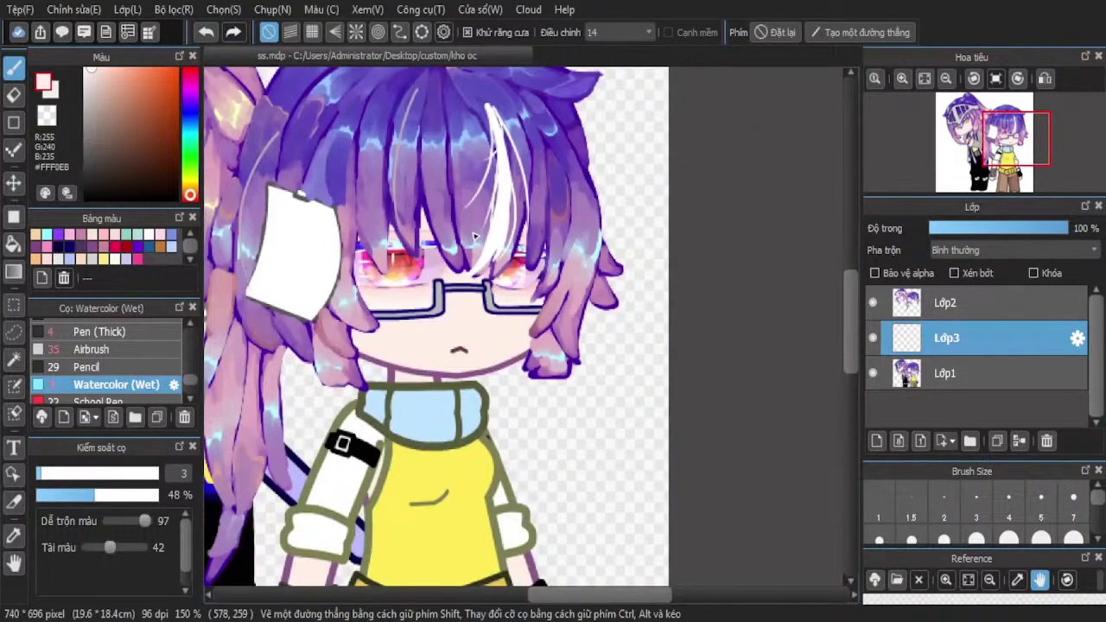
{"action": "scroll", "coordinate": [474, 236], "scroll_direction": "down", "scroll_amount": 1}
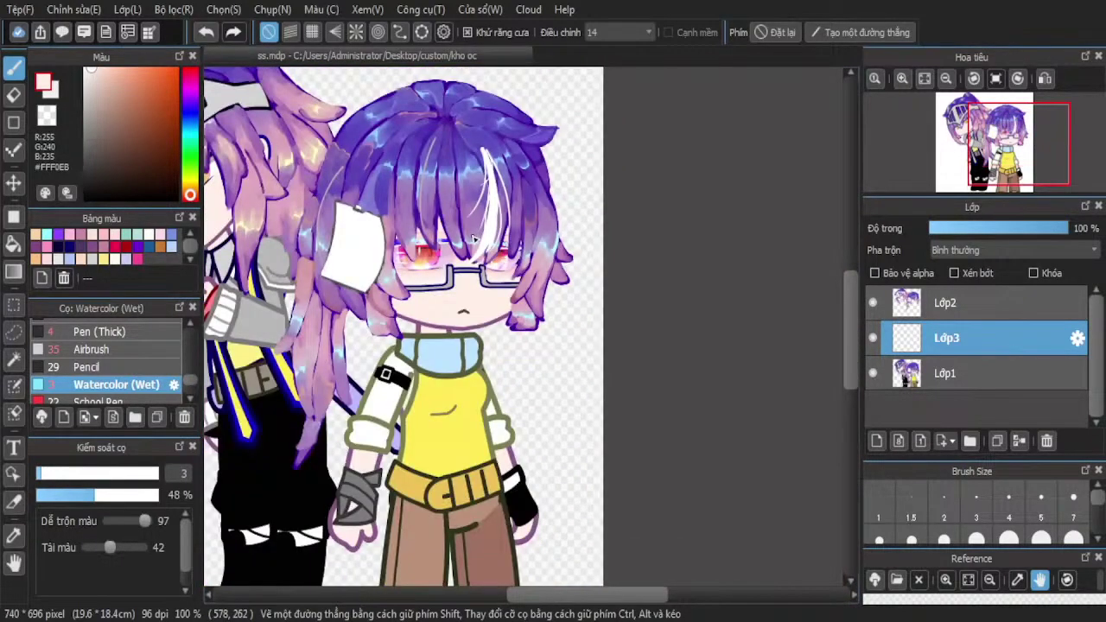
Sample the skin tone #FFF0E7 from the cheek and set the Watercolor (Wet) brush size to 25
{"action": "scroll", "coordinate": [443, 305], "scroll_direction": "up", "scroll_amount": 4}
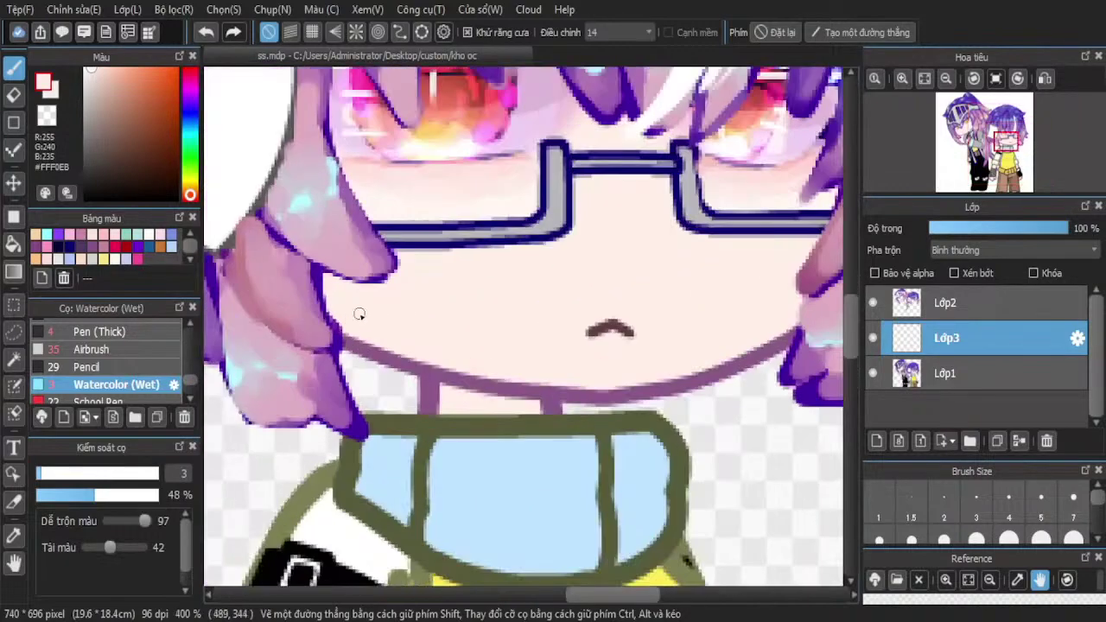
{"action": "scroll", "coordinate": [748, 308], "scroll_direction": "up", "scroll_amount": 2}
{"action": "scroll", "coordinate": [430, 242], "scroll_direction": "down", "scroll_amount": 1}
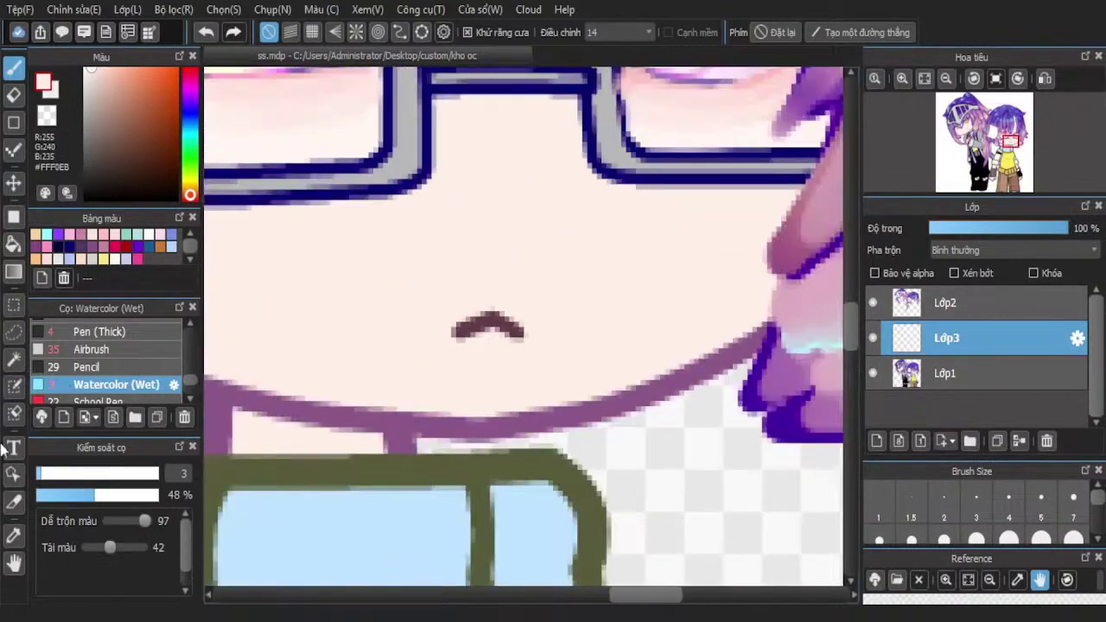
{"action": "scroll", "coordinate": [729, 349], "scroll_direction": "down", "scroll_amount": 1}
{"action": "scroll", "coordinate": [344, 308], "scroll_direction": "up", "scroll_amount": 3}
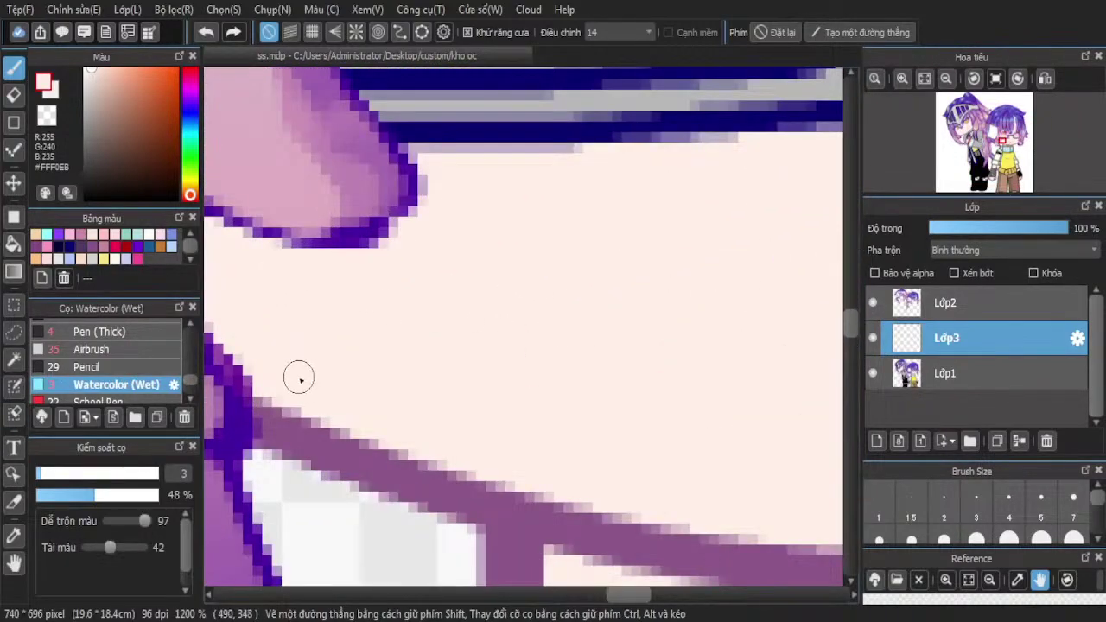
{"action": "left_click", "coordinate": [13, 537]}
{"action": "left_click", "coordinate": [598, 338]}
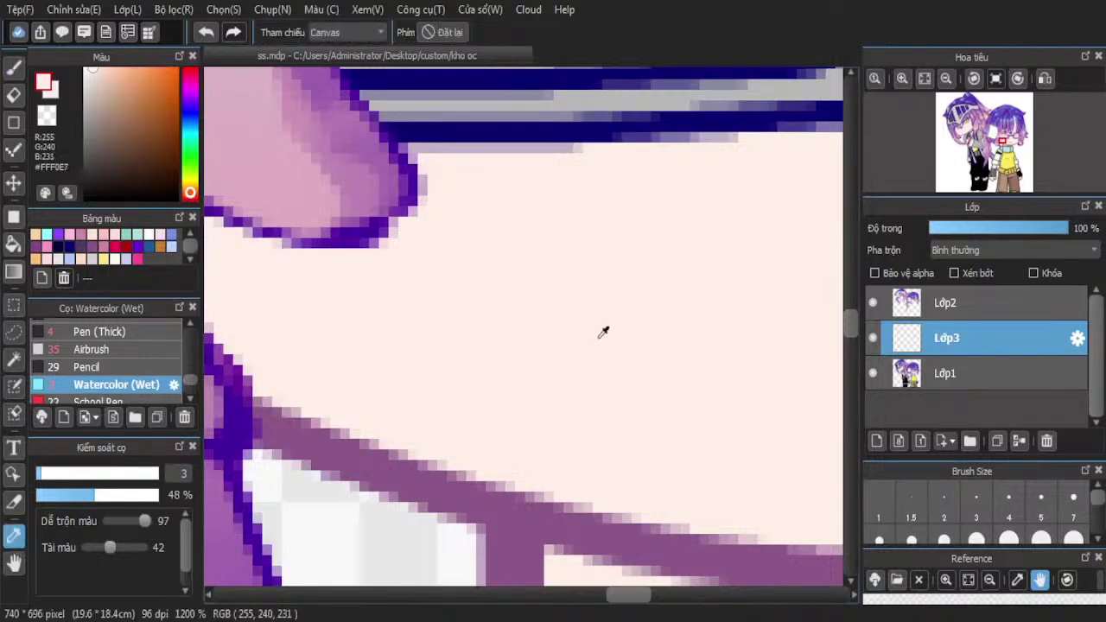
{"action": "left_click", "coordinate": [12, 69]}
{"action": "left_click", "coordinate": [92, 476]}
{"action": "scroll", "coordinate": [516, 329], "scroll_direction": "down", "scroll_amount": 1}
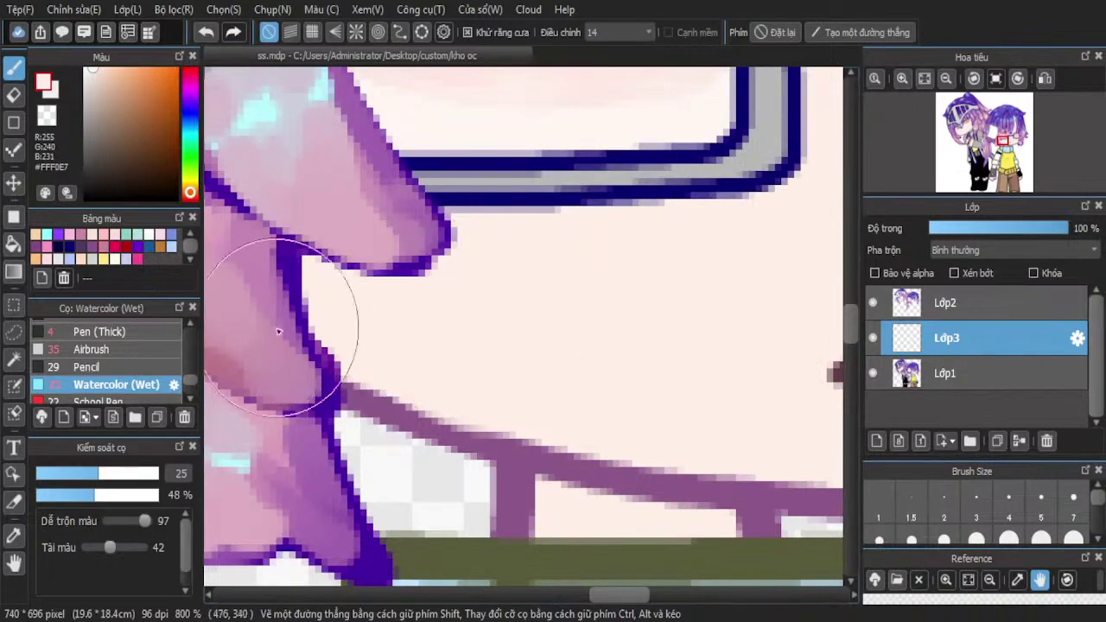
Set the colour to #C3E1FF and the brush size to 5, and paint pale blue shading on the left-hand cheek beside the hair
{"action": "left_click_drag", "start_coordinate": [192, 81], "coordinate": [191, 123]}
{"action": "mouse_move", "coordinate": [120, 60]}
{"action": "left_mouse_down"}
{"action": "mouse_move", "coordinate": [114, 53]}
{"action": "mouse_move", "coordinate": [109, 77]}
{"action": "mouse_move", "coordinate": [105, 68]}
{"action": "left_mouse_up"}
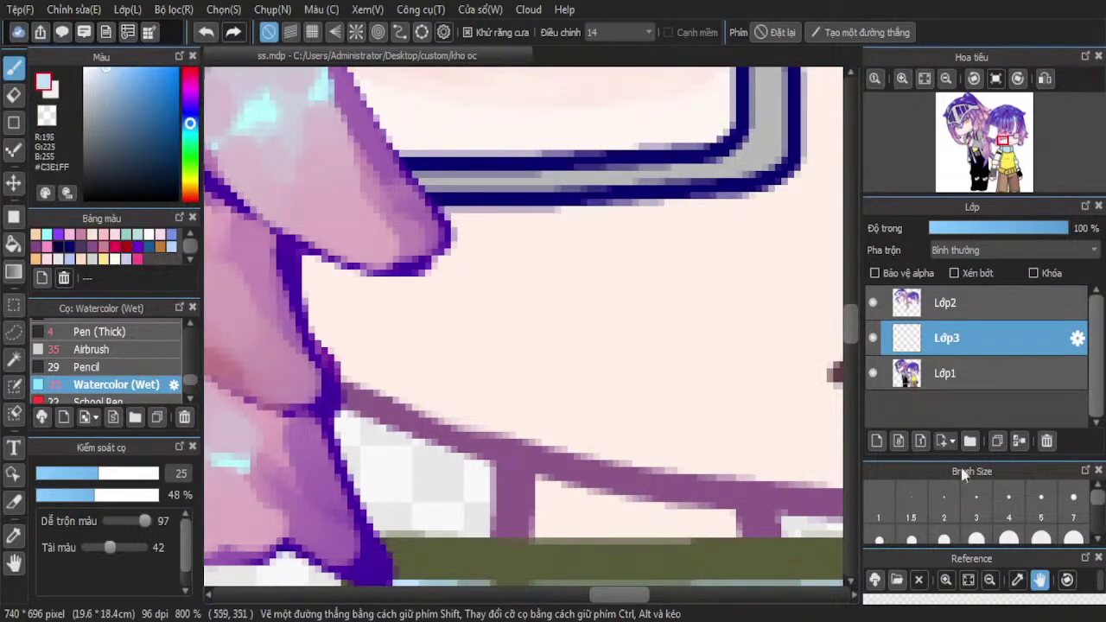
{"action": "left_click", "coordinate": [1040, 506]}
{"action": "scroll", "coordinate": [406, 303], "scroll_direction": "up", "scroll_amount": 1}
{"action": "mouse_move", "coordinate": [267, 247]}
{"action": "left_mouse_down"}
{"action": "mouse_move", "coordinate": [278, 294]}
{"action": "mouse_move", "coordinate": [281, 281]}
{"action": "mouse_move", "coordinate": [345, 294]}
{"action": "left_mouse_up"}
{"action": "mouse_move", "coordinate": [313, 346]}
{"action": "left_mouse_down"}
{"action": "mouse_move", "coordinate": [347, 307]}
{"action": "mouse_move", "coordinate": [364, 347]}
{"action": "mouse_move", "coordinate": [350, 399]}
{"action": "mouse_move", "coordinate": [361, 459]}
{"action": "mouse_move", "coordinate": [359, 426]}
{"action": "mouse_move", "coordinate": [276, 296]}
{"action": "mouse_move", "coordinate": [288, 326]}
{"action": "mouse_move", "coordinate": [268, 264]}
{"action": "left_mouse_up"}
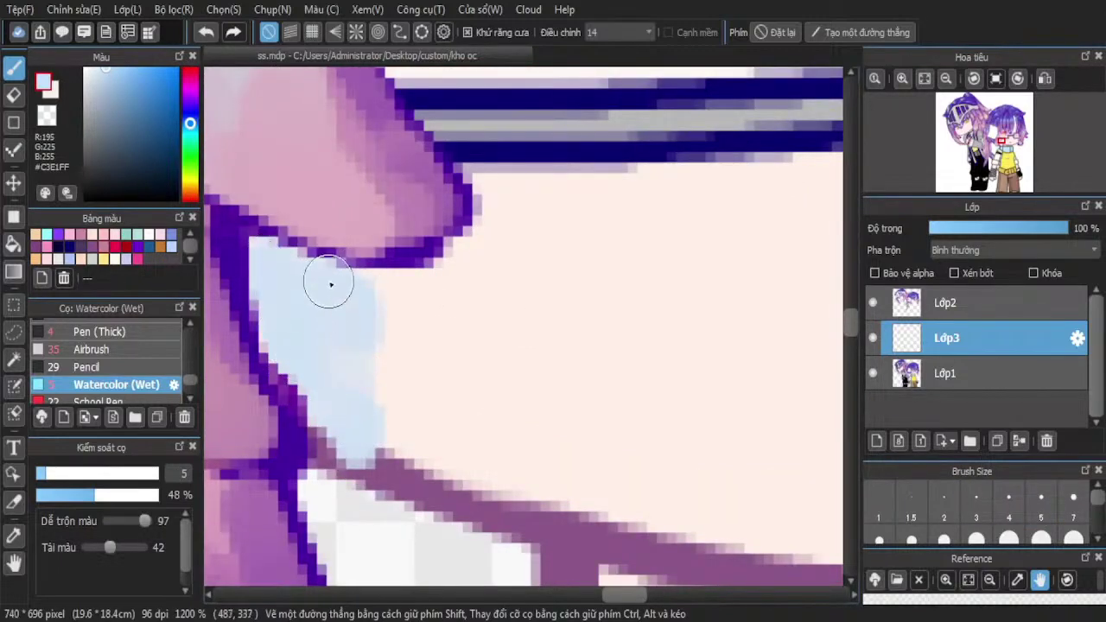
{"action": "left_click_drag", "start_coordinate": [330, 285], "coordinate": [396, 272]}
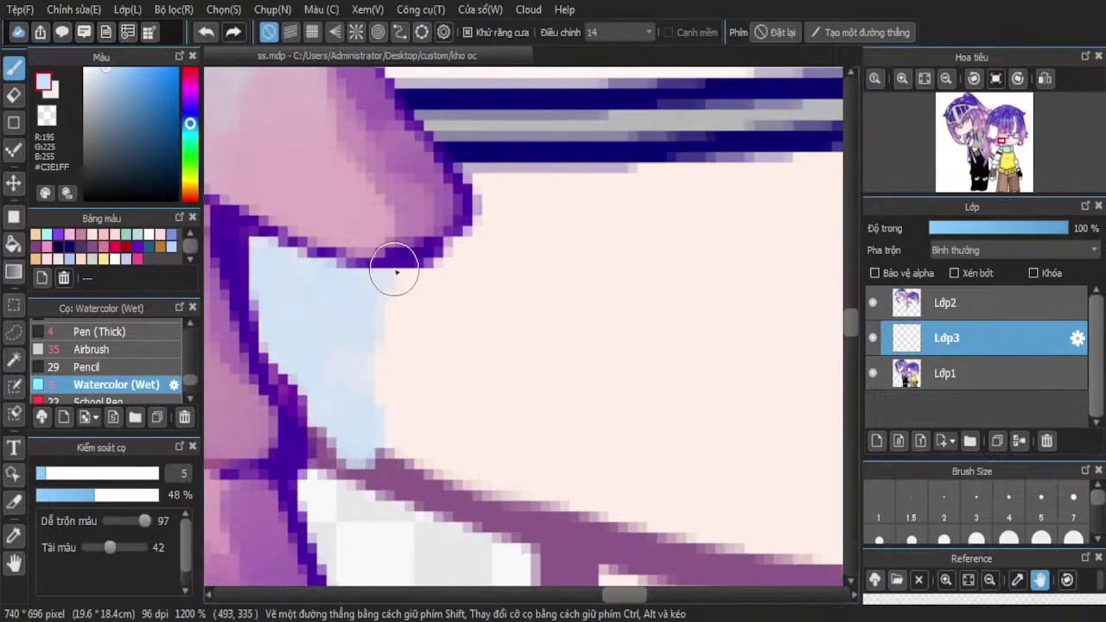
Sample the skin tone #FFF0E7 and blend it over the pale blue cheek shading and along the adjoining jawline
{"action": "left_click", "coordinate": [13, 535]}
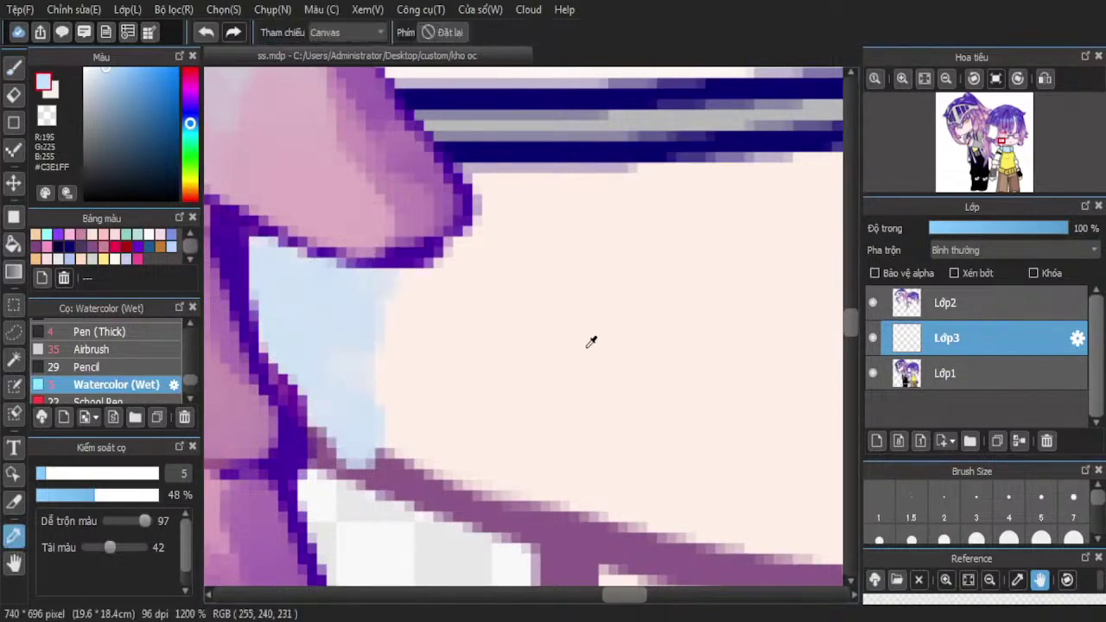
{"action": "left_click", "coordinate": [590, 340]}
{"action": "key", "text": "b"}
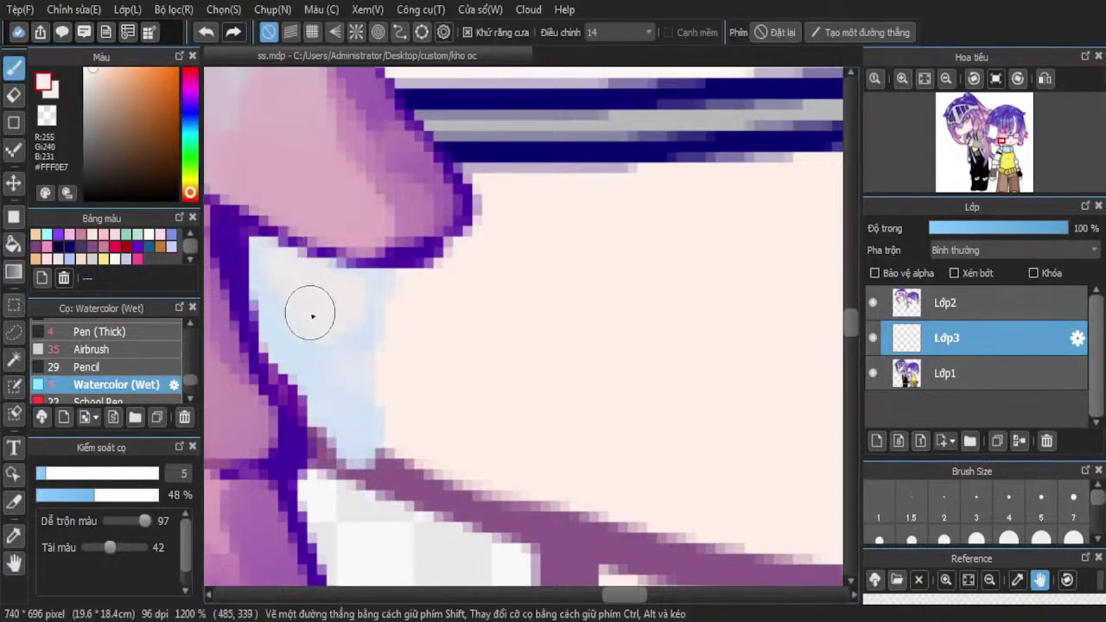
{"action": "mouse_move", "coordinate": [313, 317]}
{"action": "left_mouse_down"}
{"action": "mouse_move", "coordinate": [281, 268]}
{"action": "mouse_move", "coordinate": [251, 274]}
{"action": "mouse_move", "coordinate": [321, 385]}
{"action": "mouse_move", "coordinate": [331, 383]}
{"action": "mouse_move", "coordinate": [341, 299]}
{"action": "mouse_move", "coordinate": [381, 268]}
{"action": "left_mouse_up"}
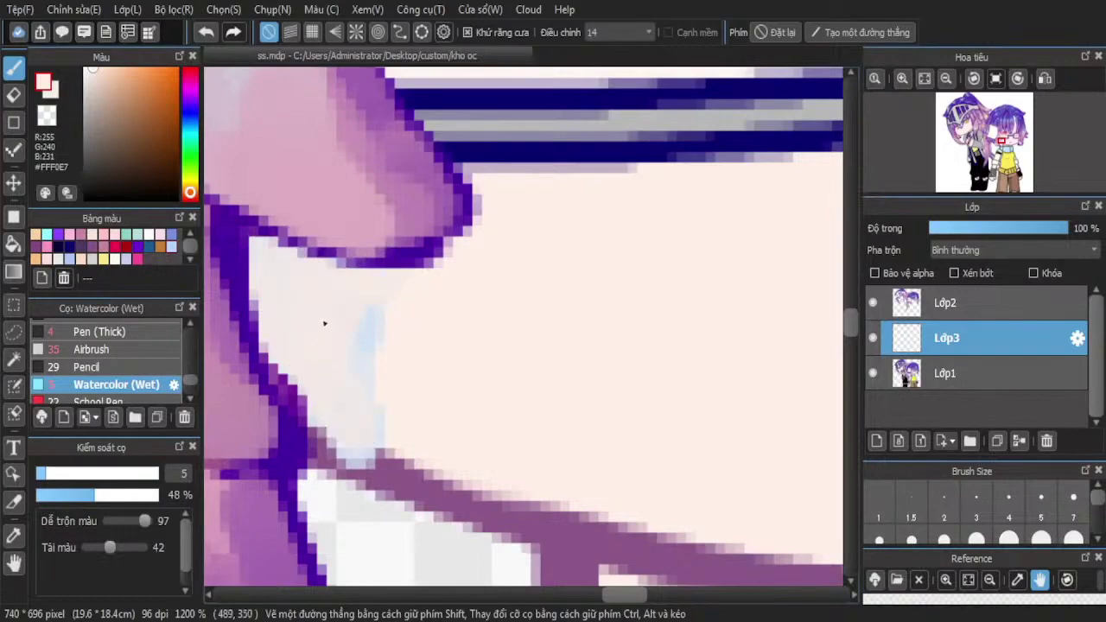
{"action": "scroll", "coordinate": [430, 306], "scroll_direction": "down", "scroll_amount": 5}
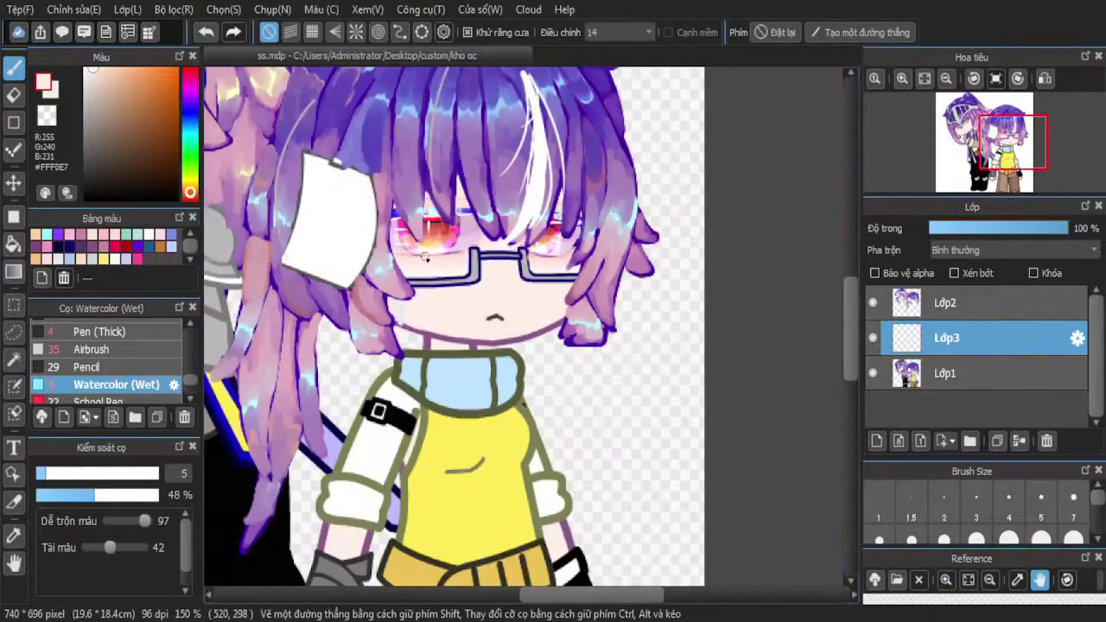
{"action": "scroll", "coordinate": [403, 325], "scroll_direction": "up", "scroll_amount": 5}
{"action": "left_click_drag", "start_coordinate": [430, 312], "coordinate": [557, 353]}
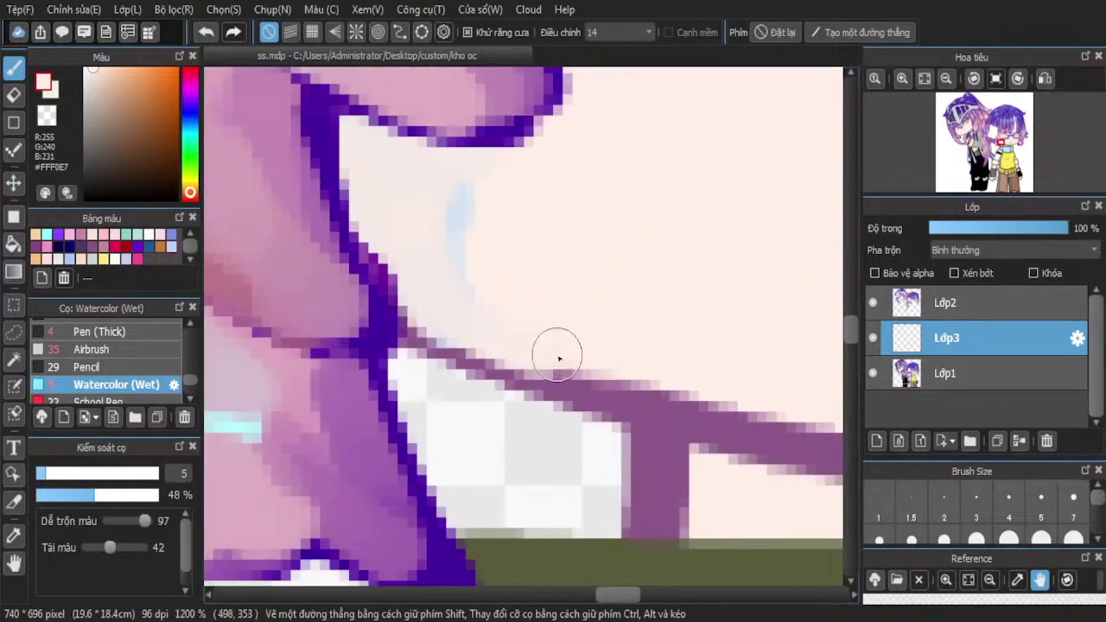
{"action": "scroll", "coordinate": [579, 297], "scroll_direction": "down", "scroll_amount": 8}
{"action": "scroll", "coordinate": [593, 311], "scroll_direction": "up", "scroll_amount": 9}
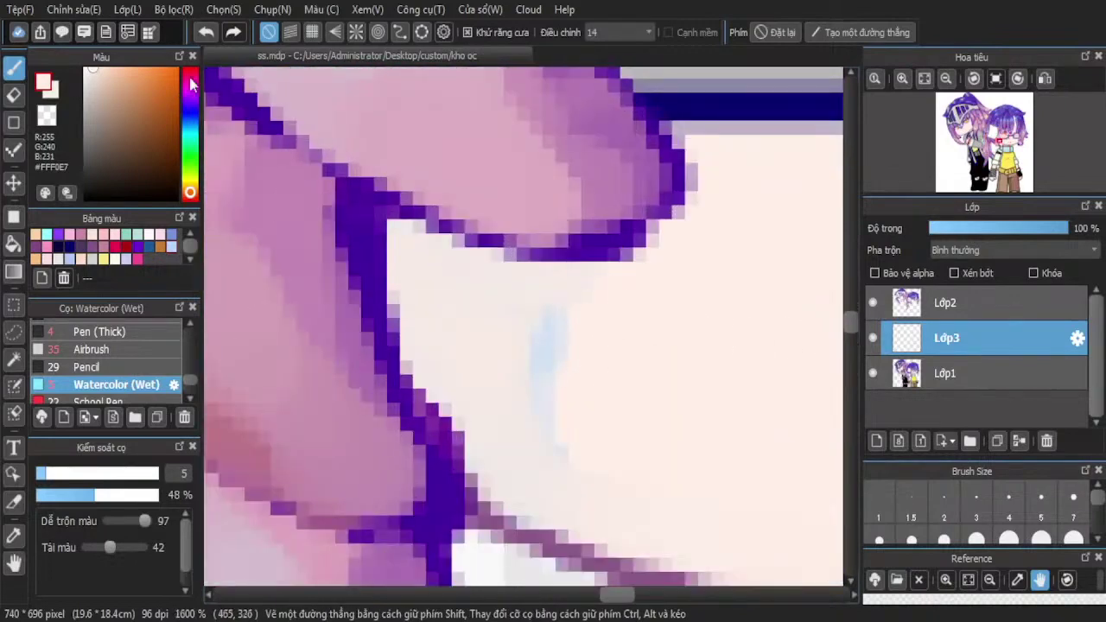
Set the colour to #FFCECE and paint soft pink shading over the left-hand cheek area beside the hair
{"action": "left_click_drag", "start_coordinate": [191, 84], "coordinate": [190, 69]}
{"action": "mouse_move", "coordinate": [400, 242]}
{"action": "left_mouse_down"}
{"action": "mouse_move", "coordinate": [412, 281]}
{"action": "mouse_move", "coordinate": [485, 266]}
{"action": "mouse_move", "coordinate": [525, 285]}
{"action": "mouse_move", "coordinate": [386, 255]}
{"action": "mouse_move", "coordinate": [428, 331]}
{"action": "mouse_move", "coordinate": [420, 411]}
{"action": "mouse_move", "coordinate": [468, 280]}
{"action": "mouse_move", "coordinate": [539, 307]}
{"action": "mouse_move", "coordinate": [436, 282]}
{"action": "mouse_move", "coordinate": [528, 277]}
{"action": "mouse_move", "coordinate": [490, 263]}
{"action": "mouse_move", "coordinate": [388, 299]}
{"action": "mouse_move", "coordinate": [471, 453]}
{"action": "mouse_move", "coordinate": [479, 517]}
{"action": "left_mouse_up"}
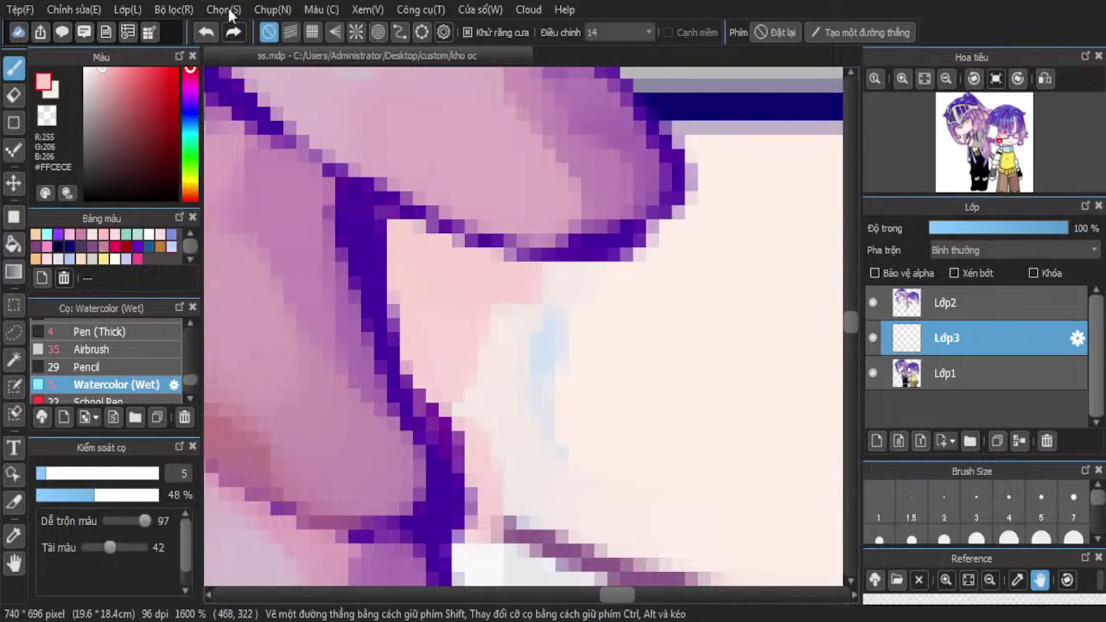
{"action": "scroll", "coordinate": [545, 299], "scroll_direction": "down", "scroll_amount": 3}
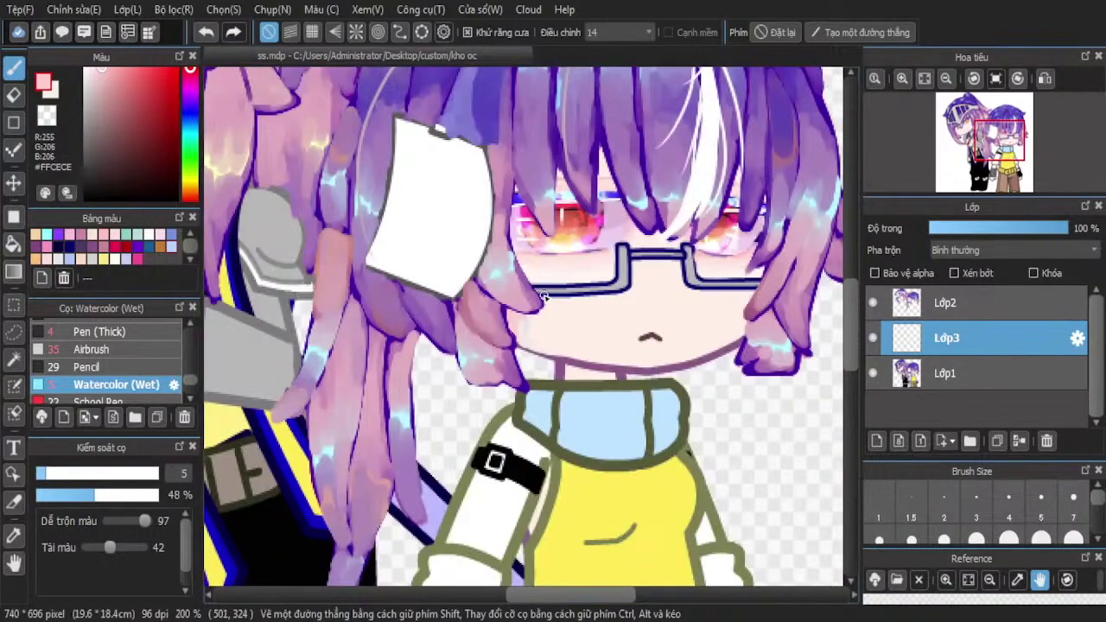
{"action": "scroll", "coordinate": [462, 339], "scroll_direction": "up", "scroll_amount": 3}
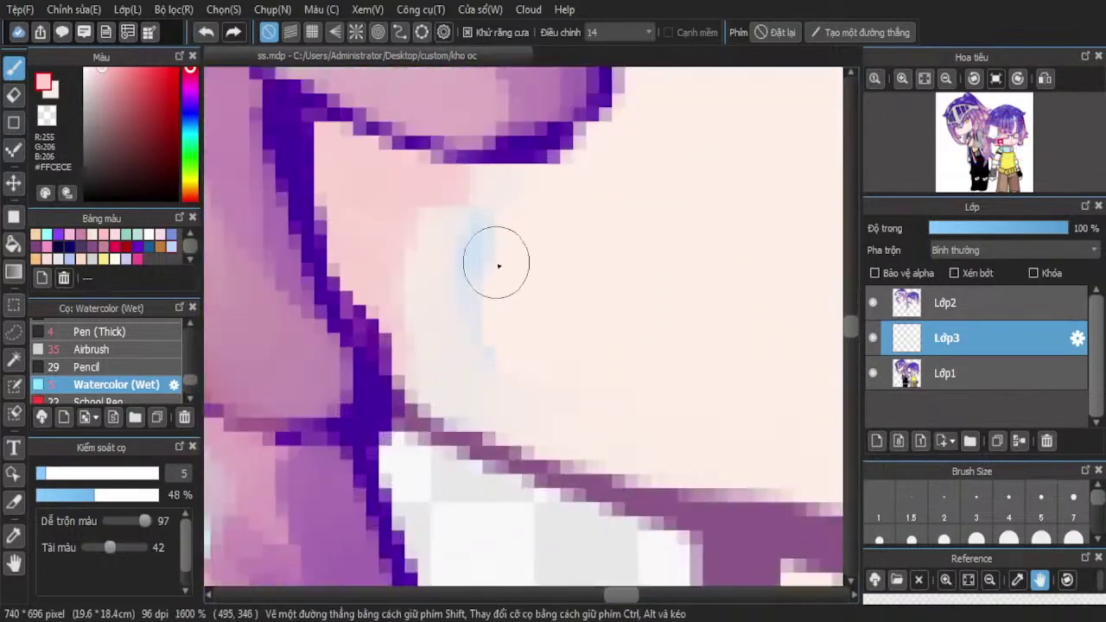
{"action": "mouse_move", "coordinate": [458, 239]}
{"action": "left_mouse_down"}
{"action": "mouse_move", "coordinate": [517, 181]}
{"action": "mouse_move", "coordinate": [442, 197]}
{"action": "mouse_move", "coordinate": [488, 218]}
{"action": "mouse_move", "coordinate": [453, 372]}
{"action": "mouse_move", "coordinate": [478, 274]}
{"action": "mouse_move", "coordinate": [480, 341]}
{"action": "mouse_move", "coordinate": [514, 416]}
{"action": "mouse_move", "coordinate": [396, 210]}
{"action": "mouse_move", "coordinate": [450, 392]}
{"action": "mouse_move", "coordinate": [502, 232]}
{"action": "mouse_move", "coordinate": [566, 184]}
{"action": "mouse_move", "coordinate": [529, 179]}
{"action": "mouse_move", "coordinate": [505, 430]}
{"action": "mouse_move", "coordinate": [565, 438]}
{"action": "left_mouse_up"}
{"action": "scroll", "coordinate": [565, 438], "scroll_direction": "down", "scroll_amount": 4}
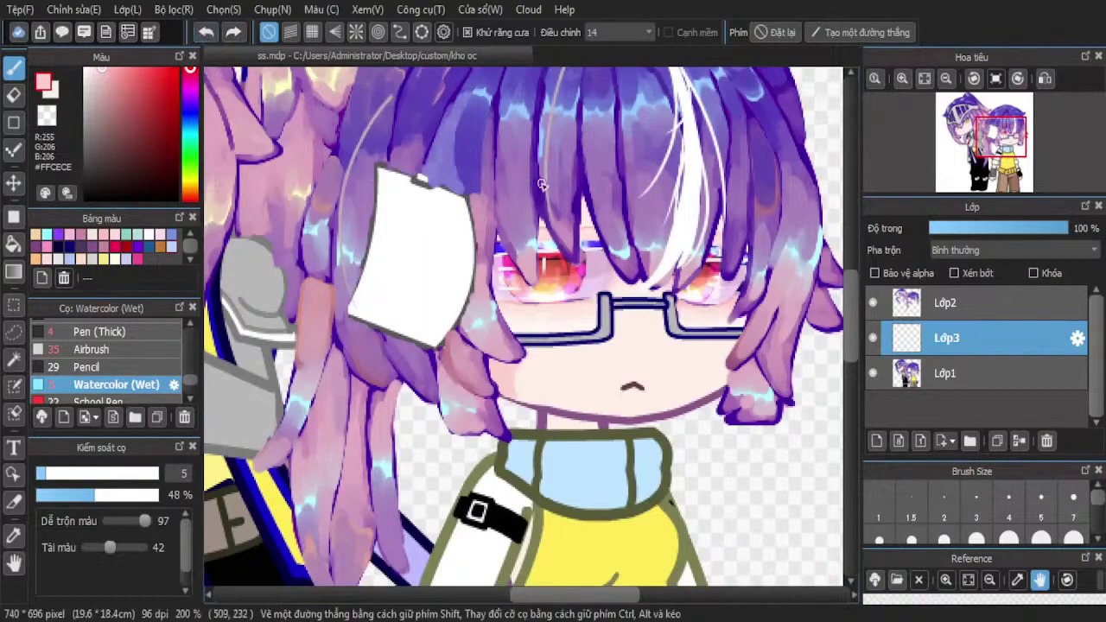
Set the colour to #E1BBBB and add a darker touch to the cheek's upper corner beneath the hair lock
{"action": "scroll", "coordinate": [242, 134], "scroll_direction": "up", "scroll_amount": 5}
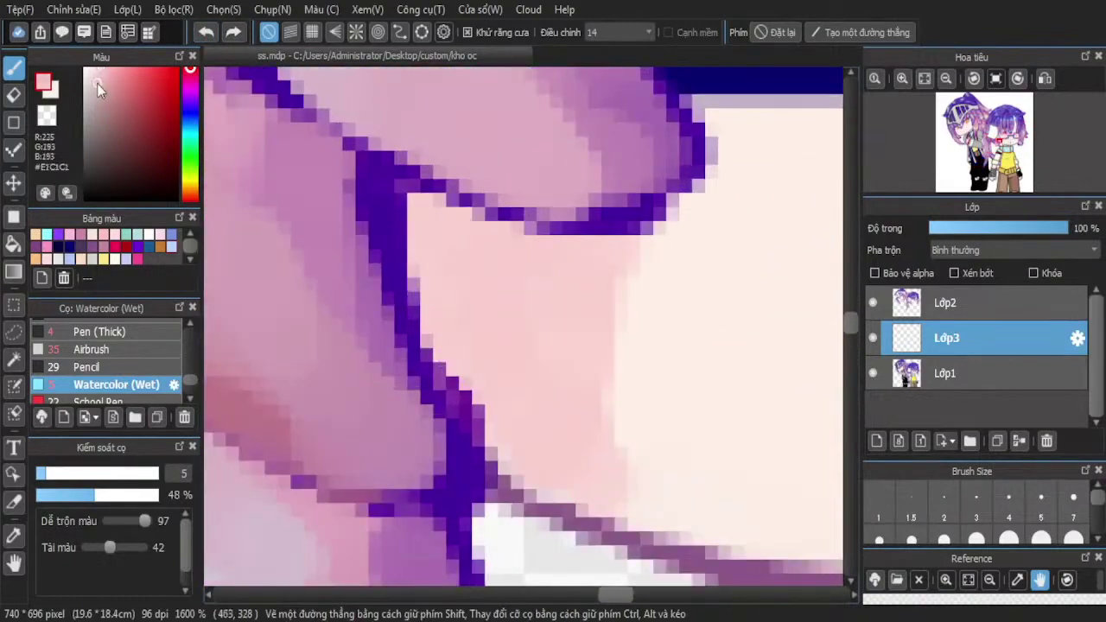
{"action": "left_click", "coordinate": [99, 83]}
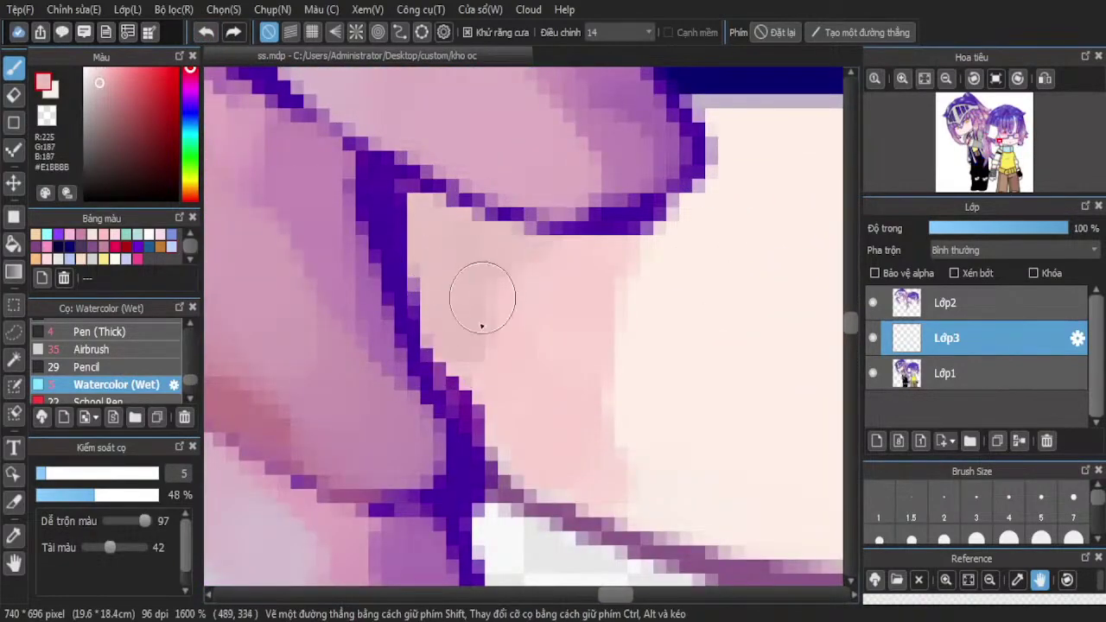
{"action": "scroll", "coordinate": [504, 226], "scroll_direction": "down", "scroll_amount": 6}
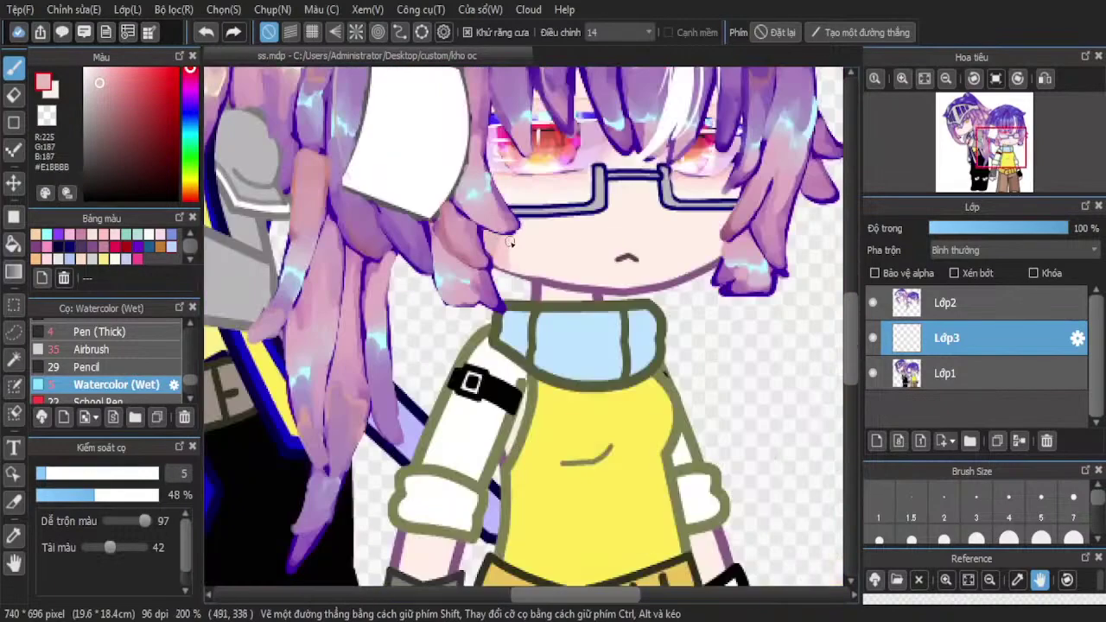
{"action": "scroll", "coordinate": [759, 275], "scroll_direction": "down", "scroll_amount": 1}
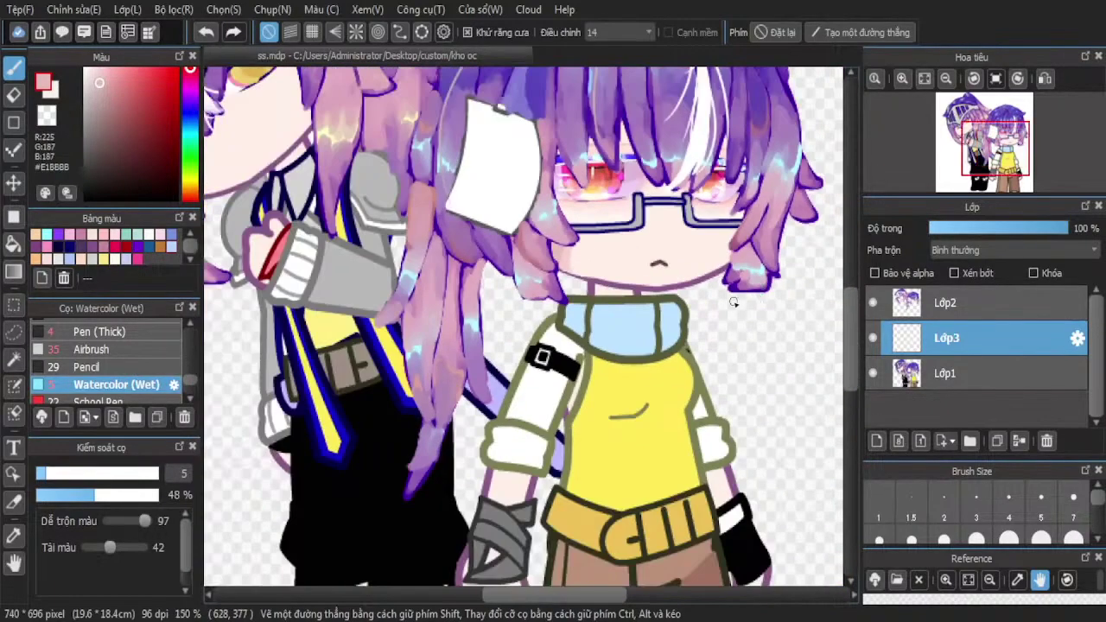
Shade the neck beneath the chin with #E1BBBB and soften its lower part with the sampled skin tone #FFF0E7
{"action": "scroll", "coordinate": [617, 267], "scroll_direction": "up", "scroll_amount": 6}
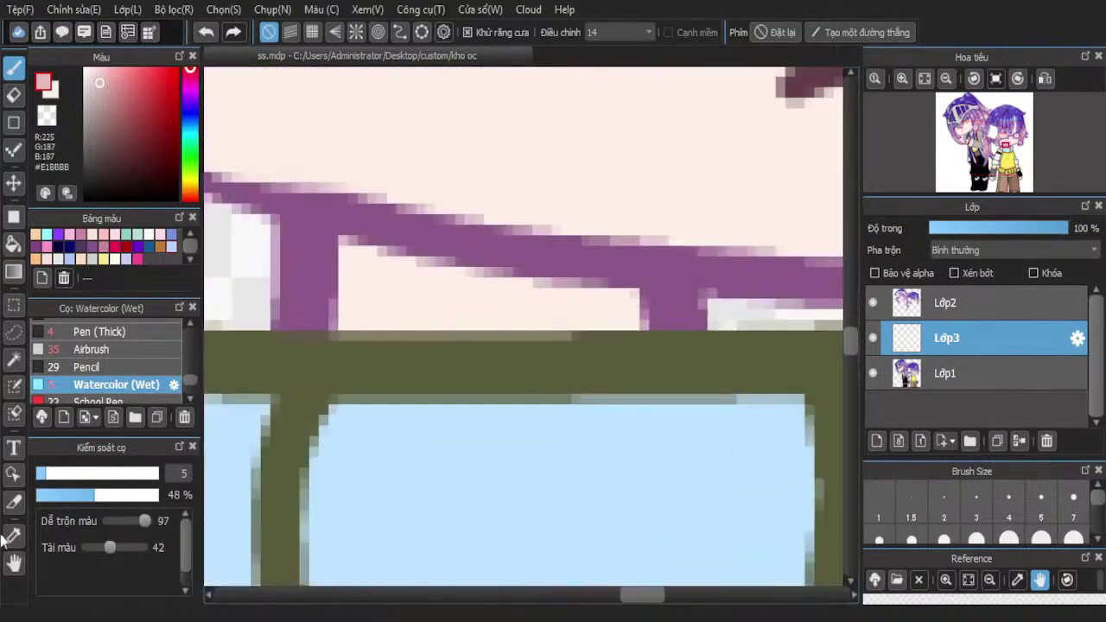
{"action": "mouse_move", "coordinate": [333, 274]}
{"action": "left_mouse_down"}
{"action": "mouse_move", "coordinate": [357, 260]}
{"action": "mouse_move", "coordinate": [644, 304]}
{"action": "left_mouse_up"}
{"action": "left_click", "coordinate": [14, 536]}
{"action": "left_click", "coordinate": [469, 161]}
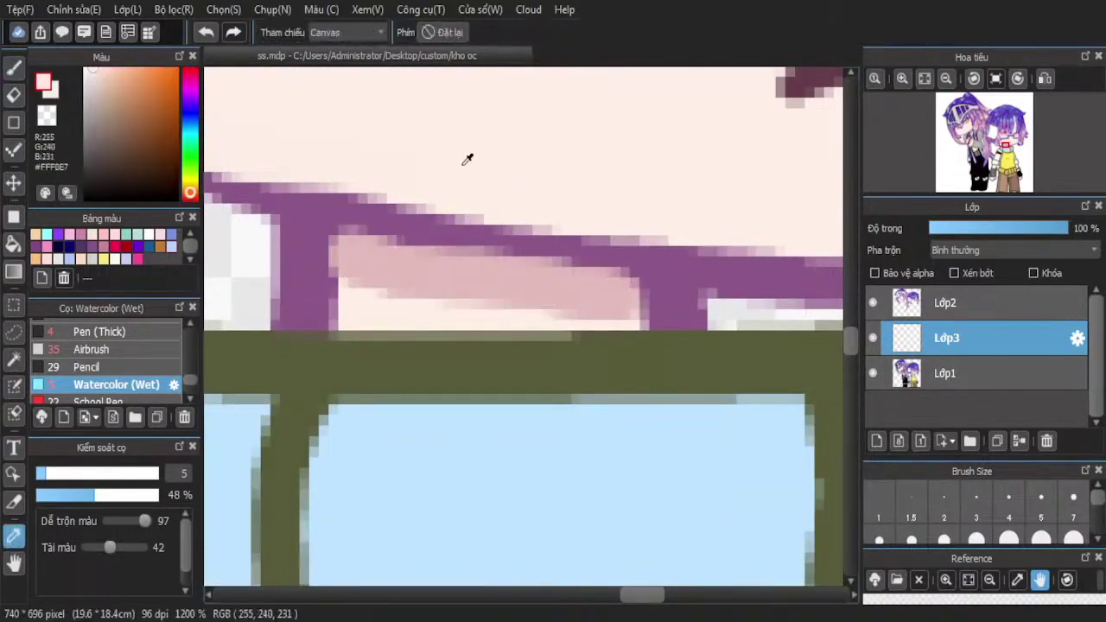
{"action": "left_click", "coordinate": [13, 67]}
{"action": "scroll", "coordinate": [389, 292], "scroll_direction": "up", "scroll_amount": 1}
{"action": "mouse_move", "coordinate": [390, 291]}
{"action": "left_mouse_down"}
{"action": "mouse_move", "coordinate": [289, 296]}
{"action": "mouse_move", "coordinate": [321, 271]}
{"action": "mouse_move", "coordinate": [296, 304]}
{"action": "mouse_move", "coordinate": [323, 342]}
{"action": "mouse_move", "coordinate": [536, 341]}
{"action": "mouse_move", "coordinate": [451, 331]}
{"action": "mouse_move", "coordinate": [702, 323]}
{"action": "left_mouse_up"}
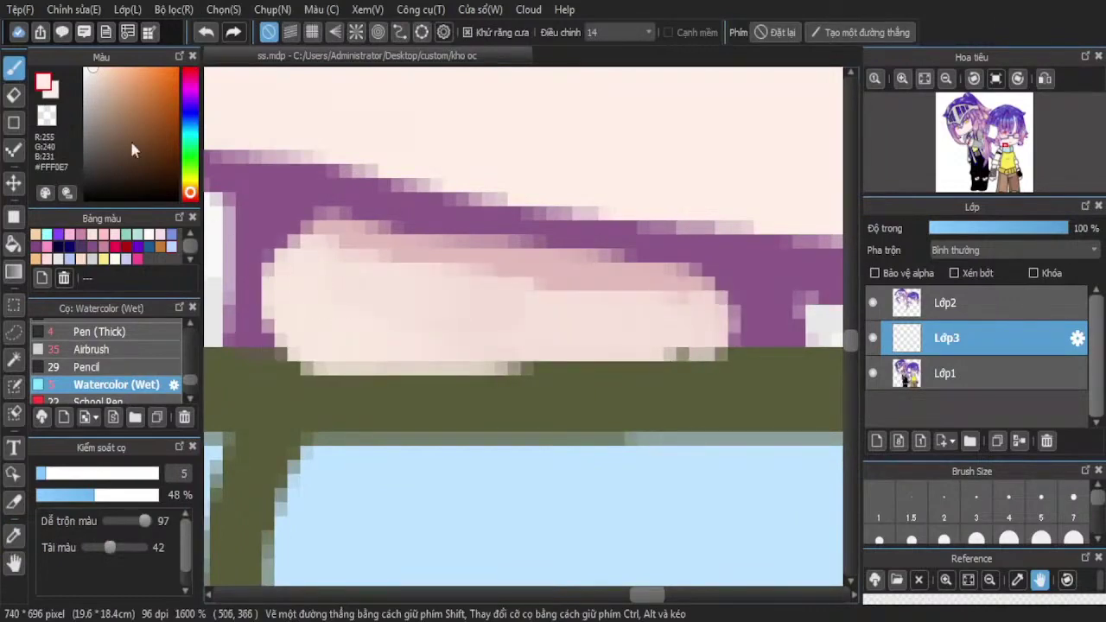
Set the colour to #D0DFE3 and paint pale blue-grey shading over the right-hand end of the neck
{"action": "left_click", "coordinate": [191, 132]}
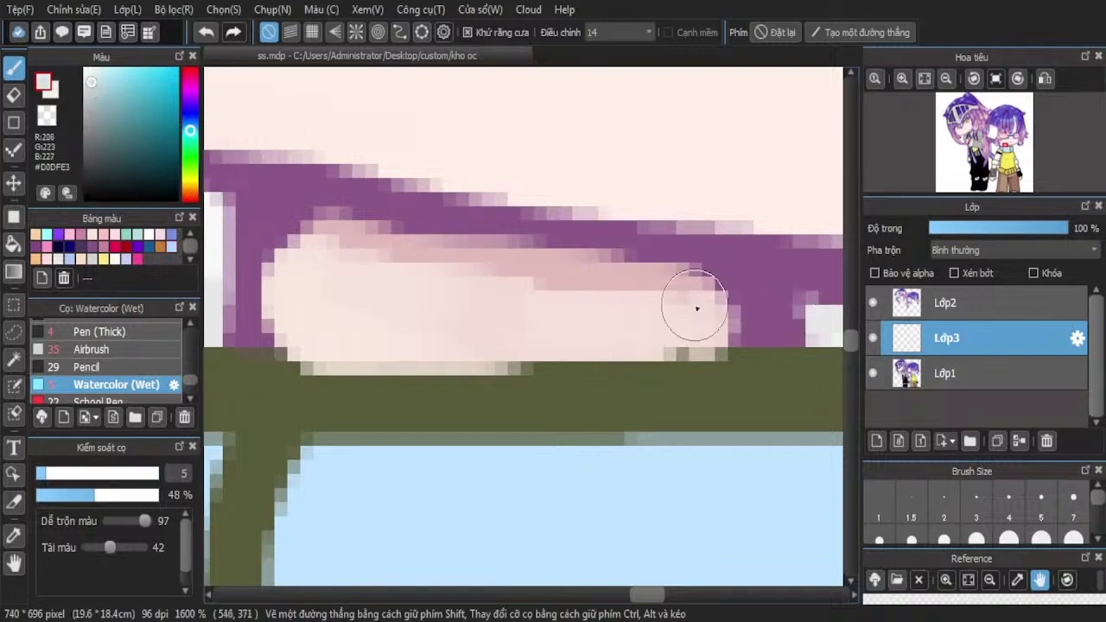
{"action": "mouse_move", "coordinate": [697, 306]}
{"action": "left_mouse_down"}
{"action": "mouse_move", "coordinate": [698, 316]}
{"action": "mouse_move", "coordinate": [656, 333]}
{"action": "mouse_move", "coordinate": [580, 338]}
{"action": "left_mouse_up"}
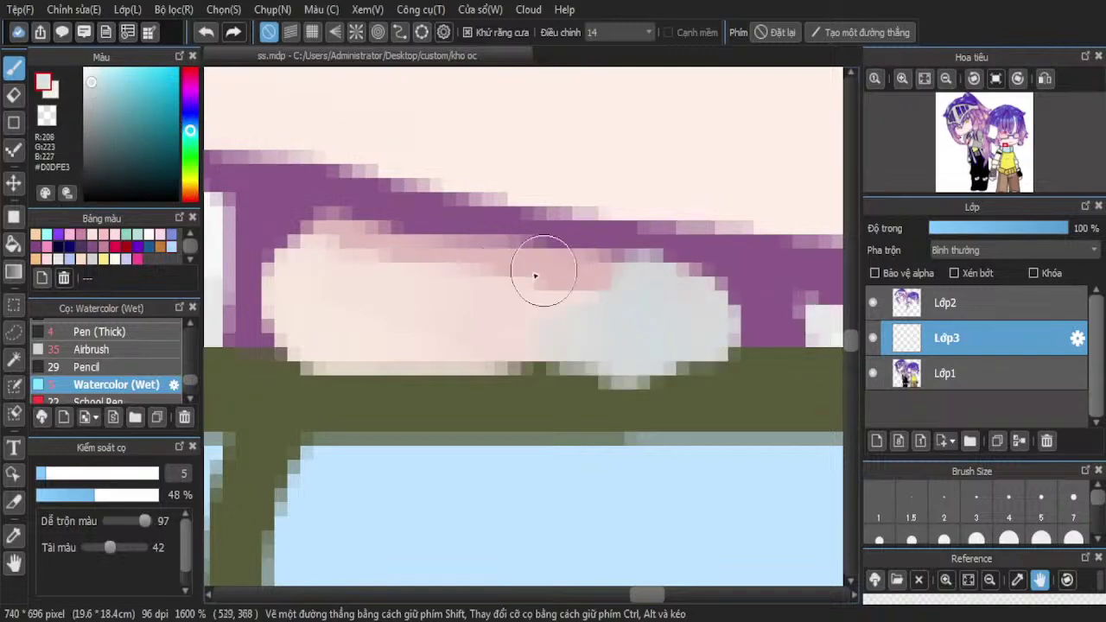
{"action": "scroll", "coordinate": [617, 275], "scroll_direction": "down", "scroll_amount": 6}
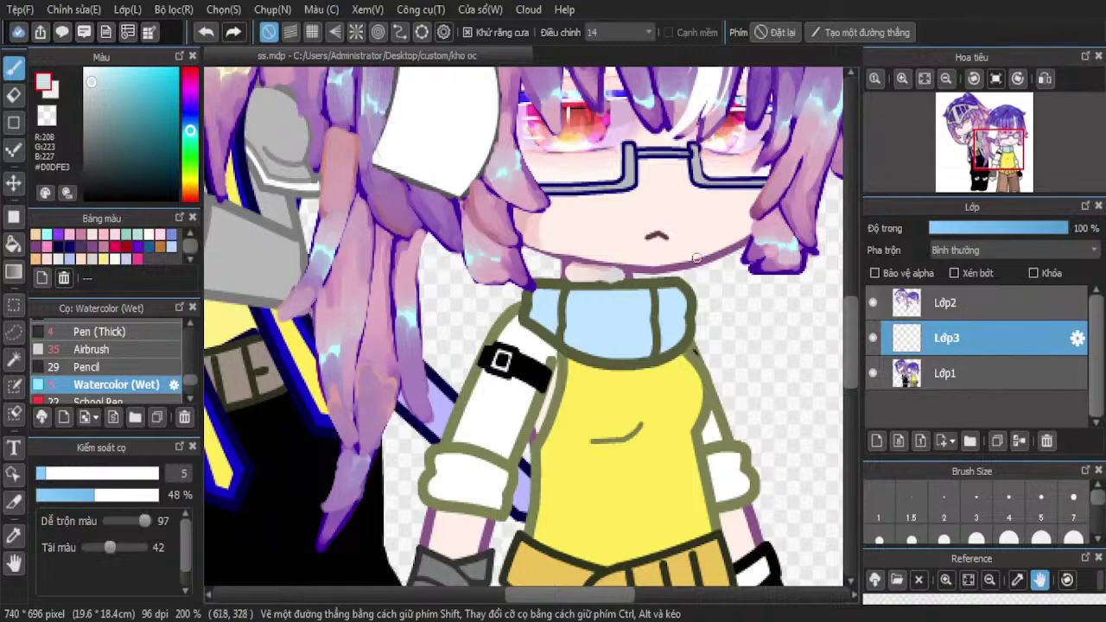
{"action": "scroll", "coordinate": [696, 258], "scroll_direction": "down", "scroll_amount": 1}
{"action": "scroll", "coordinate": [628, 276], "scroll_direction": "down", "scroll_amount": 1}
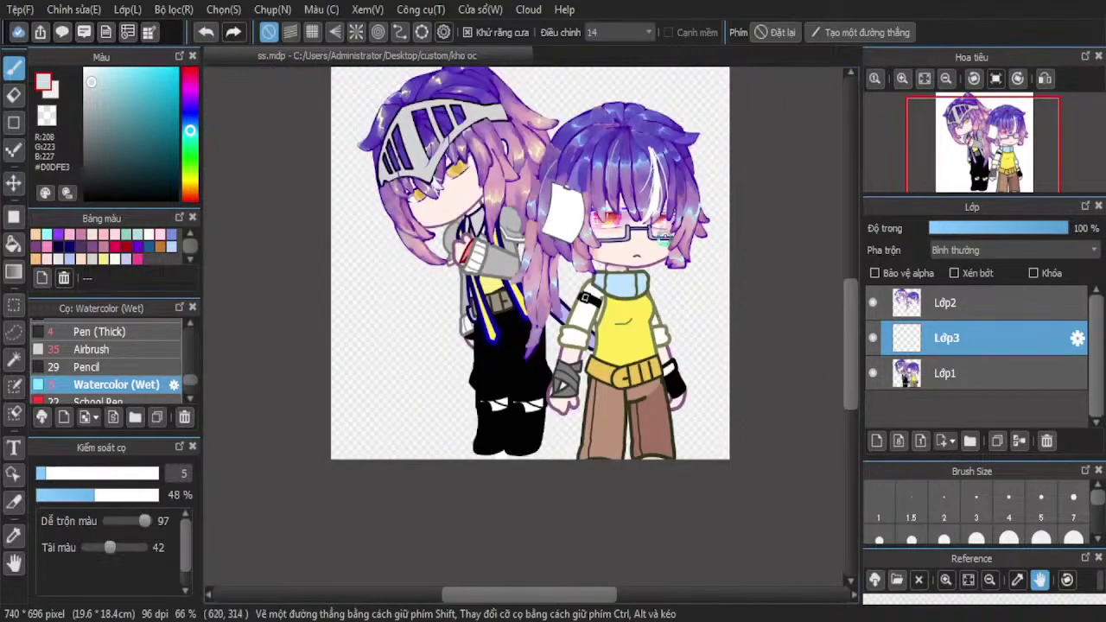
{"action": "scroll", "coordinate": [666, 240], "scroll_direction": "up", "scroll_amount": 8}
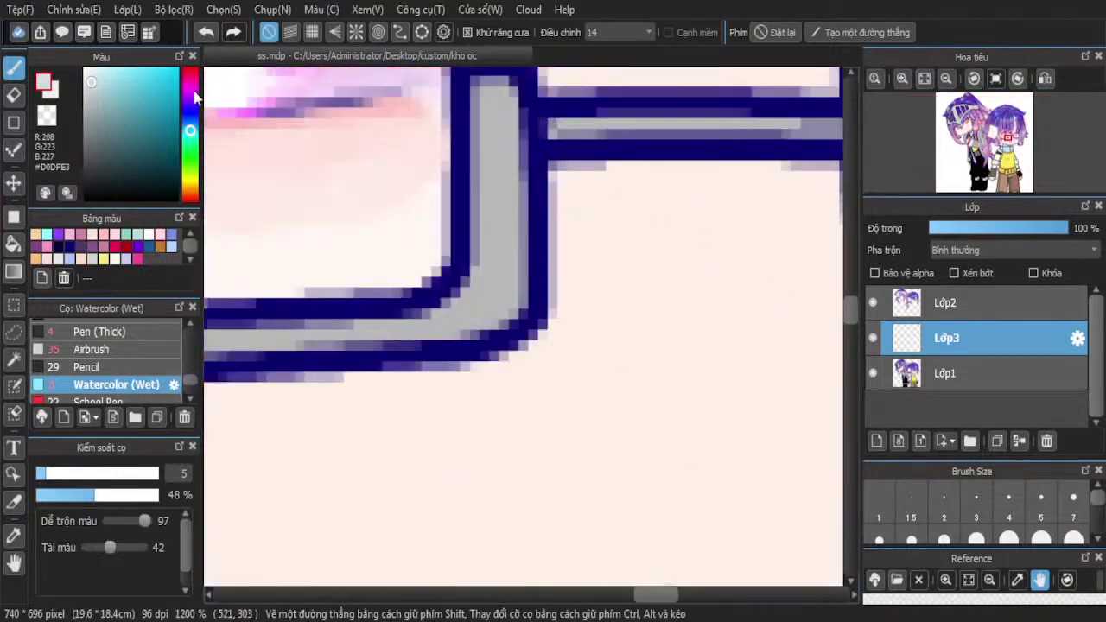
Set the colour to #FFC3C3 and paint a soft pink spot on the nose just beneath the glasses' bridge
{"action": "left_click_drag", "start_coordinate": [194, 98], "coordinate": [190, 67]}
{"action": "scroll", "coordinate": [679, 192], "scroll_direction": "down", "scroll_amount": 3}
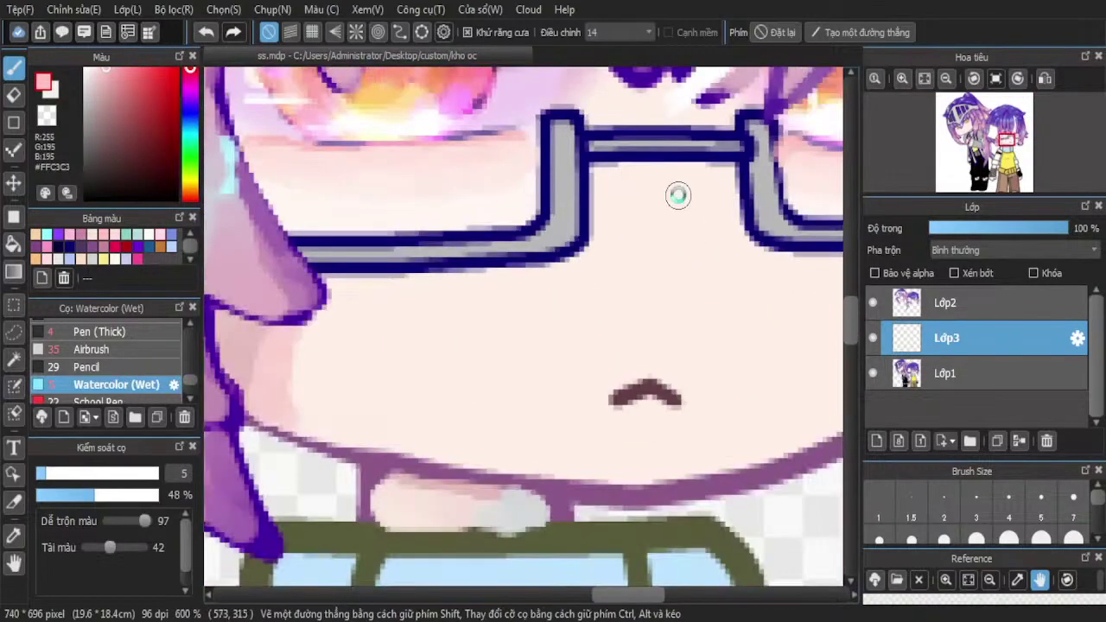
{"action": "scroll", "coordinate": [679, 192], "scroll_direction": "up", "scroll_amount": 3}
{"action": "mouse_move", "coordinate": [631, 166]}
{"action": "left_mouse_down"}
{"action": "mouse_move", "coordinate": [680, 236]}
{"action": "mouse_move", "coordinate": [705, 211]}
{"action": "mouse_move", "coordinate": [633, 152]}
{"action": "mouse_move", "coordinate": [676, 181]}
{"action": "left_mouse_up"}
{"action": "scroll", "coordinate": [656, 197], "scroll_direction": "down", "scroll_amount": 3}
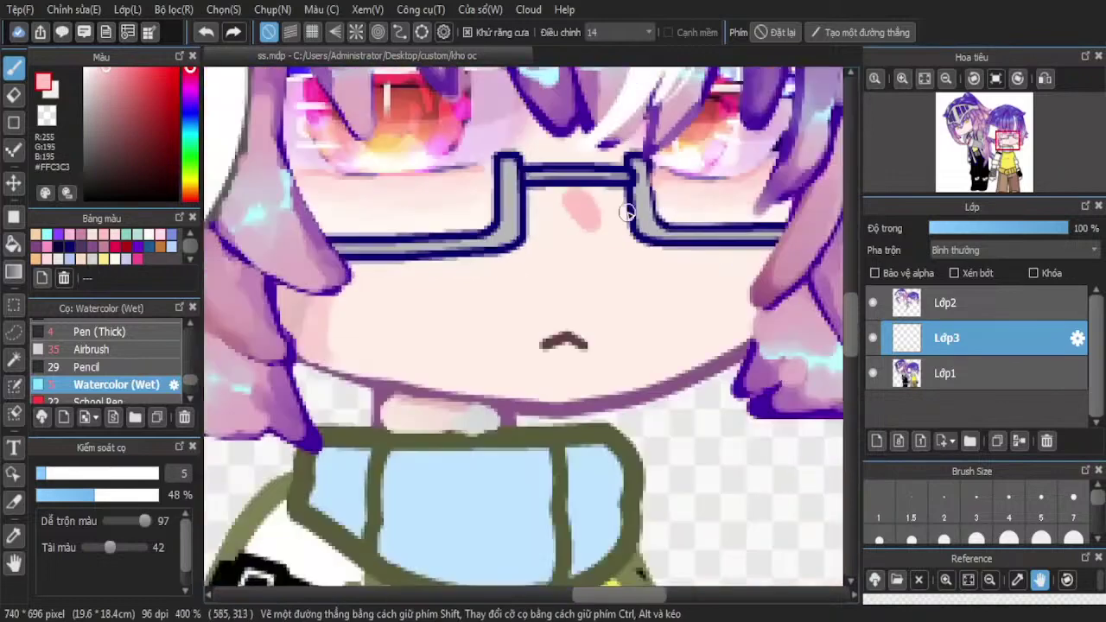
{"action": "scroll", "coordinate": [291, 264], "scroll_direction": "up", "scroll_amount": 3}
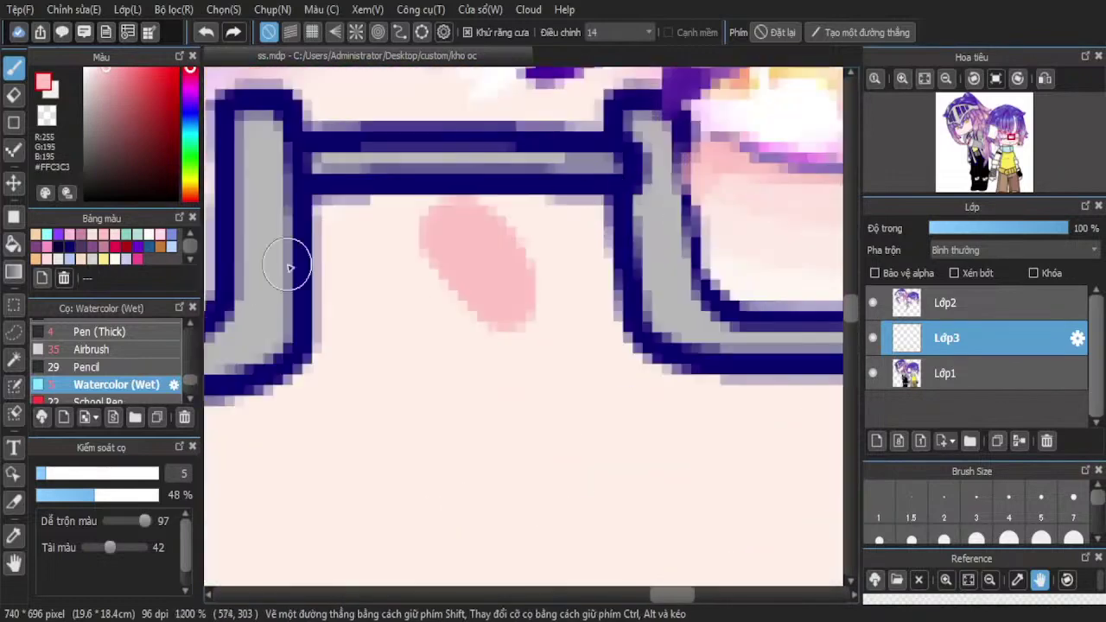
Soften the nose spot with the skin tone #F8EFE9 and repaint its upper part with #FFC3C3
{"action": "left_click", "coordinate": [53, 92]}
{"action": "mouse_move", "coordinate": [474, 247]}
{"action": "left_mouse_down"}
{"action": "mouse_move", "coordinate": [498, 263]}
{"action": "mouse_move", "coordinate": [455, 234]}
{"action": "mouse_move", "coordinate": [507, 275]}
{"action": "mouse_move", "coordinate": [485, 242]}
{"action": "mouse_move", "coordinate": [519, 278]}
{"action": "mouse_move", "coordinate": [470, 249]}
{"action": "mouse_move", "coordinate": [456, 254]}
{"action": "mouse_move", "coordinate": [459, 233]}
{"action": "mouse_move", "coordinate": [474, 221]}
{"action": "mouse_move", "coordinate": [513, 296]}
{"action": "mouse_move", "coordinate": [501, 285]}
{"action": "mouse_move", "coordinate": [509, 316]}
{"action": "mouse_move", "coordinate": [524, 292]}
{"action": "left_mouse_up"}
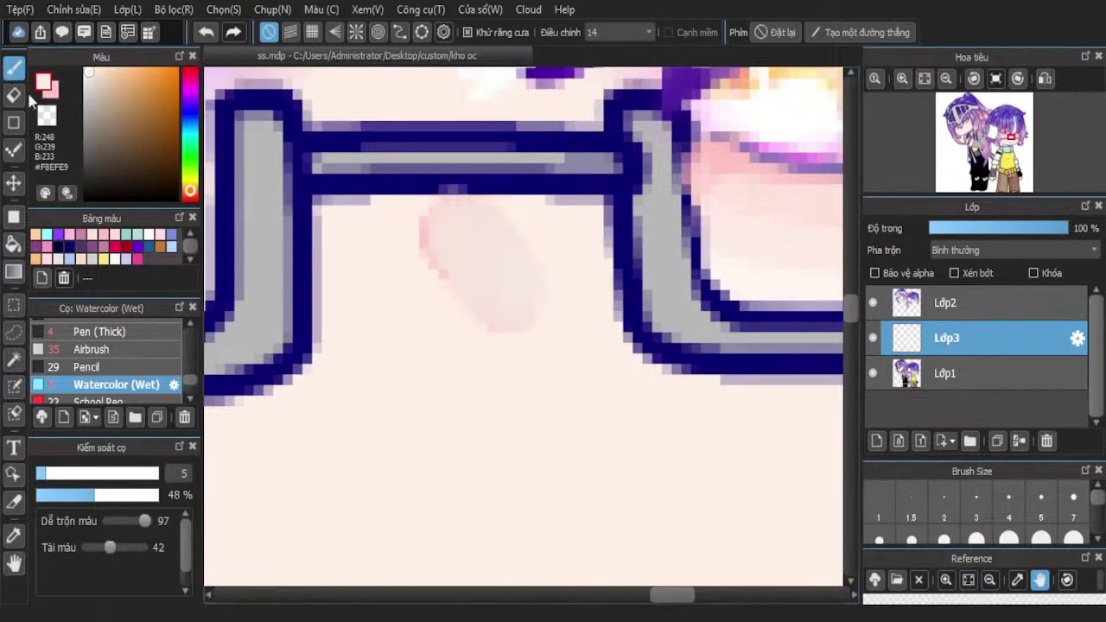
{"action": "left_click", "coordinate": [53, 97]}
{"action": "mouse_move", "coordinate": [459, 210]}
{"action": "left_mouse_down"}
{"action": "mouse_move", "coordinate": [517, 233]}
{"action": "mouse_move", "coordinate": [510, 277]}
{"action": "mouse_move", "coordinate": [467, 233]}
{"action": "mouse_move", "coordinate": [432, 231]}
{"action": "mouse_move", "coordinate": [467, 237]}
{"action": "mouse_move", "coordinate": [489, 266]}
{"action": "left_mouse_up"}
Sample the skin tone #FFF0E7 from the face and blend the pink nose spot into the surrounding skin
{"action": "left_click", "coordinate": [14, 536]}
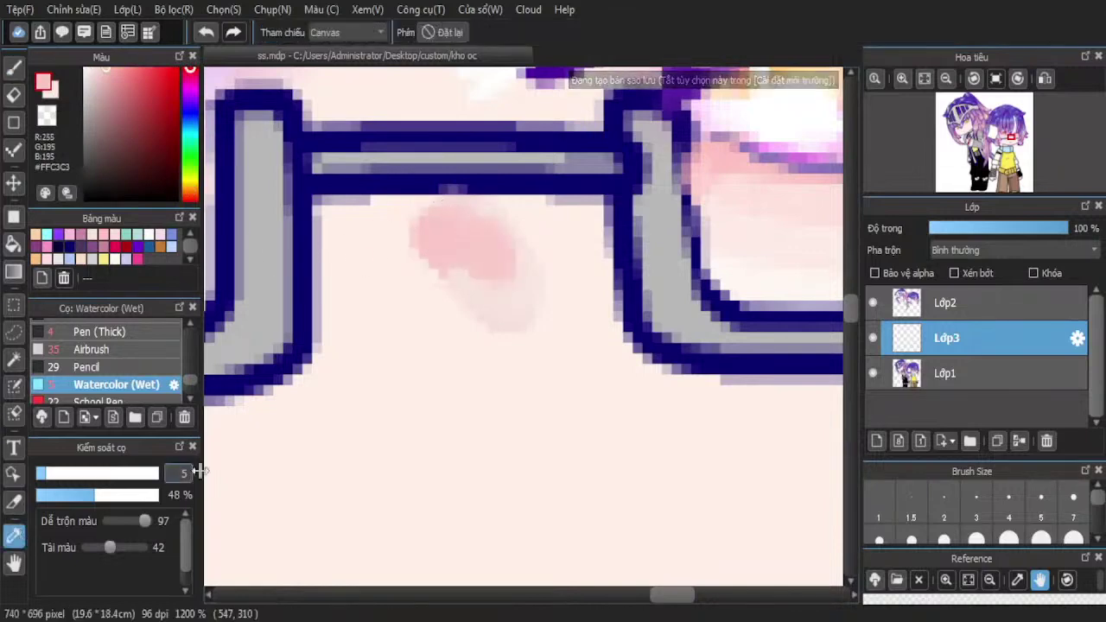
{"action": "left_click", "coordinate": [259, 454]}
{"action": "left_click", "coordinate": [14, 65]}
{"action": "mouse_move", "coordinate": [509, 225]}
{"action": "left_mouse_down"}
{"action": "mouse_move", "coordinate": [507, 305]}
{"action": "mouse_move", "coordinate": [464, 268]}
{"action": "mouse_move", "coordinate": [483, 256]}
{"action": "mouse_move", "coordinate": [447, 239]}
{"action": "left_mouse_up"}
{"action": "scroll", "coordinate": [477, 161], "scroll_direction": "down", "scroll_amount": 6}
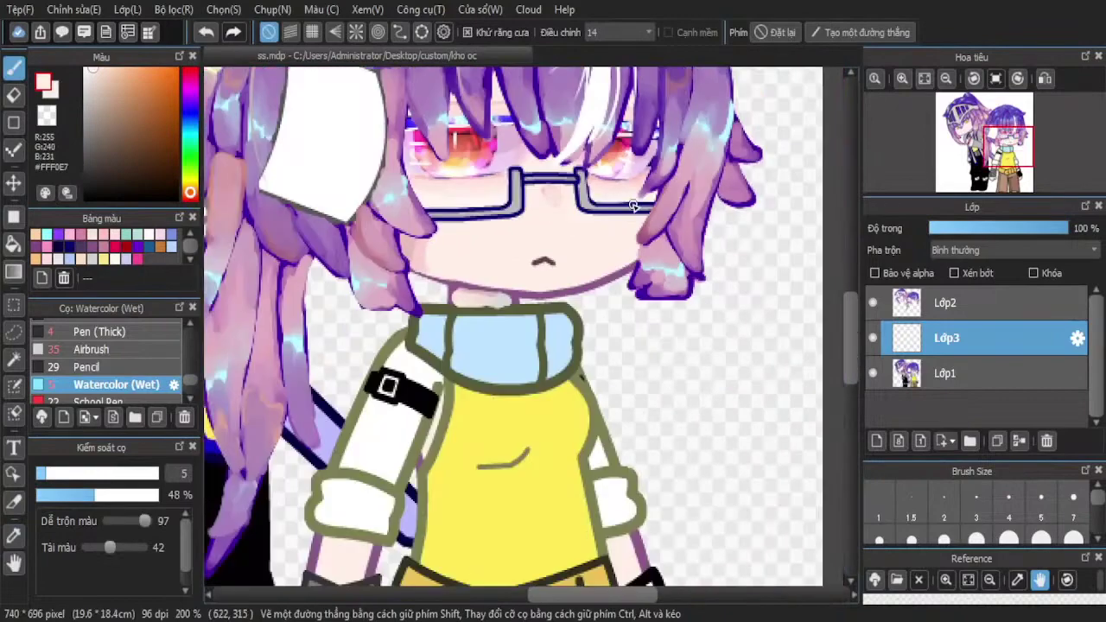
Merge the skin shading layer down into Lớp1 and add a new layer above it
{"action": "scroll", "coordinate": [641, 217], "scroll_direction": "down", "scroll_amount": 1}
{"action": "scroll", "coordinate": [646, 239], "scroll_direction": "down", "scroll_amount": 1}
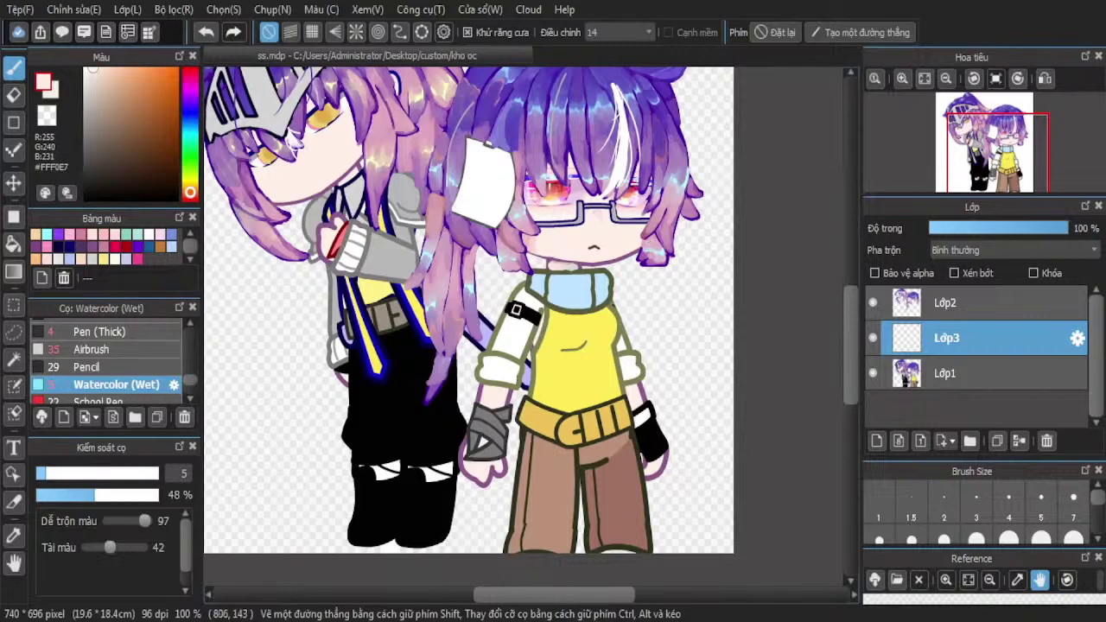
{"action": "scroll", "coordinate": [593, 307], "scroll_direction": "down", "scroll_amount": 1}
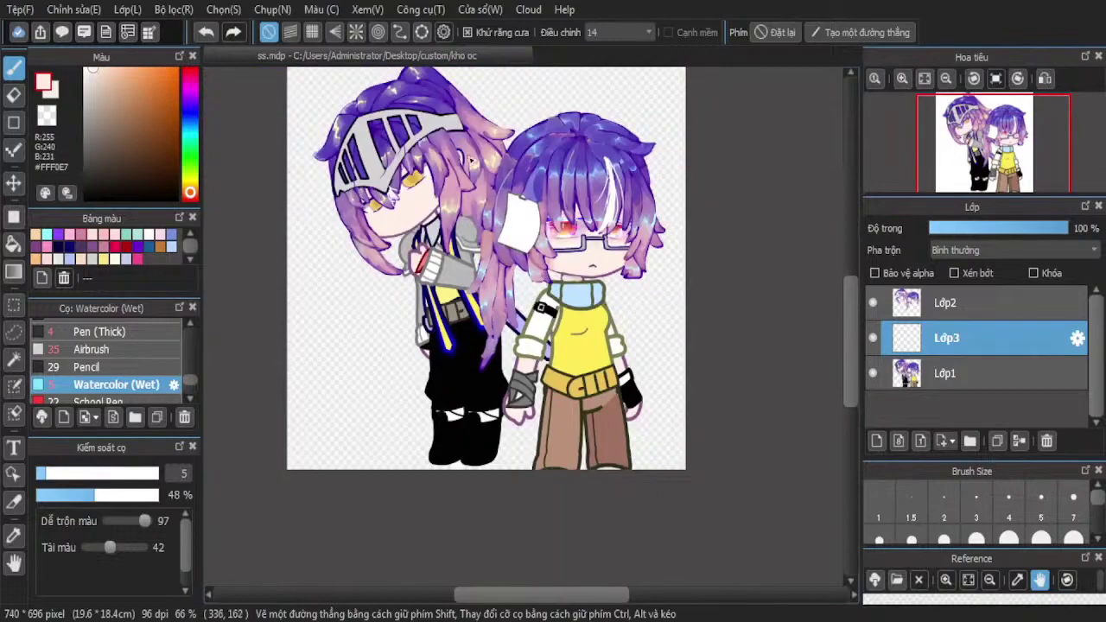
{"action": "left_click", "coordinate": [1019, 440]}
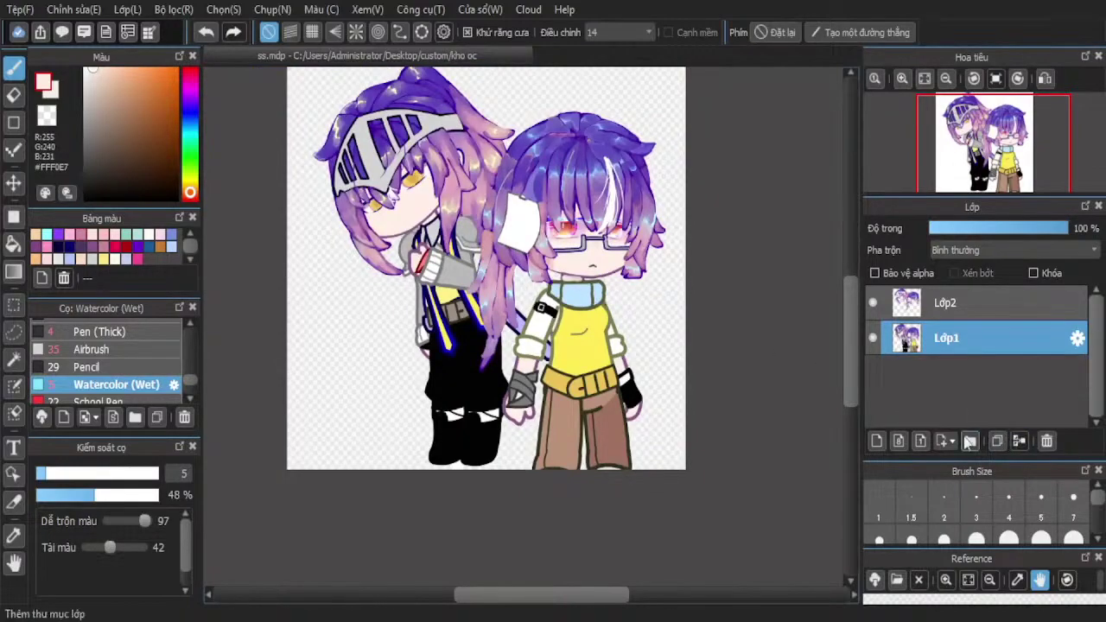
{"action": "left_click", "coordinate": [878, 441]}
Set the new layer's blend mode to Nhân (Multiply) and shade the helmet-wearing character's right-hand upper iris with #FF8686
{"action": "scroll", "coordinate": [579, 225], "scroll_direction": "up", "scroll_amount": 8}
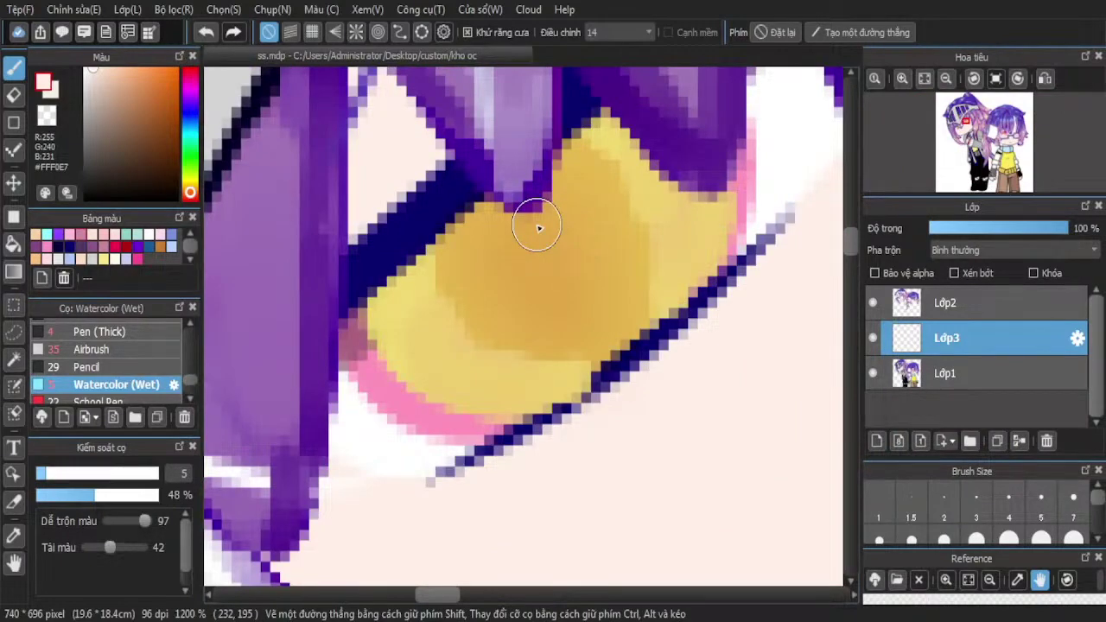
{"action": "scroll", "coordinate": [500, 299], "scroll_direction": "down", "scroll_amount": 5}
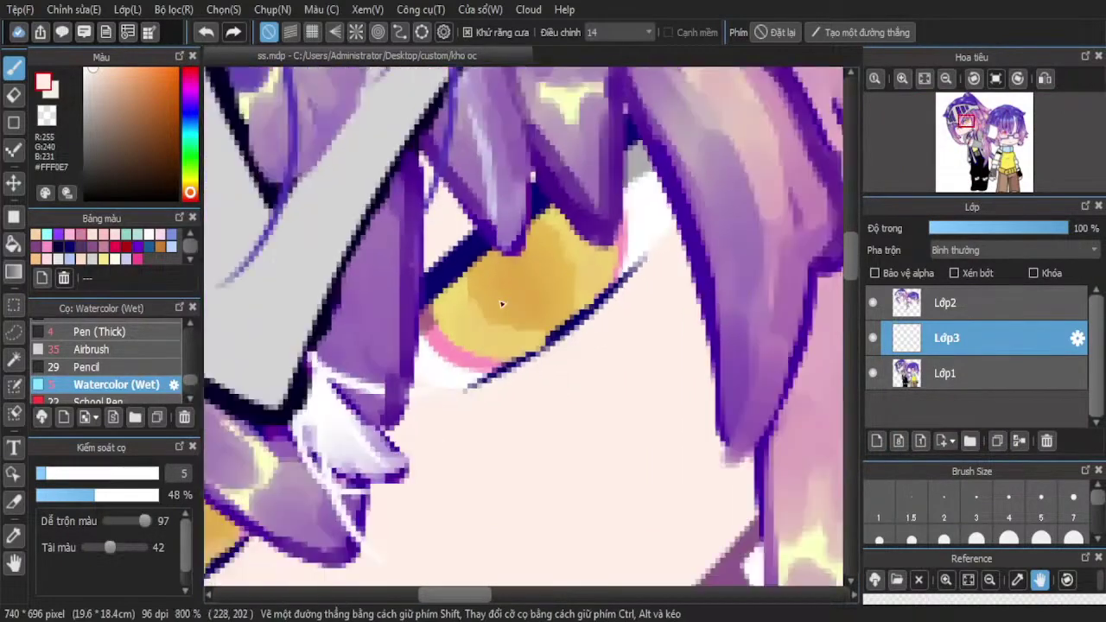
{"action": "scroll", "coordinate": [489, 284], "scroll_direction": "up", "scroll_amount": 1}
{"action": "scroll", "coordinate": [427, 271], "scroll_direction": "down", "scroll_amount": 3}
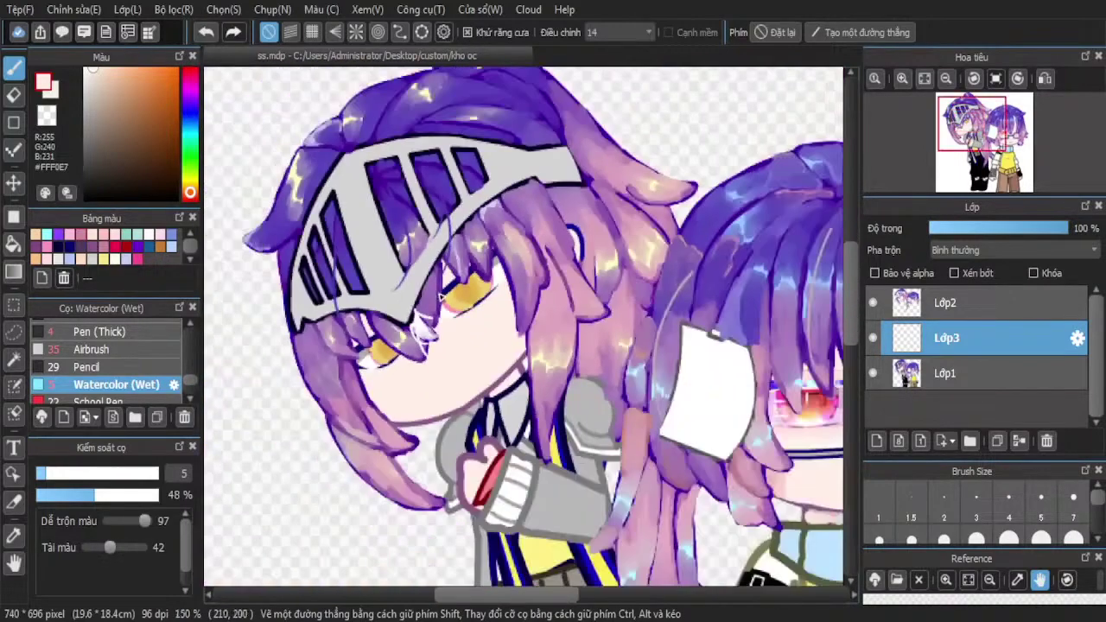
{"action": "scroll", "coordinate": [417, 285], "scroll_direction": "up", "scroll_amount": 4}
{"action": "scroll", "coordinate": [458, 296], "scroll_direction": "up", "scroll_amount": 4}
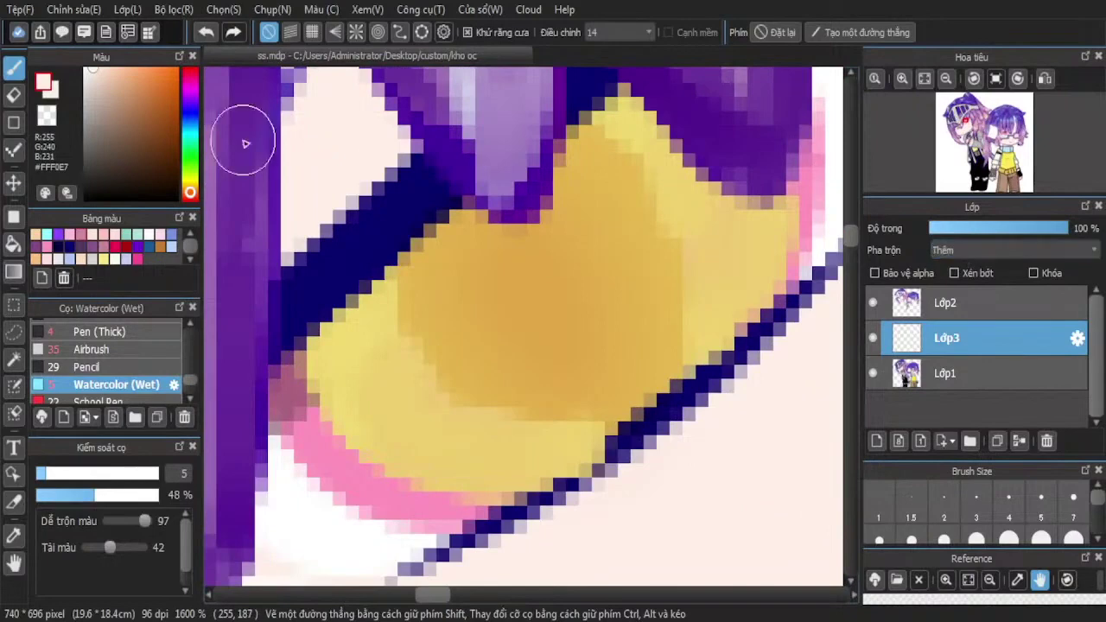
{"action": "scroll", "coordinate": [956, 258], "scroll_direction": "up", "scroll_amount": 1}
{"action": "left_click", "coordinate": [190, 79]}
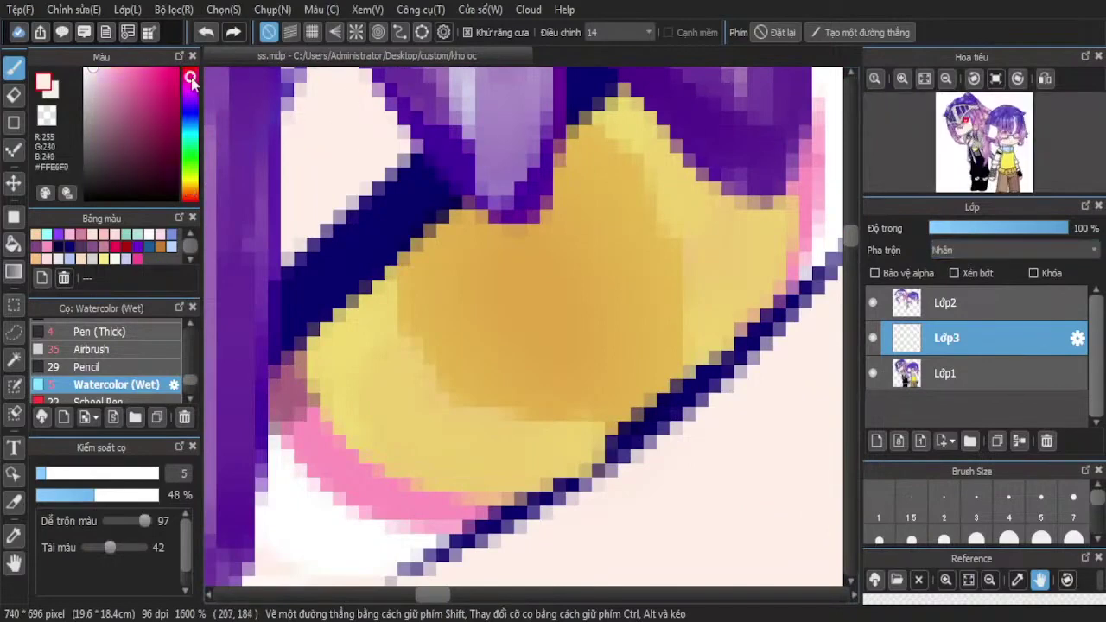
{"action": "left_click", "coordinate": [128, 68]}
{"action": "mouse_move", "coordinate": [691, 148]}
{"action": "left_mouse_down"}
{"action": "mouse_move", "coordinate": [461, 227]}
{"action": "mouse_move", "coordinate": [453, 259]}
{"action": "mouse_move", "coordinate": [338, 395]}
{"action": "mouse_move", "coordinate": [277, 406]}
{"action": "mouse_move", "coordinate": [466, 248]}
{"action": "left_mouse_up"}
{"action": "scroll", "coordinate": [527, 298], "scroll_direction": "down", "scroll_amount": 5}
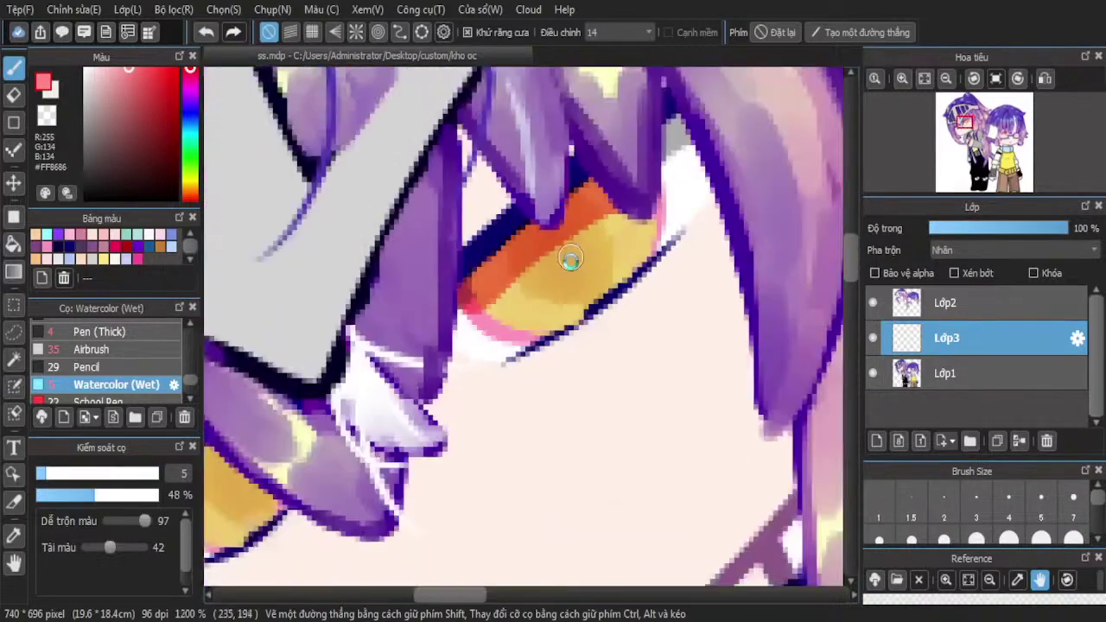
Shade the upper iris of the helmet-wearing character's other eye with #FF8686 and lower the layer's opacity to 39%
{"action": "scroll", "coordinate": [527, 302], "scroll_direction": "up", "scroll_amount": 5}
{"action": "mouse_move", "coordinate": [661, 187]}
{"action": "left_mouse_down"}
{"action": "mouse_move", "coordinate": [452, 319]}
{"action": "mouse_move", "coordinate": [526, 277]}
{"action": "mouse_move", "coordinate": [488, 288]}
{"action": "mouse_move", "coordinate": [506, 339]}
{"action": "mouse_move", "coordinate": [667, 182]}
{"action": "mouse_move", "coordinate": [526, 262]}
{"action": "mouse_move", "coordinate": [563, 226]}
{"action": "mouse_move", "coordinate": [575, 251]}
{"action": "mouse_move", "coordinate": [662, 226]}
{"action": "mouse_move", "coordinate": [483, 330]}
{"action": "left_mouse_up"}
{"action": "left_click", "coordinate": [991, 227]}
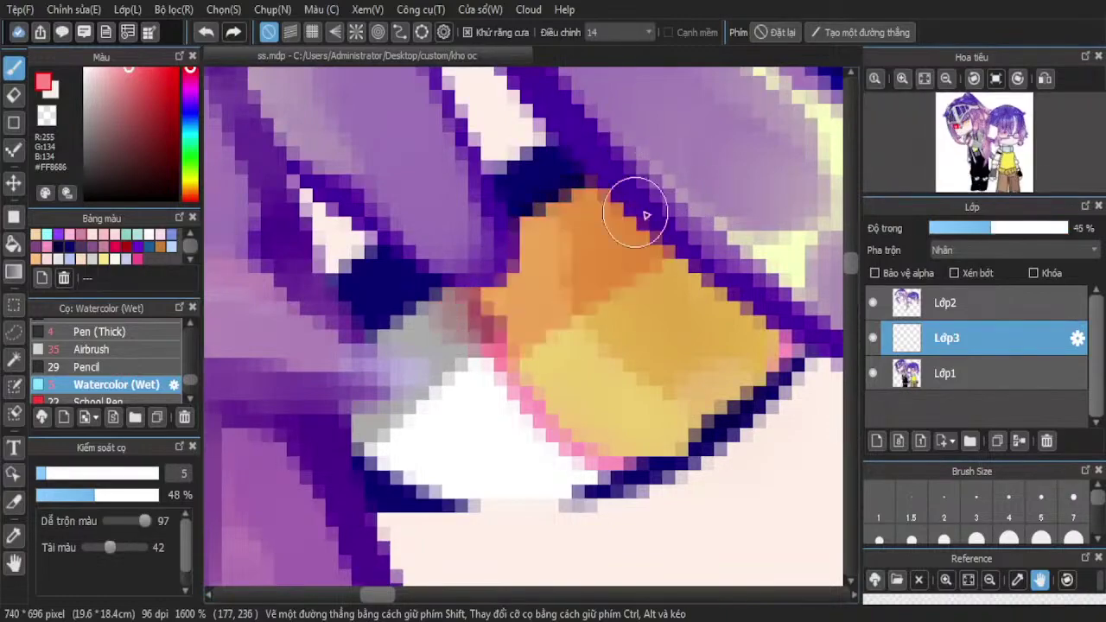
{"action": "scroll", "coordinate": [621, 242], "scroll_direction": "down", "scroll_amount": 4}
{"action": "scroll", "coordinate": [622, 243], "scroll_direction": "down", "scroll_amount": 1}
{"action": "left_click", "coordinate": [983, 228]}
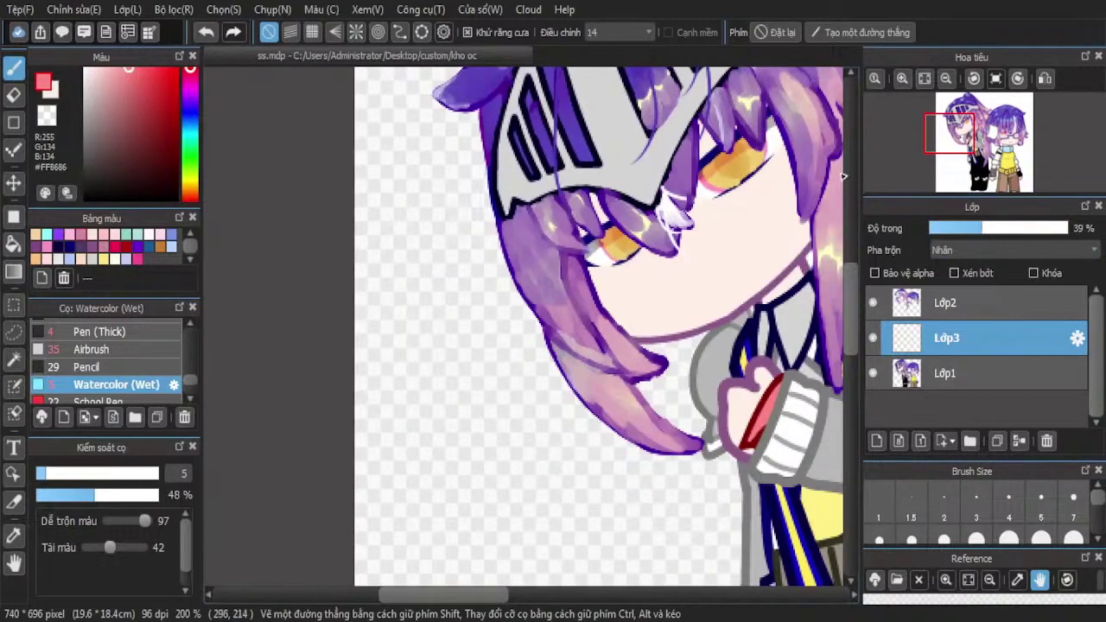
Merge the iris shading layer down and add a new layer with the blend mode Thêm (Add)
{"action": "left_click", "coordinate": [1047, 441]}
{"action": "left_click", "coordinate": [876, 440]}
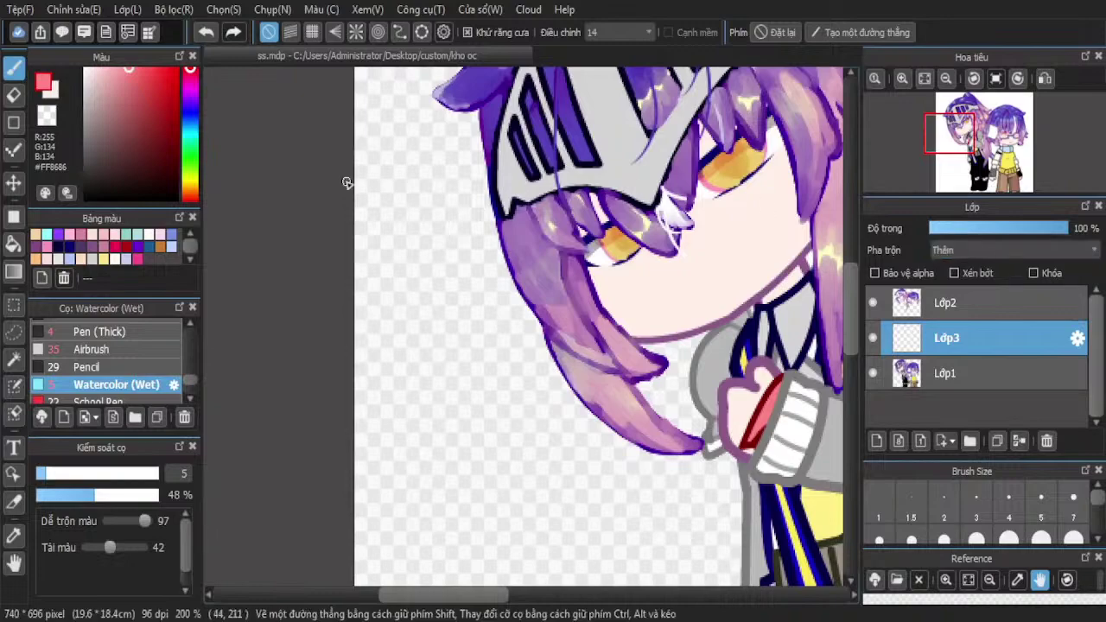
{"action": "scroll", "coordinate": [751, 178], "scroll_direction": "up", "scroll_amount": 4}
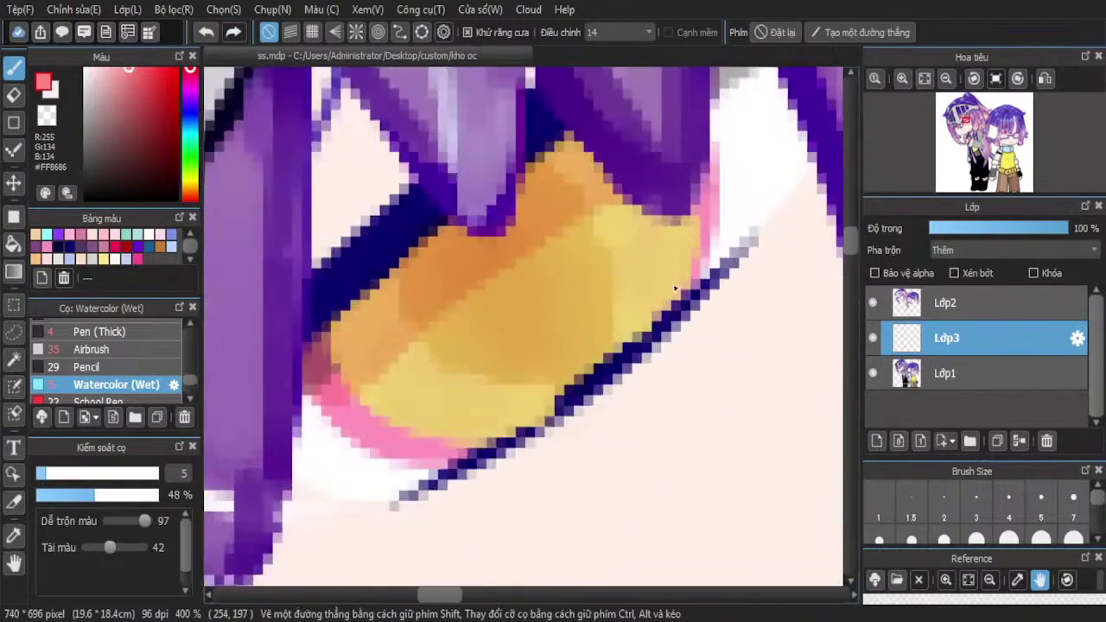
{"action": "scroll", "coordinate": [675, 288], "scroll_direction": "up", "scroll_amount": 4}
Paint #FF8686 highlights on the lower irises of both of the helmet-wearing character's eyes and set the layer's opacity to 45%
{"action": "mouse_move", "coordinate": [657, 326]}
{"action": "left_mouse_down"}
{"action": "mouse_move", "coordinate": [501, 400]}
{"action": "mouse_move", "coordinate": [560, 371]}
{"action": "mouse_move", "coordinate": [486, 438]}
{"action": "mouse_move", "coordinate": [522, 452]}
{"action": "left_mouse_up"}
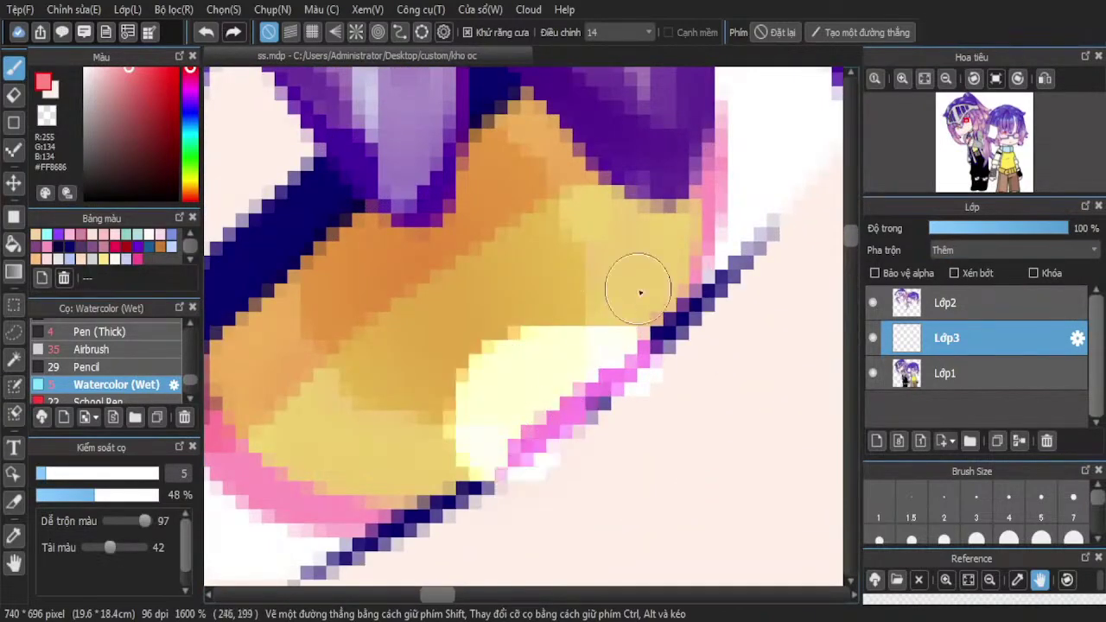
{"action": "scroll", "coordinate": [640, 291], "scroll_direction": "down", "scroll_amount": 5}
{"action": "scroll", "coordinate": [399, 437], "scroll_direction": "up", "scroll_amount": 4}
{"action": "mouse_move", "coordinate": [761, 376]}
{"action": "left_mouse_down"}
{"action": "mouse_move", "coordinate": [705, 361]}
{"action": "mouse_move", "coordinate": [674, 390]}
{"action": "mouse_move", "coordinate": [693, 404]}
{"action": "mouse_move", "coordinate": [724, 379]}
{"action": "left_mouse_up"}
{"action": "left_click", "coordinate": [960, 226]}
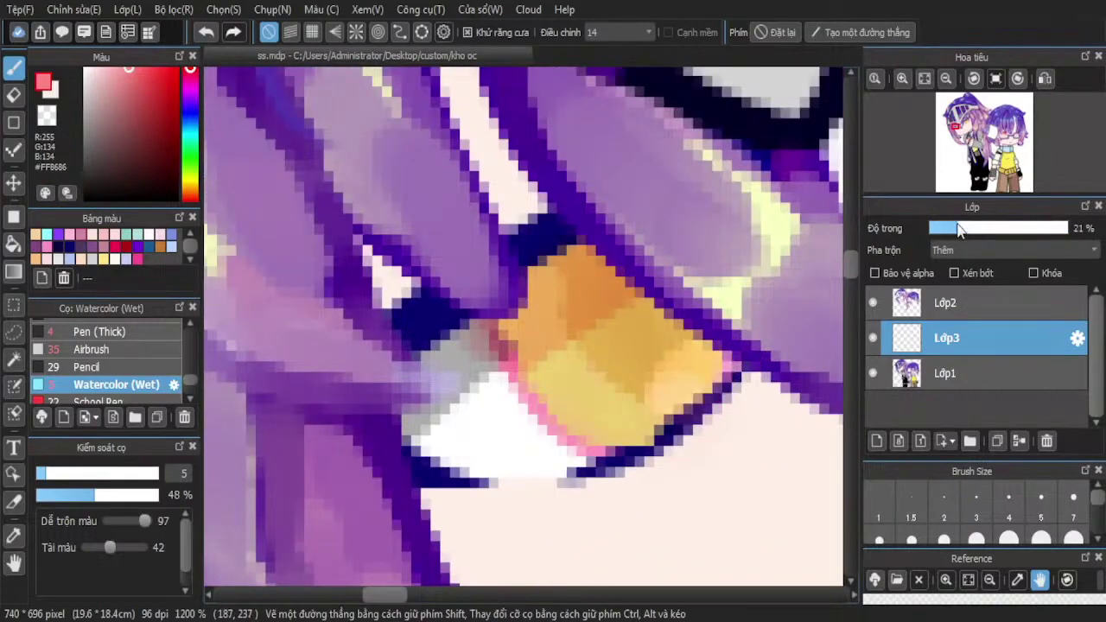
{"action": "scroll", "coordinate": [615, 290], "scroll_direction": "down", "scroll_amount": 2}
{"action": "left_click", "coordinate": [992, 229]}
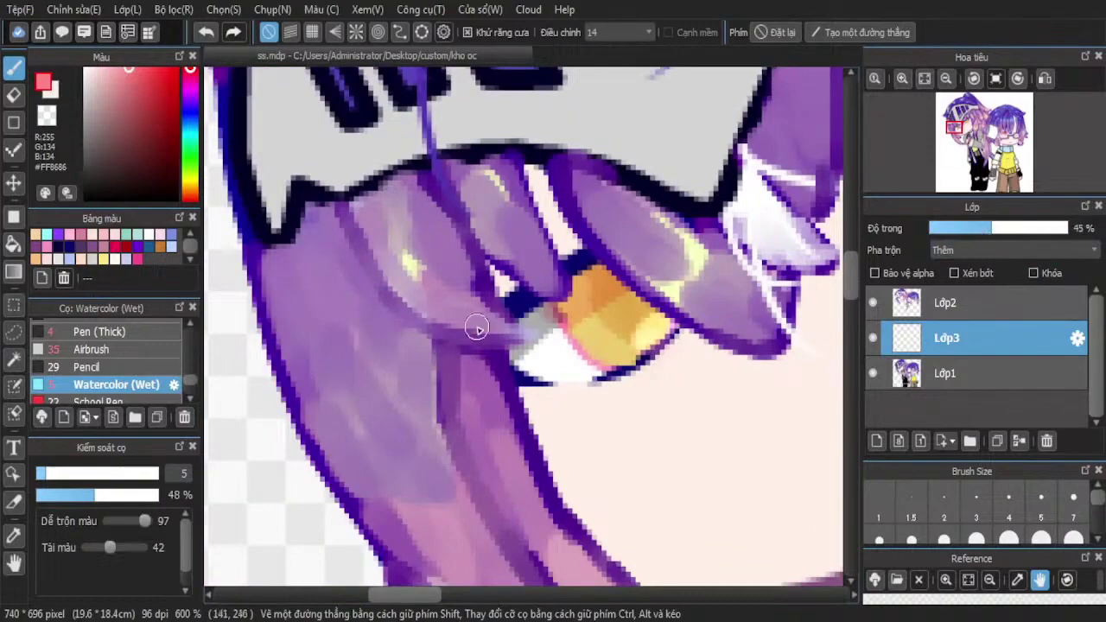
Merge the highlight layer down, add a new layer in Nhân (Multiply) mode and set the brush size to 25
{"action": "scroll", "coordinate": [477, 329], "scroll_direction": "down", "scroll_amount": 3}
{"action": "left_click", "coordinate": [1046, 441]}
{"action": "left_click", "coordinate": [876, 443]}
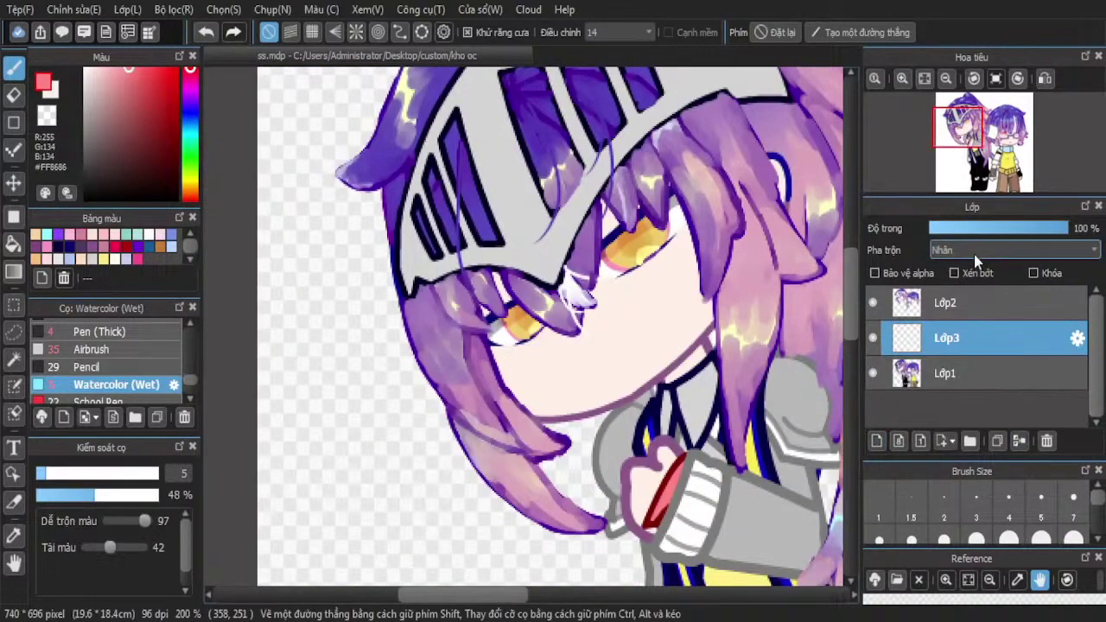
{"action": "left_click", "coordinate": [1009, 538]}
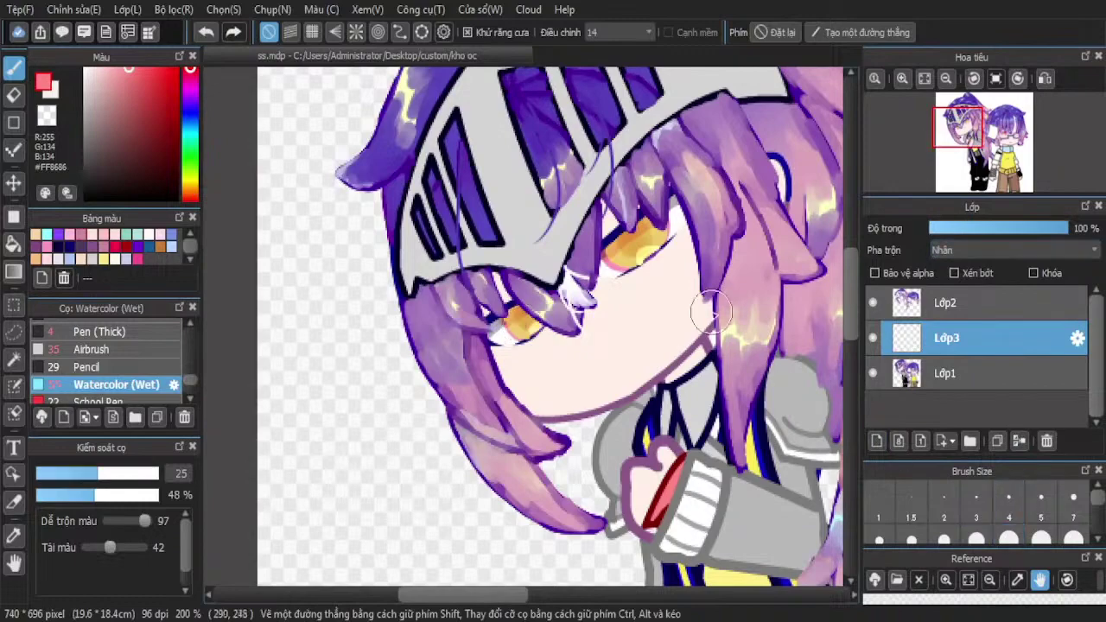
{"action": "scroll", "coordinate": [658, 220], "scroll_direction": "up", "scroll_amount": 2}
Set the colour to #FF86FC and paint it over both of the helmet-wearing character's eyes
{"action": "mouse_move", "coordinate": [658, 221]}
{"action": "left_mouse_down"}
{"action": "mouse_move", "coordinate": [661, 198]}
{"action": "mouse_move", "coordinate": [530, 308]}
{"action": "left_mouse_up"}
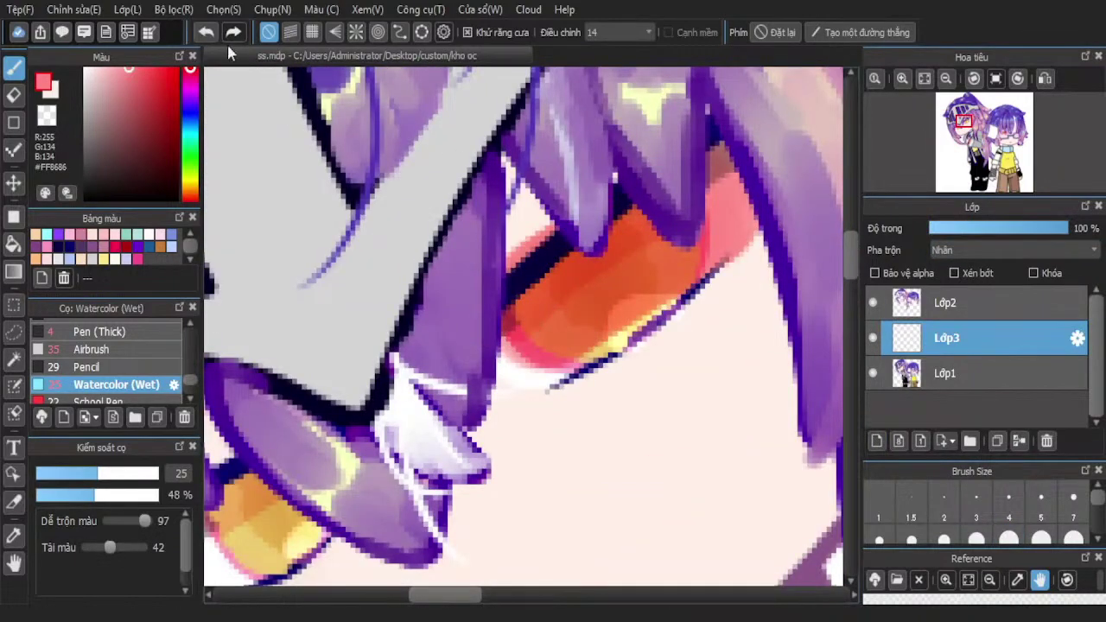
{"action": "left_click", "coordinate": [205, 32]}
{"action": "left_click", "coordinate": [190, 89]}
{"action": "mouse_move", "coordinate": [609, 242]}
{"action": "left_mouse_down"}
{"action": "mouse_move", "coordinate": [629, 210]}
{"action": "mouse_move", "coordinate": [580, 296]}
{"action": "mouse_move", "coordinate": [522, 347]}
{"action": "mouse_move", "coordinate": [657, 254]}
{"action": "left_mouse_up"}
{"action": "scroll", "coordinate": [573, 269], "scroll_direction": "down", "scroll_amount": 2}
{"action": "mouse_move", "coordinate": [416, 389]}
{"action": "left_mouse_down"}
{"action": "mouse_move", "coordinate": [437, 377]}
{"action": "mouse_move", "coordinate": [365, 407]}
{"action": "left_mouse_up"}
Erase the pink paint that spills outside the outlines of both of the helmet-wearing character's eyes
{"action": "key", "text": "e"}
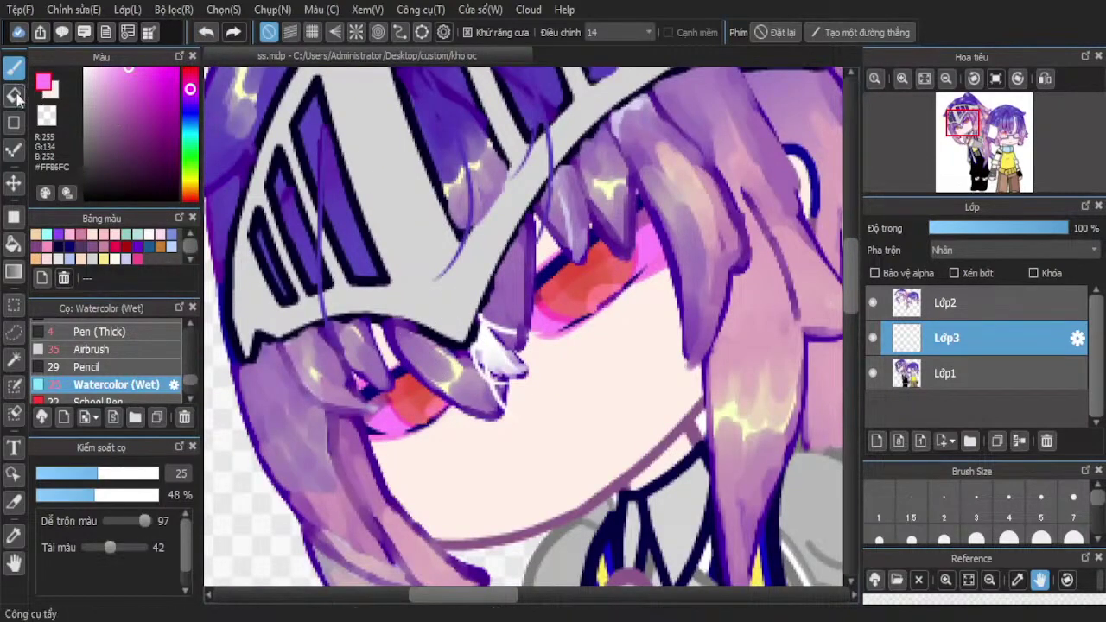
{"action": "scroll", "coordinate": [668, 258], "scroll_direction": "up", "scroll_amount": 4}
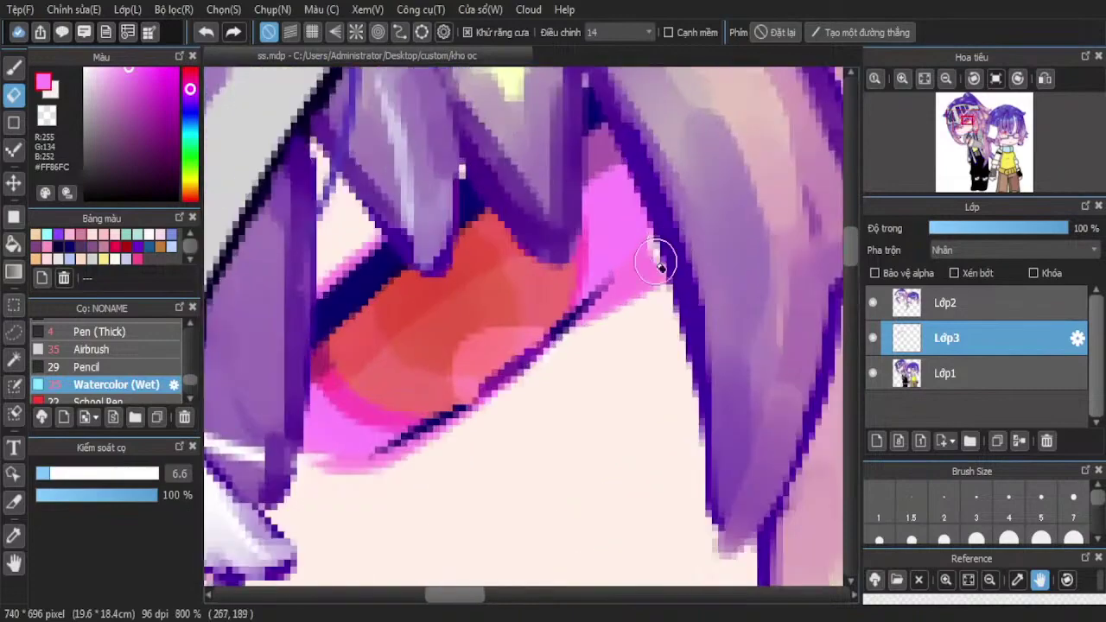
{"action": "scroll", "coordinate": [328, 315], "scroll_direction": "down", "scroll_amount": 4}
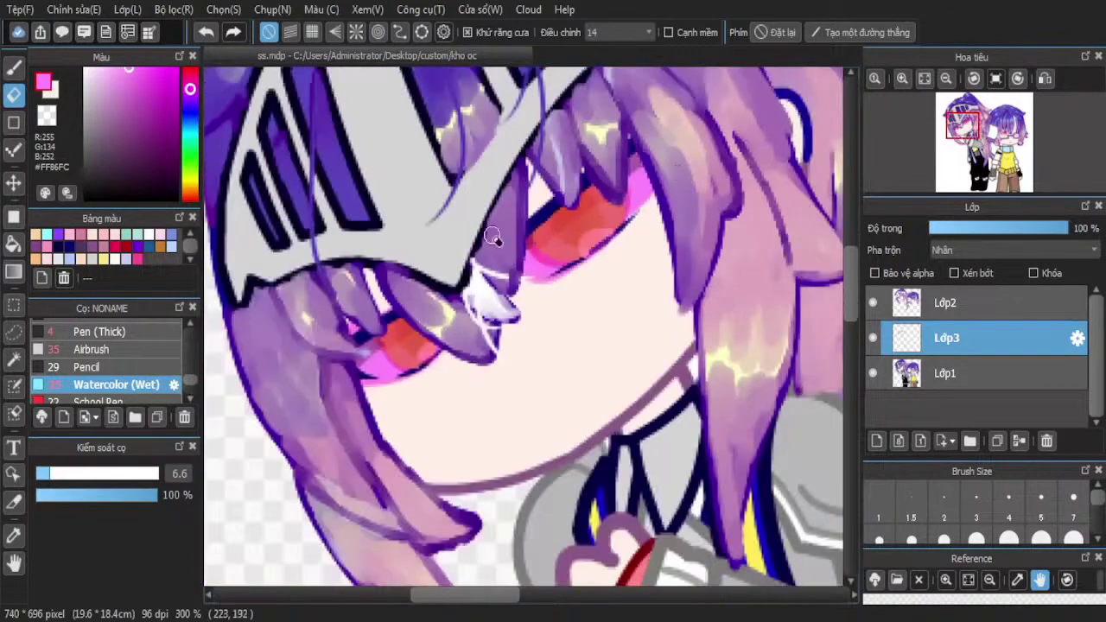
{"action": "scroll", "coordinate": [359, 343], "scroll_direction": "up", "scroll_amount": 1}
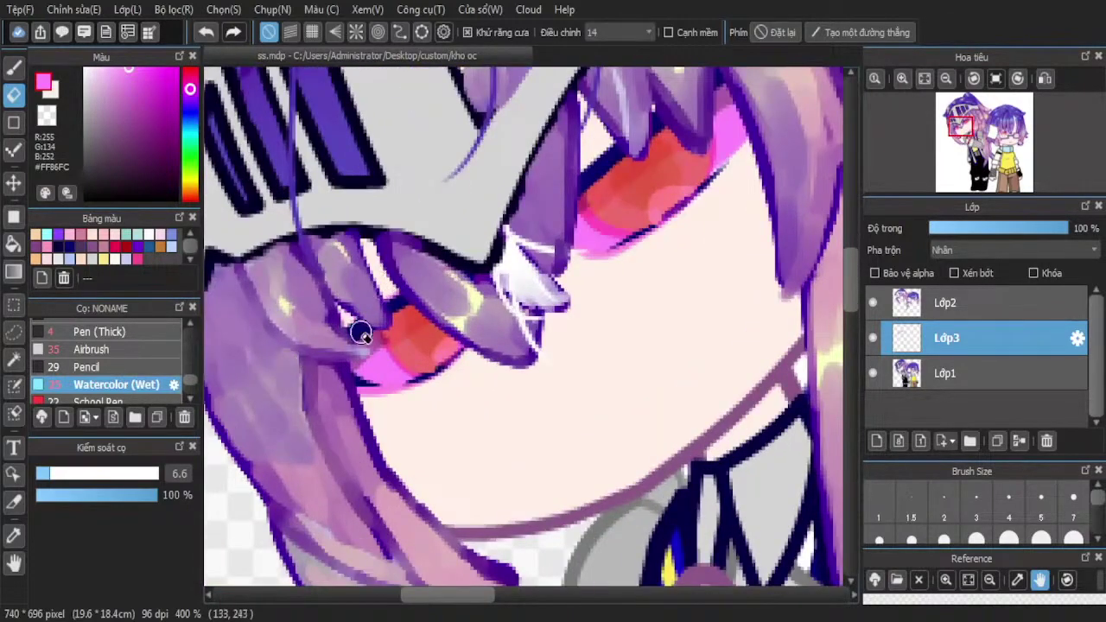
{"action": "scroll", "coordinate": [336, 408], "scroll_direction": "down", "scroll_amount": 1}
{"action": "scroll", "coordinate": [612, 240], "scroll_direction": "up", "scroll_amount": 4}
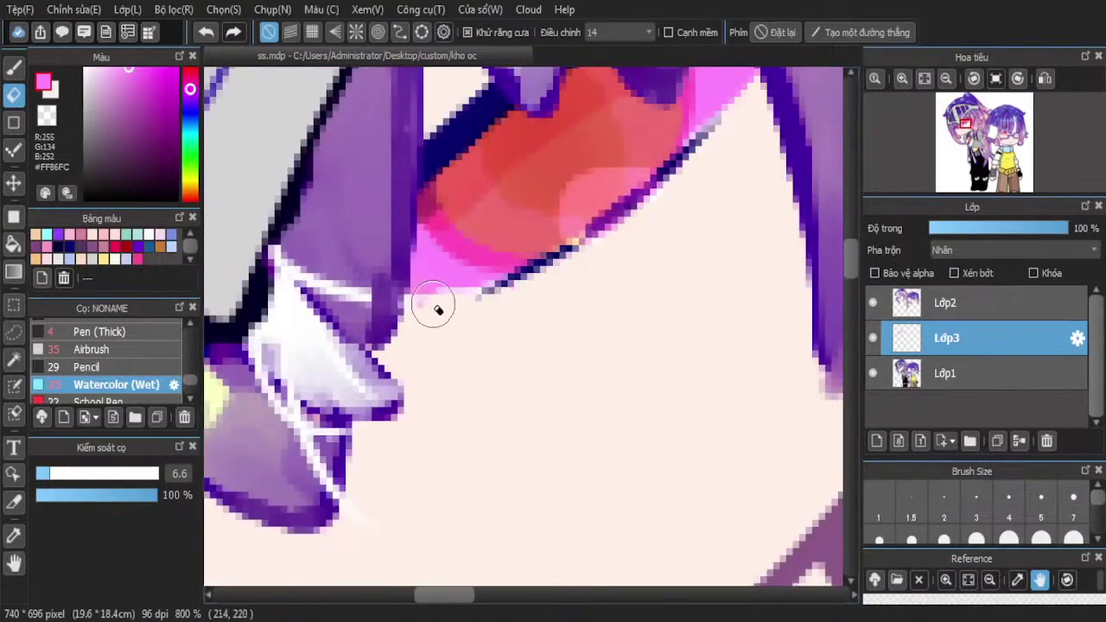
{"action": "scroll", "coordinate": [584, 277], "scroll_direction": "down", "scroll_amount": 4}
{"action": "scroll", "coordinate": [563, 269], "scroll_direction": "down", "scroll_amount": 2}
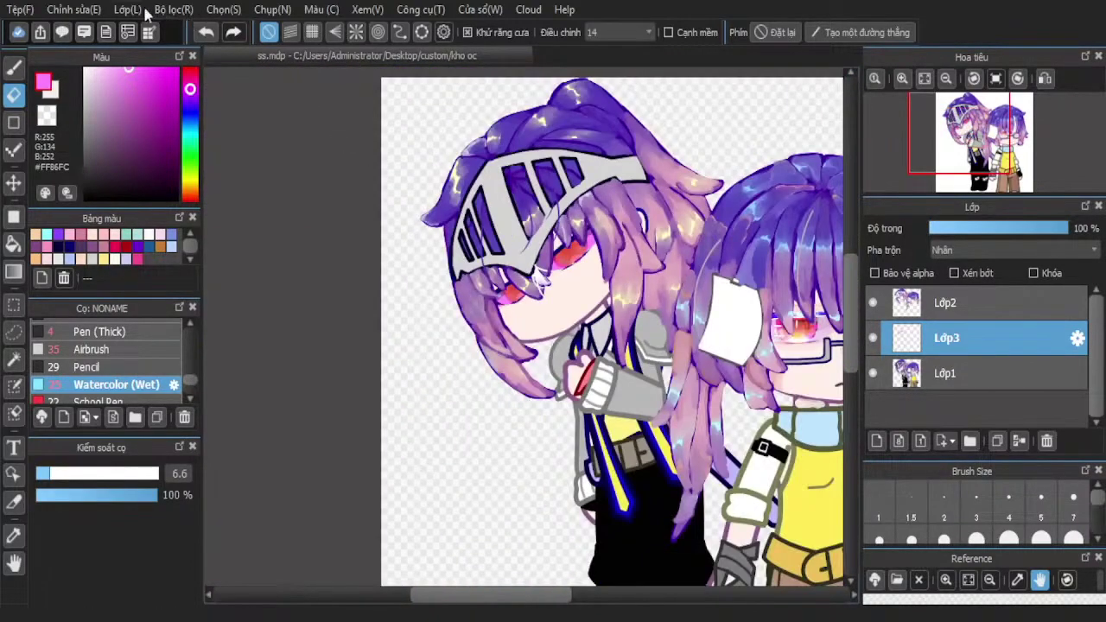
{"action": "left_click", "coordinate": [171, 10]}
{"action": "left_click", "coordinate": [216, 274]}
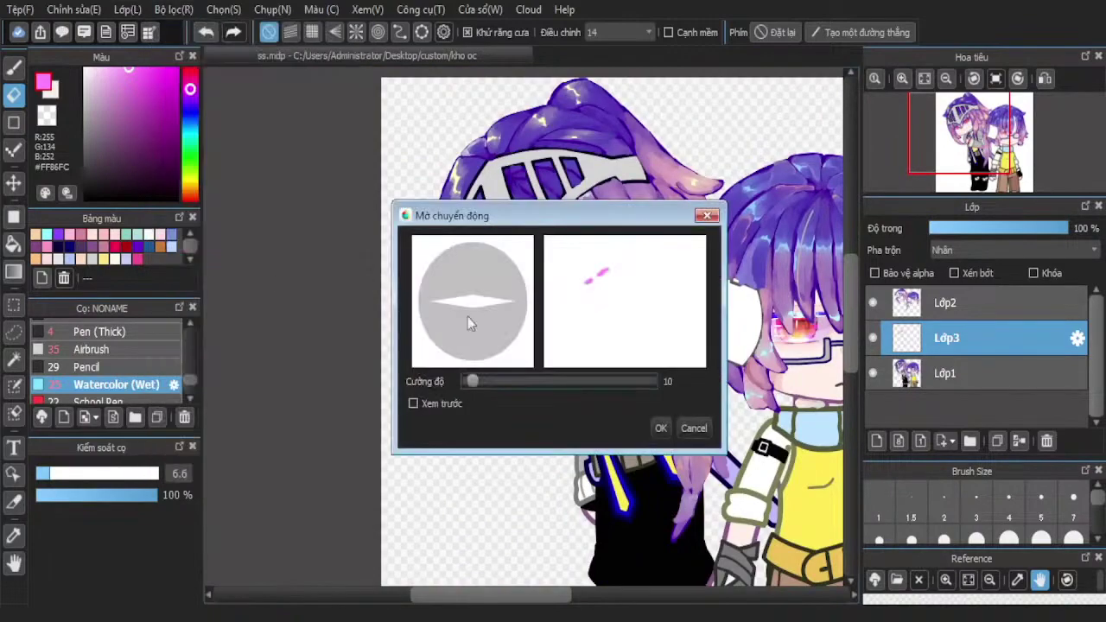
{"action": "left_click", "coordinate": [706, 216]}
Apply a Lens Blur with radius 4.15 and brightness 2.11 to the pink eye tint layer
{"action": "left_click", "coordinate": [173, 10]}
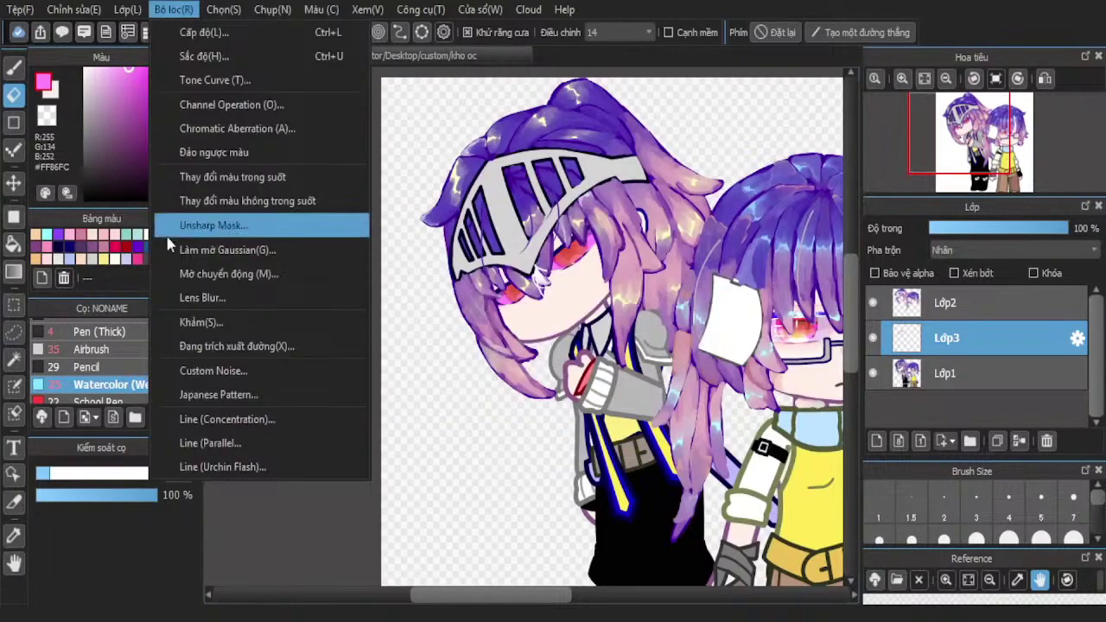
{"action": "left_click", "coordinate": [245, 290]}
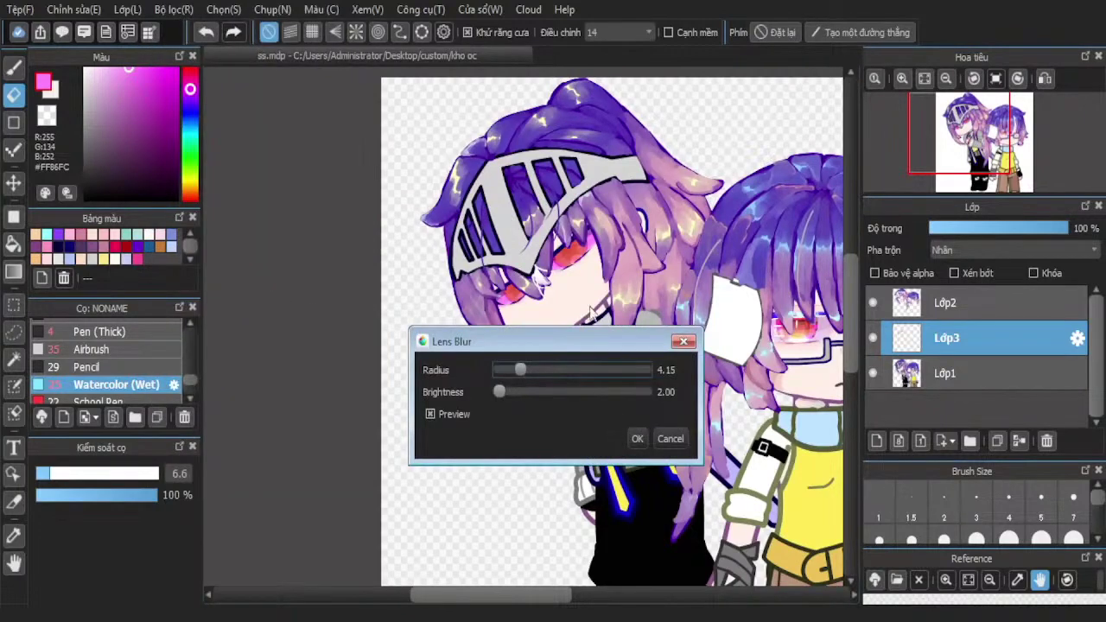
{"action": "left_click_drag", "start_coordinate": [499, 396], "coordinate": [508, 401]}
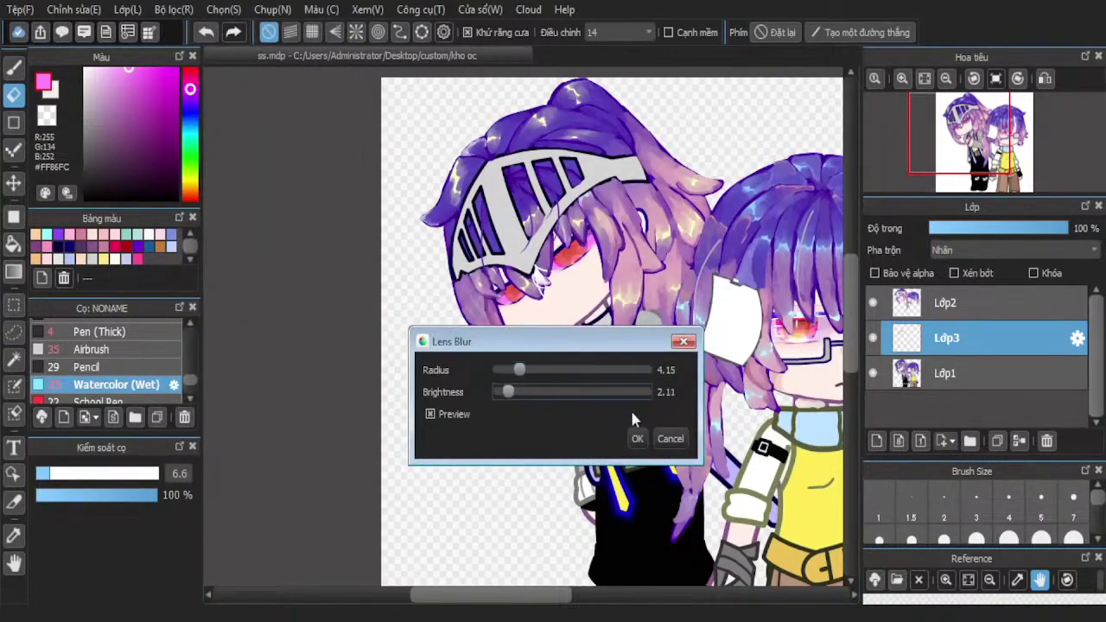
{"action": "left_click", "coordinate": [637, 438]}
Lower the pink tint layer's opacity to 47% and merge it down into the character layer
{"action": "scroll", "coordinate": [580, 286], "scroll_direction": "up", "scroll_amount": 3}
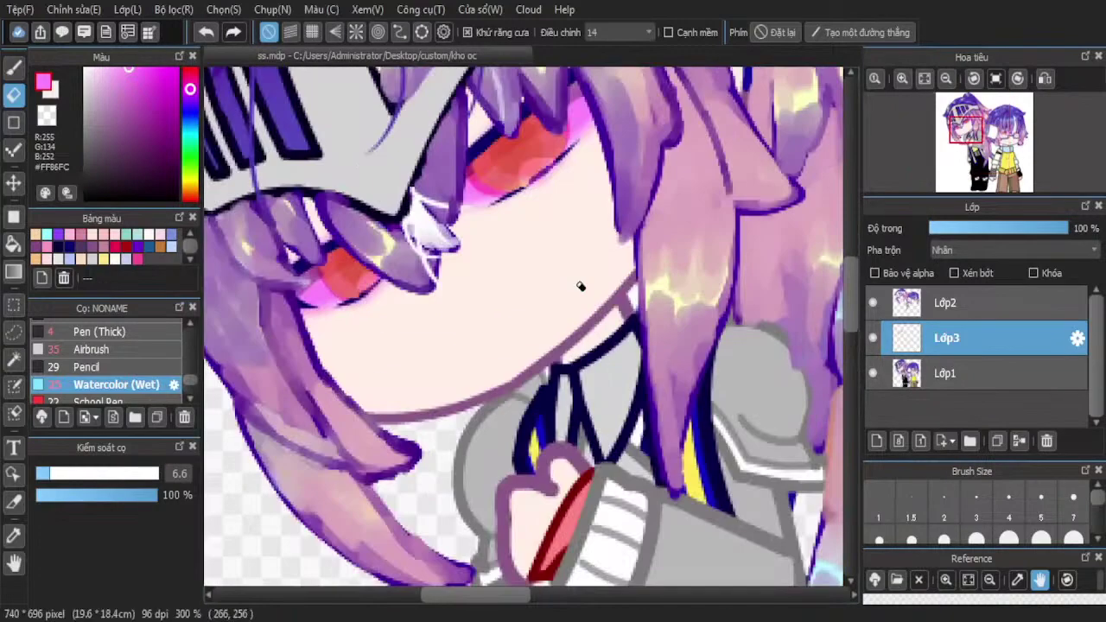
{"action": "scroll", "coordinate": [627, 361], "scroll_direction": "down", "scroll_amount": 3}
{"action": "scroll", "coordinate": [652, 332], "scroll_direction": "up", "scroll_amount": 1}
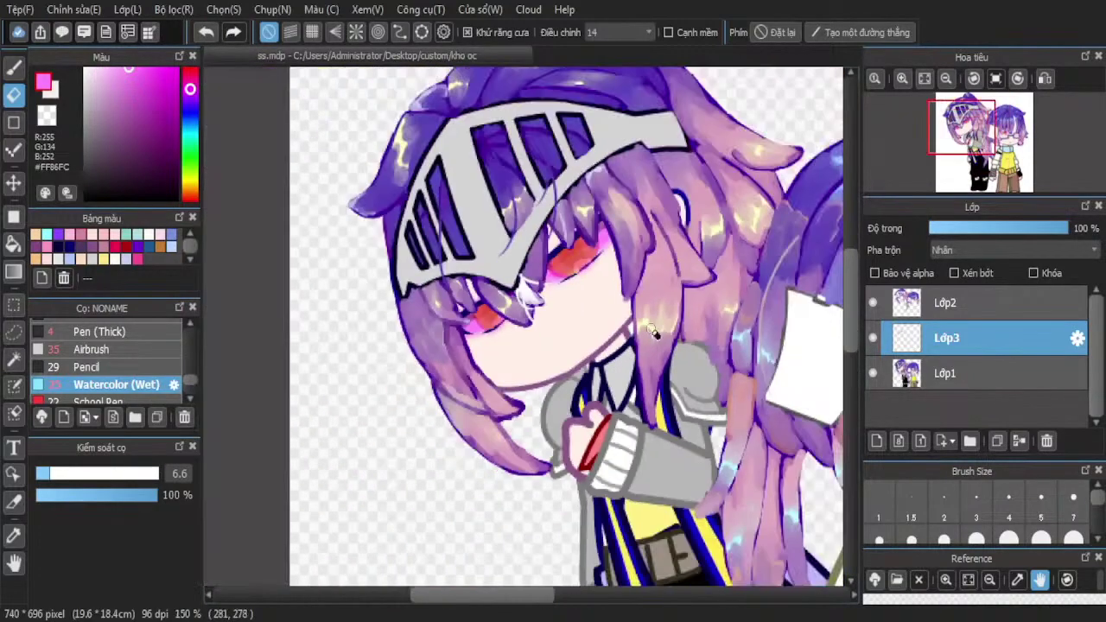
{"action": "left_click", "coordinate": [1015, 235]}
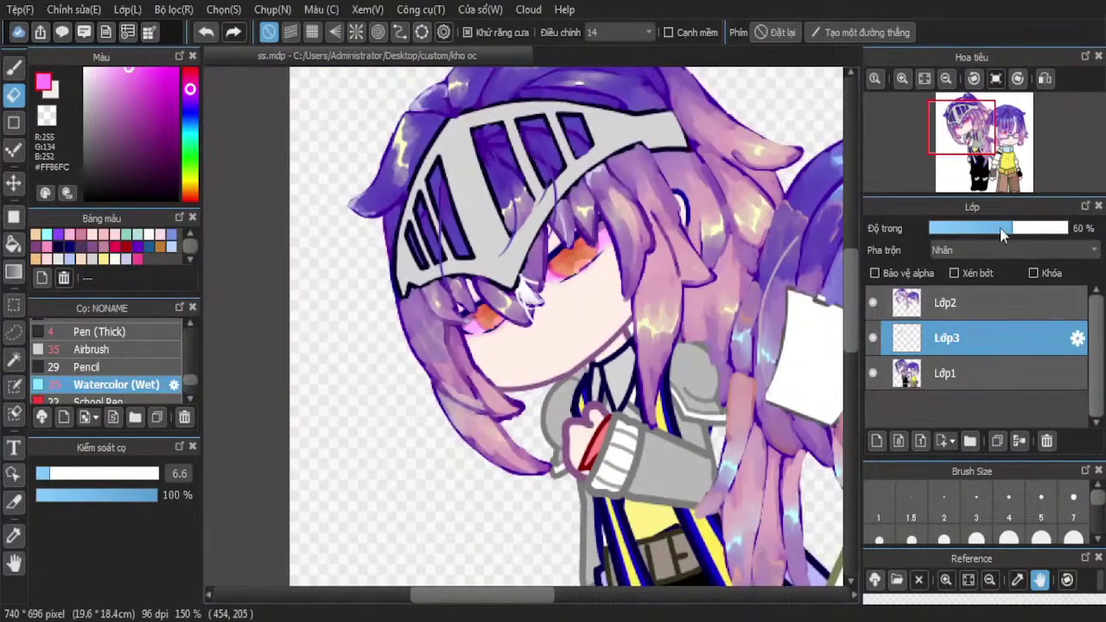
{"action": "left_click_drag", "start_coordinate": [1002, 235], "coordinate": [994, 233]}
{"action": "scroll", "coordinate": [611, 292], "scroll_direction": "down", "scroll_amount": 2}
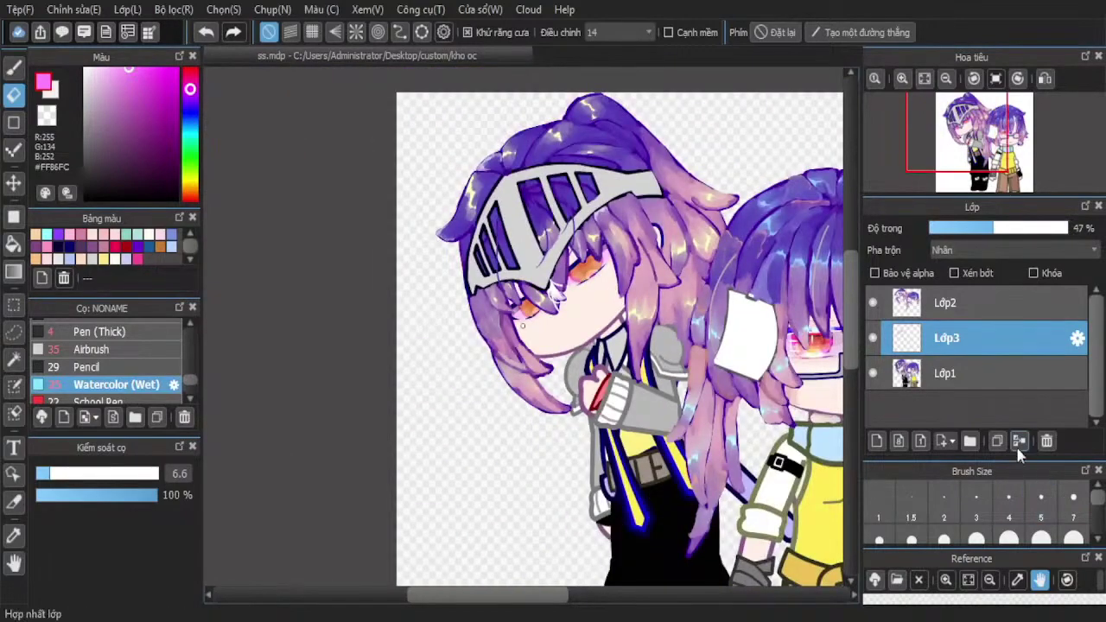
{"action": "left_click", "coordinate": [1018, 444]}
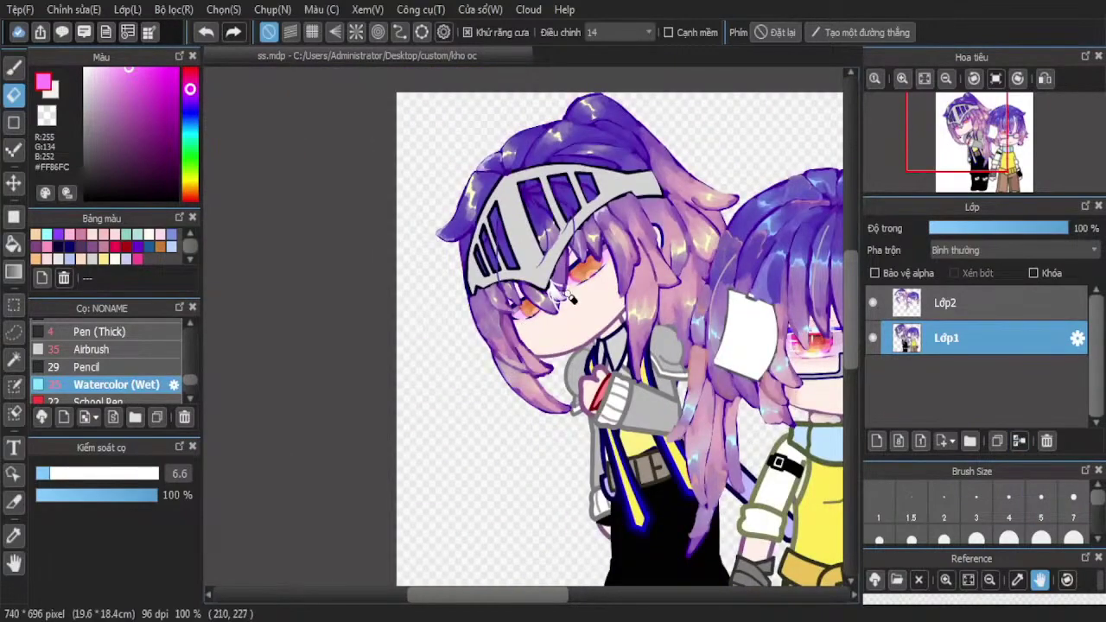
On a new Nhân (Multiply) layer, paint #C03232 shading across the upper part of both of the helmet-wearing character's eyes with brush size 8.8
{"action": "scroll", "coordinate": [568, 298], "scroll_direction": "up", "scroll_amount": 5}
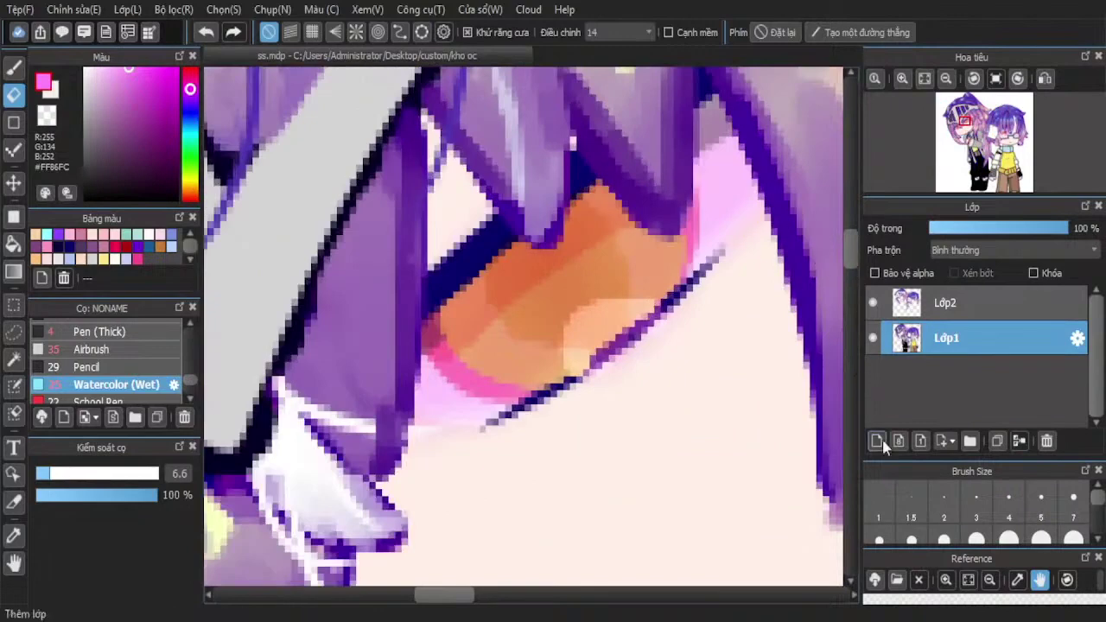
{"action": "left_click", "coordinate": [878, 441]}
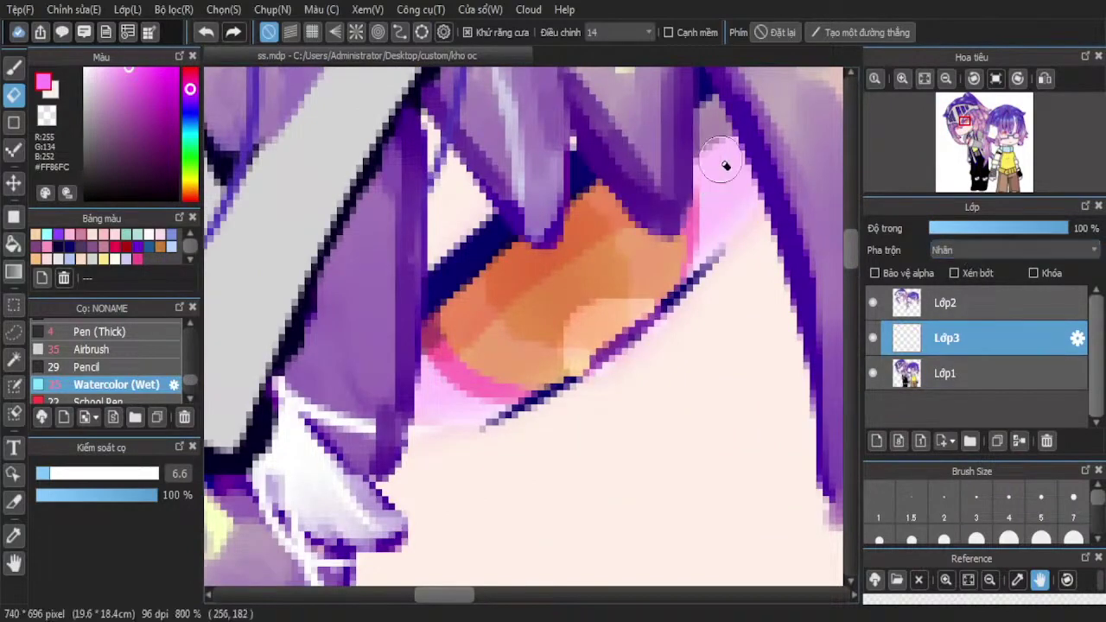
{"action": "left_click", "coordinate": [154, 100]}
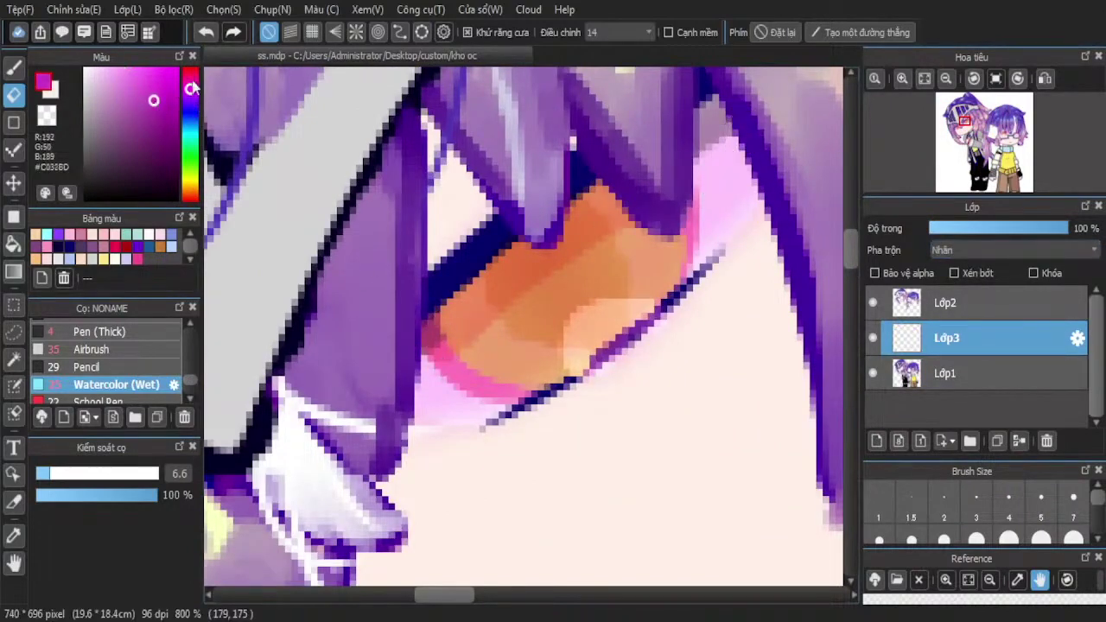
{"action": "left_click", "coordinate": [190, 69]}
{"action": "left_click", "coordinate": [13, 68]}
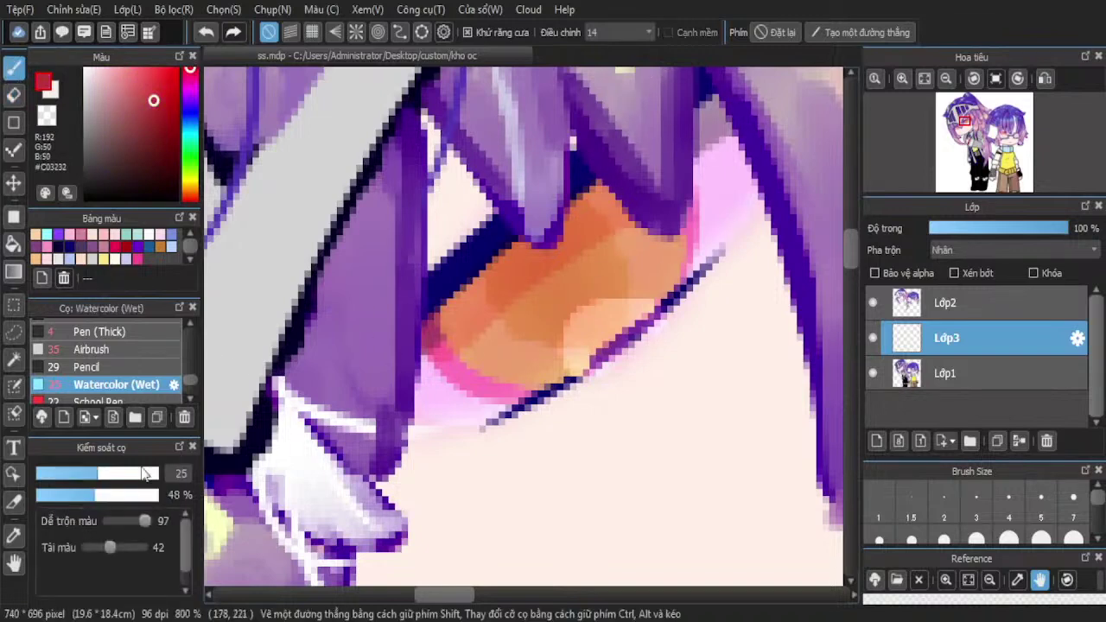
{"action": "left_click_drag", "start_coordinate": [98, 474], "coordinate": [56, 473]}
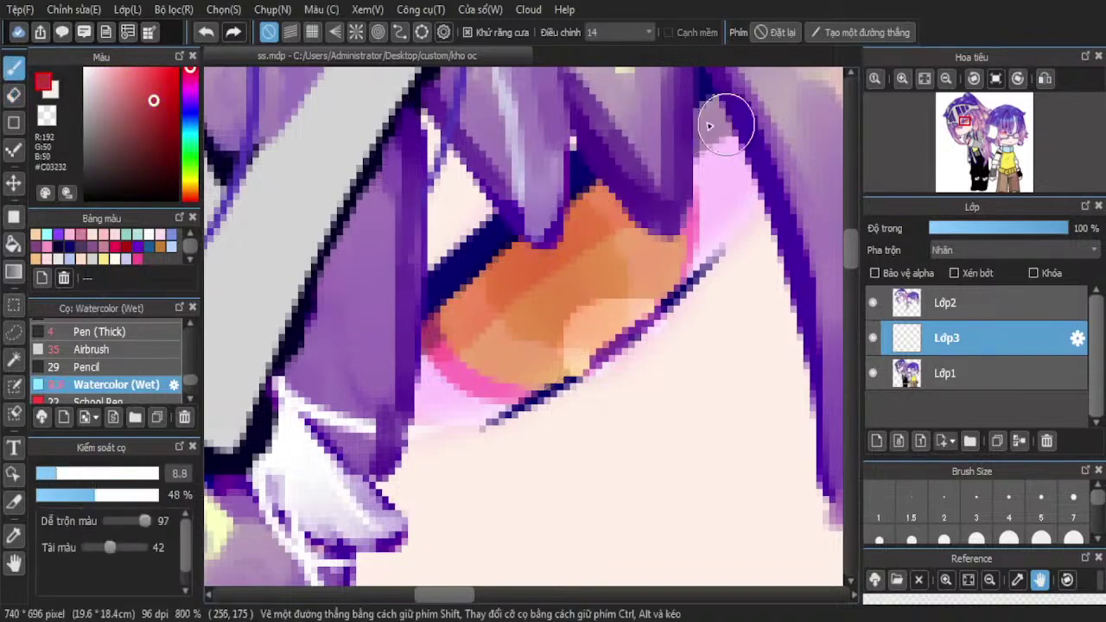
{"action": "mouse_move", "coordinate": [716, 116]}
{"action": "left_mouse_down"}
{"action": "mouse_move", "coordinate": [425, 337]}
{"action": "mouse_move", "coordinate": [419, 363]}
{"action": "left_mouse_up"}
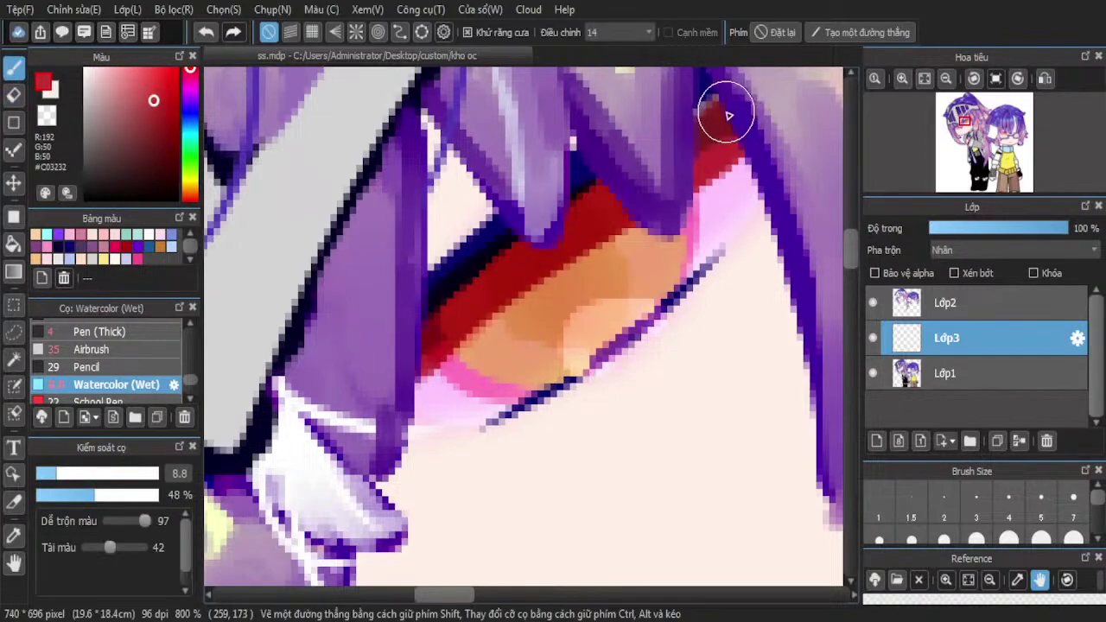
{"action": "mouse_move", "coordinate": [721, 109]}
{"action": "left_mouse_down"}
{"action": "mouse_move", "coordinate": [642, 221]}
{"action": "mouse_move", "coordinate": [419, 367]}
{"action": "left_mouse_up"}
{"action": "scroll", "coordinate": [591, 259], "scroll_direction": "down", "scroll_amount": 4}
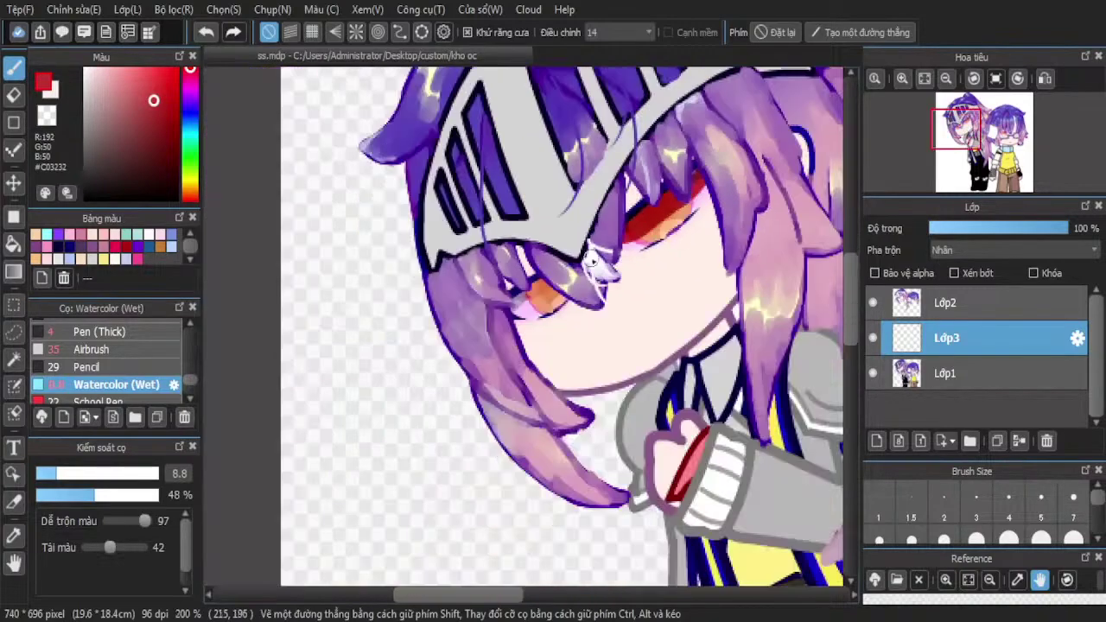
{"action": "scroll", "coordinate": [563, 290], "scroll_direction": "up", "scroll_amount": 3}
{"action": "mouse_move", "coordinate": [562, 253]}
{"action": "left_mouse_down"}
{"action": "mouse_move", "coordinate": [486, 300]}
{"action": "mouse_move", "coordinate": [411, 329]}
{"action": "left_mouse_up"}
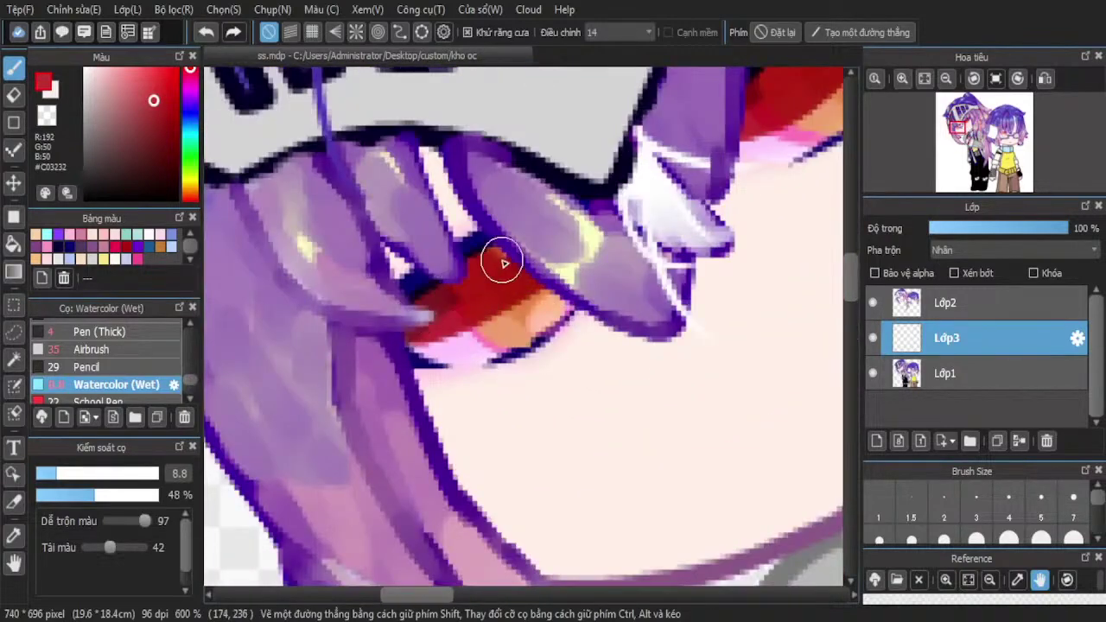
Set the red shading layer's opacity to 31%, merge it down and add a new layer in Nhân (Multiply) mode
{"action": "left_click_drag", "start_coordinate": [1066, 228], "coordinate": [978, 228]}
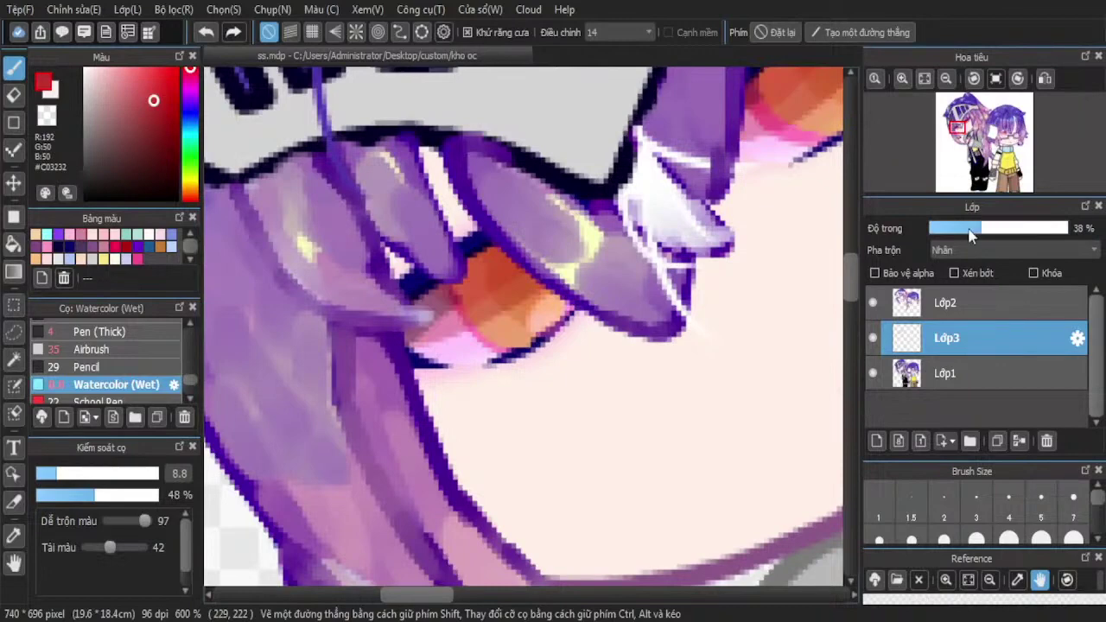
{"action": "scroll", "coordinate": [729, 293], "scroll_direction": "down", "scroll_amount": 3}
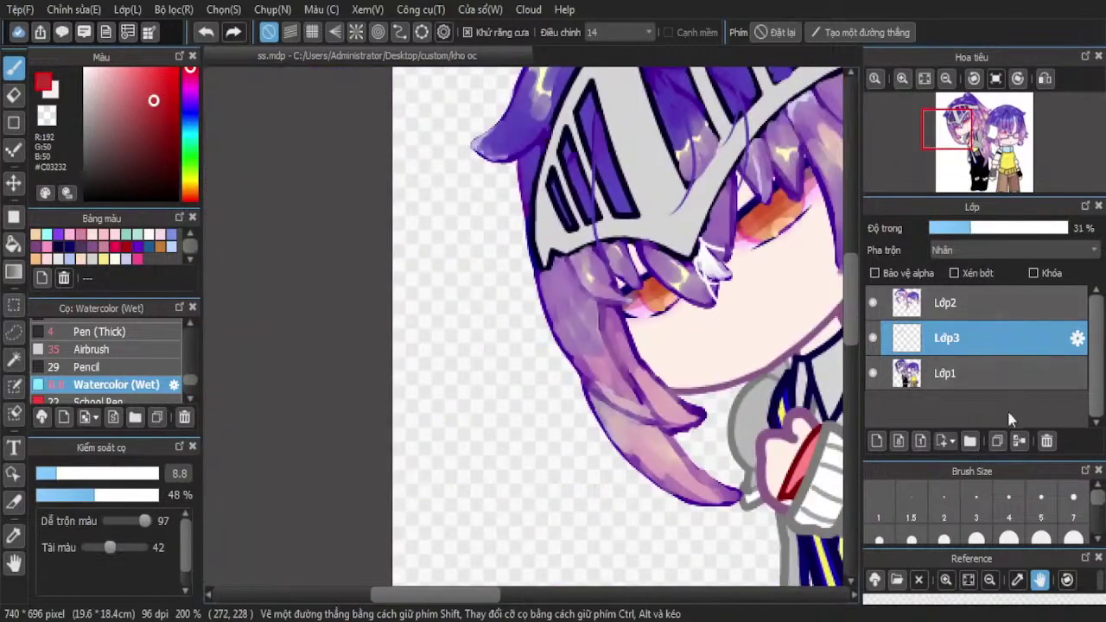
{"action": "left_click", "coordinate": [1018, 441]}
{"action": "left_click", "coordinate": [877, 441]}
{"action": "scroll", "coordinate": [990, 250], "scroll_direction": "down", "scroll_amount": 1}
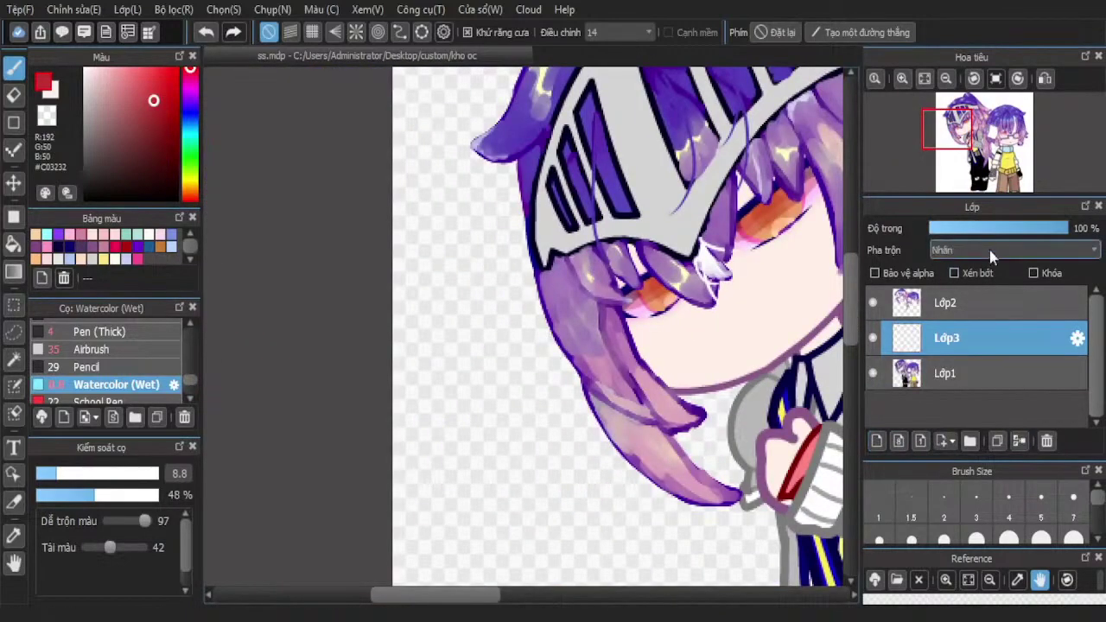
Paint a second band of #C03232 shading along the upper irises of both of the helmet-wearing character's eyes
{"action": "key", "text": "alt+Tab"}
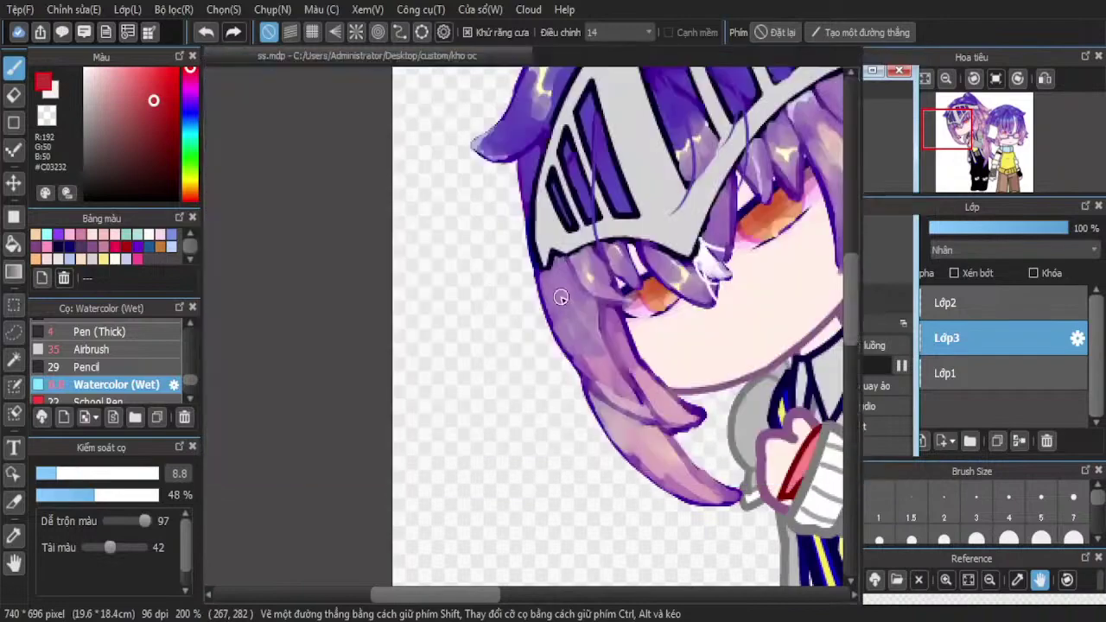
{"action": "scroll", "coordinate": [689, 275], "scroll_direction": "down", "scroll_amount": 2}
{"action": "scroll", "coordinate": [689, 275], "scroll_direction": "up", "scroll_amount": 4}
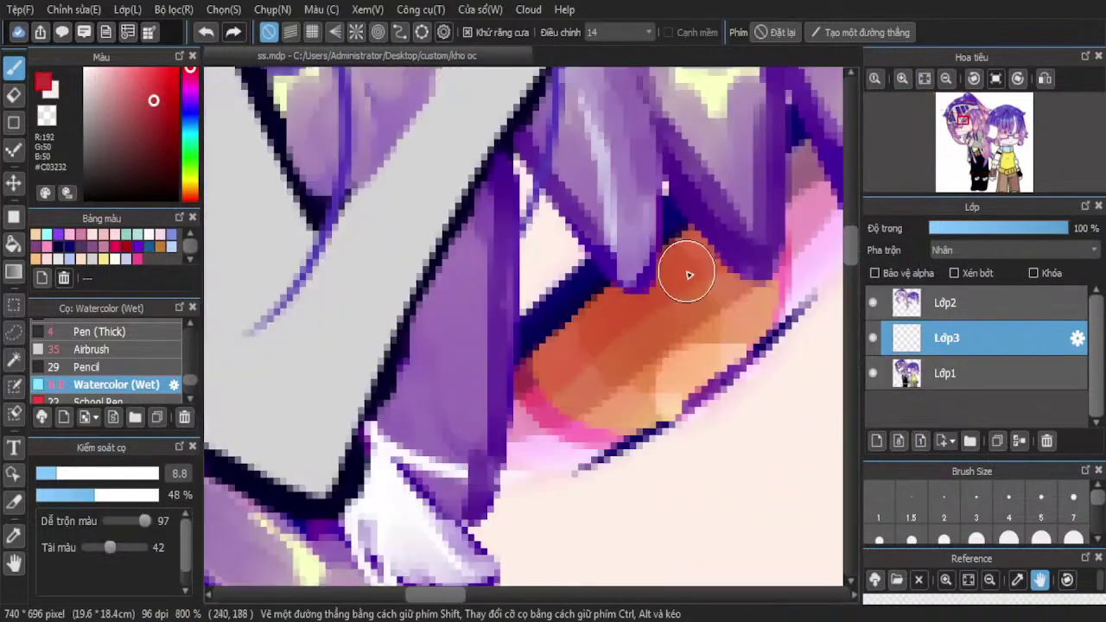
{"action": "scroll", "coordinate": [688, 275], "scroll_direction": "down", "scroll_amount": 2}
{"action": "scroll", "coordinate": [766, 217], "scroll_direction": "up", "scroll_amount": 2}
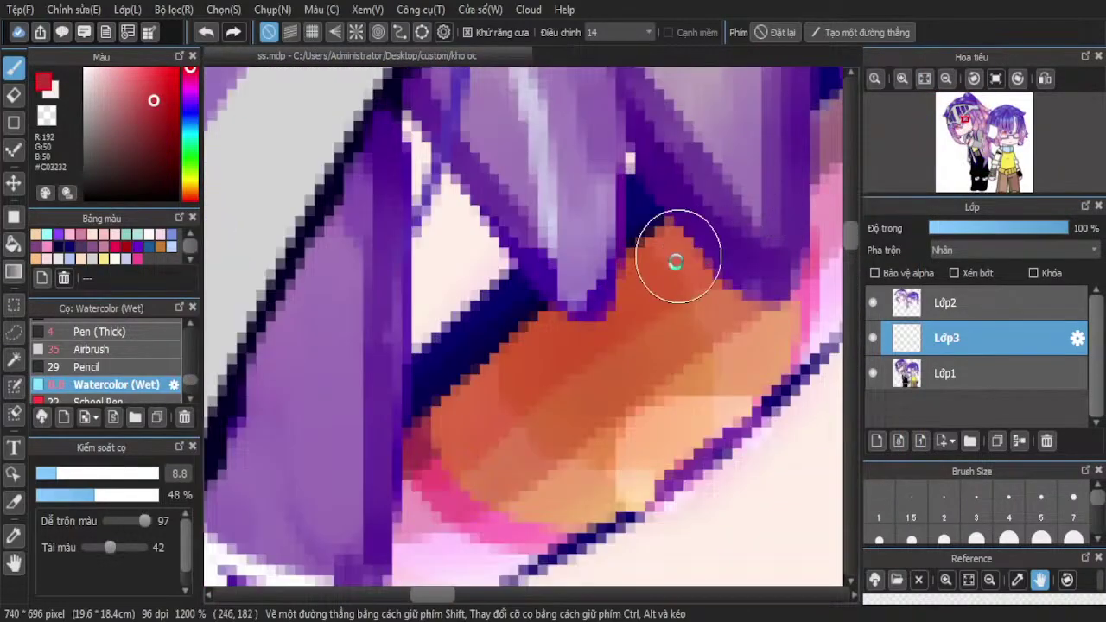
{"action": "scroll", "coordinate": [754, 206], "scroll_direction": "down", "scroll_amount": 1}
{"action": "mouse_move", "coordinate": [754, 205]}
{"action": "left_mouse_down"}
{"action": "mouse_move", "coordinate": [713, 259]}
{"action": "mouse_move", "coordinate": [631, 321]}
{"action": "mouse_move", "coordinate": [540, 359]}
{"action": "mouse_move", "coordinate": [659, 288]}
{"action": "left_mouse_up"}
{"action": "scroll", "coordinate": [719, 227], "scroll_direction": "down", "scroll_amount": 2}
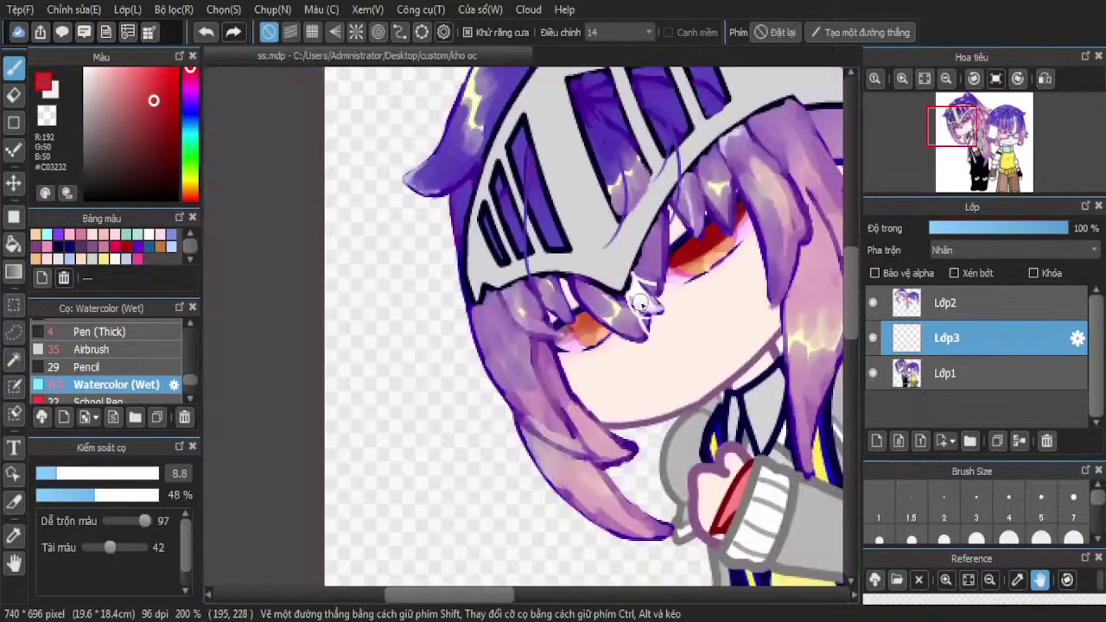
{"action": "scroll", "coordinate": [579, 324], "scroll_direction": "up", "scroll_amount": 3}
{"action": "left_click_drag", "start_coordinate": [610, 294], "coordinate": [519, 326]}
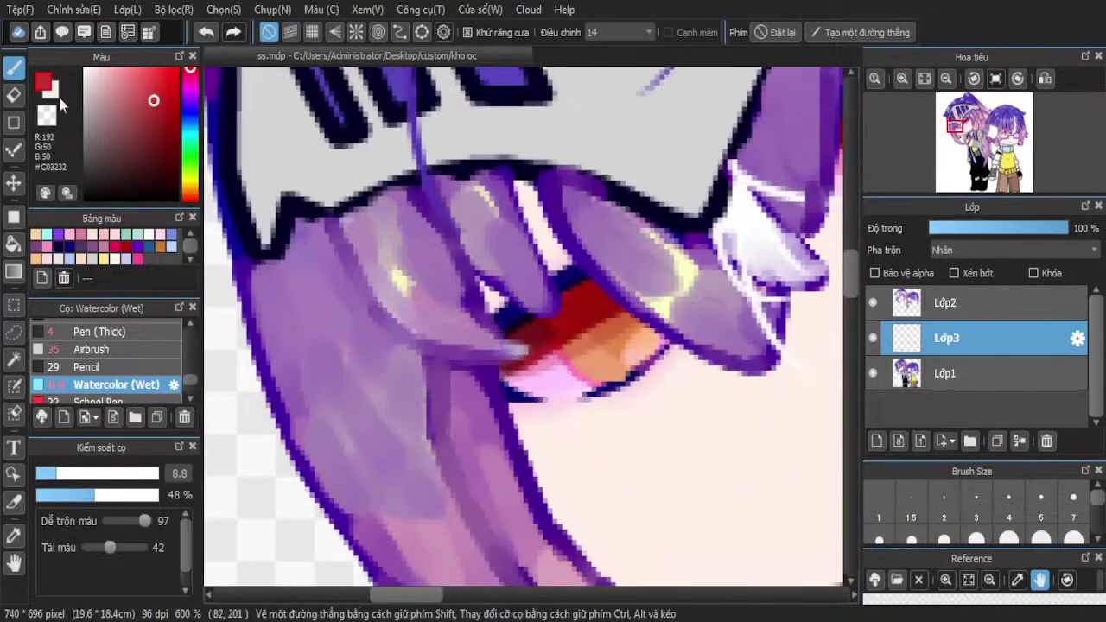
Erase the excess of the second red shading band from the helmet-wearing character's smaller, outer eye
{"action": "key", "text": "e"}
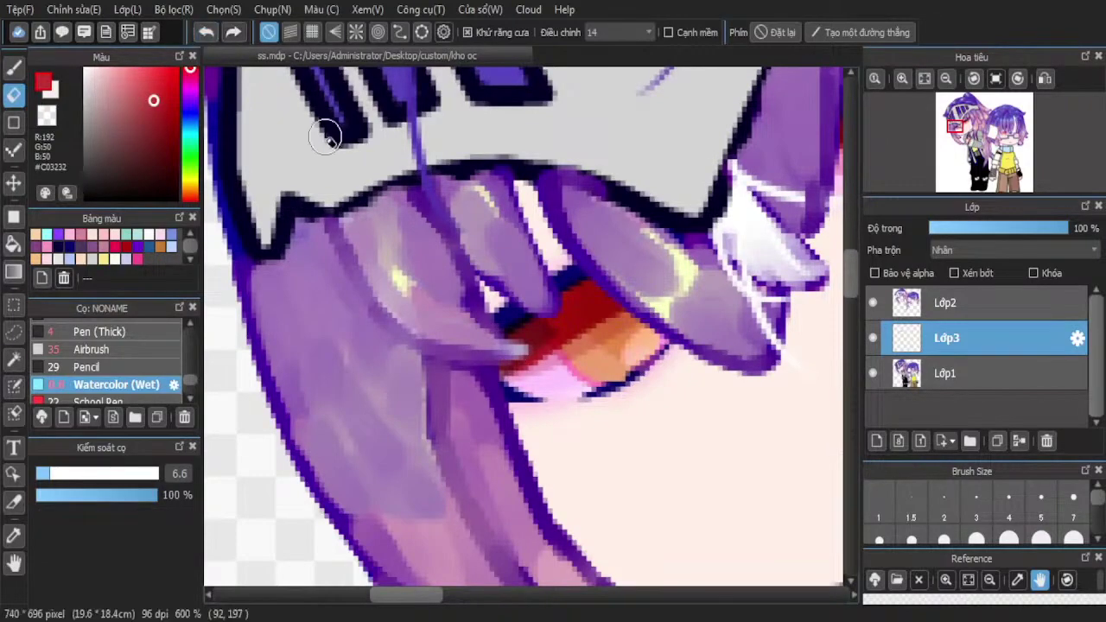
{"action": "scroll", "coordinate": [629, 373], "scroll_direction": "up", "scroll_amount": 1}
{"action": "mouse_move", "coordinate": [634, 257]}
{"action": "left_mouse_down"}
{"action": "mouse_move", "coordinate": [539, 340]}
{"action": "mouse_move", "coordinate": [440, 343]}
{"action": "left_mouse_up"}
{"action": "scroll", "coordinate": [463, 328], "scroll_direction": "down", "scroll_amount": 4}
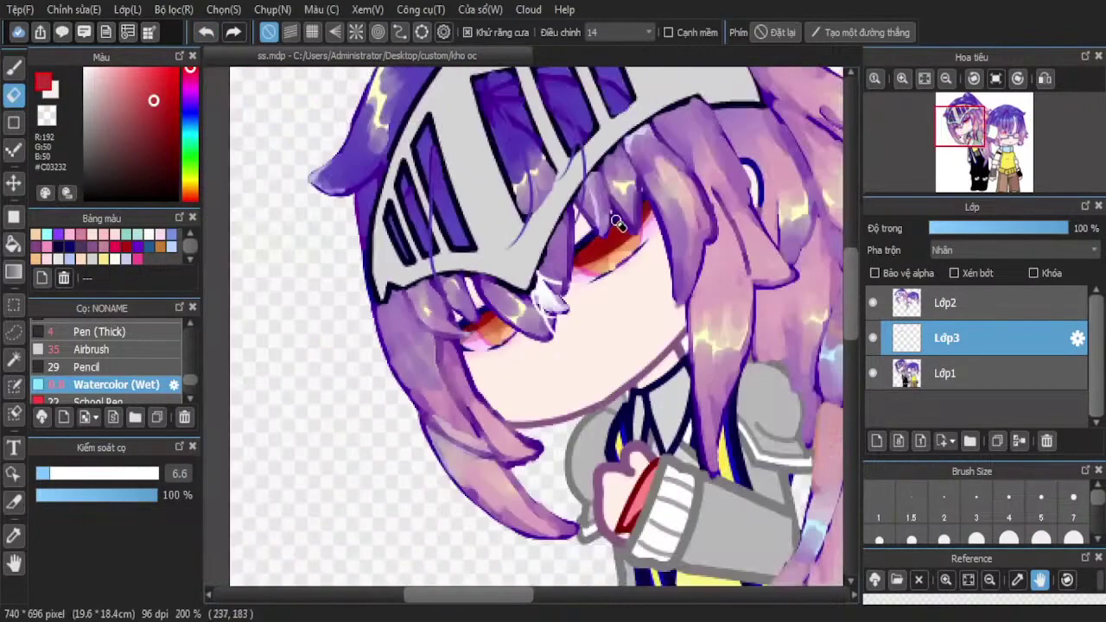
{"action": "scroll", "coordinate": [618, 223], "scroll_direction": "up", "scroll_amount": 4}
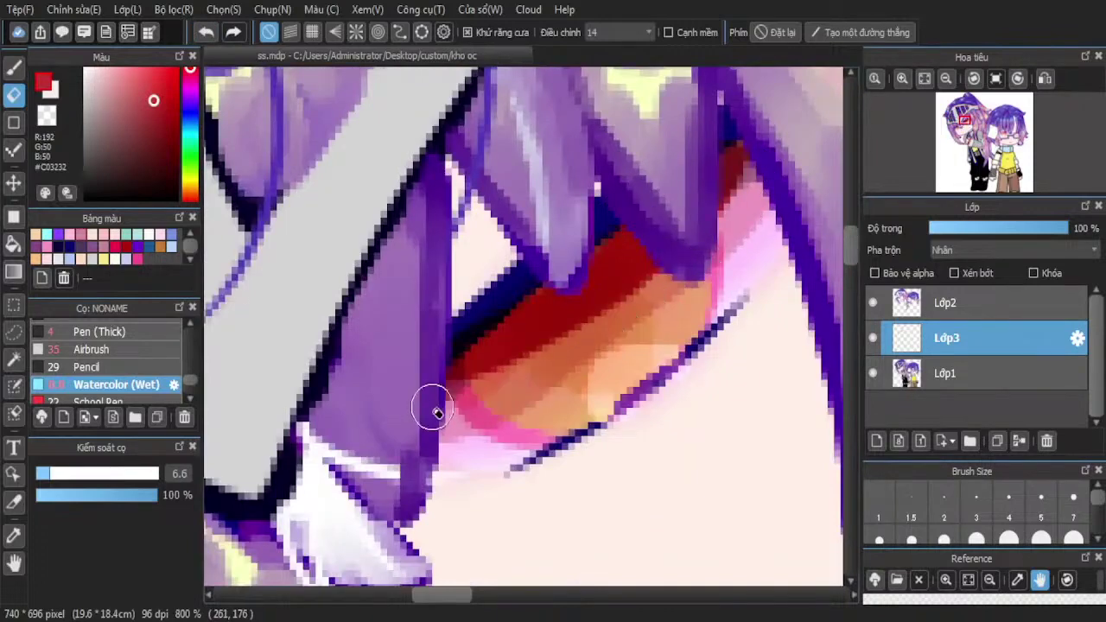
Set the second red shading layer's opacity to 17% and merge it down
{"action": "left_click", "coordinate": [952, 232]}
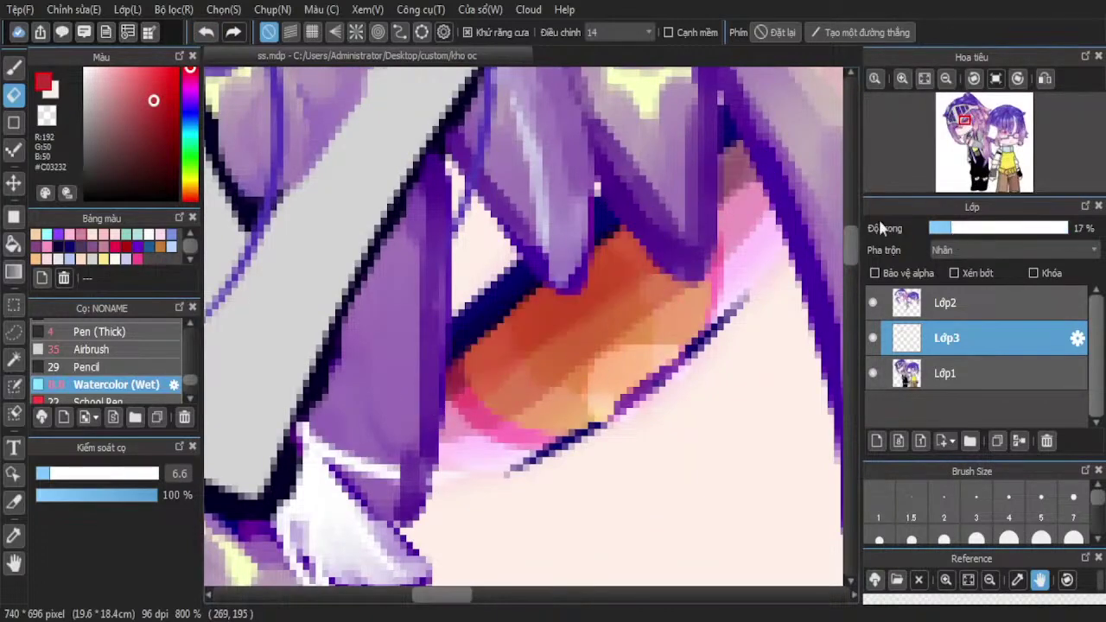
{"action": "scroll", "coordinate": [587, 345], "scroll_direction": "down", "scroll_amount": 1}
{"action": "scroll", "coordinate": [710, 336], "scroll_direction": "down", "scroll_amount": 2}
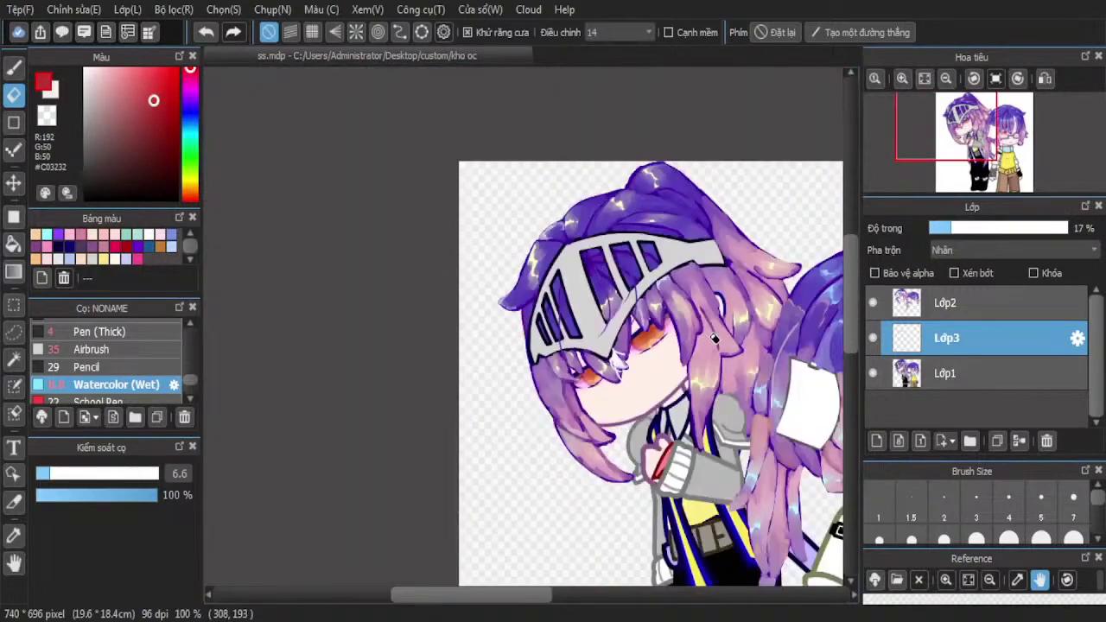
{"action": "scroll", "coordinate": [696, 299], "scroll_direction": "down", "scroll_amount": 1}
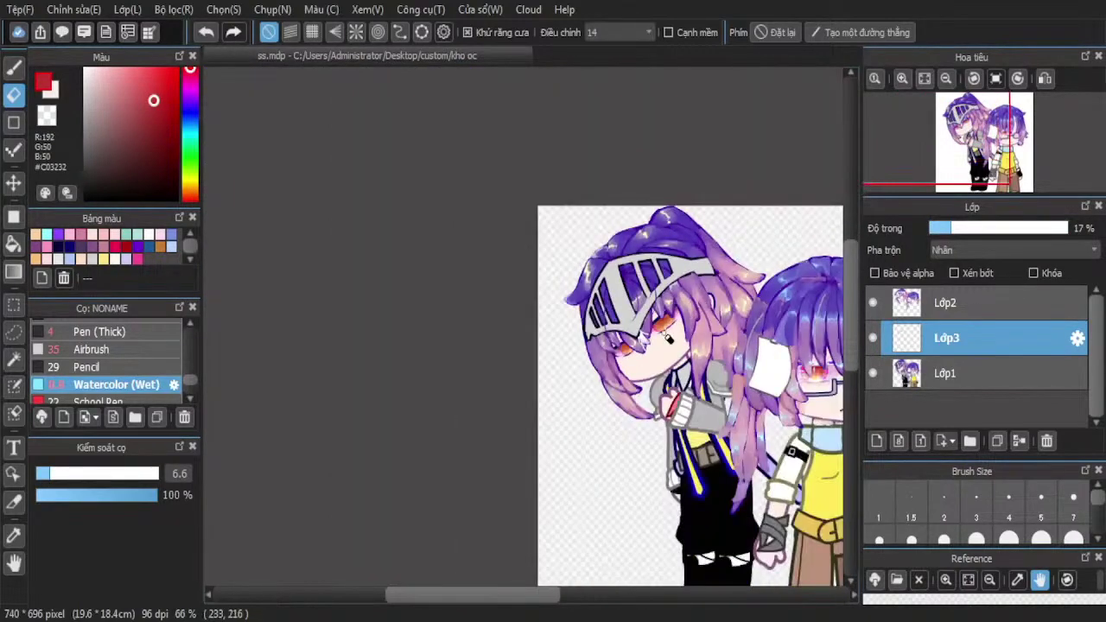
{"action": "scroll", "coordinate": [695, 318], "scroll_direction": "up", "scroll_amount": 3}
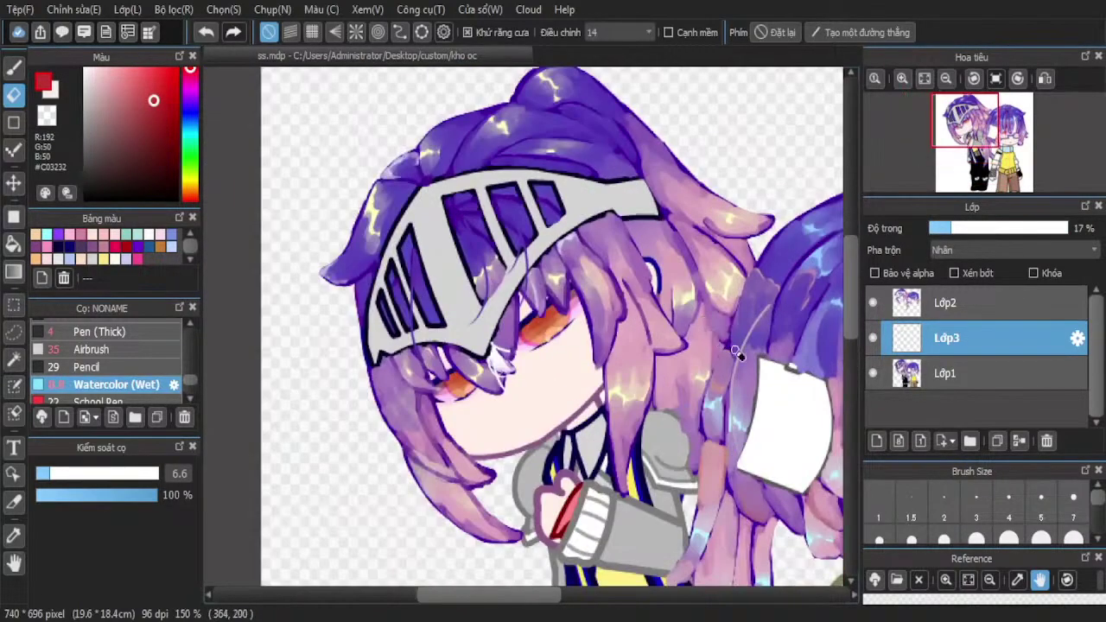
{"action": "left_click", "coordinate": [1018, 441]}
Add a new layer in Thêm (Add) mode and paint #C03232 glow highlights over the iris of the helmet-wearing character's larger, inner eye
{"action": "left_click", "coordinate": [876, 440]}
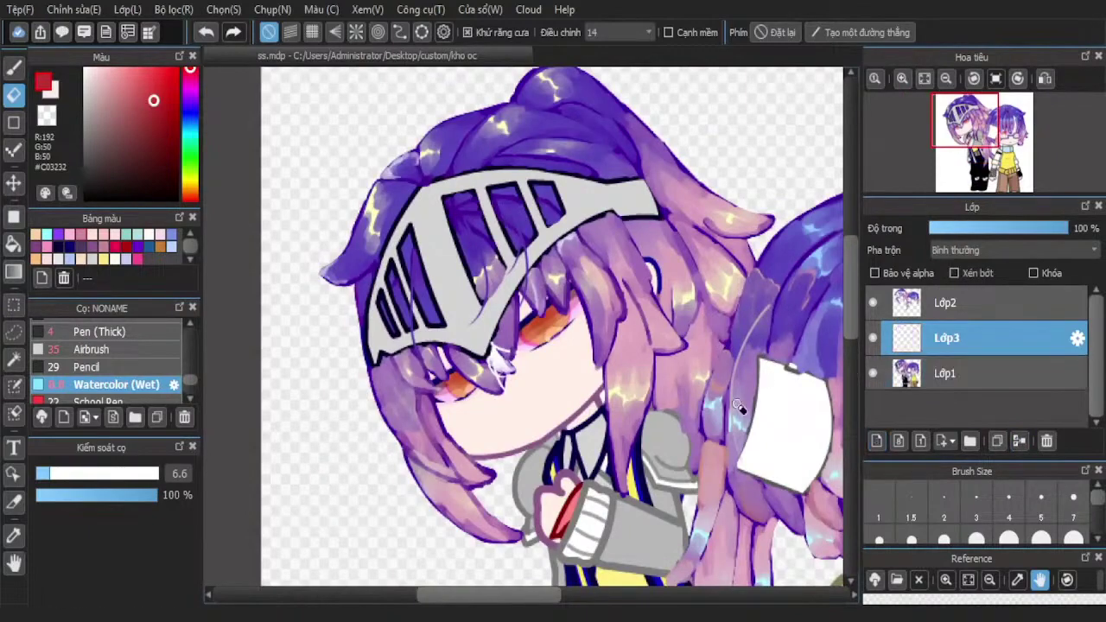
{"action": "scroll", "coordinate": [551, 337], "scroll_direction": "up", "scroll_amount": 4}
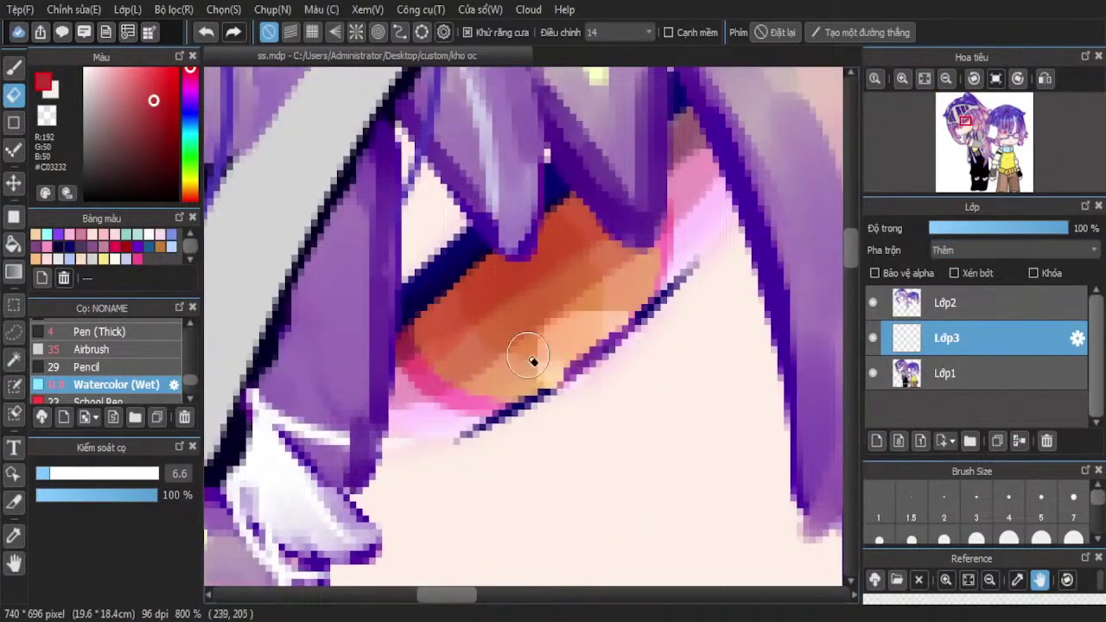
{"action": "scroll", "coordinate": [533, 361], "scroll_direction": "up", "scroll_amount": 1}
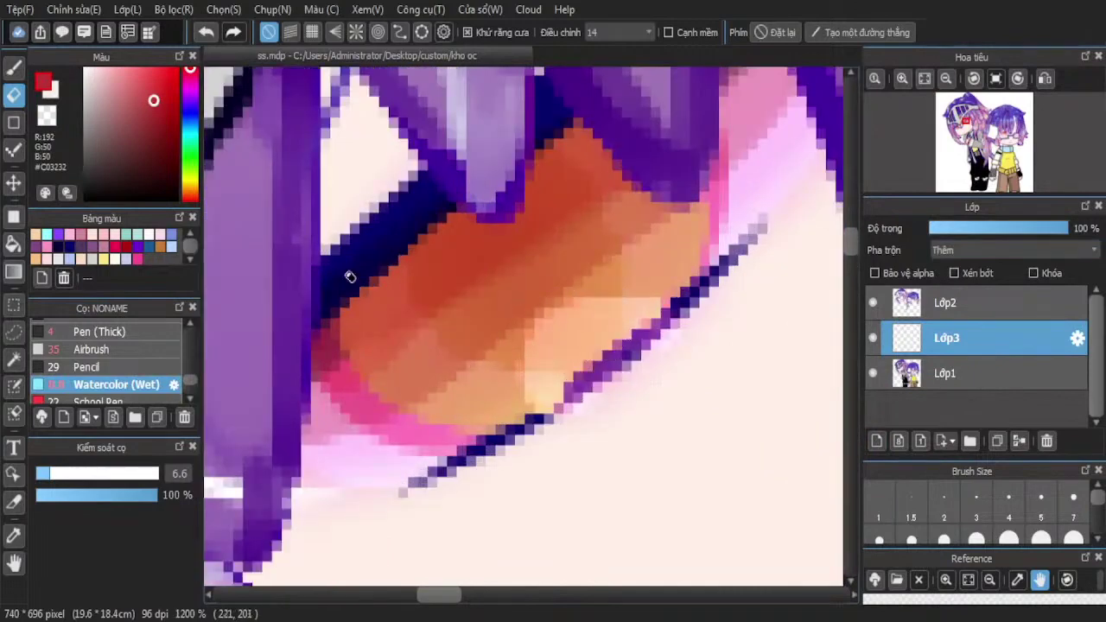
{"action": "left_click", "coordinate": [16, 69]}
{"action": "mouse_move", "coordinate": [630, 340]}
{"action": "left_mouse_down"}
{"action": "mouse_move", "coordinate": [617, 313]}
{"action": "mouse_move", "coordinate": [541, 325]}
{"action": "mouse_move", "coordinate": [587, 329]}
{"action": "left_mouse_up"}
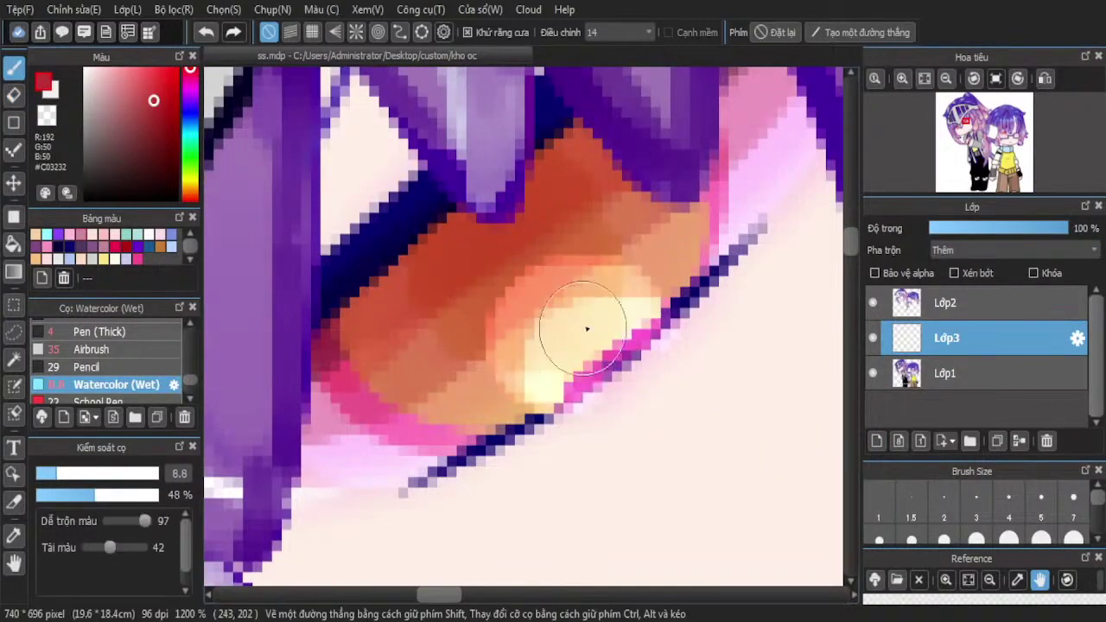
{"action": "left_click_drag", "start_coordinate": [697, 199], "coordinate": [711, 193]}
{"action": "mouse_move", "coordinate": [569, 227]}
{"action": "left_mouse_down"}
{"action": "mouse_move", "coordinate": [432, 407]}
{"action": "mouse_move", "coordinate": [366, 388]}
{"action": "mouse_move", "coordinate": [476, 296]}
{"action": "left_mouse_up"}
{"action": "scroll", "coordinate": [505, 314], "scroll_direction": "down", "scroll_amount": 3}
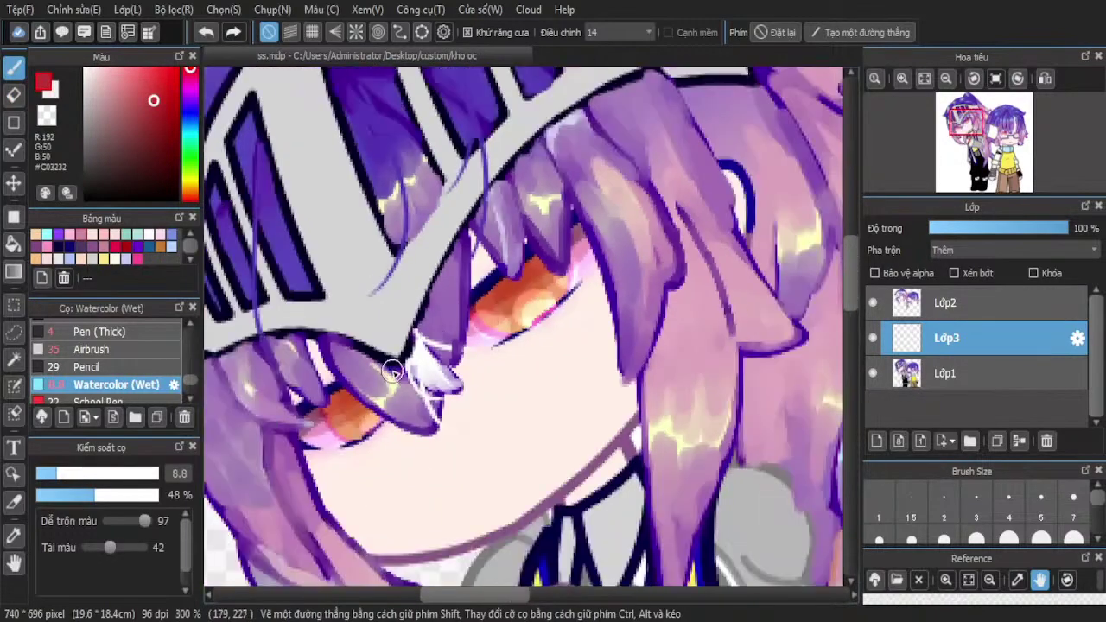
Paint matching #C03232 glow highlights over the iris of the helmet-wearing character's smaller, outer eye
{"action": "scroll", "coordinate": [390, 412], "scroll_direction": "up", "scroll_amount": 4}
{"action": "mouse_move", "coordinate": [368, 412]}
{"action": "left_mouse_down"}
{"action": "mouse_move", "coordinate": [304, 448]}
{"action": "mouse_move", "coordinate": [301, 461]}
{"action": "left_mouse_up"}
{"action": "scroll", "coordinate": [533, 294], "scroll_direction": "down", "scroll_amount": 4}
{"action": "scroll", "coordinate": [406, 353], "scroll_direction": "up", "scroll_amount": 3}
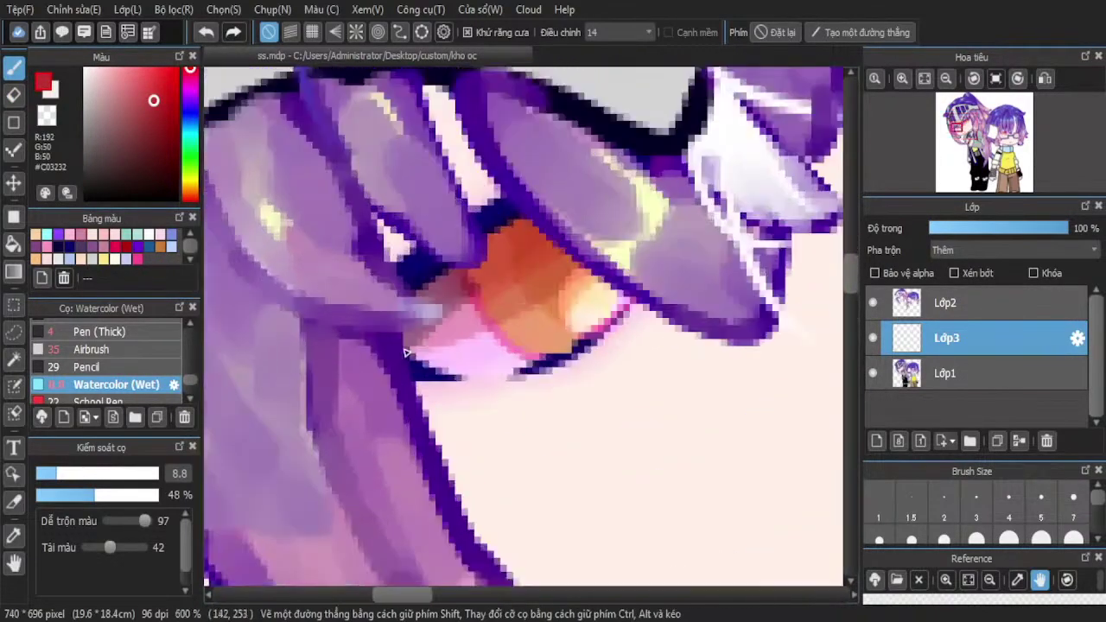
{"action": "scroll", "coordinate": [406, 353], "scroll_direction": "up", "scroll_amount": 2}
{"action": "mouse_move", "coordinate": [482, 254]}
{"action": "left_mouse_down"}
{"action": "mouse_move", "coordinate": [537, 320]}
{"action": "mouse_move", "coordinate": [574, 322]}
{"action": "mouse_move", "coordinate": [533, 328]}
{"action": "mouse_move", "coordinate": [581, 345]}
{"action": "mouse_move", "coordinate": [501, 230]}
{"action": "left_mouse_up"}
{"action": "scroll", "coordinate": [501, 230], "scroll_direction": "down", "scroll_amount": 5}
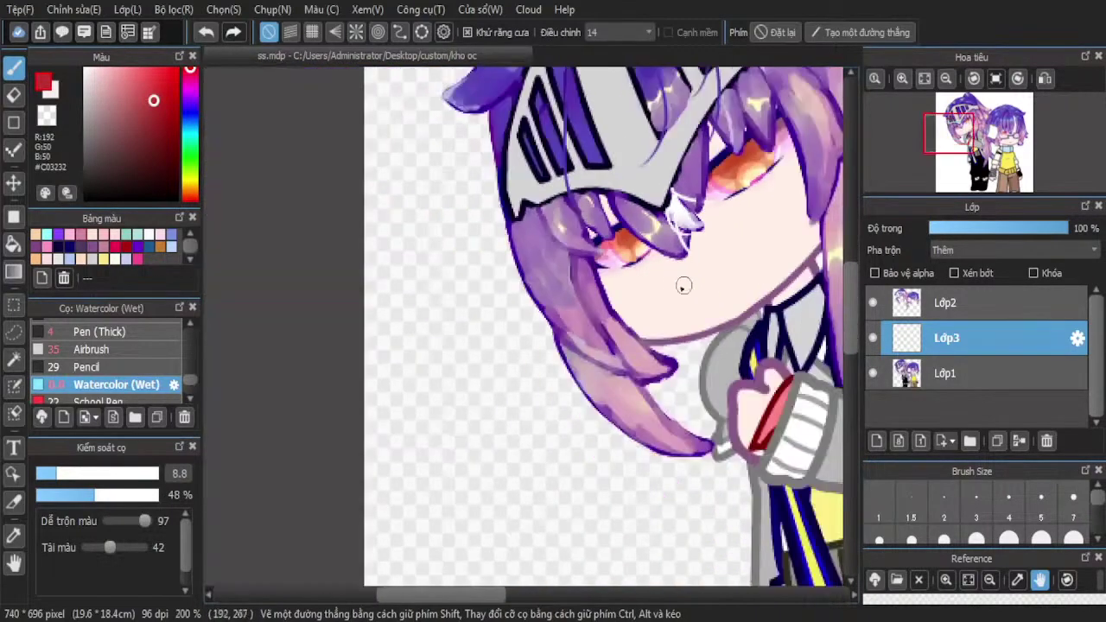
Set the glow layer's opacity to 36%, merge it down and add another new layer
{"action": "scroll", "coordinate": [665, 213], "scroll_direction": "down", "scroll_amount": 2}
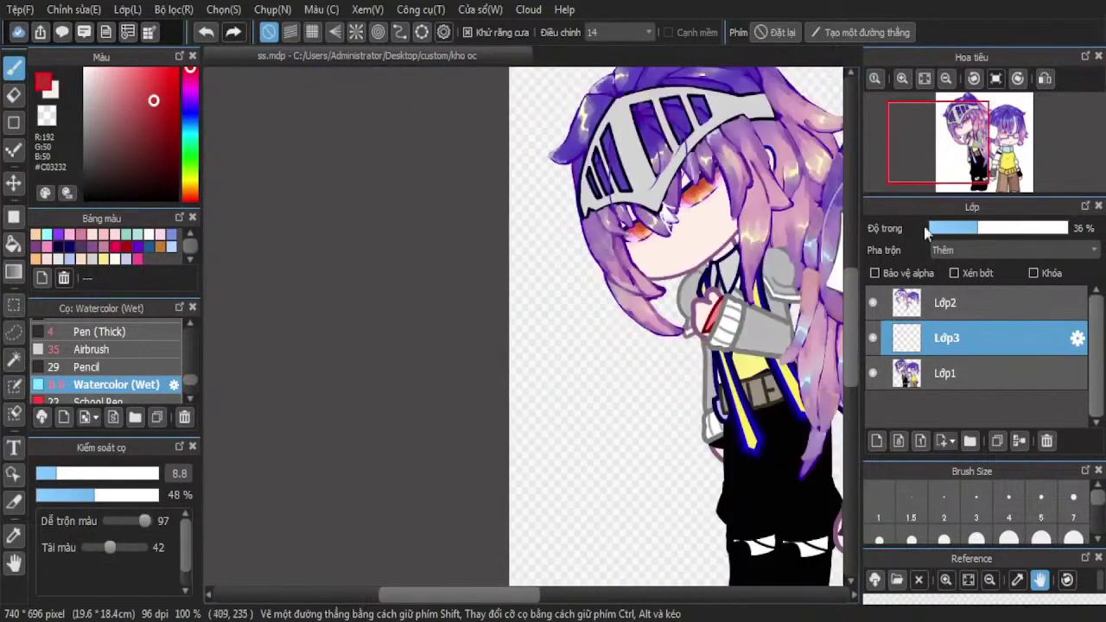
{"action": "left_click", "coordinate": [1019, 440]}
{"action": "left_click", "coordinate": [876, 440]}
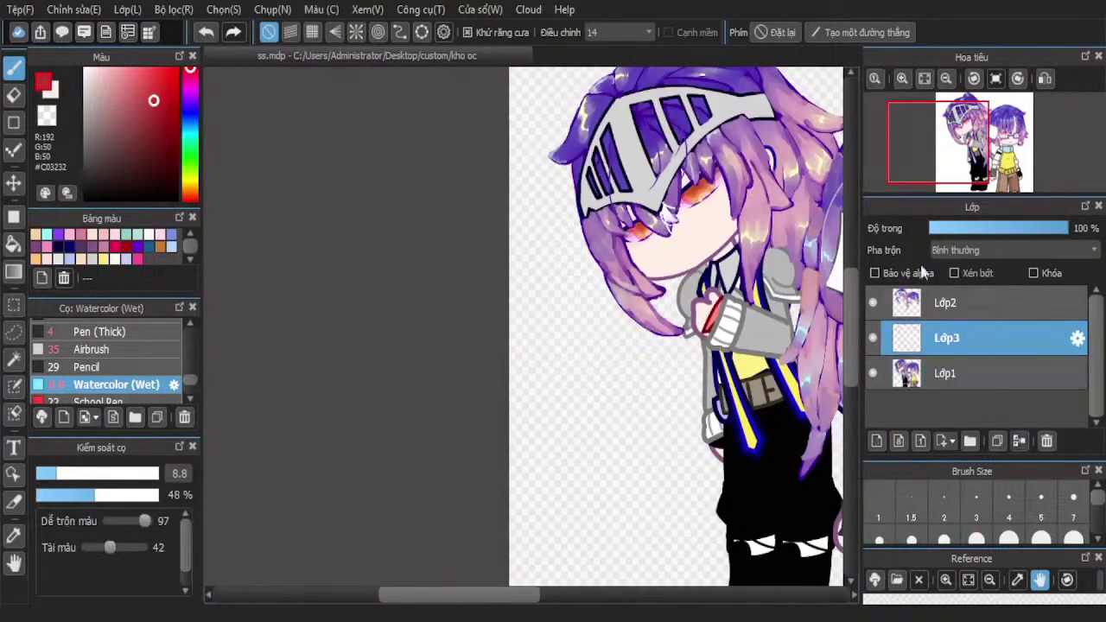
Set the new layer to Thêm (Add) mode and paint a second #C03232 glow on the inner eye's lower iris
{"action": "scroll", "coordinate": [938, 253], "scroll_direction": "down", "scroll_amount": 1}
{"action": "scroll", "coordinate": [702, 192], "scroll_direction": "up", "scroll_amount": 7}
{"action": "left_click_drag", "start_coordinate": [674, 338], "coordinate": [698, 321]}
{"action": "scroll", "coordinate": [950, 249], "scroll_direction": "down", "scroll_amount": 6}
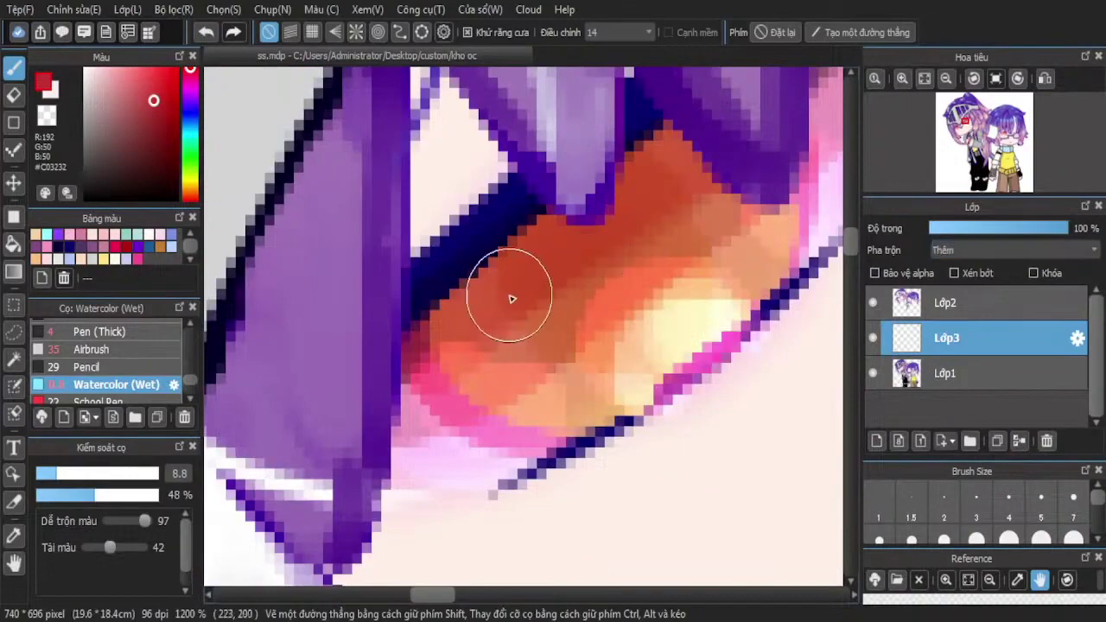
Paint a soft red #C03232 glow over the irises of both eyes of the helmeted character on the Thêm layer
{"action": "left_click_drag", "start_coordinate": [511, 296], "coordinate": [439, 344]}
{"action": "scroll", "coordinate": [620, 259], "scroll_direction": "down", "scroll_amount": 4}
{"action": "scroll", "coordinate": [484, 380], "scroll_direction": "up", "scroll_amount": 3}
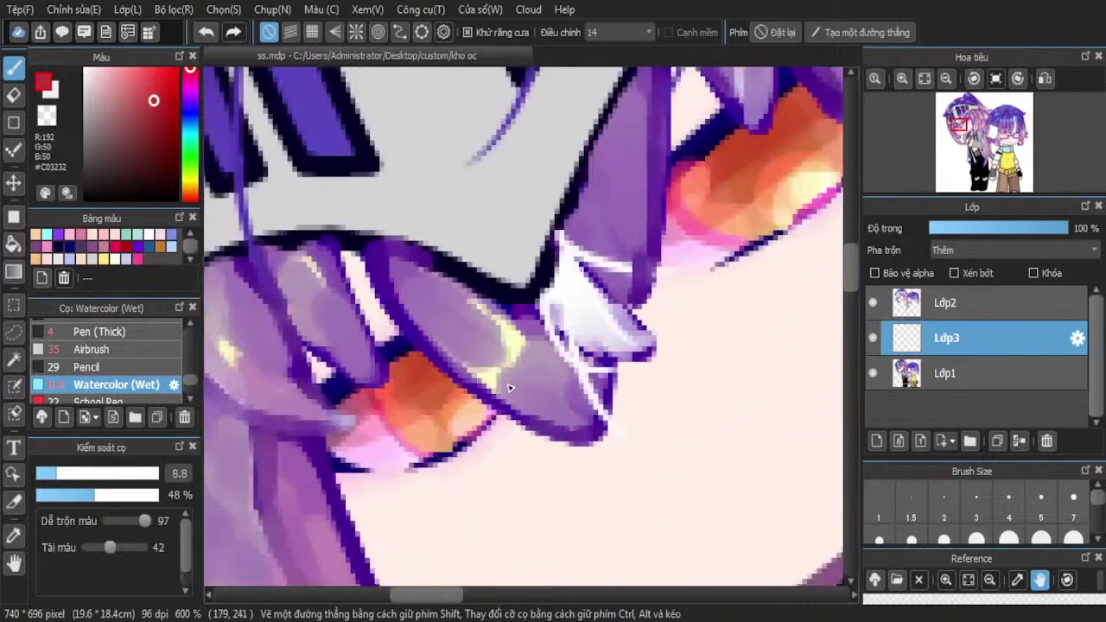
{"action": "mouse_move", "coordinate": [368, 412]}
{"action": "left_mouse_down"}
{"action": "mouse_move", "coordinate": [332, 403]}
{"action": "mouse_move", "coordinate": [359, 445]}
{"action": "left_mouse_up"}
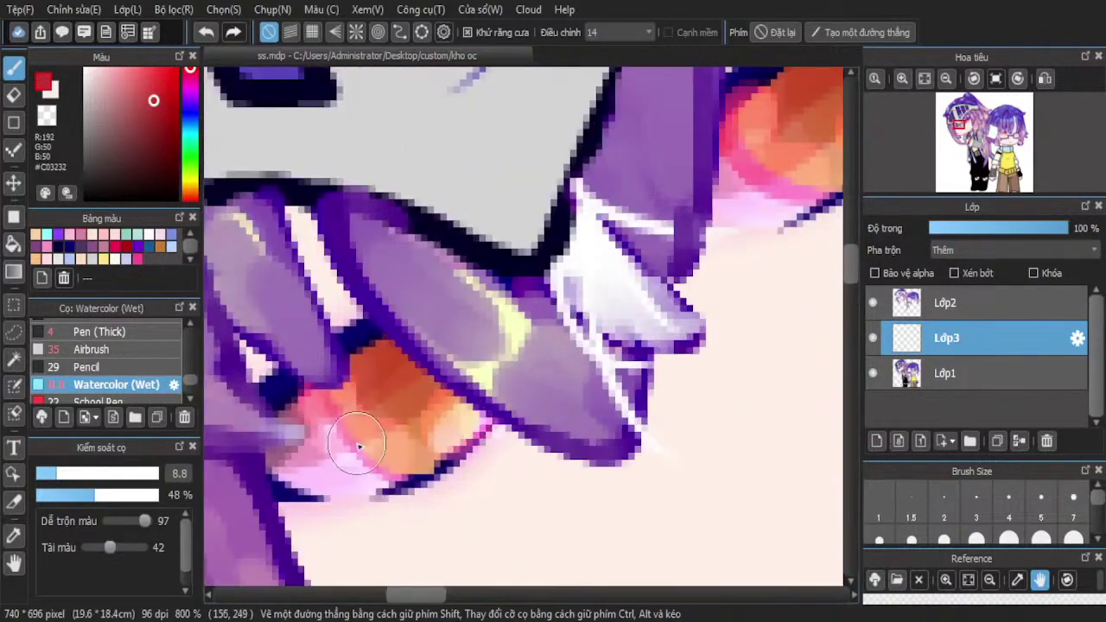
{"action": "scroll", "coordinate": [476, 335], "scroll_direction": "down", "scroll_amount": 3}
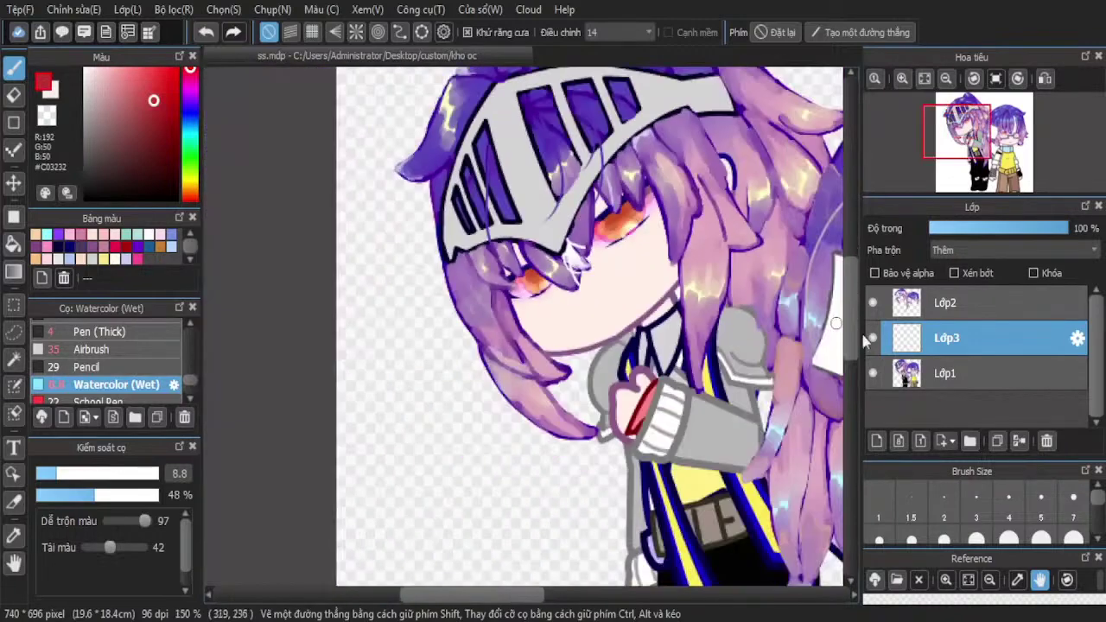
Merge the iris glow layer down into Lớp1 and add a new empty layer above it
{"action": "left_click", "coordinate": [917, 441]}
{"action": "left_click", "coordinate": [877, 440]}
{"action": "scroll", "coordinate": [539, 354], "scroll_direction": "down", "scroll_amount": 3}
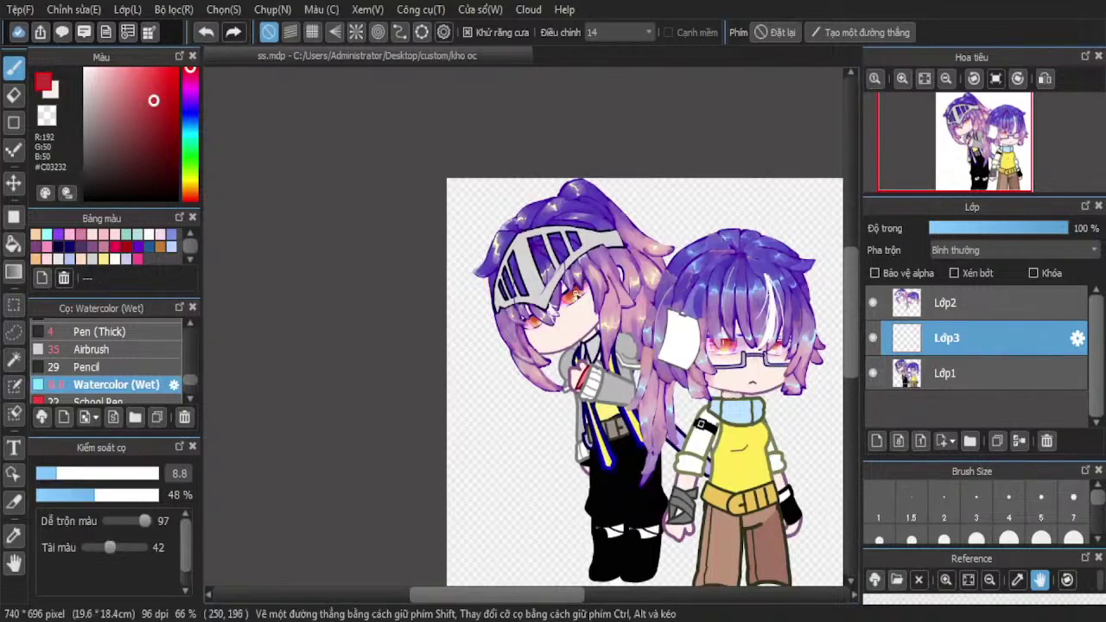
{"action": "scroll", "coordinate": [576, 295], "scroll_direction": "up", "scroll_amount": 7}
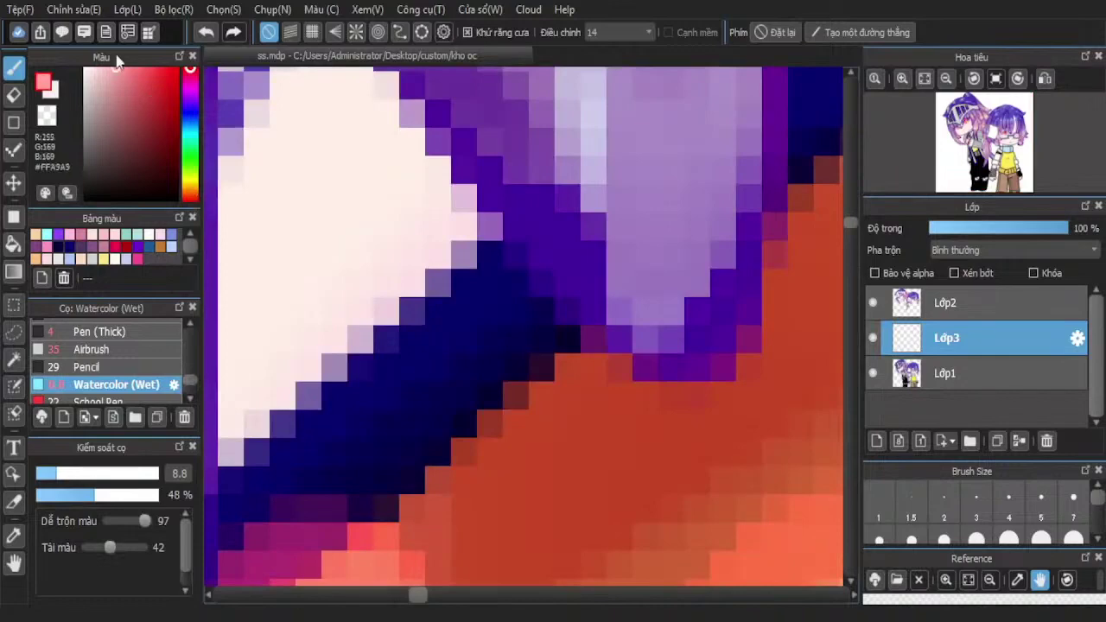
Set the new layer's blending to Thêm and the watercolor brush to #FF6A6A at size 5
{"action": "left_click_drag", "start_coordinate": [119, 60], "coordinate": [138, 68]}
{"action": "left_click", "coordinate": [1049, 279]}
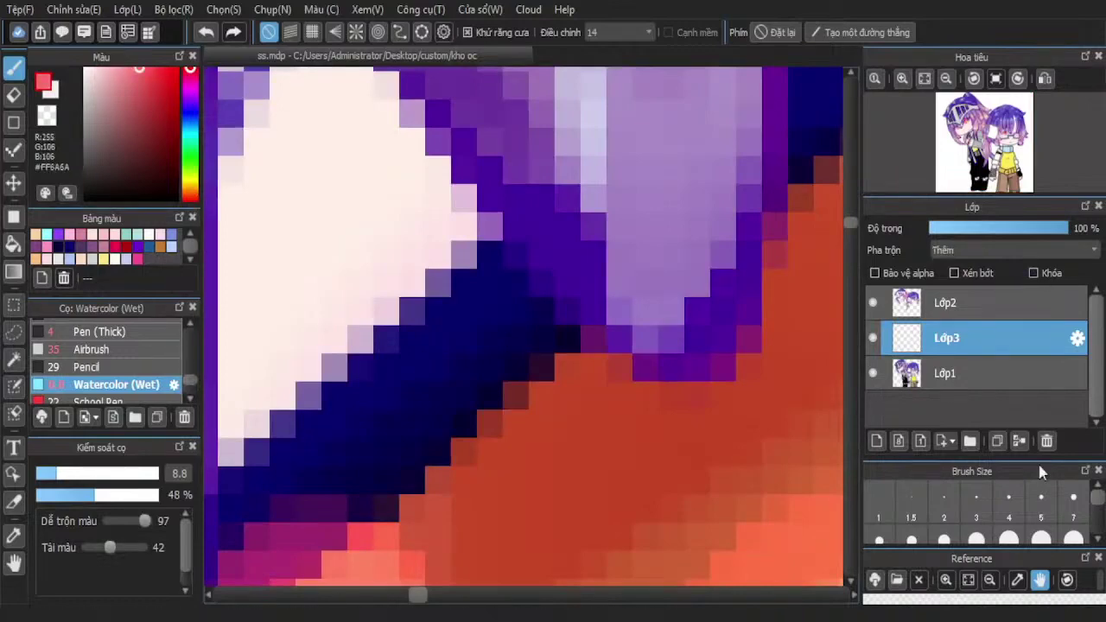
{"action": "left_click", "coordinate": [1072, 504]}
{"action": "left_click", "coordinate": [1041, 500]}
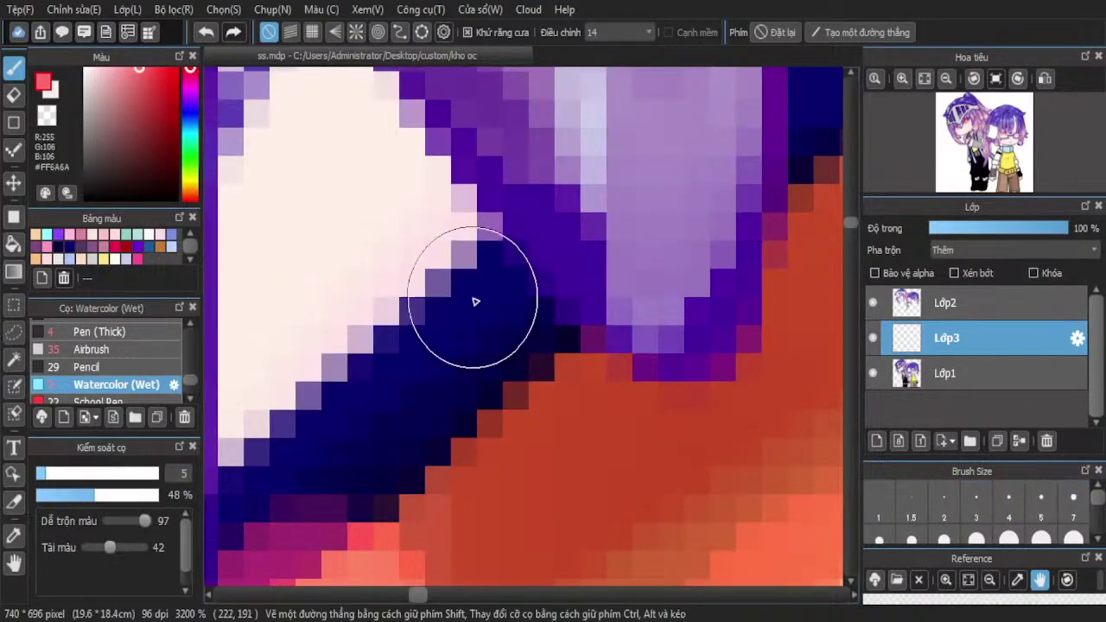
Paint the #FF6A6A glow over the dark upper lash lines of both eyes of the helmeted character
{"action": "mouse_move", "coordinate": [475, 301]}
{"action": "left_mouse_down"}
{"action": "mouse_move", "coordinate": [518, 317]}
{"action": "mouse_move", "coordinate": [432, 372]}
{"action": "mouse_move", "coordinate": [527, 276]}
{"action": "left_mouse_up"}
{"action": "scroll", "coordinate": [596, 276], "scroll_direction": "down", "scroll_amount": 6}
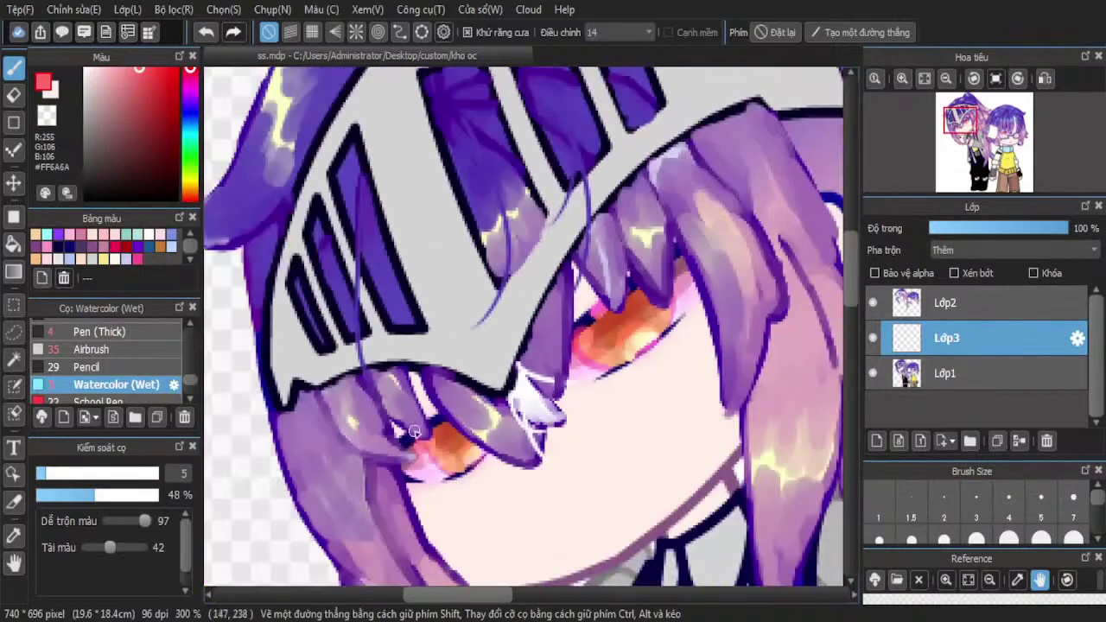
{"action": "scroll", "coordinate": [416, 430], "scroll_direction": "up", "scroll_amount": 3}
{"action": "mouse_move", "coordinate": [524, 372]}
{"action": "left_mouse_down"}
{"action": "mouse_move", "coordinate": [568, 362]}
{"action": "mouse_move", "coordinate": [544, 374]}
{"action": "left_mouse_up"}
{"action": "left_click_drag", "start_coordinate": [479, 420], "coordinate": [458, 439]}
Sample the dark navy of the lash line and brush it over the pink lash glow on both eyes
{"action": "left_click", "coordinate": [13, 537]}
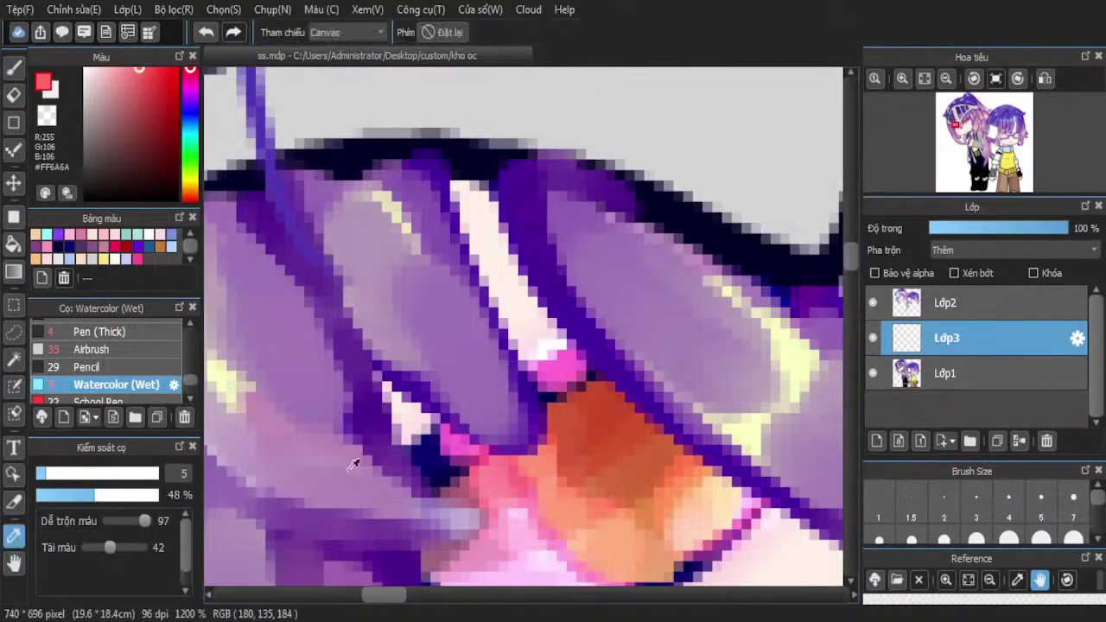
{"action": "left_click", "coordinate": [421, 453]}
{"action": "key", "text": "b"}
{"action": "scroll", "coordinate": [415, 467], "scroll_direction": "up", "scroll_amount": 1}
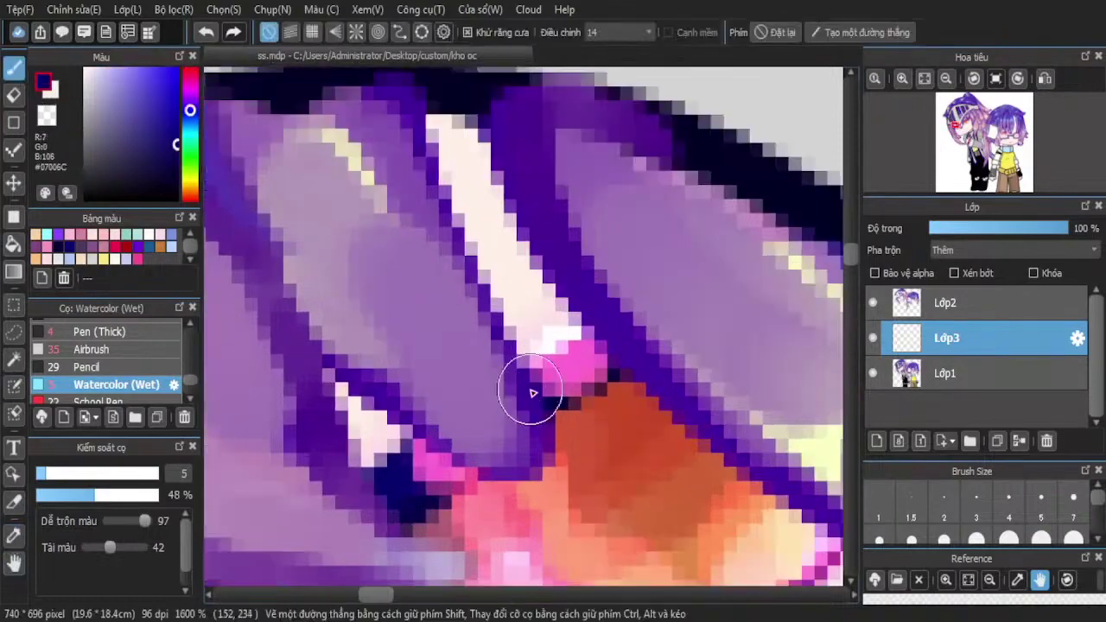
{"action": "left_click_drag", "start_coordinate": [402, 482], "coordinate": [445, 473]}
{"action": "left_click_drag", "start_coordinate": [544, 387], "coordinate": [562, 372]}
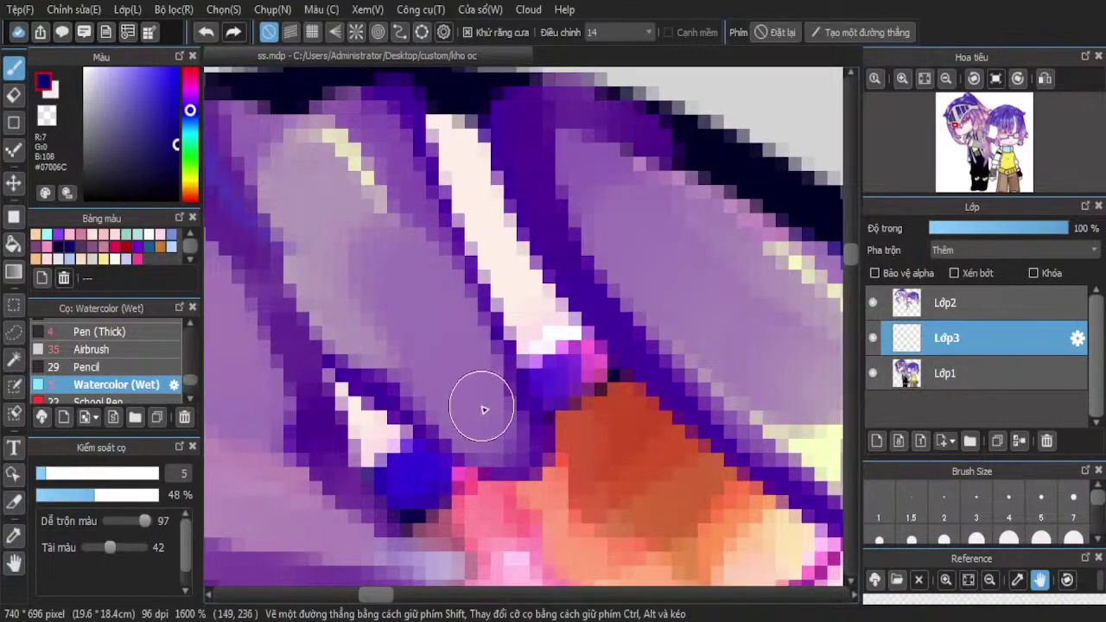
{"action": "scroll", "coordinate": [478, 406], "scroll_direction": "down", "scroll_amount": 4}
{"action": "scroll", "coordinate": [629, 274], "scroll_direction": "up", "scroll_amount": 3}
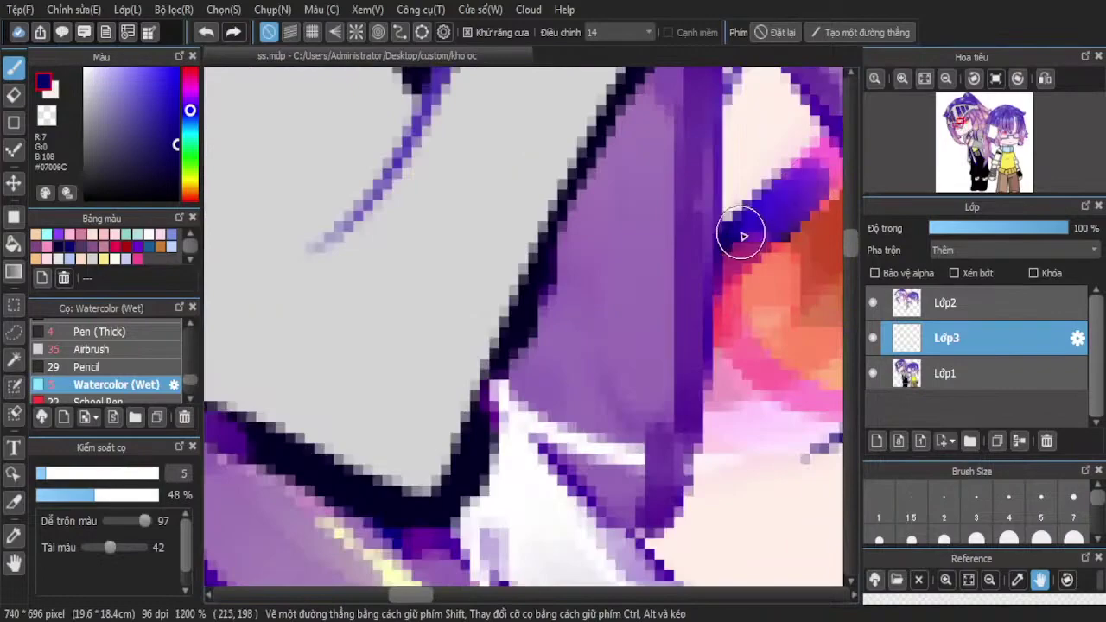
{"action": "scroll", "coordinate": [736, 230], "scroll_direction": "down", "scroll_amount": 1}
{"action": "scroll", "coordinate": [647, 259], "scroll_direction": "up", "scroll_amount": 1}
{"action": "scroll", "coordinate": [683, 276], "scroll_direction": "down", "scroll_amount": 4}
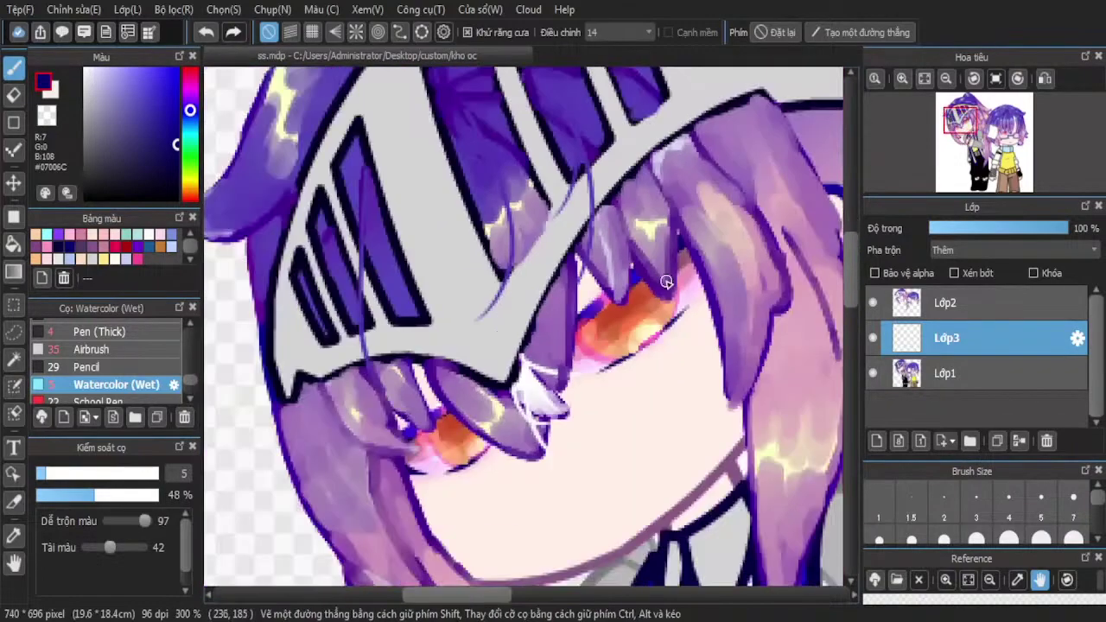
{"action": "scroll", "coordinate": [788, 313], "scroll_direction": "down", "scroll_amount": 1}
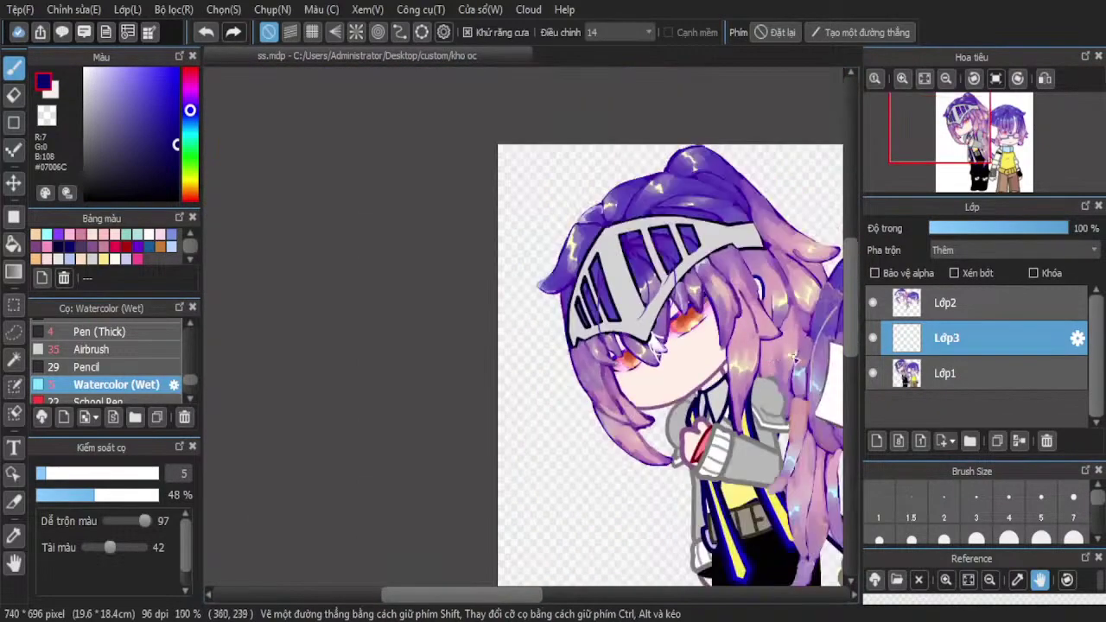
Merge the lash glow layer down, add a new layer above Lớp1 and set its blending to Thêm
{"action": "left_click", "coordinate": [1019, 443]}
{"action": "left_click", "coordinate": [877, 441]}
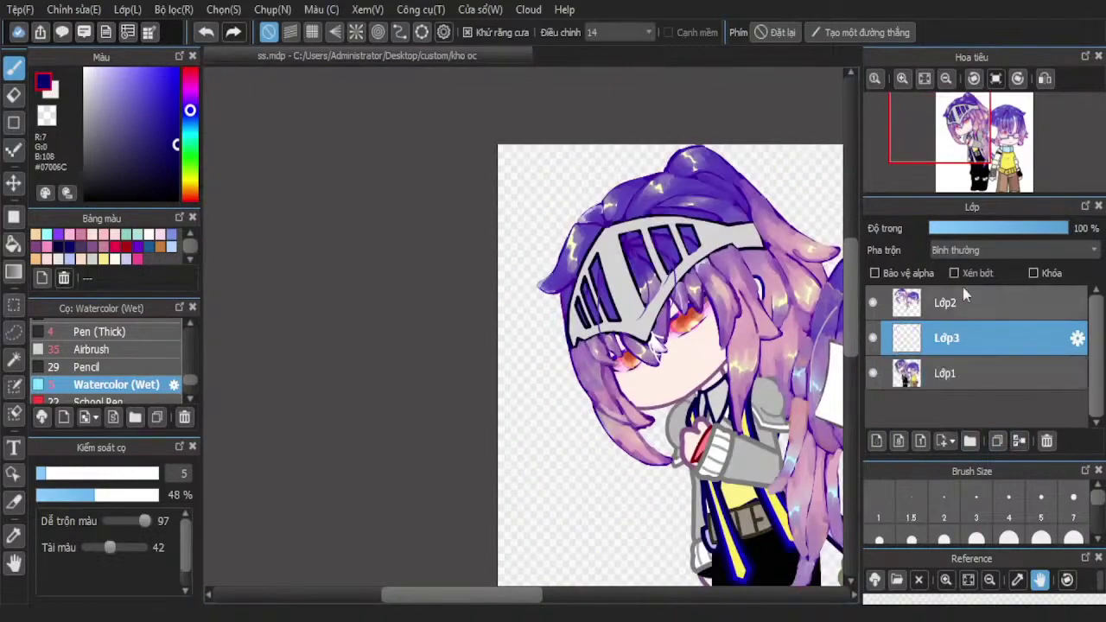
{"action": "scroll", "coordinate": [973, 256], "scroll_direction": "down", "scroll_amount": 1}
{"action": "scroll", "coordinate": [657, 303], "scroll_direction": "up", "scroll_amount": 10}
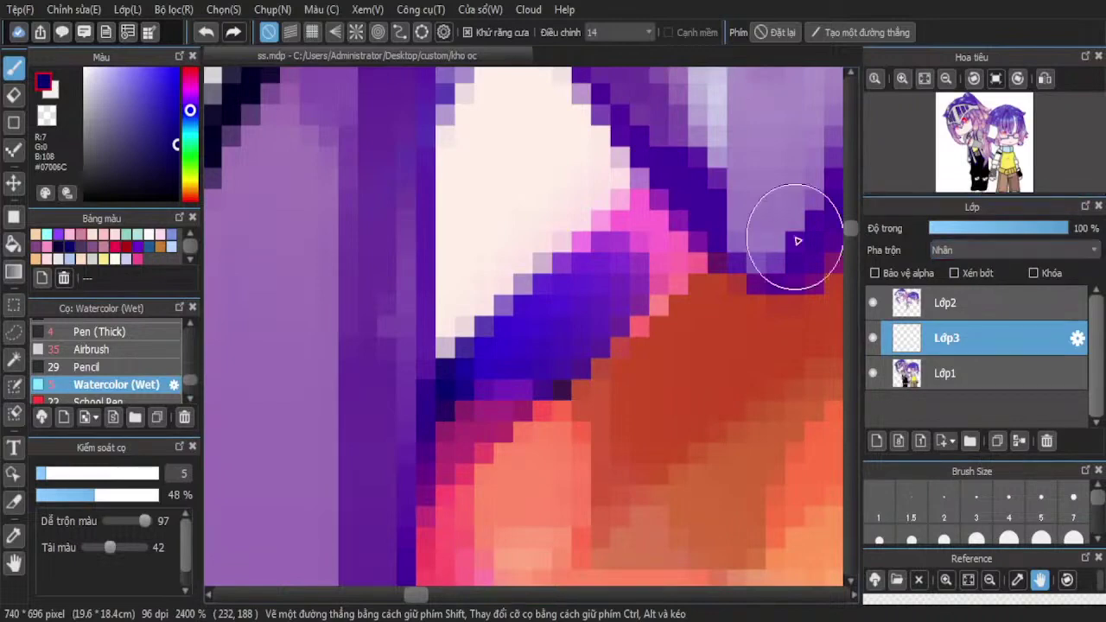
{"action": "scroll", "coordinate": [957, 249], "scroll_direction": "down", "scroll_amount": 1}
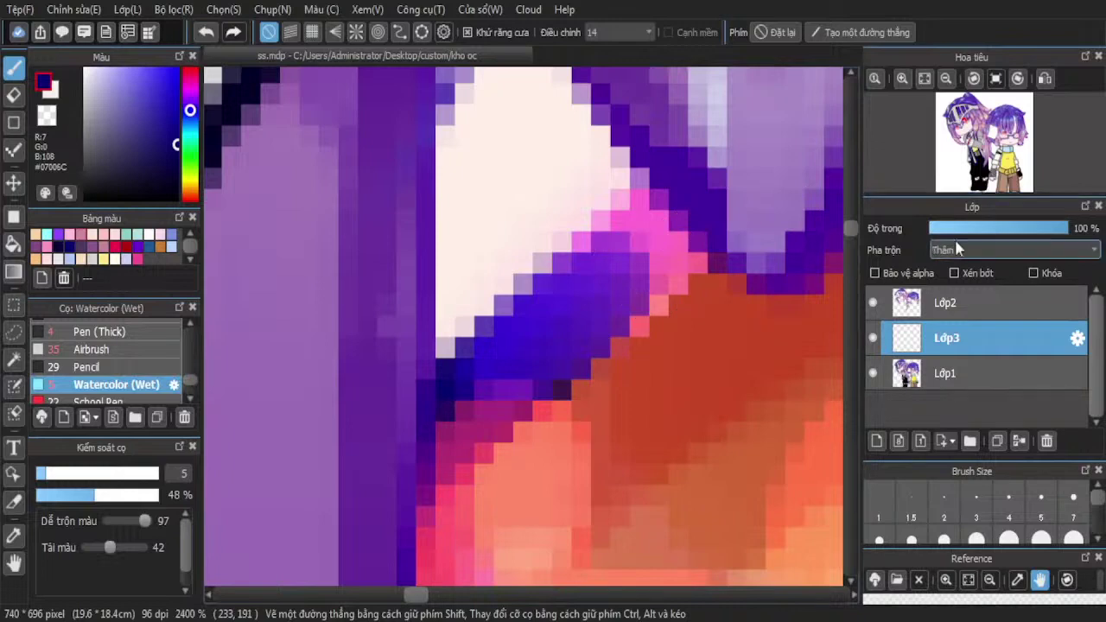
Set the brush colour to #FF6262 and paint it over the blue upper lash lines of both eyes
{"action": "left_click", "coordinate": [189, 75]}
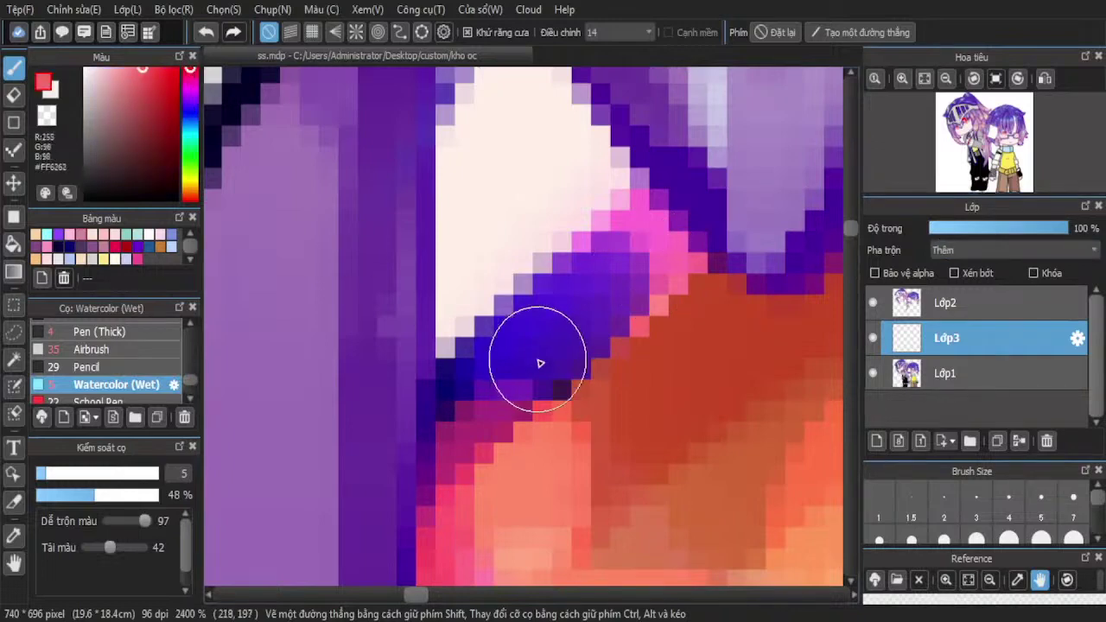
{"action": "mouse_move", "coordinate": [540, 363]}
{"action": "left_mouse_down"}
{"action": "mouse_move", "coordinate": [537, 324]}
{"action": "mouse_move", "coordinate": [559, 312]}
{"action": "mouse_move", "coordinate": [514, 369]}
{"action": "mouse_move", "coordinate": [476, 388]}
{"action": "left_mouse_up"}
{"action": "scroll", "coordinate": [620, 273], "scroll_direction": "down", "scroll_amount": 3}
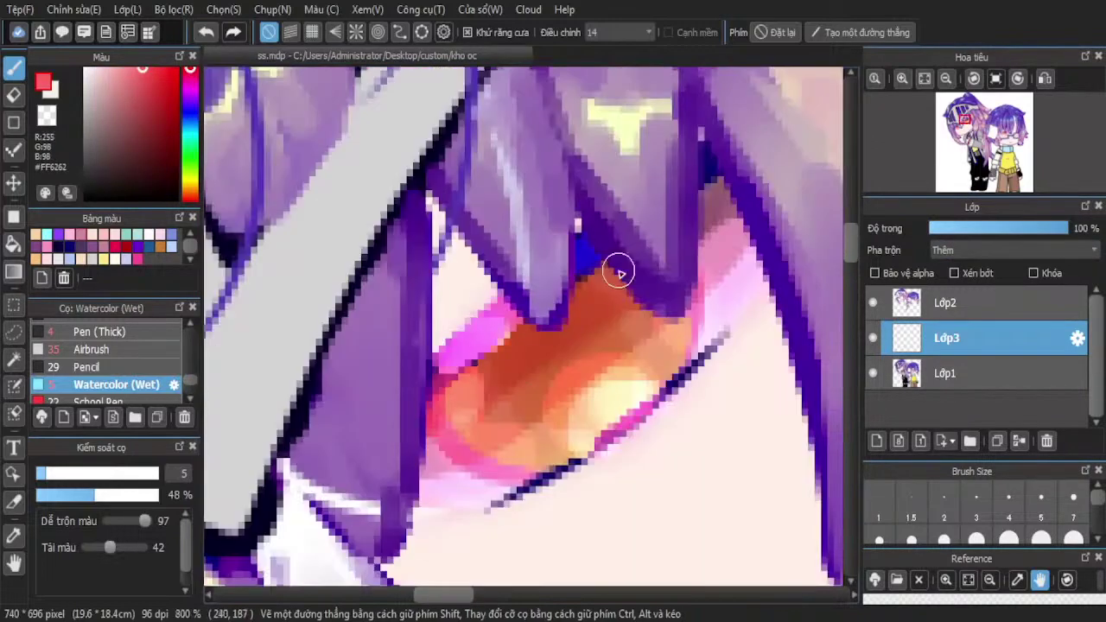
{"action": "scroll", "coordinate": [692, 177], "scroll_direction": "down", "scroll_amount": 3}
{"action": "scroll", "coordinate": [469, 337], "scroll_direction": "up", "scroll_amount": 4}
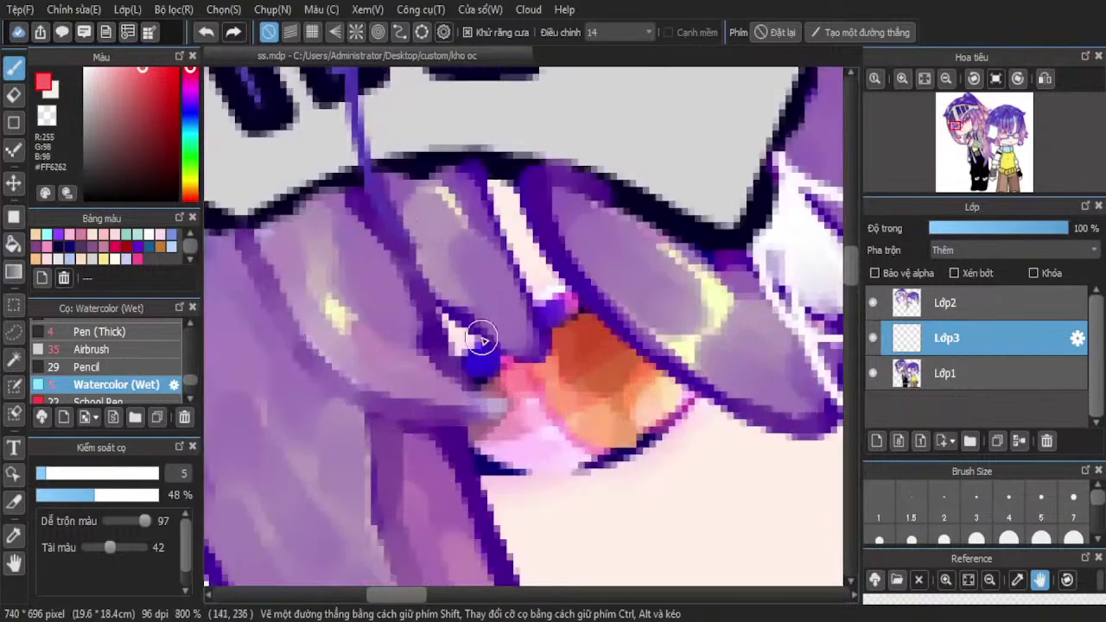
Sample the violet #6122D4 from the lash line and brush it over the pink and blue lashes of both eyes
{"action": "left_click", "coordinate": [12, 534]}
{"action": "scroll", "coordinate": [550, 315], "scroll_direction": "up", "scroll_amount": 2}
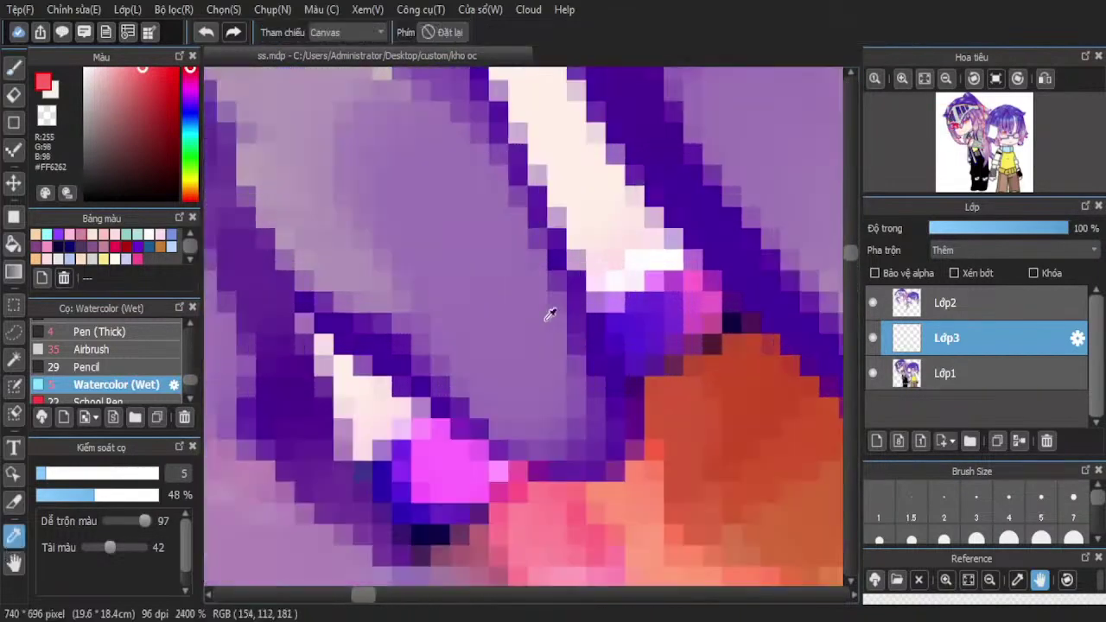
{"action": "left_click", "coordinate": [639, 326]}
{"action": "left_click", "coordinate": [13, 67]}
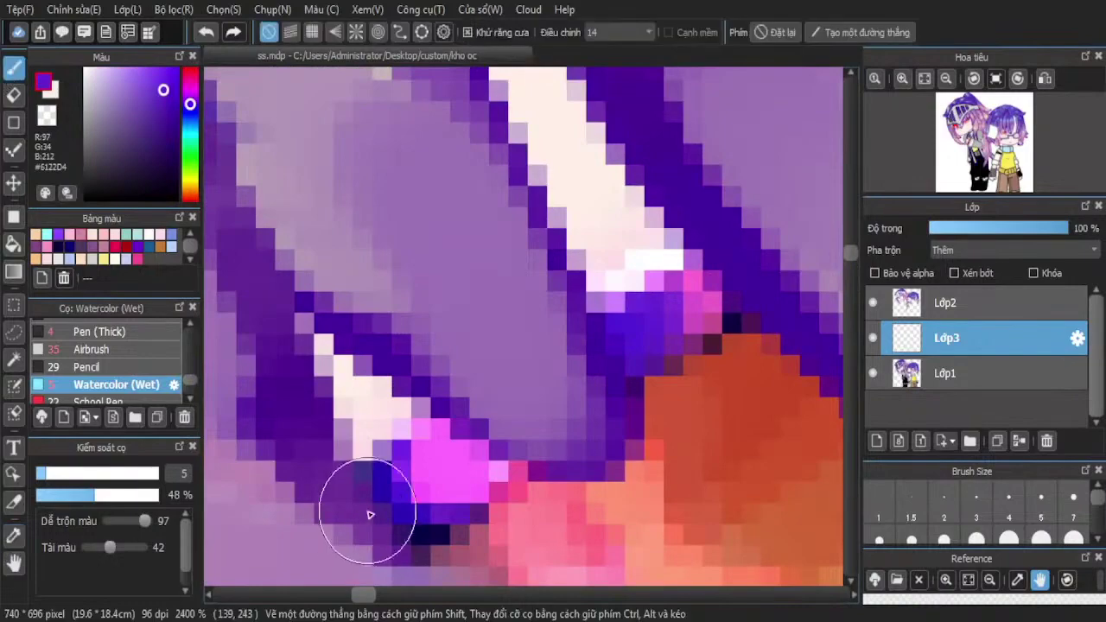
{"action": "left_click_drag", "start_coordinate": [638, 339], "coordinate": [607, 363]}
{"action": "mouse_move", "coordinate": [445, 467]}
{"action": "left_mouse_down"}
{"action": "mouse_move", "coordinate": [430, 479]}
{"action": "mouse_move", "coordinate": [422, 452]}
{"action": "left_mouse_up"}
{"action": "scroll", "coordinate": [421, 411], "scroll_direction": "down", "scroll_amount": 4}
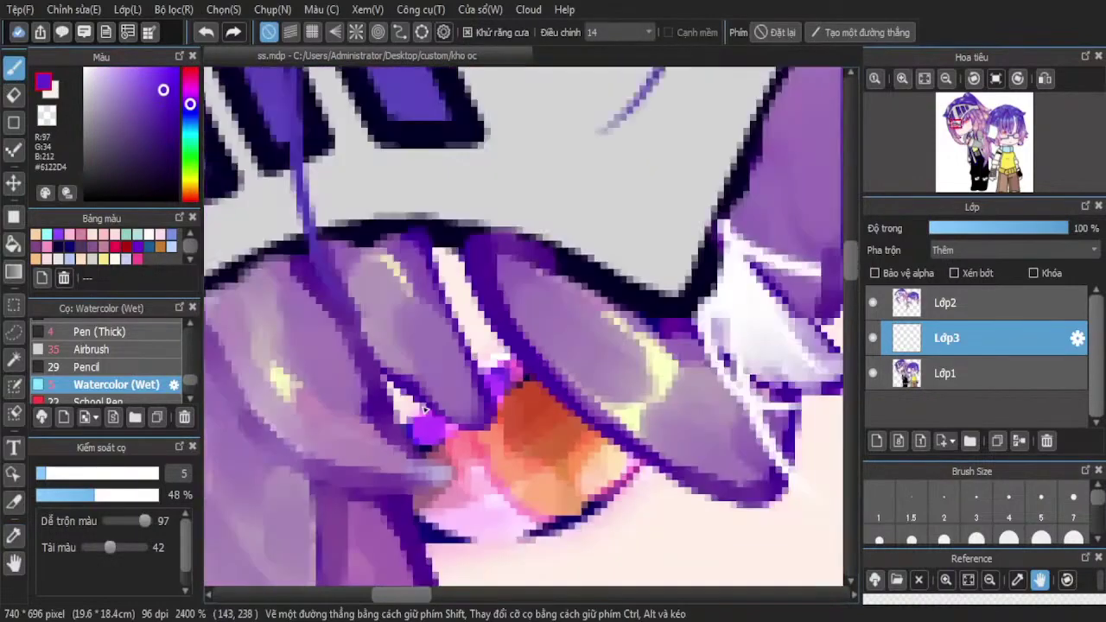
{"action": "scroll", "coordinate": [808, 174], "scroll_direction": "up", "scroll_amount": 2}
{"action": "mouse_move", "coordinate": [780, 179]}
{"action": "left_mouse_down"}
{"action": "mouse_move", "coordinate": [699, 247]}
{"action": "mouse_move", "coordinate": [620, 271]}
{"action": "mouse_move", "coordinate": [535, 332]}
{"action": "mouse_move", "coordinate": [557, 349]}
{"action": "mouse_move", "coordinate": [509, 377]}
{"action": "left_mouse_up"}
{"action": "scroll", "coordinate": [572, 346], "scroll_direction": "down", "scroll_amount": 2}
{"action": "scroll", "coordinate": [724, 225], "scroll_direction": "up", "scroll_amount": 2}
{"action": "scroll", "coordinate": [647, 244], "scroll_direction": "down", "scroll_amount": 2}
{"action": "scroll", "coordinate": [714, 217], "scroll_direction": "down", "scroll_amount": 2}
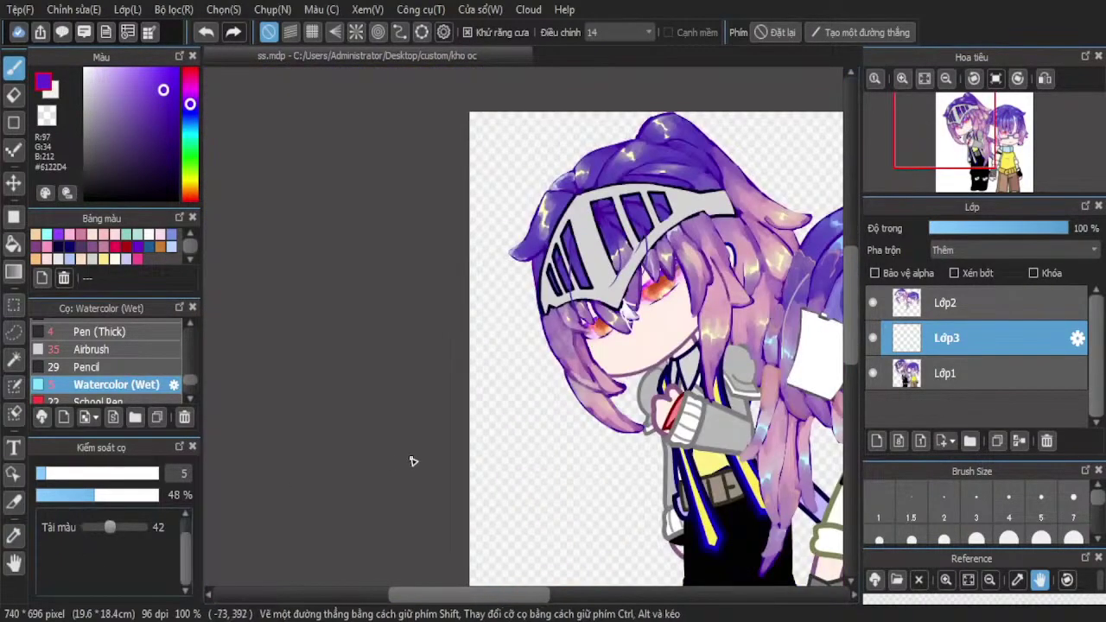
Merge the violet lash layer down into Lớp1
{"action": "scroll", "coordinate": [413, 462], "scroll_direction": "down", "scroll_amount": 1}
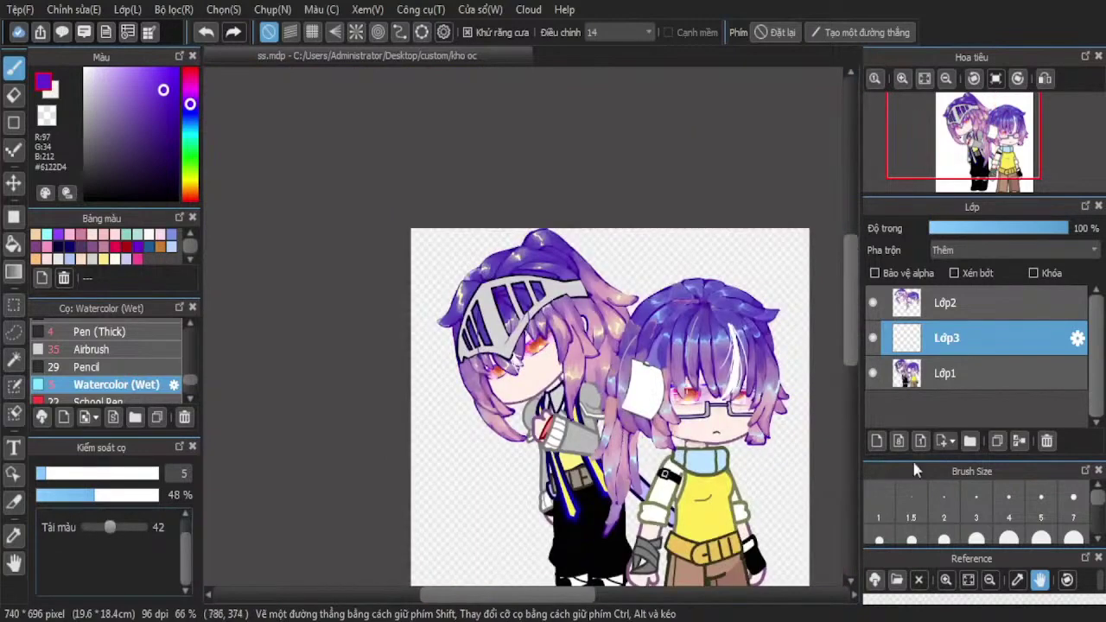
{"action": "left_click", "coordinate": [1024, 443]}
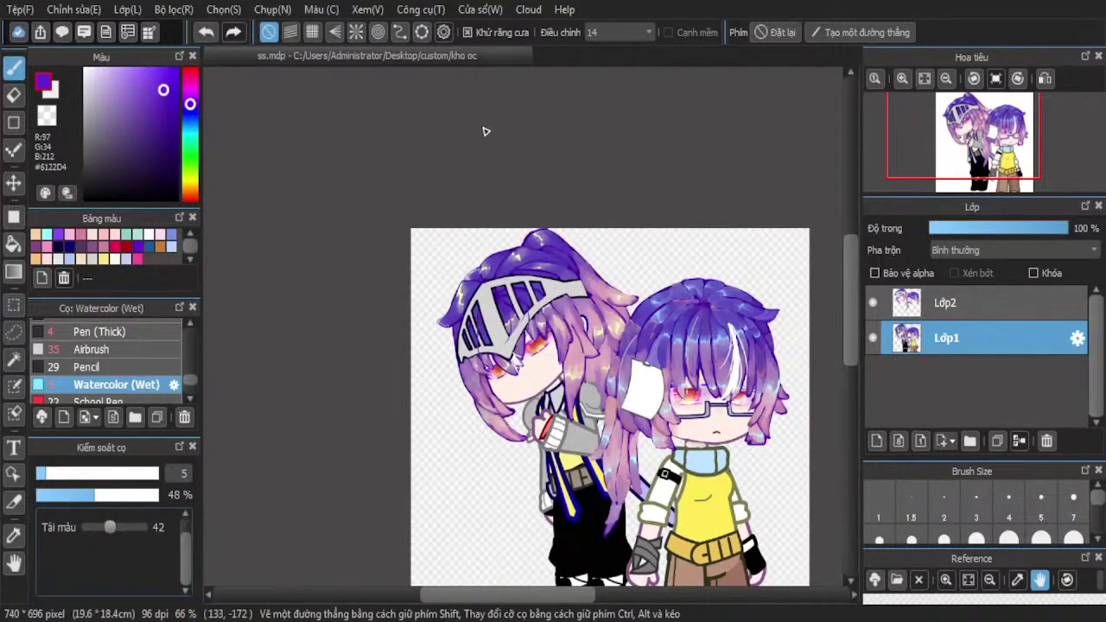
{"action": "scroll", "coordinate": [543, 316], "scroll_direction": "down", "scroll_amount": 1}
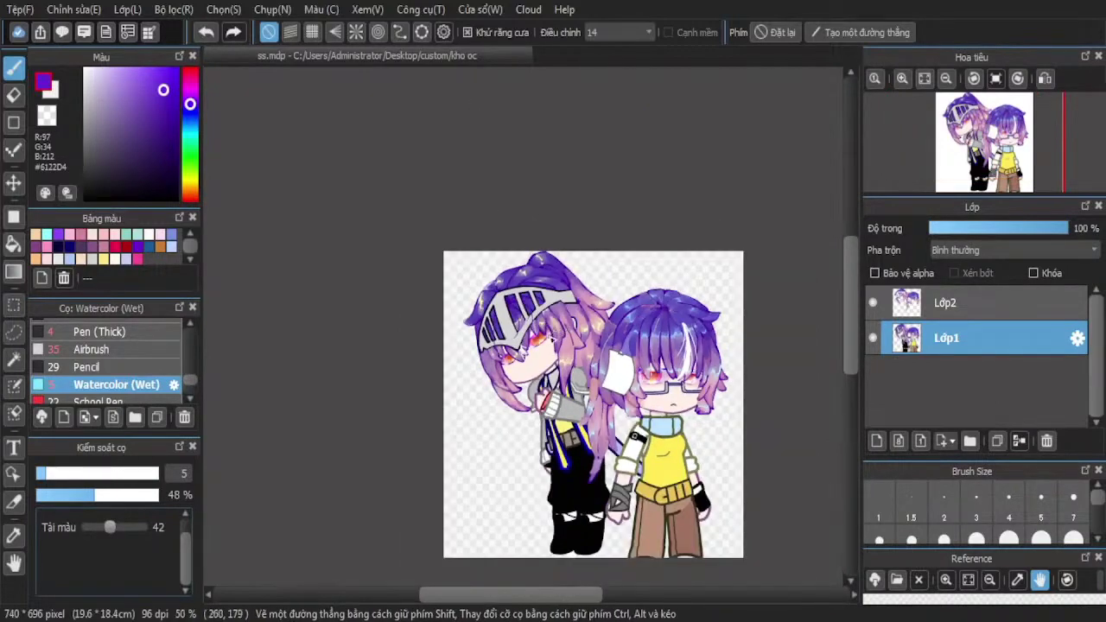
Add a new layer above Lớp1 and set the watercolor brush to white #FFFFFF at size 1.5
{"action": "scroll", "coordinate": [555, 330], "scroll_direction": "up", "scroll_amount": 6}
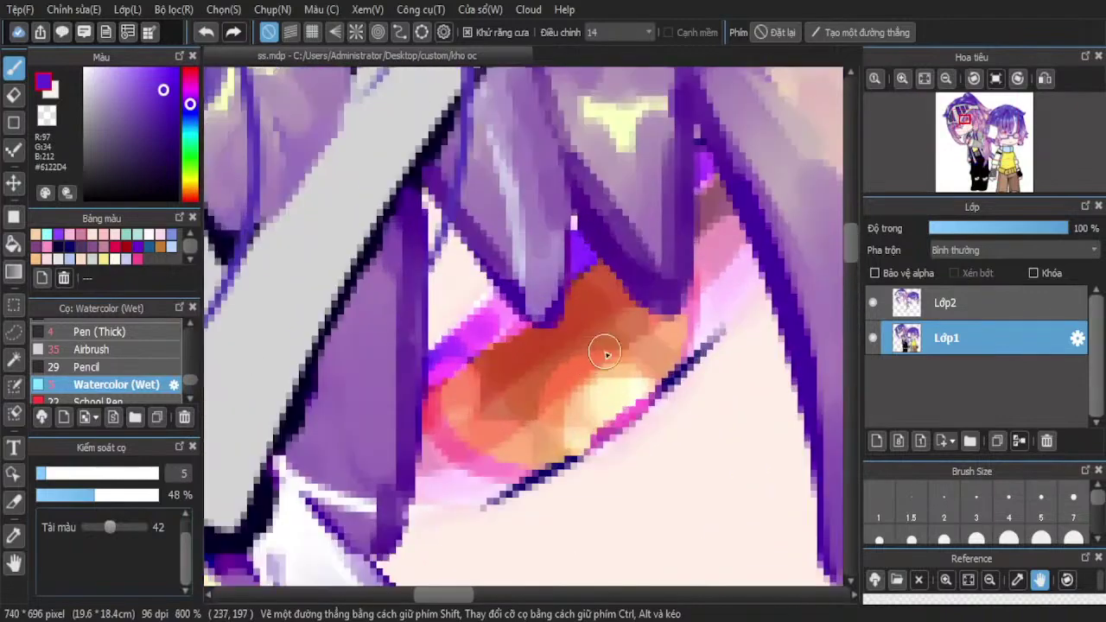
{"action": "scroll", "coordinate": [568, 318], "scroll_direction": "down", "scroll_amount": 2}
{"action": "scroll", "coordinate": [562, 337], "scroll_direction": "up", "scroll_amount": 3}
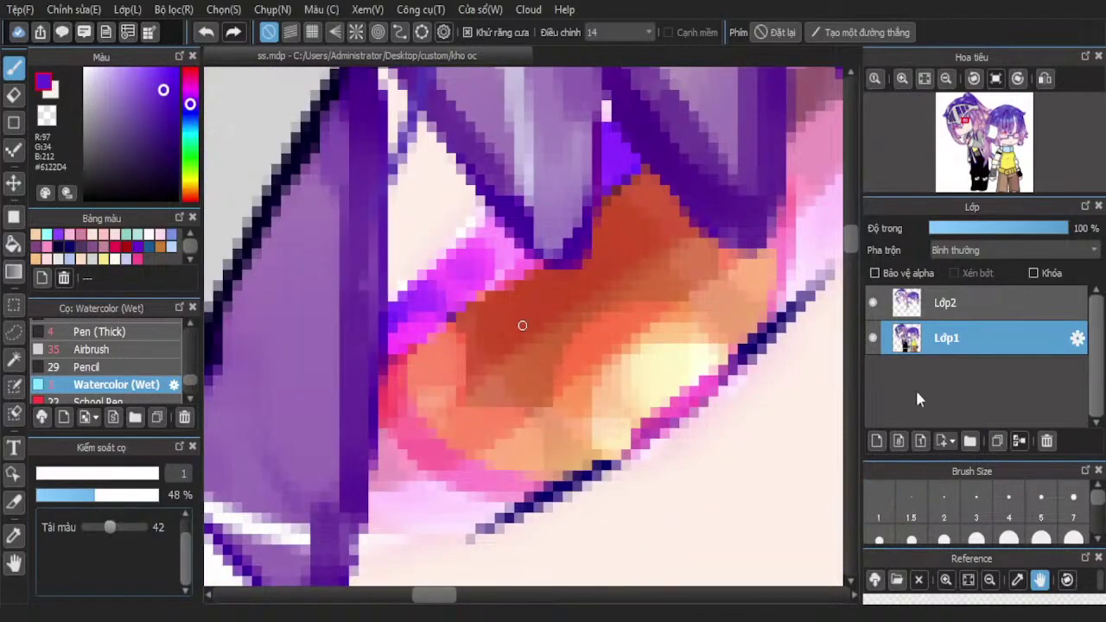
{"action": "left_click", "coordinate": [877, 442]}
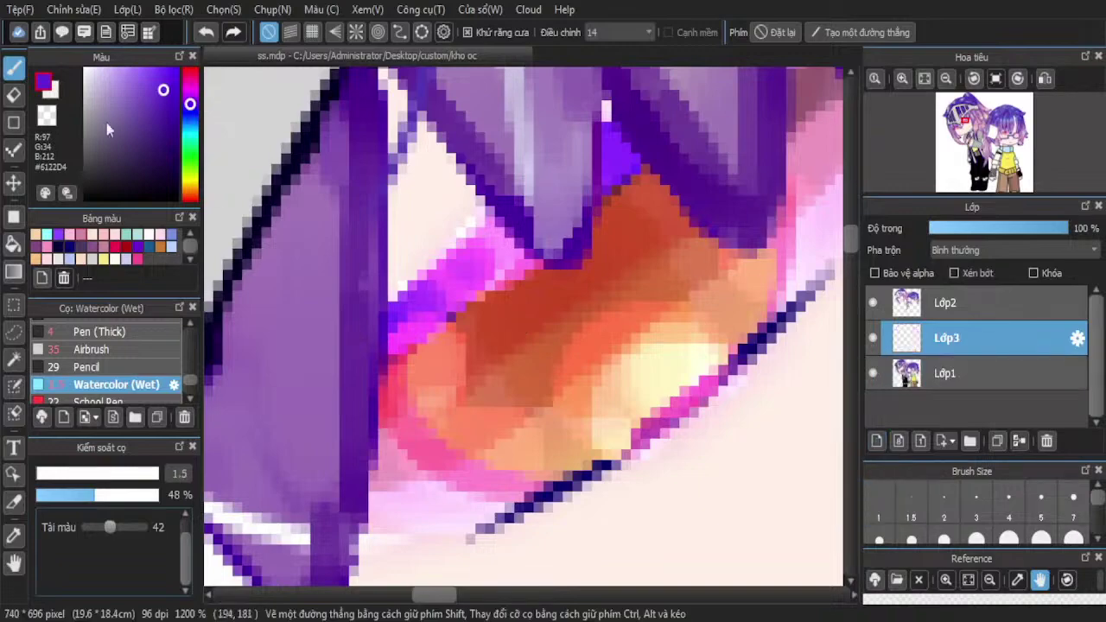
{"action": "left_click", "coordinate": [85, 69]}
{"action": "scroll", "coordinate": [502, 386], "scroll_direction": "down", "scroll_amount": 3}
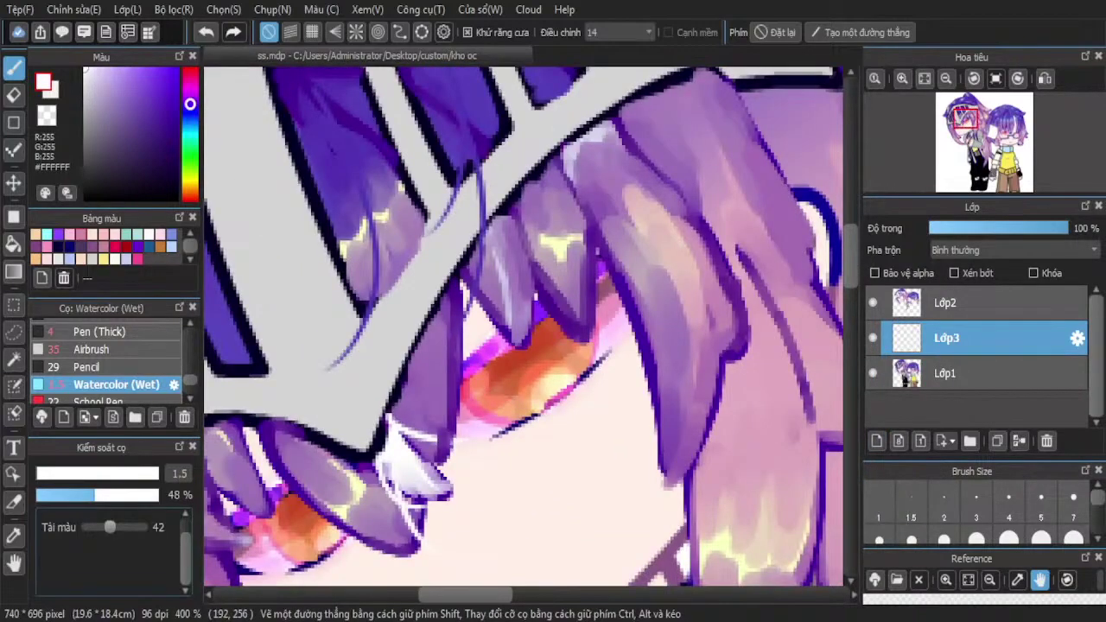
{"action": "key", "text": "alt+Tab"}
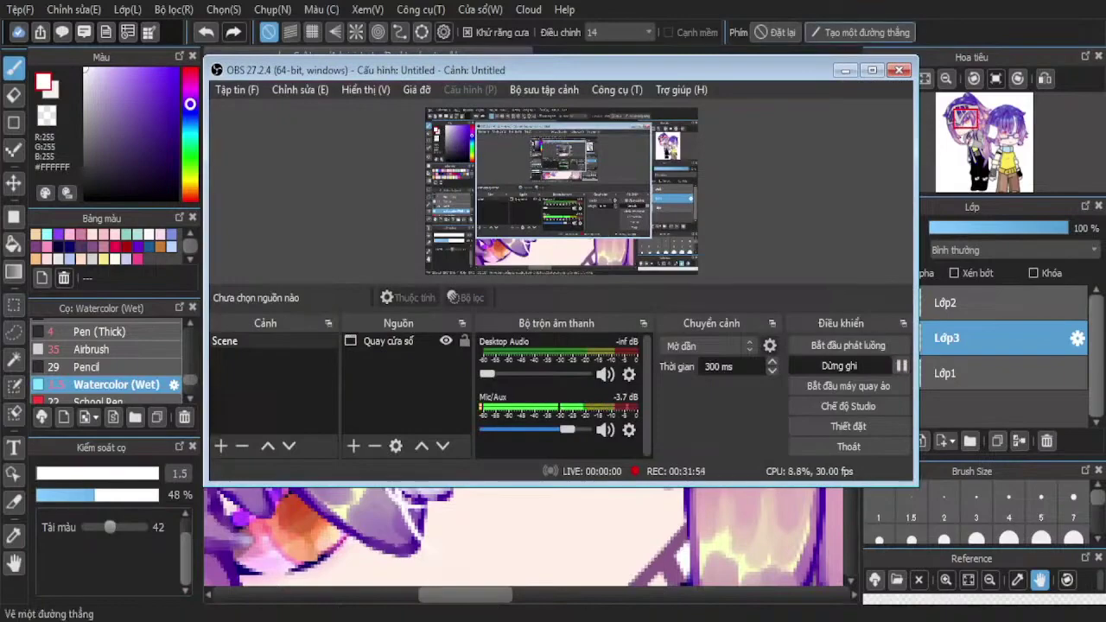
{"action": "key", "text": "alt+Tab"}
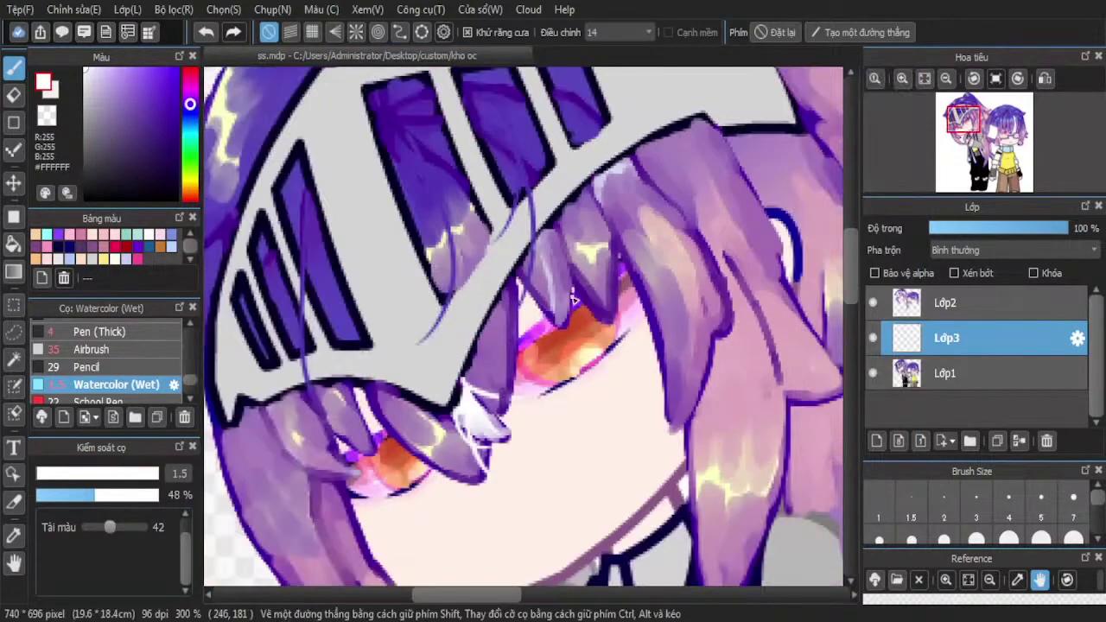
Draw thin white highlight strokes along the upper lash lines and inside the irises of both eyes
{"action": "scroll", "coordinate": [675, 286], "scroll_direction": "up", "scroll_amount": 2}
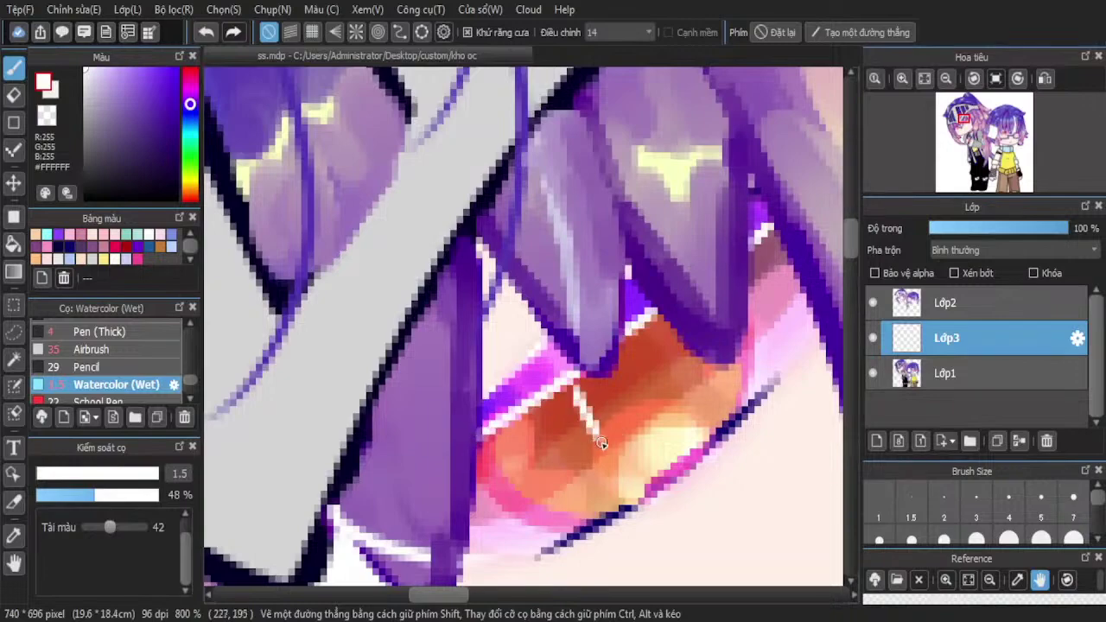
{"action": "scroll", "coordinate": [622, 382], "scroll_direction": "down", "scroll_amount": 2}
{"action": "scroll", "coordinate": [486, 440], "scroll_direction": "up", "scroll_amount": 2}
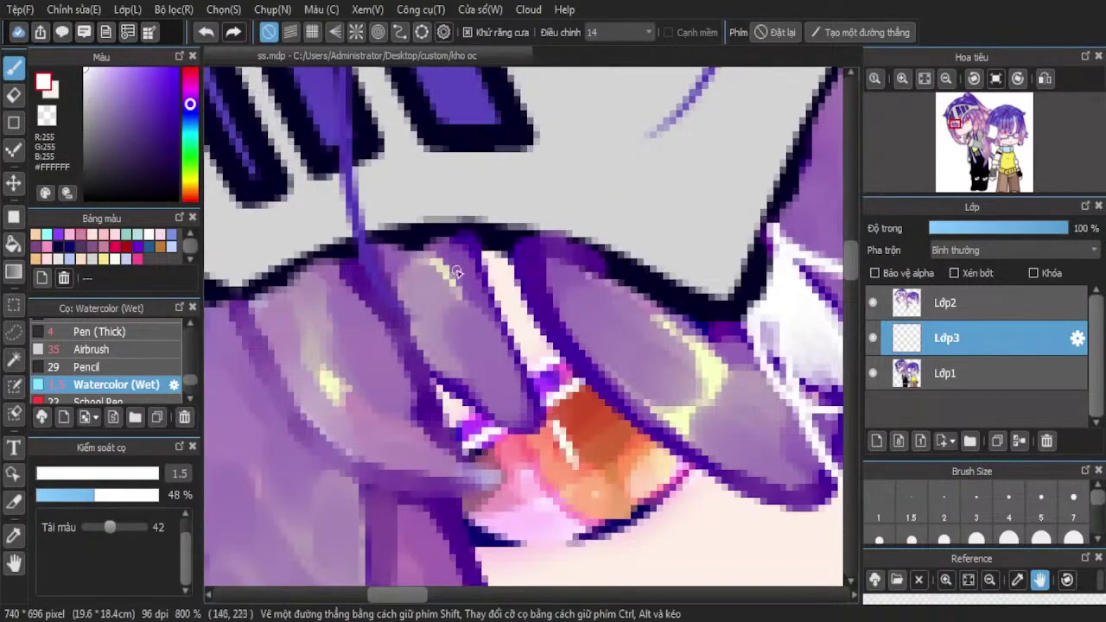
Examine the white eye highlights on the helmeted character up close and against the whole drawing
{"action": "scroll", "coordinate": [457, 272], "scroll_direction": "down", "scroll_amount": 2}
{"action": "scroll", "coordinate": [521, 274], "scroll_direction": "down", "scroll_amount": 1}
{"action": "scroll", "coordinate": [549, 262], "scroll_direction": "up", "scroll_amount": 5}
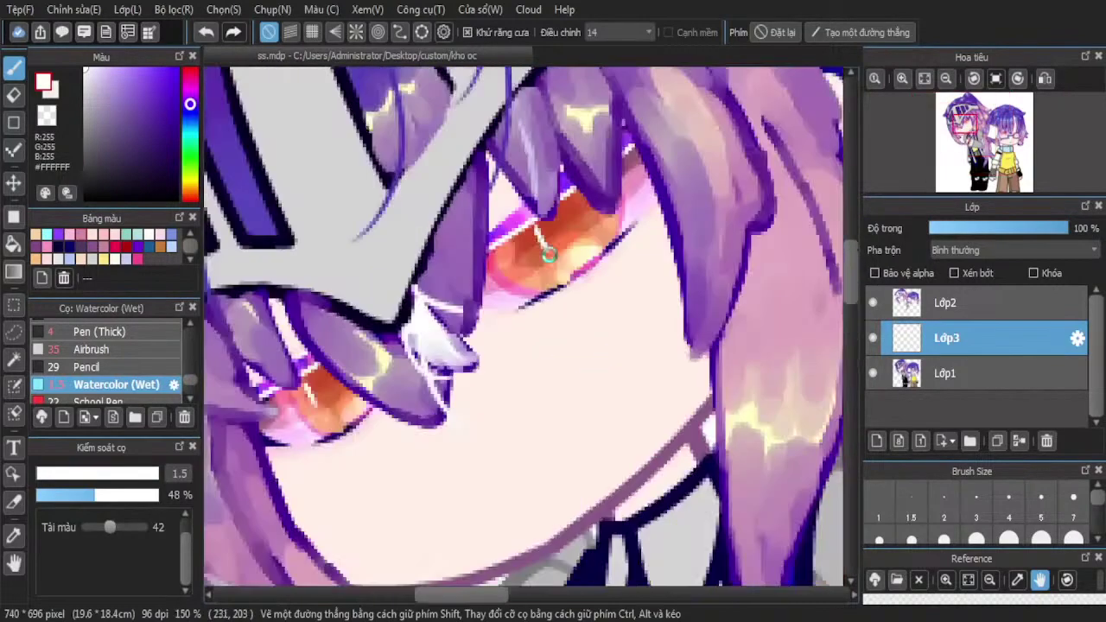
{"action": "scroll", "coordinate": [644, 228], "scroll_direction": "down", "scroll_amount": 2}
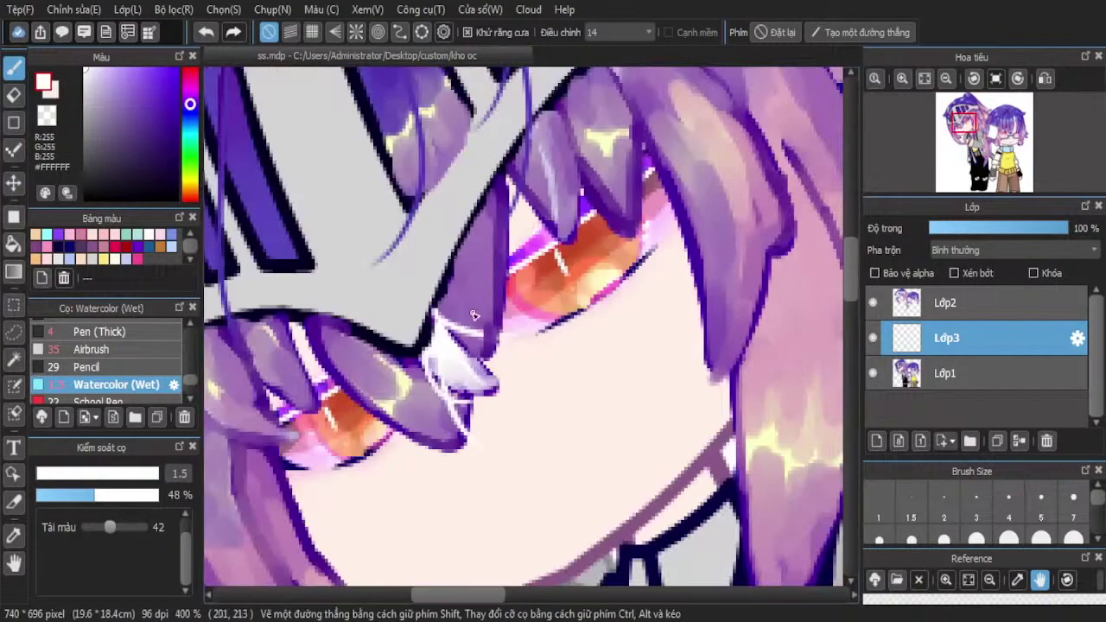
{"action": "scroll", "coordinate": [332, 456], "scroll_direction": "up", "scroll_amount": 2}
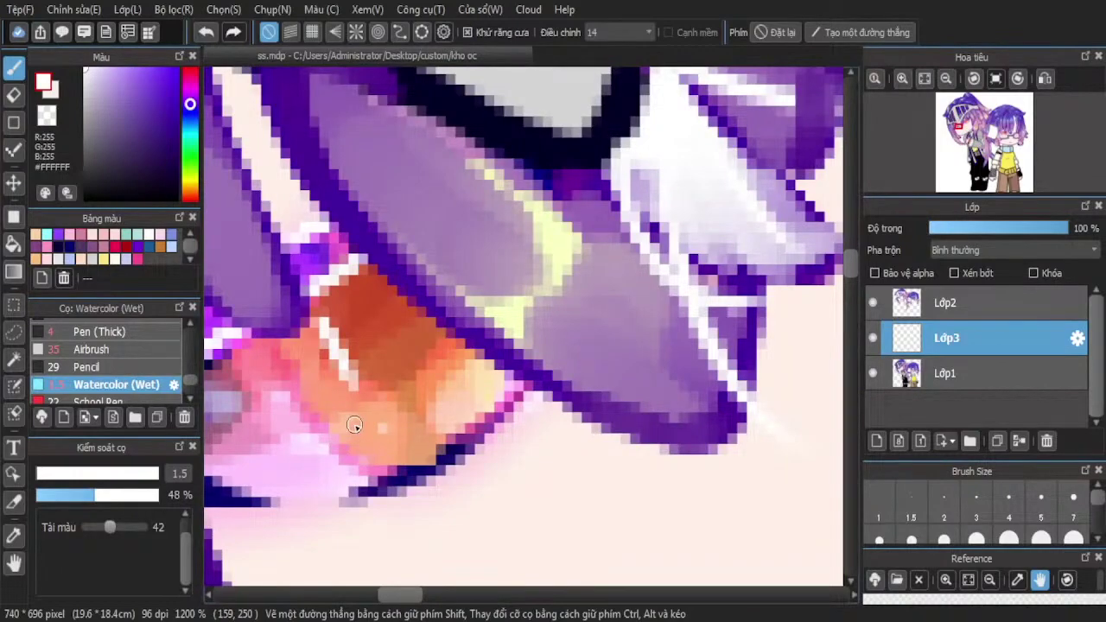
{"action": "scroll", "coordinate": [367, 389], "scroll_direction": "down", "scroll_amount": 3}
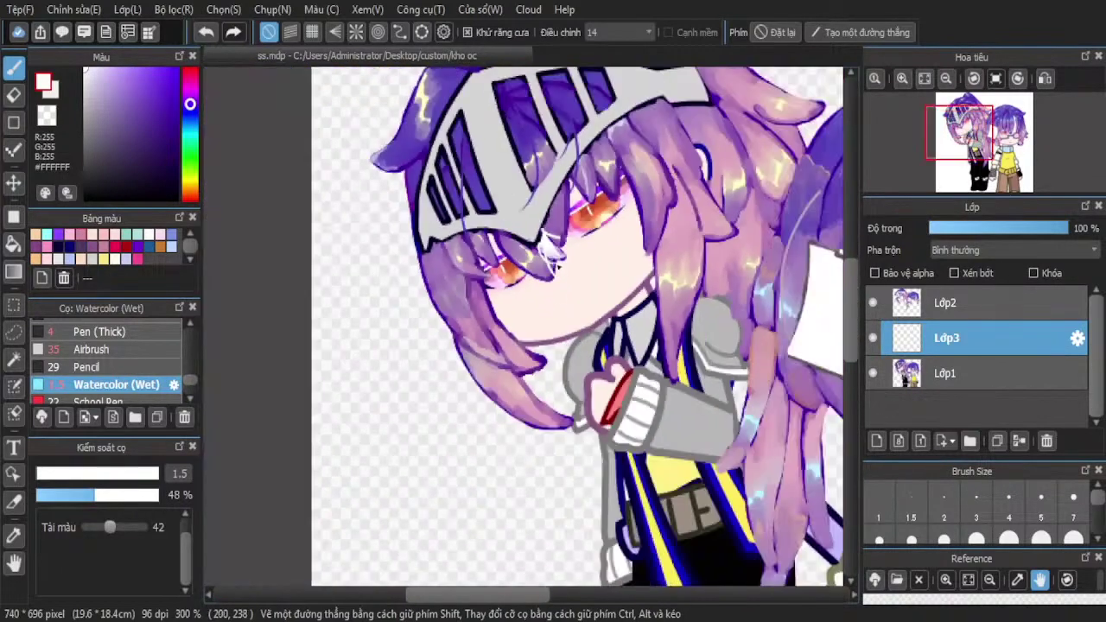
{"action": "scroll", "coordinate": [561, 264], "scroll_direction": "down", "scroll_amount": 1}
{"action": "scroll", "coordinate": [561, 263], "scroll_direction": "up", "scroll_amount": 1}
{"action": "scroll", "coordinate": [562, 264], "scroll_direction": "down", "scroll_amount": 2}
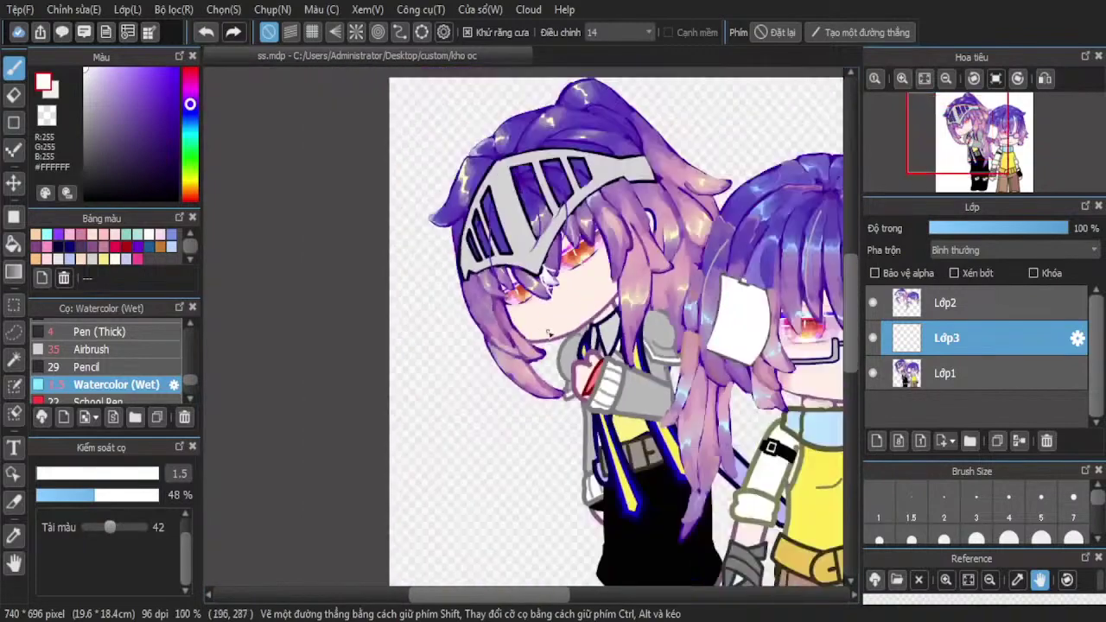
{"action": "scroll", "coordinate": [490, 295], "scroll_direction": "up", "scroll_amount": 1}
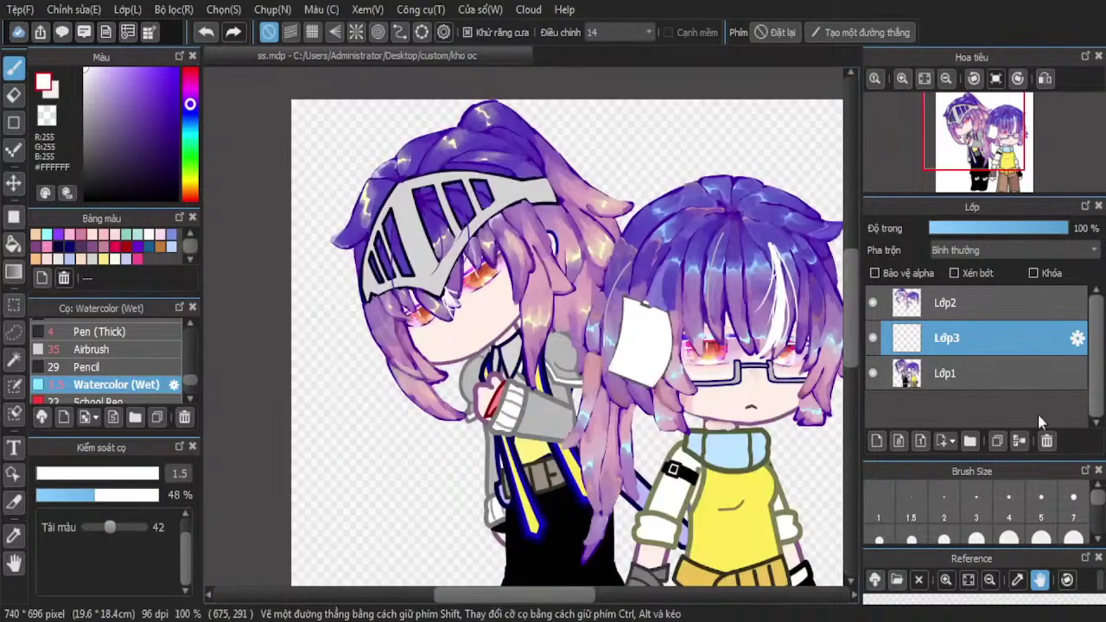
Merge the white highlight layer Lớp3 down into Lớp1 and duplicate the merged Lớp1
{"action": "left_click", "coordinate": [1017, 442]}
{"action": "left_click", "coordinate": [994, 442]}
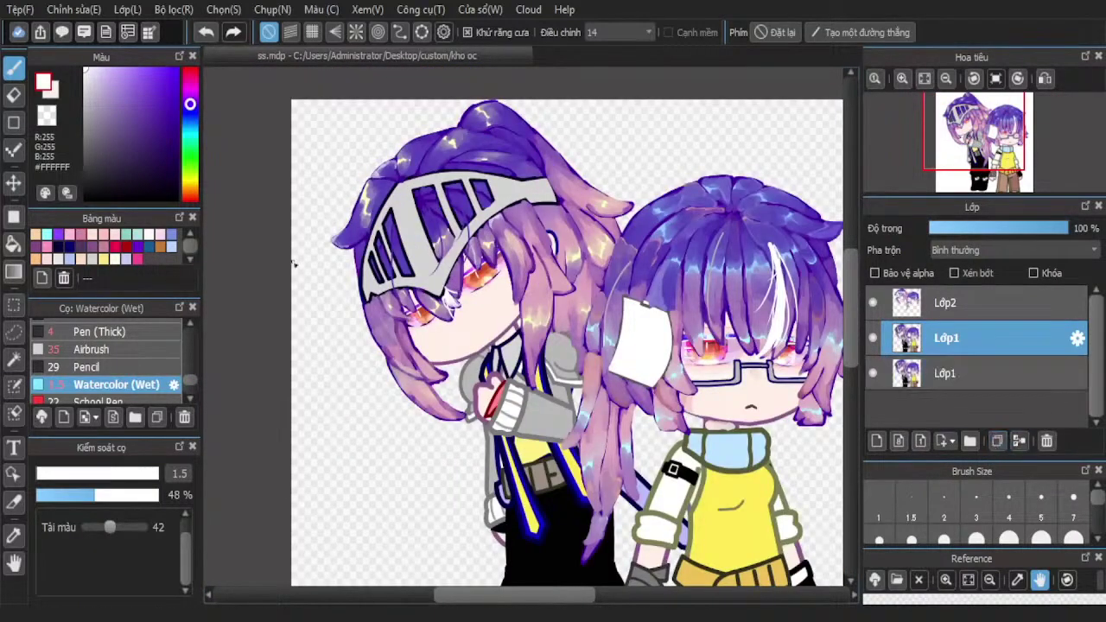
Paint a selection over both eyes of the helmeted character with the selection pen using Watercolor (Wet) at size 14.5
{"action": "left_click", "coordinate": [14, 384]}
{"action": "scroll", "coordinate": [466, 315], "scroll_direction": "up", "scroll_amount": 5}
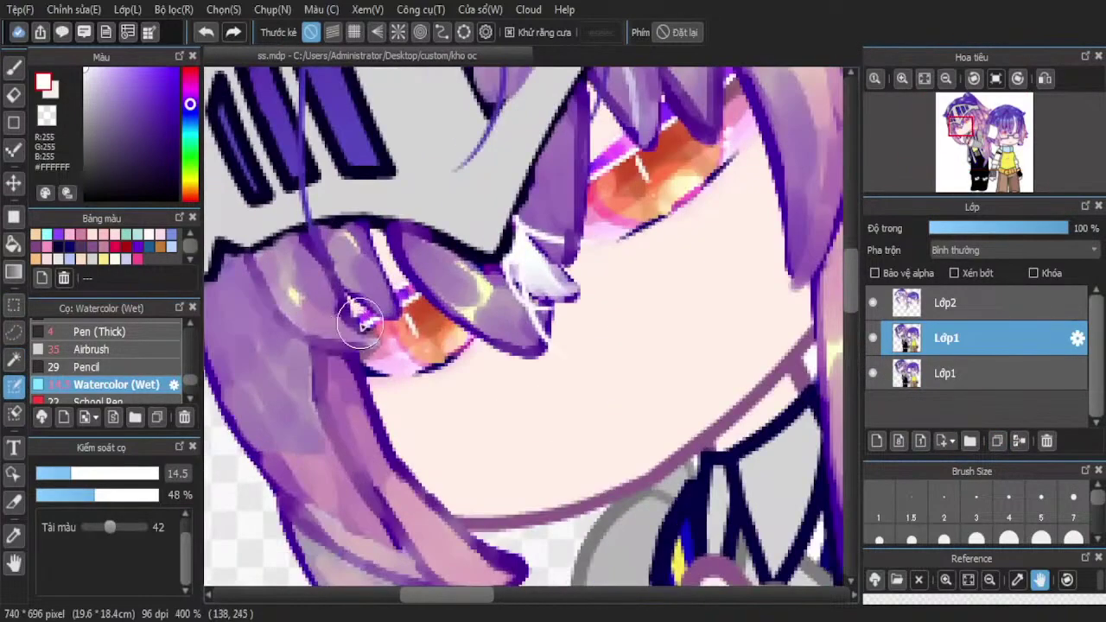
{"action": "mouse_move", "coordinate": [474, 321]}
{"action": "left_mouse_down"}
{"action": "mouse_move", "coordinate": [395, 395]}
{"action": "mouse_move", "coordinate": [400, 427]}
{"action": "mouse_move", "coordinate": [572, 390]}
{"action": "mouse_move", "coordinate": [584, 400]}
{"action": "mouse_move", "coordinate": [444, 320]}
{"action": "left_mouse_up"}
{"action": "scroll", "coordinate": [420, 371], "scroll_direction": "down", "scroll_amount": 3}
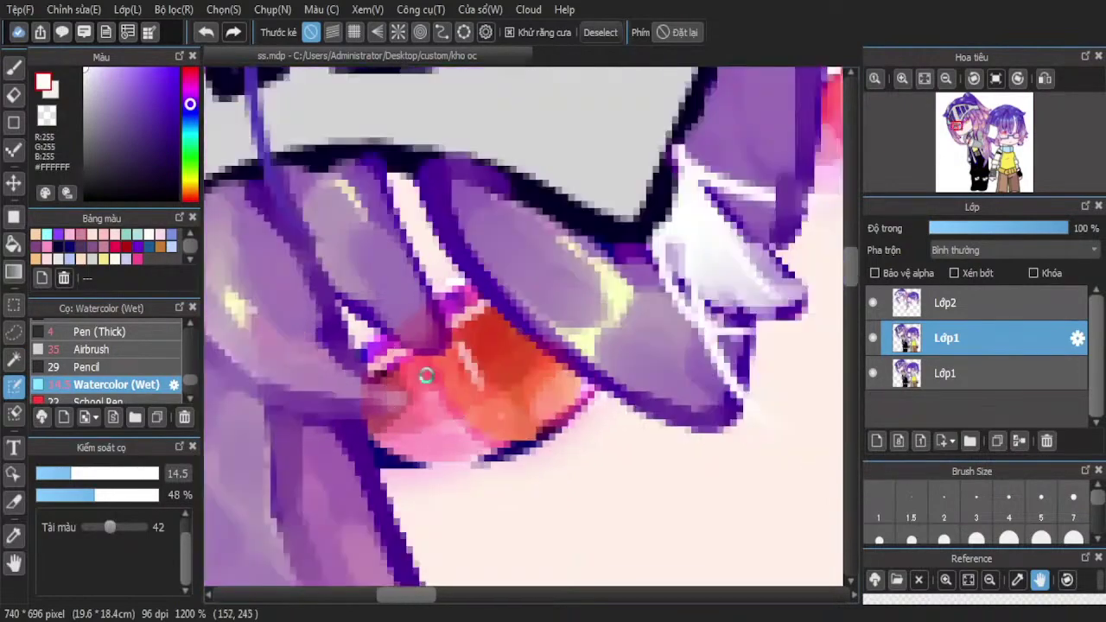
{"action": "scroll", "coordinate": [498, 295], "scroll_direction": "up", "scroll_amount": 3}
{"action": "mouse_move", "coordinate": [498, 294]}
{"action": "left_mouse_down"}
{"action": "mouse_move", "coordinate": [547, 236]}
{"action": "mouse_move", "coordinate": [455, 270]}
{"action": "mouse_move", "coordinate": [497, 235]}
{"action": "mouse_move", "coordinate": [425, 283]}
{"action": "mouse_move", "coordinate": [390, 331]}
{"action": "mouse_move", "coordinate": [475, 334]}
{"action": "mouse_move", "coordinate": [435, 345]}
{"action": "mouse_move", "coordinate": [511, 339]}
{"action": "mouse_move", "coordinate": [675, 204]}
{"action": "mouse_move", "coordinate": [706, 149]}
{"action": "mouse_move", "coordinate": [659, 183]}
{"action": "mouse_move", "coordinate": [660, 234]}
{"action": "mouse_move", "coordinate": [528, 339]}
{"action": "mouse_move", "coordinate": [601, 304]}
{"action": "mouse_move", "coordinate": [520, 378]}
{"action": "mouse_move", "coordinate": [451, 396]}
{"action": "mouse_move", "coordinate": [569, 209]}
{"action": "mouse_move", "coordinate": [473, 279]}
{"action": "mouse_move", "coordinate": [673, 107]}
{"action": "mouse_move", "coordinate": [337, 362]}
{"action": "mouse_move", "coordinate": [347, 363]}
{"action": "mouse_move", "coordinate": [307, 375]}
{"action": "mouse_move", "coordinate": [295, 346]}
{"action": "left_mouse_up"}
{"action": "scroll", "coordinate": [548, 310], "scroll_direction": "down", "scroll_amount": 2}
{"action": "scroll", "coordinate": [637, 198], "scroll_direction": "up", "scroll_amount": 2}
{"action": "scroll", "coordinate": [506, 240], "scroll_direction": "down", "scroll_amount": 3}
{"action": "scroll", "coordinate": [423, 331], "scroll_direction": "up", "scroll_amount": 2}
{"action": "scroll", "coordinate": [423, 331], "scroll_direction": "up", "scroll_amount": 1}
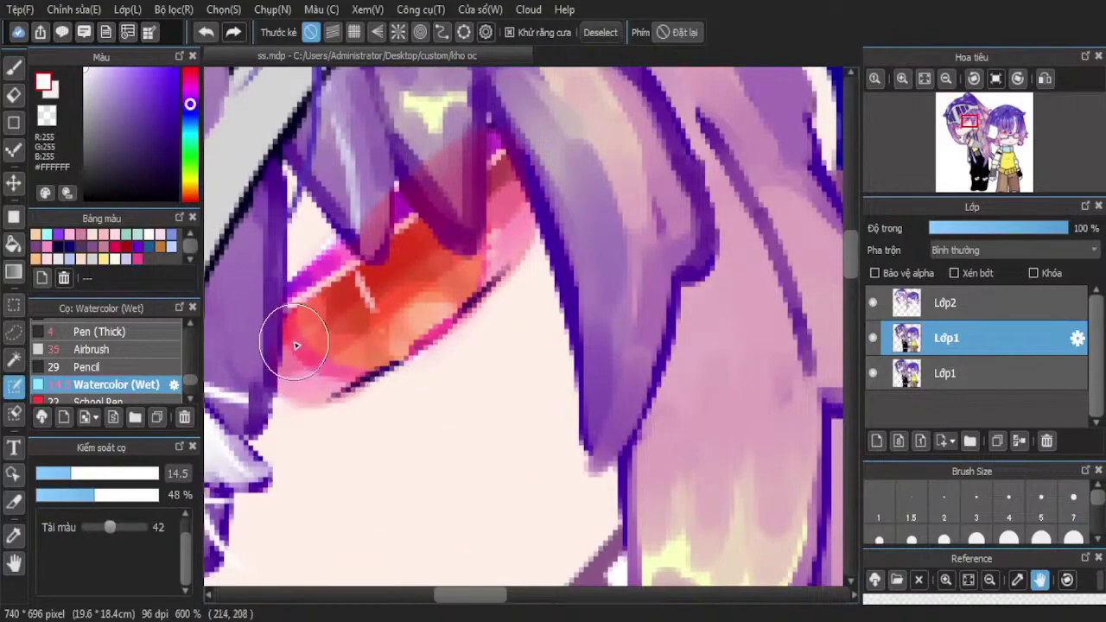
{"action": "scroll", "coordinate": [295, 345], "scroll_direction": "down", "scroll_amount": 4}
{"action": "scroll", "coordinate": [397, 315], "scroll_direction": "up", "scroll_amount": 5}
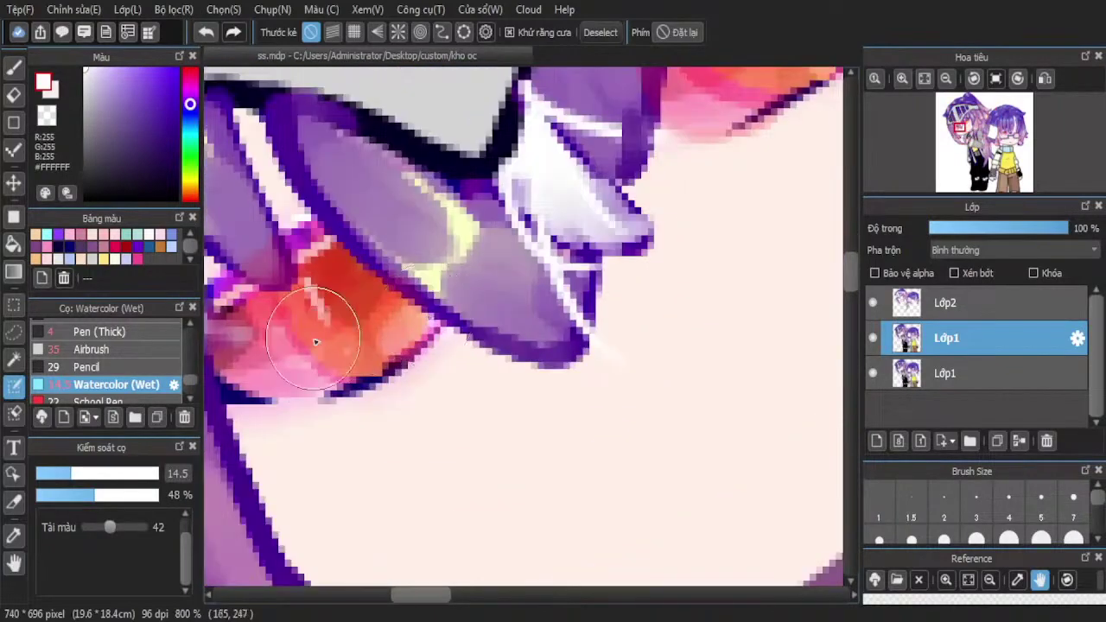
{"action": "scroll", "coordinate": [402, 292], "scroll_direction": "down", "scroll_amount": 4}
{"action": "scroll", "coordinate": [402, 292], "scroll_direction": "down", "scroll_amount": 1}
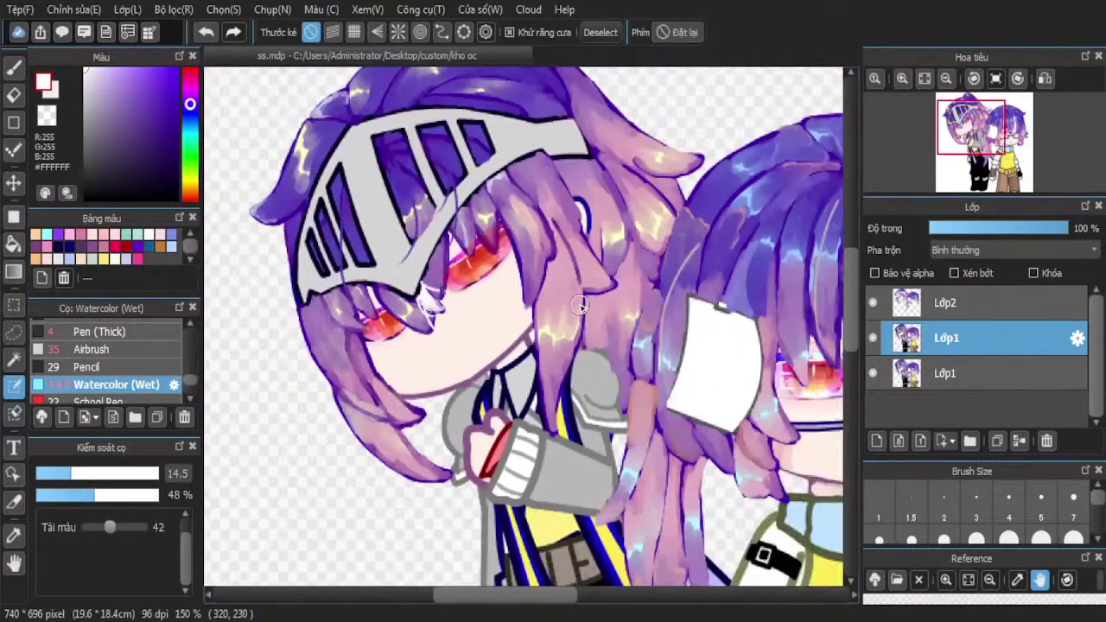
Extend the painted selection over the glasses character's eye beside the white hair ornament
{"action": "scroll", "coordinate": [579, 306], "scroll_direction": "down", "scroll_amount": 2}
{"action": "scroll", "coordinate": [692, 353], "scroll_direction": "up", "scroll_amount": 6}
{"action": "scroll", "coordinate": [634, 220], "scroll_direction": "down", "scroll_amount": 1}
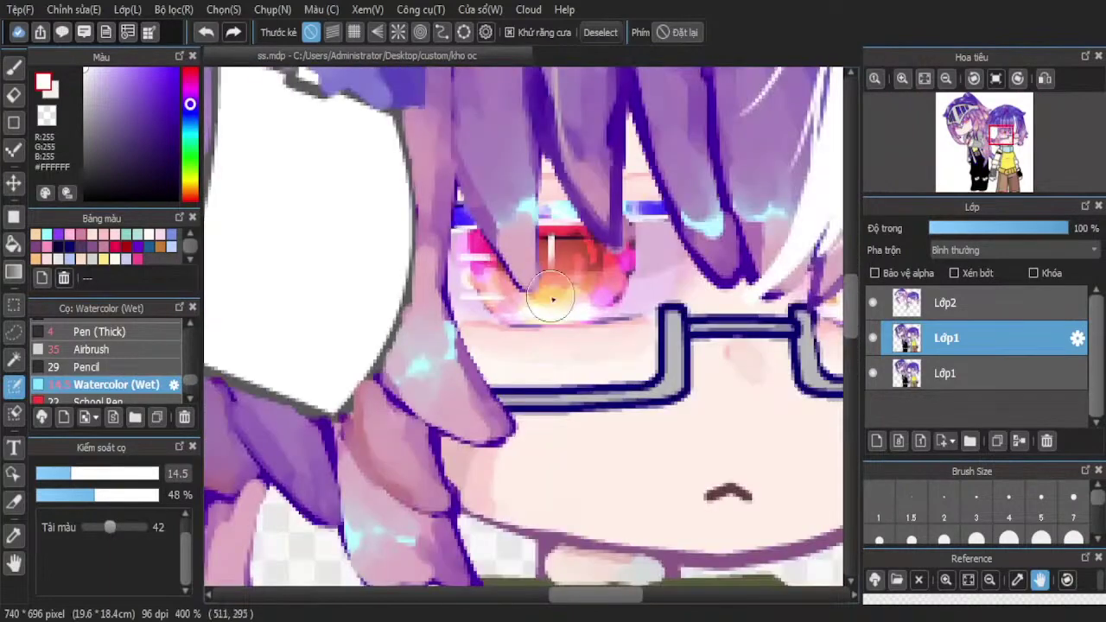
{"action": "scroll", "coordinate": [547, 291], "scroll_direction": "up", "scroll_amount": 2}
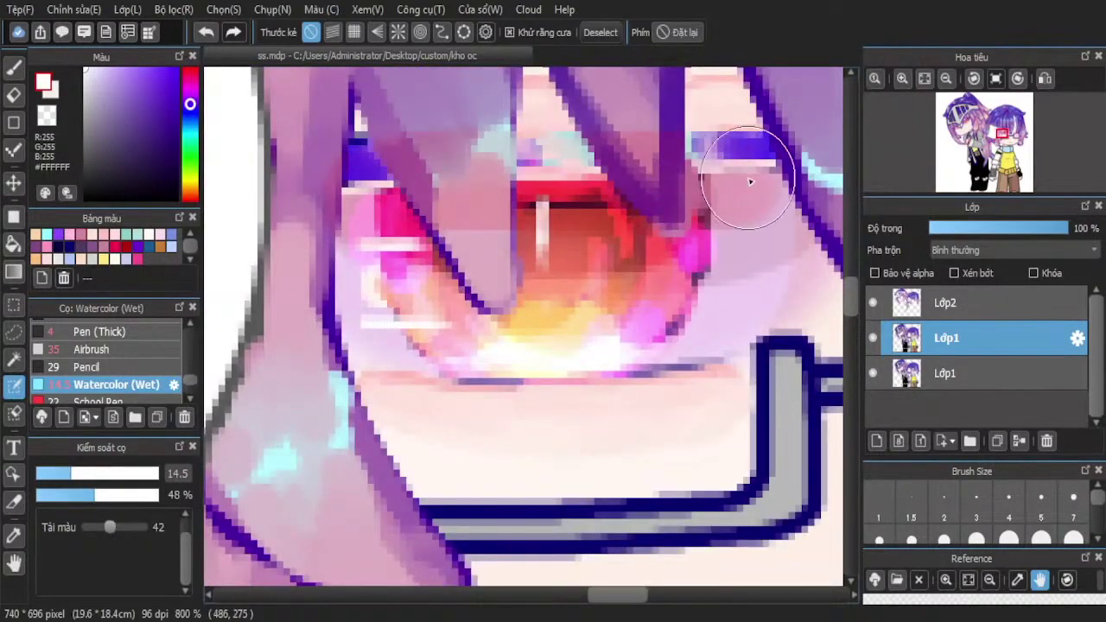
{"action": "mouse_move", "coordinate": [577, 337]}
{"action": "left_mouse_down"}
{"action": "mouse_move", "coordinate": [383, 337]}
{"action": "mouse_move", "coordinate": [363, 270]}
{"action": "mouse_move", "coordinate": [384, 226]}
{"action": "mouse_move", "coordinate": [444, 236]}
{"action": "mouse_move", "coordinate": [464, 282]}
{"action": "mouse_move", "coordinate": [701, 212]}
{"action": "mouse_move", "coordinate": [739, 224]}
{"action": "mouse_move", "coordinate": [631, 297]}
{"action": "mouse_move", "coordinate": [520, 281]}
{"action": "mouse_move", "coordinate": [750, 204]}
{"action": "mouse_move", "coordinate": [715, 261]}
{"action": "mouse_move", "coordinate": [640, 299]}
{"action": "mouse_move", "coordinate": [740, 248]}
{"action": "mouse_move", "coordinate": [744, 218]}
{"action": "mouse_move", "coordinate": [748, 259]}
{"action": "mouse_move", "coordinate": [647, 317]}
{"action": "mouse_move", "coordinate": [416, 313]}
{"action": "mouse_move", "coordinate": [380, 296]}
{"action": "mouse_move", "coordinate": [337, 339]}
{"action": "left_mouse_up"}
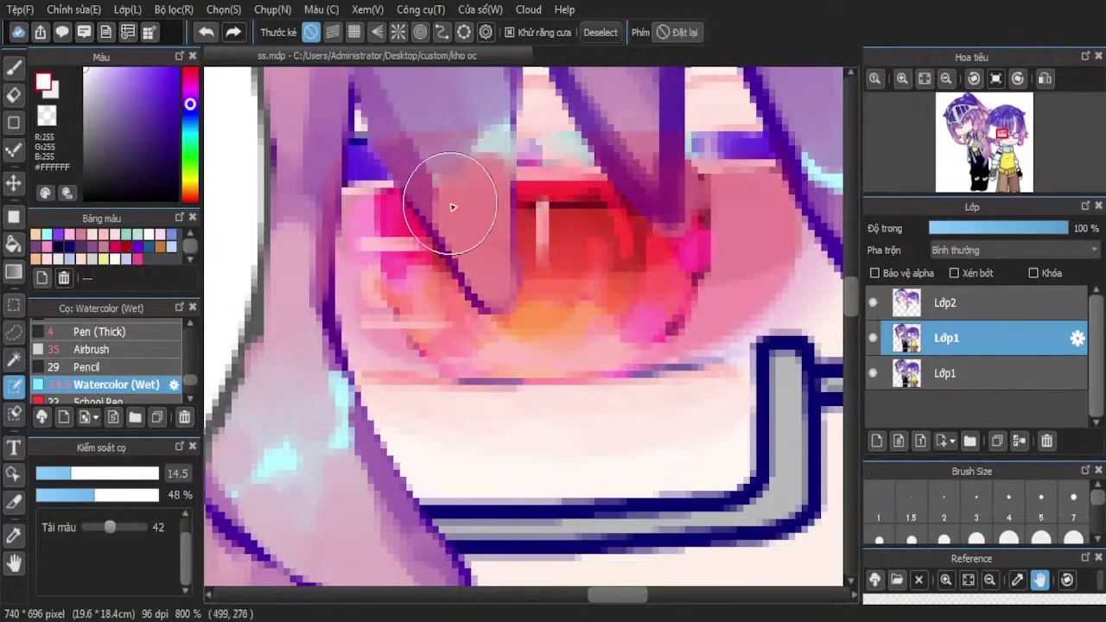
{"action": "left_click_drag", "start_coordinate": [451, 207], "coordinate": [610, 189]}
Switch the selection pen to Pen (Thick) at size 27 and cover both eyes of the glasses character completely
{"action": "scroll", "coordinate": [146, 354], "scroll_direction": "up", "scroll_amount": 1}
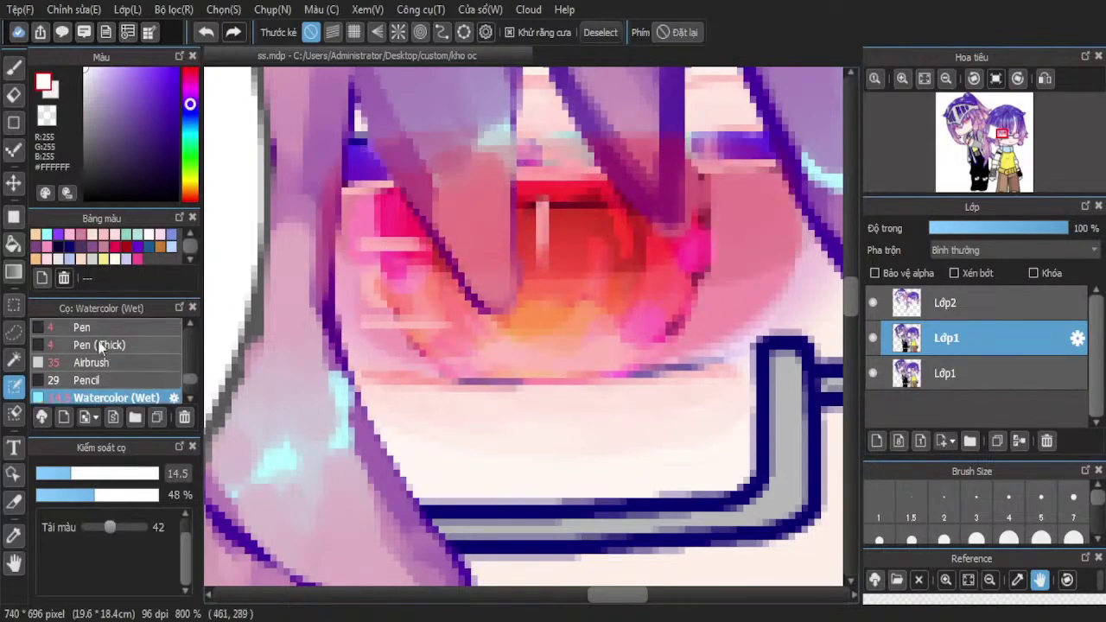
{"action": "left_click", "coordinate": [108, 345]}
{"action": "left_click", "coordinate": [101, 472]}
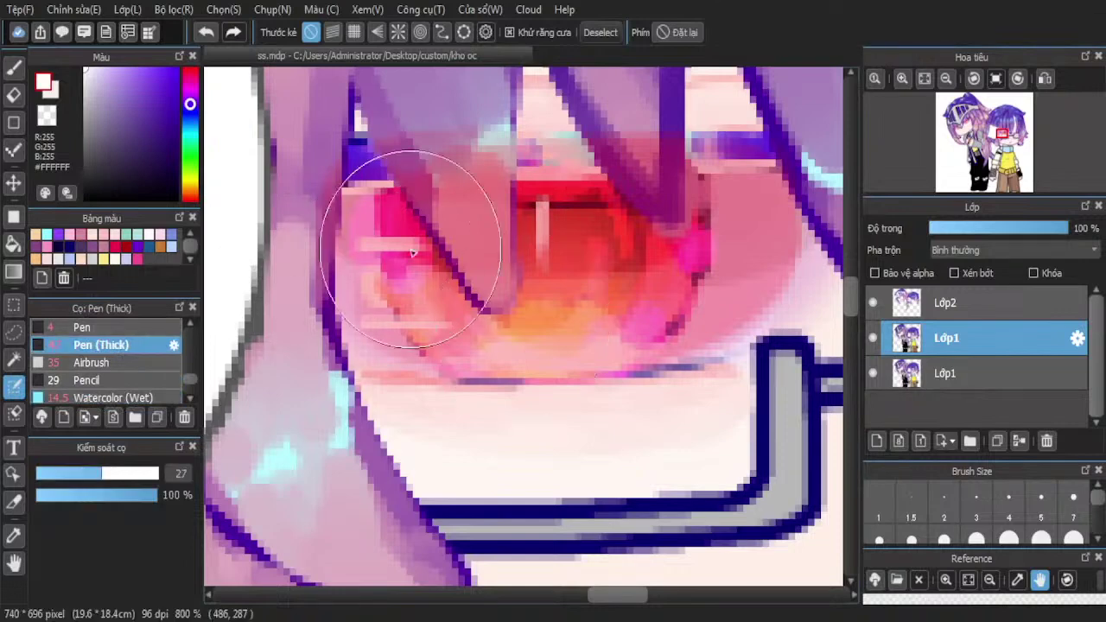
{"action": "mouse_move", "coordinate": [410, 240]}
{"action": "left_mouse_down"}
{"action": "mouse_move", "coordinate": [535, 243]}
{"action": "mouse_move", "coordinate": [717, 224]}
{"action": "mouse_move", "coordinate": [589, 257]}
{"action": "mouse_move", "coordinate": [424, 271]}
{"action": "mouse_move", "coordinate": [421, 281]}
{"action": "mouse_move", "coordinate": [610, 280]}
{"action": "mouse_move", "coordinate": [724, 224]}
{"action": "mouse_move", "coordinate": [701, 286]}
{"action": "mouse_move", "coordinate": [508, 307]}
{"action": "mouse_move", "coordinate": [403, 263]}
{"action": "mouse_move", "coordinate": [470, 227]}
{"action": "mouse_move", "coordinate": [643, 222]}
{"action": "mouse_move", "coordinate": [389, 223]}
{"action": "mouse_move", "coordinate": [393, 280]}
{"action": "mouse_move", "coordinate": [447, 304]}
{"action": "left_mouse_up"}
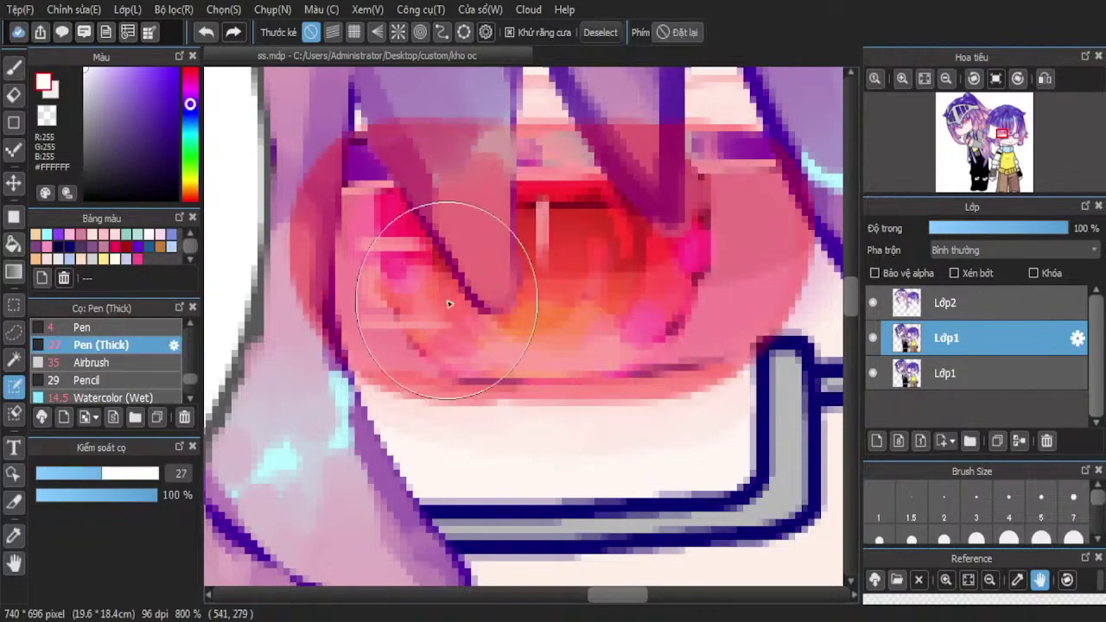
{"action": "scroll", "coordinate": [344, 299], "scroll_direction": "down", "scroll_amount": 3}
{"action": "scroll", "coordinate": [665, 287], "scroll_direction": "up", "scroll_amount": 2}
{"action": "mouse_move", "coordinate": [587, 292]}
{"action": "left_mouse_down"}
{"action": "mouse_move", "coordinate": [567, 311]}
{"action": "mouse_move", "coordinate": [665, 321]}
{"action": "mouse_move", "coordinate": [605, 297]}
{"action": "left_mouse_up"}
{"action": "scroll", "coordinate": [691, 298], "scroll_direction": "down", "scroll_amount": 2}
{"action": "scroll", "coordinate": [700, 274], "scroll_direction": "down", "scroll_amount": 2}
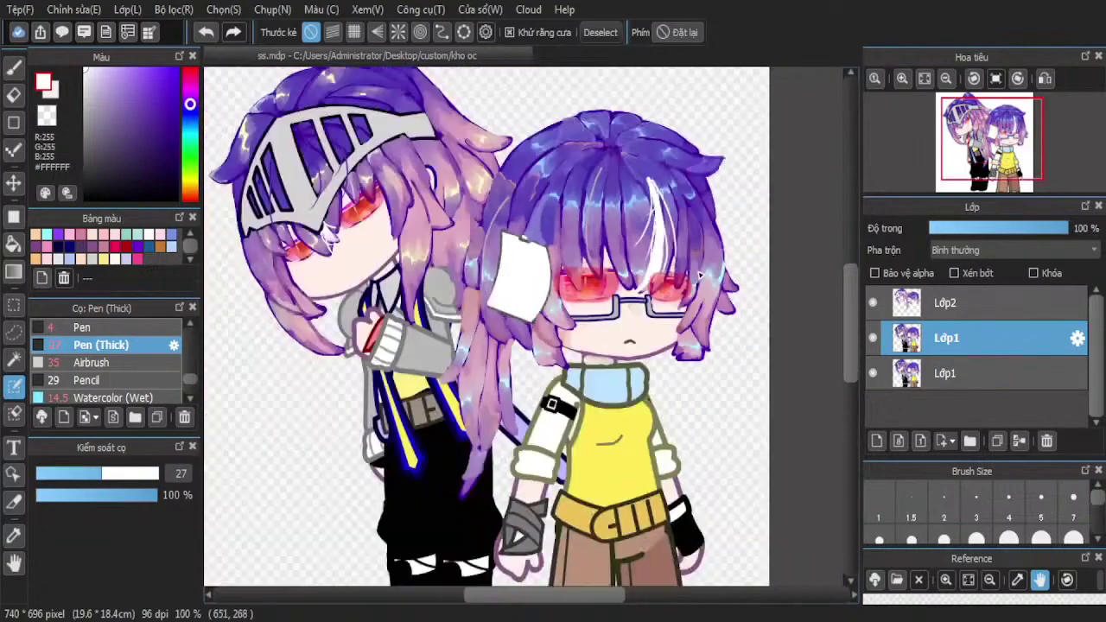
{"action": "scroll", "coordinate": [633, 273], "scroll_direction": "up", "scroll_amount": 5}
{"action": "scroll", "coordinate": [665, 285], "scroll_direction": "down", "scroll_amount": 2}
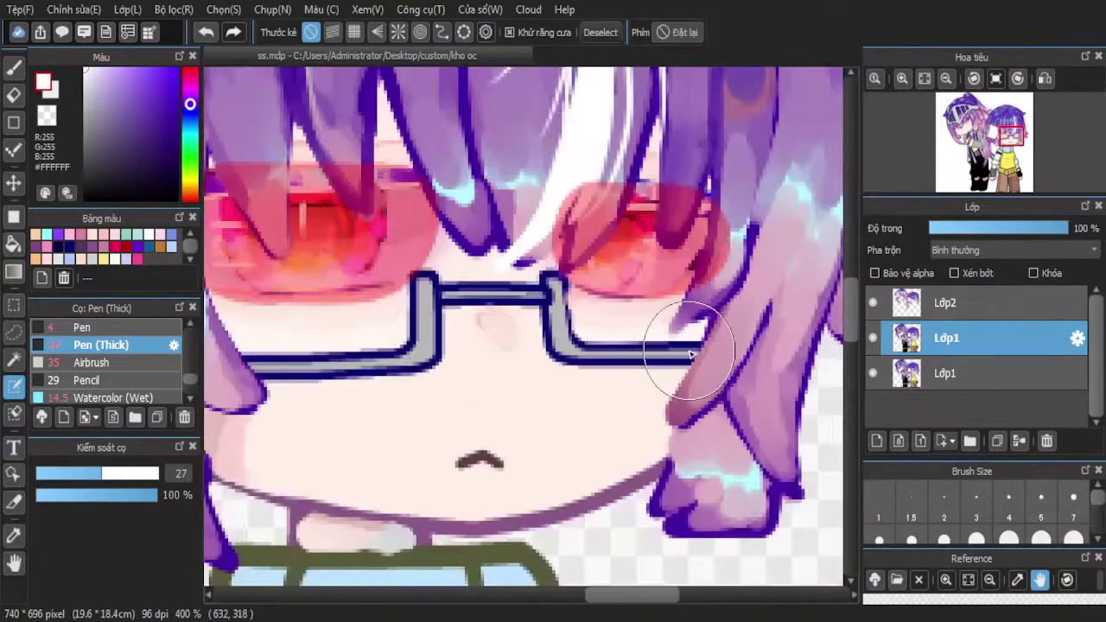
{"action": "scroll", "coordinate": [639, 251], "scroll_direction": "up", "scroll_amount": 2}
{"action": "scroll", "coordinate": [560, 266], "scroll_direction": "down", "scroll_amount": 1}
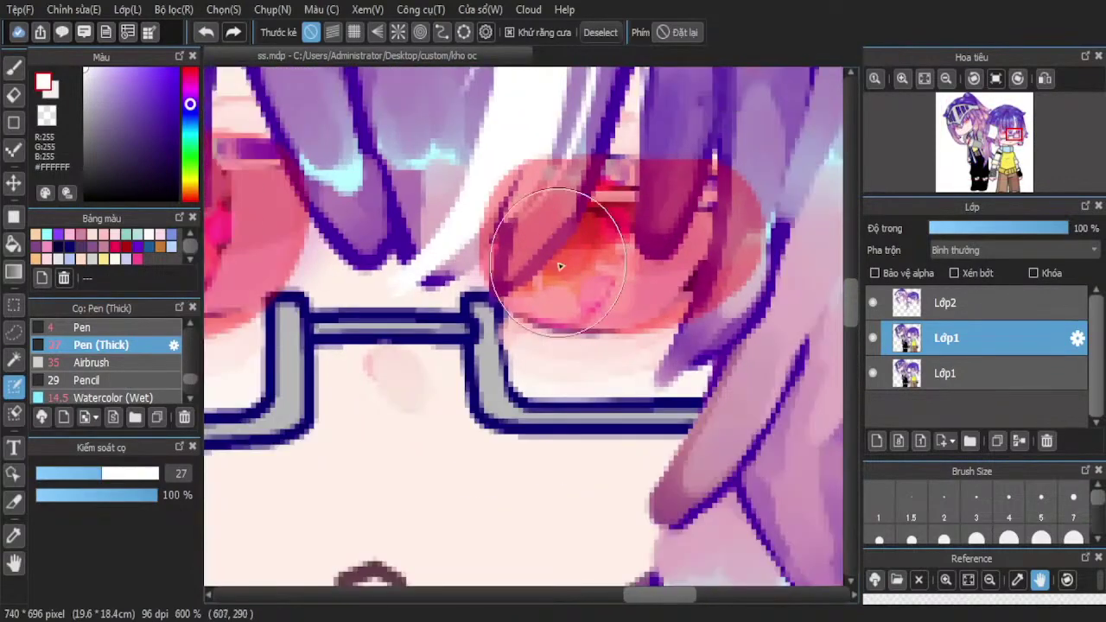
Check the outline of the painted eye selection with the Eraser active and clear the selection
{"action": "left_click", "coordinate": [13, 95]}
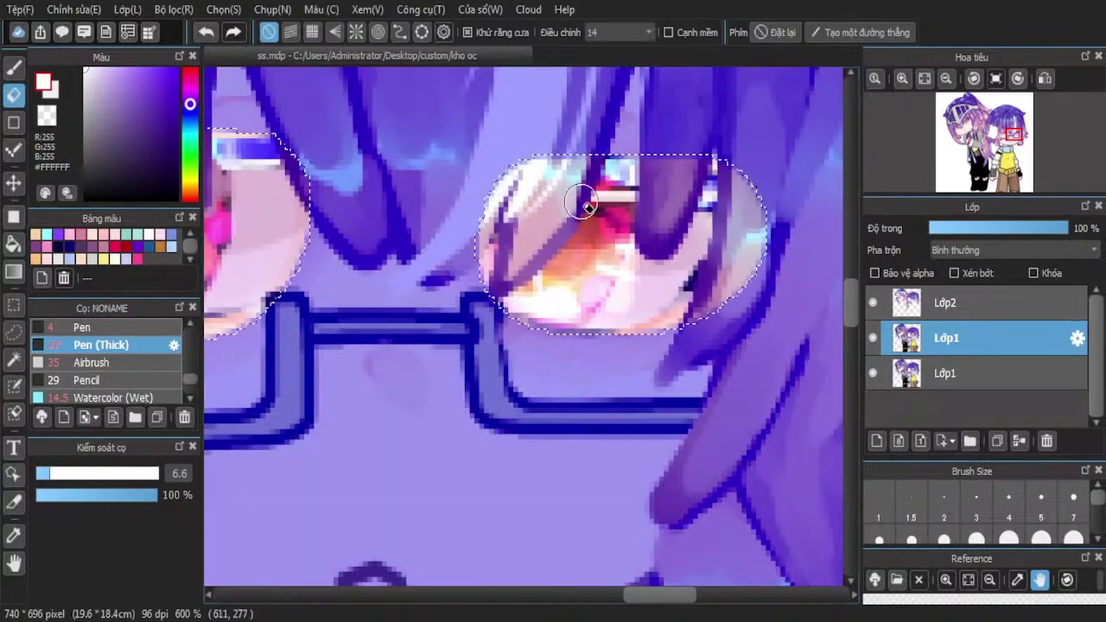
{"action": "scroll", "coordinate": [466, 298], "scroll_direction": "down", "scroll_amount": 6}
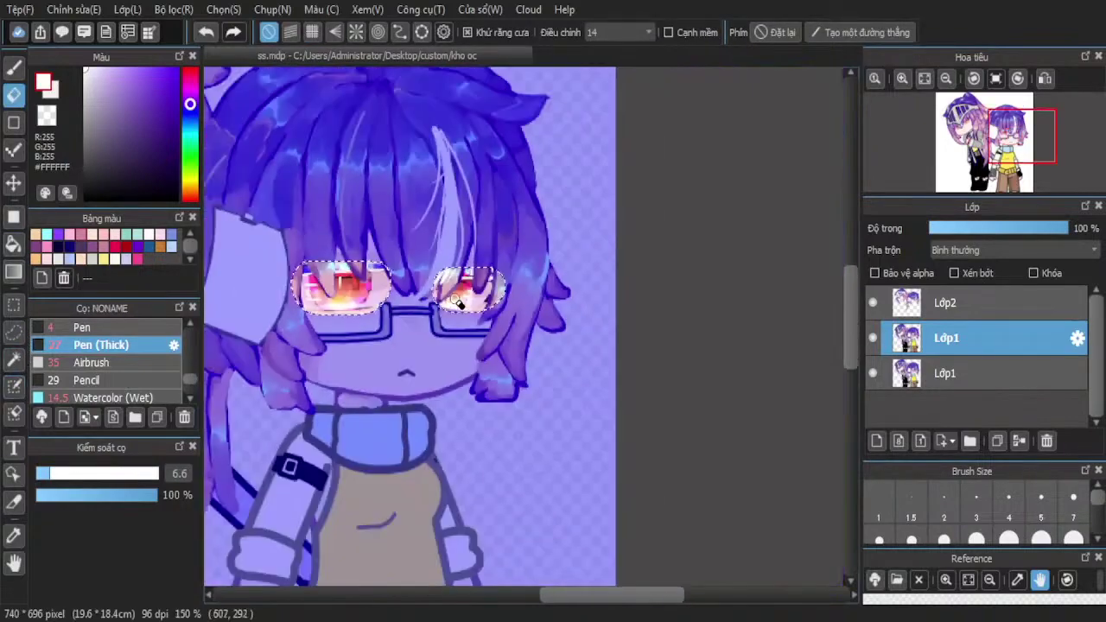
{"action": "scroll", "coordinate": [467, 298], "scroll_direction": "up", "scroll_amount": 6}
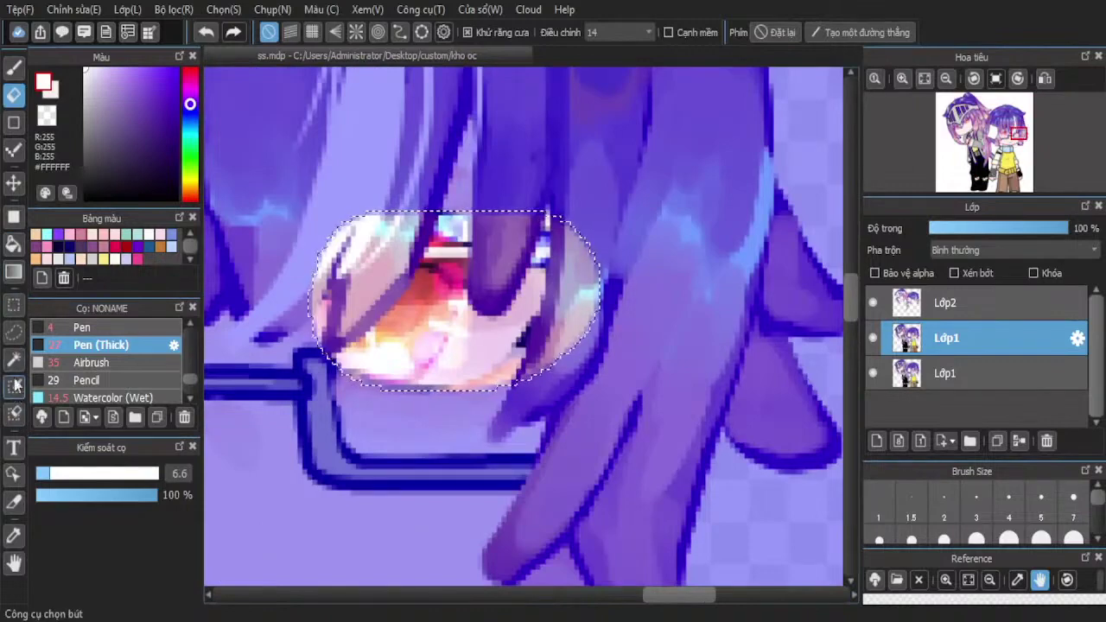
{"action": "scroll", "coordinate": [662, 285], "scroll_direction": "down", "scroll_amount": 4}
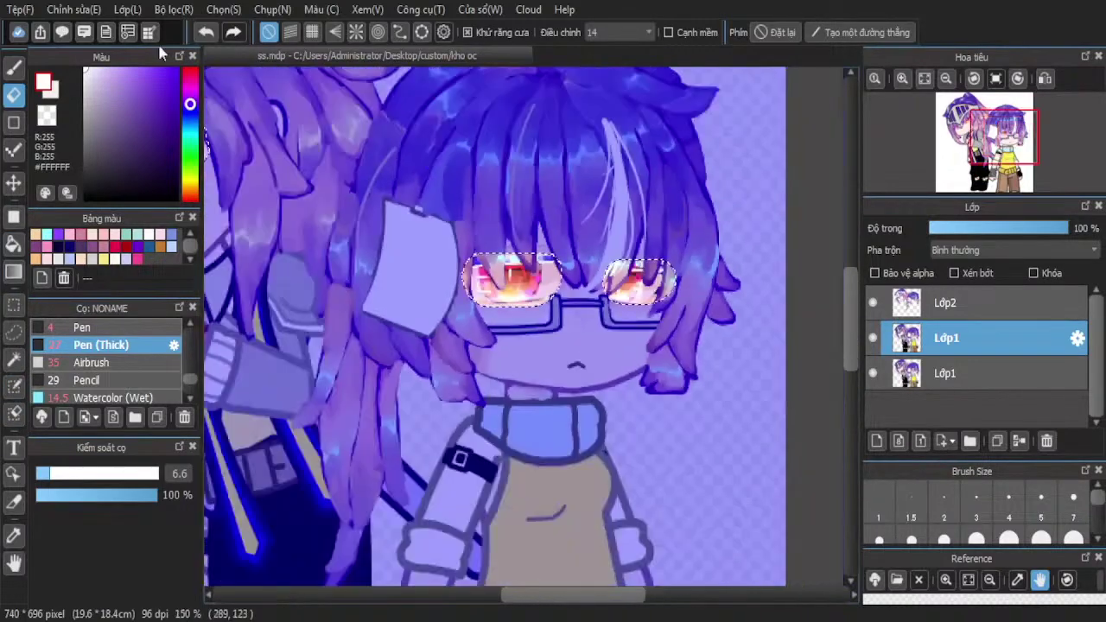
{"action": "left_click", "coordinate": [13, 359]}
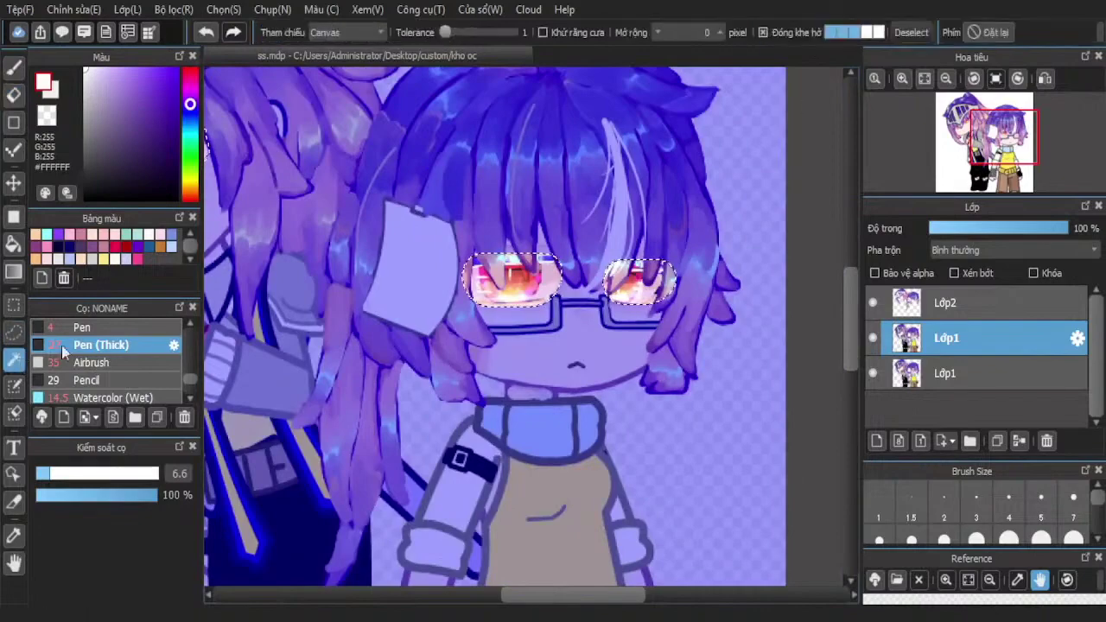
{"action": "left_click", "coordinate": [912, 32]}
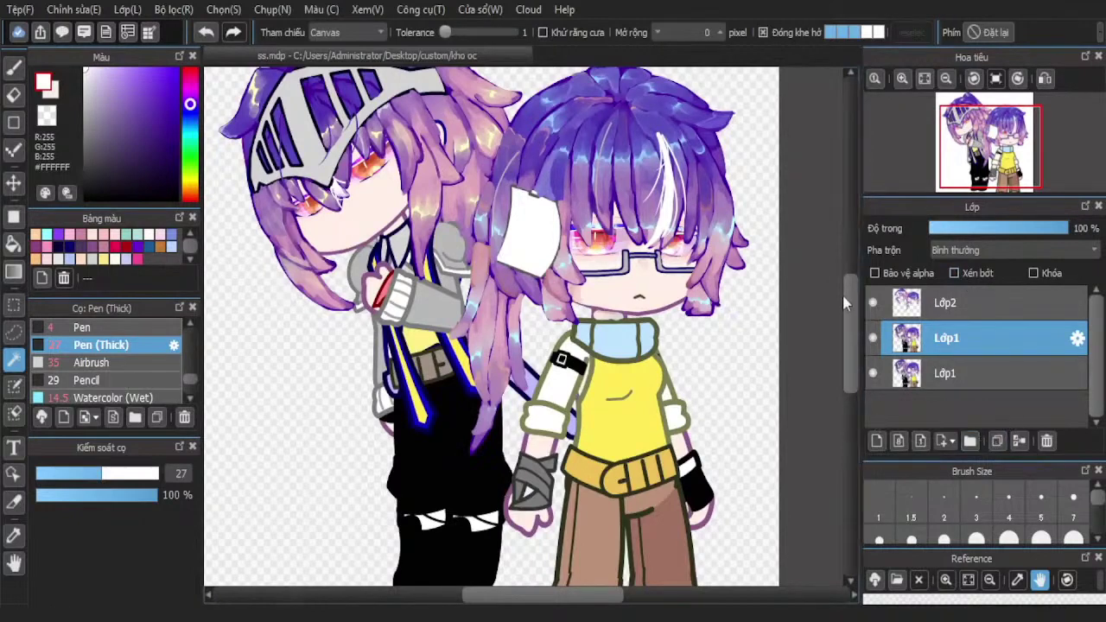
Turn on alpha protection for the upper Lớp1 layer and paint a selection over the canvas with the selection pen at size 663
{"action": "left_click", "coordinate": [876, 274]}
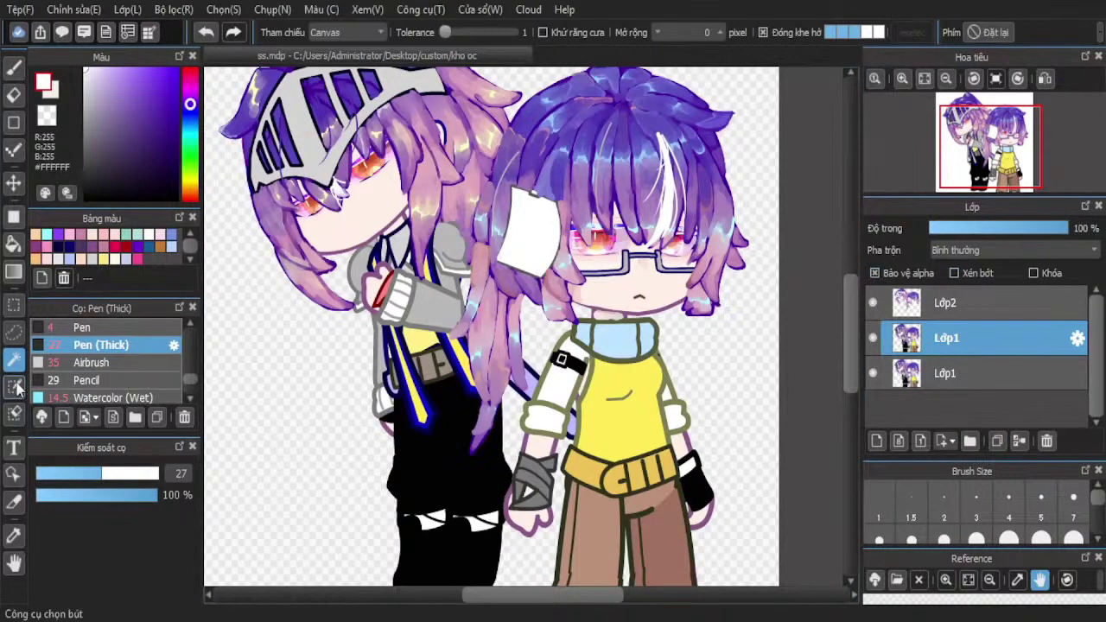
{"action": "left_click", "coordinate": [12, 388]}
{"action": "left_click_drag", "start_coordinate": [131, 473], "coordinate": [159, 475]}
{"action": "scroll", "coordinate": [512, 385], "scroll_direction": "down", "scroll_amount": 3}
{"action": "mouse_move", "coordinate": [512, 386]}
{"action": "left_mouse_down"}
{"action": "mouse_move", "coordinate": [437, 188]}
{"action": "mouse_move", "coordinate": [658, 262]}
{"action": "mouse_move", "coordinate": [648, 312]}
{"action": "mouse_move", "coordinate": [444, 301]}
{"action": "left_mouse_up"}
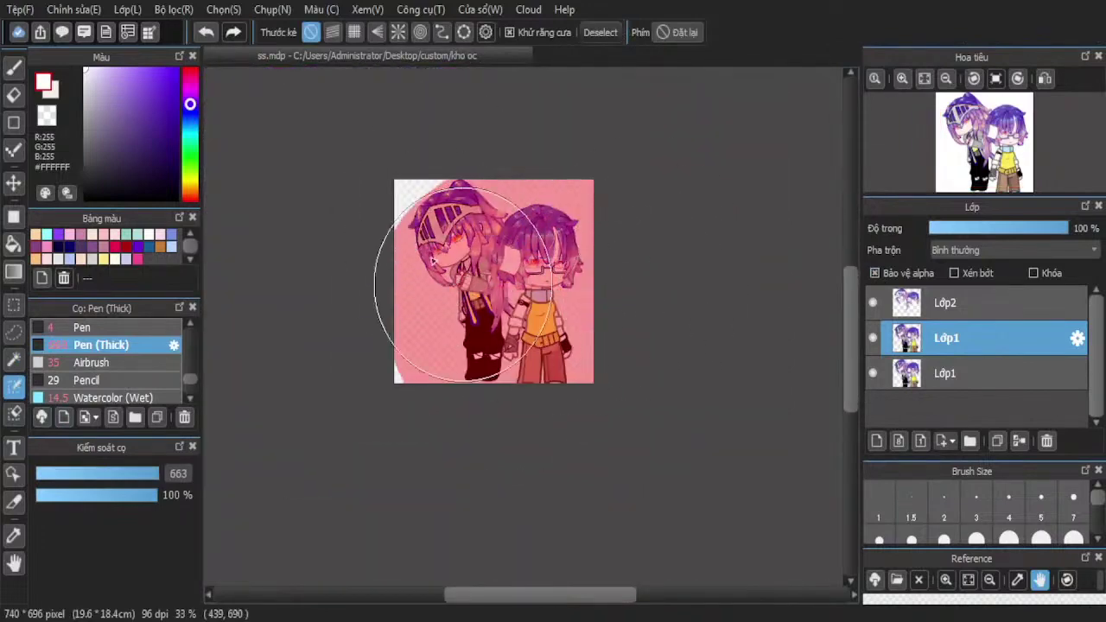
Remove both eyes of the glasses character from the painted selection with the selection eraser at size 14.5
{"action": "scroll", "coordinate": [540, 259], "scroll_direction": "up", "scroll_amount": 5}
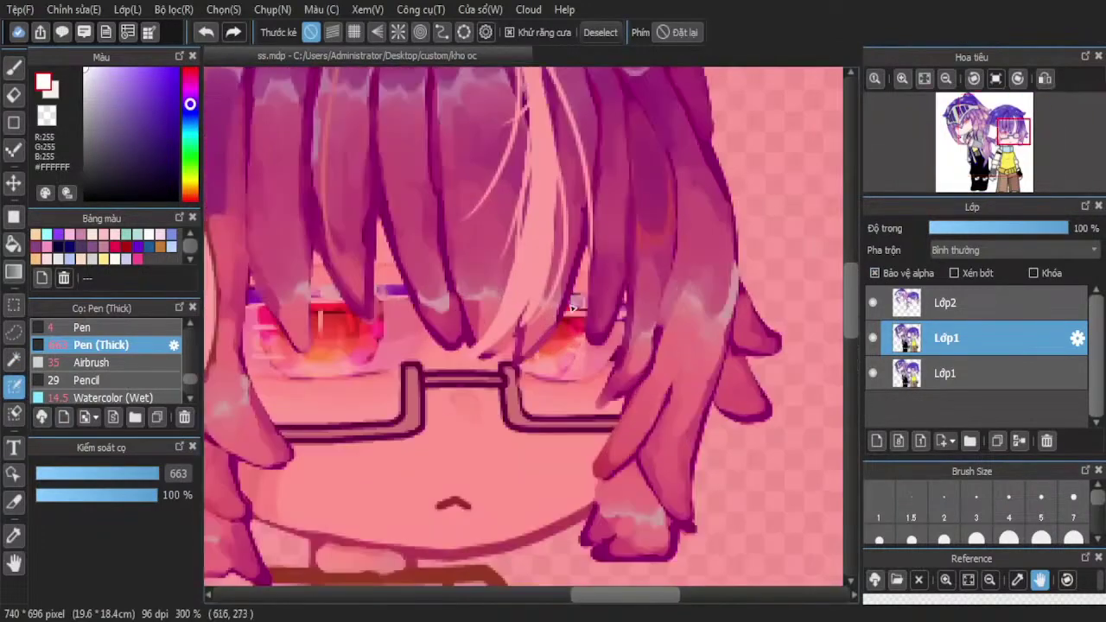
{"action": "left_click", "coordinate": [14, 414]}
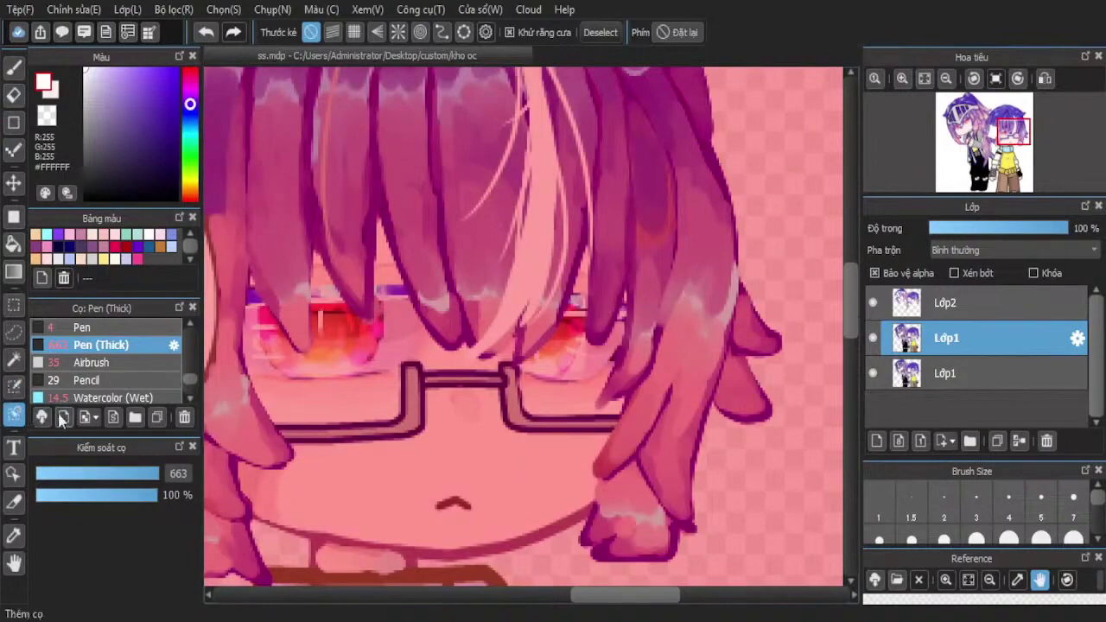
{"action": "left_click", "coordinate": [70, 473]}
{"action": "scroll", "coordinate": [538, 292], "scroll_direction": "down", "scroll_amount": 1}
{"action": "scroll", "coordinate": [372, 317], "scroll_direction": "up", "scroll_amount": 4}
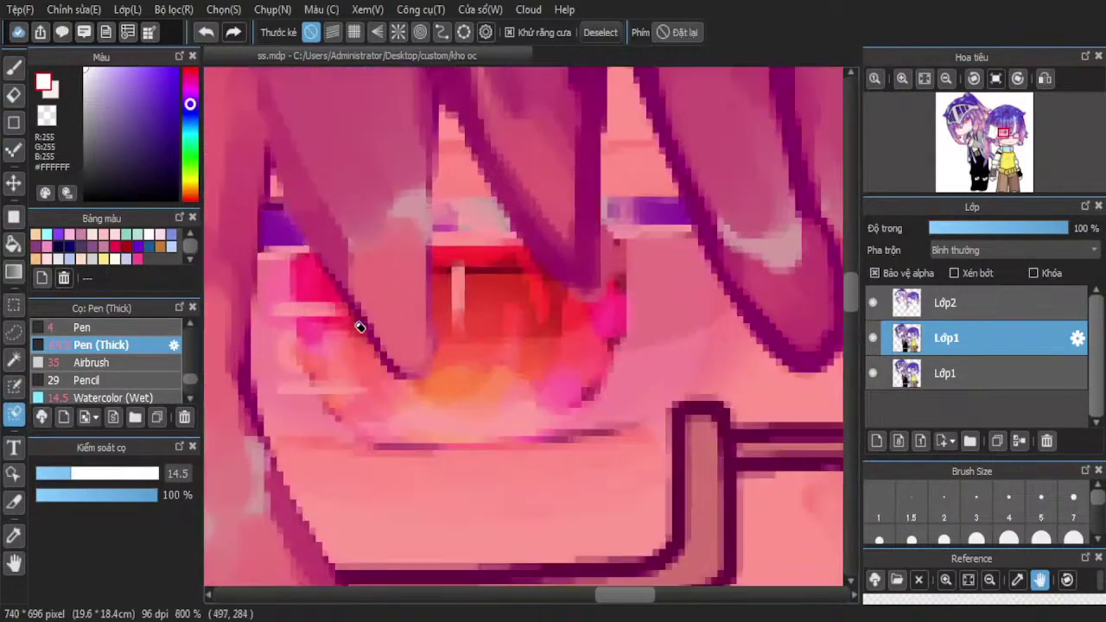
{"action": "mouse_move", "coordinate": [306, 273]}
{"action": "left_mouse_down"}
{"action": "mouse_move", "coordinate": [331, 251]}
{"action": "mouse_move", "coordinate": [674, 255]}
{"action": "mouse_move", "coordinate": [677, 309]}
{"action": "mouse_move", "coordinate": [649, 371]}
{"action": "mouse_move", "coordinate": [589, 401]}
{"action": "mouse_move", "coordinate": [286, 401]}
{"action": "mouse_move", "coordinate": [291, 287]}
{"action": "mouse_move", "coordinate": [566, 308]}
{"action": "mouse_move", "coordinate": [628, 293]}
{"action": "mouse_move", "coordinate": [549, 324]}
{"action": "mouse_move", "coordinate": [364, 265]}
{"action": "mouse_move", "coordinate": [294, 252]}
{"action": "left_mouse_up"}
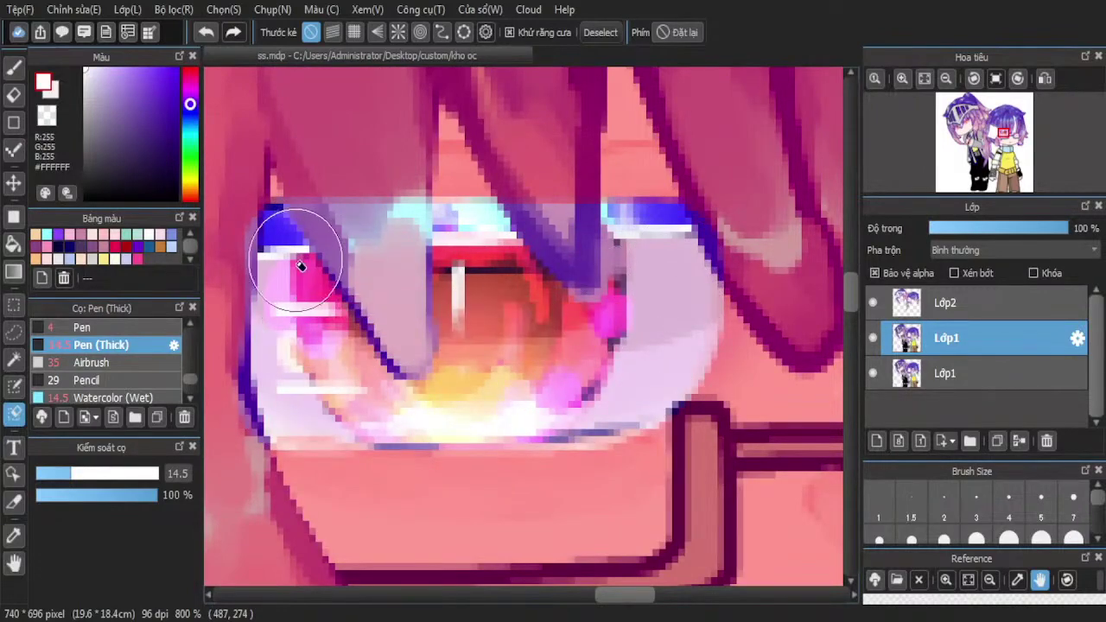
{"action": "scroll", "coordinate": [530, 282], "scroll_direction": "down", "scroll_amount": 4}
{"action": "scroll", "coordinate": [531, 282], "scroll_direction": "up", "scroll_amount": 3}
{"action": "mouse_move", "coordinate": [452, 284]}
{"action": "left_mouse_down"}
{"action": "mouse_move", "coordinate": [426, 295]}
{"action": "mouse_move", "coordinate": [425, 337]}
{"action": "mouse_move", "coordinate": [530, 353]}
{"action": "mouse_move", "coordinate": [580, 314]}
{"action": "mouse_move", "coordinate": [594, 272]}
{"action": "mouse_move", "coordinate": [489, 259]}
{"action": "mouse_move", "coordinate": [452, 272]}
{"action": "mouse_move", "coordinate": [609, 289]}
{"action": "mouse_move", "coordinate": [581, 270]}
{"action": "mouse_move", "coordinate": [476, 252]}
{"action": "mouse_move", "coordinate": [458, 291]}
{"action": "mouse_move", "coordinate": [483, 308]}
{"action": "left_mouse_up"}
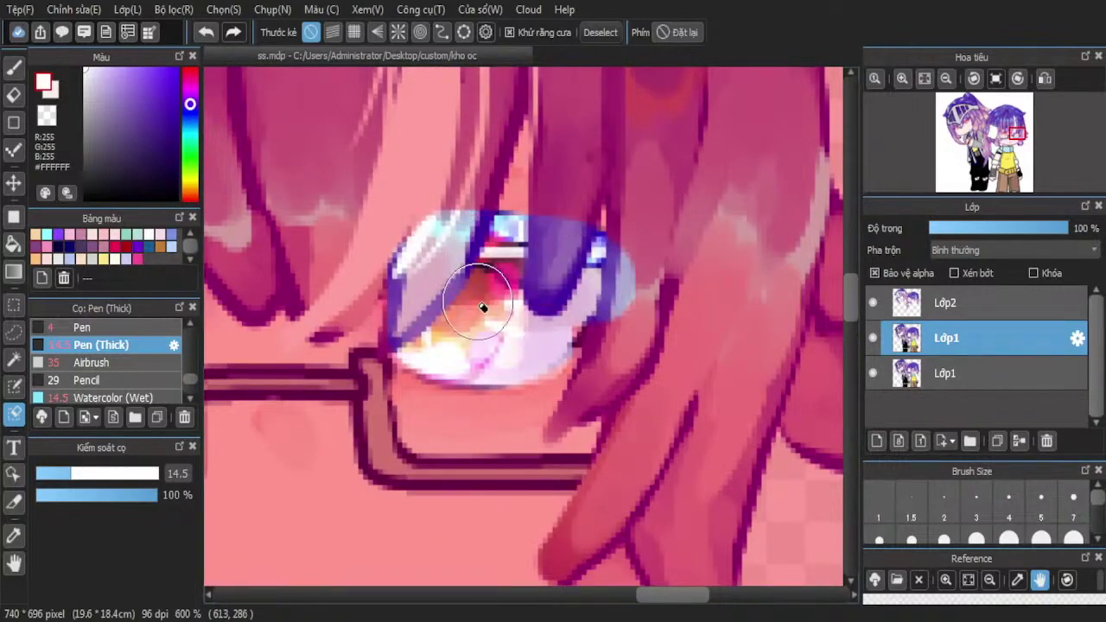
{"action": "scroll", "coordinate": [730, 324], "scroll_direction": "down", "scroll_amount": 4}
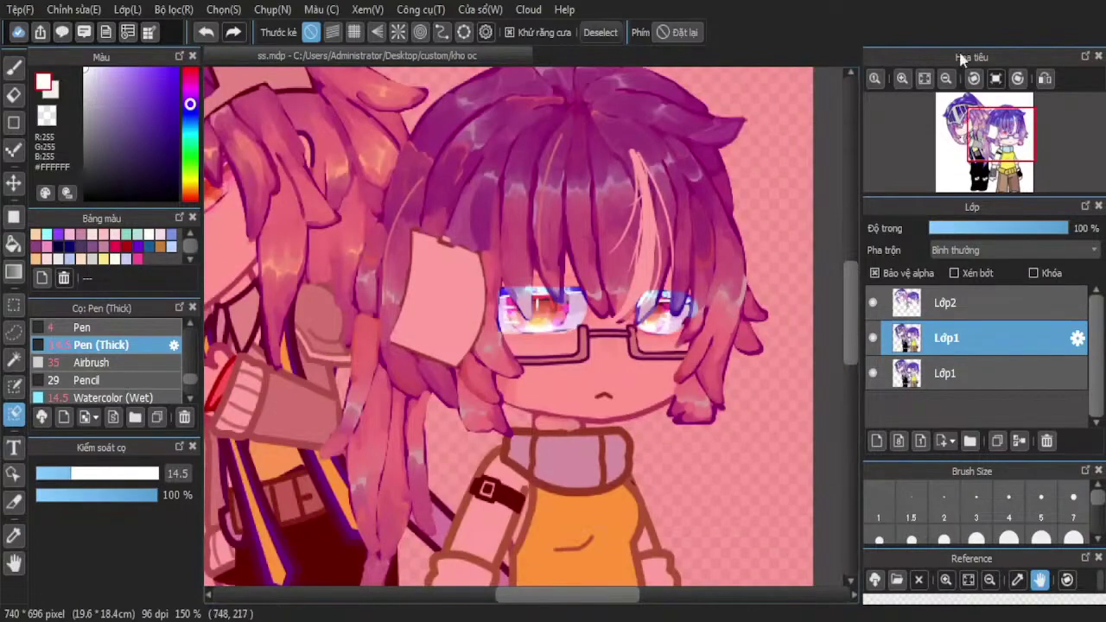
Remove both eyes of the helmet character from the painted selection with the selection eraser at size 14.5
{"action": "scroll", "coordinate": [631, 257], "scroll_direction": "down", "scroll_amount": 2}
{"action": "scroll", "coordinate": [466, 244], "scroll_direction": "up", "scroll_amount": 3}
{"action": "scroll", "coordinate": [465, 244], "scroll_direction": "up", "scroll_amount": 6}
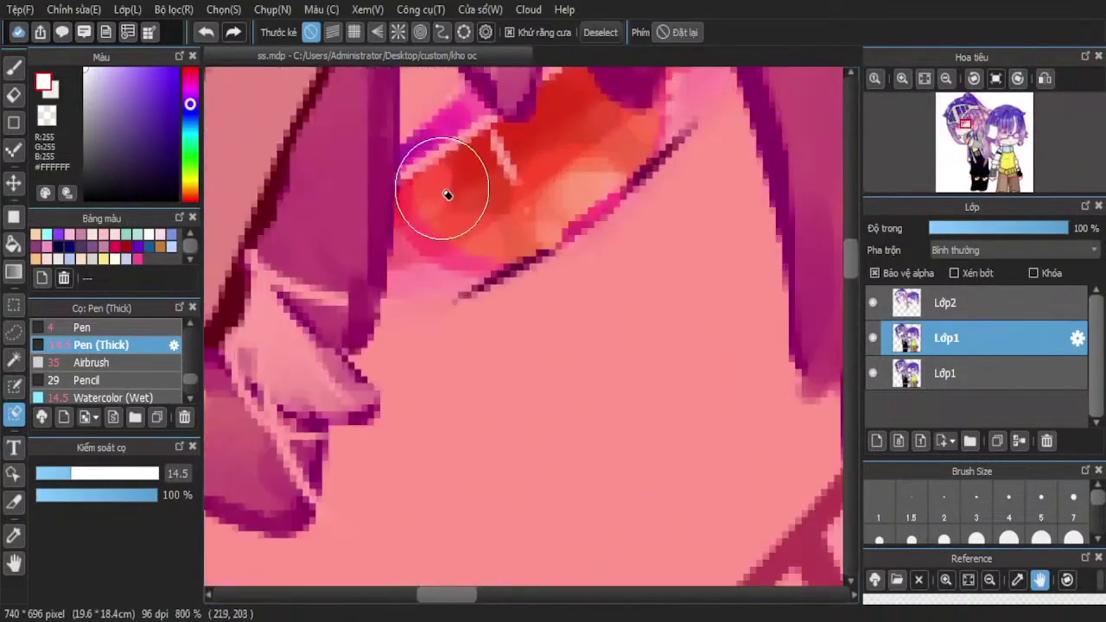
{"action": "mouse_move", "coordinate": [447, 192]}
{"action": "left_mouse_down"}
{"action": "mouse_move", "coordinate": [432, 259]}
{"action": "mouse_move", "coordinate": [423, 255]}
{"action": "mouse_move", "coordinate": [489, 248]}
{"action": "mouse_move", "coordinate": [451, 264]}
{"action": "mouse_move", "coordinate": [667, 117]}
{"action": "left_mouse_up"}
{"action": "scroll", "coordinate": [577, 208], "scroll_direction": "down", "scroll_amount": 4}
{"action": "scroll", "coordinate": [617, 146], "scroll_direction": "up", "scroll_amount": 4}
{"action": "mouse_move", "coordinate": [617, 201]}
{"action": "left_mouse_down"}
{"action": "mouse_move", "coordinate": [593, 250]}
{"action": "mouse_move", "coordinate": [596, 228]}
{"action": "mouse_move", "coordinate": [573, 261]}
{"action": "mouse_move", "coordinate": [609, 156]}
{"action": "mouse_move", "coordinate": [428, 294]}
{"action": "mouse_move", "coordinate": [488, 225]}
{"action": "mouse_move", "coordinate": [436, 261]}
{"action": "mouse_move", "coordinate": [372, 313]}
{"action": "mouse_move", "coordinate": [380, 328]}
{"action": "mouse_move", "coordinate": [250, 412]}
{"action": "left_mouse_up"}
{"action": "scroll", "coordinate": [388, 329], "scroll_direction": "down", "scroll_amount": 2}
{"action": "scroll", "coordinate": [424, 323], "scroll_direction": "up", "scroll_amount": 2}
{"action": "scroll", "coordinate": [480, 318], "scroll_direction": "down", "scroll_amount": 1}
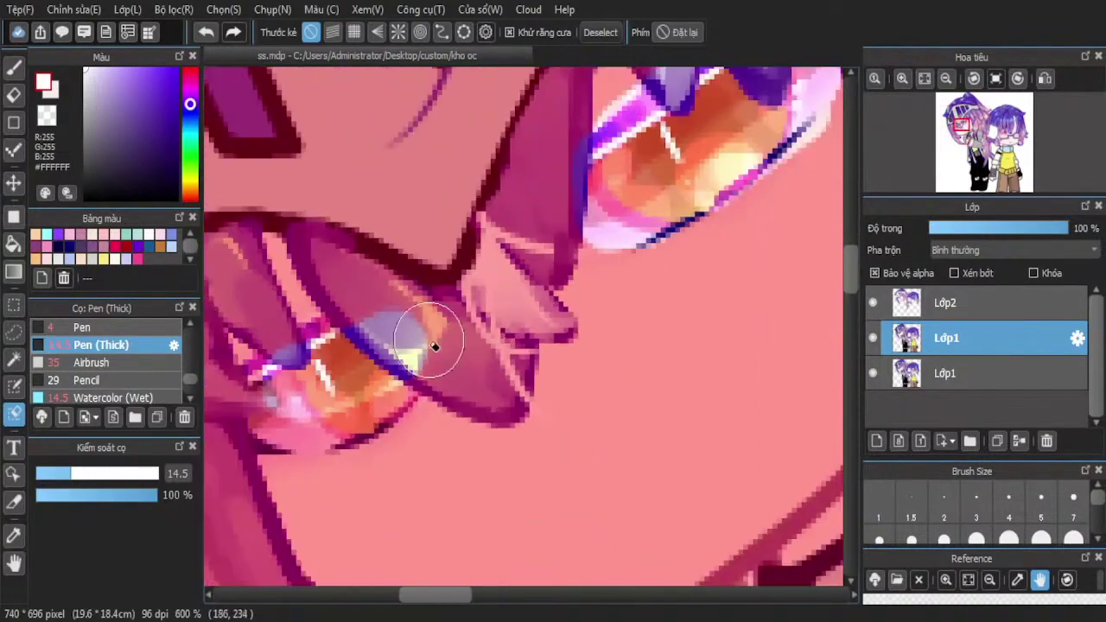
{"action": "scroll", "coordinate": [366, 360], "scroll_direction": "up", "scroll_amount": 1}
{"action": "mouse_move", "coordinate": [358, 356]}
{"action": "left_mouse_down"}
{"action": "mouse_move", "coordinate": [330, 361]}
{"action": "mouse_move", "coordinate": [233, 438]}
{"action": "mouse_move", "coordinate": [363, 420]}
{"action": "mouse_move", "coordinate": [392, 375]}
{"action": "mouse_move", "coordinate": [283, 389]}
{"action": "mouse_move", "coordinate": [240, 410]}
{"action": "left_mouse_up"}
{"action": "scroll", "coordinate": [416, 340], "scroll_direction": "down", "scroll_amount": 3}
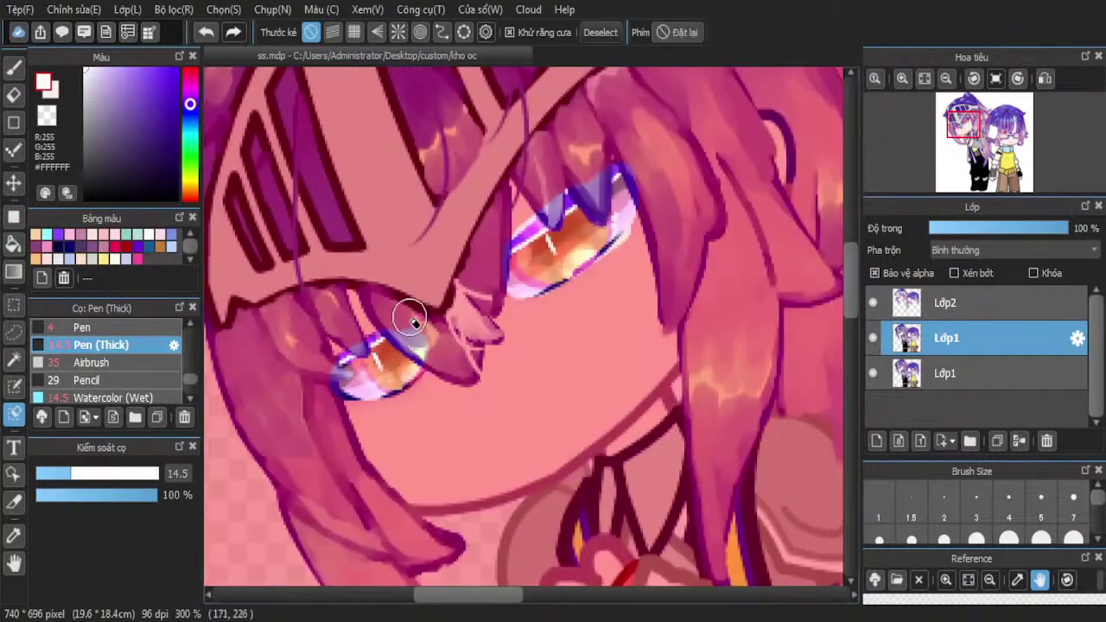
{"action": "scroll", "coordinate": [496, 252], "scroll_direction": "down", "scroll_amount": 1}
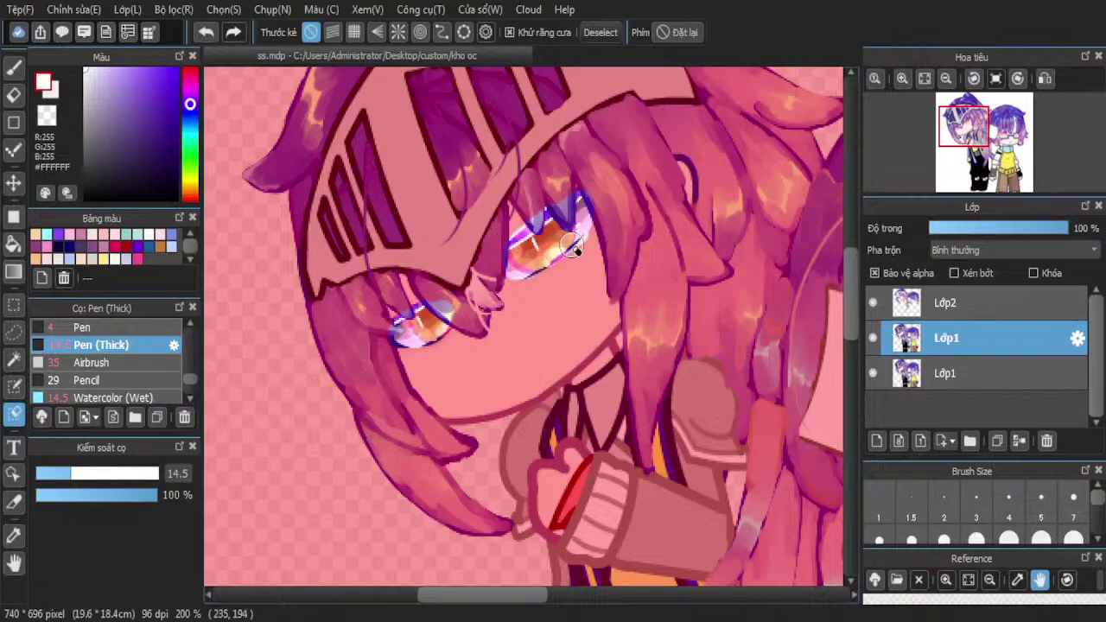
Switch to the selection pen at size 4.1 and add the hair strands overlapping the helmet character's left eye to the selection
{"action": "scroll", "coordinate": [385, 296], "scroll_direction": "up", "scroll_amount": 5}
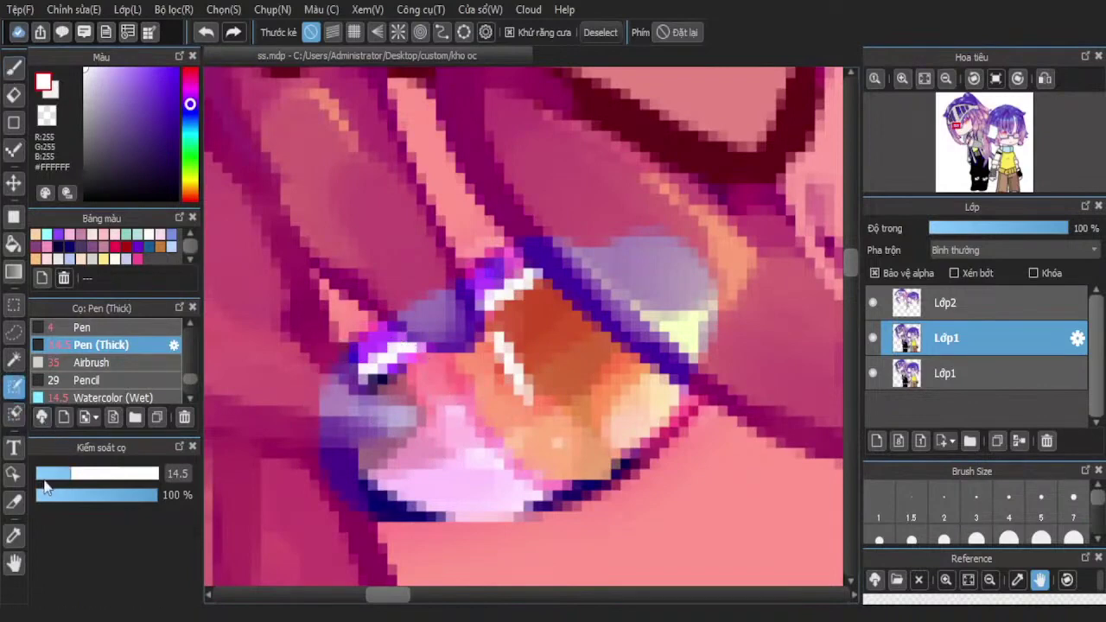
{"action": "scroll", "coordinate": [463, 292], "scroll_direction": "up", "scroll_amount": 1}
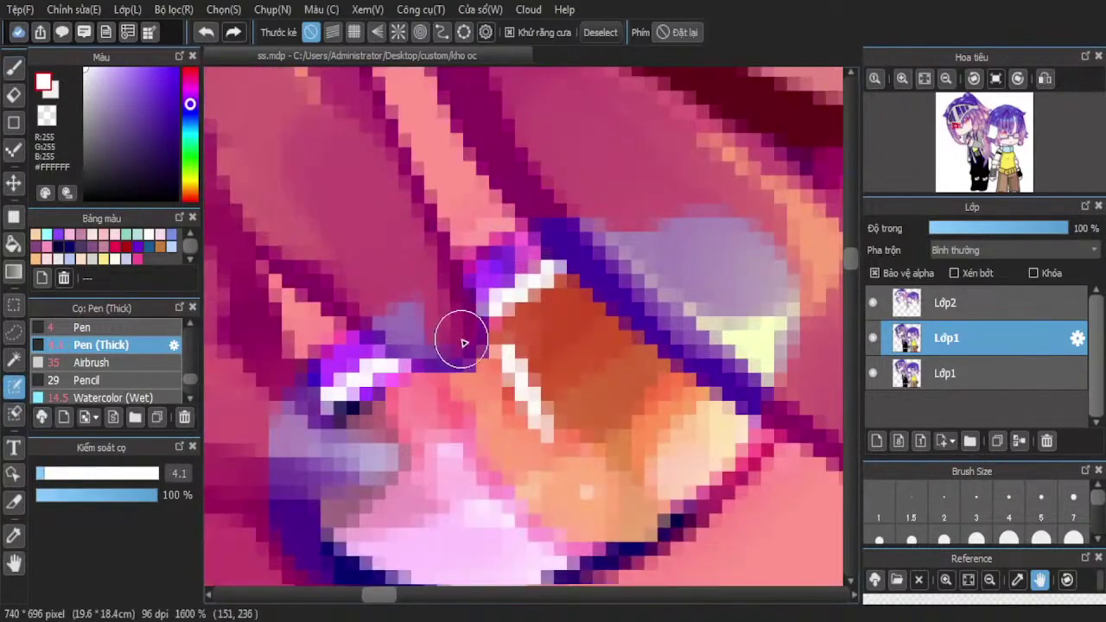
{"action": "mouse_move", "coordinate": [273, 392]}
{"action": "left_mouse_down"}
{"action": "mouse_move", "coordinate": [303, 432]}
{"action": "mouse_move", "coordinate": [356, 468]}
{"action": "mouse_move", "coordinate": [376, 460]}
{"action": "mouse_move", "coordinate": [332, 446]}
{"action": "mouse_move", "coordinate": [379, 475]}
{"action": "mouse_move", "coordinate": [306, 447]}
{"action": "left_mouse_up"}
{"action": "scroll", "coordinate": [395, 365], "scroll_direction": "down", "scroll_amount": 1}
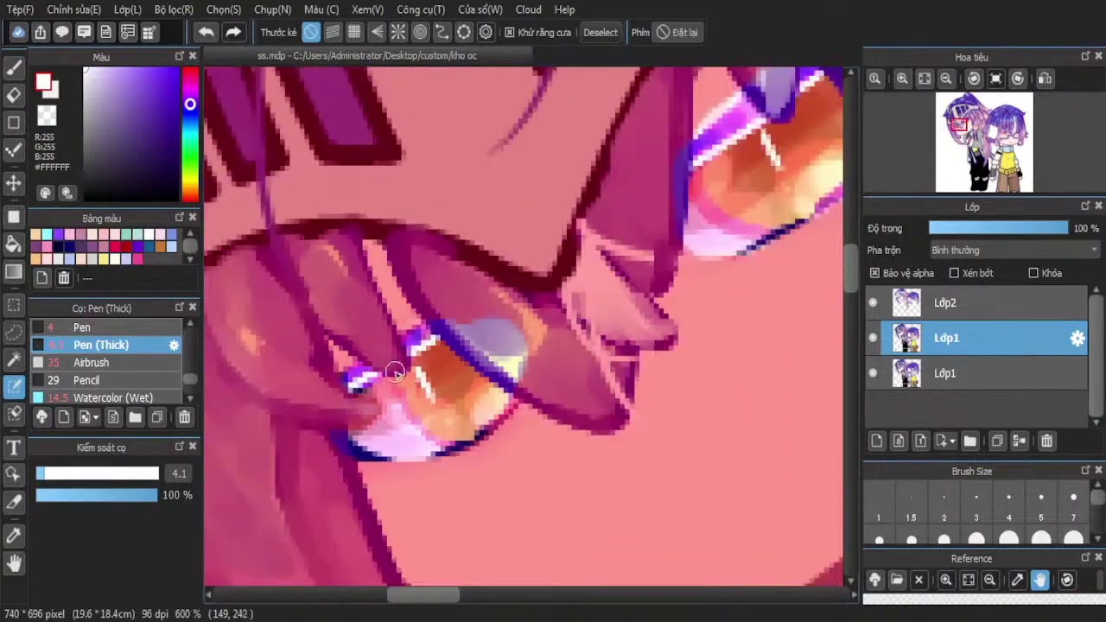
{"action": "mouse_move", "coordinate": [403, 302]}
{"action": "left_mouse_down"}
{"action": "mouse_move", "coordinate": [513, 406]}
{"action": "mouse_move", "coordinate": [574, 423]}
{"action": "mouse_move", "coordinate": [450, 313]}
{"action": "left_mouse_up"}
{"action": "mouse_move", "coordinate": [534, 373]}
{"action": "left_mouse_down"}
{"action": "mouse_move", "coordinate": [592, 401]}
{"action": "mouse_move", "coordinate": [491, 319]}
{"action": "mouse_move", "coordinate": [585, 351]}
{"action": "left_mouse_up"}
{"action": "scroll", "coordinate": [449, 340], "scroll_direction": "down", "scroll_amount": 3}
{"action": "scroll", "coordinate": [501, 370], "scroll_direction": "down", "scroll_amount": 1}
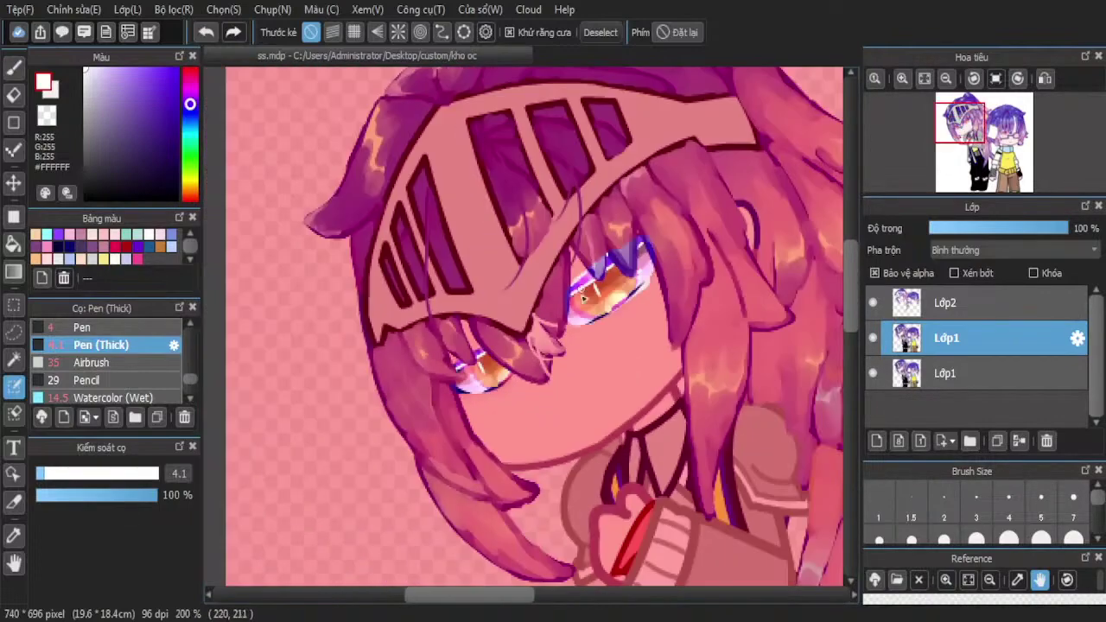
Add the hair strands and outlines crossing the helmet character's right eye to the selection with the selection pen
{"action": "scroll", "coordinate": [580, 320], "scroll_direction": "up", "scroll_amount": 4}
{"action": "mouse_move", "coordinate": [515, 367]}
{"action": "left_mouse_down"}
{"action": "mouse_move", "coordinate": [494, 443]}
{"action": "mouse_move", "coordinate": [424, 365]}
{"action": "mouse_move", "coordinate": [476, 407]}
{"action": "mouse_move", "coordinate": [481, 330]}
{"action": "mouse_move", "coordinate": [481, 396]}
{"action": "mouse_move", "coordinate": [486, 344]}
{"action": "left_mouse_up"}
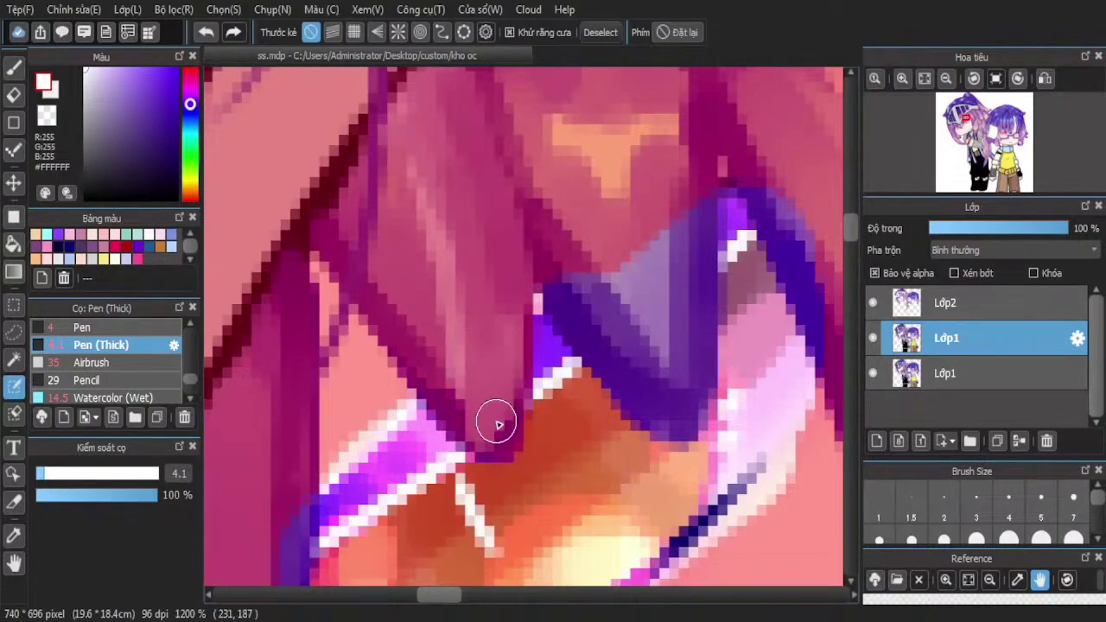
{"action": "scroll", "coordinate": [513, 350], "scroll_direction": "down", "scroll_amount": 3}
{"action": "scroll", "coordinate": [424, 447], "scroll_direction": "up", "scroll_amount": 3}
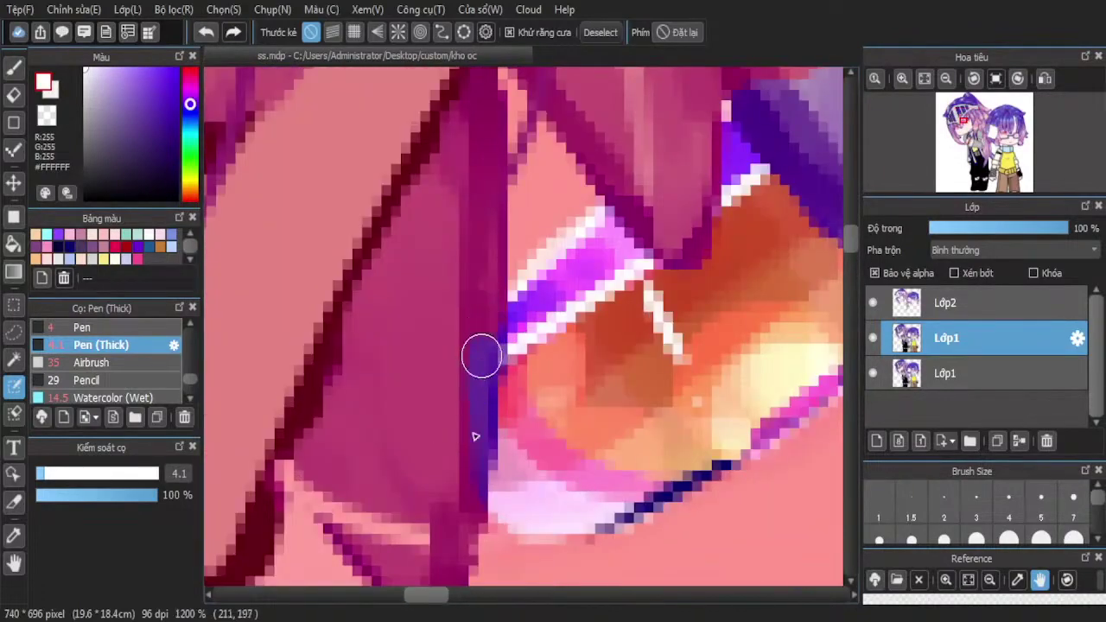
{"action": "scroll", "coordinate": [447, 415], "scroll_direction": "down", "scroll_amount": 2}
{"action": "scroll", "coordinate": [607, 265], "scroll_direction": "up", "scroll_amount": 2}
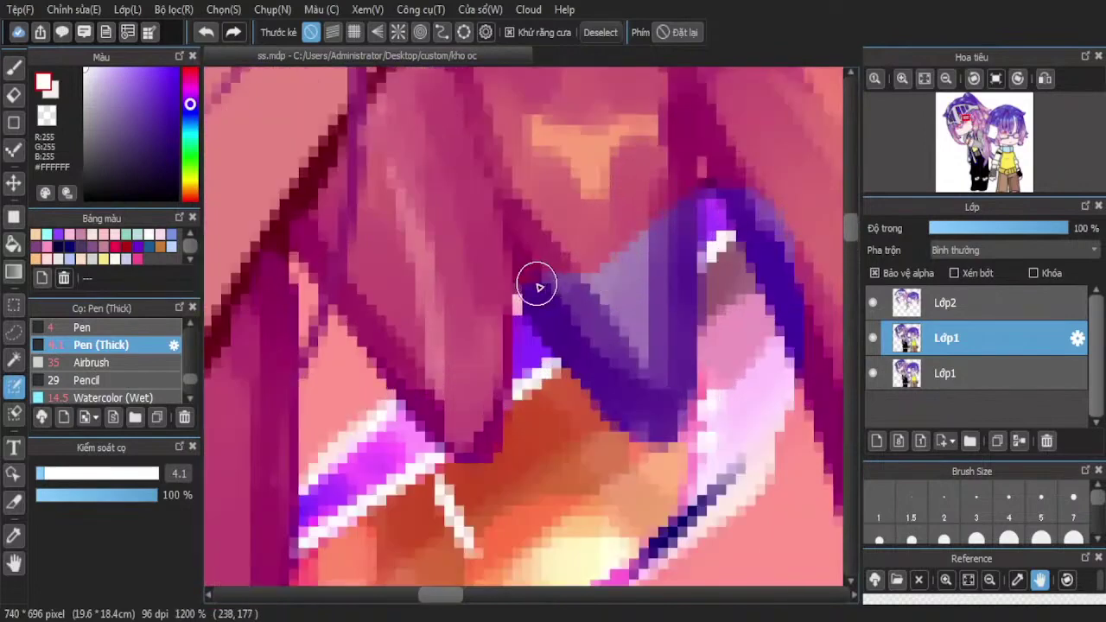
{"action": "mouse_move", "coordinate": [537, 287]}
{"action": "left_mouse_down"}
{"action": "mouse_move", "coordinate": [585, 368]}
{"action": "mouse_move", "coordinate": [651, 430]}
{"action": "mouse_move", "coordinate": [669, 392]}
{"action": "mouse_move", "coordinate": [679, 229]}
{"action": "left_mouse_up"}
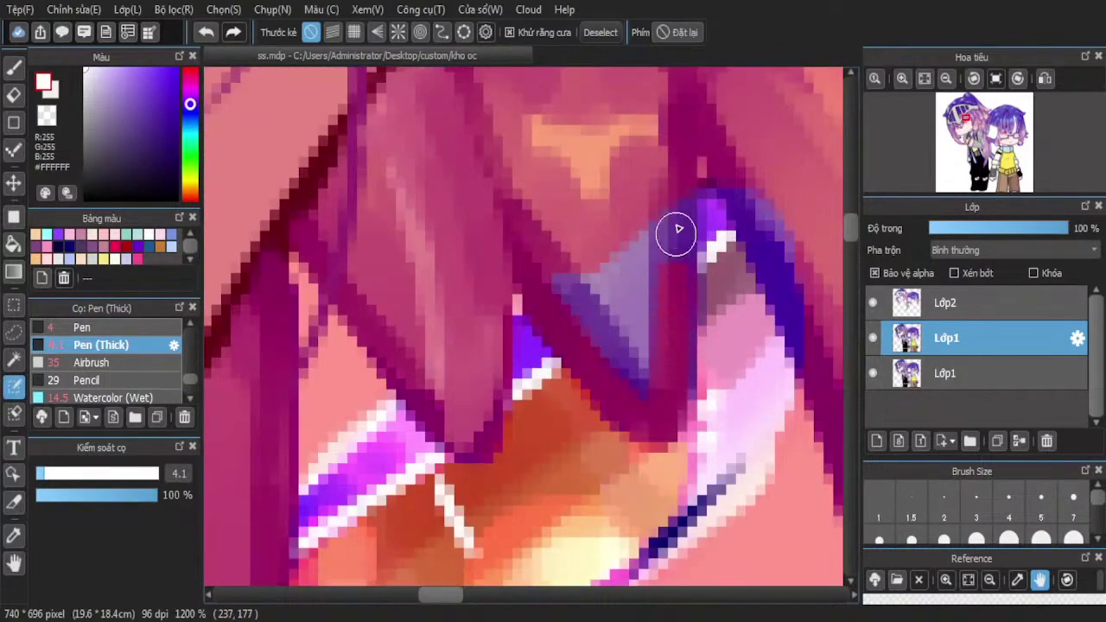
{"action": "mouse_move", "coordinate": [669, 357]}
{"action": "left_mouse_down"}
{"action": "mouse_move", "coordinate": [615, 198]}
{"action": "mouse_move", "coordinate": [628, 188]}
{"action": "mouse_move", "coordinate": [633, 378]}
{"action": "mouse_move", "coordinate": [605, 308]}
{"action": "mouse_move", "coordinate": [564, 265]}
{"action": "mouse_move", "coordinate": [629, 353]}
{"action": "mouse_move", "coordinate": [600, 309]}
{"action": "left_mouse_up"}
{"action": "scroll", "coordinate": [662, 313], "scroll_direction": "down", "scroll_amount": 1}
{"action": "scroll", "coordinate": [636, 251], "scroll_direction": "up", "scroll_amount": 1}
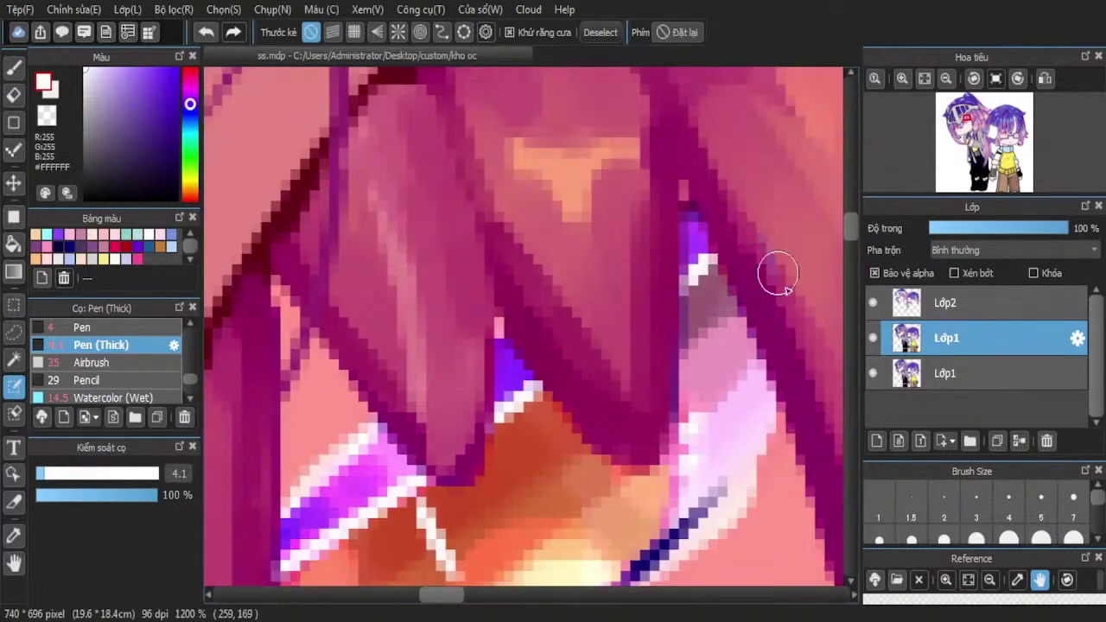
{"action": "scroll", "coordinate": [498, 226], "scroll_direction": "down", "scroll_amount": 2}
{"action": "scroll", "coordinate": [497, 226], "scroll_direction": "down", "scroll_amount": 2}
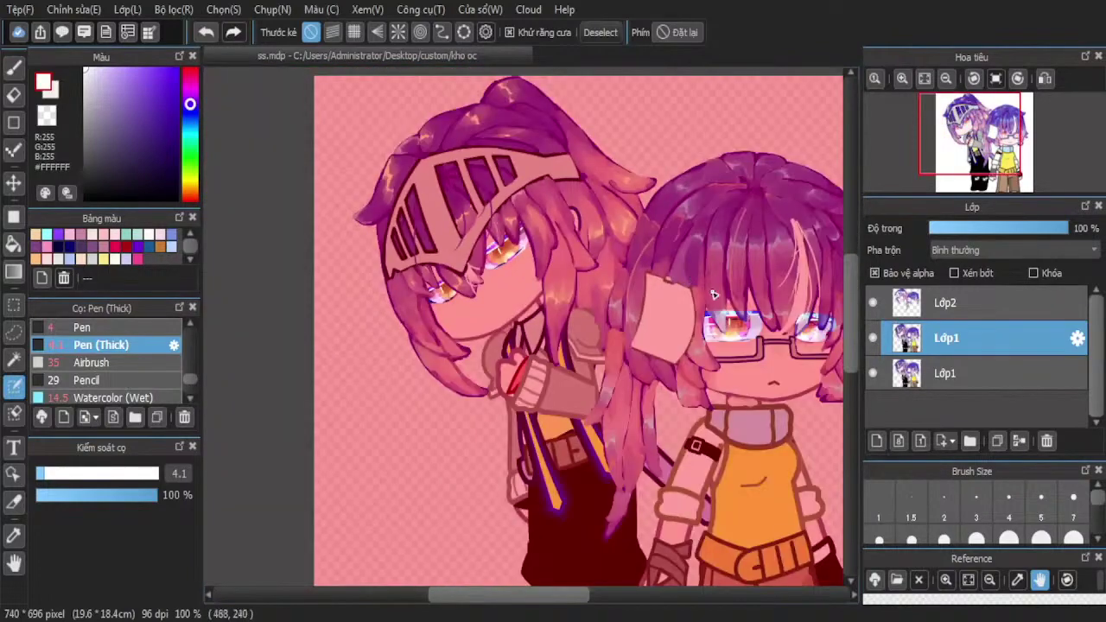
Undo the first stroke, then add the bangs covering the glasses character's left eye to the selection along the strand outlines
{"action": "scroll", "coordinate": [713, 295], "scroll_direction": "up", "scroll_amount": 3}
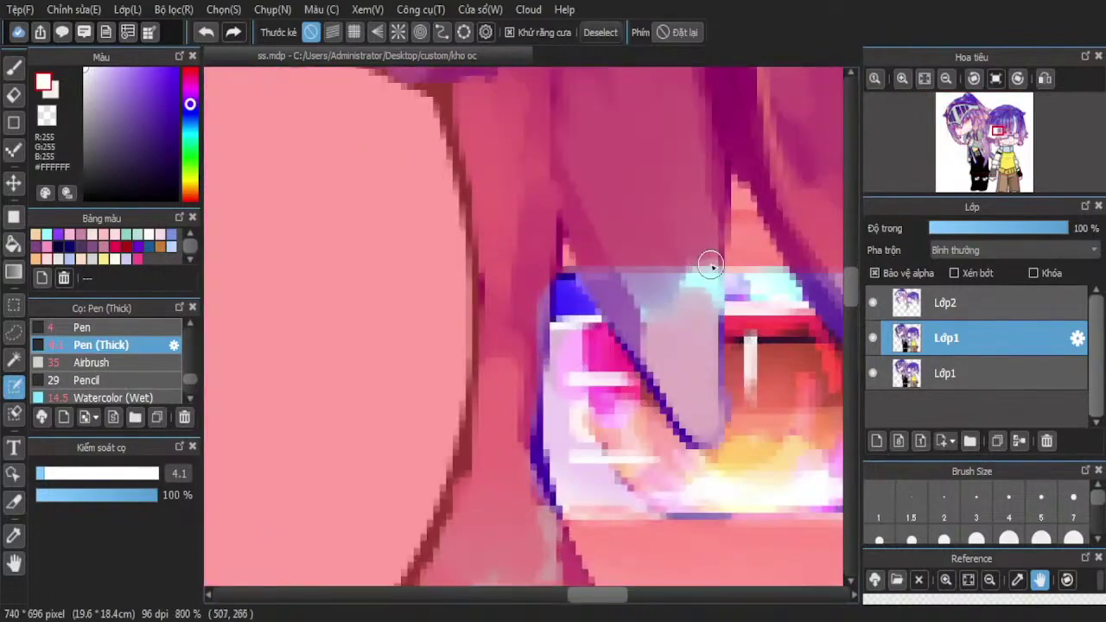
{"action": "left_click_drag", "start_coordinate": [720, 305], "coordinate": [724, 424]}
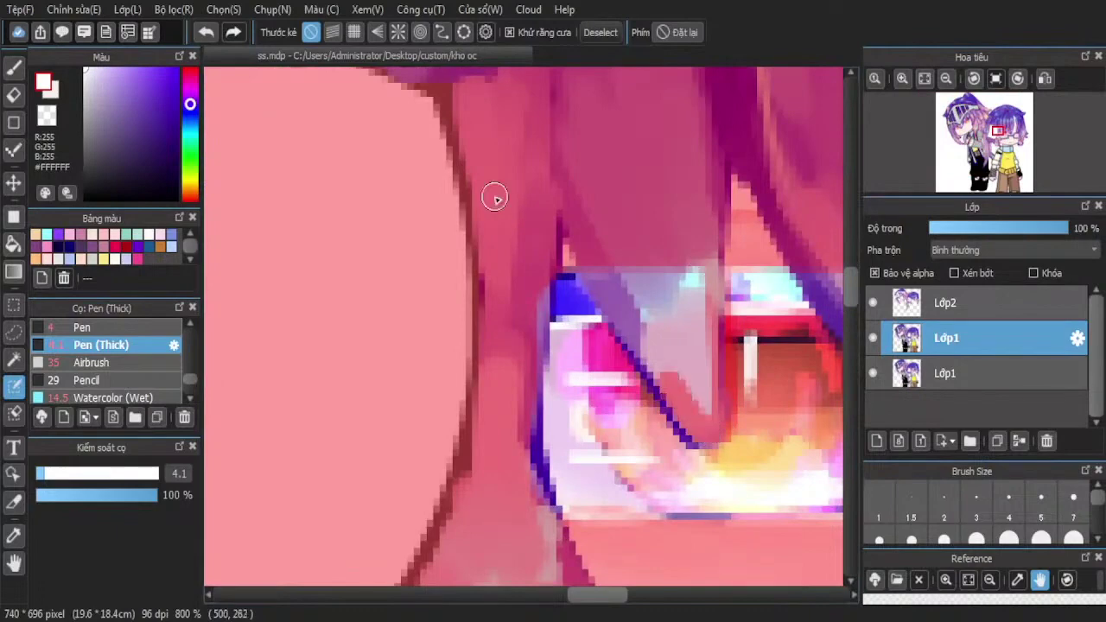
{"action": "left_click", "coordinate": [205, 32]}
{"action": "scroll", "coordinate": [656, 309], "scroll_direction": "up", "scroll_amount": 2}
{"action": "scroll", "coordinate": [657, 310], "scroll_direction": "up", "scroll_amount": 1}
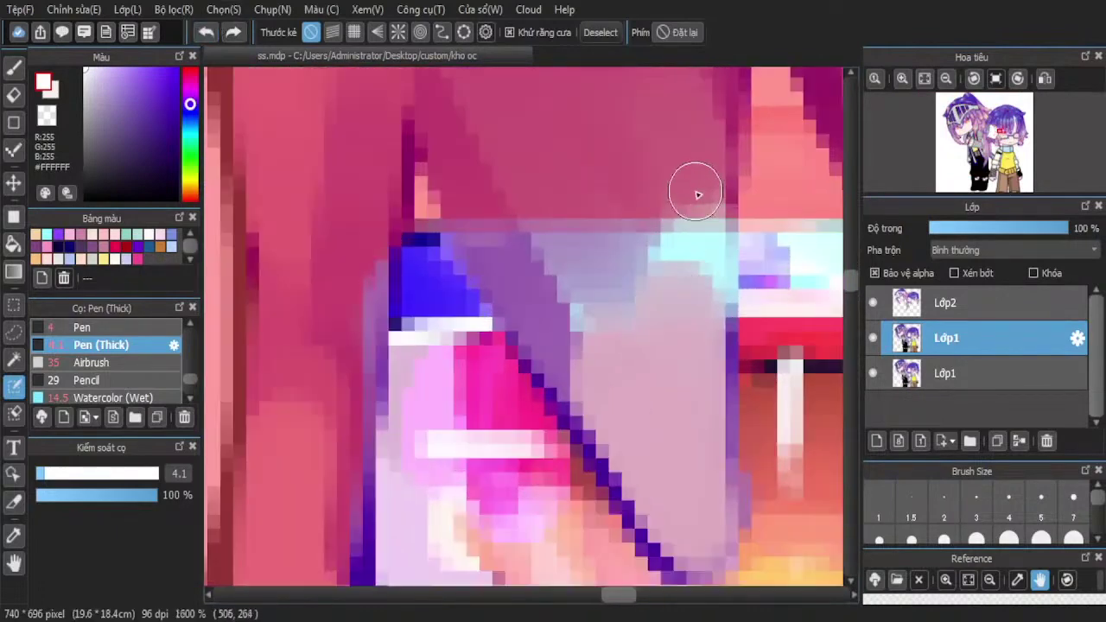
{"action": "mouse_move", "coordinate": [671, 533]}
{"action": "left_mouse_down"}
{"action": "mouse_move", "coordinate": [618, 473]}
{"action": "mouse_move", "coordinate": [469, 173]}
{"action": "left_mouse_up"}
{"action": "mouse_move", "coordinate": [676, 489]}
{"action": "left_mouse_down"}
{"action": "mouse_move", "coordinate": [666, 182]}
{"action": "mouse_move", "coordinate": [686, 500]}
{"action": "mouse_move", "coordinate": [549, 167]}
{"action": "mouse_move", "coordinate": [636, 448]}
{"action": "mouse_move", "coordinate": [616, 265]}
{"action": "mouse_move", "coordinate": [558, 183]}
{"action": "left_mouse_up"}
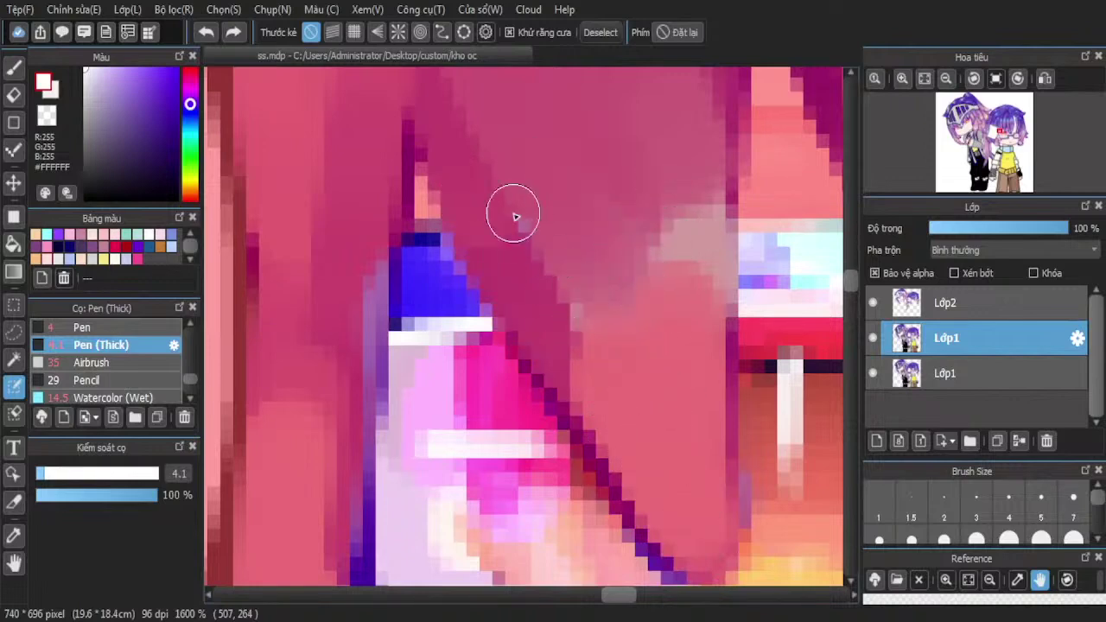
{"action": "scroll", "coordinate": [519, 216], "scroll_direction": "down", "scroll_amount": 1}
{"action": "scroll", "coordinate": [613, 218], "scroll_direction": "up", "scroll_amount": 1}
{"action": "mouse_move", "coordinate": [579, 226]}
{"action": "left_mouse_down"}
{"action": "mouse_move", "coordinate": [730, 384]}
{"action": "mouse_move", "coordinate": [699, 191]}
{"action": "mouse_move", "coordinate": [699, 338]}
{"action": "mouse_move", "coordinate": [713, 378]}
{"action": "mouse_move", "coordinate": [594, 239]}
{"action": "mouse_move", "coordinate": [585, 198]}
{"action": "left_mouse_up"}
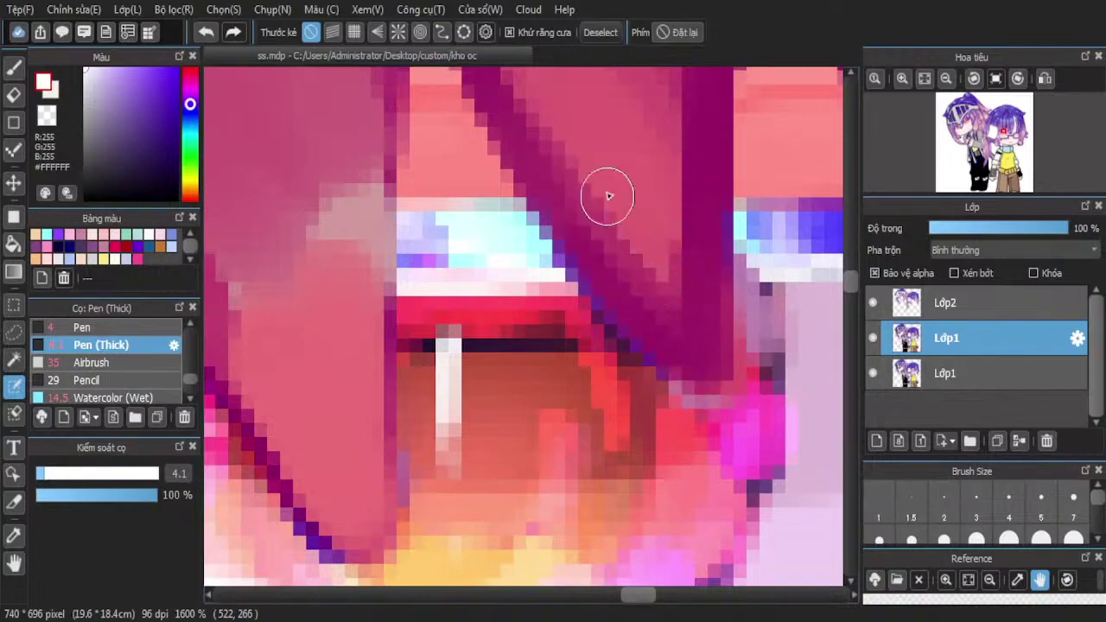
{"action": "scroll", "coordinate": [544, 216], "scroll_direction": "down", "scroll_amount": 3}
Add the white hair streak over the inner part of the glasses character's right eye to the selection
{"action": "scroll", "coordinate": [657, 288], "scroll_direction": "up", "scroll_amount": 2}
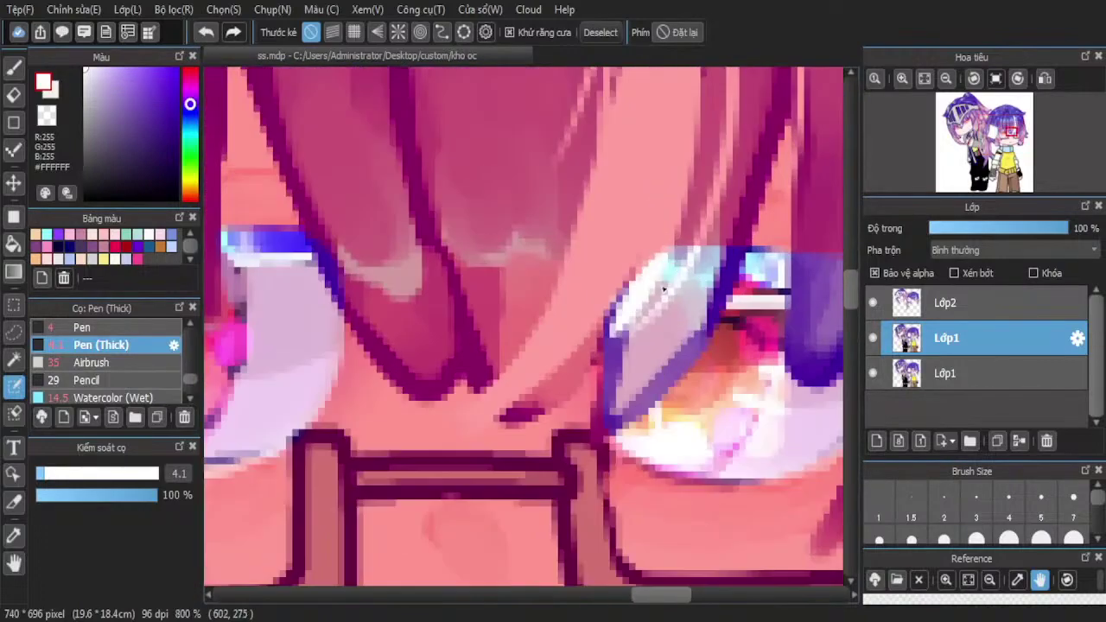
{"action": "mouse_move", "coordinate": [721, 241]}
{"action": "left_mouse_down"}
{"action": "mouse_move", "coordinate": [712, 299]}
{"action": "mouse_move", "coordinate": [619, 364]}
{"action": "mouse_move", "coordinate": [618, 348]}
{"action": "mouse_move", "coordinate": [622, 417]}
{"action": "mouse_move", "coordinate": [697, 243]}
{"action": "mouse_move", "coordinate": [642, 402]}
{"action": "left_mouse_up"}
{"action": "left_click_drag", "start_coordinate": [681, 252], "coordinate": [627, 359]}
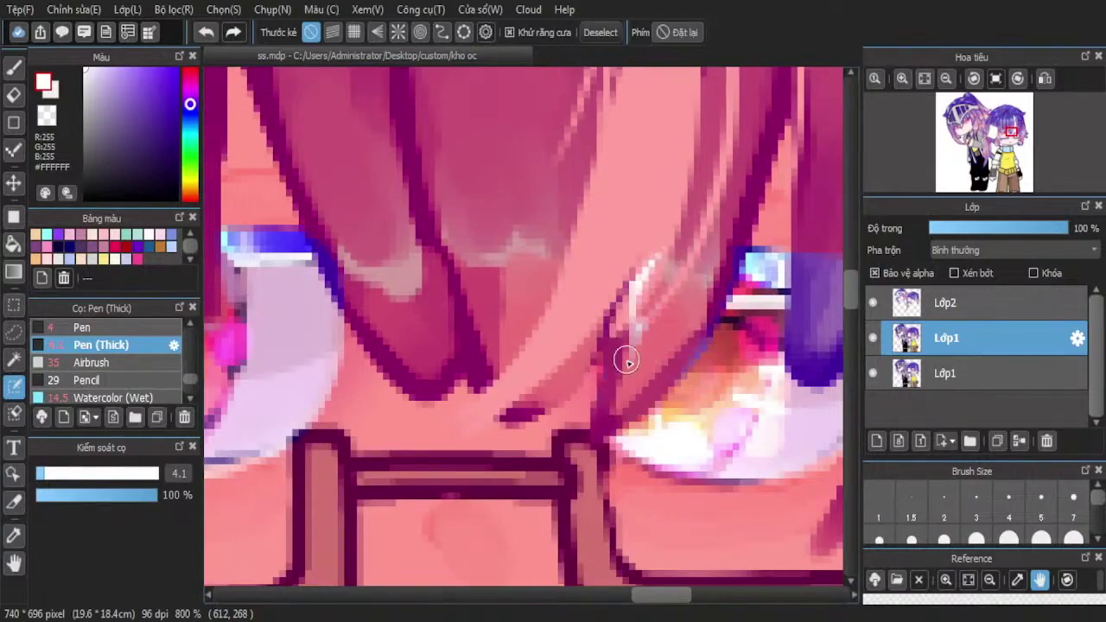
{"action": "key", "text": "ctrl+z"}
{"action": "key", "text": "ctrl+z"}
{"action": "scroll", "coordinate": [688, 327], "scroll_direction": "down", "scroll_amount": 4}
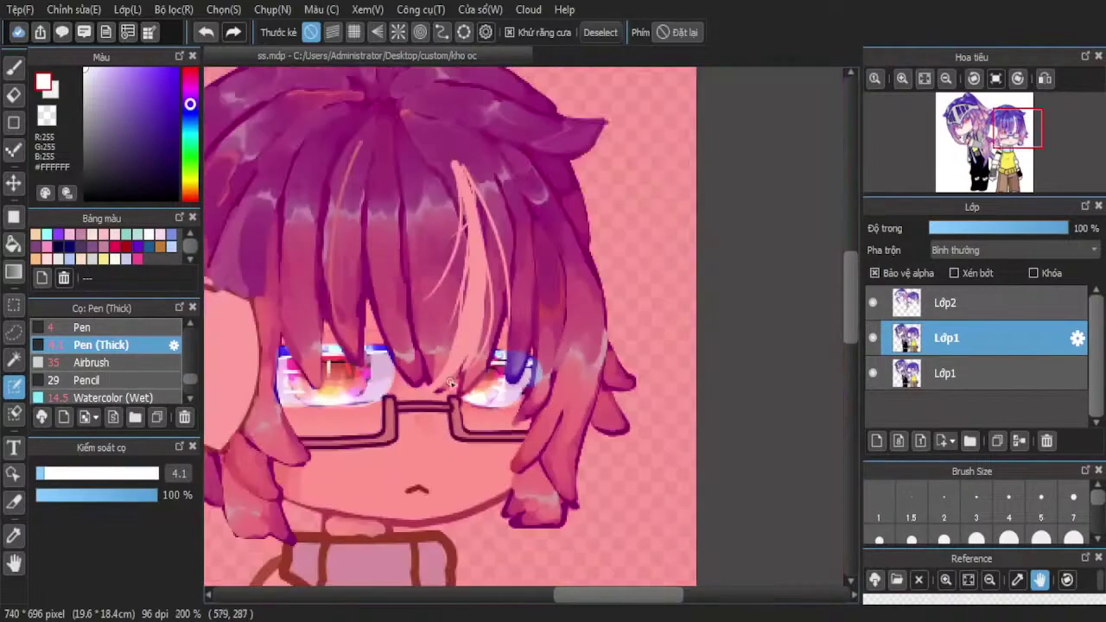
Add the purple hair strands over the outer part of the glasses character's right eye to the selection
{"action": "scroll", "coordinate": [484, 380], "scroll_direction": "up", "scroll_amount": 5}
{"action": "mouse_move", "coordinate": [501, 286]}
{"action": "left_mouse_down"}
{"action": "mouse_move", "coordinate": [490, 336]}
{"action": "mouse_move", "coordinate": [520, 251]}
{"action": "mouse_move", "coordinate": [496, 440]}
{"action": "mouse_move", "coordinate": [545, 288]}
{"action": "left_mouse_up"}
{"action": "mouse_move", "coordinate": [362, 202]}
{"action": "left_mouse_down"}
{"action": "mouse_move", "coordinate": [346, 366]}
{"action": "mouse_move", "coordinate": [371, 371]}
{"action": "mouse_move", "coordinate": [447, 167]}
{"action": "left_mouse_up"}
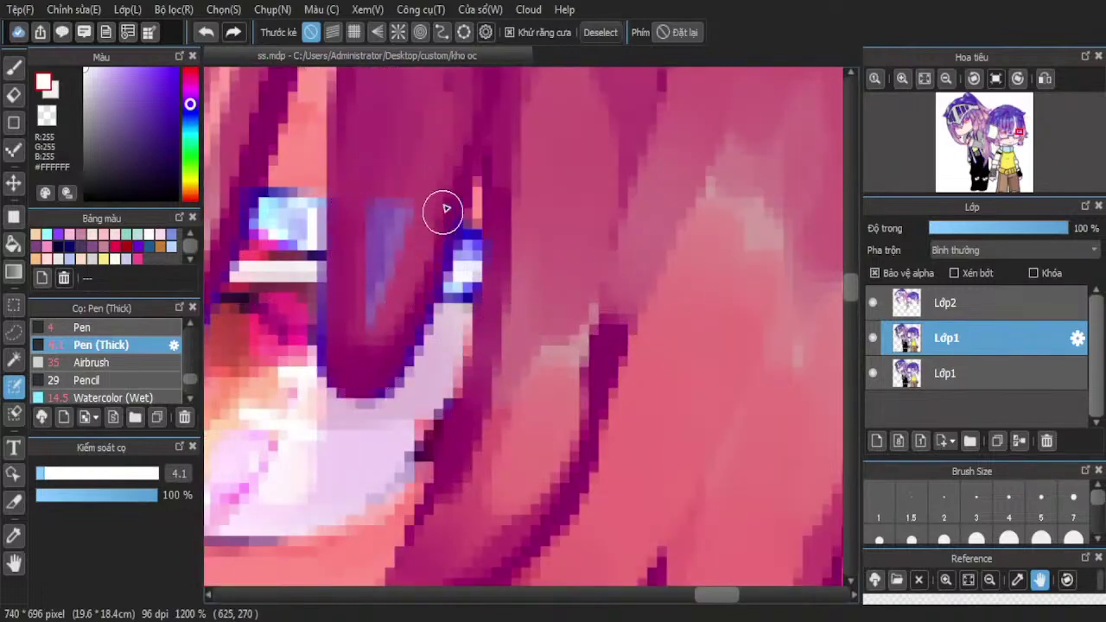
{"action": "left_click_drag", "start_coordinate": [392, 337], "coordinate": [428, 221]}
{"action": "mouse_move", "coordinate": [426, 300]}
{"action": "left_mouse_down"}
{"action": "mouse_move", "coordinate": [346, 375]}
{"action": "mouse_move", "coordinate": [338, 319]}
{"action": "mouse_move", "coordinate": [397, 128]}
{"action": "left_mouse_up"}
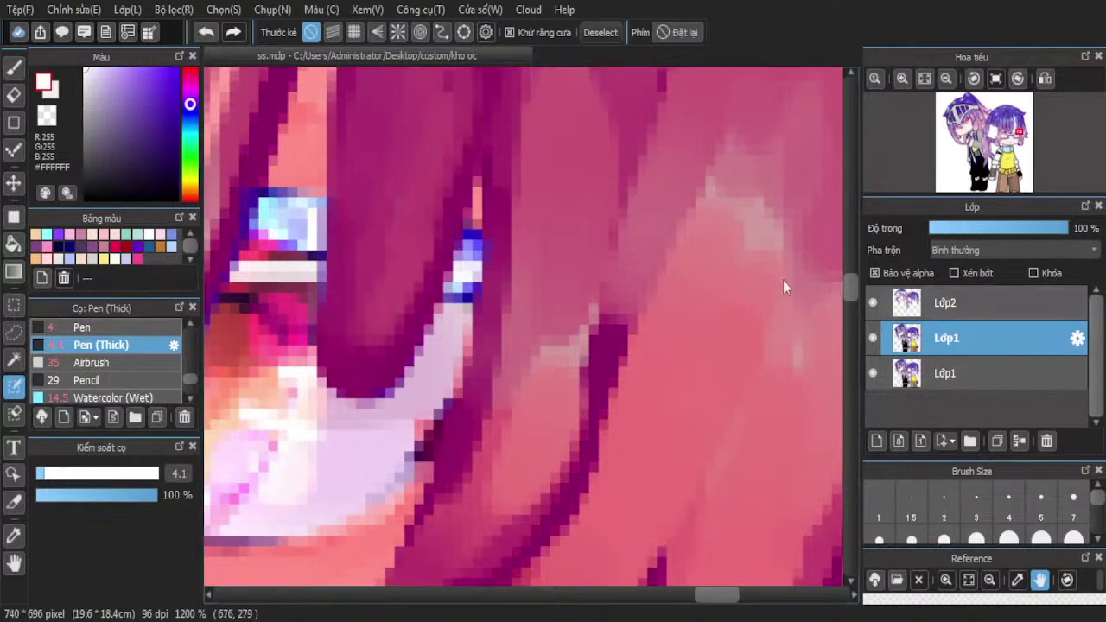
Erase everything around the eyes on the upper Lớp1 layer with the Eraser at size 1000 and clear the selection
{"action": "left_click", "coordinate": [14, 95]}
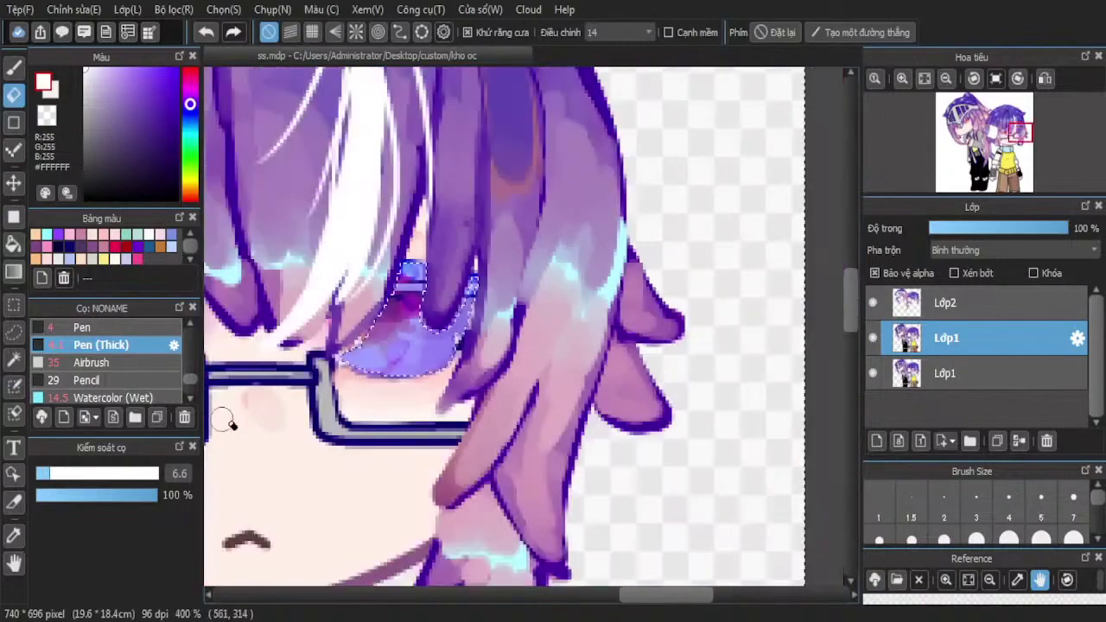
{"action": "left_click", "coordinate": [110, 481]}
{"action": "left_click_drag", "start_coordinate": [110, 481], "coordinate": [195, 460]}
{"action": "scroll", "coordinate": [502, 319], "scroll_direction": "down", "scroll_amount": 8}
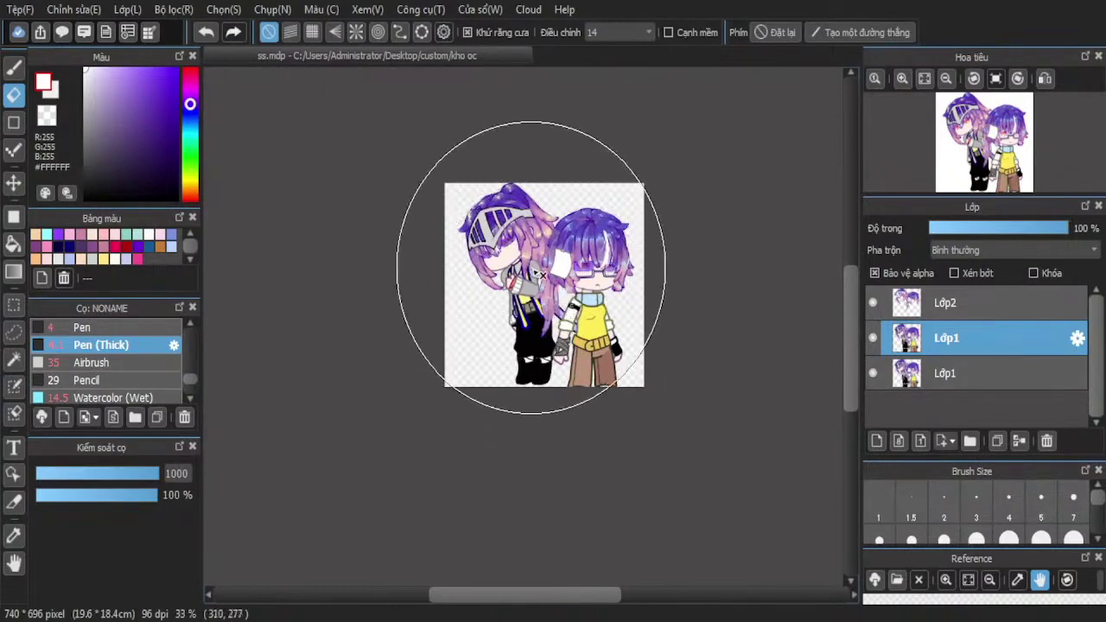
{"action": "key", "text": "ctrl+a"}
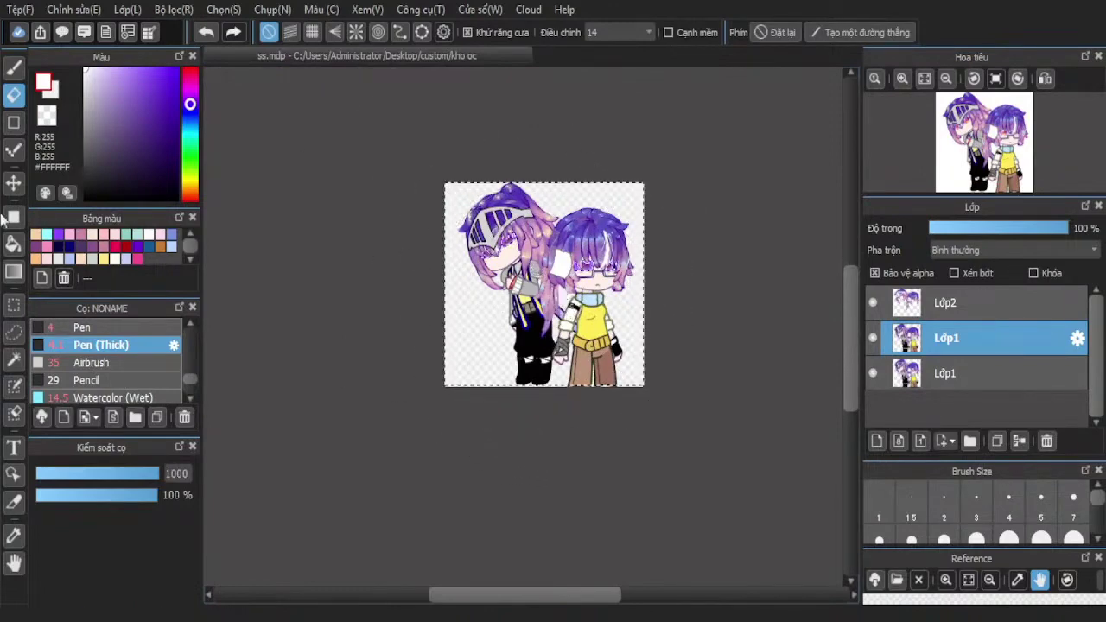
{"action": "left_click", "coordinate": [12, 361]}
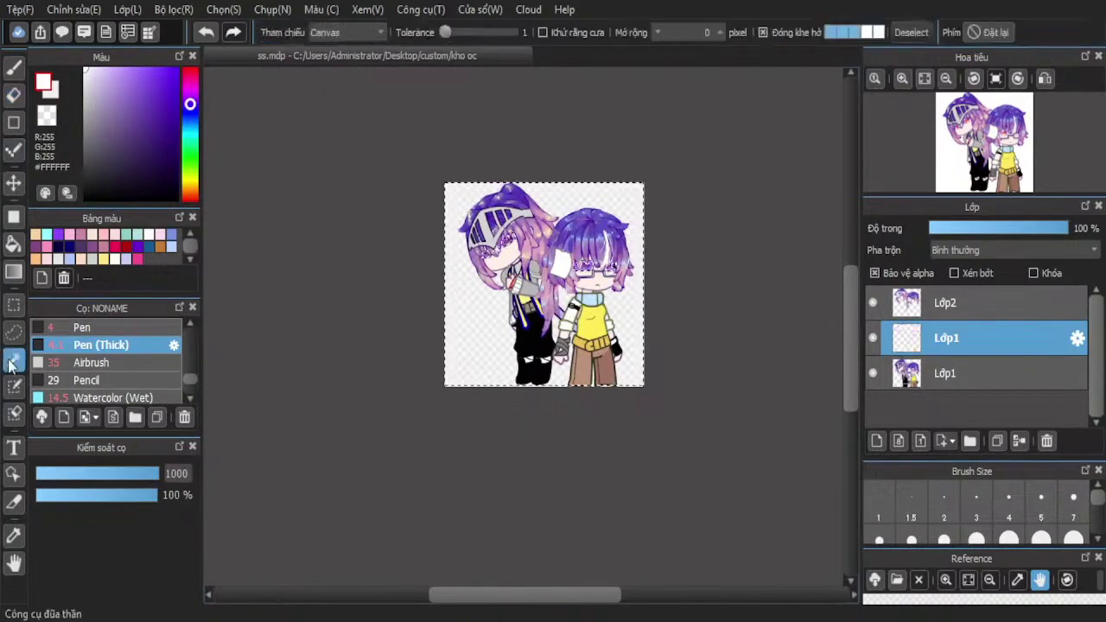
{"action": "left_click", "coordinate": [918, 36]}
Apply a Lens Blur with radius 1.00 and brightness 2.52 to the isolated eyes on the upper Lớp1 layer
{"action": "scroll", "coordinate": [525, 212], "scroll_direction": "up", "scroll_amount": 5}
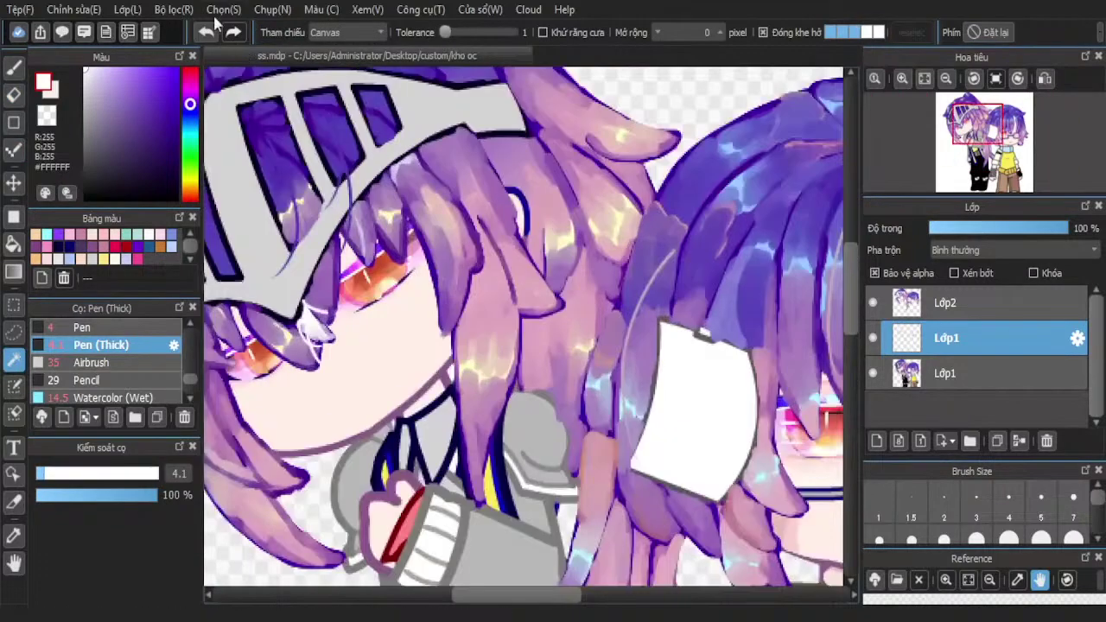
{"action": "left_click", "coordinate": [189, 10]}
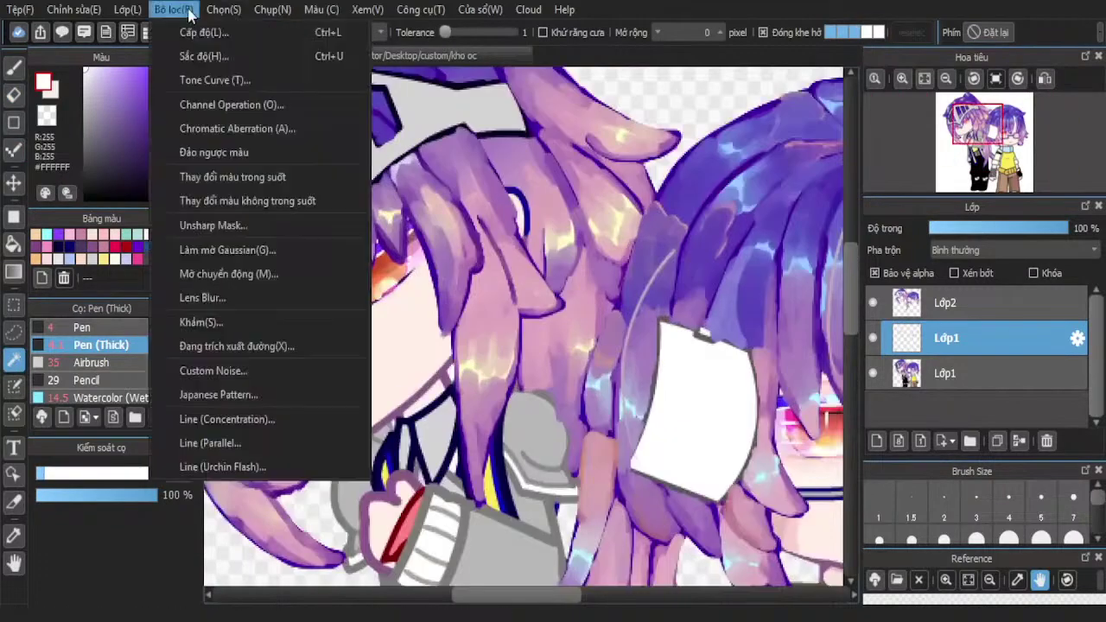
{"action": "left_click", "coordinate": [216, 302]}
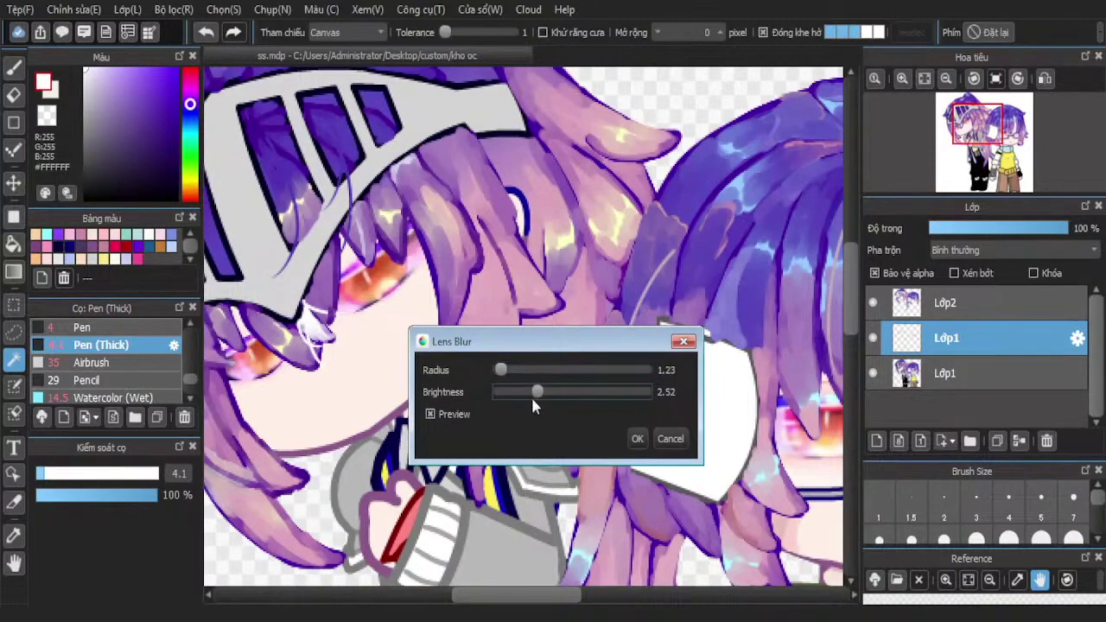
{"action": "left_click_drag", "start_coordinate": [500, 369], "coordinate": [502, 371]}
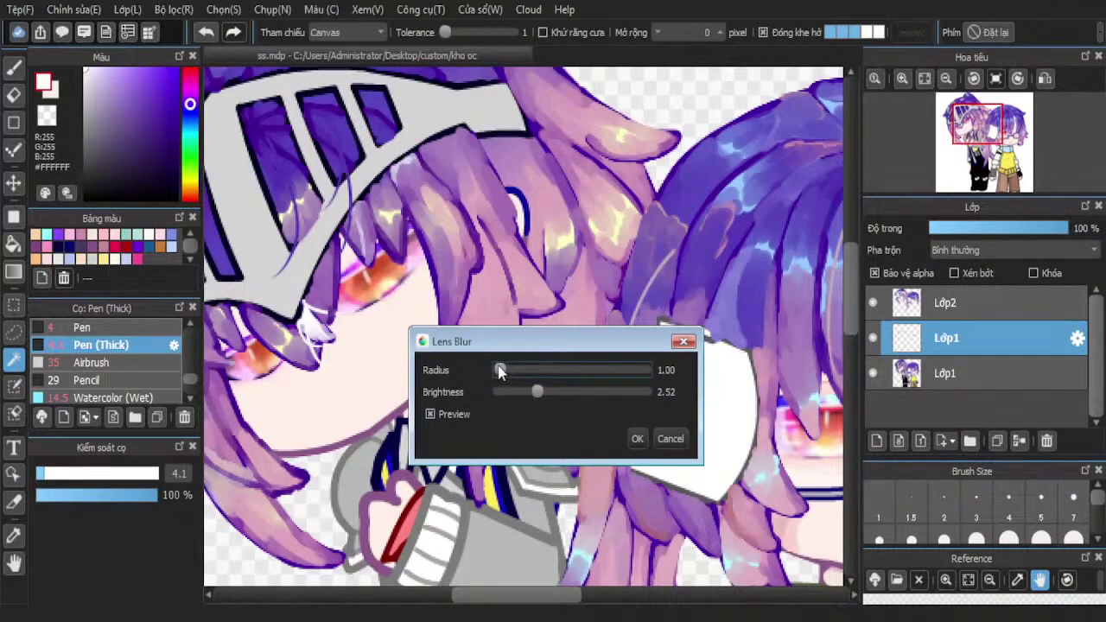
{"action": "left_click", "coordinate": [643, 438]}
{"action": "scroll", "coordinate": [462, 228], "scroll_direction": "down", "scroll_amount": 2}
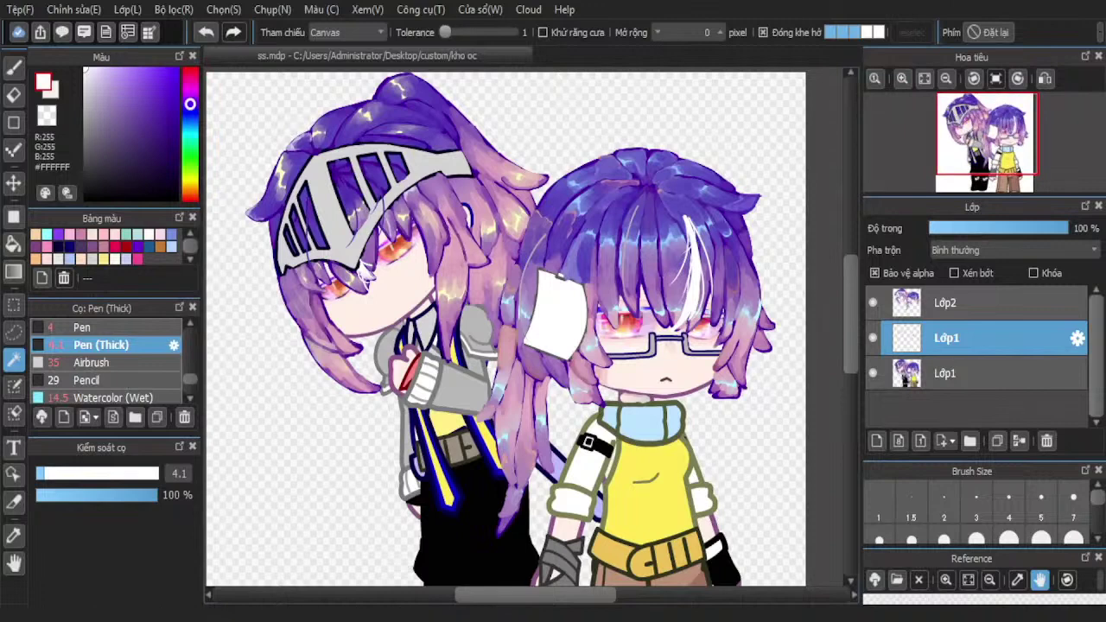
Paint a small white highlight and a dot beneath it on the helmet character's right iris with Pen (Thick) at size 1.5
{"action": "left_click", "coordinate": [14, 66]}
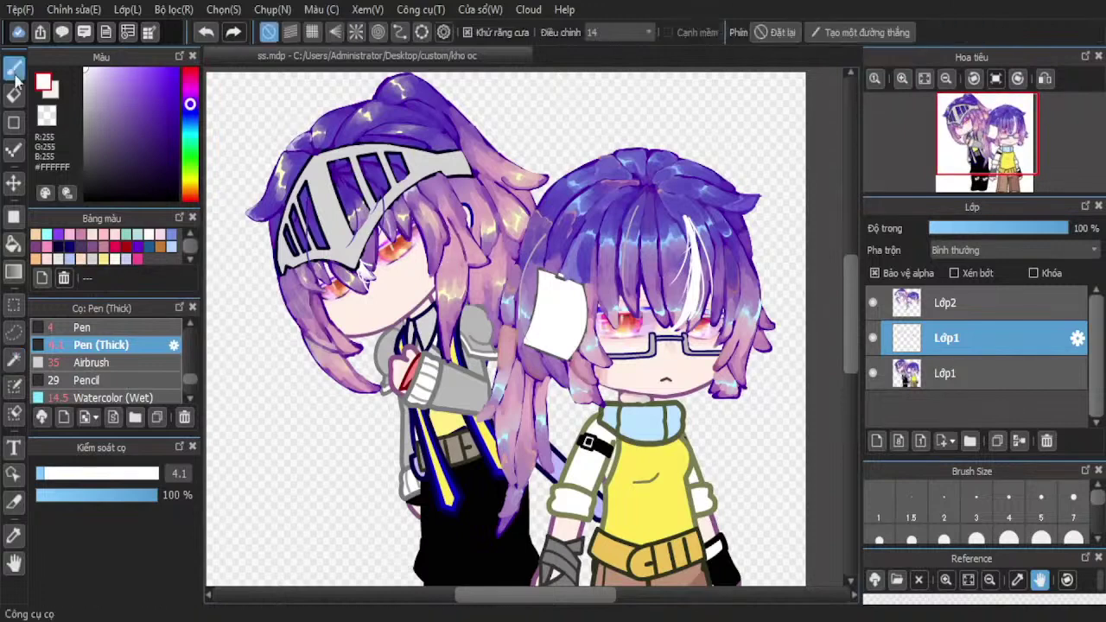
{"action": "left_click", "coordinate": [902, 506]}
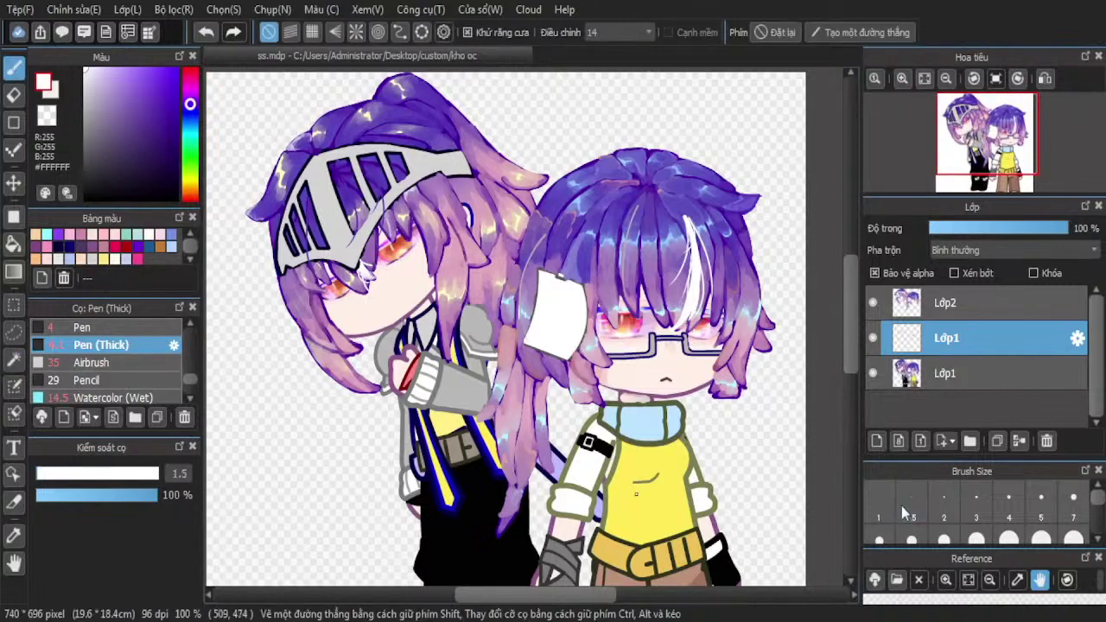
{"action": "scroll", "coordinate": [406, 180], "scroll_direction": "up", "scroll_amount": 2}
{"action": "scroll", "coordinate": [353, 230], "scroll_direction": "up", "scroll_amount": 5}
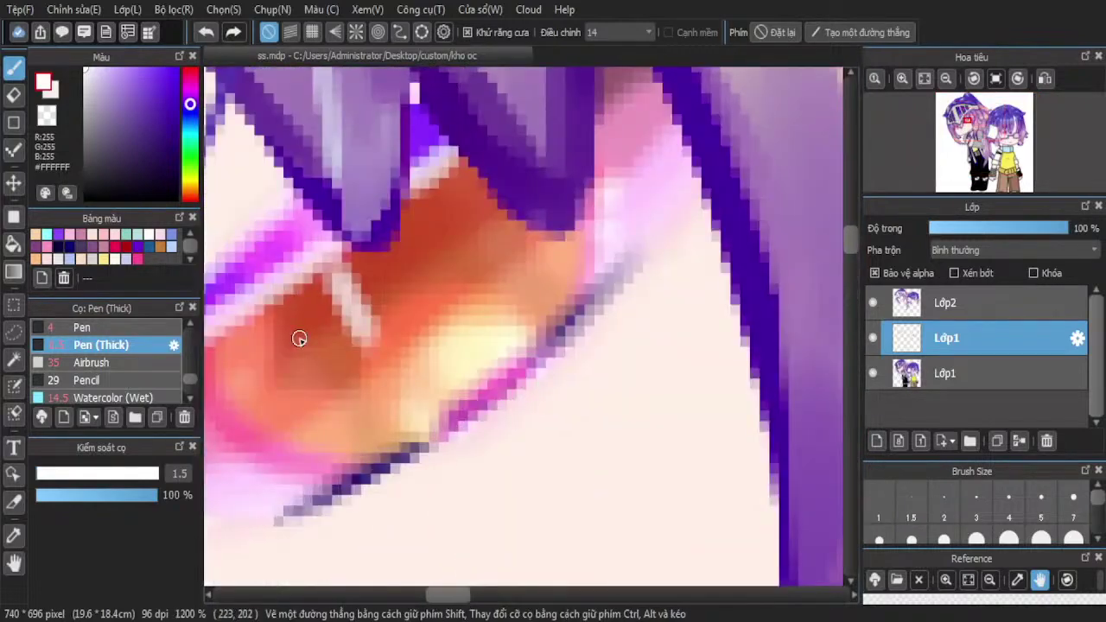
{"action": "mouse_move", "coordinate": [321, 270]}
{"action": "left_mouse_down"}
{"action": "mouse_move", "coordinate": [330, 306]}
{"action": "mouse_move", "coordinate": [365, 344]}
{"action": "left_mouse_up"}
{"action": "left_click", "coordinate": [378, 375]}
Paint a matching white highlight on the helmet character's left iris with the same pen
{"action": "scroll", "coordinate": [423, 318], "scroll_direction": "down", "scroll_amount": 4}
{"action": "scroll", "coordinate": [226, 430], "scroll_direction": "up", "scroll_amount": 4}
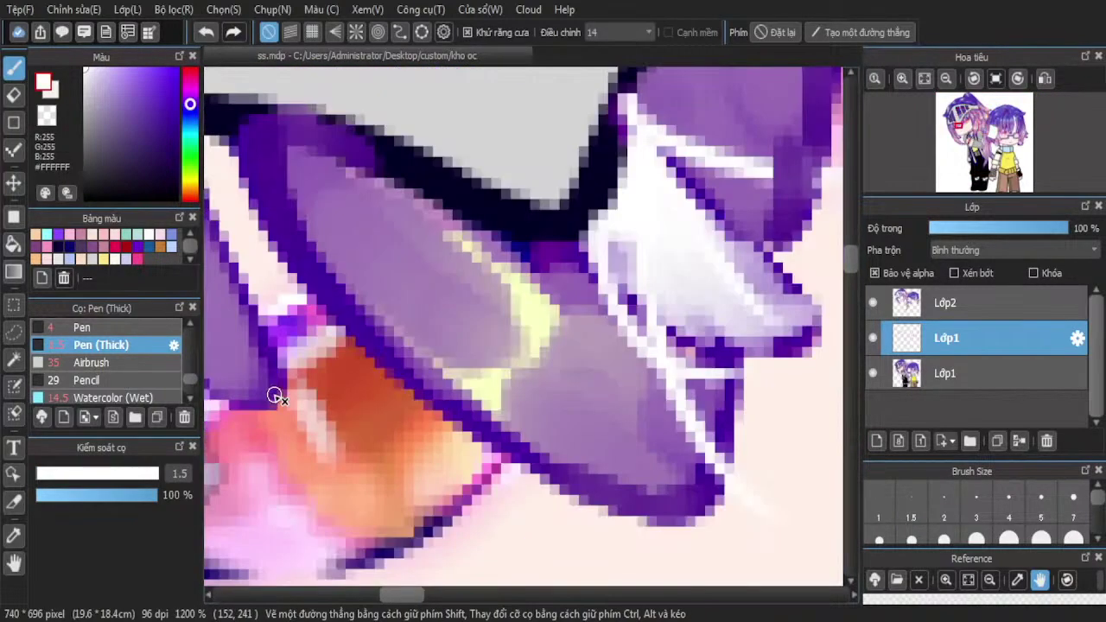
{"action": "left_click_drag", "start_coordinate": [289, 418], "coordinate": [325, 485]}
{"action": "scroll", "coordinate": [308, 389], "scroll_direction": "down", "scroll_amount": 5}
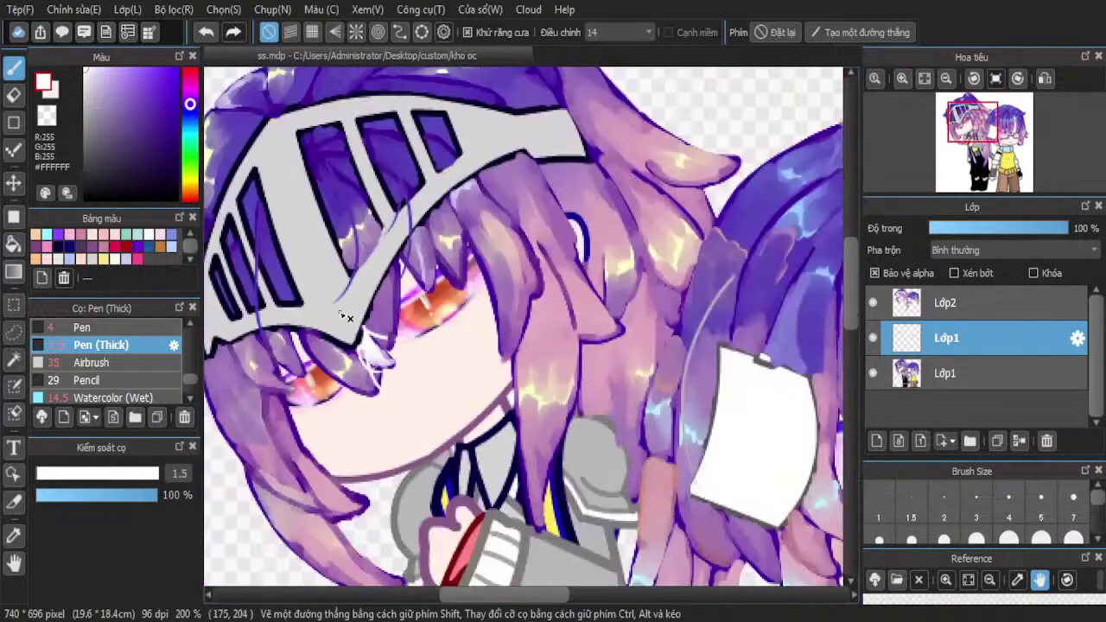
Merge the upper Lớp1 eye layer down into the Lớp1 character layer below it
{"action": "scroll", "coordinate": [346, 318], "scroll_direction": "down", "scroll_amount": 2}
{"action": "scroll", "coordinate": [566, 367], "scroll_direction": "up", "scroll_amount": 5}
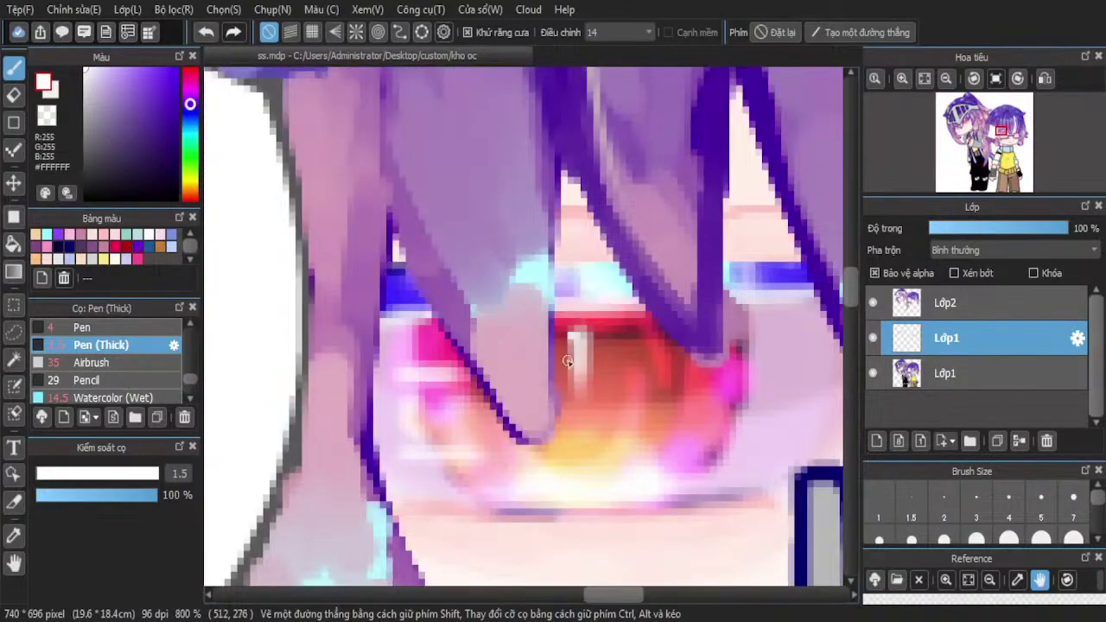
{"action": "scroll", "coordinate": [572, 457], "scroll_direction": "down", "scroll_amount": 3}
{"action": "scroll", "coordinate": [562, 375], "scroll_direction": "up", "scroll_amount": 3}
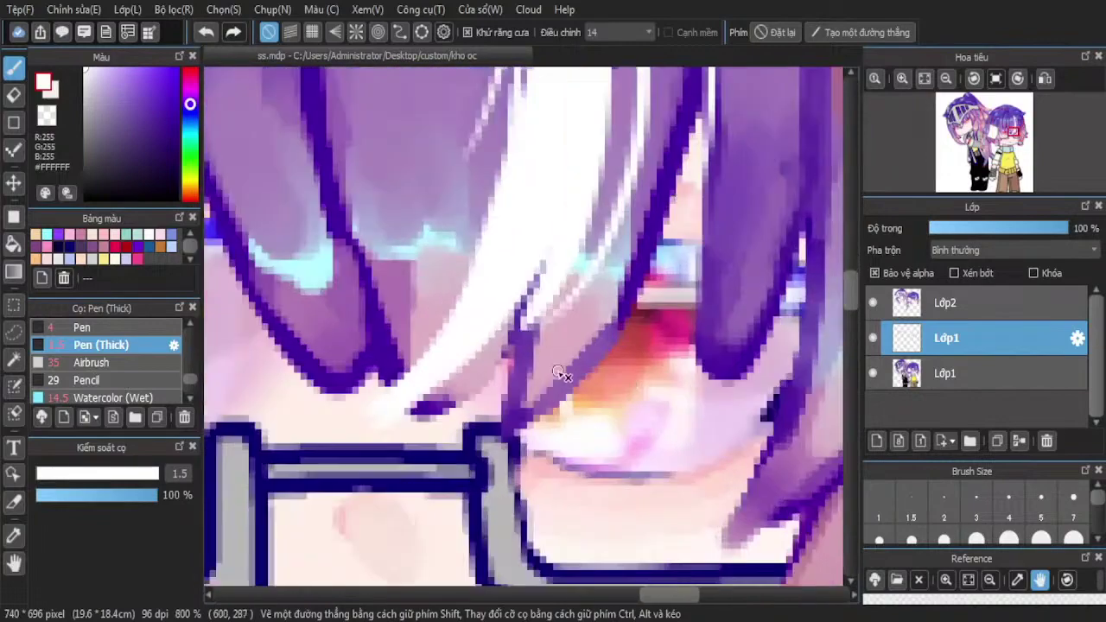
{"action": "scroll", "coordinate": [567, 435], "scroll_direction": "down", "scroll_amount": 4}
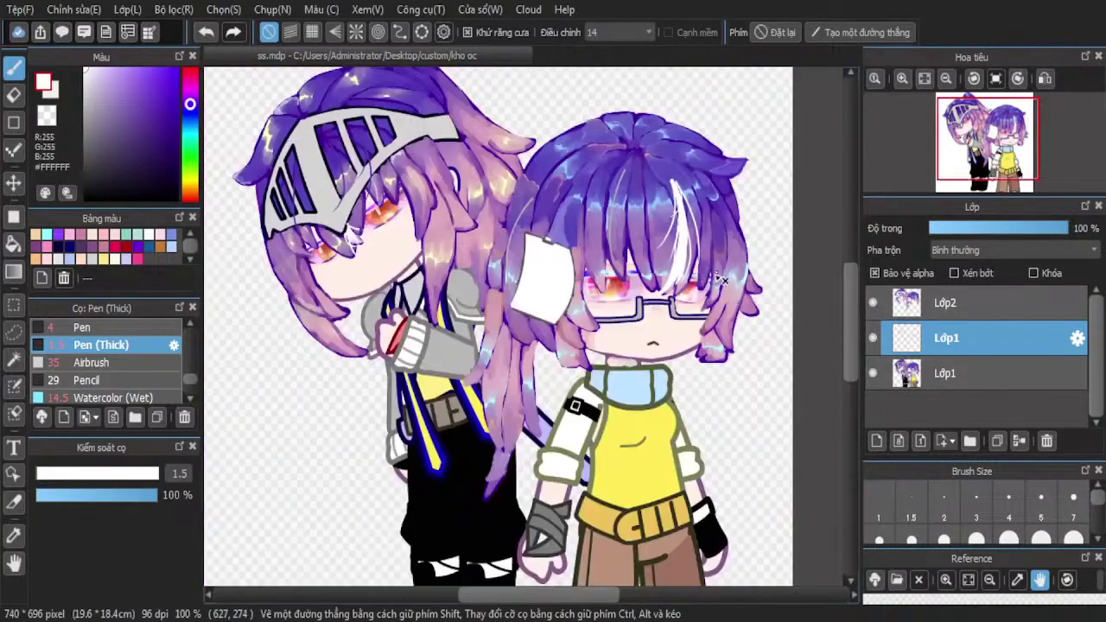
{"action": "scroll", "coordinate": [724, 276], "scroll_direction": "down", "scroll_amount": 1}
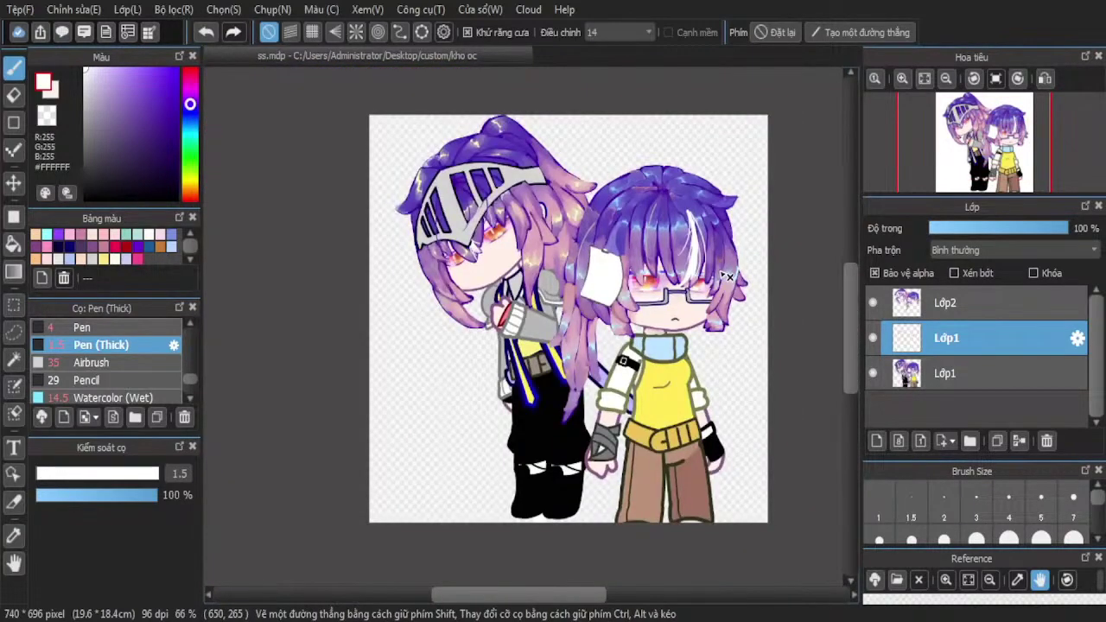
{"action": "left_click", "coordinate": [1000, 439]}
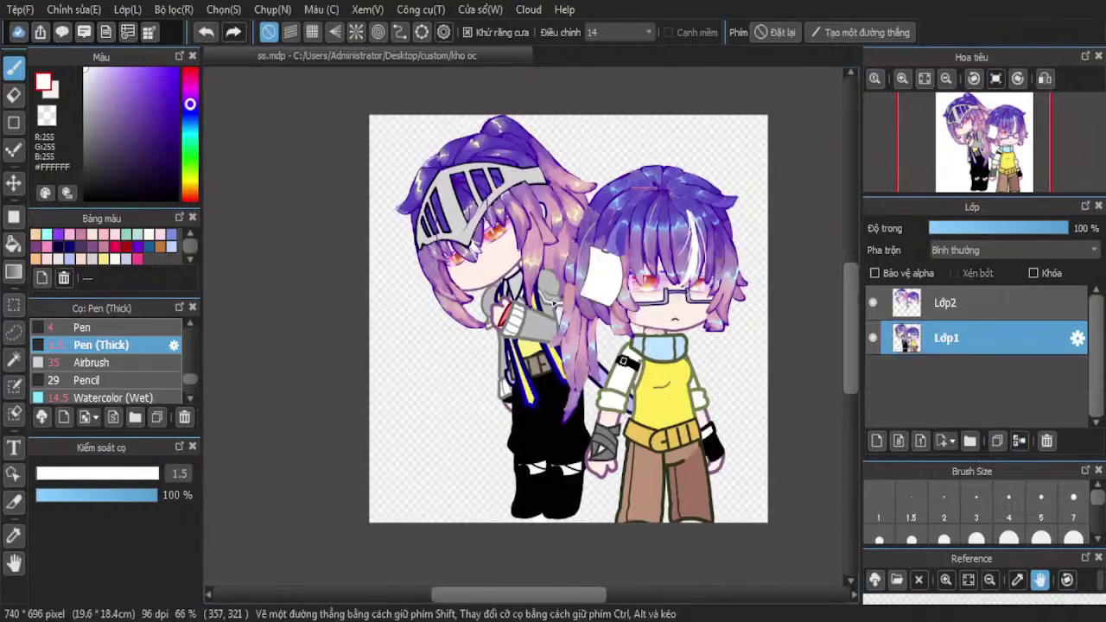
{"action": "scroll", "coordinate": [483, 259], "scroll_direction": "up", "scroll_amount": 5}
{"action": "key", "text": "alt+Tab"}
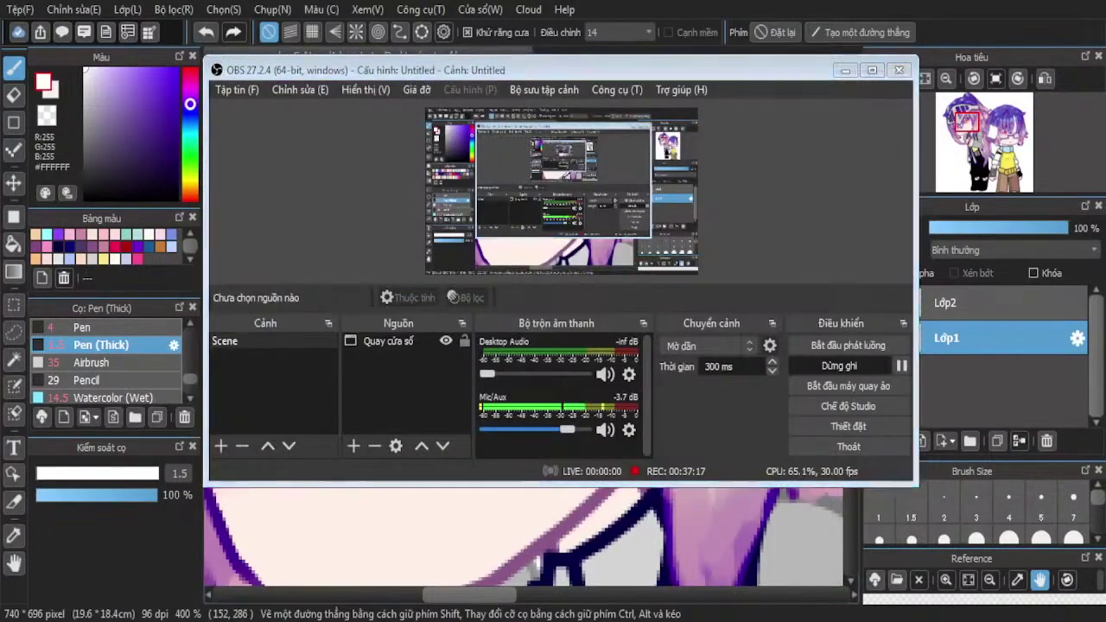
{"action": "key", "text": "alt+Tab"}
Add a layer above Lớp1 and clean up the skin below the helmet character's right eye with Pen (Thick), size 15, in sampled skin colour #FFF0E7
{"action": "scroll", "coordinate": [622, 298], "scroll_direction": "up", "scroll_amount": 1}
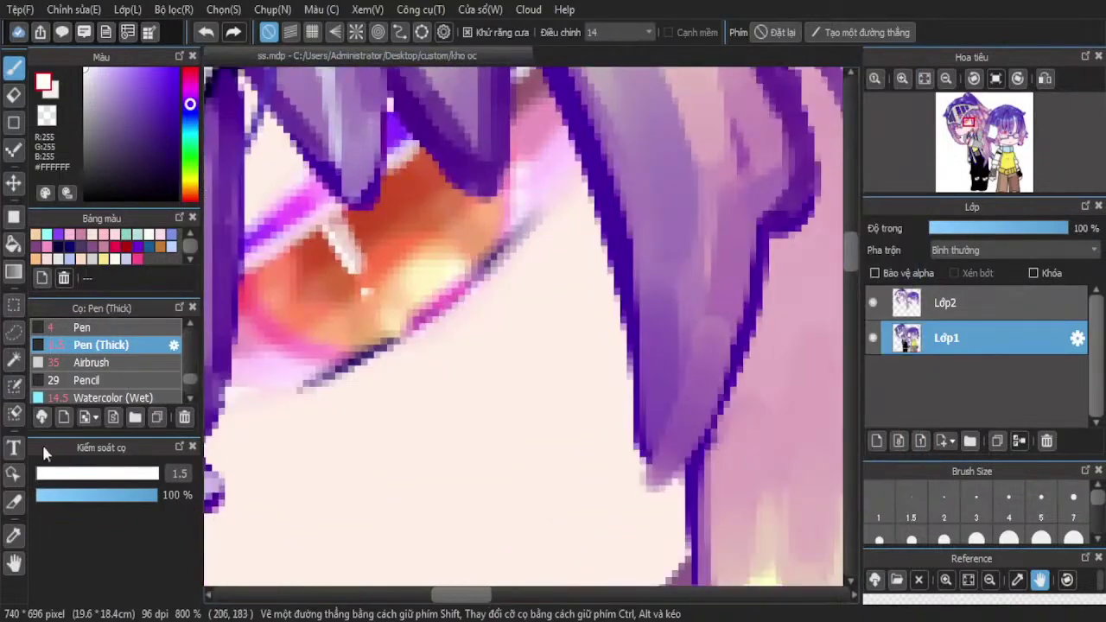
{"action": "left_click", "coordinate": [876, 441]}
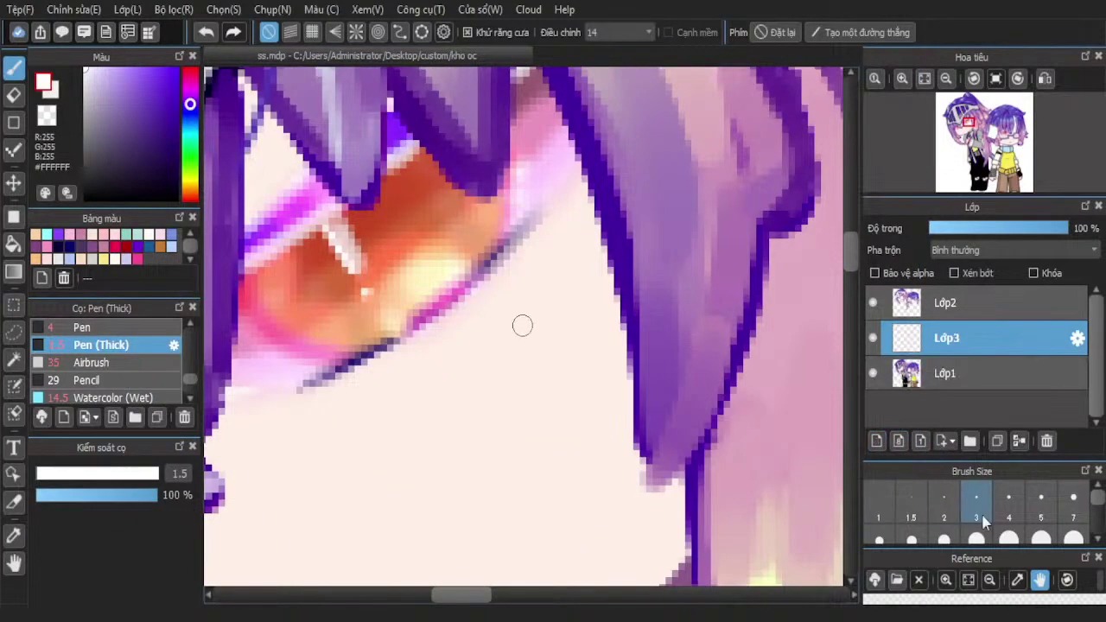
{"action": "left_click", "coordinate": [939, 542]}
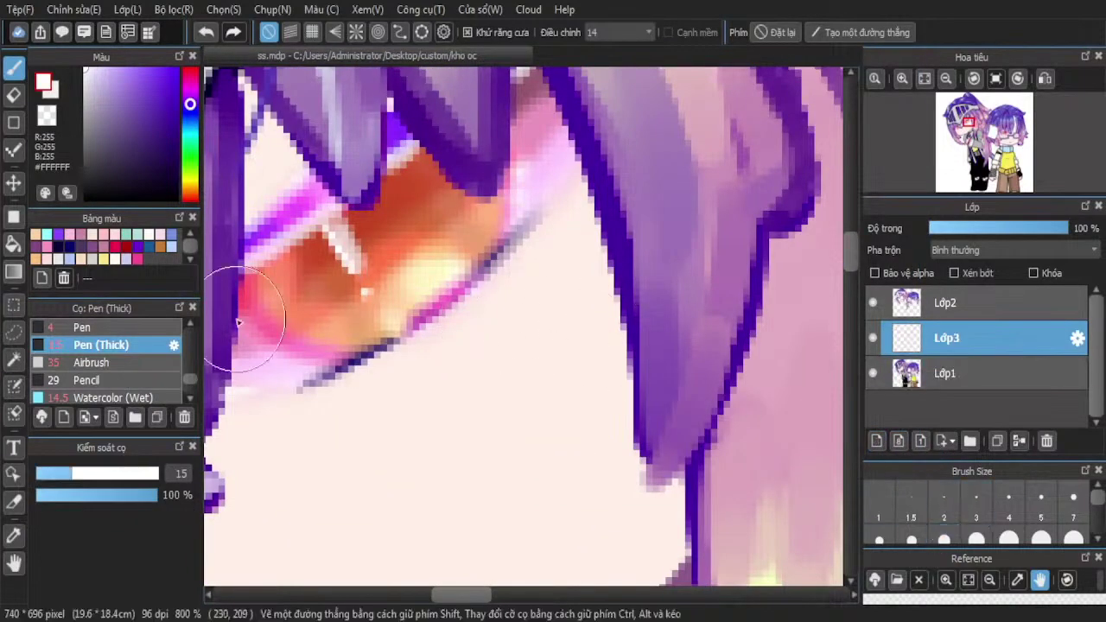
{"action": "left_click", "coordinate": [534, 321]}
{"action": "left_click", "coordinate": [14, 535]}
{"action": "left_click", "coordinate": [346, 407]}
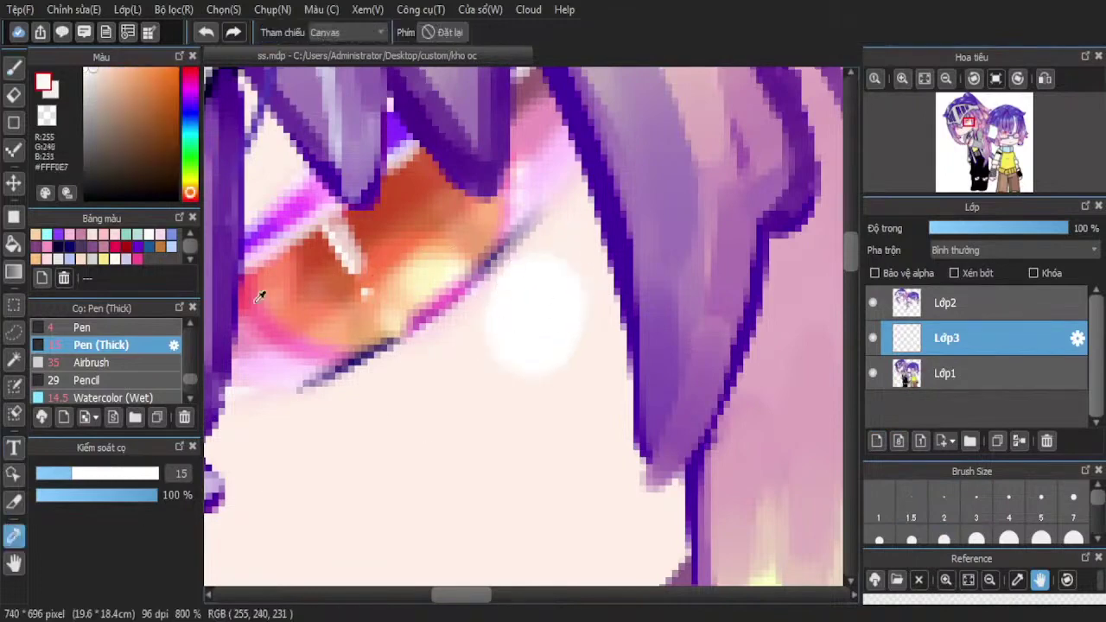
{"action": "left_click", "coordinate": [13, 74]}
{"action": "mouse_move", "coordinate": [609, 244]}
{"action": "left_mouse_down"}
{"action": "mouse_move", "coordinate": [571, 322]}
{"action": "mouse_move", "coordinate": [599, 266]}
{"action": "mouse_move", "coordinate": [574, 279]}
{"action": "mouse_move", "coordinate": [582, 293]}
{"action": "mouse_move", "coordinate": [584, 264]}
{"action": "mouse_move", "coordinate": [519, 328]}
{"action": "left_mouse_up"}
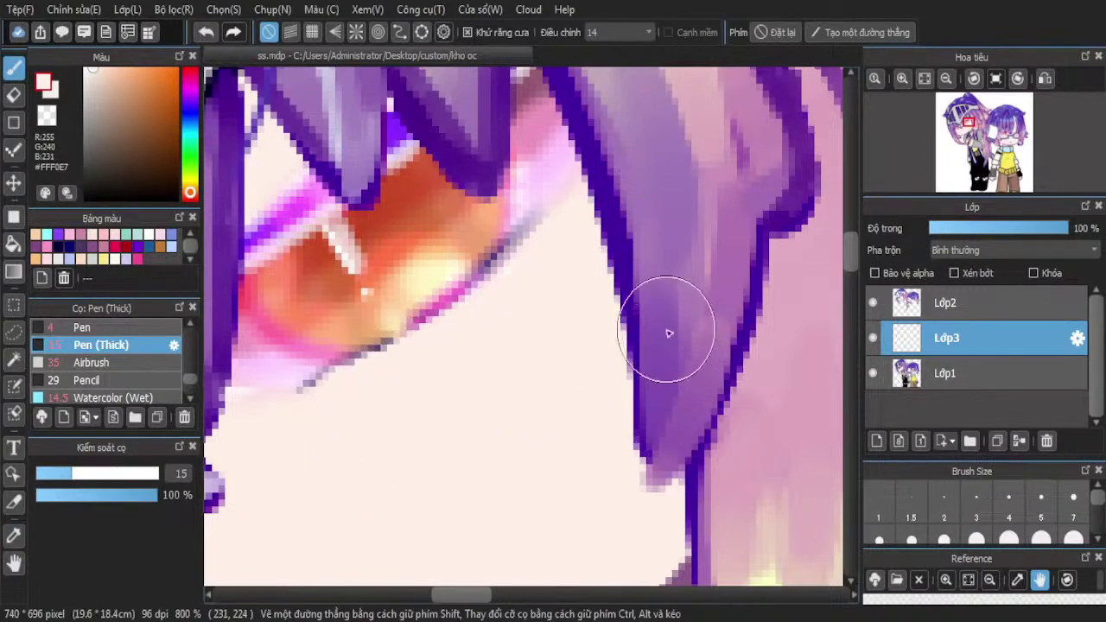
Merge the Lớp3 skin cleanup layer down into Lớp1
{"action": "scroll", "coordinate": [563, 335], "scroll_direction": "down", "scroll_amount": 5}
{"action": "scroll", "coordinate": [451, 397], "scroll_direction": "up", "scroll_amount": 5}
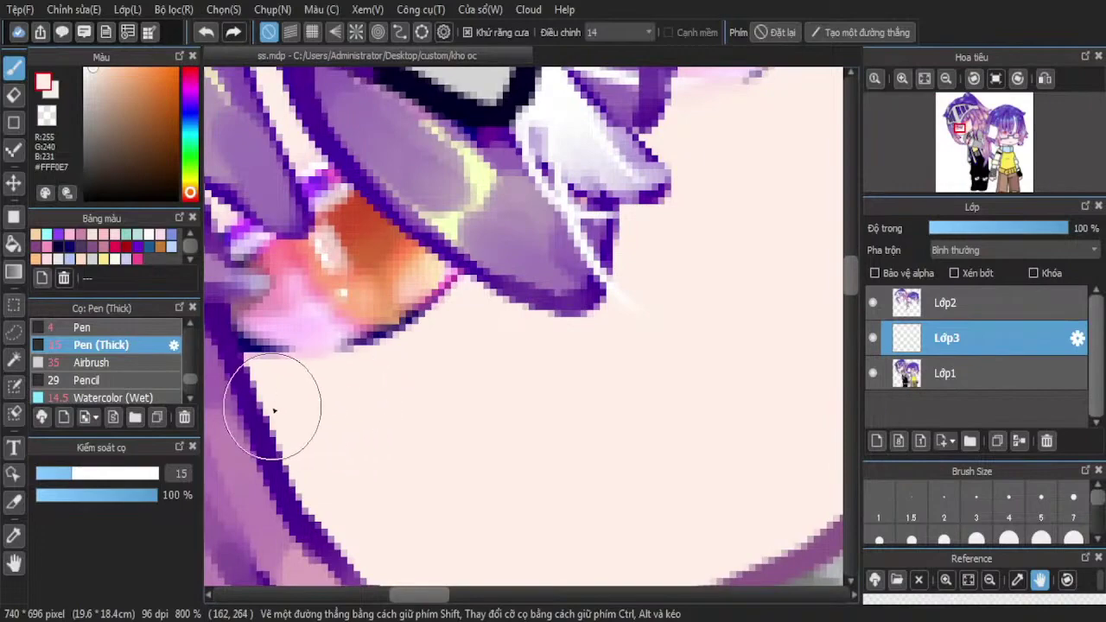
{"action": "scroll", "coordinate": [430, 474], "scroll_direction": "down", "scroll_amount": 3}
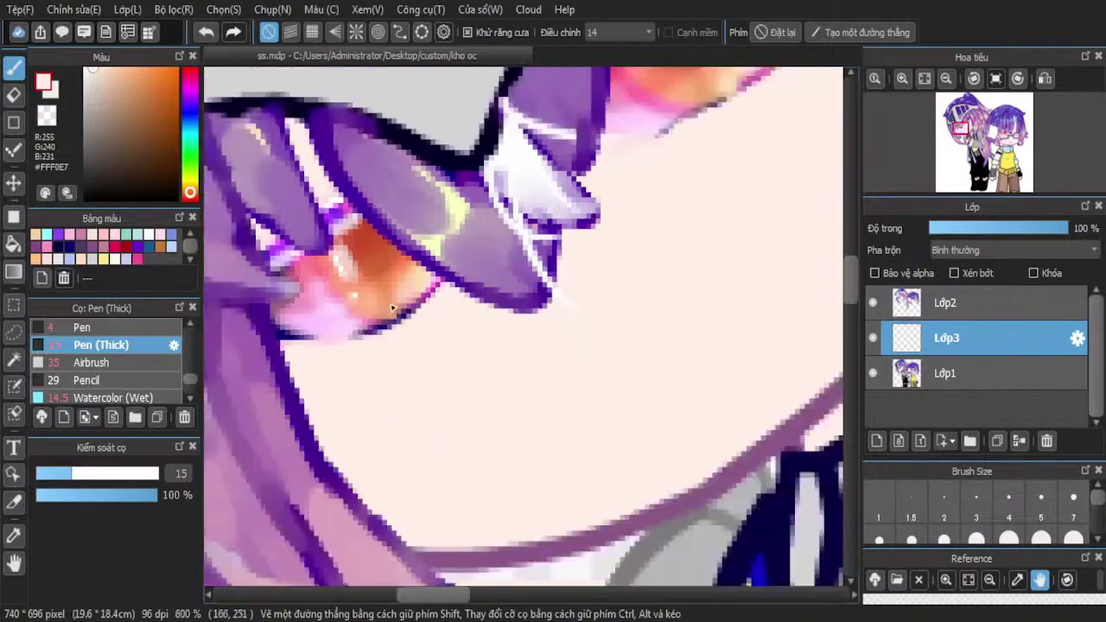
{"action": "scroll", "coordinate": [354, 238], "scroll_direction": "up", "scroll_amount": 5}
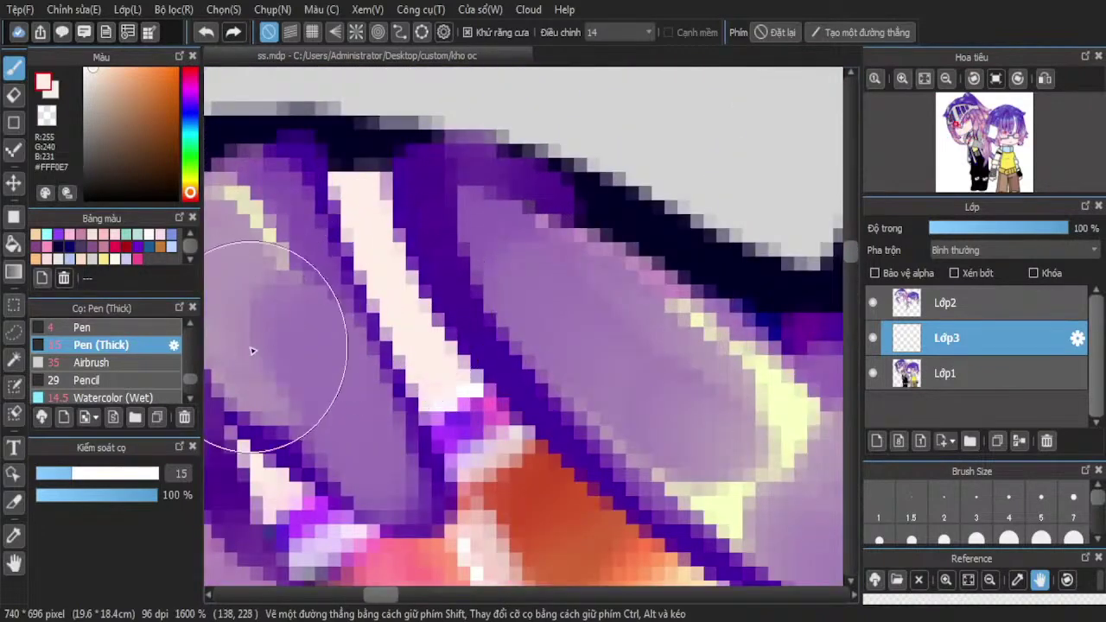
{"action": "scroll", "coordinate": [282, 355], "scroll_direction": "down", "scroll_amount": 2}
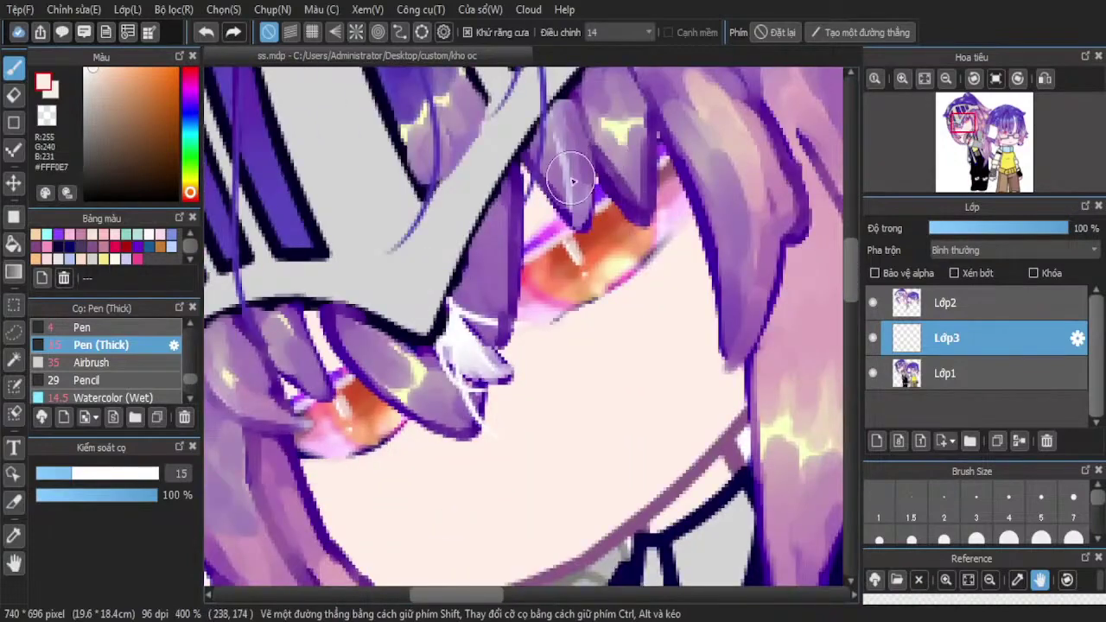
{"action": "scroll", "coordinate": [506, 239], "scroll_direction": "up", "scroll_amount": 1}
{"action": "scroll", "coordinate": [634, 165], "scroll_direction": "down", "scroll_amount": 4}
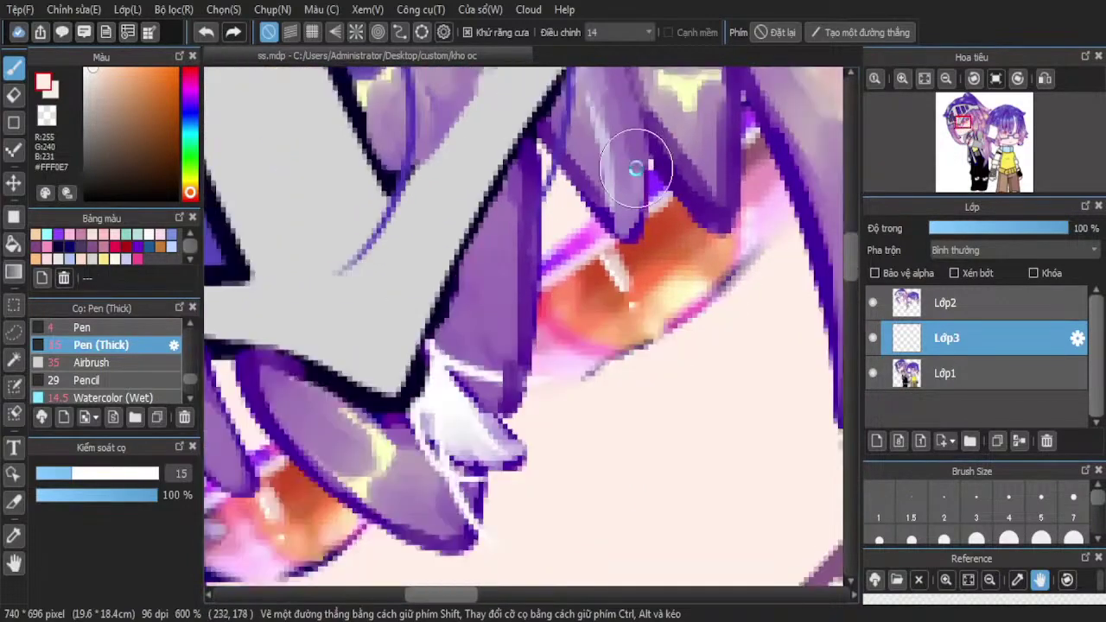
{"action": "scroll", "coordinate": [441, 266], "scroll_direction": "down", "scroll_amount": 1}
{"action": "scroll", "coordinate": [499, 242], "scroll_direction": "up", "scroll_amount": 2}
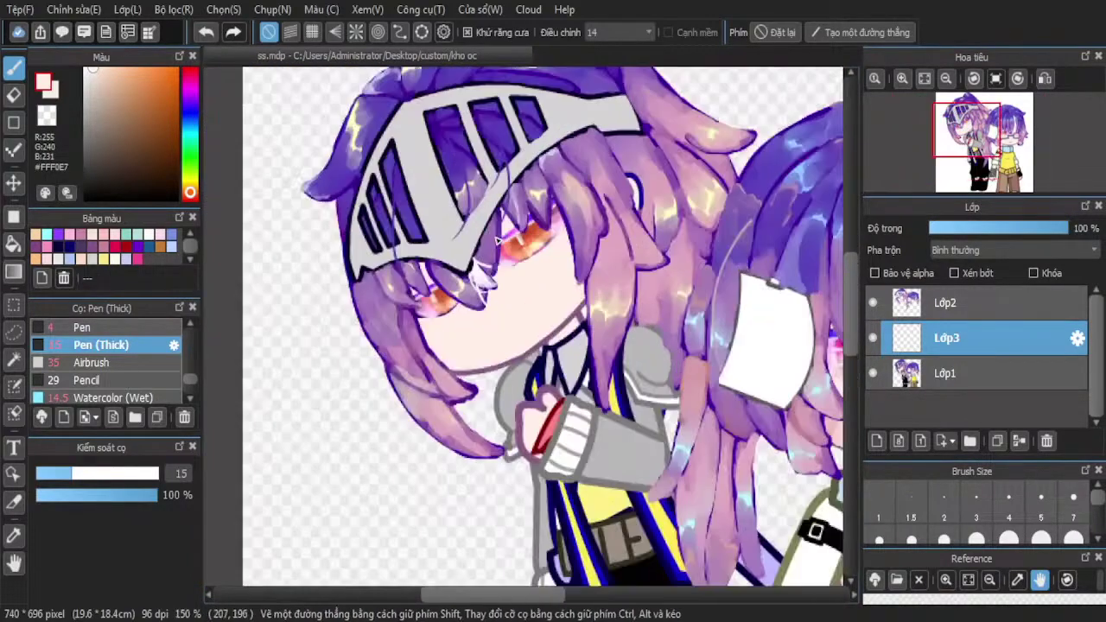
{"action": "left_click", "coordinate": [1018, 441]}
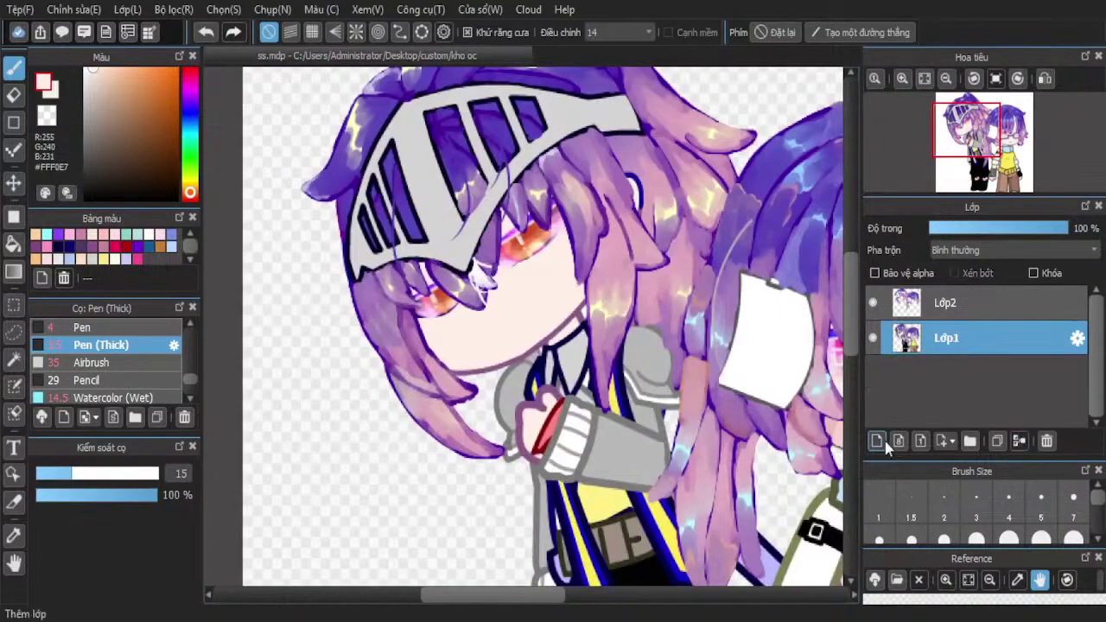
Add a layer above Lớp1 and try a pink #FFB2B7 Watercolor (Wet) stroke at size 6.6 below the helmet character's right eye
{"action": "left_click", "coordinate": [878, 441]}
{"action": "scroll", "coordinate": [543, 239], "scroll_direction": "up", "scroll_amount": 4}
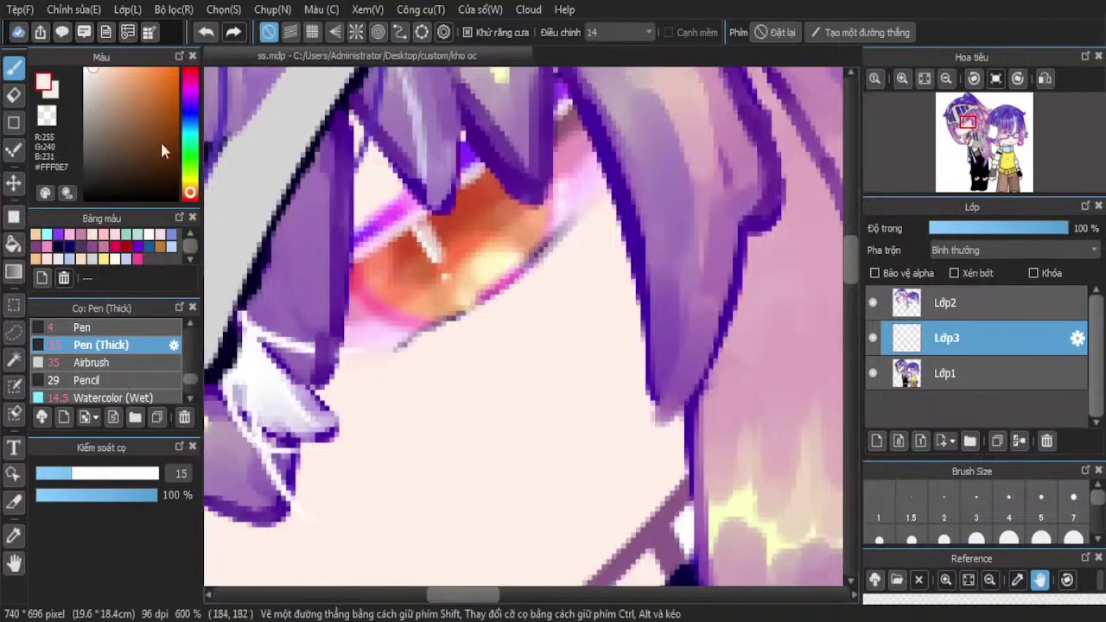
{"action": "left_click", "coordinate": [187, 73]}
{"action": "left_click", "coordinate": [121, 396]}
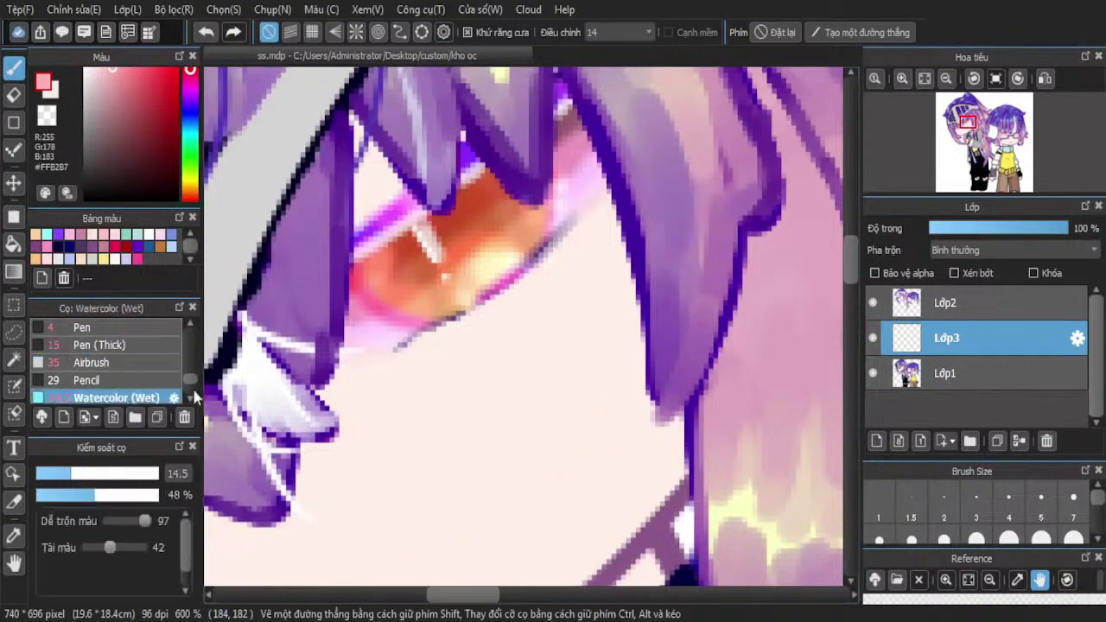
{"action": "left_click", "coordinate": [51, 476]}
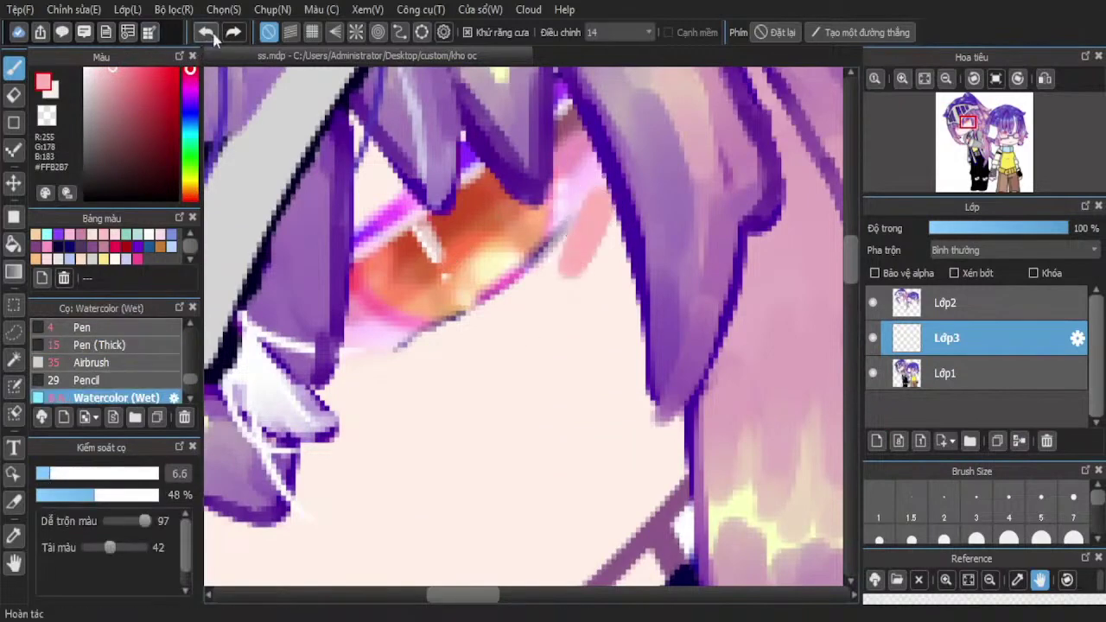
Paint a pale pink #FFC9CD line along the lower edge of the helmet character's right eye with Watercolor (Wet) at size 3.5
{"action": "scroll", "coordinate": [486, 242], "scroll_direction": "up", "scroll_amount": 2}
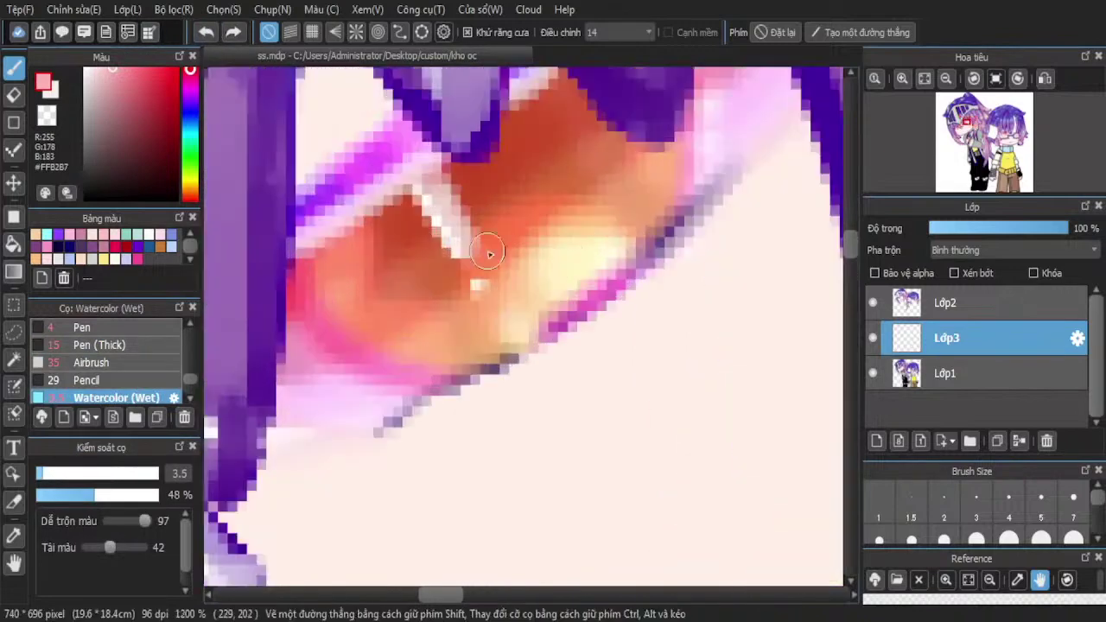
{"action": "left_click_drag", "start_coordinate": [106, 54], "coordinate": [103, 46]}
{"action": "scroll", "coordinate": [233, 242], "scroll_direction": "down", "scroll_amount": 1}
{"action": "scroll", "coordinate": [520, 257], "scroll_direction": "up", "scroll_amount": 1}
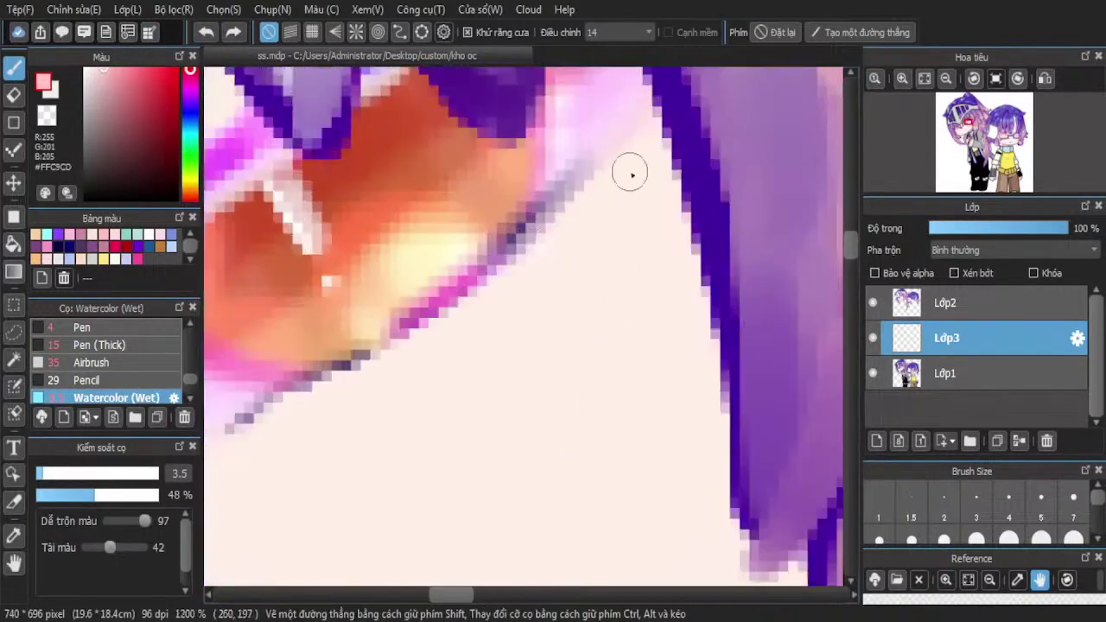
{"action": "mouse_move", "coordinate": [648, 130]}
{"action": "left_mouse_down"}
{"action": "mouse_move", "coordinate": [547, 243]}
{"action": "mouse_move", "coordinate": [404, 358]}
{"action": "mouse_move", "coordinate": [524, 259]}
{"action": "mouse_move", "coordinate": [498, 294]}
{"action": "mouse_move", "coordinate": [364, 384]}
{"action": "mouse_move", "coordinate": [401, 357]}
{"action": "mouse_move", "coordinate": [312, 408]}
{"action": "left_mouse_up"}
{"action": "scroll", "coordinate": [445, 309], "scroll_direction": "down", "scroll_amount": 4}
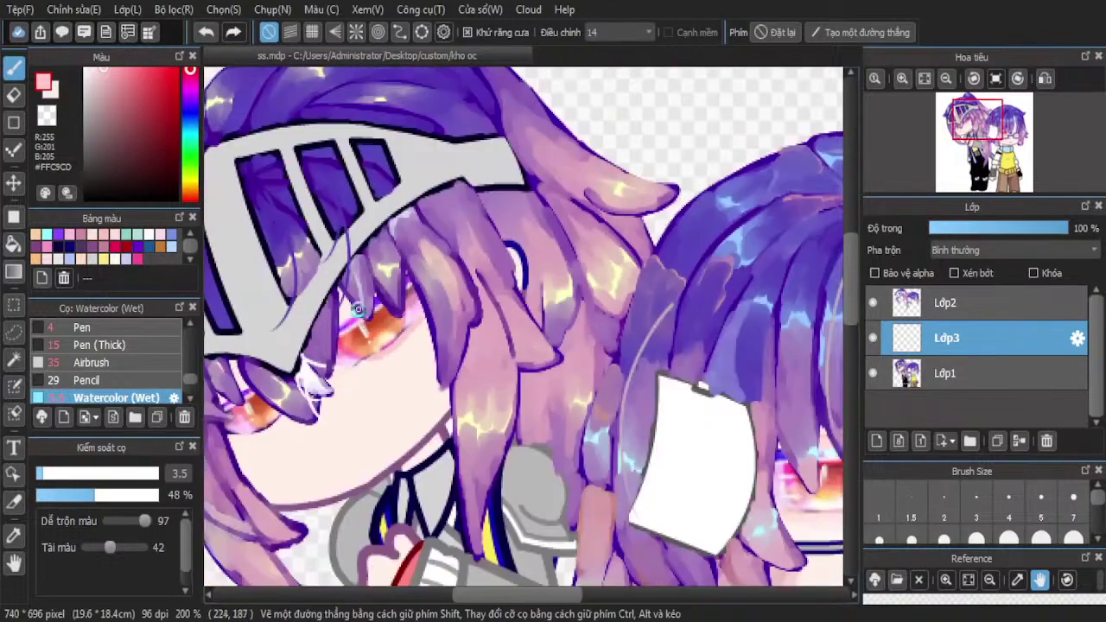
Paint the same pale pink line around the helmet character's left eye, mainly along its lower edge
{"action": "scroll", "coordinate": [358, 308], "scroll_direction": "up", "scroll_amount": 5}
{"action": "scroll", "coordinate": [524, 251], "scroll_direction": "down", "scroll_amount": 5}
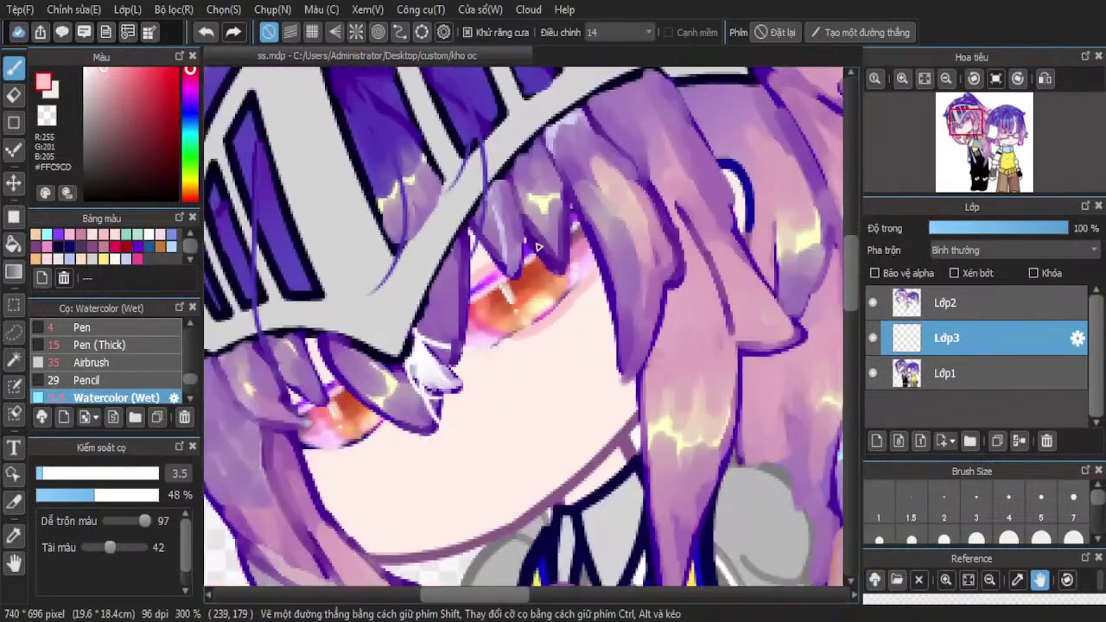
{"action": "scroll", "coordinate": [337, 419], "scroll_direction": "up", "scroll_amount": 4}
{"action": "mouse_move", "coordinate": [553, 394]}
{"action": "left_mouse_down"}
{"action": "mouse_move", "coordinate": [451, 483]}
{"action": "mouse_move", "coordinate": [478, 462]}
{"action": "mouse_move", "coordinate": [379, 502]}
{"action": "mouse_move", "coordinate": [222, 507]}
{"action": "left_mouse_up"}
{"action": "scroll", "coordinate": [403, 400], "scroll_direction": "down", "scroll_amount": 2}
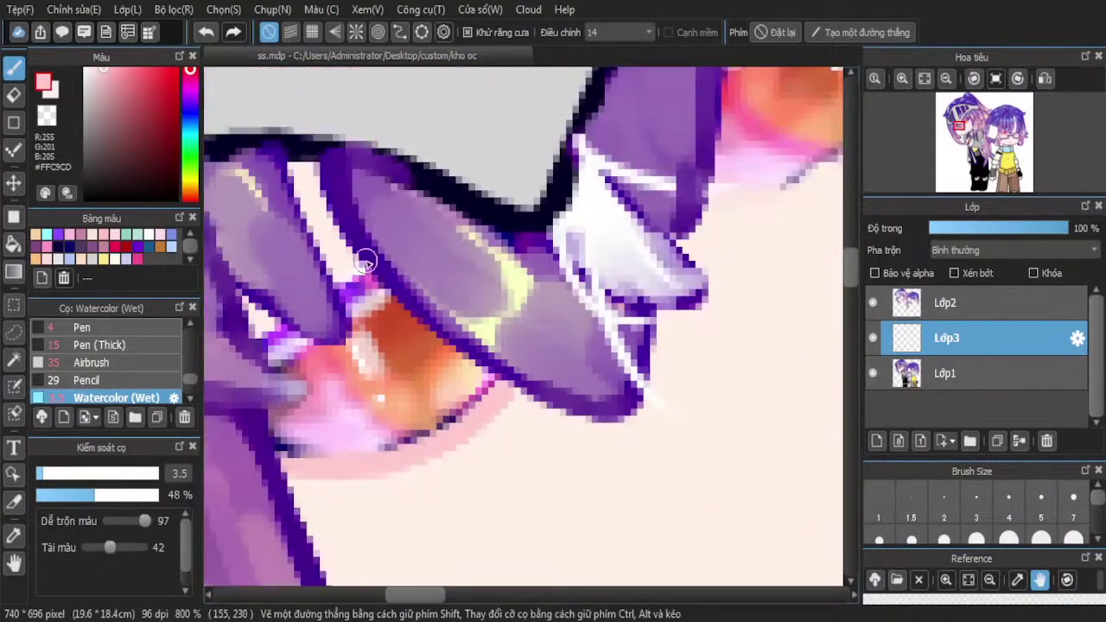
{"action": "scroll", "coordinate": [356, 287], "scroll_direction": "down", "scroll_amount": 6}
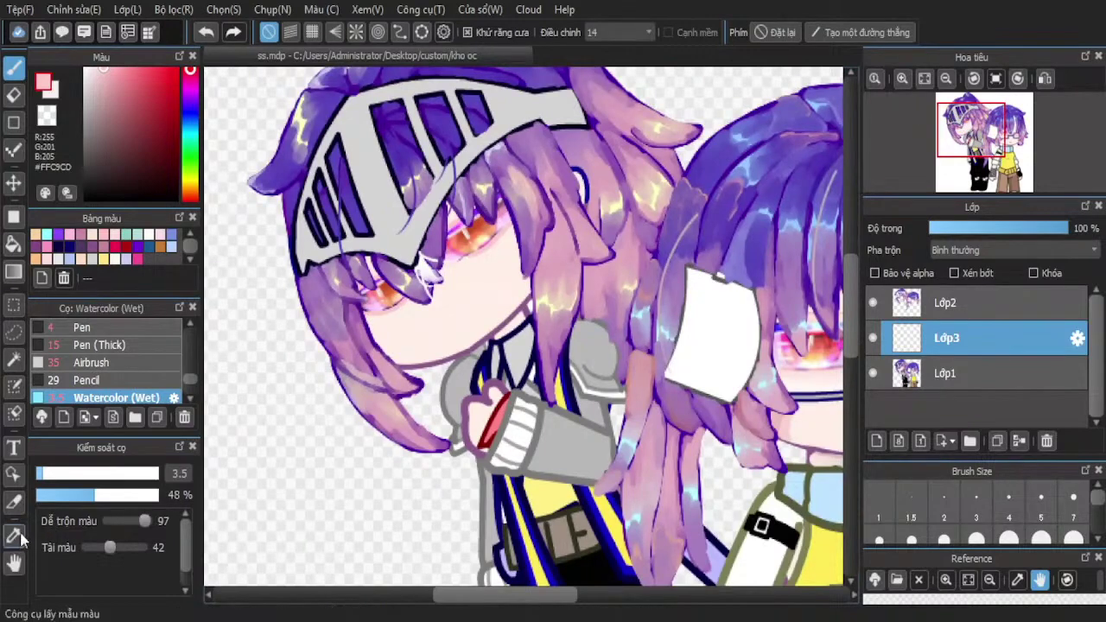
Soften the pink line below the helmet character's left eye with Watercolor (Wet) in the sampled skin colour #FFF0E7
{"action": "scroll", "coordinate": [398, 328], "scroll_direction": "up", "scroll_amount": 4}
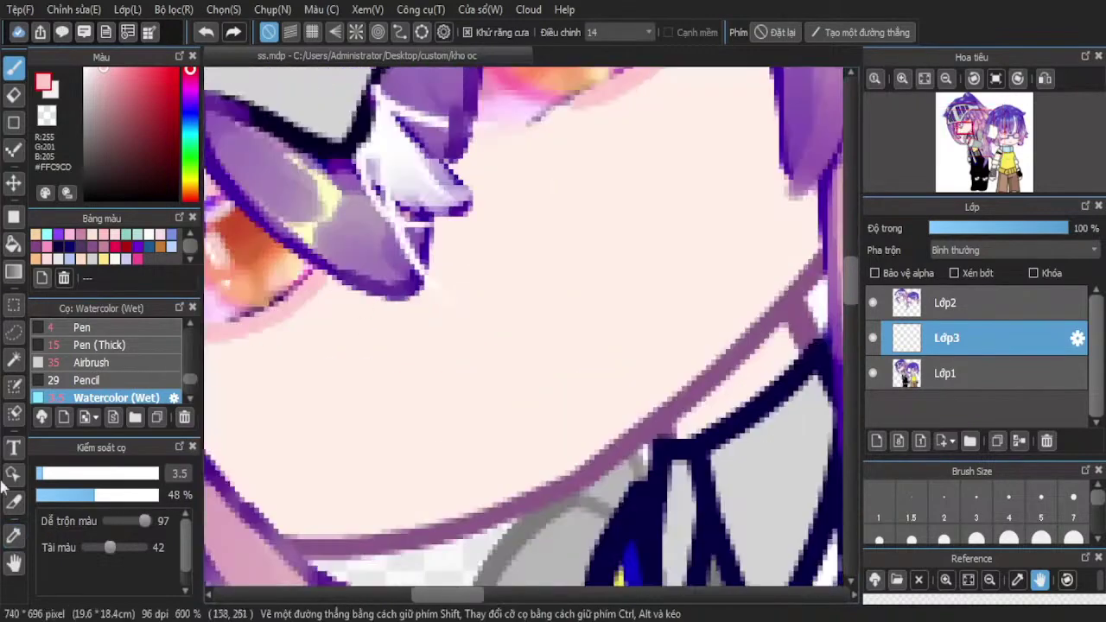
{"action": "left_click", "coordinate": [297, 322], "text": "alt"}
{"action": "scroll", "coordinate": [420, 314], "scroll_direction": "down", "scroll_amount": 2}
{"action": "scroll", "coordinate": [373, 306], "scroll_direction": "up", "scroll_amount": 2}
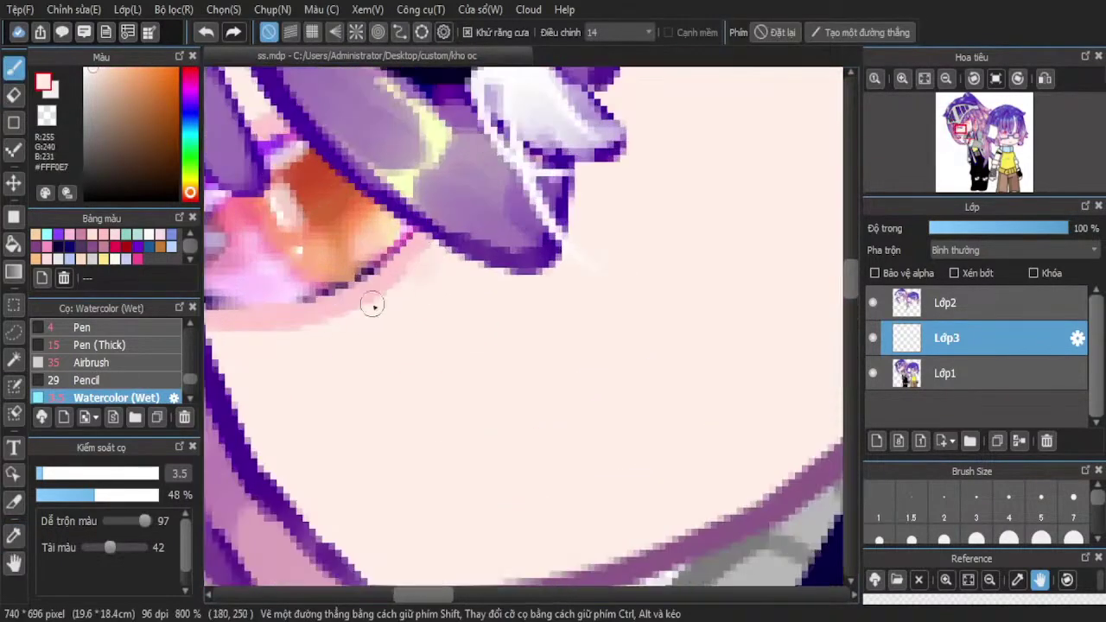
{"action": "left_click_drag", "start_coordinate": [294, 322], "coordinate": [203, 324]}
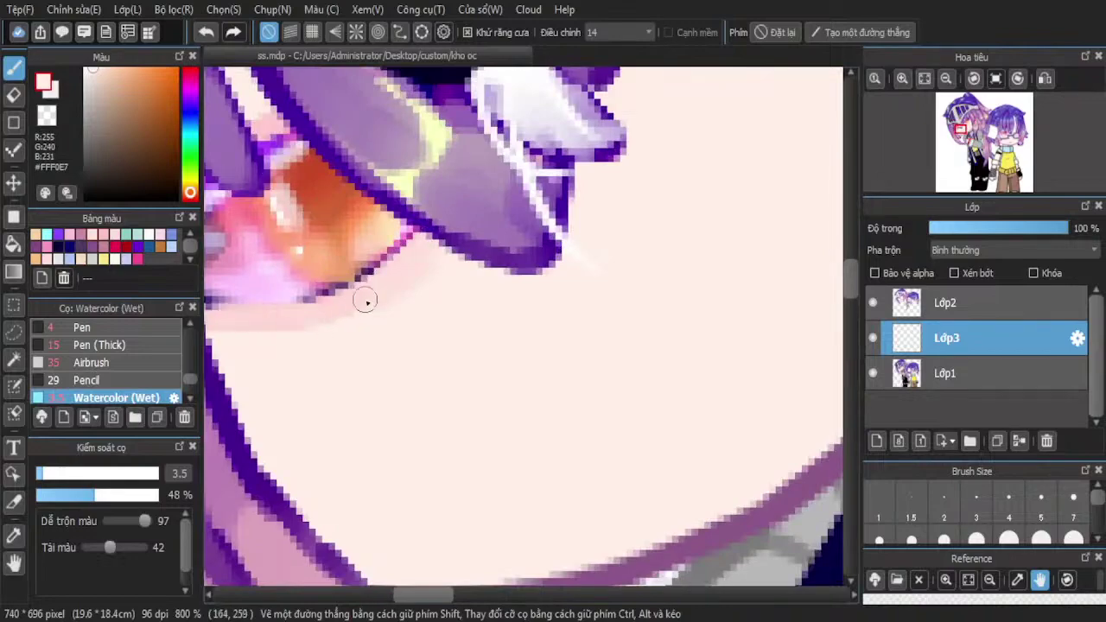
Soften the pink lines below both of the helmet character's eyes with Watercolor (Wet) in skin colour #FFF0E7 at size 3.5
{"action": "scroll", "coordinate": [429, 272], "scroll_direction": "down", "scroll_amount": 2}
{"action": "scroll", "coordinate": [387, 286], "scroll_direction": "up", "scroll_amount": 2}
{"action": "left_click_drag", "start_coordinate": [343, 295], "coordinate": [411, 291]}
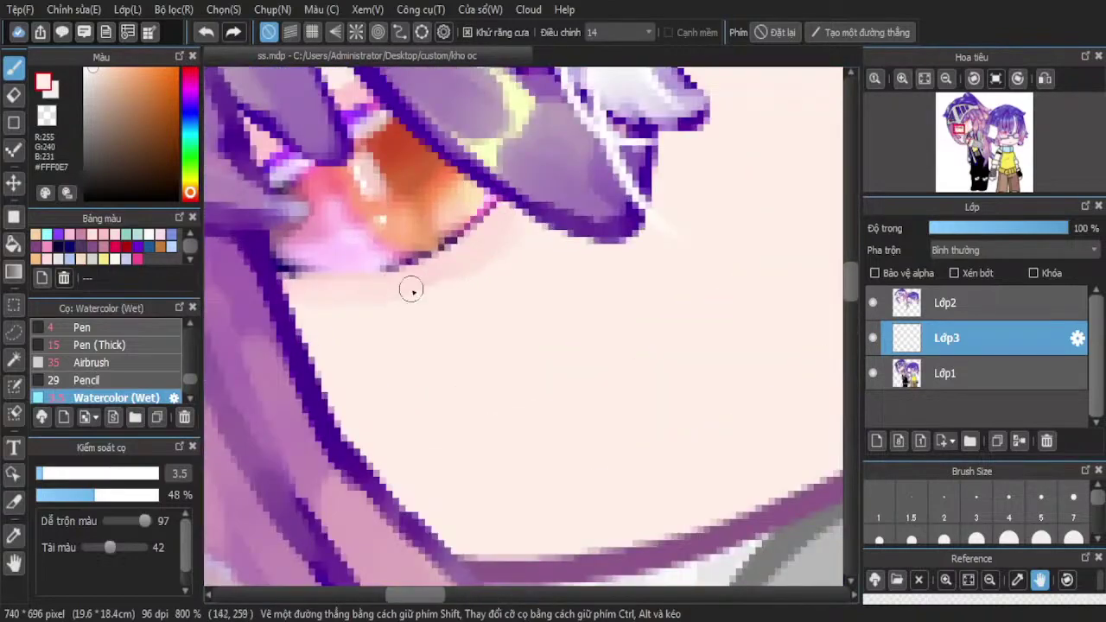
{"action": "scroll", "coordinate": [415, 291], "scroll_direction": "down", "scroll_amount": 3}
{"action": "scroll", "coordinate": [407, 345], "scroll_direction": "up", "scroll_amount": 3}
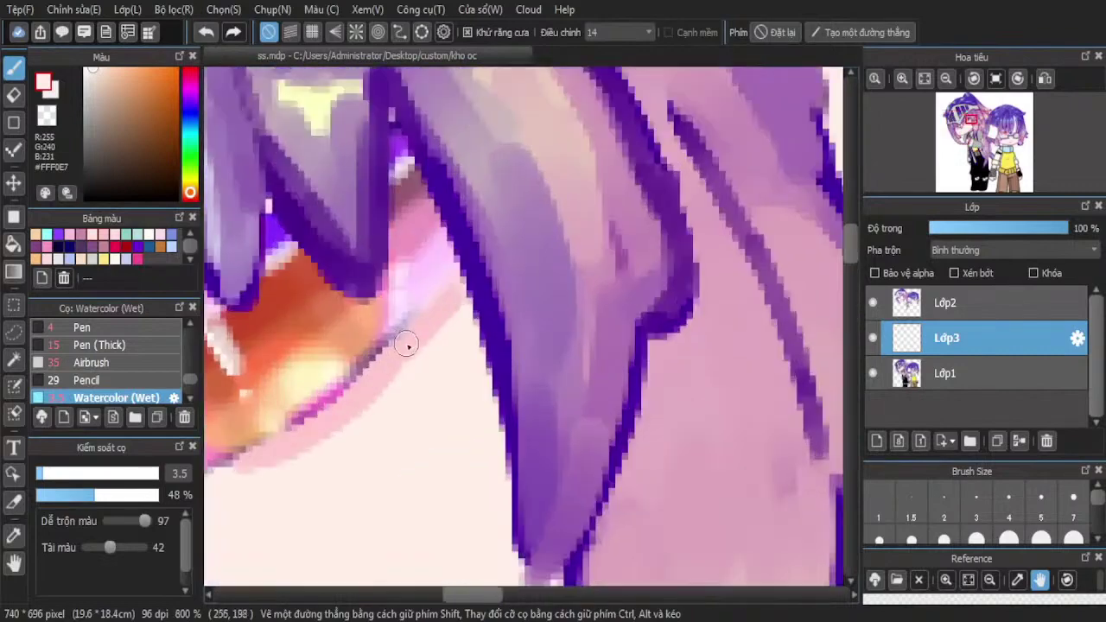
{"action": "left_click_drag", "start_coordinate": [361, 396], "coordinate": [466, 303]}
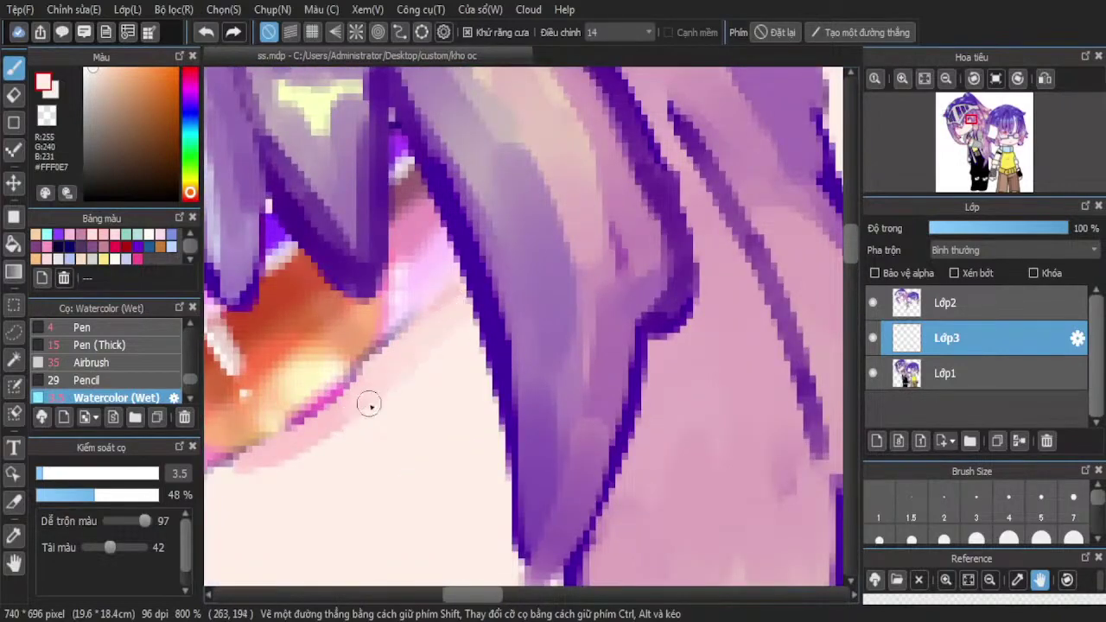
{"action": "mouse_move", "coordinate": [369, 406]}
{"action": "left_mouse_down"}
{"action": "mouse_move", "coordinate": [337, 434]}
{"action": "mouse_move", "coordinate": [247, 470]}
{"action": "left_mouse_up"}
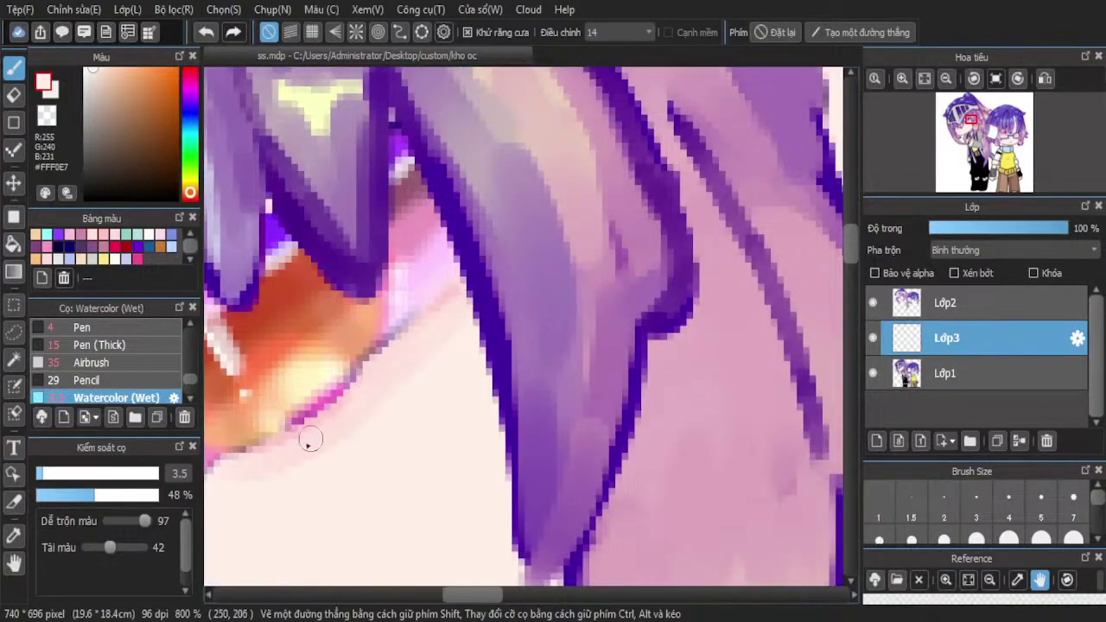
{"action": "scroll", "coordinate": [452, 379], "scroll_direction": "down", "scroll_amount": 3}
{"action": "scroll", "coordinate": [313, 327], "scroll_direction": "up", "scroll_amount": 3}
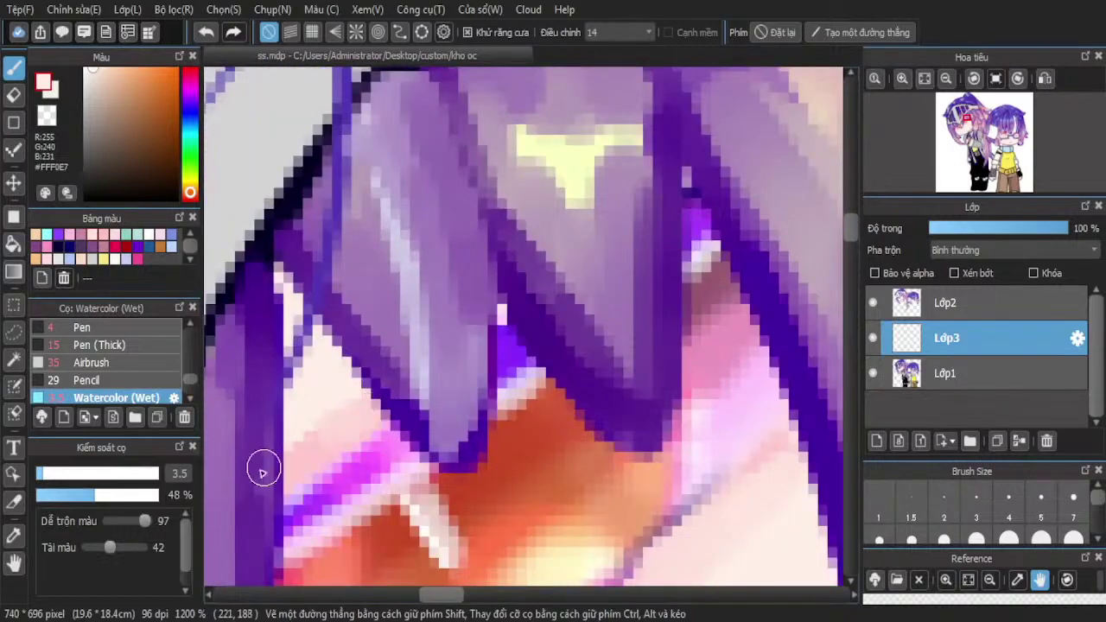
Deepen the shading below the outer corner of the helmet character's left-hand eye with pink #FFBDBD in Watercolor (Wet)
{"action": "scroll", "coordinate": [351, 391], "scroll_direction": "down", "scroll_amount": 3}
{"action": "scroll", "coordinate": [484, 319], "scroll_direction": "down", "scroll_amount": 2}
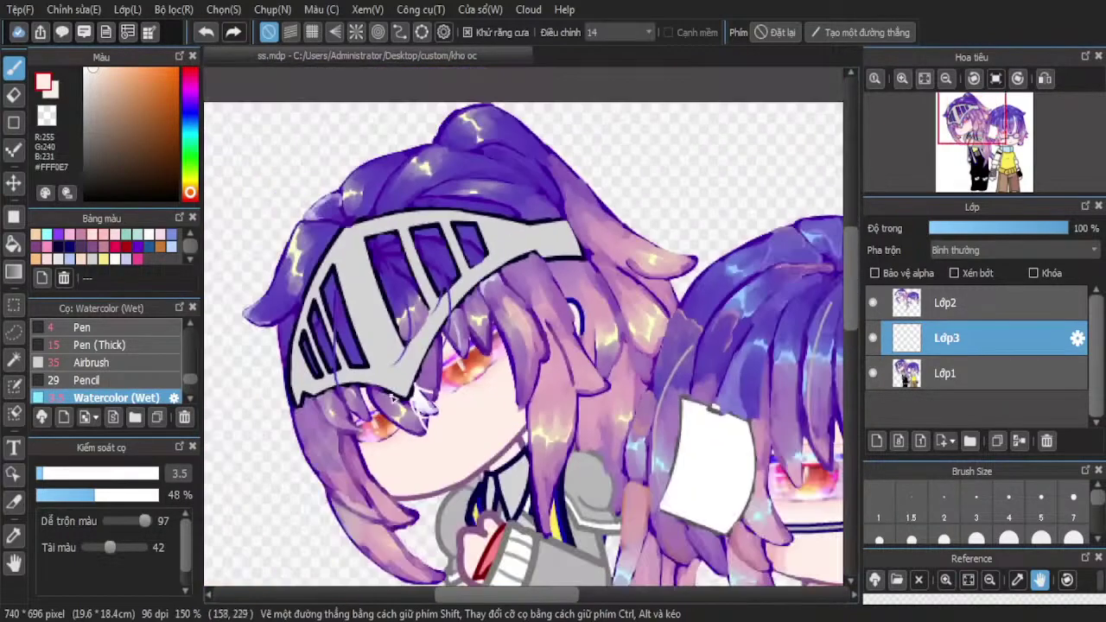
{"action": "scroll", "coordinate": [393, 397], "scroll_direction": "up", "scroll_amount": 3}
{"action": "scroll", "coordinate": [389, 397], "scroll_direction": "down", "scroll_amount": 4}
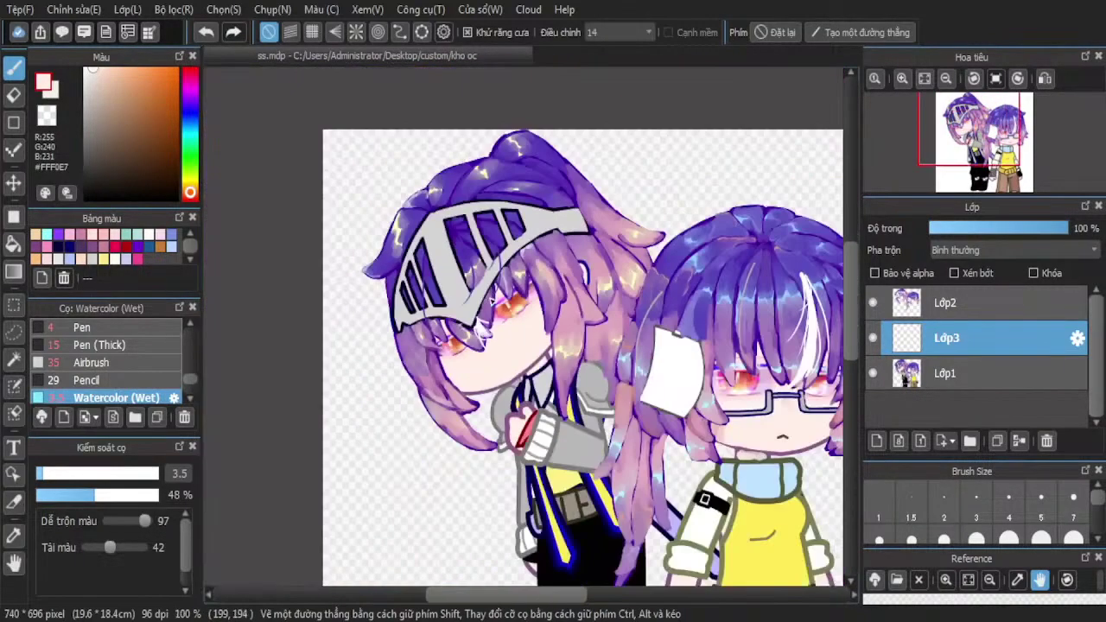
{"action": "scroll", "coordinate": [507, 301], "scroll_direction": "down", "scroll_amount": 1}
{"action": "scroll", "coordinate": [489, 341], "scroll_direction": "up", "scroll_amount": 9}
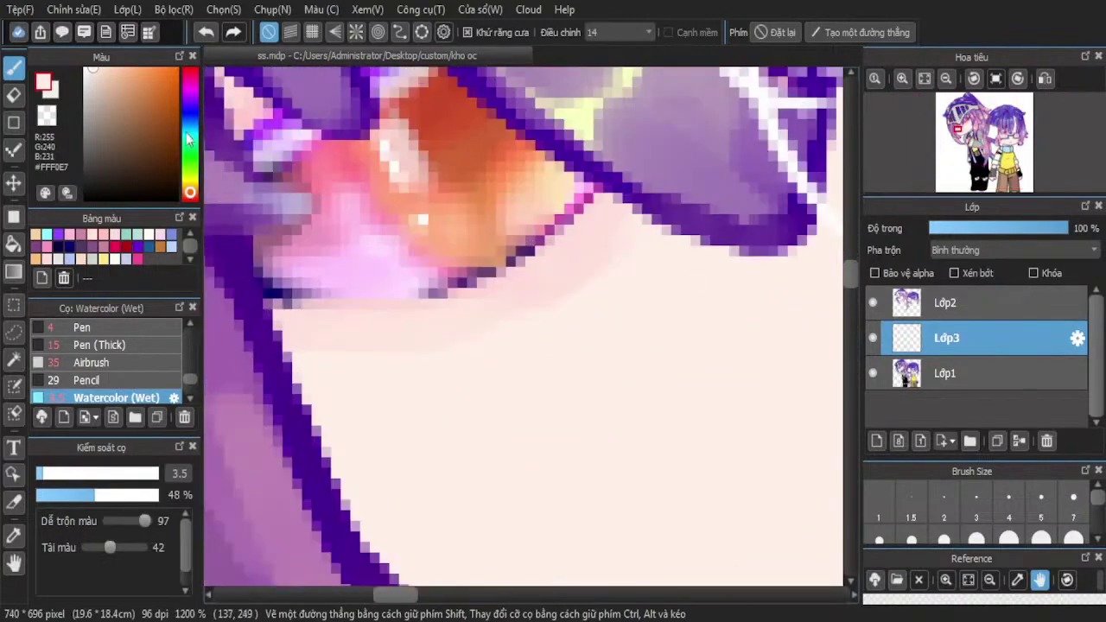
{"action": "left_click", "coordinate": [190, 87]}
{"action": "left_click_drag", "start_coordinate": [190, 91], "coordinate": [190, 69]}
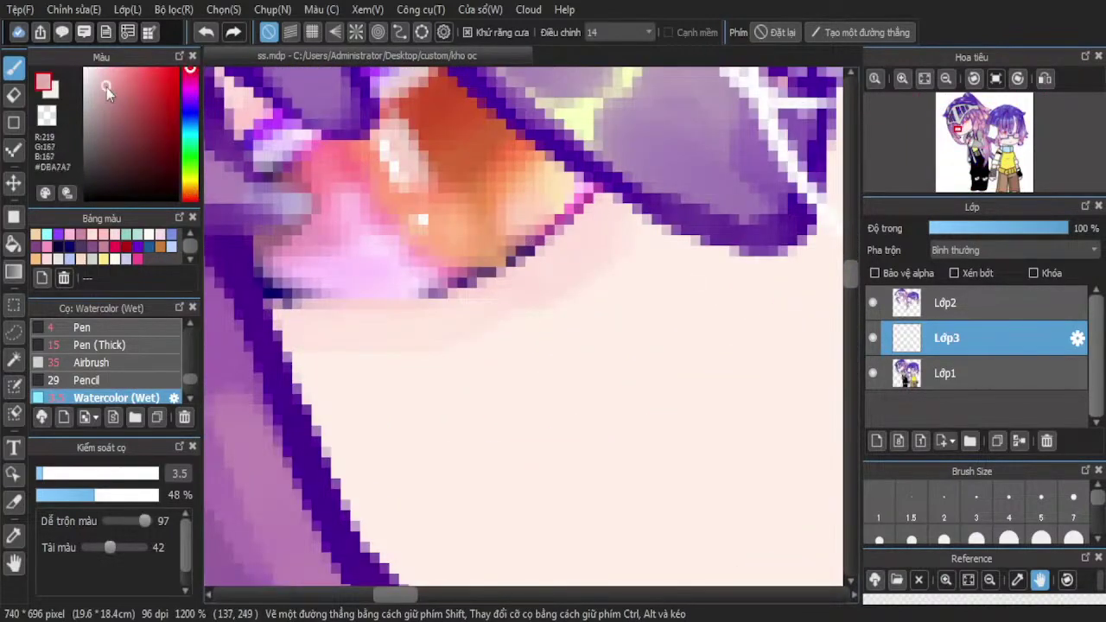
{"action": "mouse_move", "coordinate": [307, 341]}
{"action": "left_mouse_down"}
{"action": "mouse_move", "coordinate": [263, 318]}
{"action": "mouse_move", "coordinate": [297, 326]}
{"action": "mouse_move", "coordinate": [291, 360]}
{"action": "mouse_move", "coordinate": [332, 327]}
{"action": "mouse_move", "coordinate": [285, 383]}
{"action": "left_mouse_up"}
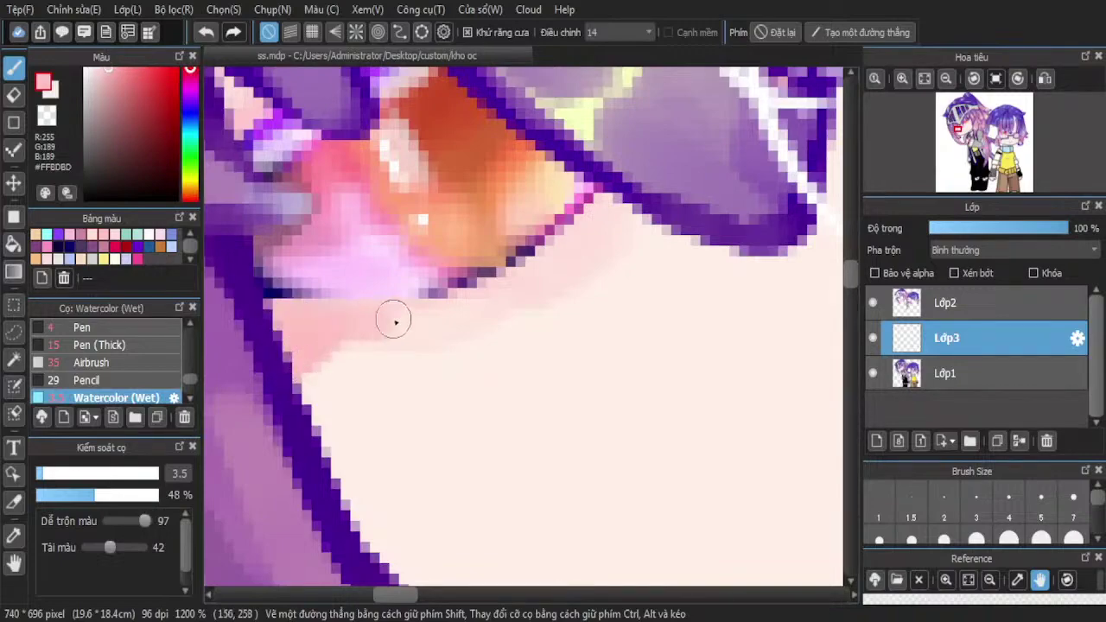
{"action": "scroll", "coordinate": [492, 361], "scroll_direction": "down", "scroll_amount": 3}
{"action": "scroll", "coordinate": [679, 178], "scroll_direction": "up", "scroll_amount": 4}
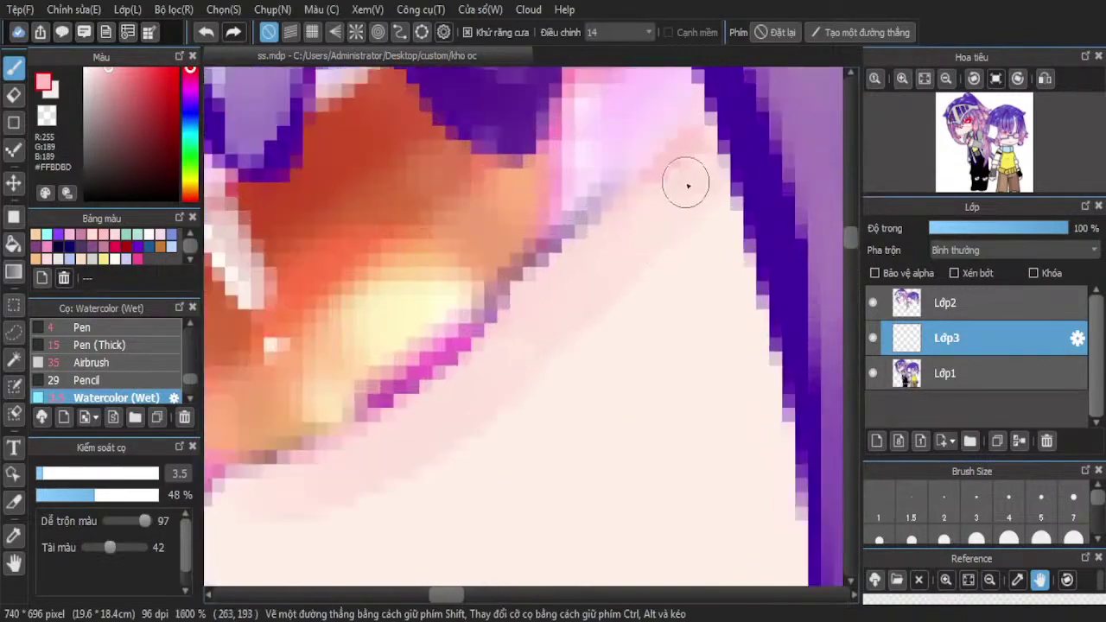
Paint a short curved red #D41B1B stroke along the underside of the helmet character's chin with Watercolor (Wet) at size 4
{"action": "scroll", "coordinate": [553, 250], "scroll_direction": "down", "scroll_amount": 5}
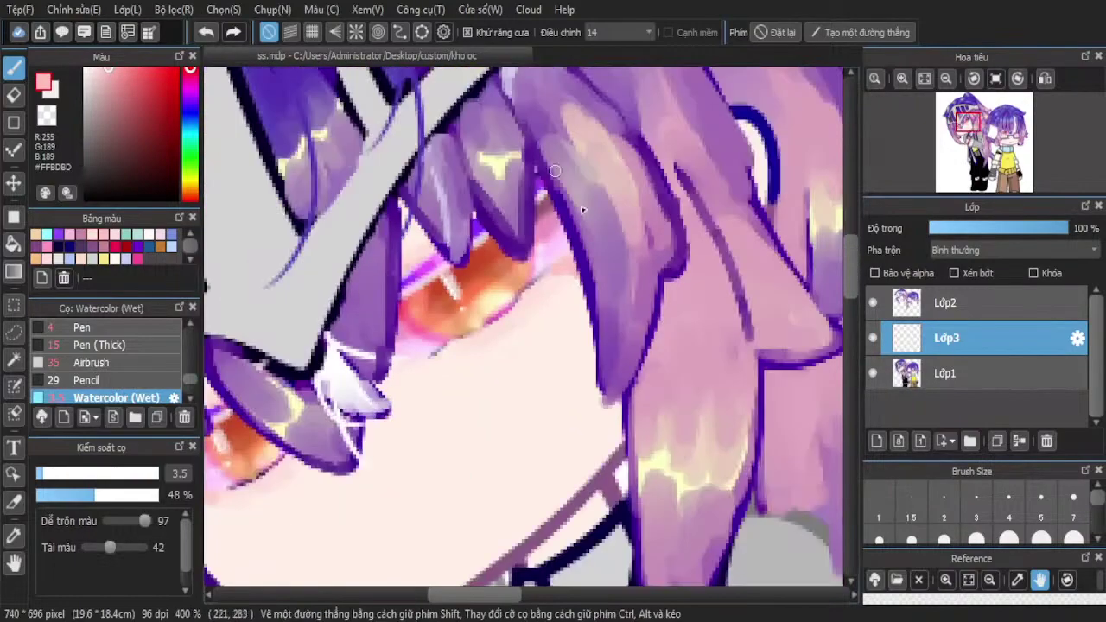
{"action": "scroll", "coordinate": [603, 275], "scroll_direction": "down", "scroll_amount": 1}
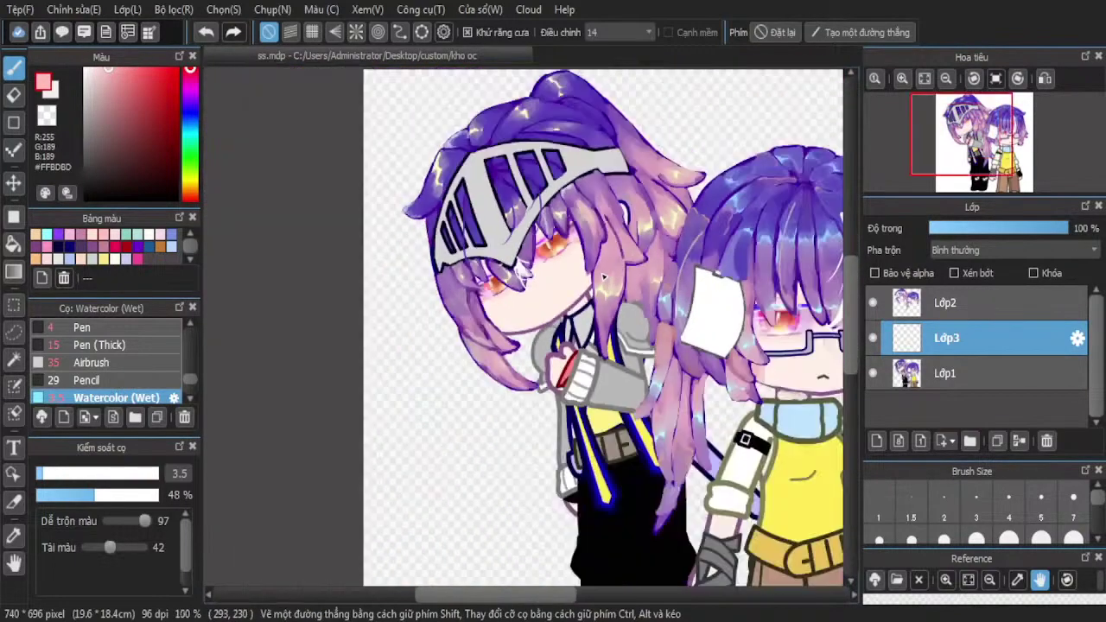
{"action": "scroll", "coordinate": [567, 276], "scroll_direction": "up", "scroll_amount": 2}
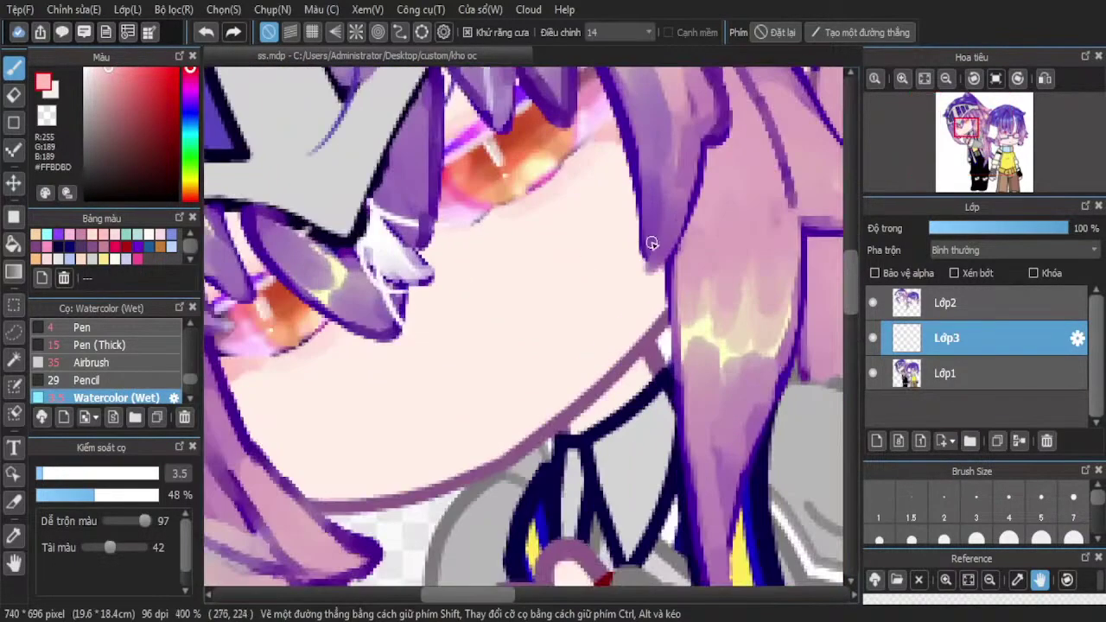
{"action": "scroll", "coordinate": [408, 451], "scroll_direction": "down", "scroll_amount": 1}
{"action": "scroll", "coordinate": [423, 463], "scroll_direction": "up", "scroll_amount": 2}
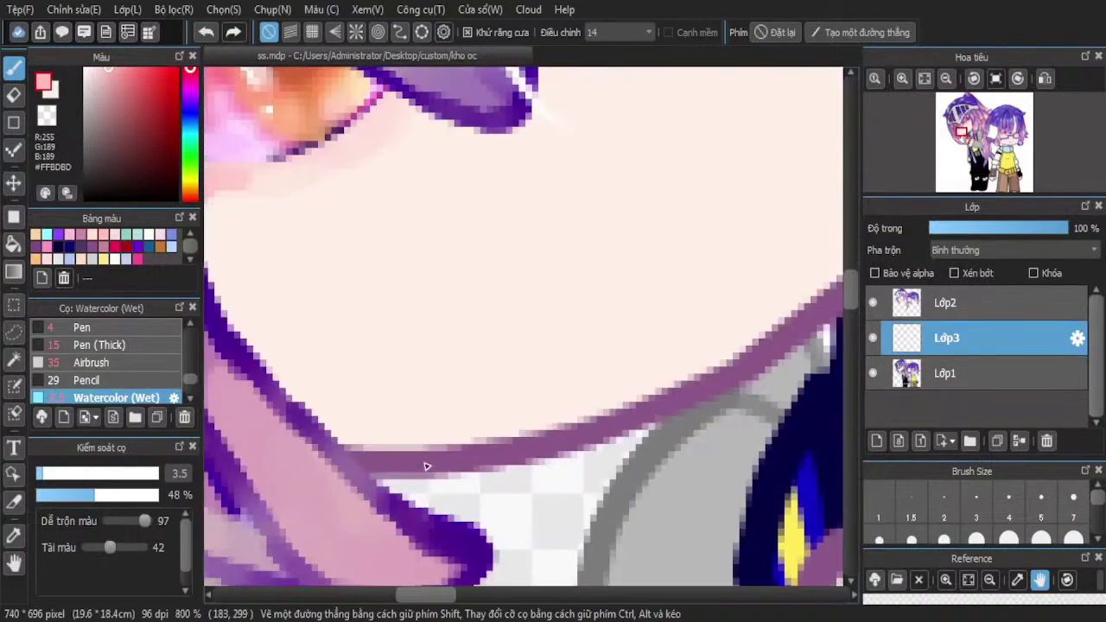
{"action": "left_click", "coordinate": [1046, 442]}
{"action": "key", "text": "ctrl+z"}
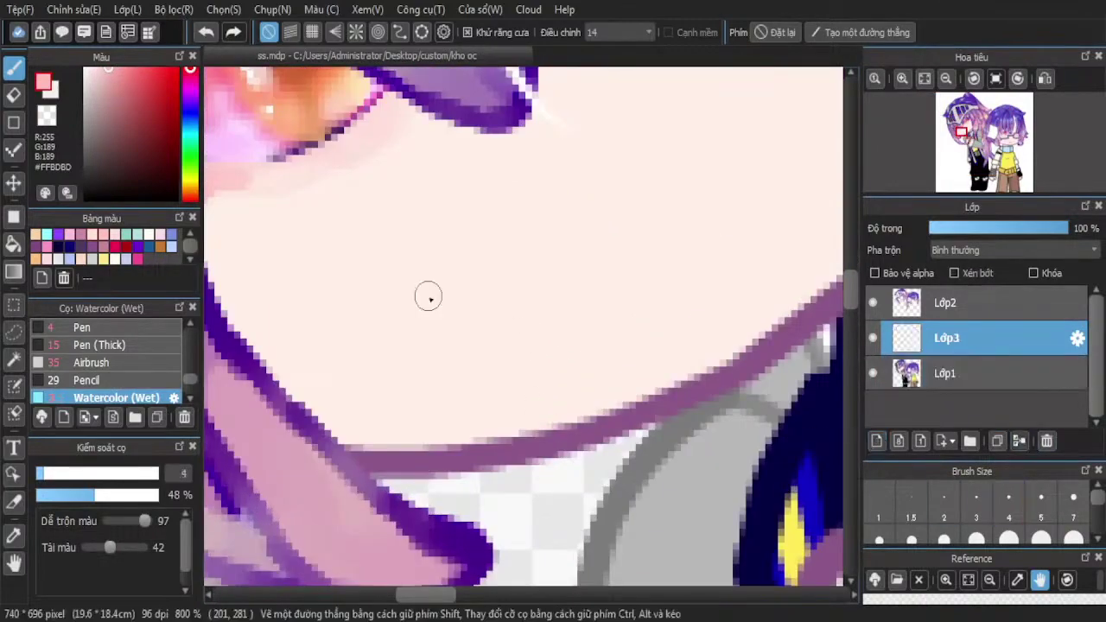
{"action": "left_click", "coordinate": [138, 68]}
{"action": "left_click", "coordinate": [163, 68]}
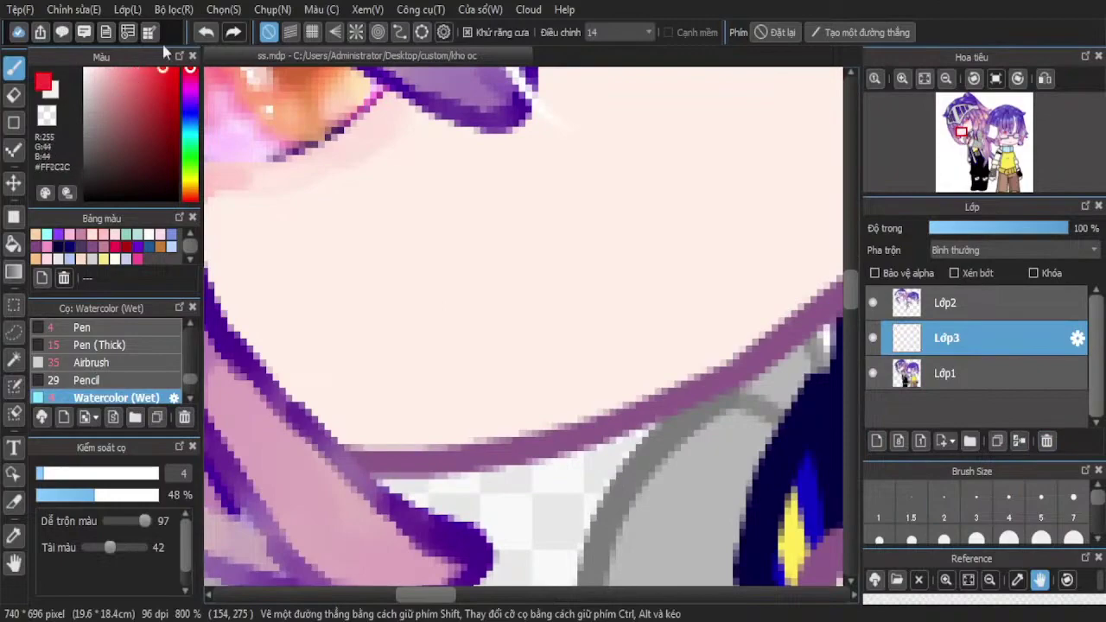
{"action": "left_click", "coordinate": [166, 90]}
{"action": "mouse_move", "coordinate": [386, 445]}
{"action": "left_mouse_down"}
{"action": "mouse_move", "coordinate": [482, 465]}
{"action": "mouse_move", "coordinate": [485, 483]}
{"action": "mouse_move", "coordinate": [528, 452]}
{"action": "mouse_move", "coordinate": [533, 463]}
{"action": "mouse_move", "coordinate": [399, 456]}
{"action": "mouse_move", "coordinate": [522, 464]}
{"action": "mouse_move", "coordinate": [473, 452]}
{"action": "mouse_move", "coordinate": [503, 447]}
{"action": "left_mouse_up"}
{"action": "scroll", "coordinate": [452, 286], "scroll_direction": "down", "scroll_amount": 3}
{"action": "scroll", "coordinate": [462, 279], "scroll_direction": "up", "scroll_amount": 7}
{"action": "left_click", "coordinate": [206, 32]}
{"action": "scroll", "coordinate": [246, 108], "scroll_direction": "down", "scroll_amount": 2}
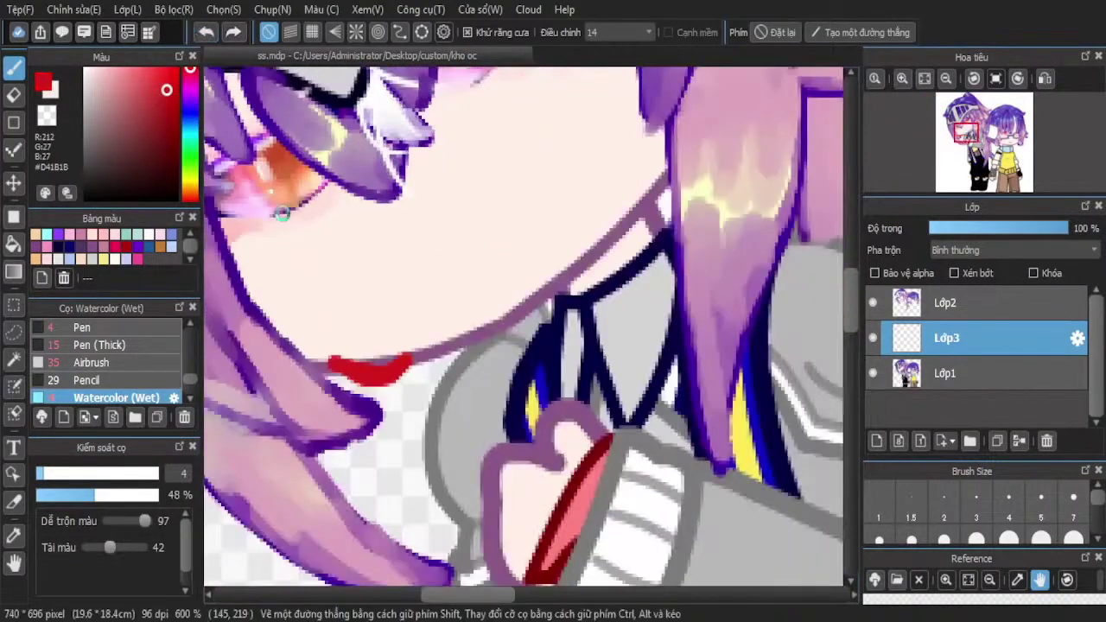
Paint a solid red #D41B1B patch on each of the helmet character's cheeks with Watercolor (Wet) at size 15
{"action": "scroll", "coordinate": [315, 306], "scroll_direction": "up", "scroll_amount": 1}
{"action": "scroll", "coordinate": [351, 440], "scroll_direction": "down", "scroll_amount": 1}
{"action": "scroll", "coordinate": [501, 162], "scroll_direction": "up", "scroll_amount": 3}
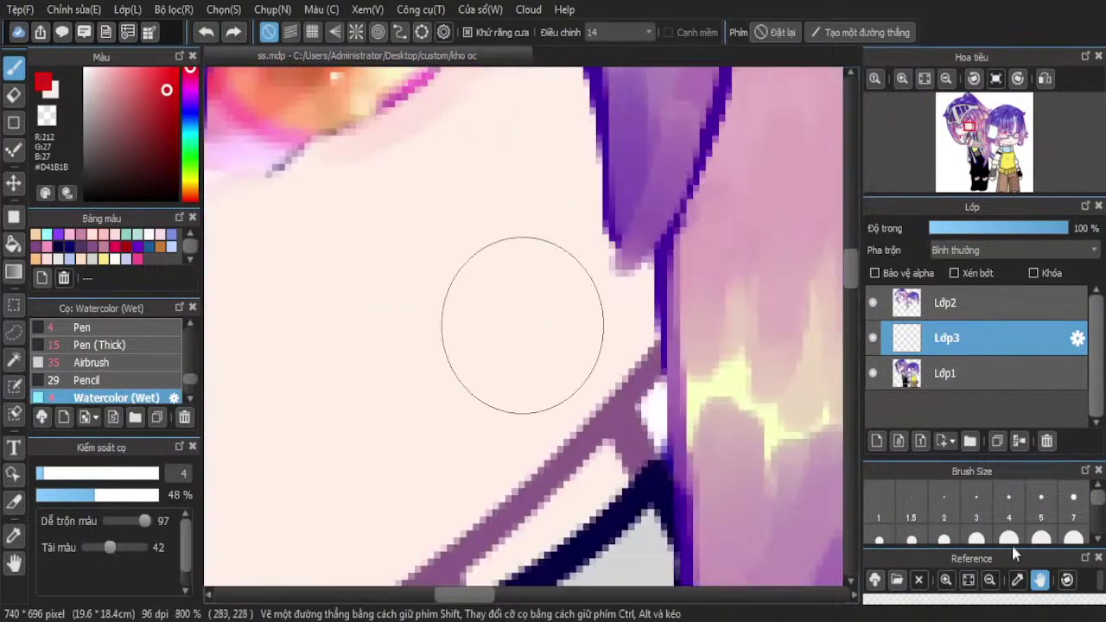
{"action": "left_click", "coordinate": [944, 538]}
{"action": "mouse_move", "coordinate": [568, 204]}
{"action": "left_mouse_down"}
{"action": "mouse_move", "coordinate": [530, 218]}
{"action": "mouse_move", "coordinate": [512, 246]}
{"action": "mouse_move", "coordinate": [567, 256]}
{"action": "mouse_move", "coordinate": [539, 266]}
{"action": "mouse_move", "coordinate": [544, 315]}
{"action": "mouse_move", "coordinate": [562, 254]}
{"action": "left_mouse_up"}
{"action": "scroll", "coordinate": [563, 254], "scroll_direction": "down", "scroll_amount": 4}
{"action": "scroll", "coordinate": [609, 232], "scroll_direction": "down", "scroll_amount": 1}
{"action": "left_click", "coordinate": [874, 338]}
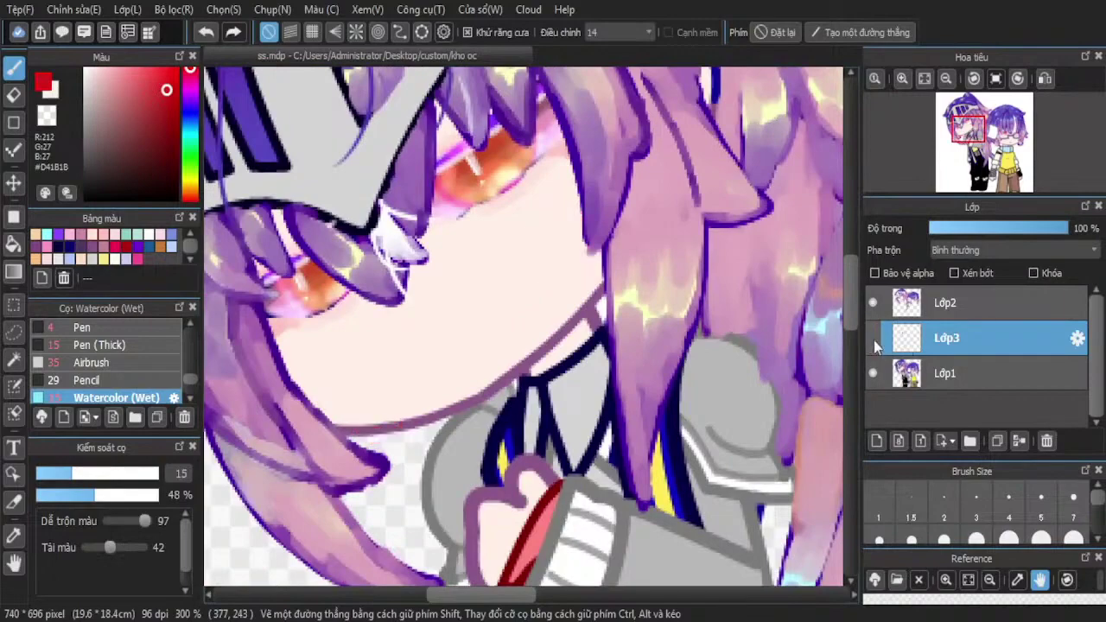
{"action": "left_click", "coordinate": [873, 338]}
{"action": "scroll", "coordinate": [264, 403], "scroll_direction": "up", "scroll_amount": 2}
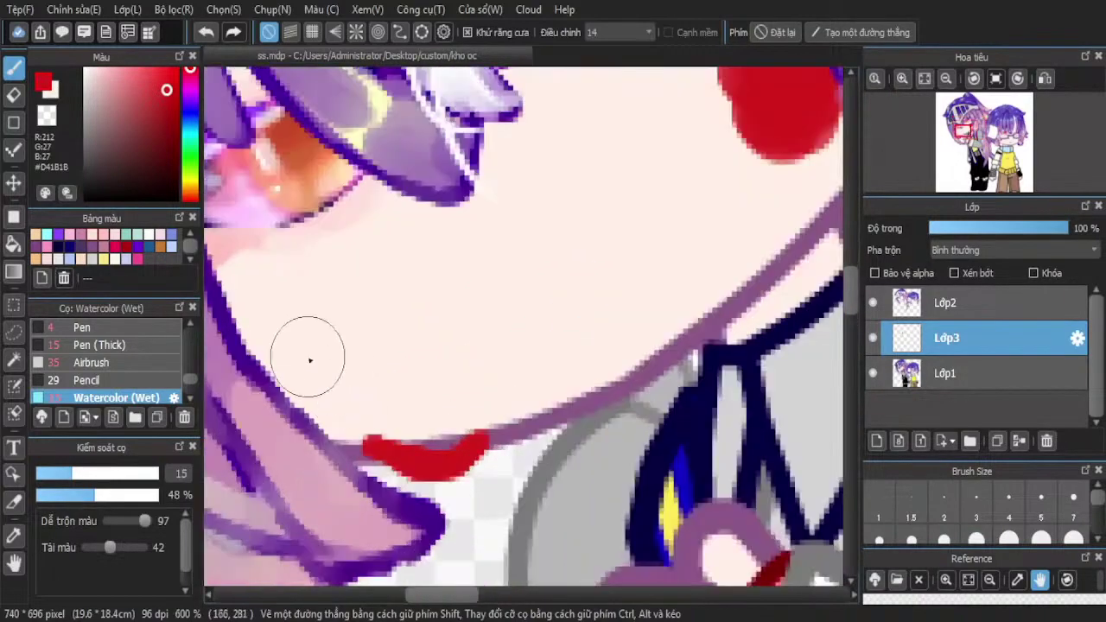
{"action": "mouse_move", "coordinate": [309, 357]}
{"action": "left_mouse_down"}
{"action": "mouse_move", "coordinate": [329, 390]}
{"action": "mouse_move", "coordinate": [365, 372]}
{"action": "mouse_move", "coordinate": [406, 373]}
{"action": "mouse_move", "coordinate": [305, 352]}
{"action": "mouse_move", "coordinate": [357, 383]}
{"action": "left_mouse_up"}
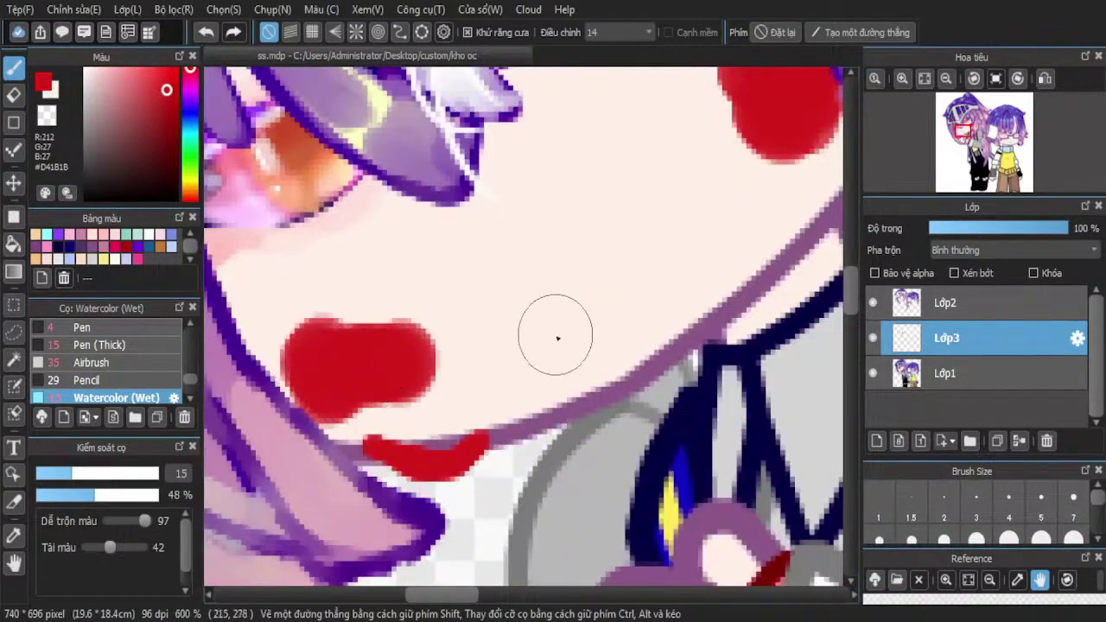
Paint a thin red #D41B1B curve under the helmet character's jaw beside the collar with Watercolor (Wet) at size 3
{"action": "scroll", "coordinate": [556, 330], "scroll_direction": "down", "scroll_amount": 3}
{"action": "scroll", "coordinate": [637, 287], "scroll_direction": "up", "scroll_amount": 3}
{"action": "left_click", "coordinate": [976, 502]}
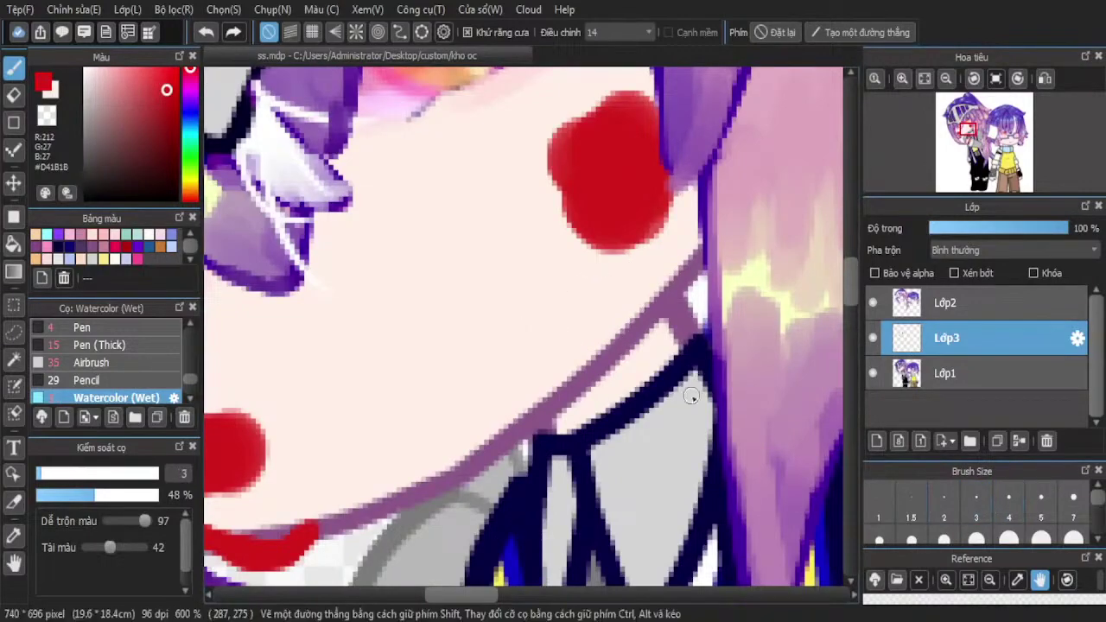
{"action": "mouse_move", "coordinate": [626, 349]}
{"action": "left_mouse_down"}
{"action": "mouse_move", "coordinate": [581, 403]}
{"action": "mouse_move", "coordinate": [551, 400]}
{"action": "left_mouse_up"}
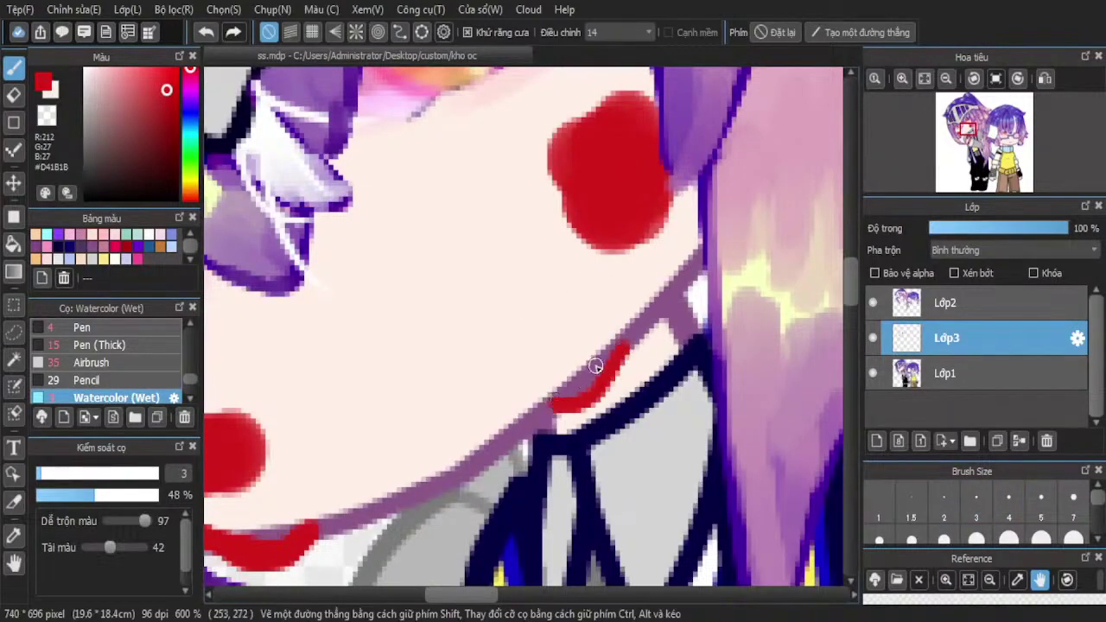
{"action": "scroll", "coordinate": [618, 276], "scroll_direction": "down", "scroll_amount": 4}
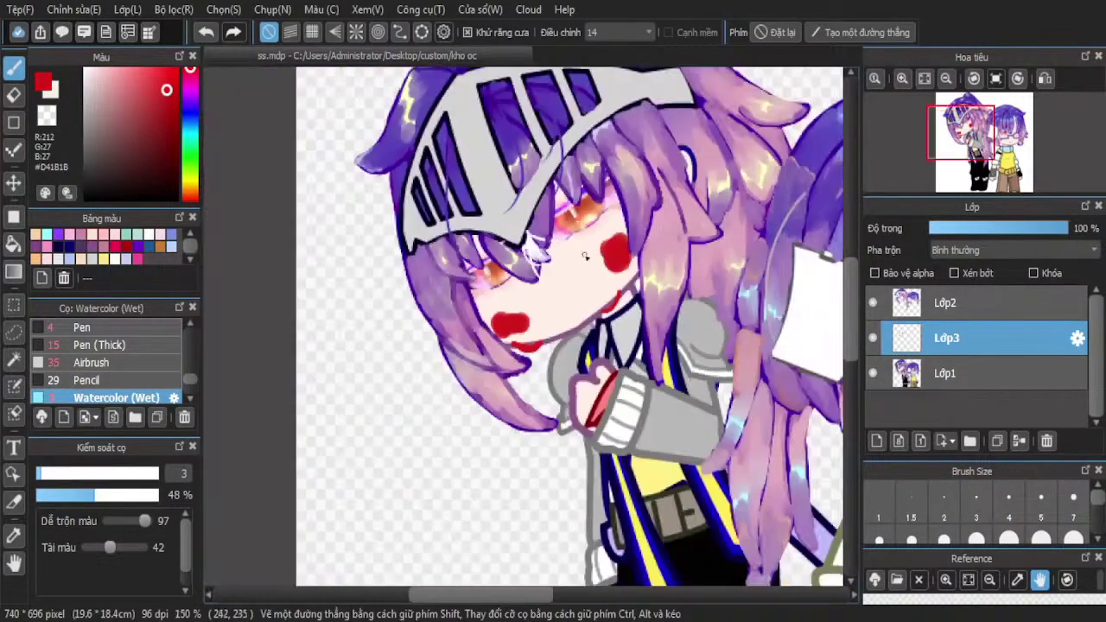
{"action": "scroll", "coordinate": [529, 271], "scroll_direction": "up", "scroll_amount": 3}
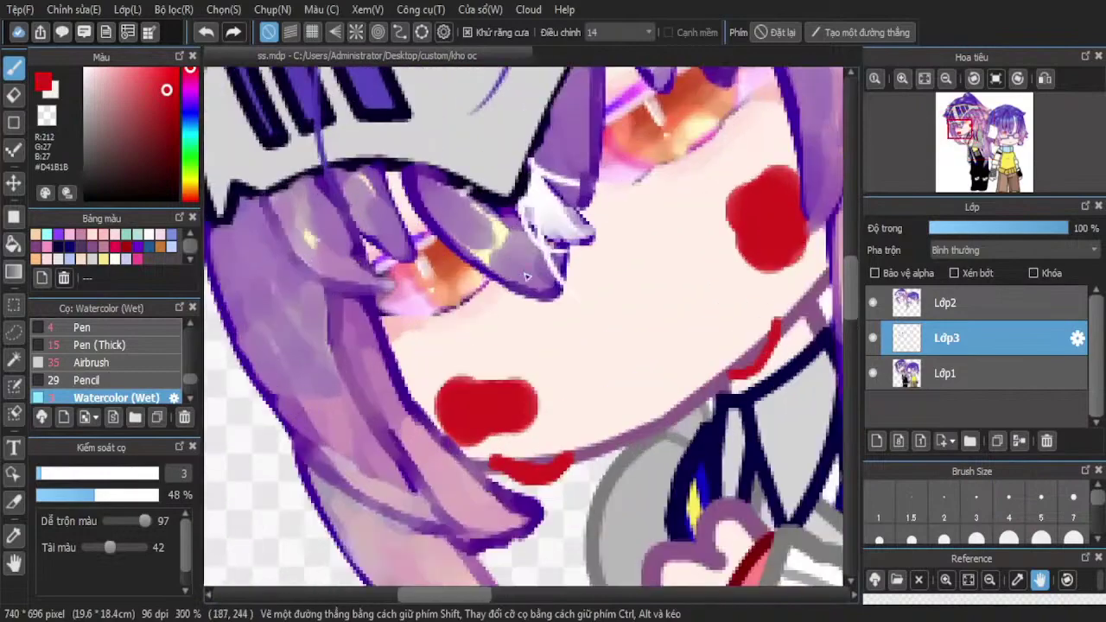
Try to erase the upper edge of the left-hand red cheek patch with a transparent Airbrush at size 6.3
{"action": "left_click", "coordinate": [14, 94]}
{"action": "key", "text": "b"}
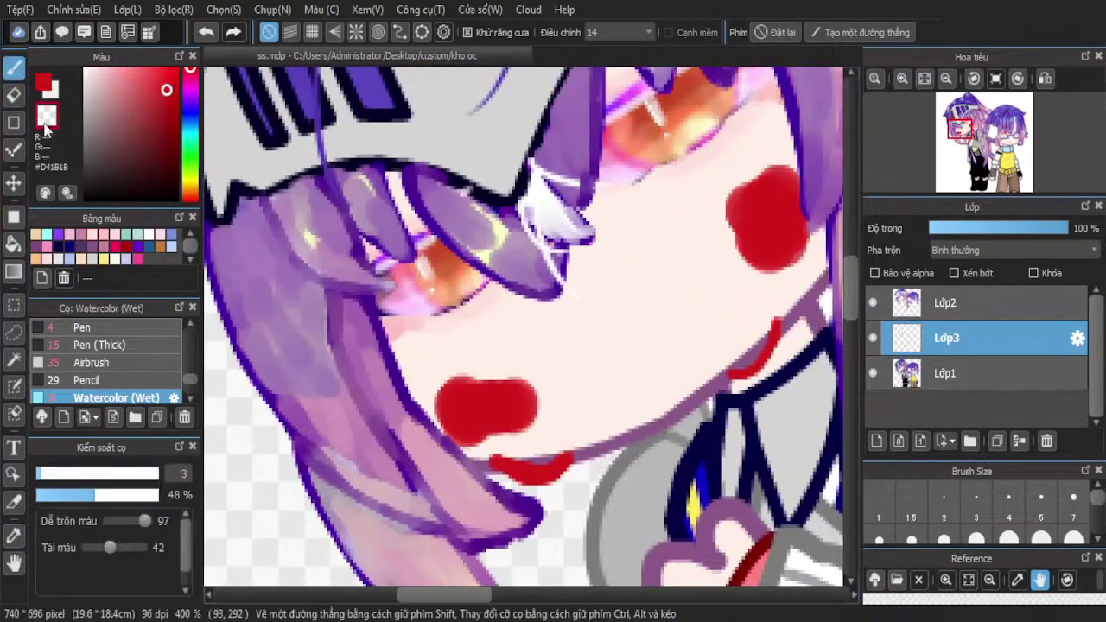
{"action": "left_click", "coordinate": [95, 362]}
{"action": "scroll", "coordinate": [286, 349], "scroll_direction": "up", "scroll_amount": 2}
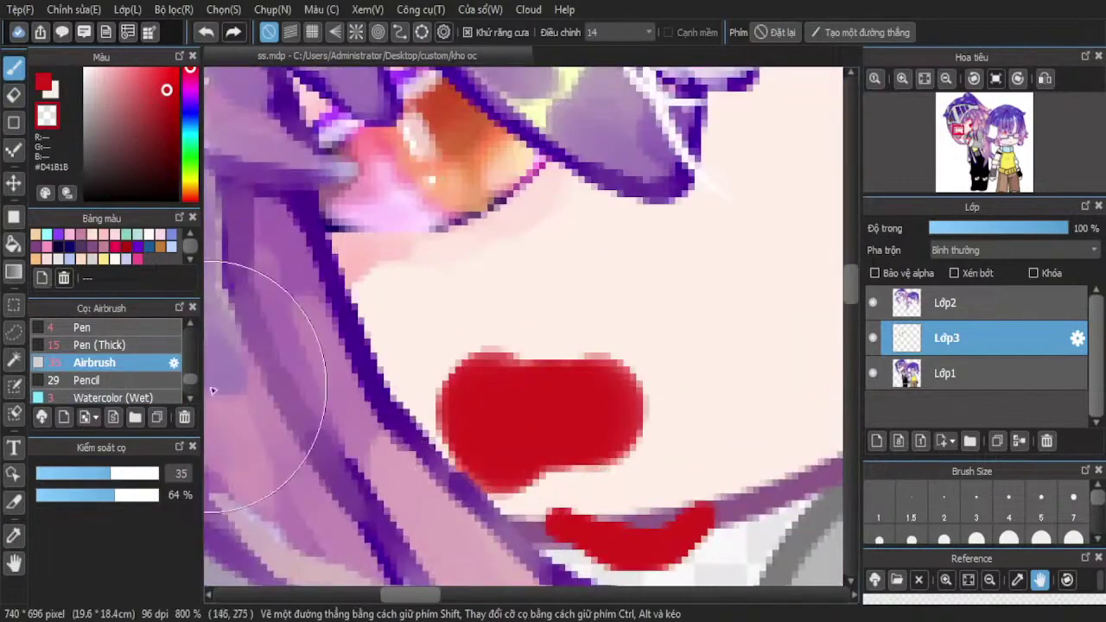
{"action": "left_click", "coordinate": [50, 473]}
{"action": "left_click_drag", "start_coordinate": [591, 354], "coordinate": [526, 375]}
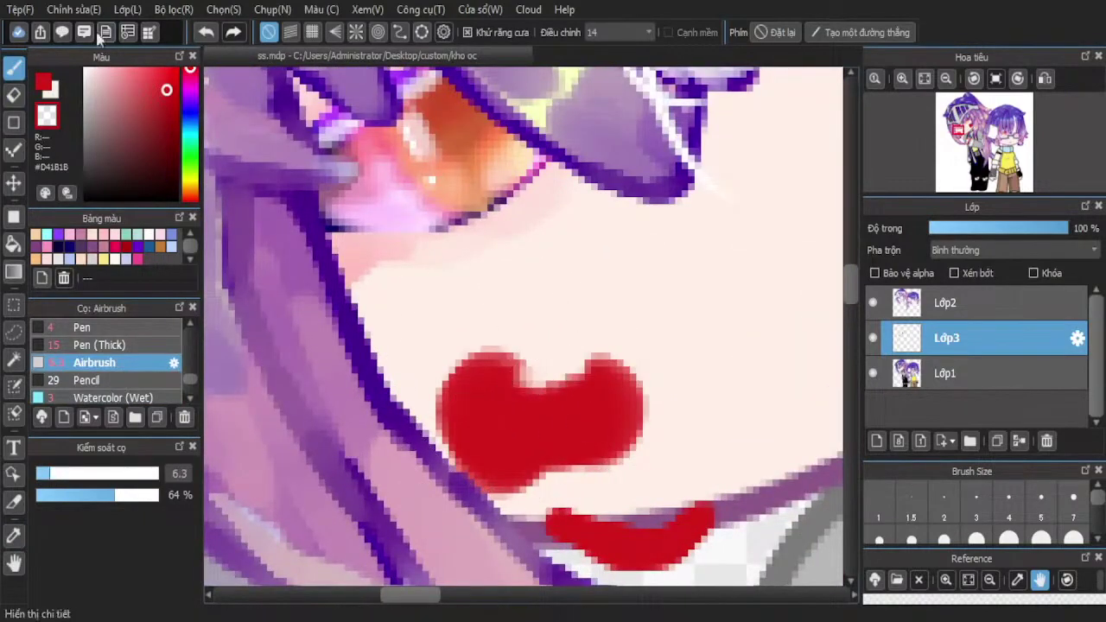
{"action": "left_click", "coordinate": [204, 33]}
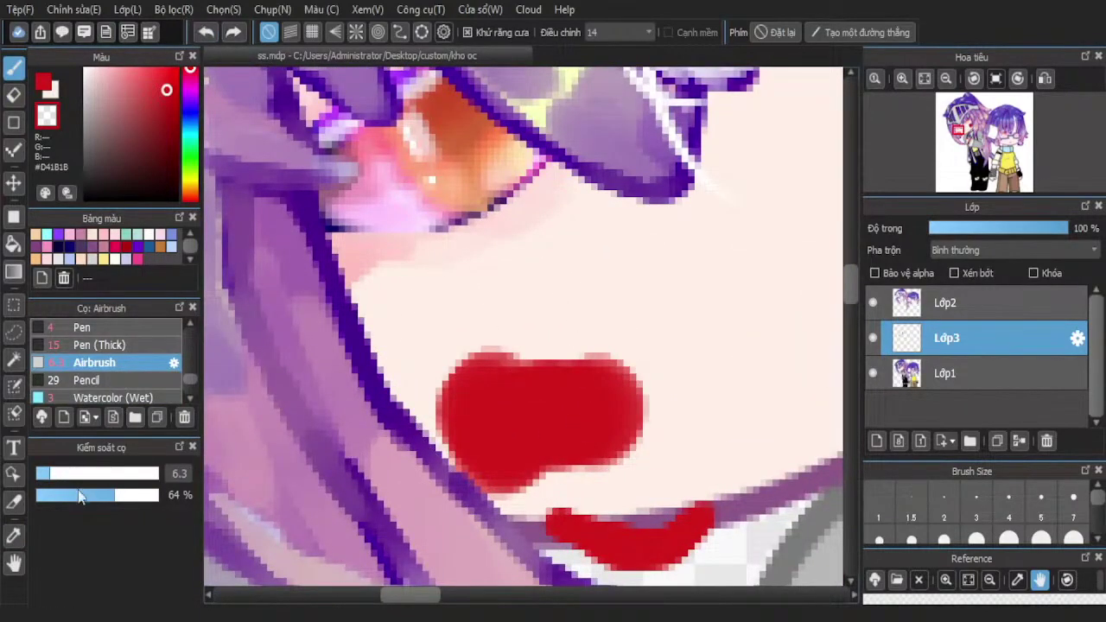
Try to lighten the inside of the left-hand red cheek patch with the transparent Airbrush at 45% opacity
{"action": "left_click", "coordinate": [90, 495]}
{"action": "mouse_move", "coordinate": [501, 424]}
{"action": "left_mouse_down"}
{"action": "mouse_move", "coordinate": [476, 404]}
{"action": "mouse_move", "coordinate": [555, 369]}
{"action": "mouse_move", "coordinate": [518, 378]}
{"action": "mouse_move", "coordinate": [575, 419]}
{"action": "mouse_move", "coordinate": [518, 464]}
{"action": "left_mouse_up"}
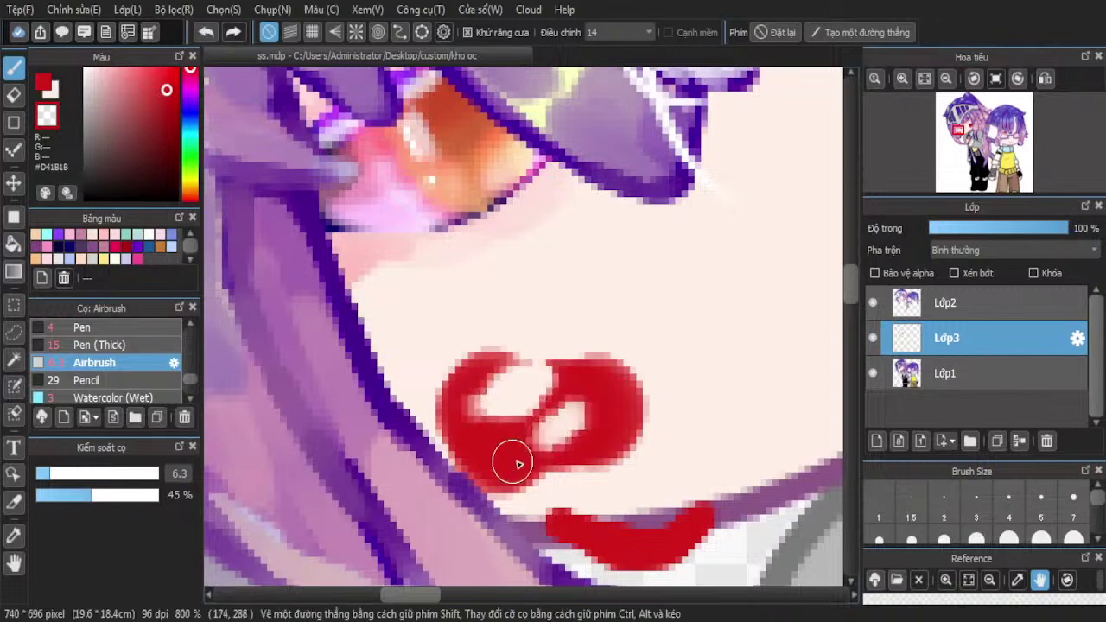
{"action": "left_click", "coordinate": [206, 32]}
{"action": "left_click", "coordinate": [206, 32]}
{"action": "left_click", "coordinate": [206, 32]}
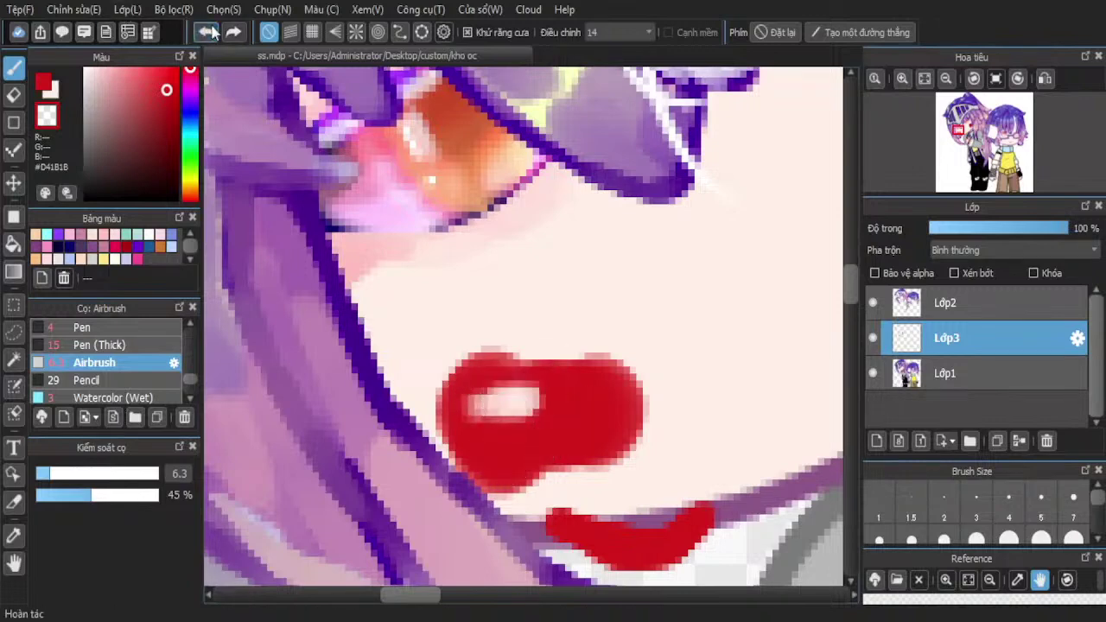
{"action": "left_click", "coordinate": [207, 32]}
Partly erase the inside of the left-hand red cheek patch with the Eraser at size 6.3 and 44% opacity
{"action": "key", "text": "e"}
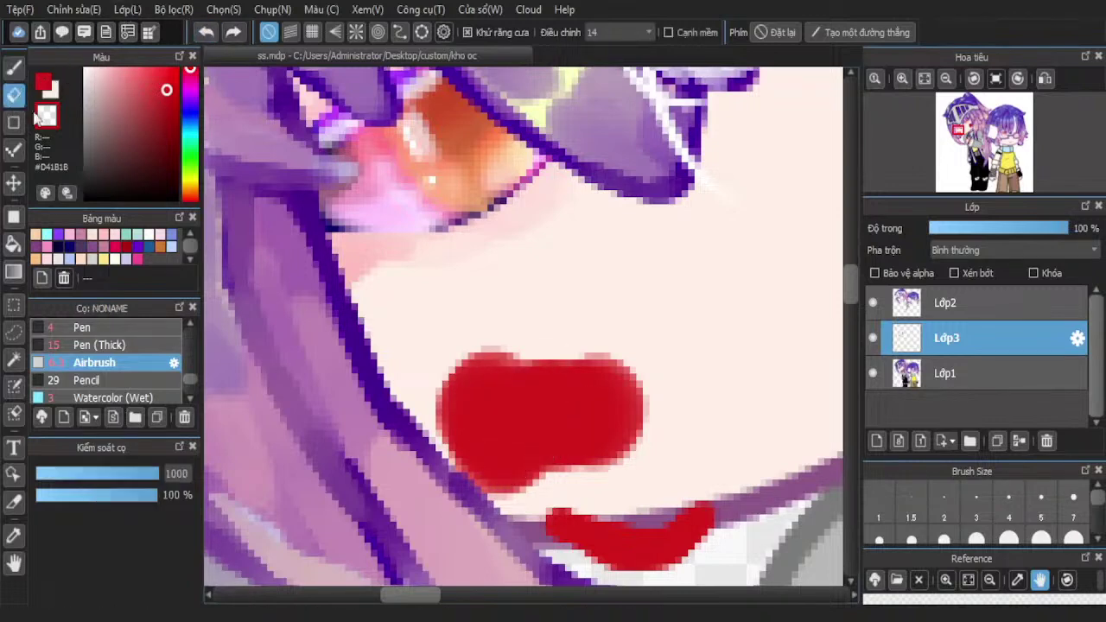
{"action": "left_click_drag", "start_coordinate": [119, 481], "coordinate": [49, 481]}
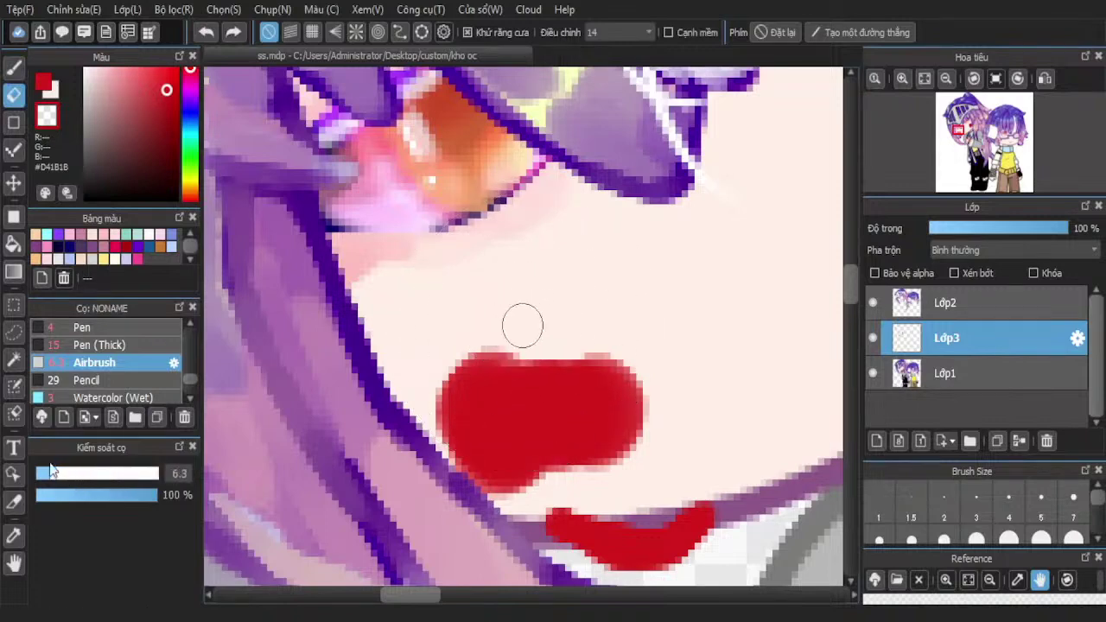
{"action": "mouse_move", "coordinate": [609, 380]}
{"action": "left_mouse_down"}
{"action": "mouse_move", "coordinate": [527, 406]}
{"action": "mouse_move", "coordinate": [488, 380]}
{"action": "left_mouse_up"}
{"action": "left_click", "coordinate": [207, 31]}
{"action": "left_click", "coordinate": [89, 495]}
{"action": "mouse_move", "coordinate": [513, 388]}
{"action": "left_mouse_down"}
{"action": "mouse_move", "coordinate": [451, 400]}
{"action": "mouse_move", "coordinate": [459, 417]}
{"action": "mouse_move", "coordinate": [535, 412]}
{"action": "mouse_move", "coordinate": [515, 427]}
{"action": "mouse_move", "coordinate": [539, 443]}
{"action": "mouse_move", "coordinate": [629, 401]}
{"action": "mouse_move", "coordinate": [606, 424]}
{"action": "mouse_move", "coordinate": [553, 435]}
{"action": "mouse_move", "coordinate": [423, 405]}
{"action": "mouse_move", "coordinate": [489, 418]}
{"action": "mouse_move", "coordinate": [477, 394]}
{"action": "mouse_move", "coordinate": [501, 430]}
{"action": "mouse_move", "coordinate": [479, 462]}
{"action": "mouse_move", "coordinate": [518, 476]}
{"action": "left_mouse_up"}
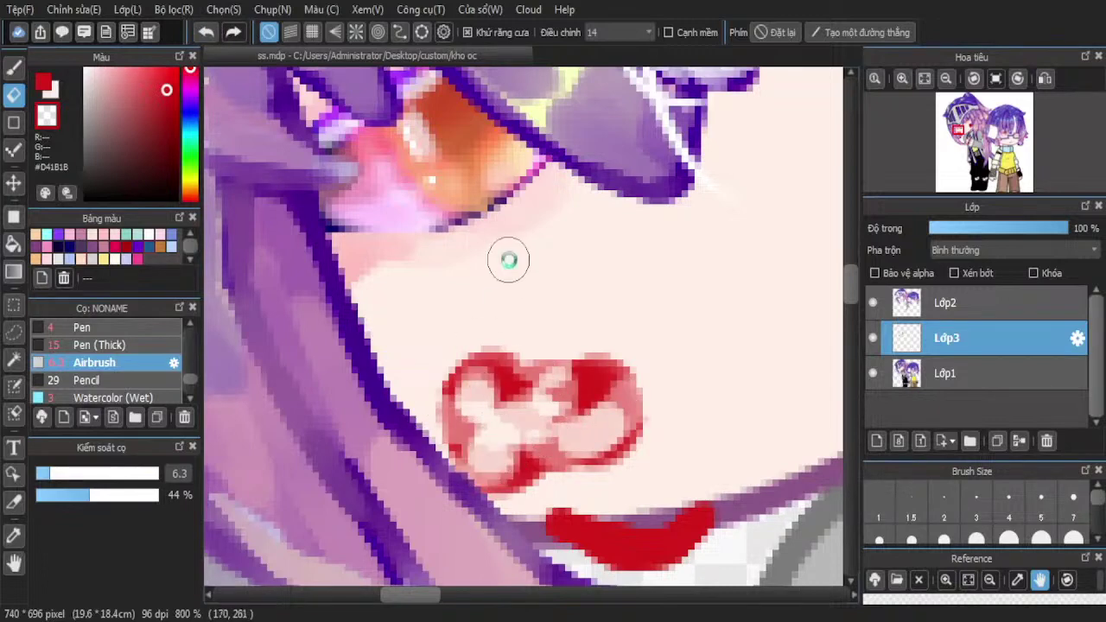
{"action": "scroll", "coordinate": [507, 256], "scroll_direction": "down", "scroll_amount": 5}
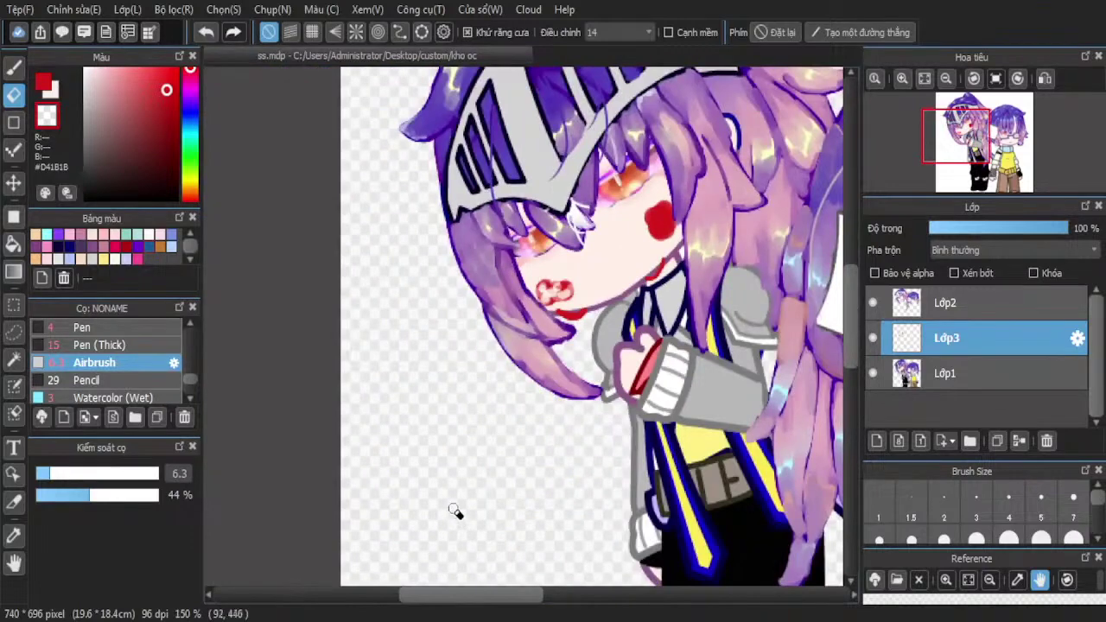
{"action": "key", "text": "alt+Tab"}
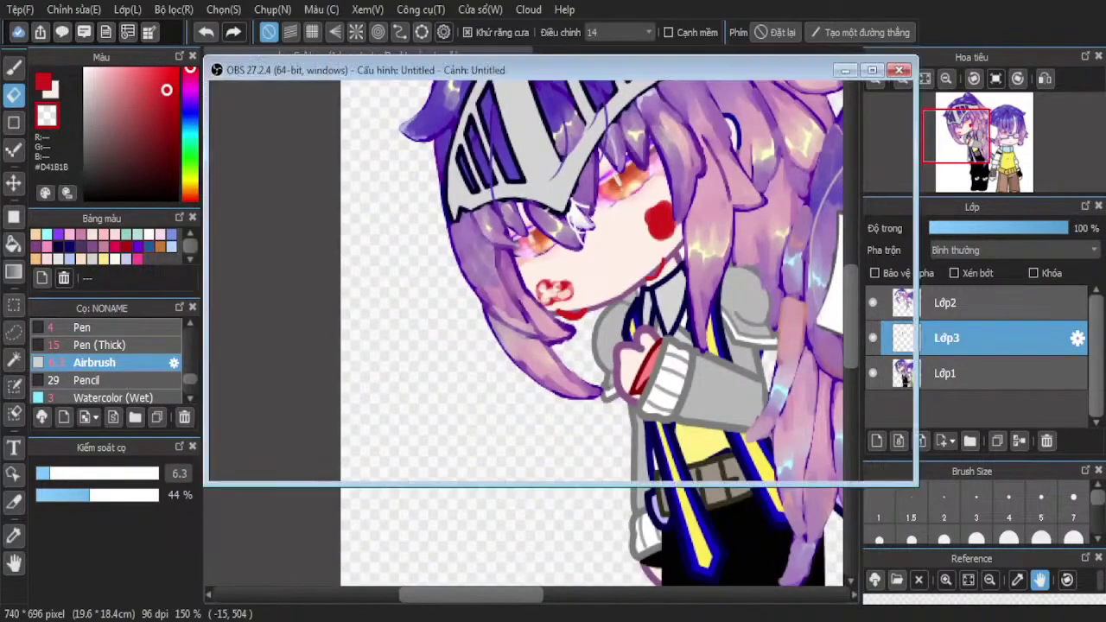
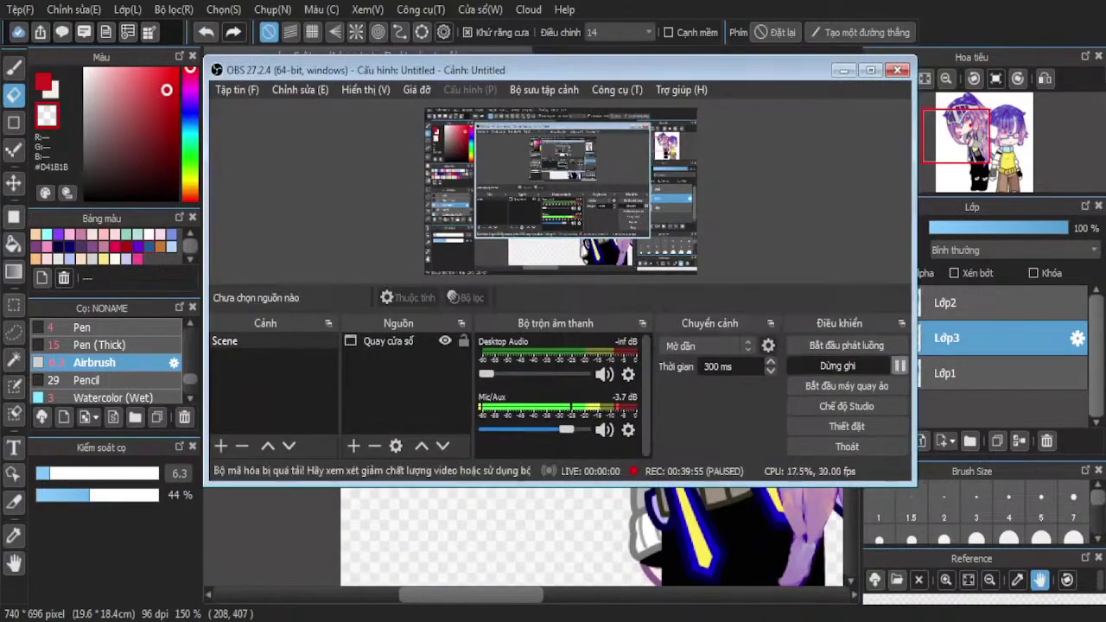
{"action": "left_click", "coordinate": [844, 70]}
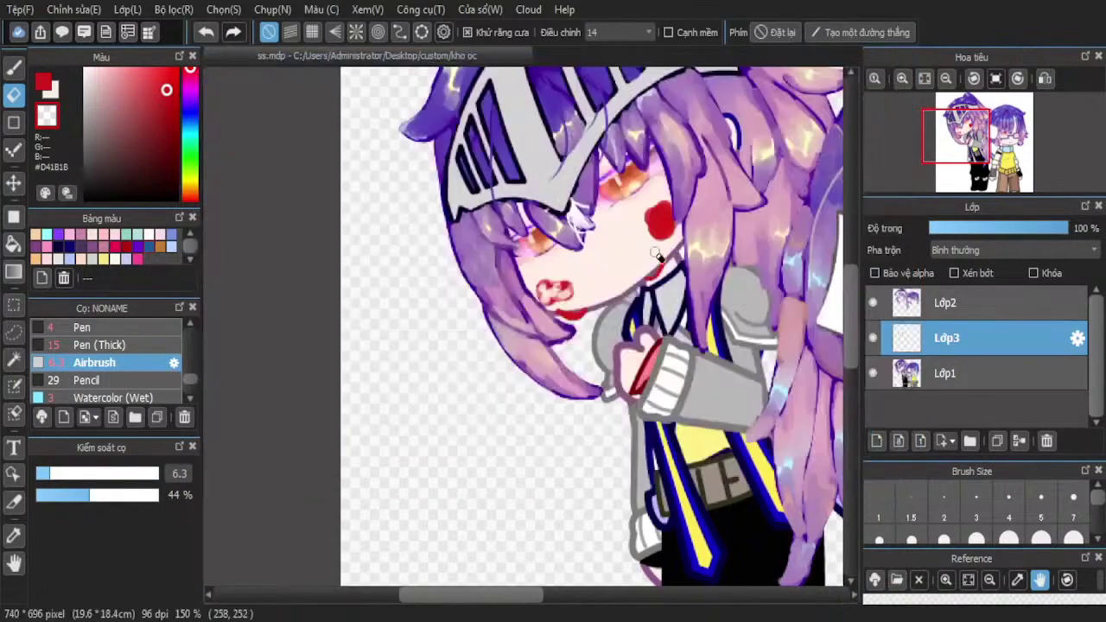
Break up both red cheek patches on the helmet character's face with the Airbrush eraser at size 6.3 and 44% opacity
{"action": "scroll", "coordinate": [657, 215], "scroll_direction": "up", "scroll_amount": 5}
{"action": "mouse_move", "coordinate": [658, 221]}
{"action": "left_mouse_down"}
{"action": "mouse_move", "coordinate": [618, 192]}
{"action": "mouse_move", "coordinate": [555, 198]}
{"action": "mouse_move", "coordinate": [472, 225]}
{"action": "mouse_move", "coordinate": [507, 223]}
{"action": "mouse_move", "coordinate": [647, 279]}
{"action": "mouse_move", "coordinate": [622, 316]}
{"action": "mouse_move", "coordinate": [549, 289]}
{"action": "left_mouse_up"}
{"action": "scroll", "coordinate": [648, 342], "scroll_direction": "down", "scroll_amount": 2}
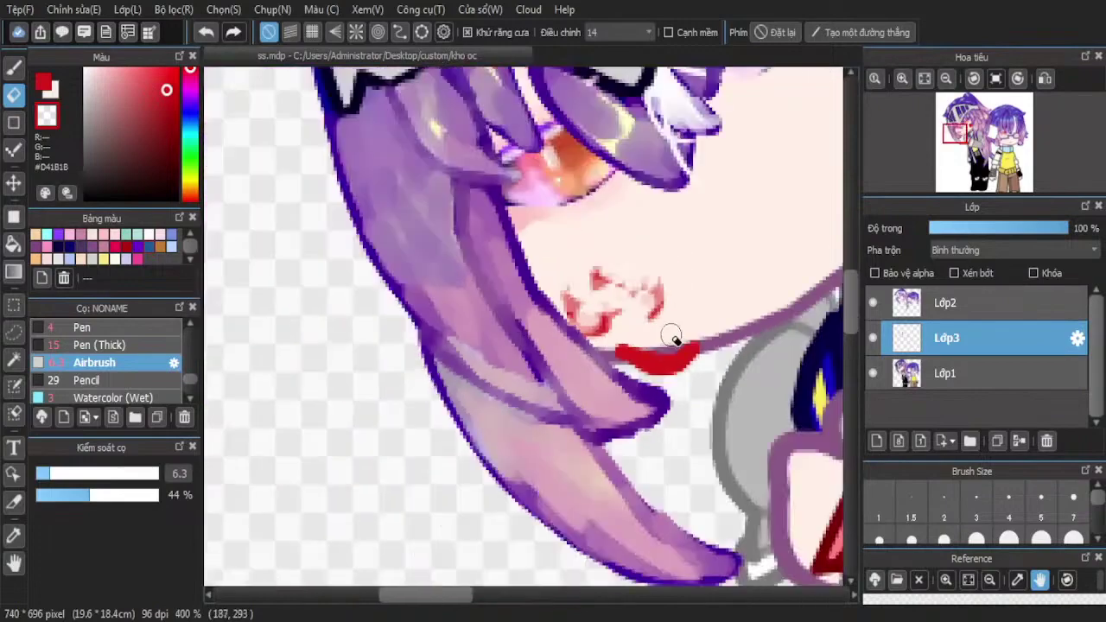
Thin the red marks under the helmet character's chin and beside the collar with the Airbrush eraser at size 6.3
{"action": "scroll", "coordinate": [675, 339], "scroll_direction": "up", "scroll_amount": 3}
{"action": "mouse_move", "coordinate": [549, 363]}
{"action": "left_mouse_down"}
{"action": "mouse_move", "coordinate": [623, 378]}
{"action": "mouse_move", "coordinate": [684, 375]}
{"action": "mouse_move", "coordinate": [558, 366]}
{"action": "mouse_move", "coordinate": [583, 367]}
{"action": "mouse_move", "coordinate": [617, 388]}
{"action": "left_mouse_up"}
{"action": "scroll", "coordinate": [442, 255], "scroll_direction": "down", "scroll_amount": 4}
{"action": "scroll", "coordinate": [580, 263], "scroll_direction": "up", "scroll_amount": 1}
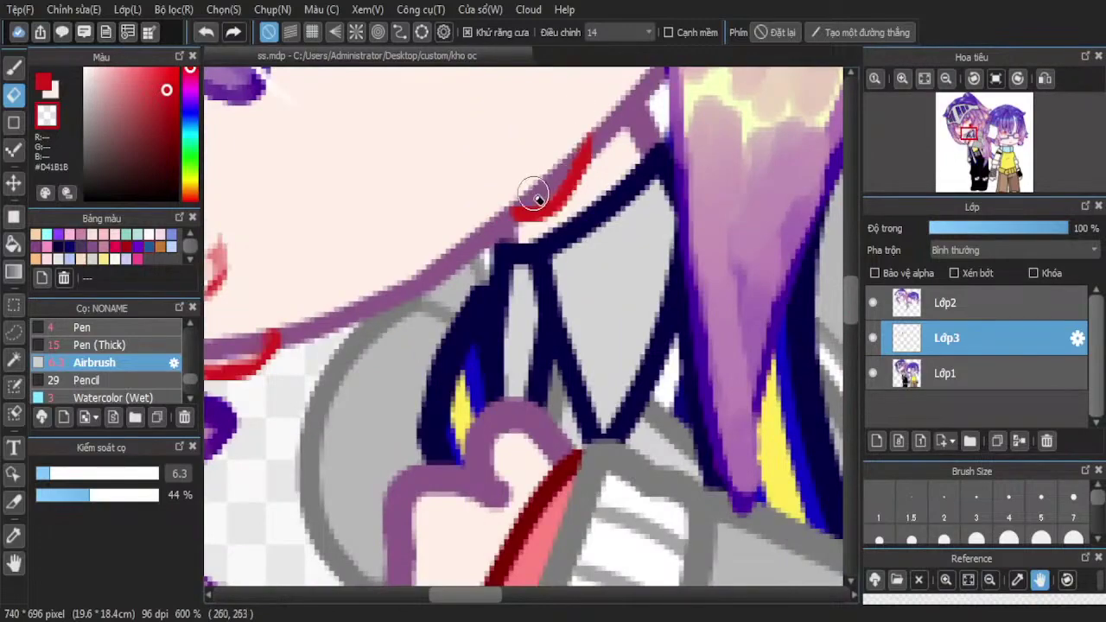
{"action": "scroll", "coordinate": [509, 295], "scroll_direction": "down", "scroll_amount": 2}
{"action": "scroll", "coordinate": [558, 106], "scroll_direction": "up", "scroll_amount": 3}
{"action": "mouse_move", "coordinate": [538, 108]}
{"action": "left_mouse_down"}
{"action": "mouse_move", "coordinate": [432, 144]}
{"action": "mouse_move", "coordinate": [477, 195]}
{"action": "mouse_move", "coordinate": [435, 261]}
{"action": "mouse_move", "coordinate": [547, 166]}
{"action": "mouse_move", "coordinate": [472, 261]}
{"action": "mouse_move", "coordinate": [494, 195]}
{"action": "mouse_move", "coordinate": [521, 198]}
{"action": "mouse_move", "coordinate": [543, 277]}
{"action": "mouse_move", "coordinate": [590, 202]}
{"action": "mouse_move", "coordinate": [575, 180]}
{"action": "mouse_move", "coordinate": [586, 224]}
{"action": "mouse_move", "coordinate": [568, 258]}
{"action": "mouse_move", "coordinate": [483, 297]}
{"action": "mouse_move", "coordinate": [465, 294]}
{"action": "mouse_move", "coordinate": [548, 173]}
{"action": "mouse_move", "coordinate": [546, 125]}
{"action": "mouse_move", "coordinate": [557, 147]}
{"action": "mouse_move", "coordinate": [493, 136]}
{"action": "left_mouse_up"}
{"action": "scroll", "coordinate": [558, 134], "scroll_direction": "down", "scroll_amount": 6}
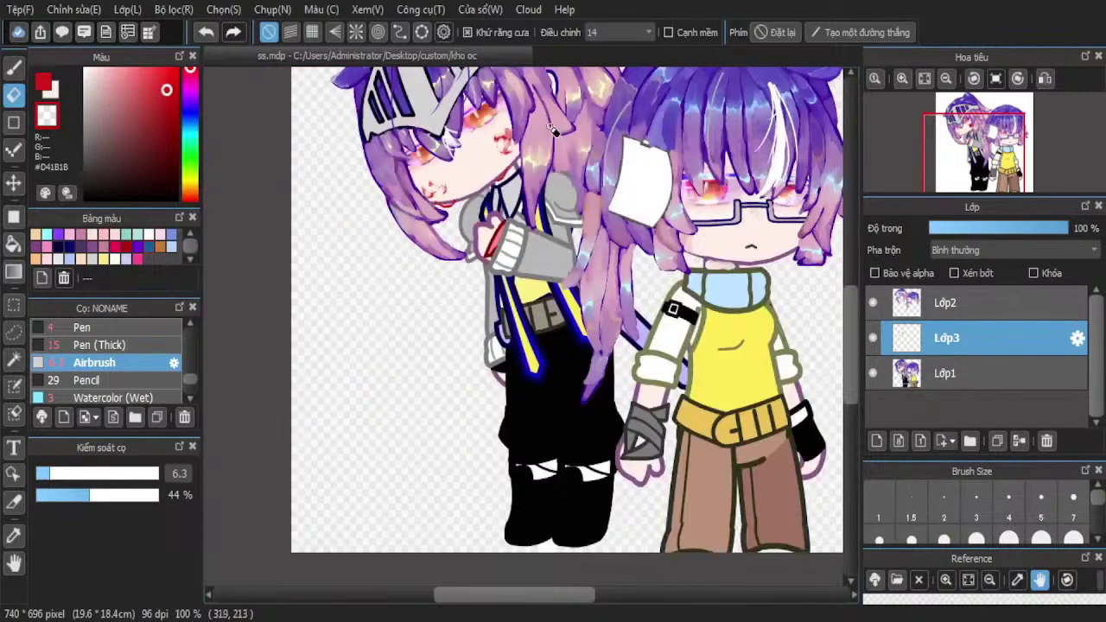
Erase more of the upper part of the right-hand red cheek patch with the Airbrush eraser at 44% opacity
{"action": "scroll", "coordinate": [521, 112], "scroll_direction": "up", "scroll_amount": 6}
{"action": "mouse_move", "coordinate": [481, 303]}
{"action": "left_mouse_down"}
{"action": "mouse_move", "coordinate": [441, 337]}
{"action": "mouse_move", "coordinate": [439, 254]}
{"action": "left_mouse_up"}
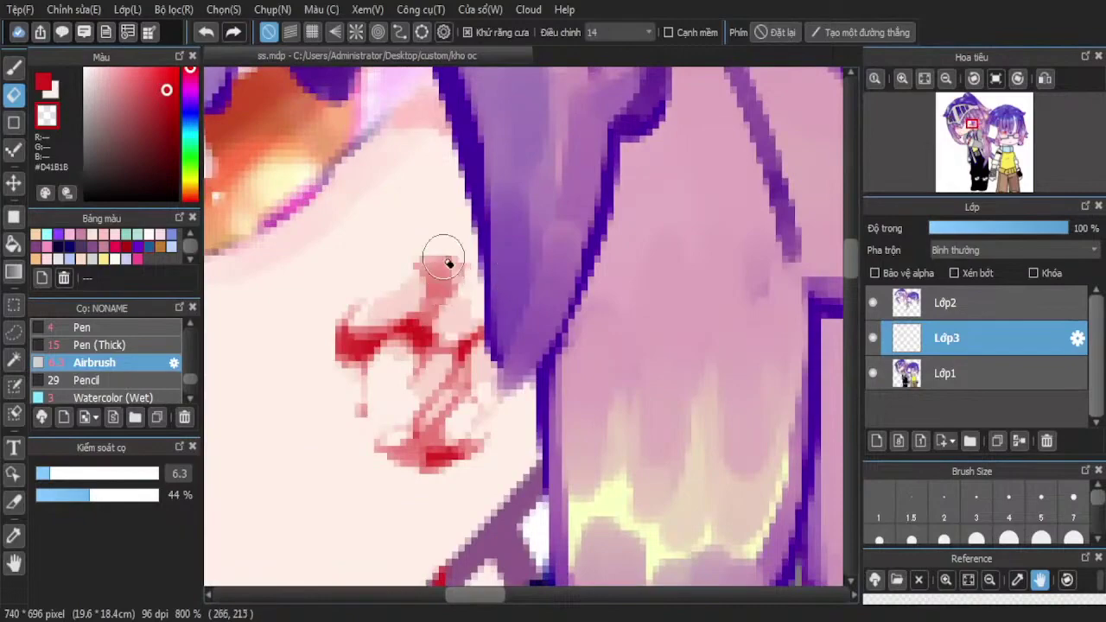
Sample the jaw outline's purple #8C5888 and trace it beneath the red chin curve with Pen (Thick) at size 3
{"action": "scroll", "coordinate": [466, 232], "scroll_direction": "down", "scroll_amount": 5}
{"action": "scroll", "coordinate": [316, 384], "scroll_direction": "up", "scroll_amount": 4}
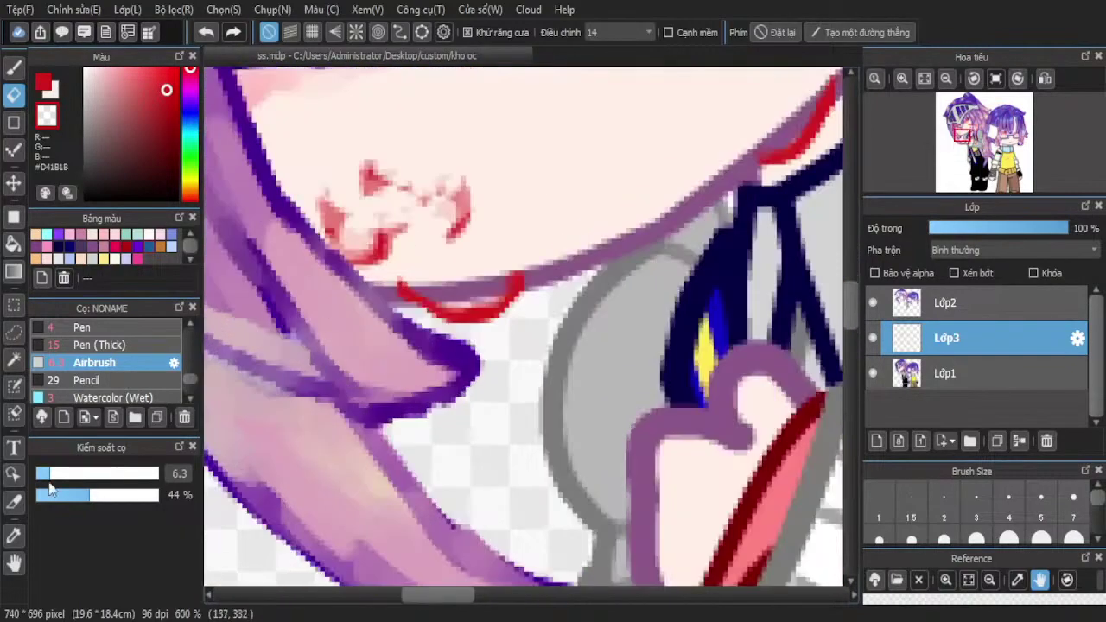
{"action": "scroll", "coordinate": [479, 259], "scroll_direction": "up", "scroll_amount": 2}
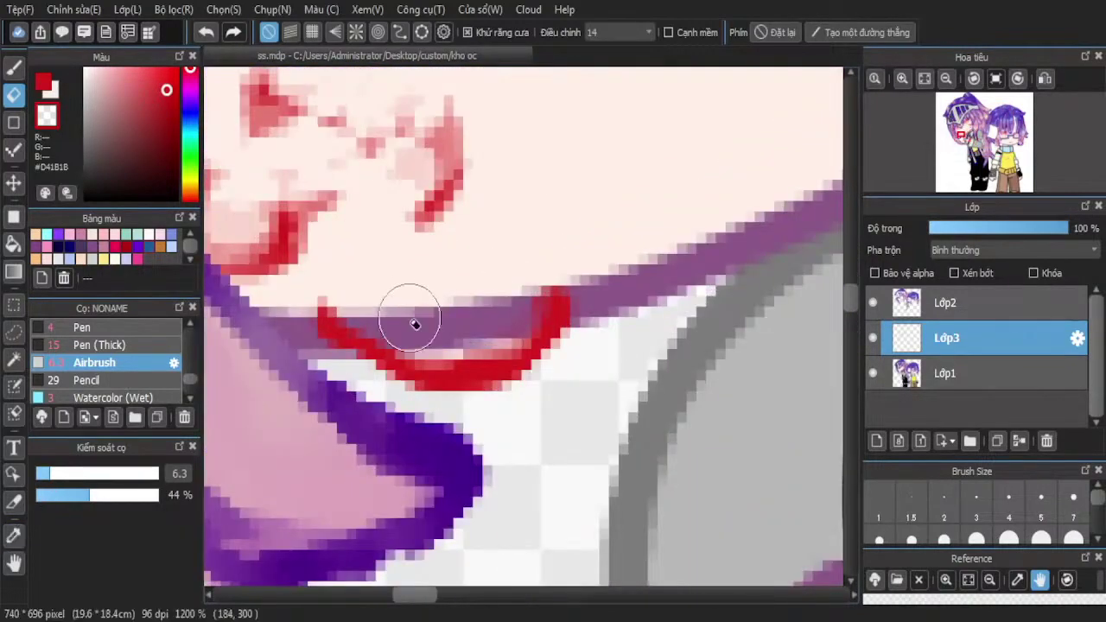
{"action": "left_click", "coordinate": [301, 332]}
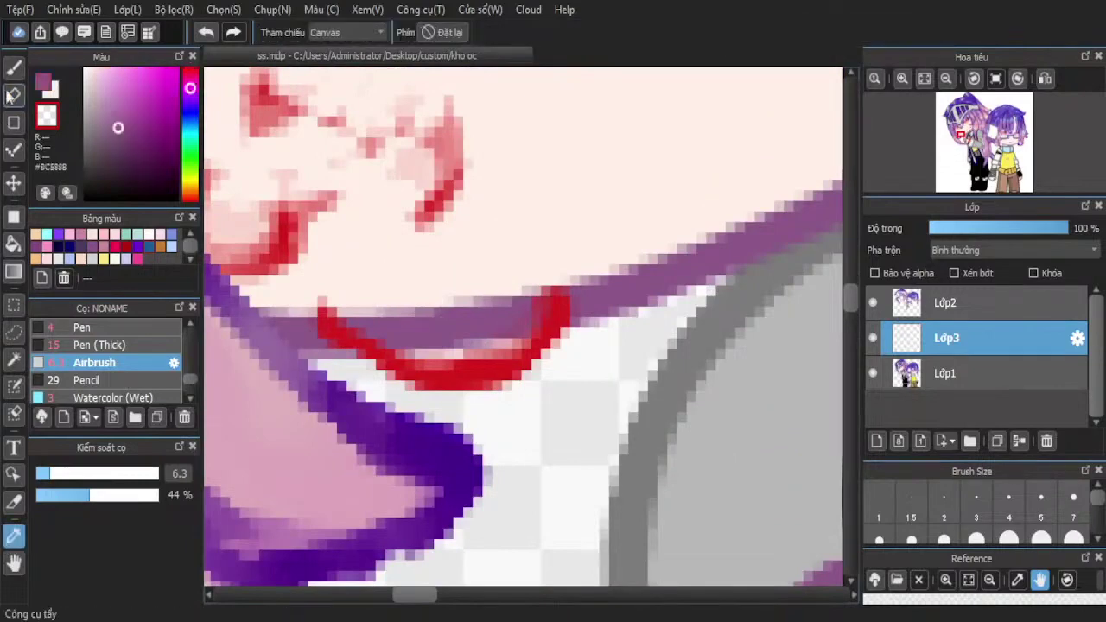
{"action": "left_click", "coordinate": [13, 69]}
{"action": "left_click", "coordinate": [45, 89]}
{"action": "left_click", "coordinate": [1008, 498]}
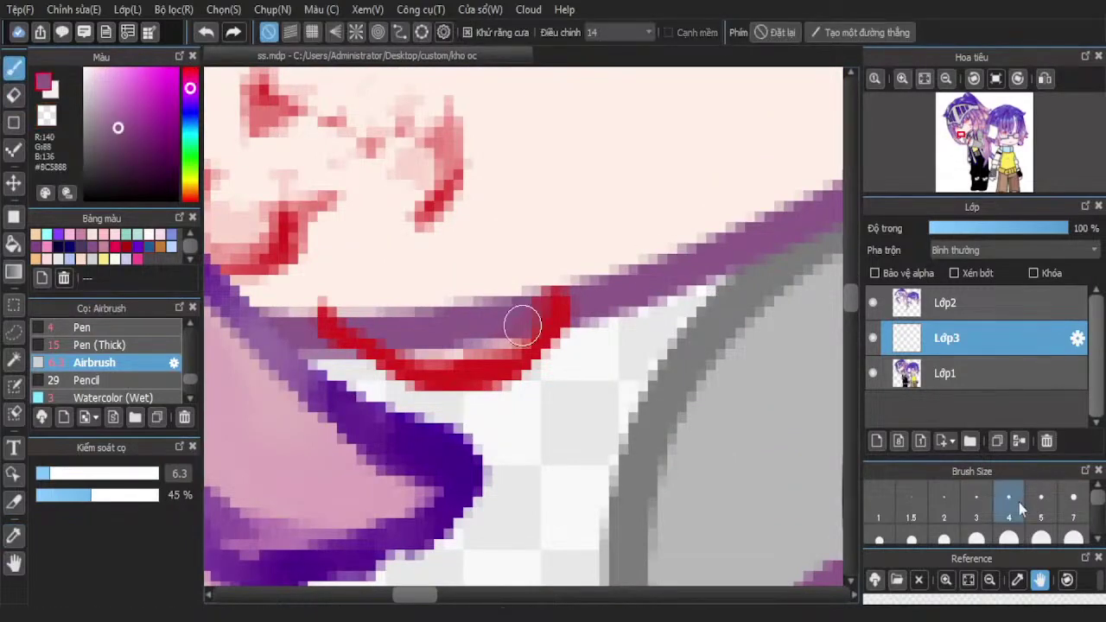
{"action": "scroll", "coordinate": [562, 400], "scroll_direction": "up", "scroll_amount": 1}
{"action": "left_click", "coordinate": [139, 344]}
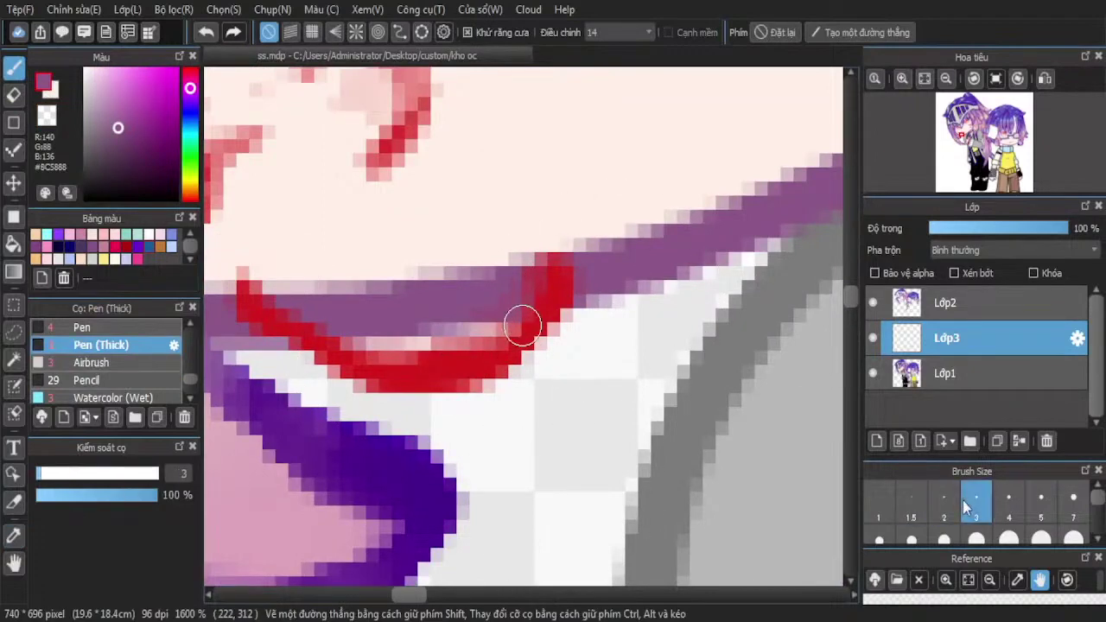
{"action": "mouse_move", "coordinate": [586, 282]}
{"action": "left_mouse_down"}
{"action": "mouse_move", "coordinate": [526, 365]}
{"action": "mouse_move", "coordinate": [428, 398]}
{"action": "mouse_move", "coordinate": [331, 389]}
{"action": "mouse_move", "coordinate": [272, 359]}
{"action": "mouse_move", "coordinate": [227, 312]}
{"action": "mouse_move", "coordinate": [290, 363]}
{"action": "left_mouse_up"}
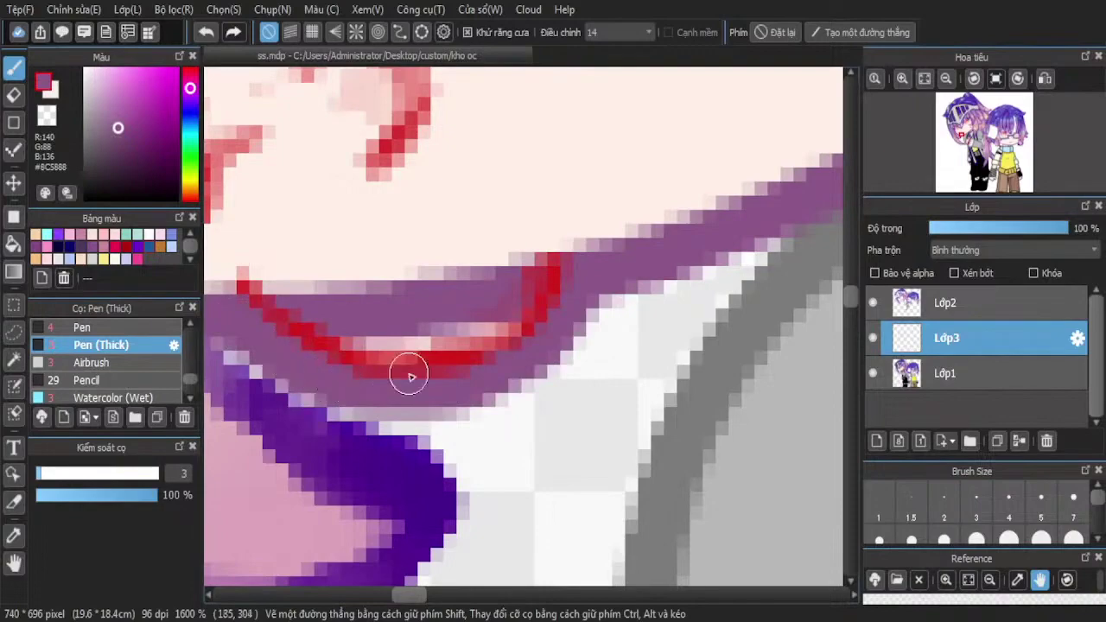
Draw a matching purple outline beneath the red jaw curve beside the collar with Pen (Thick) at size 3
{"action": "scroll", "coordinate": [412, 376], "scroll_direction": "down", "scroll_amount": 6}
{"action": "scroll", "coordinate": [486, 259], "scroll_direction": "up", "scroll_amount": 6}
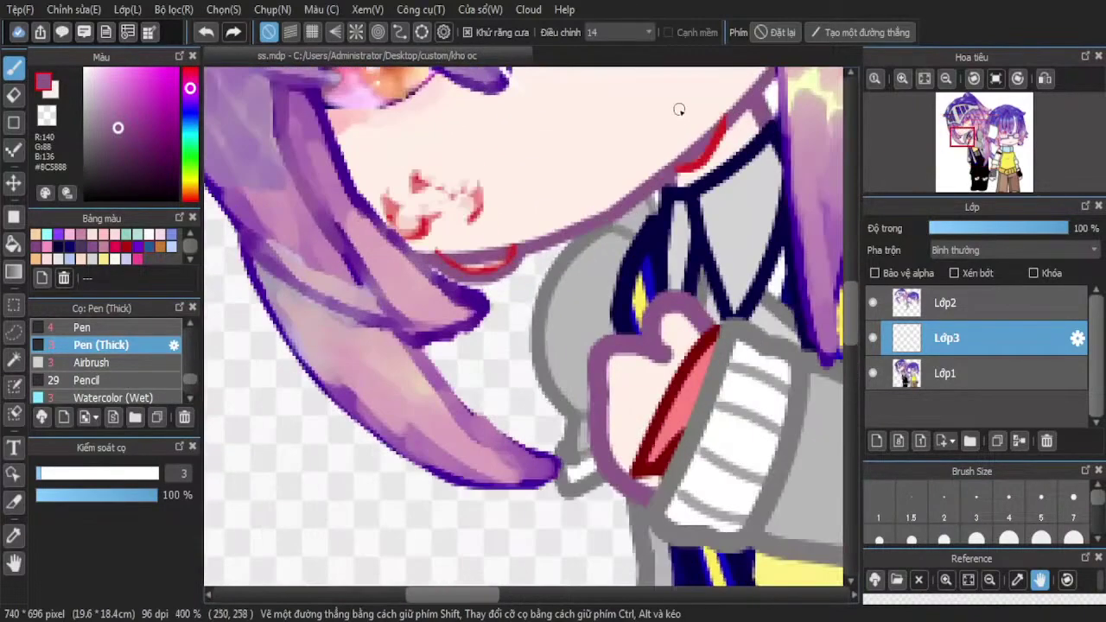
{"action": "mouse_move", "coordinate": [735, 198]}
{"action": "left_mouse_down"}
{"action": "mouse_move", "coordinate": [714, 243]}
{"action": "mouse_move", "coordinate": [658, 303]}
{"action": "mouse_move", "coordinate": [588, 322]}
{"action": "mouse_move", "coordinate": [527, 321]}
{"action": "left_mouse_up"}
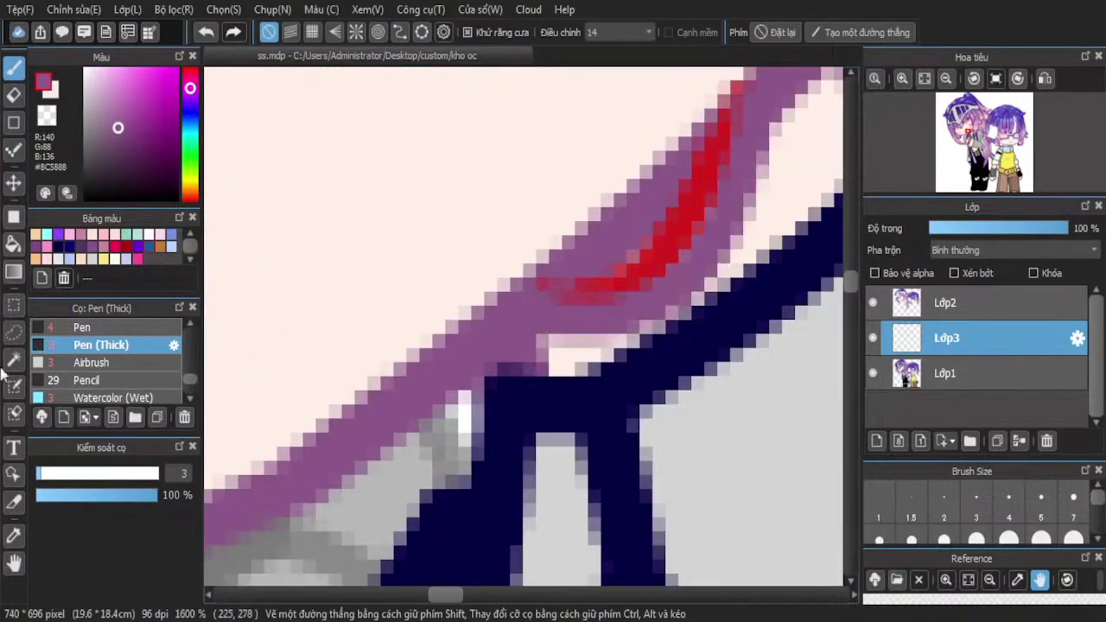
Sample the skin colour #FFF0E7 and paint over the original purple outline above the red jaw and chin curves
{"action": "left_click", "coordinate": [13, 536]}
{"action": "left_click", "coordinate": [306, 202]}
{"action": "left_click", "coordinate": [14, 69]}
{"action": "scroll", "coordinate": [278, 334], "scroll_direction": "down", "scroll_amount": 1}
{"action": "scroll", "coordinate": [460, 219], "scroll_direction": "up", "scroll_amount": 2}
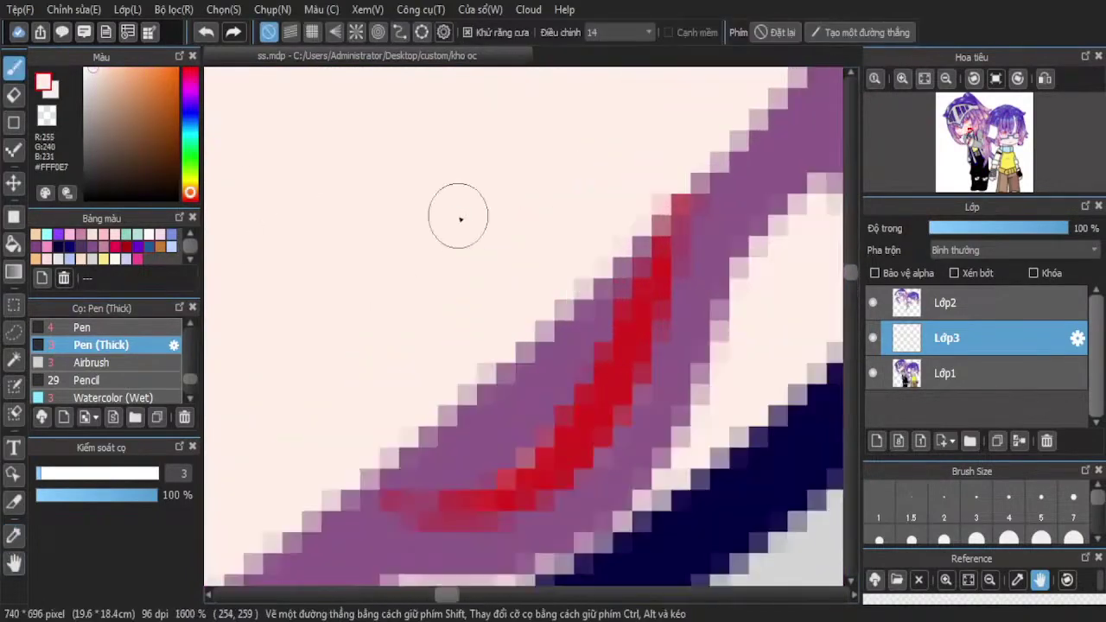
{"action": "mouse_move", "coordinate": [621, 234]}
{"action": "left_mouse_down"}
{"action": "mouse_move", "coordinate": [600, 321]}
{"action": "mouse_move", "coordinate": [530, 430]}
{"action": "mouse_move", "coordinate": [497, 453]}
{"action": "mouse_move", "coordinate": [380, 461]}
{"action": "mouse_move", "coordinate": [402, 459]}
{"action": "mouse_move", "coordinate": [566, 316]}
{"action": "mouse_move", "coordinate": [441, 389]}
{"action": "left_mouse_up"}
{"action": "scroll", "coordinate": [576, 260], "scroll_direction": "down", "scroll_amount": 7}
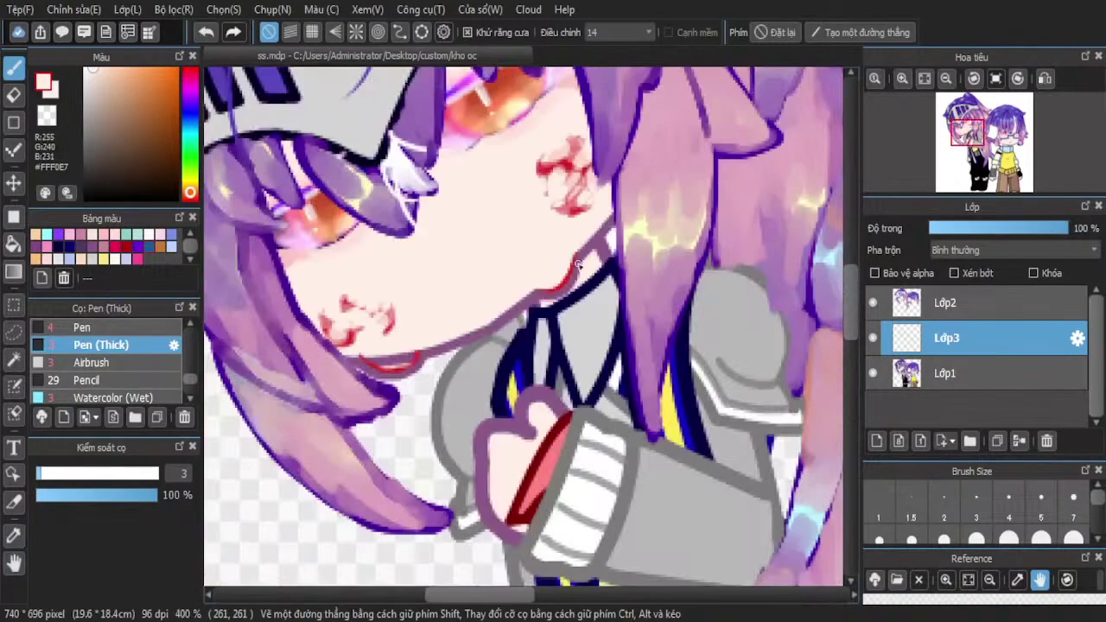
{"action": "scroll", "coordinate": [531, 294], "scroll_direction": "up", "scroll_amount": 6}
{"action": "mouse_move", "coordinate": [556, 178]}
{"action": "left_mouse_down"}
{"action": "mouse_move", "coordinate": [551, 231]}
{"action": "mouse_move", "coordinate": [563, 219]}
{"action": "mouse_move", "coordinate": [547, 268]}
{"action": "mouse_move", "coordinate": [490, 297]}
{"action": "mouse_move", "coordinate": [384, 273]}
{"action": "mouse_move", "coordinate": [310, 223]}
{"action": "mouse_move", "coordinate": [357, 275]}
{"action": "mouse_move", "coordinate": [419, 293]}
{"action": "mouse_move", "coordinate": [519, 255]}
{"action": "mouse_move", "coordinate": [524, 233]}
{"action": "mouse_move", "coordinate": [434, 256]}
{"action": "left_mouse_up"}
{"action": "scroll", "coordinate": [518, 229], "scroll_direction": "down", "scroll_amount": 5}
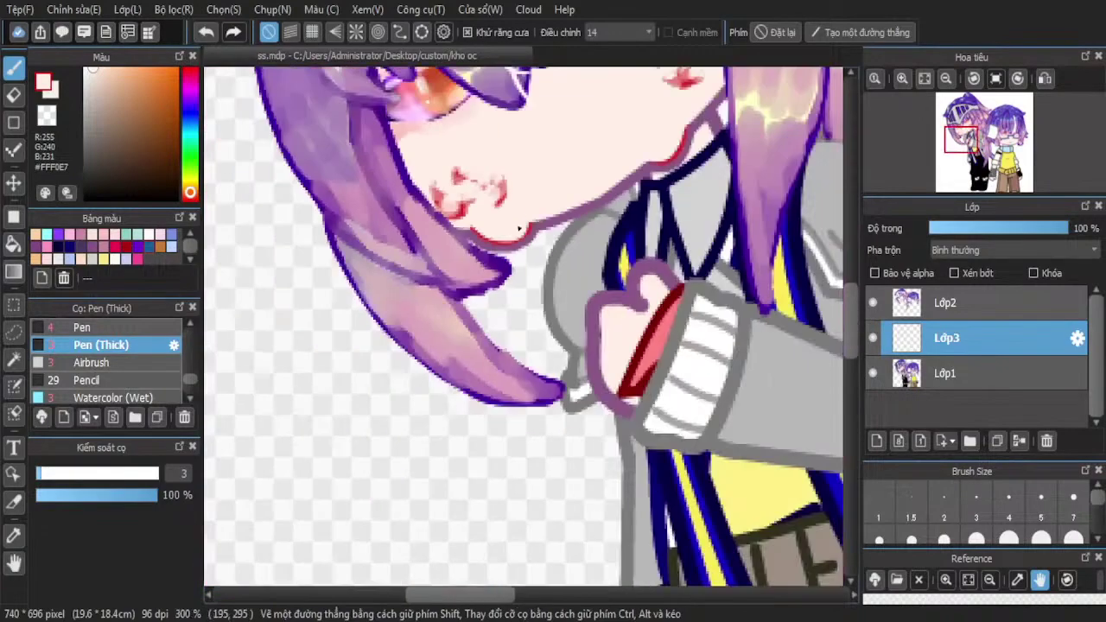
Undo the skin-coloured cover strokes and the added purple outlines around the red chin and jaw curves
{"action": "scroll", "coordinate": [518, 229], "scroll_direction": "down", "scroll_amount": 4}
{"action": "scroll", "coordinate": [481, 254], "scroll_direction": "up", "scroll_amount": 3}
{"action": "scroll", "coordinate": [489, 292], "scroll_direction": "down", "scroll_amount": 2}
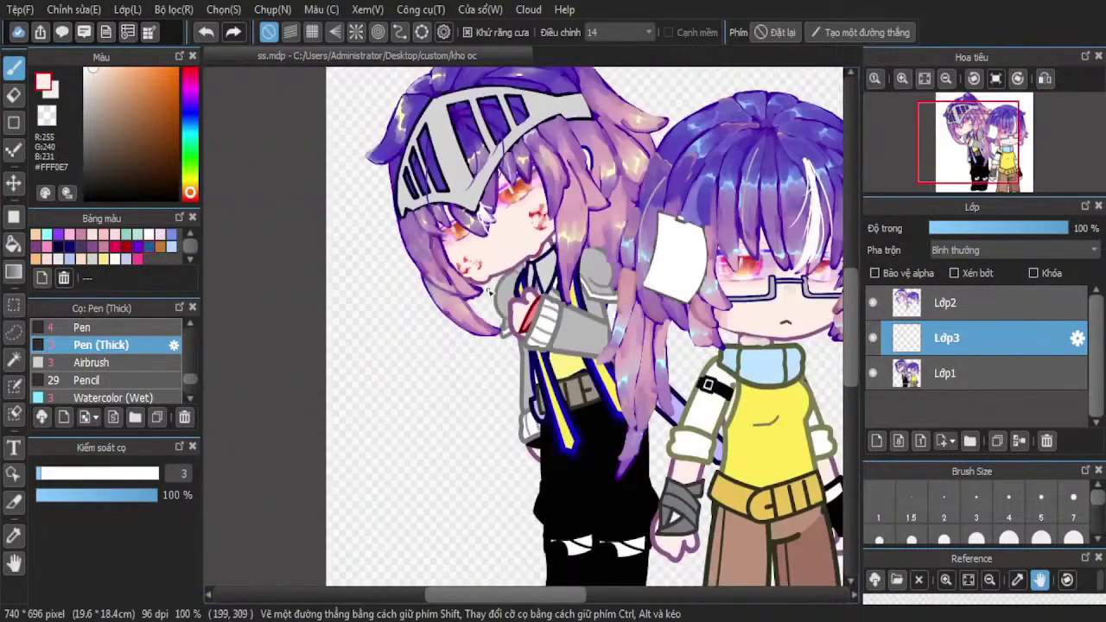
{"action": "scroll", "coordinate": [493, 291], "scroll_direction": "up", "scroll_amount": 4}
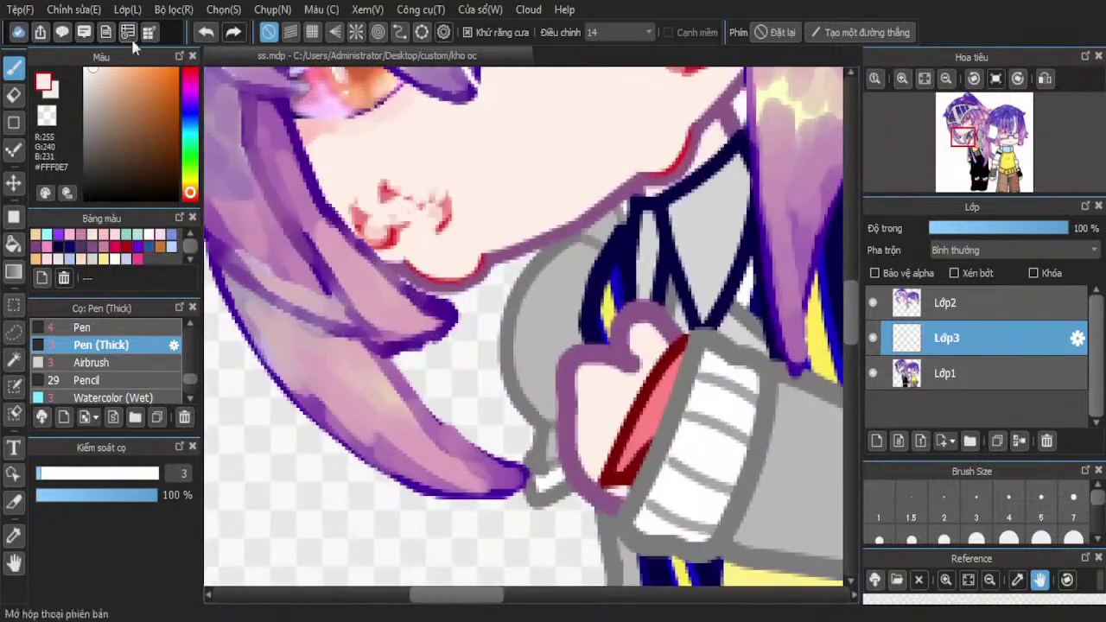
{"action": "left_click", "coordinate": [205, 33]}
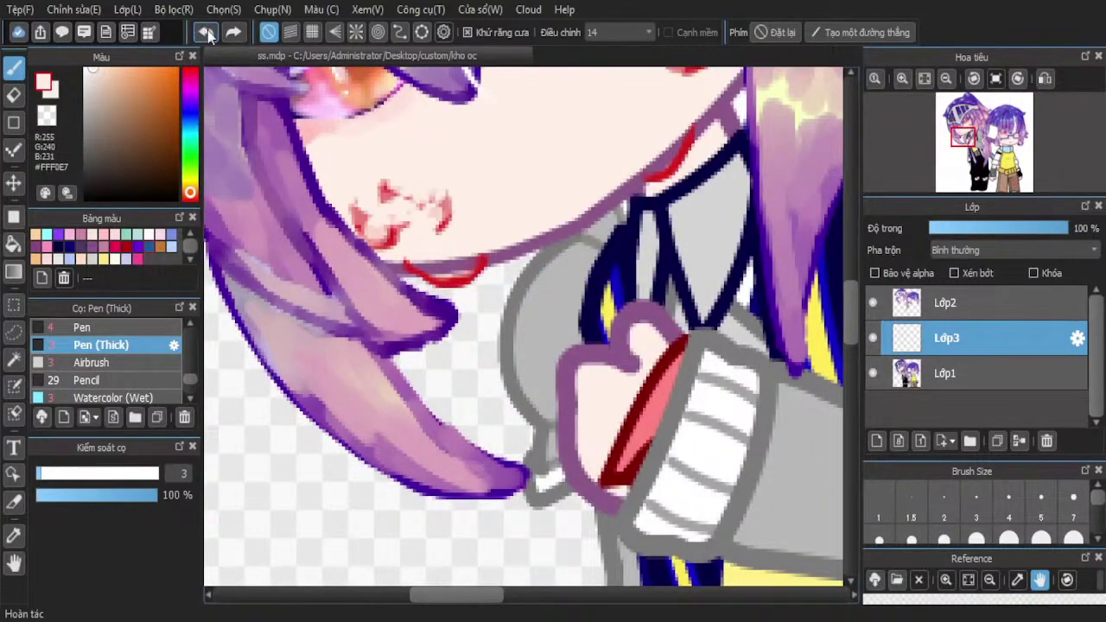
Try to cover the purple jawline above the red chin curve with skin colour using Pen (Thick) at size 3
{"action": "scroll", "coordinate": [441, 259], "scroll_direction": "up", "scroll_amount": 3}
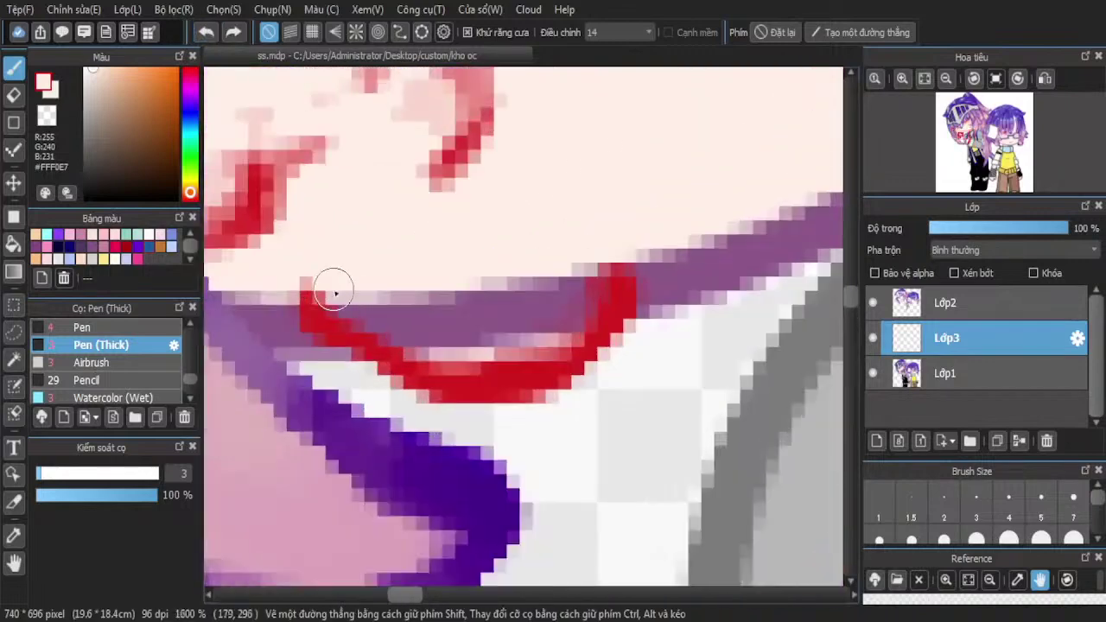
{"action": "mouse_move", "coordinate": [334, 293]}
{"action": "left_mouse_down"}
{"action": "mouse_move", "coordinate": [418, 347]}
{"action": "mouse_move", "coordinate": [484, 351]}
{"action": "mouse_move", "coordinate": [535, 340]}
{"action": "mouse_move", "coordinate": [562, 316]}
{"action": "mouse_move", "coordinate": [581, 250]}
{"action": "mouse_move", "coordinate": [464, 341]}
{"action": "mouse_move", "coordinate": [524, 288]}
{"action": "mouse_move", "coordinate": [484, 309]}
{"action": "mouse_move", "coordinate": [395, 304]}
{"action": "mouse_move", "coordinate": [509, 277]}
{"action": "left_mouse_up"}
{"action": "scroll", "coordinate": [365, 317], "scroll_direction": "down", "scroll_amount": 6}
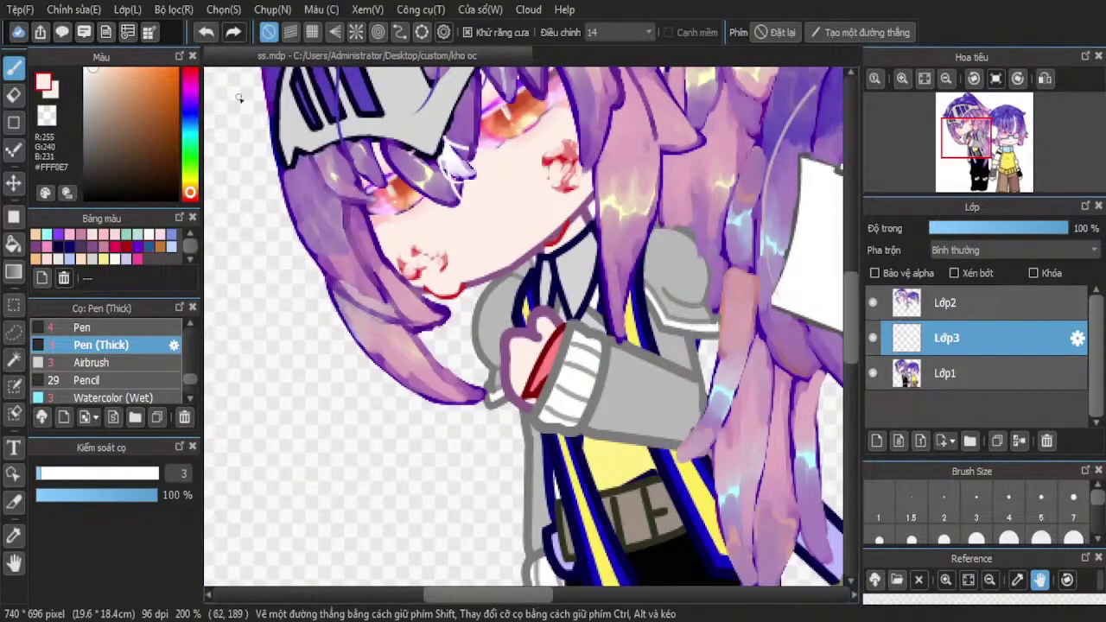
{"action": "left_click", "coordinate": [205, 33]}
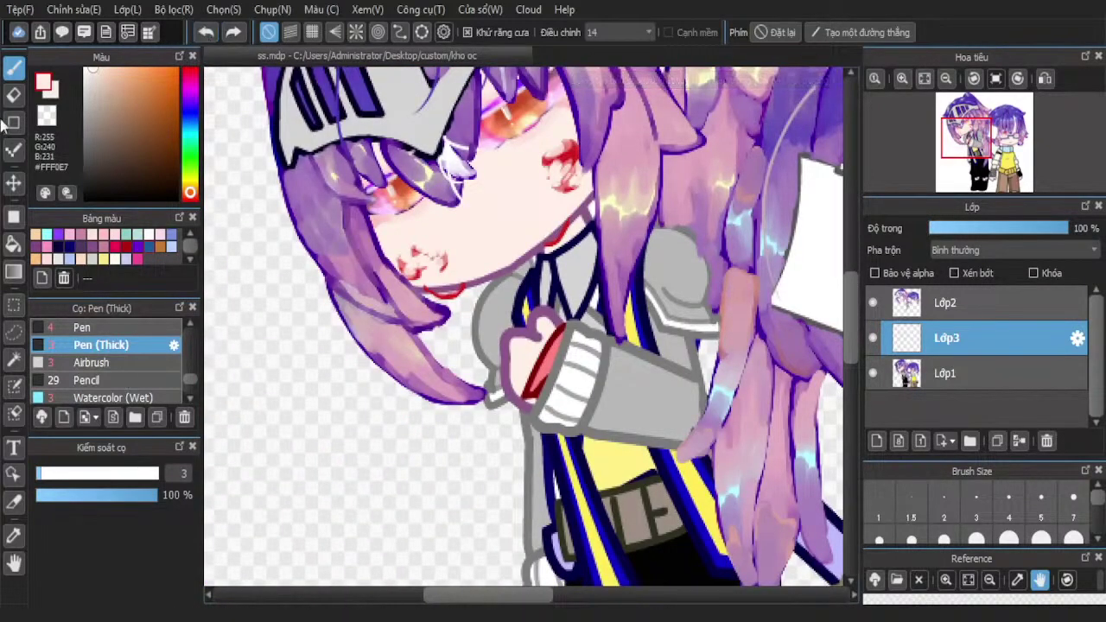
Erase the red curves under the helmet character's chin and beside the collar with the Pen (Thick) eraser at size 24
{"action": "left_click", "coordinate": [16, 94]}
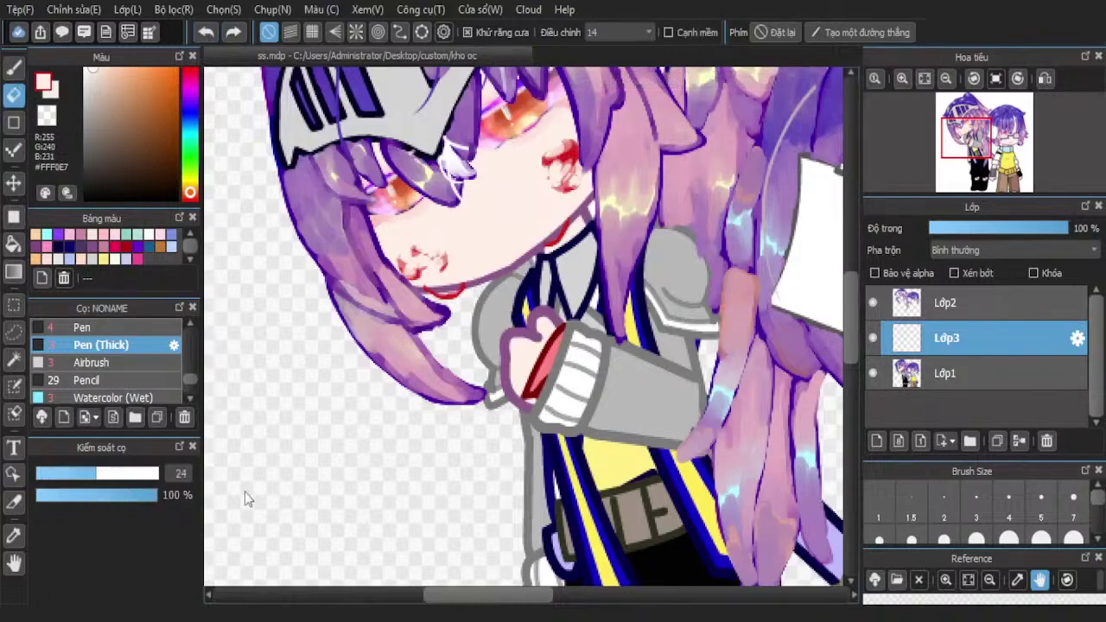
{"action": "scroll", "coordinate": [471, 285], "scroll_direction": "up", "scroll_amount": 3}
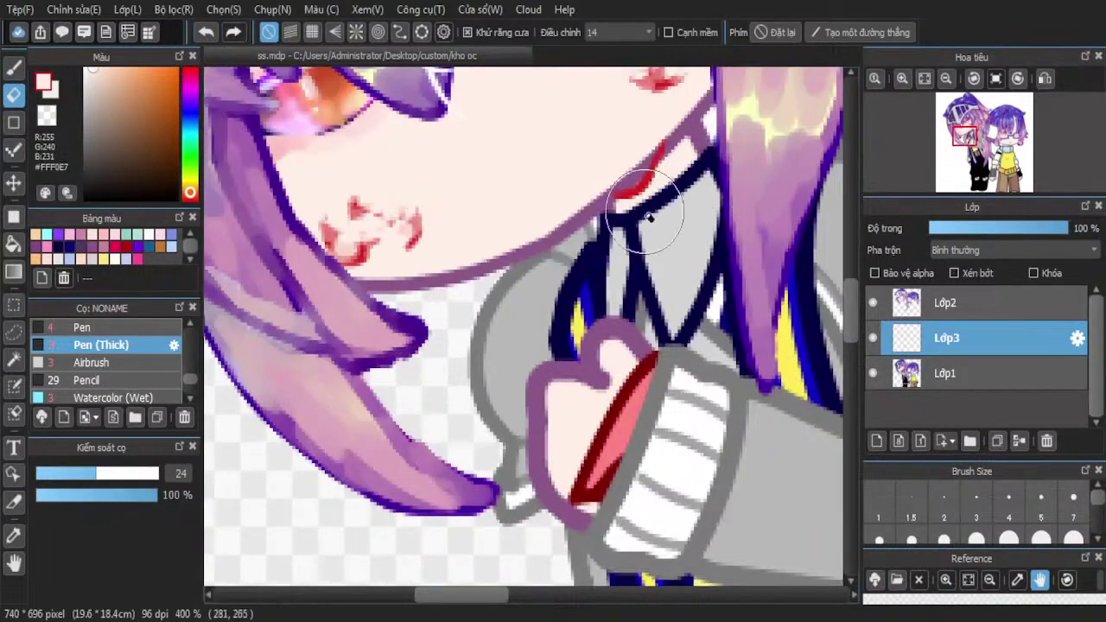
{"action": "left_click_drag", "start_coordinate": [648, 216], "coordinate": [662, 174]}
Paint a red #D40000 band along the jawline below the left-hand cheek patch with Pen (Thick) at size 7.6
{"action": "left_click", "coordinate": [14, 67]}
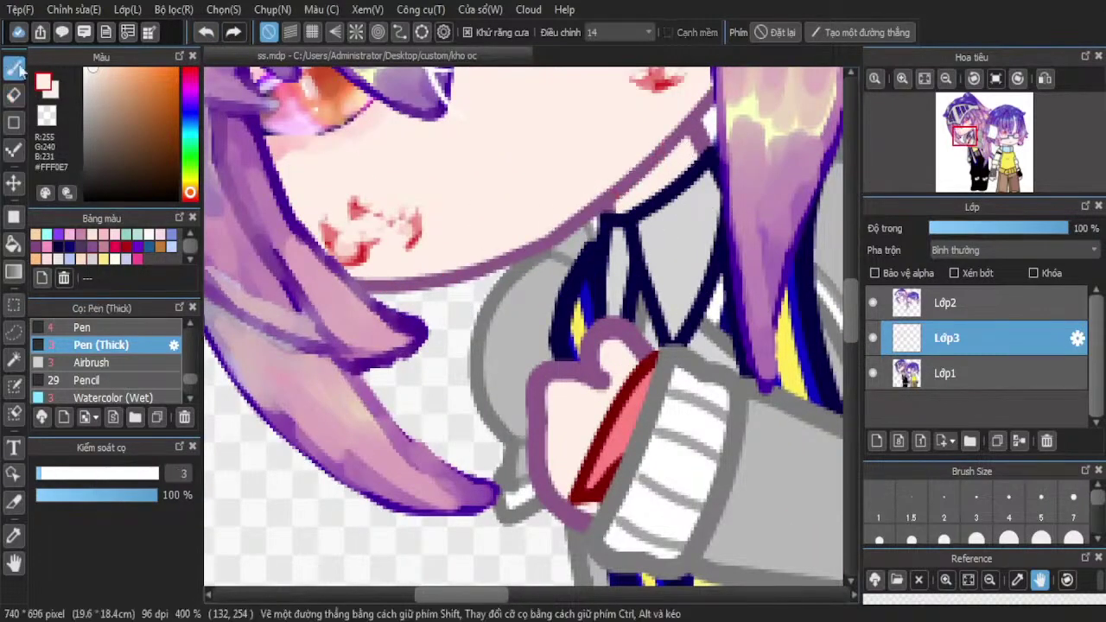
{"action": "left_click", "coordinate": [185, 76]}
{"action": "scroll", "coordinate": [388, 369], "scroll_direction": "up", "scroll_amount": 2}
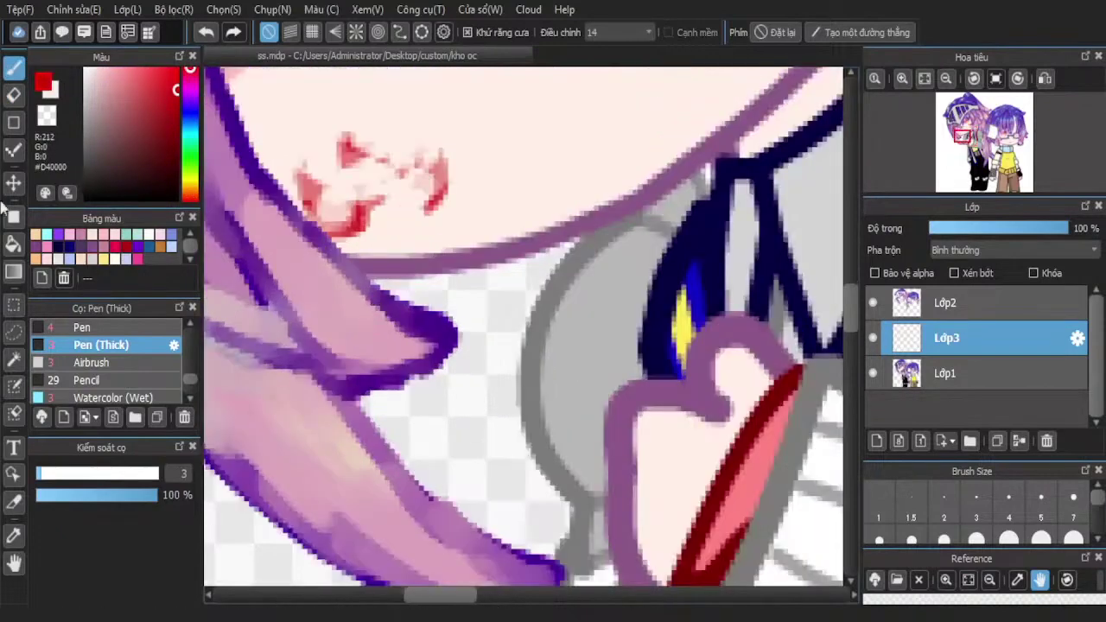
{"action": "left_click", "coordinate": [52, 474]}
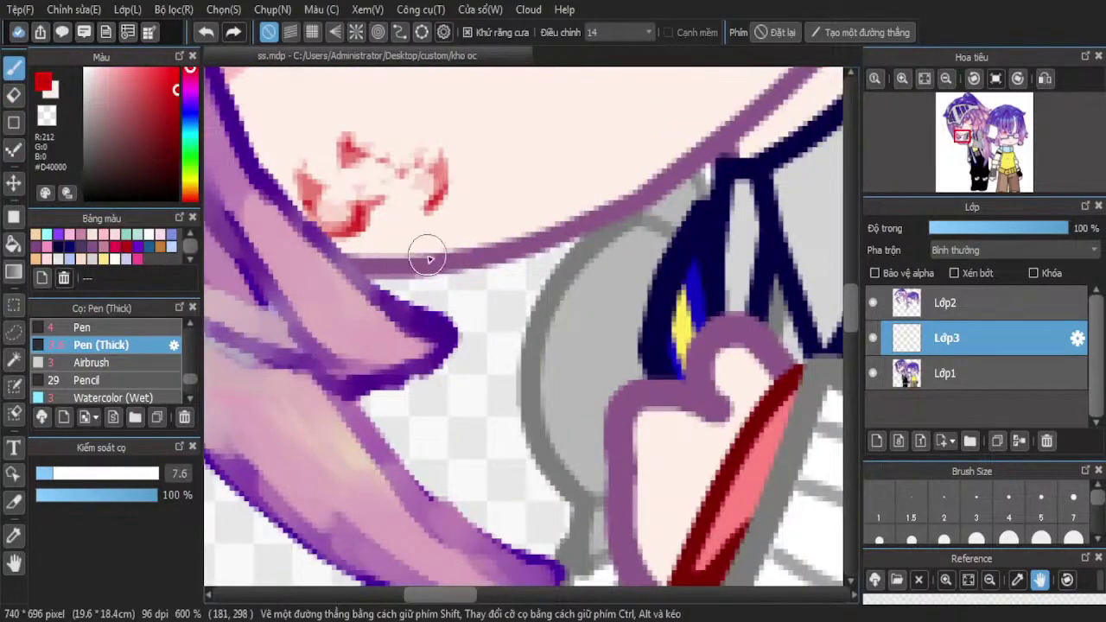
{"action": "mouse_move", "coordinate": [429, 259]}
{"action": "left_mouse_down"}
{"action": "mouse_move", "coordinate": [358, 263]}
{"action": "mouse_move", "coordinate": [451, 253]}
{"action": "mouse_move", "coordinate": [366, 265]}
{"action": "mouse_move", "coordinate": [348, 237]}
{"action": "mouse_move", "coordinate": [311, 227]}
{"action": "left_mouse_up"}
{"action": "scroll", "coordinate": [436, 294], "scroll_direction": "down", "scroll_amount": 5}
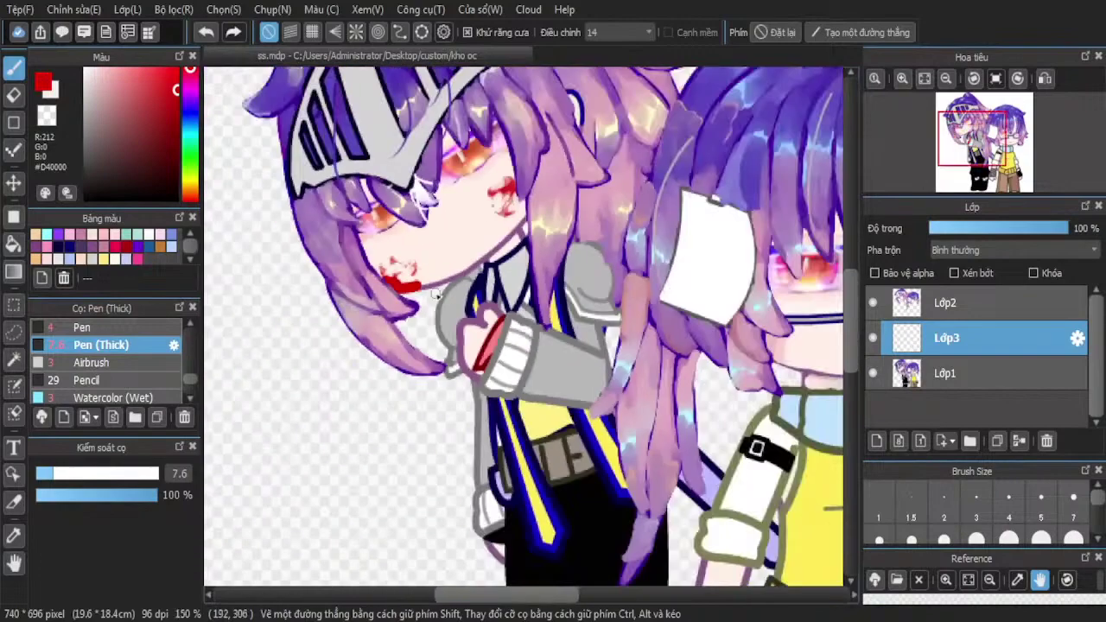
Extend the red along the hair edges beside both cheek patches, reaching down to the jaw on the right-hand side
{"action": "scroll", "coordinate": [436, 294], "scroll_direction": "up", "scroll_amount": 5}
{"action": "mouse_move", "coordinate": [609, 226]}
{"action": "left_mouse_down"}
{"action": "mouse_move", "coordinate": [589, 252]}
{"action": "mouse_move", "coordinate": [587, 317]}
{"action": "mouse_move", "coordinate": [597, 228]}
{"action": "mouse_move", "coordinate": [586, 206]}
{"action": "mouse_move", "coordinate": [589, 219]}
{"action": "mouse_move", "coordinate": [553, 205]}
{"action": "mouse_move", "coordinate": [599, 168]}
{"action": "left_mouse_up"}
{"action": "scroll", "coordinate": [600, 168], "scroll_direction": "down", "scroll_amount": 3}
{"action": "scroll", "coordinate": [680, 239], "scroll_direction": "up", "scroll_amount": 2}
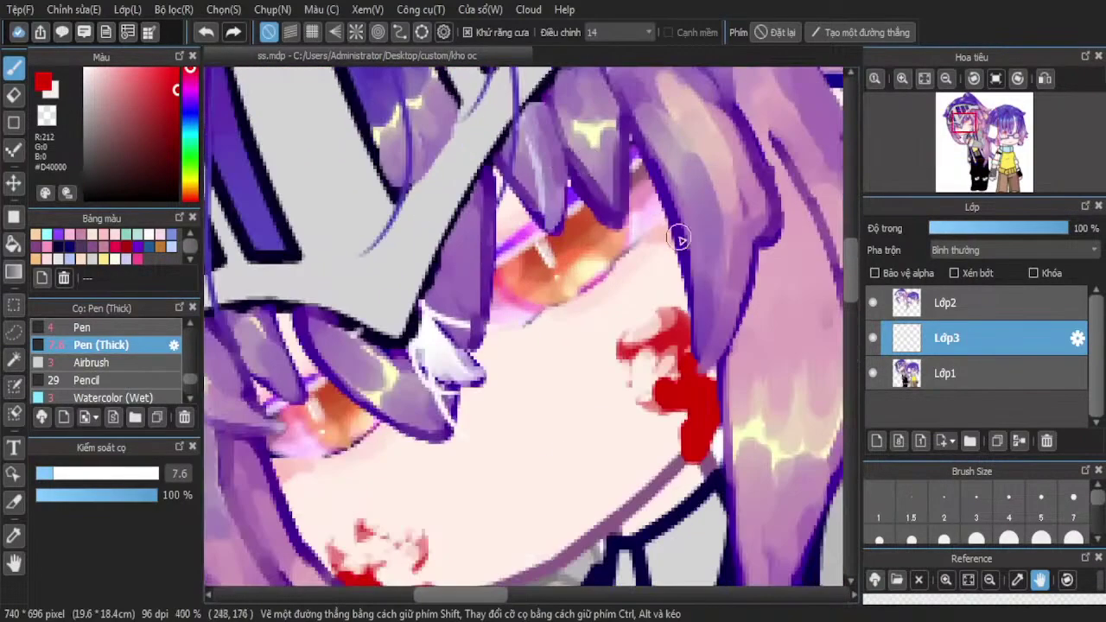
{"action": "scroll", "coordinate": [686, 317], "scroll_direction": "down", "scroll_amount": 3}
{"action": "scroll", "coordinate": [323, 434], "scroll_direction": "up", "scroll_amount": 3}
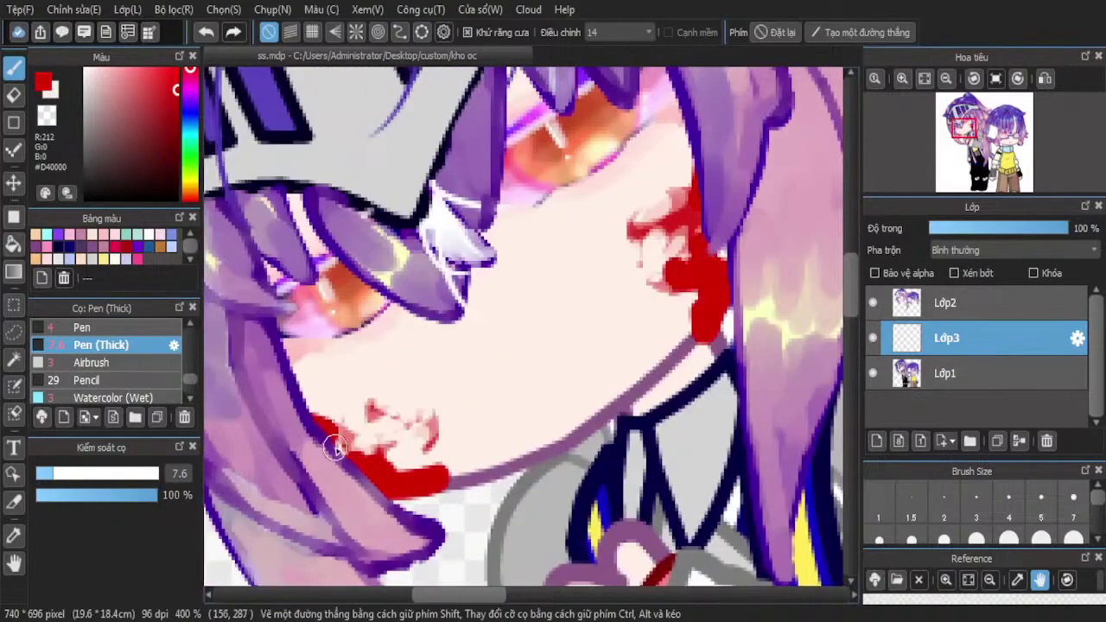
Sample the skin colour #FFF0E7 from the helmet character's face for the brush
{"action": "scroll", "coordinate": [337, 446], "scroll_direction": "down", "scroll_amount": 3}
{"action": "scroll", "coordinate": [435, 481], "scroll_direction": "up", "scroll_amount": 3}
{"action": "scroll", "coordinate": [434, 482], "scroll_direction": "down", "scroll_amount": 3}
{"action": "scroll", "coordinate": [480, 313], "scroll_direction": "up", "scroll_amount": 4}
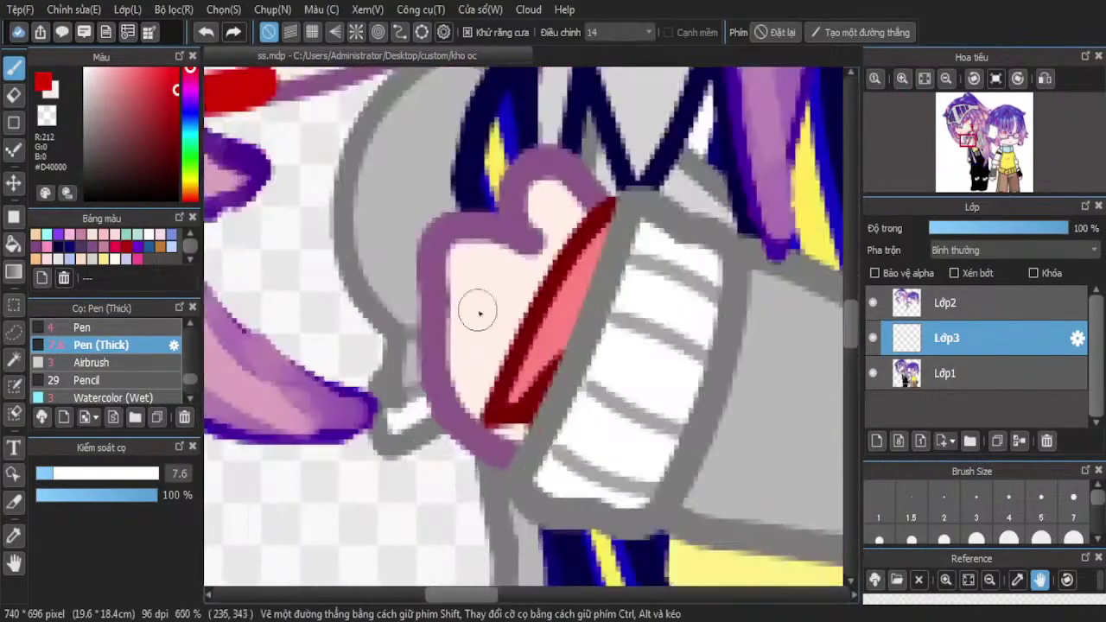
{"action": "scroll", "coordinate": [478, 313], "scroll_direction": "down", "scroll_amount": 4}
{"action": "scroll", "coordinate": [362, 281], "scroll_direction": "up", "scroll_amount": 4}
{"action": "left_click", "coordinate": [14, 536]}
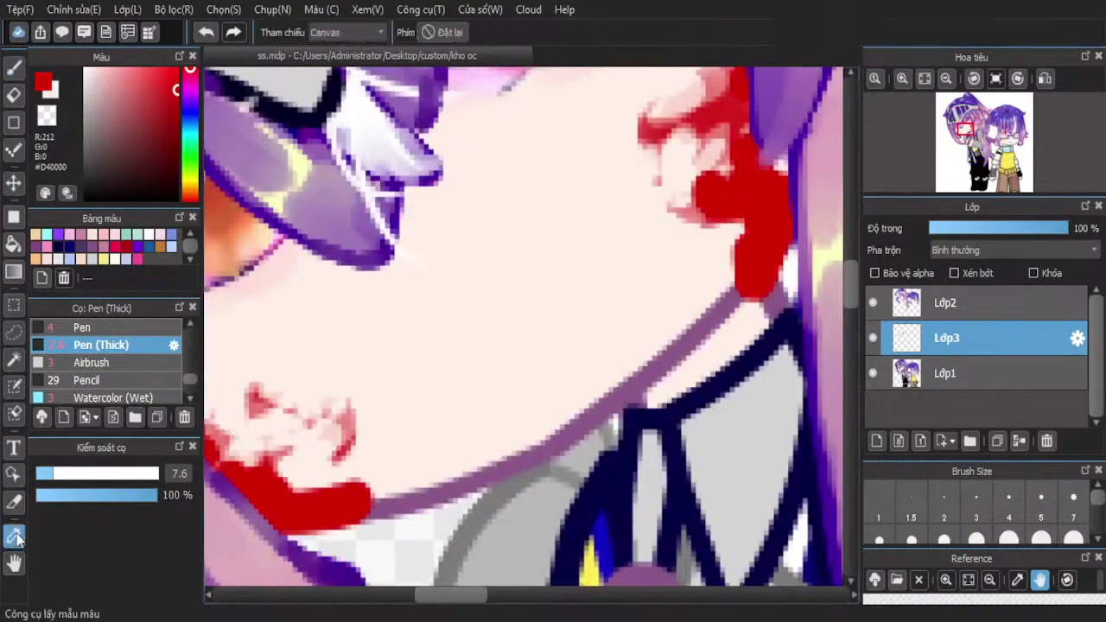
{"action": "left_click", "coordinate": [345, 363]}
{"action": "left_click", "coordinate": [14, 68]}
{"action": "scroll", "coordinate": [566, 393], "scroll_direction": "down", "scroll_amount": 2}
{"action": "scroll", "coordinate": [367, 425], "scroll_direction": "up", "scroll_amount": 4}
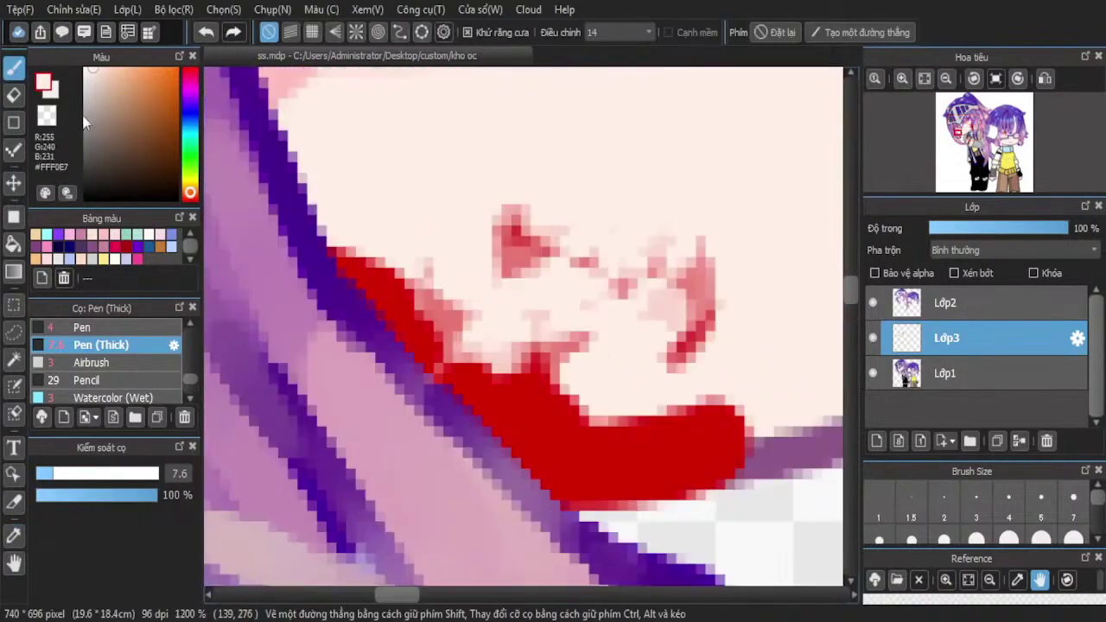
Break up the red band along the left-hand cheek and jaw with the eraser at size 5 and 32% opacity
{"action": "left_click", "coordinate": [14, 95]}
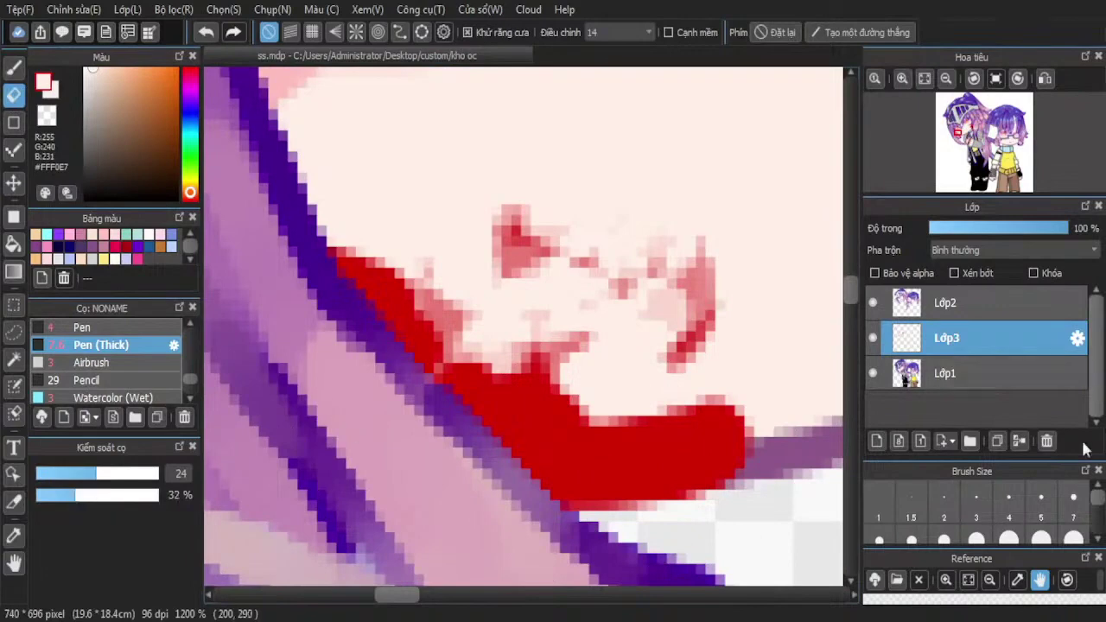
{"action": "left_click", "coordinate": [1041, 499]}
{"action": "mouse_move", "coordinate": [412, 309]}
{"action": "left_mouse_down"}
{"action": "mouse_move", "coordinate": [562, 428]}
{"action": "mouse_move", "coordinate": [491, 416]}
{"action": "mouse_move", "coordinate": [627, 456]}
{"action": "mouse_move", "coordinate": [702, 450]}
{"action": "mouse_move", "coordinate": [747, 416]}
{"action": "mouse_move", "coordinate": [728, 468]}
{"action": "mouse_move", "coordinate": [643, 456]}
{"action": "mouse_move", "coordinate": [675, 418]}
{"action": "mouse_move", "coordinate": [604, 411]}
{"action": "mouse_move", "coordinate": [674, 417]}
{"action": "mouse_move", "coordinate": [546, 369]}
{"action": "mouse_move", "coordinate": [542, 382]}
{"action": "mouse_move", "coordinate": [418, 290]}
{"action": "mouse_move", "coordinate": [375, 286]}
{"action": "mouse_move", "coordinate": [431, 346]}
{"action": "left_mouse_up"}
{"action": "scroll", "coordinate": [480, 373], "scroll_direction": "down", "scroll_amount": 6}
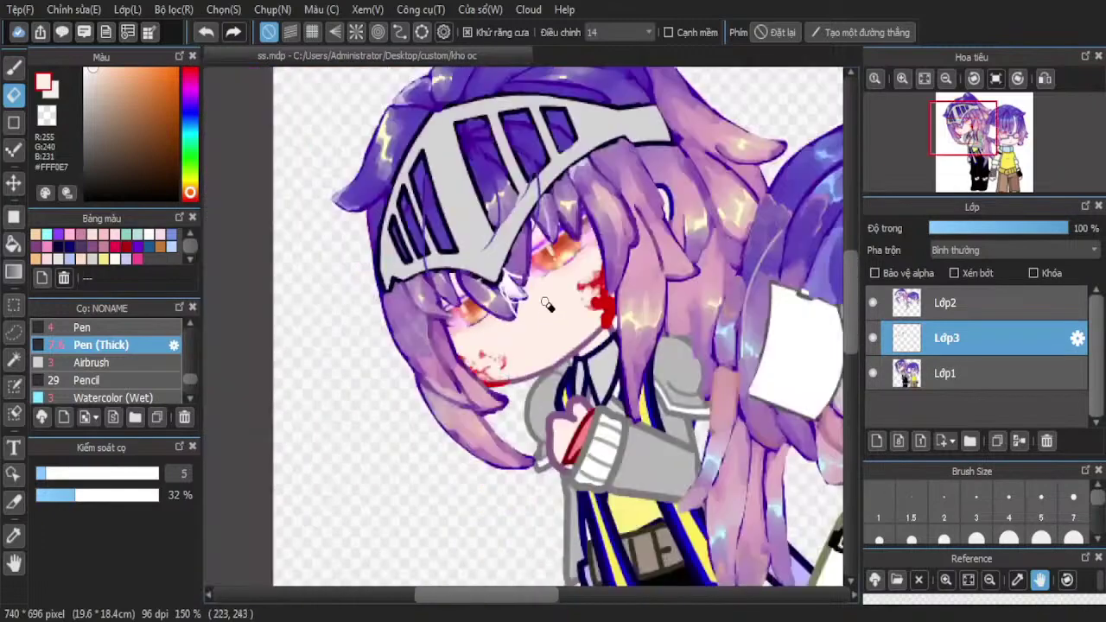
Erase light streaks and gaps into the red patch beside the hair on the right-hand cheek at size 5
{"action": "scroll", "coordinate": [553, 302], "scroll_direction": "up", "scroll_amount": 4}
{"action": "mouse_move", "coordinate": [724, 283]}
{"action": "left_mouse_down"}
{"action": "mouse_move", "coordinate": [735, 315]}
{"action": "mouse_move", "coordinate": [703, 318]}
{"action": "mouse_move", "coordinate": [719, 344]}
{"action": "mouse_move", "coordinate": [656, 317]}
{"action": "mouse_move", "coordinate": [715, 324]}
{"action": "mouse_move", "coordinate": [686, 343]}
{"action": "left_mouse_up"}
{"action": "mouse_move", "coordinate": [717, 388]}
{"action": "left_mouse_down"}
{"action": "mouse_move", "coordinate": [722, 333]}
{"action": "mouse_move", "coordinate": [732, 389]}
{"action": "mouse_move", "coordinate": [761, 325]}
{"action": "mouse_move", "coordinate": [747, 375]}
{"action": "mouse_move", "coordinate": [752, 280]}
{"action": "mouse_move", "coordinate": [664, 290]}
{"action": "mouse_move", "coordinate": [716, 305]}
{"action": "mouse_move", "coordinate": [675, 309]}
{"action": "left_mouse_up"}
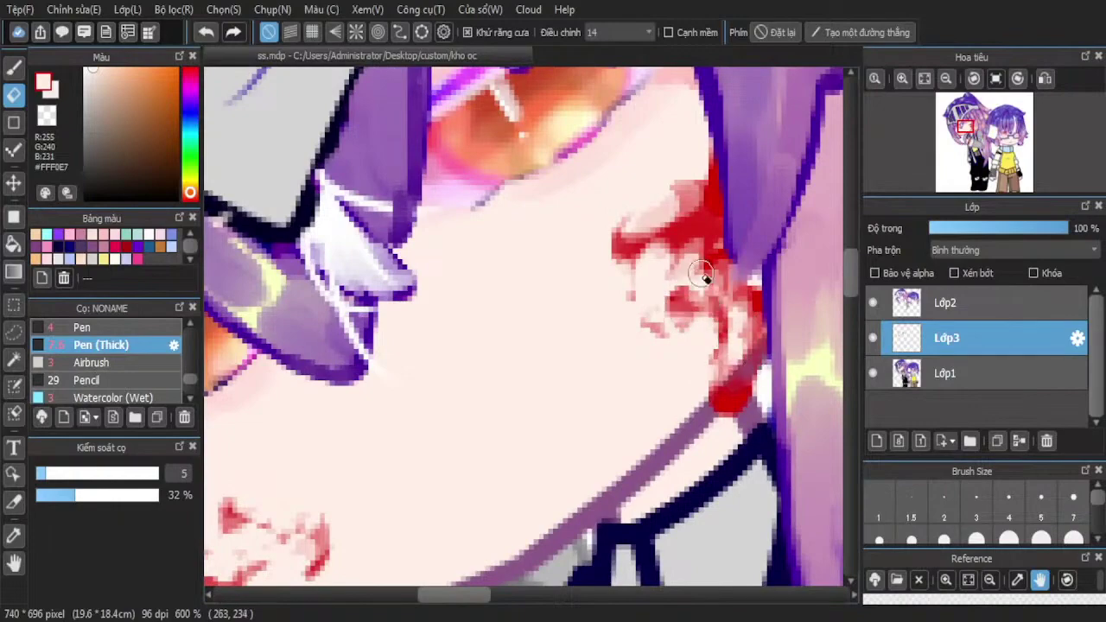
{"action": "scroll", "coordinate": [706, 279], "scroll_direction": "down", "scroll_amount": 4}
{"action": "scroll", "coordinate": [719, 248], "scroll_direction": "up", "scroll_amount": 4}
{"action": "mouse_move", "coordinate": [657, 273]}
{"action": "left_mouse_down"}
{"action": "mouse_move", "coordinate": [623, 308]}
{"action": "mouse_move", "coordinate": [663, 294]}
{"action": "left_mouse_up"}
{"action": "scroll", "coordinate": [664, 294], "scroll_direction": "down", "scroll_amount": 5}
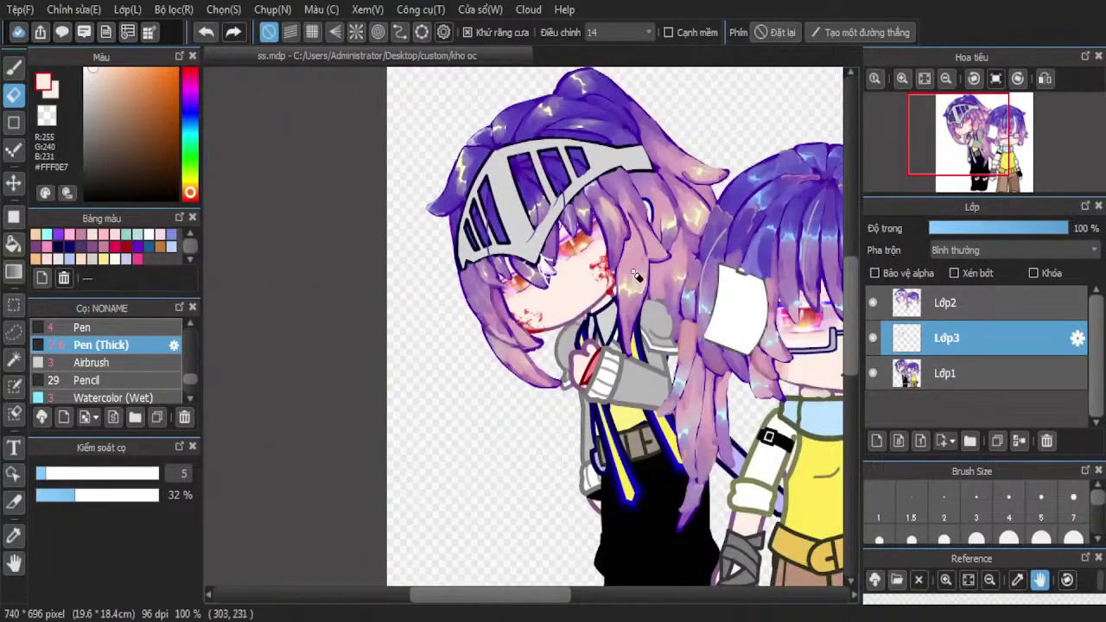
Merge the red cheek layer down into Lớp1 and add a new empty layer above it
{"action": "scroll", "coordinate": [636, 275], "scroll_direction": "up", "scroll_amount": 5}
{"action": "scroll", "coordinate": [622, 199], "scroll_direction": "down", "scroll_amount": 3}
{"action": "scroll", "coordinate": [691, 237], "scroll_direction": "up", "scroll_amount": 2}
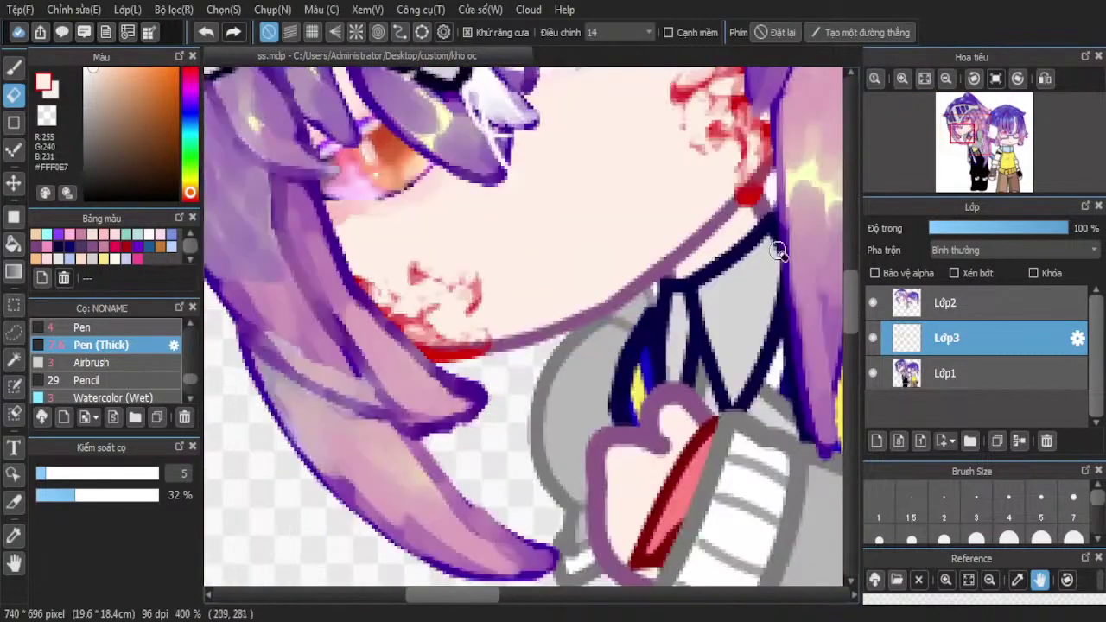
{"action": "scroll", "coordinate": [700, 235], "scroll_direction": "down", "scroll_amount": 2}
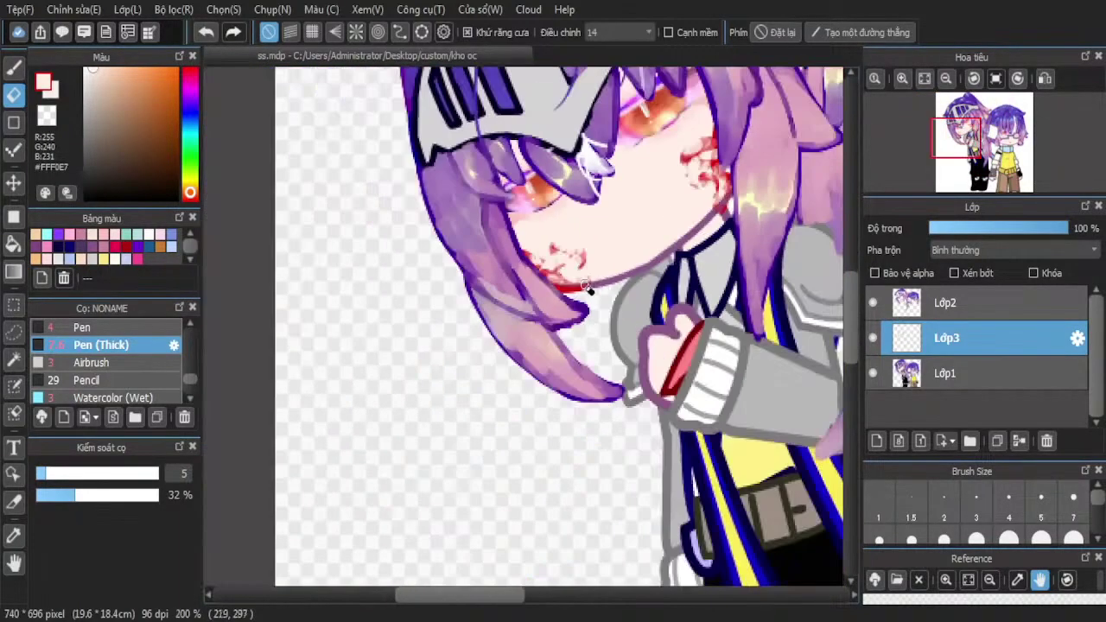
{"action": "scroll", "coordinate": [588, 290], "scroll_direction": "down", "scroll_amount": 2}
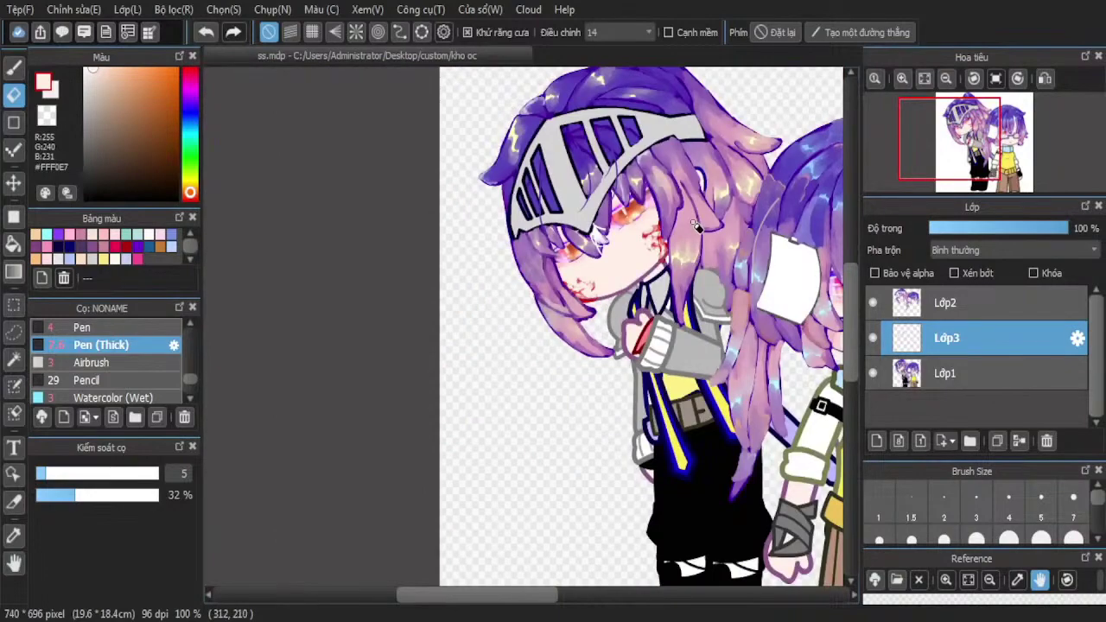
{"action": "scroll", "coordinate": [612, 209], "scroll_direction": "up", "scroll_amount": 2}
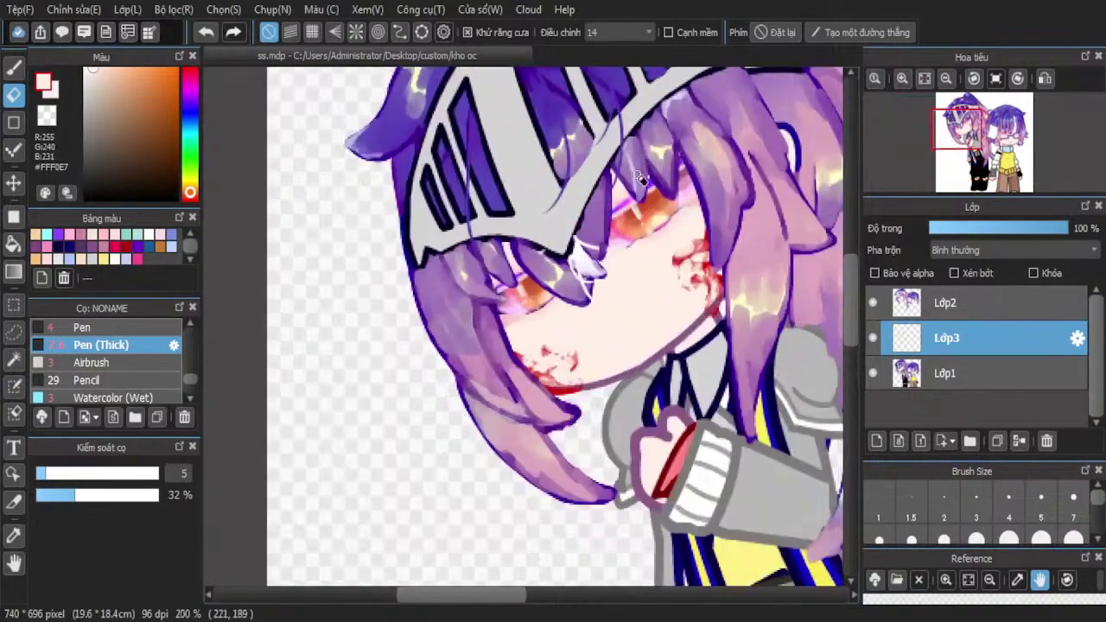
{"action": "left_click", "coordinate": [1017, 440]}
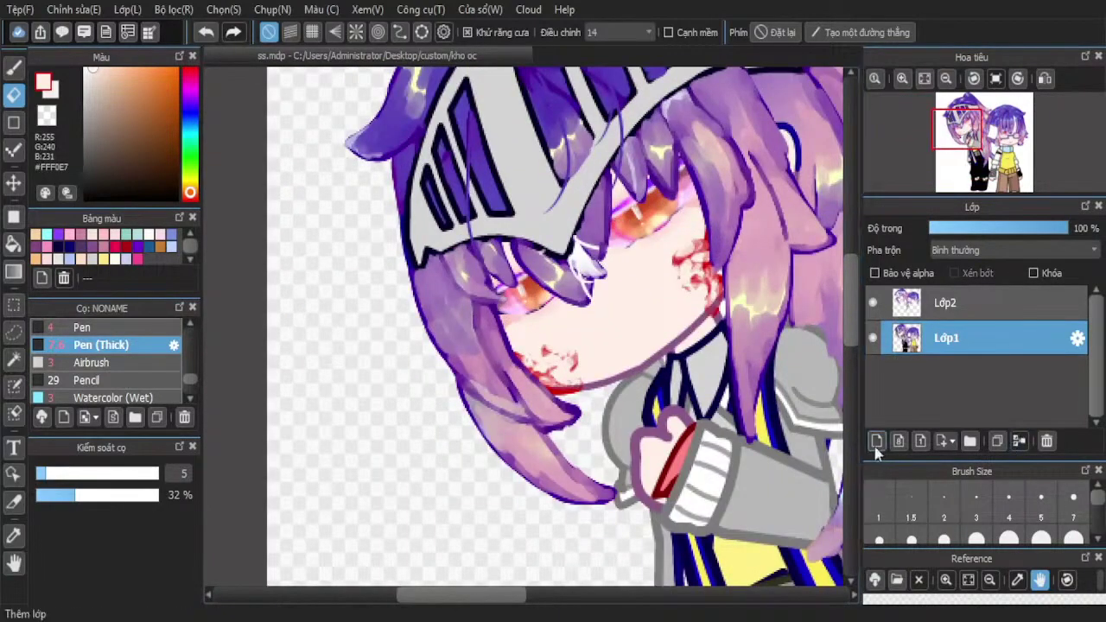
{"action": "left_click", "coordinate": [876, 442]}
Draw a slanted #F02424 stroke below the left-hand eye with the Pen brush at size 4
{"action": "left_click", "coordinate": [911, 505]}
{"action": "scroll", "coordinate": [553, 346], "scroll_direction": "up", "scroll_amount": 3}
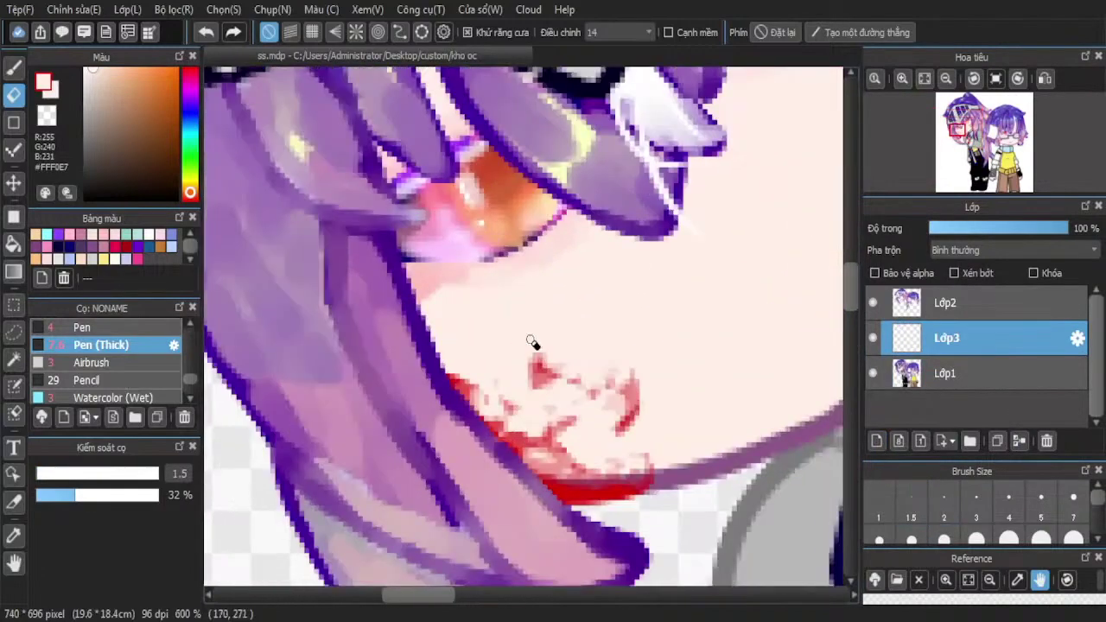
{"action": "left_click", "coordinate": [194, 76]}
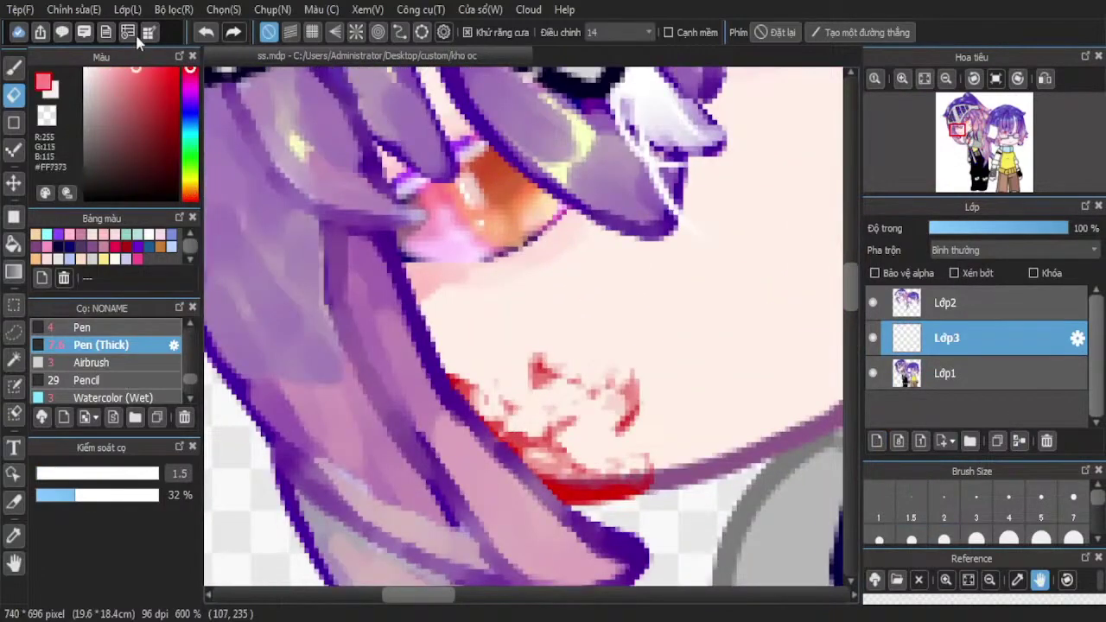
{"action": "left_click", "coordinate": [149, 68]}
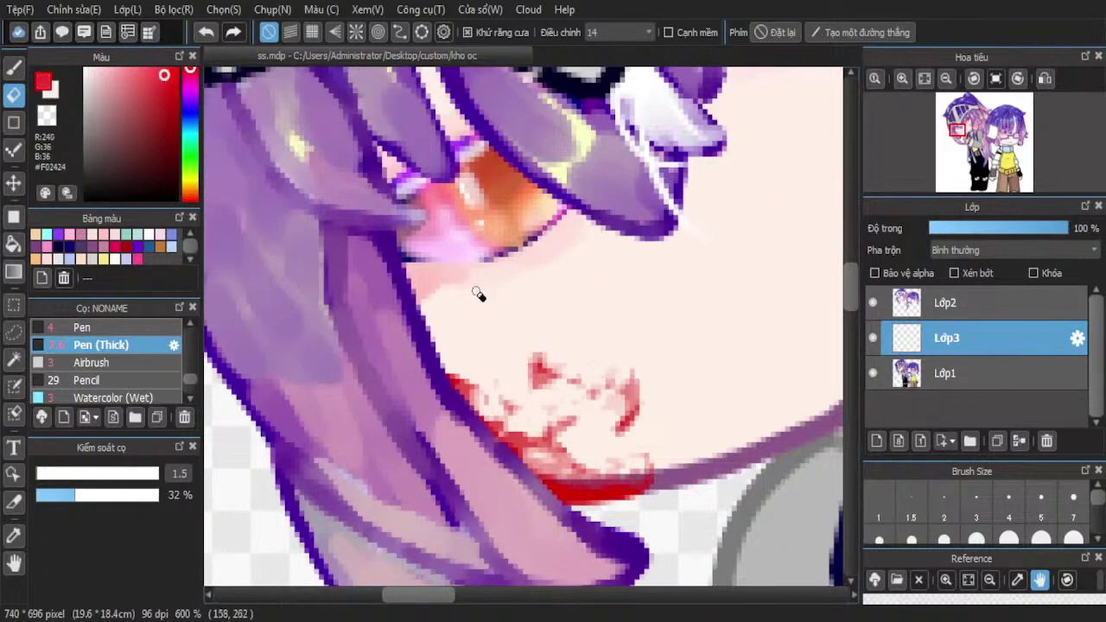
{"action": "scroll", "coordinate": [648, 243], "scroll_direction": "up", "scroll_amount": 1}
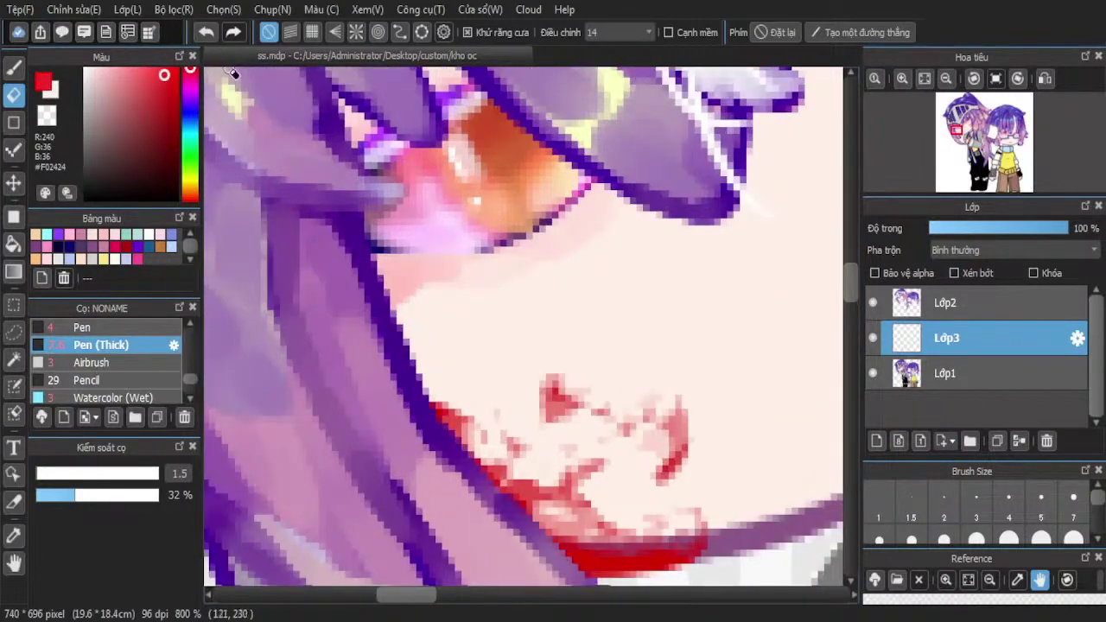
{"action": "scroll", "coordinate": [103, 363], "scroll_direction": "up", "scroll_amount": 2}
{"action": "left_click", "coordinate": [83, 366]}
{"action": "left_click", "coordinate": [950, 505]}
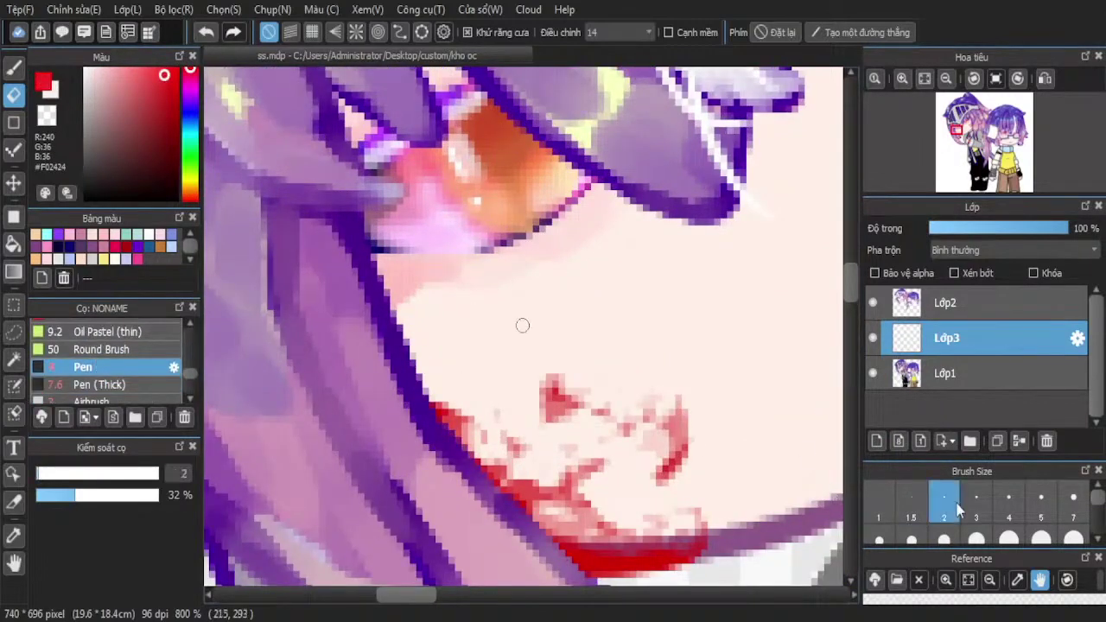
{"action": "left_click", "coordinate": [1040, 506]}
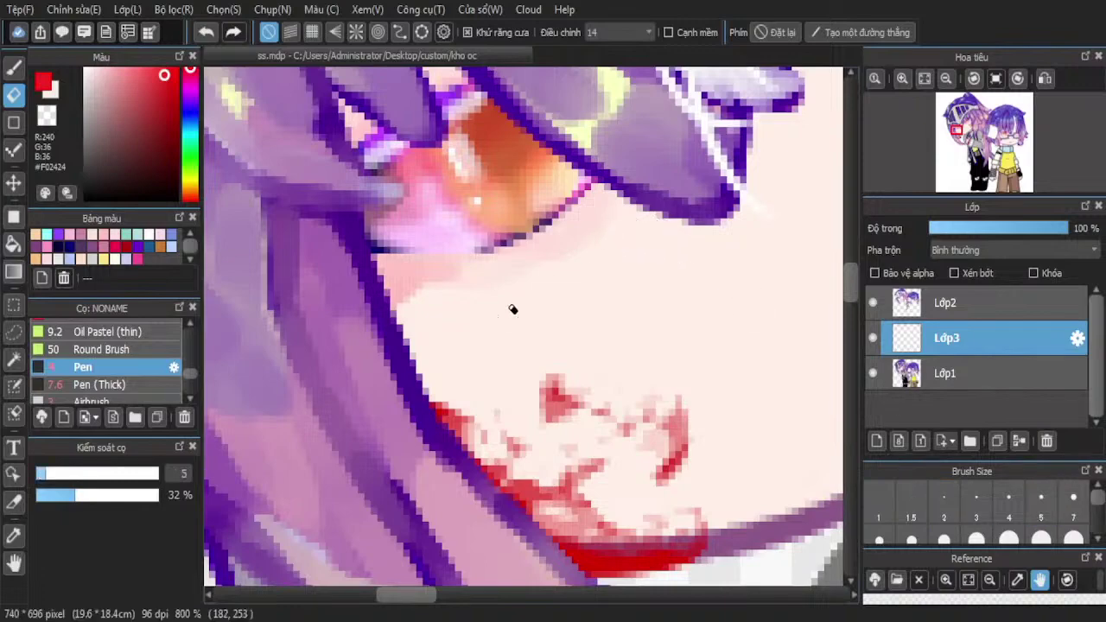
{"action": "left_click", "coordinate": [10, 67]}
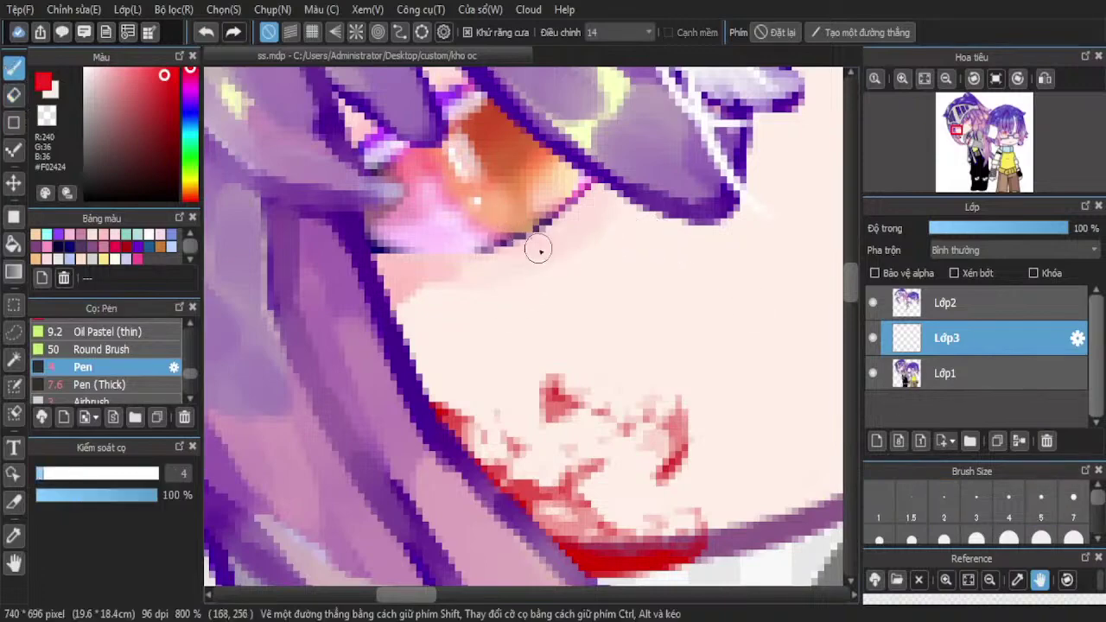
{"action": "left_click_drag", "start_coordinate": [620, 242], "coordinate": [562, 275]}
Extend the upper end of the red stroke to the hair strand
{"action": "scroll", "coordinate": [566, 273], "scroll_direction": "down", "scroll_amount": 2}
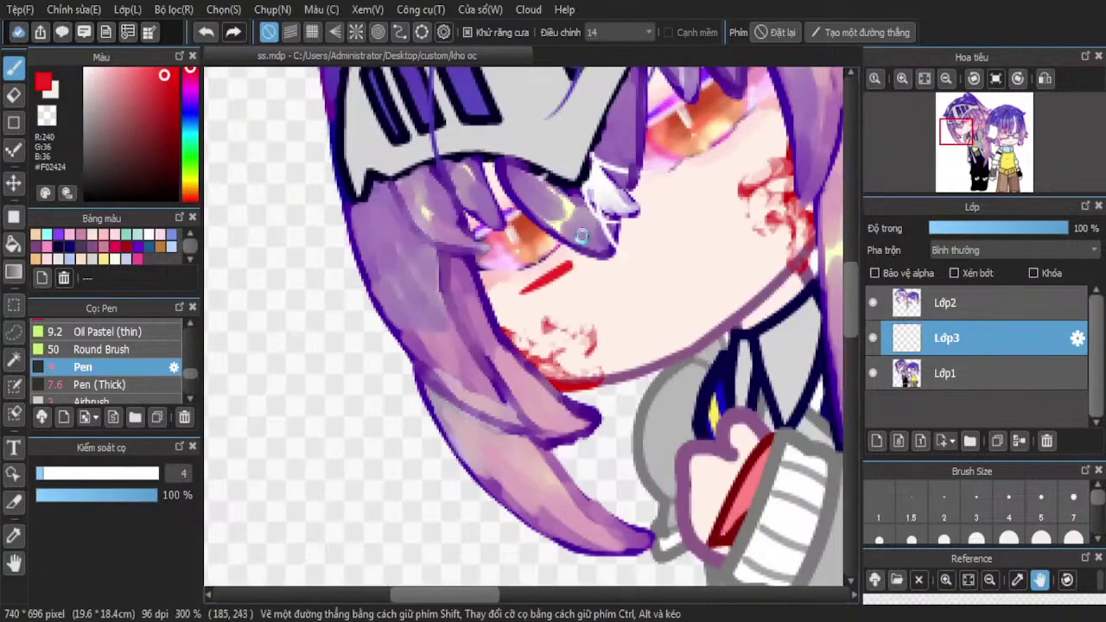
{"action": "scroll", "coordinate": [582, 235], "scroll_direction": "down", "scroll_amount": 2}
{"action": "scroll", "coordinate": [581, 235], "scroll_direction": "up", "scroll_amount": 5}
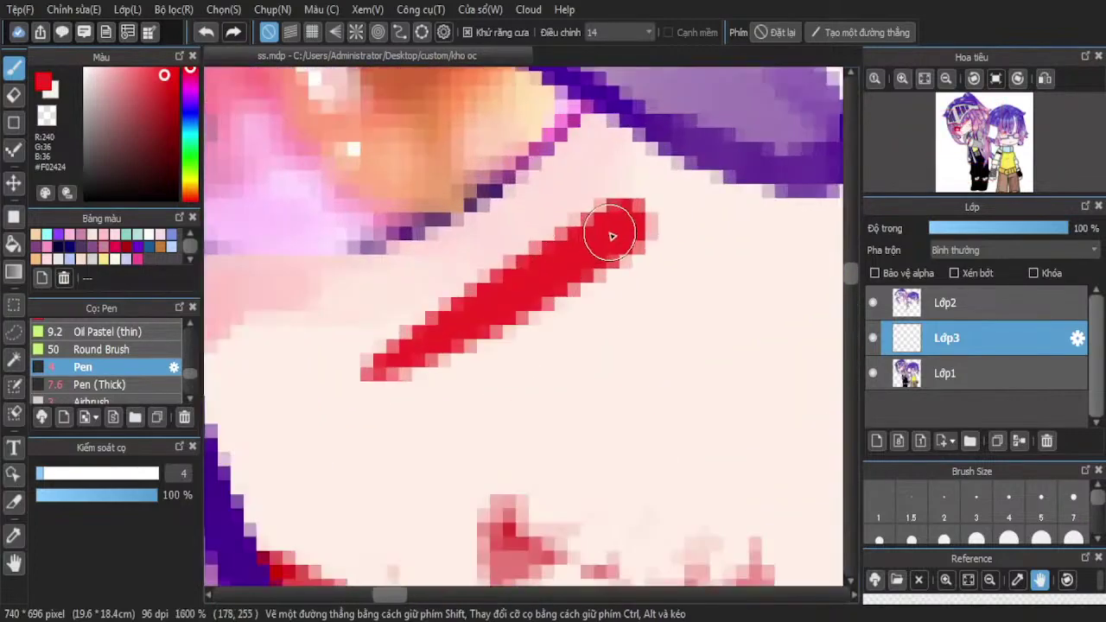
{"action": "left_click_drag", "start_coordinate": [611, 235], "coordinate": [633, 209]}
{"action": "scroll", "coordinate": [537, 324], "scroll_direction": "down", "scroll_amount": 3}
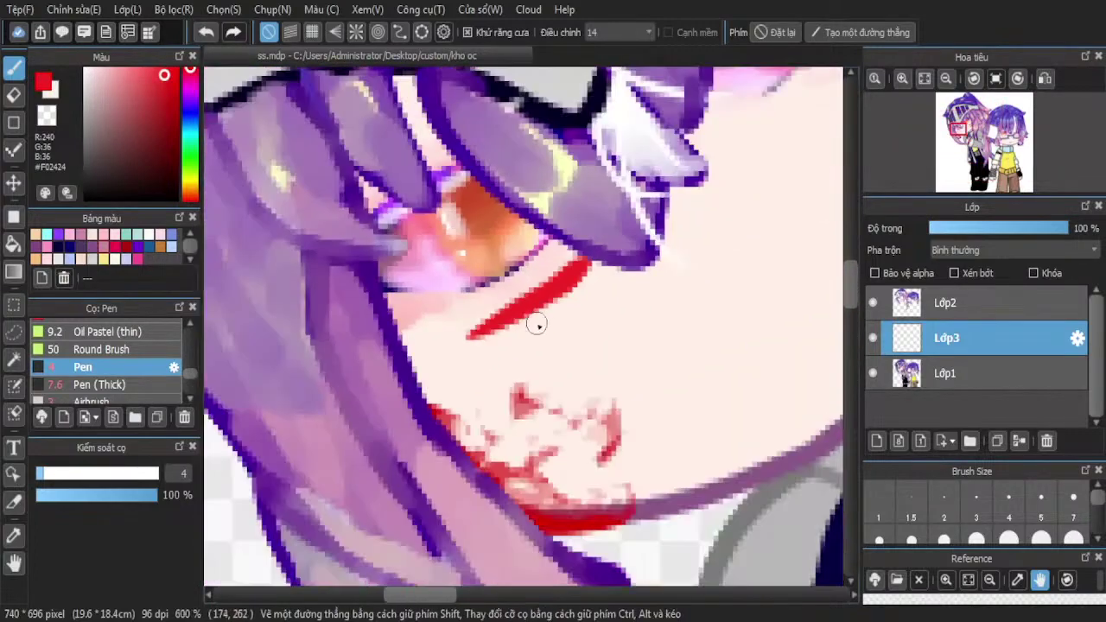
Darken the middle of the red stroke with #C81B1B and #820909 using Watercolor (Wet) at size 3
{"action": "scroll", "coordinate": [543, 283], "scroll_direction": "up", "scroll_amount": 2}
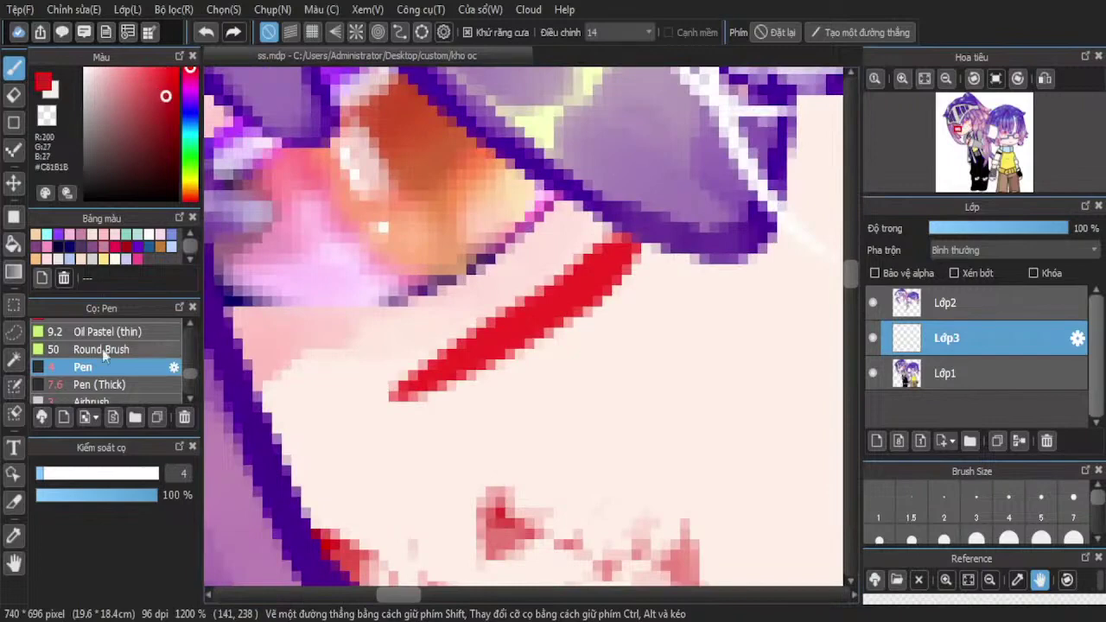
{"action": "scroll", "coordinate": [116, 382], "scroll_direction": "down", "scroll_amount": 3}
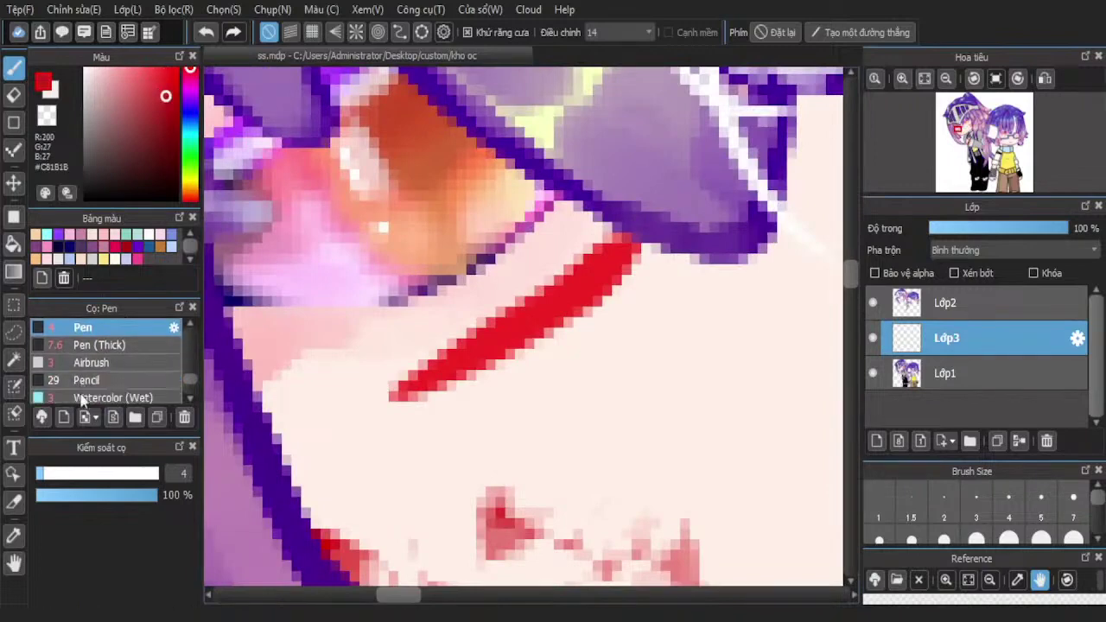
{"action": "left_click", "coordinate": [82, 397]}
{"action": "scroll", "coordinate": [570, 299], "scroll_direction": "up", "scroll_amount": 1}
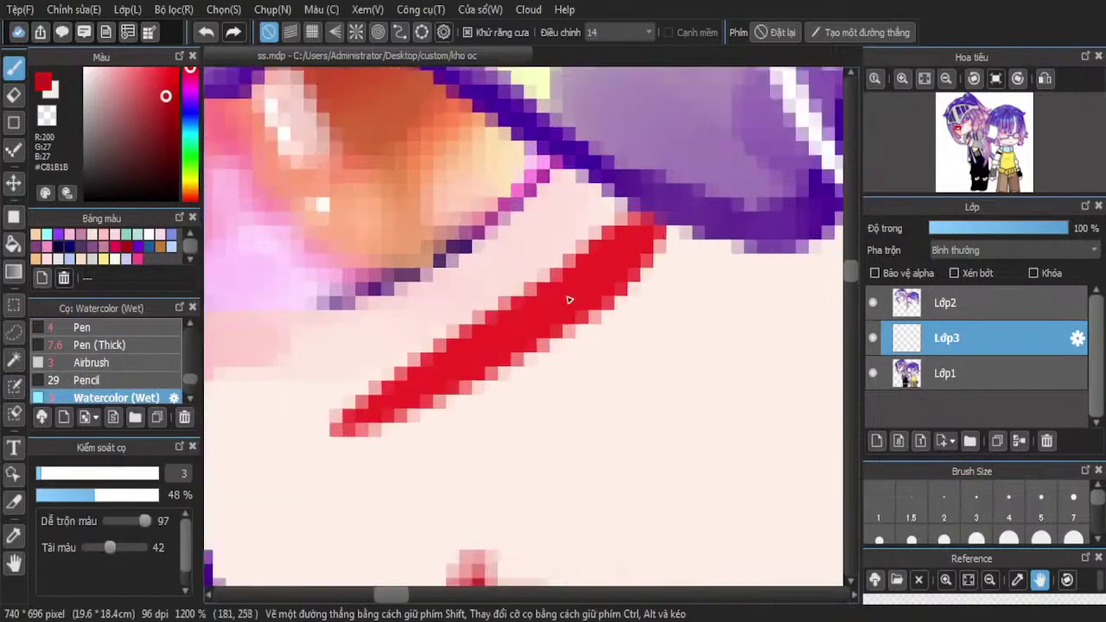
{"action": "scroll", "coordinate": [569, 300], "scroll_direction": "up", "scroll_amount": 1}
{"action": "left_click_drag", "start_coordinate": [568, 291], "coordinate": [508, 315]}
{"action": "mouse_move", "coordinate": [167, 139]}
{"action": "left_mouse_down"}
{"action": "mouse_move", "coordinate": [154, 123]}
{"action": "mouse_move", "coordinate": [172, 133]}
{"action": "left_mouse_up"}
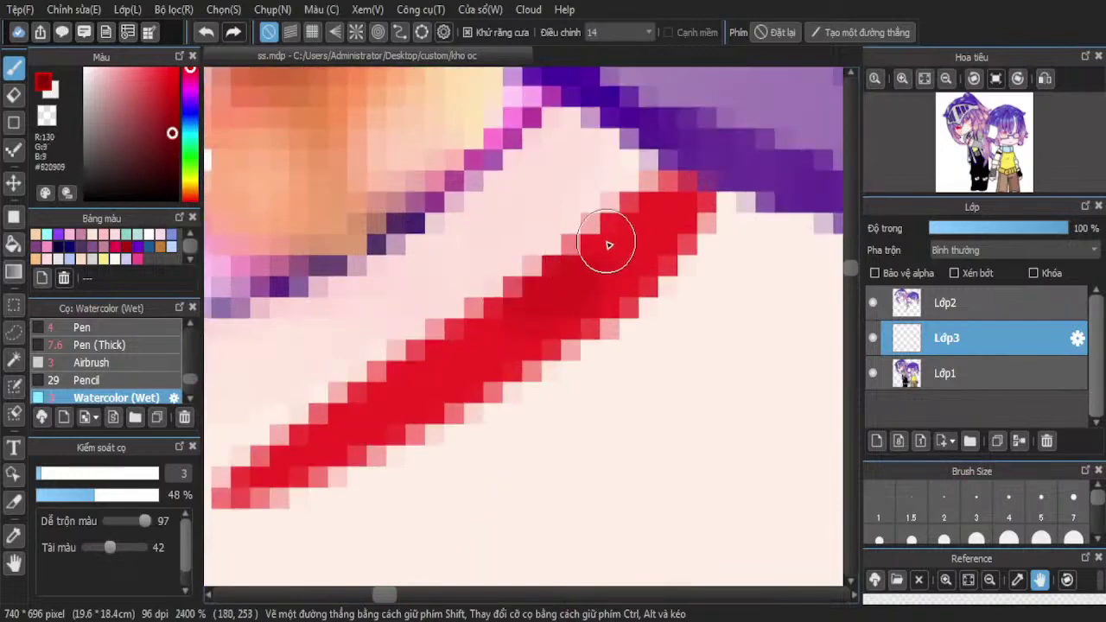
{"action": "mouse_move", "coordinate": [607, 243]}
{"action": "left_mouse_down"}
{"action": "mouse_move", "coordinate": [532, 305]}
{"action": "mouse_move", "coordinate": [628, 258]}
{"action": "mouse_move", "coordinate": [482, 366]}
{"action": "mouse_move", "coordinate": [417, 380]}
{"action": "mouse_move", "coordinate": [630, 253]}
{"action": "mouse_move", "coordinate": [508, 348]}
{"action": "mouse_move", "coordinate": [540, 327]}
{"action": "mouse_move", "coordinate": [320, 417]}
{"action": "left_mouse_up"}
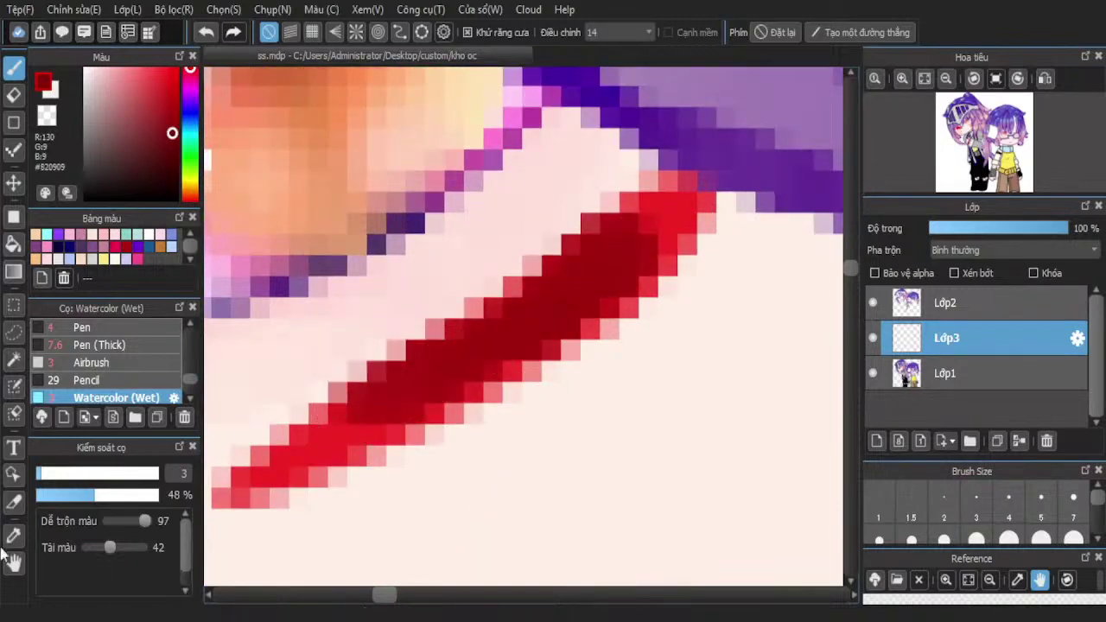
Sample #F02424 from the stroke and blend it over both ends of the dark centre with Watercolor (Wet)
{"action": "left_click", "coordinate": [14, 536]}
{"action": "scroll", "coordinate": [353, 417], "scroll_direction": "up", "scroll_amount": 1}
{"action": "key", "text": "b"}
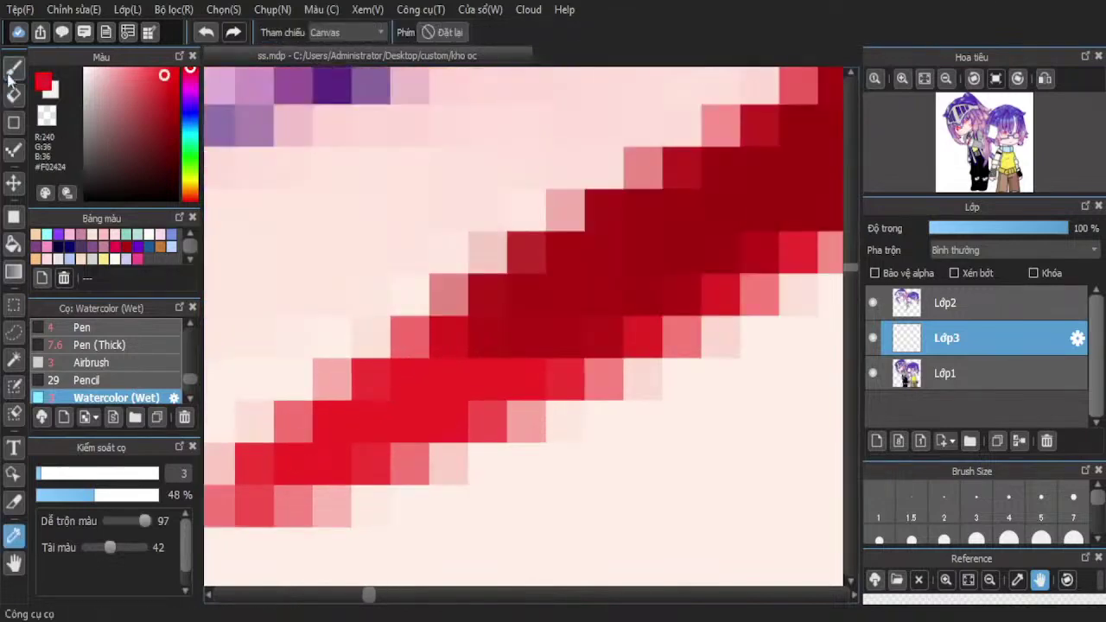
{"action": "left_click_drag", "start_coordinate": [568, 314], "coordinate": [538, 303]}
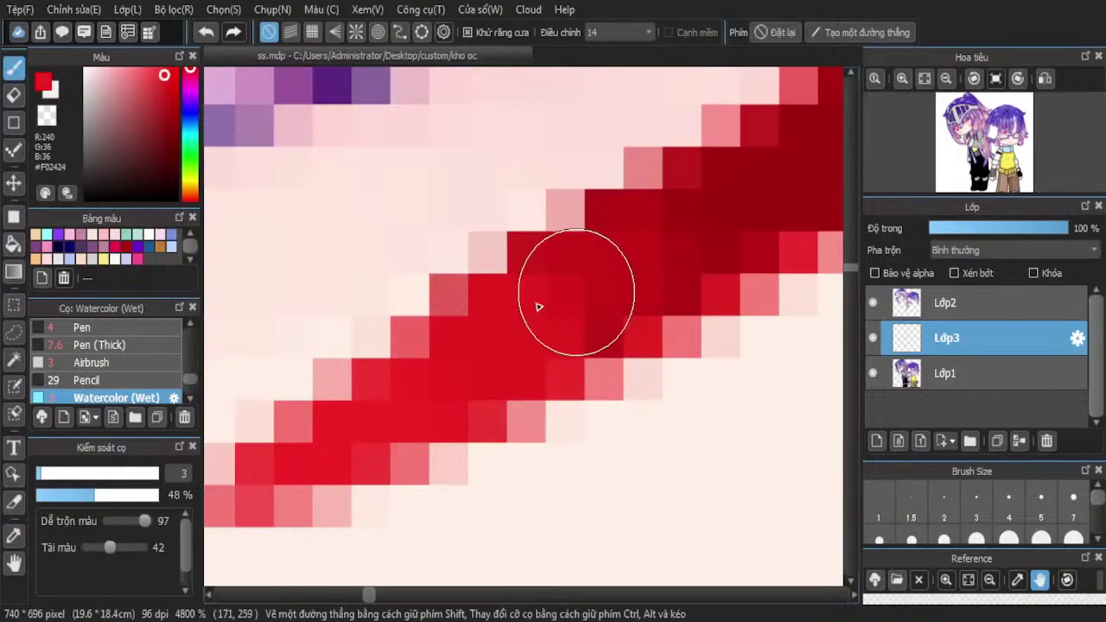
{"action": "scroll", "coordinate": [513, 326], "scroll_direction": "down", "scroll_amount": 2}
{"action": "scroll", "coordinate": [691, 241], "scroll_direction": "up", "scroll_amount": 1}
{"action": "mouse_move", "coordinate": [691, 240]}
{"action": "left_mouse_down"}
{"action": "mouse_move", "coordinate": [644, 239]}
{"action": "mouse_move", "coordinate": [712, 188]}
{"action": "left_mouse_up"}
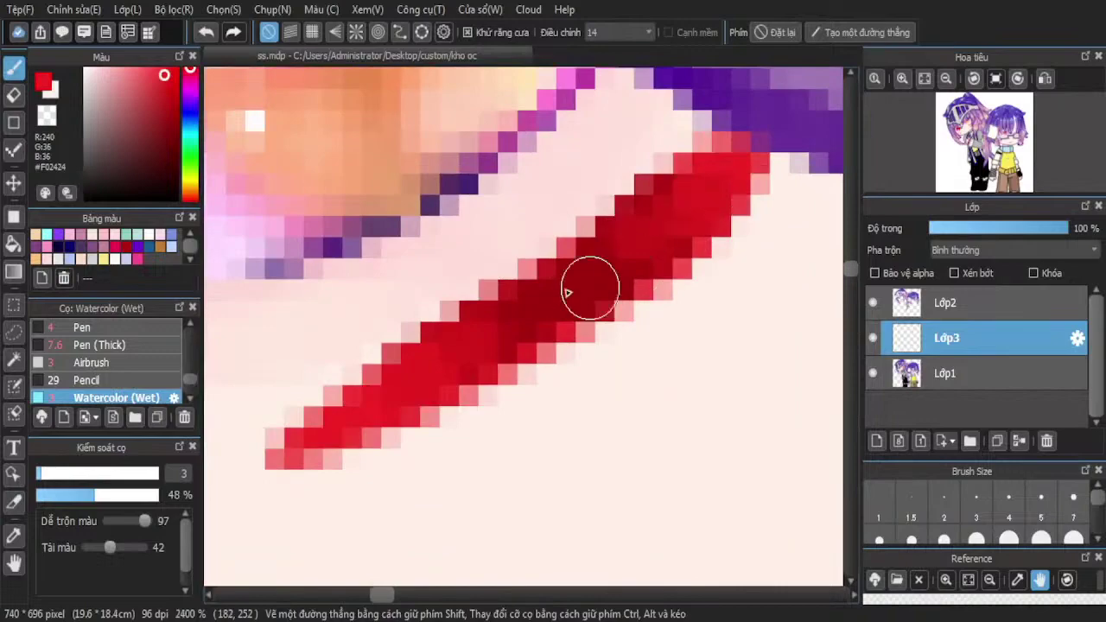
Deepen the edges and lower end of the red stroke with #B71A1A using Watercolor (Wet) at size 1.5
{"action": "scroll", "coordinate": [590, 287], "scroll_direction": "down", "scroll_amount": 4}
{"action": "scroll", "coordinate": [660, 282], "scroll_direction": "up", "scroll_amount": 2}
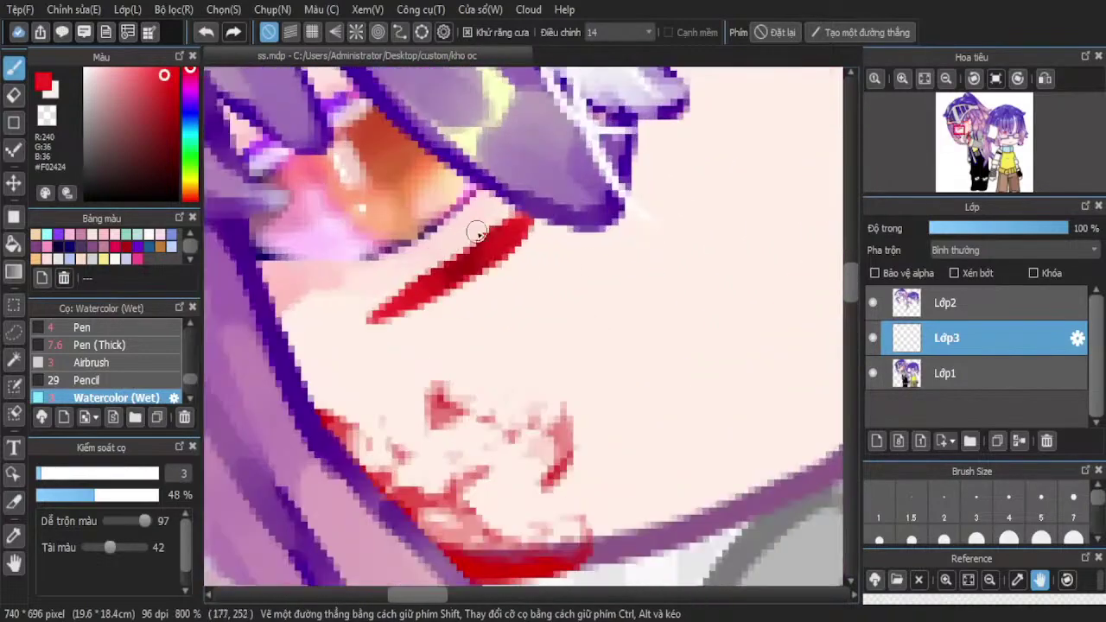
{"action": "scroll", "coordinate": [476, 233], "scroll_direction": "up", "scroll_amount": 1}
{"action": "left_click", "coordinate": [164, 104]}
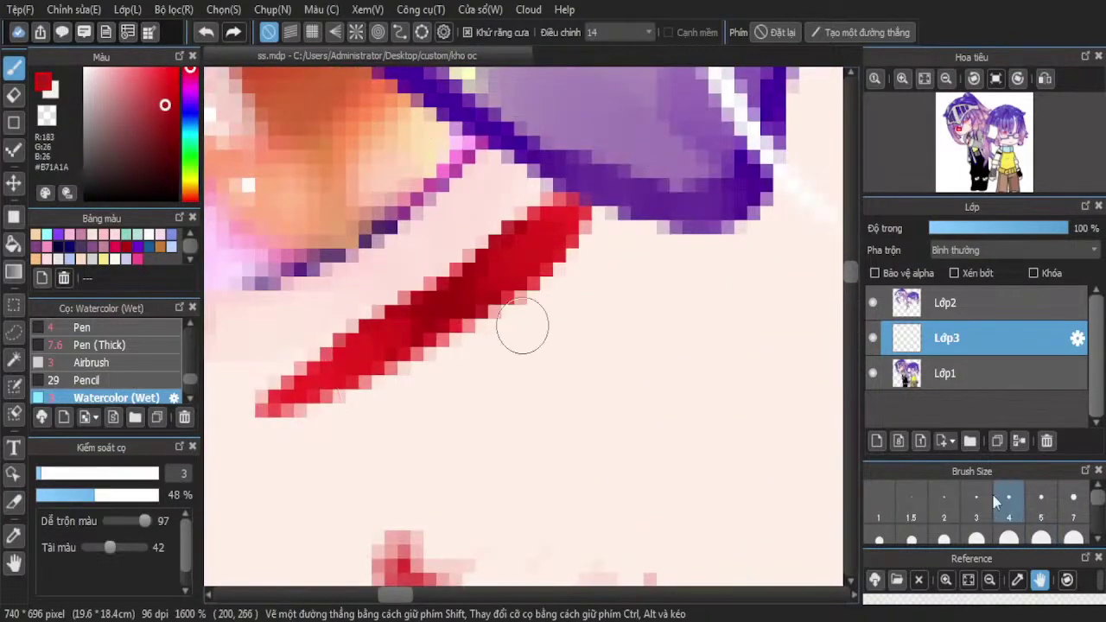
{"action": "left_click", "coordinate": [935, 506]}
{"action": "left_click", "coordinate": [921, 507]}
{"action": "mouse_move", "coordinate": [570, 230]}
{"action": "left_mouse_down"}
{"action": "mouse_move", "coordinate": [583, 225]}
{"action": "mouse_move", "coordinate": [524, 289]}
{"action": "left_mouse_up"}
{"action": "mouse_move", "coordinate": [585, 229]}
{"action": "left_mouse_down"}
{"action": "mouse_move", "coordinate": [458, 339]}
{"action": "mouse_move", "coordinate": [313, 404]}
{"action": "left_mouse_up"}
{"action": "left_click_drag", "start_coordinate": [355, 337], "coordinate": [302, 365]}
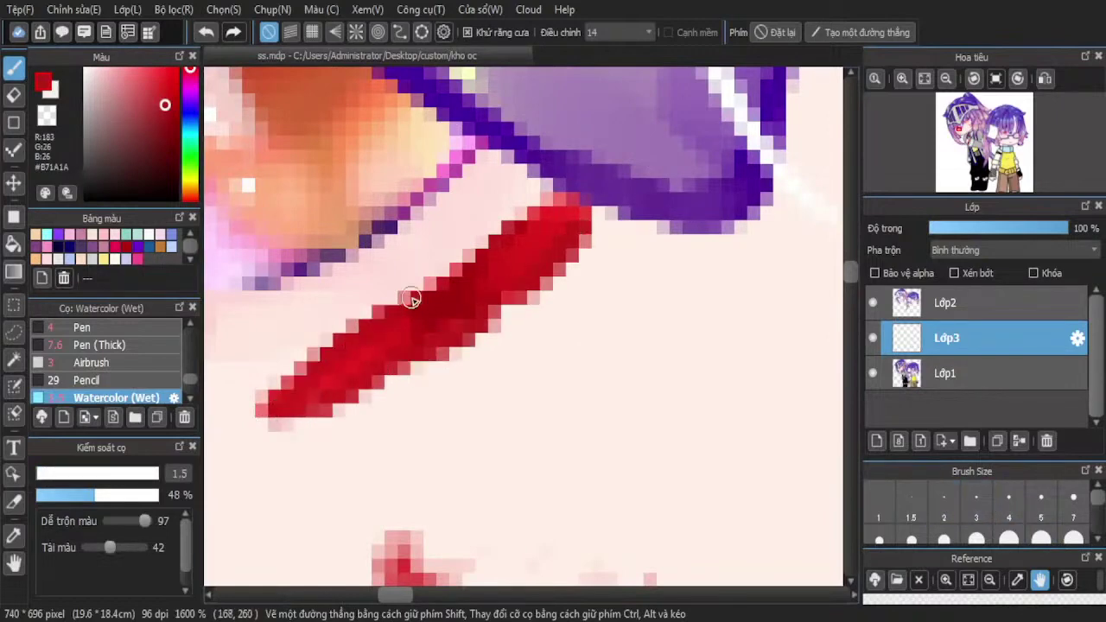
{"action": "scroll", "coordinate": [533, 230], "scroll_direction": "down", "scroll_amount": 6}
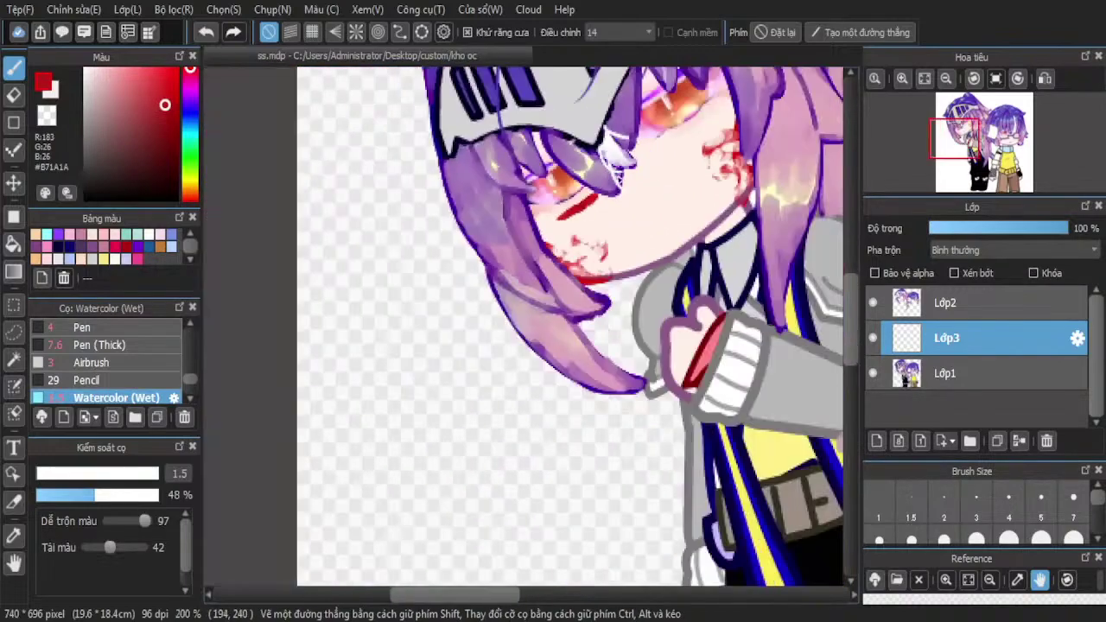
{"action": "scroll", "coordinate": [628, 234], "scroll_direction": "up", "scroll_amount": 8}
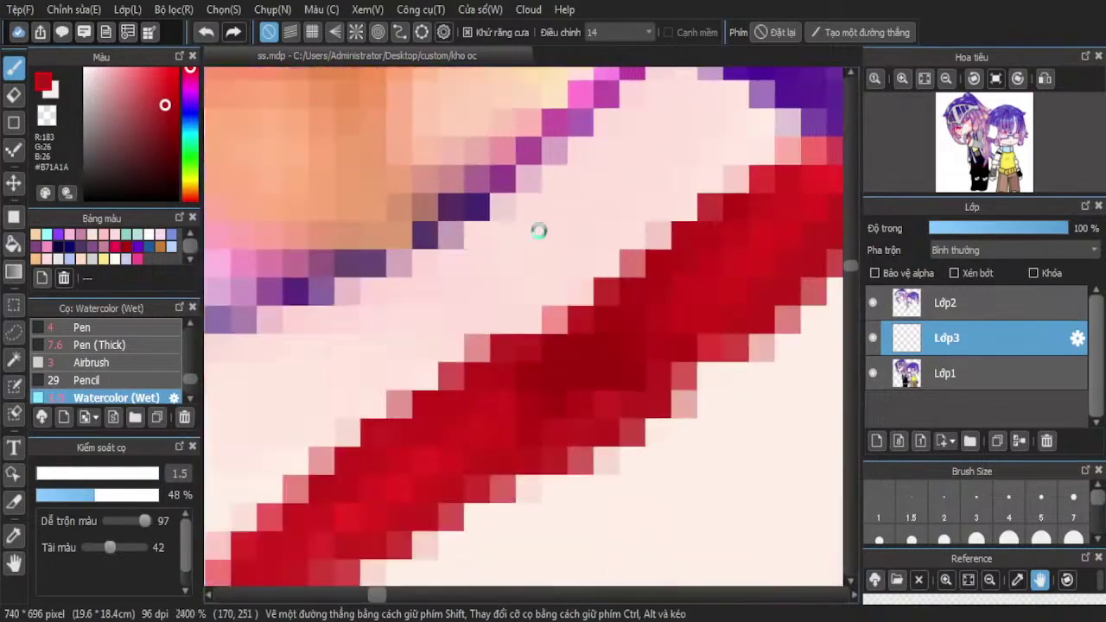
Lighten the upper edge of the red slash along its length with #FFFFFF using Watercolor (Wet) at size 1.5
{"action": "left_click_drag", "start_coordinate": [116, 92], "coordinate": [83, 67]}
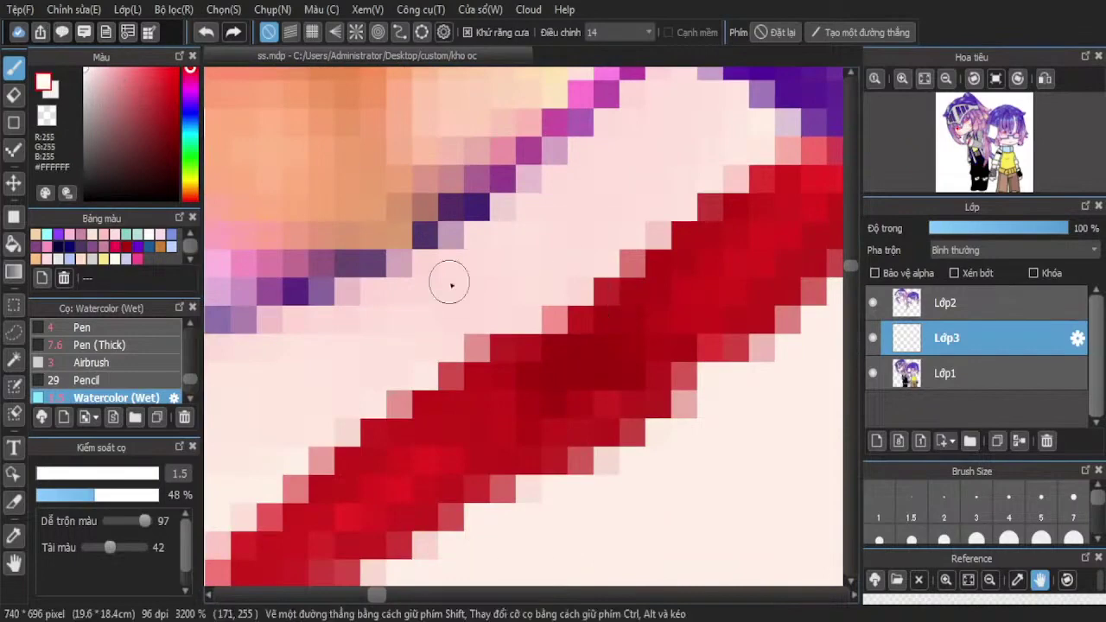
{"action": "mouse_move", "coordinate": [475, 388]}
{"action": "left_mouse_down"}
{"action": "mouse_move", "coordinate": [285, 510]}
{"action": "mouse_move", "coordinate": [220, 581]}
{"action": "left_mouse_up"}
{"action": "scroll", "coordinate": [545, 346], "scroll_direction": "down", "scroll_amount": 3}
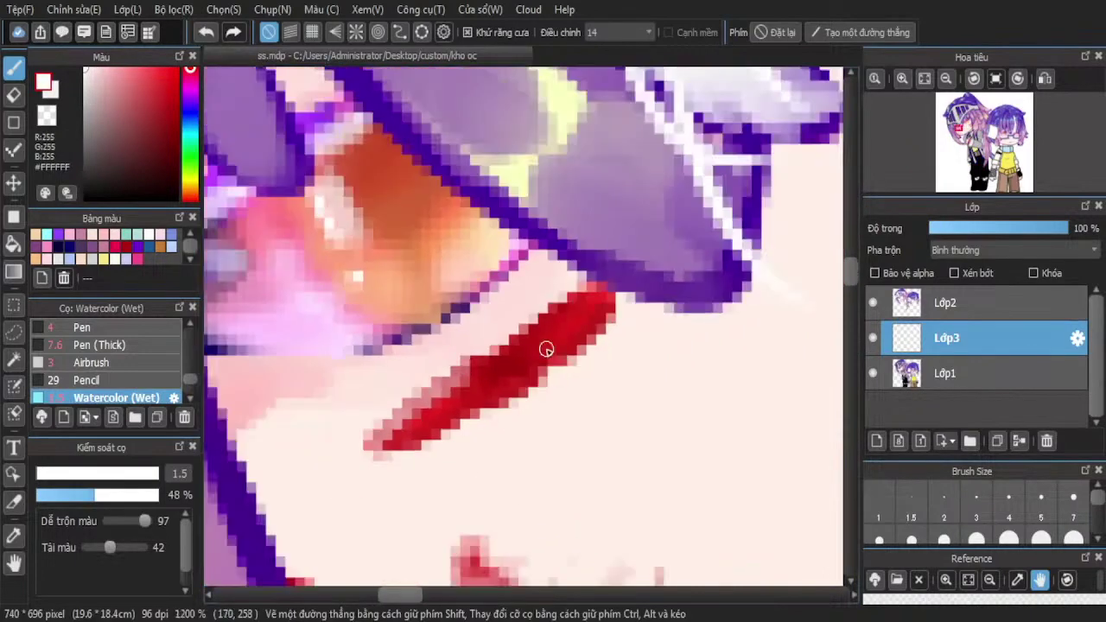
{"action": "scroll", "coordinate": [574, 292], "scroll_direction": "up", "scroll_amount": 2}
{"action": "mouse_move", "coordinate": [402, 380]}
{"action": "left_mouse_down"}
{"action": "mouse_move", "coordinate": [533, 311]}
{"action": "mouse_move", "coordinate": [637, 236]}
{"action": "mouse_move", "coordinate": [682, 221]}
{"action": "left_mouse_up"}
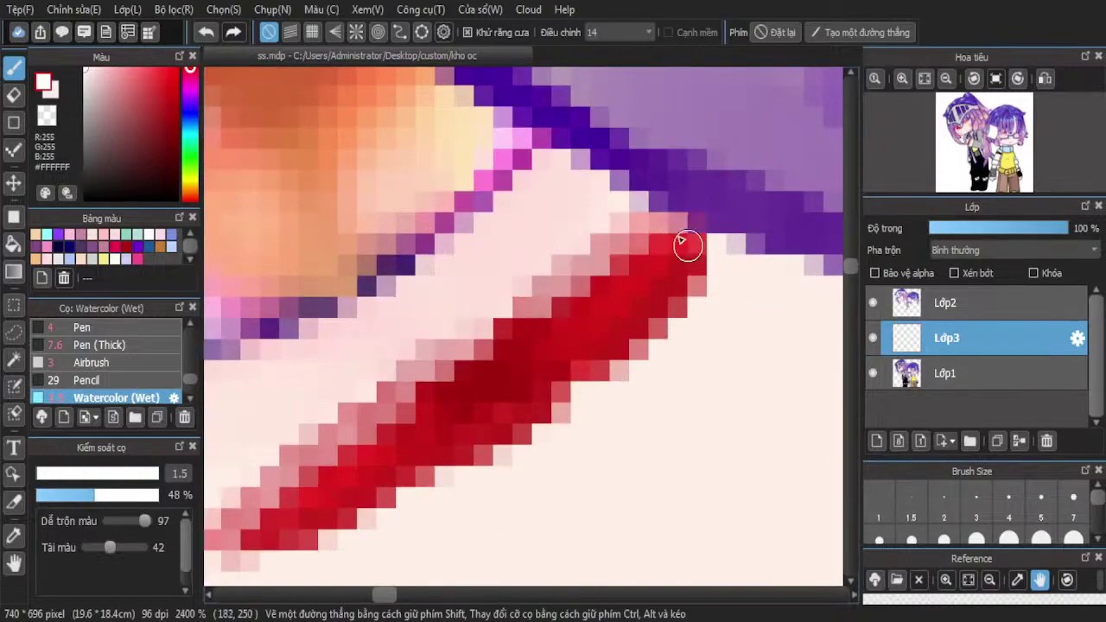
{"action": "scroll", "coordinate": [689, 265], "scroll_direction": "down", "scroll_amount": 4}
{"action": "scroll", "coordinate": [638, 311], "scroll_direction": "down", "scroll_amount": 1}
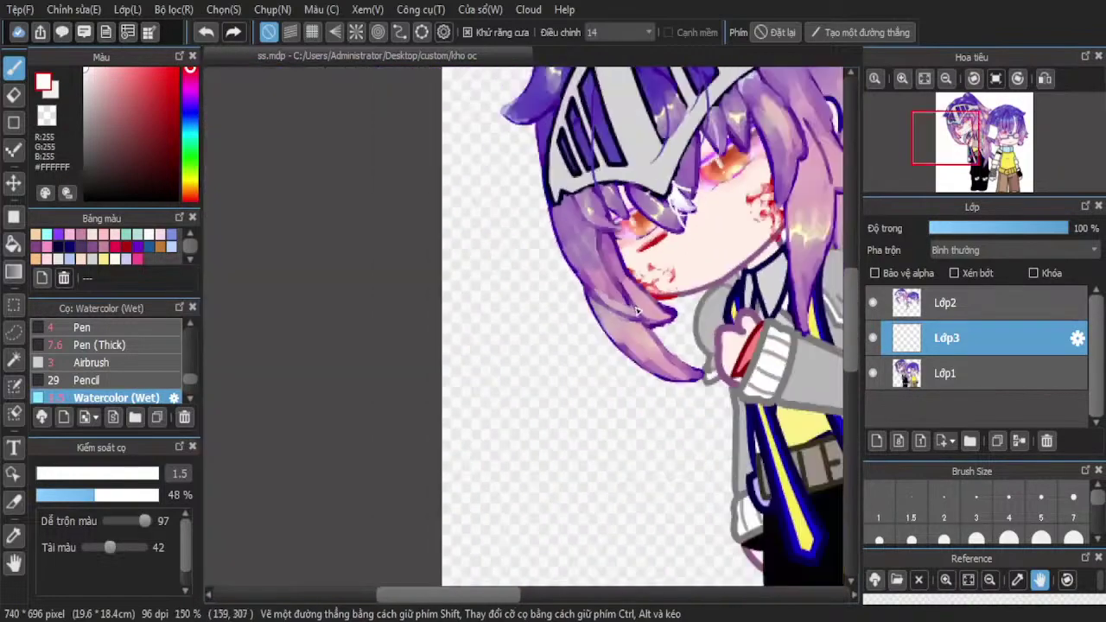
Deepen the lower edge and both ends of the red slash with #A00B0B using Watercolor (Wet)
{"action": "scroll", "coordinate": [659, 243], "scroll_direction": "up", "scroll_amount": 8}
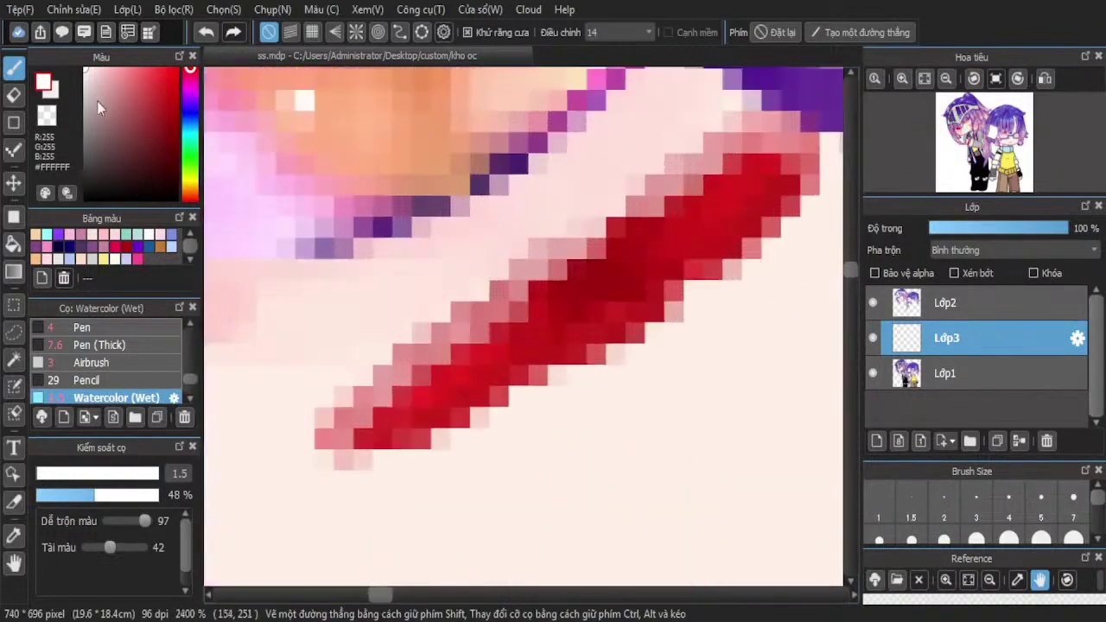
{"action": "left_click", "coordinate": [738, 269], "text": "alt"}
{"action": "mouse_move", "coordinate": [739, 269]}
{"action": "left_mouse_down"}
{"action": "mouse_move", "coordinate": [707, 273]}
{"action": "mouse_move", "coordinate": [626, 333]}
{"action": "mouse_move", "coordinate": [543, 356]}
{"action": "mouse_move", "coordinate": [539, 372]}
{"action": "mouse_move", "coordinate": [474, 399]}
{"action": "left_mouse_up"}
{"action": "left_click", "coordinate": [172, 117]}
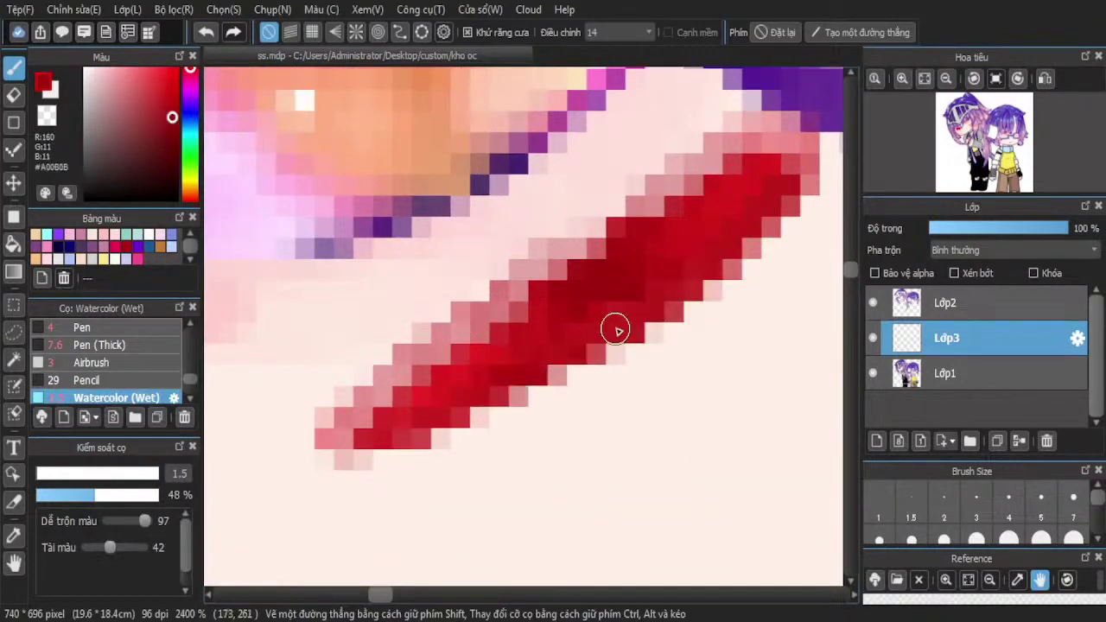
{"action": "mouse_move", "coordinate": [617, 330]}
{"action": "left_mouse_down"}
{"action": "mouse_move", "coordinate": [420, 415]}
{"action": "mouse_move", "coordinate": [338, 420]}
{"action": "mouse_move", "coordinate": [380, 428]}
{"action": "left_mouse_up"}
{"action": "left_click_drag", "start_coordinate": [791, 155], "coordinate": [793, 210]}
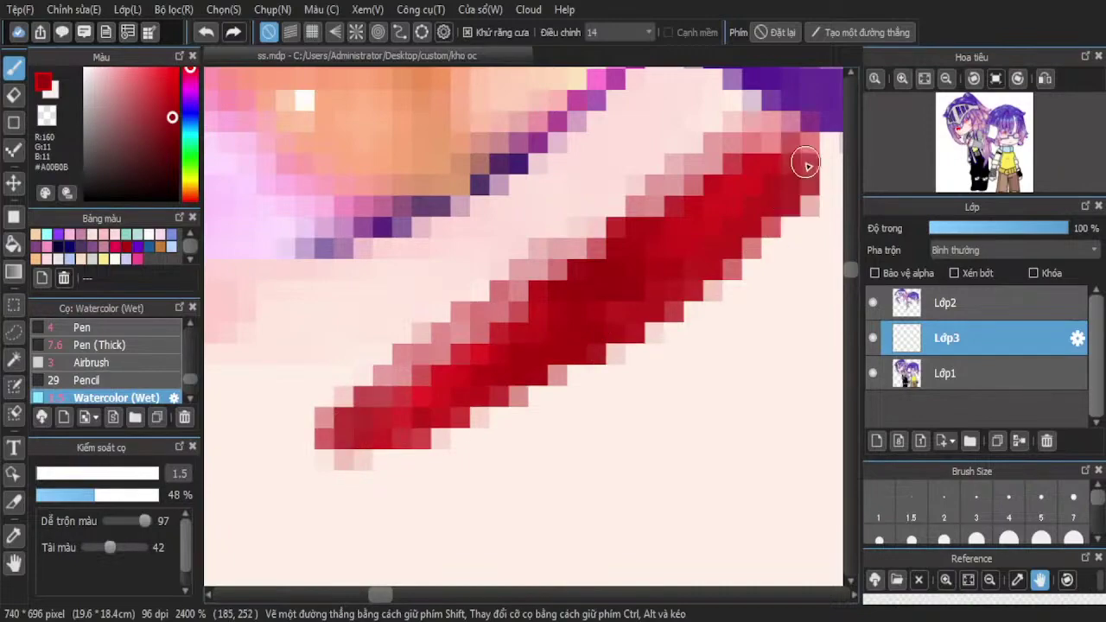
{"action": "scroll", "coordinate": [555, 231], "scroll_direction": "down", "scroll_amount": 3}
{"action": "scroll", "coordinate": [537, 242], "scroll_direction": "down", "scroll_amount": 2}
Add a new layer and paint a #F93535 blood drip from the slash down the cheek to the jaw
{"action": "scroll", "coordinate": [572, 278], "scroll_direction": "up", "scroll_amount": 4}
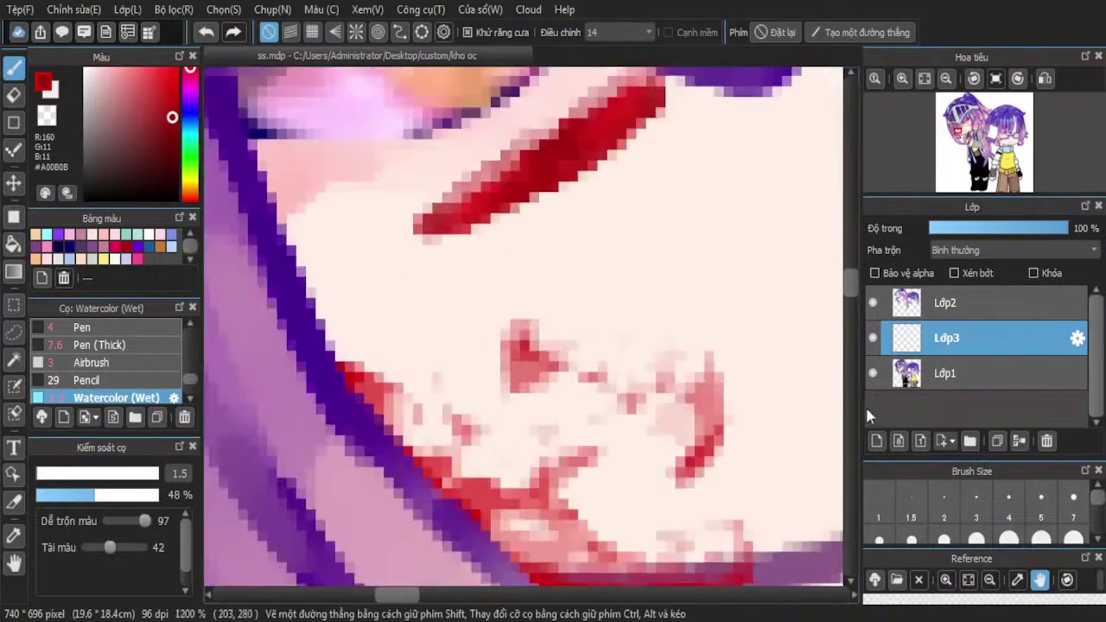
{"action": "left_click", "coordinate": [158, 76]}
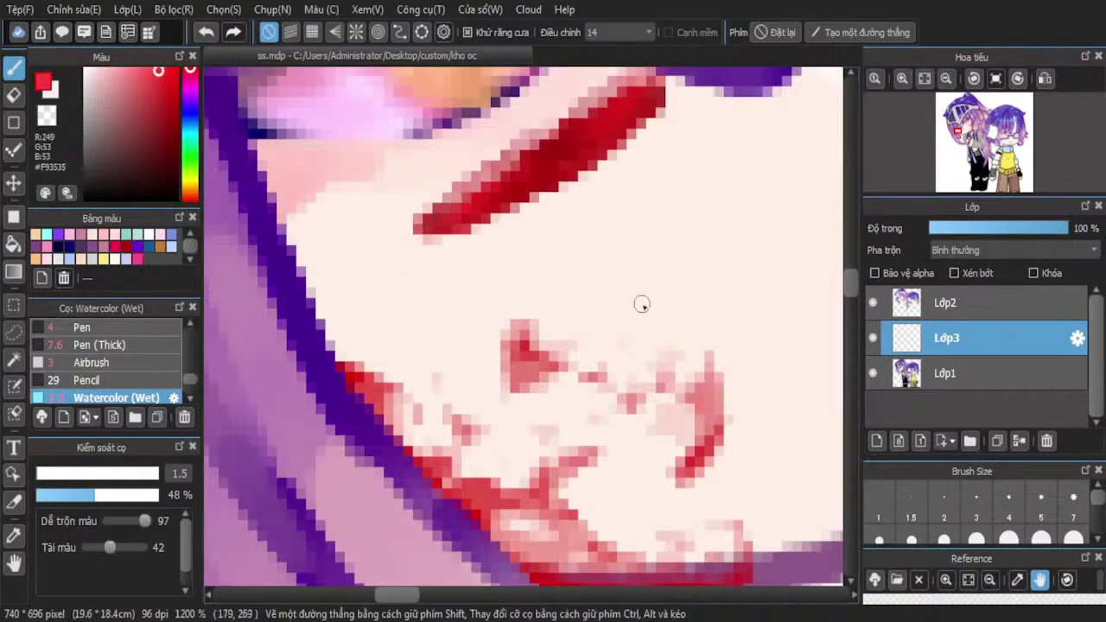
{"action": "left_click", "coordinate": [876, 441]}
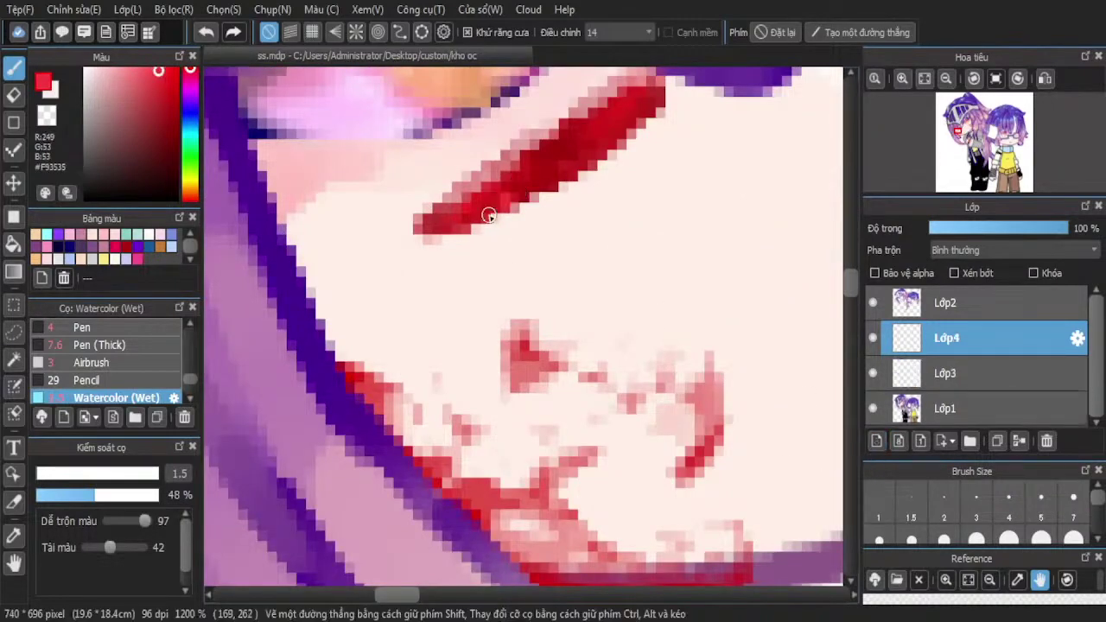
{"action": "mouse_move", "coordinate": [489, 215]}
{"action": "left_mouse_down"}
{"action": "mouse_move", "coordinate": [516, 313]}
{"action": "mouse_move", "coordinate": [505, 237]}
{"action": "mouse_move", "coordinate": [517, 302]}
{"action": "left_mouse_up"}
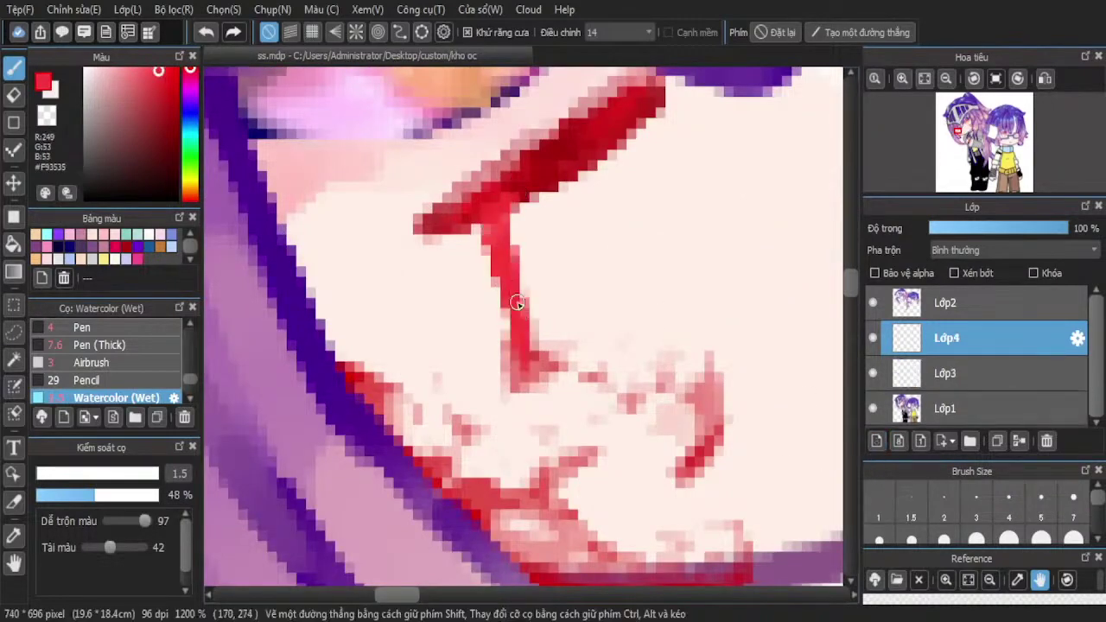
{"action": "mouse_move", "coordinate": [504, 264]}
{"action": "left_mouse_down"}
{"action": "mouse_move", "coordinate": [524, 361]}
{"action": "mouse_move", "coordinate": [536, 562]}
{"action": "left_mouse_up"}
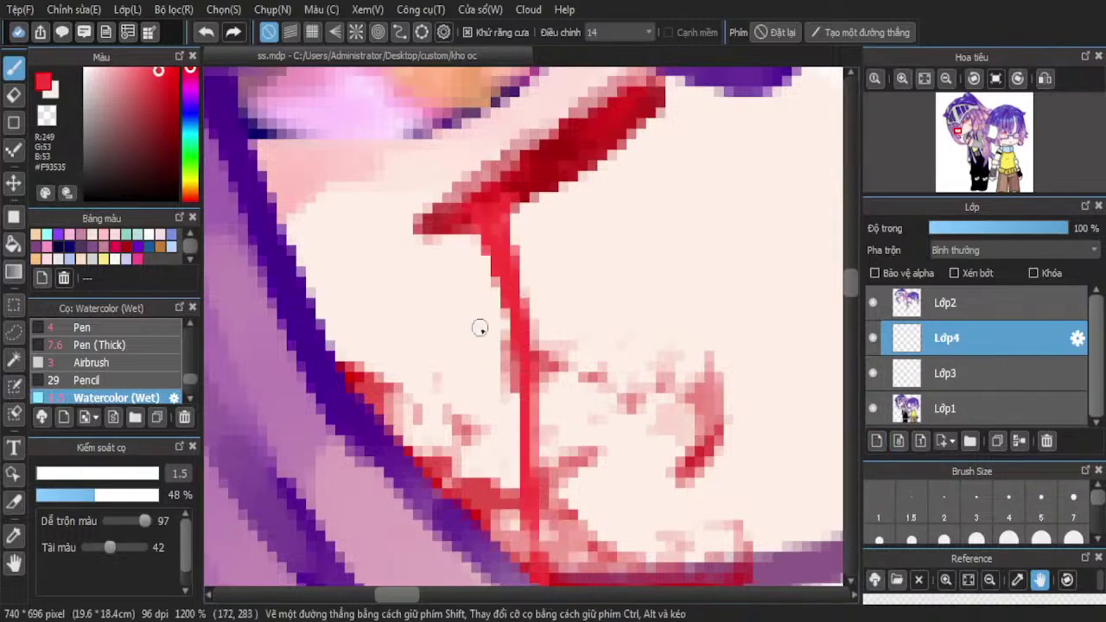
{"action": "scroll", "coordinate": [480, 328], "scroll_direction": "down", "scroll_amount": 2}
{"action": "scroll", "coordinate": [526, 450], "scroll_direction": "up", "scroll_amount": 2}
{"action": "left_click_drag", "start_coordinate": [520, 458], "coordinate": [507, 477]}
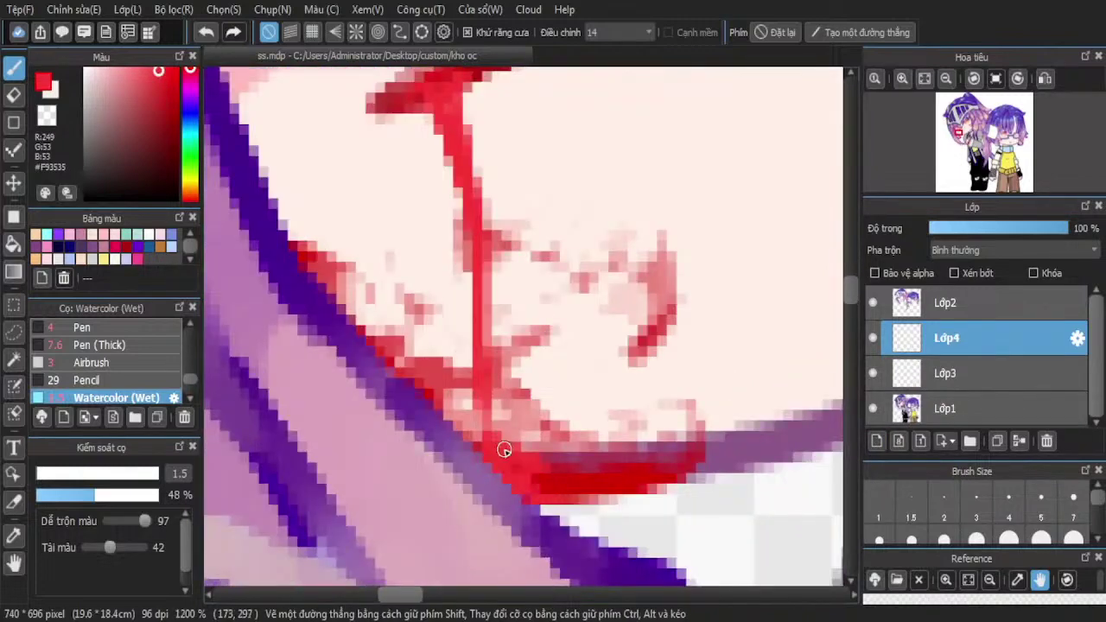
{"action": "scroll", "coordinate": [545, 497], "scroll_direction": "down", "scroll_amount": 5}
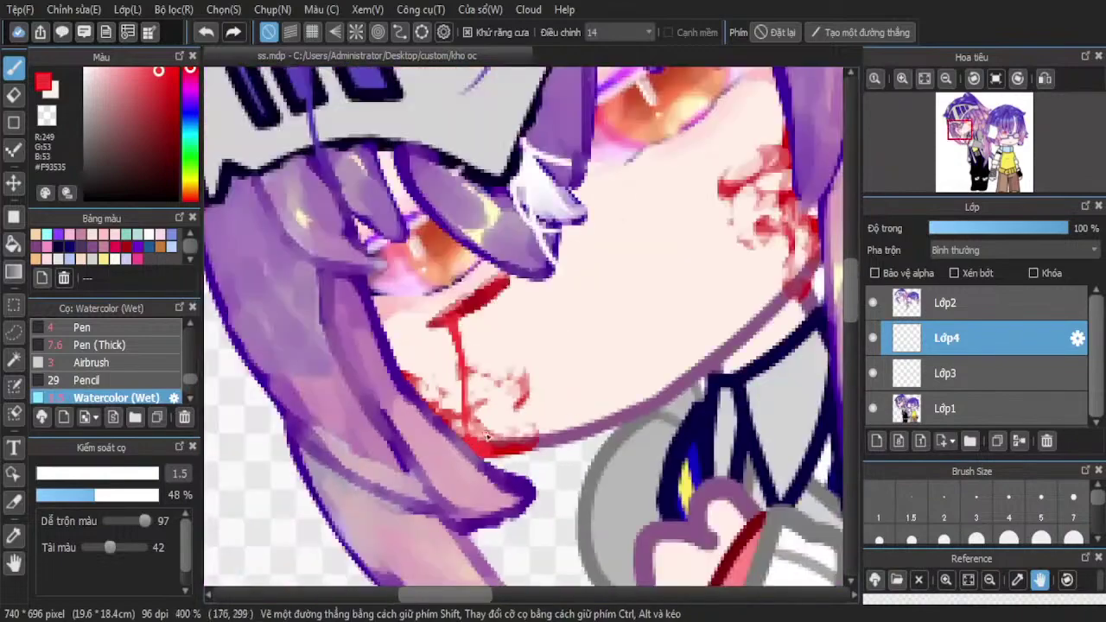
Shade the upper part of the drip where it leaves the slash with #C51717
{"action": "scroll", "coordinate": [518, 313], "scroll_direction": "up", "scroll_amount": 5}
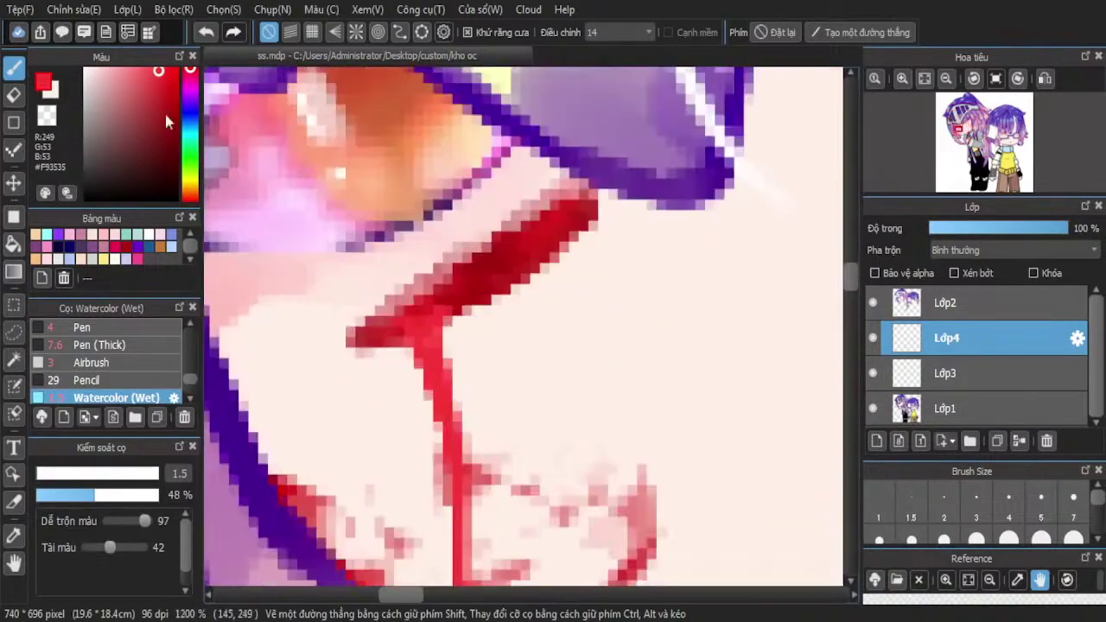
{"action": "left_click", "coordinate": [166, 97]}
{"action": "scroll", "coordinate": [526, 461], "scroll_direction": "up", "scroll_amount": 1}
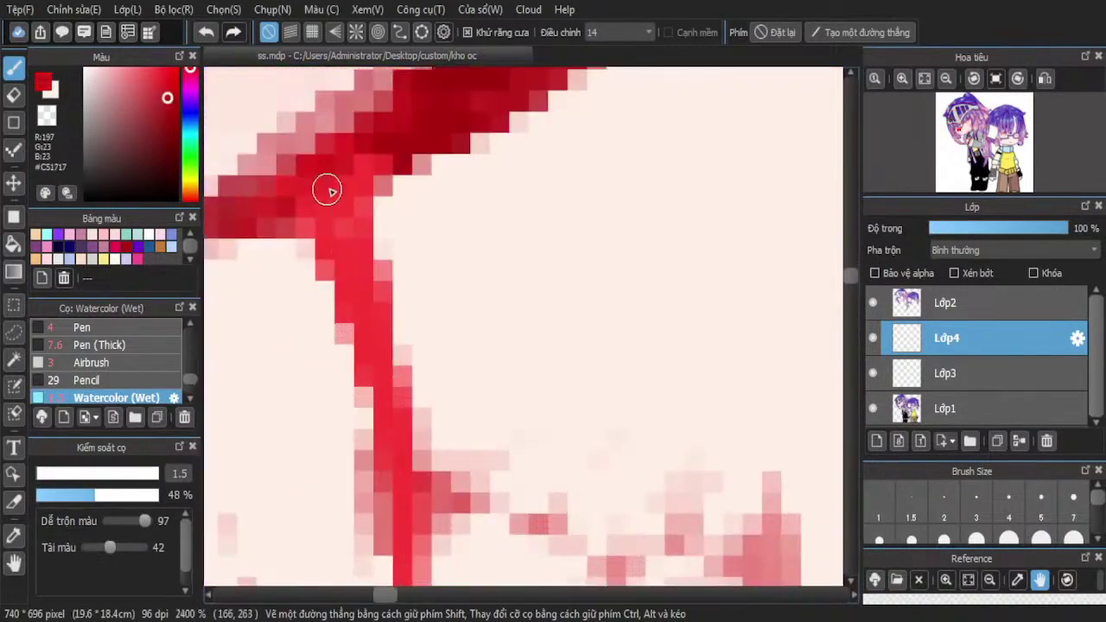
{"action": "mouse_move", "coordinate": [379, 179]}
{"action": "left_mouse_down"}
{"action": "mouse_move", "coordinate": [338, 202]}
{"action": "mouse_move", "coordinate": [361, 298]}
{"action": "left_mouse_up"}
{"action": "mouse_move", "coordinate": [375, 386]}
{"action": "left_mouse_down"}
{"action": "mouse_move", "coordinate": [353, 212]}
{"action": "mouse_move", "coordinate": [383, 345]}
{"action": "left_mouse_up"}
{"action": "scroll", "coordinate": [379, 320], "scroll_direction": "down", "scroll_amount": 3}
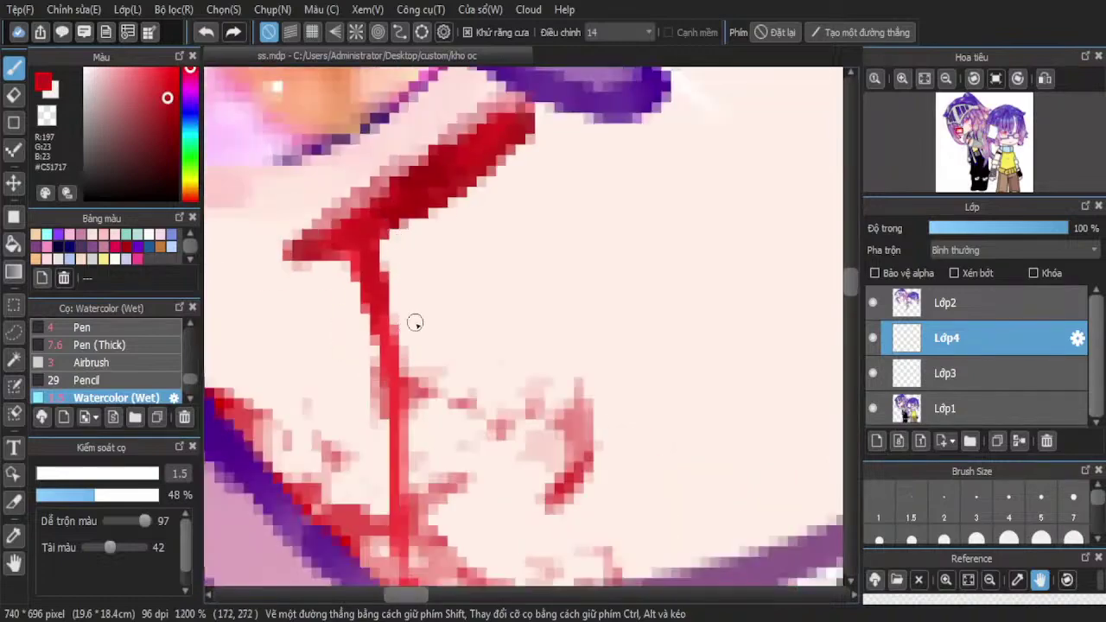
Blend the bottom of the drip into the jaw patch with #C51717 and #E60808
{"action": "scroll", "coordinate": [430, 387], "scroll_direction": "up", "scroll_amount": 4}
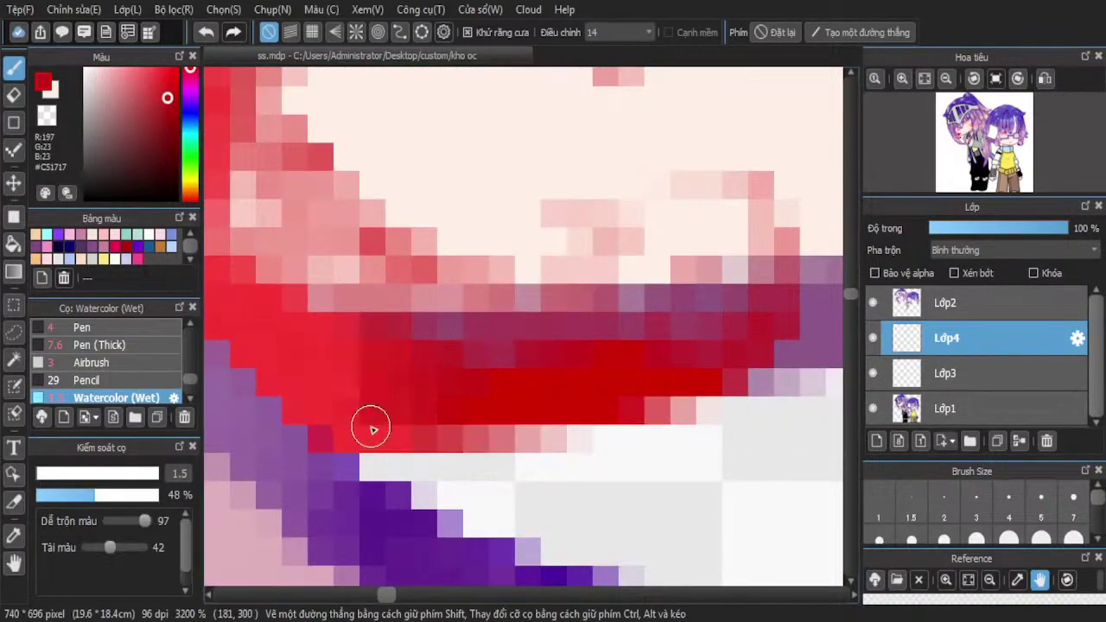
{"action": "mouse_move", "coordinate": [308, 331]}
{"action": "left_mouse_down"}
{"action": "mouse_move", "coordinate": [353, 370]}
{"action": "mouse_move", "coordinate": [309, 382]}
{"action": "mouse_move", "coordinate": [338, 394]}
{"action": "mouse_move", "coordinate": [319, 326]}
{"action": "mouse_move", "coordinate": [346, 316]}
{"action": "left_mouse_up"}
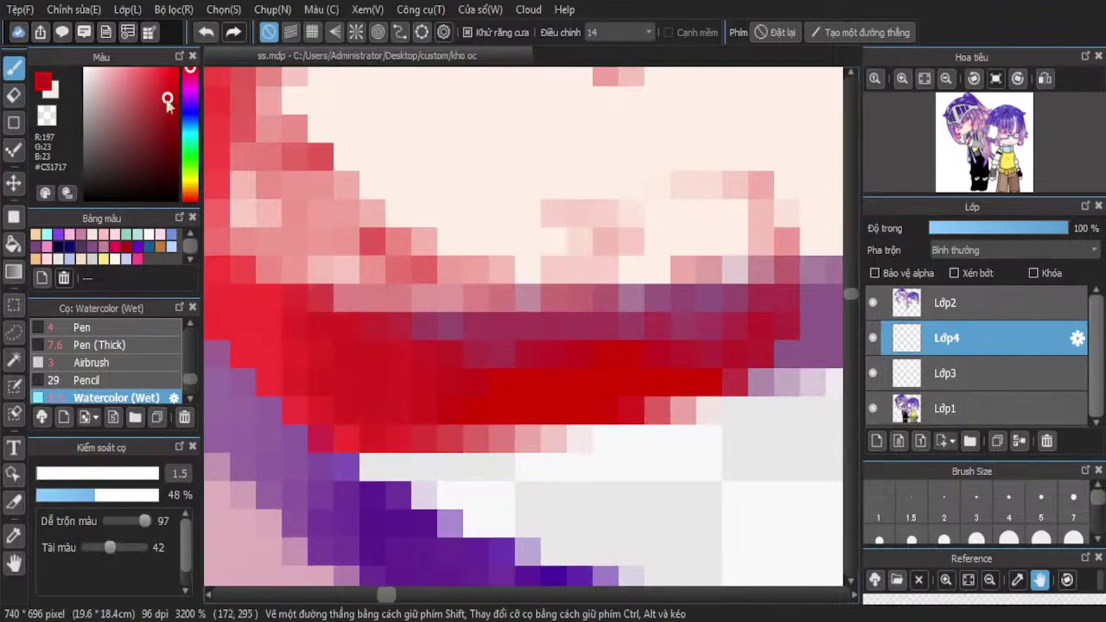
{"action": "left_click_drag", "start_coordinate": [168, 102], "coordinate": [174, 80]}
{"action": "scroll", "coordinate": [311, 365], "scroll_direction": "down", "scroll_amount": 2}
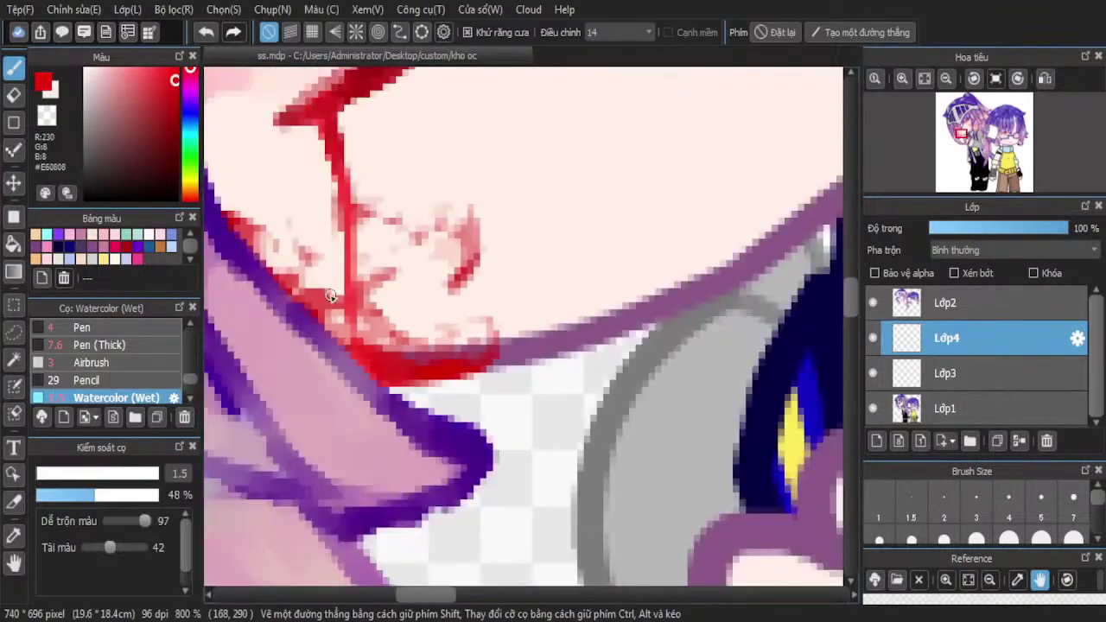
{"action": "scroll", "coordinate": [400, 402], "scroll_direction": "up", "scroll_amount": 1}
{"action": "mouse_move", "coordinate": [400, 401]}
{"action": "left_mouse_down"}
{"action": "mouse_move", "coordinate": [396, 474]}
{"action": "mouse_move", "coordinate": [459, 544]}
{"action": "left_mouse_up"}
{"action": "scroll", "coordinate": [459, 543], "scroll_direction": "down", "scroll_amount": 3}
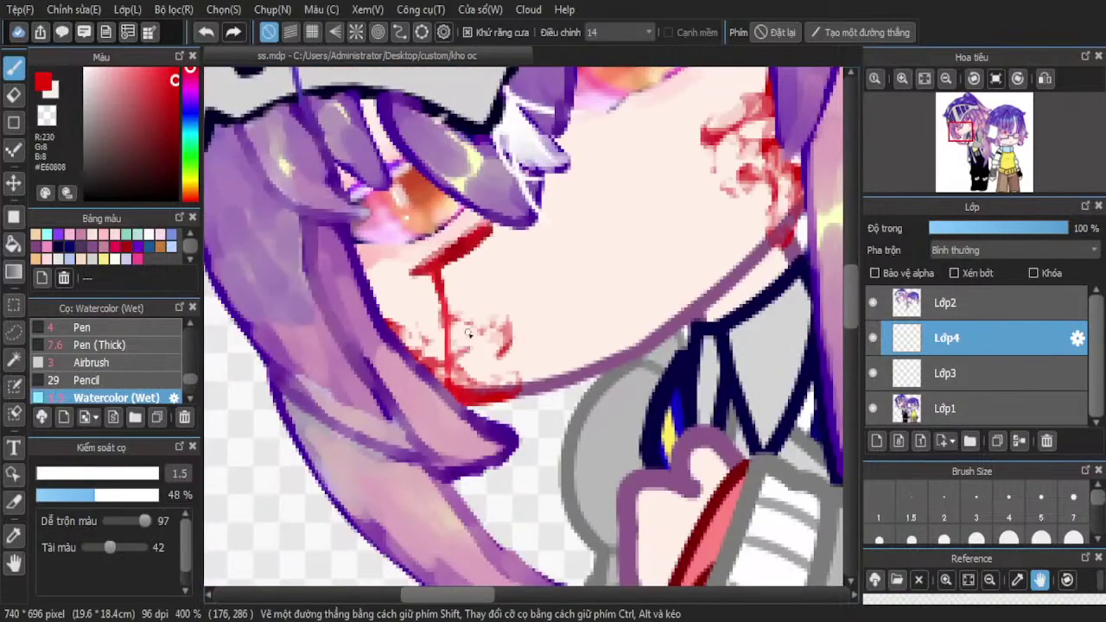
Merge the drip layer down and, on a new layer, paint #FFFFFF highlights beside the drip's top and along the jaw patch's lower edge
{"action": "scroll", "coordinate": [455, 259], "scroll_direction": "up", "scroll_amount": 1}
{"action": "scroll", "coordinate": [452, 258], "scroll_direction": "up", "scroll_amount": 1}
{"action": "left_click_drag", "start_coordinate": [119, 131], "coordinate": [71, 48]}
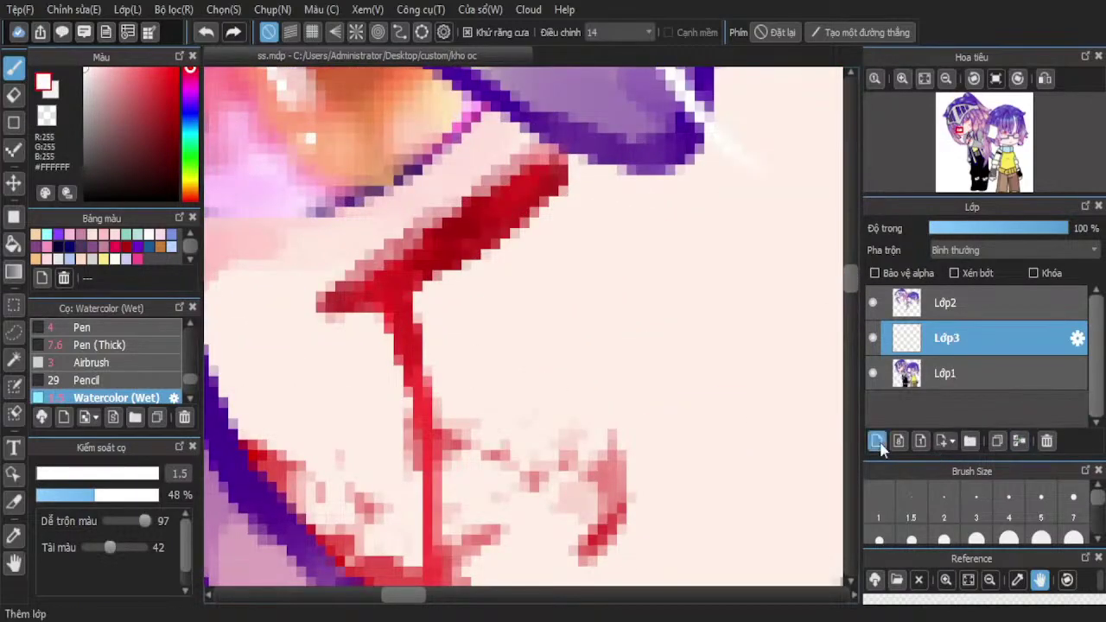
{"action": "scroll", "coordinate": [438, 318], "scroll_direction": "up", "scroll_amount": 2}
{"action": "left_click_drag", "start_coordinate": [299, 296], "coordinate": [363, 432]}
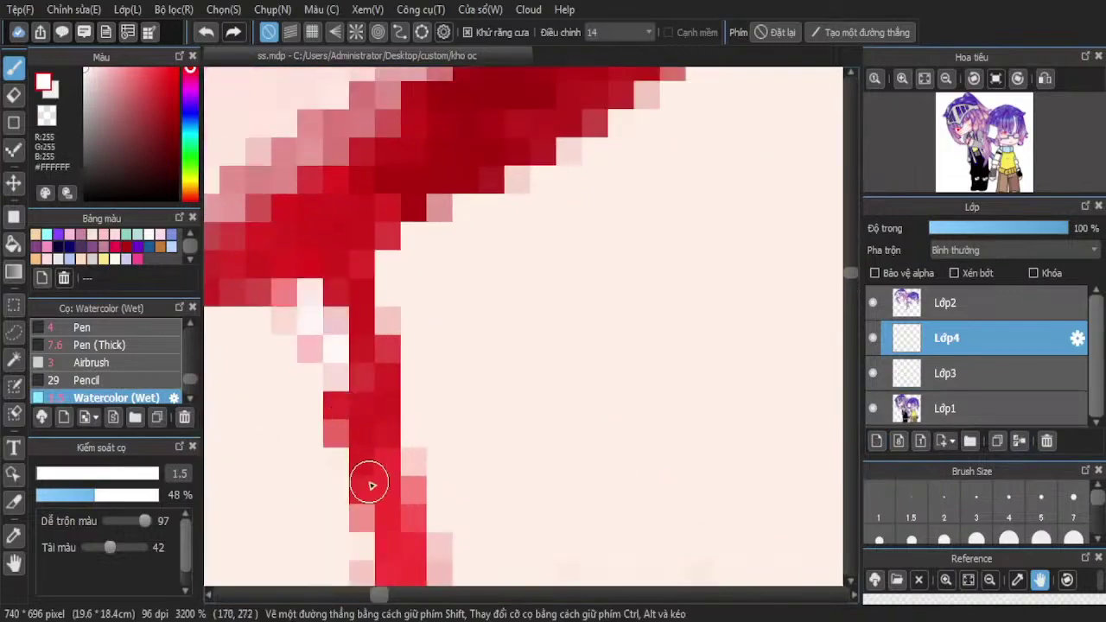
{"action": "scroll", "coordinate": [403, 289], "scroll_direction": "down", "scroll_amount": 2}
{"action": "scroll", "coordinate": [415, 283], "scroll_direction": "down", "scroll_amount": 3}
{"action": "scroll", "coordinate": [435, 378], "scroll_direction": "up", "scroll_amount": 3}
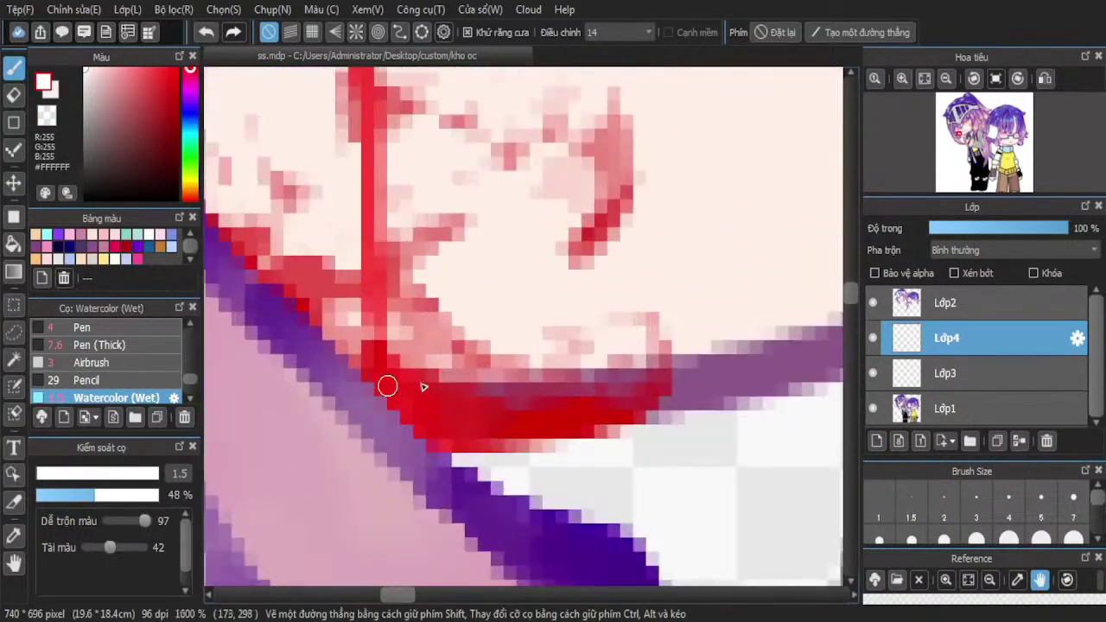
{"action": "left_click", "coordinate": [377, 382]}
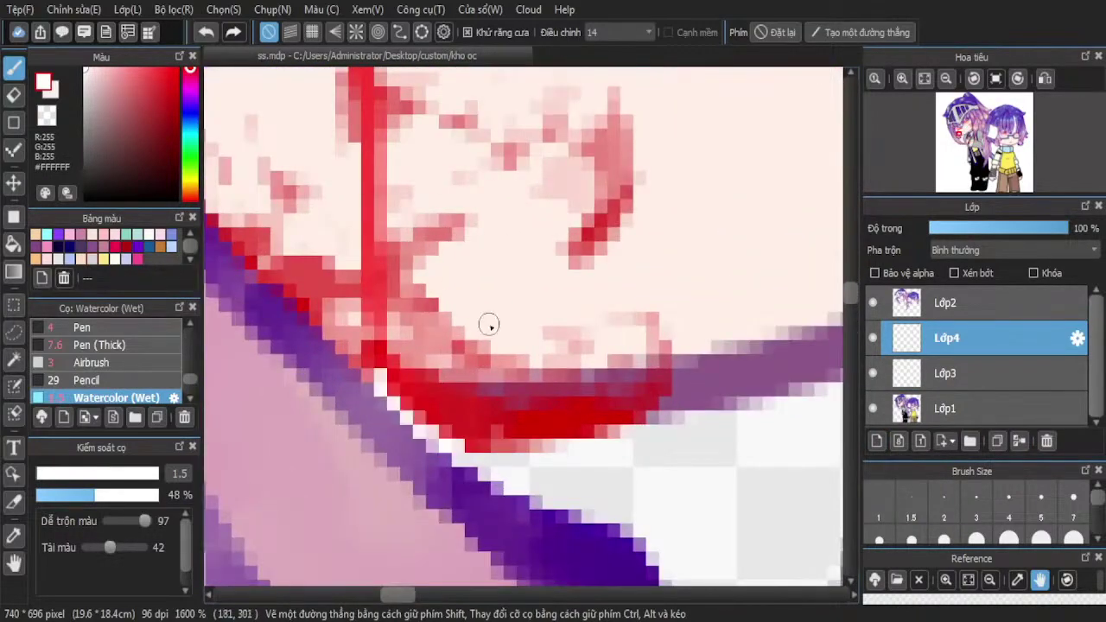
{"action": "scroll", "coordinate": [489, 321], "scroll_direction": "down", "scroll_amount": 6}
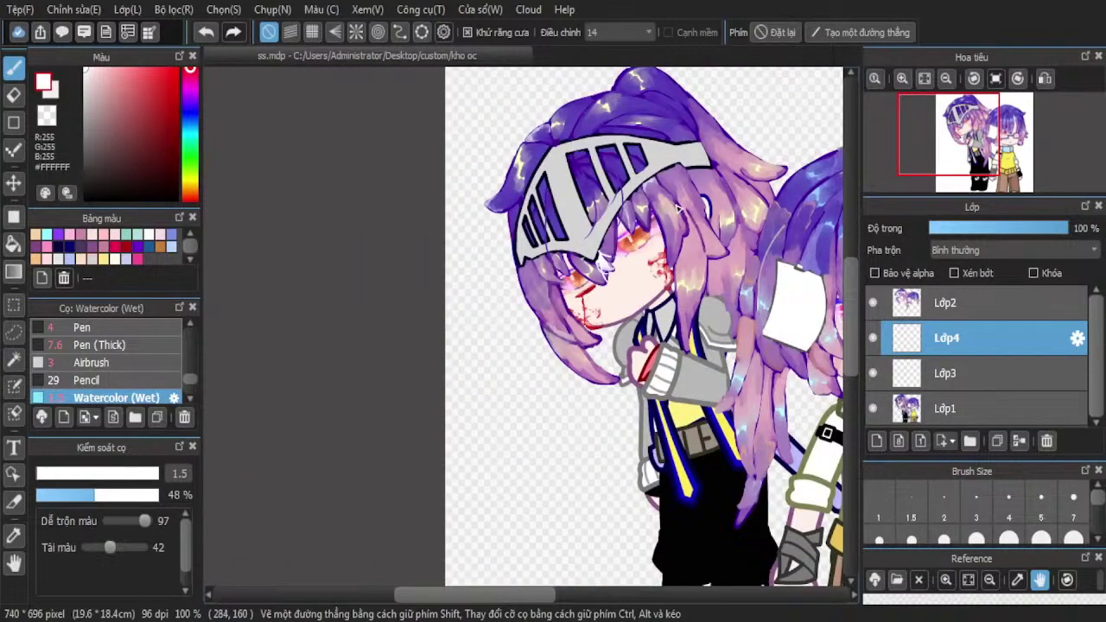
Merge the highlight layer down and soften the lower part of the drip with the eraser at size 5 and 32% opacity
{"action": "scroll", "coordinate": [617, 307], "scroll_direction": "up", "scroll_amount": 6}
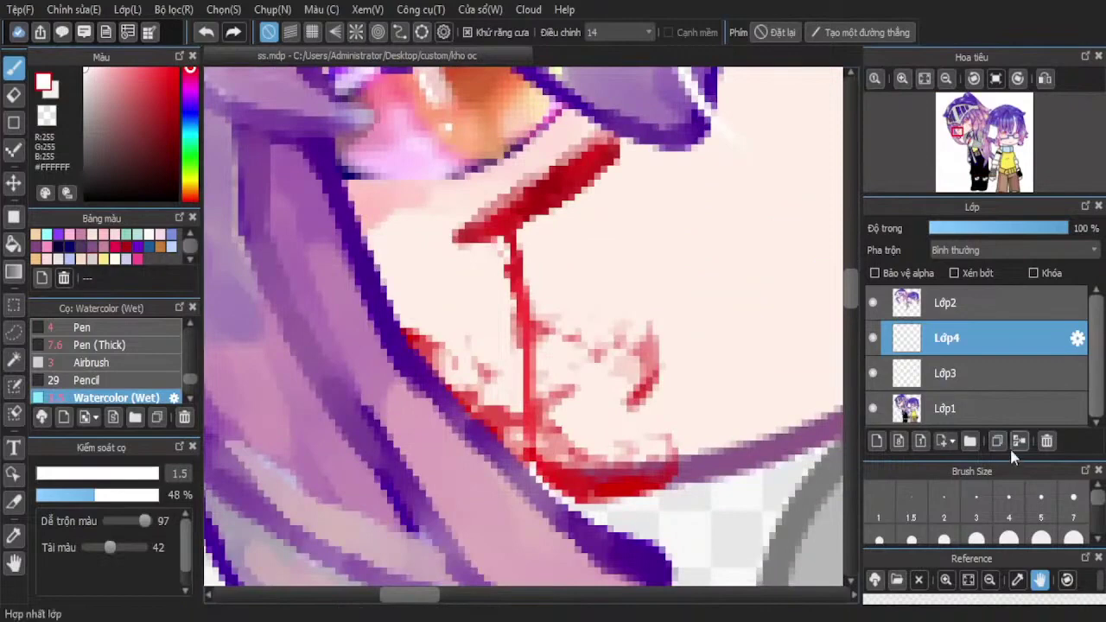
{"action": "left_click", "coordinate": [1020, 441]}
{"action": "key", "text": "e"}
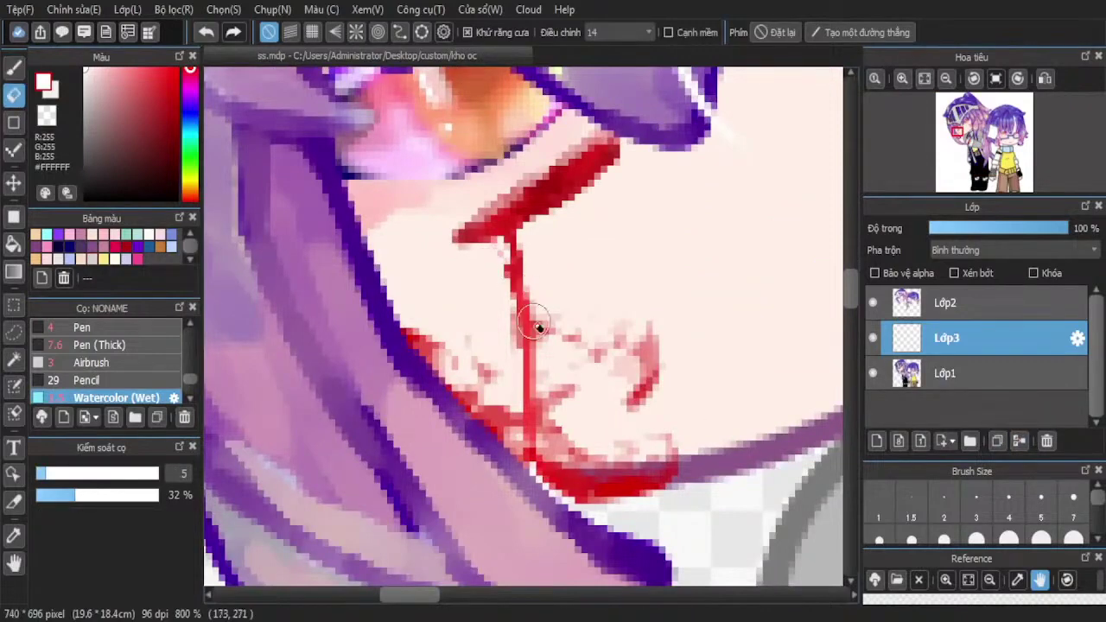
{"action": "mouse_move", "coordinate": [533, 354]}
{"action": "left_mouse_down"}
{"action": "mouse_move", "coordinate": [532, 390]}
{"action": "mouse_move", "coordinate": [545, 294]}
{"action": "mouse_move", "coordinate": [545, 427]}
{"action": "mouse_move", "coordinate": [570, 475]}
{"action": "left_mouse_up"}
{"action": "scroll", "coordinate": [562, 249], "scroll_direction": "down", "scroll_amount": 5}
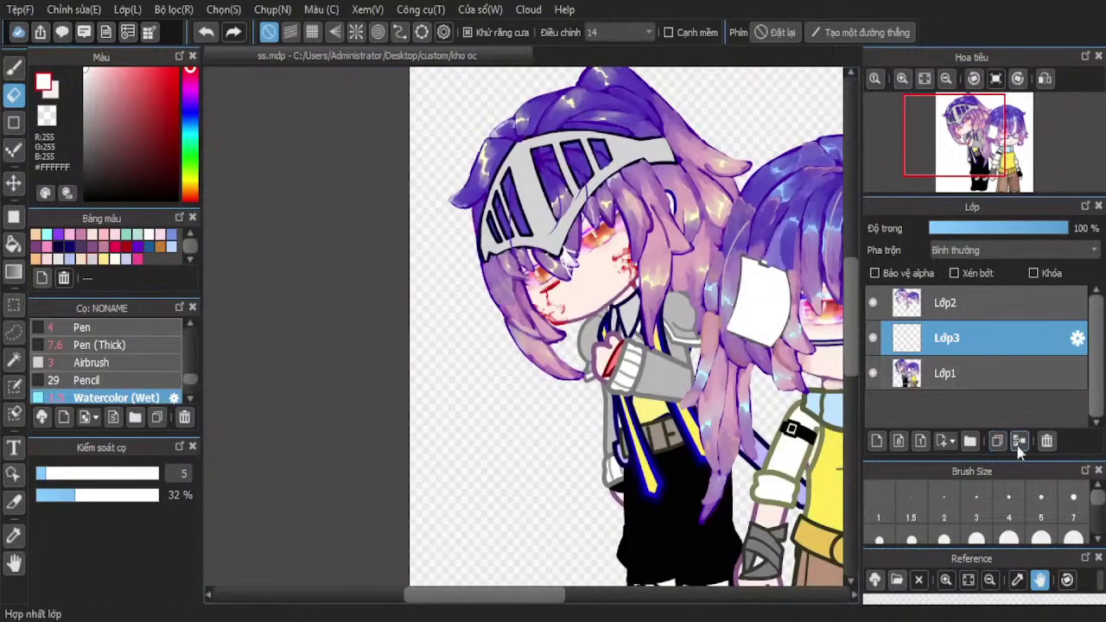
Merge the blood layer into the base character layer and check the face
{"action": "left_click", "coordinate": [1019, 442]}
{"action": "scroll", "coordinate": [552, 230], "scroll_direction": "down", "scroll_amount": 2}
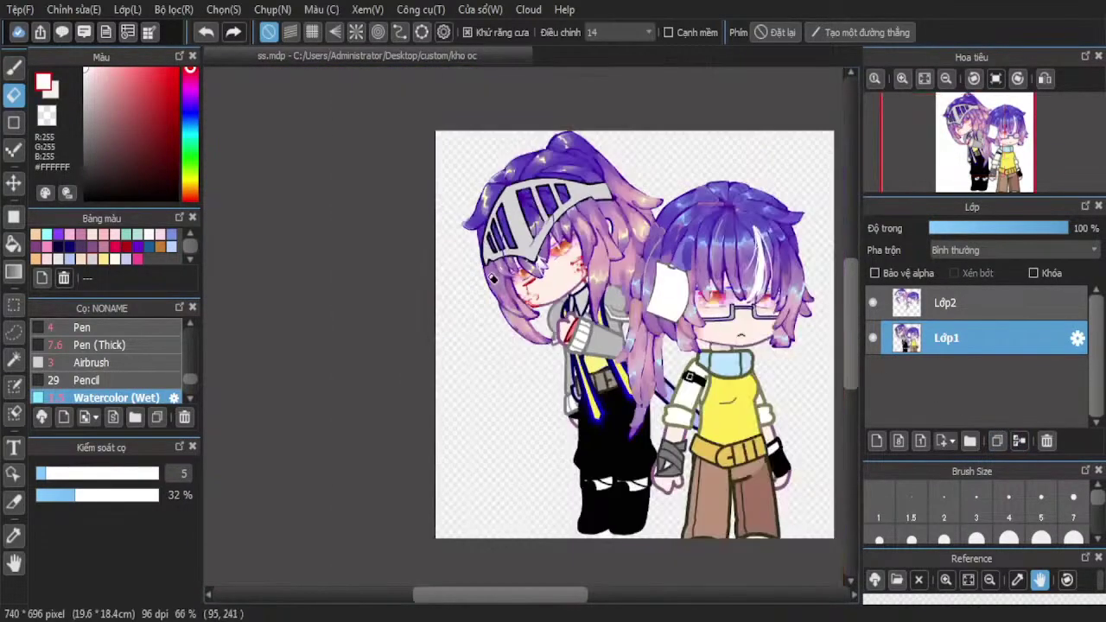
{"action": "scroll", "coordinate": [531, 259], "scroll_direction": "up", "scroll_amount": 4}
{"action": "scroll", "coordinate": [600, 366], "scroll_direction": "down", "scroll_amount": 1}
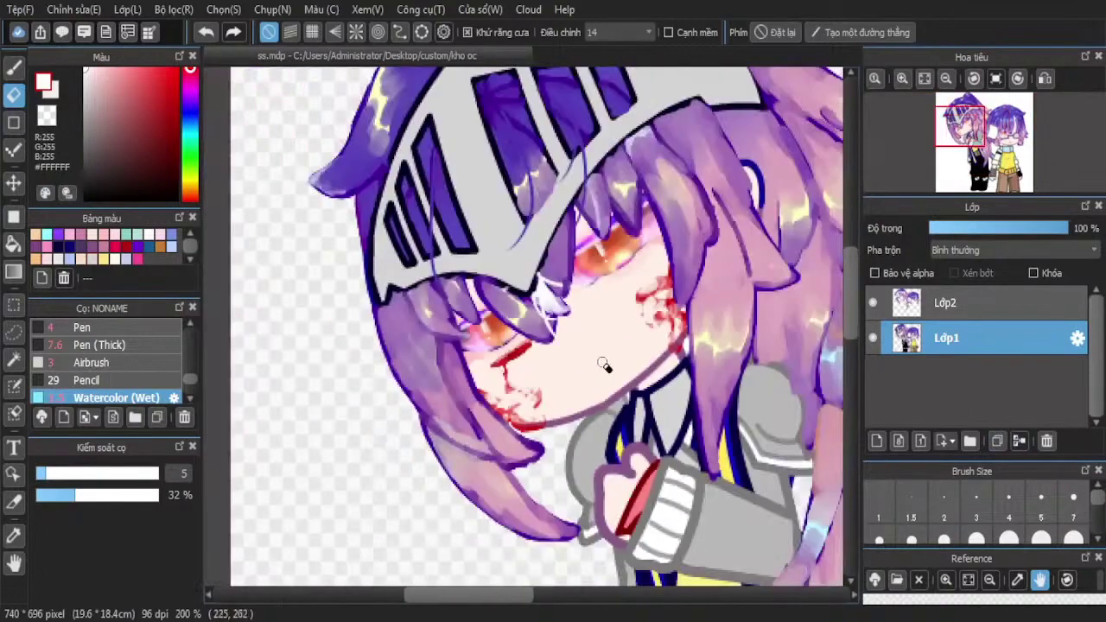
{"action": "scroll", "coordinate": [637, 386], "scroll_direction": "up", "scroll_amount": 2}
{"action": "scroll", "coordinate": [530, 370], "scroll_direction": "down", "scroll_amount": 2}
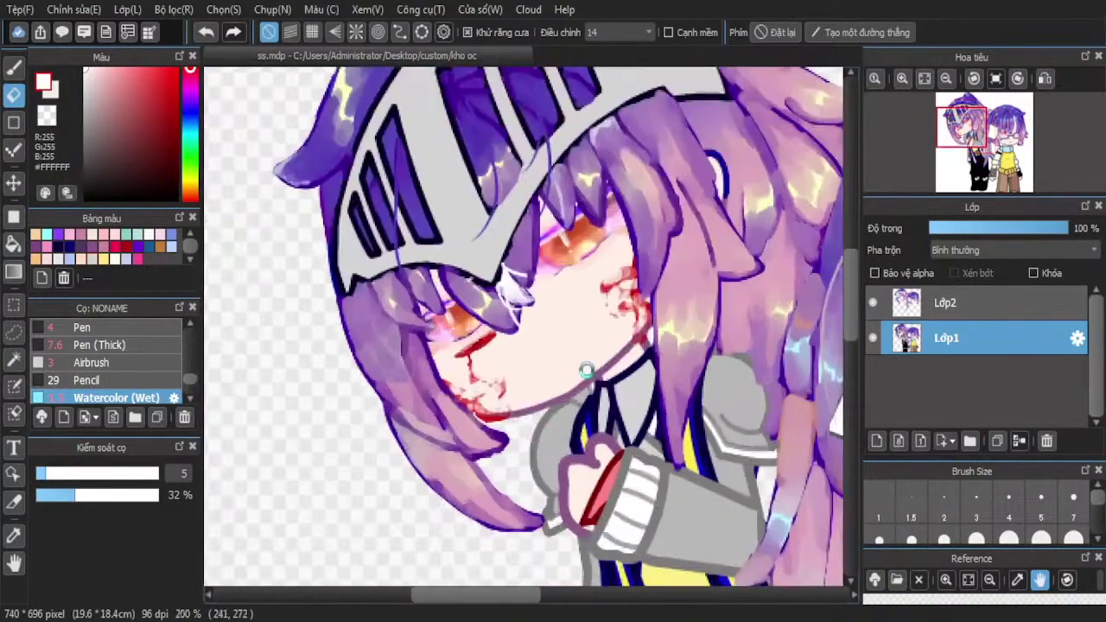
{"action": "scroll", "coordinate": [530, 370], "scroll_direction": "up", "scroll_amount": 1}
Draw a short mouth line on the helmet character's face with Pen (Thick) in #FF9A9A at size 1.5
{"action": "left_click", "coordinate": [13, 68]}
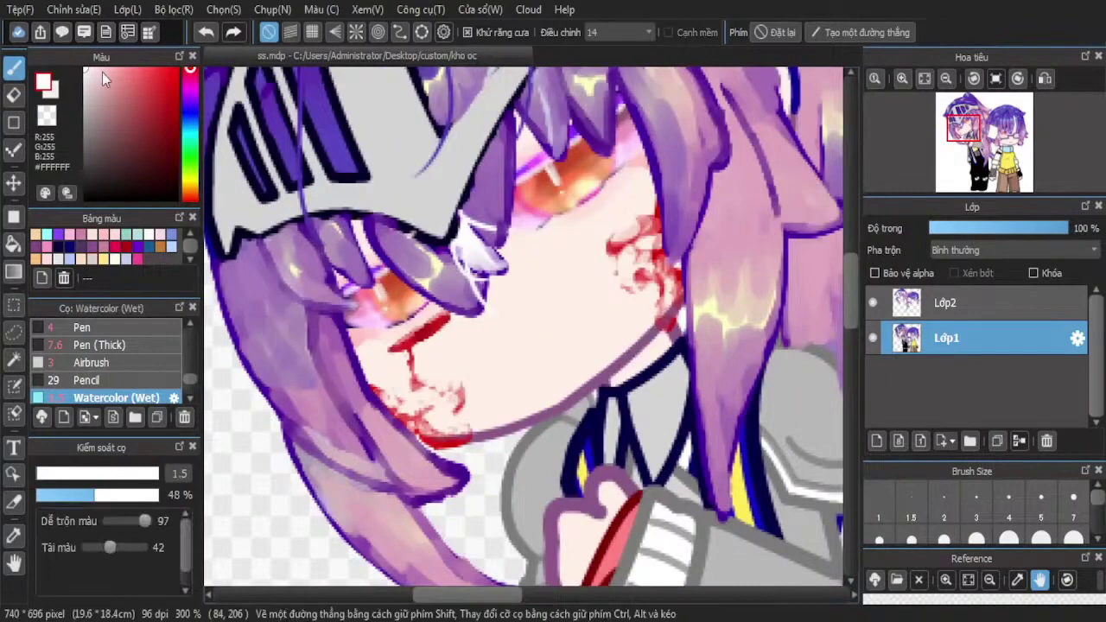
{"action": "left_click_drag", "start_coordinate": [102, 78], "coordinate": [121, 68]}
{"action": "left_click", "coordinate": [141, 345]}
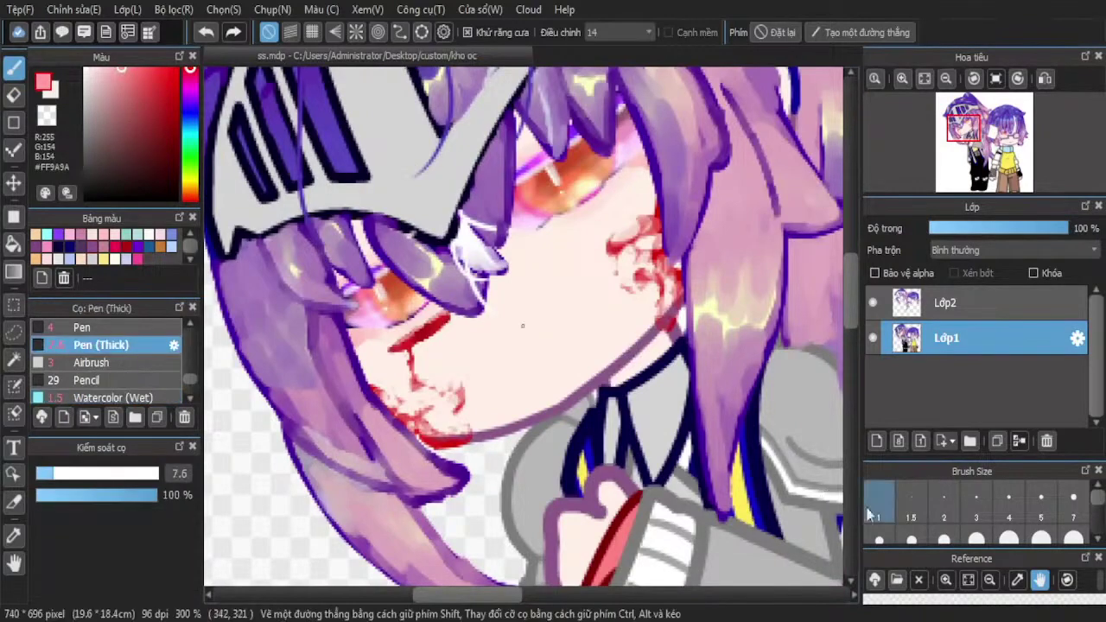
{"action": "left_click", "coordinate": [911, 510]}
{"action": "scroll", "coordinate": [515, 366], "scroll_direction": "down", "scroll_amount": 2}
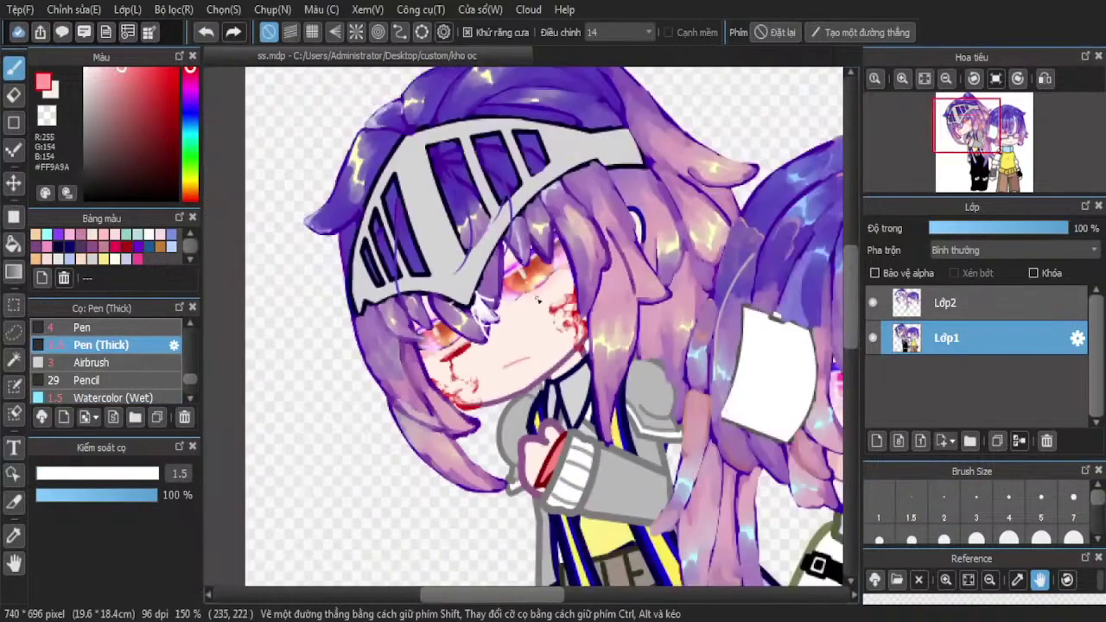
Check the new mouth and the blood marks on the helmet character's face, both close up and within the whole figure
{"action": "scroll", "coordinate": [547, 280], "scroll_direction": "down", "scroll_amount": 1}
{"action": "scroll", "coordinate": [527, 323], "scroll_direction": "up", "scroll_amount": 1}
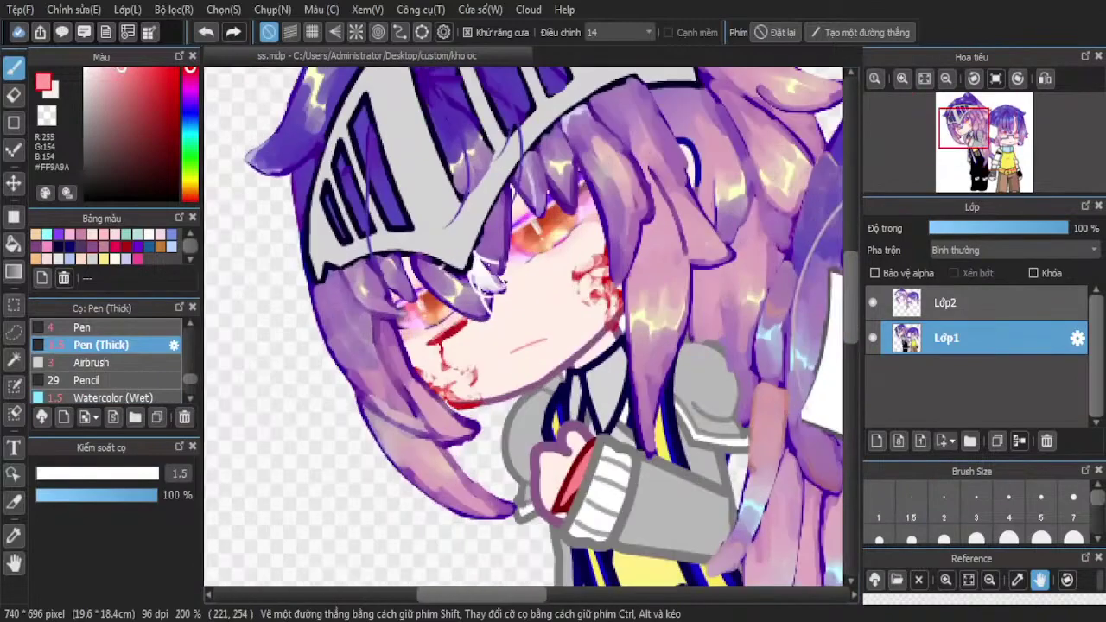
{"action": "scroll", "coordinate": [557, 364], "scroll_direction": "up", "scroll_amount": 3}
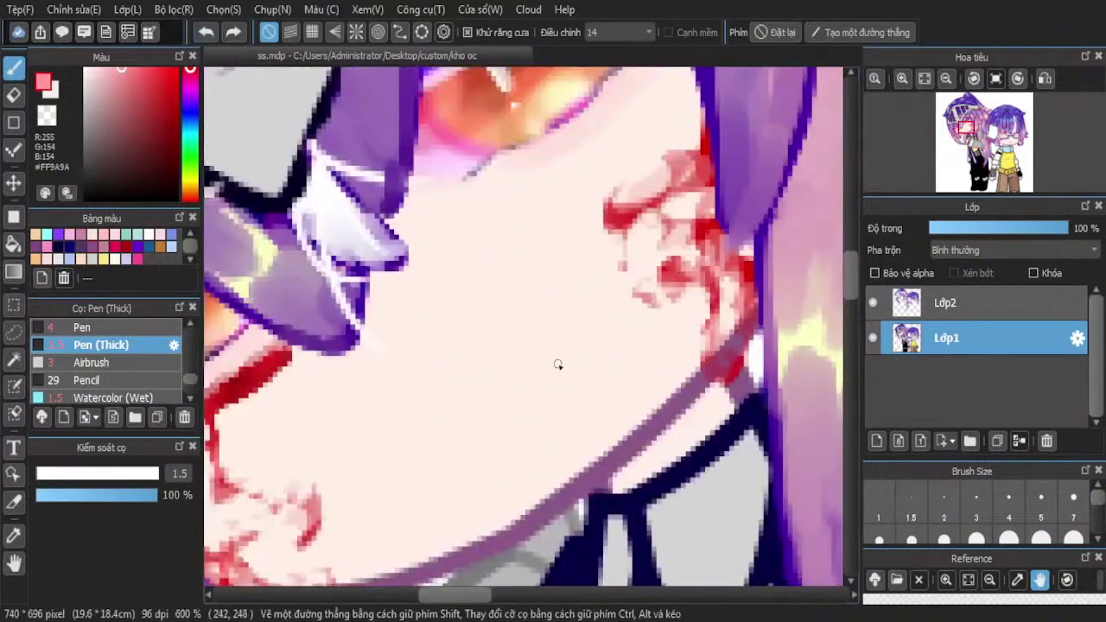
{"action": "scroll", "coordinate": [432, 429], "scroll_direction": "down", "scroll_amount": 3}
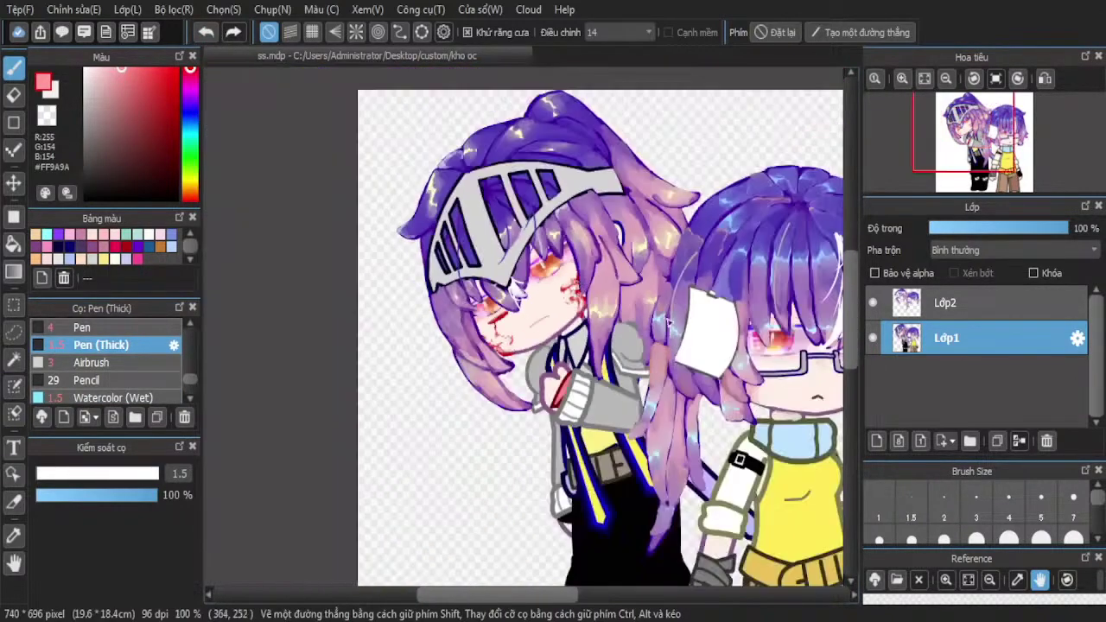
{"action": "scroll", "coordinate": [740, 359], "scroll_direction": "down", "scroll_amount": 1}
{"action": "scroll", "coordinate": [562, 326], "scroll_direction": "up", "scroll_amount": 2}
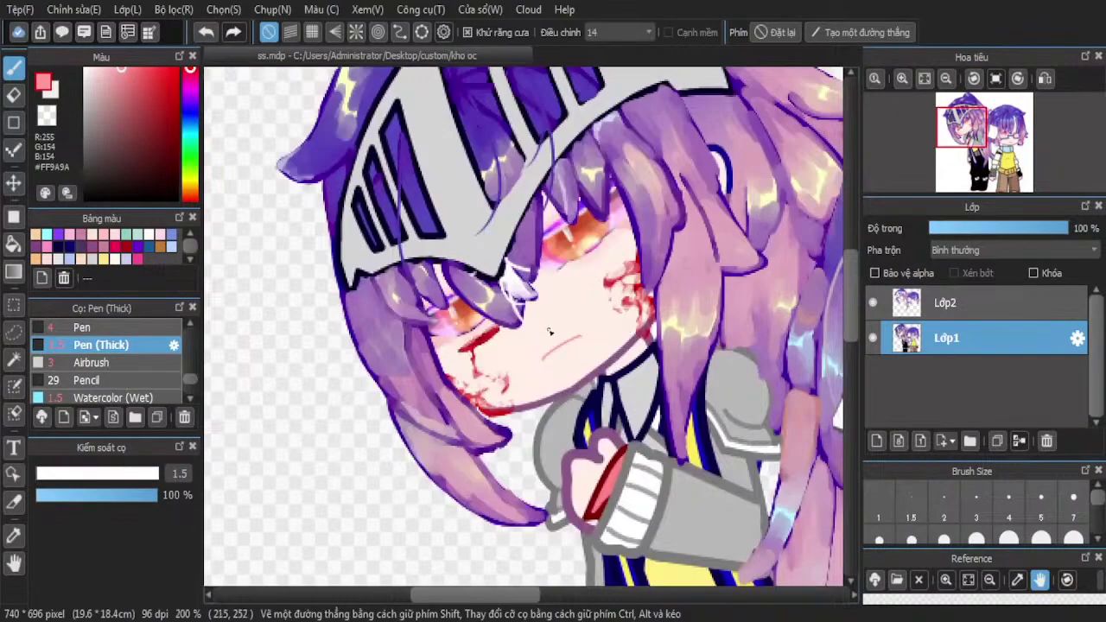
{"action": "scroll", "coordinate": [550, 331], "scroll_direction": "down", "scroll_amount": 1}
Add a new layer above the base character layer and set the brush colour to dark purple #4B00A0
{"action": "left_click", "coordinate": [876, 441]}
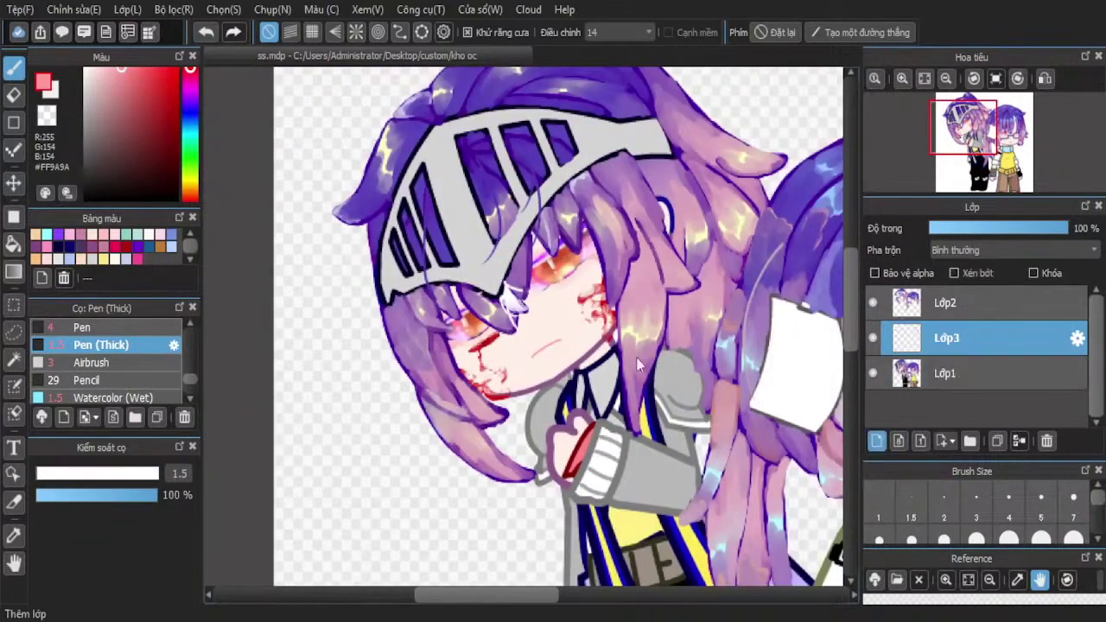
{"action": "left_click", "coordinate": [191, 97]}
{"action": "left_click_drag", "start_coordinate": [191, 97], "coordinate": [191, 115]}
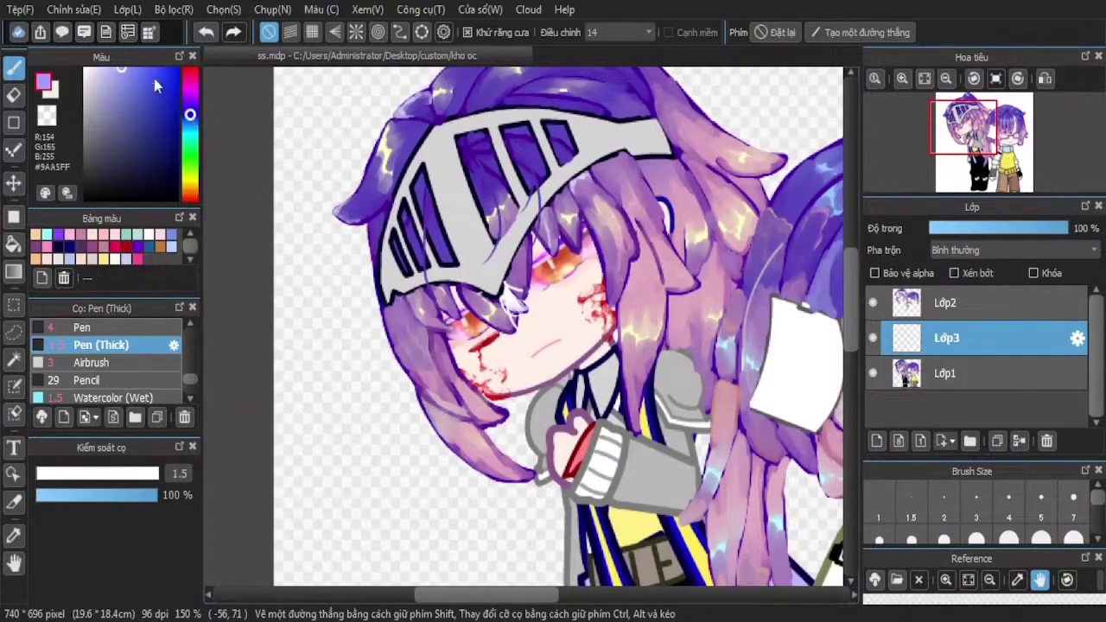
{"action": "left_click_drag", "start_coordinate": [156, 81], "coordinate": [175, 119]}
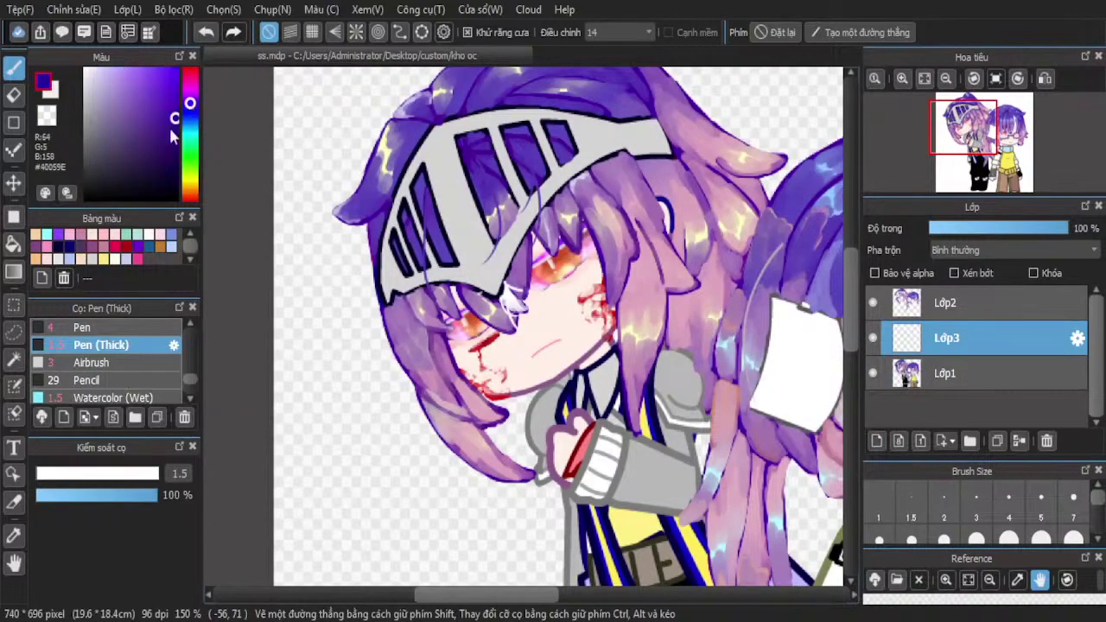
{"action": "left_click", "coordinate": [191, 96]}
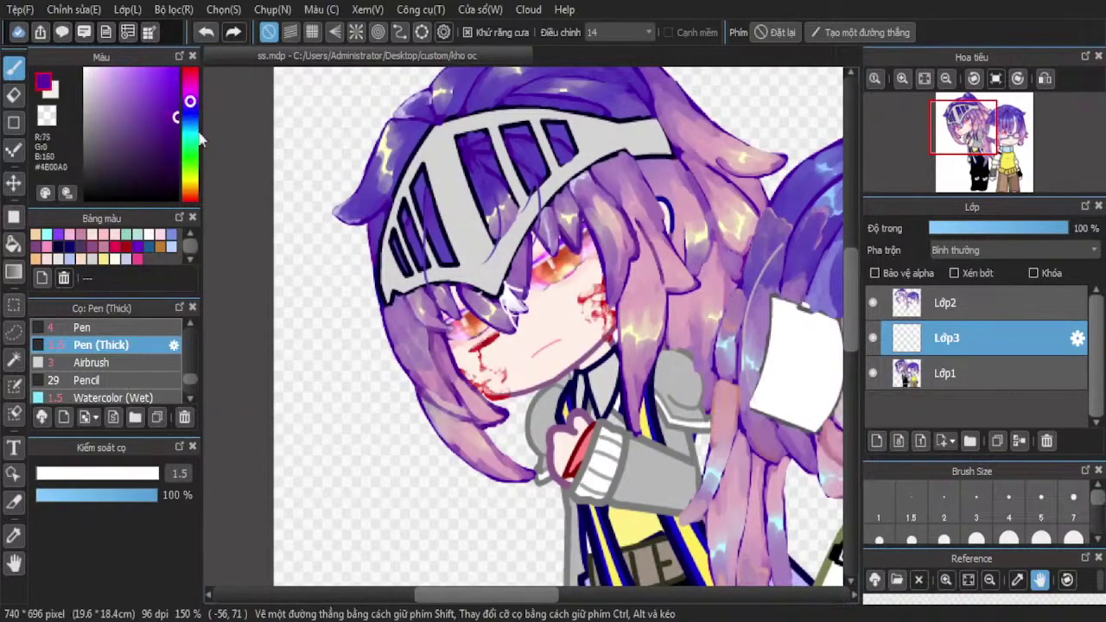
Set Pen (Thick) to size 4 and replace the empty middle layer with a new layer above the hair layer
{"action": "scroll", "coordinate": [532, 207], "scroll_direction": "down", "scroll_amount": 1}
{"action": "scroll", "coordinate": [652, 244], "scroll_direction": "up", "scroll_amount": 3}
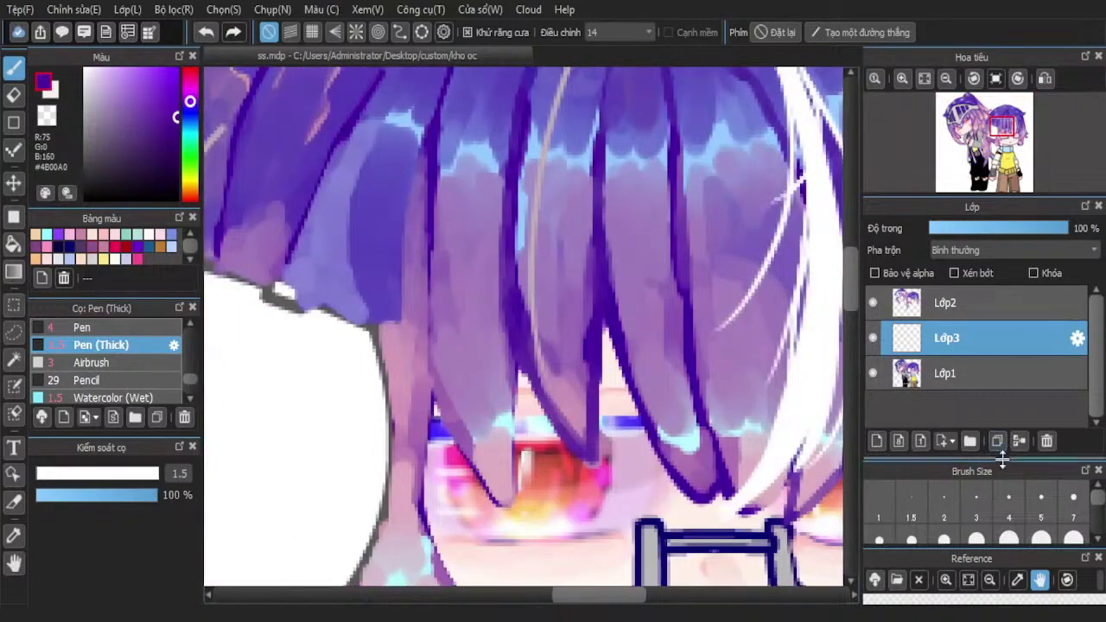
{"action": "left_click", "coordinate": [1008, 501]}
{"action": "scroll", "coordinate": [813, 339], "scroll_direction": "down", "scroll_amount": 1}
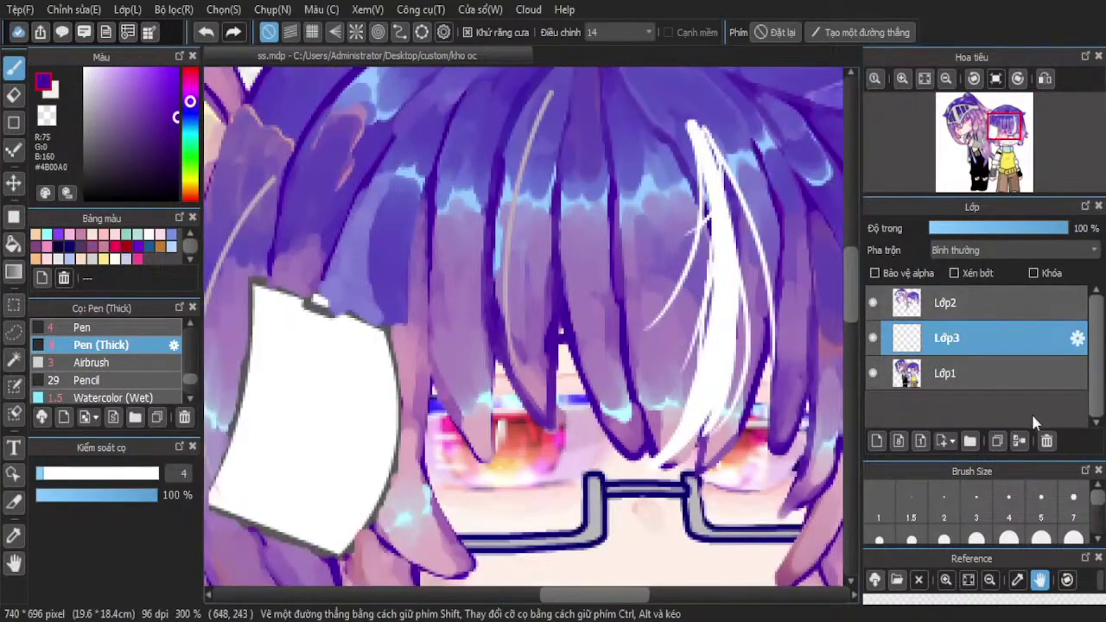
{"action": "left_click", "coordinate": [1046, 441]}
{"action": "left_click", "coordinate": [877, 441]}
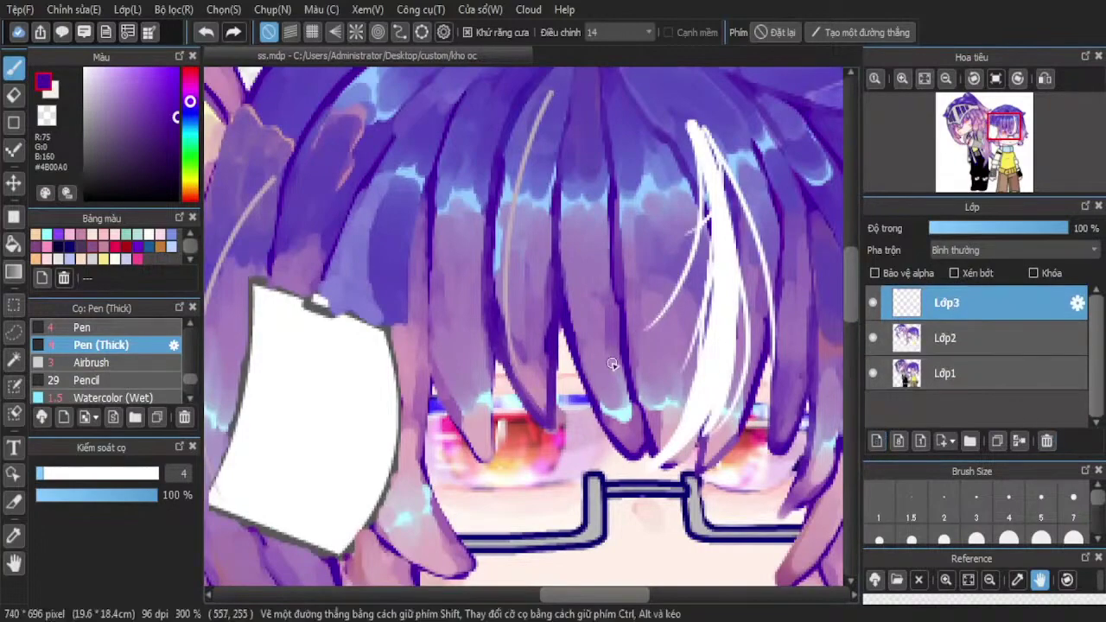
Try an eyebrow stroke at size 4 over the glasses character's fringe, undo it and set the pen size to 2
{"action": "scroll", "coordinate": [566, 260], "scroll_direction": "down", "scroll_amount": 3}
{"action": "scroll", "coordinate": [566, 259], "scroll_direction": "up", "scroll_amount": 3}
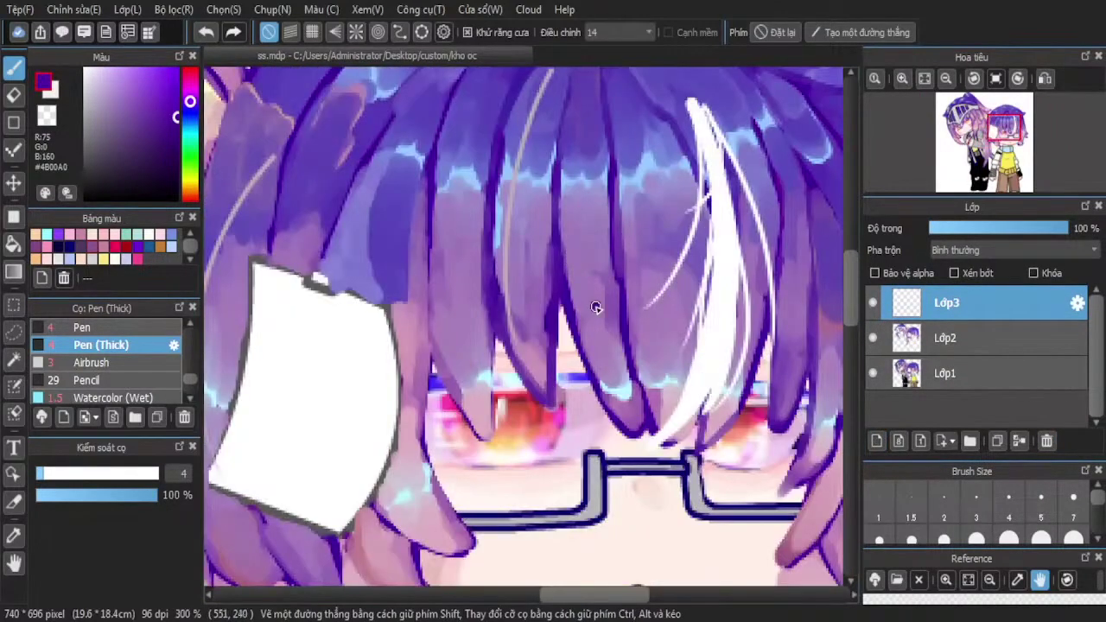
{"action": "left_click_drag", "start_coordinate": [595, 307], "coordinate": [459, 306]}
{"action": "scroll", "coordinate": [516, 287], "scroll_direction": "down", "scroll_amount": 1}
{"action": "scroll", "coordinate": [574, 280], "scroll_direction": "up", "scroll_amount": 2}
{"action": "key", "text": "ctrl+z"}
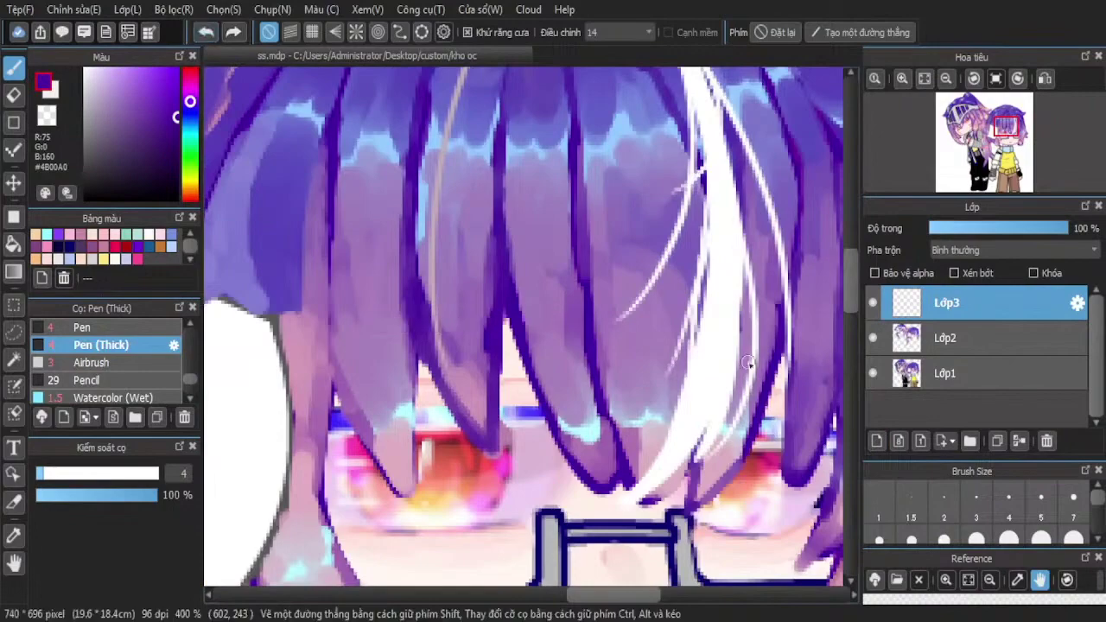
{"action": "left_click", "coordinate": [942, 498]}
Try a long sagging eyebrow line at size 2 from the fringe to the white tag, and undo it
{"action": "left_click_drag", "start_coordinate": [564, 316], "coordinate": [279, 318]}
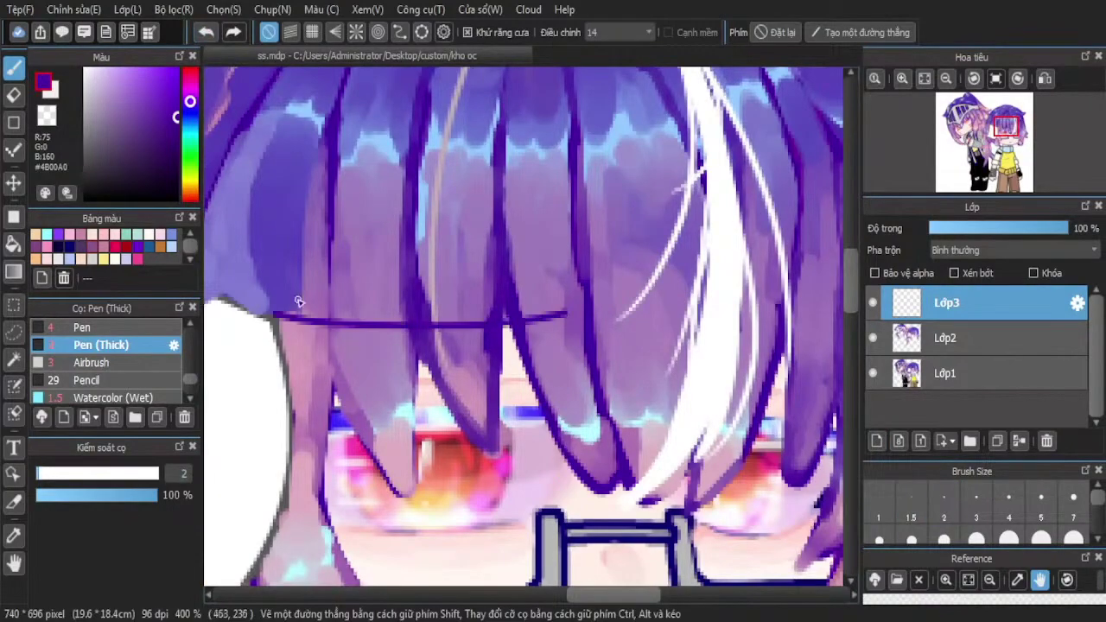
{"action": "scroll", "coordinate": [444, 284], "scroll_direction": "down", "scroll_amount": 3}
{"action": "scroll", "coordinate": [444, 284], "scroll_direction": "up", "scroll_amount": 3}
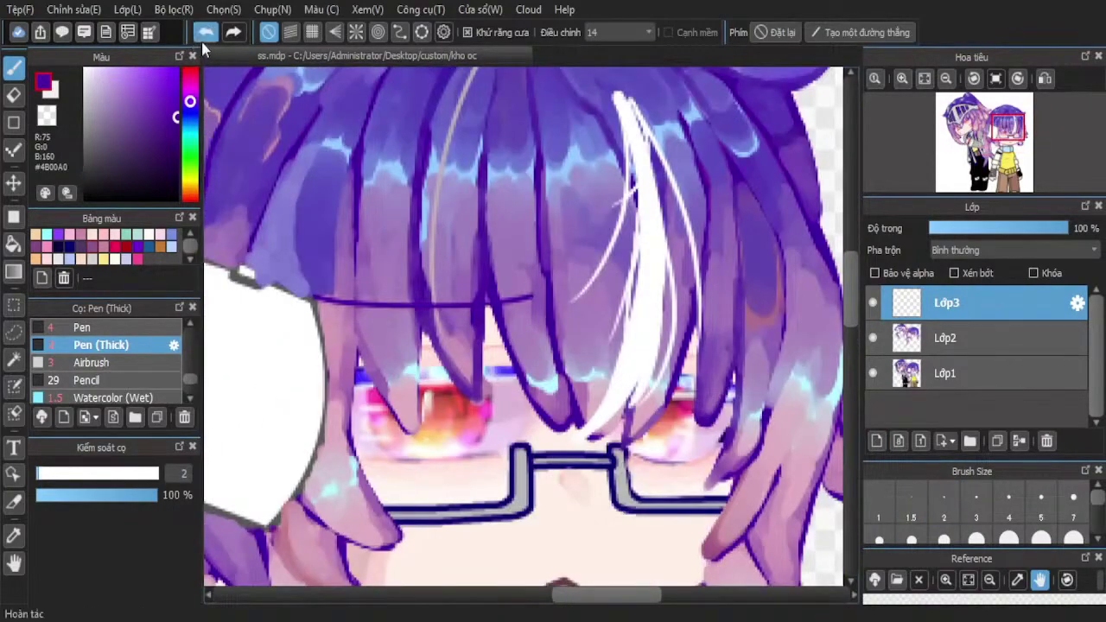
{"action": "scroll", "coordinate": [486, 274], "scroll_direction": "up", "scroll_amount": 2}
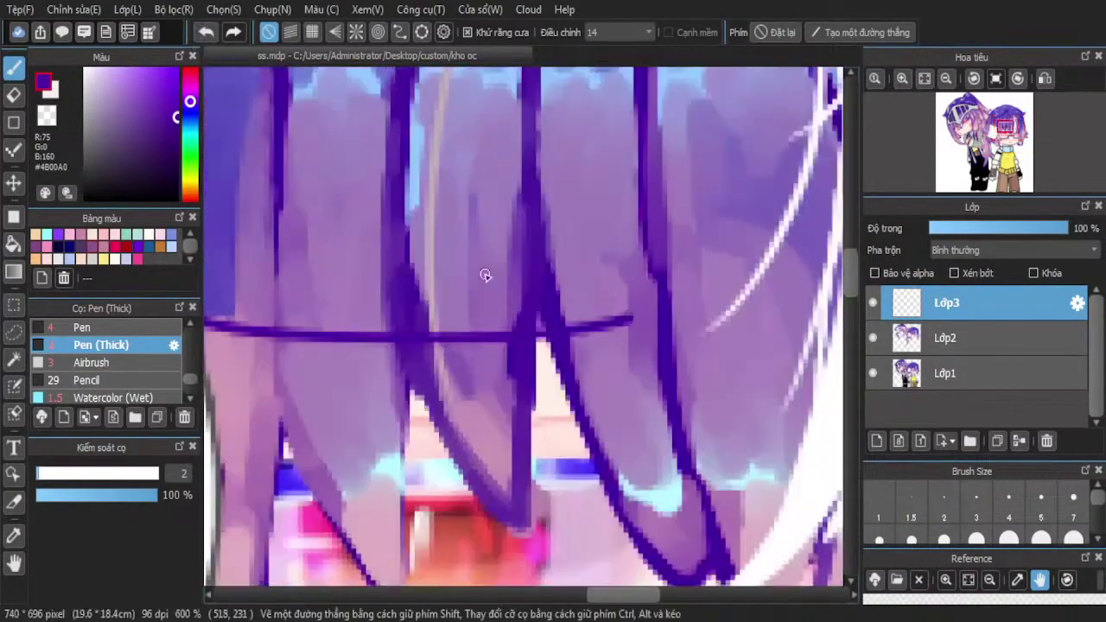
{"action": "left_click", "coordinate": [208, 31]}
Try a pair of thin slanted eyebrows over the glasses character's fringe and check them against the whole figure
{"action": "scroll", "coordinate": [370, 150], "scroll_direction": "down", "scroll_amount": 4}
{"action": "scroll", "coordinate": [423, 207], "scroll_direction": "up", "scroll_amount": 3}
{"action": "left_click_drag", "start_coordinate": [458, 200], "coordinate": [306, 209]}
{"action": "scroll", "coordinate": [411, 208], "scroll_direction": "down", "scroll_amount": 2}
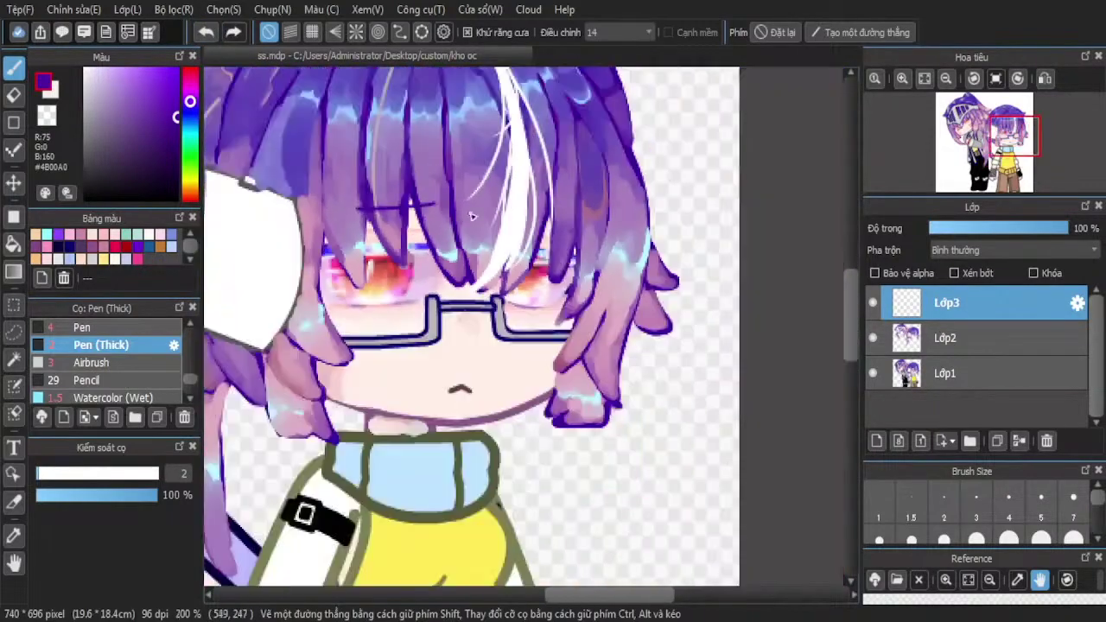
{"action": "scroll", "coordinate": [586, 229], "scroll_direction": "down", "scroll_amount": 3}
{"action": "scroll", "coordinate": [591, 169], "scroll_direction": "up", "scroll_amount": 3}
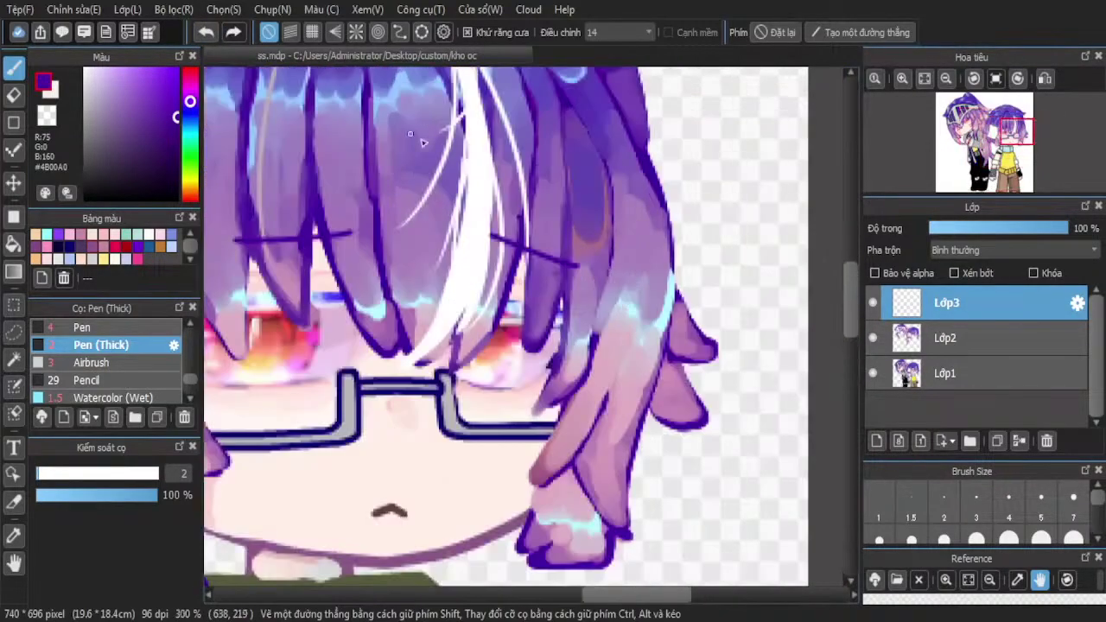
{"action": "scroll", "coordinate": [515, 251], "scroll_direction": "up", "scroll_amount": 1}
{"action": "scroll", "coordinate": [515, 251], "scroll_direction": "up", "scroll_amount": 1}
{"action": "scroll", "coordinate": [597, 285], "scroll_direction": "down", "scroll_amount": 3}
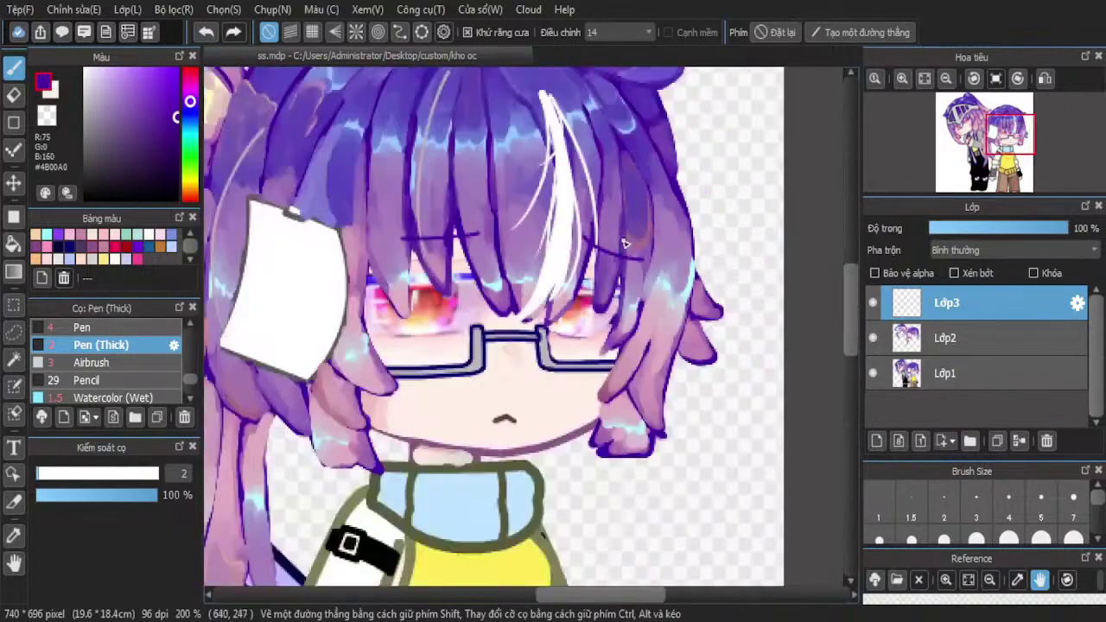
{"action": "scroll", "coordinate": [625, 217], "scroll_direction": "down", "scroll_amount": 1}
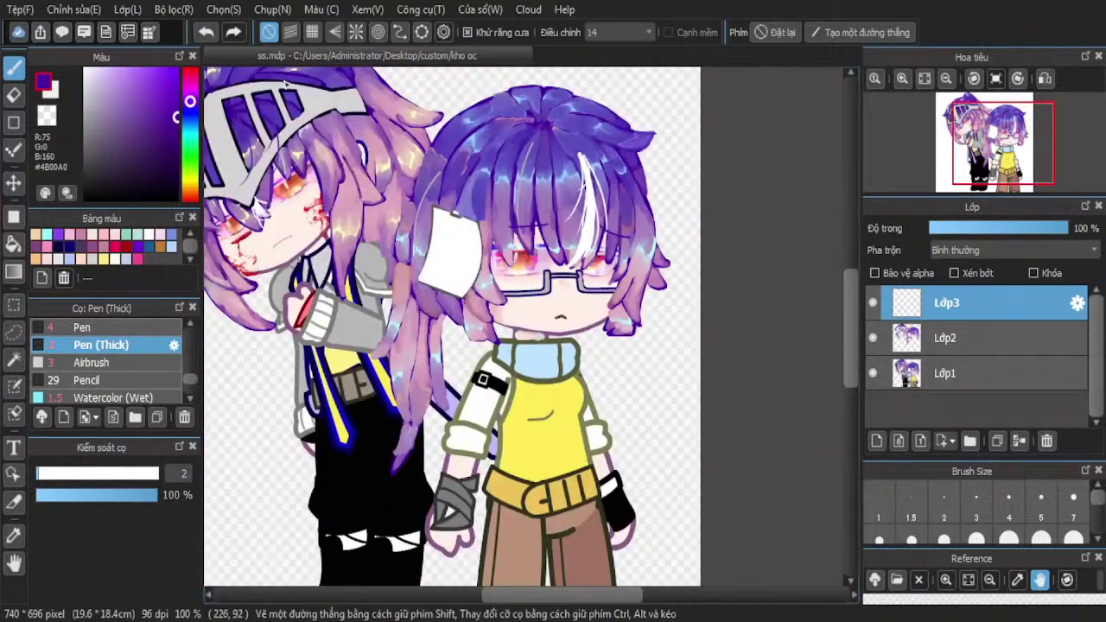
Try a flat and then a slightly bent eyebrow stroke above the glasses character's eye beside the white tag
{"action": "scroll", "coordinate": [455, 173], "scroll_direction": "up", "scroll_amount": 3}
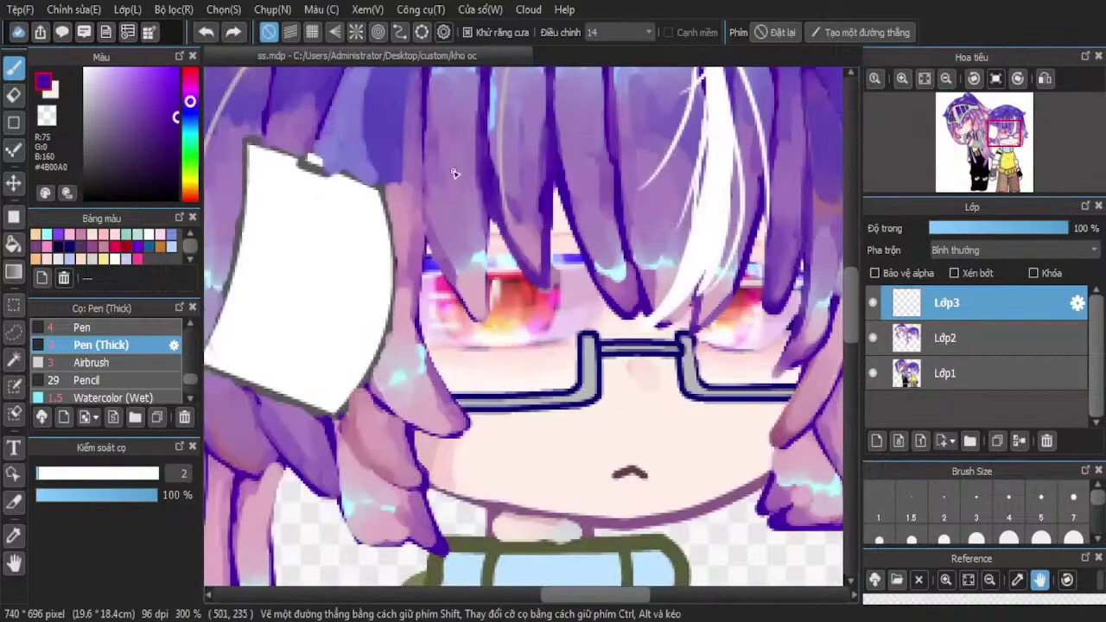
{"action": "scroll", "coordinate": [510, 173], "scroll_direction": "down", "scroll_amount": 2}
{"action": "scroll", "coordinate": [603, 178], "scroll_direction": "up", "scroll_amount": 4}
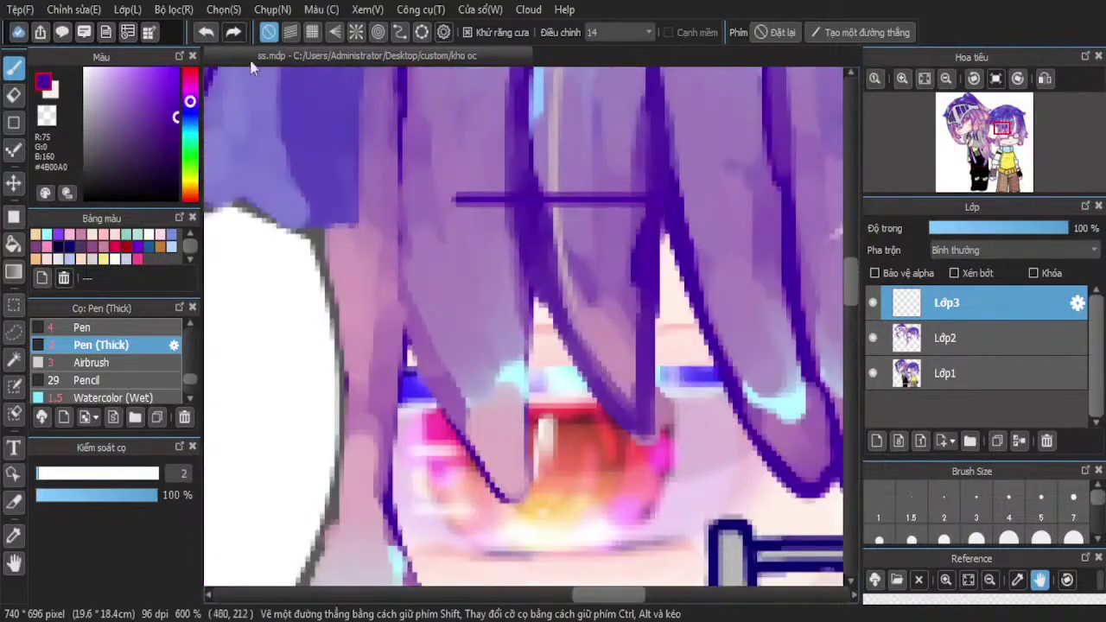
{"action": "left_click", "coordinate": [208, 33]}
{"action": "left_click_drag", "start_coordinate": [750, 186], "coordinate": [515, 216]}
{"action": "scroll", "coordinate": [455, 242], "scroll_direction": "down", "scroll_amount": 4}
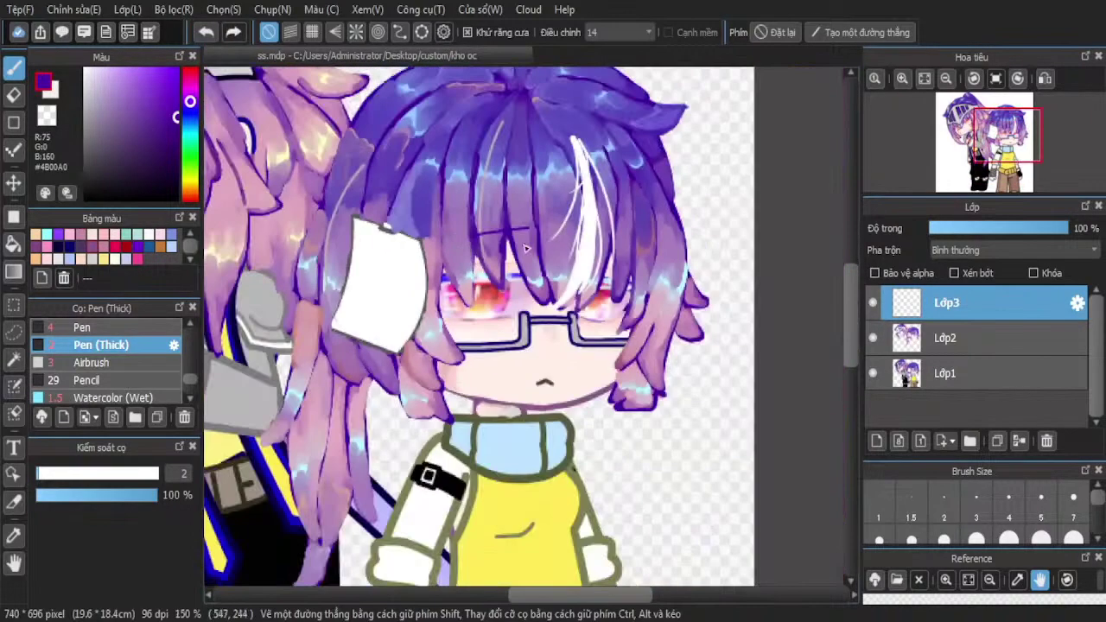
{"action": "scroll", "coordinate": [525, 248], "scroll_direction": "up", "scroll_amount": 1}
{"action": "scroll", "coordinate": [535, 238], "scroll_direction": "up", "scroll_amount": 1}
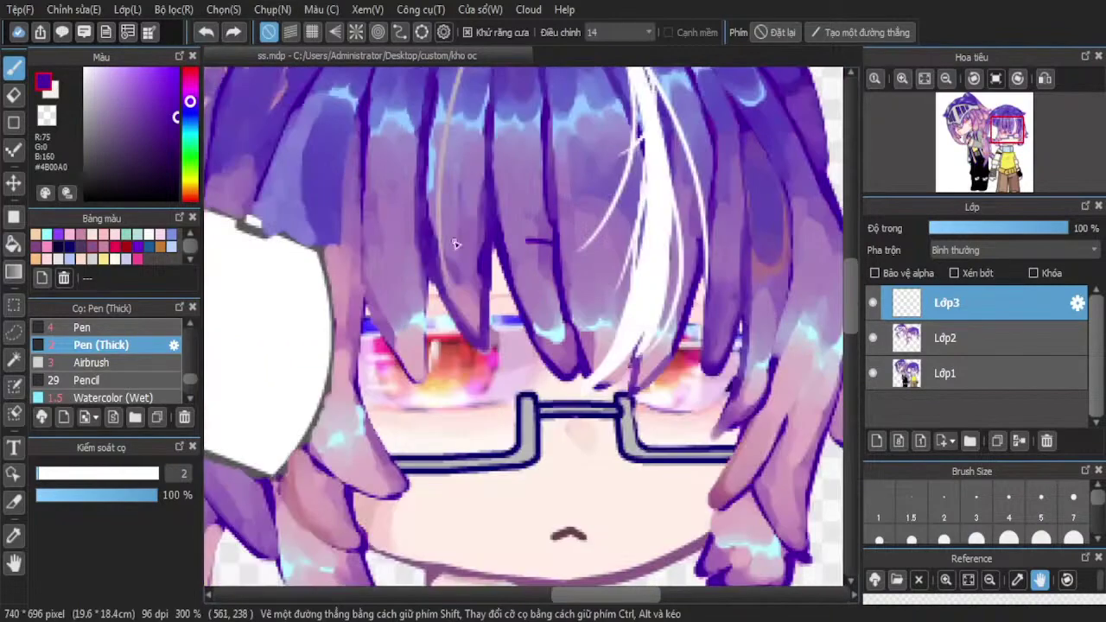
Try long curved eyebrows over both of the glasses character's eyes and compare the look with and without them
{"action": "left_click_drag", "start_coordinate": [456, 245], "coordinate": [364, 274]}
{"action": "scroll", "coordinate": [469, 253], "scroll_direction": "down", "scroll_amount": 2}
{"action": "scroll", "coordinate": [556, 246], "scroll_direction": "up", "scroll_amount": 1}
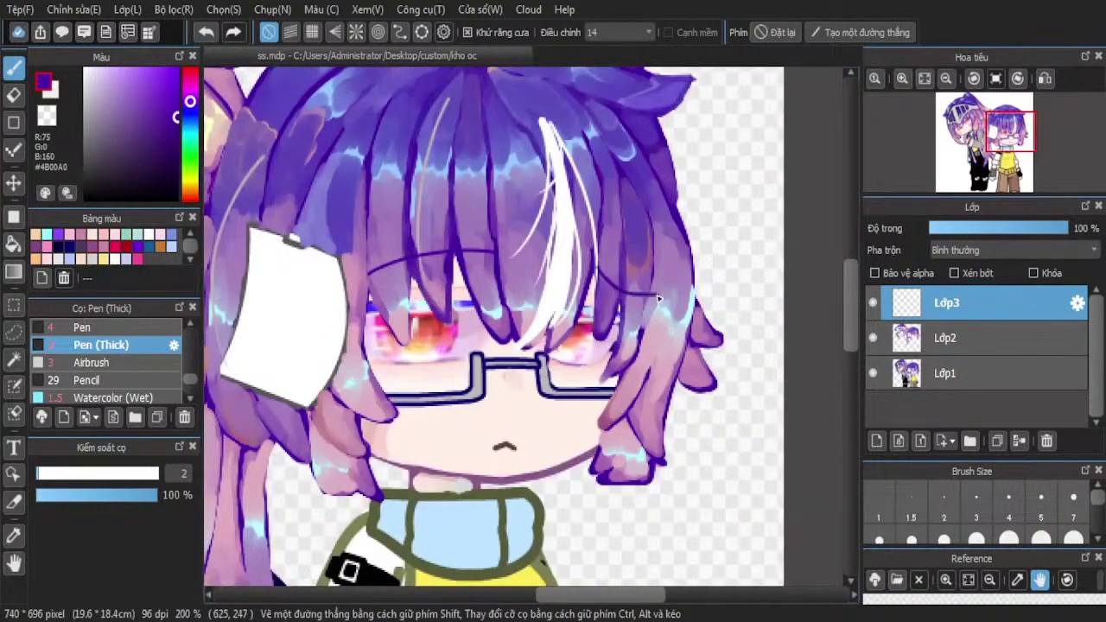
{"action": "scroll", "coordinate": [697, 229], "scroll_direction": "down", "scroll_amount": 1}
{"action": "scroll", "coordinate": [621, 280], "scroll_direction": "up", "scroll_amount": 2}
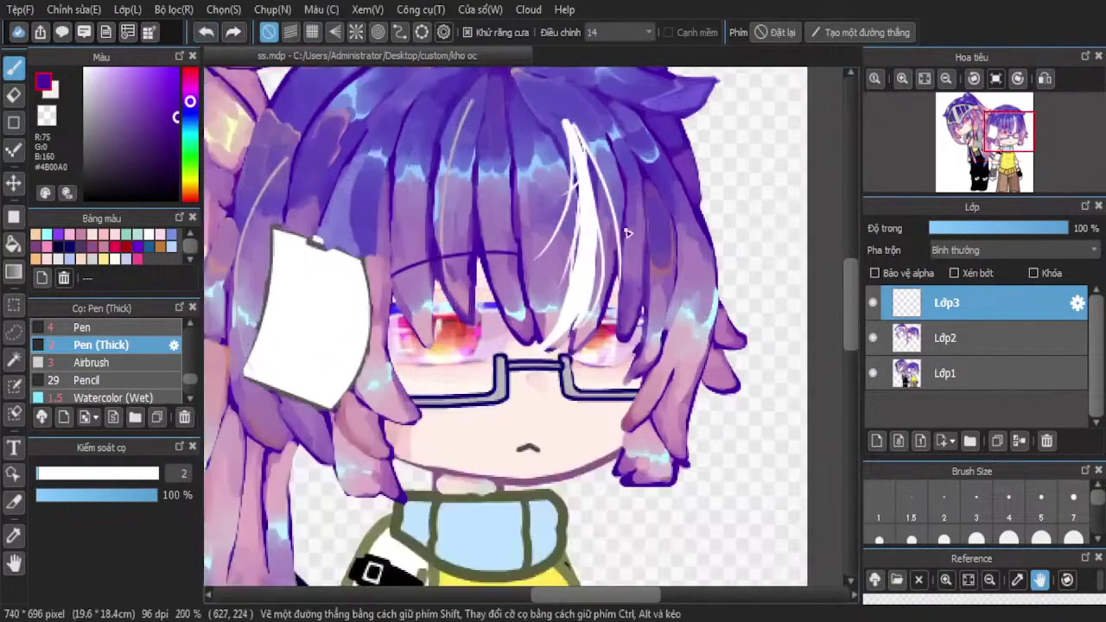
{"action": "scroll", "coordinate": [680, 377], "scroll_direction": "down", "scroll_amount": 3}
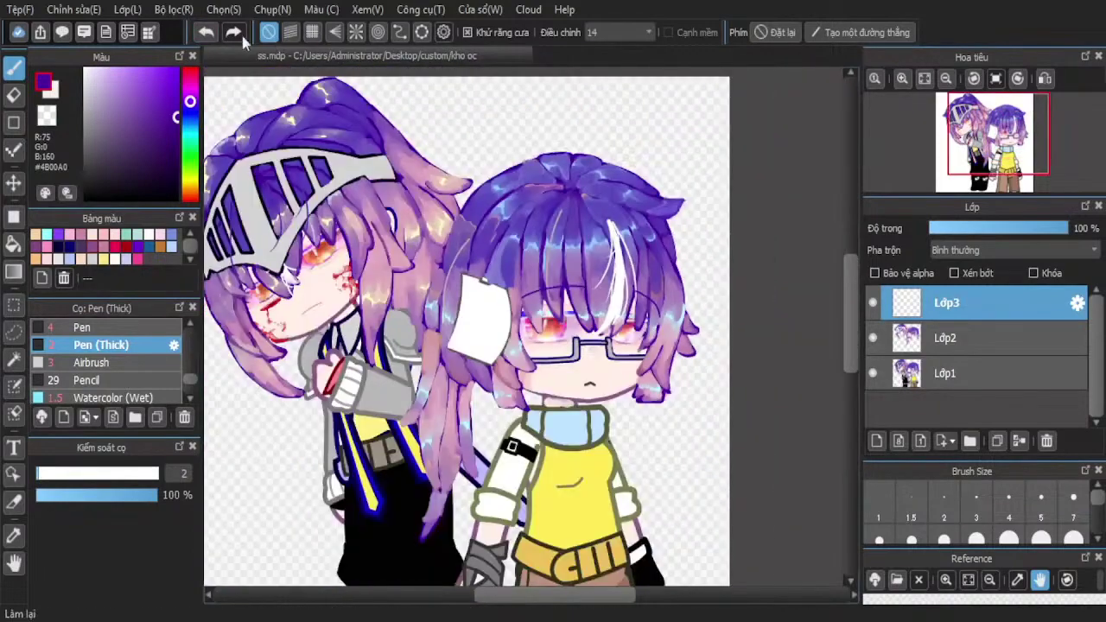
{"action": "scroll", "coordinate": [556, 301], "scroll_direction": "up", "scroll_amount": 2}
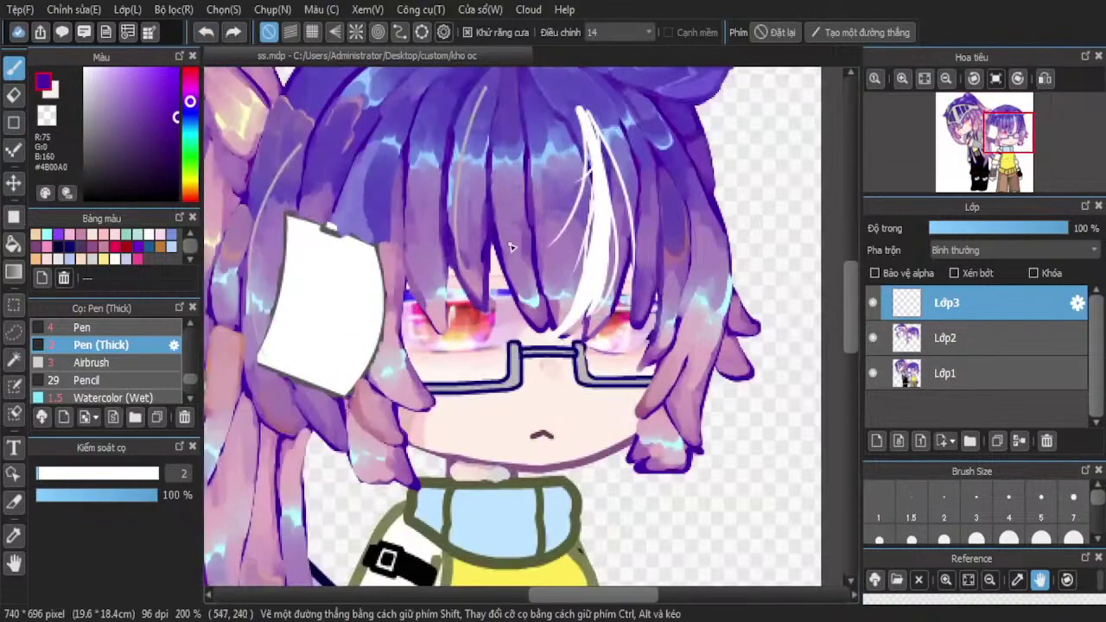
Try long horizontal eyebrows reaching the outer hair strands on both sides of the glasses character's face, and undo them
{"action": "left_click_drag", "start_coordinate": [512, 247], "coordinate": [409, 250]}
{"action": "left_click_drag", "start_coordinate": [624, 256], "coordinate": [722, 247]}
{"action": "scroll", "coordinate": [655, 294], "scroll_direction": "down", "scroll_amount": 3}
{"action": "scroll", "coordinate": [674, 290], "scroll_direction": "up", "scroll_amount": 3}
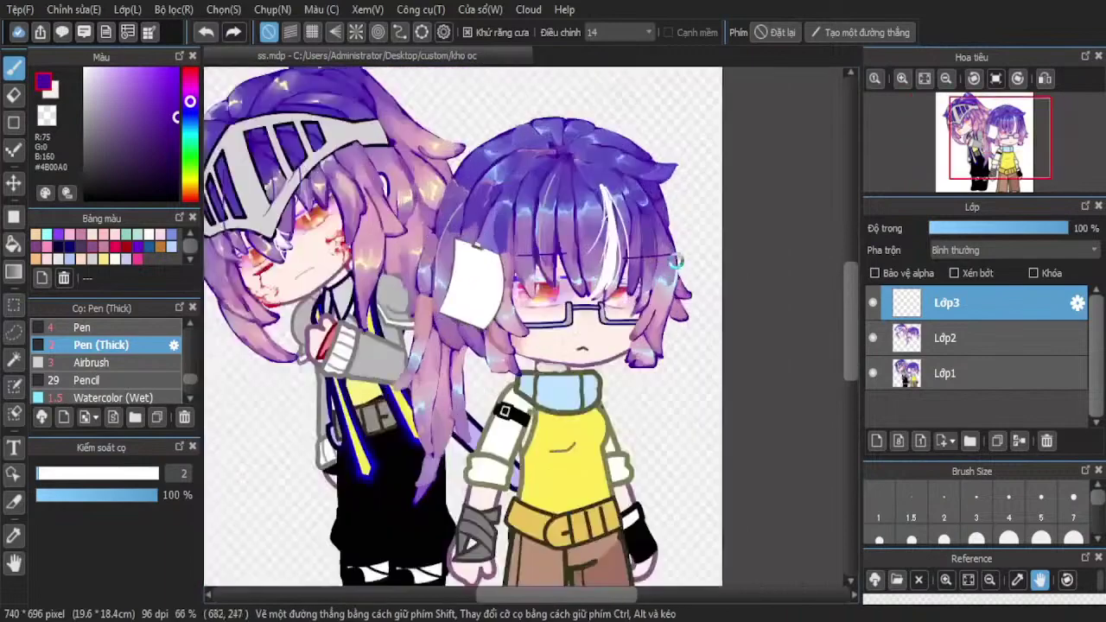
{"action": "left_click", "coordinate": [206, 32]}
Draw a short, nearly straight #4B00A0 eyebrow above each of the glasses character's eyes with Pen (Thick) at size 2
{"action": "scroll", "coordinate": [382, 138], "scroll_direction": "up", "scroll_amount": 3}
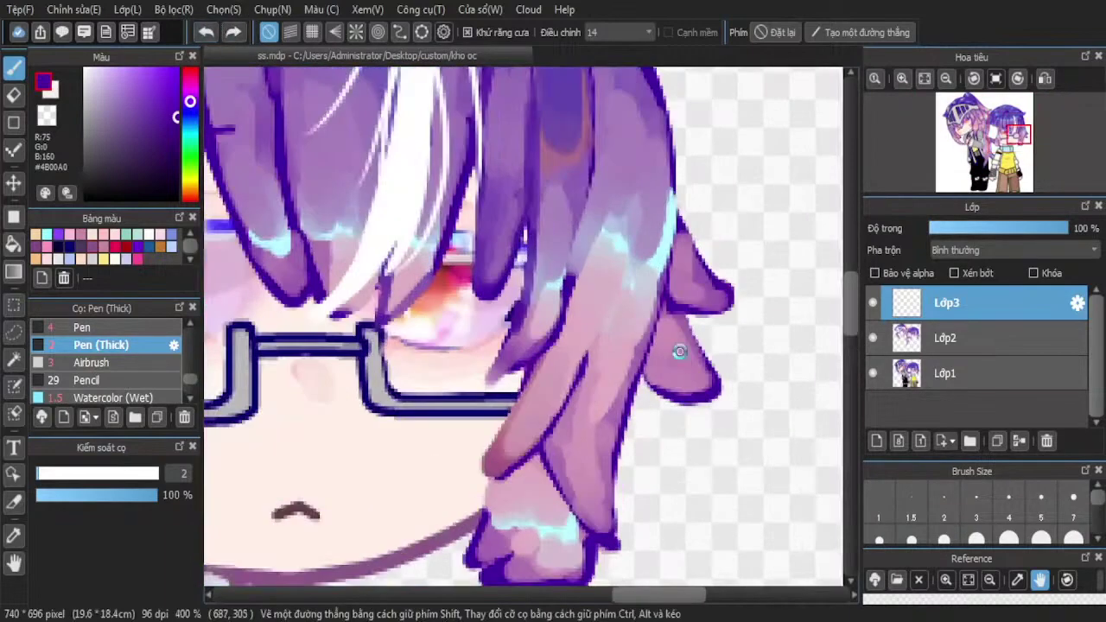
{"action": "scroll", "coordinate": [539, 131], "scroll_direction": "down", "scroll_amount": 4}
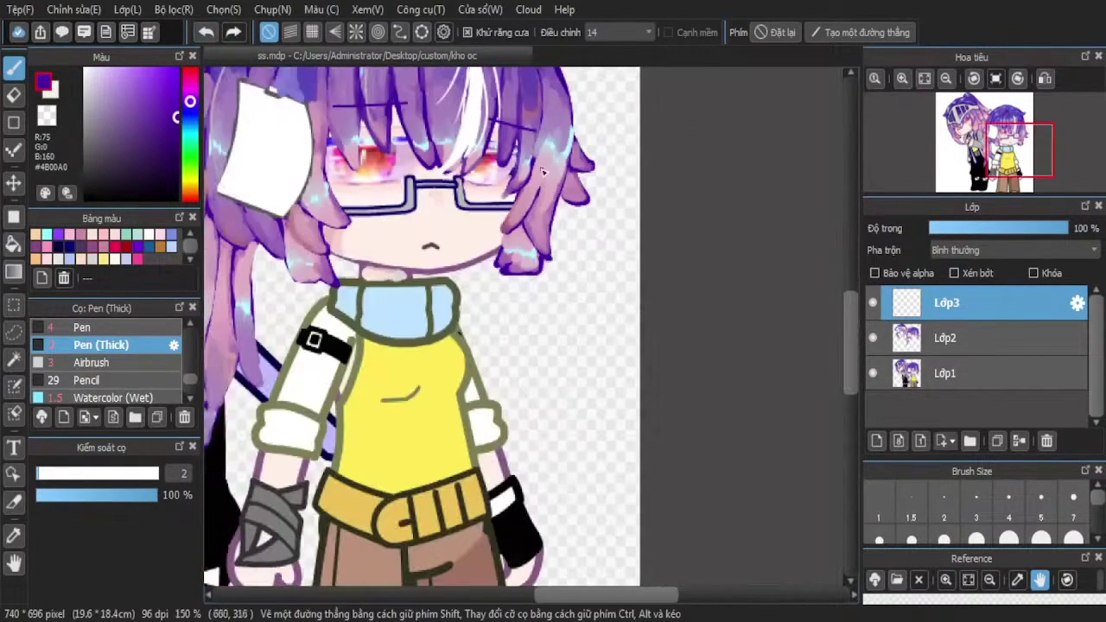
{"action": "scroll", "coordinate": [539, 315], "scroll_direction": "down", "scroll_amount": 1}
{"action": "scroll", "coordinate": [543, 161], "scroll_direction": "up", "scroll_amount": 3}
{"action": "scroll", "coordinate": [717, 274], "scroll_direction": "down", "scroll_amount": 2}
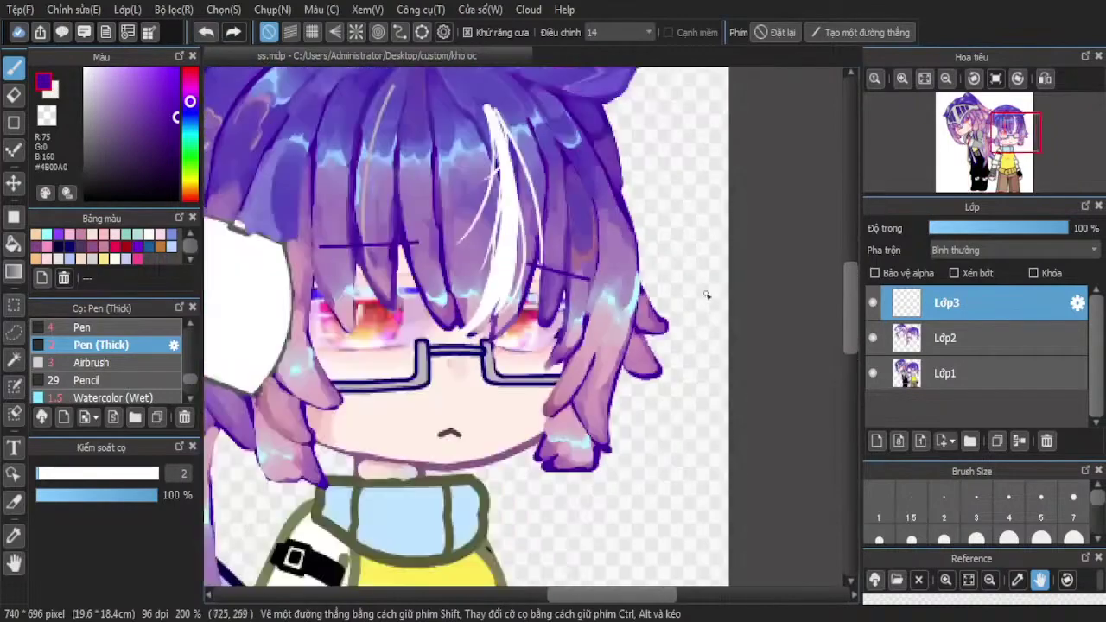
Draw a small white #FFFFFF oval highlight at the lower outer corner of each of the glasses character's eyes with Pen (Thick) at size 2
{"action": "scroll", "coordinate": [556, 328], "scroll_direction": "up", "scroll_amount": 8}
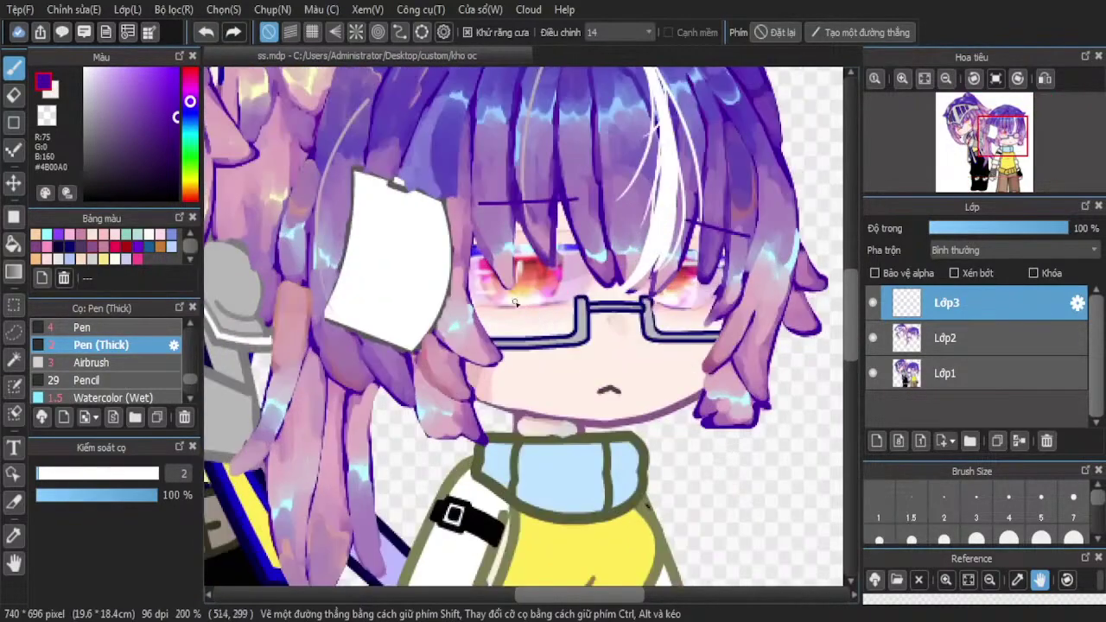
{"action": "key", "text": "x"}
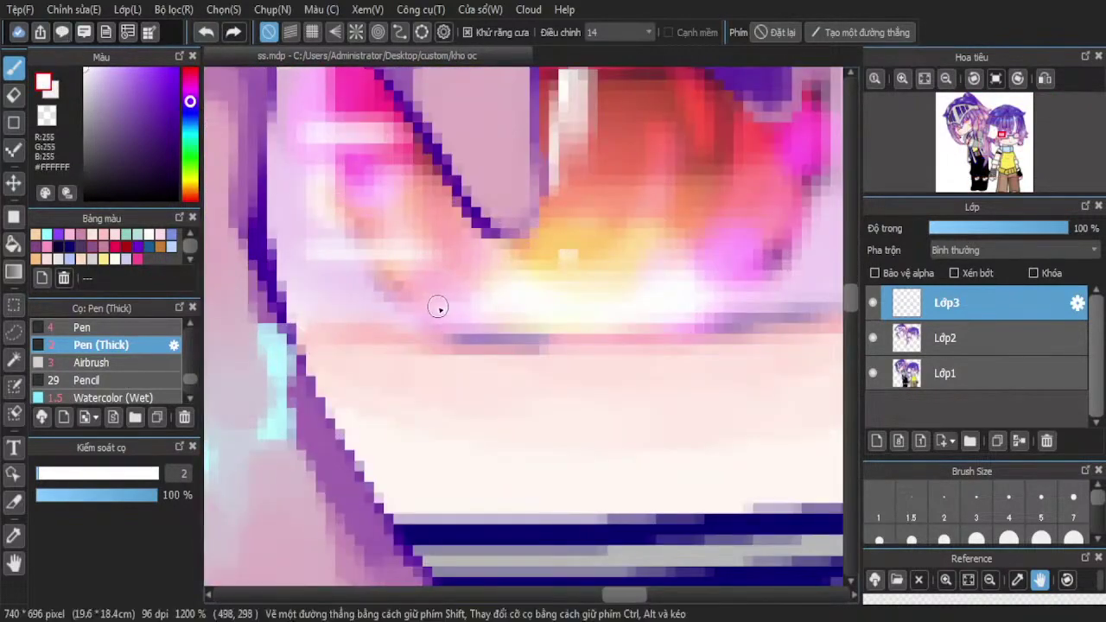
{"action": "mouse_move", "coordinate": [438, 308]}
{"action": "left_mouse_down"}
{"action": "mouse_move", "coordinate": [326, 269]}
{"action": "mouse_move", "coordinate": [318, 338]}
{"action": "mouse_move", "coordinate": [366, 364]}
{"action": "mouse_move", "coordinate": [417, 357]}
{"action": "mouse_move", "coordinate": [434, 308]}
{"action": "mouse_move", "coordinate": [400, 315]}
{"action": "mouse_move", "coordinate": [378, 354]}
{"action": "mouse_move", "coordinate": [411, 347]}
{"action": "left_mouse_up"}
{"action": "left_click_drag", "start_coordinate": [431, 302], "coordinate": [436, 341]}
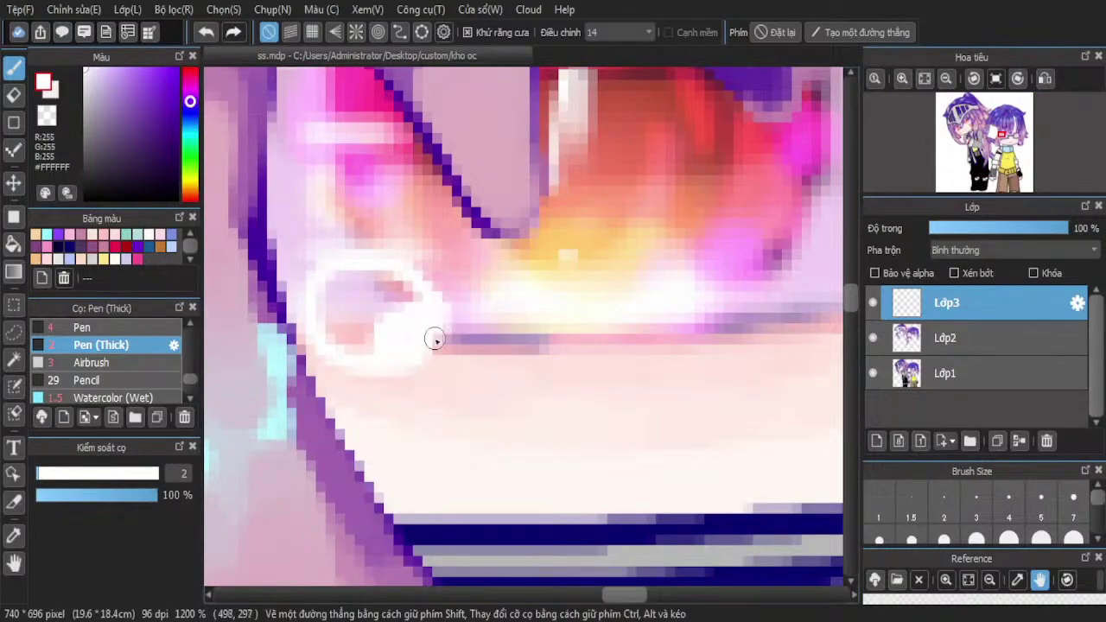
{"action": "scroll", "coordinate": [462, 297], "scroll_direction": "down", "scroll_amount": 5}
{"action": "scroll", "coordinate": [561, 279], "scroll_direction": "down", "scroll_amount": 1}
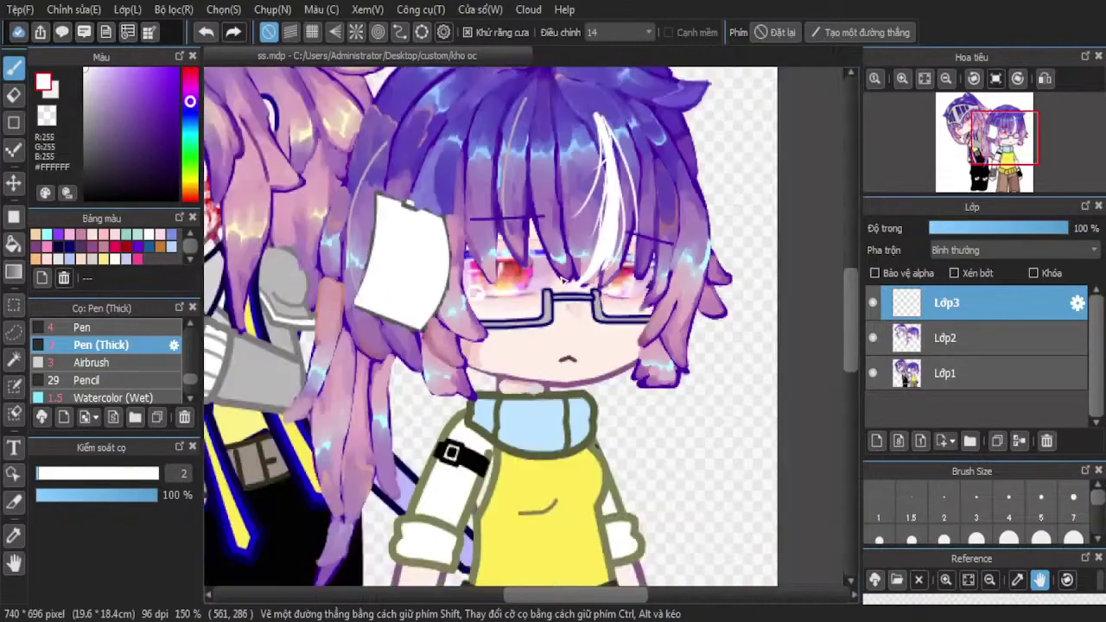
{"action": "scroll", "coordinate": [636, 285], "scroll_direction": "up", "scroll_amount": 7}
{"action": "mouse_move", "coordinate": [629, 259]}
{"action": "left_mouse_down"}
{"action": "mouse_move", "coordinate": [528, 346]}
{"action": "mouse_move", "coordinate": [576, 373]}
{"action": "mouse_move", "coordinate": [667, 284]}
{"action": "mouse_move", "coordinate": [617, 271]}
{"action": "mouse_move", "coordinate": [556, 339]}
{"action": "mouse_move", "coordinate": [584, 349]}
{"action": "mouse_move", "coordinate": [624, 337]}
{"action": "mouse_move", "coordinate": [563, 356]}
{"action": "mouse_move", "coordinate": [545, 339]}
{"action": "mouse_move", "coordinate": [554, 358]}
{"action": "mouse_move", "coordinate": [617, 280]}
{"action": "mouse_move", "coordinate": [582, 313]}
{"action": "left_mouse_up"}
{"action": "scroll", "coordinate": [702, 236], "scroll_direction": "down", "scroll_amount": 7}
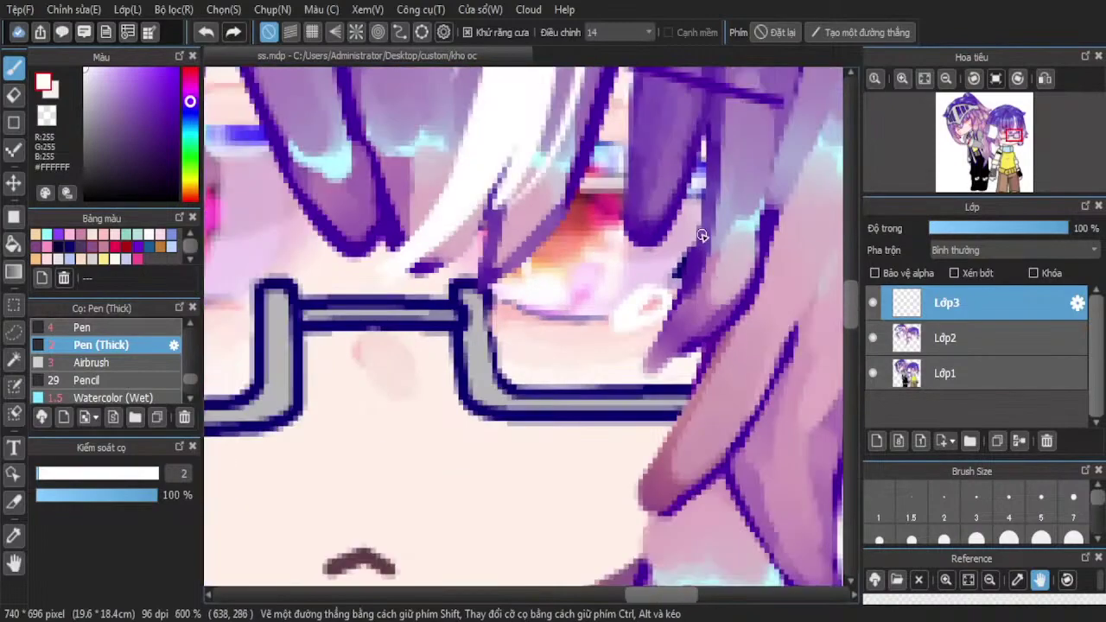
Merge the layer Lớp3 with the finished face details down into Lớp2
{"action": "scroll", "coordinate": [704, 237], "scroll_direction": "down", "scroll_amount": 1}
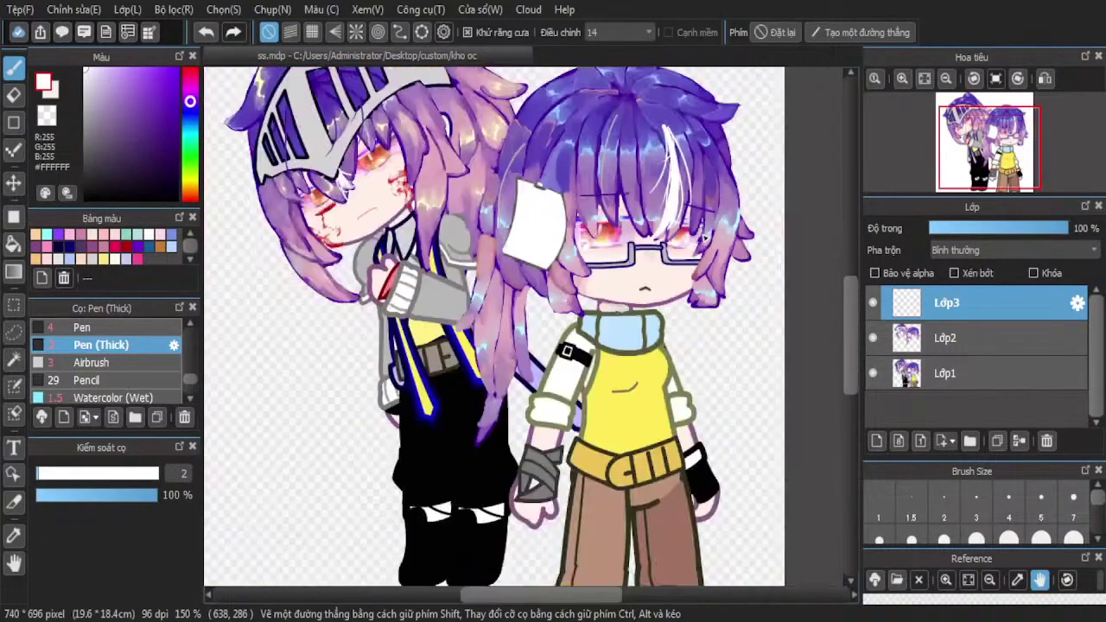
{"action": "scroll", "coordinate": [354, 131], "scroll_direction": "up", "scroll_amount": 1}
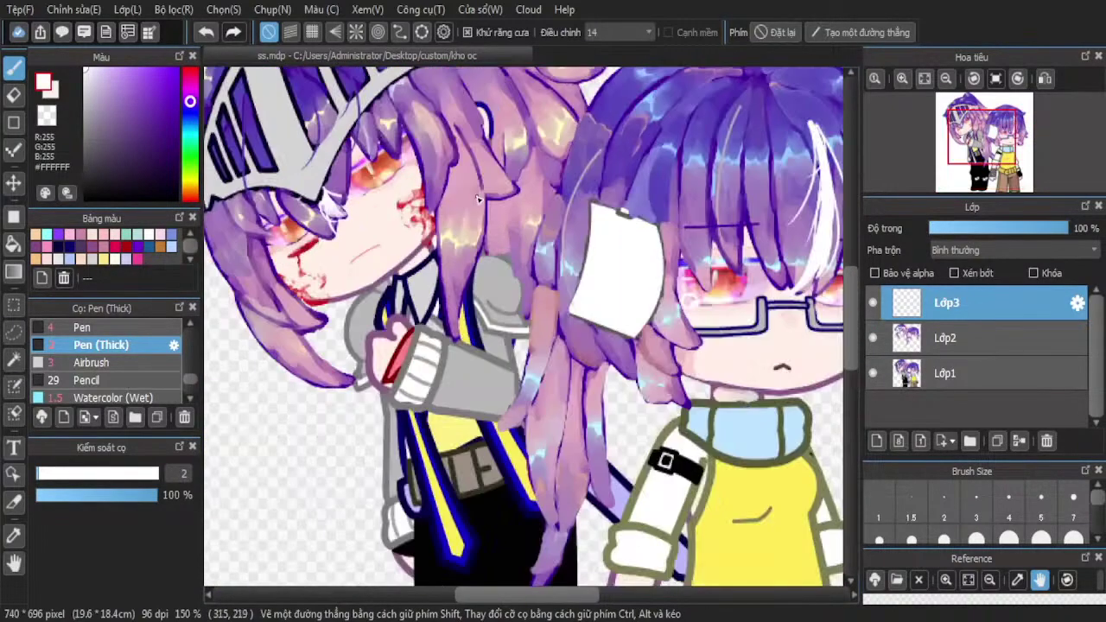
{"action": "scroll", "coordinate": [476, 197], "scroll_direction": "down", "scroll_amount": 1}
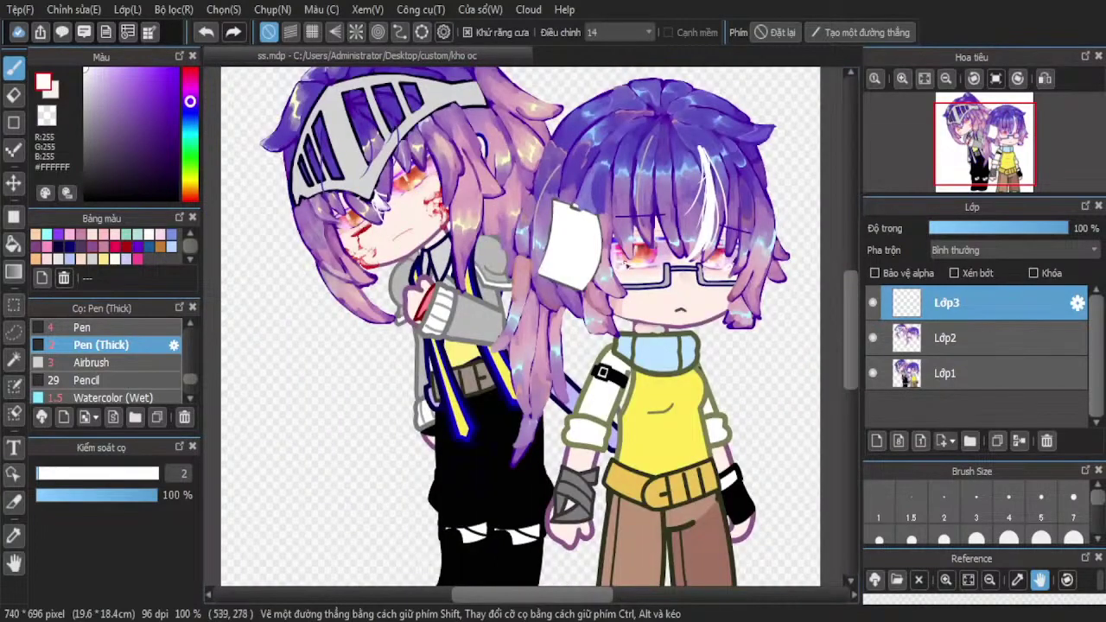
{"action": "scroll", "coordinate": [615, 272], "scroll_direction": "down", "scroll_amount": 1}
{"action": "left_click", "coordinate": [1019, 440]}
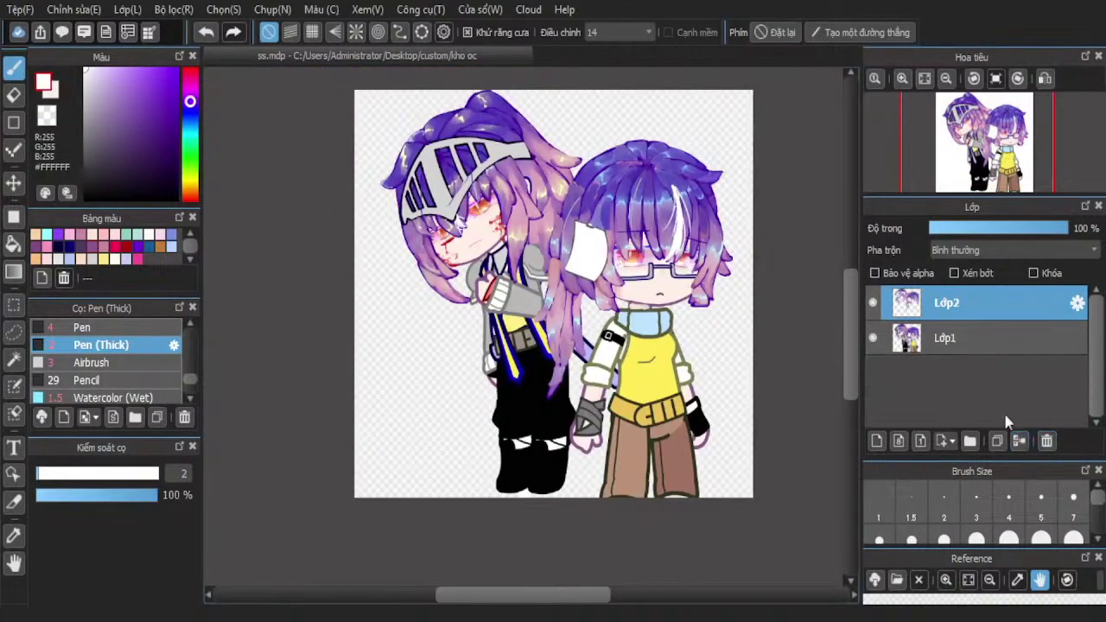
{"action": "left_click", "coordinate": [871, 307]}
{"action": "left_click", "coordinate": [872, 305]}
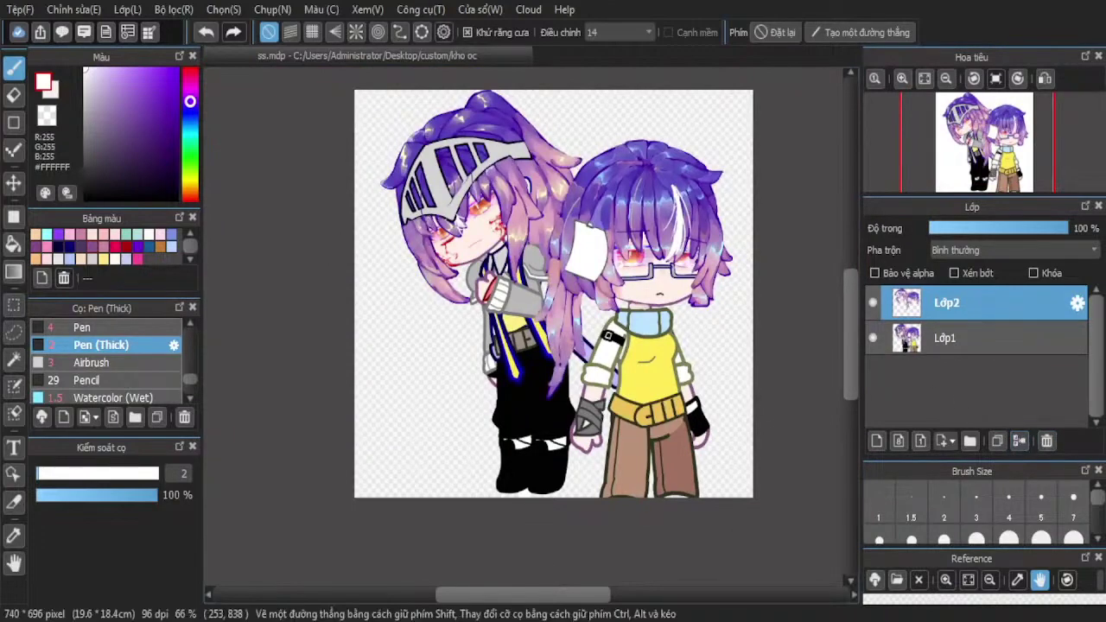
{"action": "key", "text": "alt+Tab"}
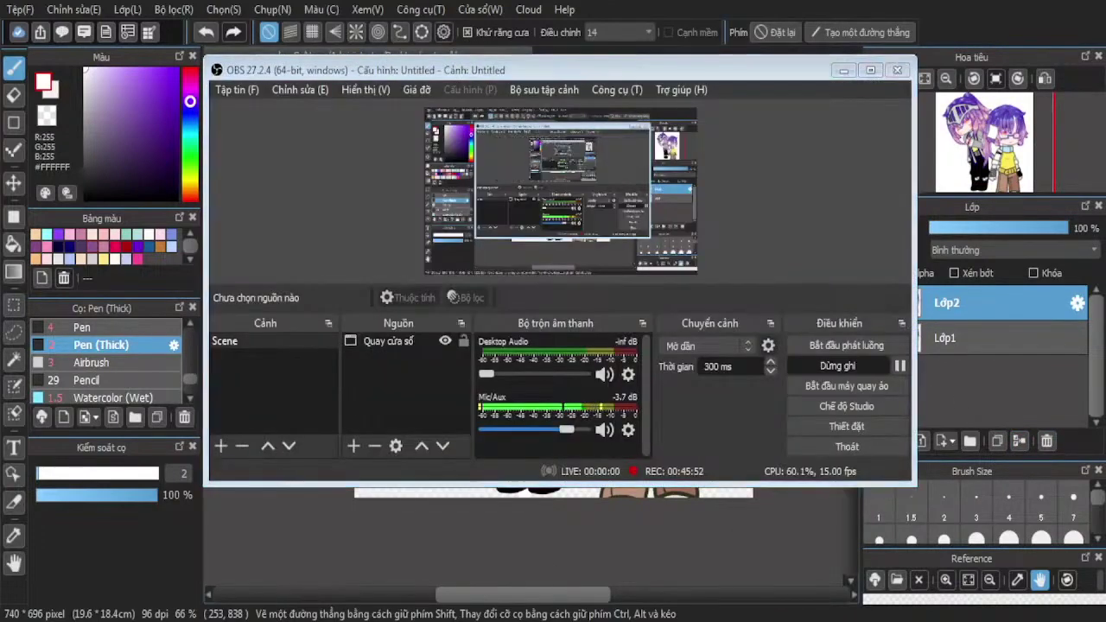
{"action": "key", "text": "alt+Tab"}
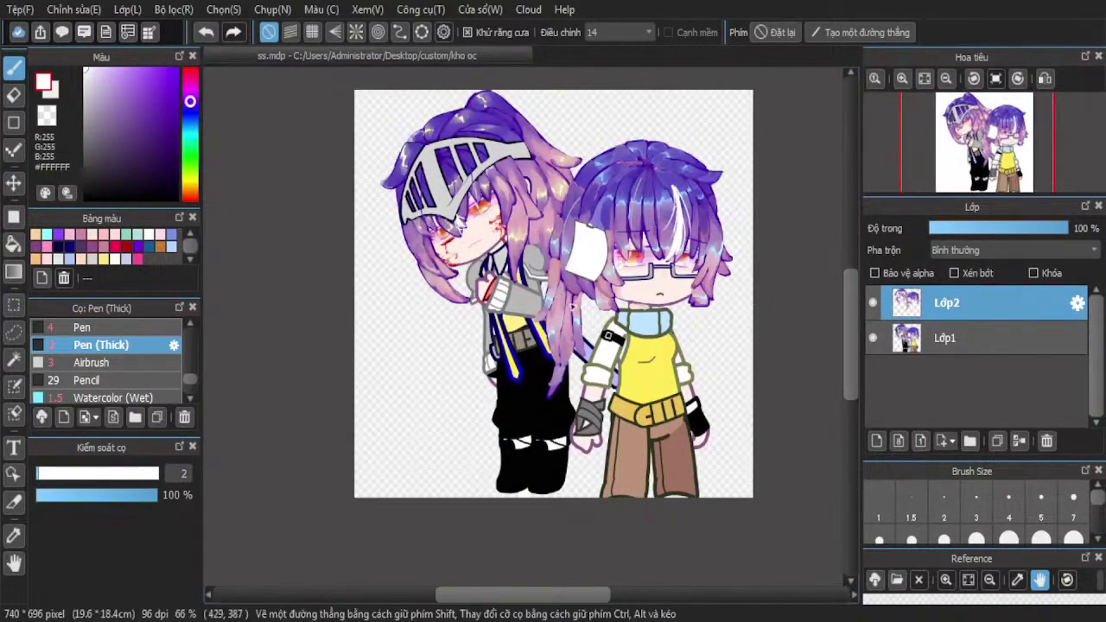
Sample the shirt's yellow, shift it to orange-red #FF7950, and set the Pen (Thick) brush size to 7.6
{"action": "scroll", "coordinate": [644, 354], "scroll_direction": "up", "scroll_amount": 4}
{"action": "scroll", "coordinate": [600, 369], "scroll_direction": "down", "scroll_amount": 3}
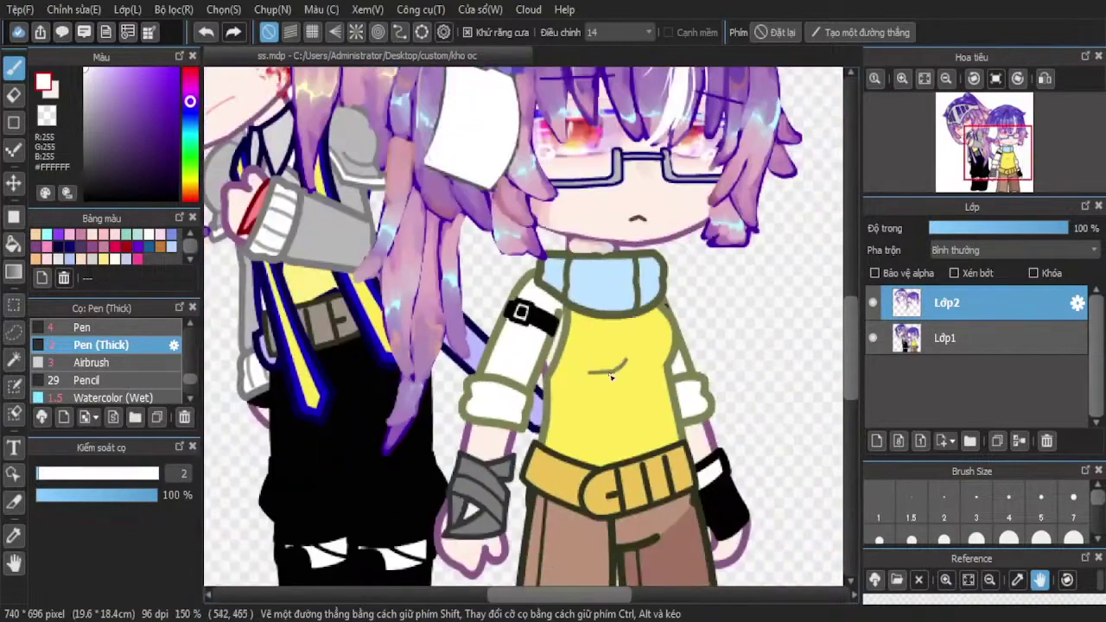
{"action": "scroll", "coordinate": [620, 383], "scroll_direction": "up", "scroll_amount": 4}
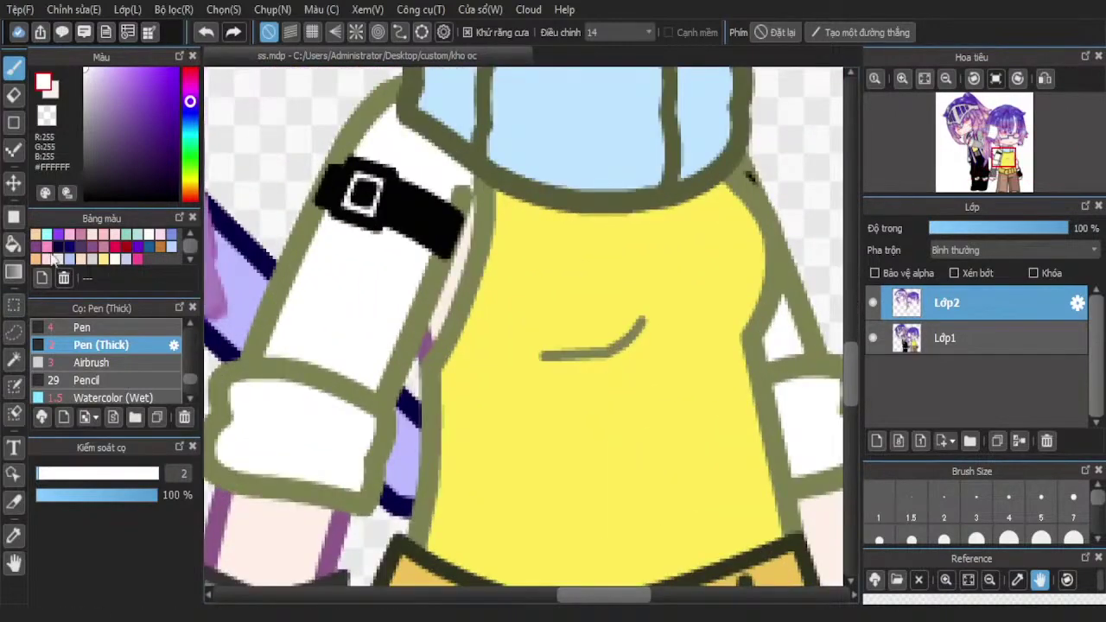
{"action": "left_click", "coordinate": [14, 536]}
{"action": "left_click", "coordinate": [531, 403]}
{"action": "left_click", "coordinate": [14, 71]}
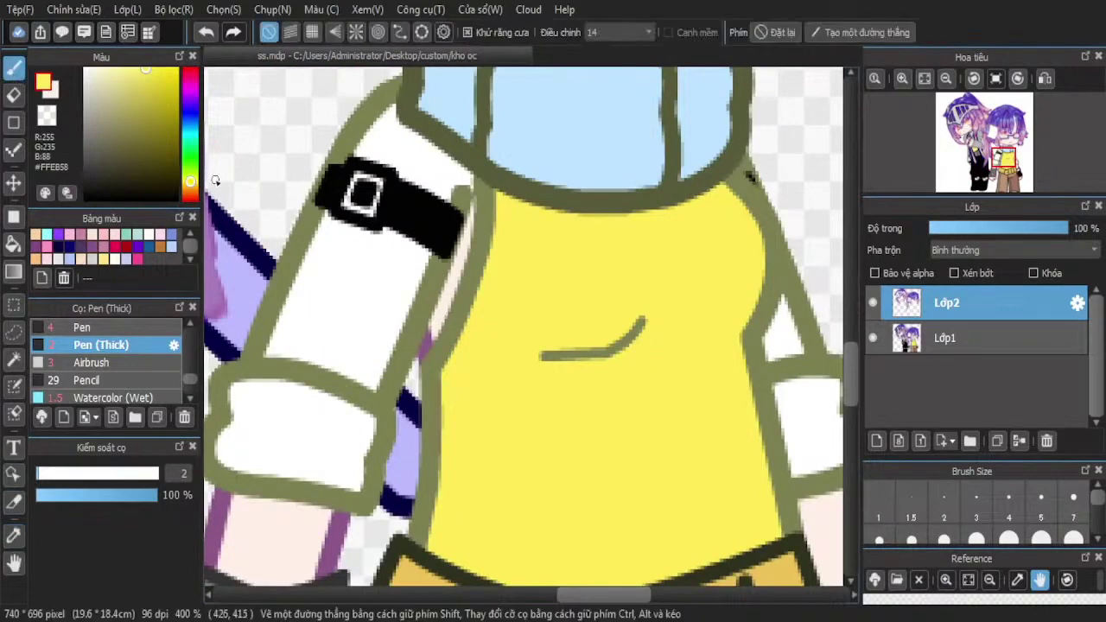
{"action": "left_click", "coordinate": [190, 197]}
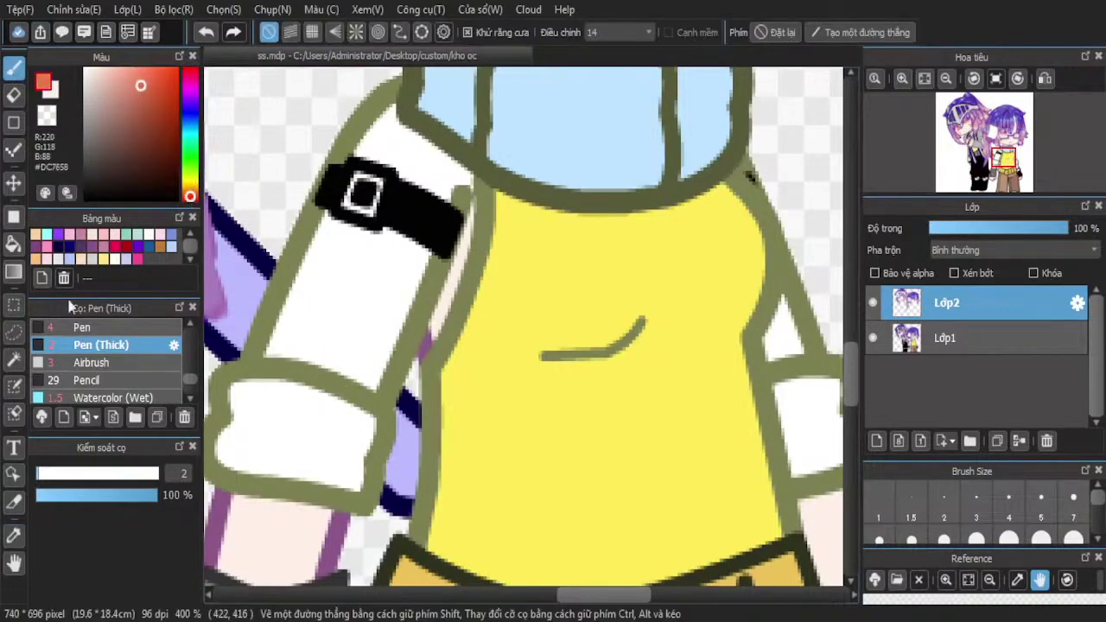
{"action": "left_click", "coordinate": [149, 70]}
{"action": "left_click", "coordinate": [51, 473]}
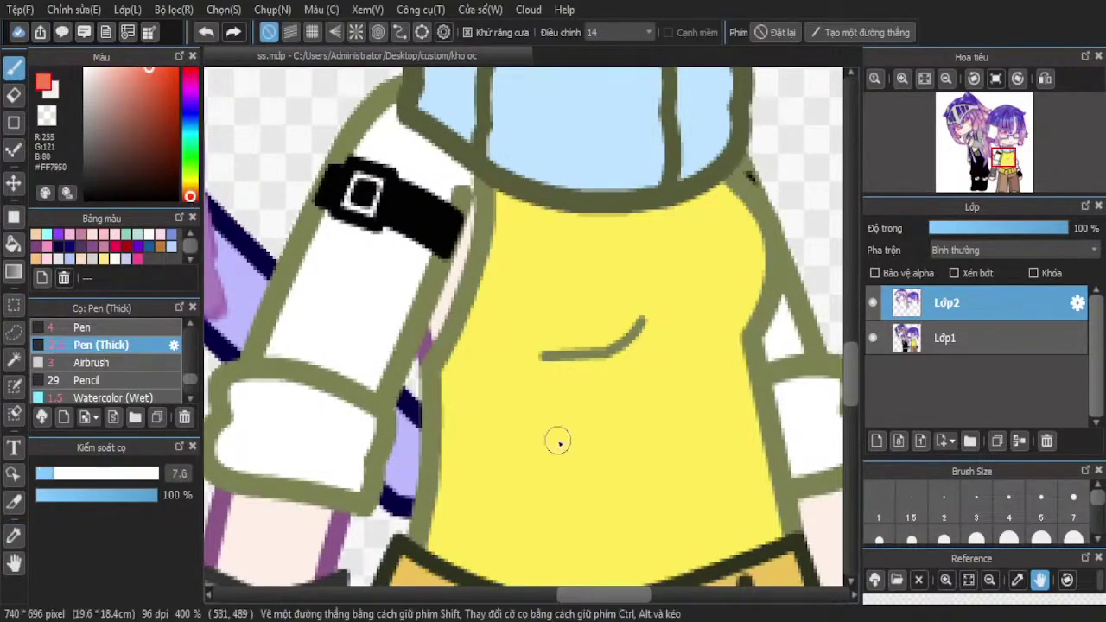
On a new layer, paint wavy orange-red shadow lines beneath the chest and a small shadow patch under the collar
{"action": "scroll", "coordinate": [614, 420], "scroll_direction": "up", "scroll_amount": 1}
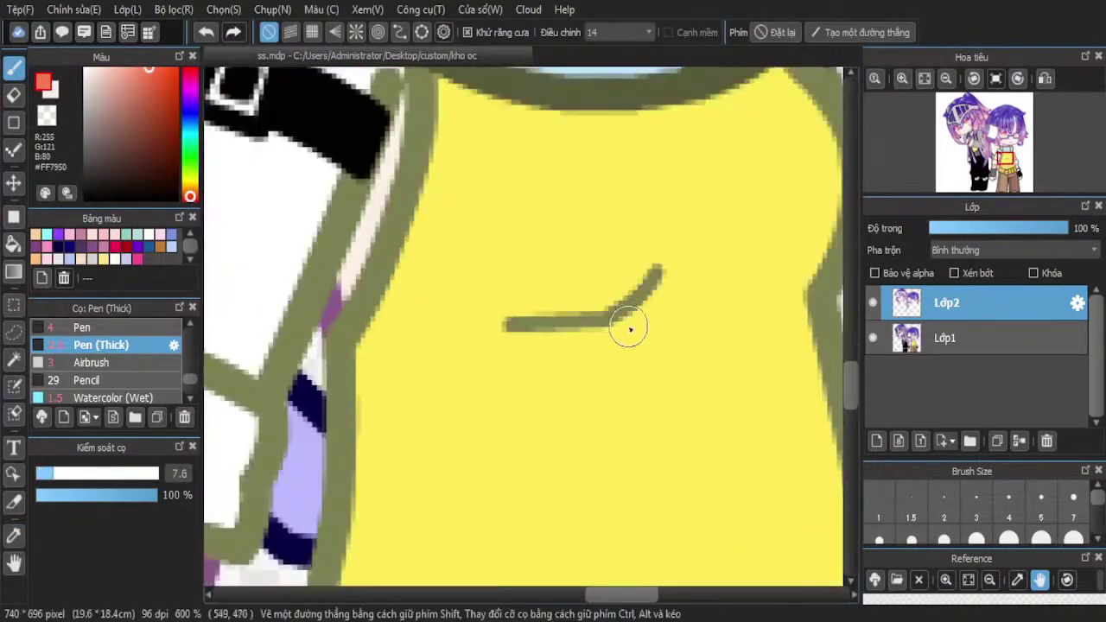
{"action": "left_click", "coordinate": [876, 441]}
{"action": "mouse_move", "coordinate": [665, 288]}
{"action": "left_mouse_down"}
{"action": "mouse_move", "coordinate": [637, 318]}
{"action": "mouse_move", "coordinate": [446, 324]}
{"action": "mouse_move", "coordinate": [429, 473]}
{"action": "left_mouse_up"}
{"action": "scroll", "coordinate": [418, 366], "scroll_direction": "down", "scroll_amount": 2}
{"action": "scroll", "coordinate": [558, 344], "scroll_direction": "up", "scroll_amount": 2}
{"action": "mouse_move", "coordinate": [520, 303]}
{"action": "left_mouse_down"}
{"action": "mouse_move", "coordinate": [576, 335]}
{"action": "mouse_move", "coordinate": [629, 338]}
{"action": "mouse_move", "coordinate": [678, 313]}
{"action": "left_mouse_up"}
{"action": "scroll", "coordinate": [576, 309], "scroll_direction": "down", "scroll_amount": 2}
{"action": "scroll", "coordinate": [553, 289], "scroll_direction": "down", "scroll_amount": 3}
{"action": "scroll", "coordinate": [556, 250], "scroll_direction": "up", "scroll_amount": 3}
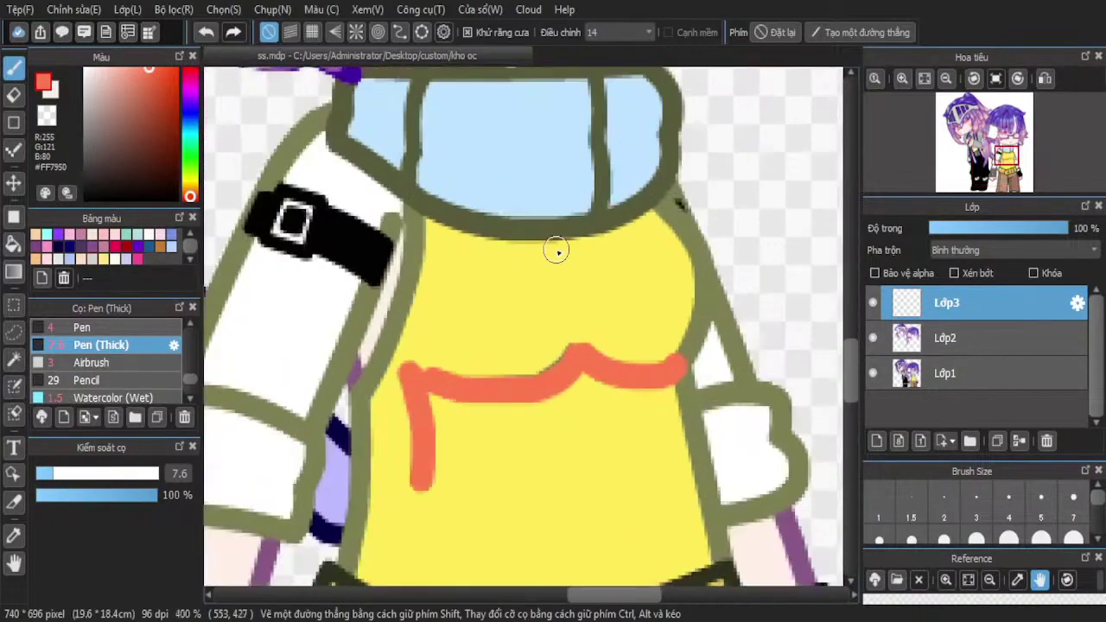
{"action": "mouse_move", "coordinate": [557, 252]}
{"action": "left_mouse_down"}
{"action": "mouse_move", "coordinate": [576, 251]}
{"action": "mouse_move", "coordinate": [566, 249]}
{"action": "left_mouse_up"}
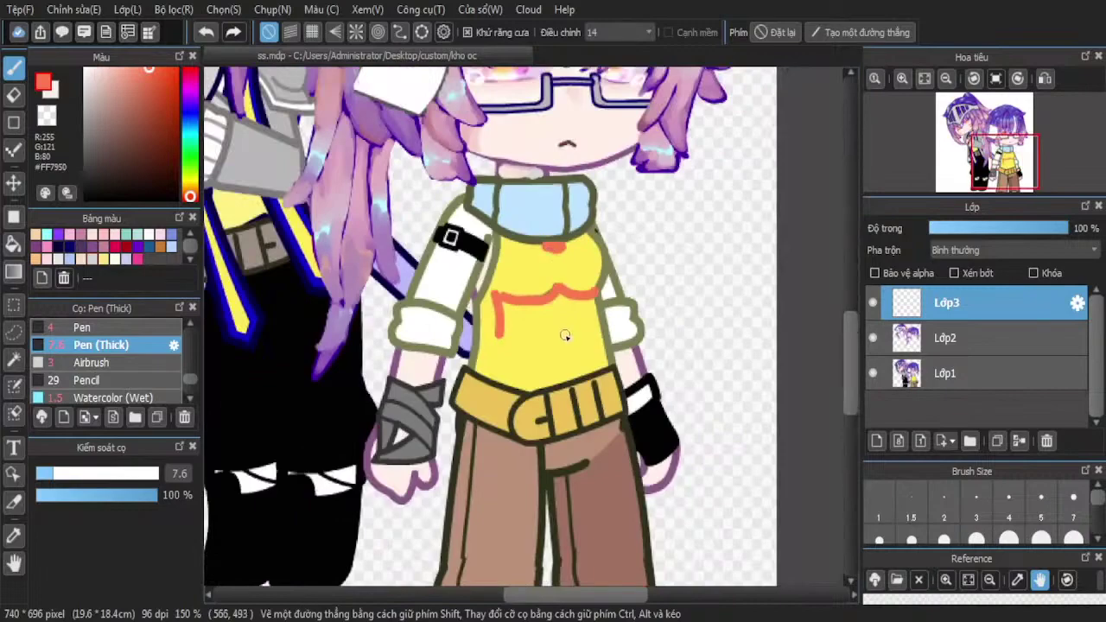
Fill in the orange-red shadow band across the yellow shirt, reducing the brush size to 4 for the remaining gap and edges
{"action": "scroll", "coordinate": [565, 335], "scroll_direction": "up", "scroll_amount": 3}
{"action": "mouse_move", "coordinate": [411, 263]}
{"action": "left_mouse_down"}
{"action": "mouse_move", "coordinate": [431, 303]}
{"action": "mouse_move", "coordinate": [398, 257]}
{"action": "mouse_move", "coordinate": [375, 285]}
{"action": "mouse_move", "coordinate": [381, 328]}
{"action": "mouse_move", "coordinate": [503, 299]}
{"action": "mouse_move", "coordinate": [394, 297]}
{"action": "mouse_move", "coordinate": [489, 277]}
{"action": "mouse_move", "coordinate": [472, 280]}
{"action": "mouse_move", "coordinate": [567, 283]}
{"action": "mouse_move", "coordinate": [566, 259]}
{"action": "mouse_move", "coordinate": [569, 278]}
{"action": "mouse_move", "coordinate": [482, 306]}
{"action": "mouse_move", "coordinate": [536, 294]}
{"action": "mouse_move", "coordinate": [659, 273]}
{"action": "left_mouse_up"}
{"action": "left_click", "coordinate": [1018, 506]}
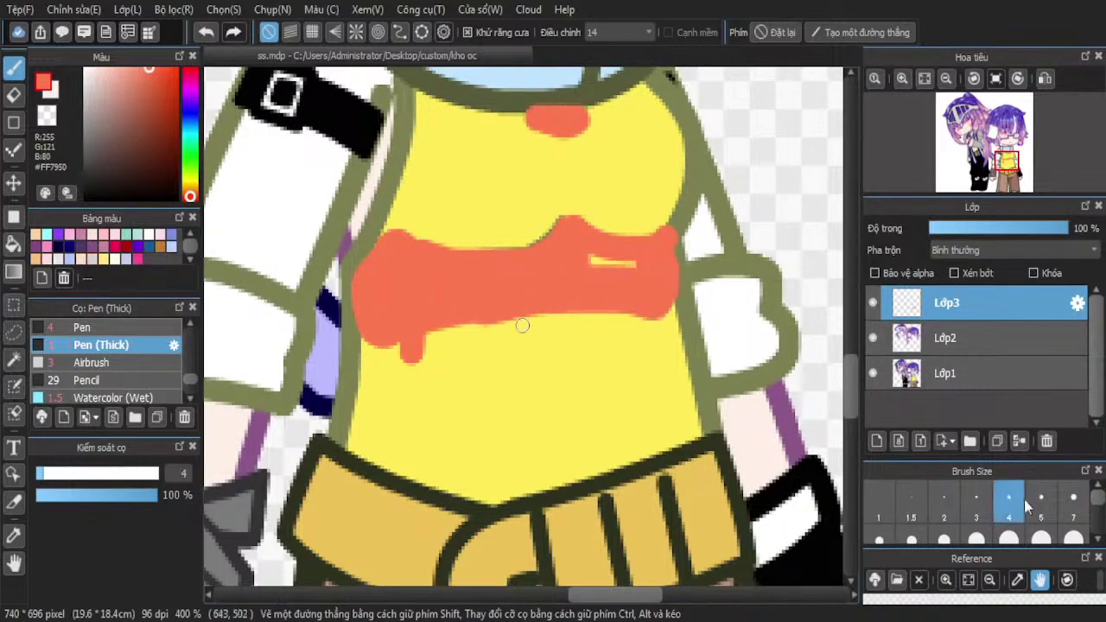
{"action": "scroll", "coordinate": [623, 254], "scroll_direction": "up", "scroll_amount": 2}
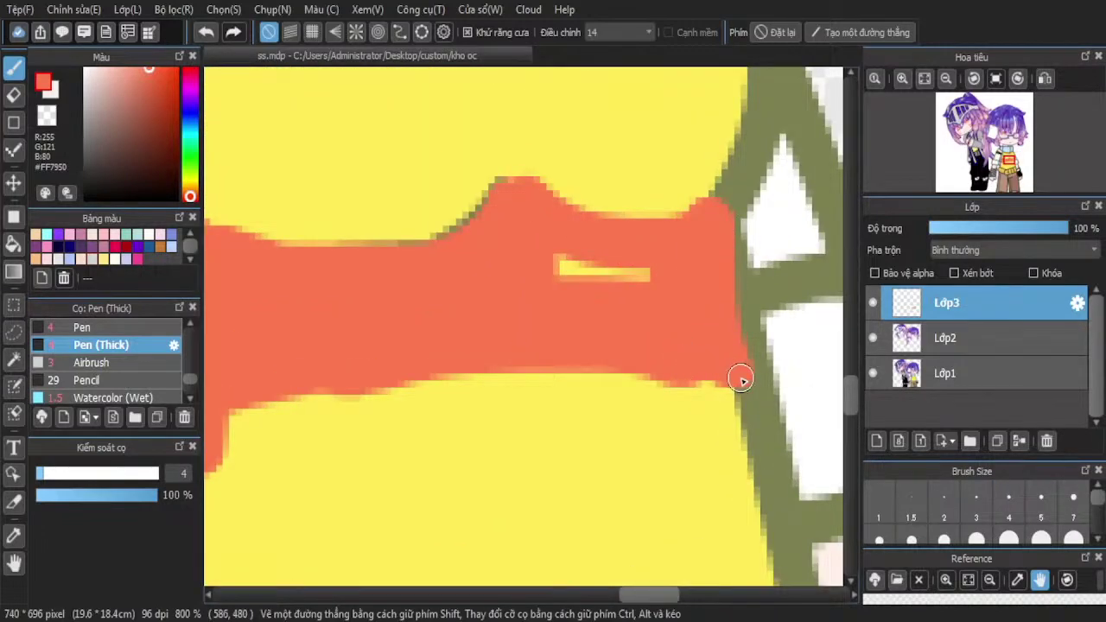
{"action": "left_click_drag", "start_coordinate": [644, 270], "coordinate": [519, 267]}
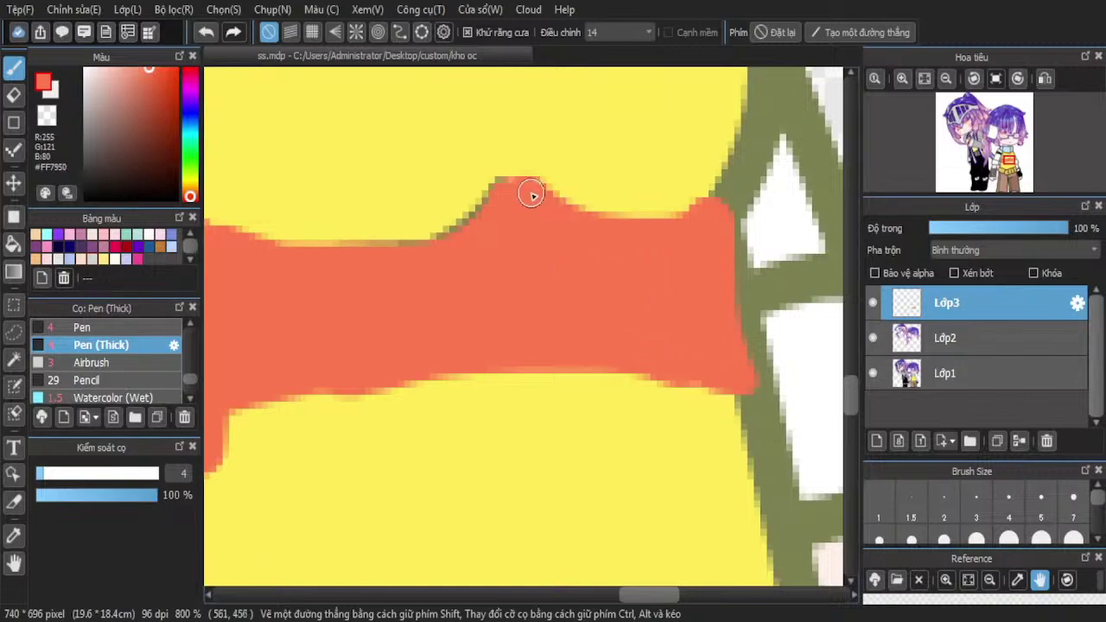
{"action": "mouse_move", "coordinate": [532, 195]}
{"action": "left_mouse_down"}
{"action": "mouse_move", "coordinate": [492, 188]}
{"action": "mouse_move", "coordinate": [432, 248]}
{"action": "mouse_move", "coordinate": [316, 261]}
{"action": "left_mouse_up"}
{"action": "scroll", "coordinate": [582, 198], "scroll_direction": "down", "scroll_amount": 4}
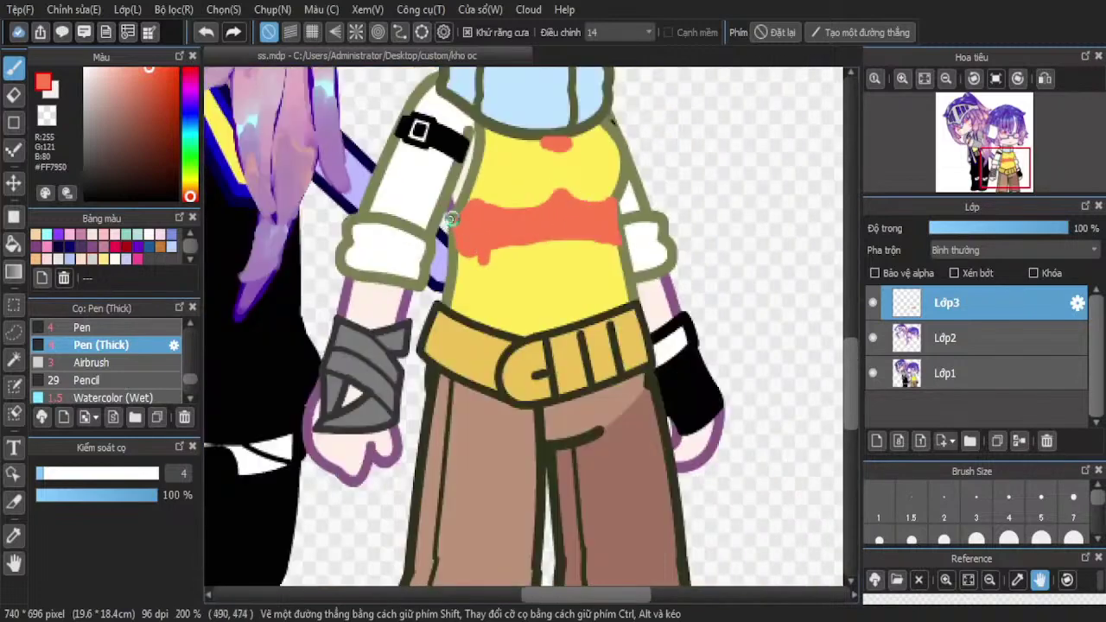
Erase the drip hanging below the left end of the shadow band with the eraser at 100% opacity
{"action": "scroll", "coordinate": [450, 220], "scroll_direction": "up", "scroll_amount": 3}
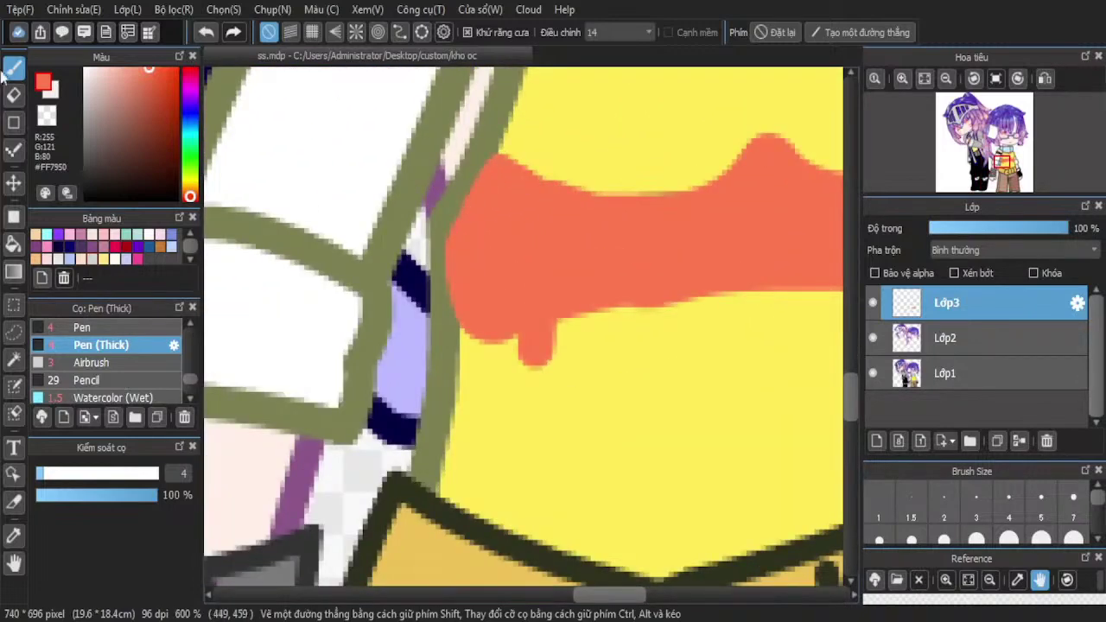
{"action": "left_click", "coordinate": [14, 94]}
{"action": "mouse_move", "coordinate": [575, 368]}
{"action": "left_mouse_down"}
{"action": "mouse_move", "coordinate": [568, 333]}
{"action": "mouse_move", "coordinate": [495, 356]}
{"action": "left_mouse_up"}
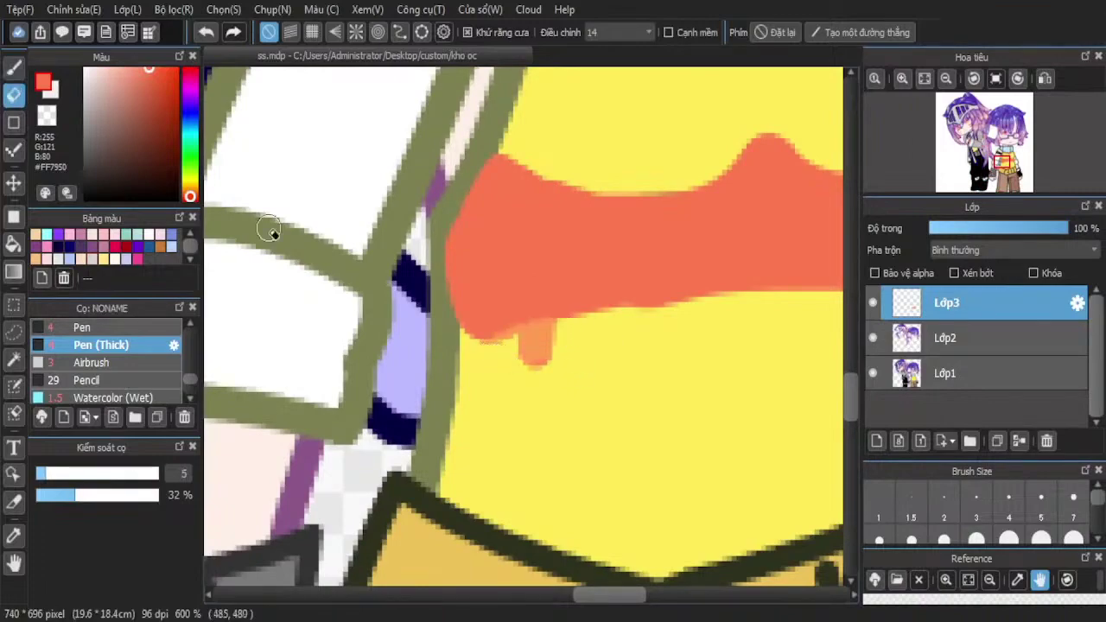
{"action": "left_click_drag", "start_coordinate": [109, 496], "coordinate": [160, 495]}
{"action": "left_click_drag", "start_coordinate": [563, 338], "coordinate": [508, 360]}
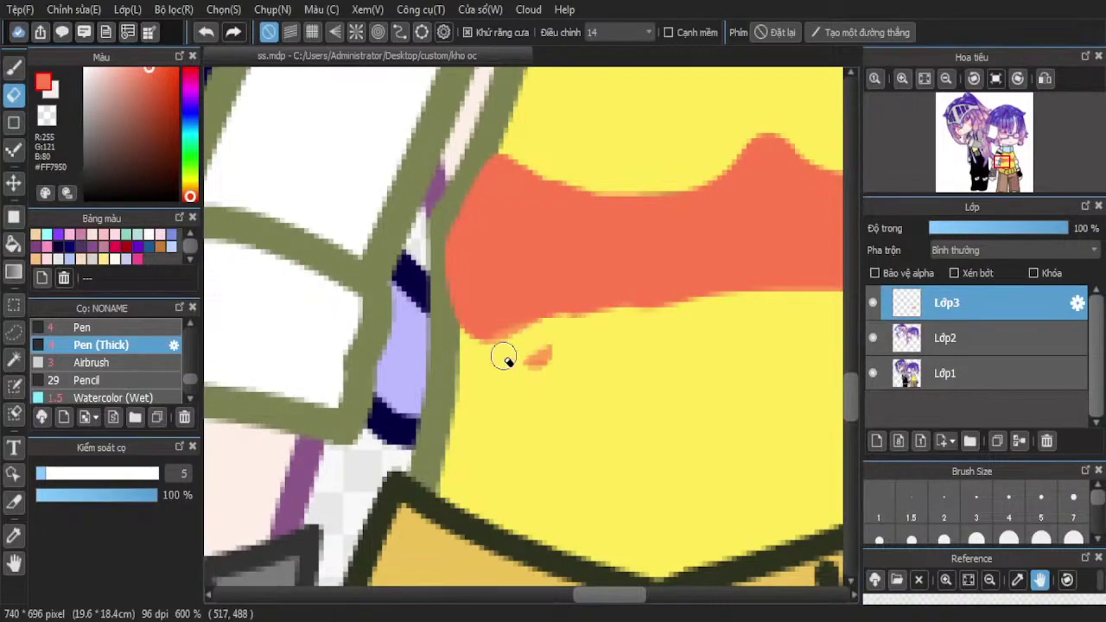
{"action": "scroll", "coordinate": [489, 325], "scroll_direction": "down", "scroll_amount": 4}
{"action": "scroll", "coordinate": [523, 289], "scroll_direction": "up", "scroll_amount": 5}
{"action": "scroll", "coordinate": [539, 275], "scroll_direction": "down", "scroll_amount": 6}
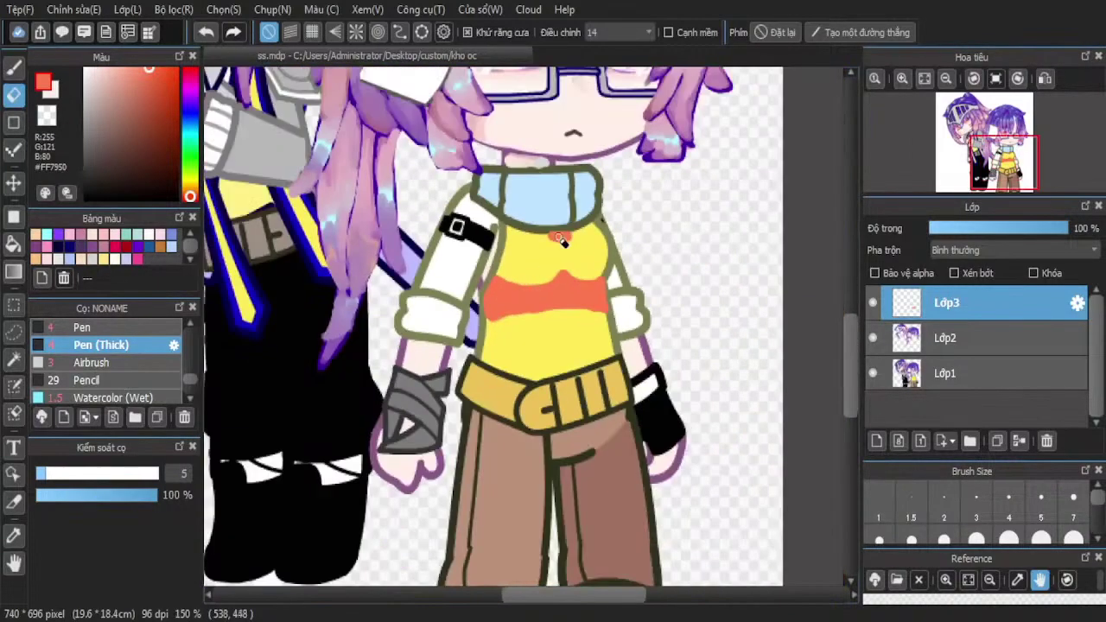
Erase the orange-red paint overlapping the collar outline and touch up the patch's upper edge with the pen
{"action": "scroll", "coordinate": [562, 233], "scroll_direction": "up", "scroll_amount": 3}
{"action": "scroll", "coordinate": [533, 227], "scroll_direction": "up", "scroll_amount": 3}
{"action": "left_click_drag", "start_coordinate": [642, 239], "coordinate": [512, 241]}
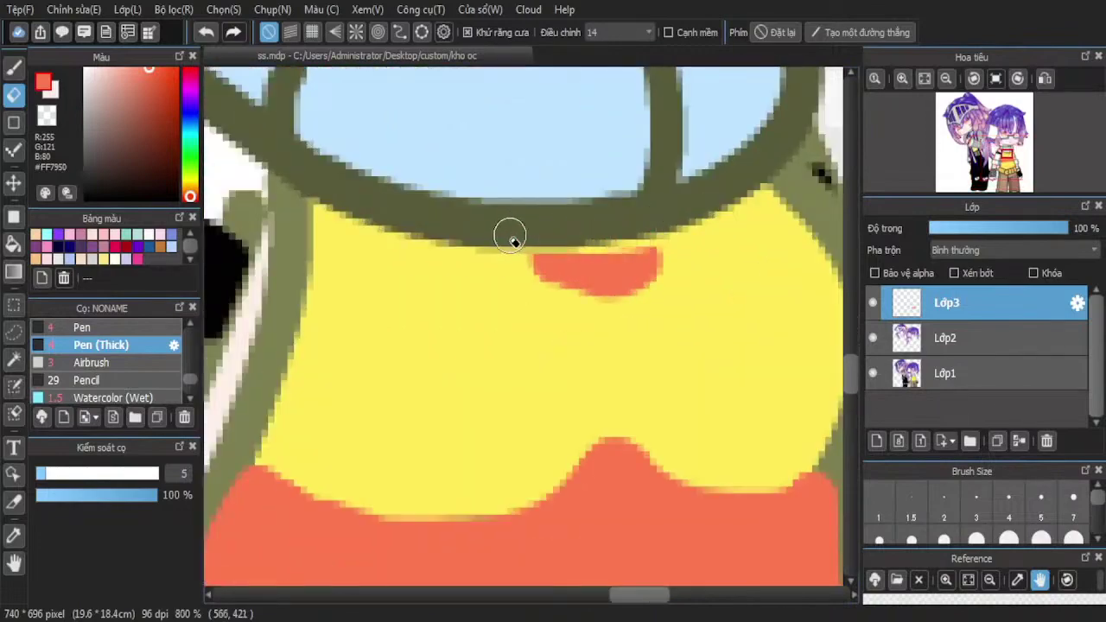
{"action": "left_click", "coordinate": [13, 66]}
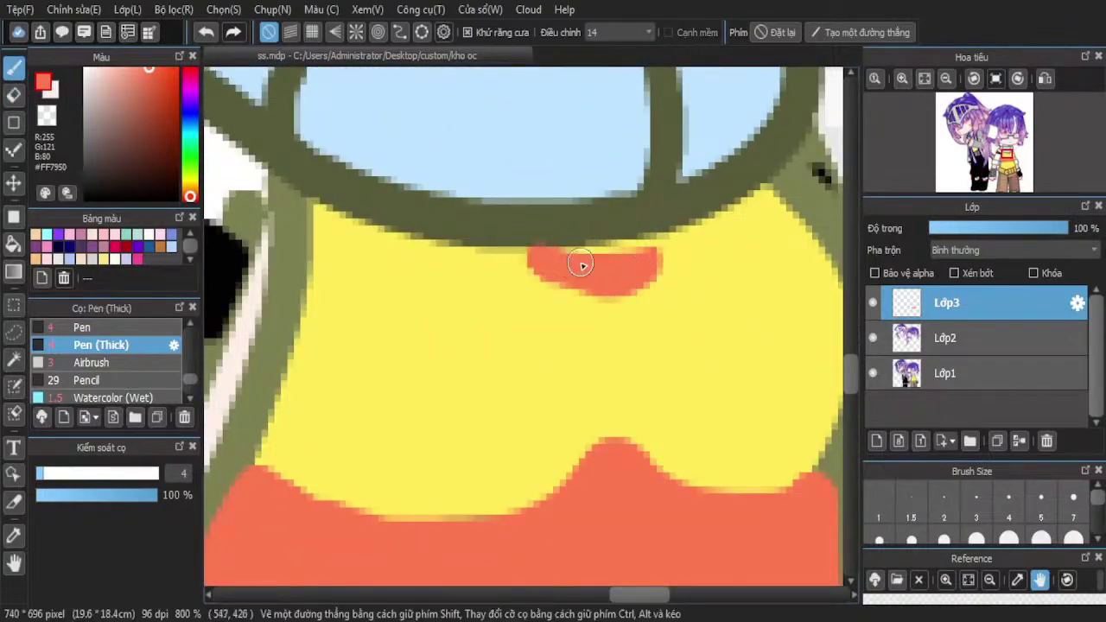
{"action": "scroll", "coordinate": [612, 239], "scroll_direction": "down", "scroll_amount": 3}
Sample the shirt's yellow and soften the patch under the collar using the Watercolor (Wet) brush at size 4.8
{"action": "left_click", "coordinate": [13, 535]}
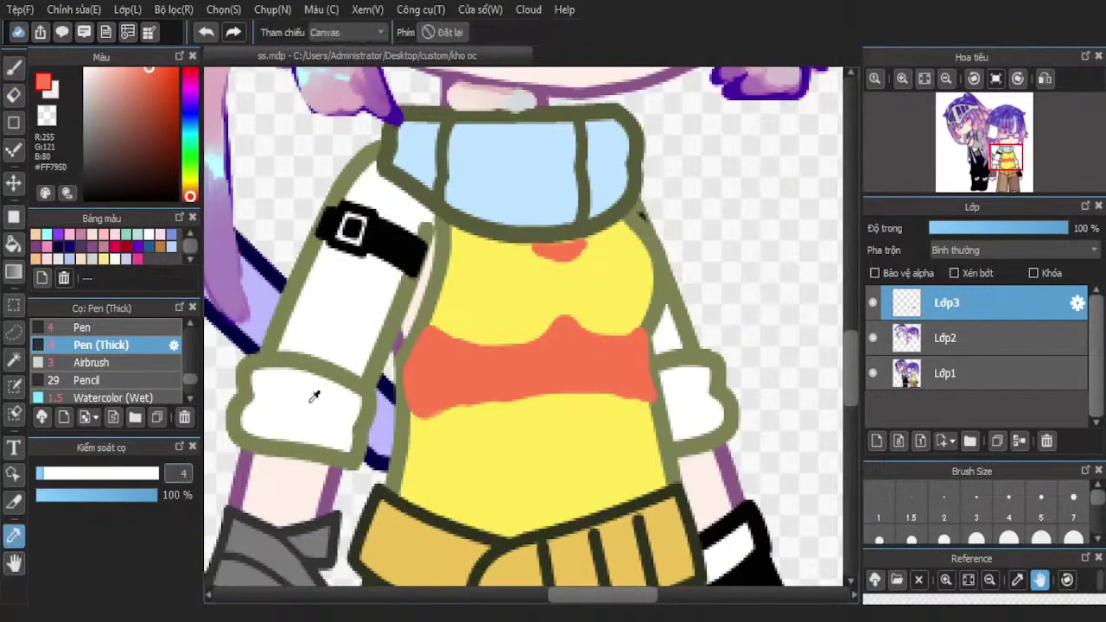
{"action": "left_click", "coordinate": [450, 316]}
{"action": "left_click", "coordinate": [14, 67]}
{"action": "scroll", "coordinate": [563, 247], "scroll_direction": "up", "scroll_amount": 4}
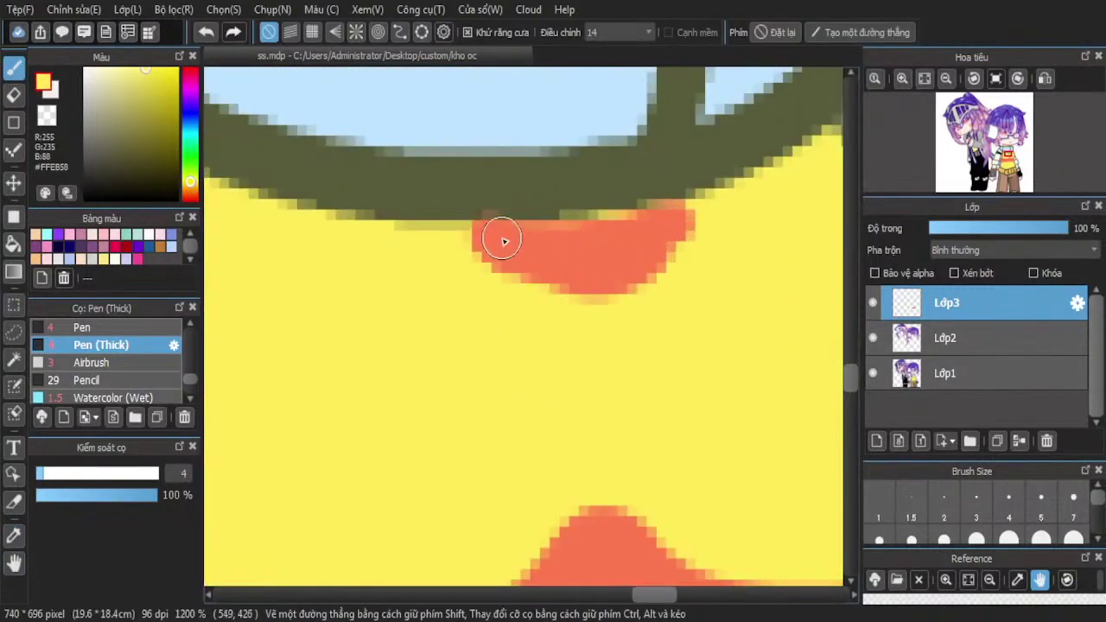
{"action": "left_click_drag", "start_coordinate": [497, 239], "coordinate": [678, 221]}
{"action": "left_click", "coordinate": [205, 34]}
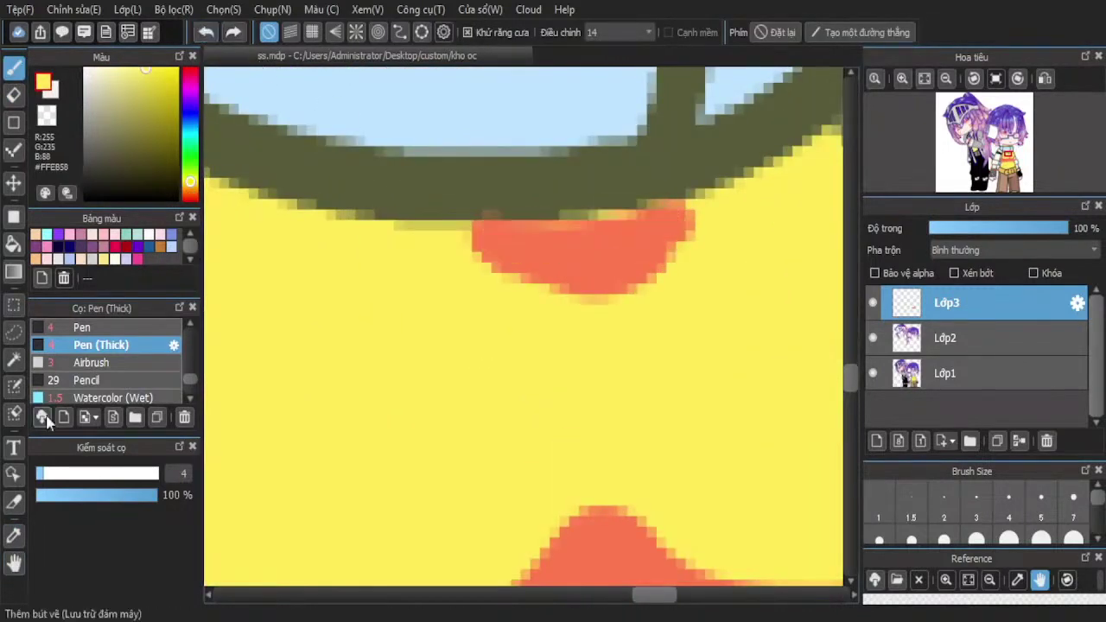
{"action": "left_click", "coordinate": [104, 397]}
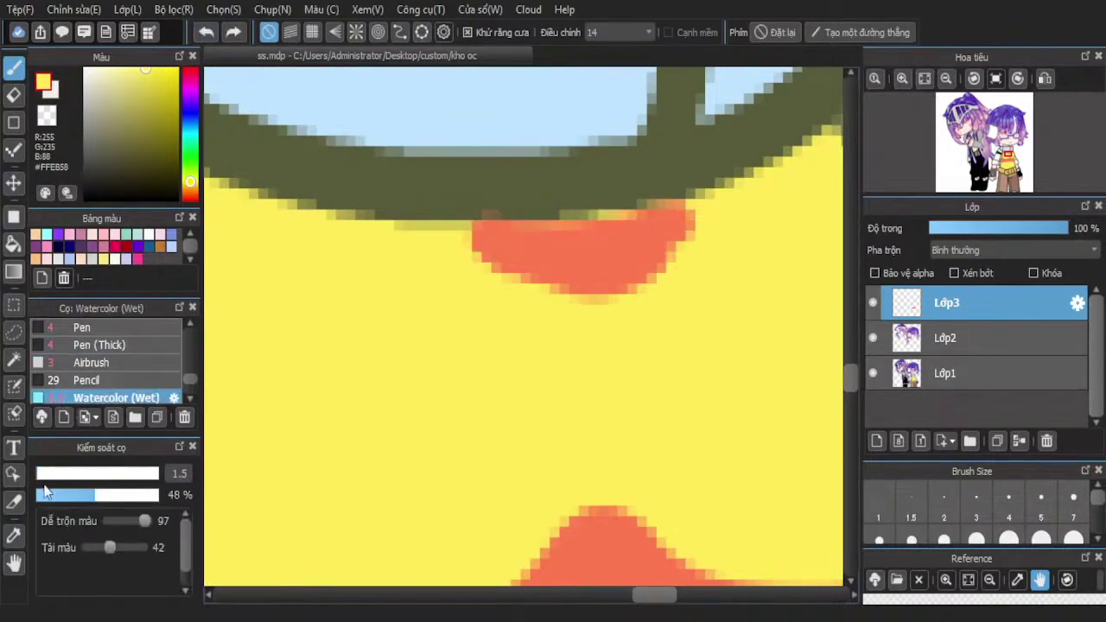
{"action": "mouse_move", "coordinate": [523, 239]}
{"action": "left_mouse_down"}
{"action": "mouse_move", "coordinate": [608, 222]}
{"action": "mouse_move", "coordinate": [638, 247]}
{"action": "mouse_move", "coordinate": [555, 253]}
{"action": "mouse_move", "coordinate": [489, 227]}
{"action": "mouse_move", "coordinate": [608, 241]}
{"action": "mouse_move", "coordinate": [571, 265]}
{"action": "mouse_move", "coordinate": [475, 233]}
{"action": "mouse_move", "coordinate": [546, 279]}
{"action": "mouse_move", "coordinate": [617, 261]}
{"action": "mouse_move", "coordinate": [693, 222]}
{"action": "mouse_move", "coordinate": [643, 274]}
{"action": "mouse_move", "coordinate": [552, 283]}
{"action": "mouse_move", "coordinate": [511, 254]}
{"action": "mouse_move", "coordinate": [561, 267]}
{"action": "left_mouse_up"}
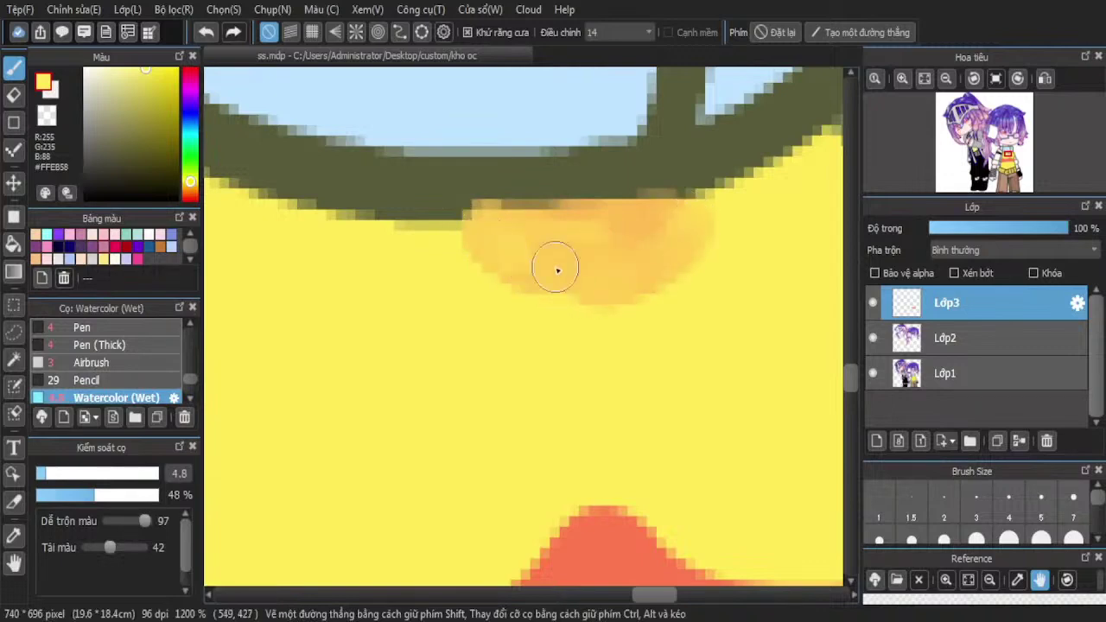
Blend yellow into the left part of the shadow band's upper edge, increasing the Watercolor (Wet) brush size to 6.3
{"action": "scroll", "coordinate": [585, 262], "scroll_direction": "down", "scroll_amount": 2}
{"action": "scroll", "coordinate": [632, 318], "scroll_direction": "down", "scroll_amount": 2}
{"action": "scroll", "coordinate": [612, 333], "scroll_direction": "up", "scroll_amount": 4}
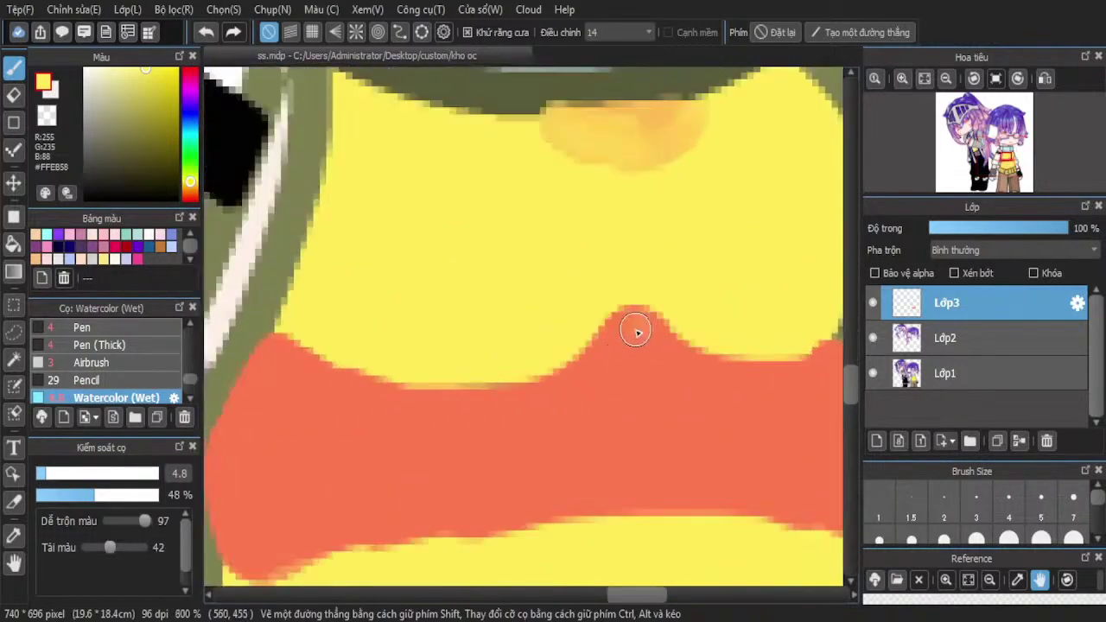
{"action": "mouse_move", "coordinate": [636, 331]}
{"action": "left_mouse_down"}
{"action": "mouse_move", "coordinate": [506, 385]}
{"action": "mouse_move", "coordinate": [446, 387]}
{"action": "mouse_move", "coordinate": [402, 386]}
{"action": "mouse_move", "coordinate": [571, 373]}
{"action": "mouse_move", "coordinate": [415, 383]}
{"action": "mouse_move", "coordinate": [286, 325]}
{"action": "mouse_move", "coordinate": [415, 395]}
{"action": "left_mouse_up"}
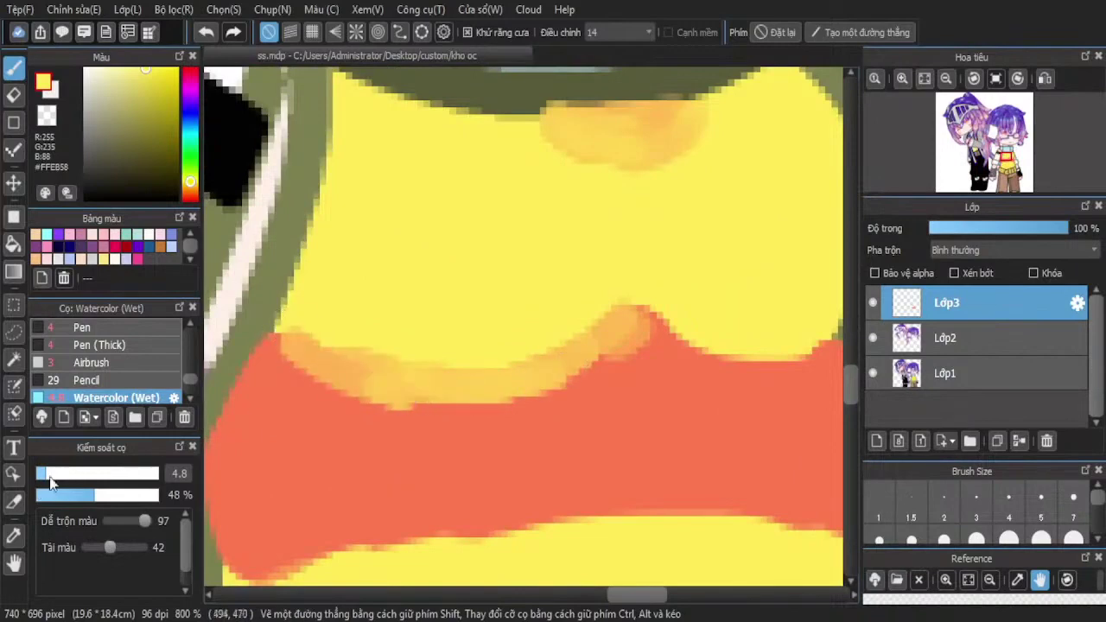
{"action": "mouse_move", "coordinate": [623, 347]}
{"action": "left_mouse_down"}
{"action": "mouse_move", "coordinate": [543, 378]}
{"action": "mouse_move", "coordinate": [324, 400]}
{"action": "mouse_move", "coordinate": [318, 379]}
{"action": "mouse_move", "coordinate": [329, 392]}
{"action": "mouse_move", "coordinate": [553, 383]}
{"action": "mouse_move", "coordinate": [654, 314]}
{"action": "mouse_move", "coordinate": [420, 377]}
{"action": "mouse_move", "coordinate": [320, 346]}
{"action": "left_mouse_up"}
{"action": "scroll", "coordinate": [469, 321], "scroll_direction": "down", "scroll_amount": 5}
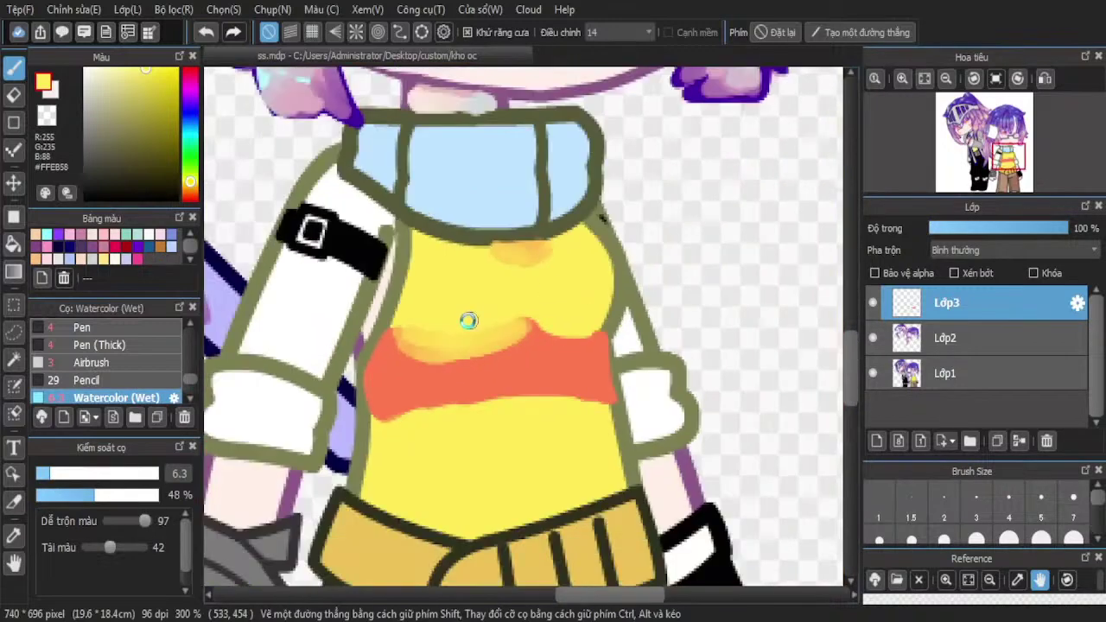
{"action": "scroll", "coordinate": [553, 294], "scroll_direction": "up", "scroll_amount": 4}
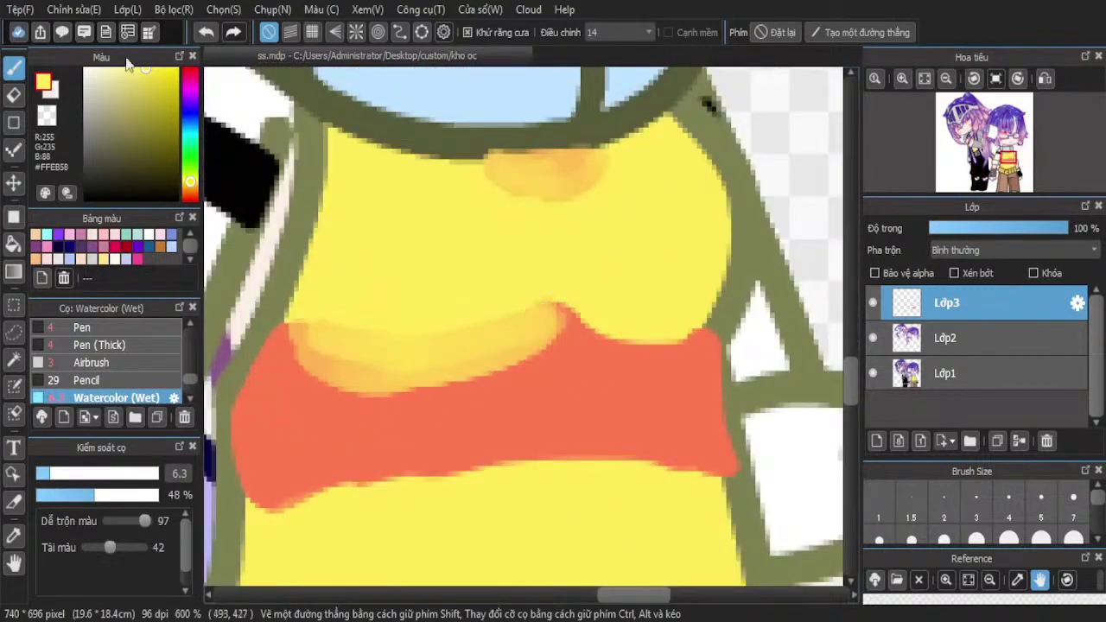
Undo the most recent blending strokes along the left part of the shadow band's upper edge
{"action": "left_click", "coordinate": [205, 33]}
{"action": "left_click", "coordinate": [205, 32]}
{"action": "left_click", "coordinate": [205, 33]}
{"action": "left_click", "coordinate": [206, 32]}
{"action": "left_click", "coordinate": [206, 33]}
{"action": "left_click", "coordinate": [206, 33]}
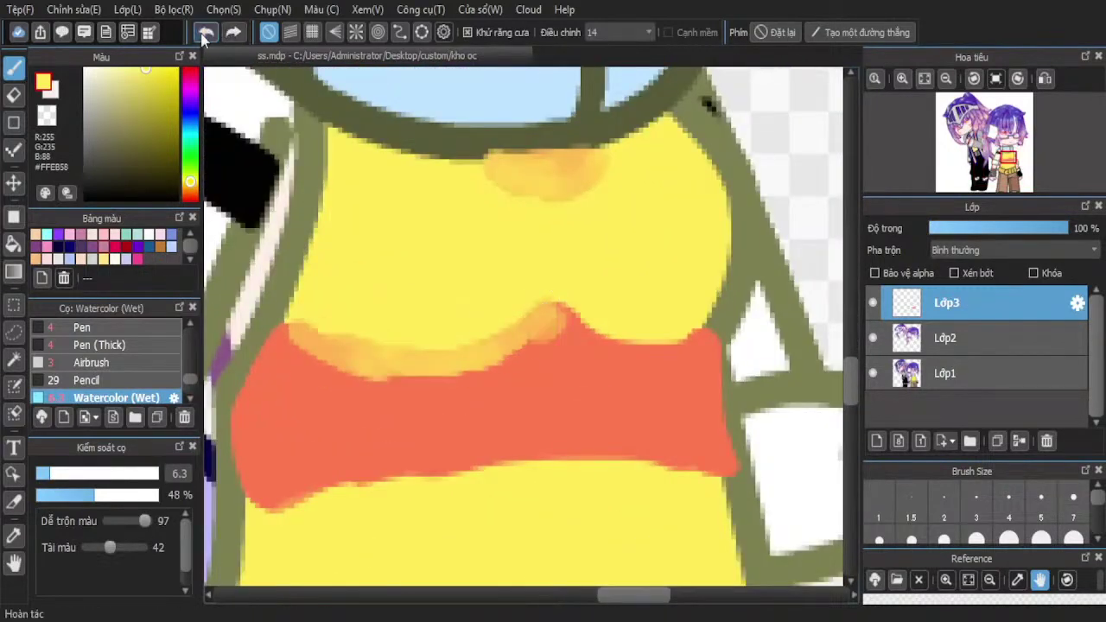
{"action": "left_click", "coordinate": [206, 33]}
{"action": "left_click", "coordinate": [206, 33]}
{"action": "left_click", "coordinate": [205, 33]}
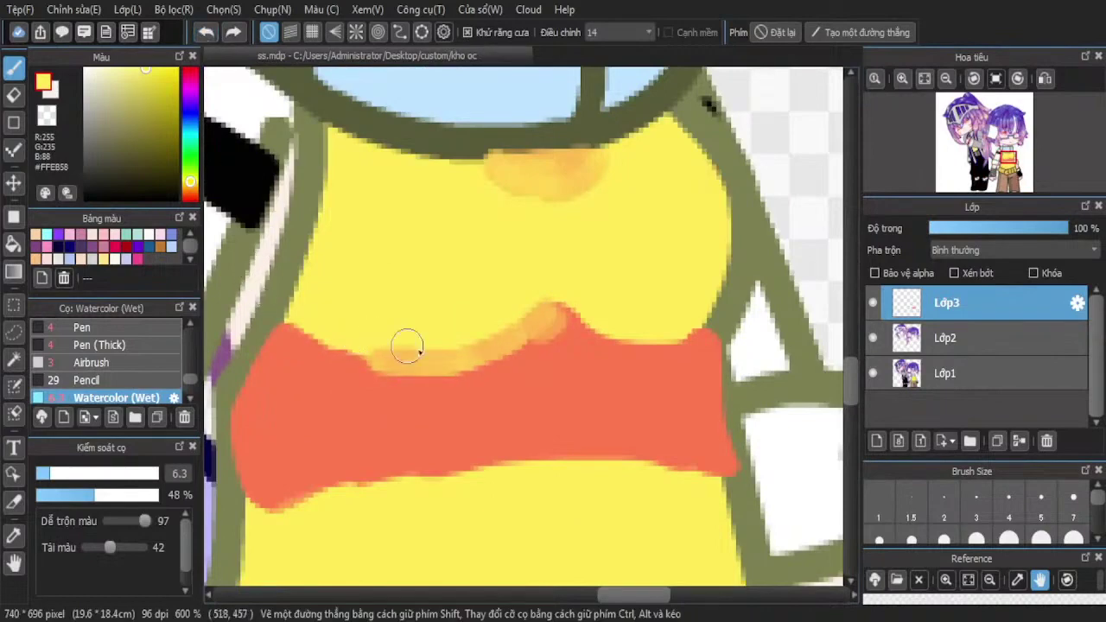
Blend the shadow band's upper edge into the yellow shirt from beneath the chest fold across to the right side
{"action": "left_click_drag", "start_coordinate": [407, 347], "coordinate": [446, 339]}
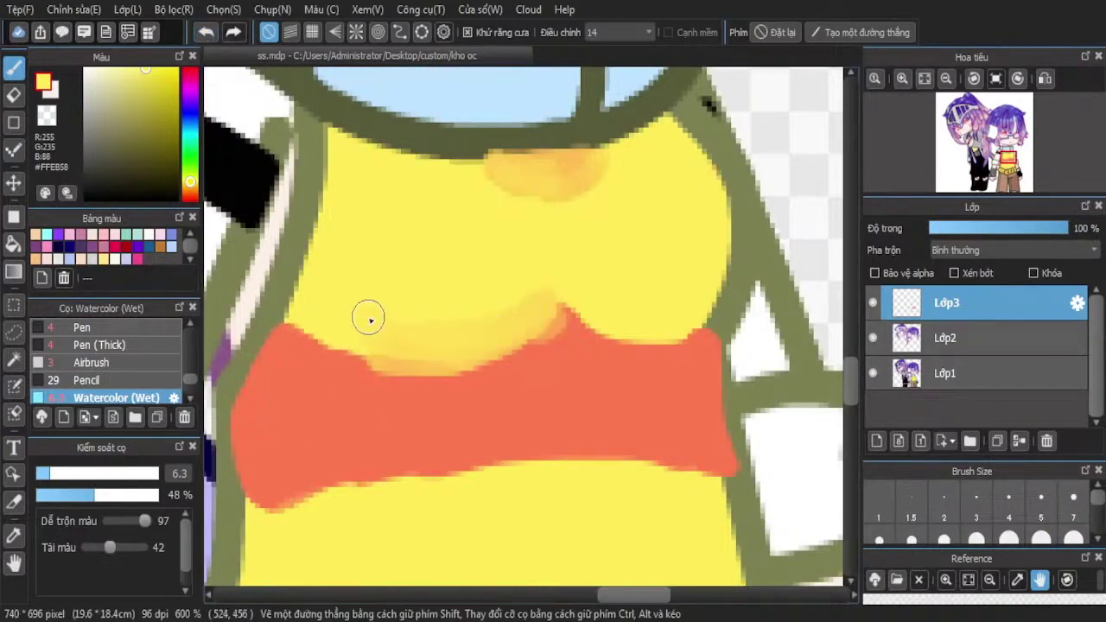
{"action": "scroll", "coordinate": [441, 259], "scroll_direction": "down", "scroll_amount": 1}
{"action": "scroll", "coordinate": [605, 266], "scroll_direction": "up", "scroll_amount": 1}
{"action": "mouse_move", "coordinate": [480, 285]}
{"action": "left_mouse_down"}
{"action": "mouse_move", "coordinate": [521, 328]}
{"action": "mouse_move", "coordinate": [449, 287]}
{"action": "mouse_move", "coordinate": [526, 325]}
{"action": "mouse_move", "coordinate": [608, 310]}
{"action": "left_mouse_up"}
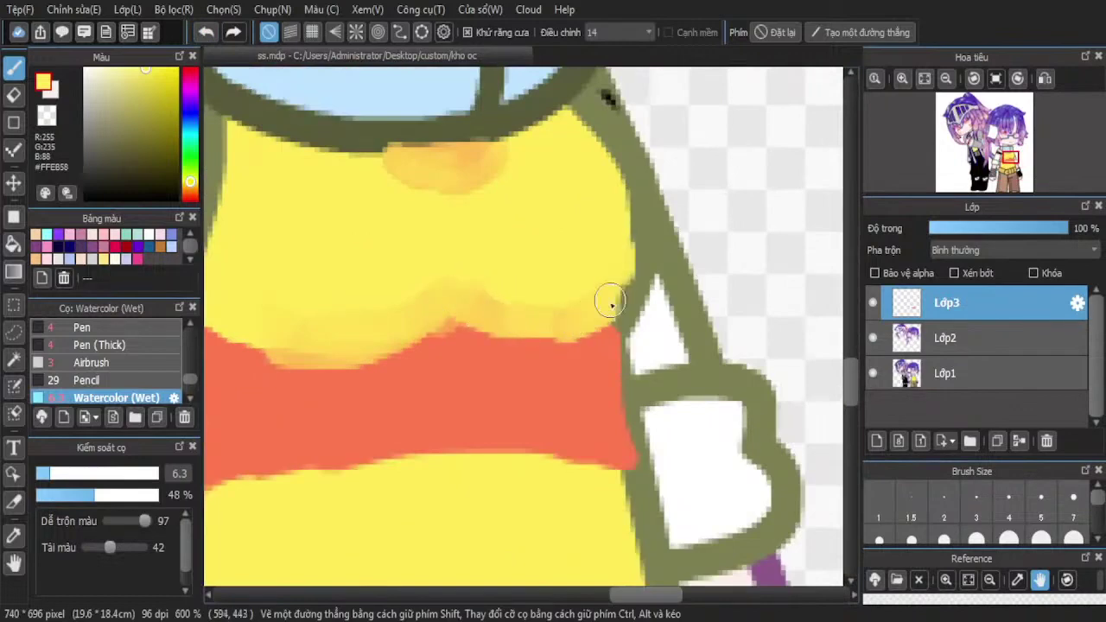
{"action": "scroll", "coordinate": [603, 289], "scroll_direction": "down", "scroll_amount": 3}
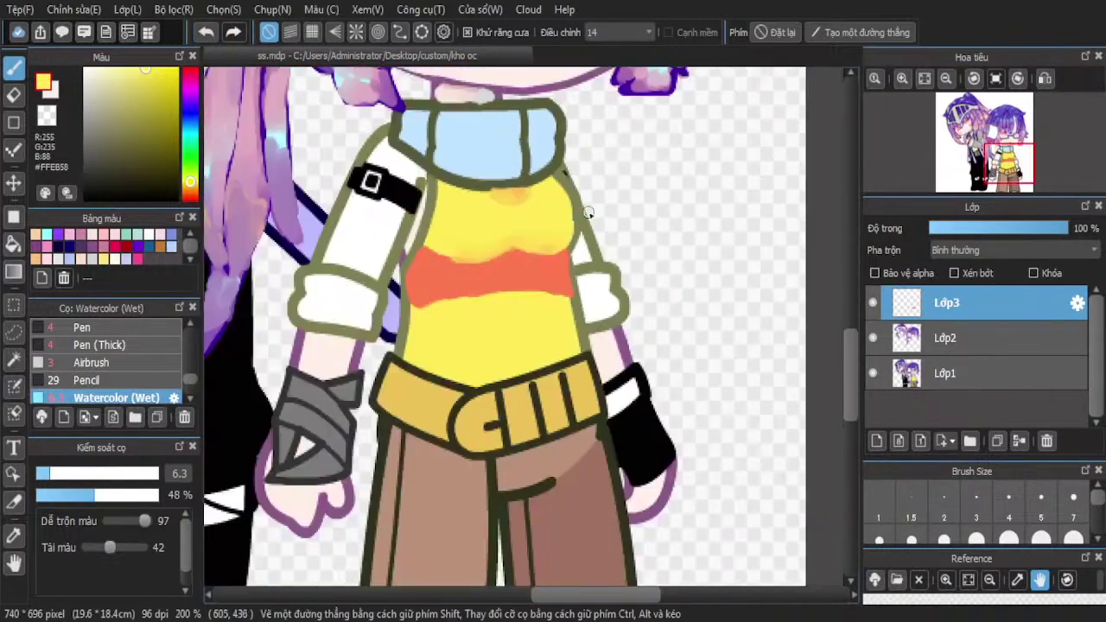
Blend yellow along the lower edge of the orange-red shadow band, from its left end to the shirt's right side
{"action": "scroll", "coordinate": [455, 281], "scroll_direction": "up", "scroll_amount": 3}
{"action": "mouse_move", "coordinate": [320, 337]}
{"action": "left_mouse_down"}
{"action": "mouse_move", "coordinate": [332, 437]}
{"action": "mouse_move", "coordinate": [395, 389]}
{"action": "mouse_move", "coordinate": [328, 337]}
{"action": "mouse_move", "coordinate": [310, 297]}
{"action": "mouse_move", "coordinate": [319, 309]}
{"action": "mouse_move", "coordinate": [311, 283]}
{"action": "mouse_move", "coordinate": [347, 201]}
{"action": "mouse_move", "coordinate": [329, 241]}
{"action": "mouse_move", "coordinate": [339, 402]}
{"action": "mouse_move", "coordinate": [337, 367]}
{"action": "mouse_move", "coordinate": [378, 386]}
{"action": "mouse_move", "coordinate": [345, 429]}
{"action": "mouse_move", "coordinate": [328, 427]}
{"action": "mouse_move", "coordinate": [360, 399]}
{"action": "mouse_move", "coordinate": [478, 366]}
{"action": "mouse_move", "coordinate": [363, 371]}
{"action": "mouse_move", "coordinate": [568, 366]}
{"action": "mouse_move", "coordinate": [434, 397]}
{"action": "mouse_move", "coordinate": [569, 376]}
{"action": "mouse_move", "coordinate": [743, 381]}
{"action": "mouse_move", "coordinate": [708, 368]}
{"action": "mouse_move", "coordinate": [766, 383]}
{"action": "mouse_move", "coordinate": [753, 354]}
{"action": "mouse_move", "coordinate": [783, 494]}
{"action": "left_mouse_up"}
{"action": "scroll", "coordinate": [510, 365], "scroll_direction": "down", "scroll_amount": 3}
{"action": "scroll", "coordinate": [581, 353], "scroll_direction": "up", "scroll_amount": 2}
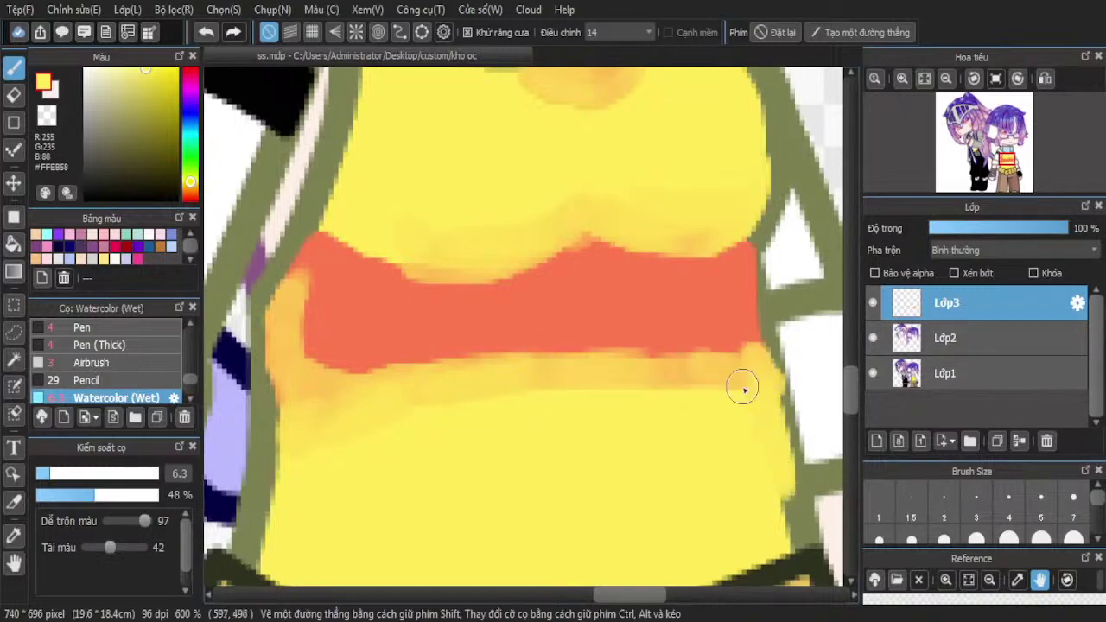
{"action": "left_click_drag", "start_coordinate": [794, 538], "coordinate": [786, 501]}
{"action": "left_click_drag", "start_coordinate": [706, 380], "coordinate": [635, 379]}
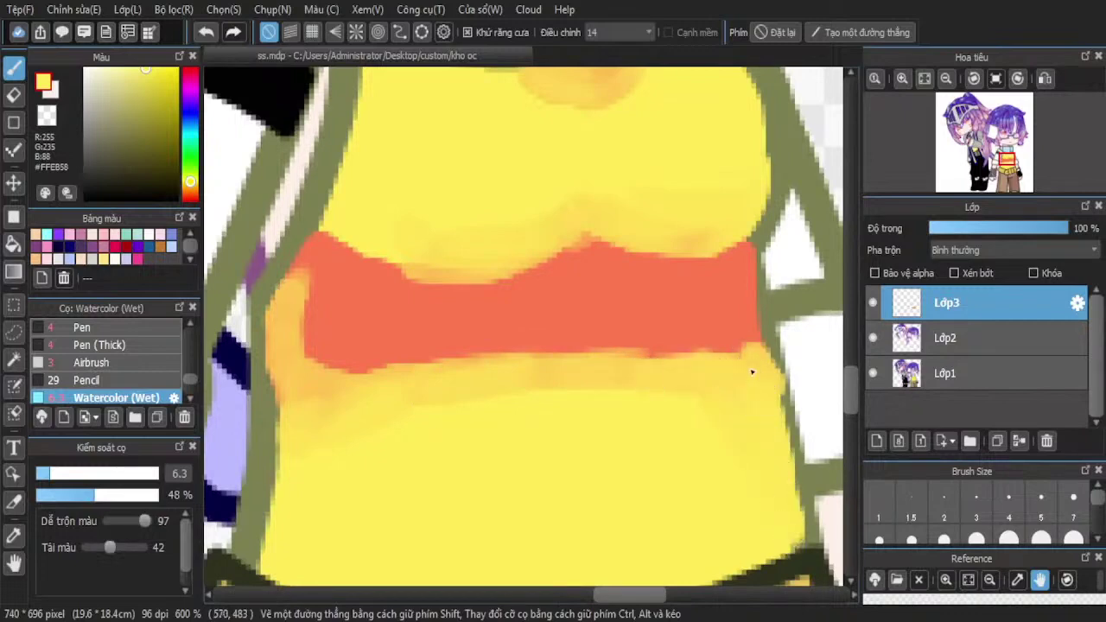
{"action": "left_click_drag", "start_coordinate": [748, 365], "coordinate": [638, 363]}
{"action": "scroll", "coordinate": [518, 267], "scroll_direction": "down", "scroll_amount": 3}
{"action": "scroll", "coordinate": [528, 231], "scroll_direction": "down", "scroll_amount": 2}
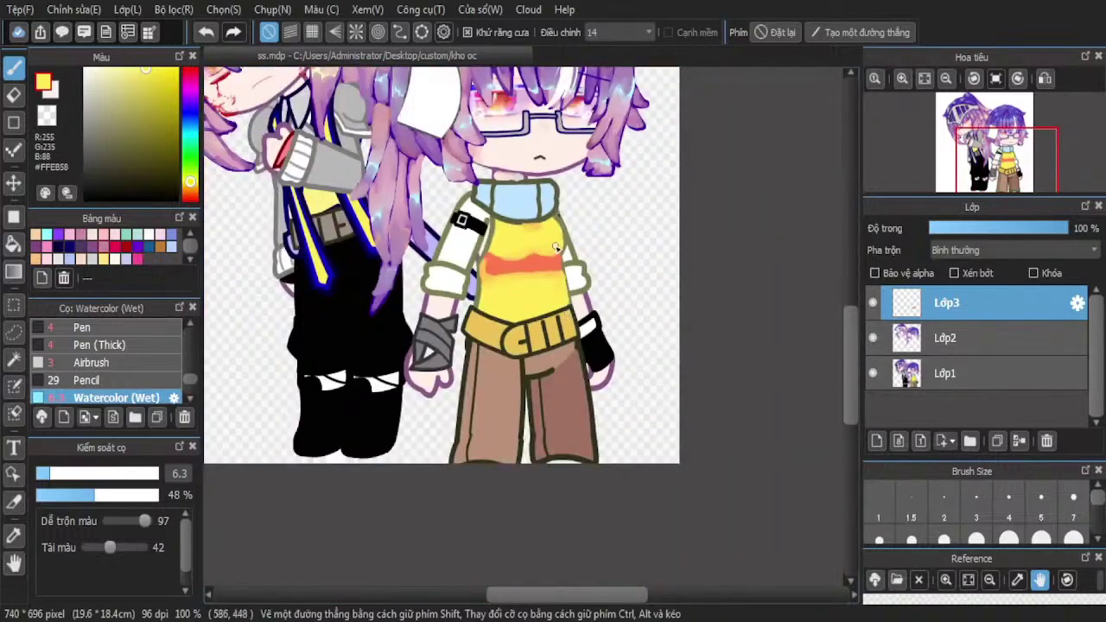
Blend yellow over the left part of the orange-red shadow band
{"action": "scroll", "coordinate": [556, 248], "scroll_direction": "up", "scroll_amount": 6}
{"action": "mouse_move", "coordinate": [298, 163]}
{"action": "left_mouse_down"}
{"action": "mouse_move", "coordinate": [290, 212]}
{"action": "mouse_move", "coordinate": [286, 158]}
{"action": "mouse_move", "coordinate": [357, 257]}
{"action": "mouse_move", "coordinate": [398, 245]}
{"action": "mouse_move", "coordinate": [306, 267]}
{"action": "mouse_move", "coordinate": [375, 229]}
{"action": "mouse_move", "coordinate": [279, 278]}
{"action": "mouse_move", "coordinate": [297, 200]}
{"action": "mouse_move", "coordinate": [307, 267]}
{"action": "left_mouse_up"}
{"action": "scroll", "coordinate": [575, 350], "scroll_direction": "down", "scroll_amount": 4}
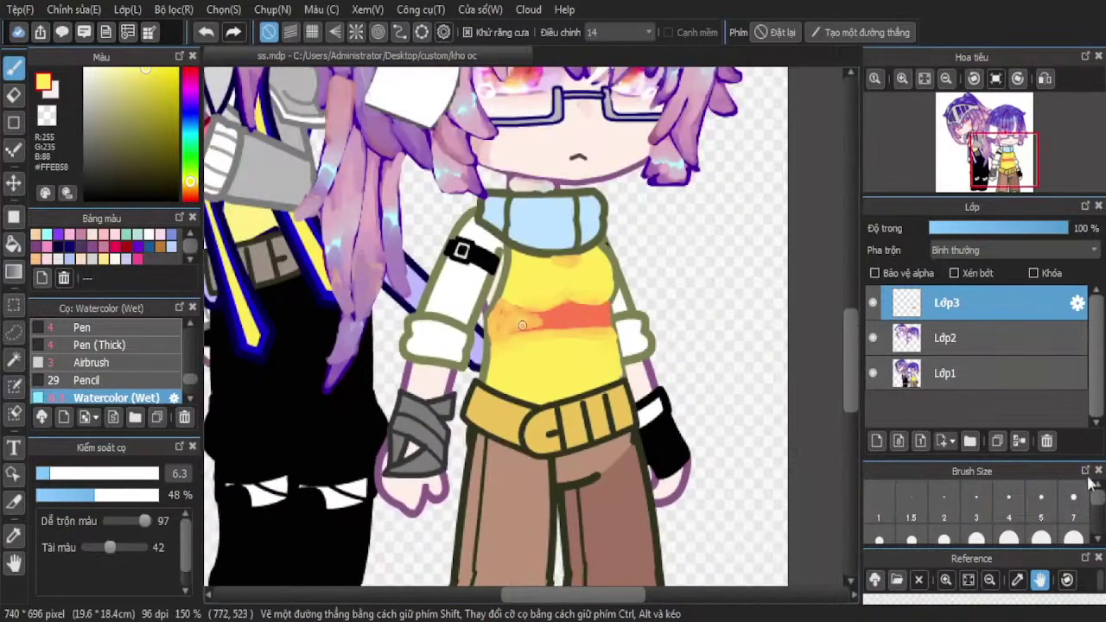
Delete the shading layer Lớp3 and set the brush colour to red #E35A5A
{"action": "left_click", "coordinate": [1046, 441]}
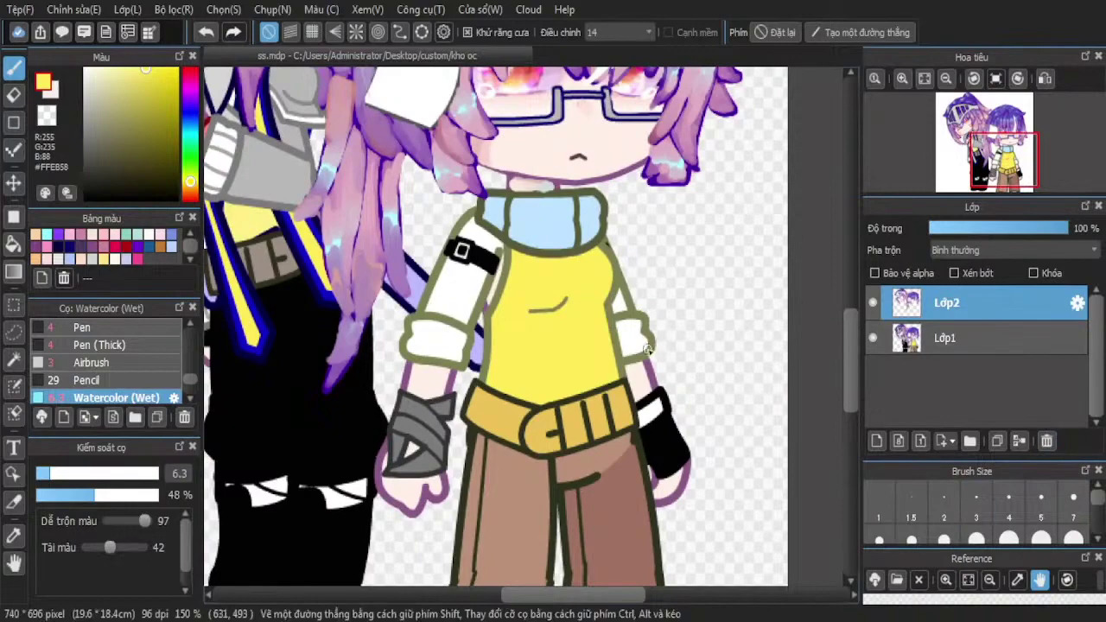
{"action": "scroll", "coordinate": [588, 353], "scroll_direction": "up", "scroll_amount": 1}
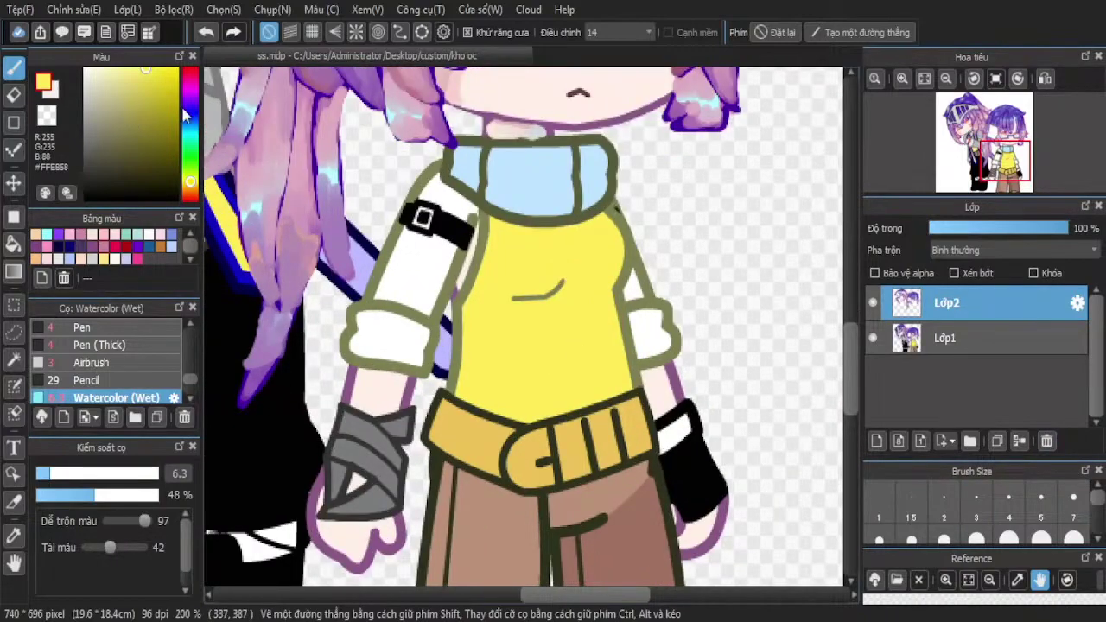
{"action": "left_click_drag", "start_coordinate": [190, 185], "coordinate": [197, 80]}
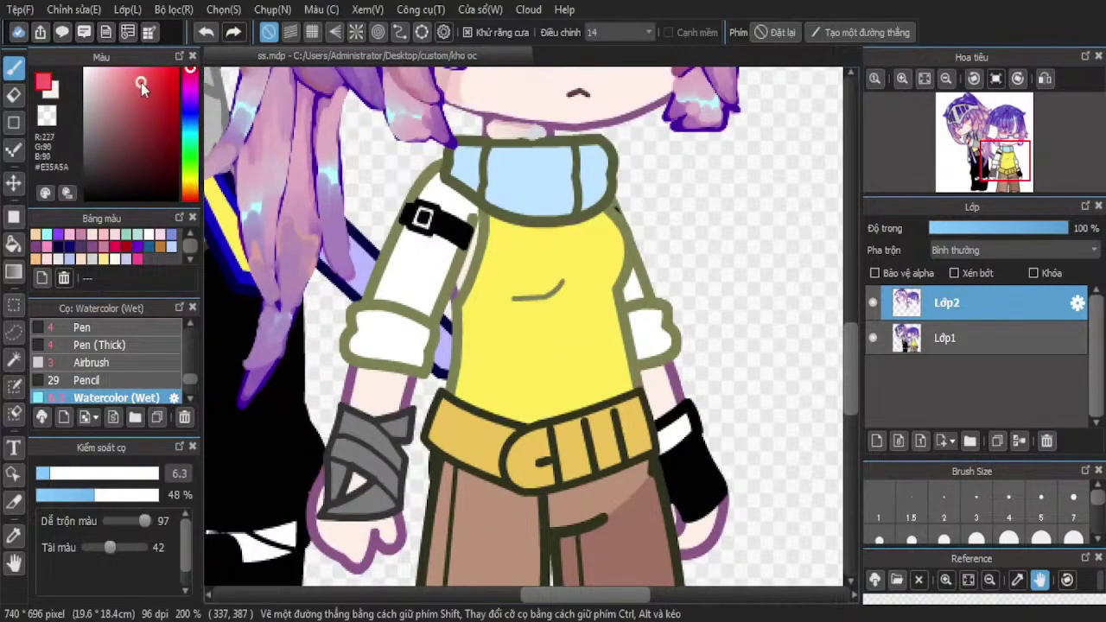
Paint a solid red oval patch along the shirt's left edge, below the chest fold line
{"action": "scroll", "coordinate": [518, 355], "scroll_direction": "up", "scroll_amount": 3}
{"action": "mouse_move", "coordinate": [482, 264]}
{"action": "left_mouse_down"}
{"action": "mouse_move", "coordinate": [552, 350]}
{"action": "mouse_move", "coordinate": [475, 393]}
{"action": "left_mouse_up"}
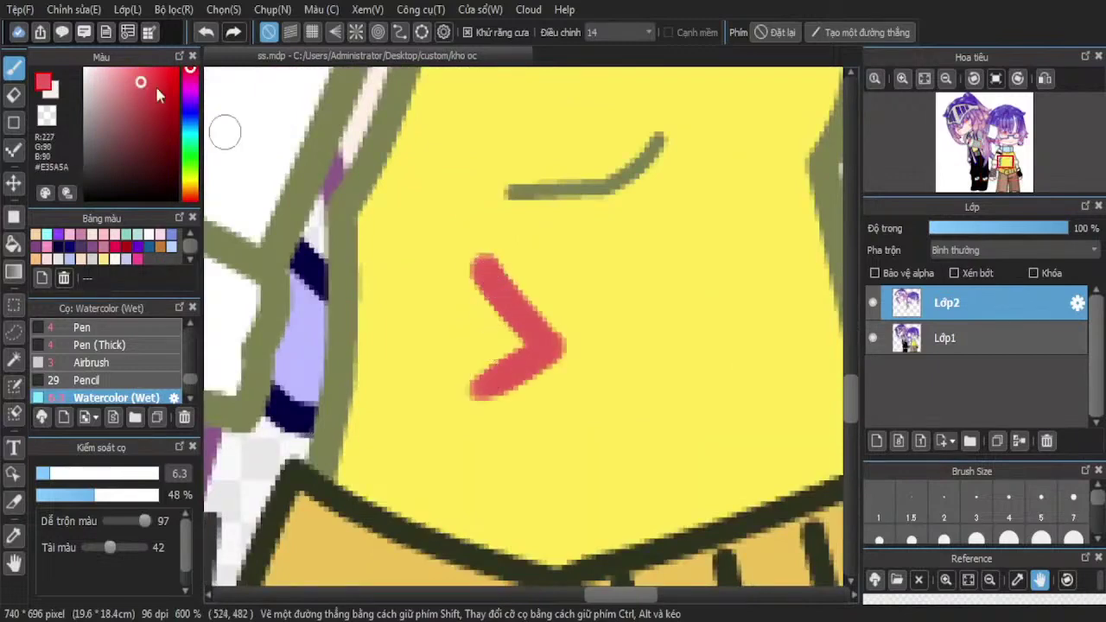
{"action": "left_click", "coordinate": [210, 33]}
{"action": "left_click_drag", "start_coordinate": [446, 204], "coordinate": [499, 302]}
{"action": "mouse_move", "coordinate": [438, 208]}
{"action": "left_mouse_down"}
{"action": "mouse_move", "coordinate": [387, 238]}
{"action": "mouse_move", "coordinate": [440, 398]}
{"action": "mouse_move", "coordinate": [455, 206]}
{"action": "mouse_move", "coordinate": [502, 326]}
{"action": "mouse_move", "coordinate": [475, 376]}
{"action": "mouse_move", "coordinate": [430, 373]}
{"action": "mouse_move", "coordinate": [416, 199]}
{"action": "mouse_move", "coordinate": [437, 364]}
{"action": "mouse_move", "coordinate": [419, 286]}
{"action": "mouse_move", "coordinate": [465, 369]}
{"action": "mouse_move", "coordinate": [432, 207]}
{"action": "mouse_move", "coordinate": [487, 324]}
{"action": "mouse_move", "coordinate": [463, 373]}
{"action": "mouse_move", "coordinate": [430, 234]}
{"action": "mouse_move", "coordinate": [469, 352]}
{"action": "mouse_move", "coordinate": [424, 381]}
{"action": "left_mouse_up"}
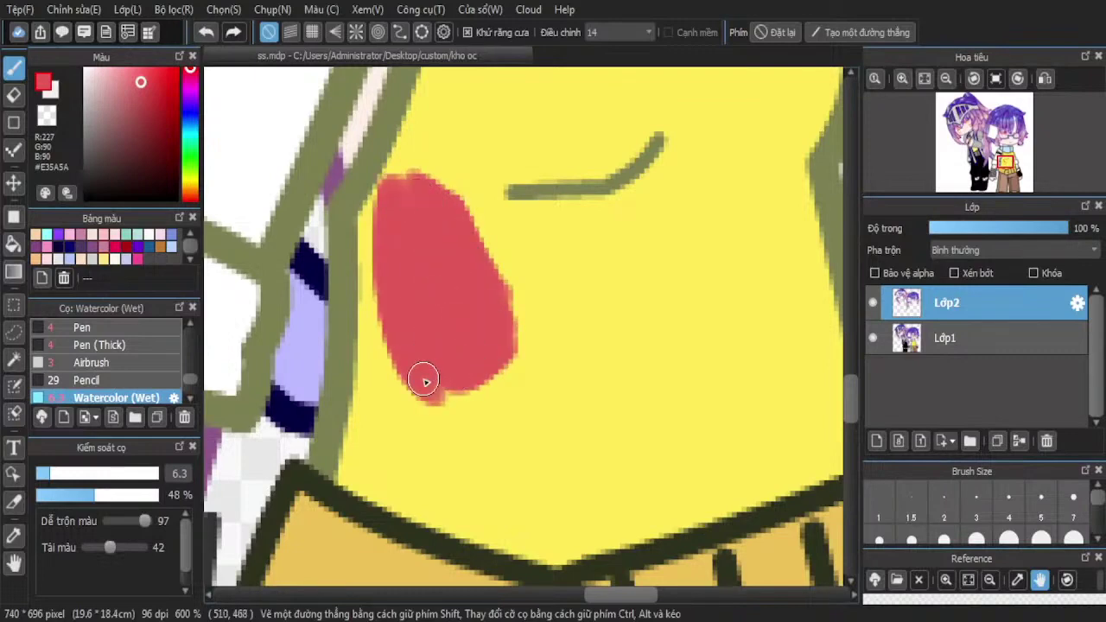
{"action": "mouse_move", "coordinate": [426, 213]}
{"action": "left_mouse_down"}
{"action": "mouse_move", "coordinate": [499, 288]}
{"action": "mouse_move", "coordinate": [504, 343]}
{"action": "left_mouse_up"}
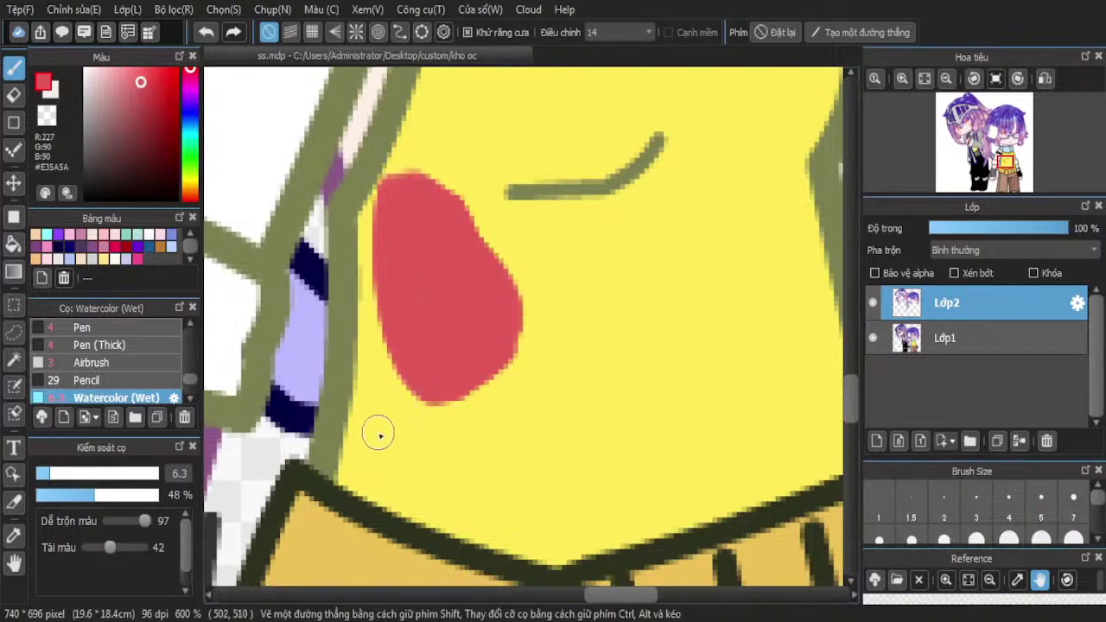
Paint a solid red patch between the first patch and the belt, and another in the middle of the belly
{"action": "mouse_move", "coordinate": [367, 402]}
{"action": "left_mouse_down"}
{"action": "mouse_move", "coordinate": [471, 443]}
{"action": "mouse_move", "coordinate": [432, 441]}
{"action": "mouse_move", "coordinate": [513, 415]}
{"action": "mouse_move", "coordinate": [508, 525]}
{"action": "mouse_move", "coordinate": [410, 515]}
{"action": "mouse_move", "coordinate": [367, 438]}
{"action": "mouse_move", "coordinate": [401, 468]}
{"action": "mouse_move", "coordinate": [408, 493]}
{"action": "mouse_move", "coordinate": [393, 451]}
{"action": "mouse_move", "coordinate": [382, 441]}
{"action": "mouse_move", "coordinate": [399, 488]}
{"action": "mouse_move", "coordinate": [482, 514]}
{"action": "mouse_move", "coordinate": [504, 456]}
{"action": "mouse_move", "coordinate": [499, 431]}
{"action": "mouse_move", "coordinate": [431, 429]}
{"action": "mouse_move", "coordinate": [454, 441]}
{"action": "mouse_move", "coordinate": [524, 416]}
{"action": "mouse_move", "coordinate": [530, 454]}
{"action": "left_mouse_up"}
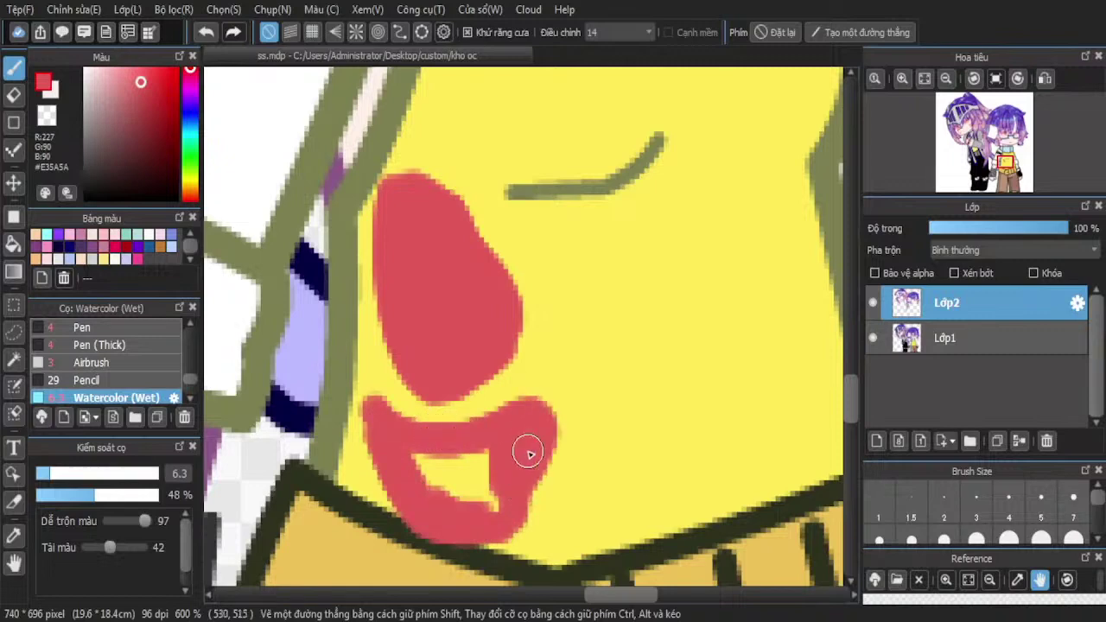
{"action": "mouse_move", "coordinate": [515, 516]}
{"action": "left_mouse_down"}
{"action": "mouse_move", "coordinate": [415, 450]}
{"action": "mouse_move", "coordinate": [478, 486]}
{"action": "left_mouse_up"}
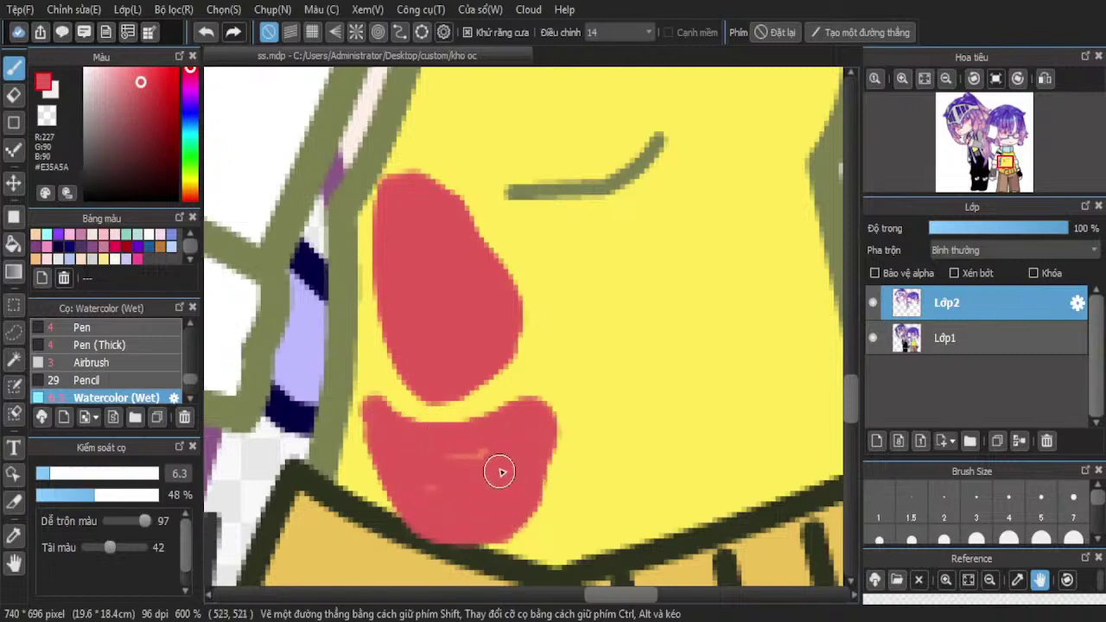
{"action": "mouse_move", "coordinate": [607, 275]}
{"action": "left_mouse_down"}
{"action": "mouse_move", "coordinate": [556, 350]}
{"action": "mouse_move", "coordinate": [600, 382]}
{"action": "mouse_move", "coordinate": [575, 356]}
{"action": "mouse_move", "coordinate": [706, 372]}
{"action": "left_mouse_up"}
{"action": "mouse_move", "coordinate": [566, 294]}
{"action": "left_mouse_down"}
{"action": "mouse_move", "coordinate": [630, 284]}
{"action": "mouse_move", "coordinate": [604, 268]}
{"action": "mouse_move", "coordinate": [693, 335]}
{"action": "mouse_move", "coordinate": [709, 368]}
{"action": "mouse_move", "coordinate": [640, 347]}
{"action": "mouse_move", "coordinate": [661, 349]}
{"action": "mouse_move", "coordinate": [576, 273]}
{"action": "mouse_move", "coordinate": [604, 352]}
{"action": "mouse_move", "coordinate": [648, 344]}
{"action": "mouse_move", "coordinate": [623, 347]}
{"action": "mouse_move", "coordinate": [591, 284]}
{"action": "mouse_move", "coordinate": [603, 350]}
{"action": "left_mouse_up"}
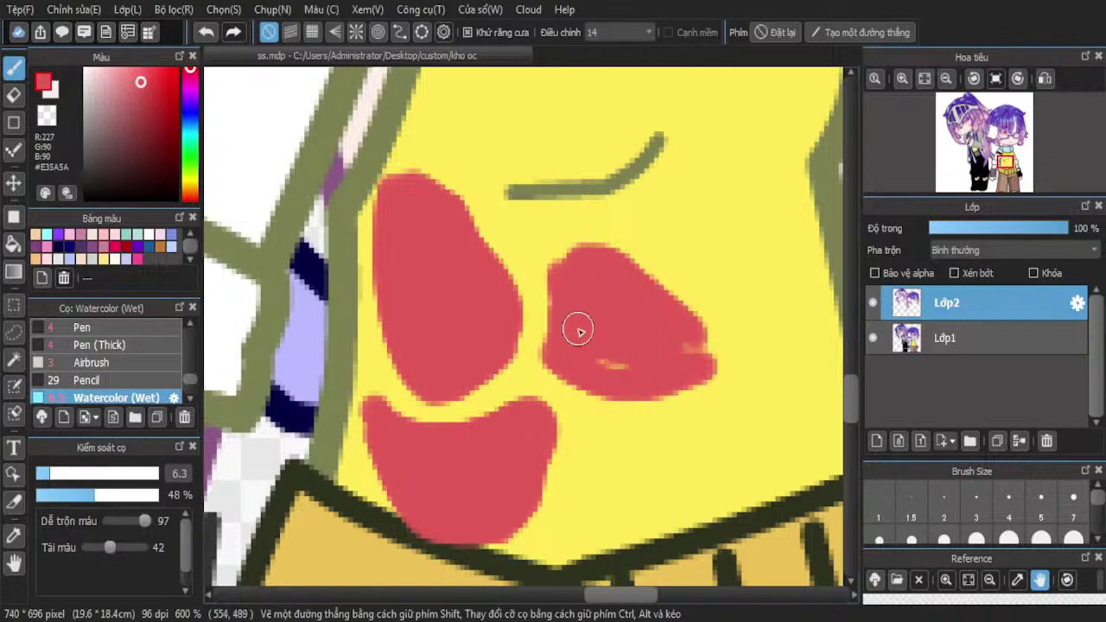
Paint a solid red patch beneath the middle one, reaching down to the belt
{"action": "mouse_move", "coordinate": [657, 427]}
{"action": "left_mouse_down"}
{"action": "mouse_move", "coordinate": [585, 420]}
{"action": "mouse_move", "coordinate": [691, 426]}
{"action": "mouse_move", "coordinate": [740, 402]}
{"action": "mouse_move", "coordinate": [703, 418]}
{"action": "left_mouse_up"}
{"action": "mouse_move", "coordinate": [584, 428]}
{"action": "left_mouse_down"}
{"action": "mouse_move", "coordinate": [584, 464]}
{"action": "mouse_move", "coordinate": [589, 429]}
{"action": "mouse_move", "coordinate": [553, 518]}
{"action": "mouse_move", "coordinate": [579, 476]}
{"action": "mouse_move", "coordinate": [555, 540]}
{"action": "mouse_move", "coordinate": [582, 542]}
{"action": "left_mouse_up"}
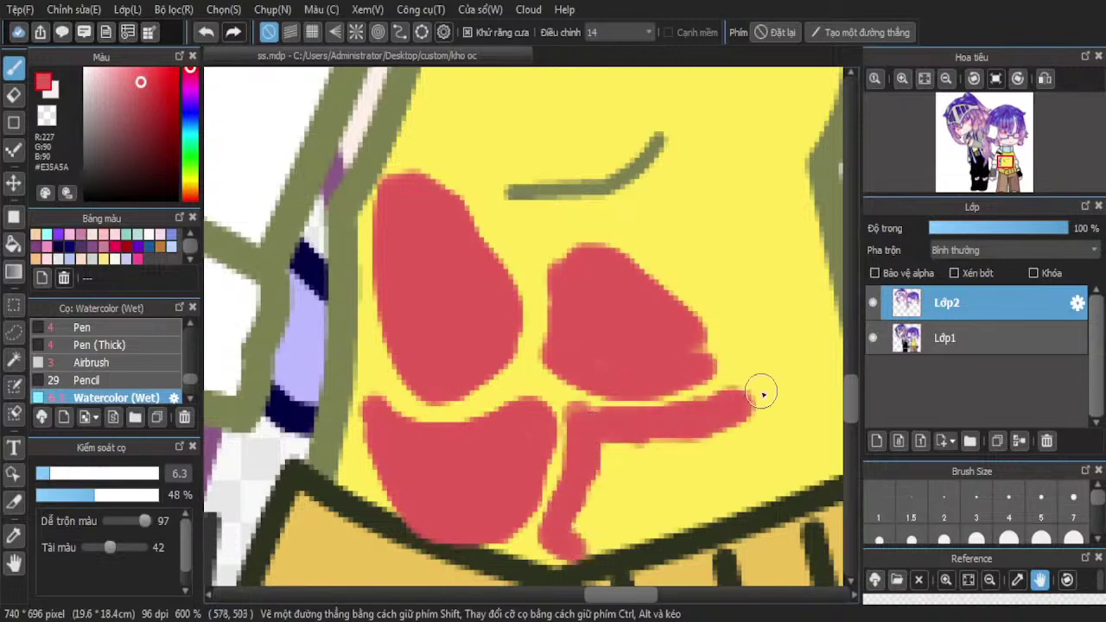
{"action": "mouse_move", "coordinate": [762, 394]}
{"action": "left_mouse_down"}
{"action": "mouse_move", "coordinate": [738, 423]}
{"action": "mouse_move", "coordinate": [749, 426]}
{"action": "mouse_move", "coordinate": [735, 482]}
{"action": "mouse_move", "coordinate": [647, 535]}
{"action": "mouse_move", "coordinate": [571, 538]}
{"action": "mouse_move", "coordinate": [641, 531]}
{"action": "mouse_move", "coordinate": [725, 468]}
{"action": "mouse_move", "coordinate": [731, 436]}
{"action": "mouse_move", "coordinate": [646, 511]}
{"action": "mouse_move", "coordinate": [719, 463]}
{"action": "mouse_move", "coordinate": [654, 503]}
{"action": "mouse_move", "coordinate": [575, 518]}
{"action": "mouse_move", "coordinate": [597, 436]}
{"action": "mouse_move", "coordinate": [607, 487]}
{"action": "mouse_move", "coordinate": [709, 439]}
{"action": "mouse_move", "coordinate": [644, 444]}
{"action": "mouse_move", "coordinate": [625, 484]}
{"action": "left_mouse_up"}
{"action": "scroll", "coordinate": [626, 432], "scroll_direction": "down", "scroll_amount": 5}
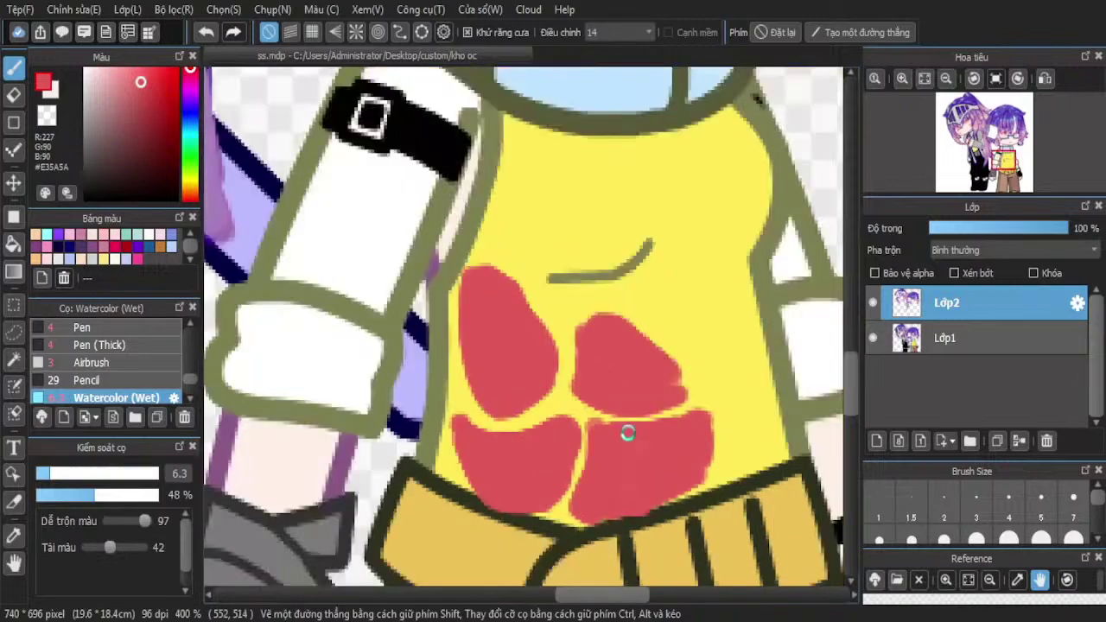
Paint a solid red patch from the middle patch to the shirt's right edge, below the chest
{"action": "scroll", "coordinate": [671, 340], "scroll_direction": "up", "scroll_amount": 5}
{"action": "mouse_move", "coordinate": [604, 347]}
{"action": "left_mouse_down"}
{"action": "mouse_move", "coordinate": [564, 374]}
{"action": "mouse_move", "coordinate": [605, 363]}
{"action": "mouse_move", "coordinate": [590, 372]}
{"action": "mouse_move", "coordinate": [595, 345]}
{"action": "mouse_move", "coordinate": [615, 437]}
{"action": "mouse_move", "coordinate": [616, 341]}
{"action": "mouse_move", "coordinate": [633, 449]}
{"action": "left_mouse_up"}
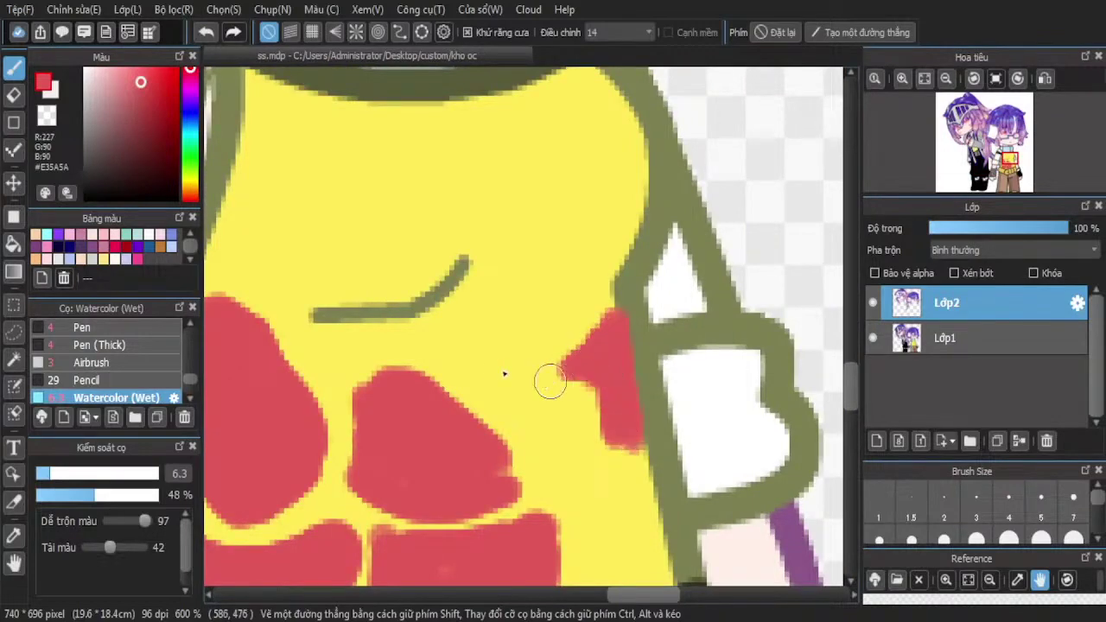
{"action": "mouse_move", "coordinate": [550, 381]}
{"action": "left_mouse_down"}
{"action": "mouse_move", "coordinate": [585, 372]}
{"action": "mouse_move", "coordinate": [466, 371]}
{"action": "mouse_move", "coordinate": [536, 450]}
{"action": "left_mouse_up"}
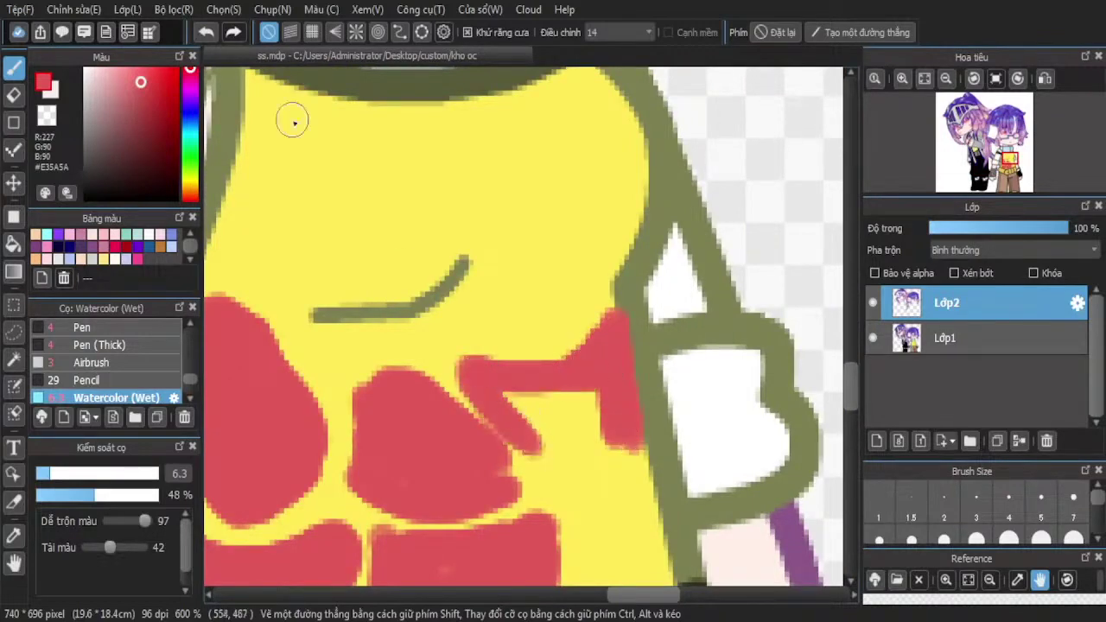
{"action": "left_click", "coordinate": [205, 32]}
{"action": "mouse_move", "coordinate": [469, 386]}
{"action": "left_mouse_down"}
{"action": "mouse_move", "coordinate": [538, 448]}
{"action": "mouse_move", "coordinate": [527, 436]}
{"action": "mouse_move", "coordinate": [557, 474]}
{"action": "mouse_move", "coordinate": [536, 462]}
{"action": "mouse_move", "coordinate": [548, 480]}
{"action": "mouse_move", "coordinate": [587, 484]}
{"action": "mouse_move", "coordinate": [604, 439]}
{"action": "mouse_move", "coordinate": [623, 445]}
{"action": "mouse_move", "coordinate": [619, 471]}
{"action": "mouse_move", "coordinate": [641, 443]}
{"action": "mouse_move", "coordinate": [598, 480]}
{"action": "mouse_move", "coordinate": [614, 488]}
{"action": "mouse_move", "coordinate": [576, 467]}
{"action": "mouse_move", "coordinate": [533, 389]}
{"action": "mouse_move", "coordinate": [561, 451]}
{"action": "mouse_move", "coordinate": [613, 403]}
{"action": "mouse_move", "coordinate": [594, 435]}
{"action": "mouse_move", "coordinate": [581, 400]}
{"action": "mouse_move", "coordinate": [597, 446]}
{"action": "left_mouse_up"}
{"action": "scroll", "coordinate": [562, 375], "scroll_direction": "down", "scroll_amount": 4}
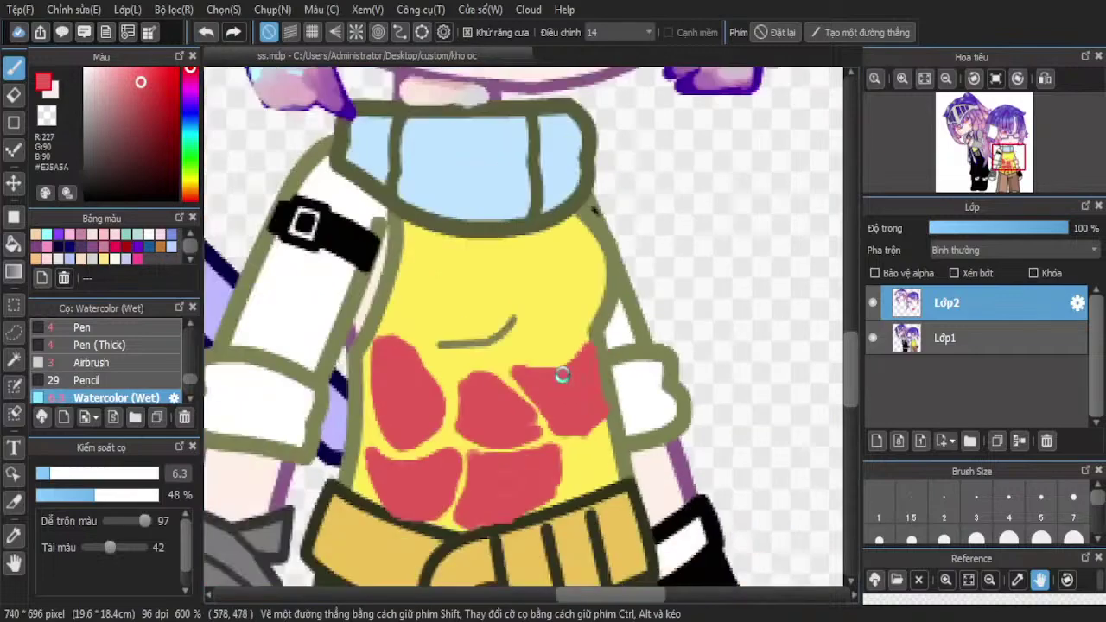
Fill the remaining lower-right area of the shirt above the belt with a sixth red patch
{"action": "scroll", "coordinate": [584, 430], "scroll_direction": "up", "scroll_amount": 4}
{"action": "mouse_move", "coordinate": [587, 349]}
{"action": "left_mouse_down"}
{"action": "mouse_move", "coordinate": [528, 365]}
{"action": "mouse_move", "coordinate": [524, 440]}
{"action": "mouse_move", "coordinate": [562, 447]}
{"action": "left_mouse_up"}
{"action": "mouse_move", "coordinate": [601, 373]}
{"action": "left_mouse_down"}
{"action": "mouse_move", "coordinate": [587, 420]}
{"action": "mouse_move", "coordinate": [570, 375]}
{"action": "mouse_move", "coordinate": [580, 372]}
{"action": "left_mouse_up"}
{"action": "scroll", "coordinate": [540, 417], "scroll_direction": "down", "scroll_amount": 3}
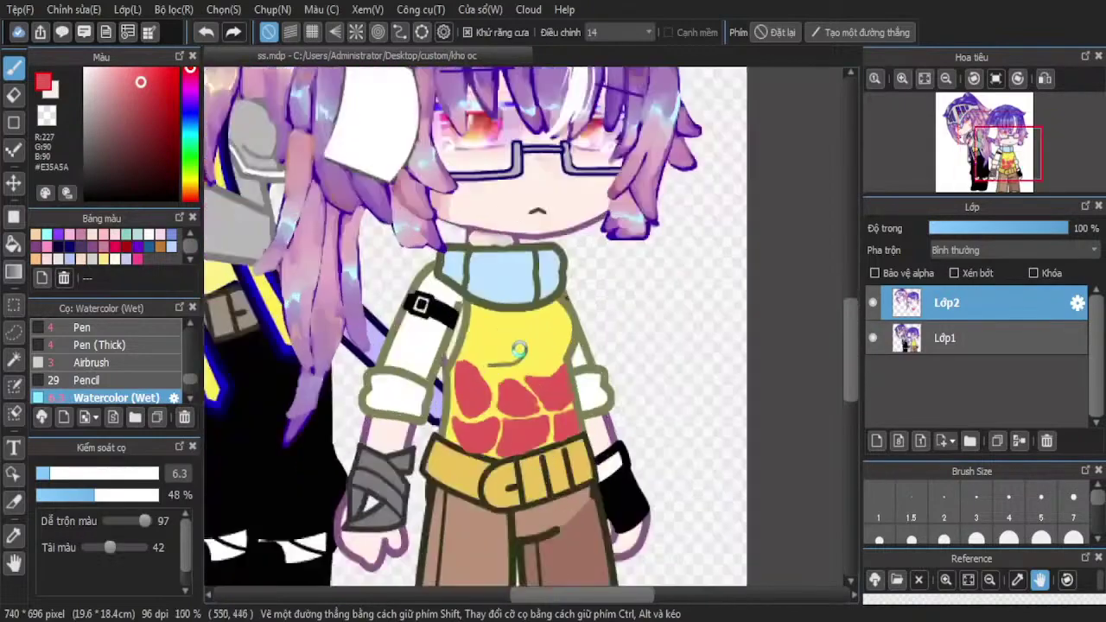
{"action": "scroll", "coordinate": [540, 417], "scroll_direction": "up", "scroll_amount": 2}
{"action": "left_click_drag", "start_coordinate": [1029, 228], "coordinate": [978, 227]}
{"action": "scroll", "coordinate": [730, 182], "scroll_direction": "down", "scroll_amount": 2}
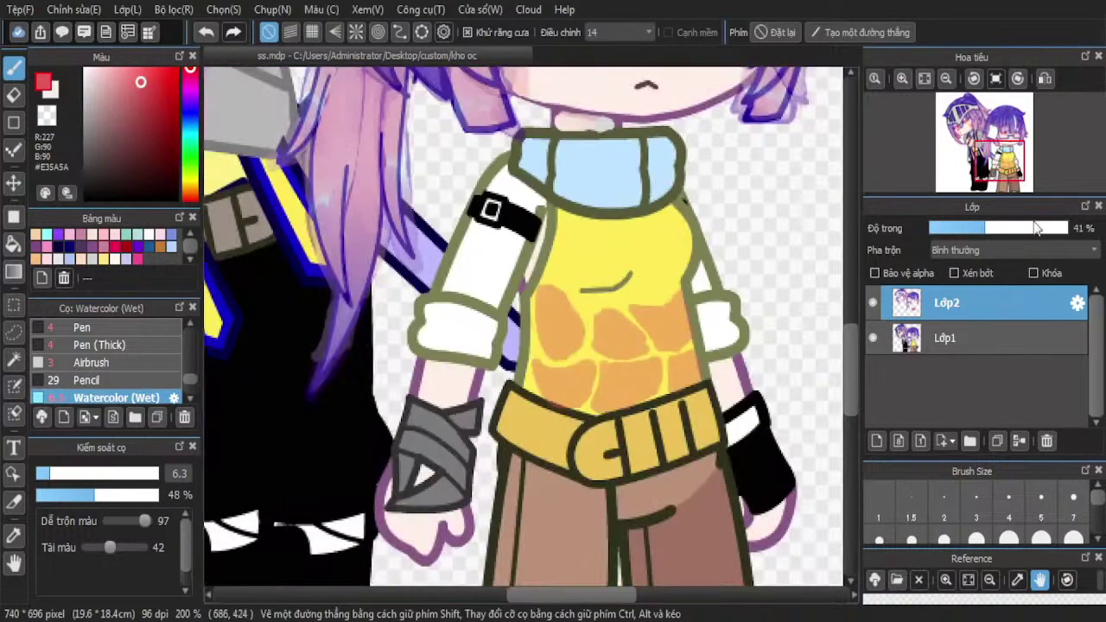
{"action": "left_click", "coordinate": [208, 35]}
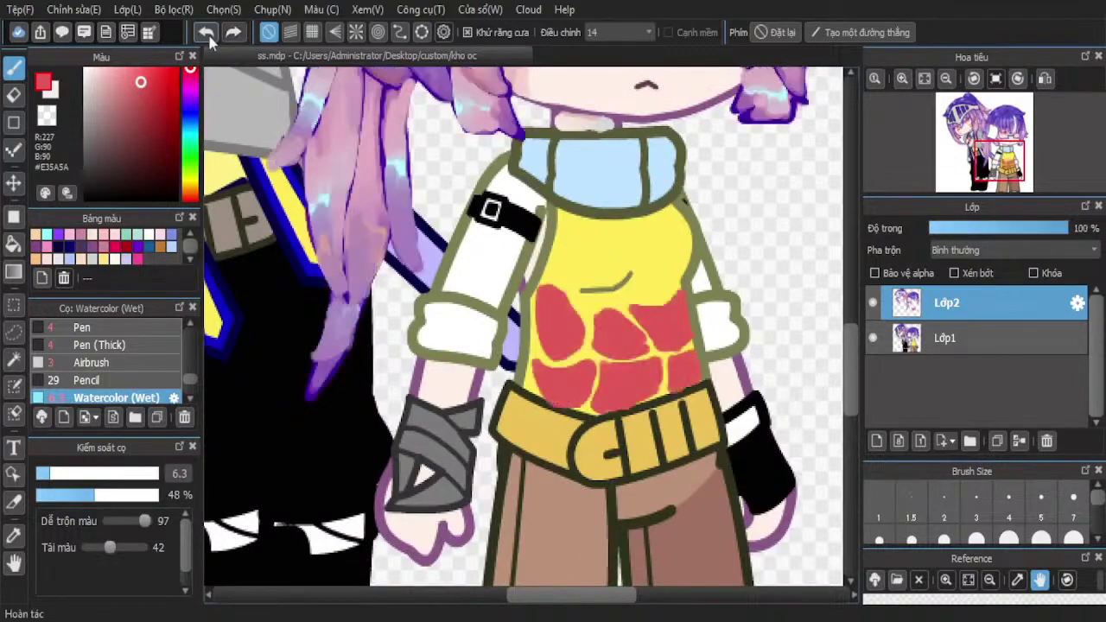
Sample the shirt's yellow (#FFEB58) and blend it over the upper-left red patch with the Watercolor (Wet) brush
{"action": "left_click", "coordinate": [12, 538]}
{"action": "scroll", "coordinate": [546, 294], "scroll_direction": "up", "scroll_amount": 2}
{"action": "left_click", "coordinate": [610, 271]}
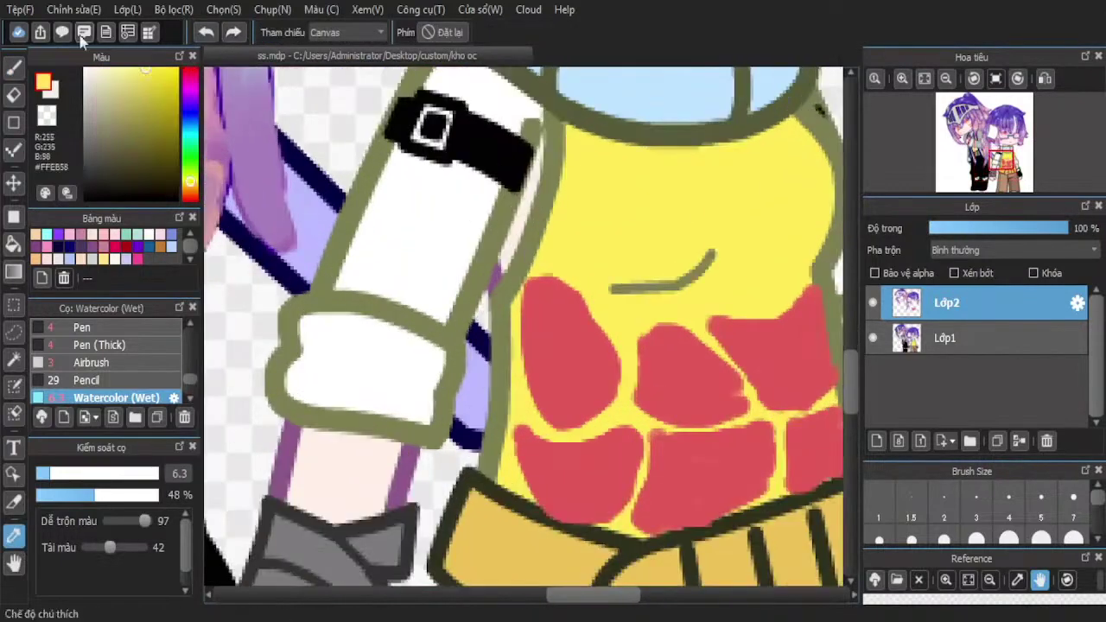
{"action": "left_click", "coordinate": [13, 66]}
{"action": "scroll", "coordinate": [647, 432], "scroll_direction": "up", "scroll_amount": 2}
{"action": "mouse_move", "coordinate": [471, 155]}
{"action": "left_mouse_down"}
{"action": "mouse_move", "coordinate": [531, 247]}
{"action": "mouse_move", "coordinate": [573, 283]}
{"action": "mouse_move", "coordinate": [481, 161]}
{"action": "mouse_move", "coordinate": [498, 136]}
{"action": "mouse_move", "coordinate": [401, 204]}
{"action": "left_mouse_up"}
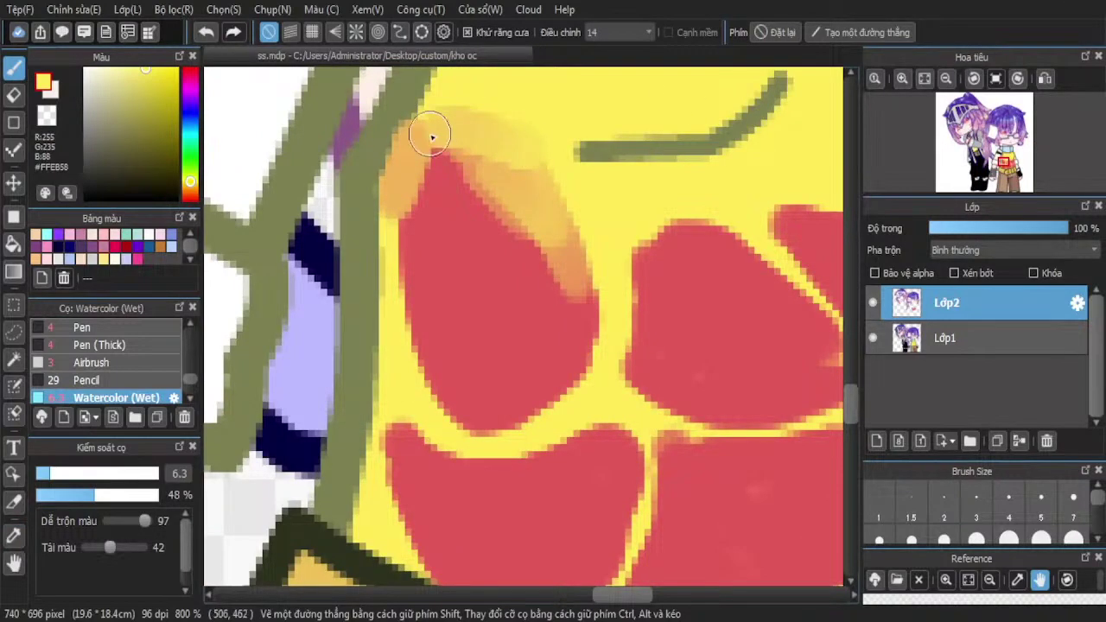
{"action": "mouse_move", "coordinate": [432, 137]}
{"action": "left_mouse_down"}
{"action": "mouse_move", "coordinate": [392, 338]}
{"action": "mouse_move", "coordinate": [434, 388]}
{"action": "mouse_move", "coordinate": [501, 419]}
{"action": "mouse_move", "coordinate": [464, 403]}
{"action": "mouse_move", "coordinate": [491, 418]}
{"action": "mouse_move", "coordinate": [545, 229]}
{"action": "mouse_move", "coordinate": [562, 375]}
{"action": "mouse_move", "coordinate": [574, 364]}
{"action": "mouse_move", "coordinate": [563, 382]}
{"action": "mouse_move", "coordinate": [593, 363]}
{"action": "mouse_move", "coordinate": [501, 400]}
{"action": "mouse_move", "coordinate": [514, 235]}
{"action": "mouse_move", "coordinate": [486, 173]}
{"action": "mouse_move", "coordinate": [447, 178]}
{"action": "mouse_move", "coordinate": [464, 158]}
{"action": "mouse_move", "coordinate": [473, 346]}
{"action": "mouse_move", "coordinate": [427, 181]}
{"action": "mouse_move", "coordinate": [469, 373]}
{"action": "mouse_move", "coordinate": [481, 337]}
{"action": "mouse_move", "coordinate": [504, 361]}
{"action": "mouse_move", "coordinate": [469, 192]}
{"action": "mouse_move", "coordinate": [415, 294]}
{"action": "mouse_move", "coordinate": [464, 388]}
{"action": "mouse_move", "coordinate": [412, 257]}
{"action": "mouse_move", "coordinate": [392, 252]}
{"action": "mouse_move", "coordinate": [458, 410]}
{"action": "left_mouse_up"}
Blend yellow over the lower-left red patch above the belt and the gap beneath the upper-left patch
{"action": "mouse_move", "coordinate": [391, 337]}
{"action": "left_mouse_down"}
{"action": "mouse_move", "coordinate": [406, 452]}
{"action": "mouse_move", "coordinate": [493, 484]}
{"action": "mouse_move", "coordinate": [538, 484]}
{"action": "mouse_move", "coordinate": [521, 492]}
{"action": "left_mouse_up"}
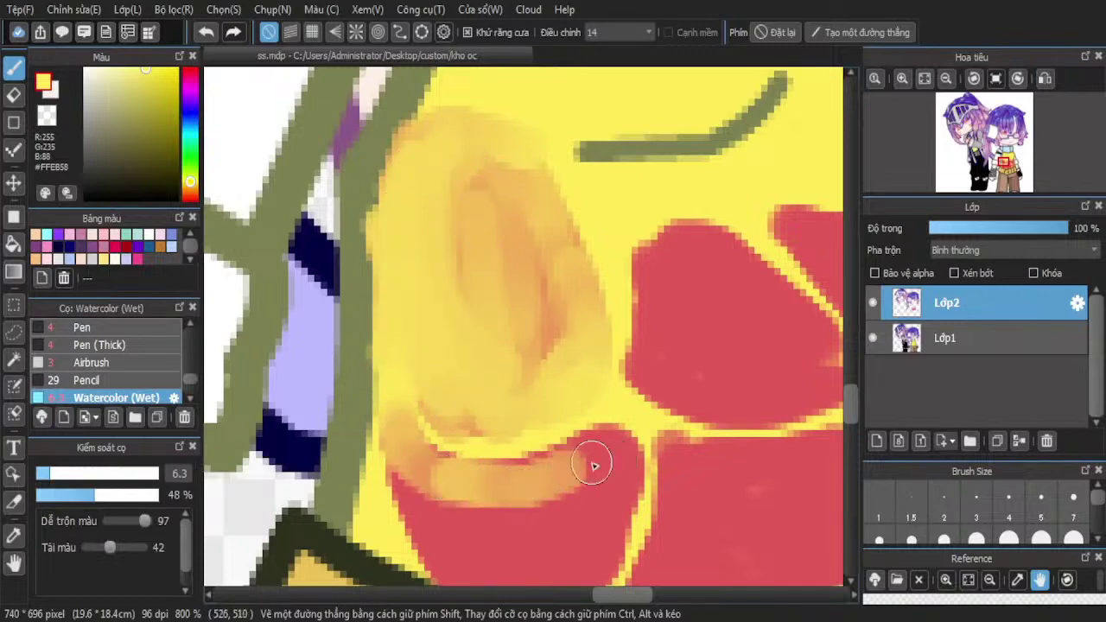
{"action": "mouse_move", "coordinate": [594, 466]}
{"action": "left_mouse_down"}
{"action": "mouse_move", "coordinate": [605, 464]}
{"action": "mouse_move", "coordinate": [600, 526]}
{"action": "mouse_move", "coordinate": [535, 473]}
{"action": "mouse_move", "coordinate": [424, 458]}
{"action": "mouse_move", "coordinate": [585, 461]}
{"action": "mouse_move", "coordinate": [597, 452]}
{"action": "mouse_move", "coordinate": [628, 467]}
{"action": "mouse_move", "coordinate": [605, 446]}
{"action": "left_mouse_up"}
{"action": "scroll", "coordinate": [578, 367], "scroll_direction": "down", "scroll_amount": 2}
{"action": "mouse_move", "coordinate": [570, 388]}
{"action": "left_mouse_down"}
{"action": "mouse_move", "coordinate": [585, 524]}
{"action": "mouse_move", "coordinate": [565, 545]}
{"action": "mouse_move", "coordinate": [623, 420]}
{"action": "mouse_move", "coordinate": [578, 548]}
{"action": "mouse_move", "coordinate": [421, 430]}
{"action": "mouse_move", "coordinate": [388, 381]}
{"action": "left_mouse_up"}
{"action": "mouse_move", "coordinate": [391, 479]}
{"action": "left_mouse_down"}
{"action": "mouse_move", "coordinate": [409, 460]}
{"action": "mouse_move", "coordinate": [487, 563]}
{"action": "mouse_move", "coordinate": [472, 550]}
{"action": "mouse_move", "coordinate": [541, 518]}
{"action": "mouse_move", "coordinate": [433, 462]}
{"action": "mouse_move", "coordinate": [524, 533]}
{"action": "mouse_move", "coordinate": [545, 519]}
{"action": "mouse_move", "coordinate": [511, 472]}
{"action": "mouse_move", "coordinate": [559, 435]}
{"action": "mouse_move", "coordinate": [538, 532]}
{"action": "mouse_move", "coordinate": [555, 494]}
{"action": "mouse_move", "coordinate": [433, 443]}
{"action": "mouse_move", "coordinate": [568, 444]}
{"action": "mouse_move", "coordinate": [556, 515]}
{"action": "mouse_move", "coordinate": [464, 447]}
{"action": "left_mouse_up"}
{"action": "scroll", "coordinate": [464, 446], "scroll_direction": "down", "scroll_amount": 7}
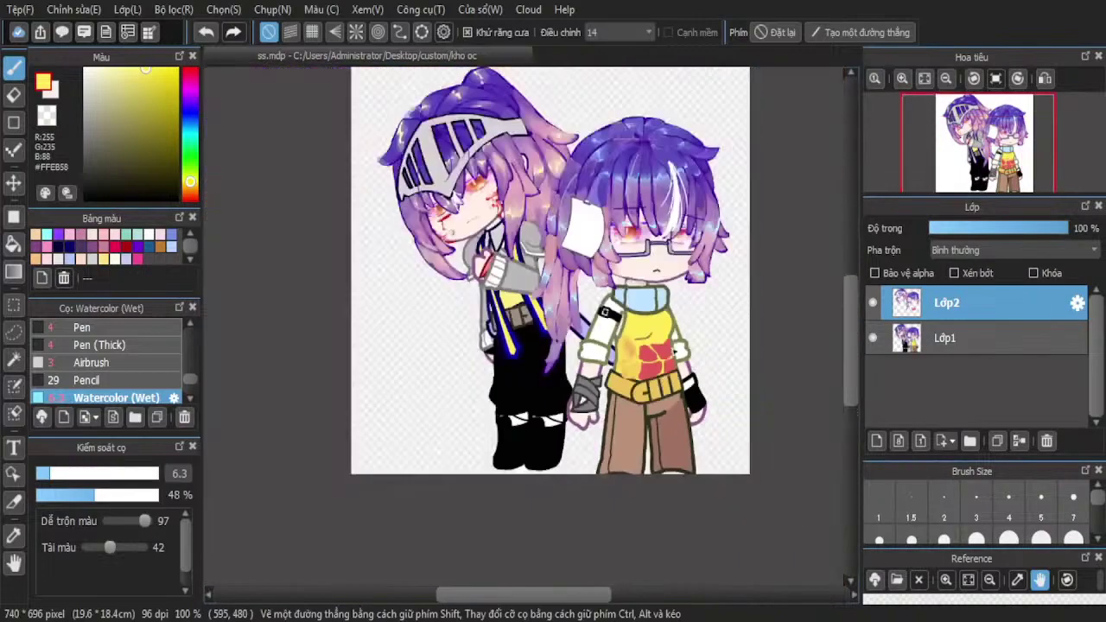
Blend yellow over the upper-middle red patch, lightening its centre and leaving orange shading along its left edge
{"action": "scroll", "coordinate": [650, 316], "scroll_direction": "up", "scroll_amount": 6}
{"action": "mouse_move", "coordinate": [542, 384]}
{"action": "left_mouse_down"}
{"action": "mouse_move", "coordinate": [627, 391]}
{"action": "mouse_move", "coordinate": [495, 389]}
{"action": "mouse_move", "coordinate": [640, 438]}
{"action": "mouse_move", "coordinate": [660, 464]}
{"action": "mouse_move", "coordinate": [631, 439]}
{"action": "left_mouse_up"}
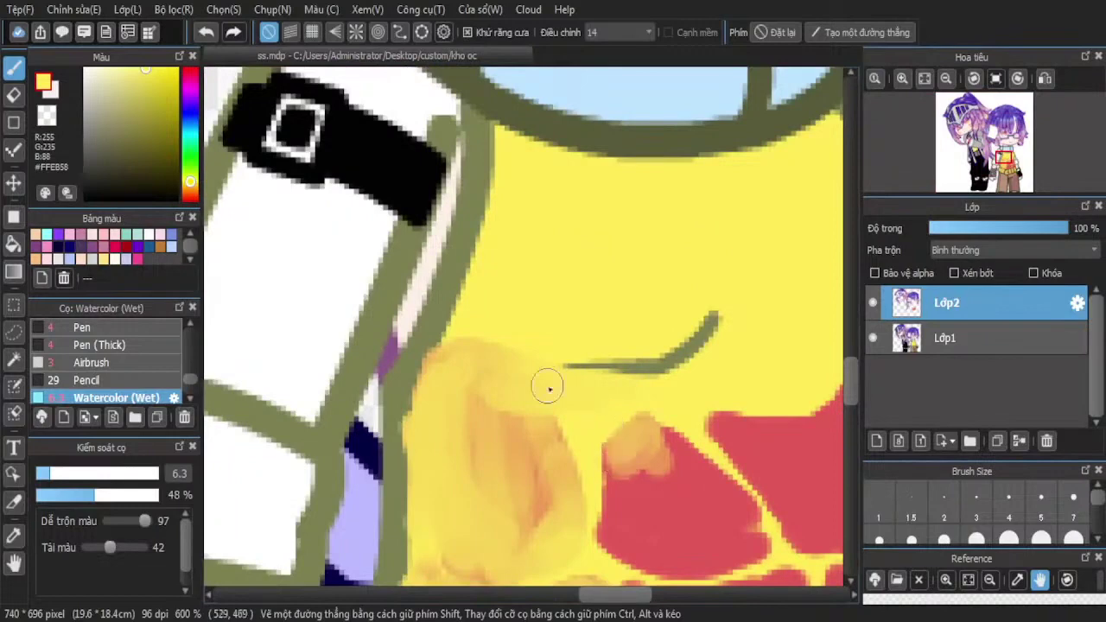
{"action": "scroll", "coordinate": [548, 388], "scroll_direction": "up", "scroll_amount": 2}
{"action": "mouse_move", "coordinate": [568, 385]}
{"action": "left_mouse_down"}
{"action": "mouse_move", "coordinate": [526, 318]}
{"action": "mouse_move", "coordinate": [530, 437]}
{"action": "mouse_move", "coordinate": [607, 478]}
{"action": "mouse_move", "coordinate": [596, 463]}
{"action": "mouse_move", "coordinate": [683, 459]}
{"action": "mouse_move", "coordinate": [642, 470]}
{"action": "mouse_move", "coordinate": [611, 463]}
{"action": "mouse_move", "coordinate": [711, 452]}
{"action": "mouse_move", "coordinate": [721, 426]}
{"action": "mouse_move", "coordinate": [617, 303]}
{"action": "mouse_move", "coordinate": [681, 404]}
{"action": "mouse_move", "coordinate": [671, 460]}
{"action": "mouse_move", "coordinate": [596, 458]}
{"action": "mouse_move", "coordinate": [678, 405]}
{"action": "mouse_move", "coordinate": [620, 390]}
{"action": "mouse_move", "coordinate": [639, 418]}
{"action": "mouse_move", "coordinate": [576, 340]}
{"action": "mouse_move", "coordinate": [579, 433]}
{"action": "mouse_move", "coordinate": [577, 397]}
{"action": "left_mouse_up"}
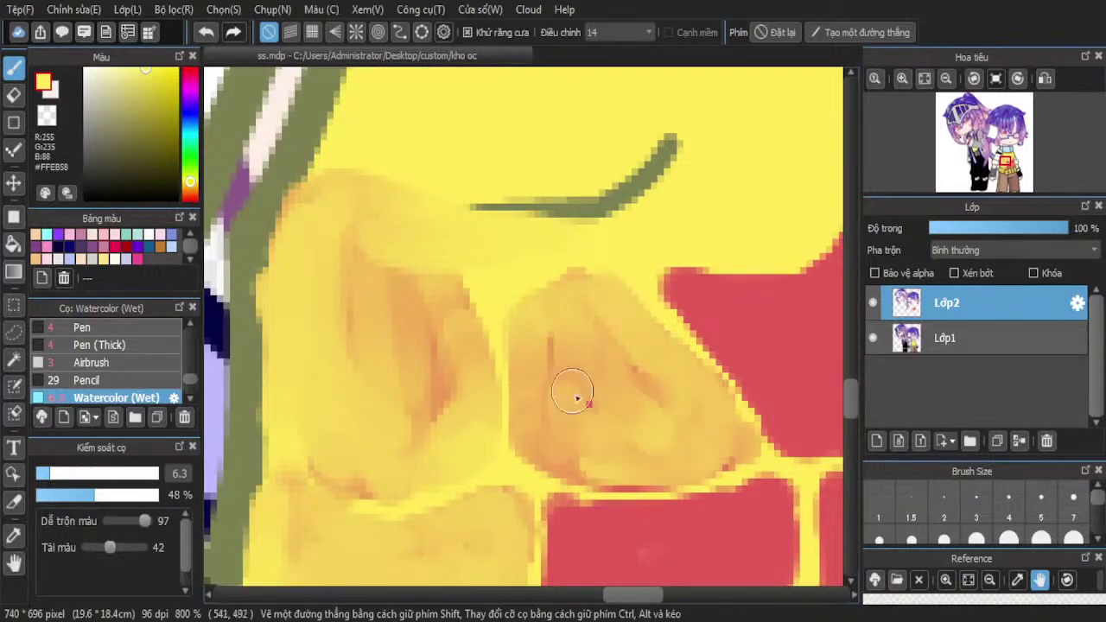
{"action": "scroll", "coordinate": [597, 285], "scroll_direction": "down", "scroll_amount": 5}
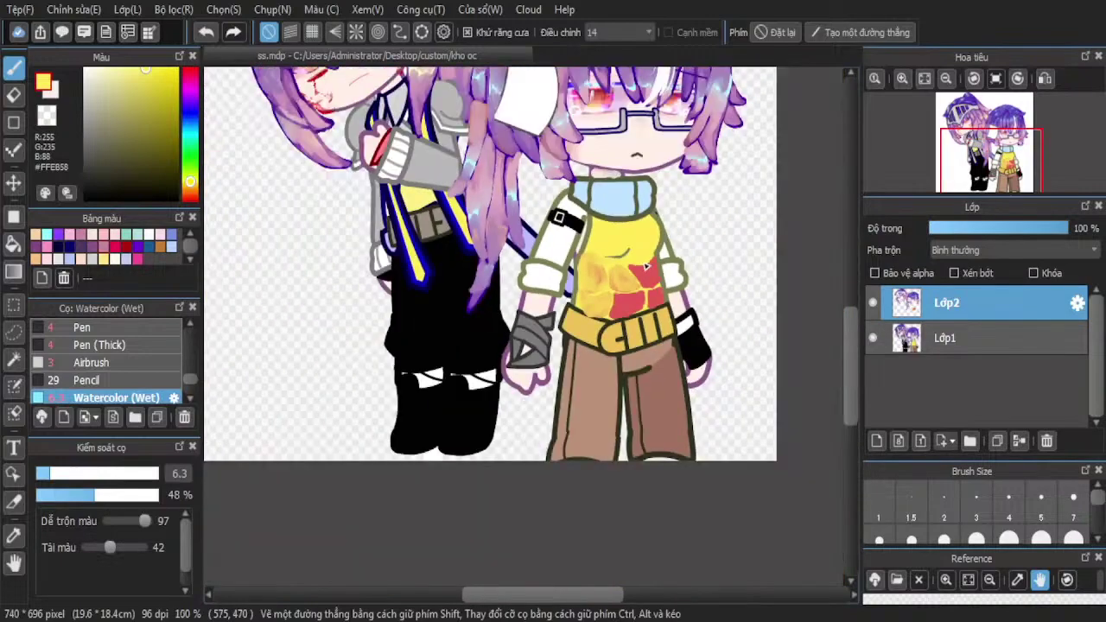
{"action": "scroll", "coordinate": [646, 268], "scroll_direction": "up", "scroll_amount": 5}
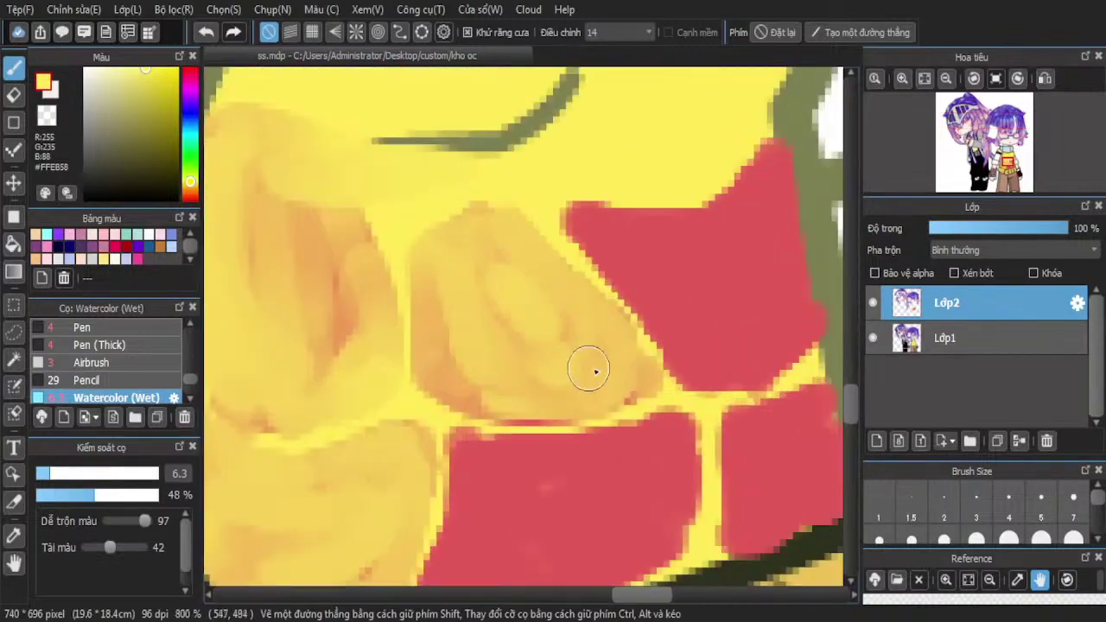
{"action": "mouse_move", "coordinate": [595, 372]}
{"action": "left_mouse_down"}
{"action": "mouse_move", "coordinate": [547, 402]}
{"action": "mouse_move", "coordinate": [508, 393]}
{"action": "mouse_move", "coordinate": [620, 386]}
{"action": "mouse_move", "coordinate": [498, 373]}
{"action": "mouse_move", "coordinate": [565, 393]}
{"action": "left_mouse_up"}
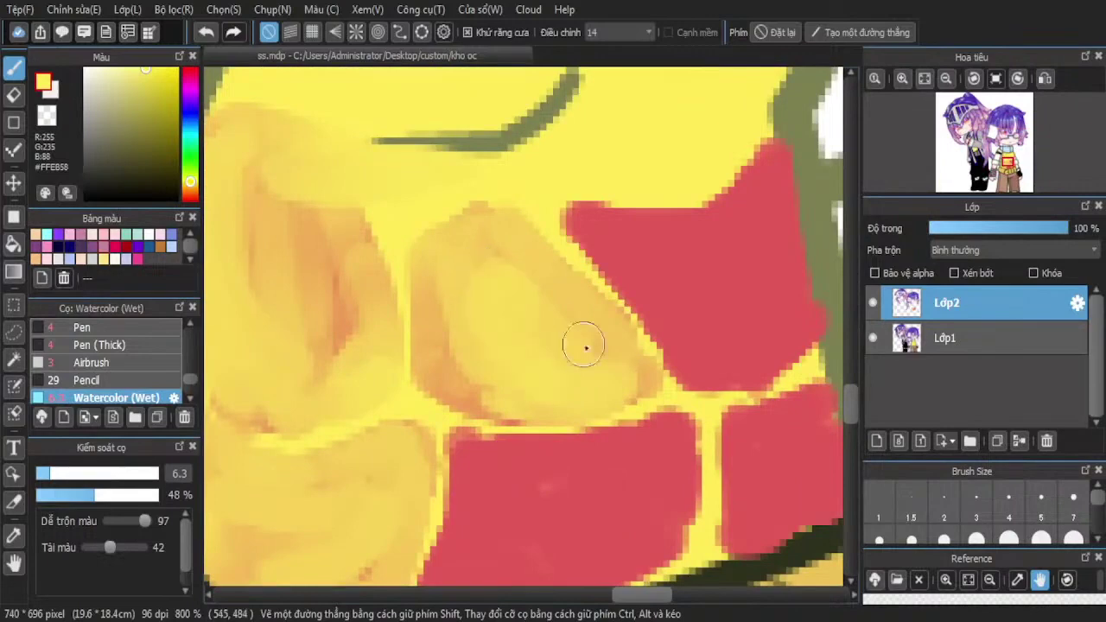
{"action": "left_click_drag", "start_coordinate": [585, 348], "coordinate": [534, 282]}
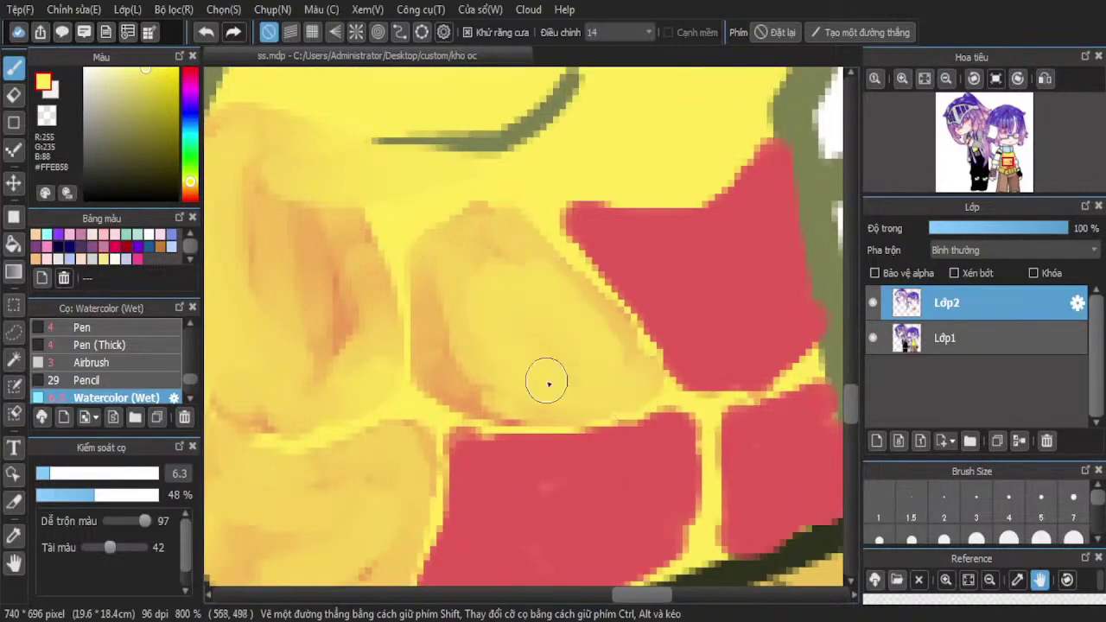
Soften the two left patches with more yellow and smooth the boundary between them
{"action": "scroll", "coordinate": [387, 277], "scroll_direction": "down", "scroll_amount": 3}
{"action": "scroll", "coordinate": [420, 309], "scroll_direction": "up", "scroll_amount": 2}
{"action": "mouse_move", "coordinate": [408, 396]}
{"action": "left_mouse_down"}
{"action": "mouse_move", "coordinate": [409, 290]}
{"action": "mouse_move", "coordinate": [396, 371]}
{"action": "mouse_move", "coordinate": [414, 279]}
{"action": "mouse_move", "coordinate": [418, 404]}
{"action": "mouse_move", "coordinate": [375, 410]}
{"action": "mouse_move", "coordinate": [390, 324]}
{"action": "mouse_move", "coordinate": [339, 420]}
{"action": "mouse_move", "coordinate": [384, 301]}
{"action": "mouse_move", "coordinate": [328, 378]}
{"action": "left_mouse_up"}
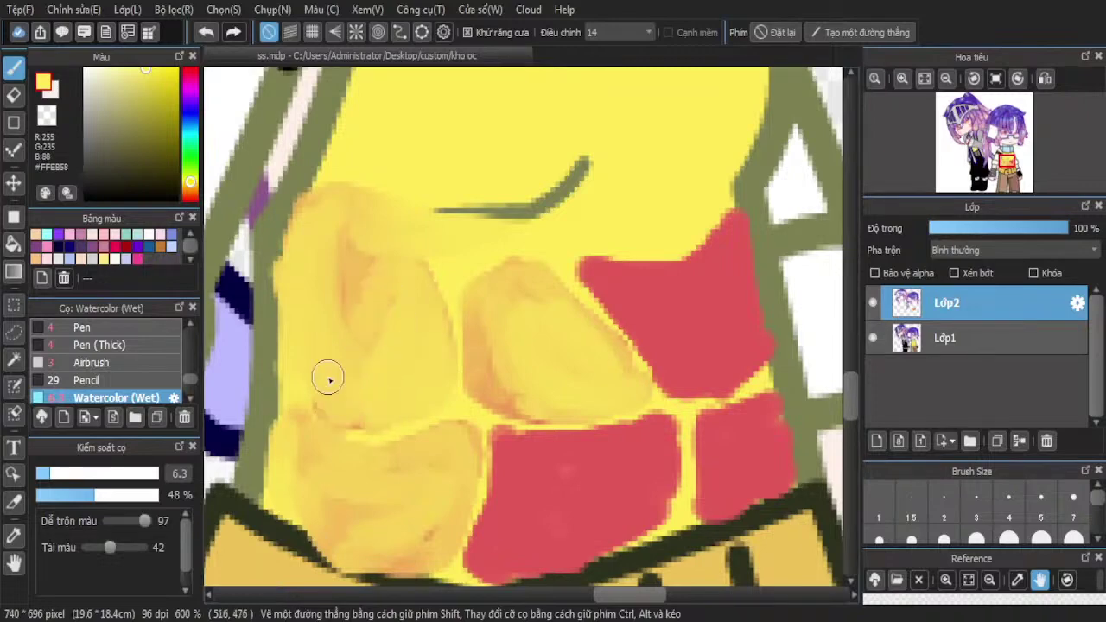
{"action": "mouse_move", "coordinate": [330, 419]}
{"action": "left_mouse_down"}
{"action": "mouse_move", "coordinate": [435, 434]}
{"action": "mouse_move", "coordinate": [396, 478]}
{"action": "mouse_move", "coordinate": [448, 489]}
{"action": "mouse_move", "coordinate": [428, 451]}
{"action": "mouse_move", "coordinate": [341, 449]}
{"action": "left_mouse_up"}
{"action": "scroll", "coordinate": [468, 380], "scroll_direction": "down", "scroll_amount": 5}
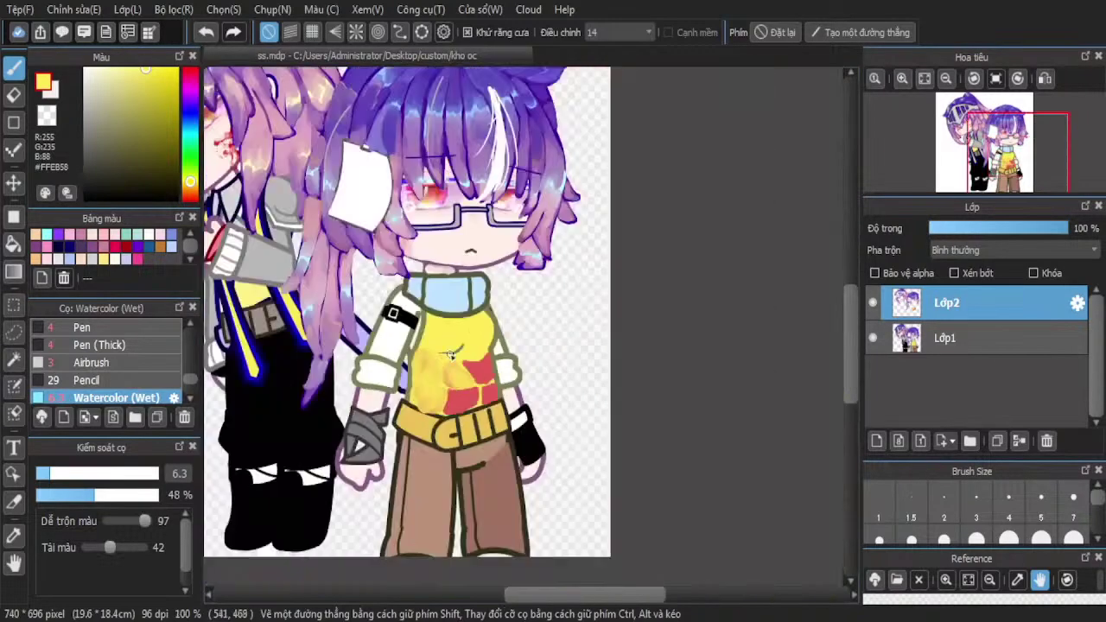
Blend yellow over the upper-right red patch beside the shirt's right edge
{"action": "scroll", "coordinate": [464, 366], "scroll_direction": "up", "scroll_amount": 4}
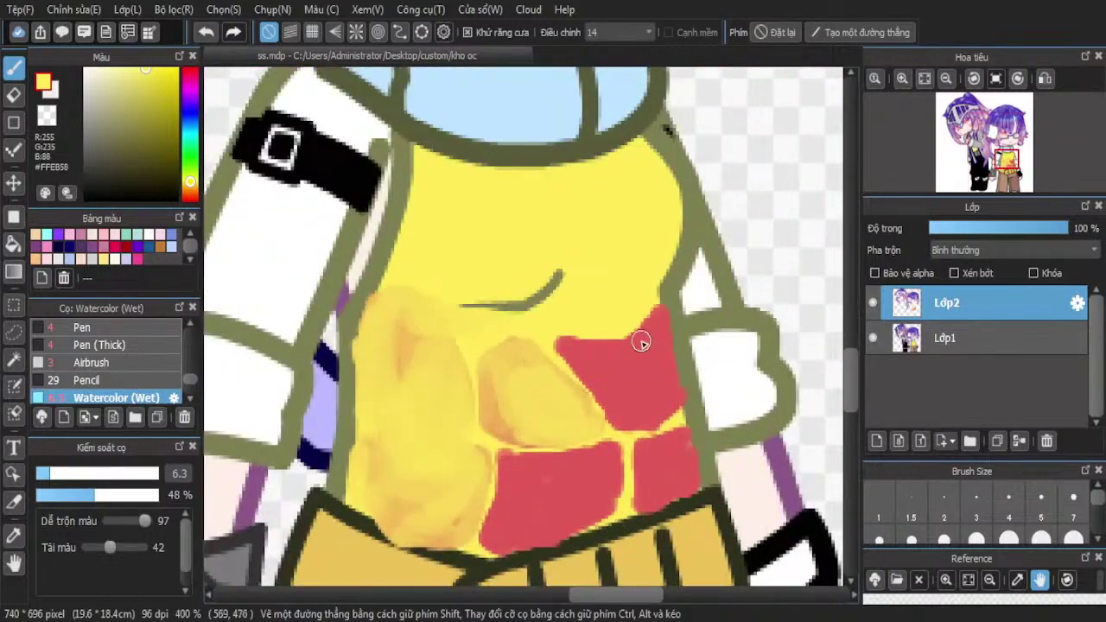
{"action": "mouse_move", "coordinate": [654, 318]}
{"action": "left_mouse_down"}
{"action": "mouse_move", "coordinate": [597, 341]}
{"action": "mouse_move", "coordinate": [623, 329]}
{"action": "mouse_move", "coordinate": [576, 312]}
{"action": "mouse_move", "coordinate": [595, 333]}
{"action": "mouse_move", "coordinate": [573, 351]}
{"action": "mouse_move", "coordinate": [609, 362]}
{"action": "mouse_move", "coordinate": [588, 320]}
{"action": "mouse_move", "coordinate": [659, 338]}
{"action": "mouse_move", "coordinate": [576, 337]}
{"action": "mouse_move", "coordinate": [667, 321]}
{"action": "mouse_move", "coordinate": [676, 404]}
{"action": "mouse_move", "coordinate": [646, 411]}
{"action": "mouse_move", "coordinate": [605, 366]}
{"action": "mouse_move", "coordinate": [564, 345]}
{"action": "mouse_move", "coordinate": [619, 415]}
{"action": "mouse_move", "coordinate": [642, 416]}
{"action": "mouse_move", "coordinate": [626, 387]}
{"action": "mouse_move", "coordinate": [654, 342]}
{"action": "mouse_move", "coordinate": [653, 408]}
{"action": "mouse_move", "coordinate": [663, 395]}
{"action": "mouse_move", "coordinate": [610, 425]}
{"action": "mouse_move", "coordinate": [598, 393]}
{"action": "mouse_move", "coordinate": [651, 419]}
{"action": "mouse_move", "coordinate": [660, 359]}
{"action": "mouse_move", "coordinate": [630, 353]}
{"action": "mouse_move", "coordinate": [640, 361]}
{"action": "mouse_move", "coordinate": [639, 338]}
{"action": "mouse_move", "coordinate": [653, 378]}
{"action": "mouse_move", "coordinate": [624, 409]}
{"action": "mouse_move", "coordinate": [583, 338]}
{"action": "left_mouse_up"}
{"action": "scroll", "coordinate": [586, 317], "scroll_direction": "down", "scroll_amount": 3}
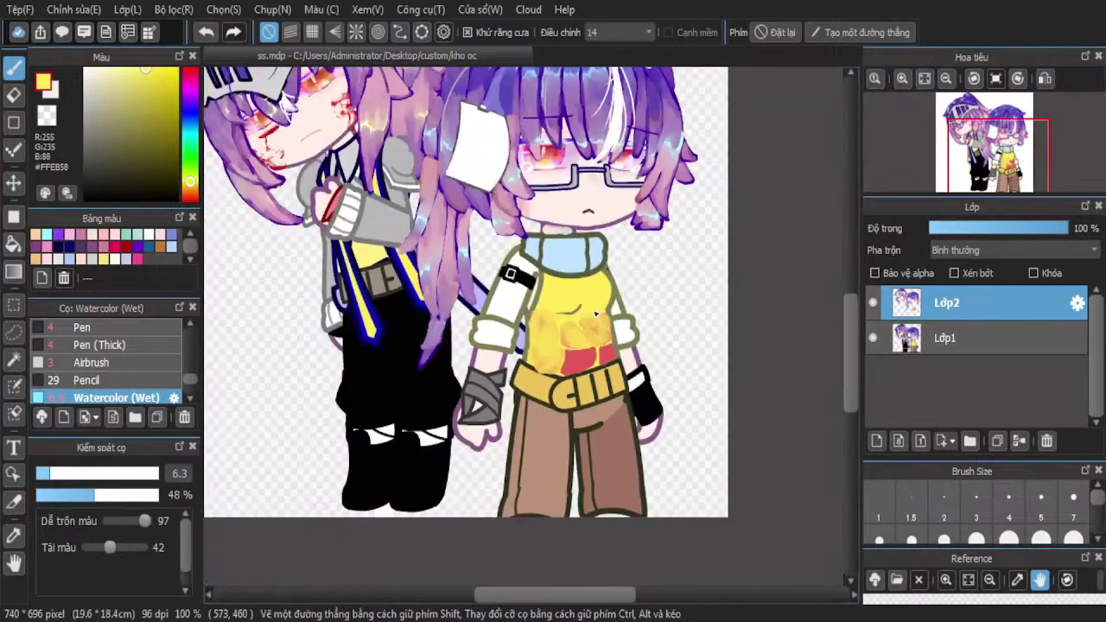
Erase all the red and orange patches from the yellow shirt with the eraser enlarged to size 87
{"action": "scroll", "coordinate": [594, 315], "scroll_direction": "down", "scroll_amount": 1}
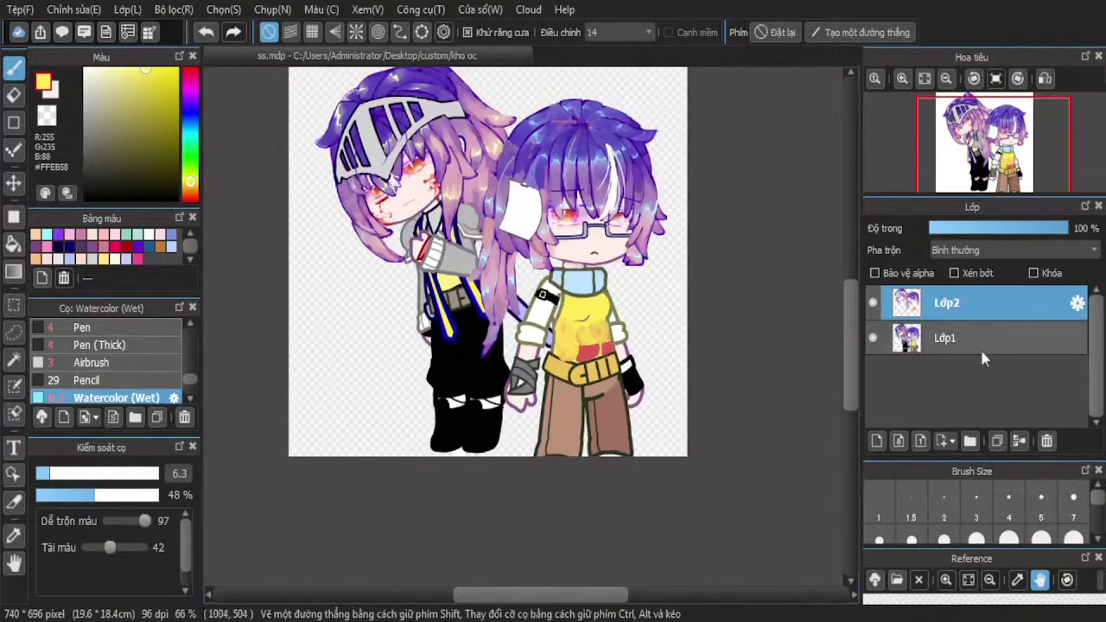
{"action": "scroll", "coordinate": [640, 315], "scroll_direction": "up", "scroll_amount": 3}
{"action": "key", "text": "e"}
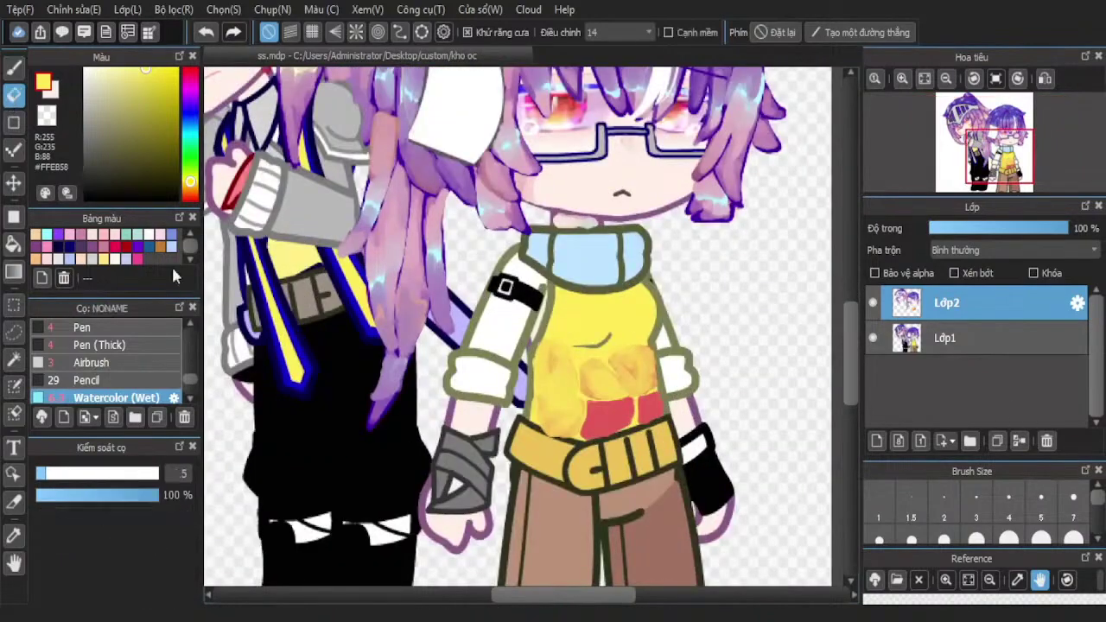
{"action": "left_click", "coordinate": [139, 473]}
{"action": "left_click_drag", "start_coordinate": [562, 363], "coordinate": [640, 424]}
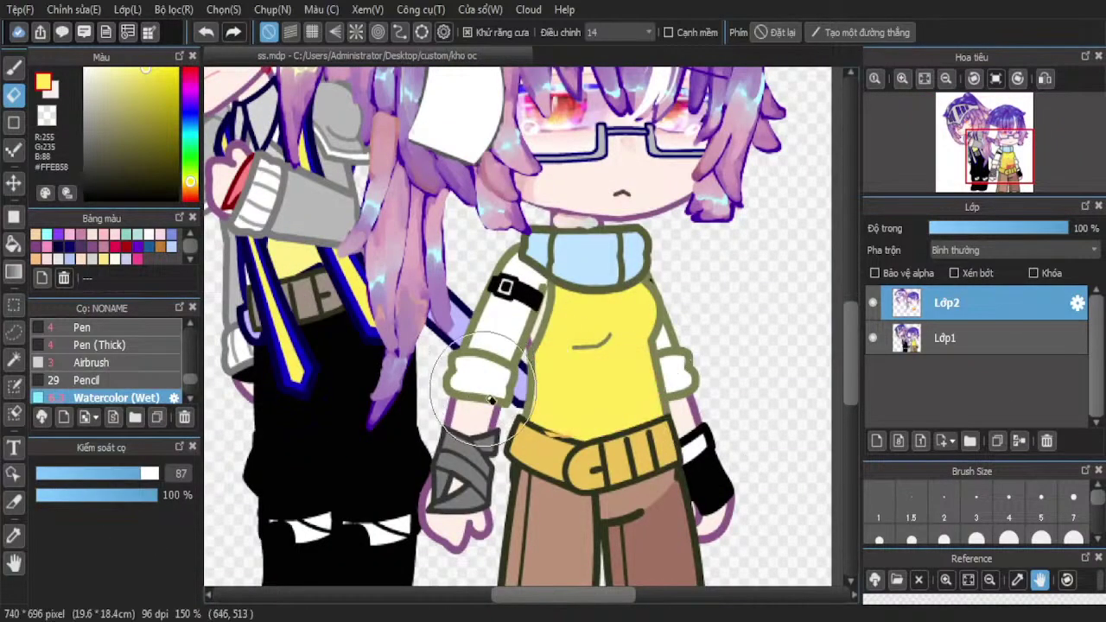
Merge the top layer down into Lớp1 and add a new empty layer above it
{"action": "scroll", "coordinate": [518, 345], "scroll_direction": "down", "scroll_amount": 3}
{"action": "left_click", "coordinate": [1027, 448]}
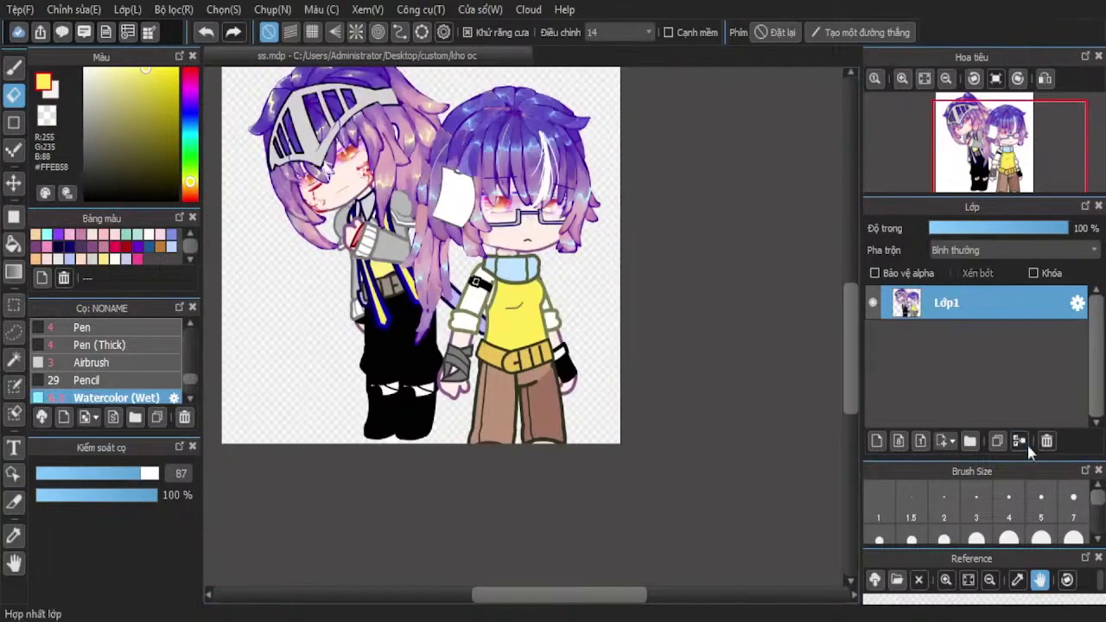
{"action": "left_click", "coordinate": [877, 440]}
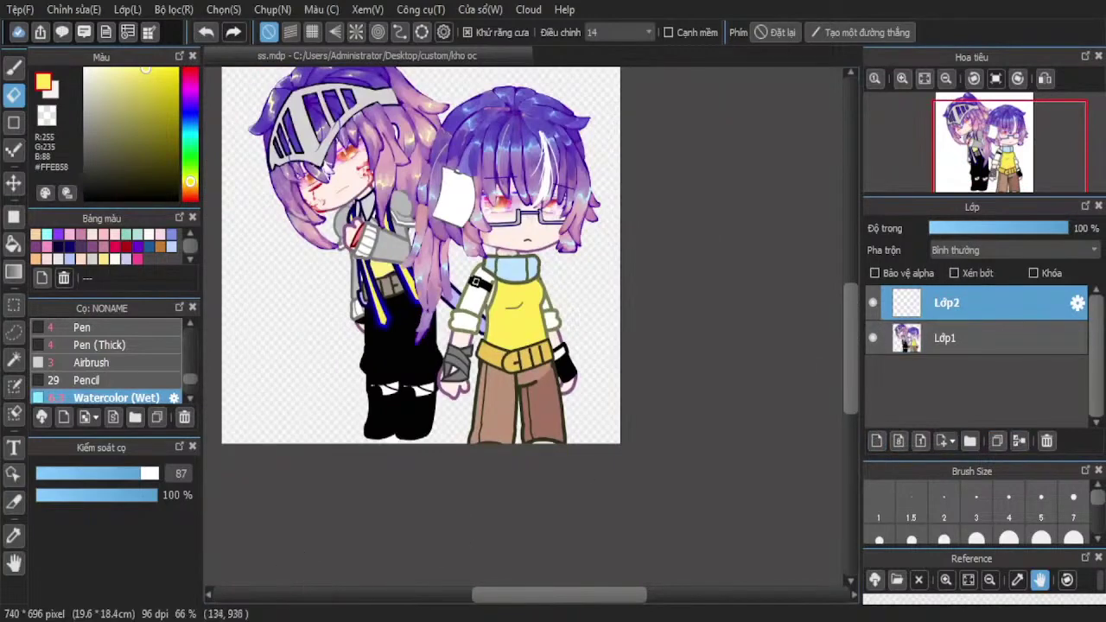
{"action": "key", "text": "alt+Tab"}
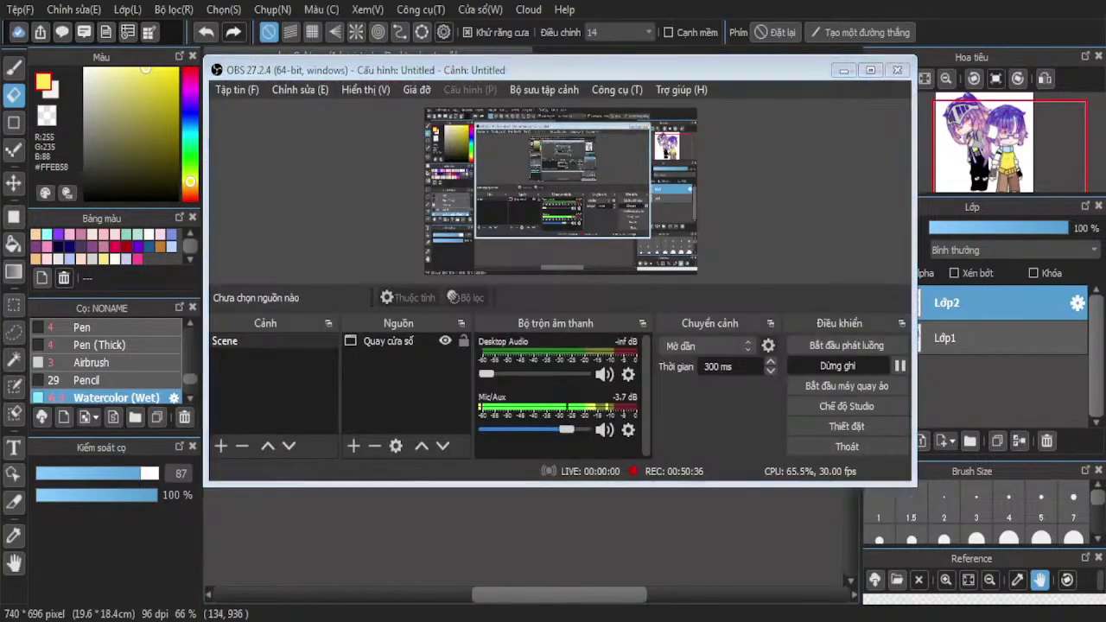
{"action": "key", "text": "alt+Tab"}
{"action": "scroll", "coordinate": [553, 344], "scroll_direction": "up", "scroll_amount": 3}
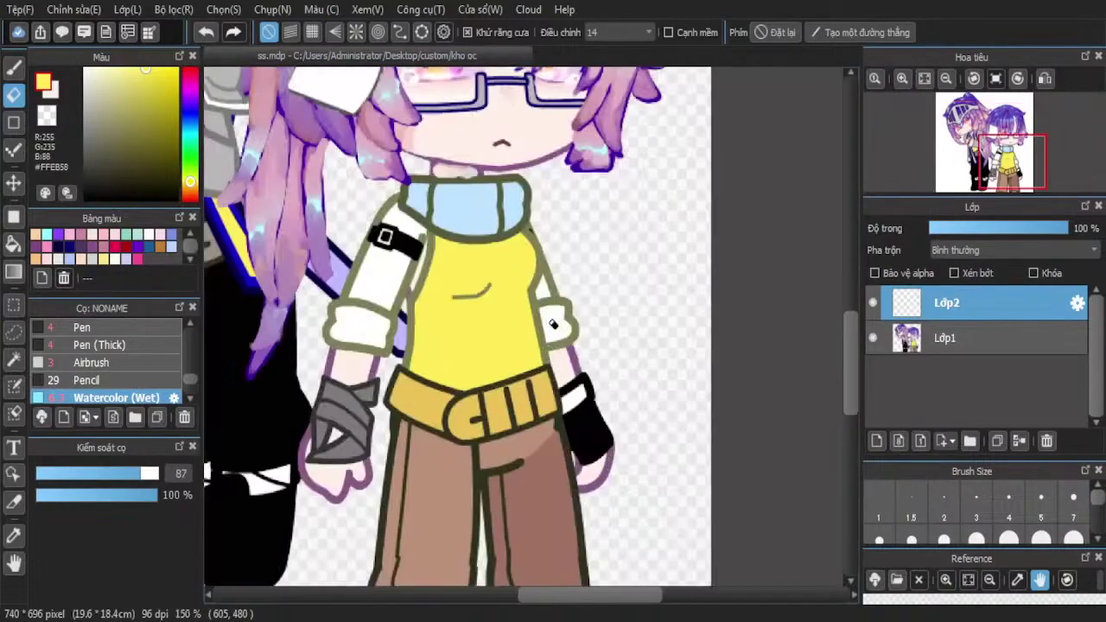
{"action": "scroll", "coordinate": [556, 344], "scroll_direction": "down", "scroll_amount": 3}
Reduce the eraser size to 8.2 and brush light yellow #FFF175 shading onto both ends of the left sleeve cuff with Watercolor (Wet)
{"action": "scroll", "coordinate": [292, 388], "scroll_direction": "up", "scroll_amount": 5}
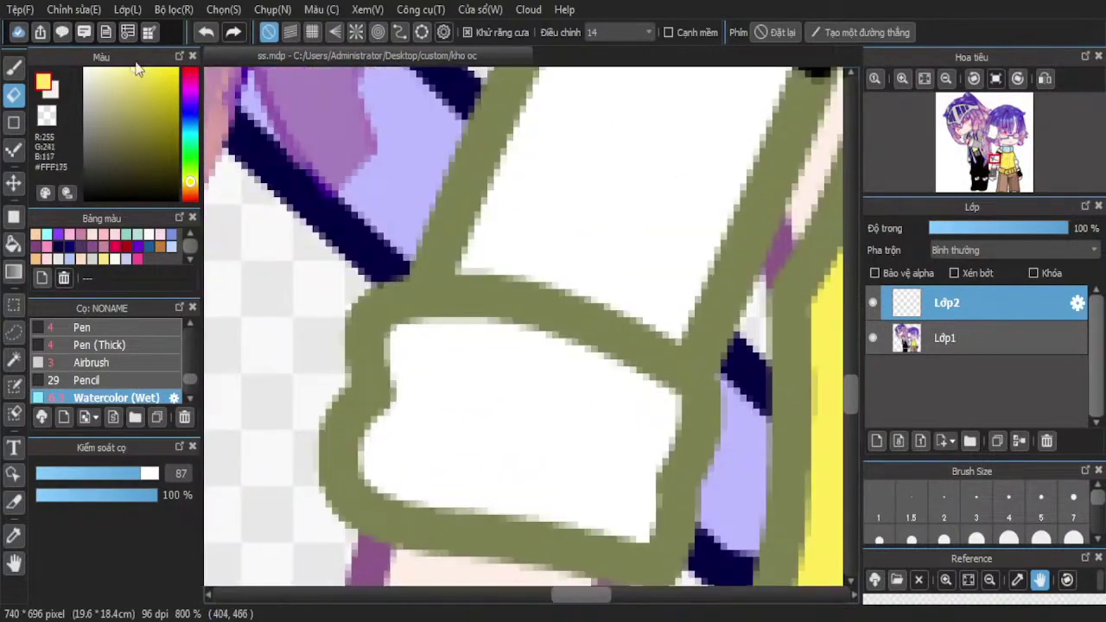
{"action": "left_click_drag", "start_coordinate": [90, 476], "coordinate": [54, 473]}
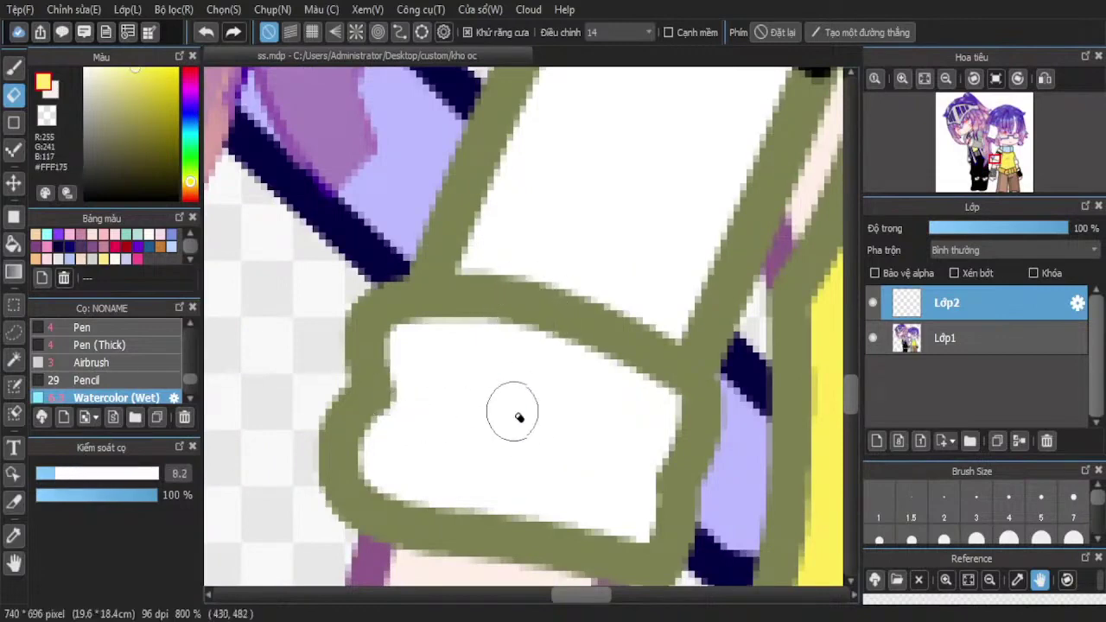
{"action": "key", "text": "b"}
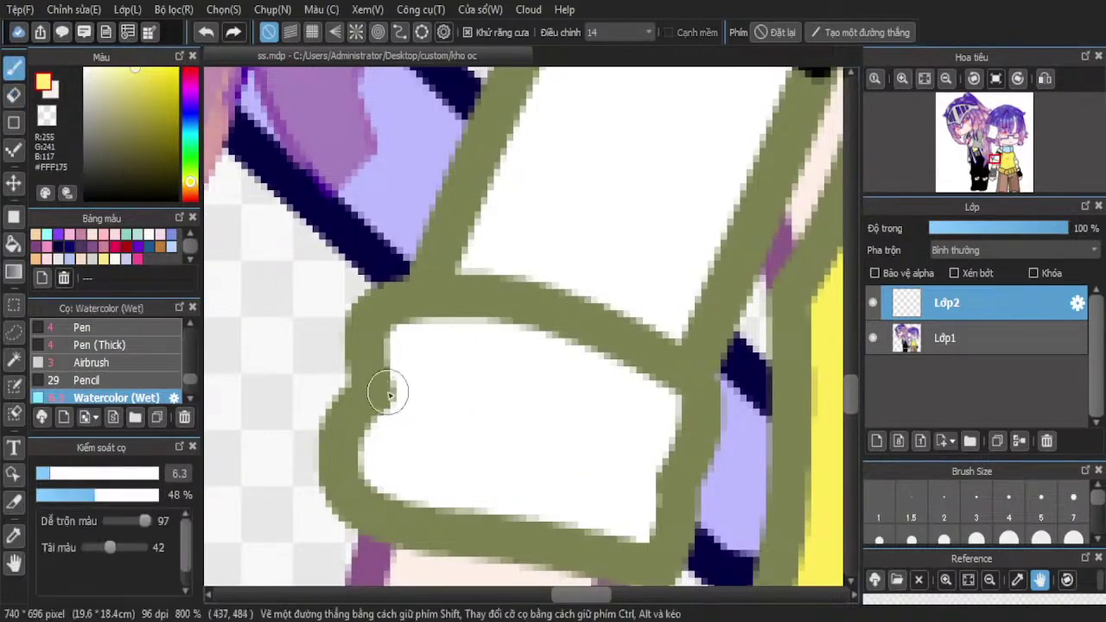
{"action": "mouse_move", "coordinate": [383, 388]}
{"action": "left_mouse_down"}
{"action": "mouse_move", "coordinate": [507, 420]}
{"action": "mouse_move", "coordinate": [452, 424]}
{"action": "mouse_move", "coordinate": [370, 407]}
{"action": "left_mouse_up"}
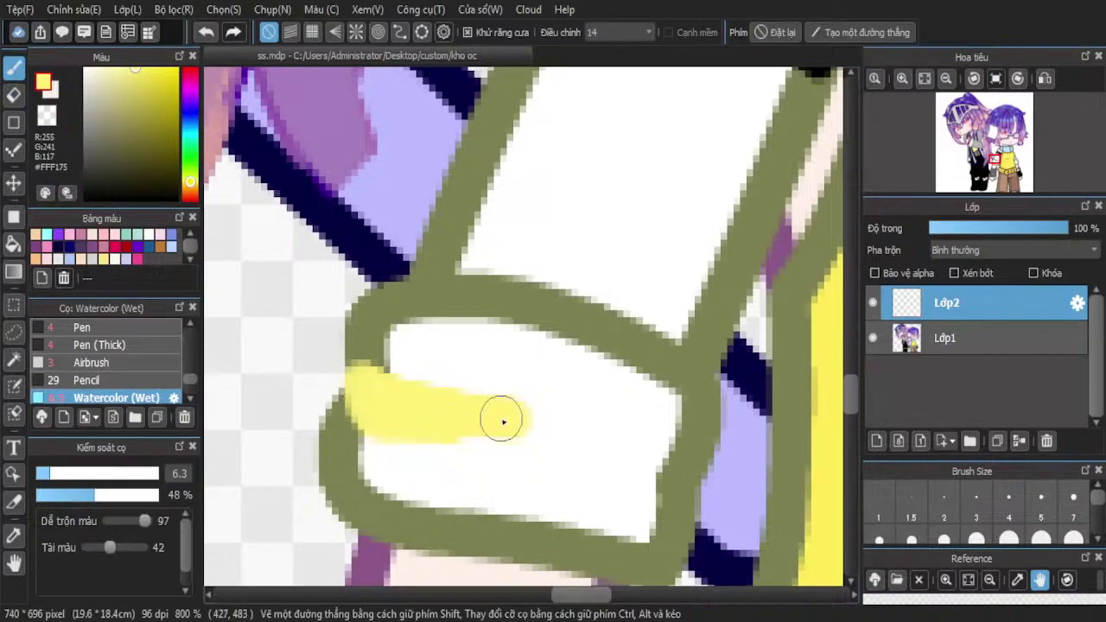
{"action": "mouse_move", "coordinate": [695, 402]}
{"action": "left_mouse_down"}
{"action": "mouse_move", "coordinate": [583, 400]}
{"action": "mouse_move", "coordinate": [664, 450]}
{"action": "mouse_move", "coordinate": [611, 437]}
{"action": "mouse_move", "coordinate": [655, 512]}
{"action": "mouse_move", "coordinate": [542, 537]}
{"action": "left_mouse_up"}
{"action": "scroll", "coordinate": [513, 452], "scroll_direction": "down", "scroll_amount": 5}
Brush light yellow #FFF175 shading along the outer edge and into the middle of the right sleeve cuff
{"action": "scroll", "coordinate": [444, 424], "scroll_direction": "up", "scroll_amount": 6}
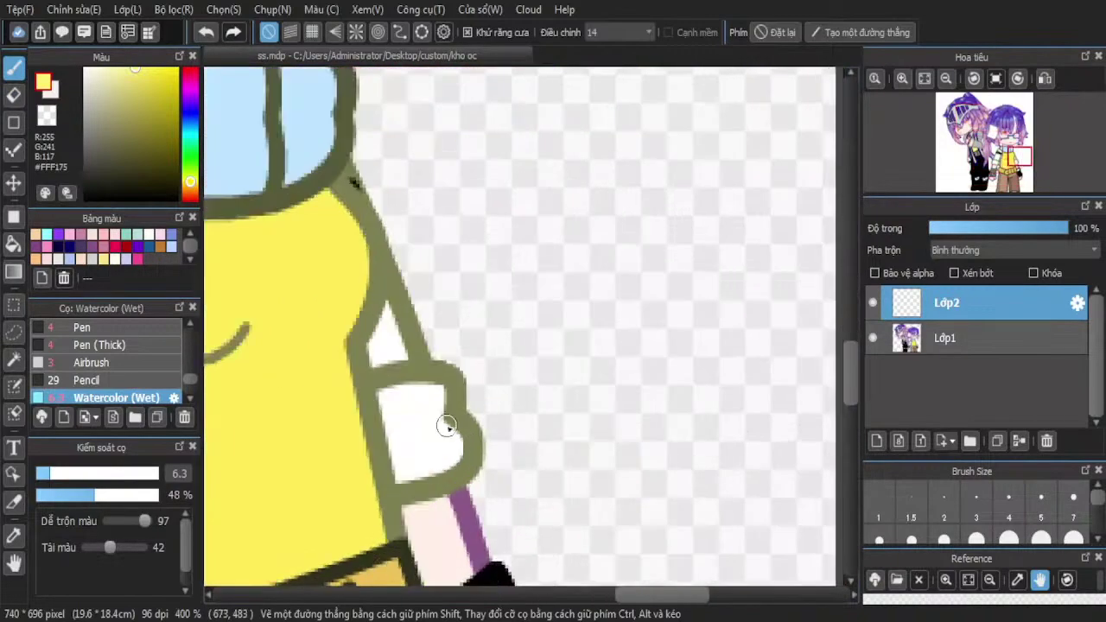
{"action": "mouse_move", "coordinate": [439, 361]}
{"action": "left_mouse_down"}
{"action": "mouse_move", "coordinate": [351, 437]}
{"action": "mouse_move", "coordinate": [358, 448]}
{"action": "mouse_move", "coordinate": [453, 433]}
{"action": "mouse_move", "coordinate": [418, 327]}
{"action": "mouse_move", "coordinate": [339, 309]}
{"action": "mouse_move", "coordinate": [425, 310]}
{"action": "mouse_move", "coordinate": [450, 437]}
{"action": "mouse_move", "coordinate": [500, 507]}
{"action": "mouse_move", "coordinate": [434, 539]}
{"action": "left_mouse_up"}
{"action": "scroll", "coordinate": [372, 346], "scroll_direction": "down", "scroll_amount": 3}
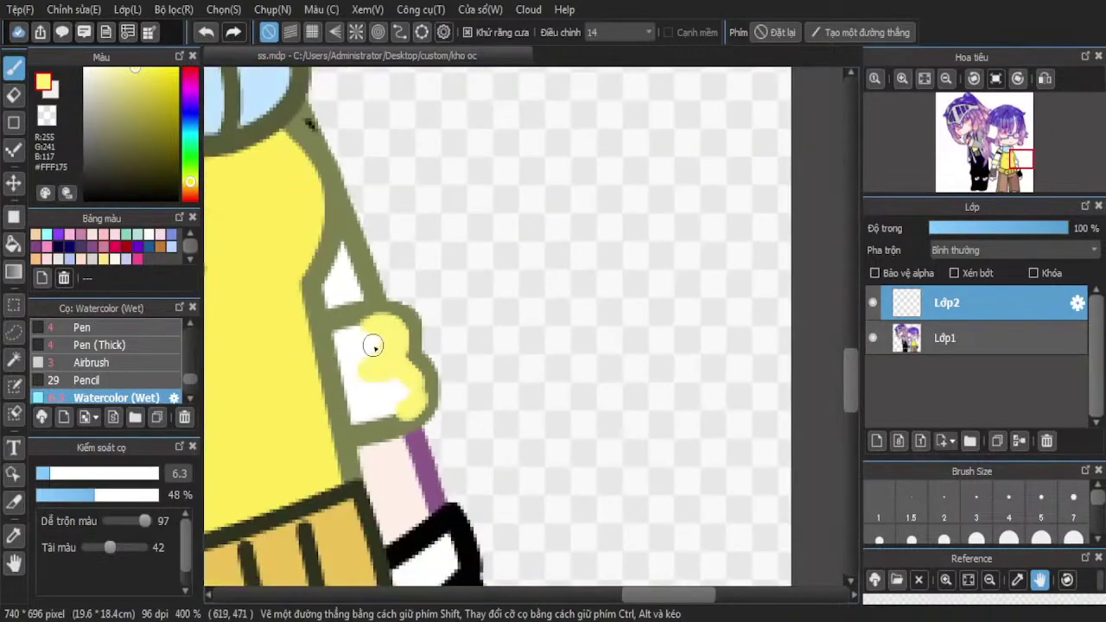
Blend white #FFFFFF over the yellow strokes on the right sleeve cuff
{"action": "scroll", "coordinate": [294, 270], "scroll_direction": "up", "scroll_amount": 2}
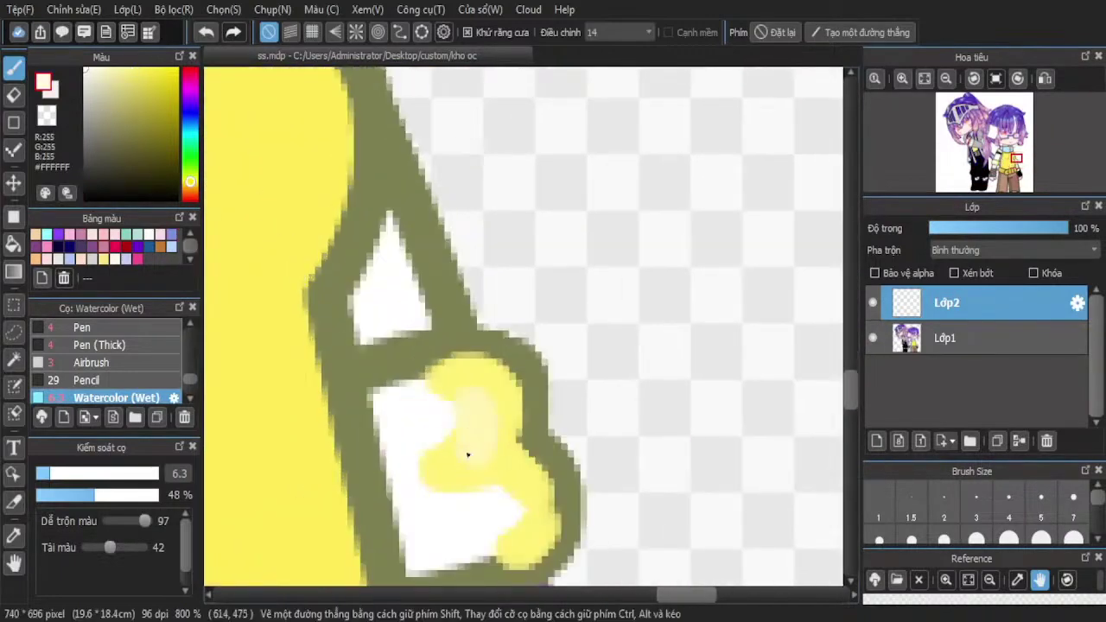
{"action": "mouse_move", "coordinate": [426, 465]}
{"action": "left_mouse_down"}
{"action": "mouse_move", "coordinate": [494, 490]}
{"action": "mouse_move", "coordinate": [509, 523]}
{"action": "left_mouse_up"}
{"action": "scroll", "coordinate": [619, 311], "scroll_direction": "down", "scroll_amount": 4}
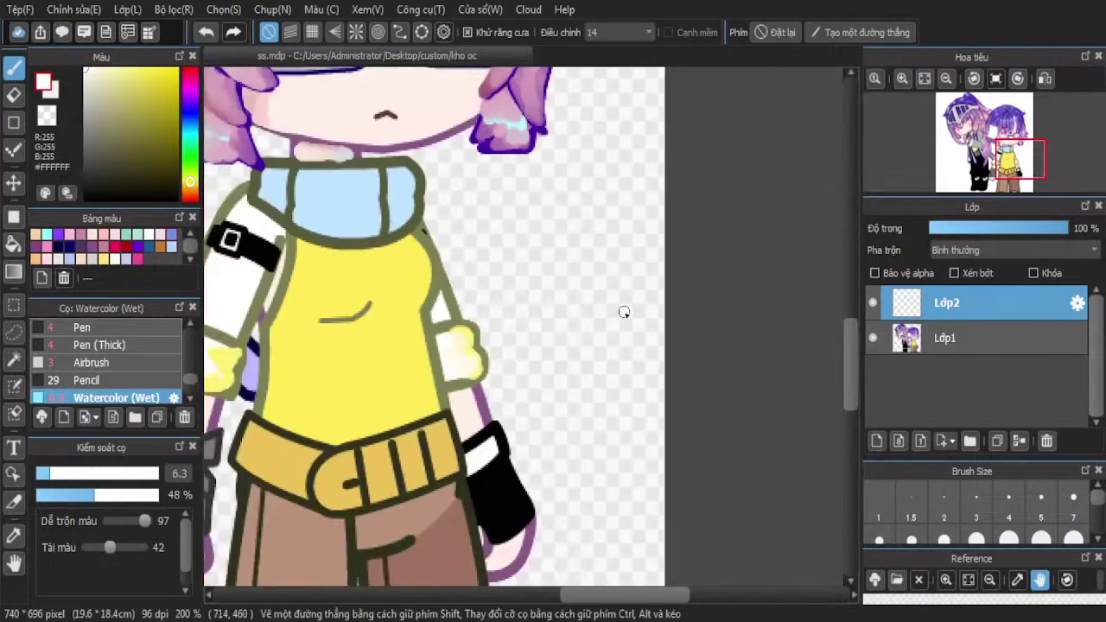
{"action": "scroll", "coordinate": [551, 321], "scroll_direction": "up", "scroll_amount": 5}
{"action": "mouse_move", "coordinate": [452, 335]}
{"action": "left_mouse_down"}
{"action": "mouse_move", "coordinate": [478, 318]}
{"action": "mouse_move", "coordinate": [572, 304]}
{"action": "mouse_move", "coordinate": [605, 345]}
{"action": "left_mouse_up"}
{"action": "scroll", "coordinate": [630, 308], "scroll_direction": "down", "scroll_amount": 4}
Blend white over the yellow strokes on the left sleeve cuff, leaving thin yellow fold lines and covering the inner outline
{"action": "scroll", "coordinate": [311, 352], "scroll_direction": "up", "scroll_amount": 3}
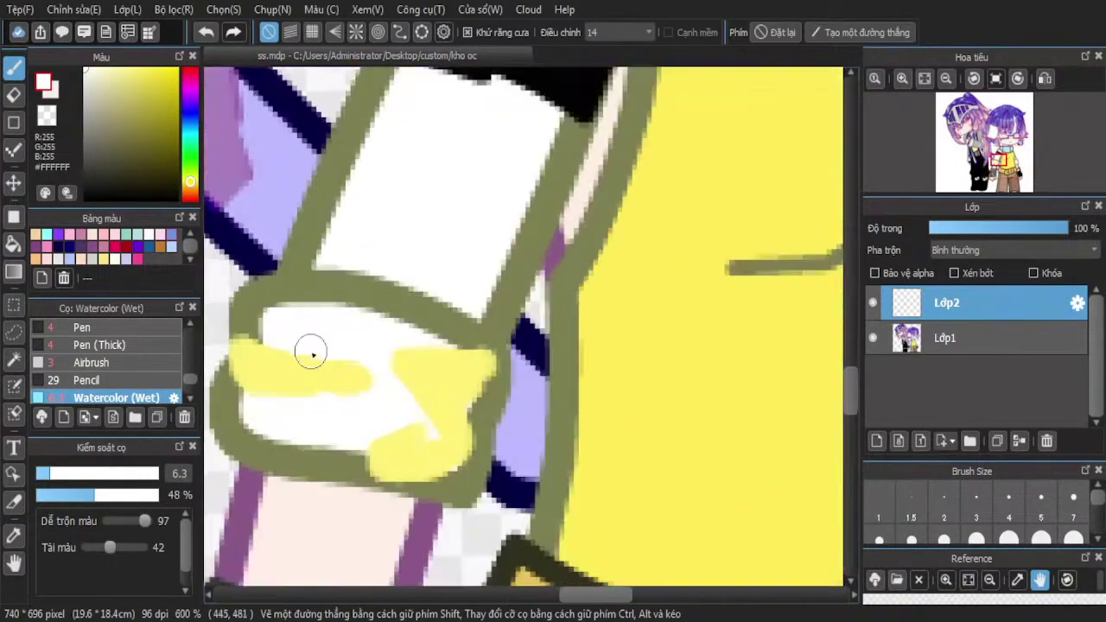
{"action": "left_click_drag", "start_coordinate": [258, 343], "coordinate": [351, 363]}
{"action": "left_click_drag", "start_coordinate": [340, 318], "coordinate": [456, 355]}
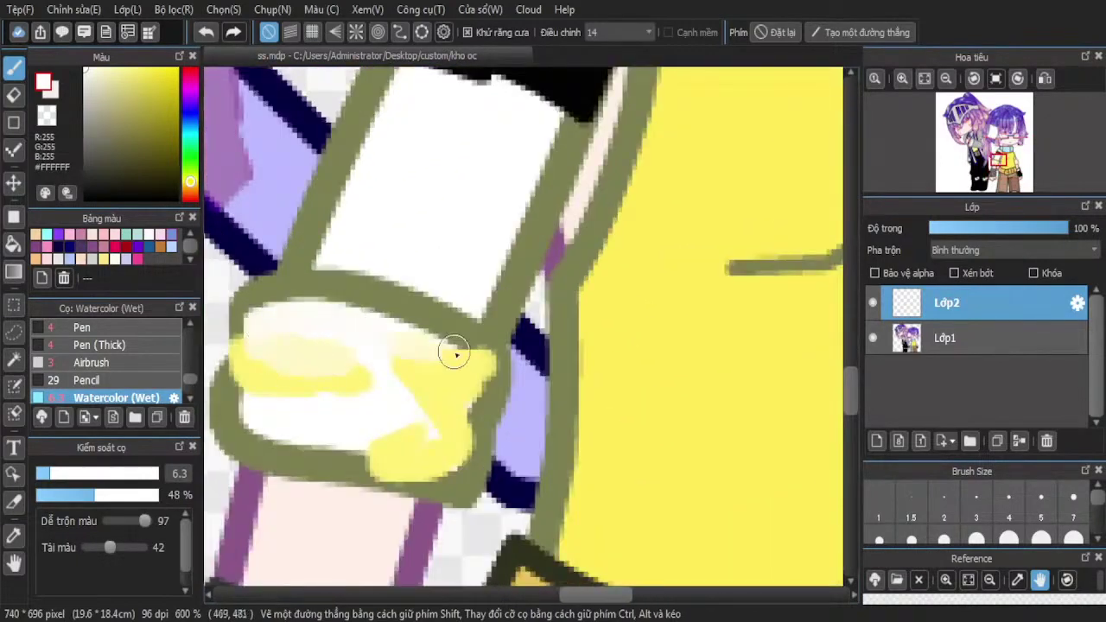
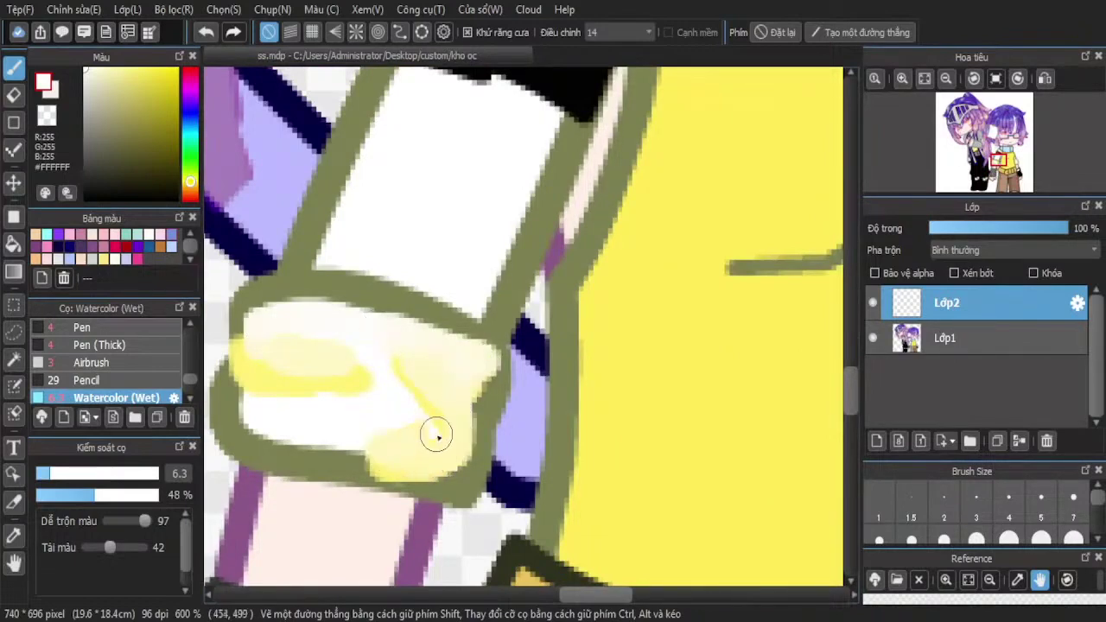
{"action": "mouse_move", "coordinate": [347, 440]}
{"action": "left_mouse_down"}
{"action": "mouse_move", "coordinate": [391, 456]}
{"action": "mouse_move", "coordinate": [289, 456]}
{"action": "mouse_move", "coordinate": [376, 462]}
{"action": "left_mouse_up"}
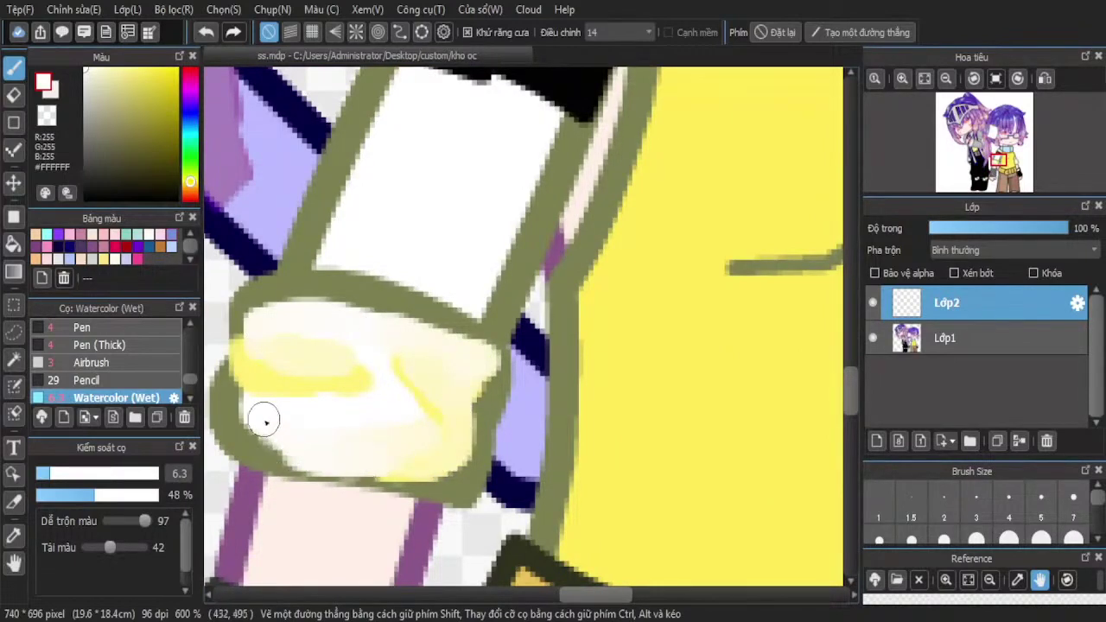
{"action": "left_click_drag", "start_coordinate": [265, 422], "coordinate": [310, 451]}
{"action": "mouse_move", "coordinate": [250, 397]}
{"action": "left_mouse_down"}
{"action": "mouse_move", "coordinate": [282, 408]}
{"action": "mouse_move", "coordinate": [251, 390]}
{"action": "mouse_move", "coordinate": [360, 396]}
{"action": "mouse_move", "coordinate": [251, 391]}
{"action": "mouse_move", "coordinate": [236, 410]}
{"action": "mouse_move", "coordinate": [309, 453]}
{"action": "left_mouse_up"}
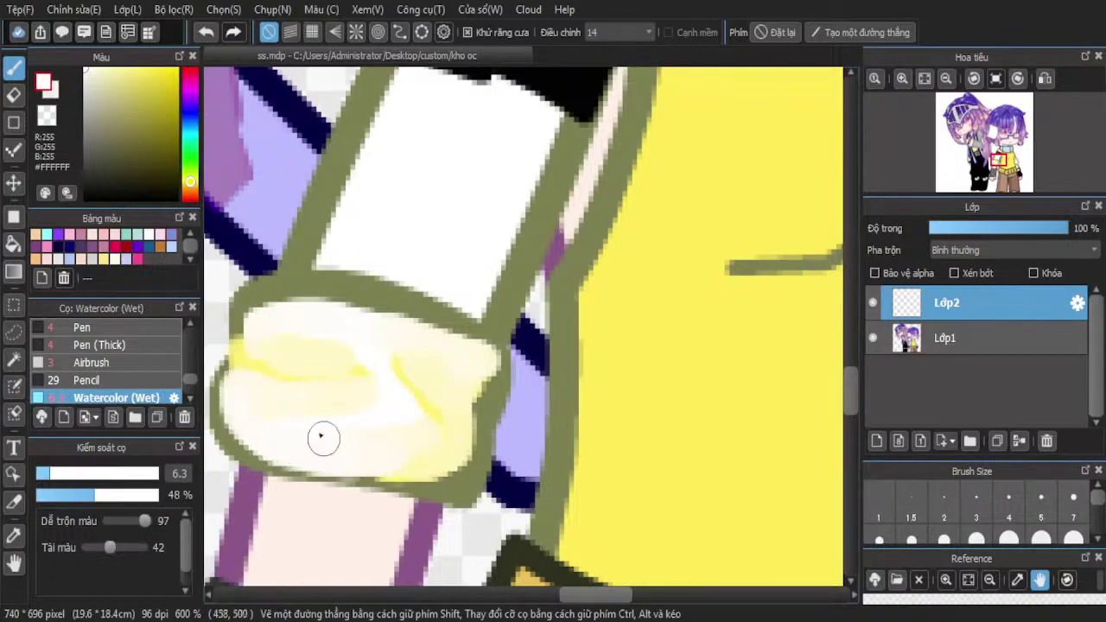
{"action": "scroll", "coordinate": [346, 398], "scroll_direction": "down", "scroll_amount": 5}
Brush pale pink #FFD0D0 along both side edges of the left sleeve cuff
{"action": "scroll", "coordinate": [401, 334], "scroll_direction": "up", "scroll_amount": 5}
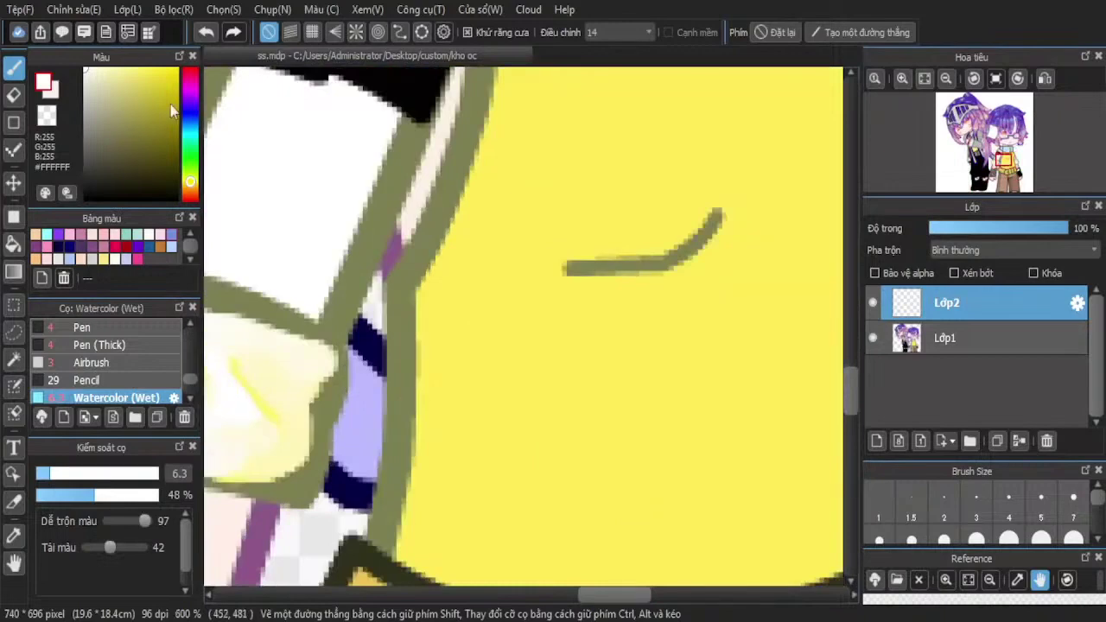
{"action": "left_click", "coordinate": [191, 73]}
{"action": "left_click_drag", "start_coordinate": [99, 40], "coordinate": [101, 46]}
{"action": "scroll", "coordinate": [302, 416], "scroll_direction": "up", "scroll_amount": 1}
{"action": "mouse_move", "coordinate": [324, 350]}
{"action": "left_mouse_down"}
{"action": "mouse_move", "coordinate": [293, 385]}
{"action": "mouse_move", "coordinate": [303, 409]}
{"action": "mouse_move", "coordinate": [319, 355]}
{"action": "mouse_move", "coordinate": [289, 378]}
{"action": "mouse_move", "coordinate": [299, 443]}
{"action": "mouse_move", "coordinate": [313, 399]}
{"action": "mouse_move", "coordinate": [301, 470]}
{"action": "mouse_move", "coordinate": [210, 459]}
{"action": "left_mouse_up"}
{"action": "scroll", "coordinate": [290, 401], "scroll_direction": "down", "scroll_amount": 3}
{"action": "scroll", "coordinate": [249, 413], "scroll_direction": "up", "scroll_amount": 3}
{"action": "mouse_move", "coordinate": [230, 335]}
{"action": "left_mouse_down"}
{"action": "mouse_move", "coordinate": [281, 376]}
{"action": "mouse_move", "coordinate": [231, 313]}
{"action": "mouse_move", "coordinate": [230, 374]}
{"action": "mouse_move", "coordinate": [267, 393]}
{"action": "mouse_move", "coordinate": [260, 386]}
{"action": "mouse_move", "coordinate": [268, 448]}
{"action": "mouse_move", "coordinate": [261, 386]}
{"action": "mouse_move", "coordinate": [258, 416]}
{"action": "mouse_move", "coordinate": [280, 447]}
{"action": "left_mouse_up"}
{"action": "scroll", "coordinate": [264, 391], "scroll_direction": "down", "scroll_amount": 3}
{"action": "scroll", "coordinate": [238, 407], "scroll_direction": "up", "scroll_amount": 3}
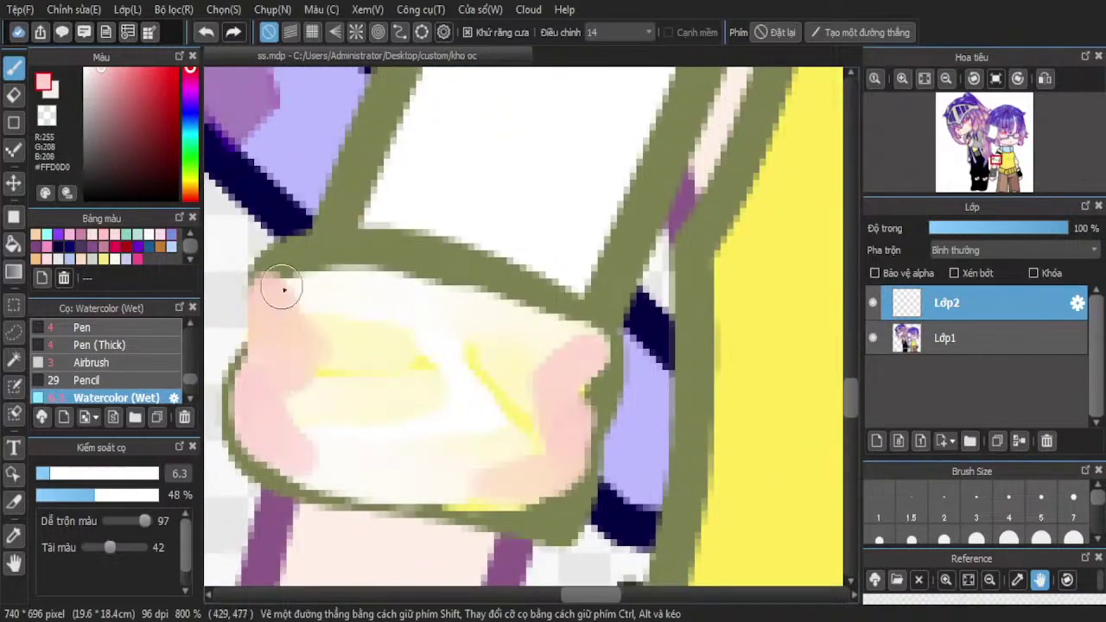
Brush pale pink #FFD0D0 across the upper part, outer side and lower edge of the right sleeve cuff
{"action": "scroll", "coordinate": [345, 294], "scroll_direction": "down", "scroll_amount": 2}
{"action": "scroll", "coordinate": [603, 297], "scroll_direction": "up", "scroll_amount": 3}
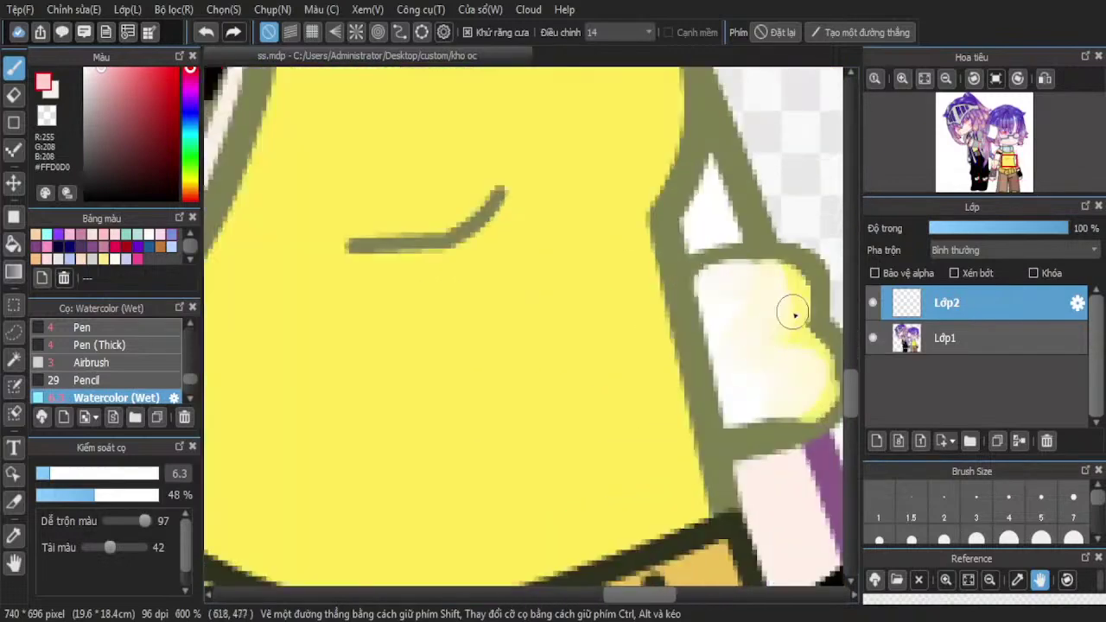
{"action": "mouse_move", "coordinate": [754, 288]}
{"action": "left_mouse_down"}
{"action": "mouse_move", "coordinate": [780, 302]}
{"action": "mouse_move", "coordinate": [758, 285]}
{"action": "left_mouse_up"}
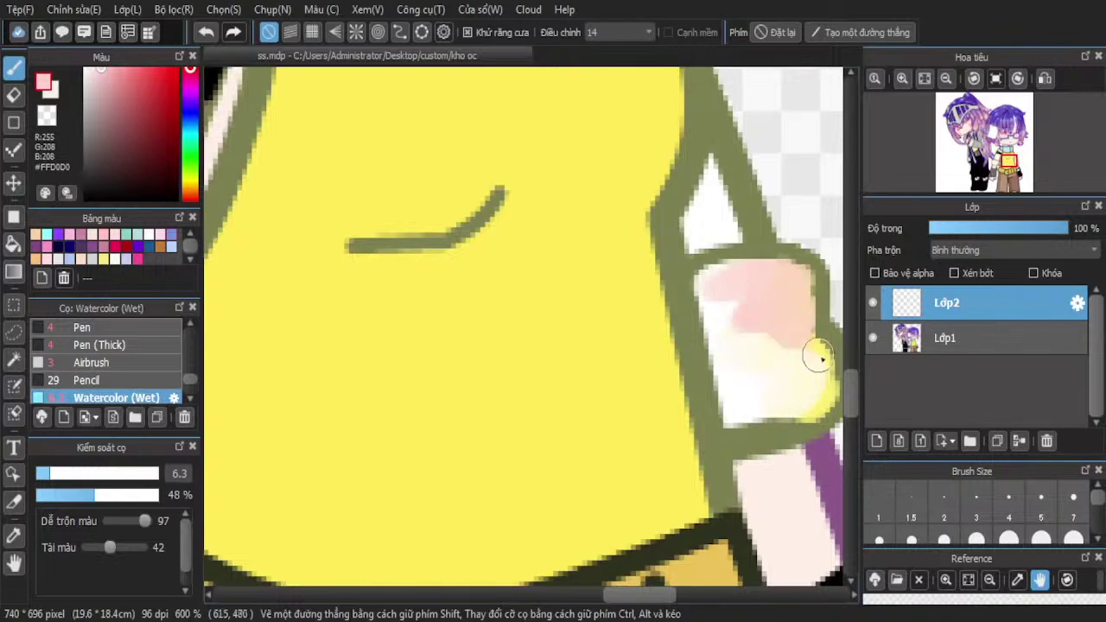
{"action": "mouse_move", "coordinate": [818, 357]}
{"action": "left_mouse_down"}
{"action": "mouse_move", "coordinate": [784, 409]}
{"action": "mouse_move", "coordinate": [804, 338]}
{"action": "mouse_move", "coordinate": [774, 400]}
{"action": "mouse_move", "coordinate": [788, 392]}
{"action": "mouse_move", "coordinate": [754, 410]}
{"action": "mouse_move", "coordinate": [765, 410]}
{"action": "mouse_move", "coordinate": [701, 415]}
{"action": "left_mouse_up"}
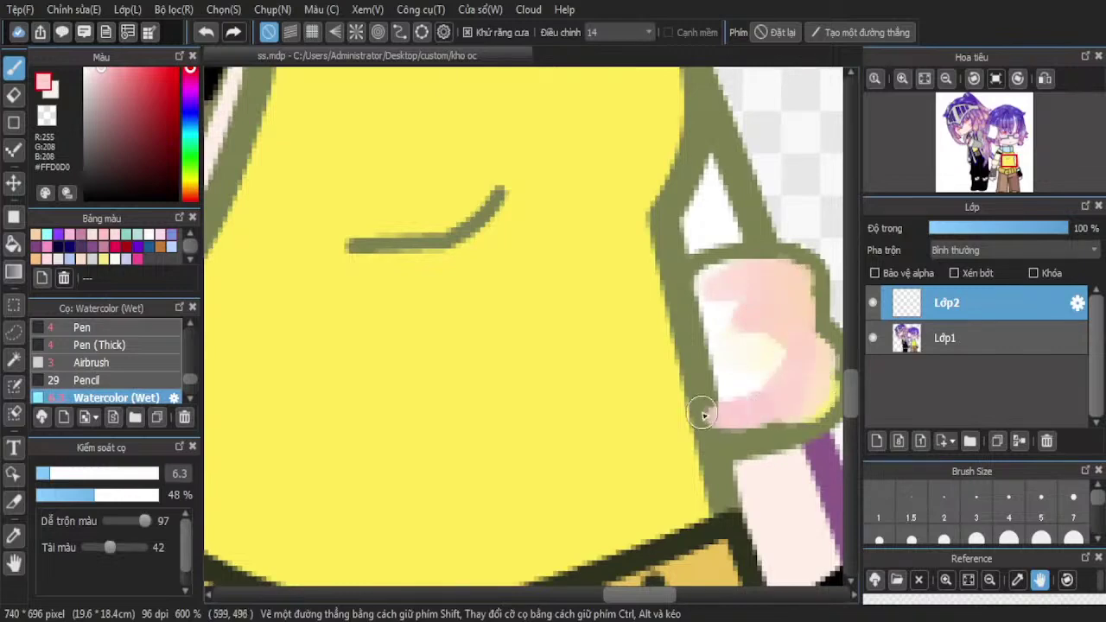
{"action": "scroll", "coordinate": [648, 330], "scroll_direction": "down", "scroll_amount": 3}
Deepen the shading along the outer edge of the right sleeve cuff with pink #FFA3A3
{"action": "scroll", "coordinate": [760, 340], "scroll_direction": "up", "scroll_amount": 3}
{"action": "left_click", "coordinate": [118, 68]}
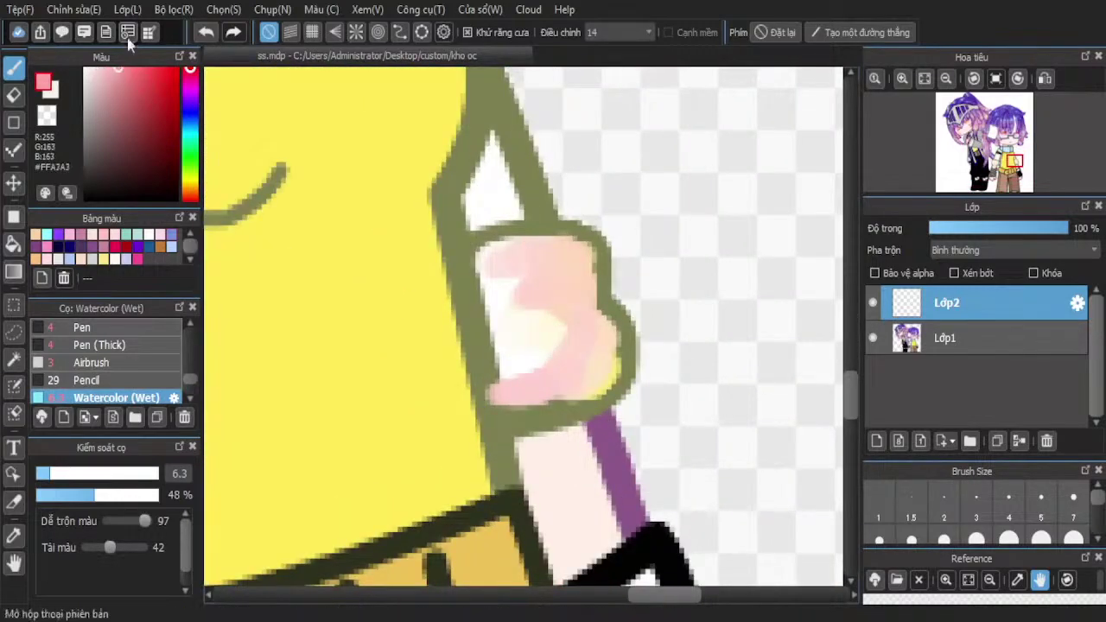
{"action": "scroll", "coordinate": [561, 242], "scroll_direction": "up", "scroll_amount": 2}
{"action": "mouse_move", "coordinate": [561, 242]}
{"action": "left_mouse_down"}
{"action": "mouse_move", "coordinate": [514, 253]}
{"action": "mouse_move", "coordinate": [644, 258]}
{"action": "mouse_move", "coordinate": [657, 339]}
{"action": "mouse_move", "coordinate": [654, 277]}
{"action": "mouse_move", "coordinate": [532, 246]}
{"action": "mouse_move", "coordinate": [660, 253]}
{"action": "mouse_move", "coordinate": [645, 321]}
{"action": "mouse_move", "coordinate": [670, 276]}
{"action": "mouse_move", "coordinate": [709, 519]}
{"action": "mouse_move", "coordinate": [684, 527]}
{"action": "mouse_move", "coordinate": [698, 501]}
{"action": "mouse_move", "coordinate": [617, 533]}
{"action": "left_mouse_up"}
{"action": "scroll", "coordinate": [672, 280], "scroll_direction": "down", "scroll_amount": 3}
{"action": "scroll", "coordinate": [672, 280], "scroll_direction": "down", "scroll_amount": 2}
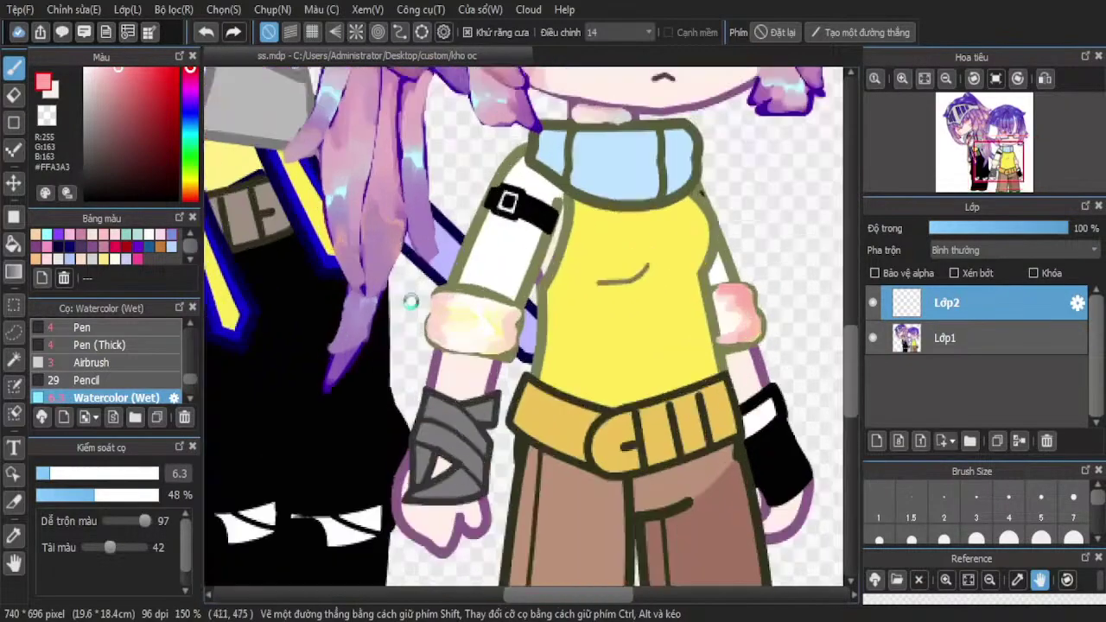
Deepen both side edges of the left sleeve cuff with pink #FFA3A3
{"action": "scroll", "coordinate": [409, 301], "scroll_direction": "up", "scroll_amount": 3}
{"action": "mouse_move", "coordinate": [518, 302]}
{"action": "left_mouse_down"}
{"action": "mouse_move", "coordinate": [482, 298]}
{"action": "mouse_move", "coordinate": [500, 337]}
{"action": "mouse_move", "coordinate": [479, 364]}
{"action": "mouse_move", "coordinate": [494, 413]}
{"action": "left_mouse_up"}
{"action": "mouse_move", "coordinate": [679, 346]}
{"action": "left_mouse_down"}
{"action": "mouse_move", "coordinate": [716, 379]}
{"action": "mouse_move", "coordinate": [719, 405]}
{"action": "mouse_move", "coordinate": [701, 438]}
{"action": "mouse_move", "coordinate": [629, 440]}
{"action": "left_mouse_up"}
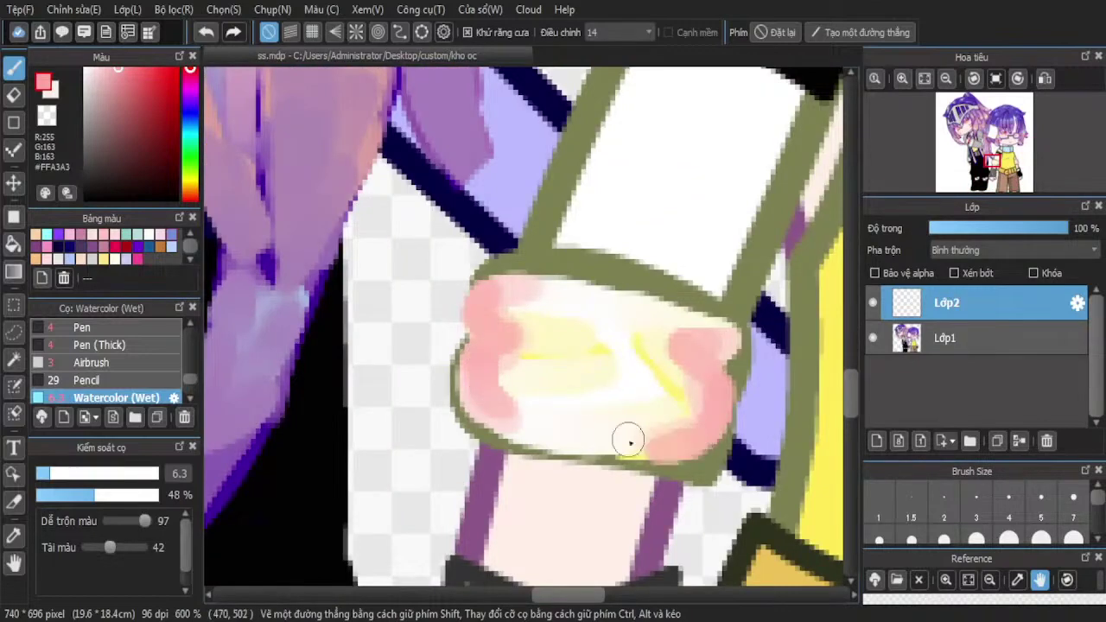
{"action": "scroll", "coordinate": [449, 309], "scroll_direction": "down", "scroll_amount": 4}
Blend very pale pink #FFE3E3 over the darker pink shading on the left sleeve cuff
{"action": "left_click", "coordinate": [107, 67]}
{"action": "left_click_drag", "start_coordinate": [108, 60], "coordinate": [94, 66]}
{"action": "scroll", "coordinate": [670, 285], "scroll_direction": "down", "scroll_amount": 2}
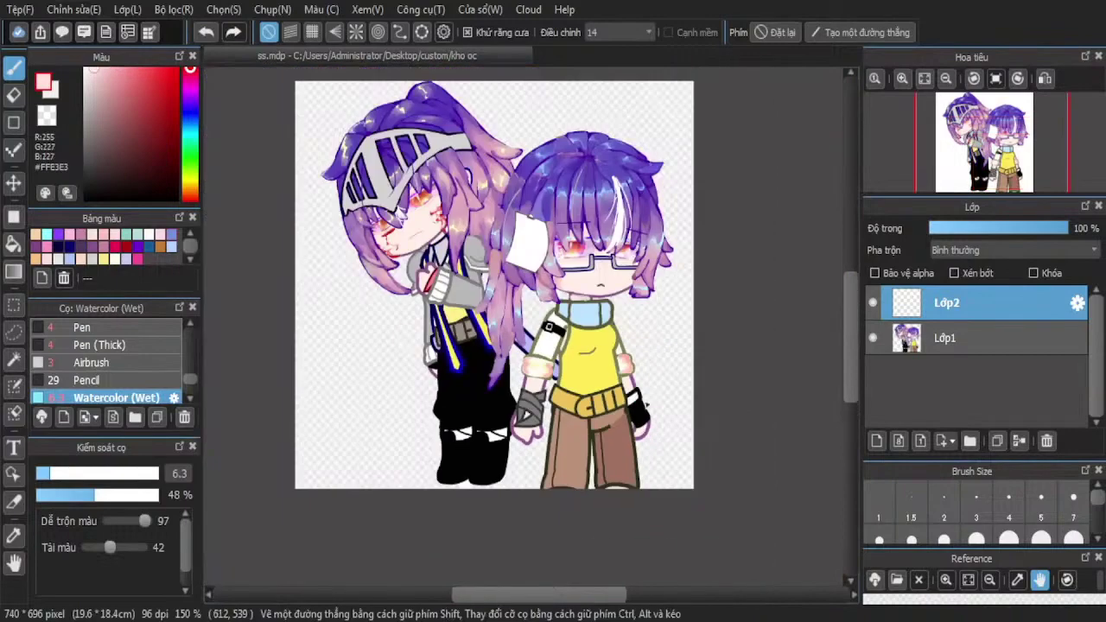
{"action": "scroll", "coordinate": [547, 374], "scroll_direction": "up", "scroll_amount": 7}
{"action": "mouse_move", "coordinate": [342, 308]}
{"action": "left_mouse_down"}
{"action": "mouse_move", "coordinate": [359, 443]}
{"action": "mouse_move", "coordinate": [336, 372]}
{"action": "mouse_move", "coordinate": [444, 448]}
{"action": "mouse_move", "coordinate": [624, 478]}
{"action": "mouse_move", "coordinate": [787, 444]}
{"action": "mouse_move", "coordinate": [784, 366]}
{"action": "mouse_move", "coordinate": [752, 401]}
{"action": "mouse_move", "coordinate": [651, 262]}
{"action": "mouse_move", "coordinate": [748, 320]}
{"action": "mouse_move", "coordinate": [668, 237]}
{"action": "mouse_move", "coordinate": [688, 258]}
{"action": "left_mouse_up"}
{"action": "mouse_move", "coordinate": [726, 305]}
{"action": "left_mouse_down"}
{"action": "mouse_move", "coordinate": [723, 253]}
{"action": "mouse_move", "coordinate": [773, 244]}
{"action": "mouse_move", "coordinate": [605, 181]}
{"action": "mouse_move", "coordinate": [458, 162]}
{"action": "mouse_move", "coordinate": [364, 171]}
{"action": "mouse_move", "coordinate": [391, 222]}
{"action": "mouse_move", "coordinate": [517, 254]}
{"action": "mouse_move", "coordinate": [371, 243]}
{"action": "mouse_move", "coordinate": [409, 301]}
{"action": "mouse_move", "coordinate": [407, 279]}
{"action": "mouse_move", "coordinate": [551, 278]}
{"action": "mouse_move", "coordinate": [371, 284]}
{"action": "mouse_move", "coordinate": [361, 313]}
{"action": "left_mouse_up"}
{"action": "scroll", "coordinate": [404, 389], "scroll_direction": "down", "scroll_amount": 7}
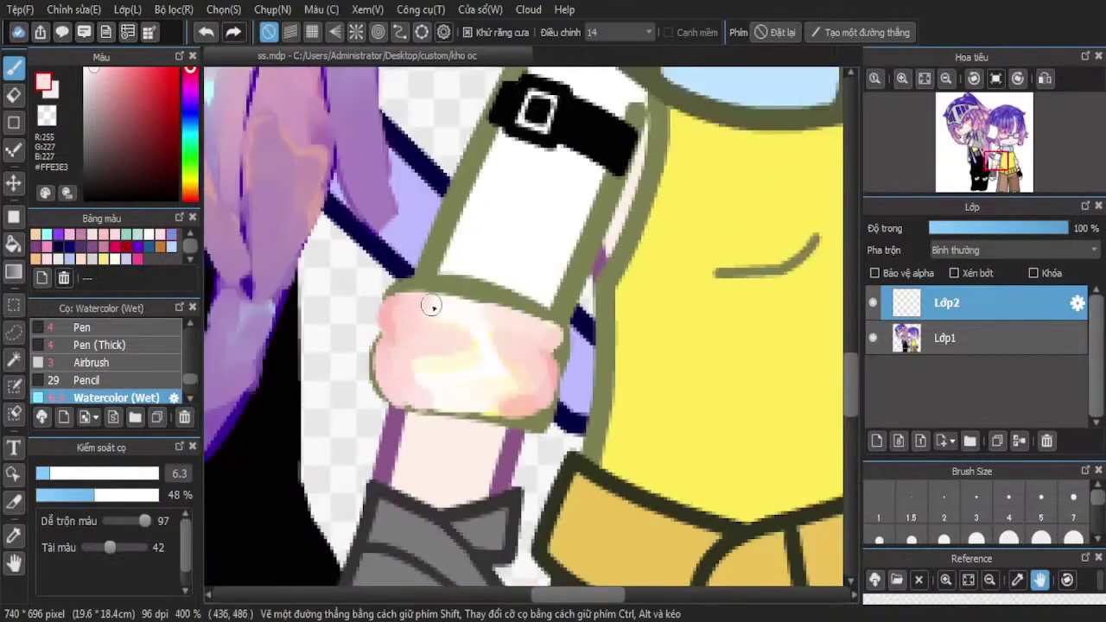
Blend very pale pink #FFE3E3 over the darker pink shading on the right sleeve cuff
{"action": "scroll", "coordinate": [682, 355], "scroll_direction": "up", "scroll_amount": 4}
{"action": "scroll", "coordinate": [708, 312], "scroll_direction": "up", "scroll_amount": 3}
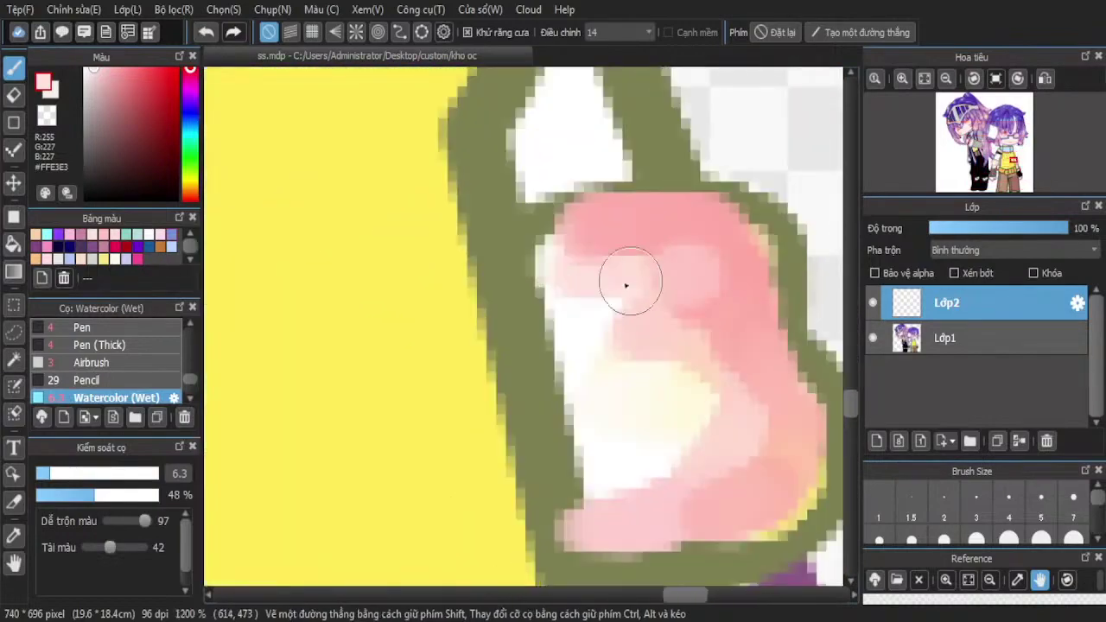
{"action": "mouse_move", "coordinate": [779, 407]}
{"action": "left_mouse_down"}
{"action": "mouse_move", "coordinate": [779, 468]}
{"action": "mouse_move", "coordinate": [641, 513]}
{"action": "mouse_move", "coordinate": [742, 486]}
{"action": "mouse_move", "coordinate": [674, 322]}
{"action": "mouse_move", "coordinate": [611, 345]}
{"action": "mouse_move", "coordinate": [712, 376]}
{"action": "mouse_move", "coordinate": [620, 479]}
{"action": "mouse_move", "coordinate": [733, 482]}
{"action": "left_mouse_up"}
{"action": "mouse_move", "coordinate": [660, 323]}
{"action": "left_mouse_down"}
{"action": "mouse_move", "coordinate": [684, 225]}
{"action": "mouse_move", "coordinate": [575, 229]}
{"action": "mouse_move", "coordinate": [571, 248]}
{"action": "mouse_move", "coordinate": [641, 228]}
{"action": "mouse_move", "coordinate": [742, 314]}
{"action": "mouse_move", "coordinate": [761, 279]}
{"action": "left_mouse_up"}
{"action": "scroll", "coordinate": [679, 289], "scroll_direction": "down", "scroll_amount": 3}
{"action": "scroll", "coordinate": [679, 288], "scroll_direction": "down", "scroll_amount": 3}
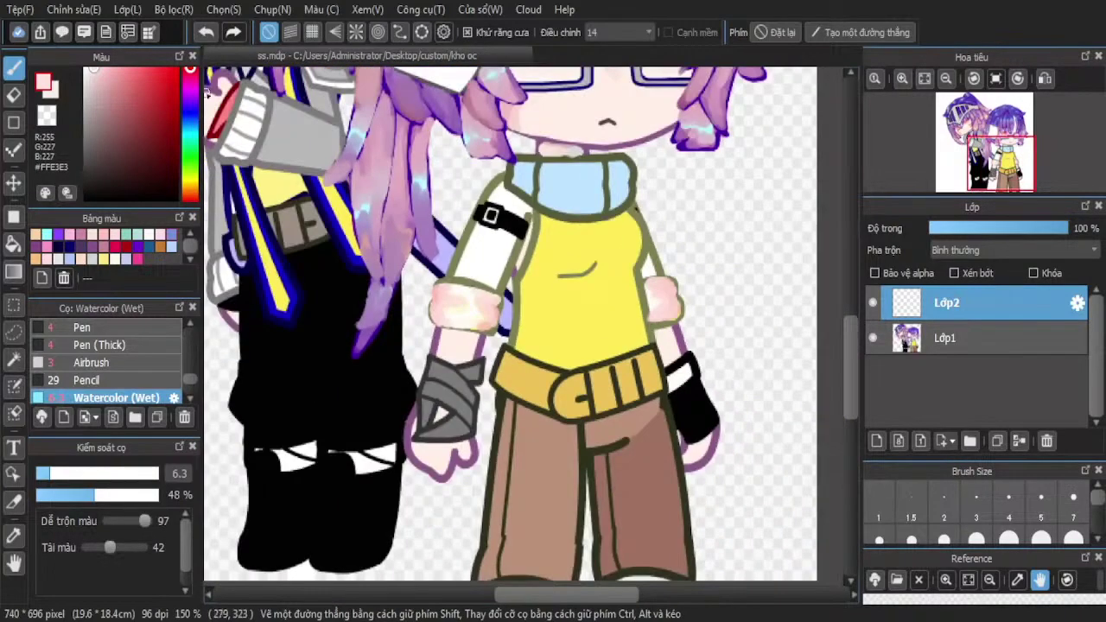
Paint pale blue #C7D4FF shading along the outer edge of the left sleeve cuff
{"action": "left_click", "coordinate": [189, 117]}
{"action": "left_click", "coordinate": [145, 79]}
{"action": "scroll", "coordinate": [428, 311], "scroll_direction": "up", "scroll_amount": 3}
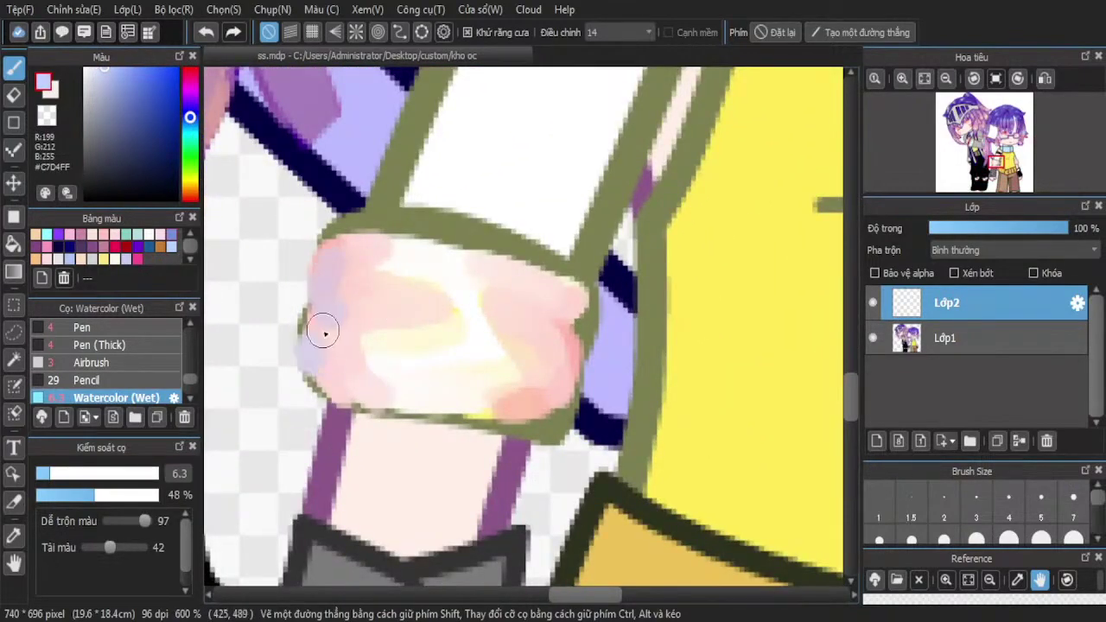
{"action": "mouse_move", "coordinate": [325, 333]}
{"action": "left_mouse_down"}
{"action": "mouse_move", "coordinate": [342, 416]}
{"action": "mouse_move", "coordinate": [330, 372]}
{"action": "left_mouse_up"}
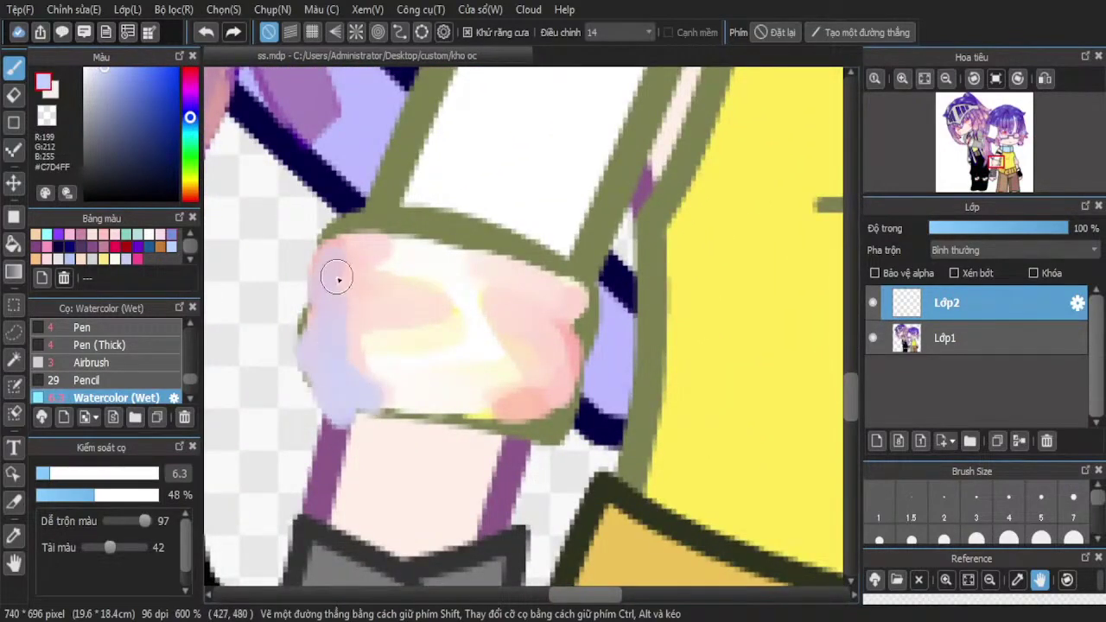
{"action": "scroll", "coordinate": [338, 273], "scroll_direction": "down", "scroll_amount": 4}
Paint pale blue #C7D4FF shading over the lower half of the right sleeve cuff
{"action": "scroll", "coordinate": [570, 252], "scroll_direction": "up", "scroll_amount": 5}
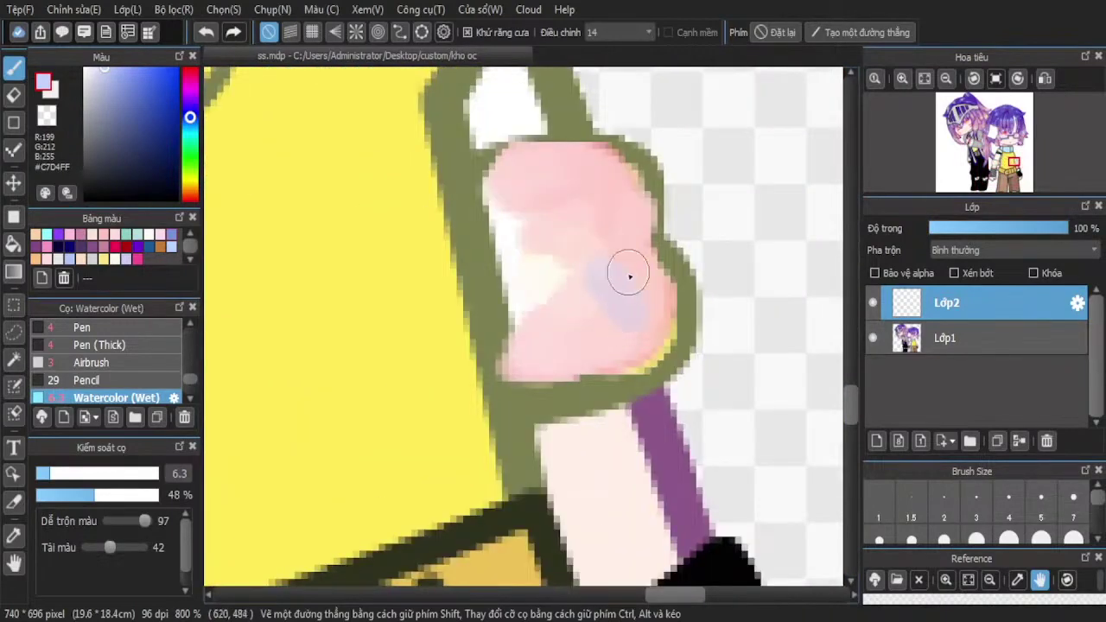
{"action": "mouse_move", "coordinate": [630, 288]}
{"action": "left_mouse_down"}
{"action": "mouse_move", "coordinate": [559, 344]}
{"action": "mouse_move", "coordinate": [598, 349]}
{"action": "mouse_move", "coordinate": [650, 289]}
{"action": "mouse_move", "coordinate": [628, 363]}
{"action": "mouse_move", "coordinate": [658, 333]}
{"action": "mouse_move", "coordinate": [550, 383]}
{"action": "left_mouse_up"}
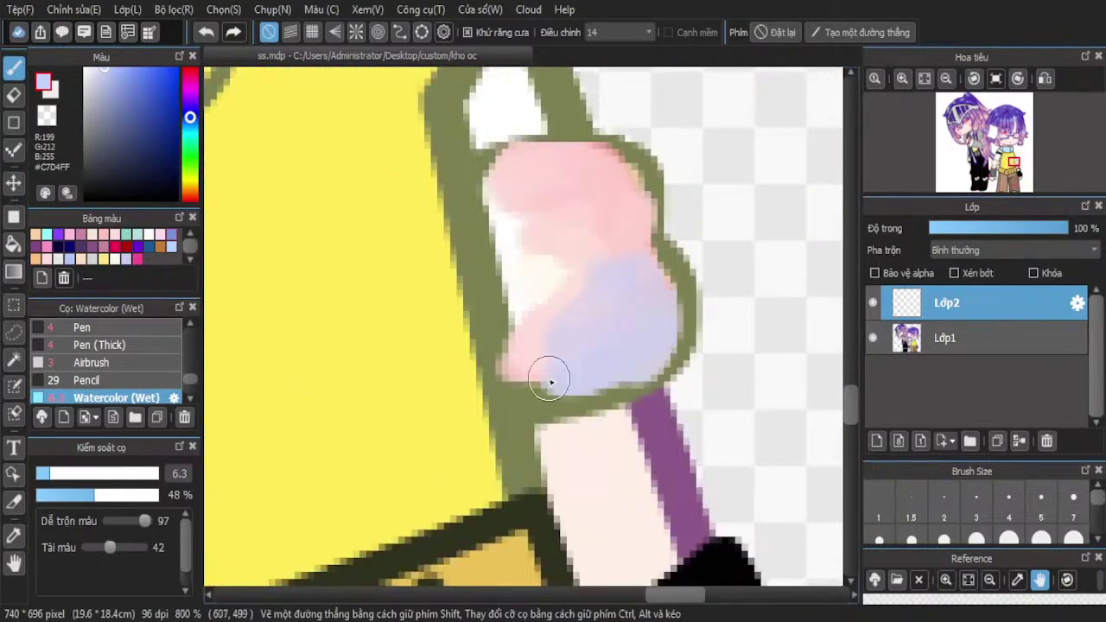
{"action": "mouse_move", "coordinate": [605, 305]}
{"action": "left_mouse_down"}
{"action": "mouse_move", "coordinate": [521, 378]}
{"action": "mouse_move", "coordinate": [618, 308]}
{"action": "left_mouse_up"}
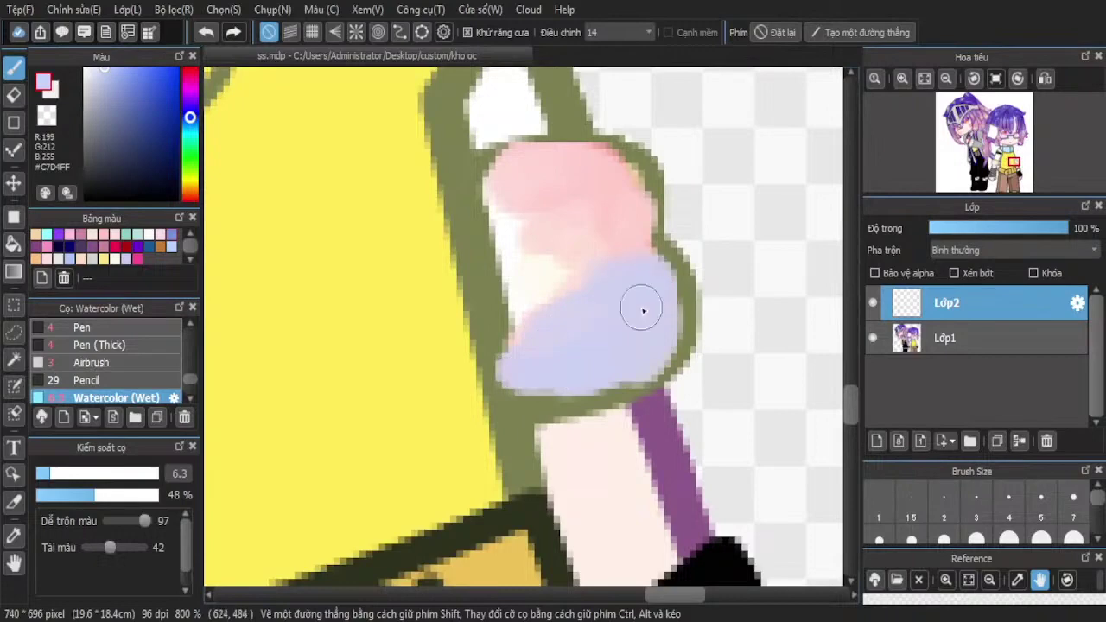
{"action": "scroll", "coordinate": [643, 311], "scroll_direction": "down", "scroll_amount": 5}
Blend white #FFFFFF over the blue and pink shading on the left sleeve cuff
{"action": "scroll", "coordinate": [345, 276], "scroll_direction": "up", "scroll_amount": 7}
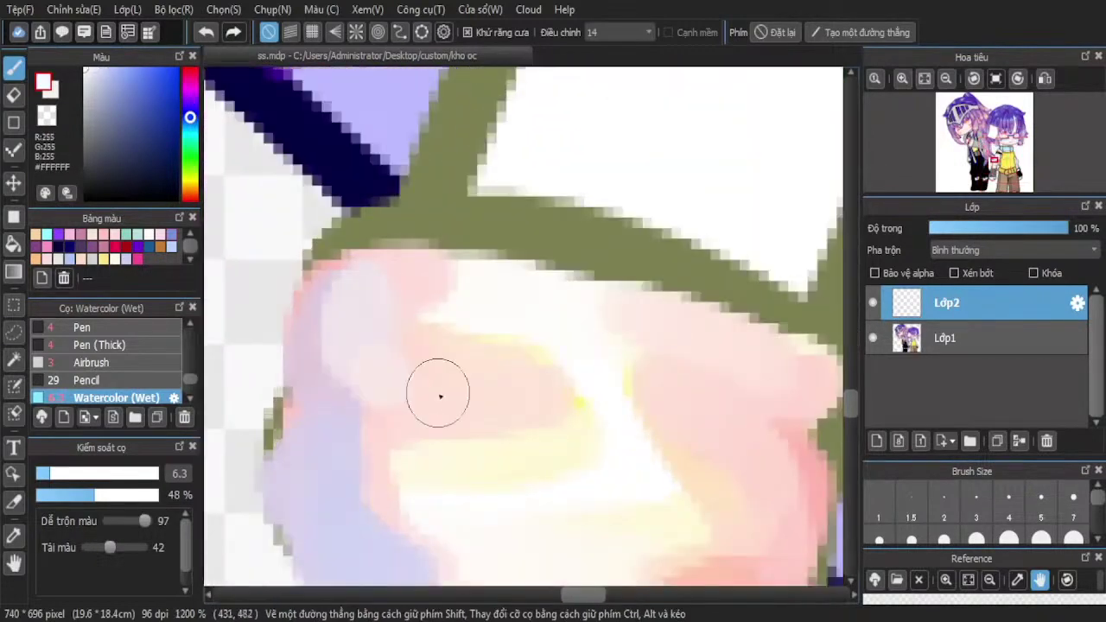
{"action": "mouse_move", "coordinate": [440, 396]}
{"action": "left_mouse_down"}
{"action": "mouse_move", "coordinate": [358, 513]}
{"action": "mouse_move", "coordinate": [390, 538]}
{"action": "mouse_move", "coordinate": [370, 568]}
{"action": "left_mouse_up"}
{"action": "scroll", "coordinate": [397, 384], "scroll_direction": "down", "scroll_amount": 4}
{"action": "scroll", "coordinate": [398, 383], "scroll_direction": "up", "scroll_amount": 2}
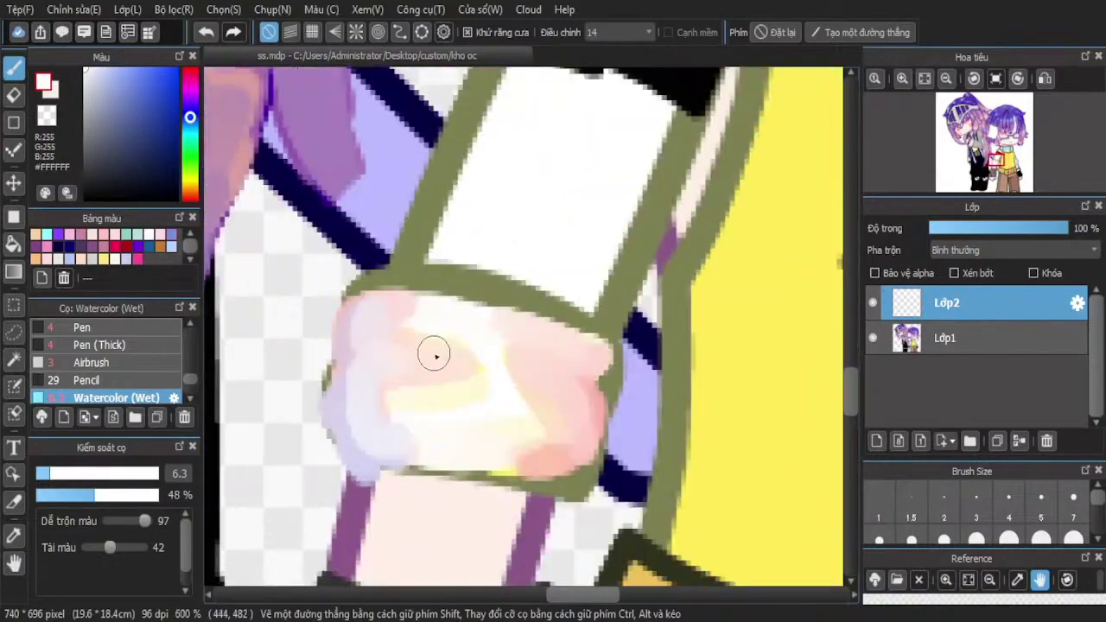
{"action": "left_click_drag", "start_coordinate": [491, 360], "coordinate": [378, 383]}
{"action": "scroll", "coordinate": [393, 345], "scroll_direction": "down", "scroll_amount": 4}
Blend white #FFFFFF over the blue shading and middle of the right sleeve cuff
{"action": "scroll", "coordinate": [577, 356], "scroll_direction": "up", "scroll_amount": 5}
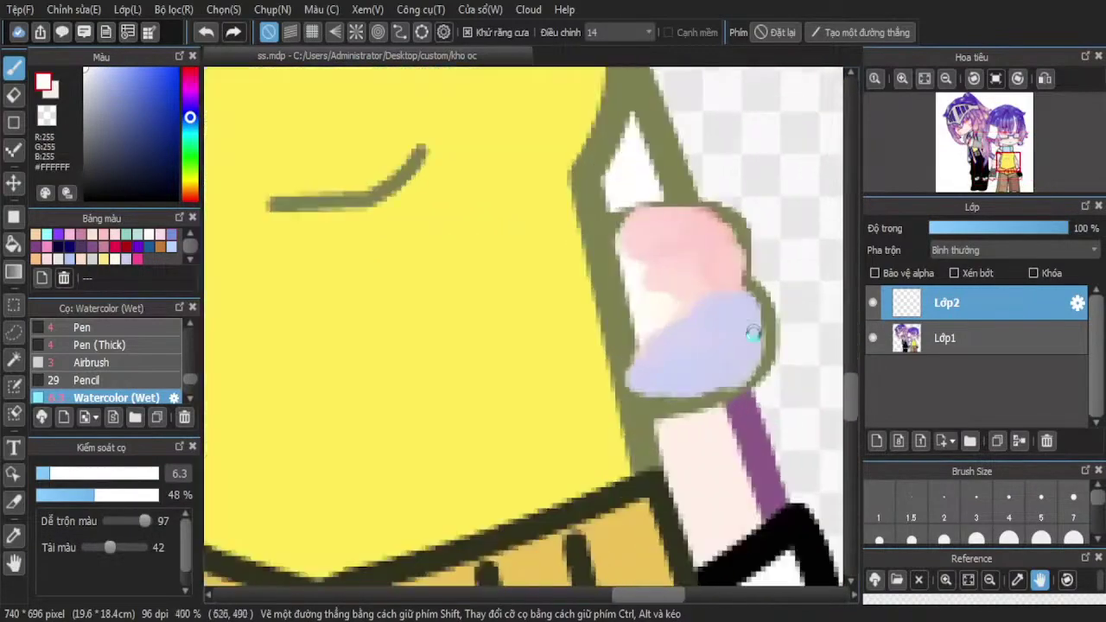
{"action": "mouse_move", "coordinate": [702, 268]}
{"action": "left_mouse_down"}
{"action": "mouse_move", "coordinate": [628, 357]}
{"action": "mouse_move", "coordinate": [627, 407]}
{"action": "mouse_move", "coordinate": [725, 306]}
{"action": "left_mouse_up"}
{"action": "mouse_move", "coordinate": [680, 370]}
{"action": "left_mouse_down"}
{"action": "mouse_move", "coordinate": [708, 279]}
{"action": "mouse_move", "coordinate": [666, 395]}
{"action": "mouse_move", "coordinate": [654, 240]}
{"action": "mouse_move", "coordinate": [696, 257]}
{"action": "mouse_move", "coordinate": [687, 329]}
{"action": "left_mouse_up"}
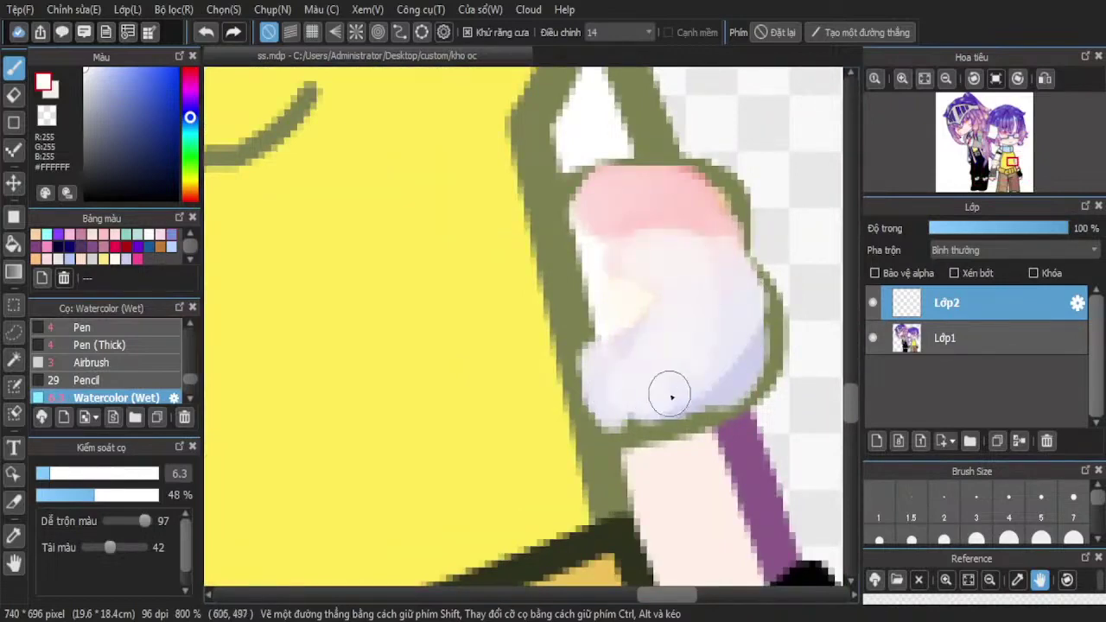
{"action": "scroll", "coordinate": [671, 397], "scroll_direction": "down", "scroll_amount": 8}
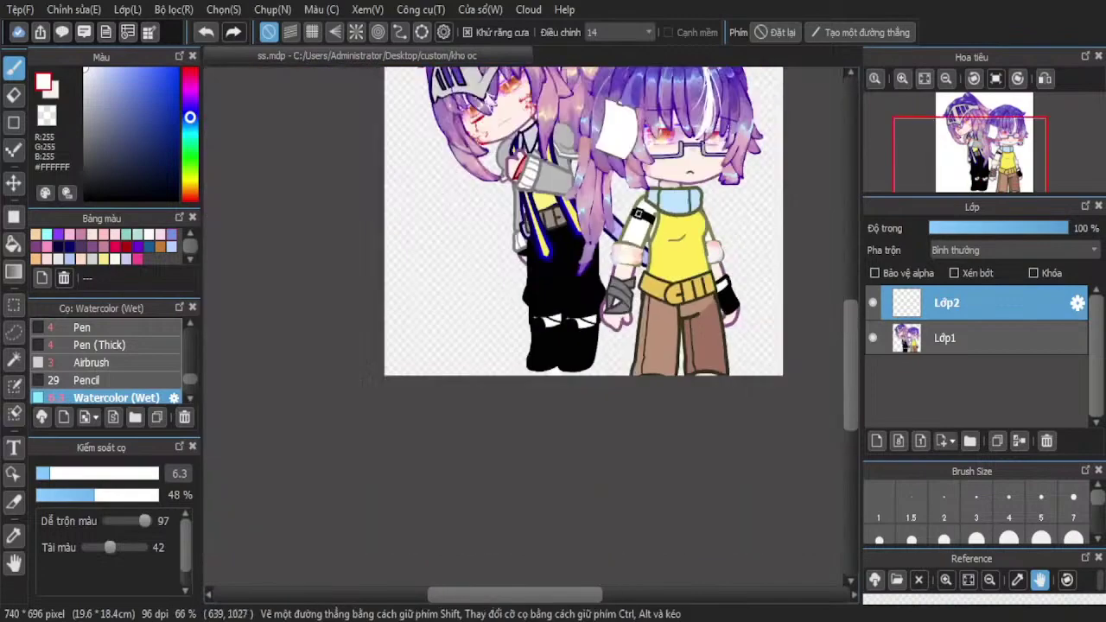
Try to merge the cuff shading layer Lớp2 into the layer below, and undo it
{"action": "scroll", "coordinate": [574, 411], "scroll_direction": "down", "scroll_amount": 1}
{"action": "scroll", "coordinate": [671, 302], "scroll_direction": "up", "scroll_amount": 3}
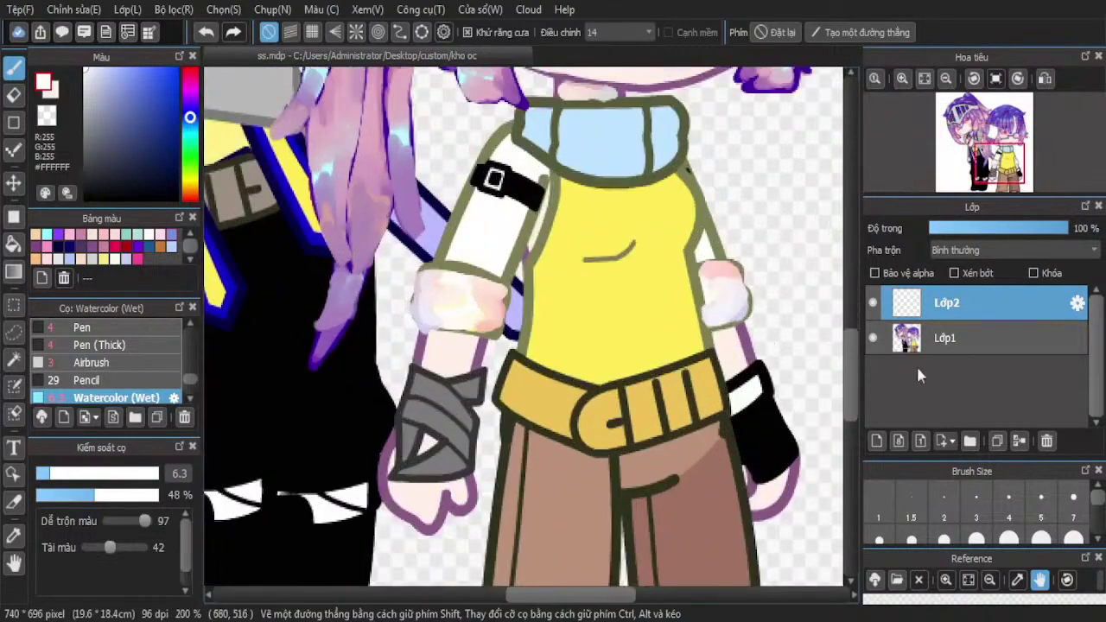
{"action": "left_click", "coordinate": [1016, 442]}
{"action": "key", "text": "ctrl+z"}
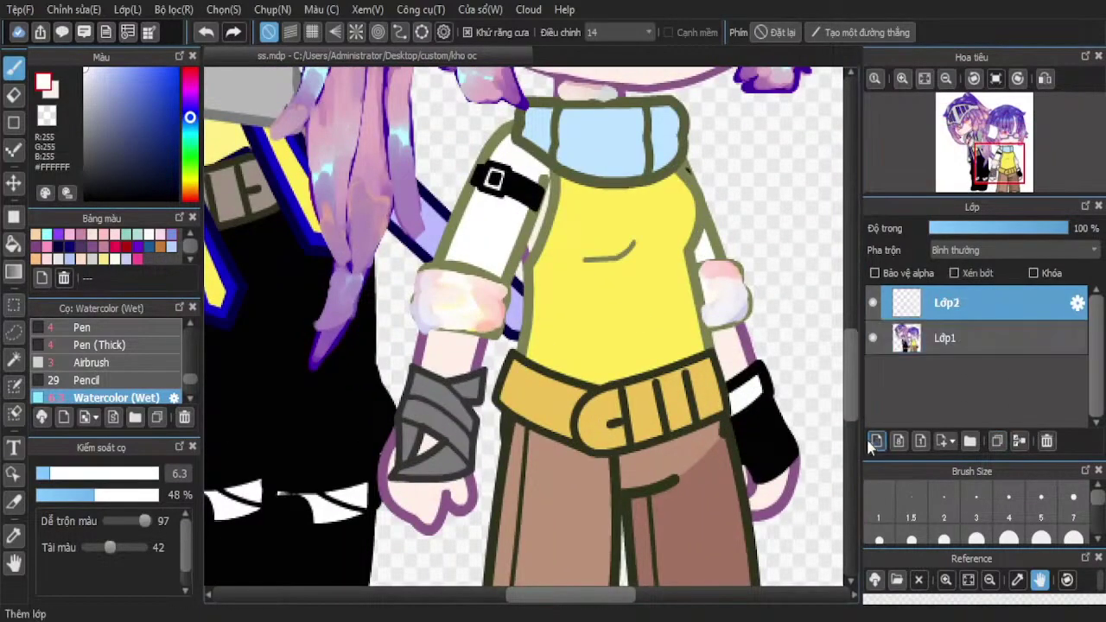
Examine the shaded sleeve cuffs up close and against the whole drawing
{"action": "scroll", "coordinate": [644, 356], "scroll_direction": "down", "scroll_amount": 2}
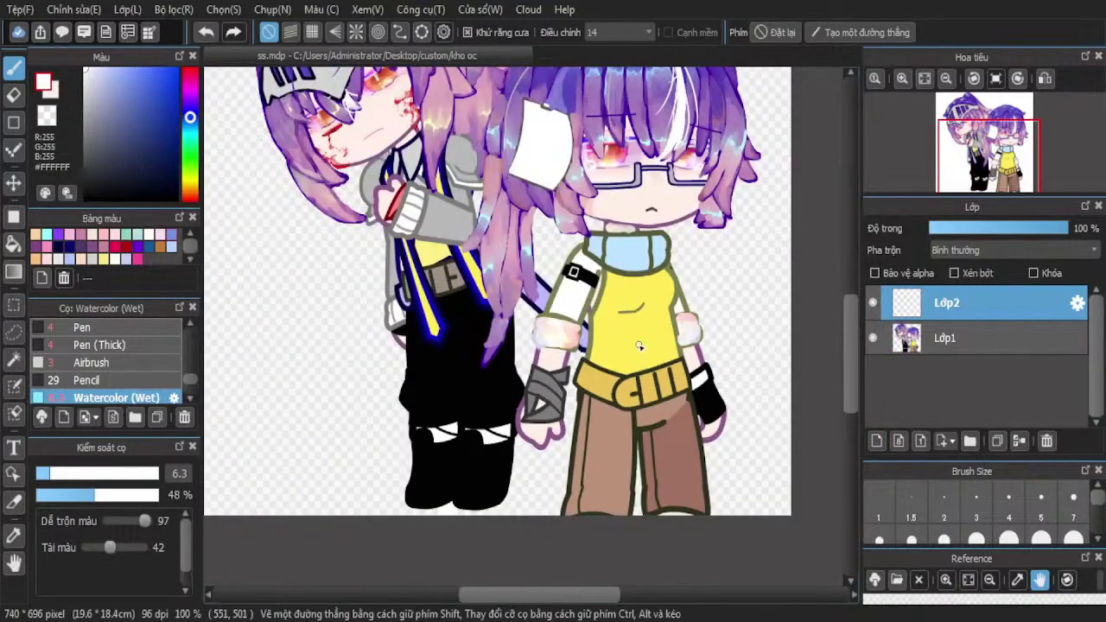
{"action": "scroll", "coordinate": [639, 345], "scroll_direction": "down", "scroll_amount": 1}
{"action": "scroll", "coordinate": [684, 227], "scroll_direction": "up", "scroll_amount": 1}
{"action": "scroll", "coordinate": [682, 353], "scroll_direction": "down", "scroll_amount": 1}
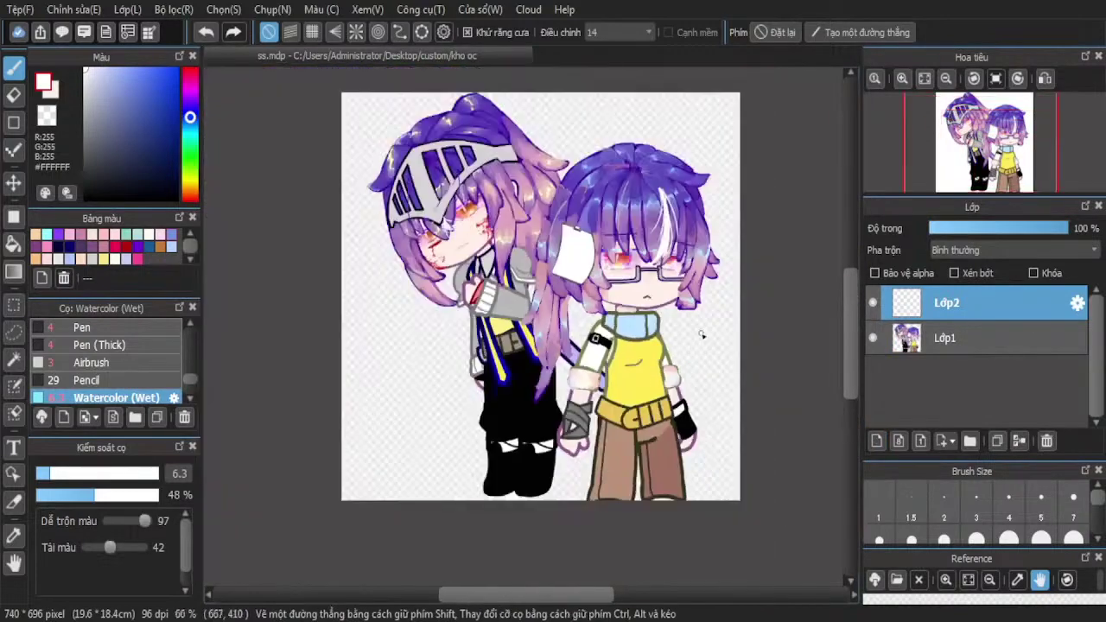
{"action": "scroll", "coordinate": [662, 433], "scroll_direction": "up", "scroll_amount": 1}
{"action": "scroll", "coordinate": [662, 418], "scroll_direction": "up", "scroll_amount": 1}
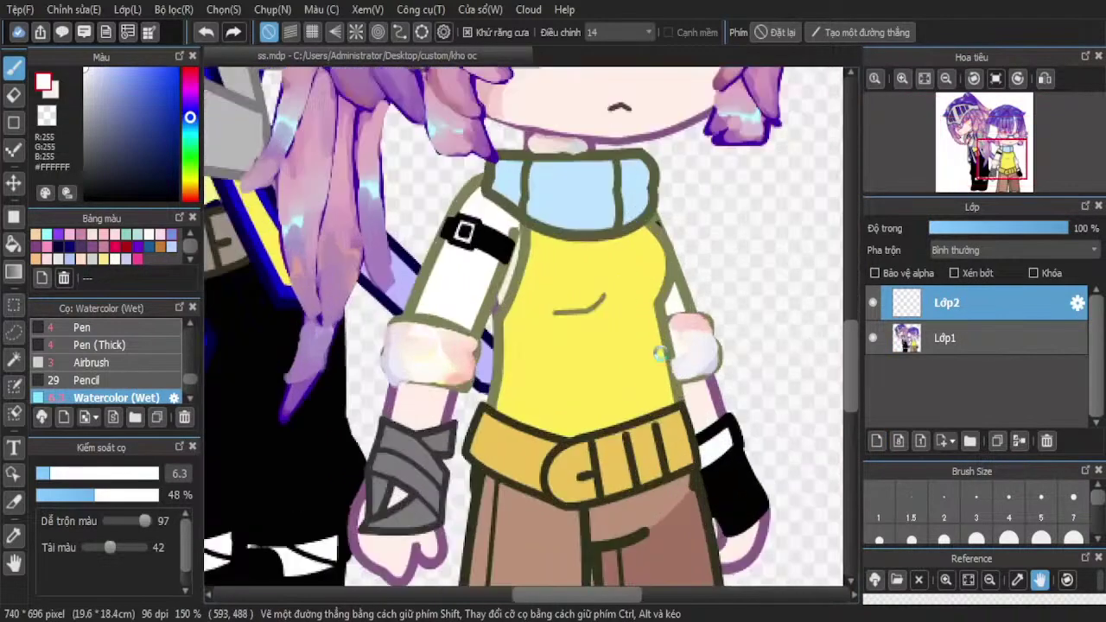
{"action": "scroll", "coordinate": [636, 325], "scroll_direction": "down", "scroll_amount": 2}
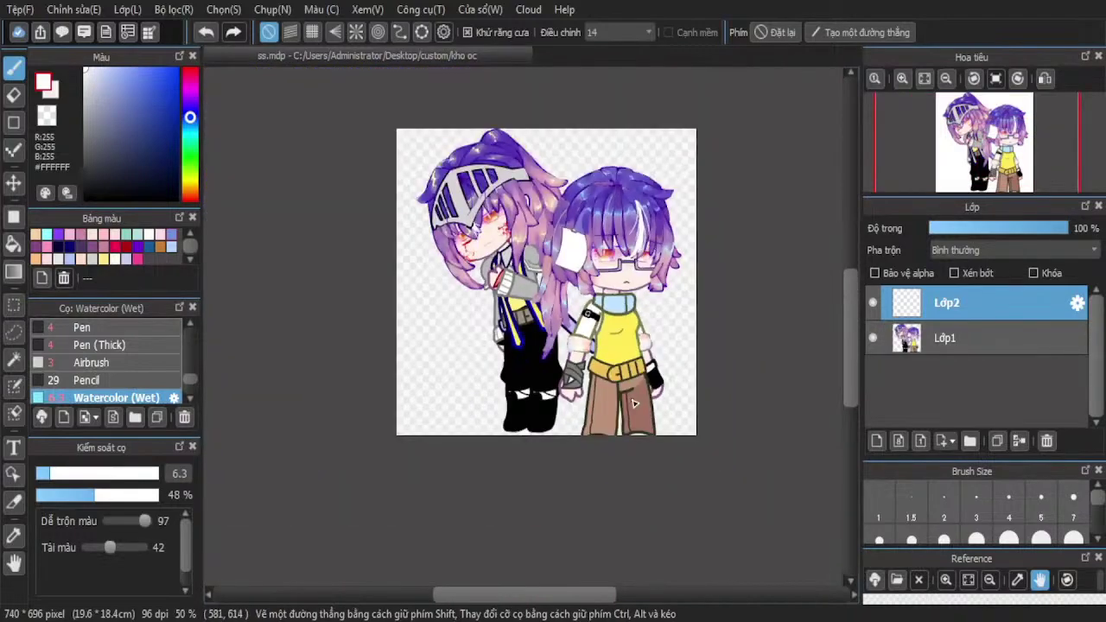
Paint dark red #A83D3D fold strokes along the left side of the yellow shirt, curving in toward the waist
{"action": "scroll", "coordinate": [633, 404], "scroll_direction": "up", "scroll_amount": 5}
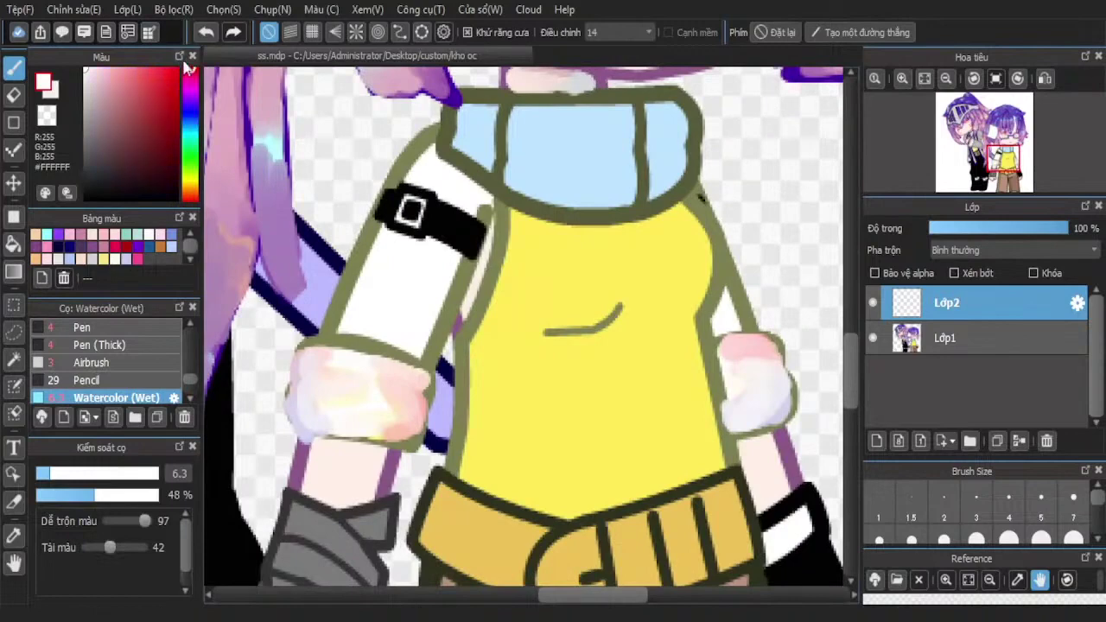
{"action": "left_click", "coordinate": [143, 113]}
{"action": "scroll", "coordinate": [510, 501], "scroll_direction": "up", "scroll_amount": 2}
{"action": "mouse_move", "coordinate": [402, 194]}
{"action": "left_mouse_down"}
{"action": "mouse_move", "coordinate": [484, 381]}
{"action": "mouse_move", "coordinate": [463, 324]}
{"action": "mouse_move", "coordinate": [464, 358]}
{"action": "mouse_move", "coordinate": [608, 417]}
{"action": "left_mouse_up"}
{"action": "mouse_move", "coordinate": [413, 306]}
{"action": "left_mouse_down"}
{"action": "mouse_move", "coordinate": [402, 261]}
{"action": "mouse_move", "coordinate": [399, 361]}
{"action": "mouse_move", "coordinate": [409, 389]}
{"action": "mouse_move", "coordinate": [447, 419]}
{"action": "mouse_move", "coordinate": [439, 424]}
{"action": "mouse_move", "coordinate": [493, 437]}
{"action": "left_mouse_up"}
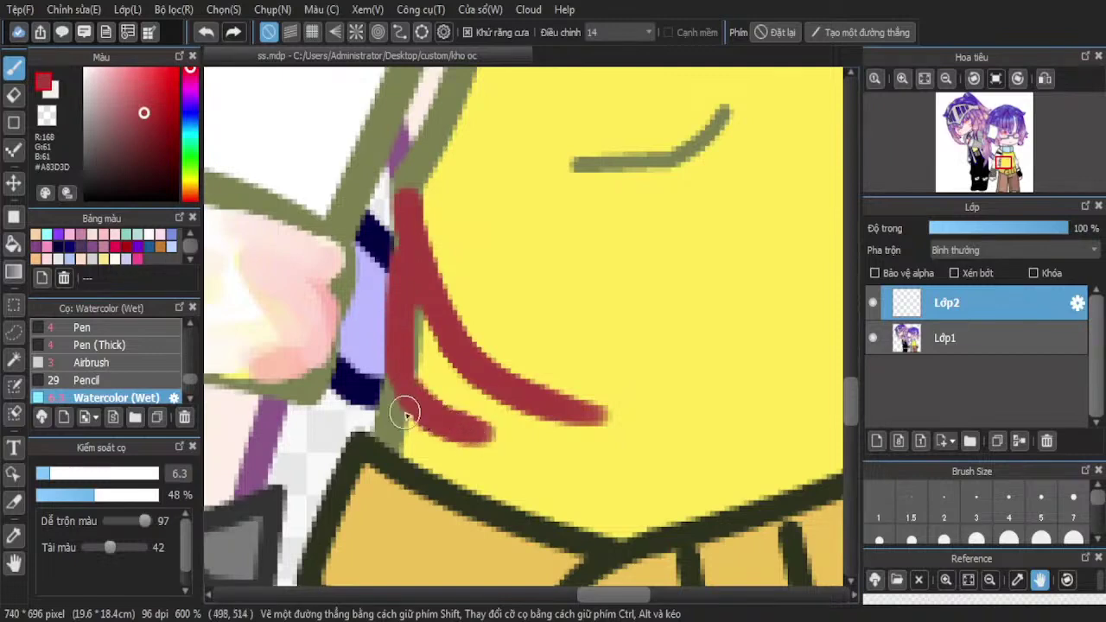
{"action": "mouse_move", "coordinate": [402, 402]}
{"action": "left_mouse_down"}
{"action": "mouse_move", "coordinate": [389, 439]}
{"action": "mouse_move", "coordinate": [409, 391]}
{"action": "left_mouse_up"}
{"action": "mouse_move", "coordinate": [390, 314]}
{"action": "left_mouse_down"}
{"action": "mouse_move", "coordinate": [371, 369]}
{"action": "mouse_move", "coordinate": [399, 391]}
{"action": "left_mouse_up"}
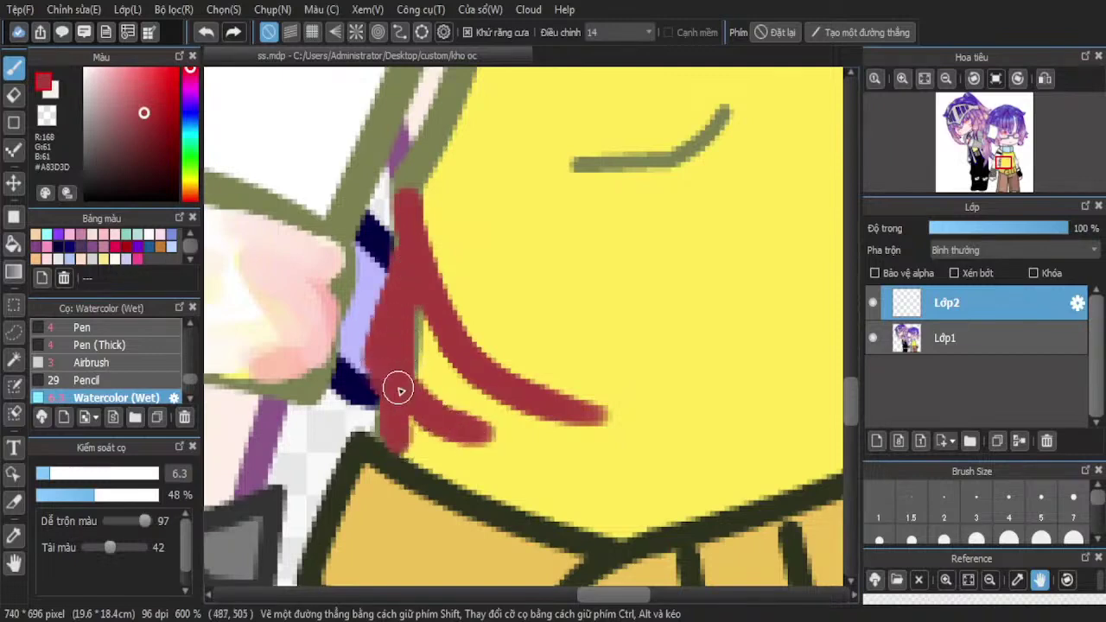
{"action": "scroll", "coordinate": [427, 310], "scroll_direction": "down", "scroll_amount": 3}
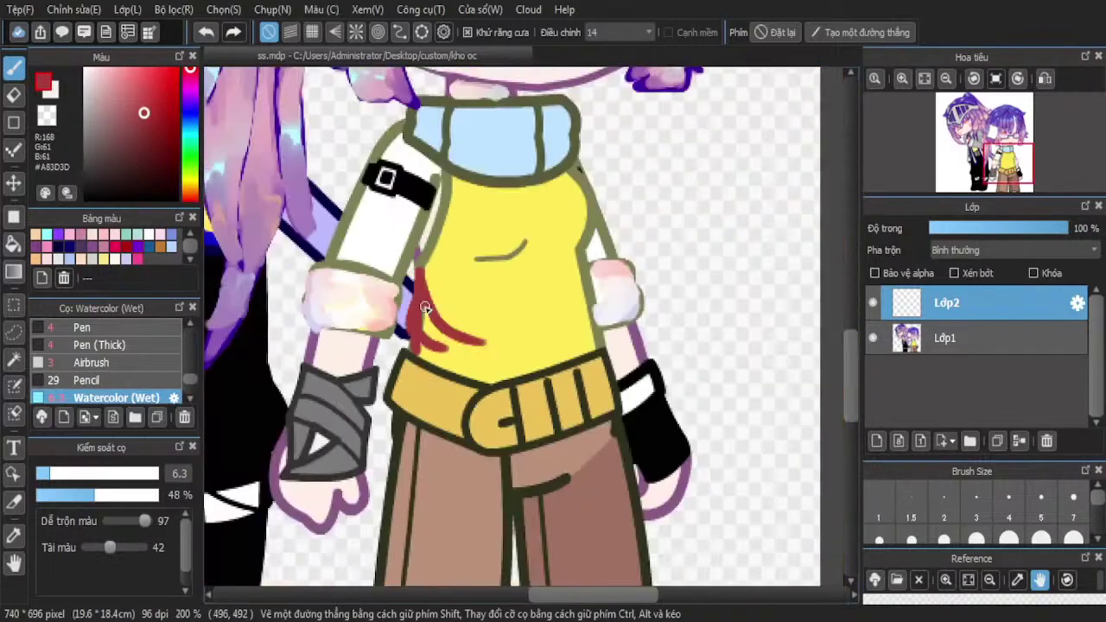
Paint dark red #A83D3D fold strokes from the right side of the yellow shirt and along its hem above the belt
{"action": "scroll", "coordinate": [603, 327], "scroll_direction": "up", "scroll_amount": 2}
{"action": "mouse_move", "coordinate": [558, 265]}
{"action": "left_mouse_down"}
{"action": "mouse_move", "coordinate": [530, 306]}
{"action": "mouse_move", "coordinate": [466, 334]}
{"action": "mouse_move", "coordinate": [490, 335]}
{"action": "mouse_move", "coordinate": [428, 373]}
{"action": "left_mouse_up"}
{"action": "mouse_move", "coordinate": [575, 229]}
{"action": "left_mouse_down"}
{"action": "mouse_move", "coordinate": [593, 329]}
{"action": "mouse_move", "coordinate": [513, 401]}
{"action": "mouse_move", "coordinate": [425, 424]}
{"action": "mouse_move", "coordinate": [374, 418]}
{"action": "mouse_move", "coordinate": [484, 407]}
{"action": "left_mouse_up"}
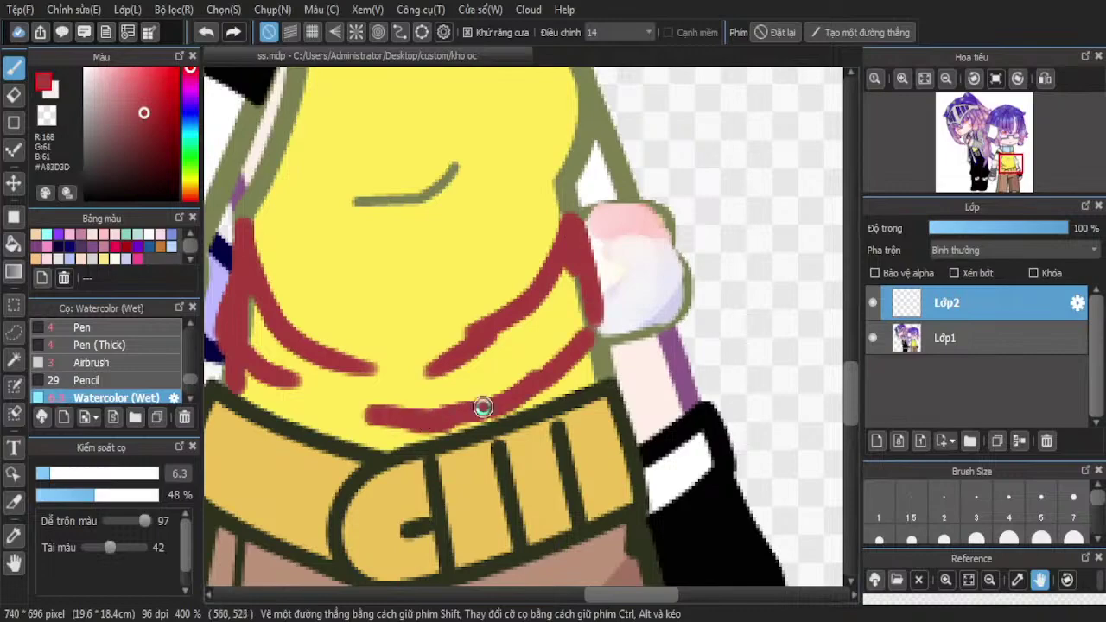
{"action": "scroll", "coordinate": [484, 407], "scroll_direction": "down", "scroll_amount": 2}
Paint a dark red #A83D3D fold across the middle of the shirt, below the chest line
{"action": "scroll", "coordinate": [467, 276], "scroll_direction": "up", "scroll_amount": 2}
{"action": "mouse_move", "coordinate": [516, 339]}
{"action": "left_mouse_down"}
{"action": "mouse_move", "coordinate": [492, 368]}
{"action": "mouse_move", "coordinate": [420, 411]}
{"action": "mouse_move", "coordinate": [351, 426]}
{"action": "mouse_move", "coordinate": [347, 400]}
{"action": "mouse_move", "coordinate": [367, 433]}
{"action": "mouse_move", "coordinate": [481, 368]}
{"action": "left_mouse_up"}
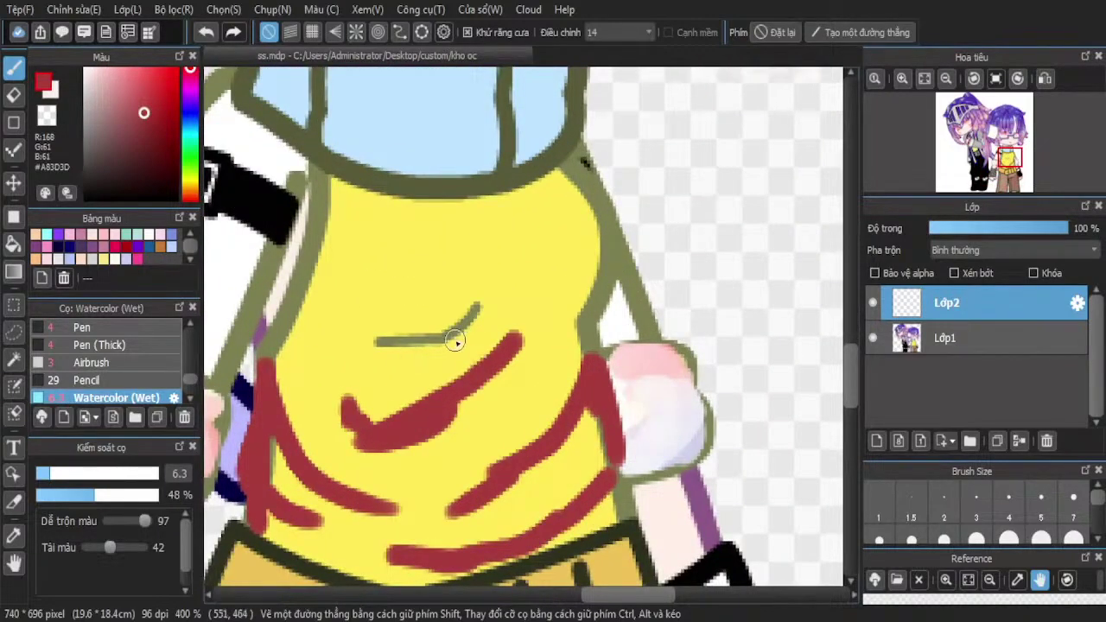
{"action": "scroll", "coordinate": [456, 341], "scroll_direction": "down", "scroll_amount": 2}
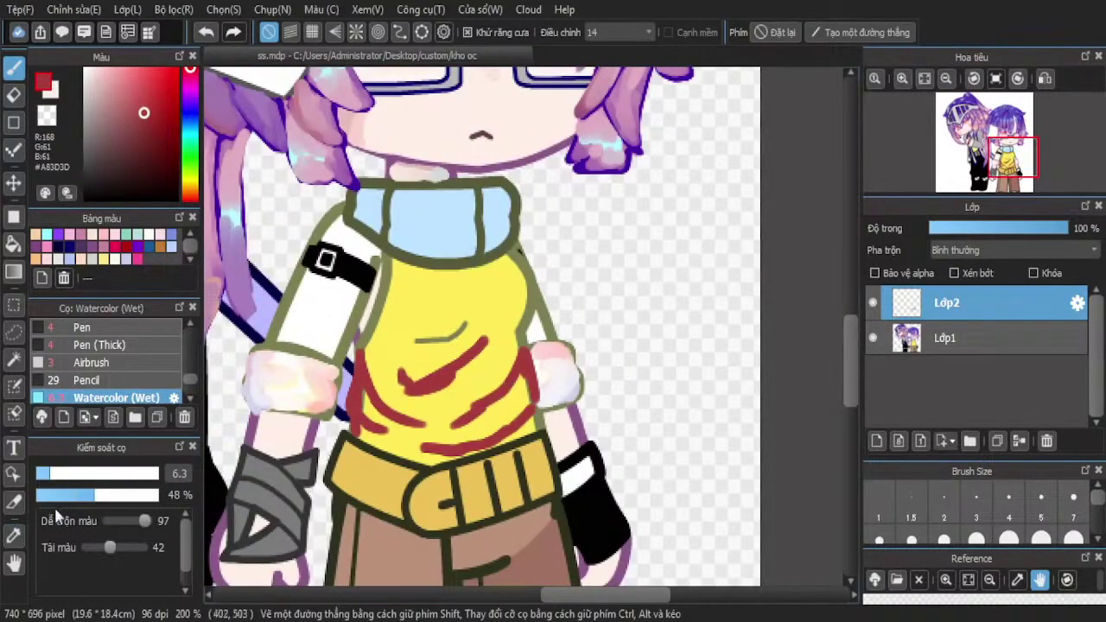
Sample the shirt's yellow #FFEB58 and blend it over the red fold in the middle of the shirt
{"action": "left_click", "coordinate": [387, 278], "text": "alt"}
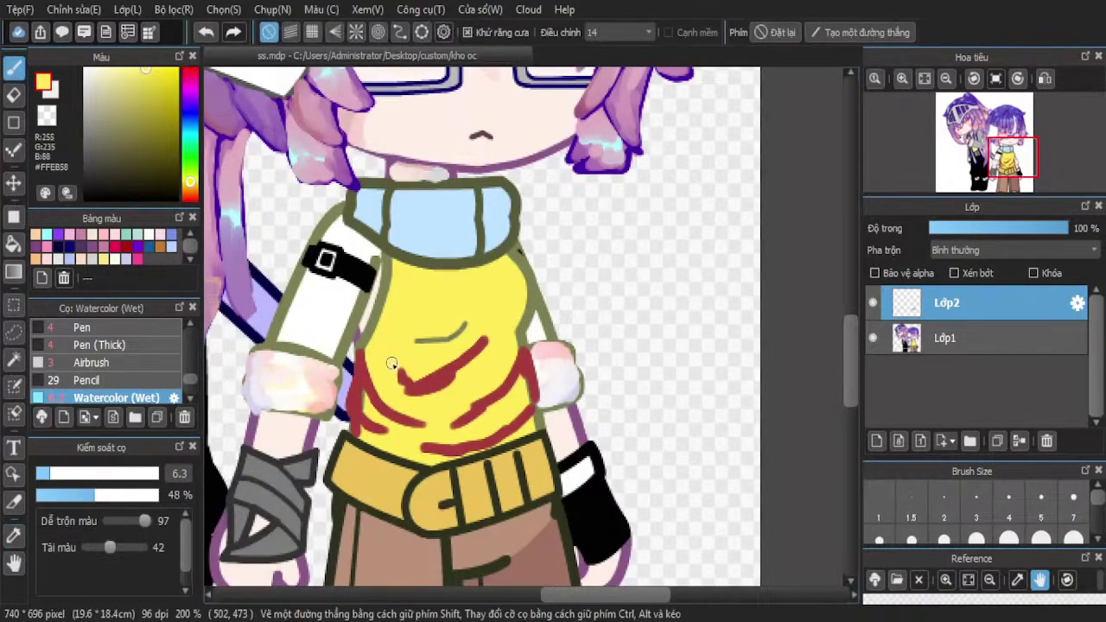
{"action": "scroll", "coordinate": [391, 363], "scroll_direction": "up", "scroll_amount": 3}
{"action": "mouse_move", "coordinate": [536, 382]}
{"action": "left_mouse_down"}
{"action": "mouse_move", "coordinate": [432, 417]}
{"action": "mouse_move", "coordinate": [415, 395]}
{"action": "mouse_move", "coordinate": [408, 404]}
{"action": "mouse_move", "coordinate": [526, 394]}
{"action": "mouse_move", "coordinate": [543, 383]}
{"action": "mouse_move", "coordinate": [467, 402]}
{"action": "mouse_move", "coordinate": [657, 277]}
{"action": "mouse_move", "coordinate": [528, 402]}
{"action": "mouse_move", "coordinate": [605, 348]}
{"action": "mouse_move", "coordinate": [642, 279]}
{"action": "mouse_move", "coordinate": [531, 339]}
{"action": "left_mouse_up"}
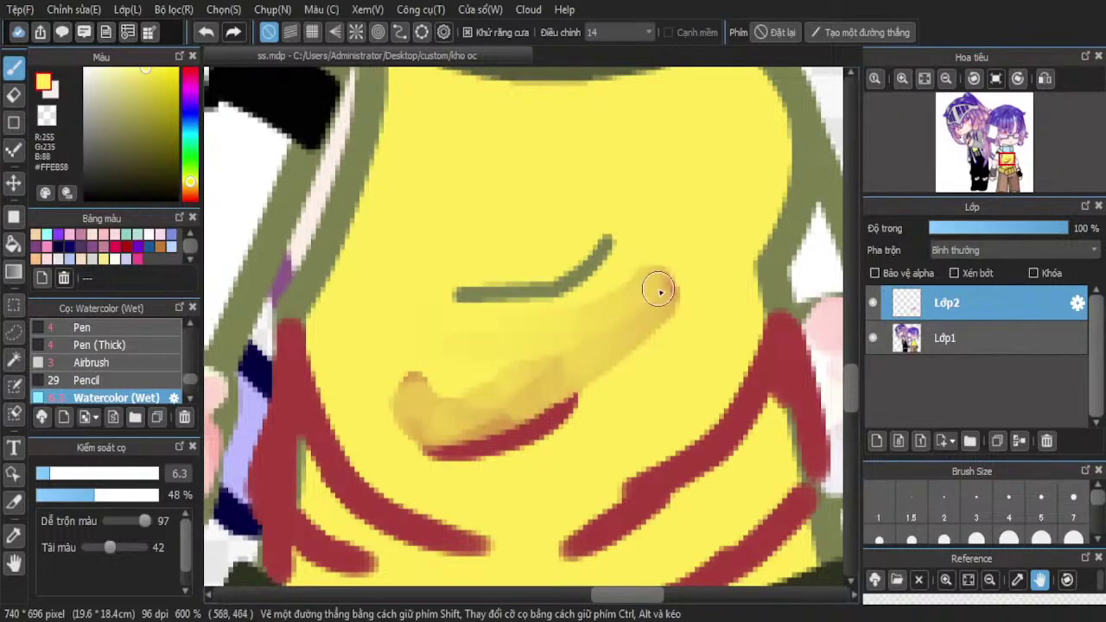
{"action": "mouse_move", "coordinate": [659, 292]}
{"action": "left_mouse_down"}
{"action": "mouse_move", "coordinate": [658, 261]}
{"action": "mouse_move", "coordinate": [572, 312]}
{"action": "mouse_move", "coordinate": [628, 264]}
{"action": "mouse_move", "coordinate": [718, 277]}
{"action": "mouse_move", "coordinate": [689, 314]}
{"action": "mouse_move", "coordinate": [637, 318]}
{"action": "mouse_move", "coordinate": [563, 366]}
{"action": "mouse_move", "coordinate": [375, 440]}
{"action": "left_mouse_up"}
{"action": "scroll", "coordinate": [529, 333], "scroll_direction": "down", "scroll_amount": 4}
{"action": "scroll", "coordinate": [551, 345], "scroll_direction": "up", "scroll_amount": 4}
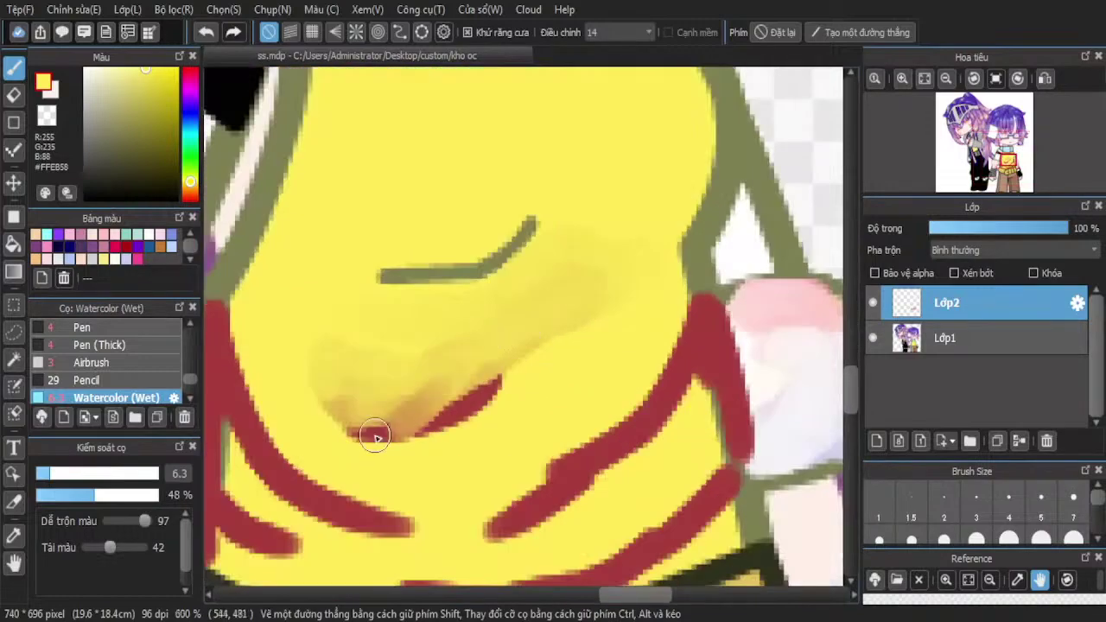
{"action": "mouse_move", "coordinate": [484, 372]}
{"action": "left_mouse_down"}
{"action": "mouse_move", "coordinate": [467, 397]}
{"action": "mouse_move", "coordinate": [501, 388]}
{"action": "mouse_move", "coordinate": [358, 420]}
{"action": "mouse_move", "coordinate": [424, 428]}
{"action": "left_mouse_up"}
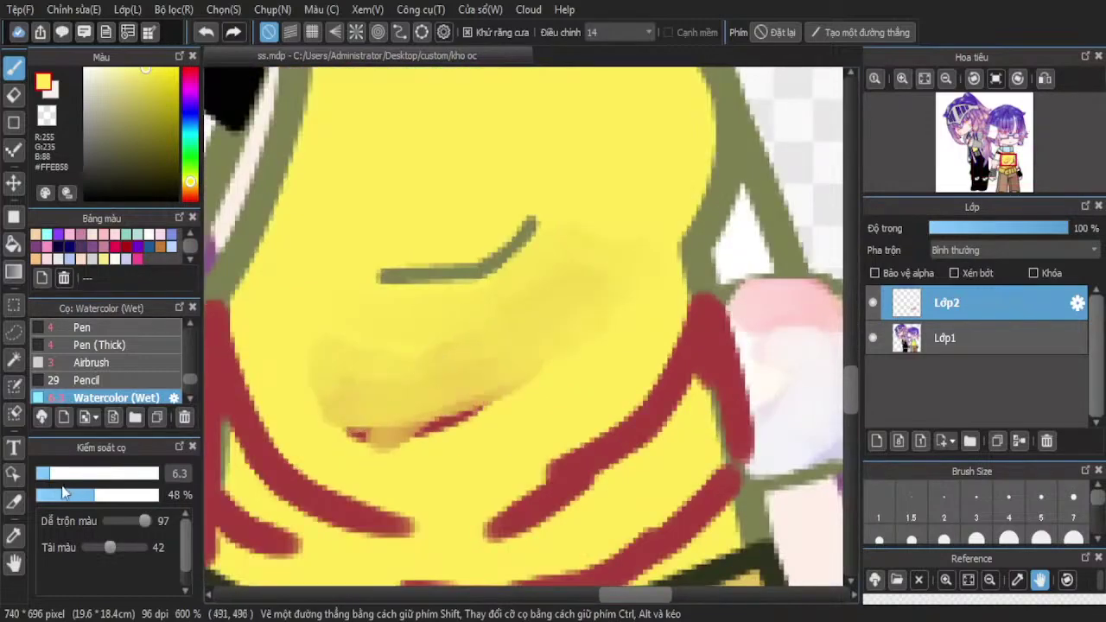
Set the brush size to 16 and blend yellow #FFEB58 broadly across the belly and the upper side folds
{"action": "left_click", "coordinate": [76, 477]}
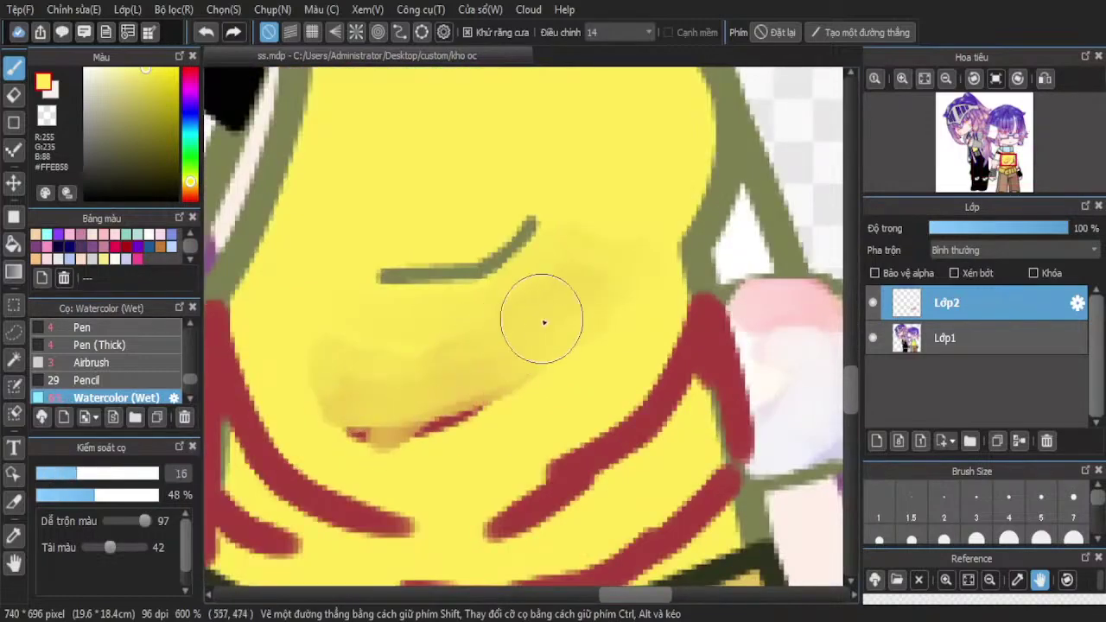
{"action": "mouse_move", "coordinate": [540, 319]}
{"action": "left_mouse_down"}
{"action": "mouse_move", "coordinate": [527, 348]}
{"action": "mouse_move", "coordinate": [382, 409]}
{"action": "mouse_move", "coordinate": [307, 337]}
{"action": "mouse_move", "coordinate": [455, 368]}
{"action": "mouse_move", "coordinate": [324, 395]}
{"action": "mouse_move", "coordinate": [268, 337]}
{"action": "mouse_move", "coordinate": [274, 371]}
{"action": "mouse_move", "coordinate": [275, 346]}
{"action": "mouse_move", "coordinate": [260, 356]}
{"action": "mouse_move", "coordinate": [318, 466]}
{"action": "mouse_move", "coordinate": [444, 471]}
{"action": "mouse_move", "coordinate": [334, 418]}
{"action": "mouse_move", "coordinate": [255, 337]}
{"action": "mouse_move", "coordinate": [262, 363]}
{"action": "mouse_move", "coordinate": [397, 361]}
{"action": "left_mouse_up"}
{"action": "mouse_move", "coordinate": [663, 328]}
{"action": "left_mouse_down"}
{"action": "mouse_move", "coordinate": [622, 410]}
{"action": "mouse_move", "coordinate": [481, 473]}
{"action": "mouse_move", "coordinate": [537, 463]}
{"action": "mouse_move", "coordinate": [450, 457]}
{"action": "mouse_move", "coordinate": [627, 345]}
{"action": "mouse_move", "coordinate": [543, 450]}
{"action": "mouse_move", "coordinate": [516, 318]}
{"action": "mouse_move", "coordinate": [562, 288]}
{"action": "mouse_move", "coordinate": [549, 298]}
{"action": "mouse_move", "coordinate": [570, 328]}
{"action": "mouse_move", "coordinate": [509, 377]}
{"action": "mouse_move", "coordinate": [530, 338]}
{"action": "mouse_move", "coordinate": [519, 375]}
{"action": "left_mouse_up"}
{"action": "scroll", "coordinate": [514, 314], "scroll_direction": "down", "scroll_amount": 4}
{"action": "scroll", "coordinate": [551, 299], "scroll_direction": "up", "scroll_amount": 1}
Reduce the brush size to 8.8 and blend yellow #FFEB58 over the lower red folds on both sides of the shirt
{"action": "left_click_drag", "start_coordinate": [76, 475], "coordinate": [56, 475]}
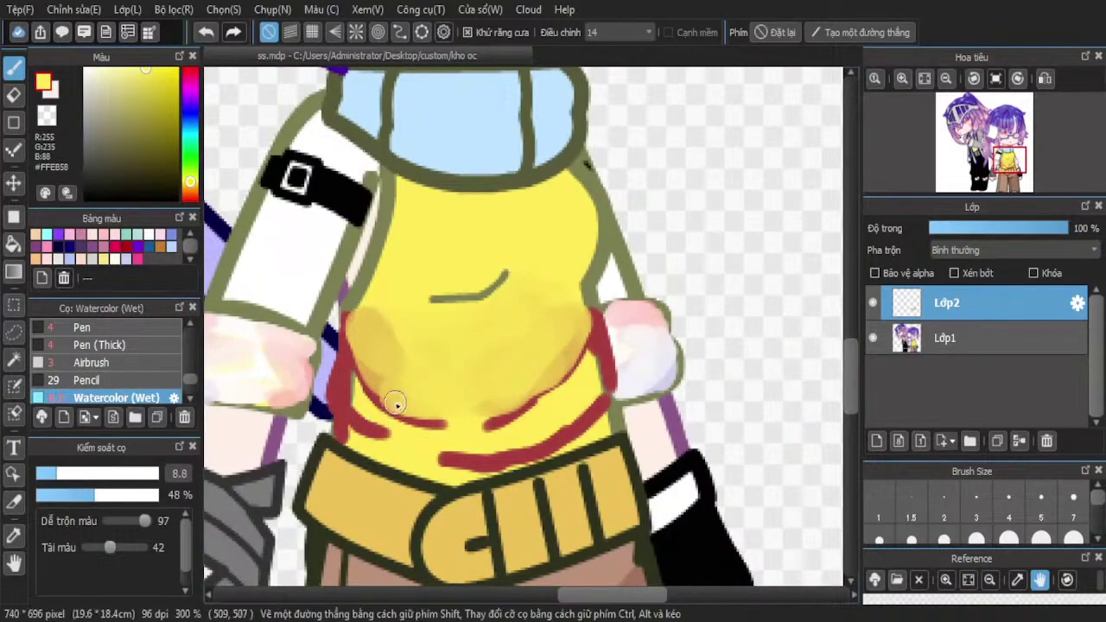
{"action": "scroll", "coordinate": [395, 404], "scroll_direction": "up", "scroll_amount": 3}
{"action": "mouse_move", "coordinate": [299, 311]}
{"action": "left_mouse_down"}
{"action": "mouse_move", "coordinate": [290, 352]}
{"action": "mouse_move", "coordinate": [295, 425]}
{"action": "mouse_move", "coordinate": [360, 463]}
{"action": "mouse_move", "coordinate": [312, 407]}
{"action": "mouse_move", "coordinate": [302, 378]}
{"action": "mouse_move", "coordinate": [379, 477]}
{"action": "mouse_move", "coordinate": [365, 482]}
{"action": "mouse_move", "coordinate": [427, 504]}
{"action": "mouse_move", "coordinate": [325, 439]}
{"action": "mouse_move", "coordinate": [280, 379]}
{"action": "mouse_move", "coordinate": [299, 432]}
{"action": "mouse_move", "coordinate": [329, 458]}
{"action": "left_mouse_up"}
{"action": "scroll", "coordinate": [728, 440], "scroll_direction": "down", "scroll_amount": 2}
{"action": "scroll", "coordinate": [784, 343], "scroll_direction": "up", "scroll_amount": 1}
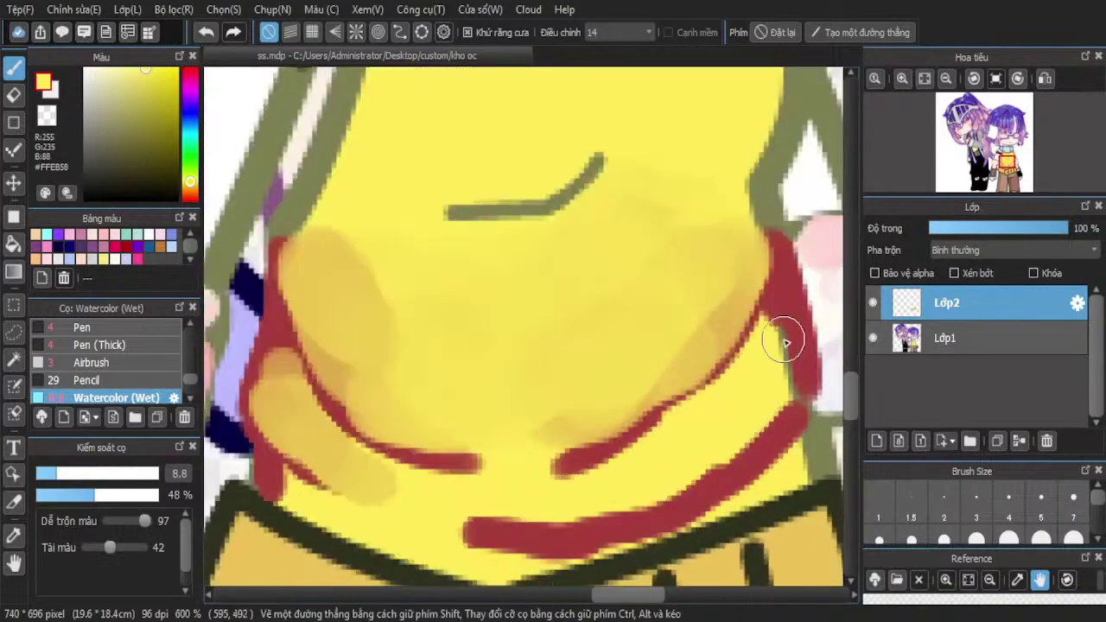
{"action": "mouse_move", "coordinate": [784, 343]}
{"action": "left_mouse_down"}
{"action": "mouse_move", "coordinate": [780, 389]}
{"action": "mouse_move", "coordinate": [681, 485]}
{"action": "mouse_move", "coordinate": [735, 442]}
{"action": "mouse_move", "coordinate": [572, 524]}
{"action": "mouse_move", "coordinate": [478, 527]}
{"action": "mouse_move", "coordinate": [687, 477]}
{"action": "mouse_move", "coordinate": [719, 457]}
{"action": "mouse_move", "coordinate": [708, 449]}
{"action": "mouse_move", "coordinate": [796, 356]}
{"action": "mouse_move", "coordinate": [782, 351]}
{"action": "mouse_move", "coordinate": [568, 524]}
{"action": "left_mouse_up"}
{"action": "scroll", "coordinate": [576, 353], "scroll_direction": "down", "scroll_amount": 5}
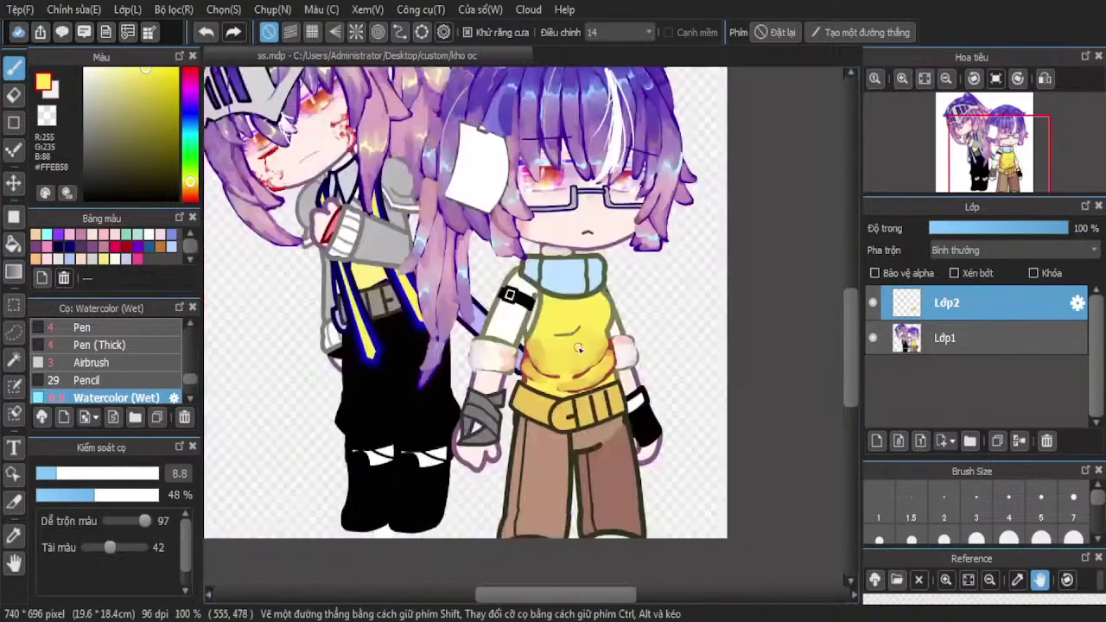
Blend yellow #FFEB58 into the dark red edges of the belly folds and along both sides of the shirt
{"action": "scroll", "coordinate": [629, 332], "scroll_direction": "up", "scroll_amount": 5}
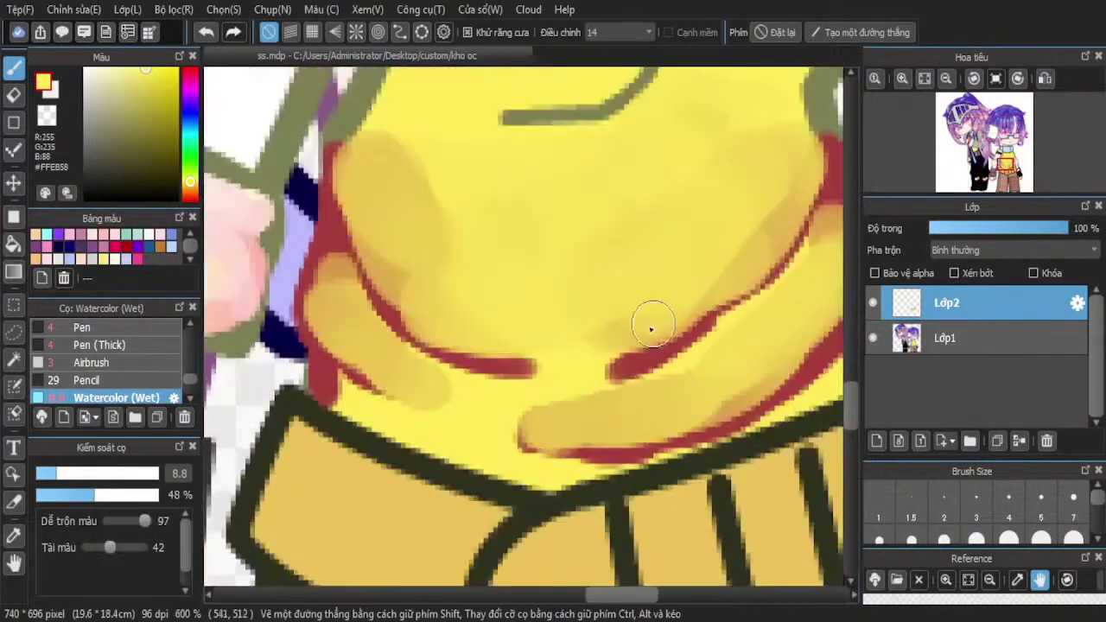
{"action": "mouse_move", "coordinate": [672, 319]}
{"action": "left_mouse_down"}
{"action": "mouse_move", "coordinate": [573, 357]}
{"action": "mouse_move", "coordinate": [486, 339]}
{"action": "left_mouse_up"}
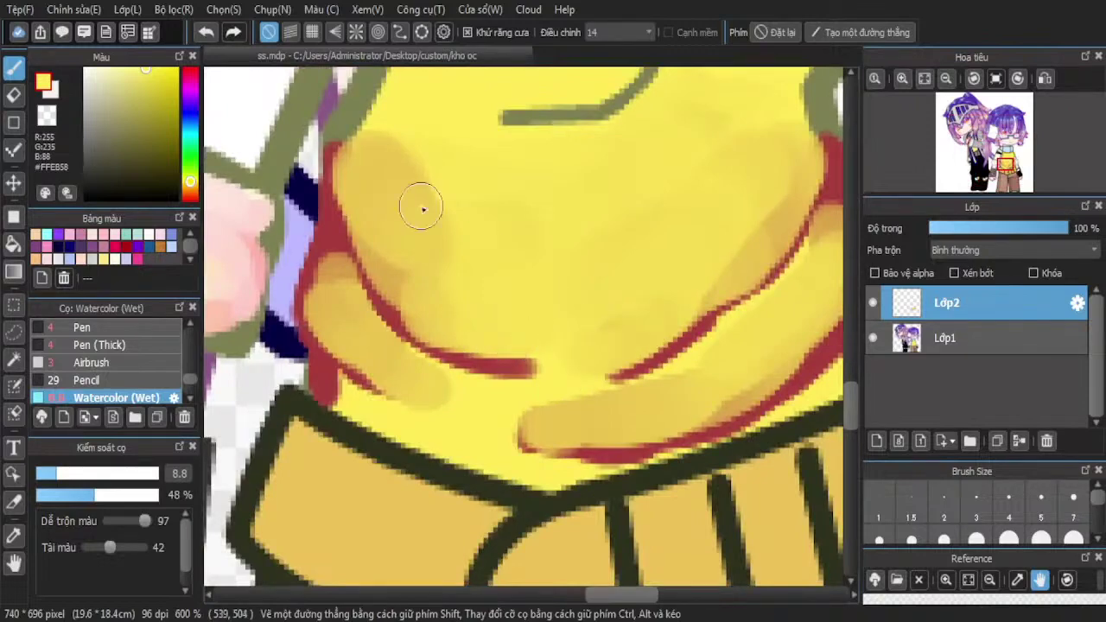
{"action": "mouse_move", "coordinate": [424, 209]}
{"action": "left_mouse_down"}
{"action": "mouse_move", "coordinate": [355, 205]}
{"action": "mouse_move", "coordinate": [368, 175]}
{"action": "mouse_move", "coordinate": [348, 158]}
{"action": "mouse_move", "coordinate": [365, 242]}
{"action": "mouse_move", "coordinate": [363, 216]}
{"action": "mouse_move", "coordinate": [380, 266]}
{"action": "mouse_move", "coordinate": [445, 321]}
{"action": "left_mouse_up"}
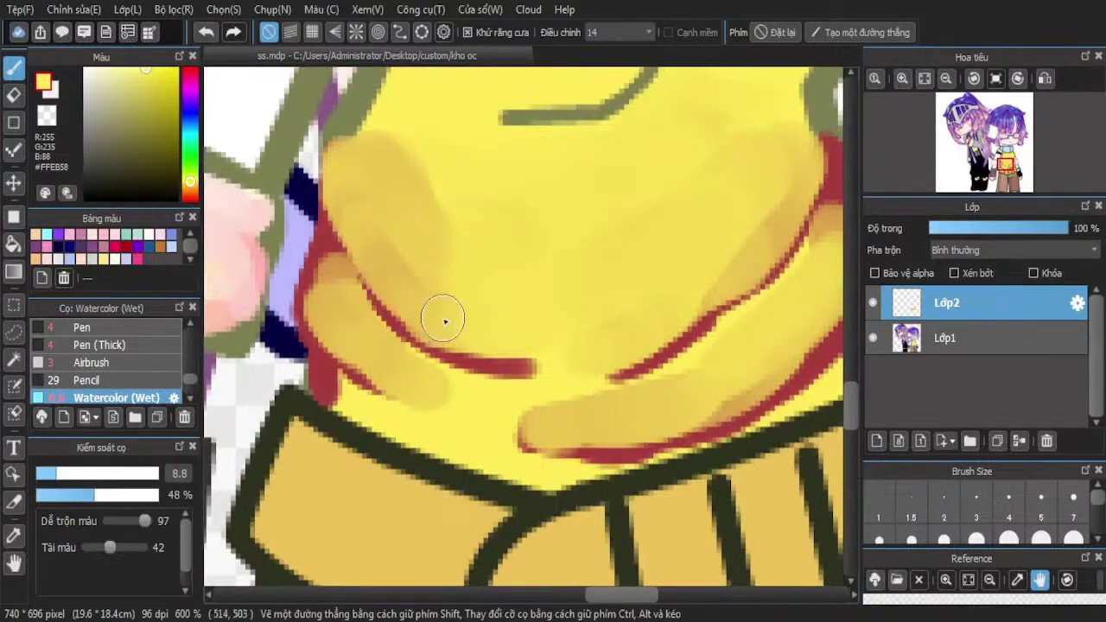
{"action": "mouse_move", "coordinate": [342, 374]}
{"action": "left_mouse_down"}
{"action": "mouse_move", "coordinate": [333, 383]}
{"action": "mouse_move", "coordinate": [353, 403]}
{"action": "mouse_move", "coordinate": [402, 420]}
{"action": "mouse_move", "coordinate": [432, 449]}
{"action": "left_mouse_up"}
{"action": "scroll", "coordinate": [425, 374], "scroll_direction": "down", "scroll_amount": 1}
{"action": "scroll", "coordinate": [513, 335], "scroll_direction": "down", "scroll_amount": 3}
{"action": "scroll", "coordinate": [533, 353], "scroll_direction": "up", "scroll_amount": 4}
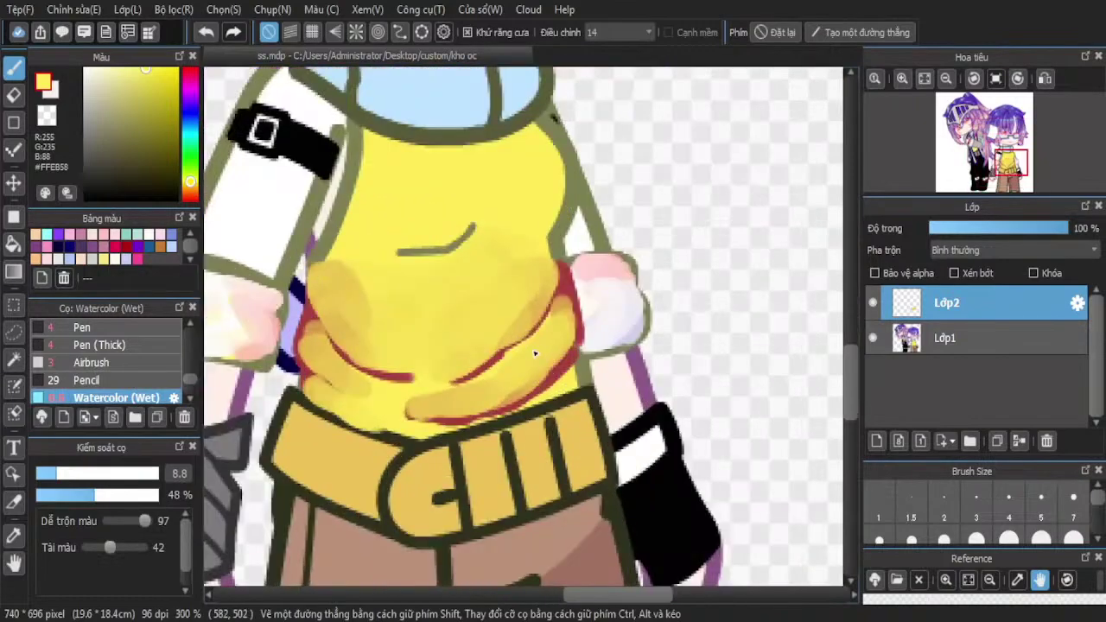
{"action": "mouse_move", "coordinate": [588, 269]}
{"action": "left_mouse_down"}
{"action": "mouse_move", "coordinate": [588, 316]}
{"action": "mouse_move", "coordinate": [533, 395]}
{"action": "mouse_move", "coordinate": [474, 435]}
{"action": "mouse_move", "coordinate": [363, 441]}
{"action": "left_mouse_up"}
Switch to coral #FF6F6F and paint it over the belly folds on both sides of the shirt
{"action": "left_click", "coordinate": [188, 72]}
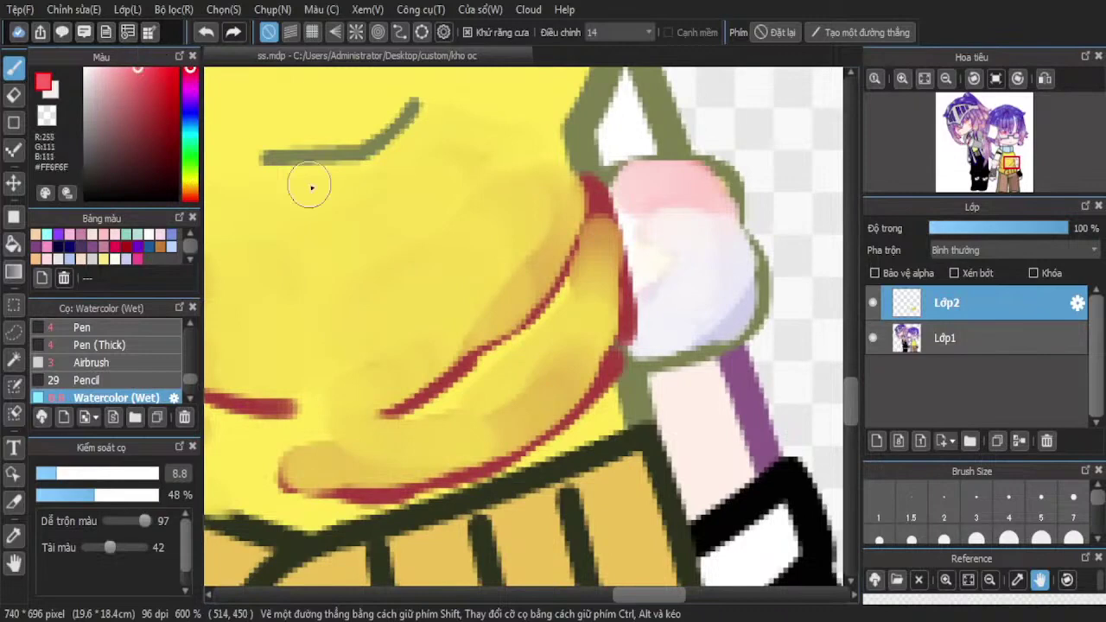
{"action": "mouse_move", "coordinate": [572, 206]}
{"action": "left_mouse_down"}
{"action": "mouse_move", "coordinate": [546, 271]}
{"action": "mouse_move", "coordinate": [545, 192]}
{"action": "mouse_move", "coordinate": [524, 299]}
{"action": "mouse_move", "coordinate": [576, 216]}
{"action": "mouse_move", "coordinate": [596, 221]}
{"action": "mouse_move", "coordinate": [609, 313]}
{"action": "mouse_move", "coordinate": [601, 257]}
{"action": "mouse_move", "coordinate": [588, 347]}
{"action": "mouse_move", "coordinate": [598, 280]}
{"action": "mouse_move", "coordinate": [605, 339]}
{"action": "mouse_move", "coordinate": [566, 377]}
{"action": "mouse_move", "coordinate": [538, 379]}
{"action": "mouse_move", "coordinate": [454, 364]}
{"action": "mouse_move", "coordinate": [510, 370]}
{"action": "mouse_move", "coordinate": [426, 313]}
{"action": "mouse_move", "coordinate": [383, 314]}
{"action": "mouse_move", "coordinate": [371, 359]}
{"action": "mouse_move", "coordinate": [419, 402]}
{"action": "mouse_move", "coordinate": [371, 327]}
{"action": "mouse_move", "coordinate": [367, 353]}
{"action": "mouse_move", "coordinate": [415, 418]}
{"action": "left_mouse_up"}
{"action": "scroll", "coordinate": [605, 288], "scroll_direction": "down", "scroll_amount": 3}
{"action": "scroll", "coordinate": [457, 297], "scroll_direction": "up", "scroll_amount": 3}
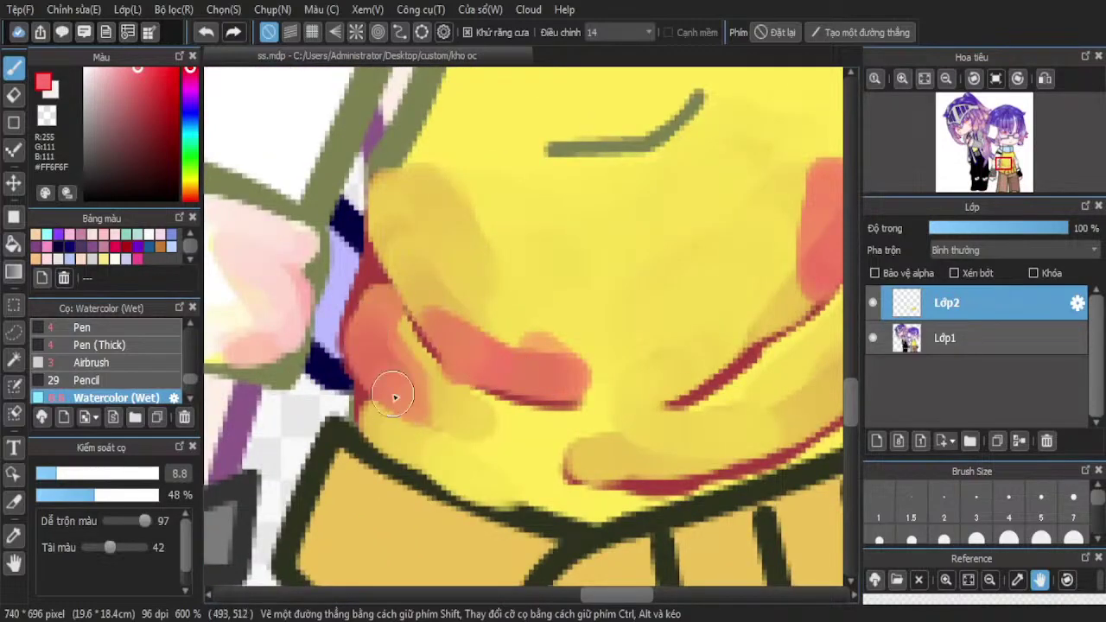
{"action": "scroll", "coordinate": [394, 397], "scroll_direction": "down", "scroll_amount": 2}
{"action": "left_click_drag", "start_coordinate": [587, 440], "coordinate": [559, 444]}
{"action": "scroll", "coordinate": [593, 291], "scroll_direction": "down", "scroll_amount": 2}
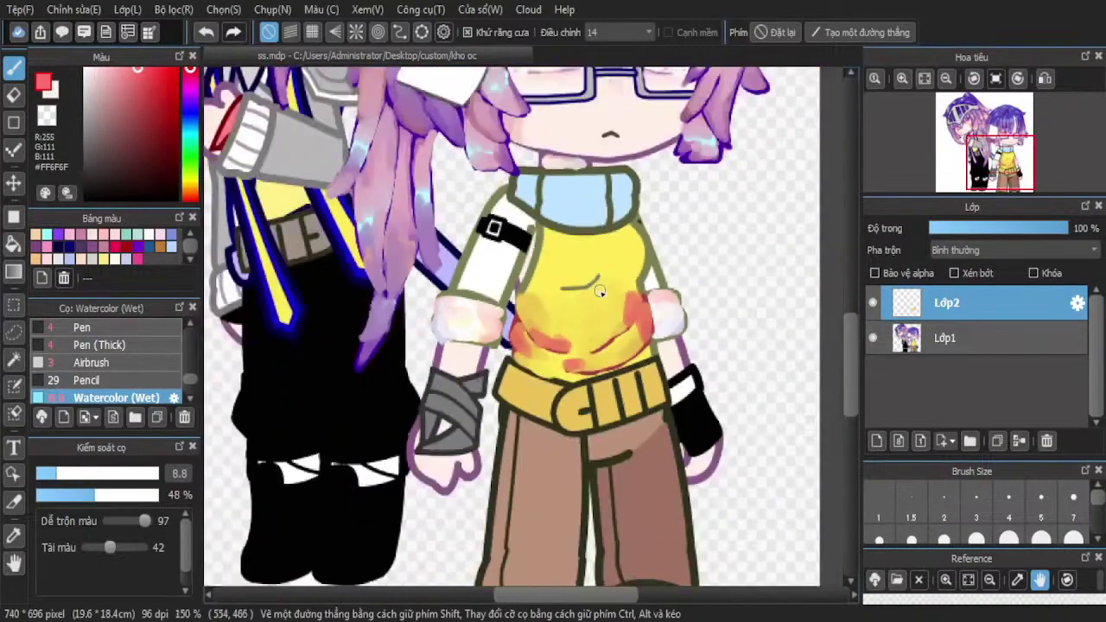
Paint two round coral #FF6F6F patches on the chest, one central and one near the right armhole
{"action": "scroll", "coordinate": [682, 198], "scroll_direction": "up", "scroll_amount": 4}
{"action": "mouse_move", "coordinate": [610, 263]}
{"action": "left_mouse_down"}
{"action": "mouse_move", "coordinate": [621, 297]}
{"action": "mouse_move", "coordinate": [631, 270]}
{"action": "left_mouse_up"}
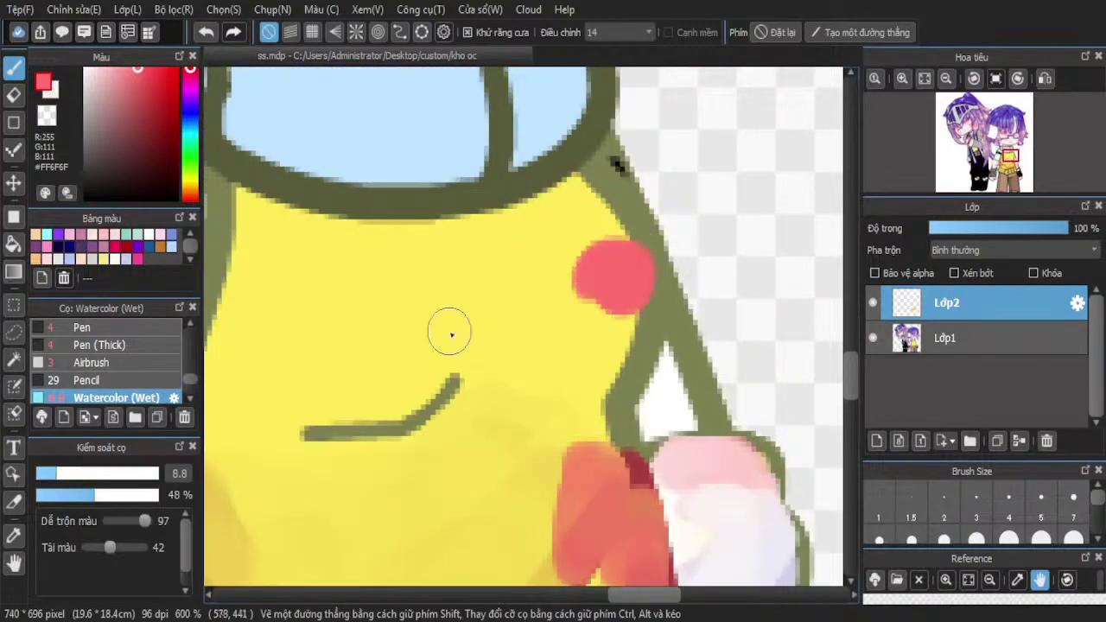
{"action": "mouse_move", "coordinate": [366, 327]}
{"action": "left_mouse_down"}
{"action": "mouse_move", "coordinate": [360, 307]}
{"action": "mouse_move", "coordinate": [380, 328]}
{"action": "left_mouse_up"}
Sample the shirt's yellow #FFEB58 and blend it over the coral patches on the chest
{"action": "key", "text": "i"}
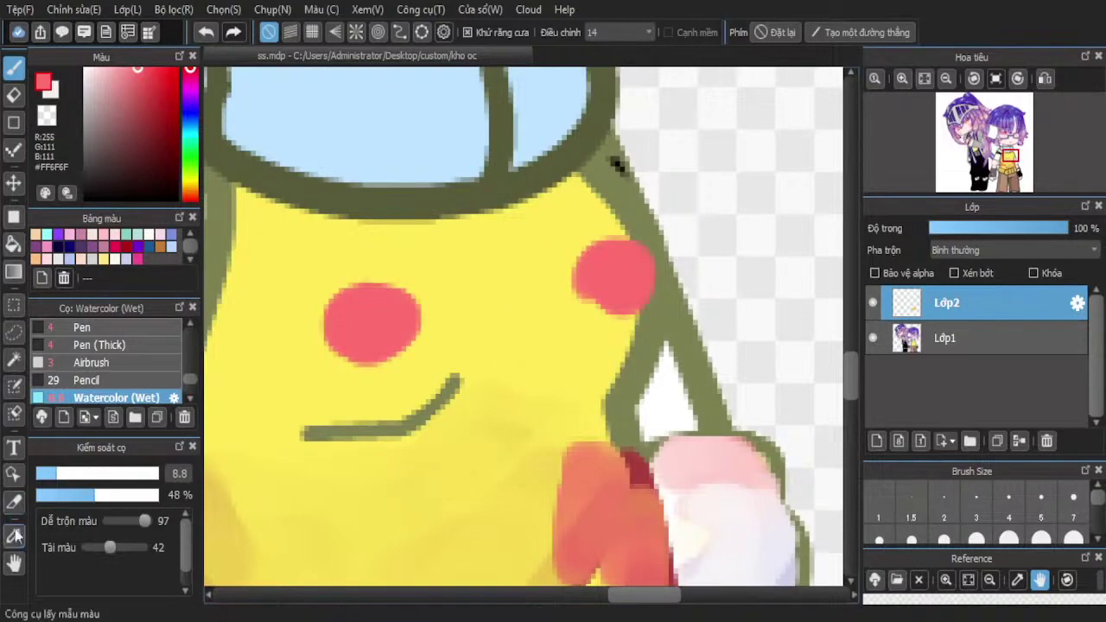
{"action": "left_click", "coordinate": [265, 260]}
{"action": "key", "text": "e"}
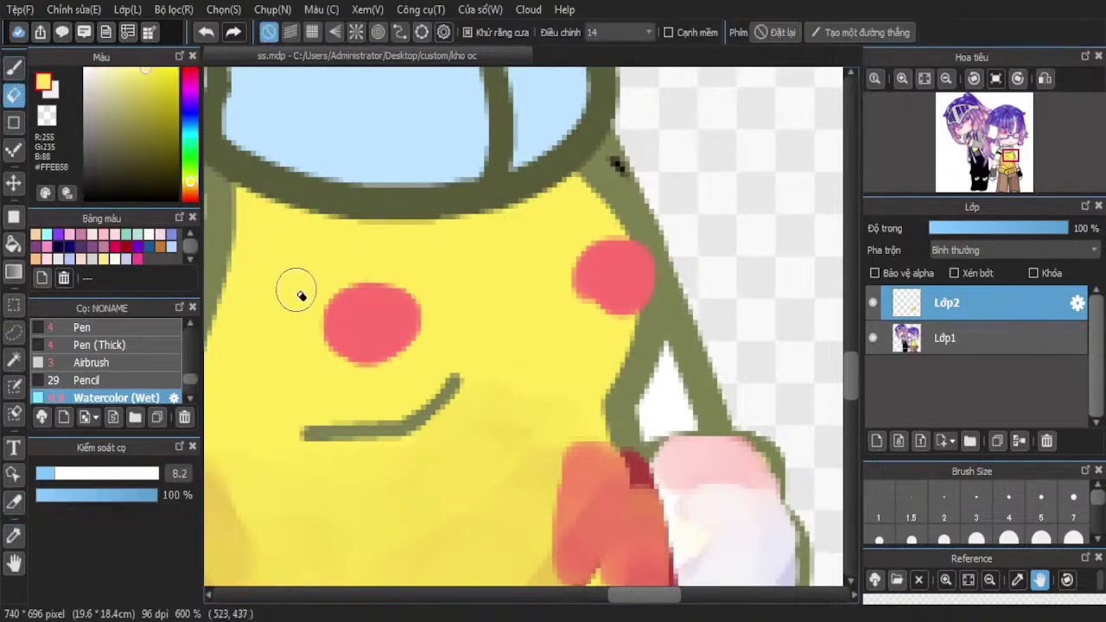
{"action": "mouse_move", "coordinate": [356, 333]}
{"action": "left_mouse_down"}
{"action": "mouse_move", "coordinate": [395, 376]}
{"action": "mouse_move", "coordinate": [324, 388]}
{"action": "mouse_move", "coordinate": [394, 400]}
{"action": "mouse_move", "coordinate": [404, 420]}
{"action": "mouse_move", "coordinate": [390, 445]}
{"action": "mouse_move", "coordinate": [387, 400]}
{"action": "mouse_move", "coordinate": [316, 374]}
{"action": "mouse_move", "coordinate": [431, 409]}
{"action": "mouse_move", "coordinate": [358, 367]}
{"action": "mouse_move", "coordinate": [316, 392]}
{"action": "mouse_move", "coordinate": [303, 375]}
{"action": "mouse_move", "coordinate": [435, 435]}
{"action": "mouse_move", "coordinate": [386, 328]}
{"action": "mouse_move", "coordinate": [446, 408]}
{"action": "mouse_move", "coordinate": [315, 327]}
{"action": "mouse_move", "coordinate": [373, 377]}
{"action": "left_mouse_up"}
{"action": "left_click", "coordinate": [14, 67]}
{"action": "scroll", "coordinate": [380, 260], "scroll_direction": "up", "scroll_amount": 2}
{"action": "scroll", "coordinate": [376, 377], "scroll_direction": "down", "scroll_amount": 4}
{"action": "scroll", "coordinate": [517, 338], "scroll_direction": "up", "scroll_amount": 3}
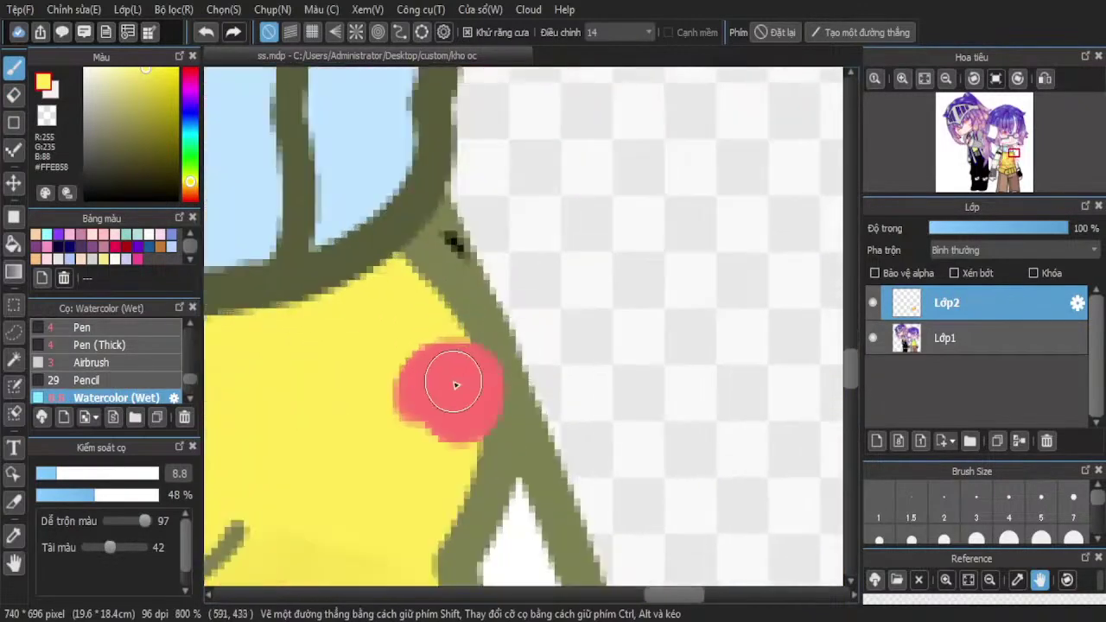
{"action": "mouse_move", "coordinate": [456, 385]}
{"action": "left_mouse_down"}
{"action": "mouse_move", "coordinate": [400, 440]}
{"action": "mouse_move", "coordinate": [401, 423]}
{"action": "mouse_move", "coordinate": [455, 422]}
{"action": "mouse_move", "coordinate": [412, 355]}
{"action": "mouse_move", "coordinate": [442, 350]}
{"action": "mouse_move", "coordinate": [412, 431]}
{"action": "mouse_move", "coordinate": [436, 373]}
{"action": "mouse_move", "coordinate": [465, 350]}
{"action": "mouse_move", "coordinate": [459, 450]}
{"action": "mouse_move", "coordinate": [460, 375]}
{"action": "mouse_move", "coordinate": [435, 340]}
{"action": "mouse_move", "coordinate": [452, 329]}
{"action": "mouse_move", "coordinate": [396, 279]}
{"action": "mouse_move", "coordinate": [451, 353]}
{"action": "mouse_move", "coordinate": [430, 306]}
{"action": "mouse_move", "coordinate": [445, 317]}
{"action": "mouse_move", "coordinate": [489, 441]}
{"action": "mouse_move", "coordinate": [423, 539]}
{"action": "mouse_move", "coordinate": [452, 461]}
{"action": "mouse_move", "coordinate": [433, 536]}
{"action": "mouse_move", "coordinate": [418, 384]}
{"action": "mouse_move", "coordinate": [431, 397]}
{"action": "mouse_move", "coordinate": [370, 416]}
{"action": "mouse_move", "coordinate": [394, 438]}
{"action": "mouse_move", "coordinate": [412, 351]}
{"action": "mouse_move", "coordinate": [422, 432]}
{"action": "mouse_move", "coordinate": [420, 412]}
{"action": "mouse_move", "coordinate": [378, 479]}
{"action": "mouse_move", "coordinate": [401, 376]}
{"action": "mouse_move", "coordinate": [381, 448]}
{"action": "mouse_move", "coordinate": [416, 364]}
{"action": "mouse_move", "coordinate": [480, 435]}
{"action": "mouse_move", "coordinate": [470, 425]}
{"action": "mouse_move", "coordinate": [473, 466]}
{"action": "mouse_move", "coordinate": [437, 521]}
{"action": "mouse_move", "coordinate": [481, 445]}
{"action": "mouse_move", "coordinate": [473, 523]}
{"action": "left_mouse_up"}
Blend yellow #FFEB58 over the coral belly folds on both sides of the shirt
{"action": "scroll", "coordinate": [398, 337], "scroll_direction": "down", "scroll_amount": 4}
{"action": "scroll", "coordinate": [440, 369], "scroll_direction": "up", "scroll_amount": 2}
{"action": "scroll", "coordinate": [440, 370], "scroll_direction": "up", "scroll_amount": 1}
{"action": "scroll", "coordinate": [486, 366], "scroll_direction": "down", "scroll_amount": 2}
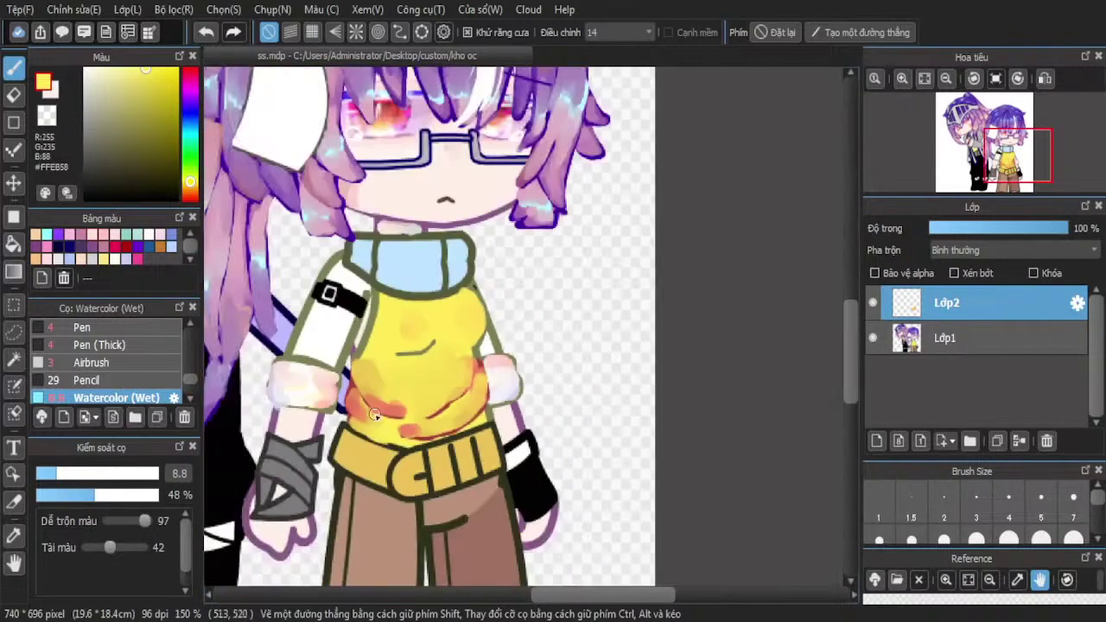
{"action": "scroll", "coordinate": [373, 414], "scroll_direction": "up", "scroll_amount": 2}
{"action": "mouse_move", "coordinate": [371, 371]}
{"action": "left_mouse_down"}
{"action": "mouse_move", "coordinate": [399, 413]}
{"action": "mouse_move", "coordinate": [436, 420]}
{"action": "mouse_move", "coordinate": [366, 389]}
{"action": "mouse_move", "coordinate": [442, 431]}
{"action": "mouse_move", "coordinate": [433, 400]}
{"action": "left_mouse_up"}
{"action": "mouse_move", "coordinate": [489, 471]}
{"action": "left_mouse_down"}
{"action": "mouse_move", "coordinate": [469, 486]}
{"action": "mouse_move", "coordinate": [510, 493]}
{"action": "left_mouse_up"}
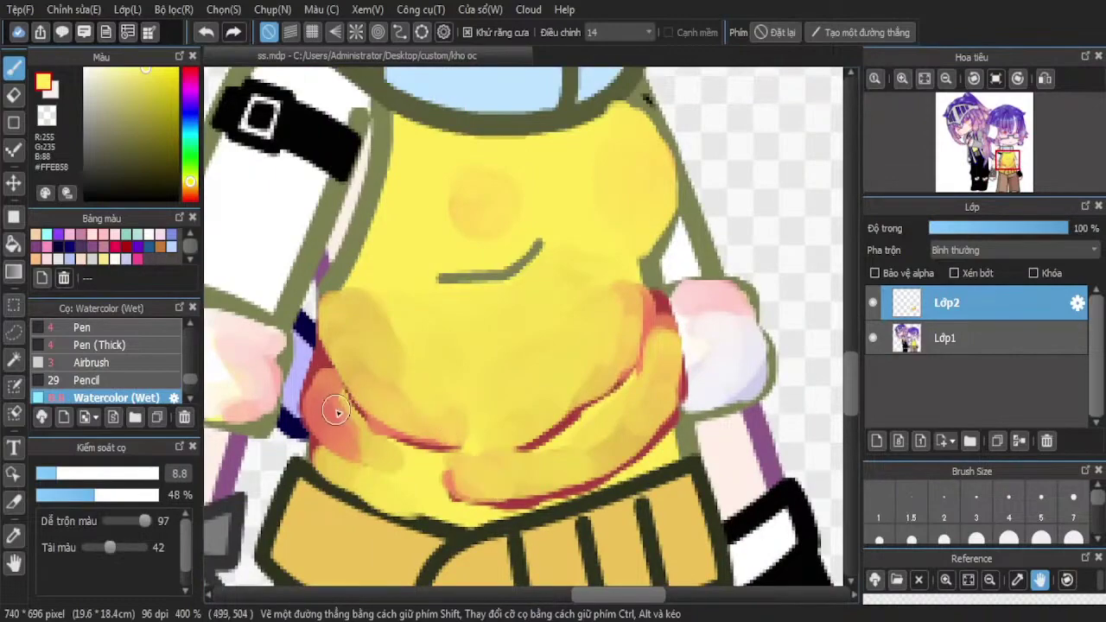
{"action": "mouse_move", "coordinate": [329, 415]}
{"action": "left_mouse_down"}
{"action": "mouse_move", "coordinate": [345, 440]}
{"action": "mouse_move", "coordinate": [331, 382]}
{"action": "mouse_move", "coordinate": [338, 440]}
{"action": "mouse_move", "coordinate": [362, 463]}
{"action": "left_mouse_up"}
{"action": "scroll", "coordinate": [390, 329], "scroll_direction": "down", "scroll_amount": 5}
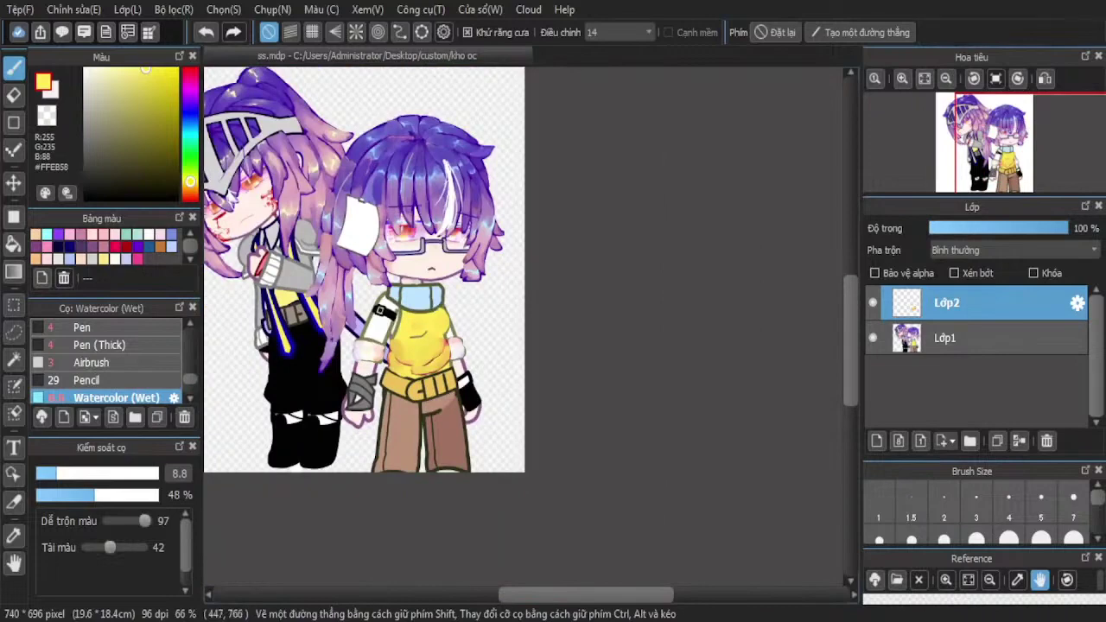
Mix light blue-grey #CAD0D4 and paint strokes on the shirt's right shoulder and right-hand folds
{"action": "scroll", "coordinate": [418, 338], "scroll_direction": "up", "scroll_amount": 6}
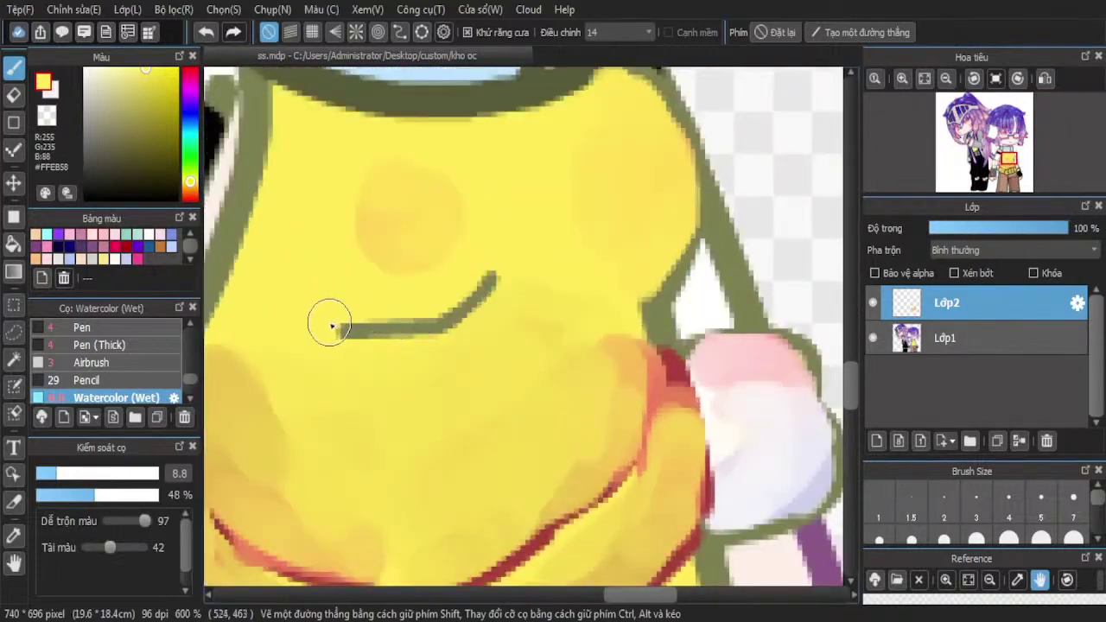
{"action": "left_click", "coordinate": [189, 127]}
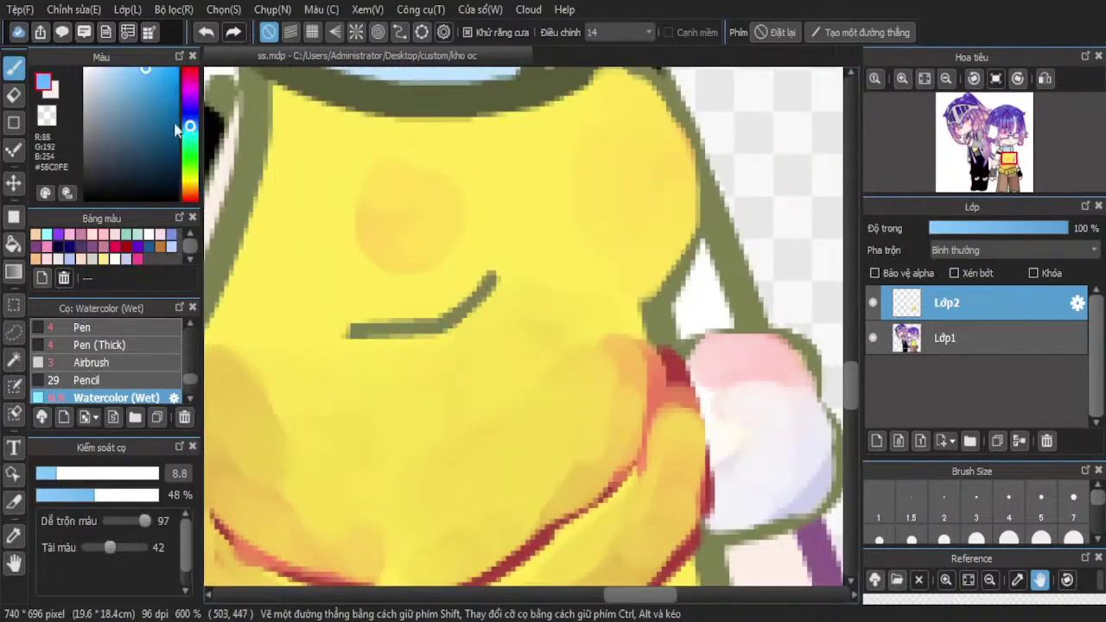
{"action": "mouse_move", "coordinate": [639, 96]}
{"action": "left_mouse_down"}
{"action": "mouse_move", "coordinate": [625, 90]}
{"action": "mouse_move", "coordinate": [655, 154]}
{"action": "left_mouse_up"}
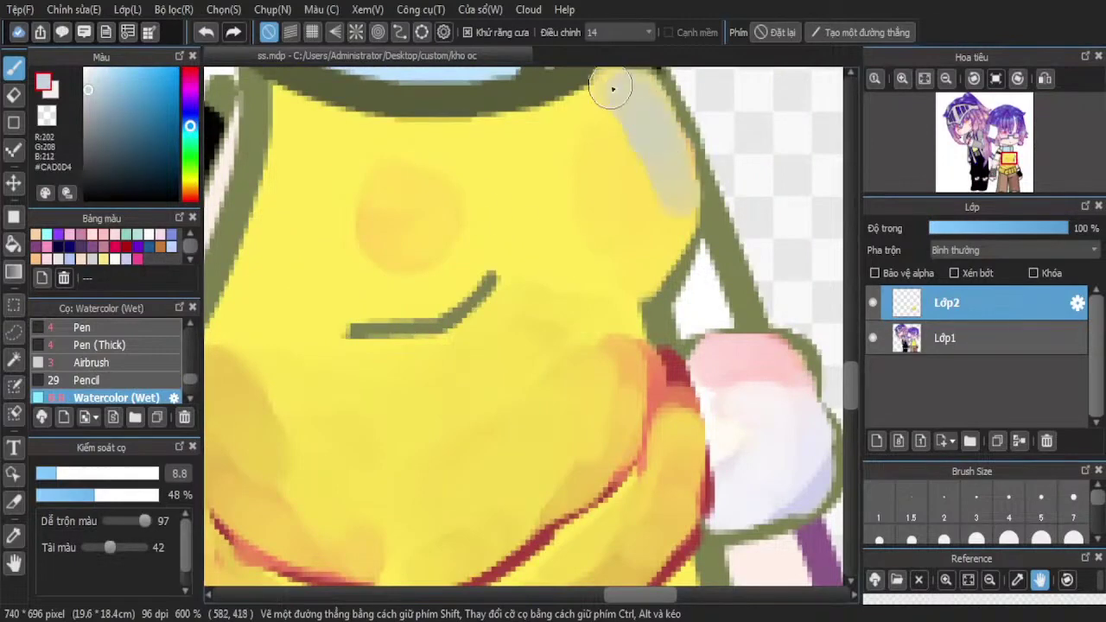
{"action": "scroll", "coordinate": [611, 92], "scroll_direction": "down", "scroll_amount": 4}
{"action": "scroll", "coordinate": [617, 184], "scroll_direction": "up", "scroll_amount": 4}
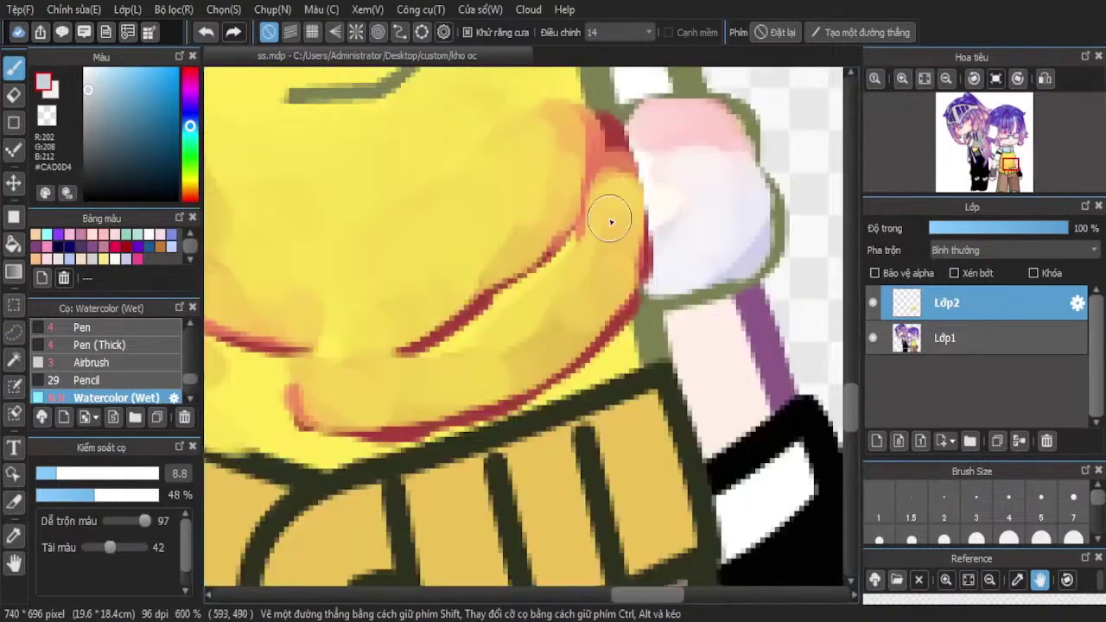
{"action": "left_click_drag", "start_coordinate": [613, 284], "coordinate": [607, 260]}
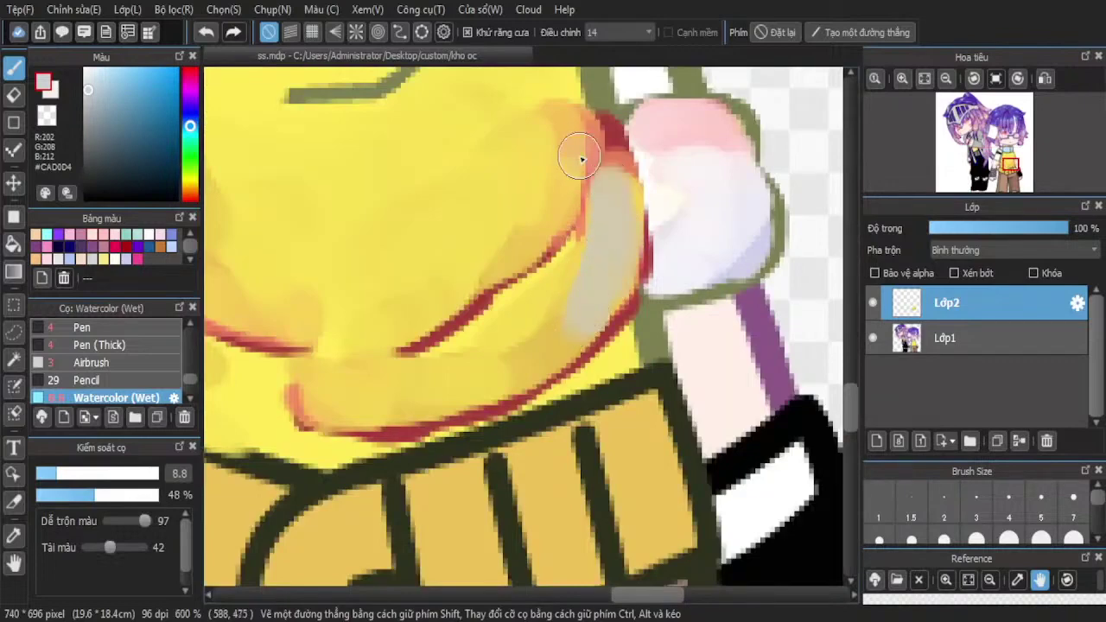
{"action": "mouse_move", "coordinate": [580, 156]}
{"action": "left_mouse_down"}
{"action": "mouse_move", "coordinate": [540, 228]}
{"action": "mouse_move", "coordinate": [483, 266]}
{"action": "left_mouse_up"}
Paint blue-grey #CAD0D4 strokes on the left and bottom folds, the central chest patch and the left collar corner
{"action": "scroll", "coordinate": [542, 165], "scroll_direction": "down", "scroll_amount": 2}
{"action": "scroll", "coordinate": [374, 218], "scroll_direction": "up", "scroll_amount": 2}
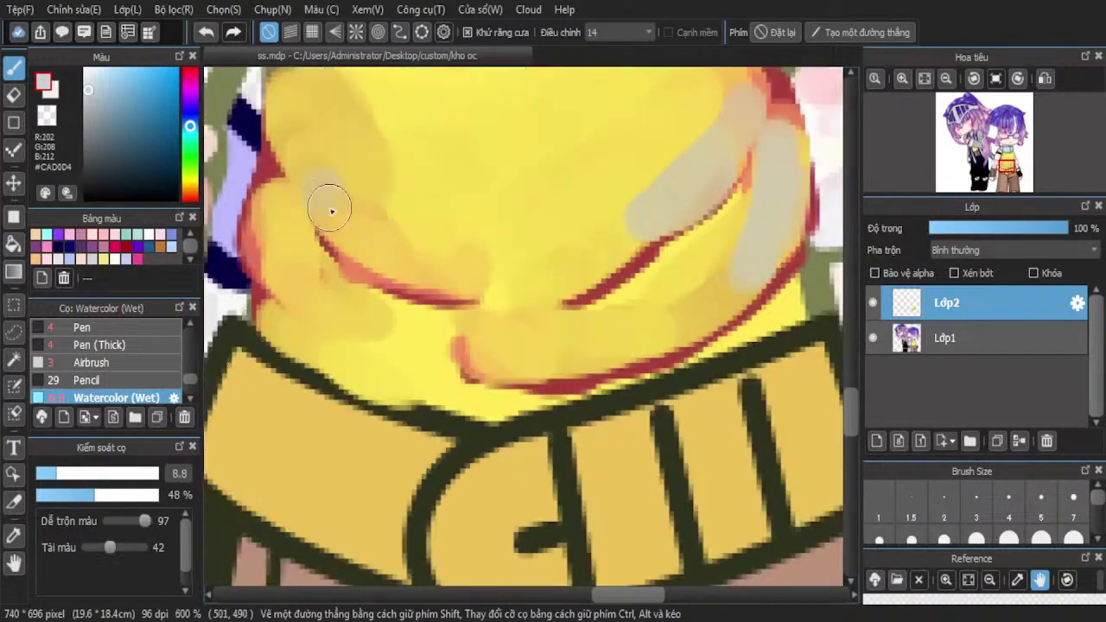
{"action": "mouse_move", "coordinate": [328, 221]}
{"action": "left_mouse_down"}
{"action": "mouse_move", "coordinate": [280, 128]}
{"action": "mouse_move", "coordinate": [282, 88]}
{"action": "left_mouse_up"}
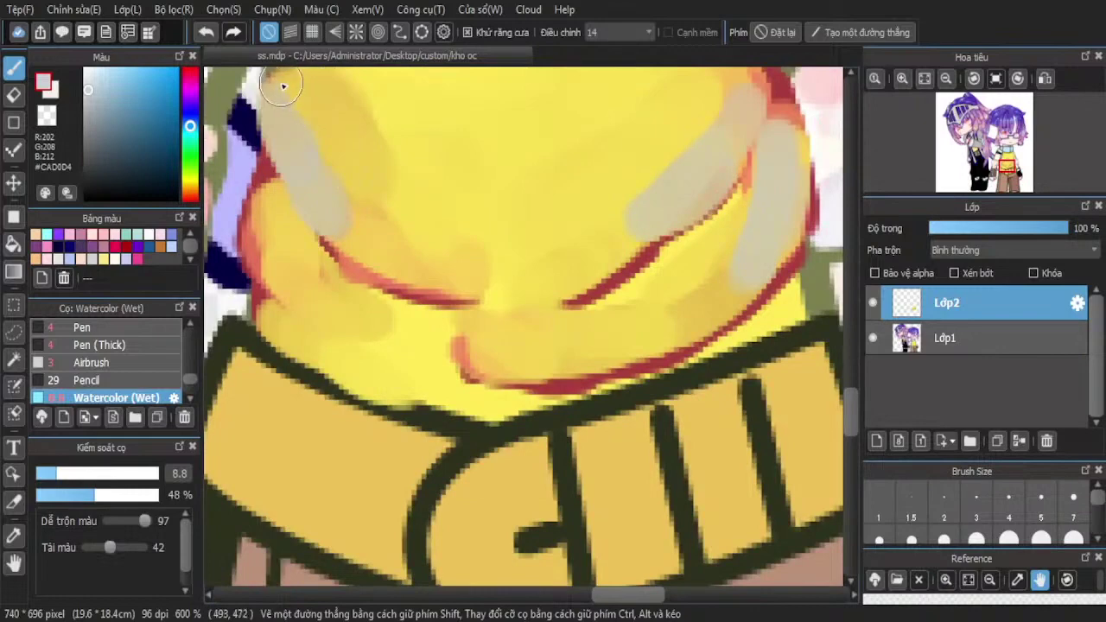
{"action": "mouse_move", "coordinate": [289, 247]}
{"action": "left_mouse_down"}
{"action": "mouse_move", "coordinate": [283, 285]}
{"action": "mouse_move", "coordinate": [268, 192]}
{"action": "mouse_move", "coordinate": [268, 236]}
{"action": "left_mouse_up"}
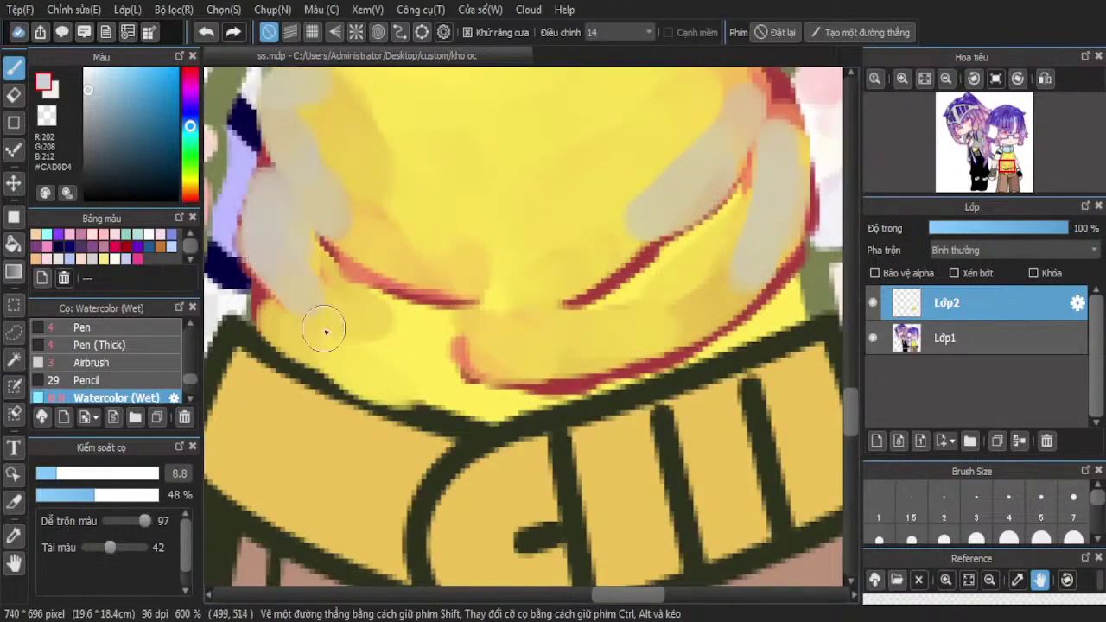
{"action": "mouse_move", "coordinate": [326, 331]}
{"action": "left_mouse_down"}
{"action": "mouse_move", "coordinate": [484, 373]}
{"action": "mouse_move", "coordinate": [465, 343]}
{"action": "mouse_move", "coordinate": [521, 351]}
{"action": "left_mouse_up"}
{"action": "scroll", "coordinate": [575, 345], "scroll_direction": "down", "scroll_amount": 4}
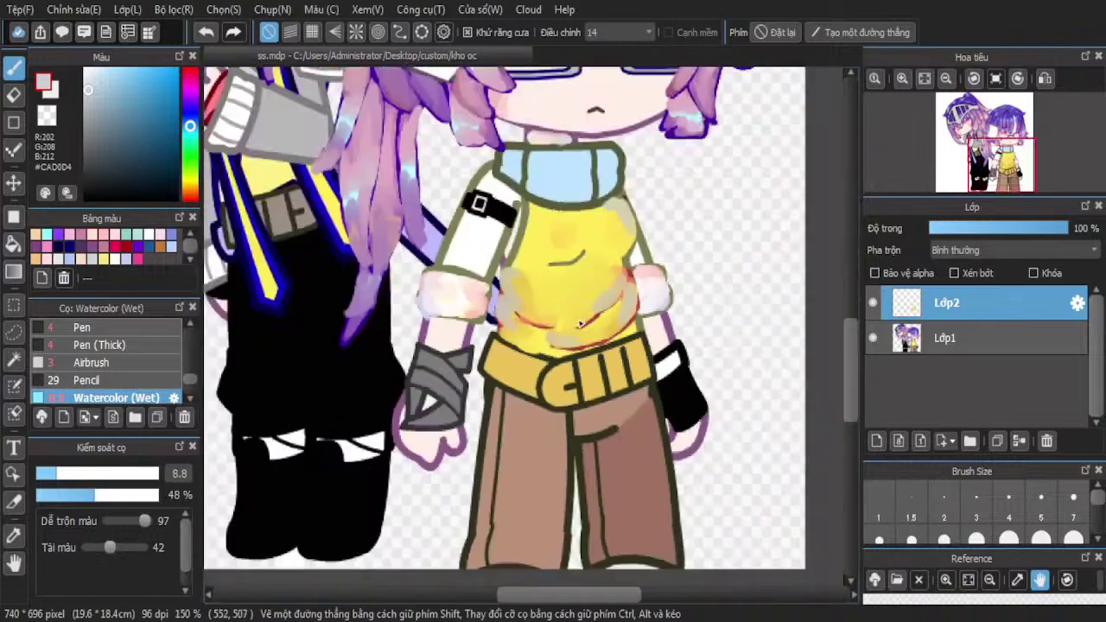
{"action": "scroll", "coordinate": [584, 246], "scroll_direction": "up", "scroll_amount": 3}
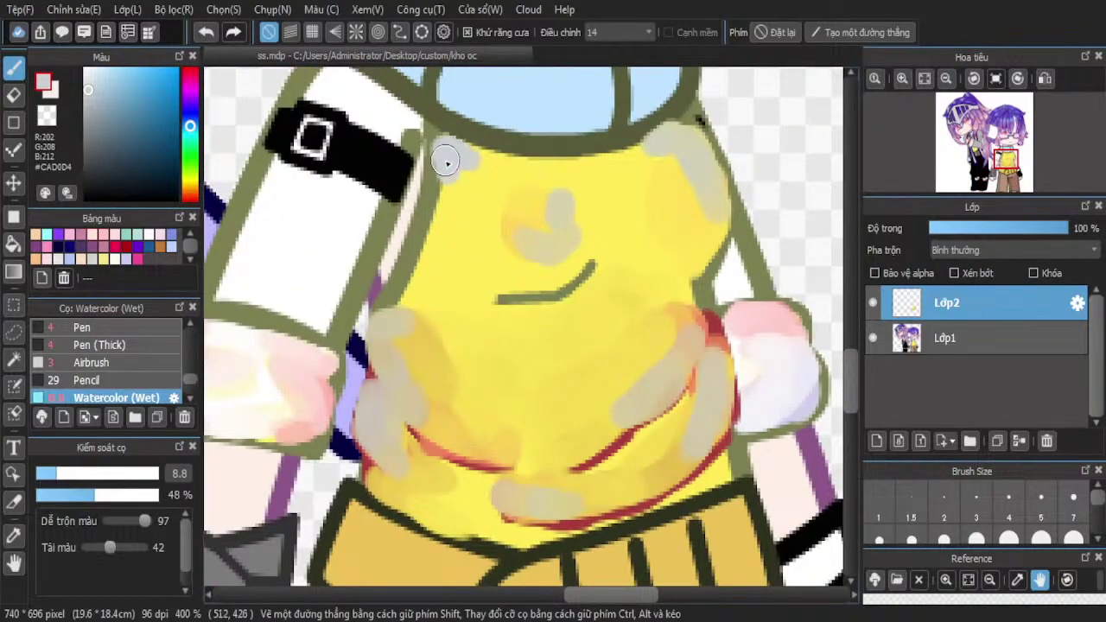
{"action": "left_click", "coordinate": [446, 162]}
Sample the shirt's yellow #FFEB58 and blend it over the grey strokes on the chest and both shoulders
{"action": "left_click", "coordinate": [14, 536]}
{"action": "left_click", "coordinate": [458, 195]}
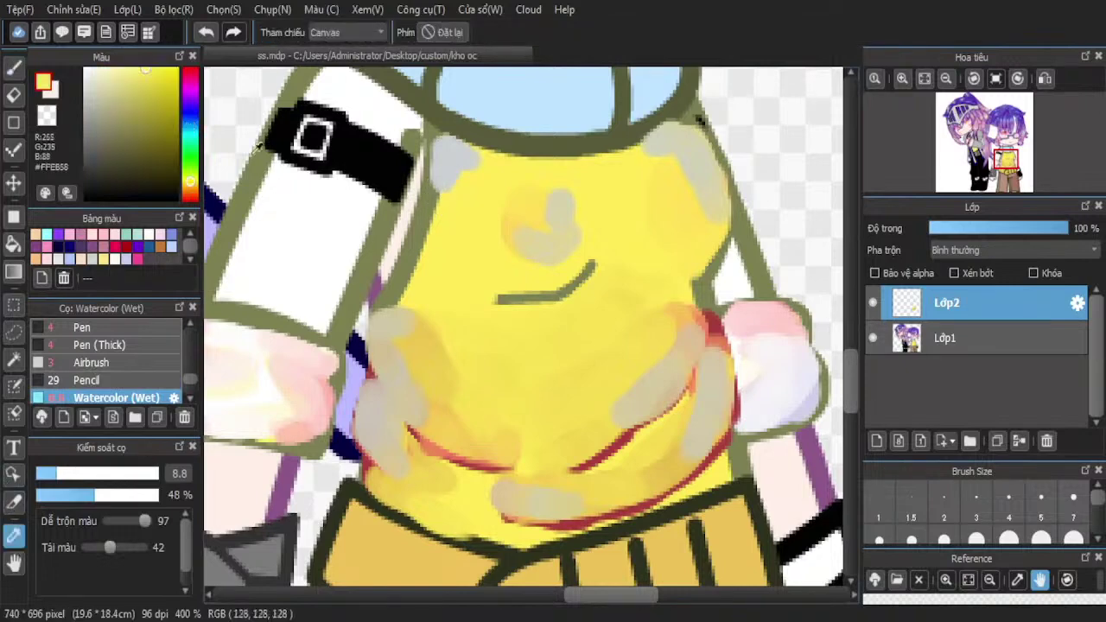
{"action": "key", "text": "b"}
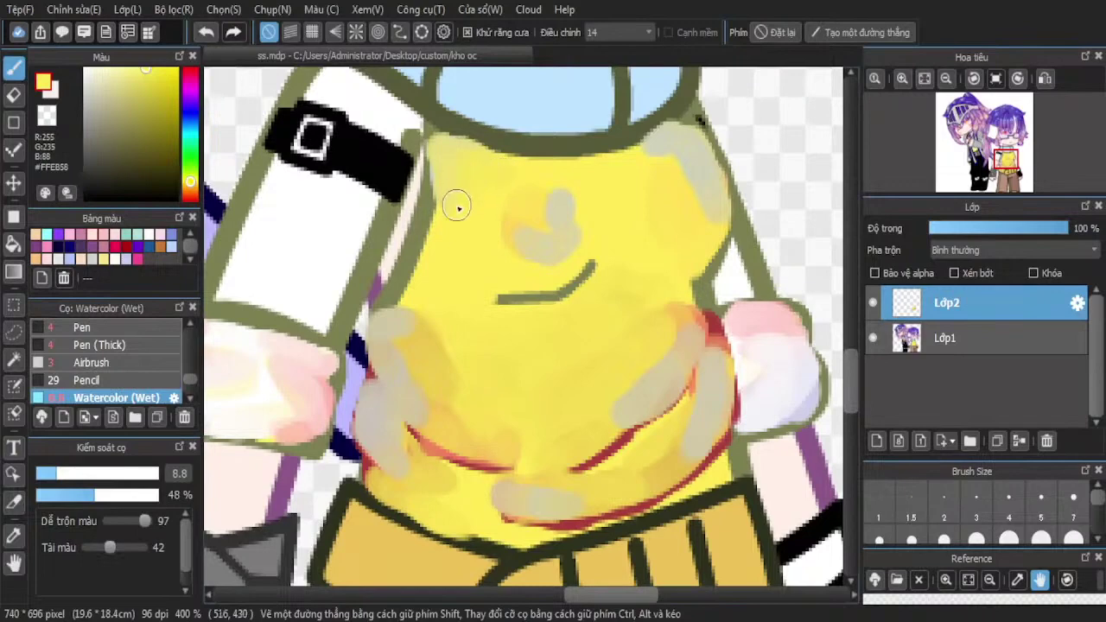
{"action": "scroll", "coordinate": [555, 208], "scroll_direction": "up", "scroll_amount": 2}
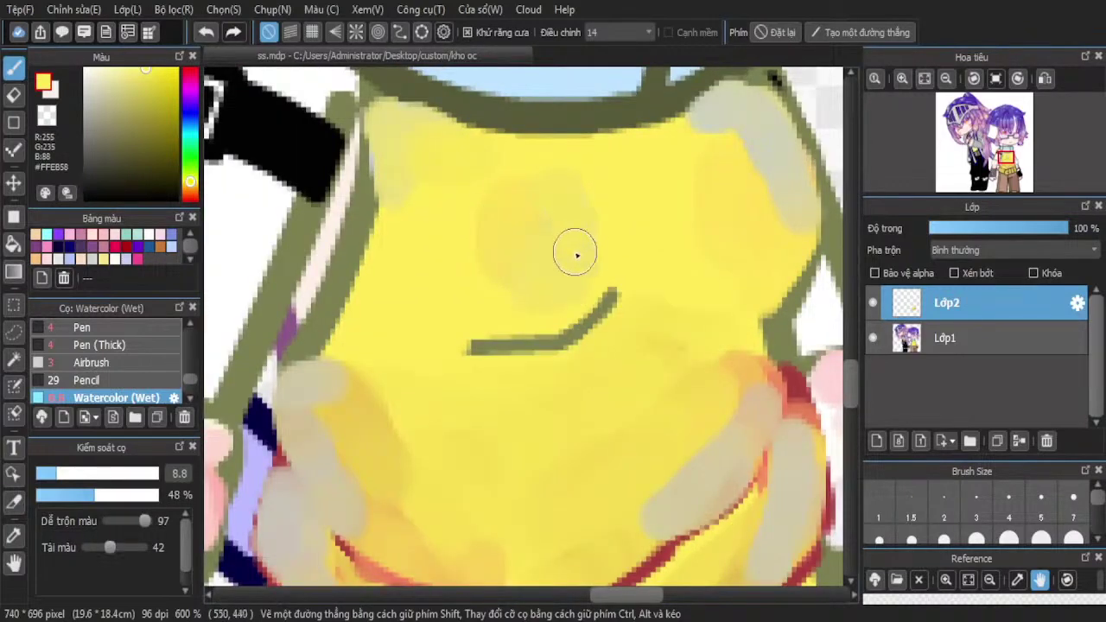
{"action": "scroll", "coordinate": [527, 232], "scroll_direction": "down", "scroll_amount": 4}
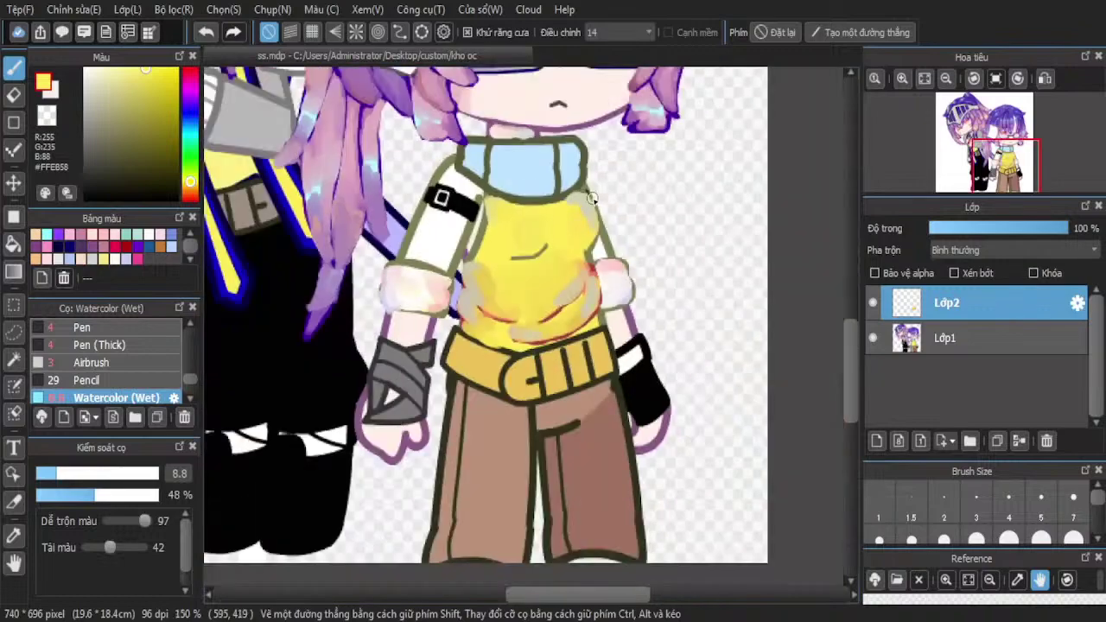
{"action": "scroll", "coordinate": [550, 239], "scroll_direction": "up", "scroll_amount": 3}
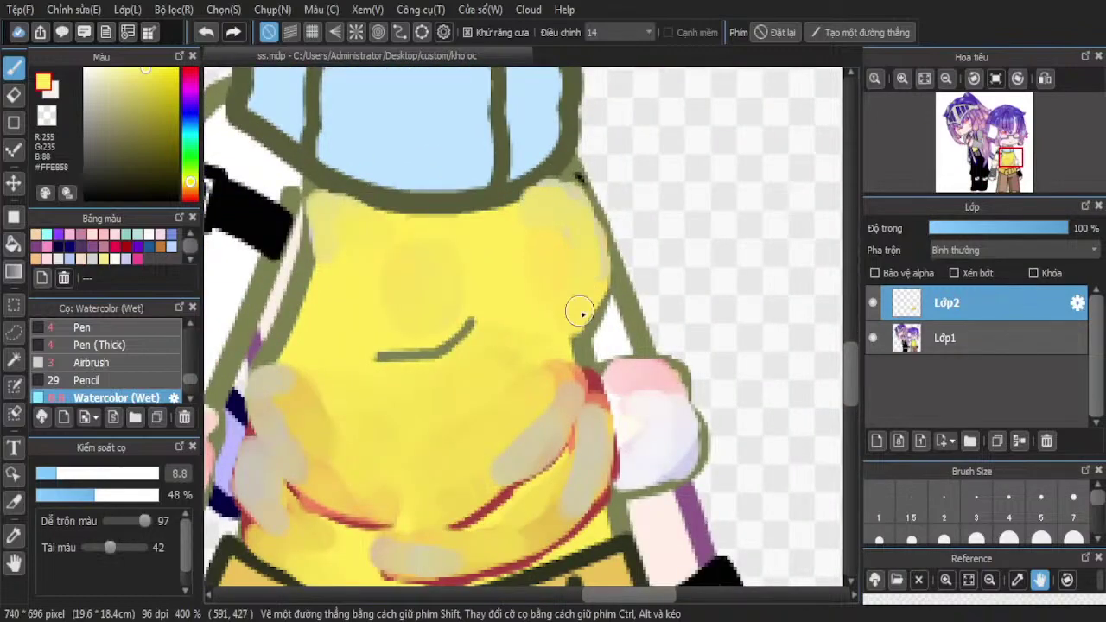
Blend yellow #FFEB58 over the grey strokes on the right-hand folds and the bottom fold above the belt
{"action": "scroll", "coordinate": [580, 311], "scroll_direction": "up", "scroll_amount": 2}
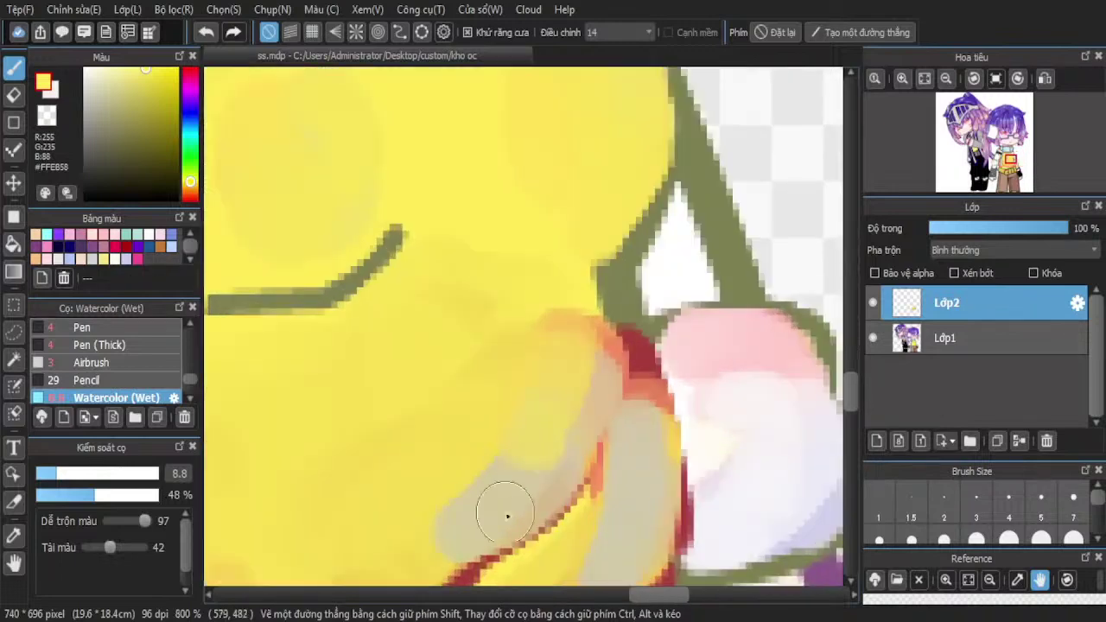
{"action": "scroll", "coordinate": [571, 391], "scroll_direction": "down", "scroll_amount": 3}
{"action": "scroll", "coordinate": [571, 391], "scroll_direction": "up", "scroll_amount": 2}
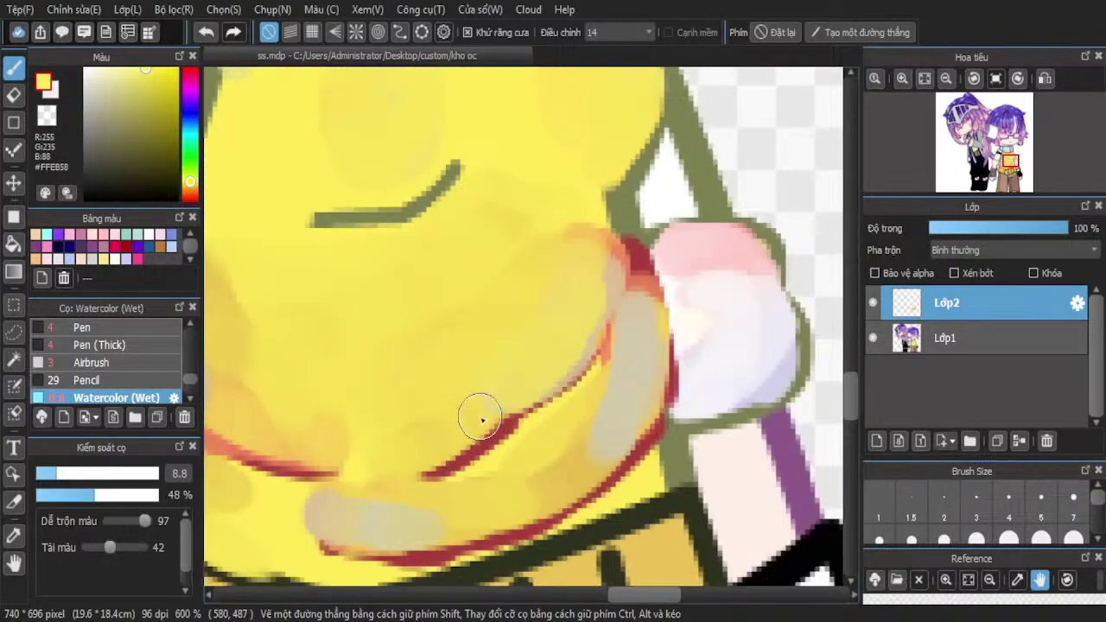
{"action": "mouse_move", "coordinate": [634, 345]}
{"action": "left_mouse_down"}
{"action": "mouse_move", "coordinate": [622, 311]}
{"action": "mouse_move", "coordinate": [604, 420]}
{"action": "mouse_move", "coordinate": [476, 489]}
{"action": "mouse_move", "coordinate": [323, 499]}
{"action": "mouse_move", "coordinate": [395, 469]}
{"action": "left_mouse_up"}
{"action": "scroll", "coordinate": [395, 469], "scroll_direction": "down", "scroll_amount": 3}
{"action": "scroll", "coordinate": [439, 402], "scroll_direction": "up", "scroll_amount": 3}
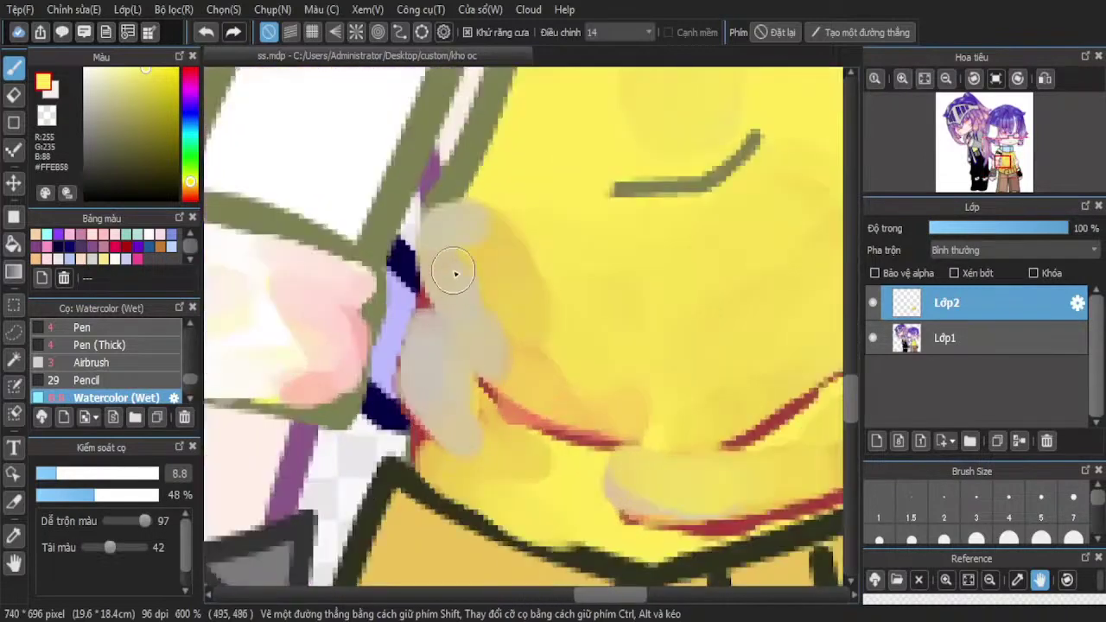
Blend yellow #FFEB58 over the grey strokes on the left side folds of the shirt
{"action": "mouse_move", "coordinate": [452, 272]}
{"action": "left_mouse_down"}
{"action": "mouse_move", "coordinate": [530, 396]}
{"action": "mouse_move", "coordinate": [469, 231]}
{"action": "mouse_move", "coordinate": [532, 289]}
{"action": "mouse_move", "coordinate": [469, 229]}
{"action": "left_mouse_up"}
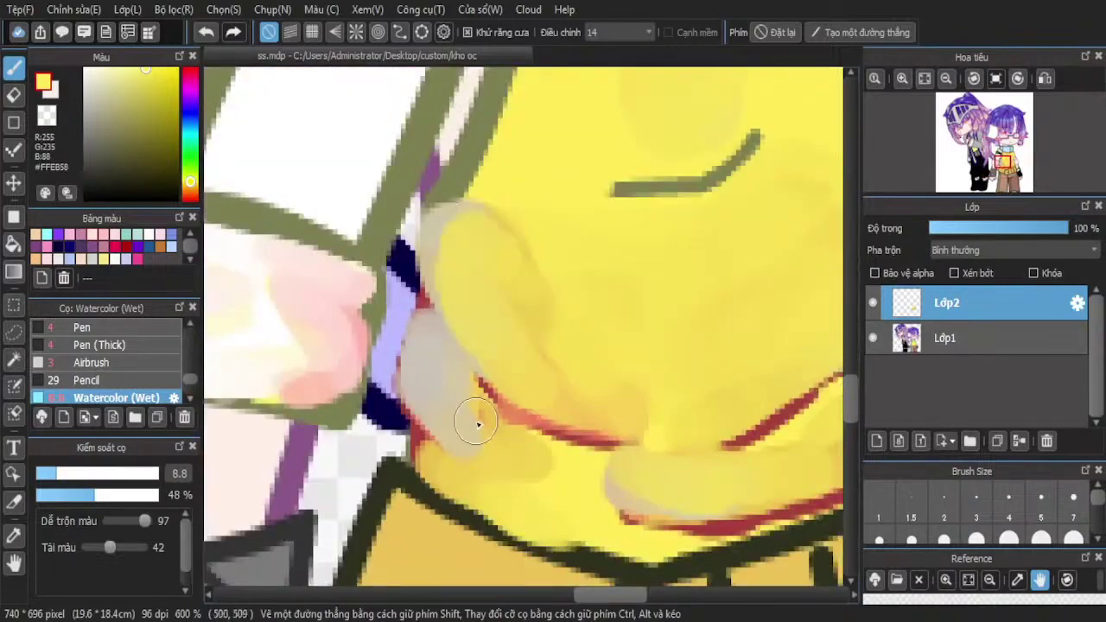
{"action": "mouse_move", "coordinate": [465, 390]}
{"action": "left_mouse_down"}
{"action": "mouse_move", "coordinate": [447, 394]}
{"action": "mouse_move", "coordinate": [458, 408]}
{"action": "left_mouse_up"}
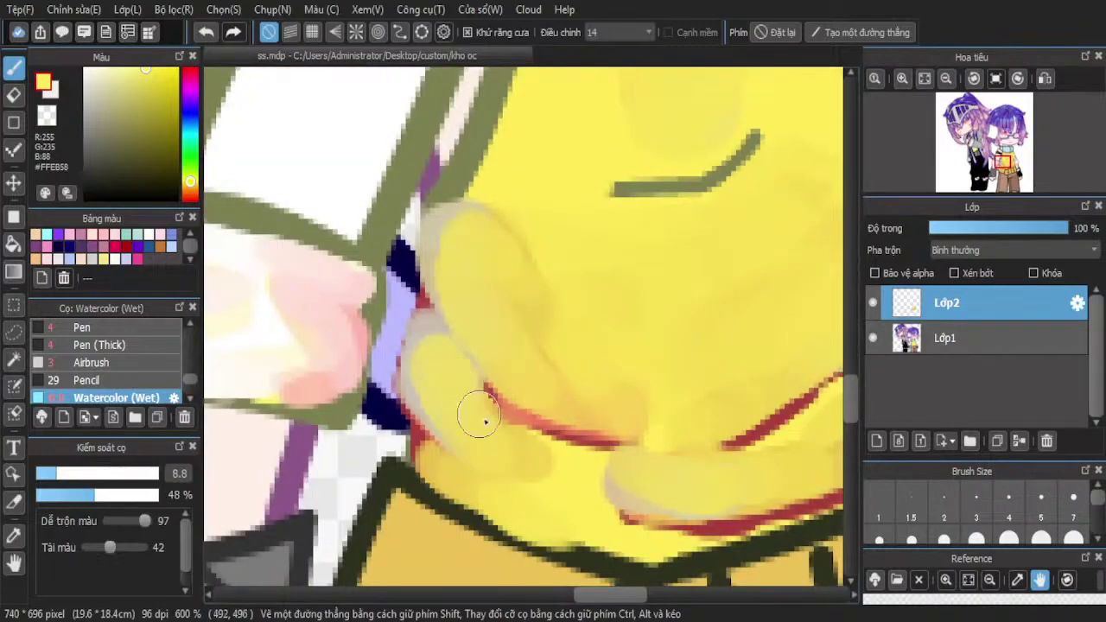
{"action": "scroll", "coordinate": [485, 421], "scroll_direction": "down", "scroll_amount": 3}
{"action": "scroll", "coordinate": [450, 242], "scroll_direction": "down", "scroll_amount": 1}
{"action": "scroll", "coordinate": [476, 263], "scroll_direction": "up", "scroll_amount": 2}
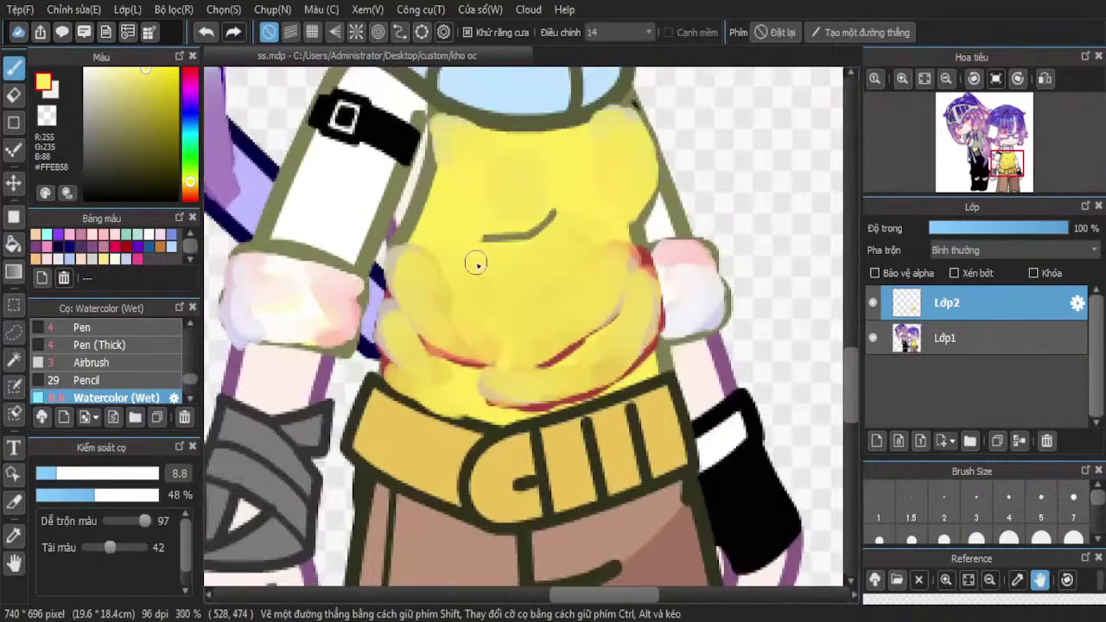
Paint a near-white #FFFDF3 highlight at brush size 3 beneath the red crease of the shirt's lower right-hand fold
{"action": "scroll", "coordinate": [476, 263], "scroll_direction": "up", "scroll_amount": 2}
{"action": "scroll", "coordinate": [422, 375], "scroll_direction": "down", "scroll_amount": 2}
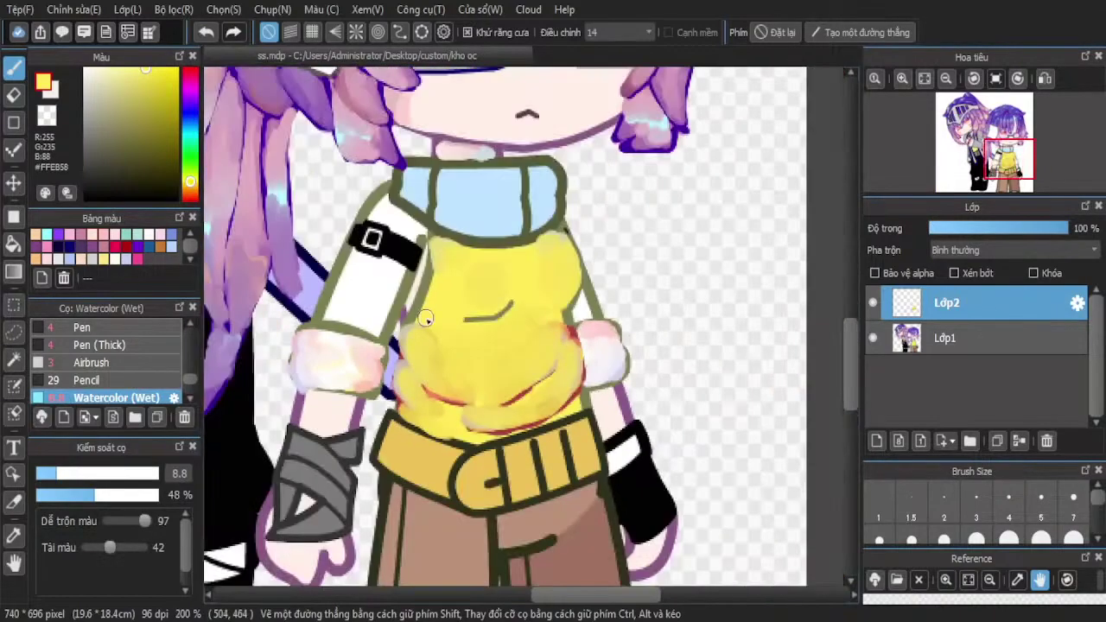
{"action": "scroll", "coordinate": [425, 319], "scroll_direction": "up", "scroll_amount": 3}
{"action": "scroll", "coordinate": [432, 312], "scroll_direction": "down", "scroll_amount": 5}
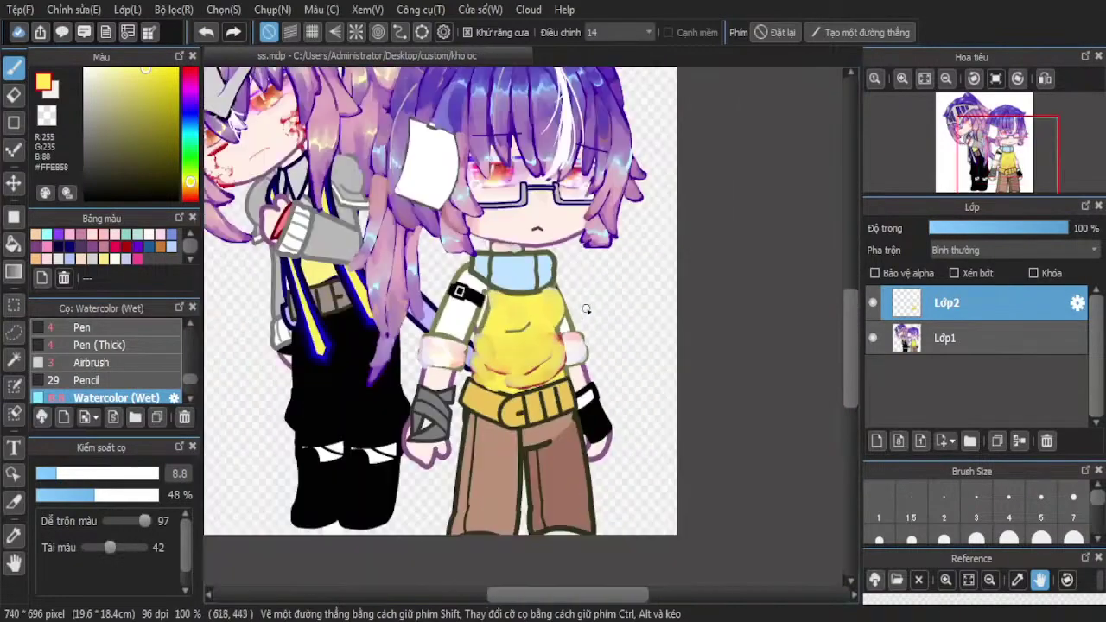
{"action": "scroll", "coordinate": [533, 354], "scroll_direction": "up", "scroll_amount": 4}
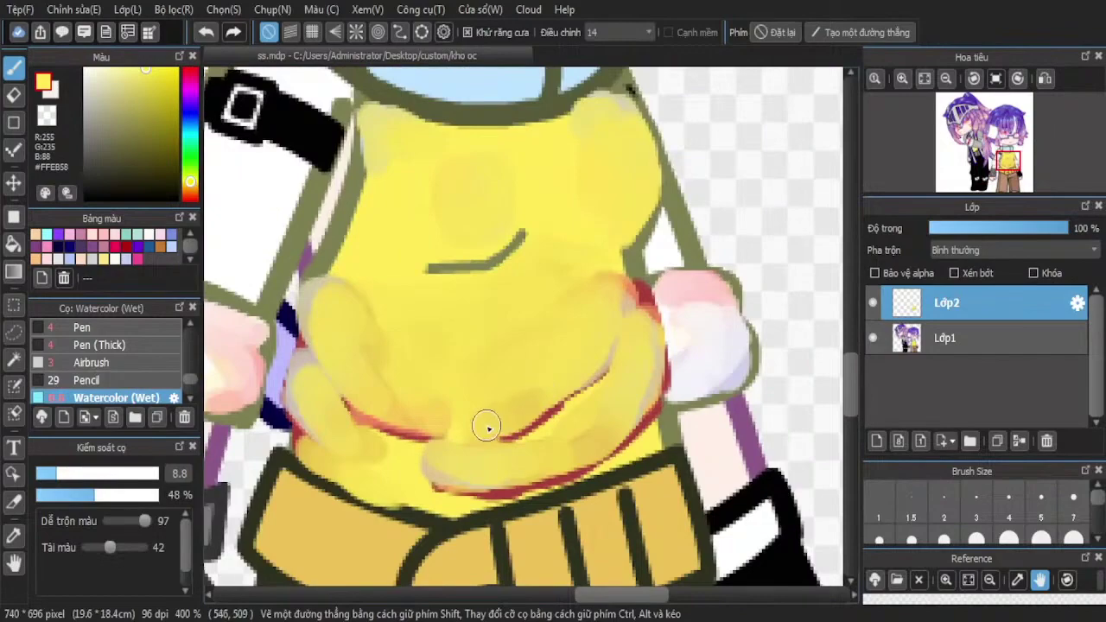
{"action": "scroll", "coordinate": [540, 398], "scroll_direction": "down", "scroll_amount": 3}
{"action": "scroll", "coordinate": [533, 355], "scroll_direction": "up", "scroll_amount": 4}
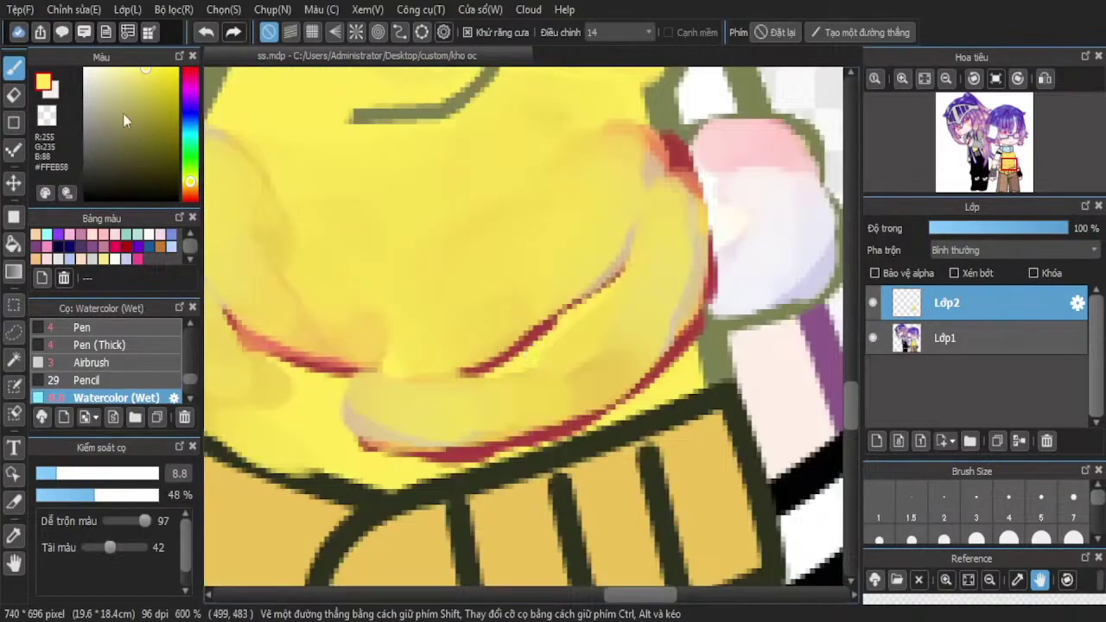
{"action": "left_click", "coordinate": [87, 69]}
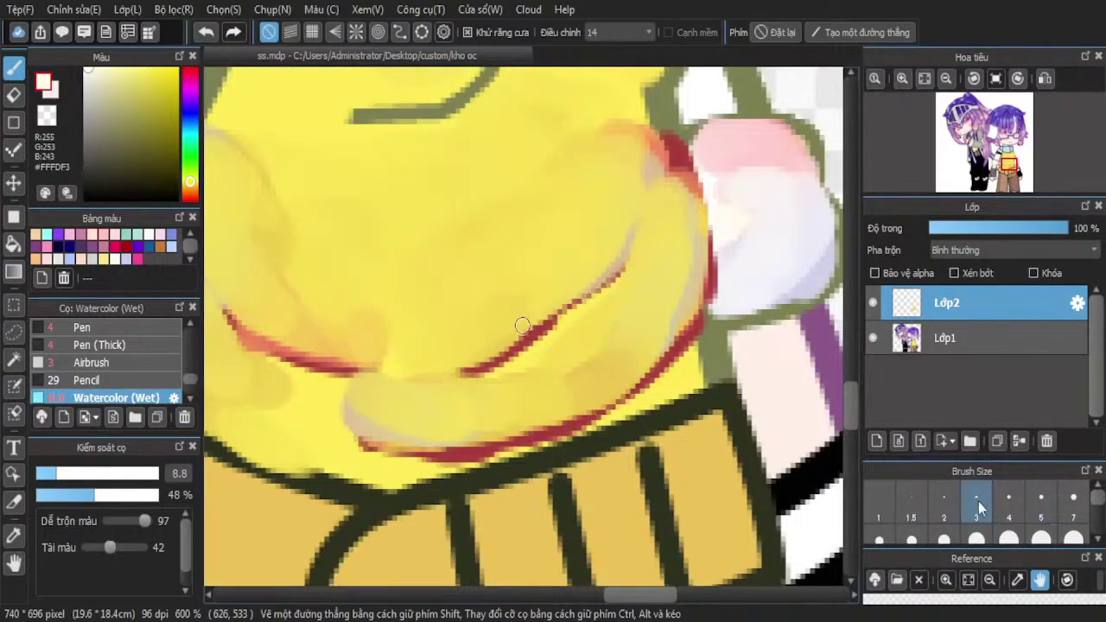
{"action": "left_click", "coordinate": [977, 505]}
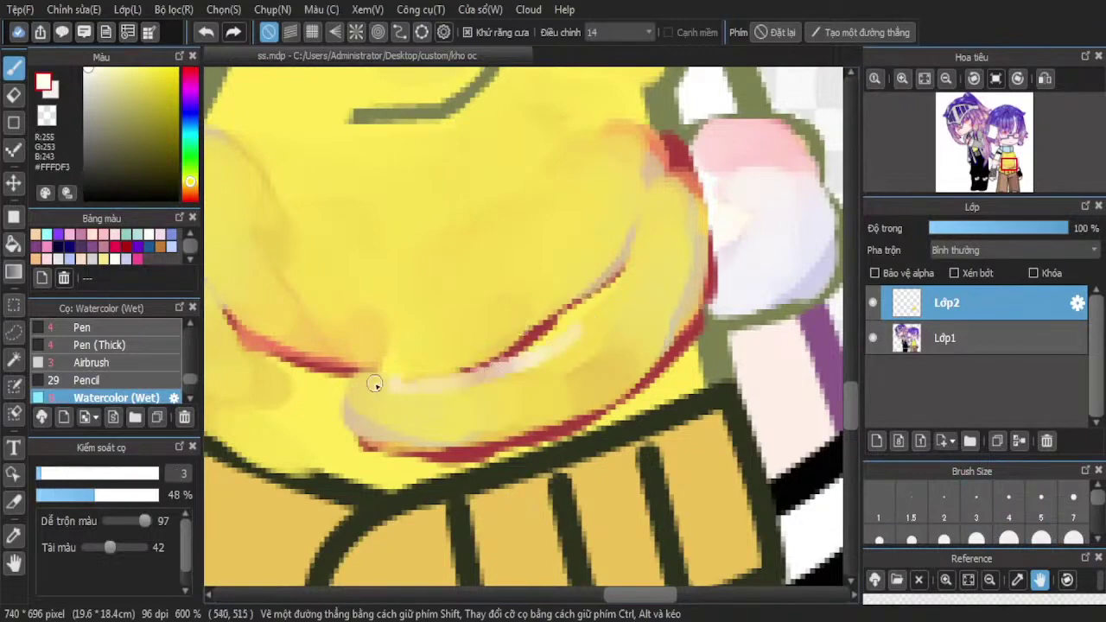
{"action": "mouse_move", "coordinate": [510, 358]}
{"action": "left_mouse_down"}
{"action": "mouse_move", "coordinate": [553, 343]}
{"action": "mouse_move", "coordinate": [635, 283]}
{"action": "left_mouse_up"}
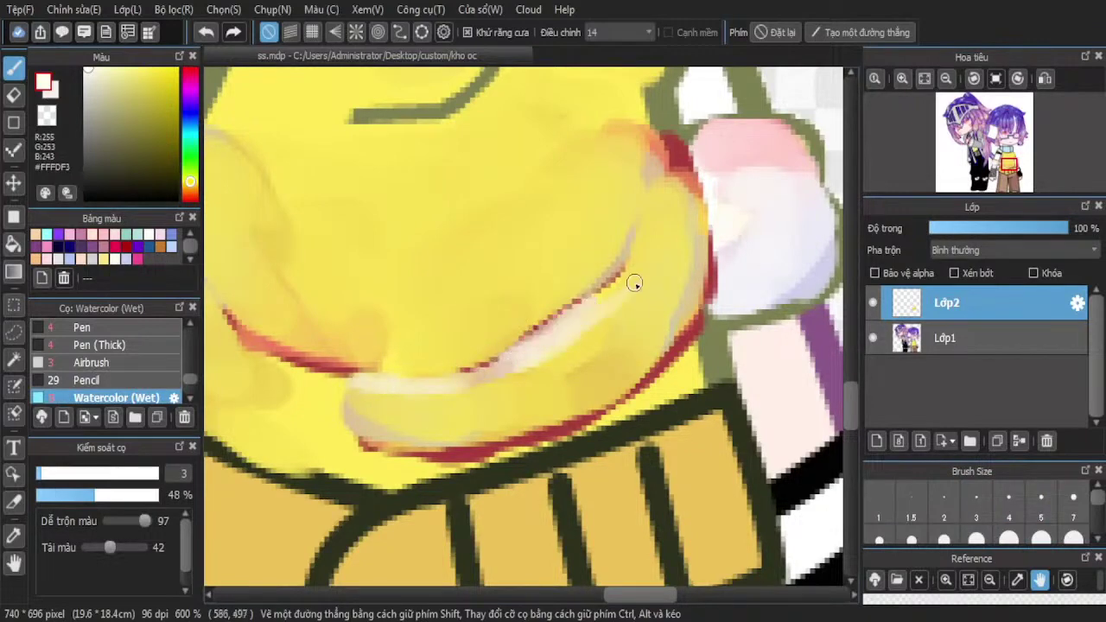
{"action": "scroll", "coordinate": [559, 337], "scroll_direction": "down", "scroll_amount": 5}
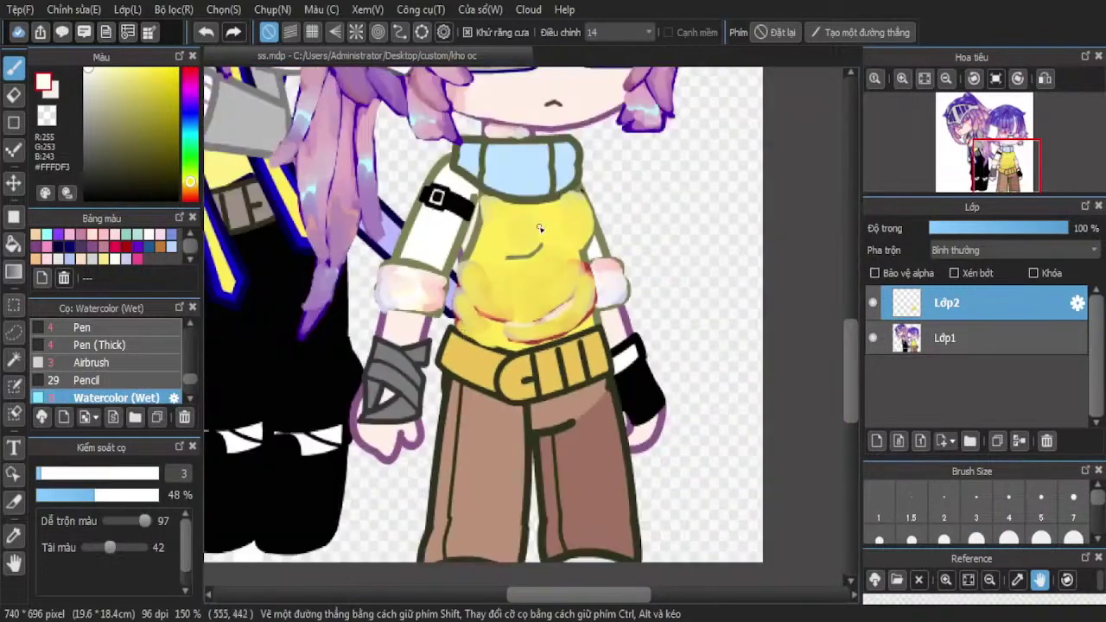
Merge the shading layer Lớp2 down into Lớp1
{"action": "scroll", "coordinate": [501, 273], "scroll_direction": "up", "scroll_amount": 3}
{"action": "scroll", "coordinate": [441, 377], "scroll_direction": "down", "scroll_amount": 3}
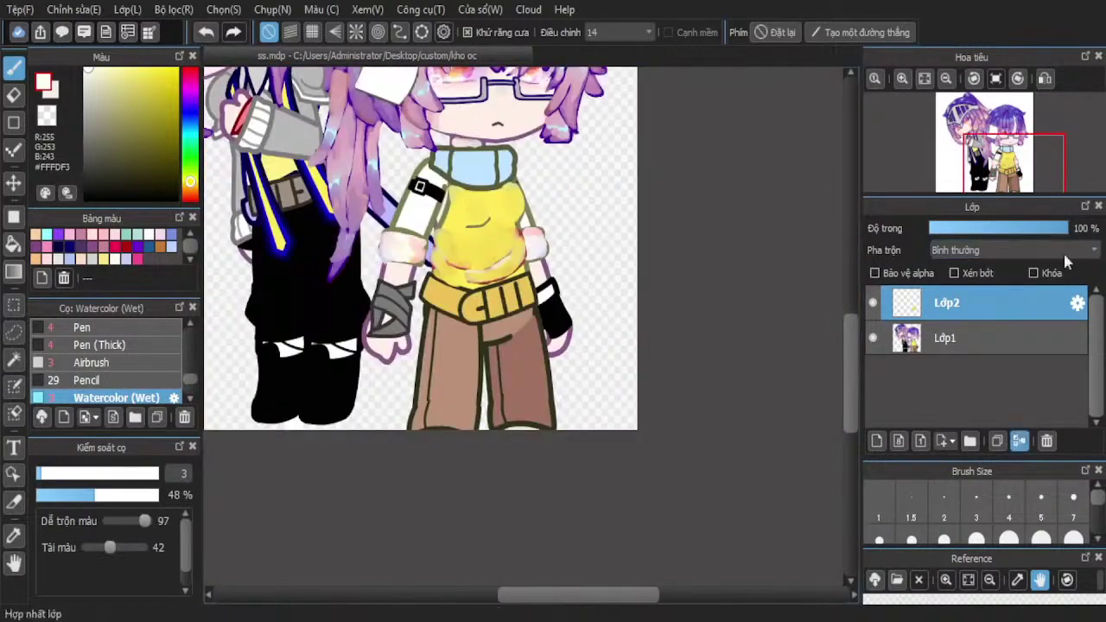
{"action": "left_click", "coordinate": [1020, 440]}
{"action": "scroll", "coordinate": [685, 354], "scroll_direction": "down", "scroll_amount": 2}
{"action": "scroll", "coordinate": [677, 367], "scroll_direction": "down", "scroll_amount": 1}
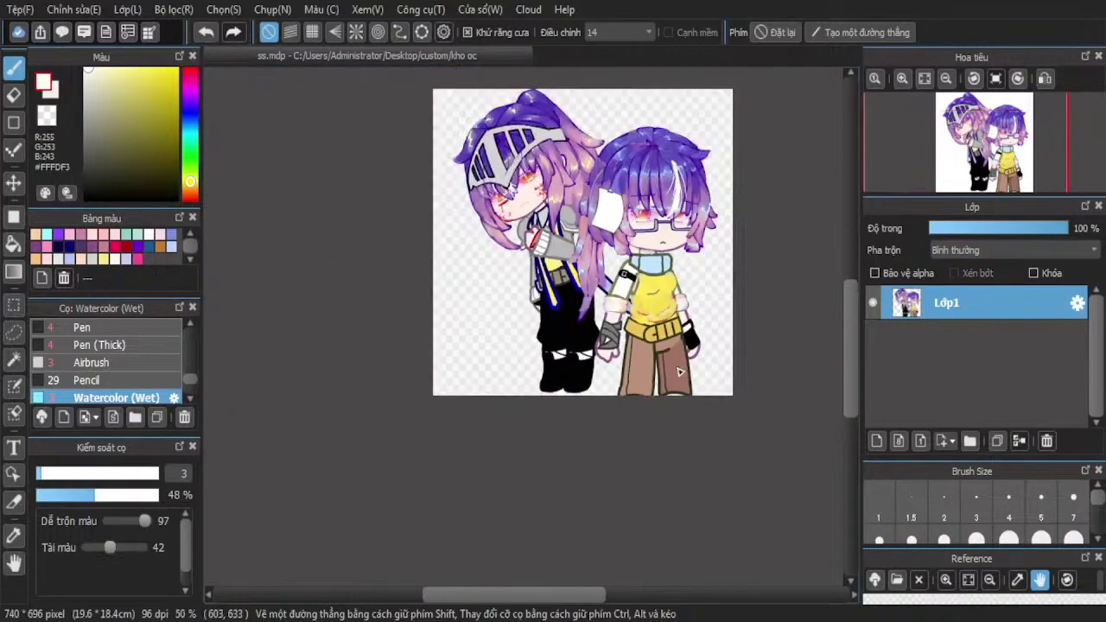
Sample the olive outline colour #7B8052, repaint the shirt's right-hand edge from sleeve cuff to belt, and undo the last extra stroke
{"action": "scroll", "coordinate": [695, 326], "scroll_direction": "up", "scroll_amount": 6}
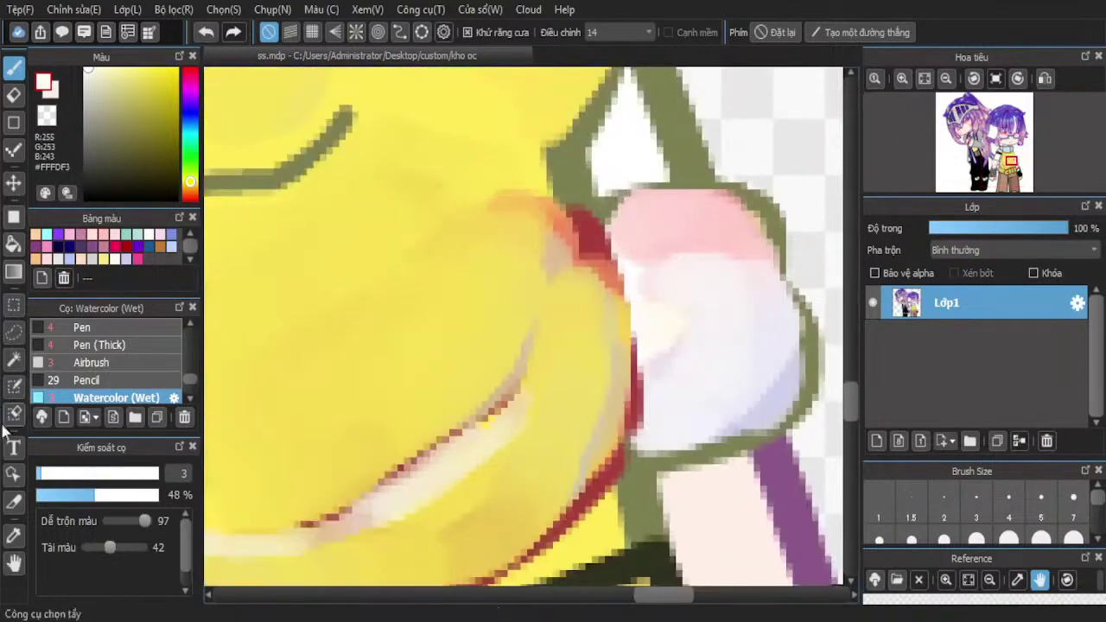
{"action": "left_click", "coordinate": [13, 536]}
{"action": "scroll", "coordinate": [563, 161], "scroll_direction": "up", "scroll_amount": 2}
{"action": "left_click", "coordinate": [562, 161]}
{"action": "left_click", "coordinate": [16, 71]}
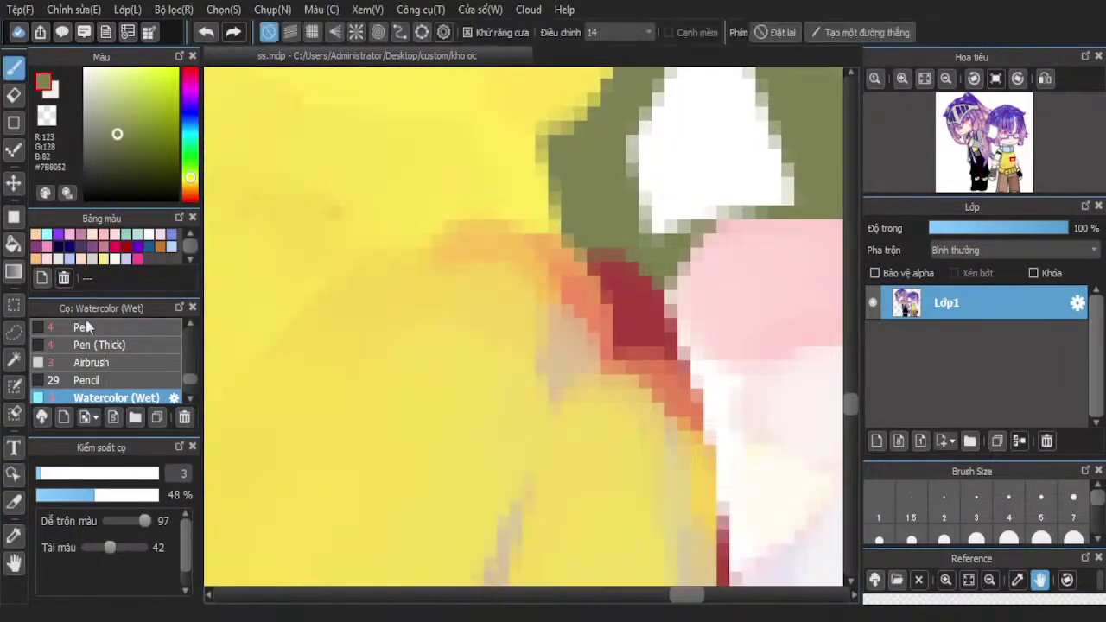
{"action": "mouse_move", "coordinate": [581, 184]}
{"action": "left_mouse_down"}
{"action": "mouse_move", "coordinate": [602, 334]}
{"action": "mouse_move", "coordinate": [600, 231]}
{"action": "mouse_move", "coordinate": [676, 411]}
{"action": "mouse_move", "coordinate": [629, 240]}
{"action": "mouse_move", "coordinate": [632, 352]}
{"action": "mouse_move", "coordinate": [628, 313]}
{"action": "mouse_move", "coordinate": [570, 408]}
{"action": "left_mouse_up"}
{"action": "left_click_drag", "start_coordinate": [656, 304], "coordinate": [707, 442]}
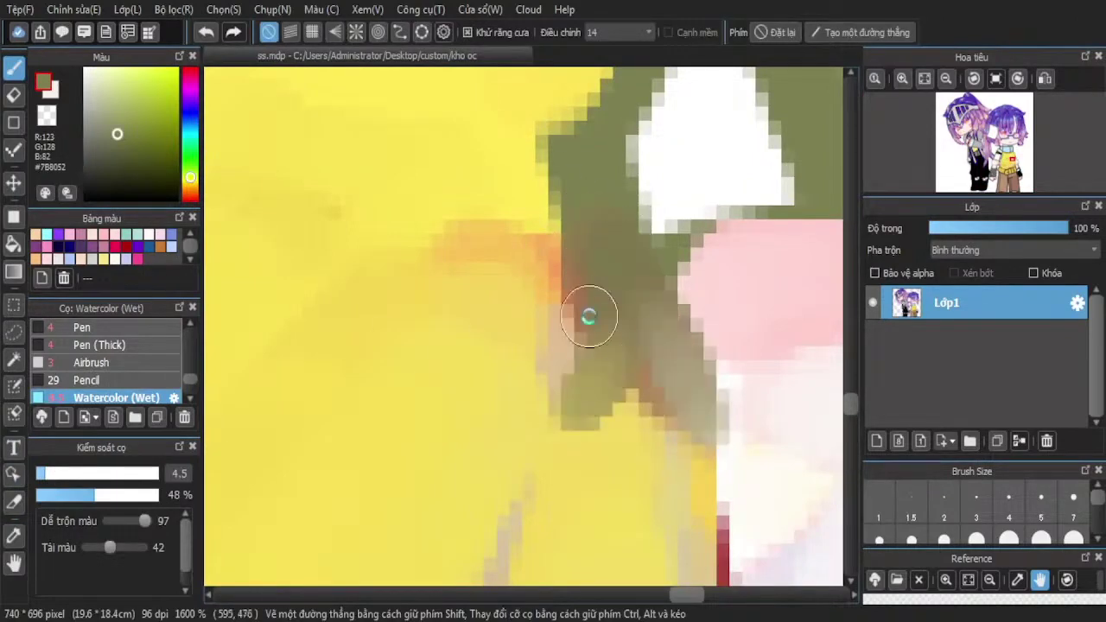
{"action": "scroll", "coordinate": [589, 316], "scroll_direction": "down", "scroll_amount": 2}
{"action": "left_click_drag", "start_coordinate": [608, 321], "coordinate": [624, 383]}
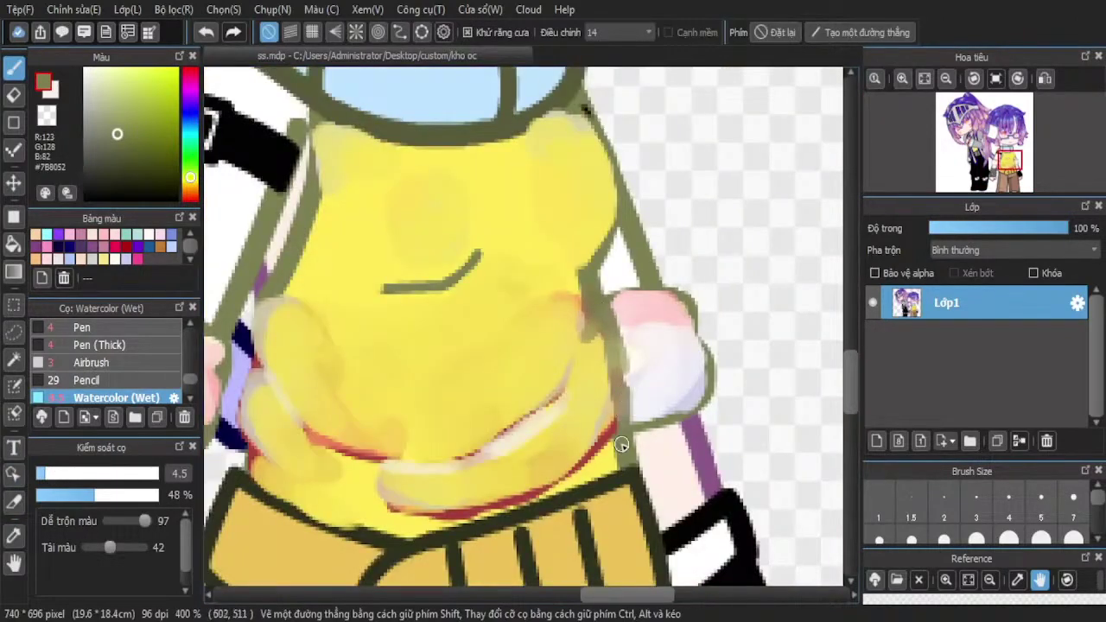
{"action": "scroll", "coordinate": [581, 375], "scroll_direction": "down", "scroll_amount": 2}
{"action": "scroll", "coordinate": [582, 374], "scroll_direction": "up", "scroll_amount": 2}
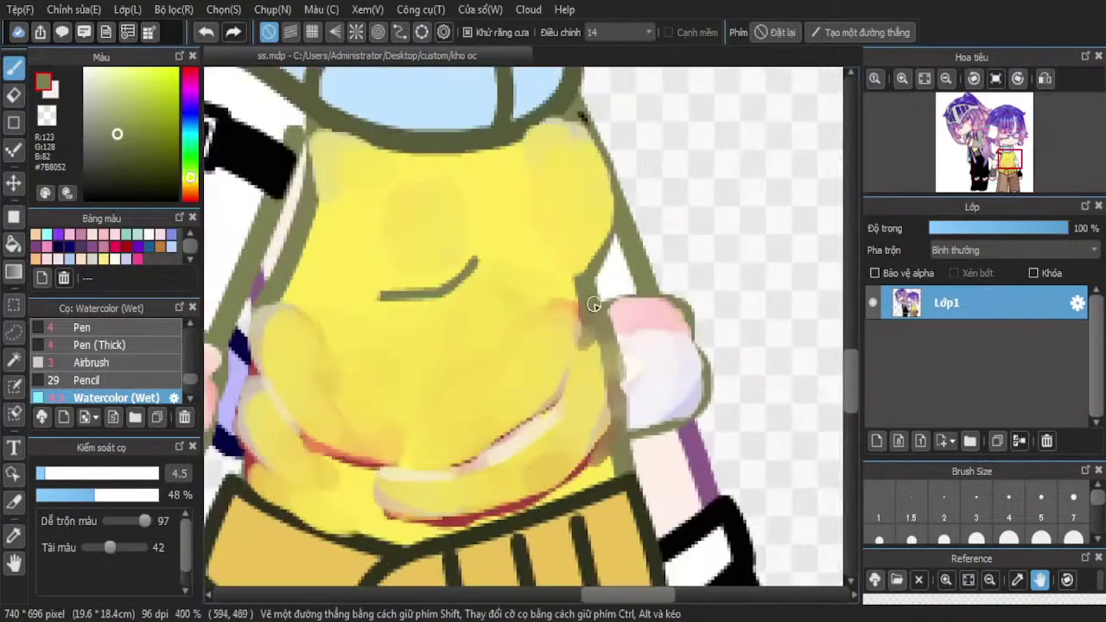
{"action": "left_click_drag", "start_coordinate": [602, 292], "coordinate": [630, 414]}
{"action": "left_click", "coordinate": [206, 38]}
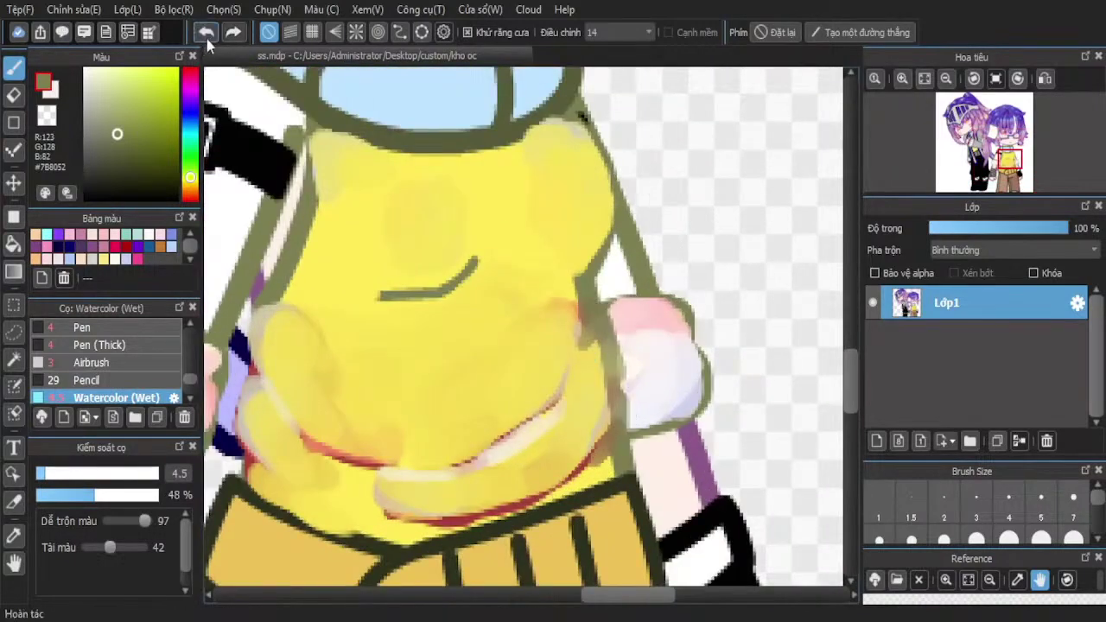
Paint olive #7B8052 strokes along the shirt's left-hand edge and the creases of its left folds at brush size 4.5
{"action": "mouse_move", "coordinate": [266, 281]}
{"action": "left_mouse_down"}
{"action": "mouse_move", "coordinate": [246, 348]}
{"action": "mouse_move", "coordinate": [288, 423]}
{"action": "mouse_move", "coordinate": [253, 364]}
{"action": "mouse_move", "coordinate": [233, 430]}
{"action": "mouse_move", "coordinate": [264, 478]}
{"action": "left_mouse_up"}
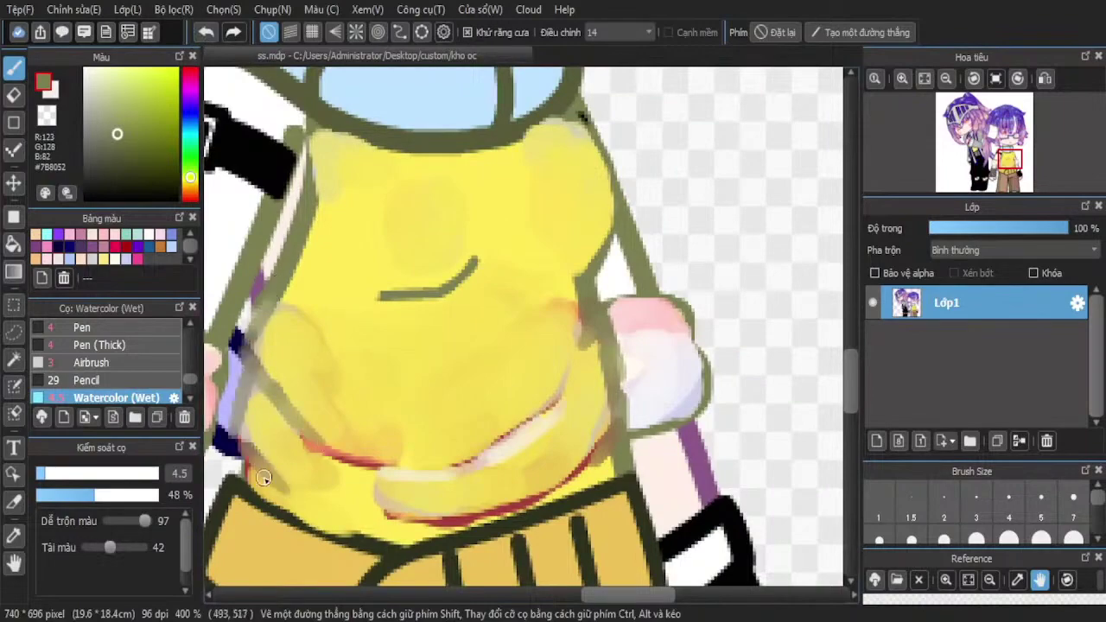
{"action": "scroll", "coordinate": [471, 341], "scroll_direction": "down", "scroll_amount": 4}
{"action": "scroll", "coordinate": [409, 374], "scroll_direction": "up", "scroll_amount": 4}
{"action": "left_click_drag", "start_coordinate": [418, 397], "coordinate": [463, 423]}
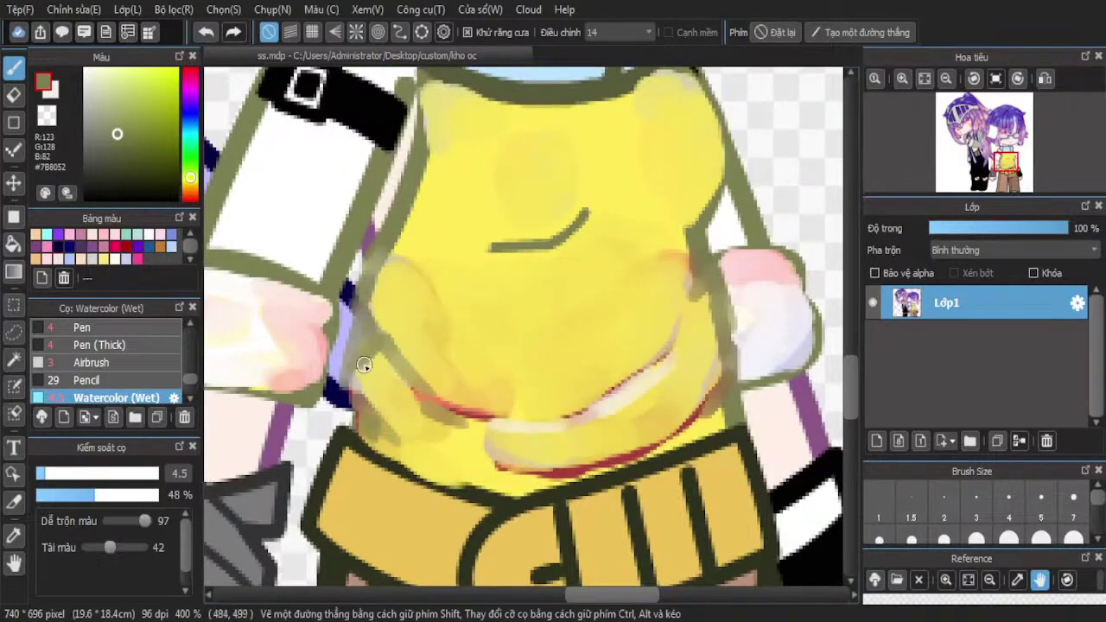
{"action": "scroll", "coordinate": [501, 284], "scroll_direction": "down", "scroll_amount": 4}
{"action": "scroll", "coordinate": [450, 297], "scroll_direction": "up", "scroll_amount": 4}
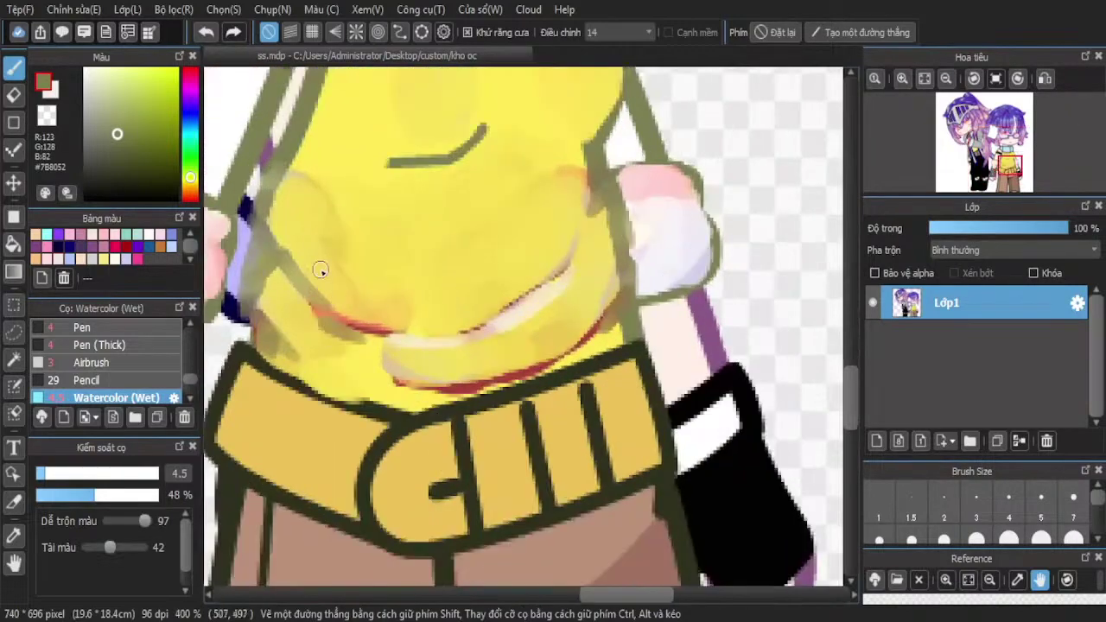
Sample yellow #F8E154 from the shirt and blend it over the olive strokes on the lower left and right-hand folds
{"action": "key", "text": "i"}
{"action": "left_click", "coordinate": [415, 246]}
{"action": "key", "text": "b"}
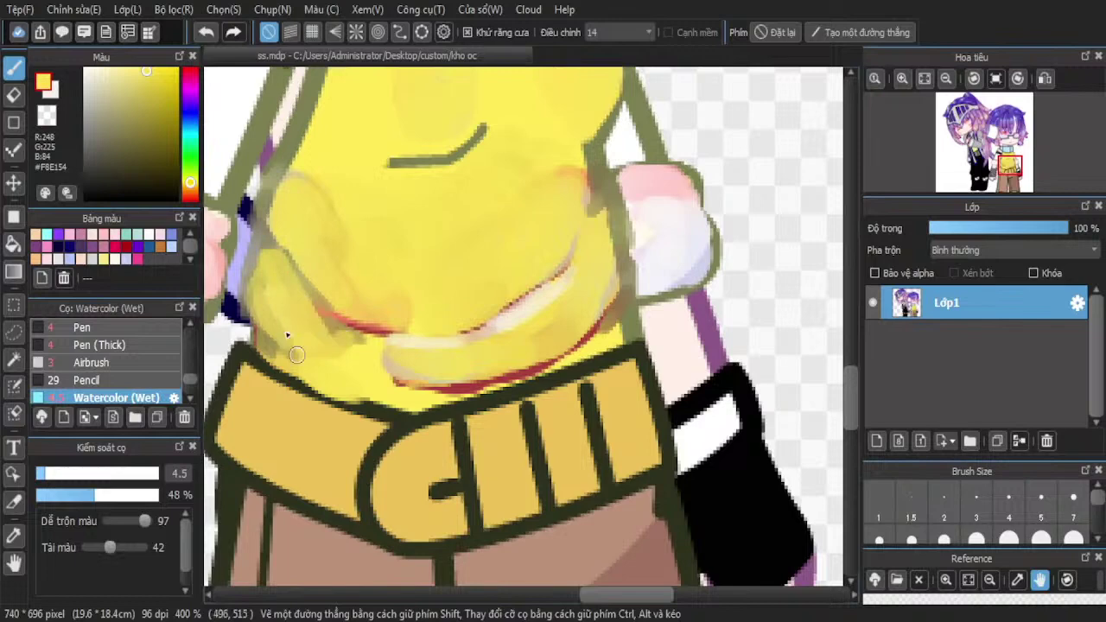
{"action": "scroll", "coordinate": [274, 351], "scroll_direction": "down", "scroll_amount": 4}
{"action": "scroll", "coordinate": [470, 289], "scroll_direction": "up", "scroll_amount": 4}
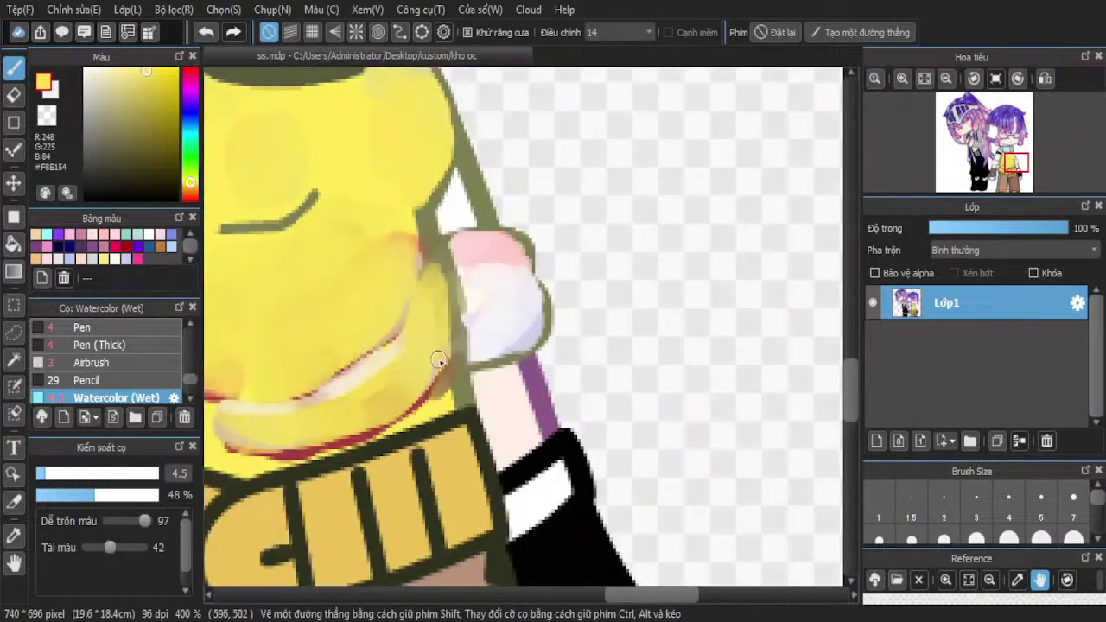
{"action": "left_click_drag", "start_coordinate": [438, 360], "coordinate": [449, 267]}
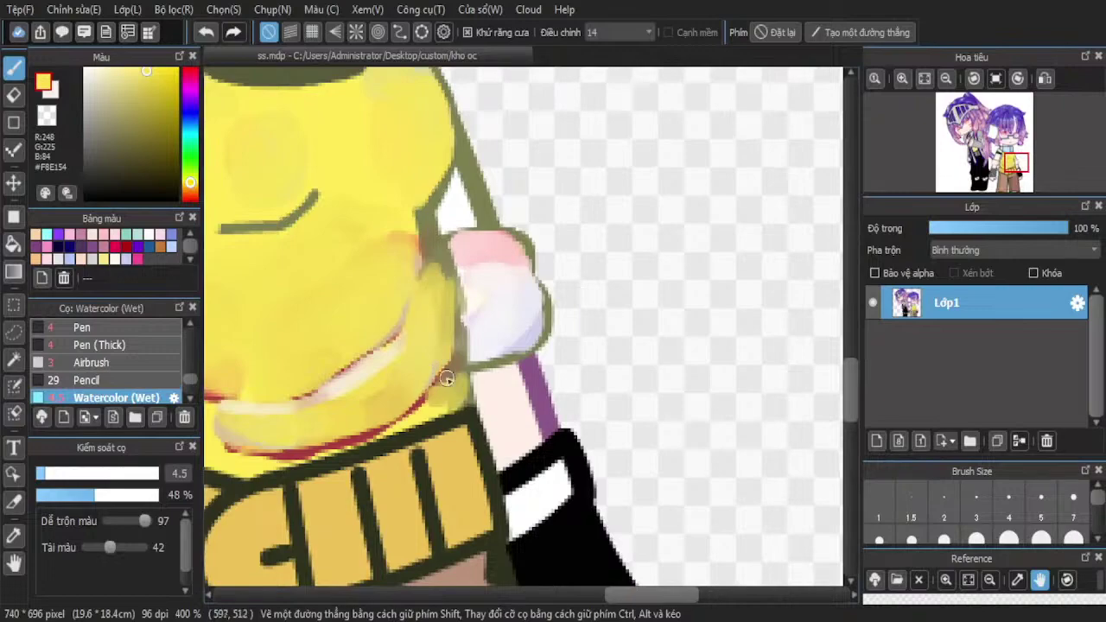
{"action": "scroll", "coordinate": [445, 378], "scroll_direction": "down", "scroll_amount": 6}
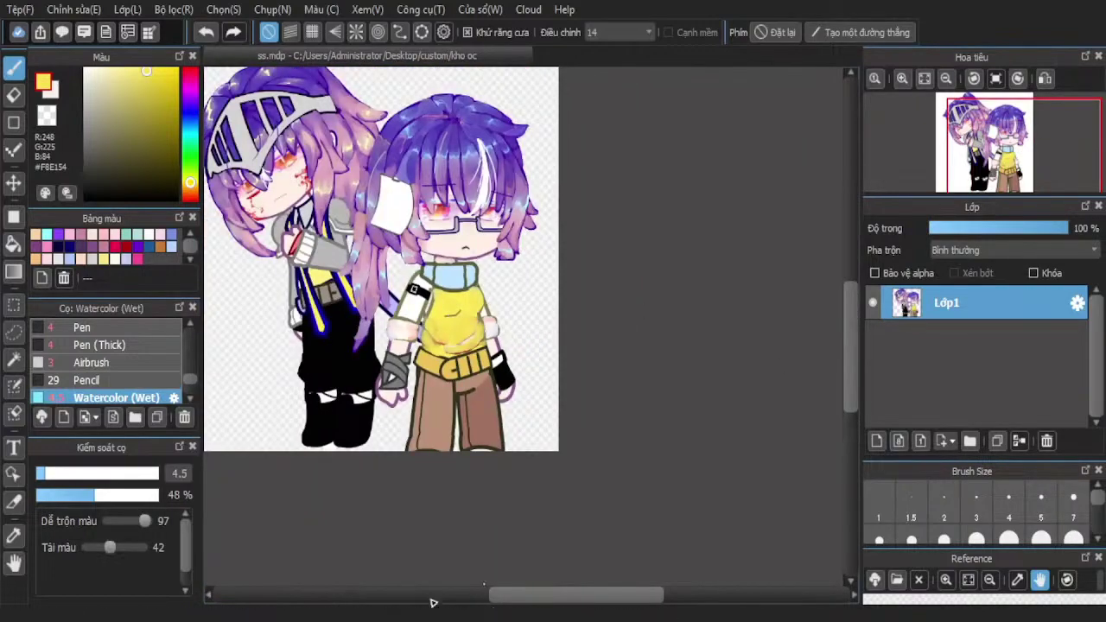
Switch to OBS Studio to check the recording, and minimize its window to return to the drawing
{"action": "left_click", "coordinate": [430, 620]}
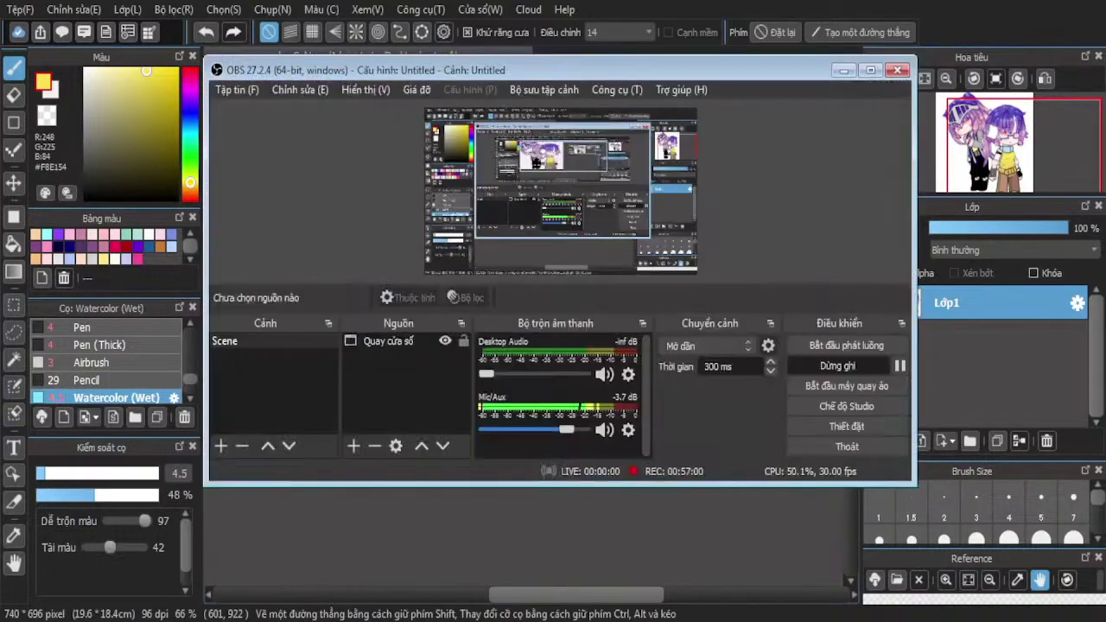
{"action": "left_click", "coordinate": [842, 70]}
{"action": "scroll", "coordinate": [705, 334], "scroll_direction": "down", "scroll_amount": 2}
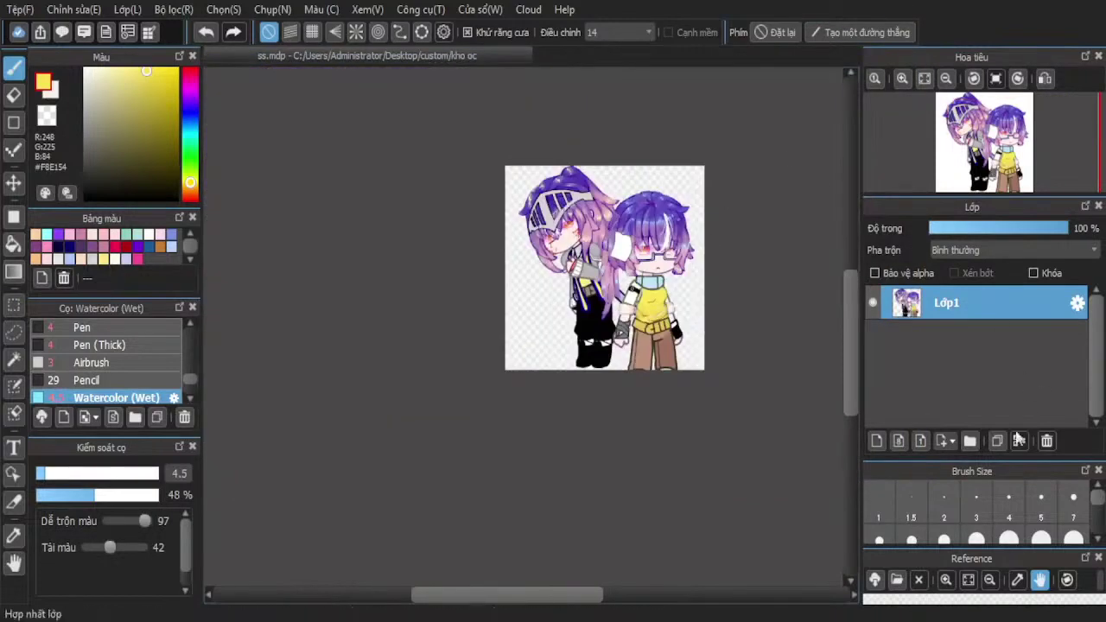
Duplicate Lớp1 with the copy in Multiply (Nhân) mode, and add a new clipped layer above it
{"action": "left_click", "coordinate": [997, 440]}
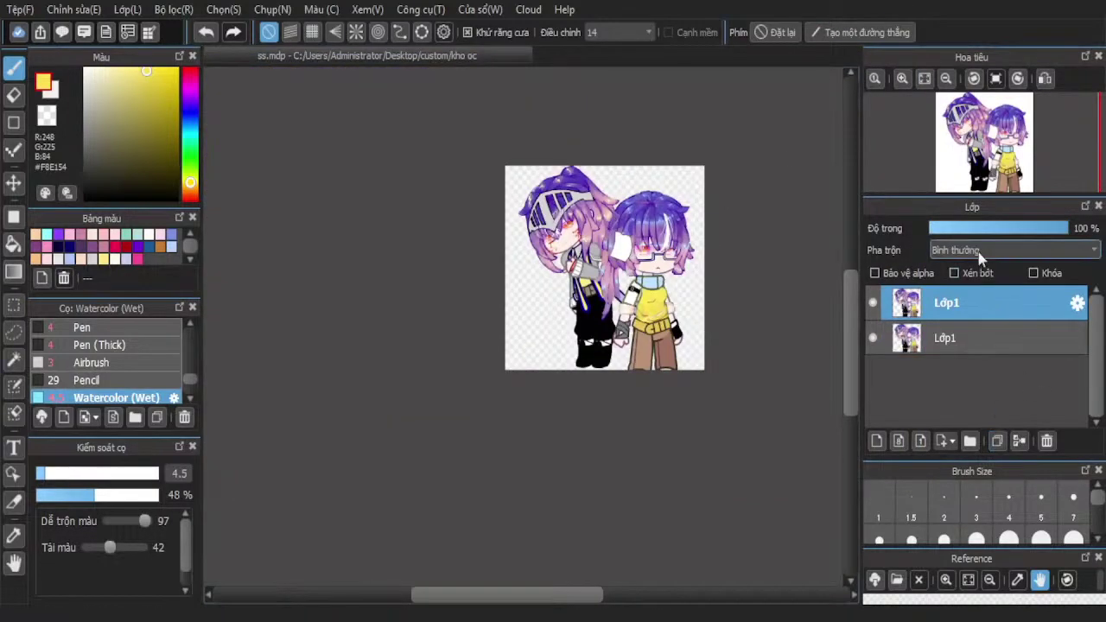
{"action": "scroll", "coordinate": [979, 250], "scroll_direction": "down", "scroll_amount": 1}
{"action": "left_click", "coordinate": [877, 441]}
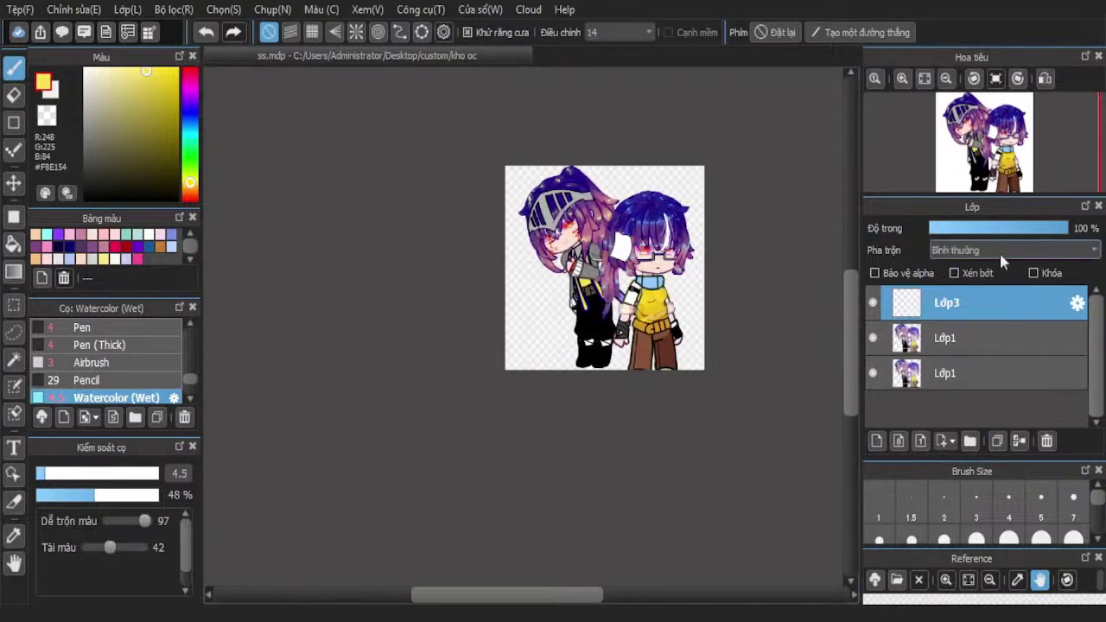
{"action": "left_click", "coordinate": [954, 273]}
Cover both characters with blue #0C3899 at brush size 1000 on the clipped layer, lower it to 45% opacity and merge it down
{"action": "mouse_move", "coordinate": [190, 80]}
{"action": "left_mouse_down"}
{"action": "mouse_move", "coordinate": [191, 121]}
{"action": "mouse_move", "coordinate": [171, 121]}
{"action": "left_mouse_up"}
{"action": "left_click_drag", "start_coordinate": [110, 474], "coordinate": [164, 475]}
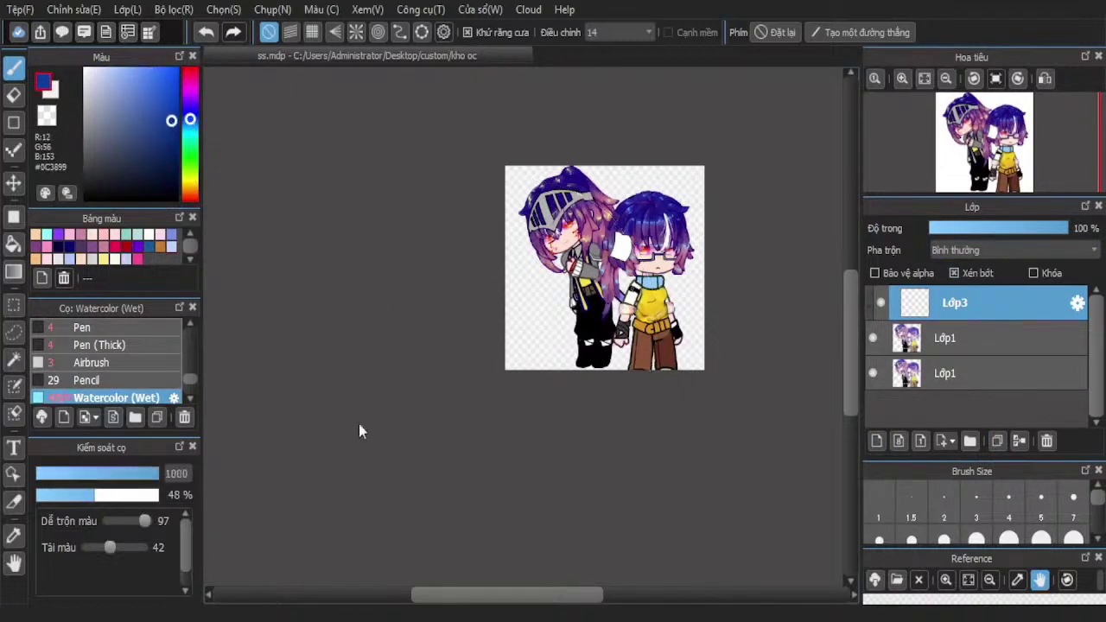
{"action": "mouse_move", "coordinate": [549, 336]}
{"action": "left_mouse_down"}
{"action": "mouse_move", "coordinate": [560, 233]}
{"action": "mouse_move", "coordinate": [659, 285]}
{"action": "mouse_move", "coordinate": [553, 216]}
{"action": "left_mouse_up"}
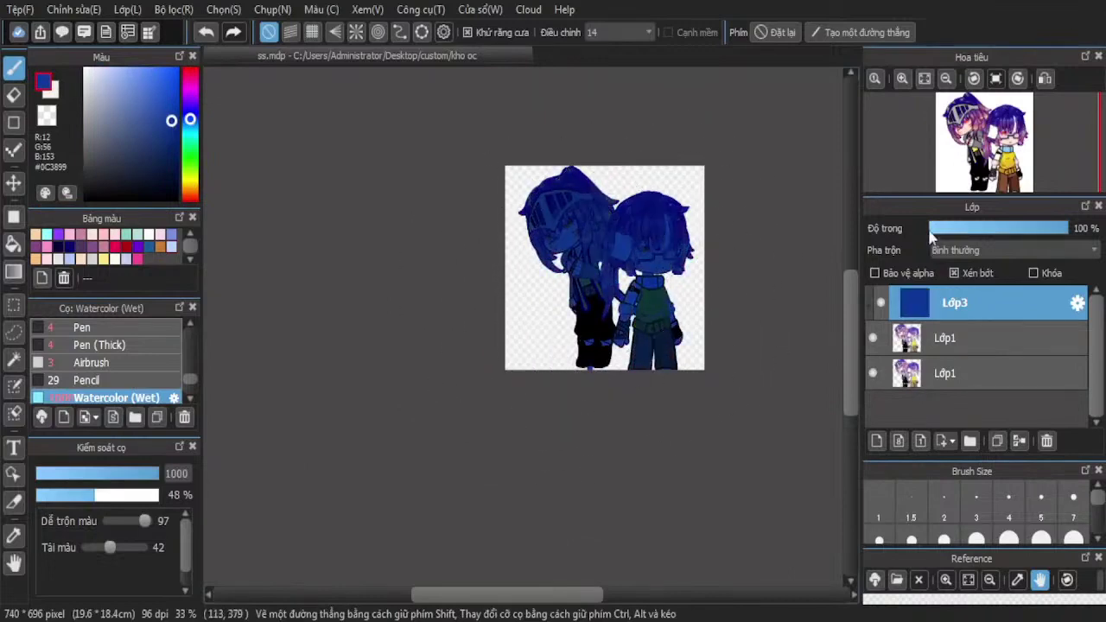
{"action": "left_click", "coordinate": [992, 230]}
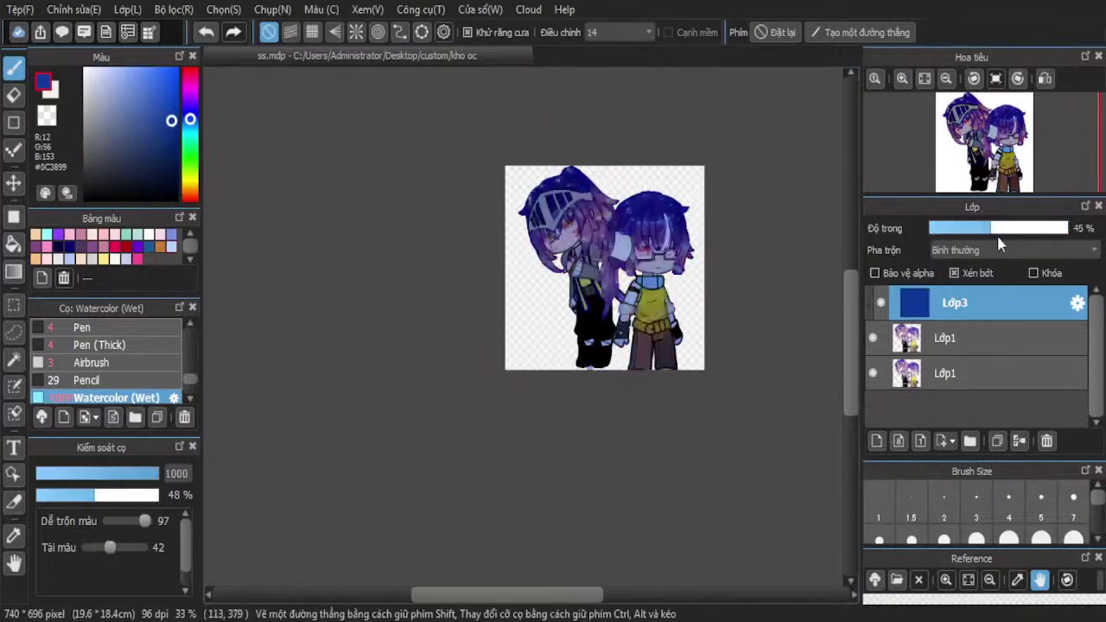
{"action": "left_click", "coordinate": [1019, 441]}
Set the Multiply copy's opacity to 33% and merge it into the base layer
{"action": "left_click_drag", "start_coordinate": [1018, 235], "coordinate": [973, 233]}
{"action": "scroll", "coordinate": [676, 237], "scroll_direction": "up", "scroll_amount": 3}
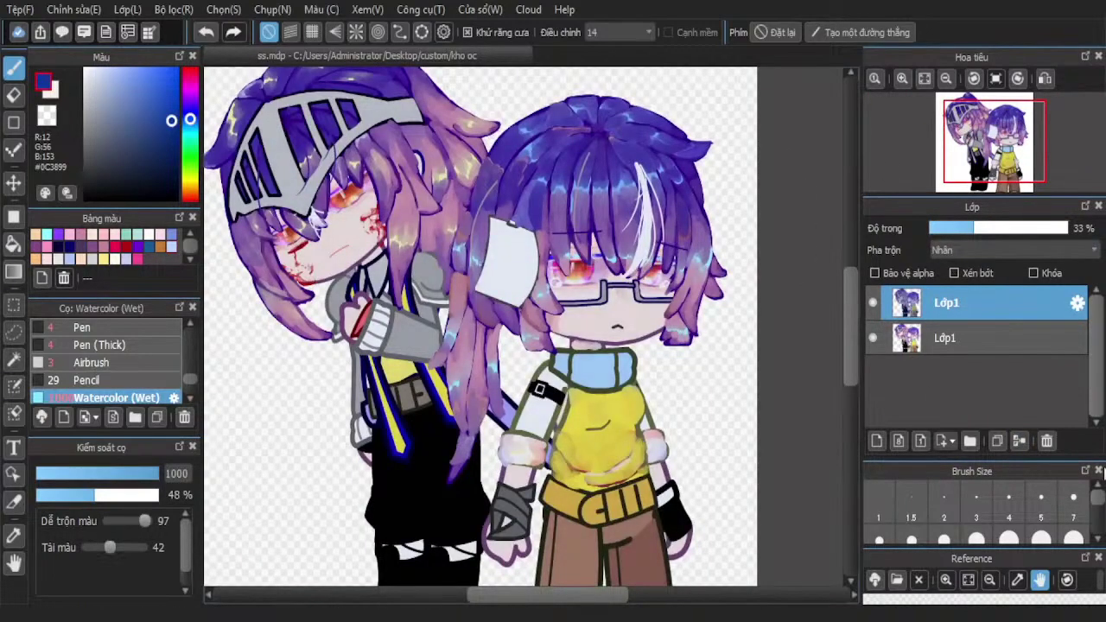
{"action": "left_click", "coordinate": [1019, 441]}
{"action": "scroll", "coordinate": [735, 302], "scroll_direction": "down", "scroll_amount": 1}
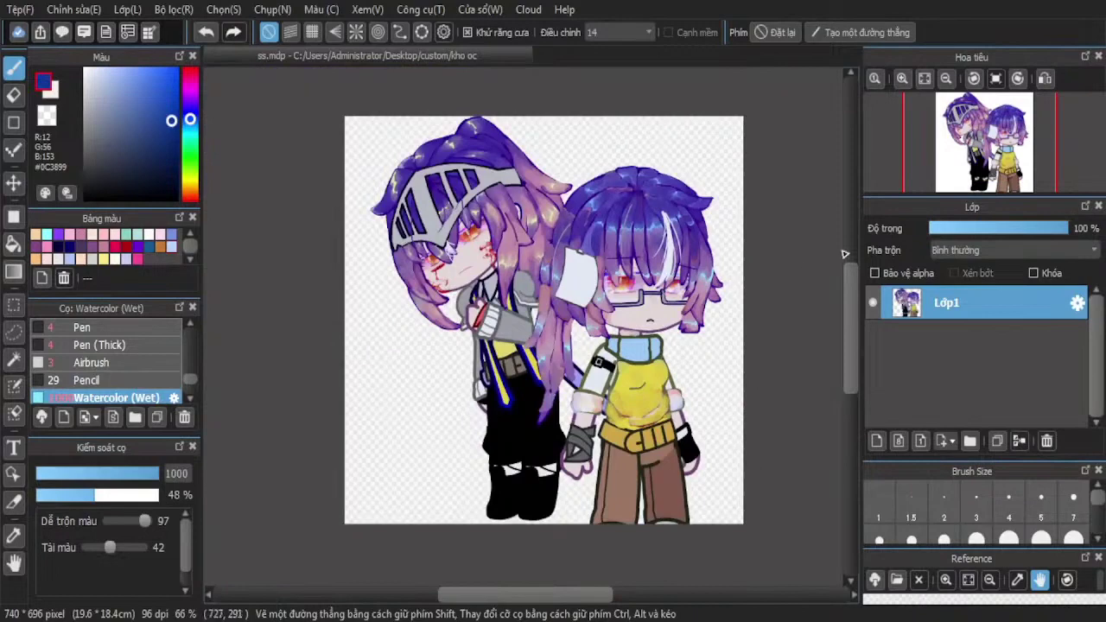
Add an empty layer in Add (Thêm) mode above the artwork, and duplicate Lớp1
{"action": "left_click", "coordinate": [877, 439]}
{"action": "scroll", "coordinate": [979, 251], "scroll_direction": "down", "scroll_amount": 2}
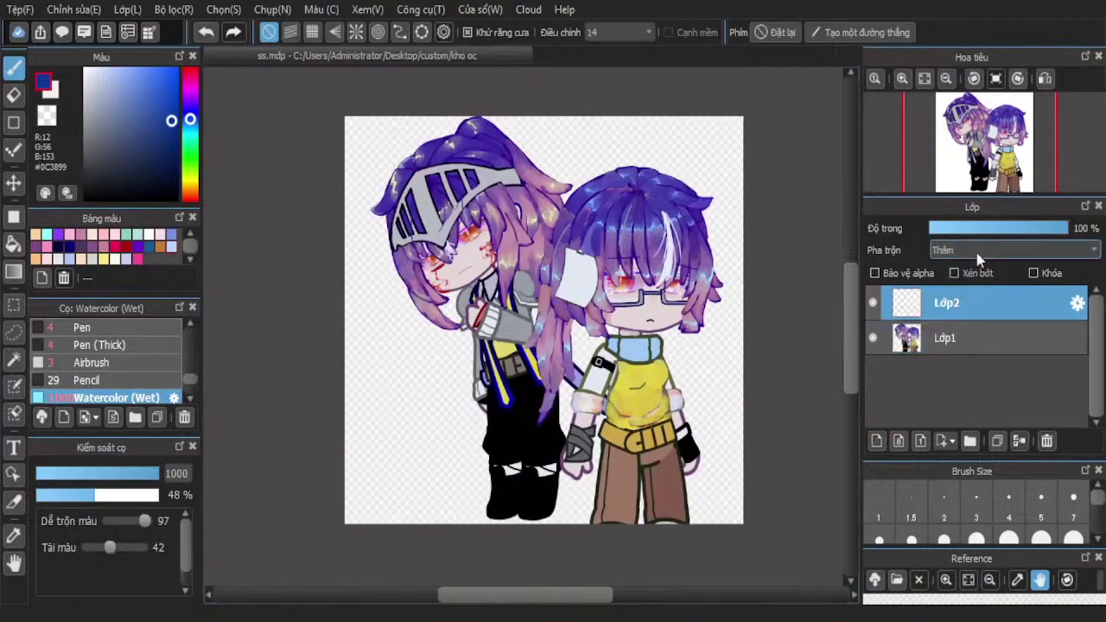
{"action": "left_click", "coordinate": [951, 338]}
{"action": "left_click", "coordinate": [996, 441]}
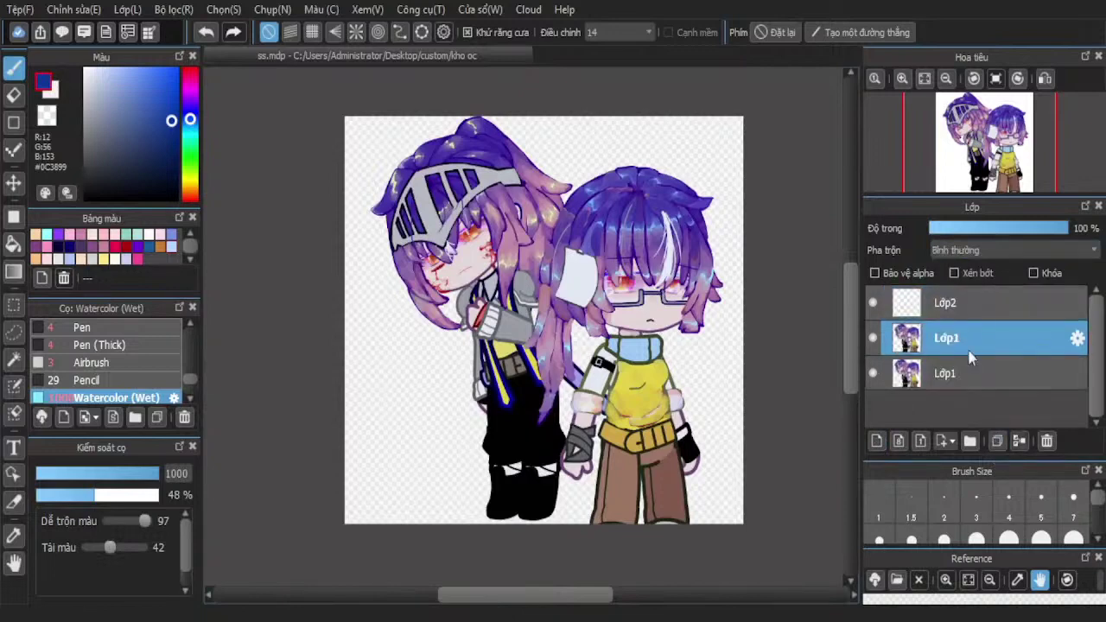
Merge the empty Lớp2 into the copy of Lớp1 and set the copy's blending mode to Multiply (Nhân)
{"action": "left_click", "coordinate": [1002, 298]}
{"action": "left_click", "coordinate": [1021, 440]}
{"action": "scroll", "coordinate": [949, 250], "scroll_direction": "down", "scroll_amount": 1}
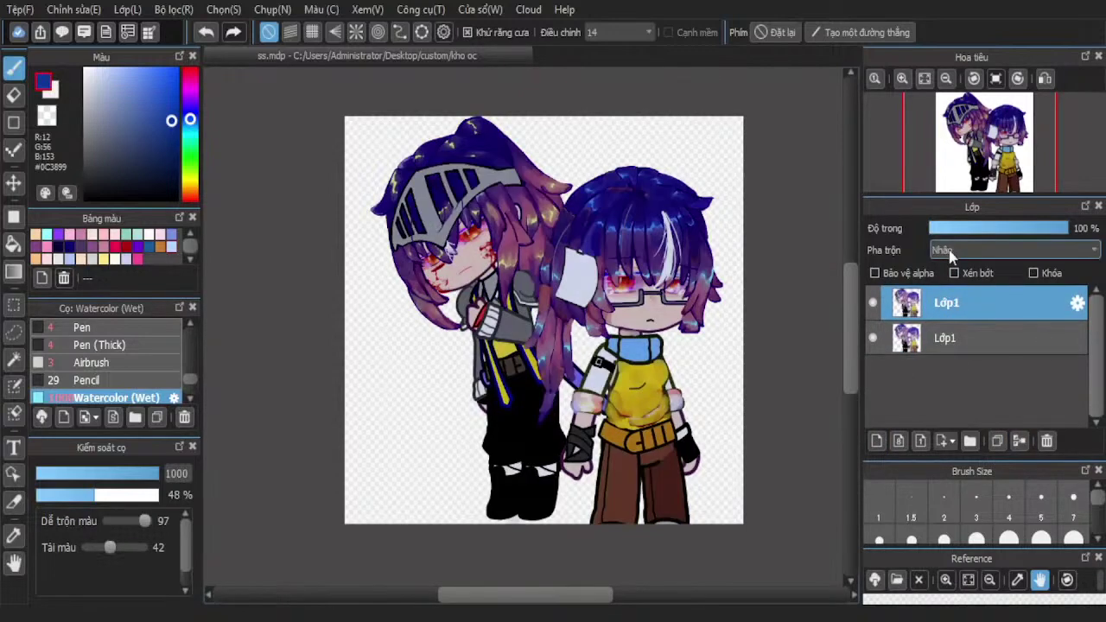
Switch the copy of Lớp1 to Add (Thêm) mode at 19% opacity and merge it into the layer below
{"action": "scroll", "coordinate": [951, 250], "scroll_direction": "down", "scroll_amount": 6}
{"action": "left_click_drag", "start_coordinate": [1024, 230], "coordinate": [948, 242]}
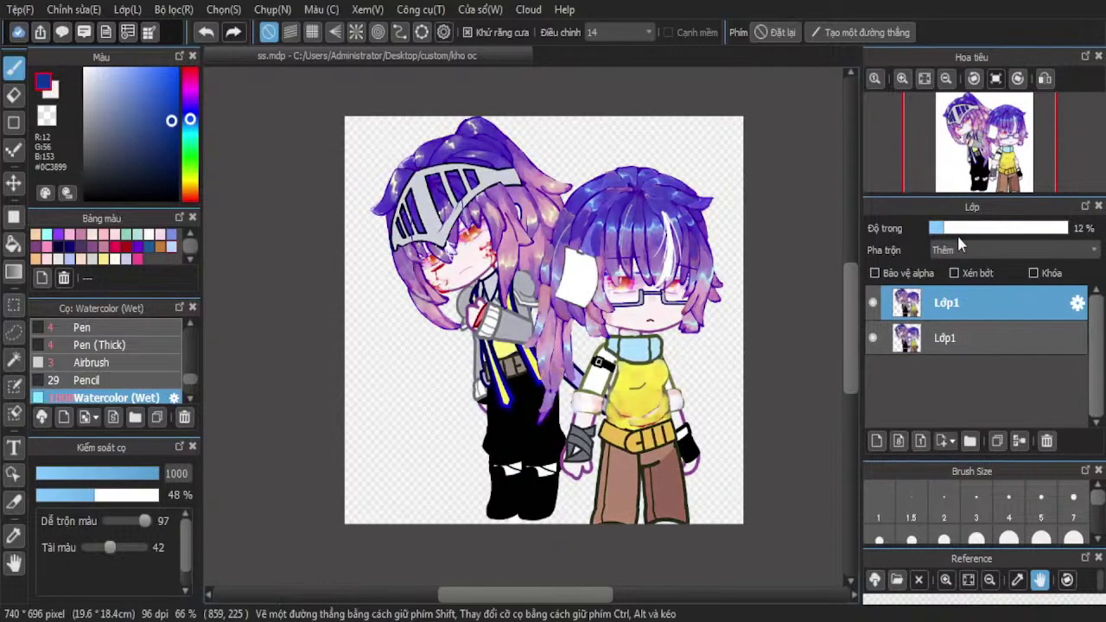
{"action": "left_click", "coordinate": [1019, 440]}
On a new Add (Thêm) layer, try a pale #E8FFA7 Watercolor (Wet) patch at size 8.5 below the left-hand character's eye
{"action": "left_click", "coordinate": [900, 441]}
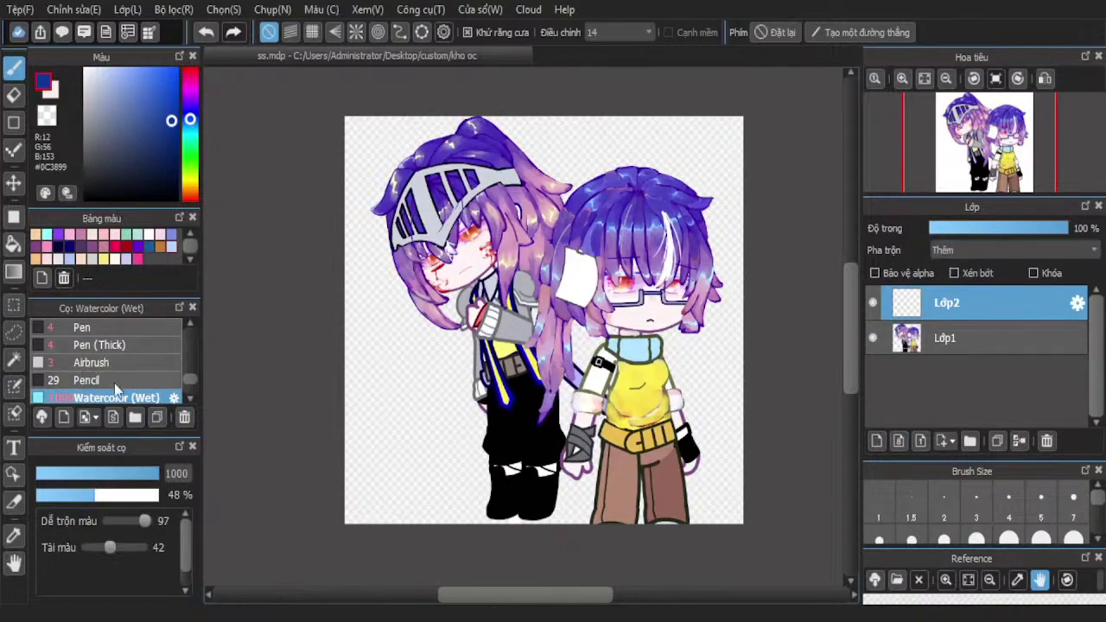
{"action": "scroll", "coordinate": [505, 149], "scroll_direction": "up", "scroll_amount": 10}
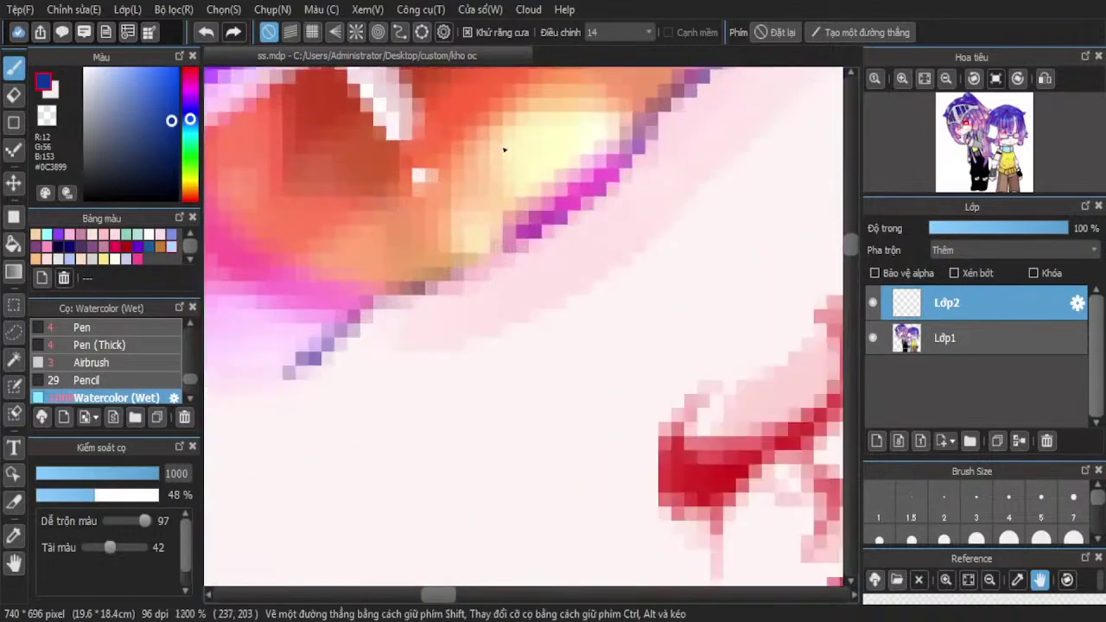
{"action": "left_click_drag", "start_coordinate": [124, 481], "coordinate": [57, 474]}
{"action": "left_click", "coordinate": [190, 173]}
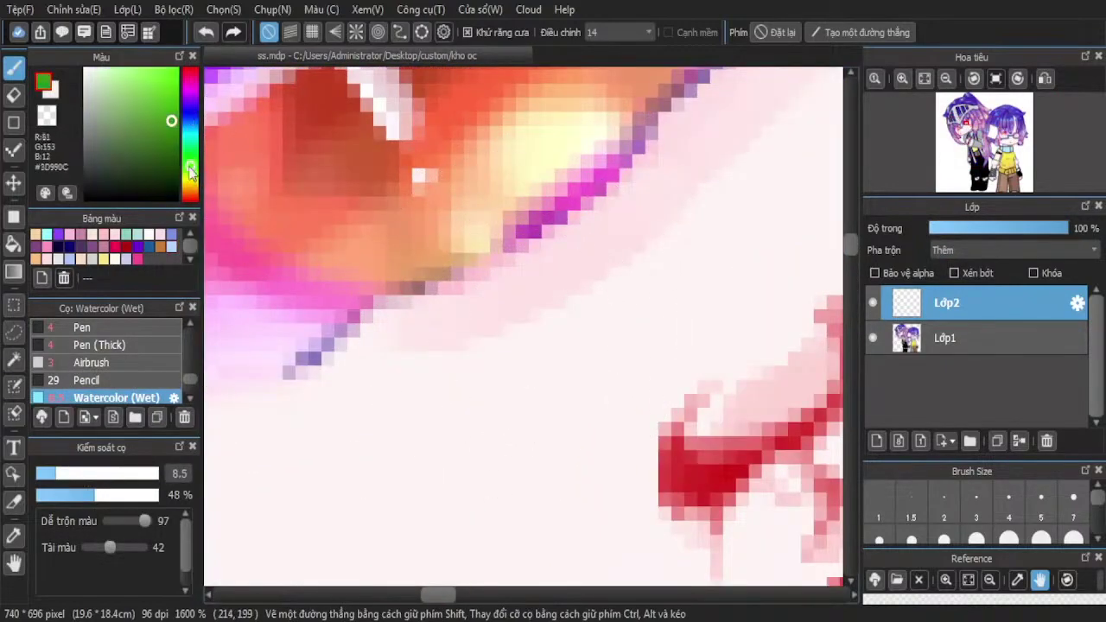
{"action": "left_click", "coordinate": [145, 124]}
{"action": "mouse_move", "coordinate": [585, 267]}
{"action": "left_mouse_down"}
{"action": "mouse_move", "coordinate": [481, 346]}
{"action": "mouse_move", "coordinate": [438, 316]}
{"action": "left_mouse_up"}
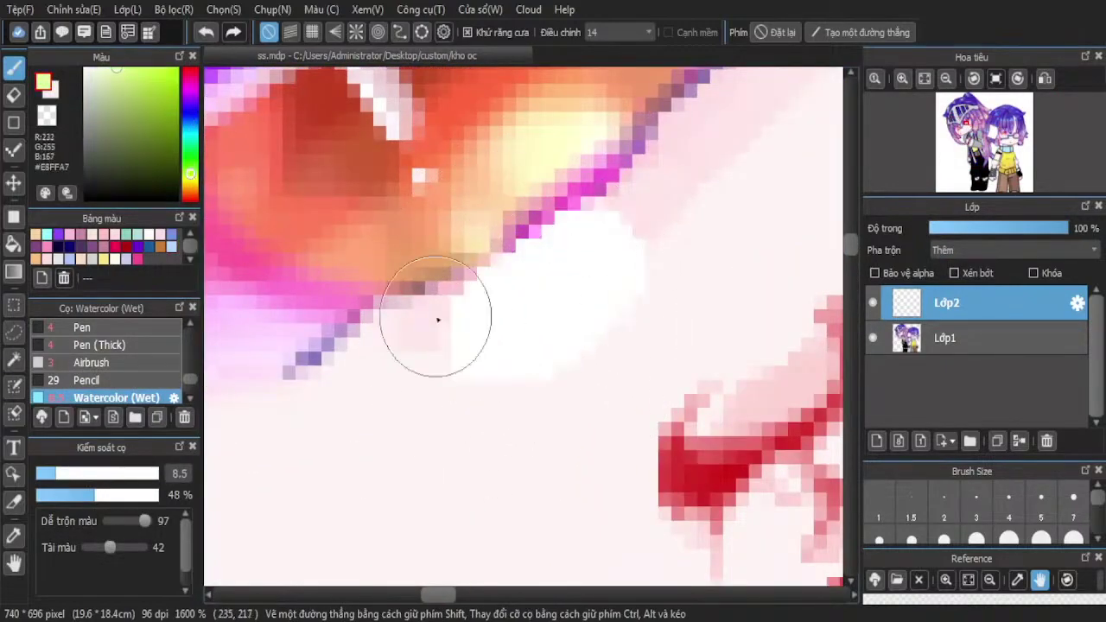
{"action": "left_click", "coordinate": [206, 32]}
Paint glow patches in golden #CB9514 below the eyes of both characters on Lớp2
{"action": "left_click", "coordinate": [191, 188]}
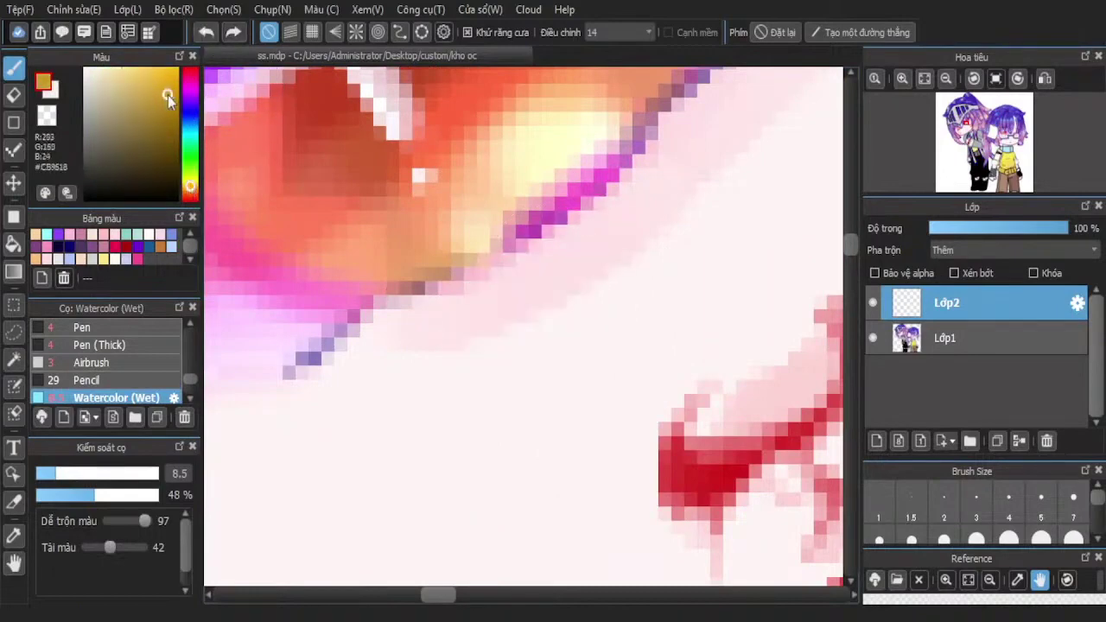
{"action": "mouse_move", "coordinate": [568, 219]}
{"action": "left_mouse_down"}
{"action": "mouse_move", "coordinate": [475, 332]}
{"action": "mouse_move", "coordinate": [566, 394]}
{"action": "mouse_move", "coordinate": [600, 257]}
{"action": "mouse_move", "coordinate": [598, 363]}
{"action": "mouse_move", "coordinate": [558, 396]}
{"action": "mouse_move", "coordinate": [467, 364]}
{"action": "mouse_move", "coordinate": [485, 385]}
{"action": "mouse_move", "coordinate": [586, 426]}
{"action": "mouse_move", "coordinate": [593, 245]}
{"action": "mouse_move", "coordinate": [616, 335]}
{"action": "mouse_move", "coordinate": [560, 420]}
{"action": "left_mouse_up"}
{"action": "scroll", "coordinate": [573, 238], "scroll_direction": "down", "scroll_amount": 2}
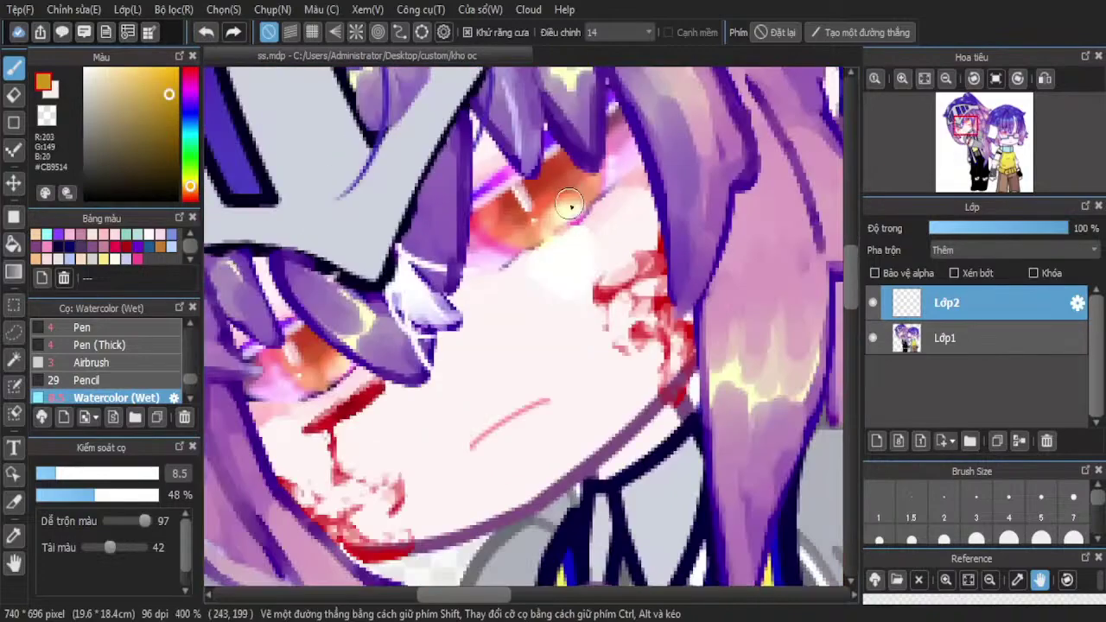
{"action": "scroll", "coordinate": [291, 403], "scroll_direction": "up", "scroll_amount": 2}
{"action": "mouse_move", "coordinate": [291, 403]}
{"action": "left_mouse_down"}
{"action": "mouse_move", "coordinate": [324, 458]}
{"action": "mouse_move", "coordinate": [309, 438]}
{"action": "mouse_move", "coordinate": [346, 432]}
{"action": "mouse_move", "coordinate": [346, 498]}
{"action": "mouse_move", "coordinate": [312, 445]}
{"action": "mouse_move", "coordinate": [328, 477]}
{"action": "left_mouse_up"}
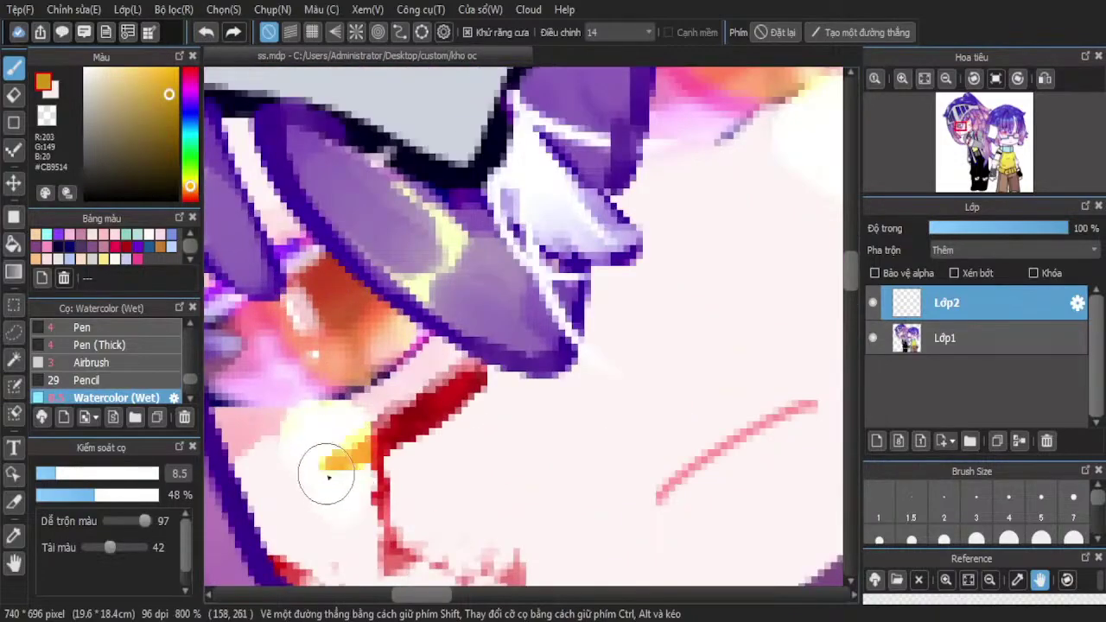
{"action": "scroll", "coordinate": [328, 477], "scroll_direction": "down", "scroll_amount": 5}
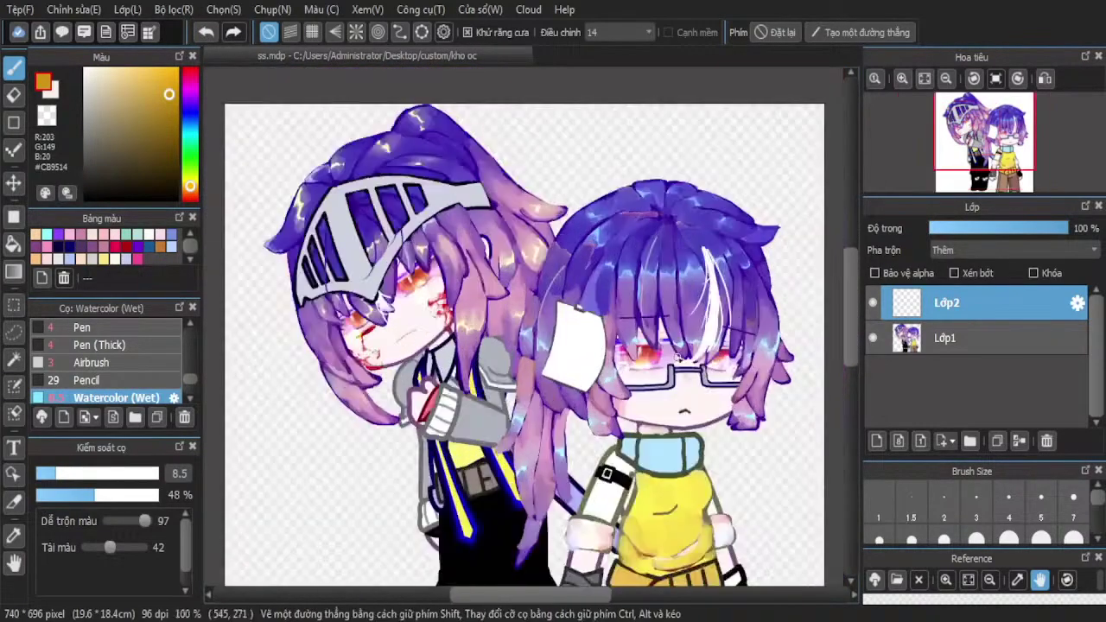
{"action": "scroll", "coordinate": [677, 356], "scroll_direction": "up", "scroll_amount": 4}
{"action": "mouse_move", "coordinate": [506, 391]}
{"action": "left_mouse_down"}
{"action": "mouse_move", "coordinate": [409, 403]}
{"action": "mouse_move", "coordinate": [518, 413]}
{"action": "mouse_move", "coordinate": [442, 450]}
{"action": "mouse_move", "coordinate": [416, 414]}
{"action": "mouse_move", "coordinate": [475, 464]}
{"action": "mouse_move", "coordinate": [508, 402]}
{"action": "mouse_move", "coordinate": [491, 458]}
{"action": "left_mouse_up"}
{"action": "scroll", "coordinate": [490, 458], "scroll_direction": "down", "scroll_amount": 3}
{"action": "scroll", "coordinate": [692, 395], "scroll_direction": "up", "scroll_amount": 4}
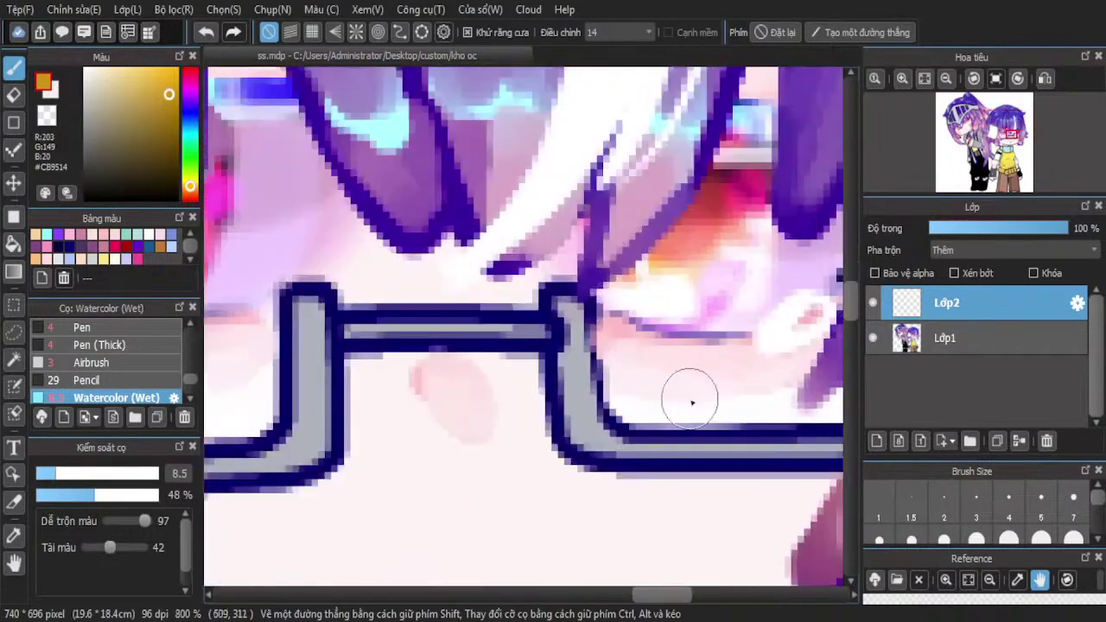
{"action": "mouse_move", "coordinate": [691, 395]}
{"action": "left_mouse_down"}
{"action": "mouse_move", "coordinate": [737, 376]}
{"action": "mouse_move", "coordinate": [677, 458]}
{"action": "mouse_move", "coordinate": [668, 359]}
{"action": "mouse_move", "coordinate": [668, 436]}
{"action": "mouse_move", "coordinate": [708, 405]}
{"action": "left_mouse_up"}
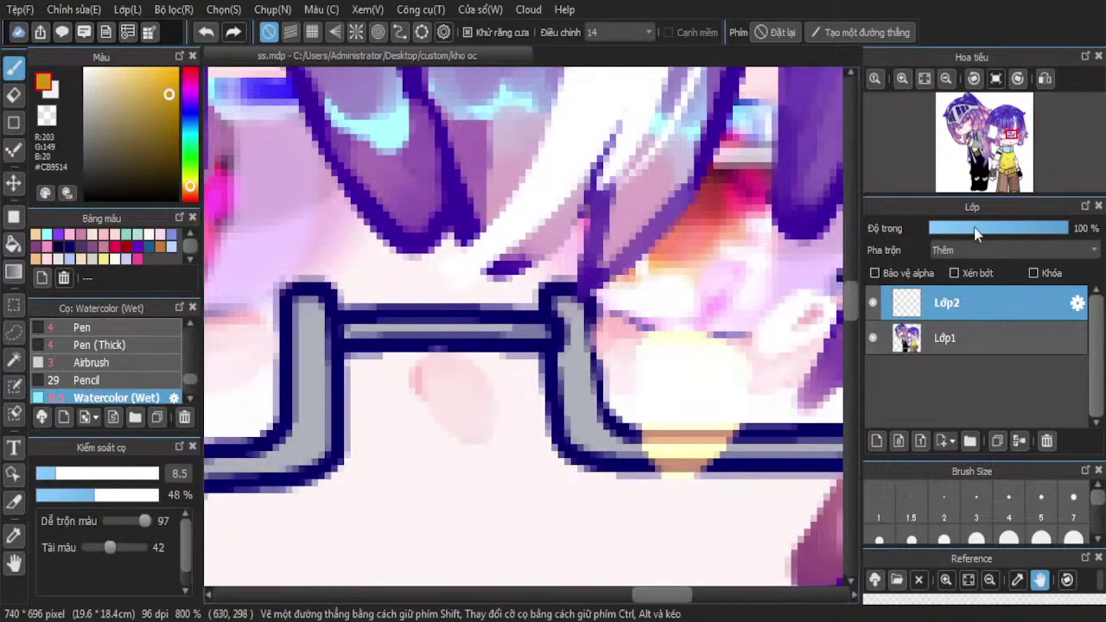
Lower the opacity of the glow layer Lớp2 to 26%
{"action": "left_click_drag", "start_coordinate": [975, 233], "coordinate": [964, 230]}
{"action": "scroll", "coordinate": [748, 225], "scroll_direction": "down", "scroll_amount": 2}
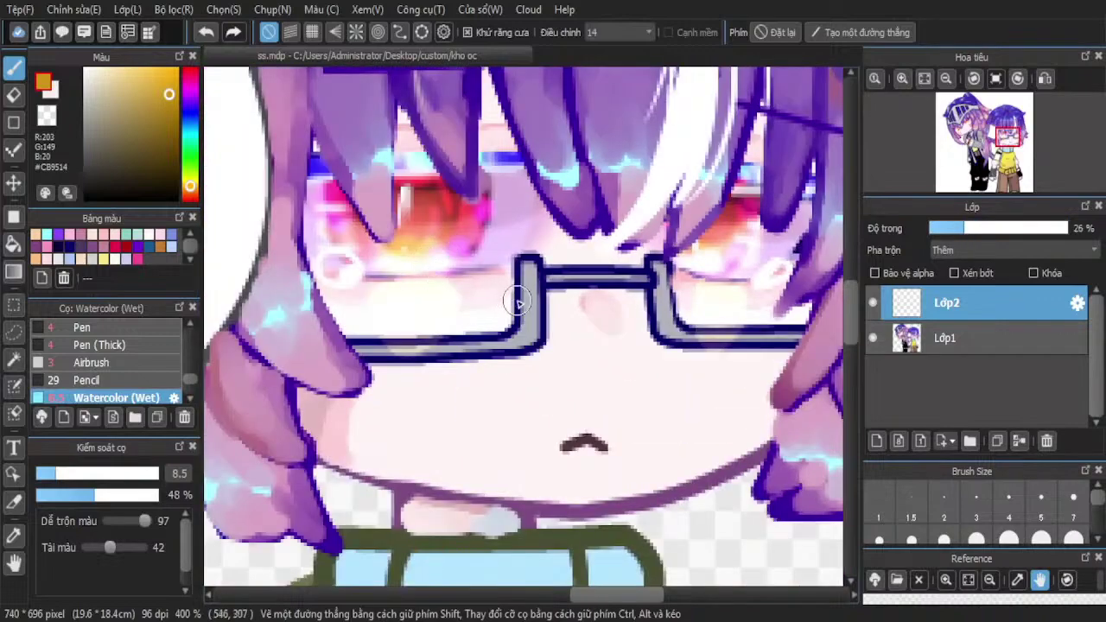
{"action": "scroll", "coordinate": [517, 301], "scroll_direction": "down", "scroll_amount": 3}
{"action": "scroll", "coordinate": [708, 235], "scroll_direction": "down", "scroll_amount": 2}
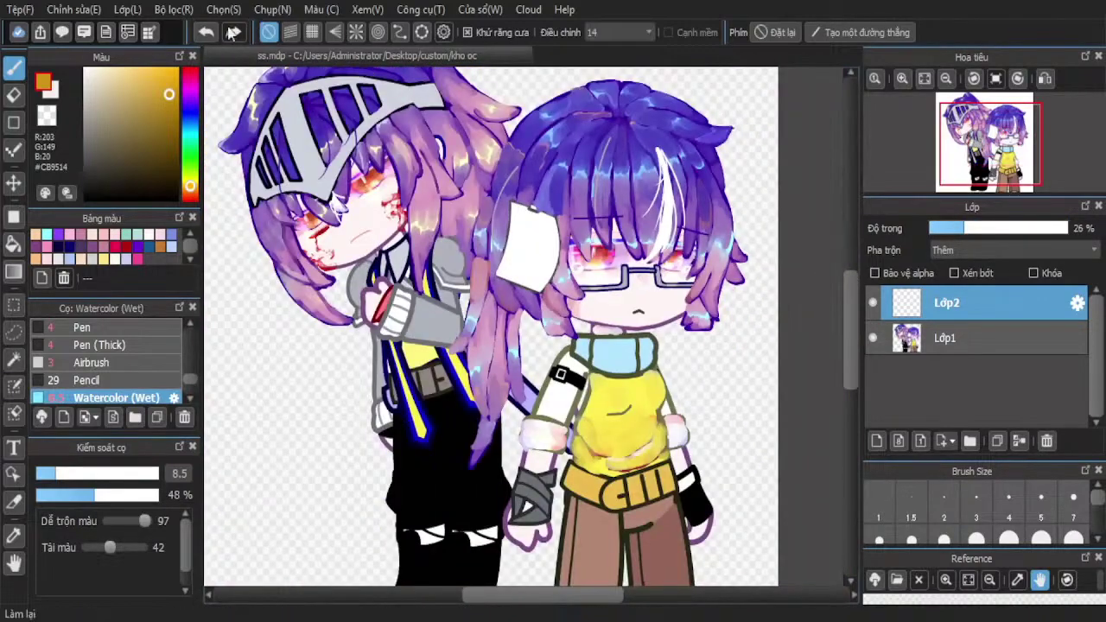
Undo the glow layer and the Add-mode merge, back to the separate copy of Lớp1 in Multiply (Nhân) mode
{"action": "left_click", "coordinate": [205, 33]}
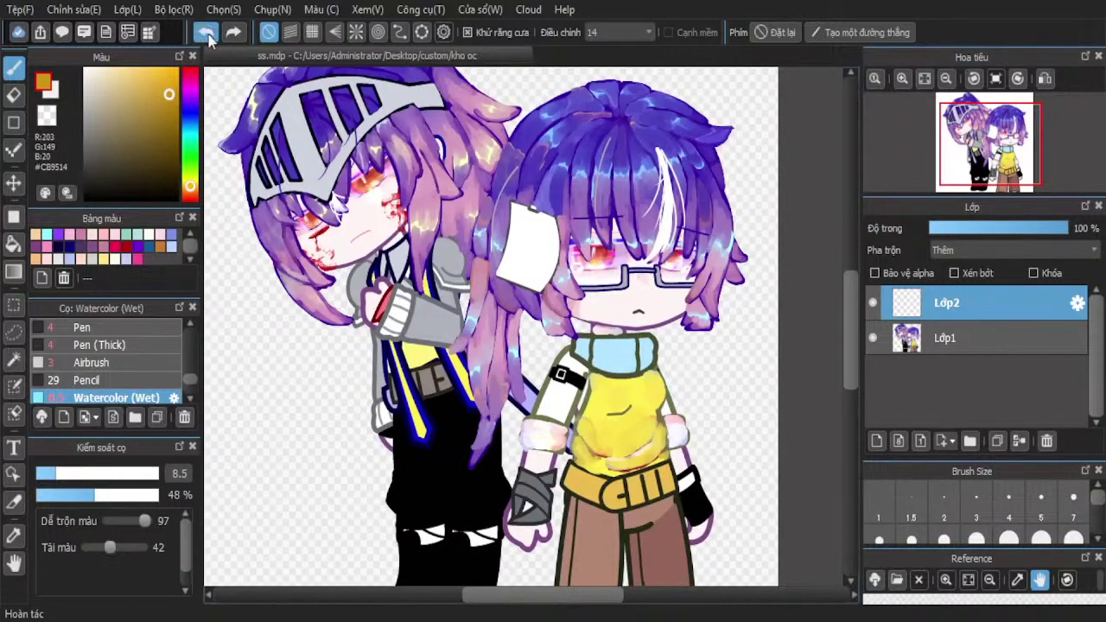
{"action": "left_click", "coordinate": [208, 35]}
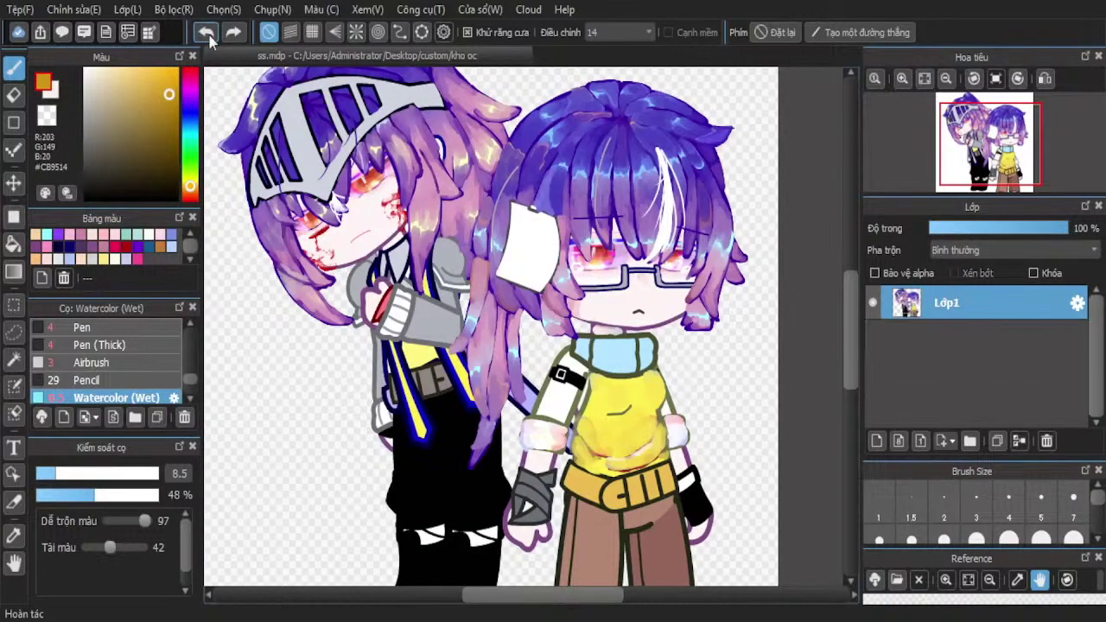
{"action": "left_click", "coordinate": [207, 34]}
{"action": "left_click", "coordinate": [207, 34]}
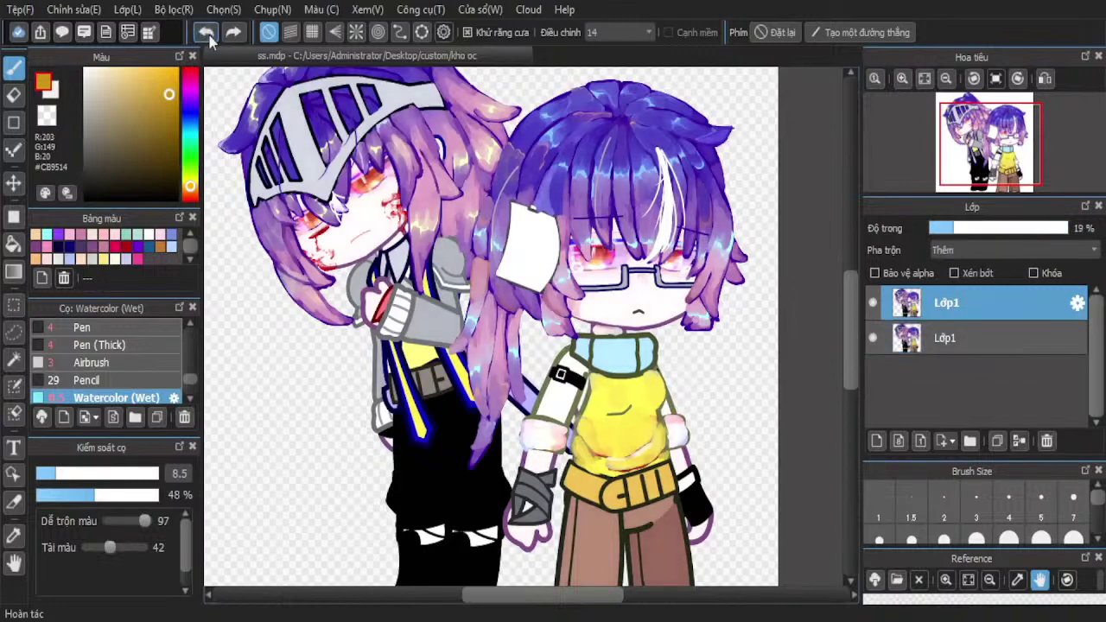
{"action": "left_click", "coordinate": [207, 34]}
{"action": "left_click", "coordinate": [207, 34]}
{"action": "left_click", "coordinate": [207, 35]}
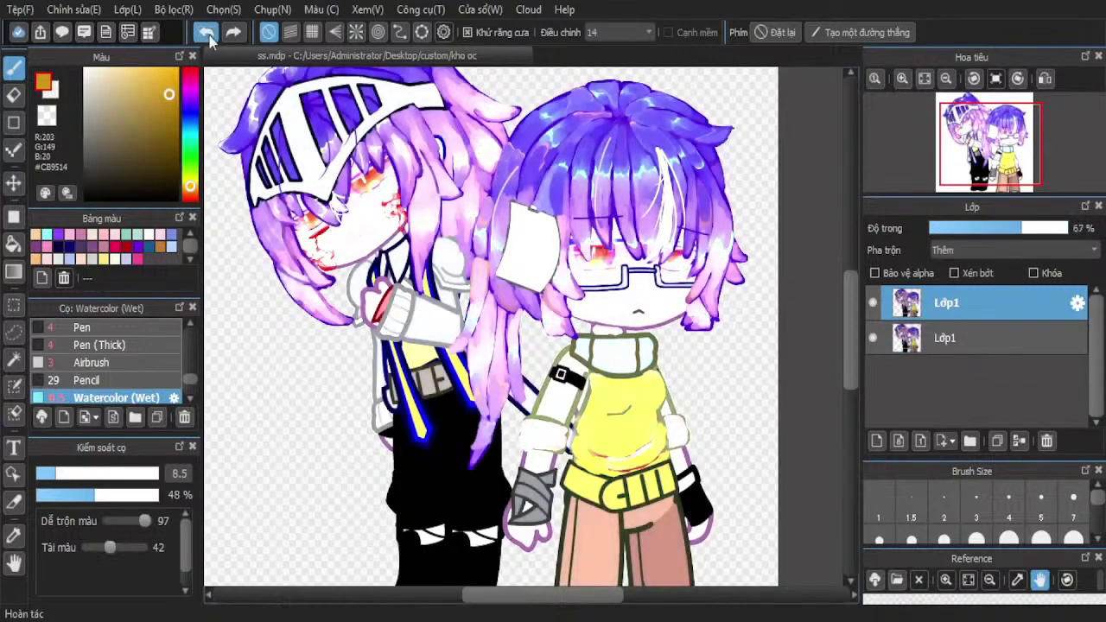
{"action": "left_click", "coordinate": [208, 35]}
{"action": "left_click", "coordinate": [207, 34]}
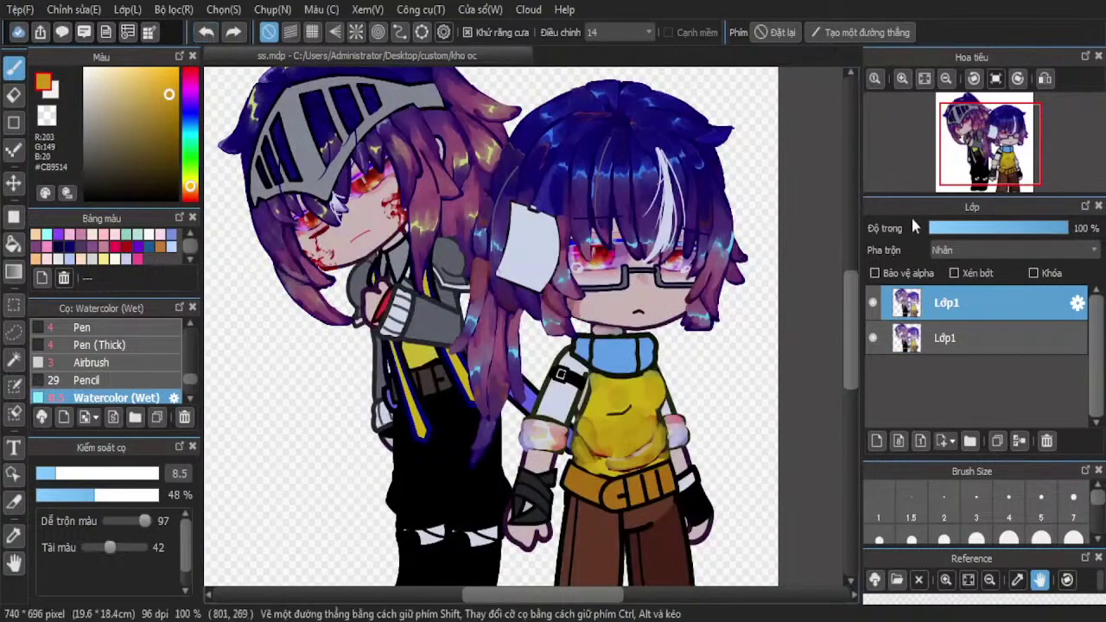
Set the Multiply copy's opacity to 16% and merge it into the base layer
{"action": "left_click_drag", "start_coordinate": [992, 231], "coordinate": [951, 228]}
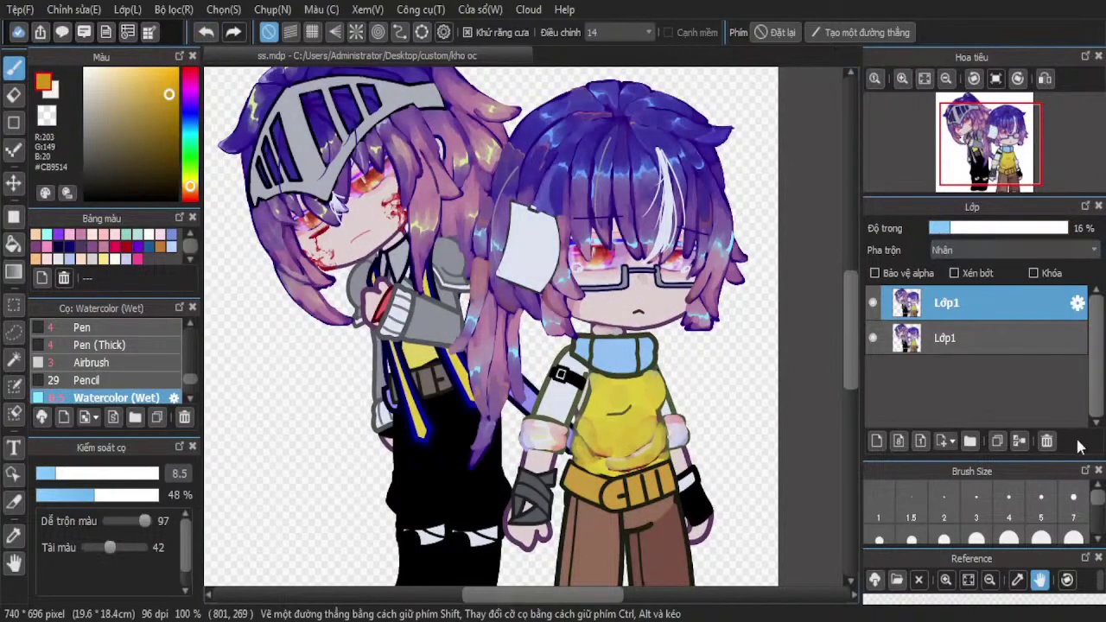
{"action": "left_click", "coordinate": [1020, 441]}
On a new Add (Thêm) layer, paint #CB9514 glow patches with Watercolor (Wet) below both eyes of the right-hand character
{"action": "left_click", "coordinate": [876, 441]}
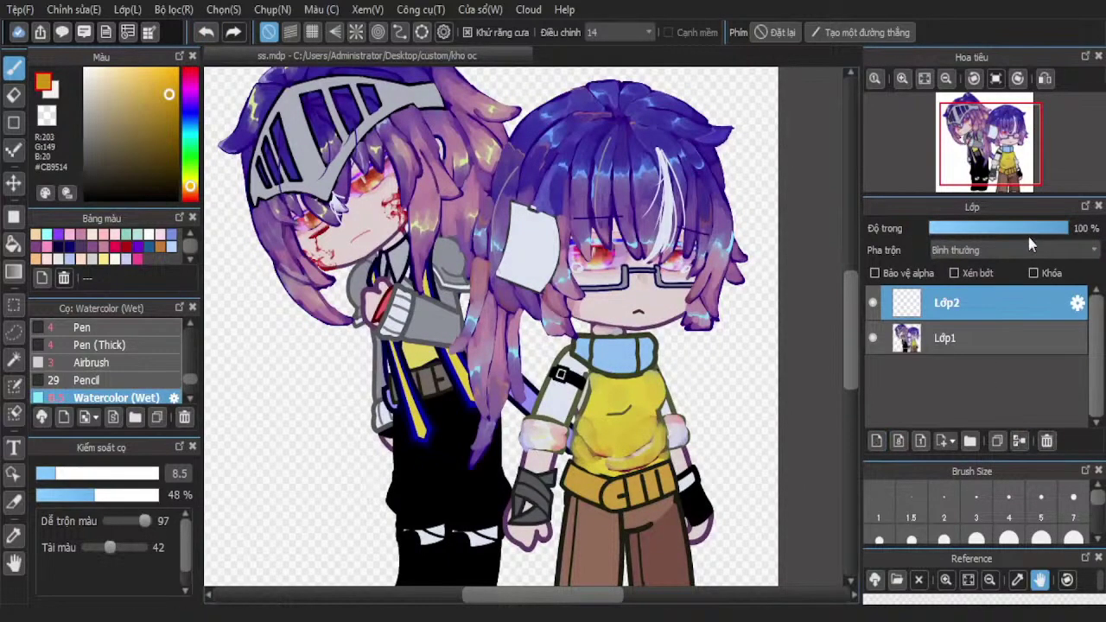
{"action": "scroll", "coordinate": [658, 265], "scroll_direction": "up", "scroll_amount": 8}
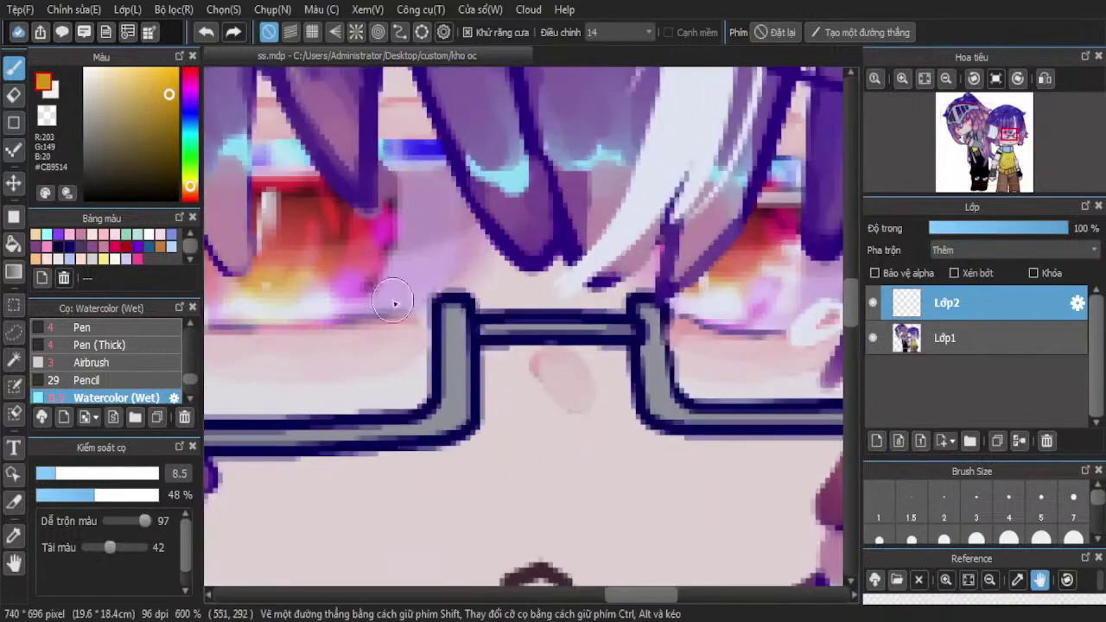
{"action": "mouse_move", "coordinate": [237, 340]}
{"action": "left_mouse_down"}
{"action": "mouse_move", "coordinate": [388, 345]}
{"action": "mouse_move", "coordinate": [353, 437]}
{"action": "mouse_move", "coordinate": [265, 519]}
{"action": "left_mouse_up"}
{"action": "scroll", "coordinate": [340, 355], "scroll_direction": "down", "scroll_amount": 4}
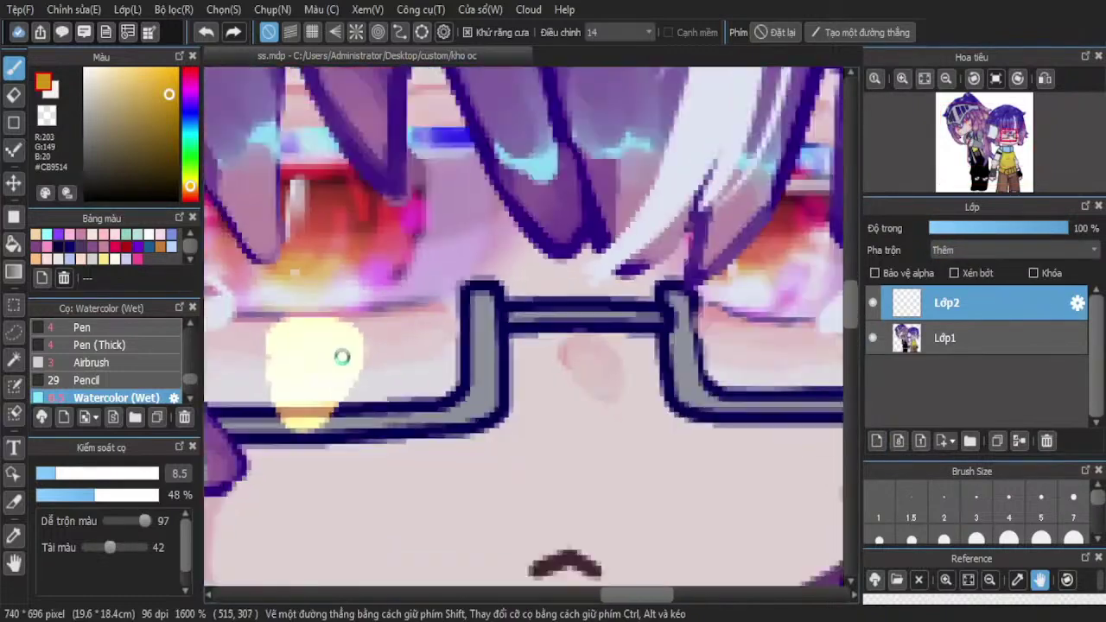
{"action": "mouse_move", "coordinate": [283, 344]}
{"action": "left_mouse_down"}
{"action": "mouse_move", "coordinate": [282, 387]}
{"action": "mouse_move", "coordinate": [314, 434]}
{"action": "left_mouse_up"}
{"action": "scroll", "coordinate": [518, 337], "scroll_direction": "down", "scroll_amount": 3}
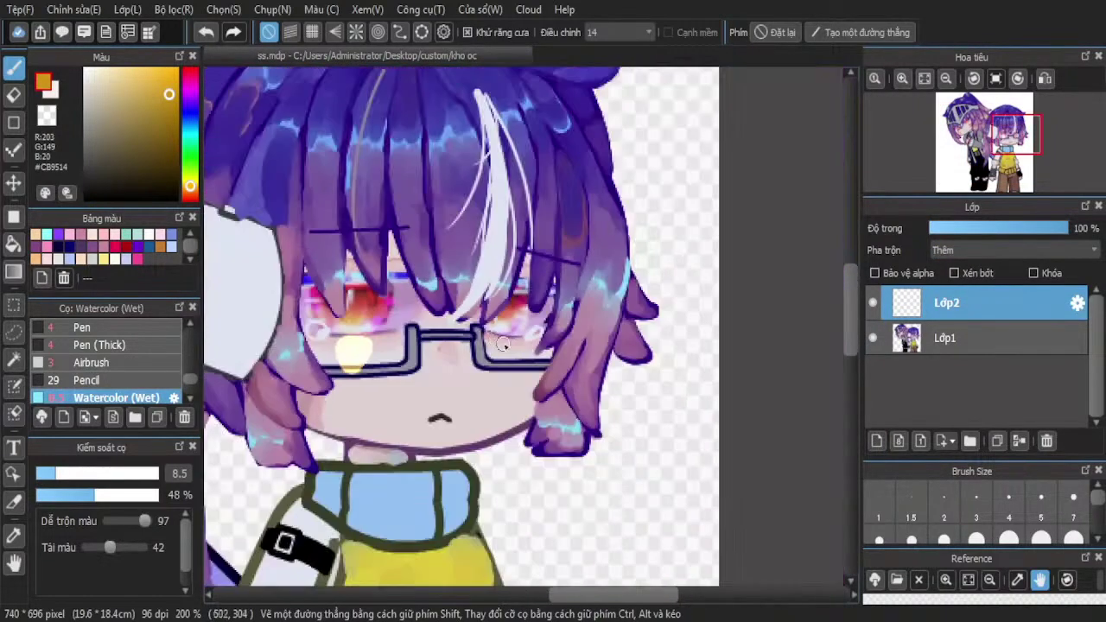
{"action": "scroll", "coordinate": [528, 333], "scroll_direction": "up", "scroll_amount": 3}
{"action": "mouse_move", "coordinate": [527, 333]}
{"action": "left_mouse_down"}
{"action": "mouse_move", "coordinate": [536, 380]}
{"action": "mouse_move", "coordinate": [497, 410]}
{"action": "mouse_move", "coordinate": [506, 345]}
{"action": "left_mouse_up"}
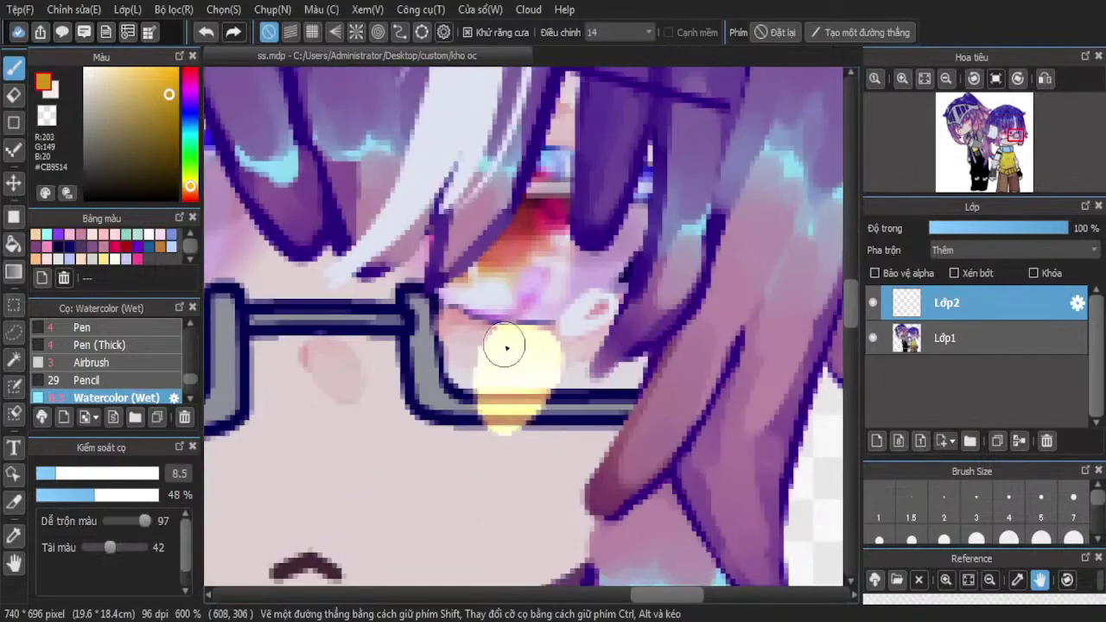
{"action": "scroll", "coordinate": [507, 345], "scroll_direction": "down", "scroll_amount": 3}
{"action": "scroll", "coordinate": [507, 355], "scroll_direction": "up", "scroll_amount": 3}
{"action": "left_click_drag", "start_coordinate": [522, 304], "coordinate": [507, 346]}
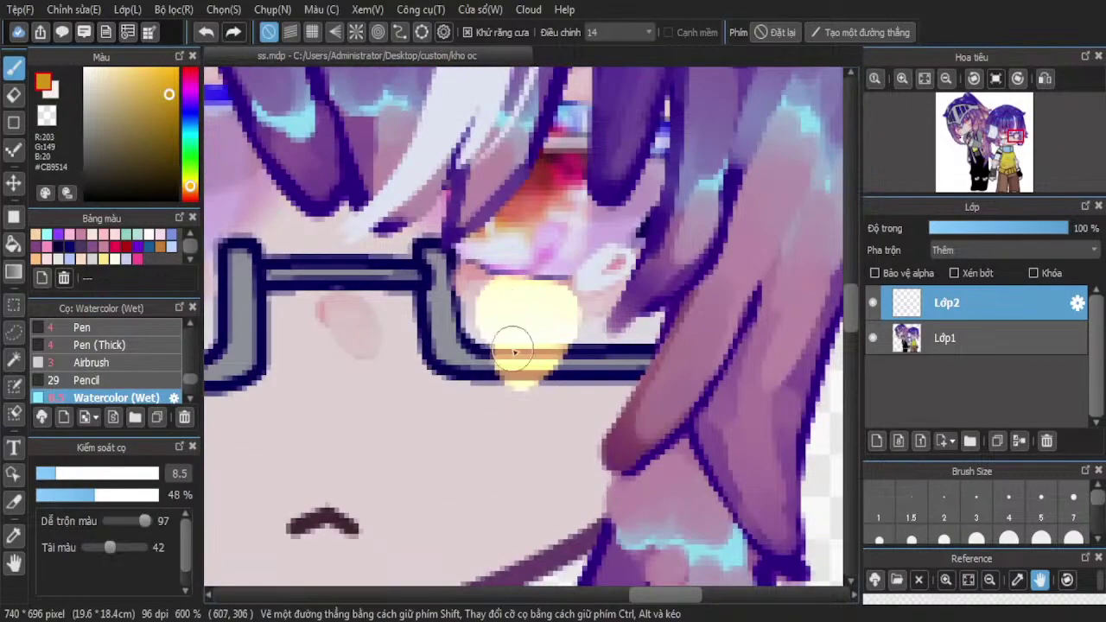
{"action": "scroll", "coordinate": [506, 345], "scroll_direction": "down", "scroll_amount": 5}
Paint matching #CB9514 glow patches below both eyes of the left-hand character
{"action": "scroll", "coordinate": [298, 266], "scroll_direction": "up", "scroll_amount": 1}
{"action": "scroll", "coordinate": [298, 266], "scroll_direction": "up", "scroll_amount": 6}
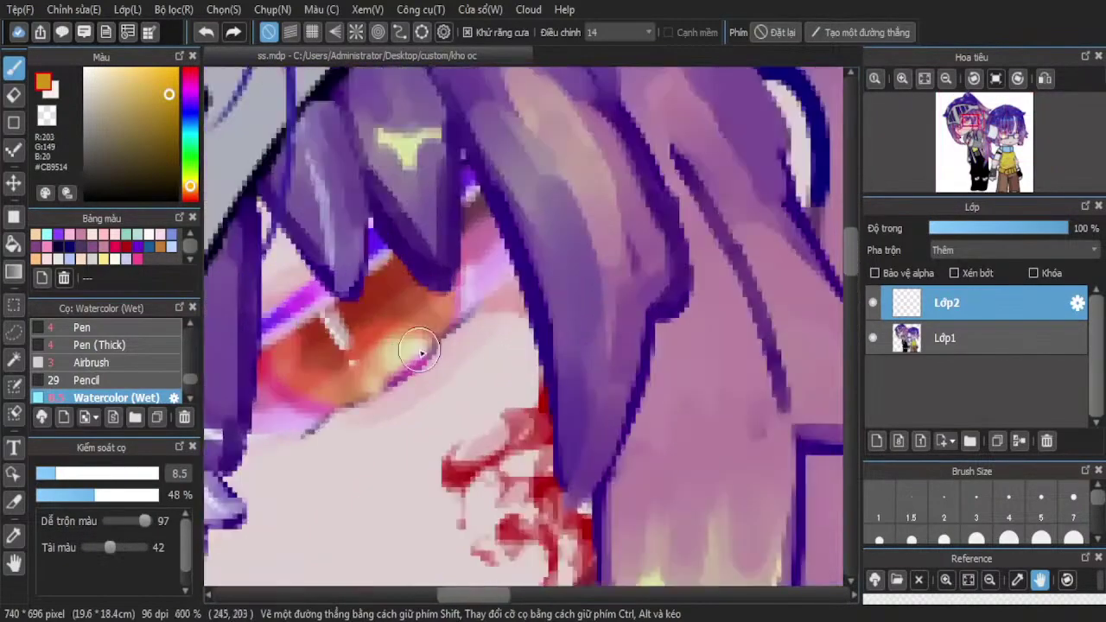
{"action": "mouse_move", "coordinate": [425, 407]}
{"action": "left_mouse_down"}
{"action": "mouse_move", "coordinate": [381, 443]}
{"action": "mouse_move", "coordinate": [420, 500]}
{"action": "mouse_move", "coordinate": [451, 493]}
{"action": "mouse_move", "coordinate": [431, 410]}
{"action": "mouse_move", "coordinate": [409, 385]}
{"action": "mouse_move", "coordinate": [365, 409]}
{"action": "mouse_move", "coordinate": [416, 432]}
{"action": "mouse_move", "coordinate": [420, 405]}
{"action": "mouse_move", "coordinate": [393, 391]}
{"action": "left_mouse_up"}
{"action": "scroll", "coordinate": [429, 410], "scroll_direction": "down", "scroll_amount": 5}
{"action": "scroll", "coordinate": [419, 393], "scroll_direction": "up", "scroll_amount": 4}
{"action": "scroll", "coordinate": [393, 390], "scroll_direction": "down", "scroll_amount": 5}
{"action": "scroll", "coordinate": [229, 216], "scroll_direction": "up", "scroll_amount": 6}
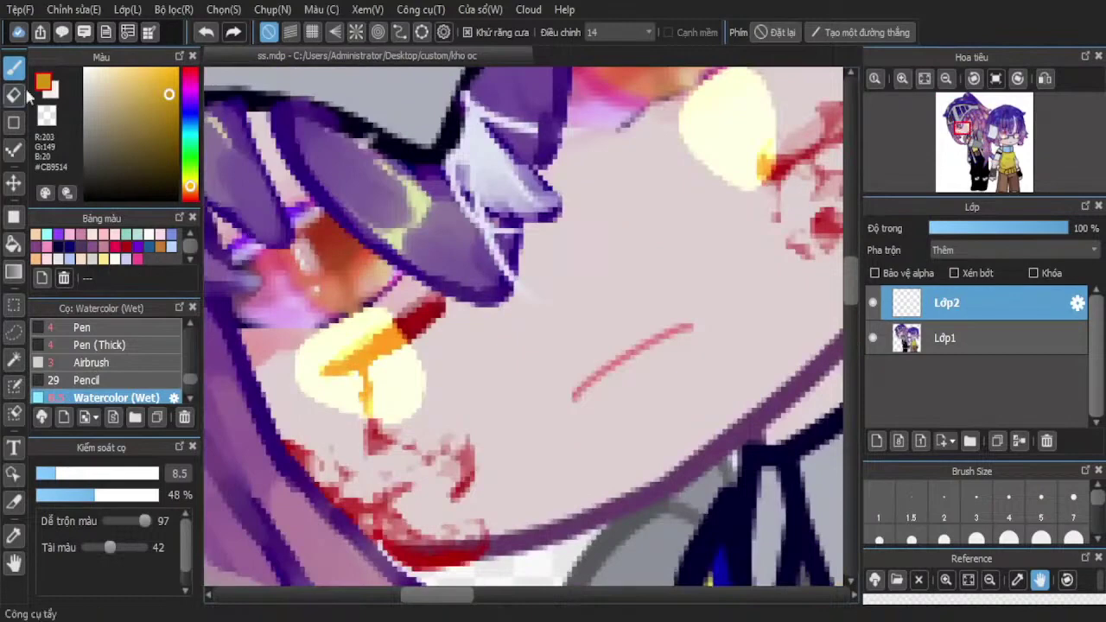
Soften the edges of the glow patches below the left-hand character's eyes using the Airbrush with transparent colour at size 22
{"action": "key", "text": "alt+Tab"}
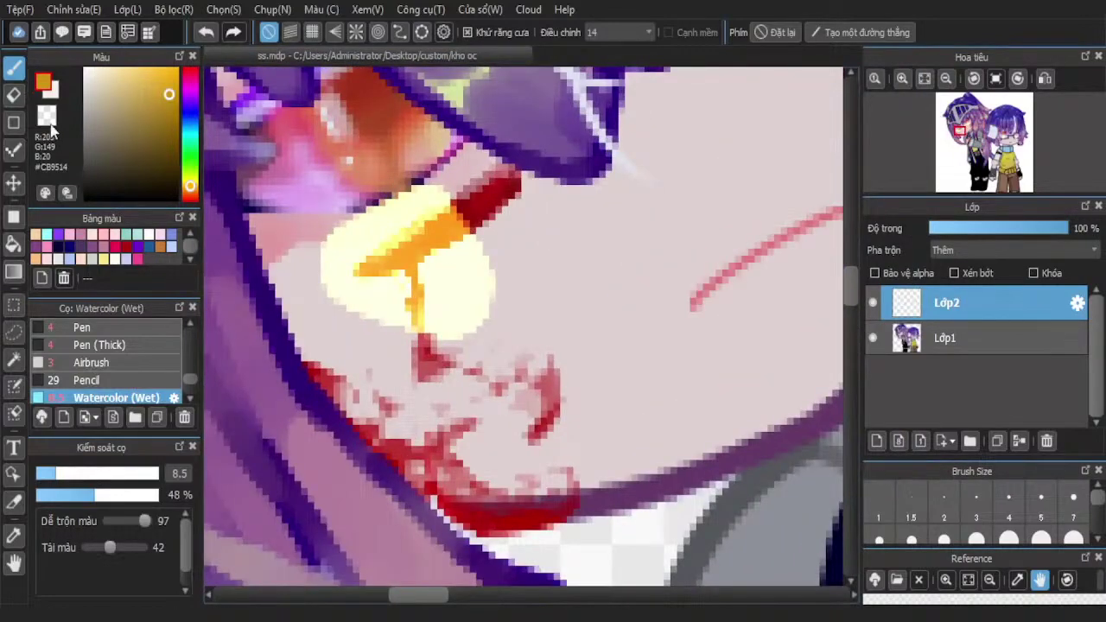
{"action": "left_click", "coordinate": [117, 363]}
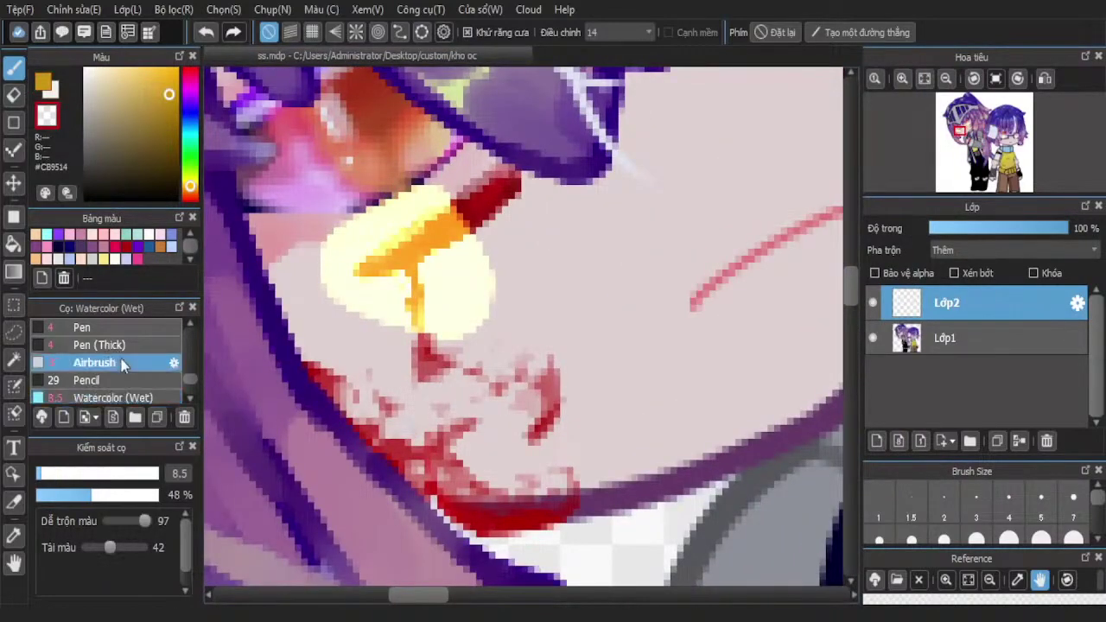
{"action": "key", "text": "ctrl+z"}
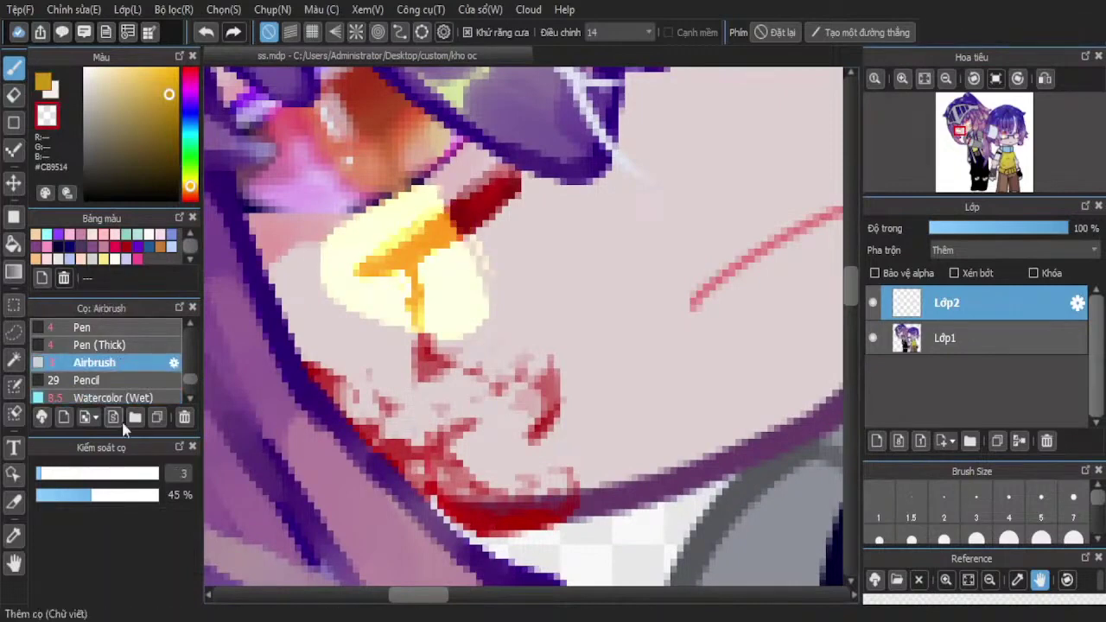
{"action": "left_click", "coordinate": [95, 473]}
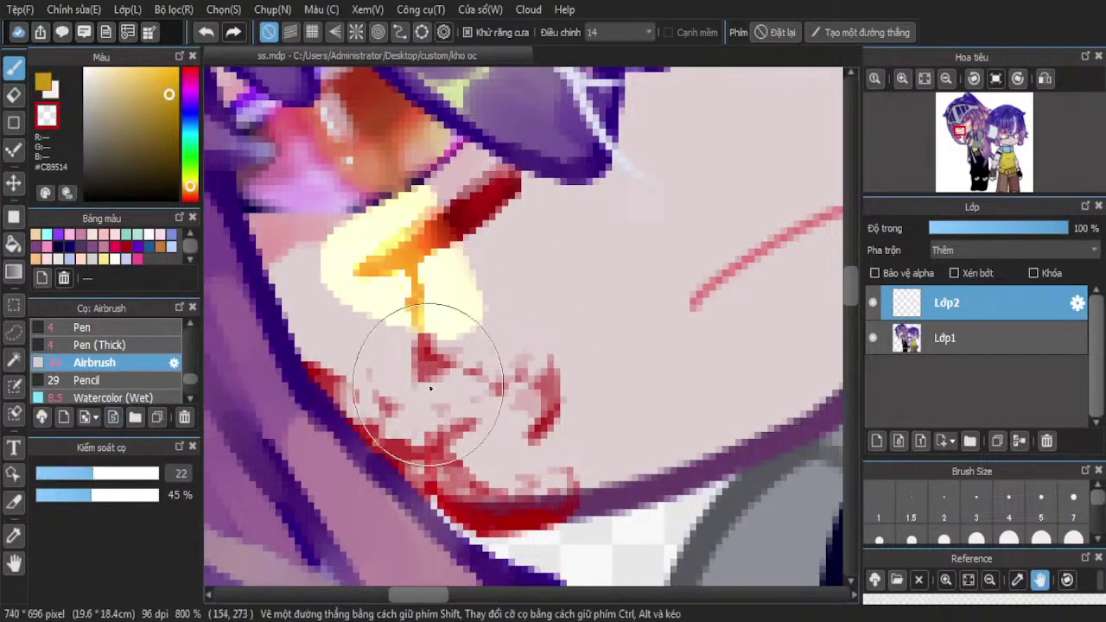
{"action": "scroll", "coordinate": [430, 388], "scroll_direction": "down", "scroll_amount": 3}
{"action": "scroll", "coordinate": [464, 302], "scroll_direction": "down", "scroll_amount": 2}
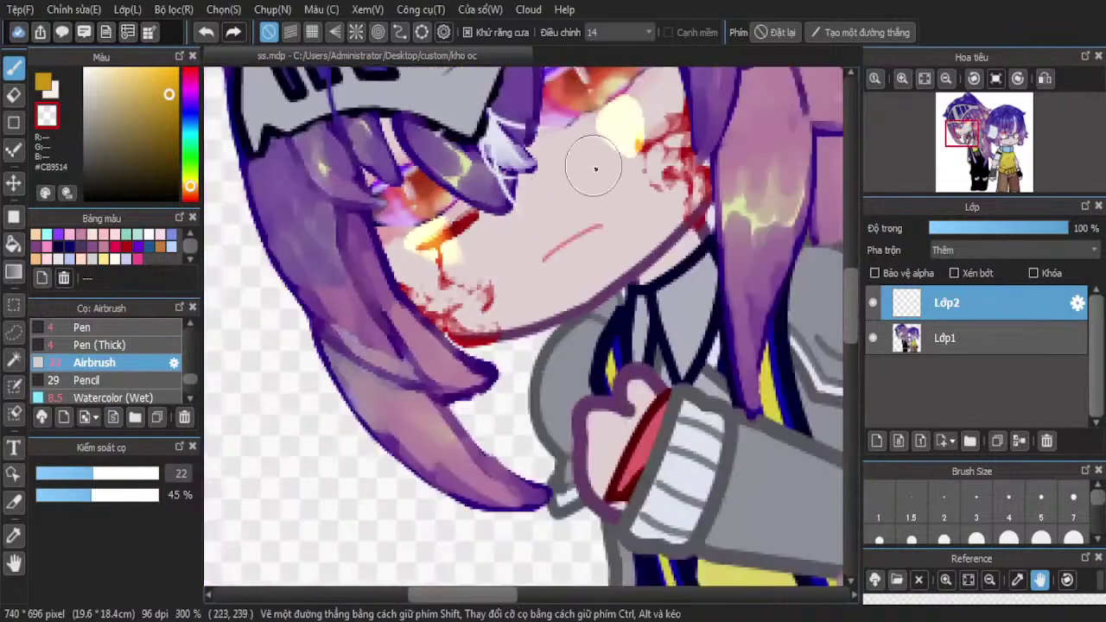
{"action": "scroll", "coordinate": [596, 168], "scroll_direction": "up", "scroll_amount": 1}
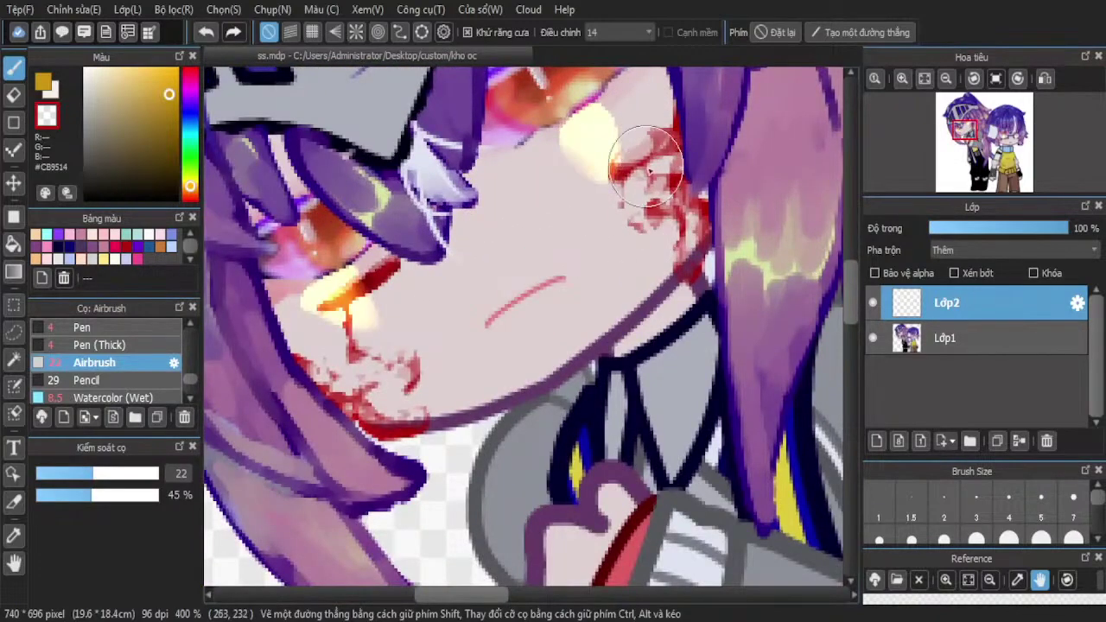
{"action": "scroll", "coordinate": [530, 277], "scroll_direction": "down", "scroll_amount": 2}
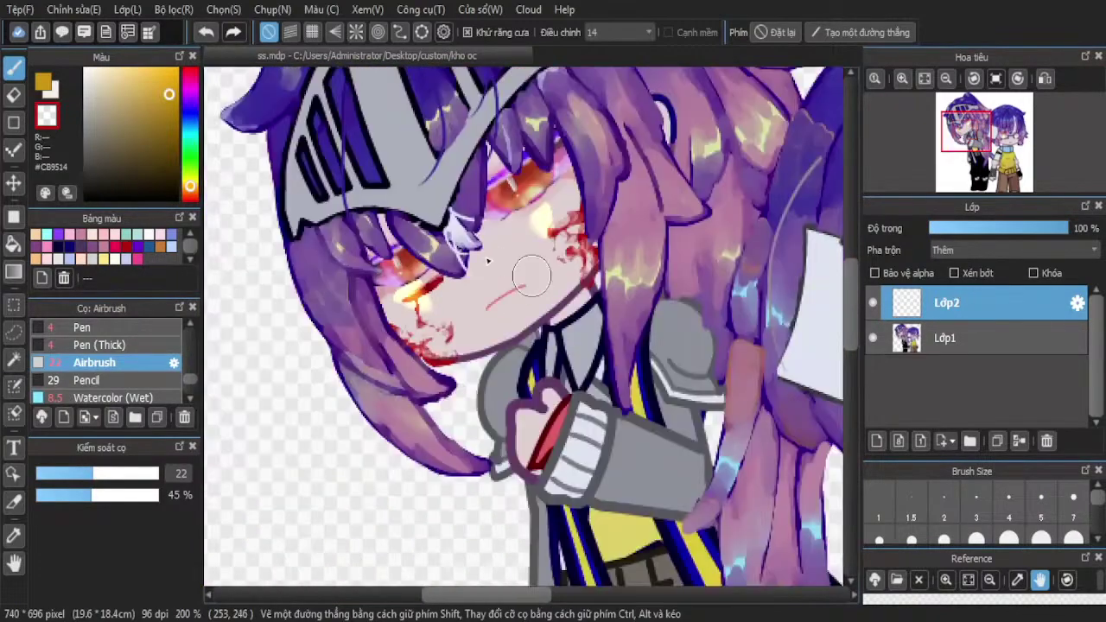
Soften the glow patches below both eyes of the right-hand character with the same transparent Airbrush
{"action": "scroll", "coordinate": [531, 275], "scroll_direction": "down", "scroll_amount": 2}
{"action": "scroll", "coordinate": [721, 321], "scroll_direction": "up", "scroll_amount": 4}
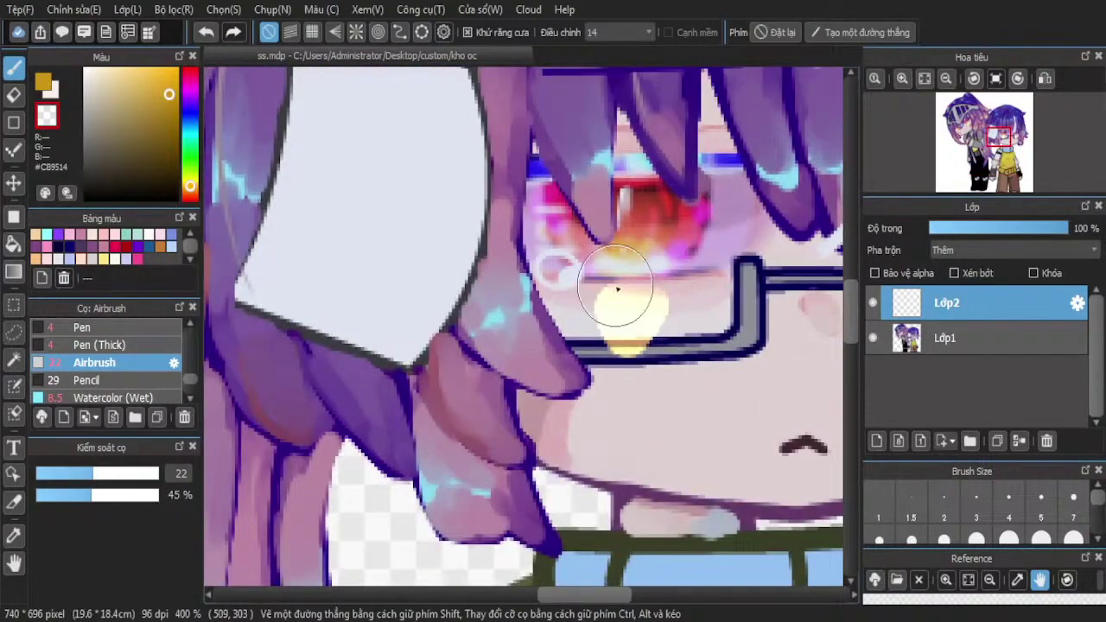
{"action": "scroll", "coordinate": [655, 373], "scroll_direction": "down", "scroll_amount": 1}
{"action": "scroll", "coordinate": [654, 373], "scroll_direction": "down", "scroll_amount": 2}
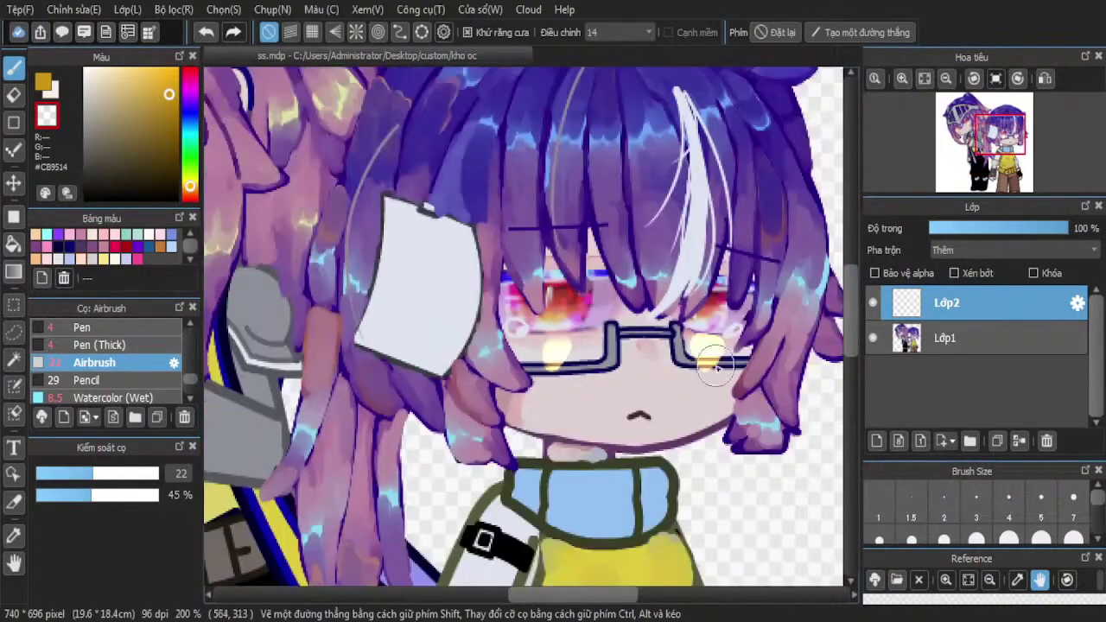
{"action": "scroll", "coordinate": [654, 363], "scroll_direction": "up", "scroll_amount": 4}
{"action": "scroll", "coordinate": [620, 393], "scroll_direction": "down", "scroll_amount": 2}
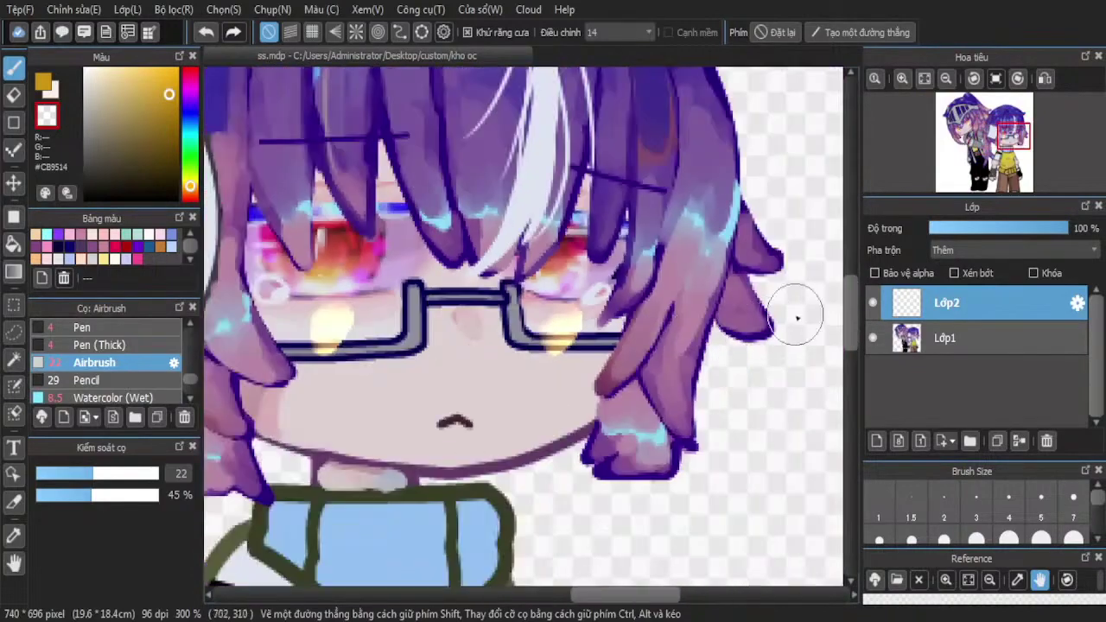
Lower the Add glow layer's opacity to roughly half and merge it into the base layer
{"action": "left_click", "coordinate": [969, 228]}
{"action": "scroll", "coordinate": [812, 249], "scroll_direction": "down", "scroll_amount": 3}
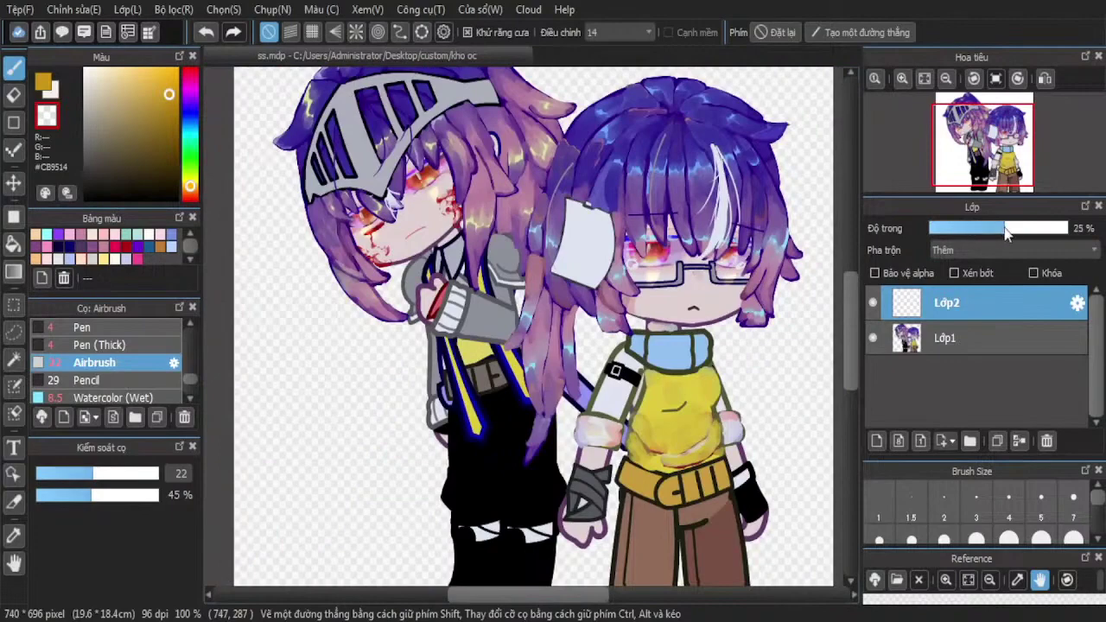
{"action": "left_click", "coordinate": [1019, 441]}
{"action": "scroll", "coordinate": [644, 231], "scroll_direction": "down", "scroll_amount": 1}
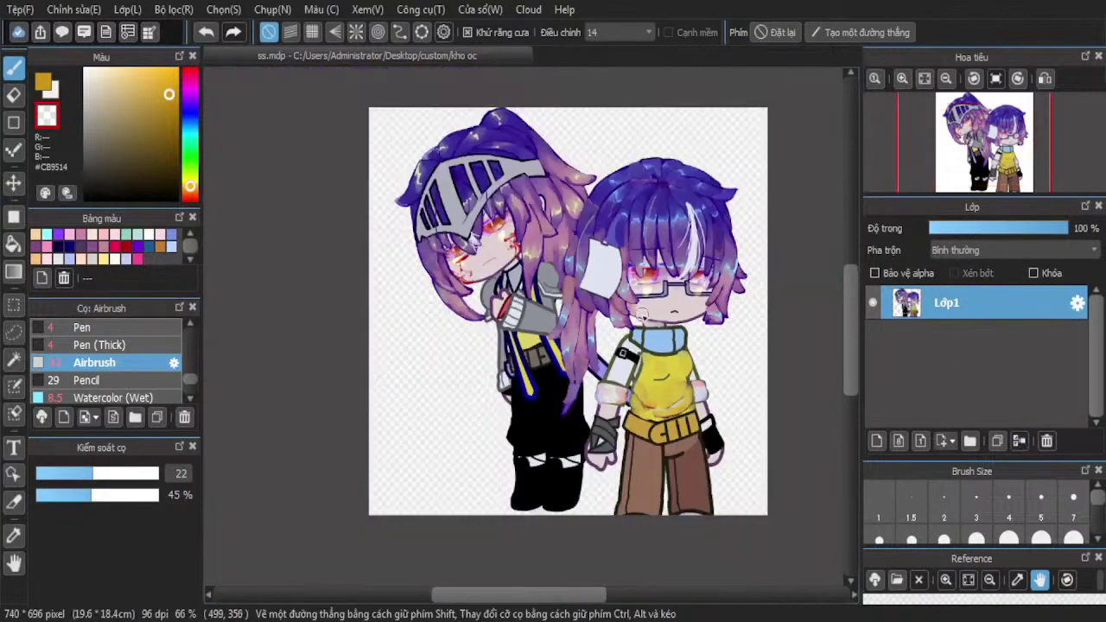
Duplicate the merged artwork layer Lớp1
{"action": "scroll", "coordinate": [654, 223], "scroll_direction": "up", "scroll_amount": 2}
{"action": "left_click", "coordinate": [877, 441]}
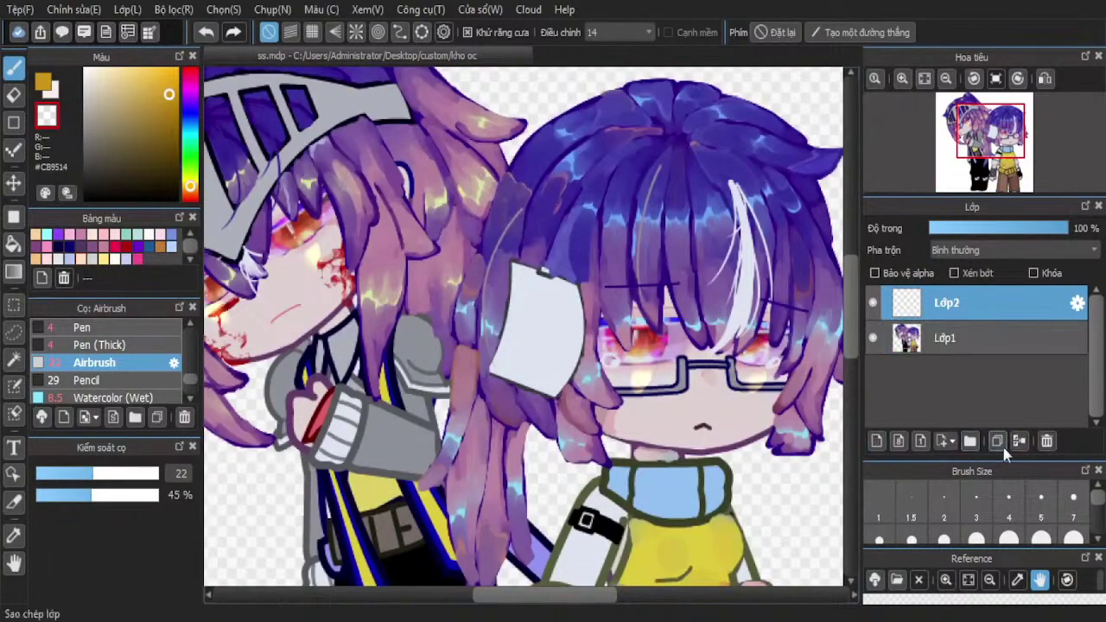
{"action": "left_click", "coordinate": [1019, 440]}
{"action": "left_click", "coordinate": [997, 441]}
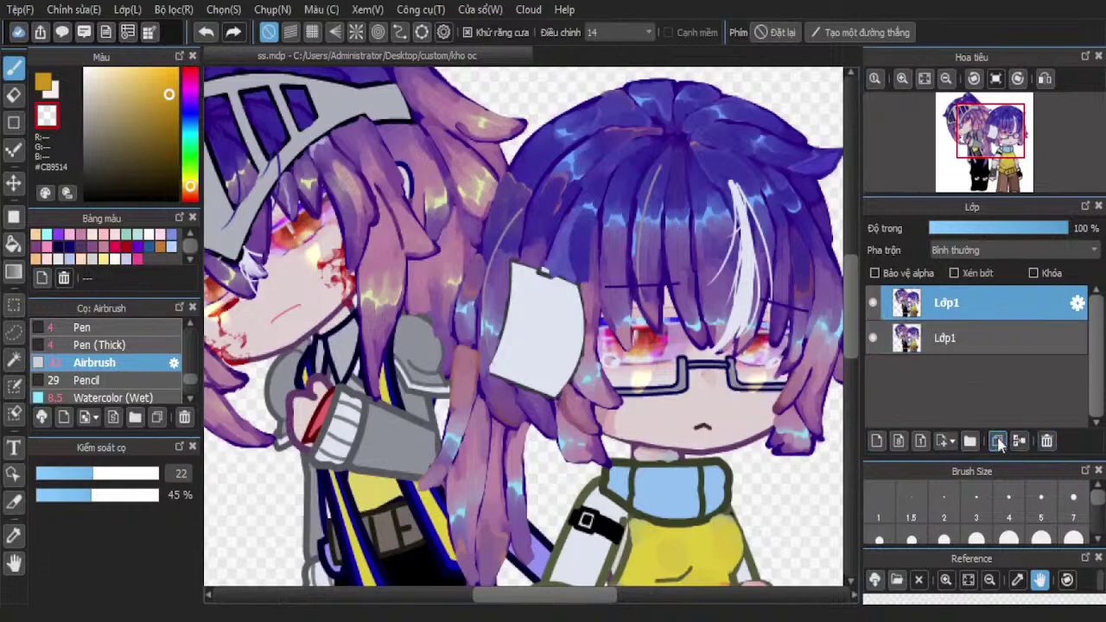
Apply a Lens Blur with radius 8.20 and brightness 2.69 to the upper copy of Lớp1
{"action": "left_click", "coordinate": [174, 10]}
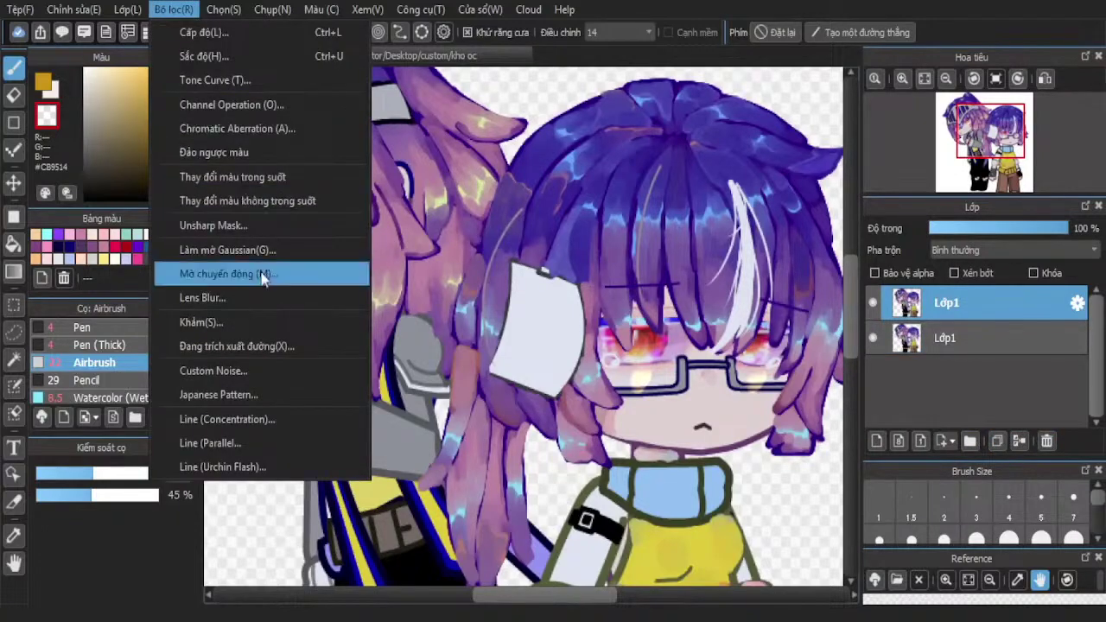
{"action": "left_click", "coordinate": [679, 312]}
{"action": "scroll", "coordinate": [679, 312], "scroll_direction": "down", "scroll_amount": 2}
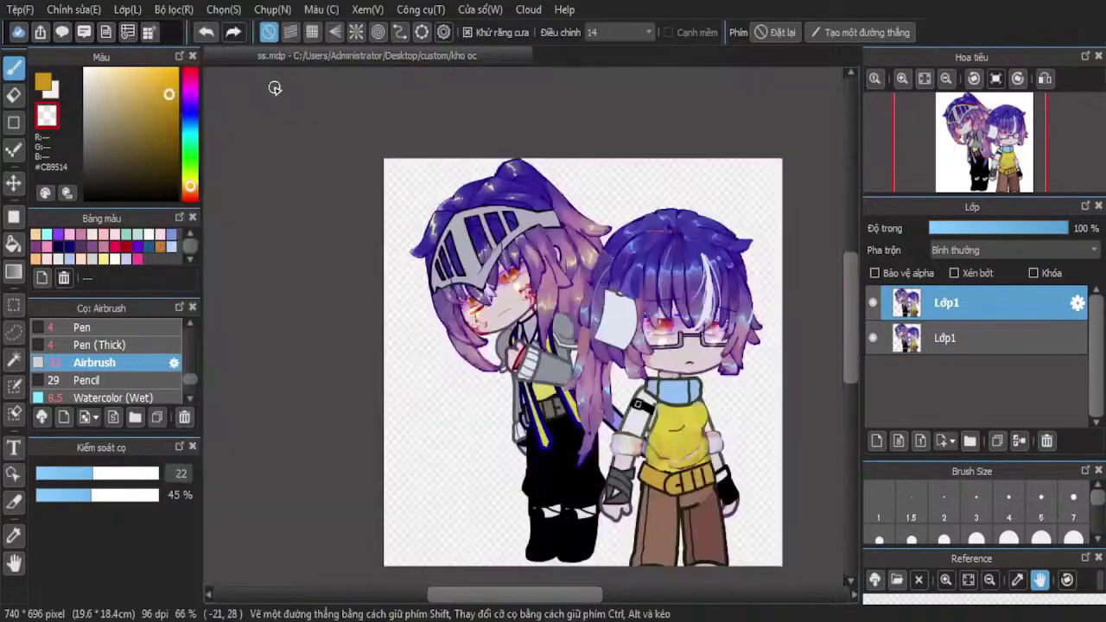
{"action": "left_click", "coordinate": [169, 11]}
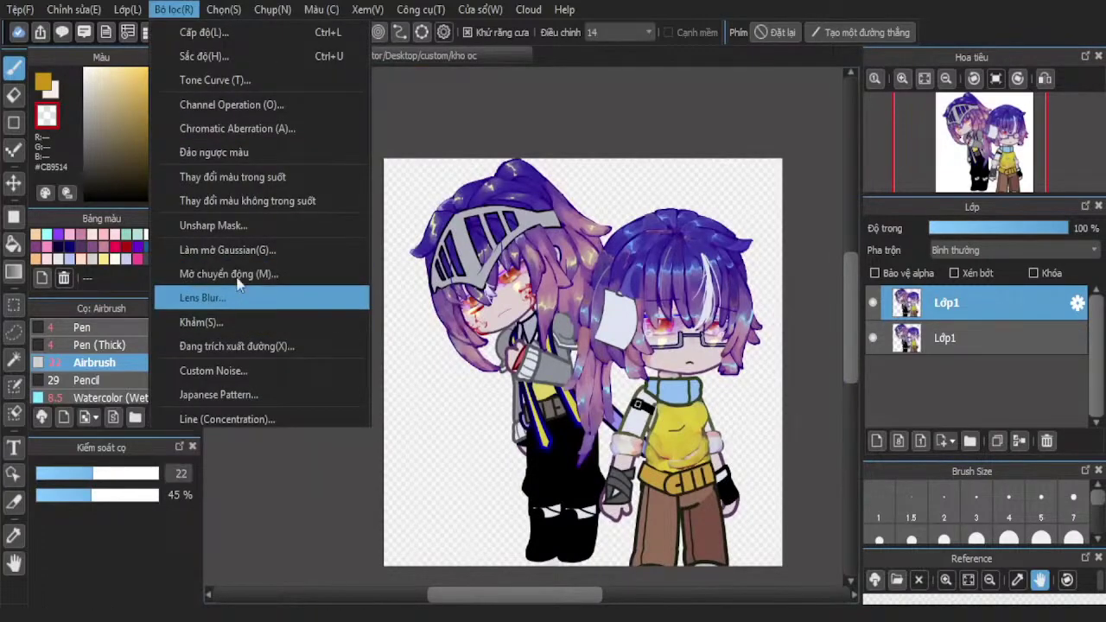
{"action": "left_click", "coordinate": [239, 288]}
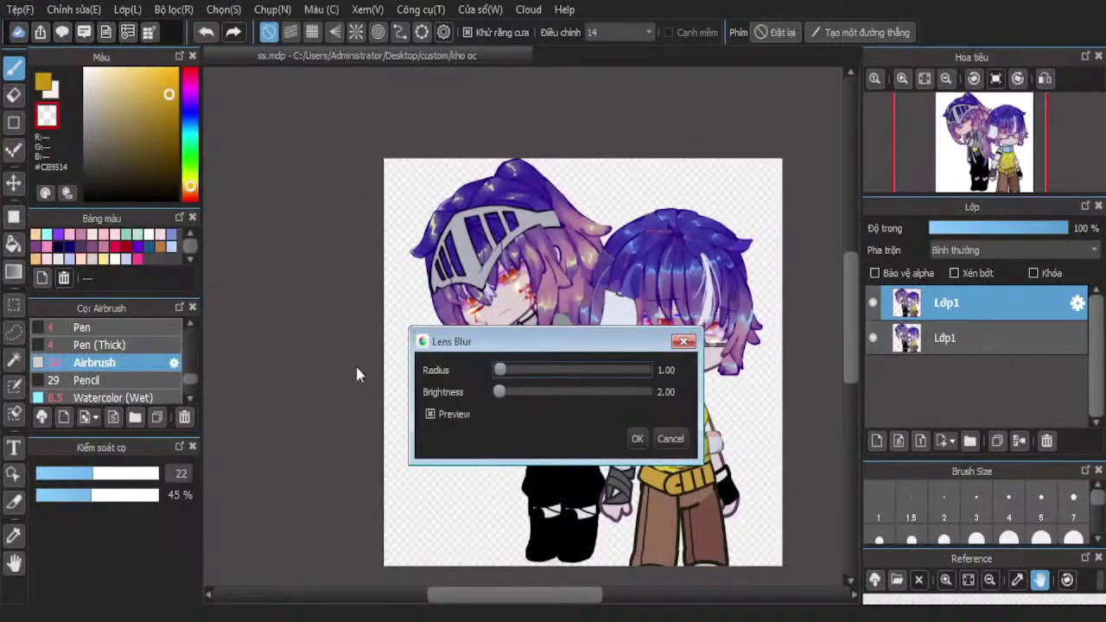
{"action": "left_click_drag", "start_coordinate": [548, 342], "coordinate": [353, 379]}
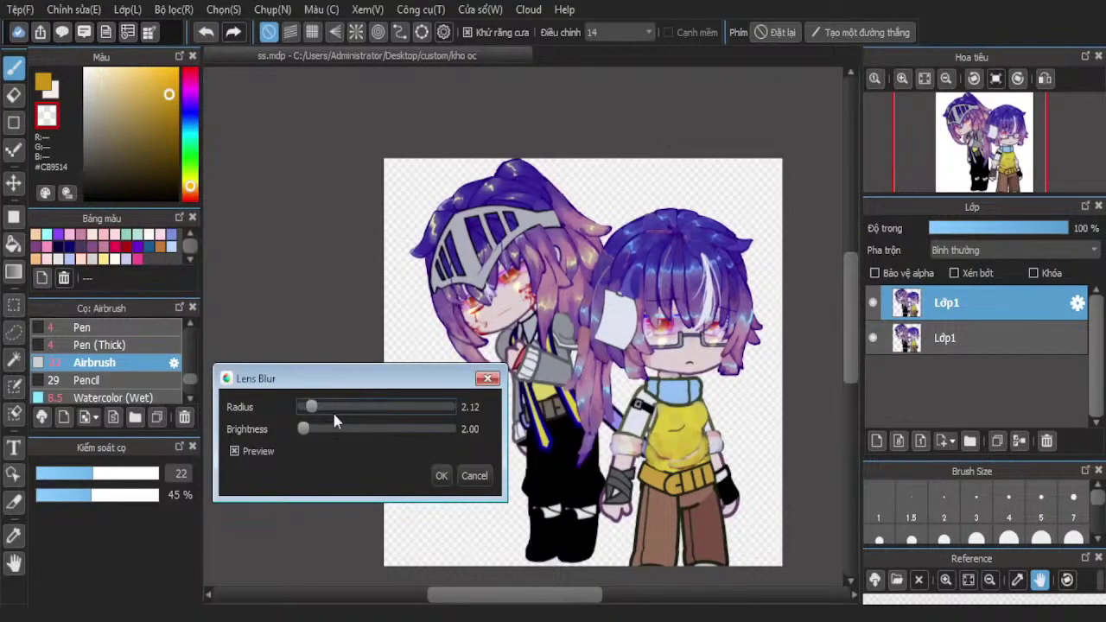
{"action": "left_click_drag", "start_coordinate": [311, 407], "coordinate": [380, 412]}
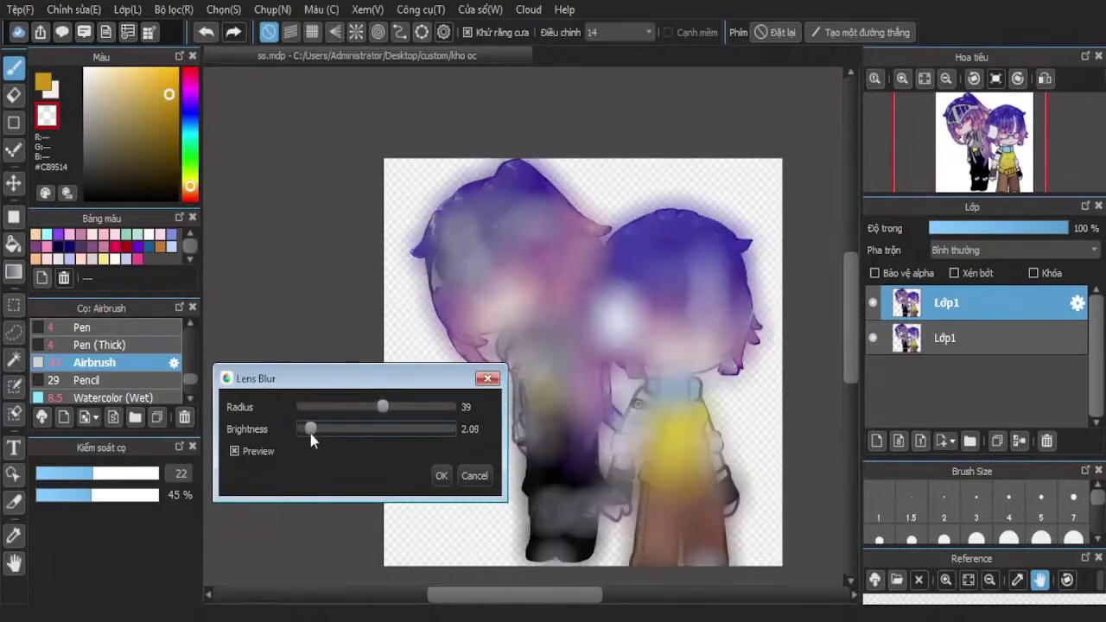
{"action": "left_click_drag", "start_coordinate": [383, 406], "coordinate": [374, 406]}
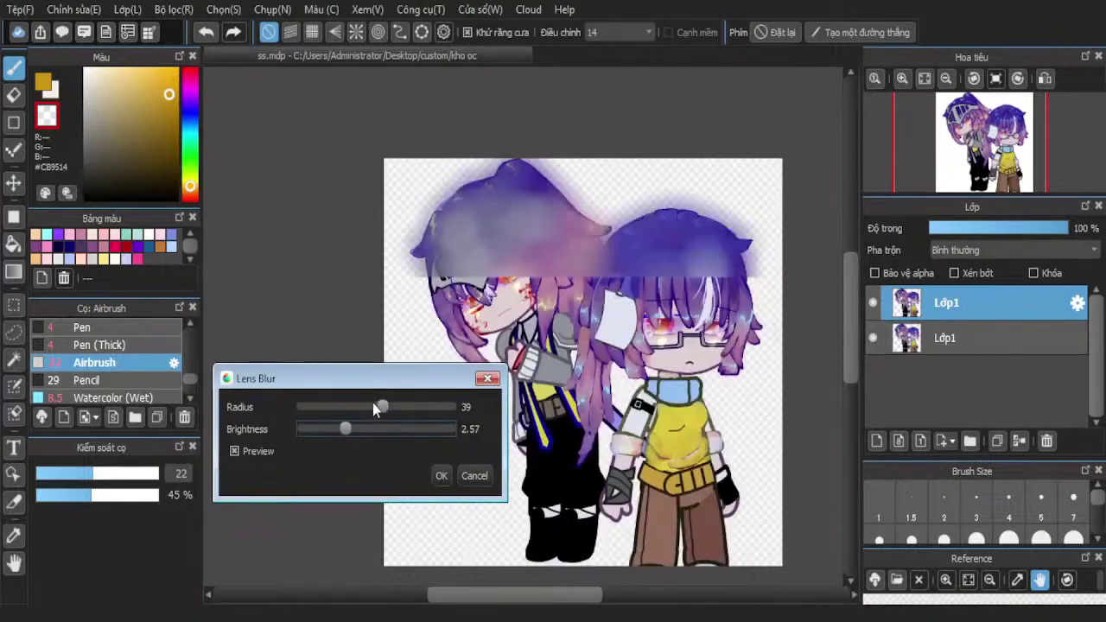
{"action": "left_click_drag", "start_coordinate": [373, 406], "coordinate": [344, 413]}
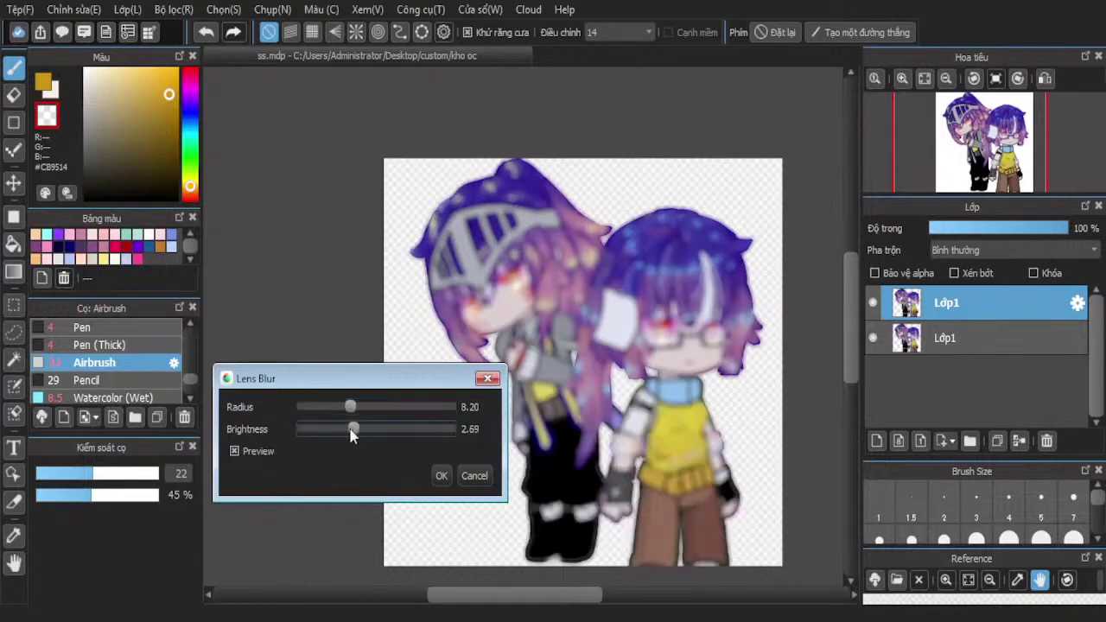
{"action": "left_click", "coordinate": [442, 475]}
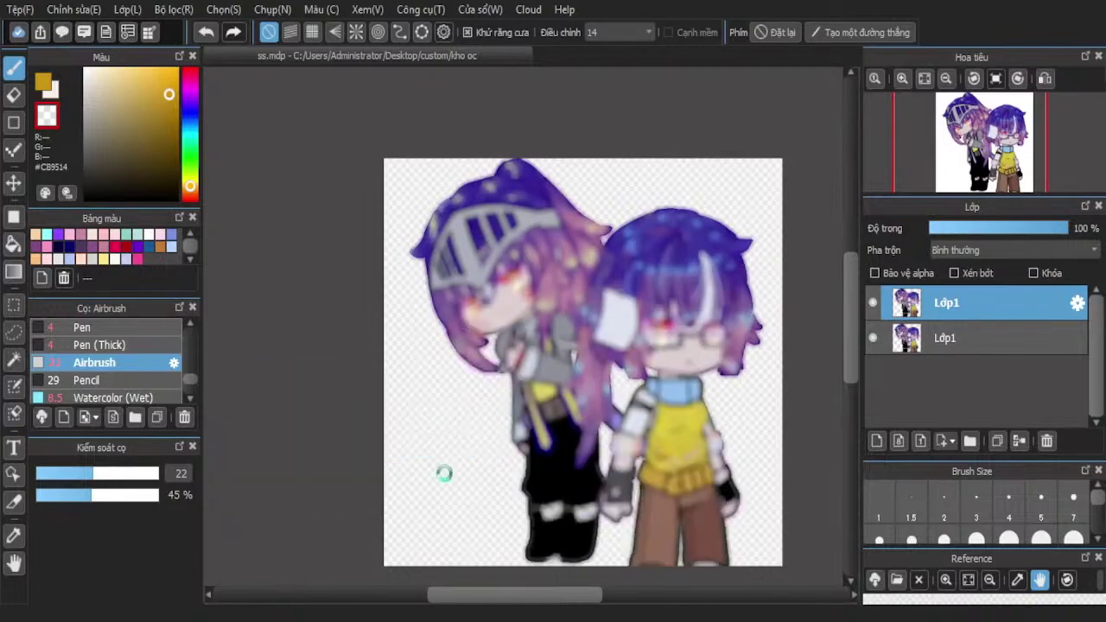
Set the blurred copy's opacity to 68% and erase its blur over the right-hand character's head with the transparent Airbrush at size 424
{"action": "left_click", "coordinate": [1000, 229]}
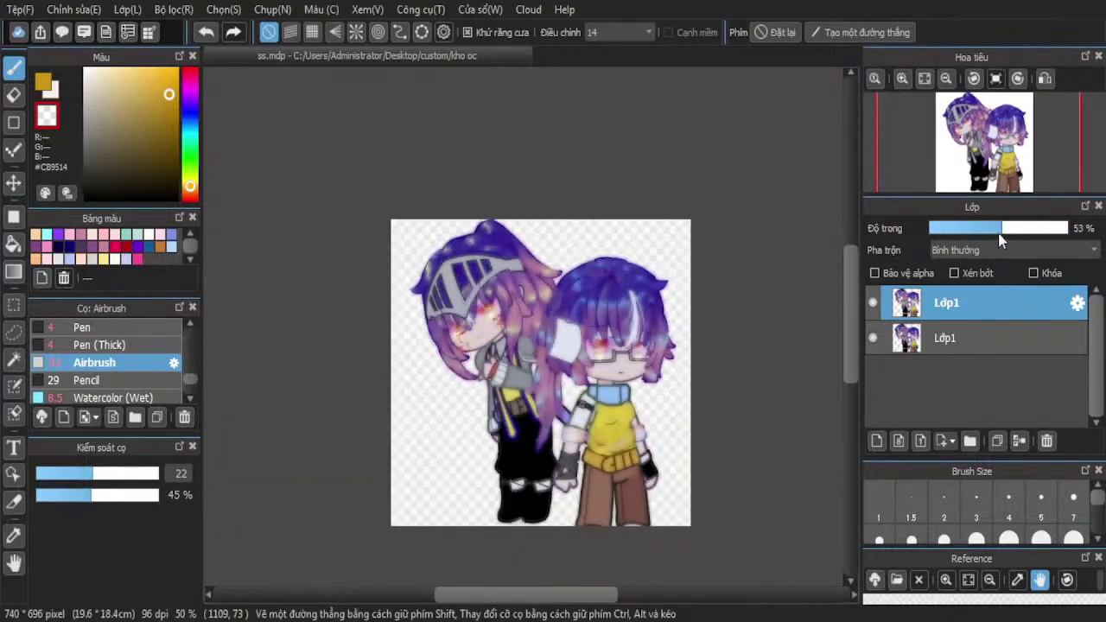
{"action": "scroll", "coordinate": [716, 346], "scroll_direction": "up", "scroll_amount": 5}
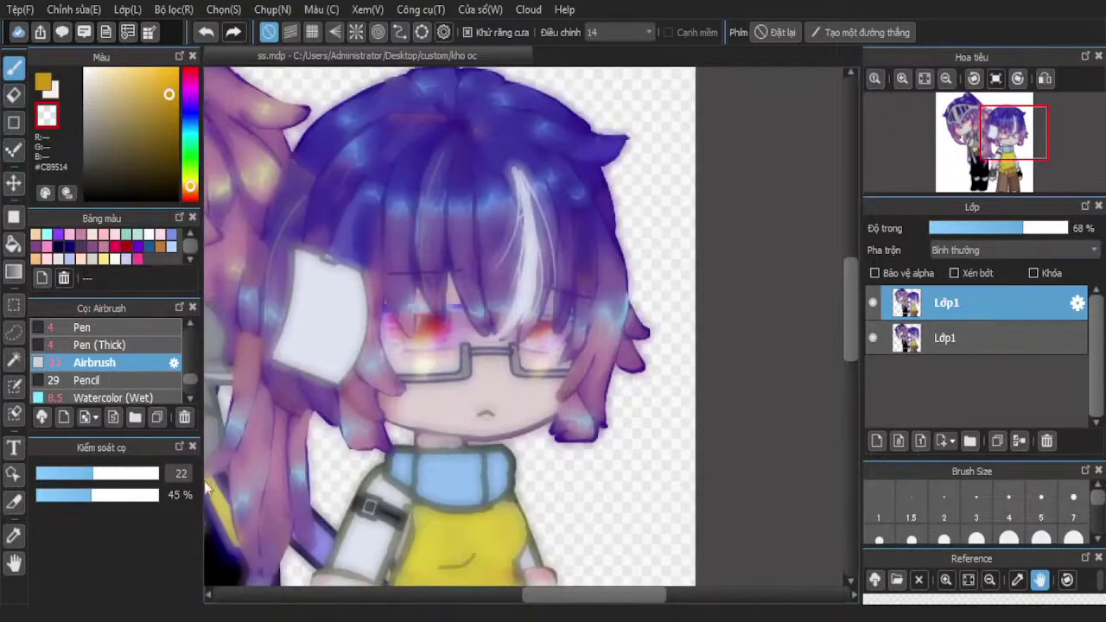
{"action": "left_click_drag", "start_coordinate": [127, 476], "coordinate": [161, 476]}
{"action": "scroll", "coordinate": [444, 250], "scroll_direction": "down", "scroll_amount": 2}
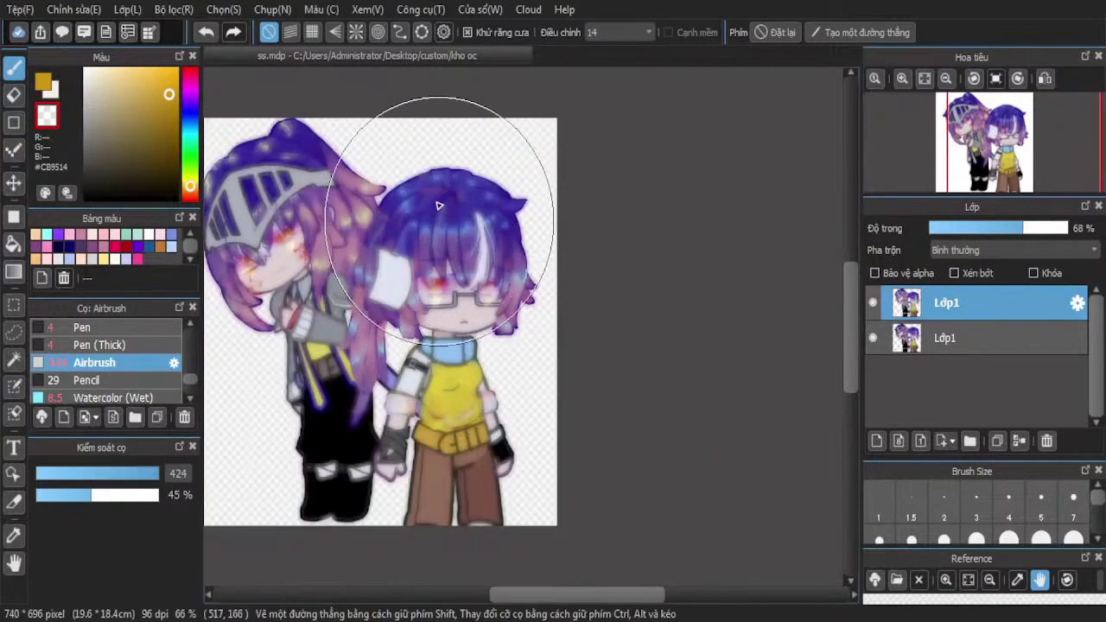
{"action": "left_click_drag", "start_coordinate": [439, 206], "coordinate": [461, 218]}
{"action": "scroll", "coordinate": [444, 232], "scroll_direction": "up", "scroll_amount": 4}
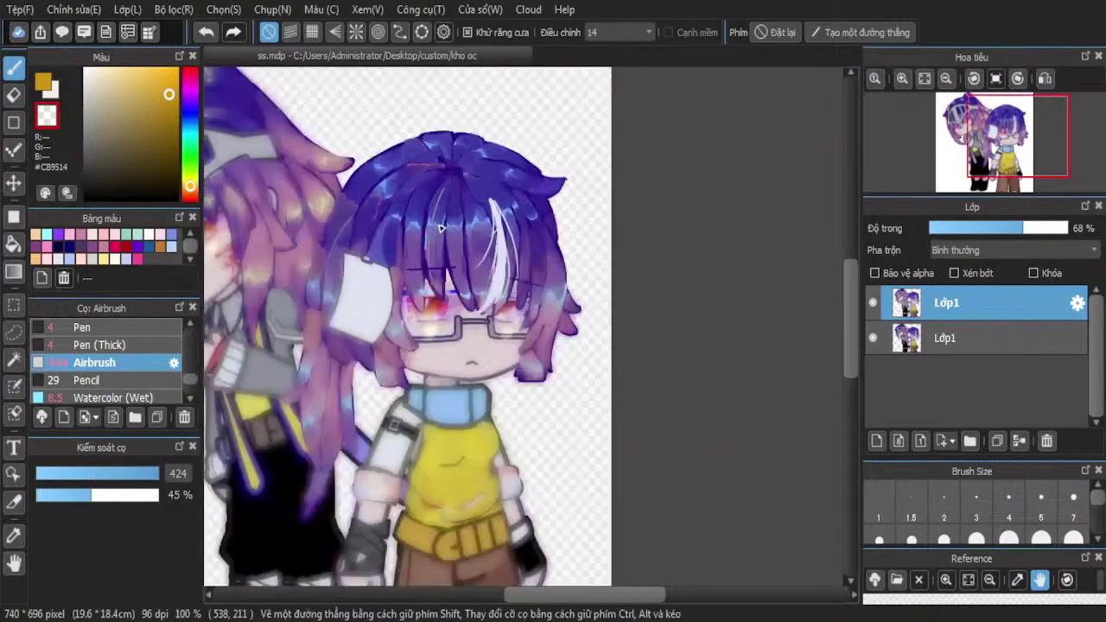
{"action": "scroll", "coordinate": [436, 250], "scroll_direction": "down", "scroll_amount": 1}
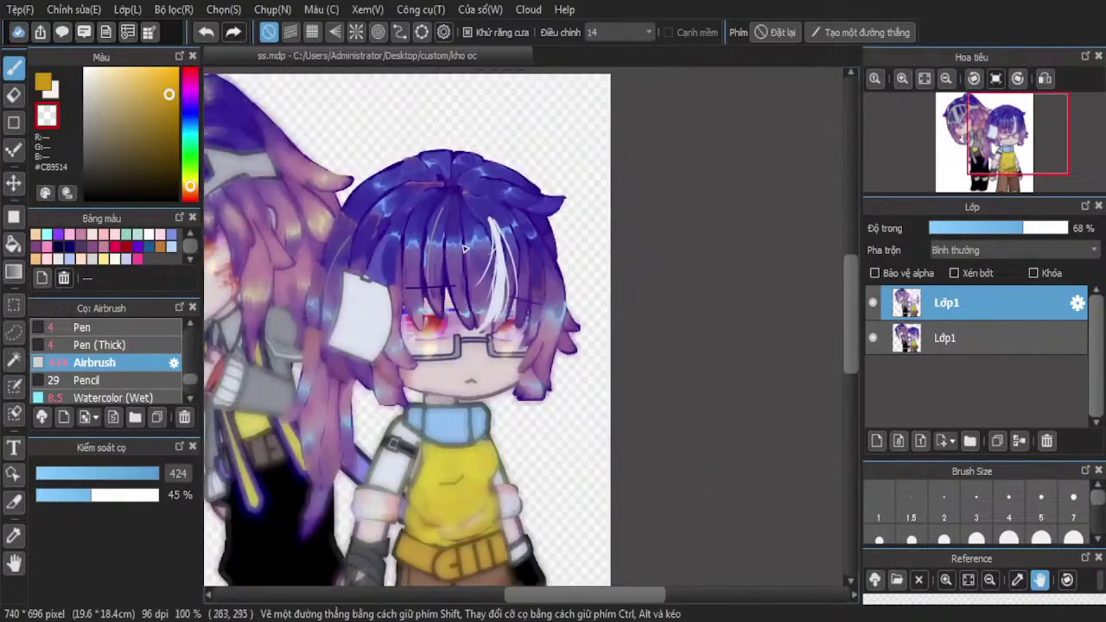
Raise the Airbrush opacity to 75% and erase the blur over both characters' heads, leaving the lower bodies blurred
{"action": "left_click", "coordinate": [125, 496]}
{"action": "scroll", "coordinate": [469, 296], "scroll_direction": "down", "scroll_amount": 2}
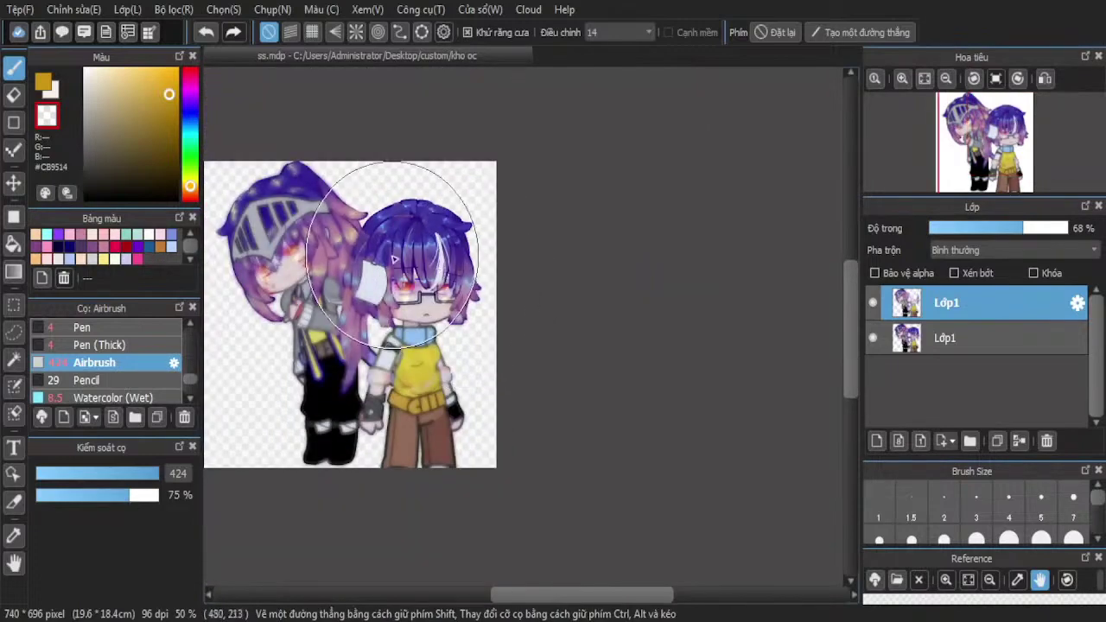
{"action": "mouse_move", "coordinate": [447, 254]}
{"action": "left_mouse_down"}
{"action": "mouse_move", "coordinate": [262, 226]}
{"action": "mouse_move", "coordinate": [315, 199]}
{"action": "left_mouse_up"}
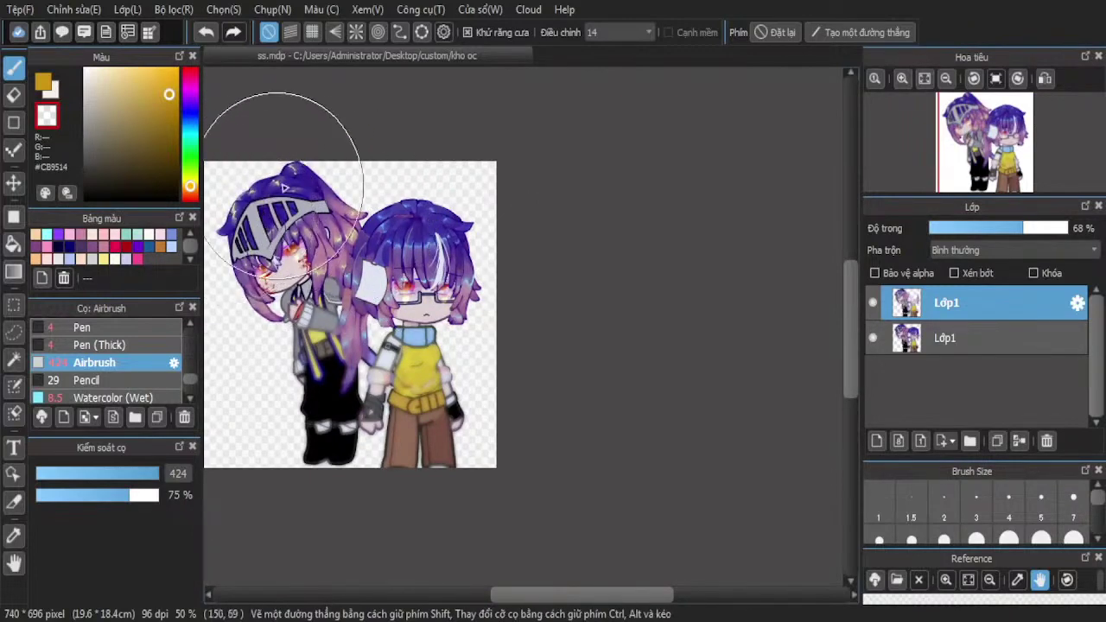
{"action": "scroll", "coordinate": [536, 281], "scroll_direction": "down", "scroll_amount": 2}
{"action": "scroll", "coordinate": [533, 281], "scroll_direction": "up", "scroll_amount": 4}
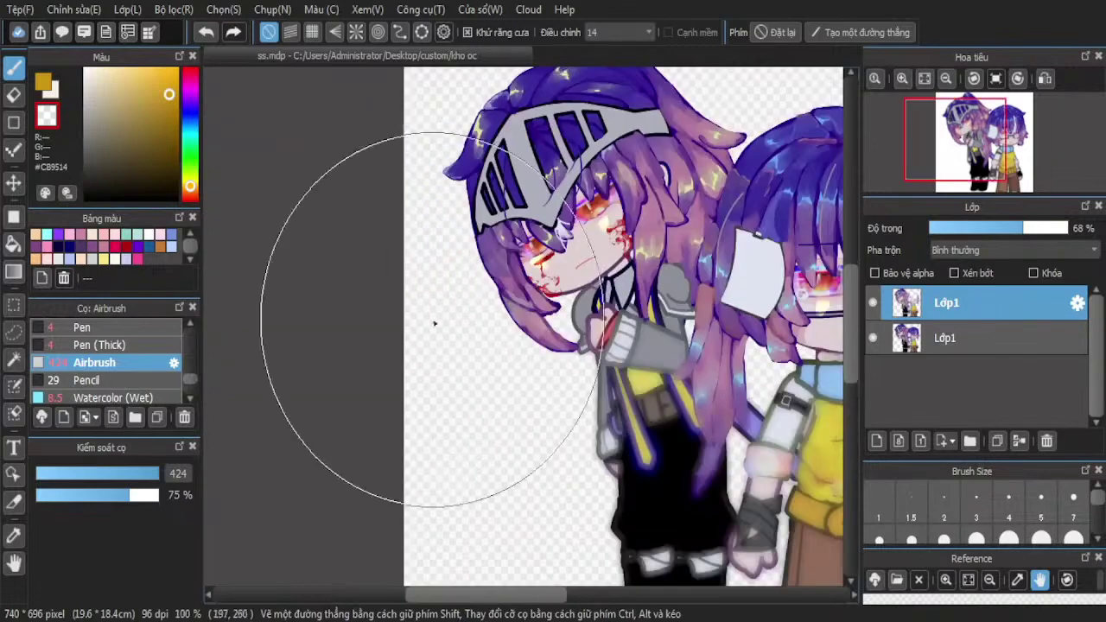
Set the blurred layer's opacity to 100% and apply a Gaussian blur (Làm mờ Gaussian) with value 2 to it
{"action": "left_click_drag", "start_coordinate": [1022, 228], "coordinate": [1069, 228]}
{"action": "scroll", "coordinate": [469, 272], "scroll_direction": "down", "scroll_amount": 2}
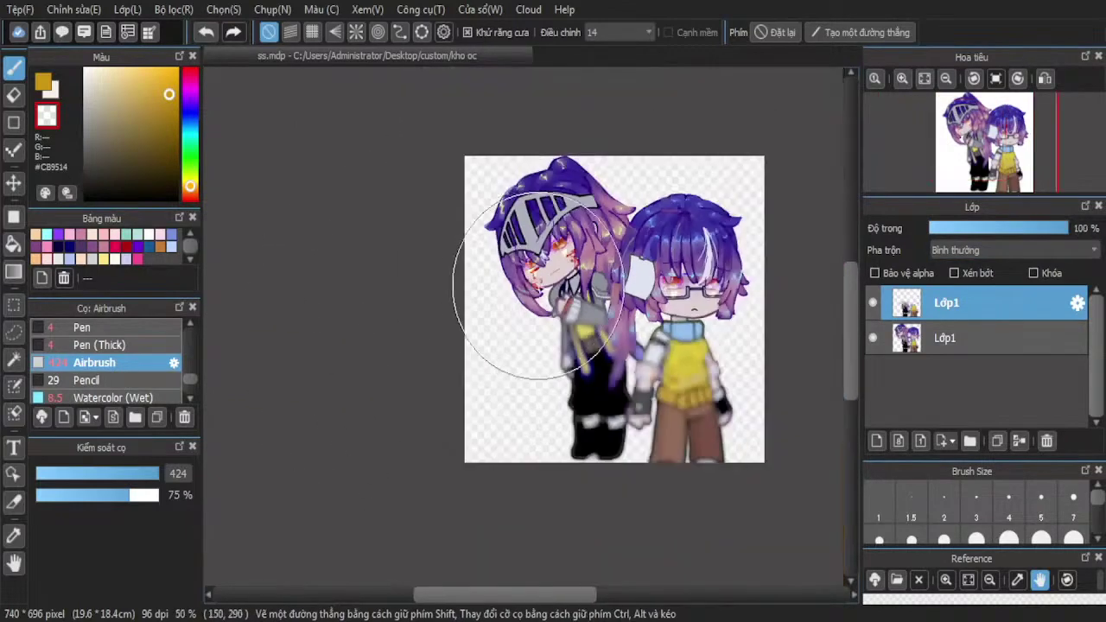
{"action": "scroll", "coordinate": [716, 160], "scroll_direction": "up", "scroll_amount": 1}
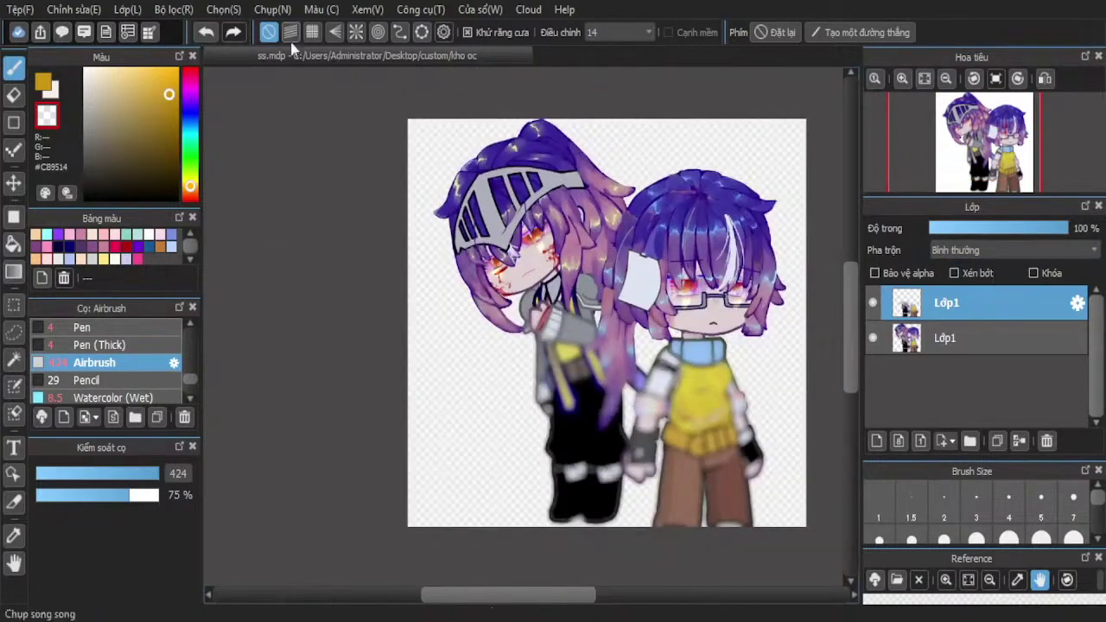
{"action": "left_click", "coordinate": [174, 9]}
{"action": "left_click", "coordinate": [250, 252]}
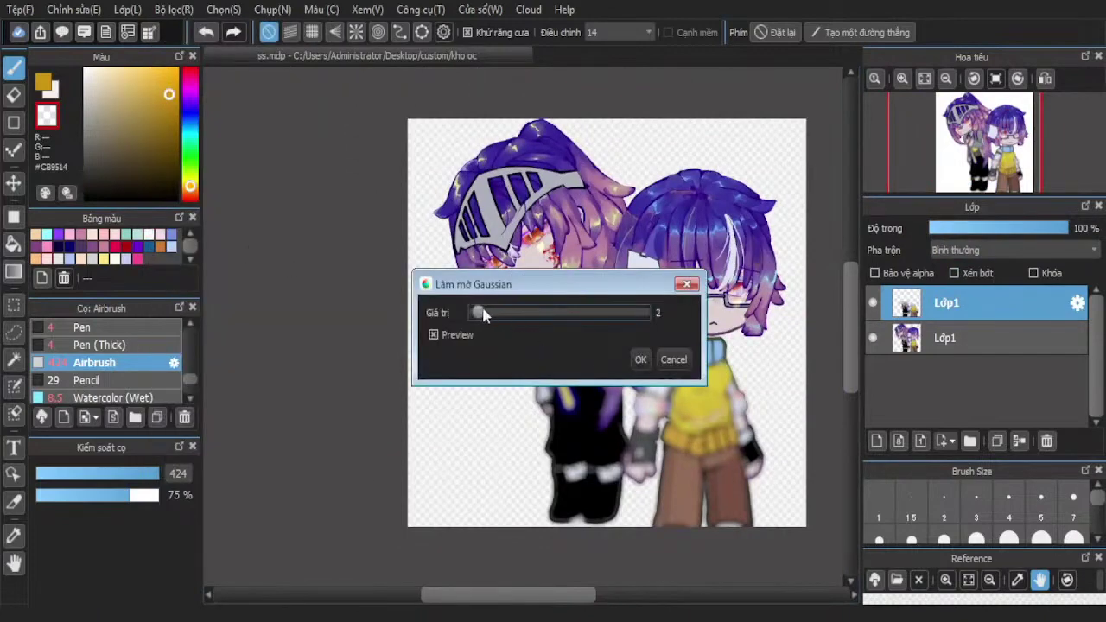
{"action": "left_click", "coordinate": [640, 360]}
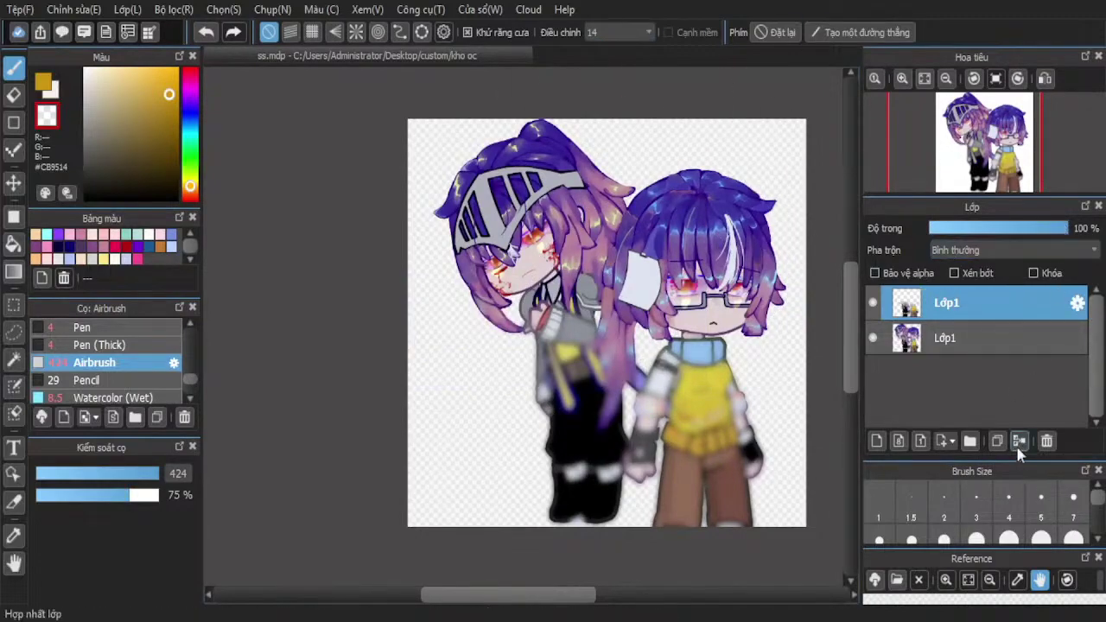
Undo the last Gaussian blur and the opacity change on the blurred copy of Lớp1
{"action": "scroll", "coordinate": [525, 291], "scroll_direction": "up", "scroll_amount": 3}
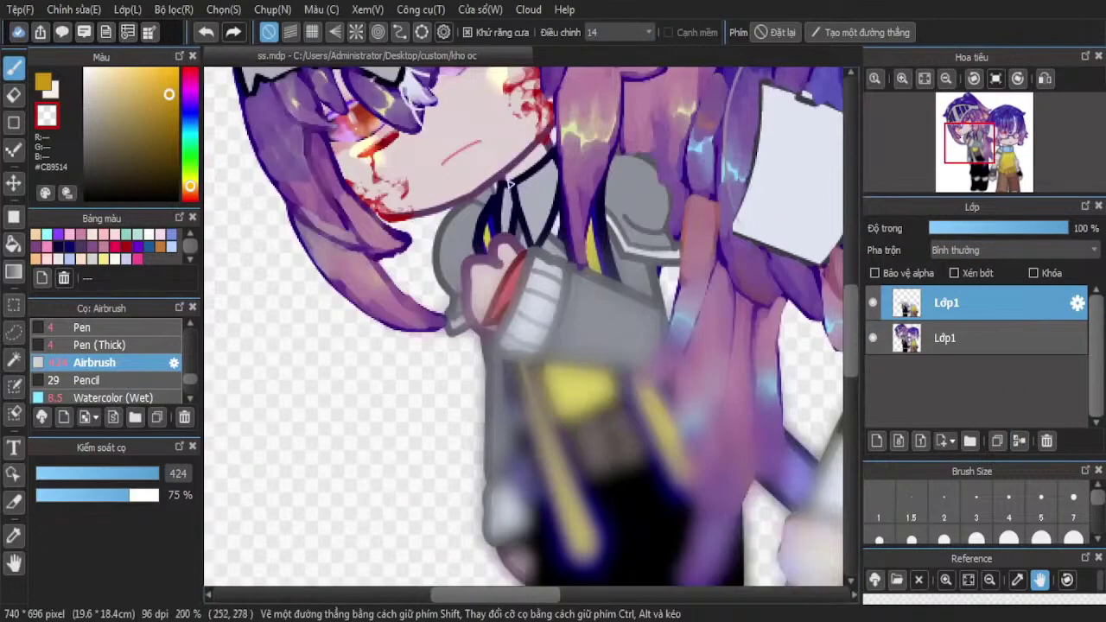
{"action": "left_click", "coordinate": [209, 35]}
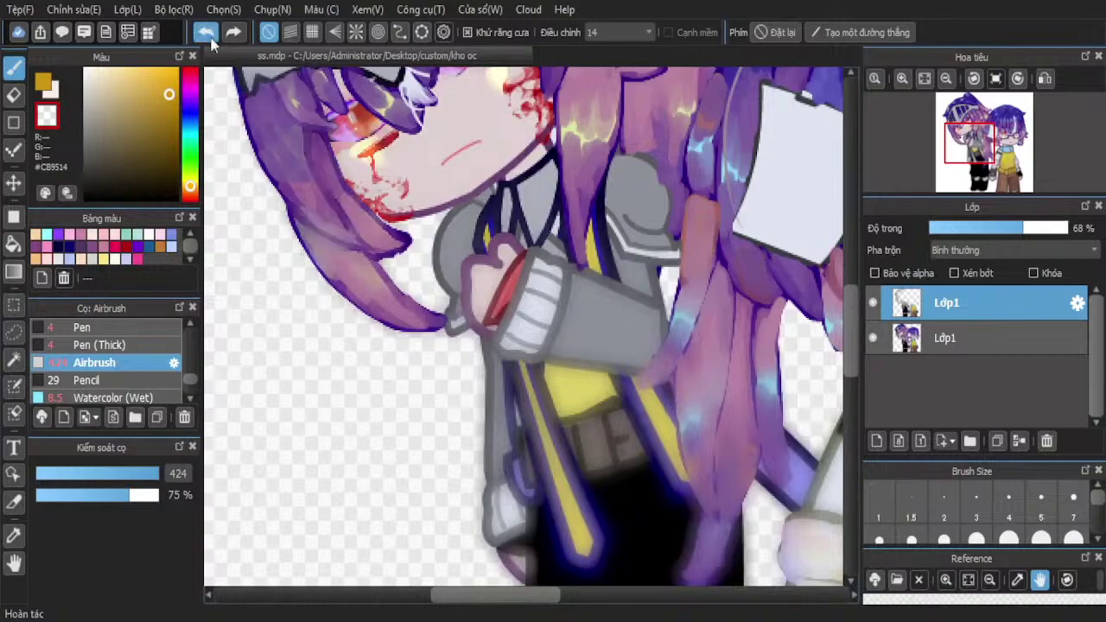
{"action": "scroll", "coordinate": [474, 357], "scroll_direction": "down", "scroll_amount": 4}
{"action": "scroll", "coordinate": [370, 141], "scroll_direction": "up", "scroll_amount": 2}
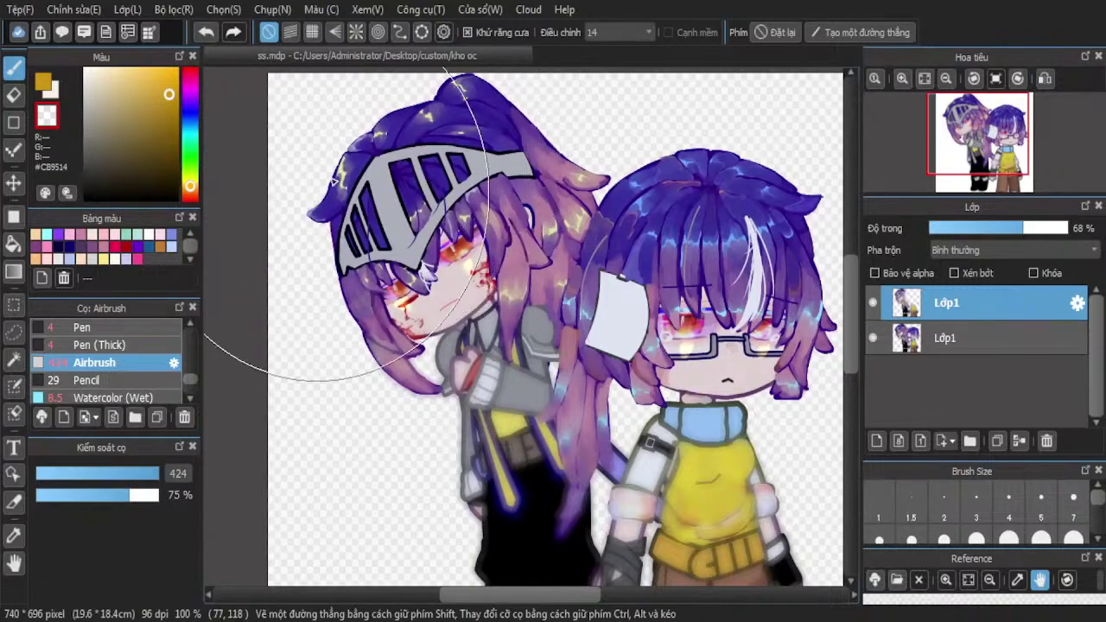
{"action": "scroll", "coordinate": [280, 303], "scroll_direction": "down", "scroll_amount": 2}
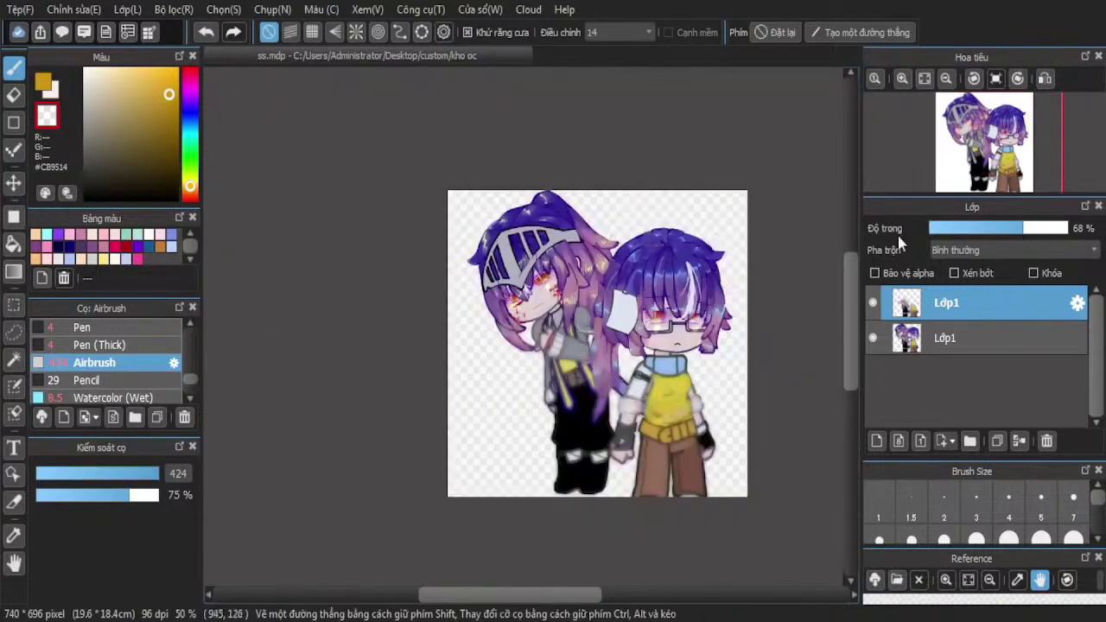
Apply a Gaussian blur (Làm mờ Gaussian) to the blurred copy at 100% opacity and merge it into the Lớp1 layer below
{"action": "left_click_drag", "start_coordinate": [1050, 225], "coordinate": [1076, 227]}
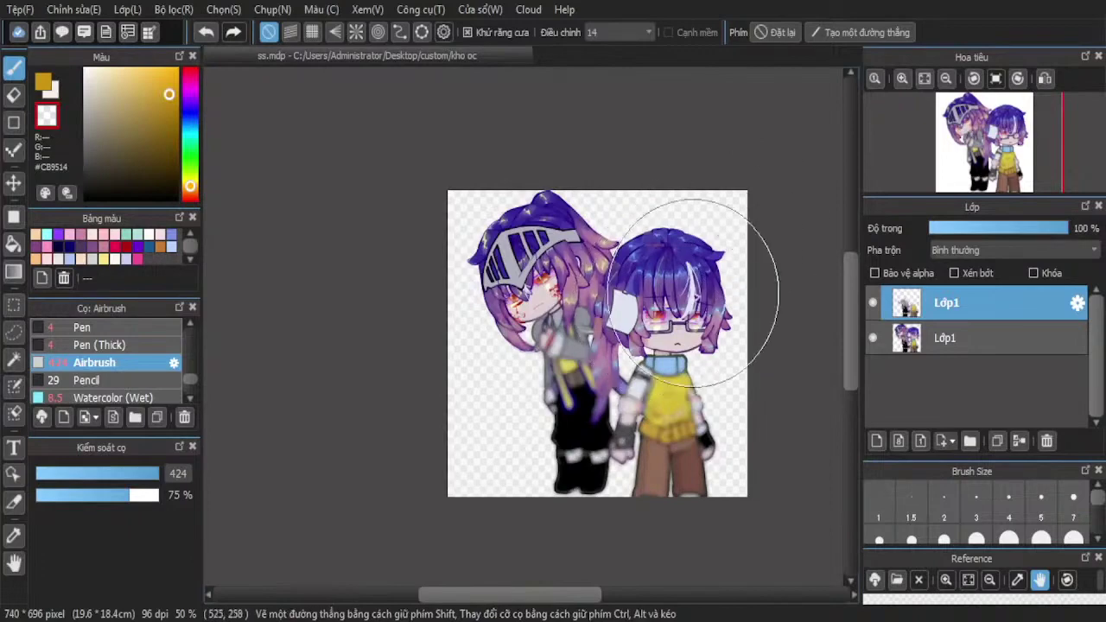
{"action": "scroll", "coordinate": [760, 260], "scroll_direction": "up", "scroll_amount": 2}
{"action": "left_click", "coordinate": [173, 10]}
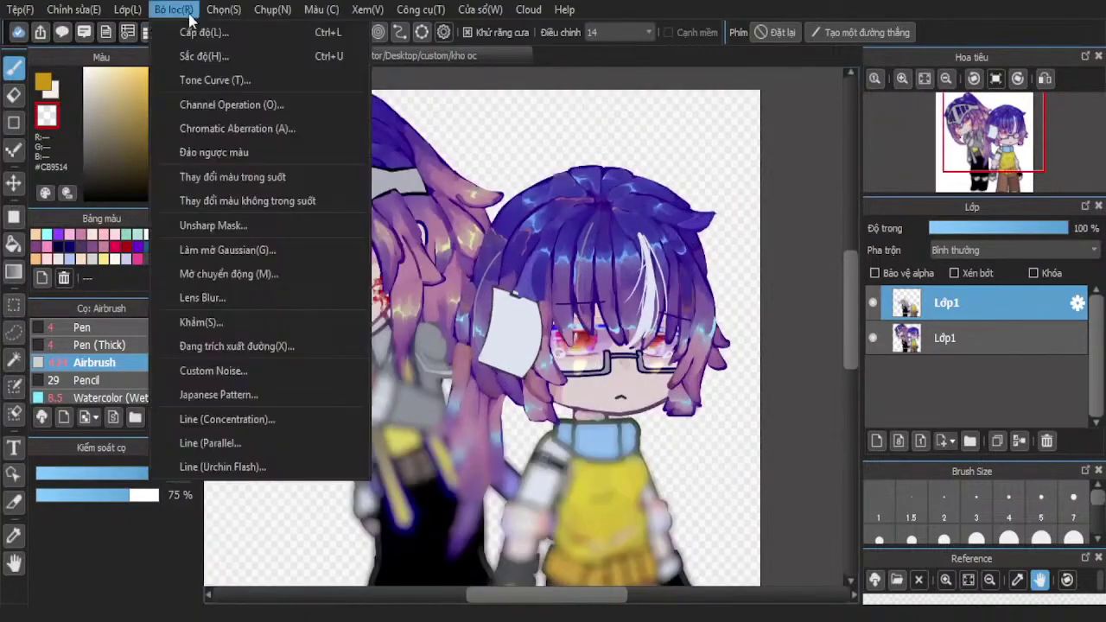
{"action": "left_click", "coordinate": [285, 256]}
{"action": "left_click", "coordinate": [642, 359]}
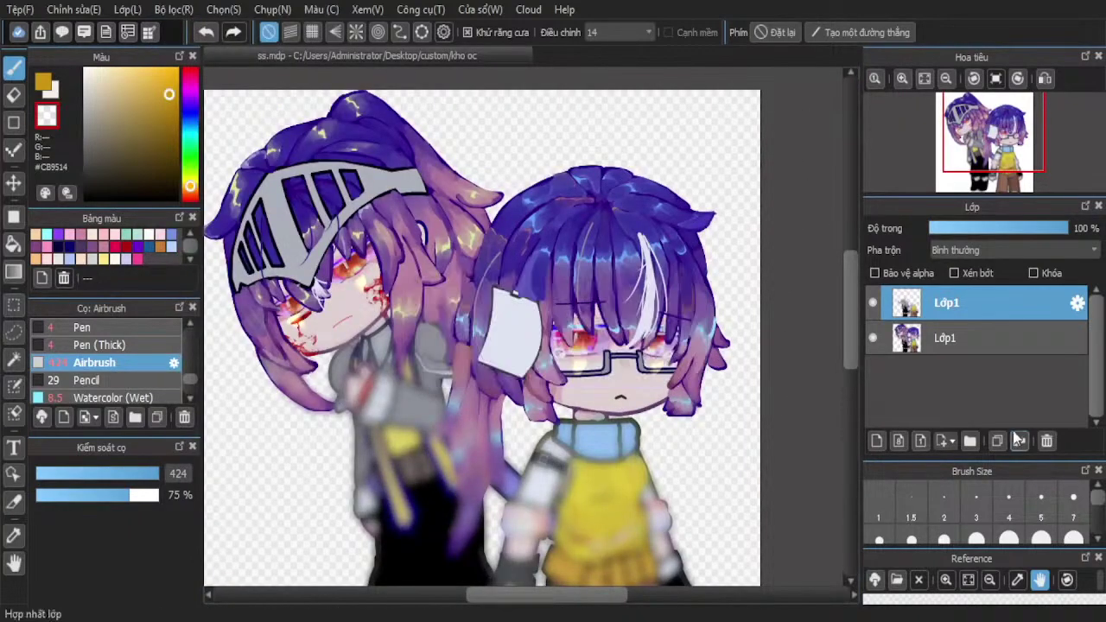
{"action": "left_click", "coordinate": [1018, 442]}
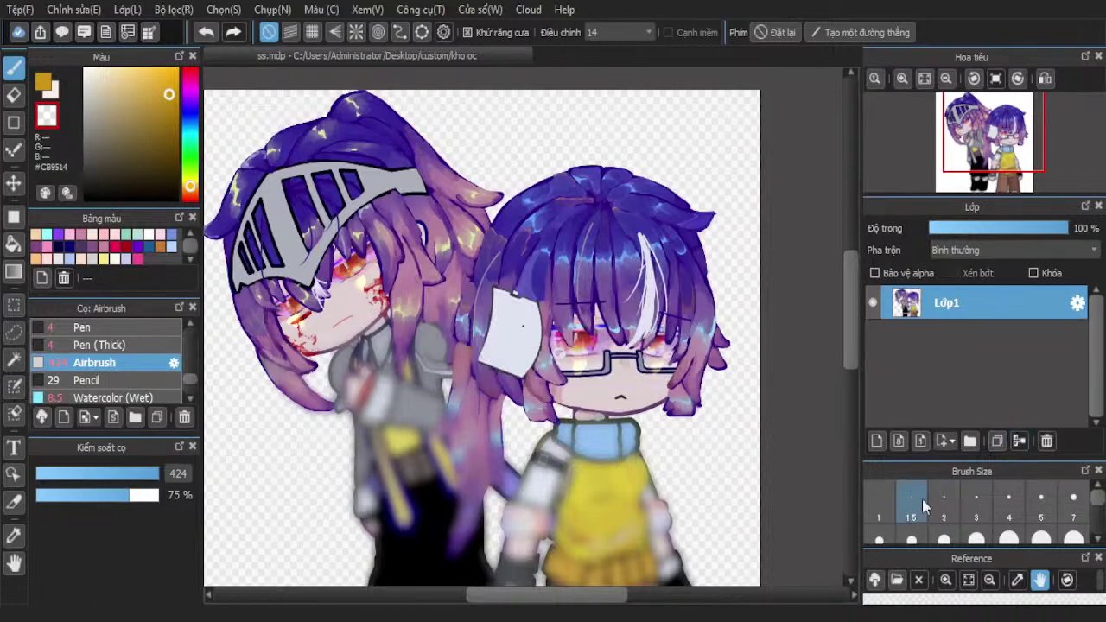
Draw a white (#FFFFFF) line along the left fold of the blue collar using Pen (Thick) at size 1.5
{"action": "left_click", "coordinate": [911, 505]}
{"action": "left_click", "coordinate": [87, 70]}
{"action": "left_click", "coordinate": [42, 82]}
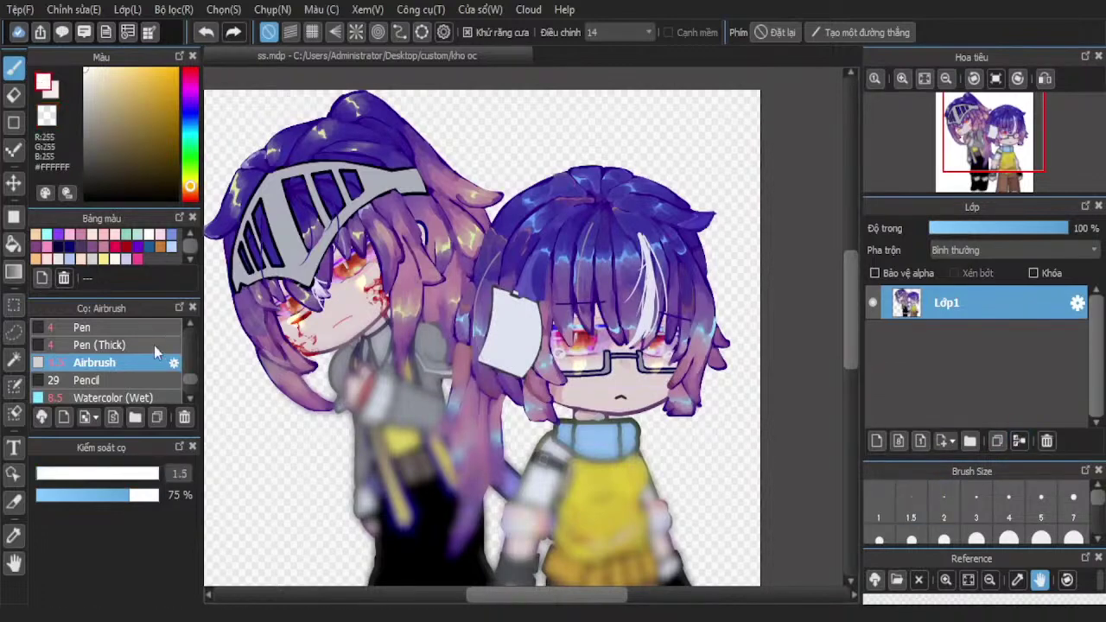
{"action": "left_click", "coordinate": [138, 345]}
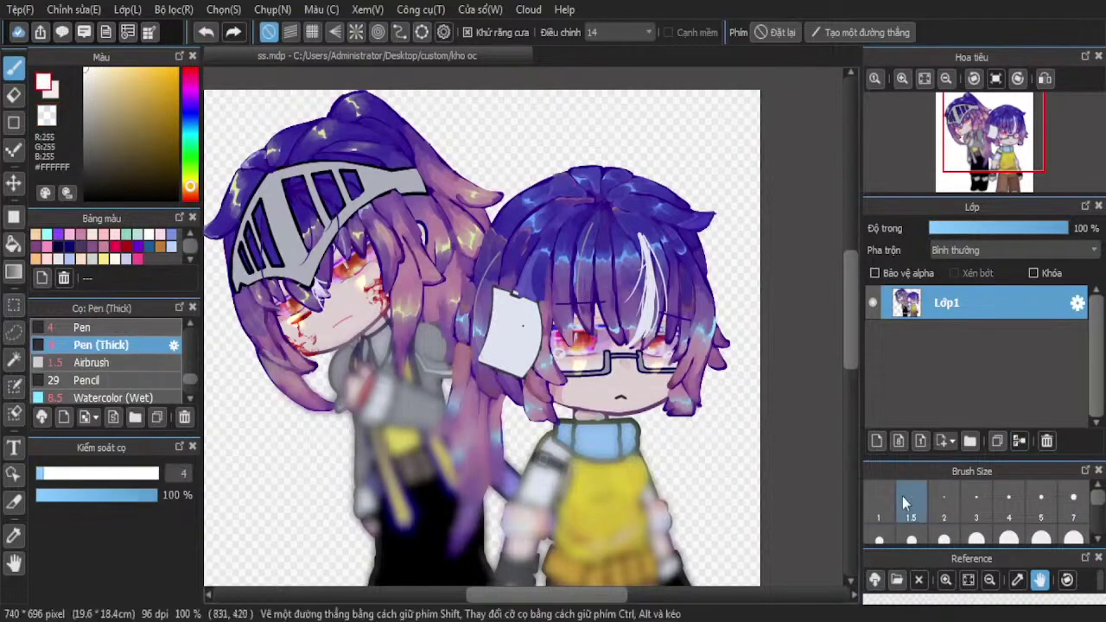
{"action": "left_click", "coordinate": [911, 505]}
{"action": "scroll", "coordinate": [639, 432], "scroll_direction": "up", "scroll_amount": 3}
{"action": "scroll", "coordinate": [656, 423], "scroll_direction": "up", "scroll_amount": 1}
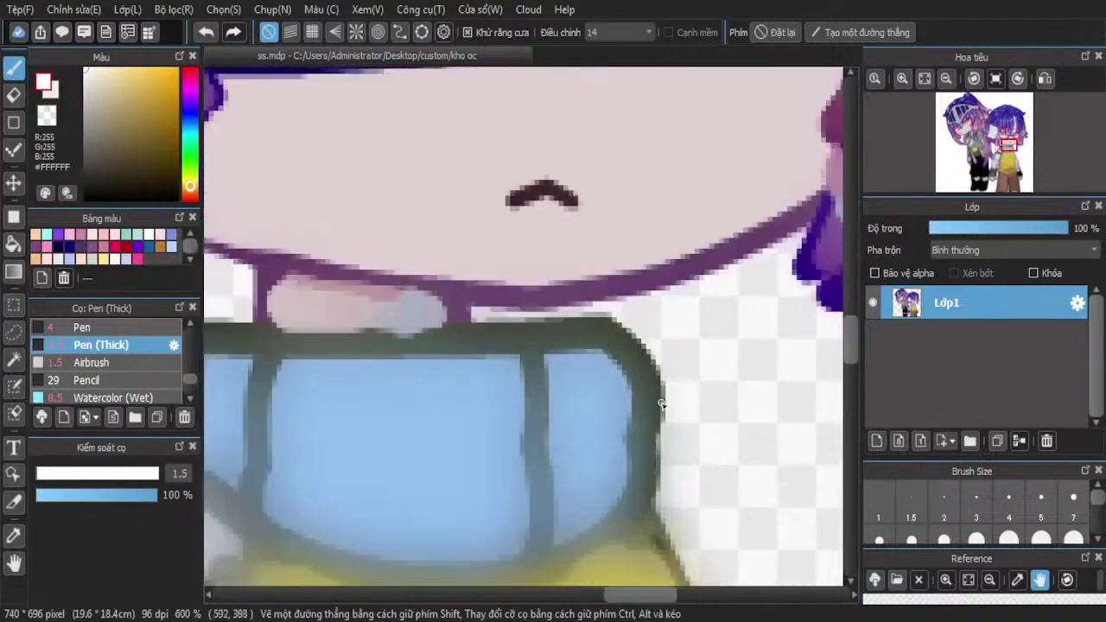
{"action": "scroll", "coordinate": [662, 389], "scroll_direction": "down", "scroll_amount": 2}
{"action": "scroll", "coordinate": [548, 285], "scroll_direction": "up", "scroll_amount": 3}
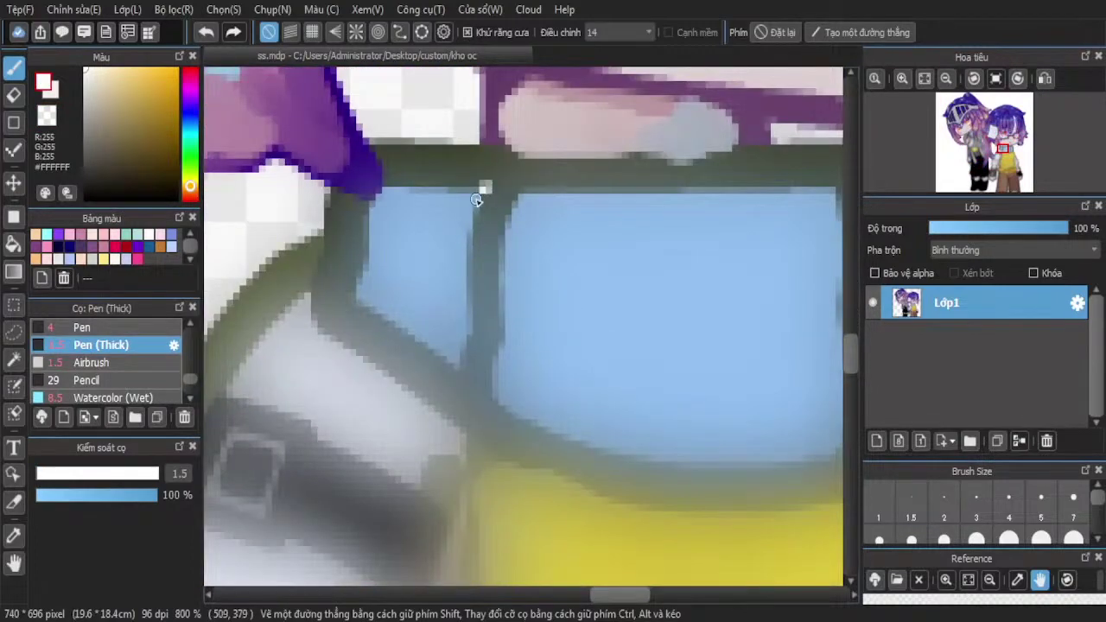
{"action": "scroll", "coordinate": [458, 421], "scroll_direction": "down", "scroll_amount": 2}
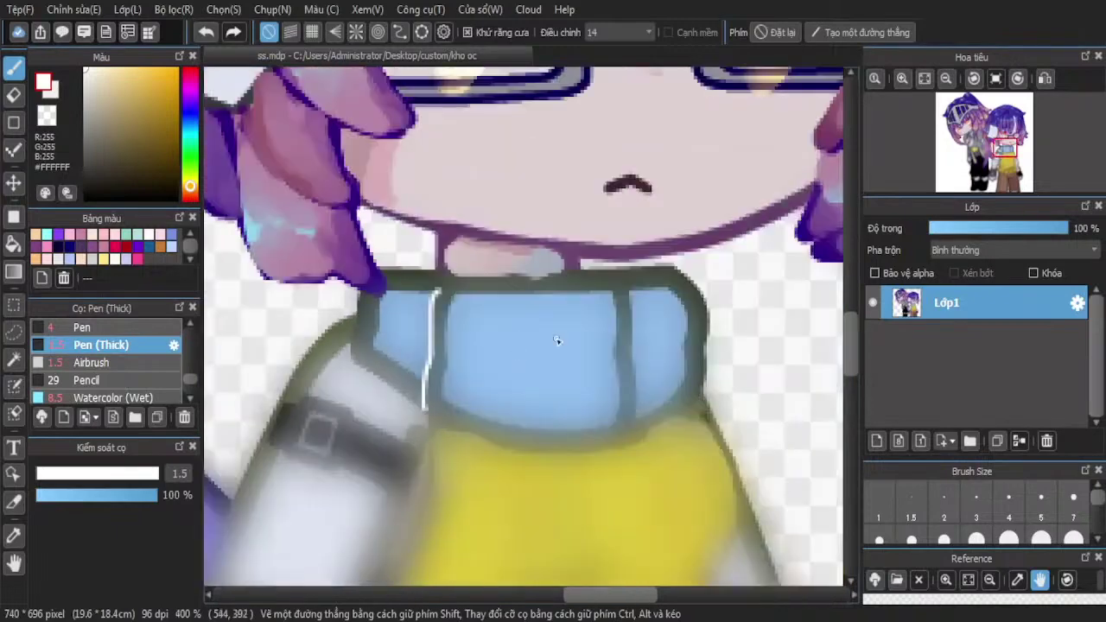
Draw a white line along the blue collar's right fold and trace the collar's left side and lower edge
{"action": "scroll", "coordinate": [667, 251], "scroll_direction": "up", "scroll_amount": 2}
{"action": "mouse_move", "coordinate": [624, 225]}
{"action": "left_mouse_down"}
{"action": "mouse_move", "coordinate": [645, 254]}
{"action": "mouse_move", "coordinate": [658, 322]}
{"action": "mouse_move", "coordinate": [648, 381]}
{"action": "mouse_move", "coordinate": [650, 572]}
{"action": "left_mouse_up"}
{"action": "scroll", "coordinate": [445, 278], "scroll_direction": "down", "scroll_amount": 2}
{"action": "scroll", "coordinate": [311, 343], "scroll_direction": "up", "scroll_amount": 2}
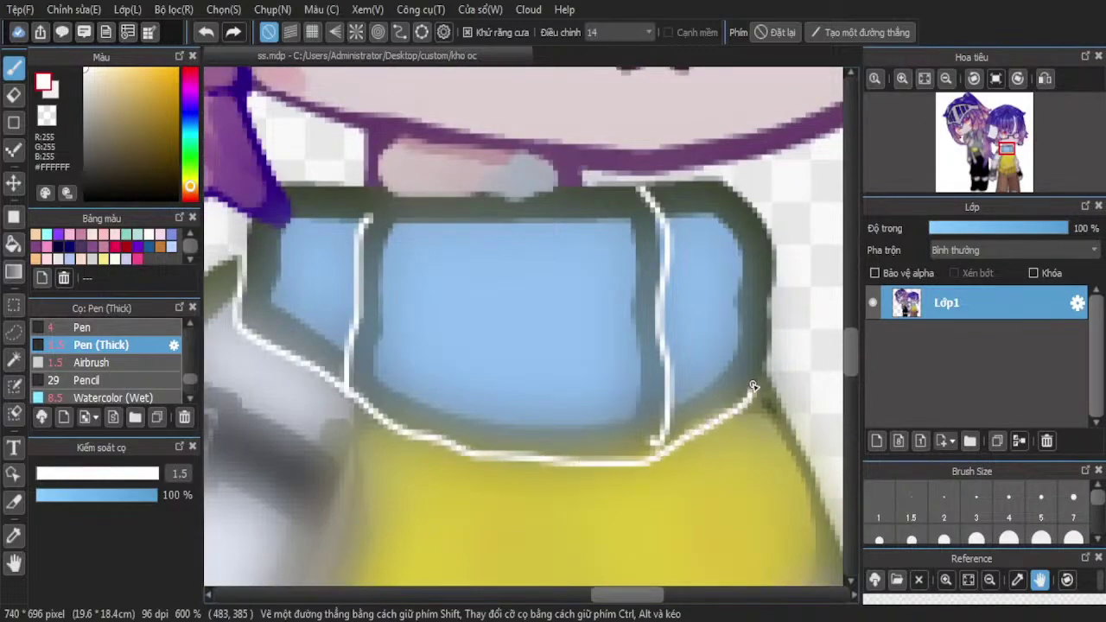
{"action": "scroll", "coordinate": [502, 359], "scroll_direction": "down", "scroll_amount": 5}
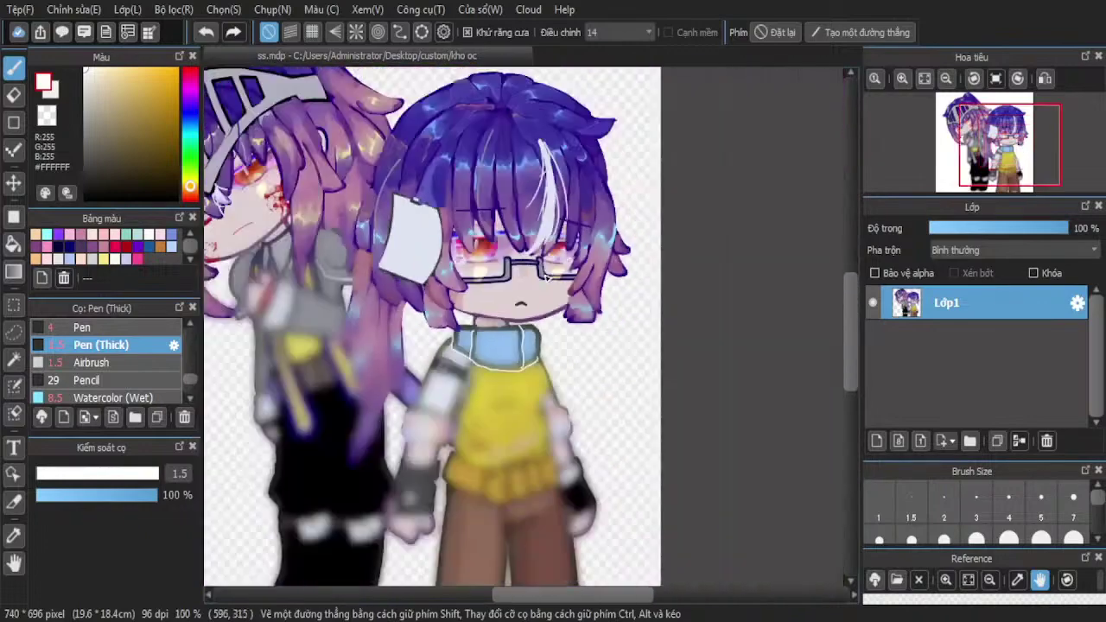
Outline the dark strap on the right-hand character's upper arm in white with the size 1.5 pen
{"action": "scroll", "coordinate": [464, 371], "scroll_direction": "up", "scroll_amount": 5}
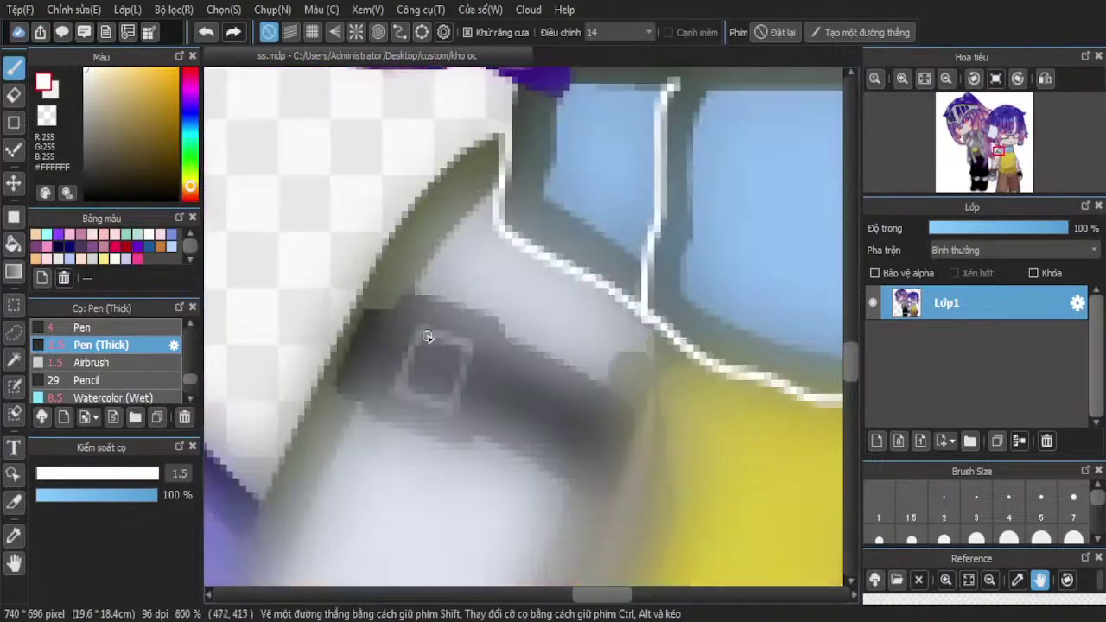
{"action": "left_click_drag", "start_coordinate": [417, 293], "coordinate": [607, 383]}
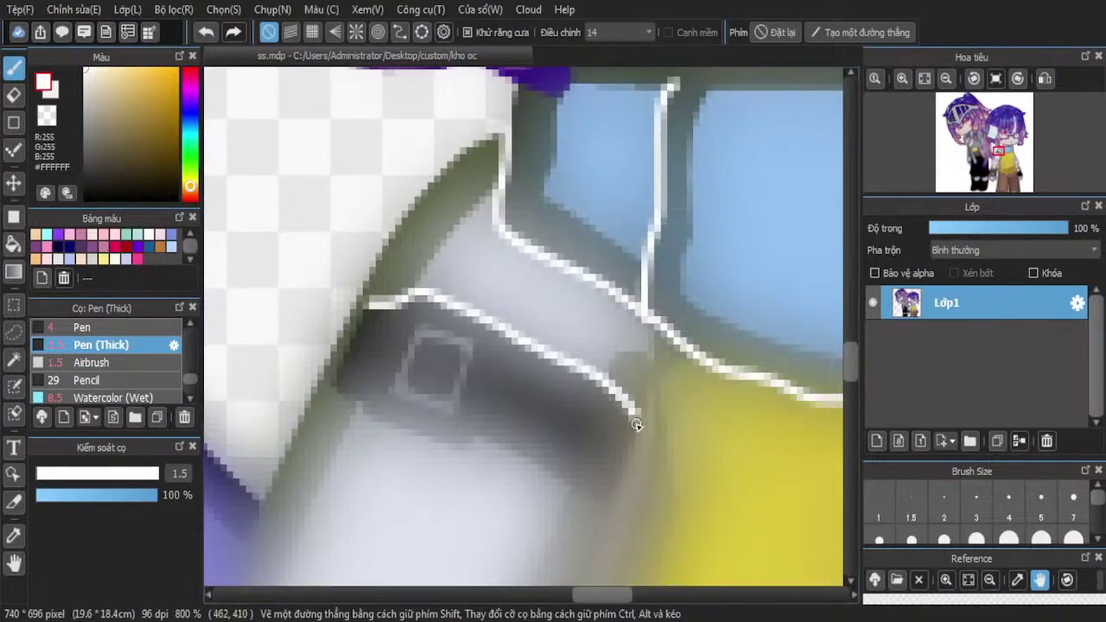
{"action": "mouse_move", "coordinate": [636, 424]}
{"action": "left_mouse_down"}
{"action": "mouse_move", "coordinate": [606, 511]}
{"action": "mouse_move", "coordinate": [488, 450]}
{"action": "left_mouse_up"}
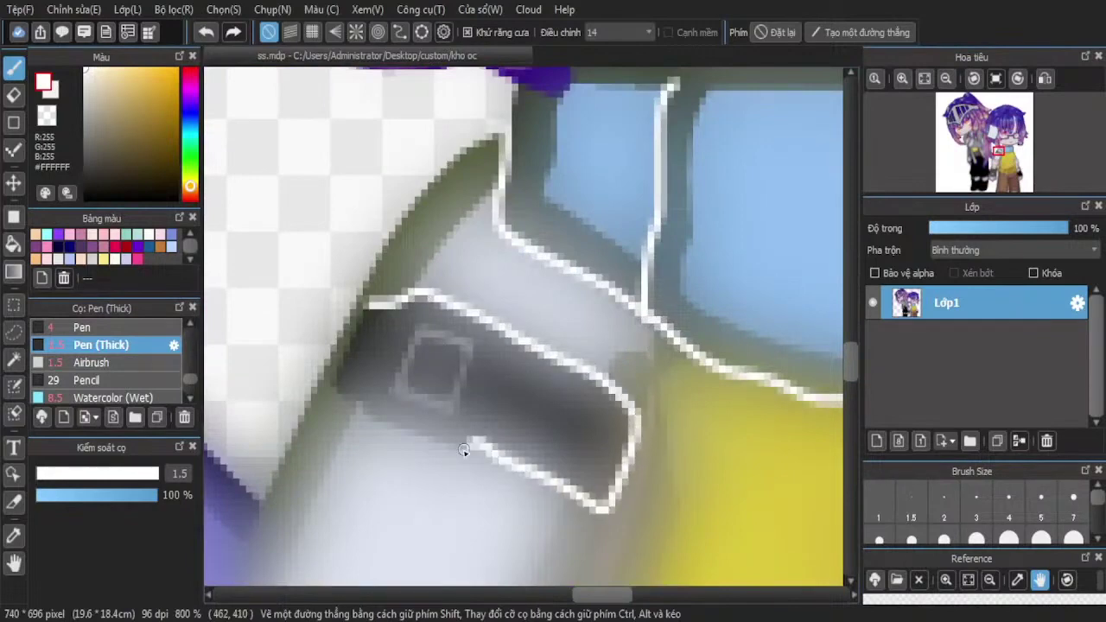
{"action": "left_click_drag", "start_coordinate": [331, 399], "coordinate": [361, 325]}
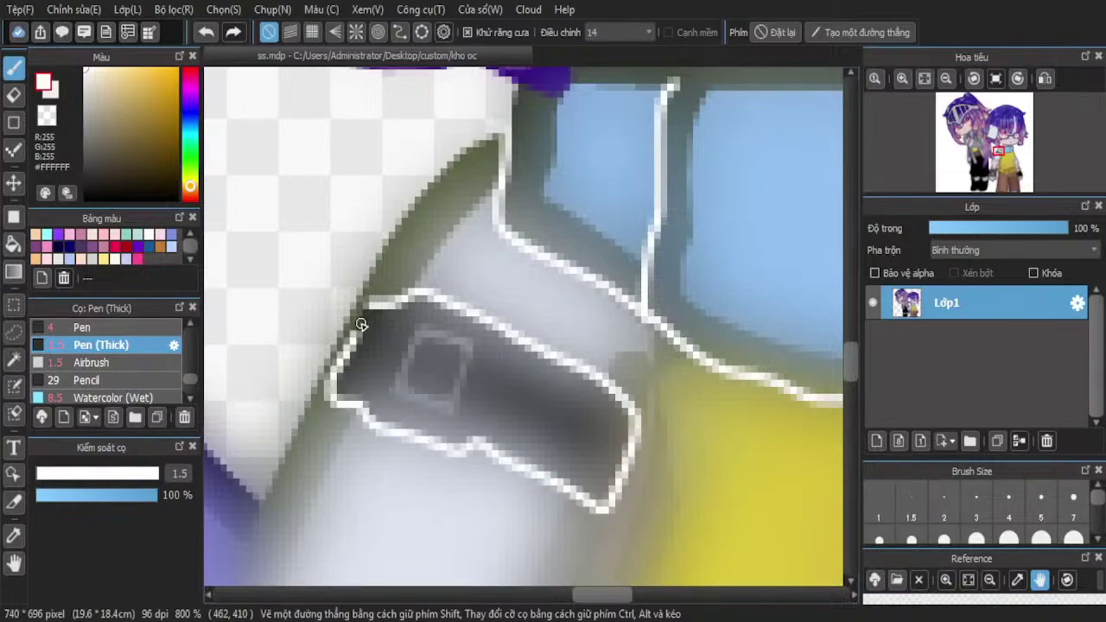
{"action": "scroll", "coordinate": [373, 290], "scroll_direction": "down", "scroll_amount": 10}
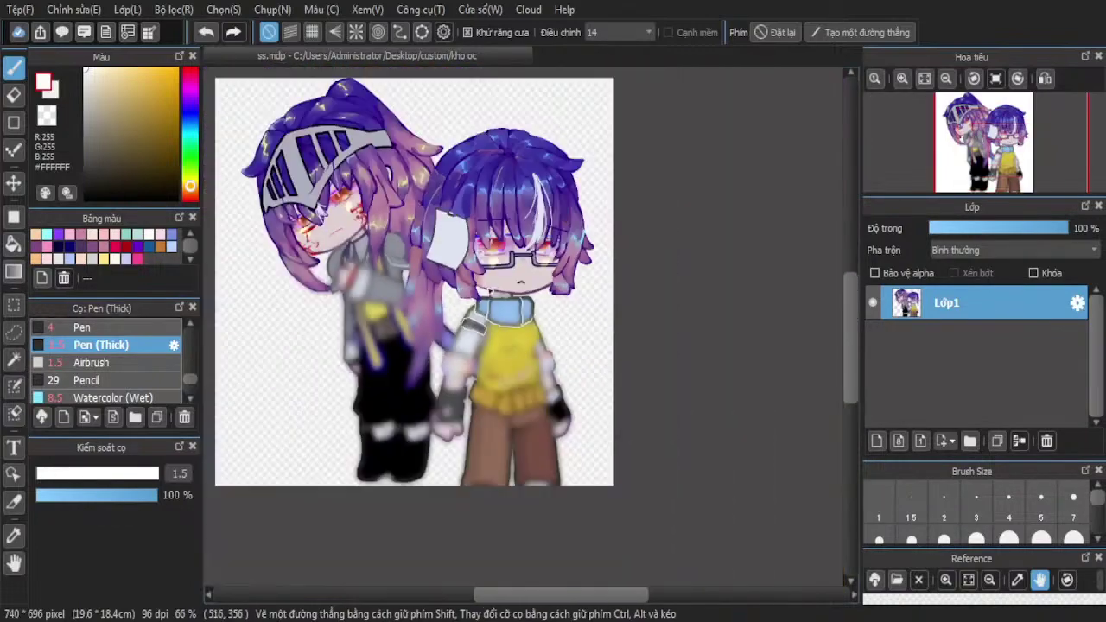
Draw thin white lines along the V-shaped shirt collar and tie below the helmeted character's chin
{"action": "scroll", "coordinate": [406, 291], "scroll_direction": "up", "scroll_amount": 10}
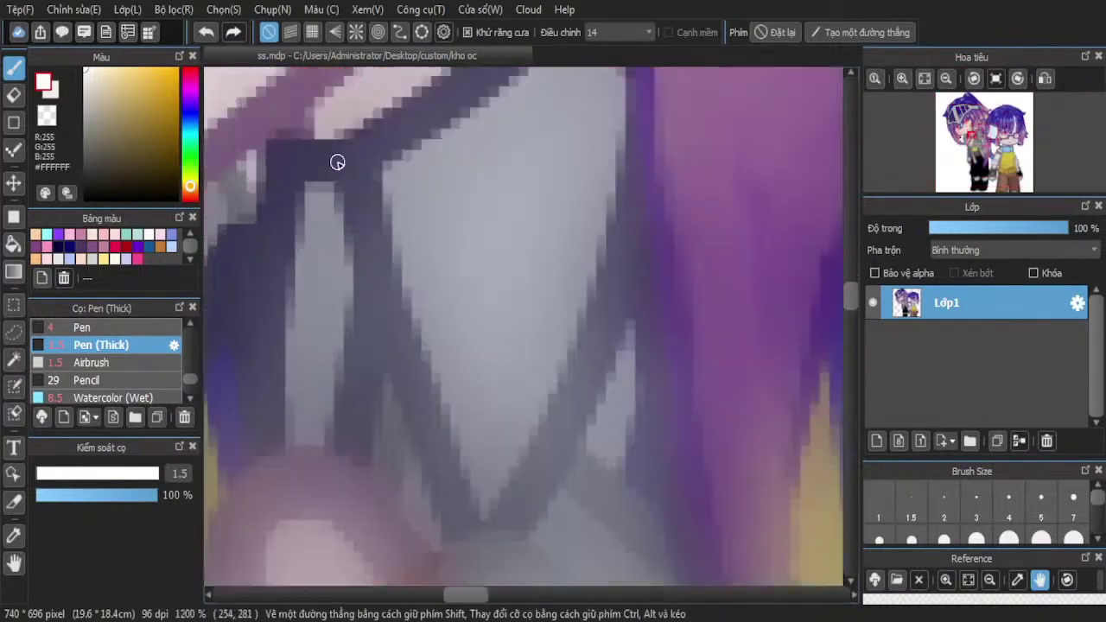
{"action": "left_click_drag", "start_coordinate": [337, 163], "coordinate": [459, 525]}
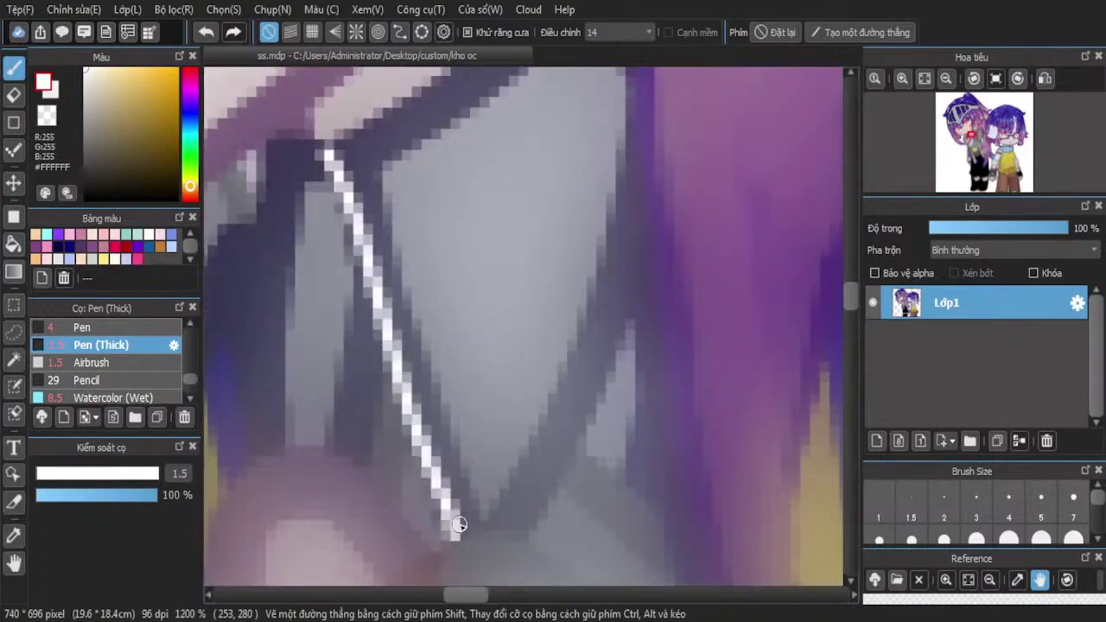
{"action": "left_click_drag", "start_coordinate": [632, 320], "coordinate": [527, 537]}
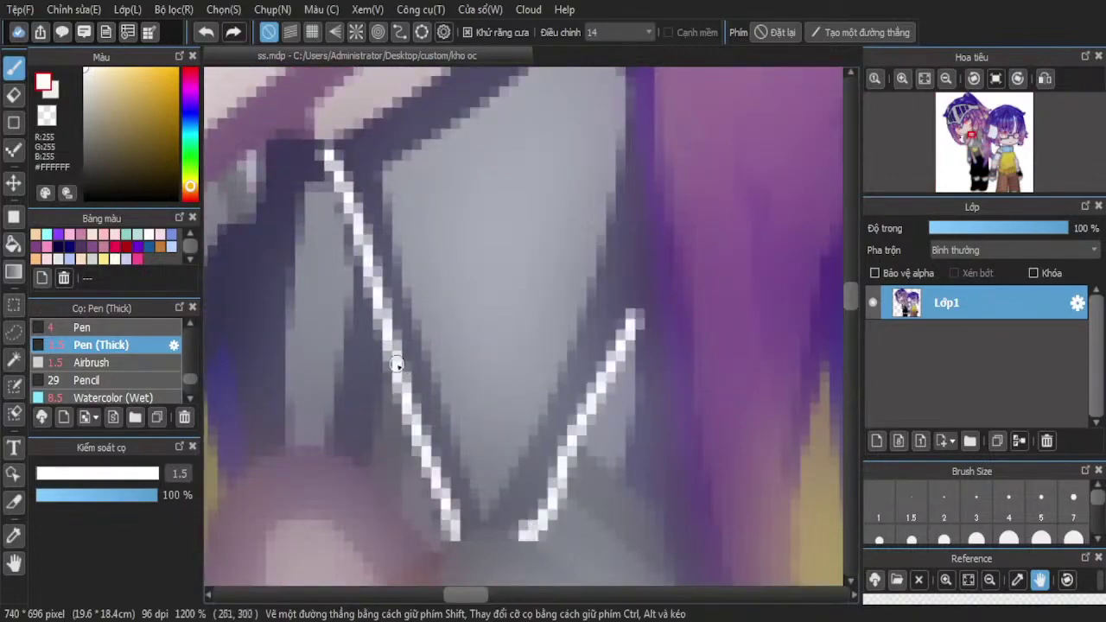
{"action": "left_click_drag", "start_coordinate": [396, 364], "coordinate": [358, 467]}
{"action": "mouse_move", "coordinate": [260, 149]}
{"action": "left_mouse_down"}
{"action": "mouse_move", "coordinate": [258, 343]}
{"action": "mouse_move", "coordinate": [238, 485]}
{"action": "left_mouse_up"}
{"action": "scroll", "coordinate": [419, 361], "scroll_direction": "down", "scroll_amount": 1}
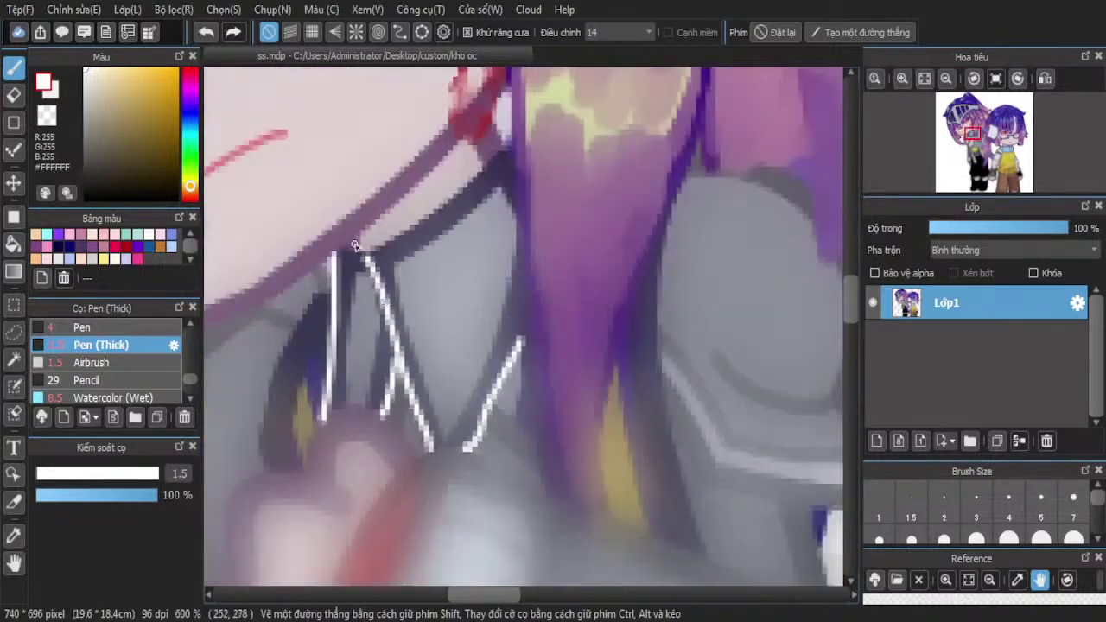
Trace the upper edge of the helmeted character's shirt collar in white, from the tie up to the hair
{"action": "scroll", "coordinate": [355, 249], "scroll_direction": "up", "scroll_amount": 1}
{"action": "mouse_move", "coordinate": [316, 254]}
{"action": "left_mouse_down"}
{"action": "mouse_move", "coordinate": [380, 258]}
{"action": "mouse_move", "coordinate": [438, 233]}
{"action": "mouse_move", "coordinate": [617, 91]}
{"action": "mouse_move", "coordinate": [637, 106]}
{"action": "left_mouse_up"}
{"action": "scroll", "coordinate": [622, 155], "scroll_direction": "down", "scroll_amount": 1}
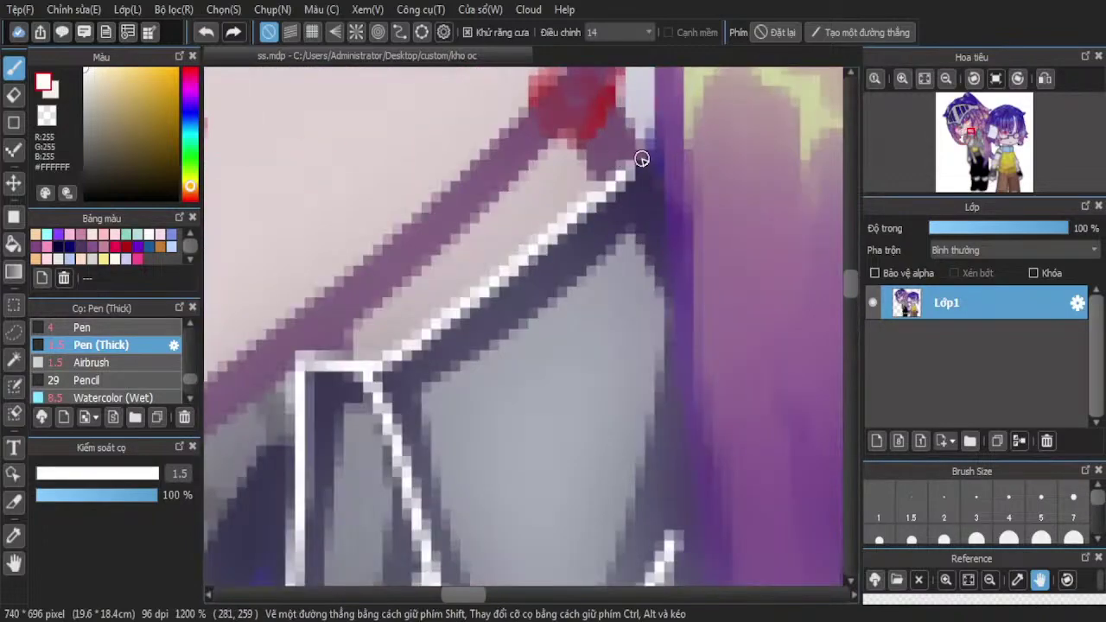
{"action": "left_click_drag", "start_coordinate": [642, 161], "coordinate": [671, 213]}
{"action": "scroll", "coordinate": [605, 183], "scroll_direction": "down", "scroll_amount": 2}
{"action": "scroll", "coordinate": [599, 181], "scroll_direction": "down", "scroll_amount": 2}
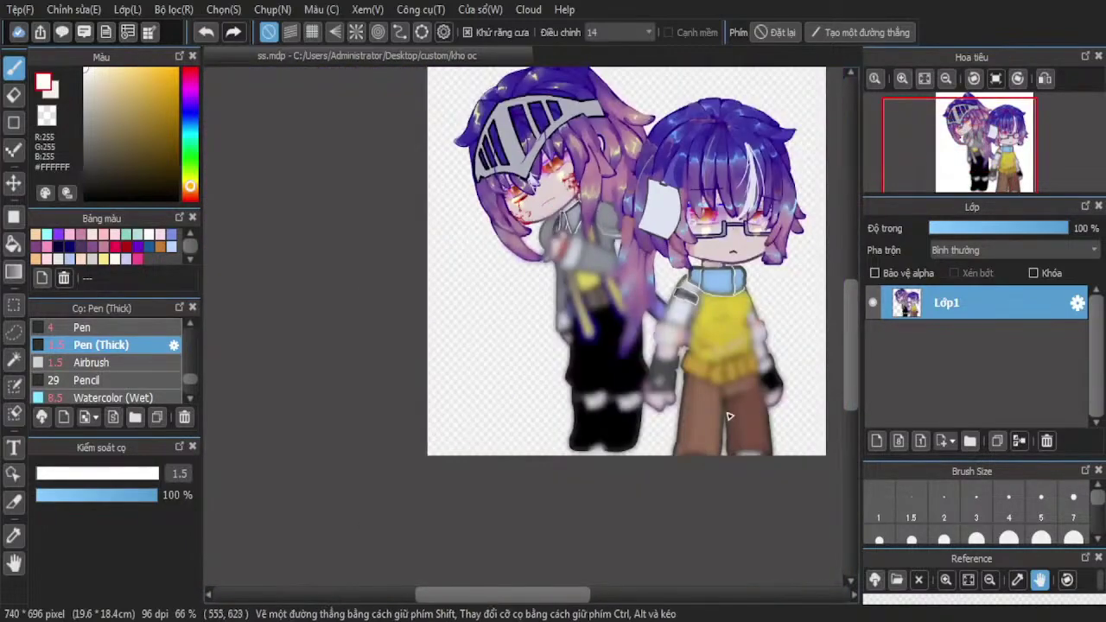
{"action": "scroll", "coordinate": [603, 320], "scroll_direction": "down", "scroll_amount": 1}
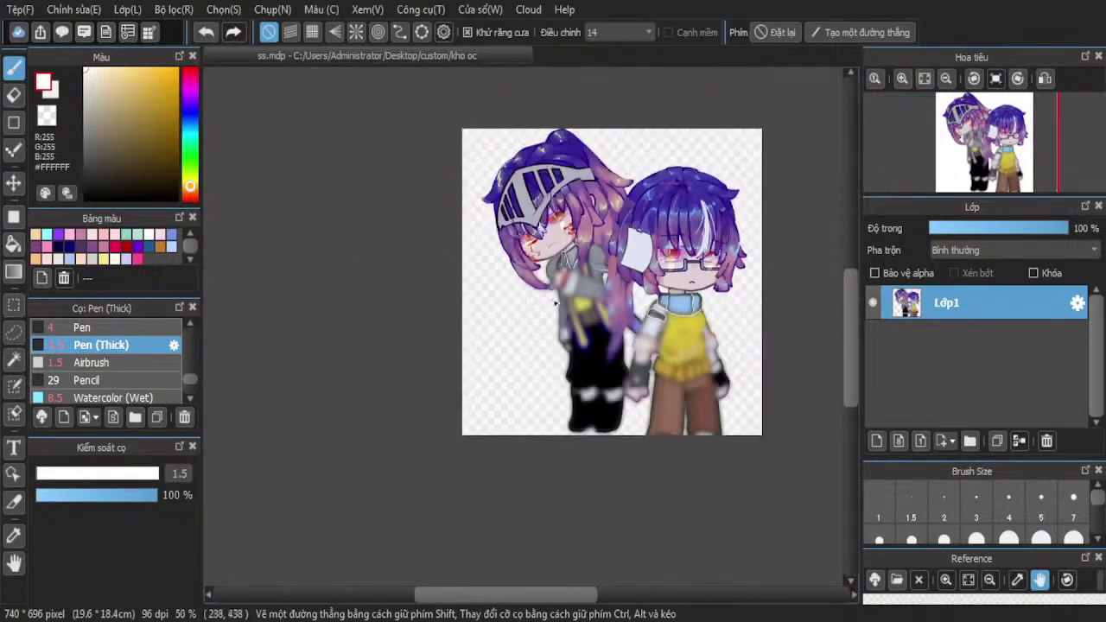
Add new layer Lớp2 and draw a short horizontal white bar across the right-hand character's fringe with Pen (Thick) at size 7
{"action": "scroll", "coordinate": [602, 320], "scroll_direction": "up", "scroll_amount": 4}
{"action": "scroll", "coordinate": [468, 283], "scroll_direction": "down", "scroll_amount": 2}
{"action": "scroll", "coordinate": [699, 284], "scroll_direction": "up", "scroll_amount": 3}
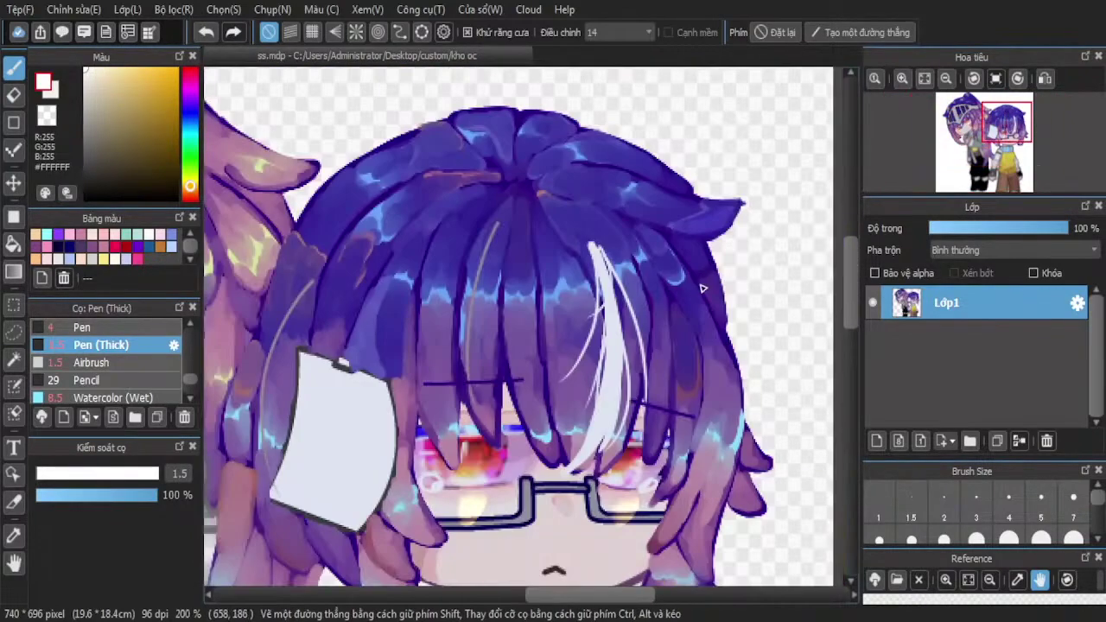
{"action": "left_click", "coordinate": [898, 442]}
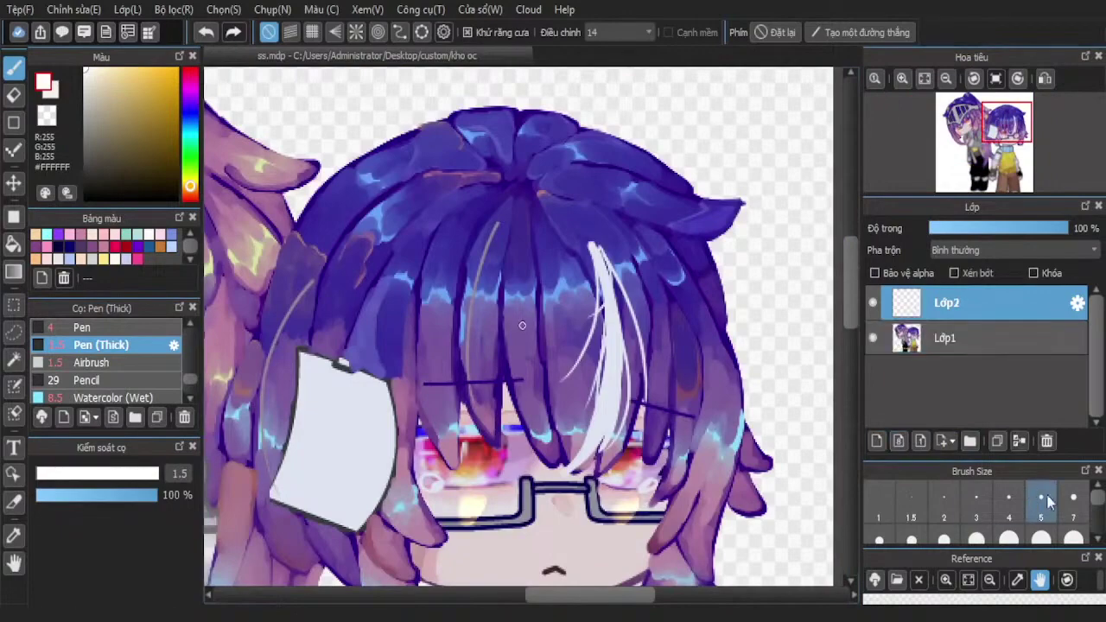
{"action": "left_click", "coordinate": [1073, 501]}
{"action": "scroll", "coordinate": [734, 316], "scroll_direction": "up", "scroll_amount": 1}
{"action": "left_click_drag", "start_coordinate": [740, 317], "coordinate": [590, 319]}
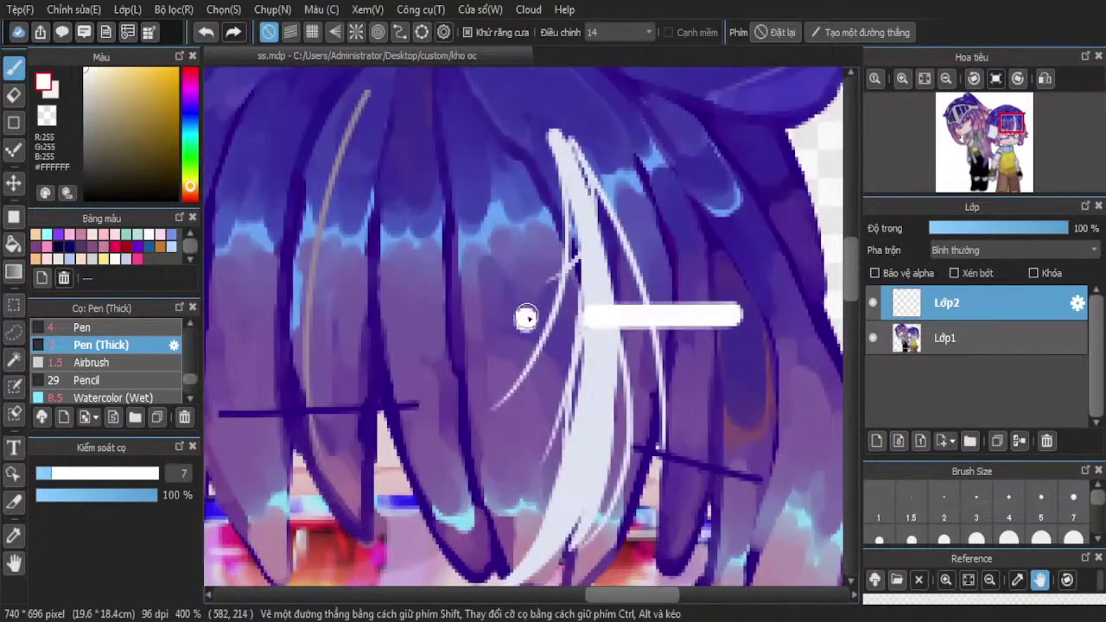
{"action": "scroll", "coordinate": [527, 318], "scroll_direction": "down", "scroll_amount": 4}
{"action": "scroll", "coordinate": [244, 241], "scroll_direction": "down", "scroll_amount": 1}
Draw a matching white bar on the helmeted character's hair below the visor and merge Lớp2 into Lớp1
{"action": "scroll", "coordinate": [421, 460], "scroll_direction": "up", "scroll_amount": 5}
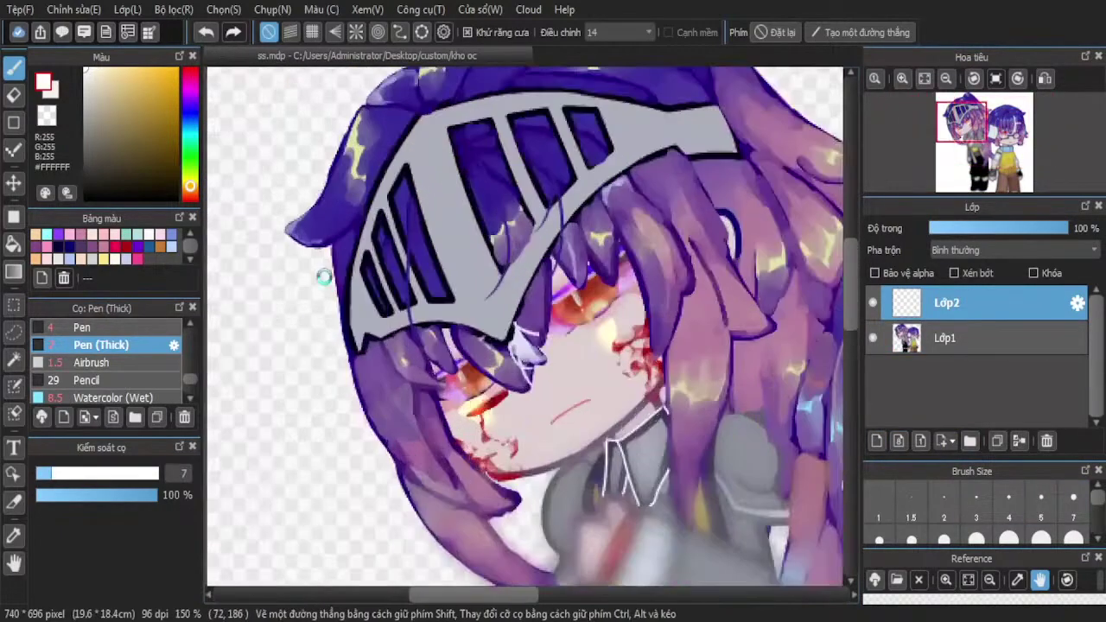
{"action": "left_click_drag", "start_coordinate": [421, 460], "coordinate": [544, 406]}
{"action": "scroll", "coordinate": [544, 406], "scroll_direction": "down", "scroll_amount": 4}
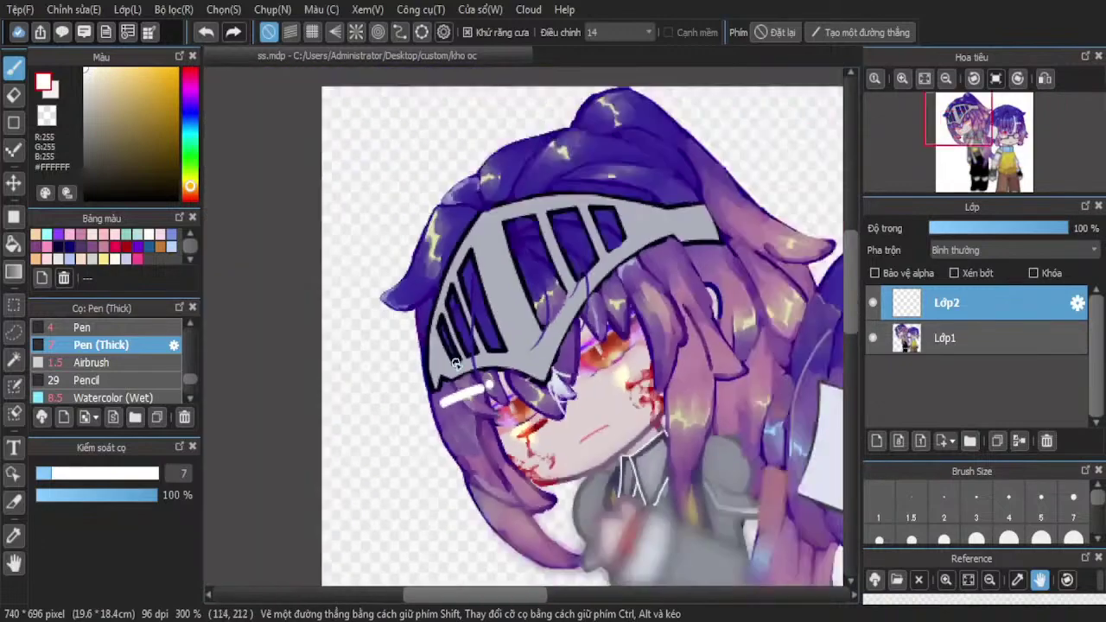
{"action": "left_click", "coordinate": [1027, 446]}
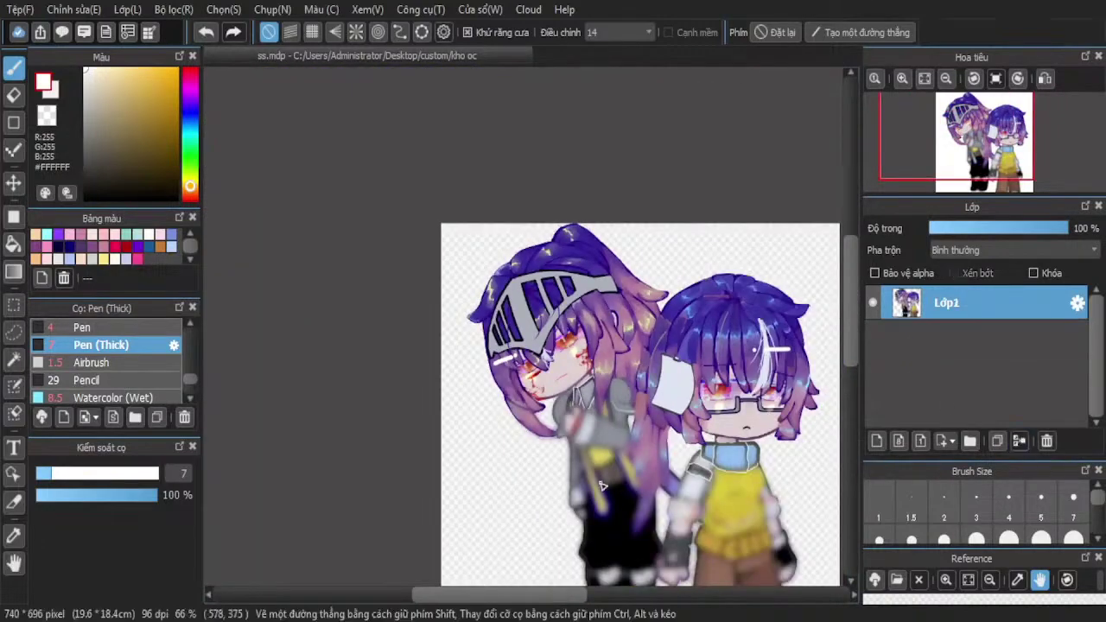
{"action": "key", "text": "alt+Tab"}
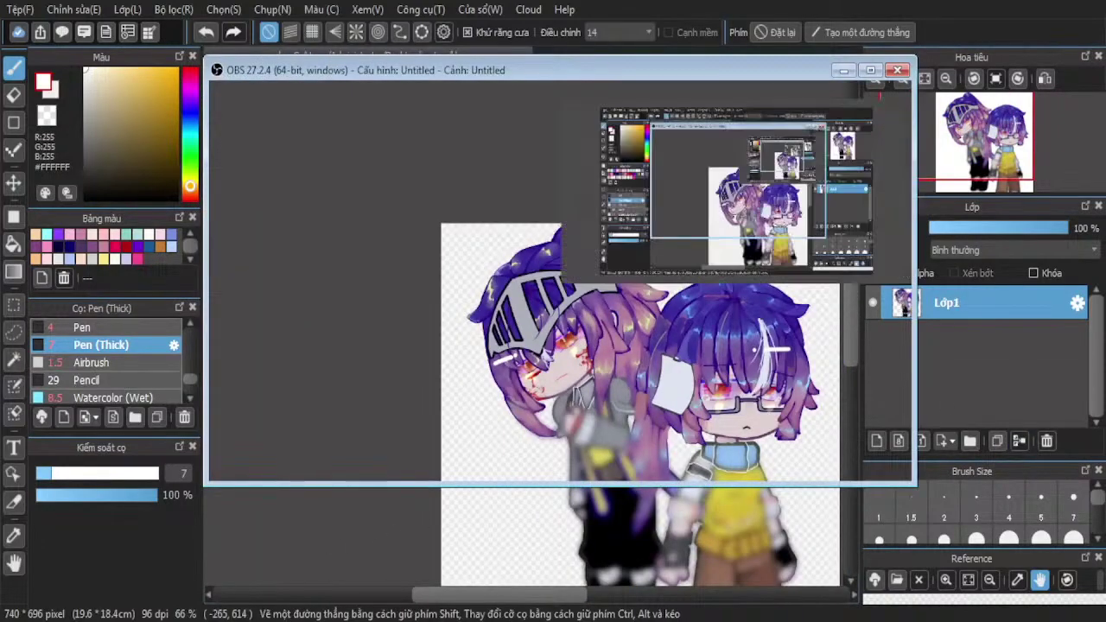
{"action": "key", "text": "alt+Tab"}
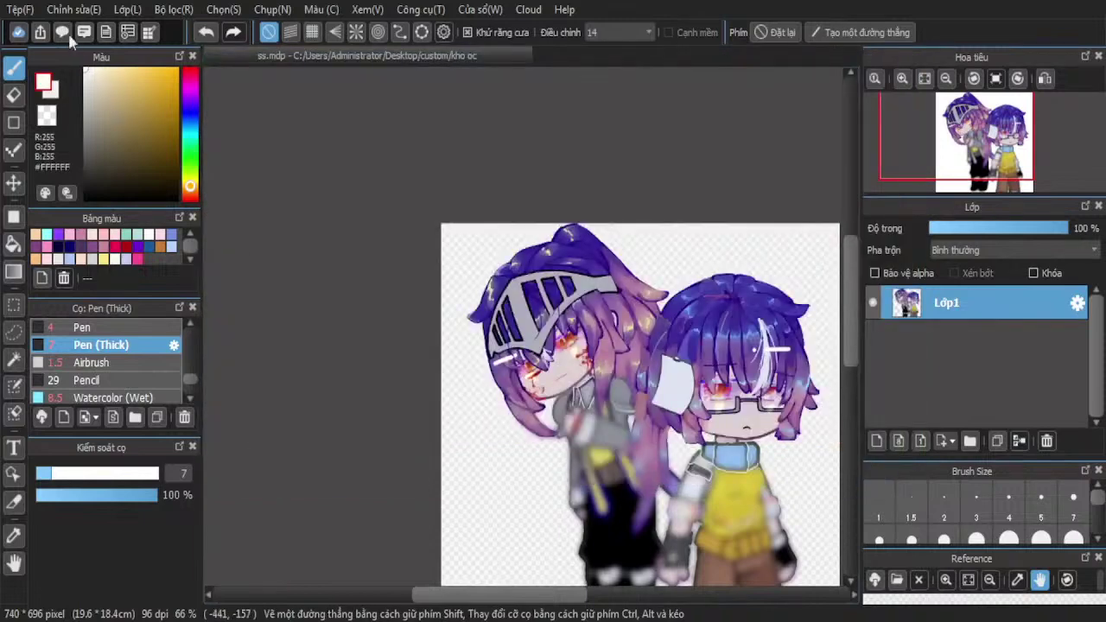
Add a new layer beneath Lớp1 and paint it completely white with Pen (Thick) at size 1000
{"action": "left_click_drag", "start_coordinate": [141, 473], "coordinate": [173, 474]}
{"action": "scroll", "coordinate": [506, 267], "scroll_direction": "down", "scroll_amount": 3}
{"action": "left_click_drag", "start_coordinate": [594, 350], "coordinate": [517, 323]}
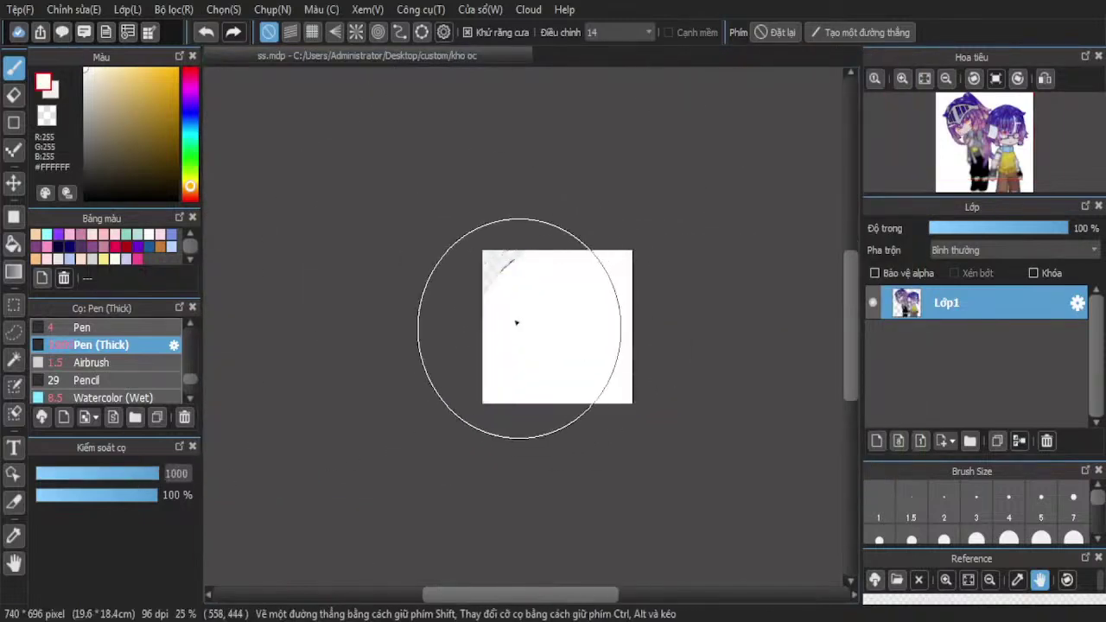
{"action": "left_click", "coordinate": [206, 32]}
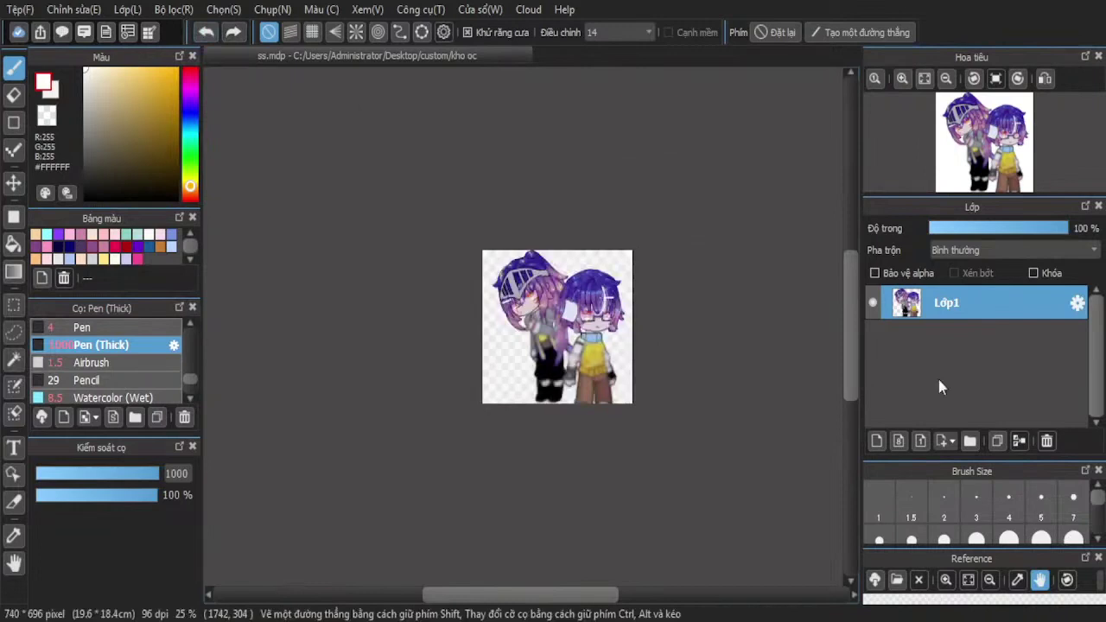
{"action": "left_click", "coordinate": [878, 444]}
{"action": "left_click_drag", "start_coordinate": [946, 302], "coordinate": [950, 350]}
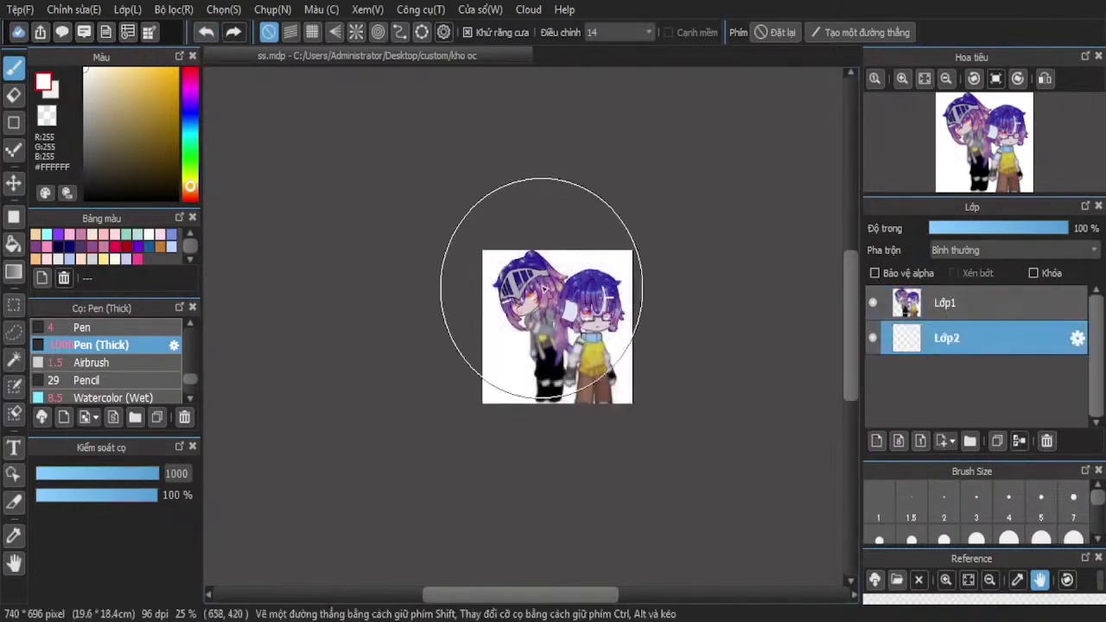
{"action": "left_click_drag", "start_coordinate": [541, 289], "coordinate": [592, 377]}
{"action": "scroll", "coordinate": [586, 373], "scroll_direction": "up", "scroll_amount": 2}
Add a new layer above Lớp1, clip it to Lớp1 and set its blend mode to Thêm (Add)
{"action": "left_click", "coordinate": [978, 303]}
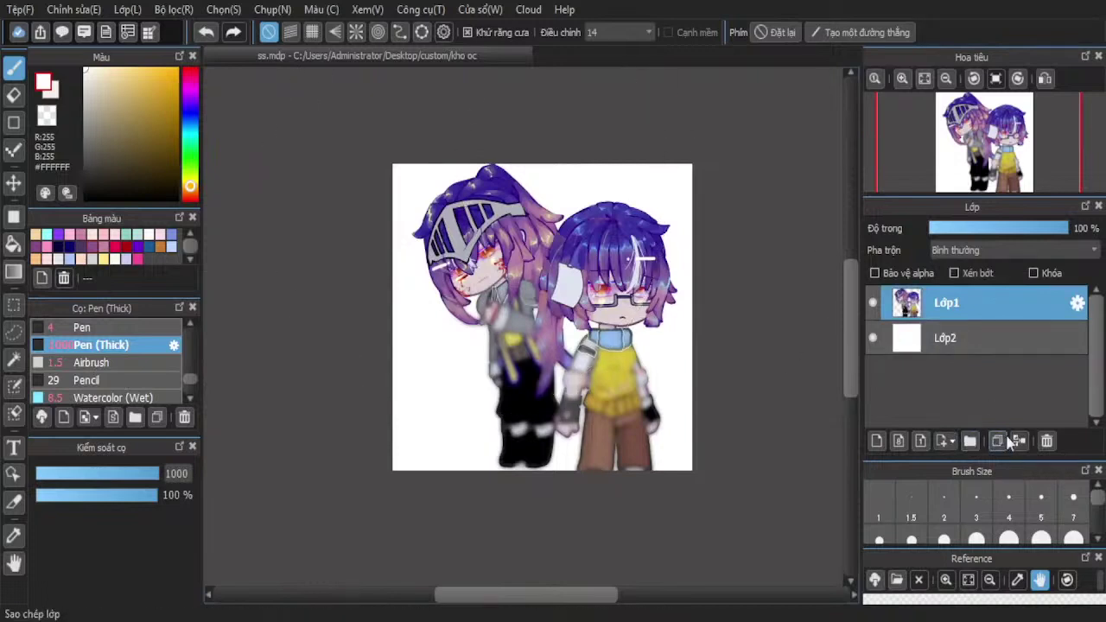
{"action": "left_click", "coordinate": [886, 439]}
{"action": "left_click", "coordinate": [954, 273]}
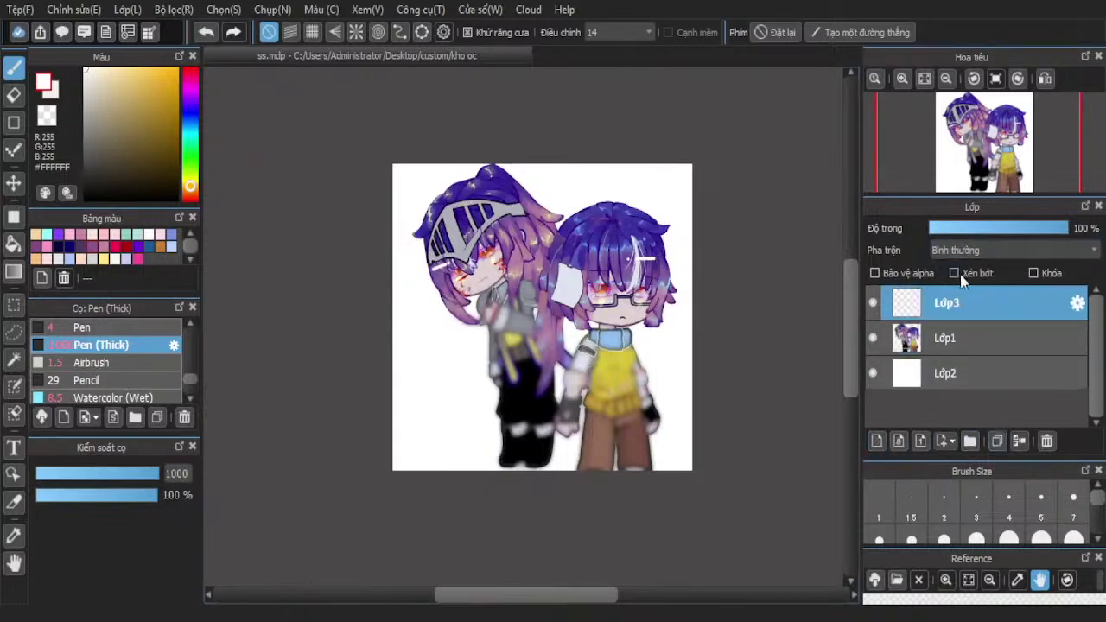
{"action": "scroll", "coordinate": [977, 246], "scroll_direction": "down", "scroll_amount": 3}
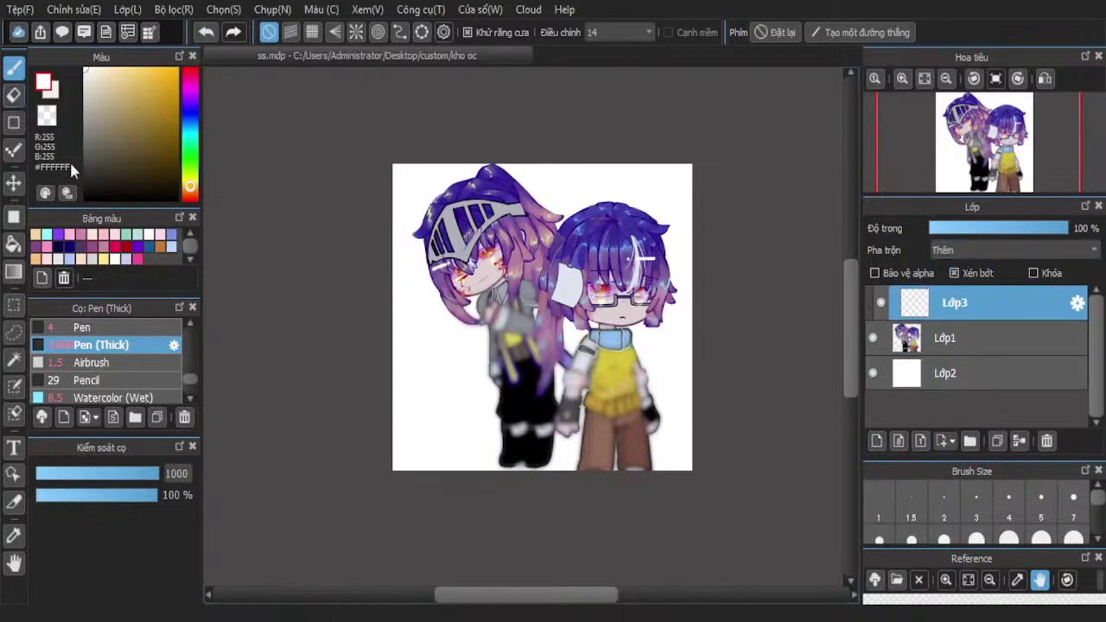
Airbrush gold #D4A842 around the outer areas of both characters on clipped layer Lớp3 at size 479
{"action": "left_click", "coordinate": [119, 364]}
{"action": "left_click_drag", "start_coordinate": [102, 474], "coordinate": [217, 484]}
{"action": "mouse_move", "coordinate": [435, 190]}
{"action": "left_mouse_down"}
{"action": "mouse_move", "coordinate": [376, 248]}
{"action": "mouse_move", "coordinate": [347, 342]}
{"action": "mouse_move", "coordinate": [370, 248]}
{"action": "mouse_move", "coordinate": [405, 394]}
{"action": "mouse_move", "coordinate": [491, 484]}
{"action": "mouse_move", "coordinate": [492, 453]}
{"action": "mouse_move", "coordinate": [655, 497]}
{"action": "mouse_move", "coordinate": [707, 417]}
{"action": "mouse_move", "coordinate": [671, 449]}
{"action": "mouse_move", "coordinate": [606, 421]}
{"action": "mouse_move", "coordinate": [615, 440]}
{"action": "mouse_move", "coordinate": [627, 434]}
{"action": "mouse_move", "coordinate": [540, 456]}
{"action": "mouse_move", "coordinate": [396, 316]}
{"action": "mouse_move", "coordinate": [664, 273]}
{"action": "mouse_move", "coordinate": [687, 188]}
{"action": "mouse_move", "coordinate": [627, 153]}
{"action": "mouse_move", "coordinate": [590, 168]}
{"action": "mouse_move", "coordinate": [583, 147]}
{"action": "mouse_move", "coordinate": [545, 150]}
{"action": "mouse_move", "coordinate": [703, 232]}
{"action": "left_mouse_up"}
Set the gold glow layer Lớp3 to 50 % opacity and merge it into Lớp1
{"action": "left_click", "coordinate": [989, 228]}
{"action": "left_click", "coordinate": [991, 228]}
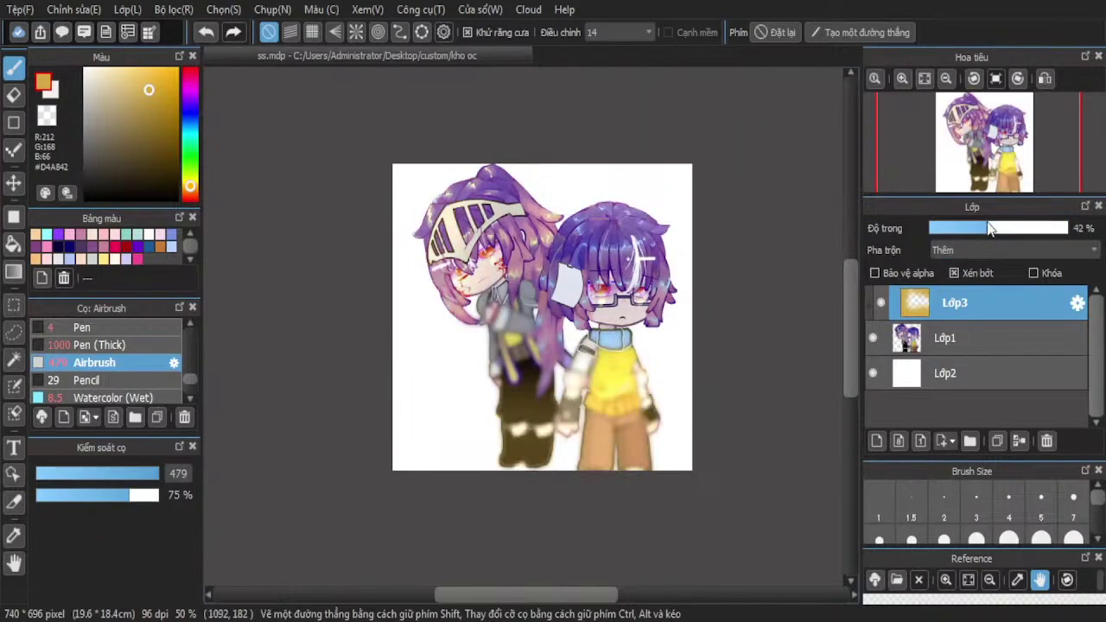
{"action": "left_click", "coordinate": [1016, 229]}
{"action": "left_click", "coordinate": [998, 229]}
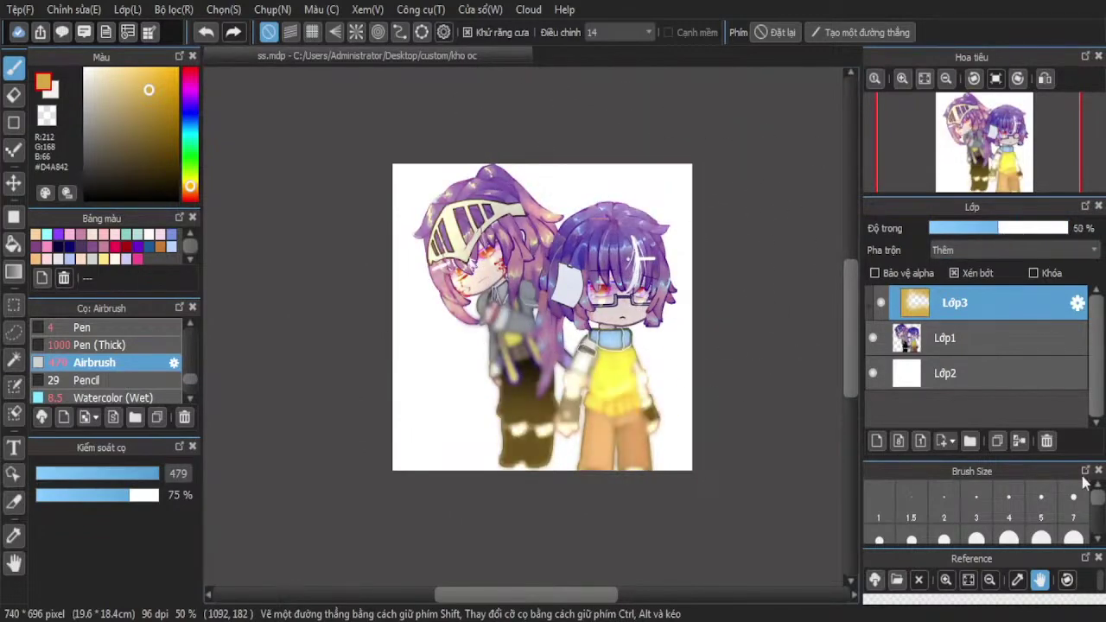
{"action": "left_click", "coordinate": [1019, 438]}
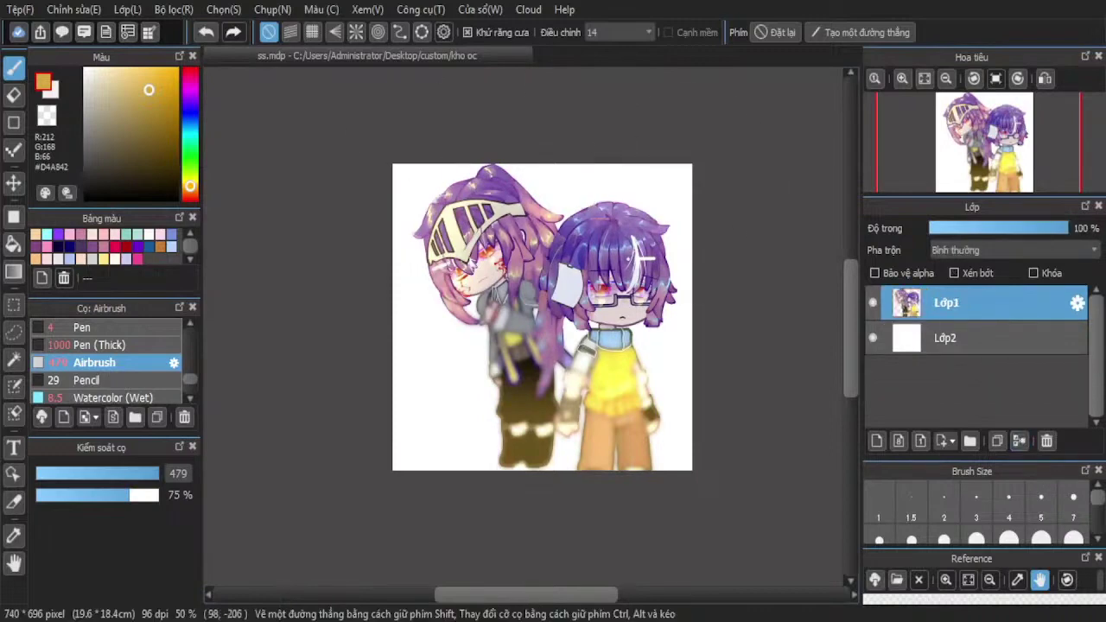
{"action": "left_click", "coordinate": [1019, 440]}
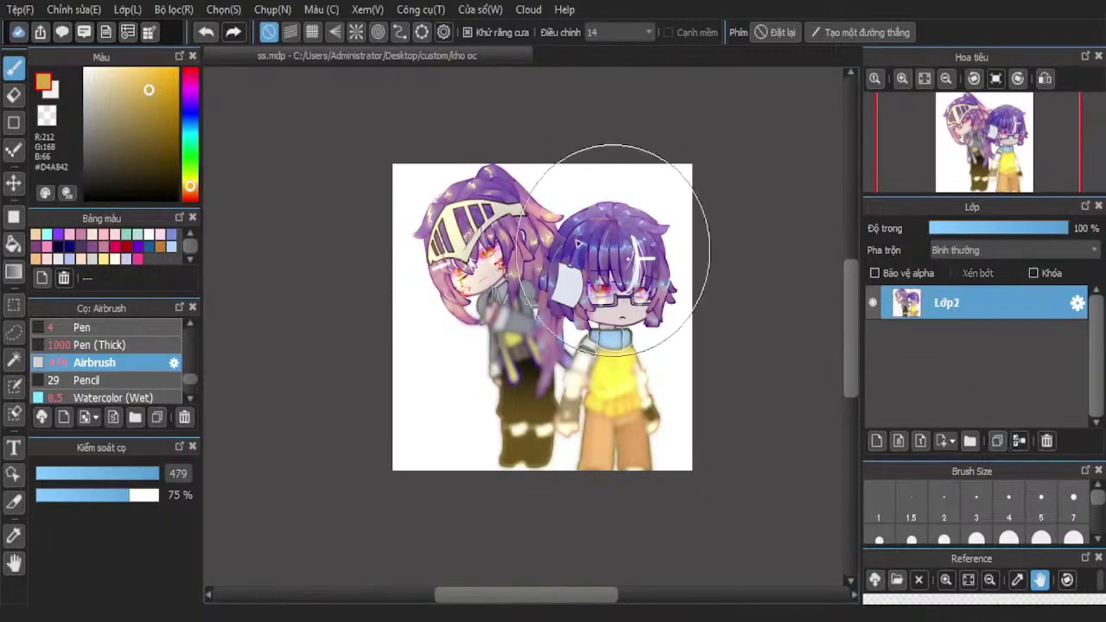
{"action": "left_click", "coordinate": [998, 441]}
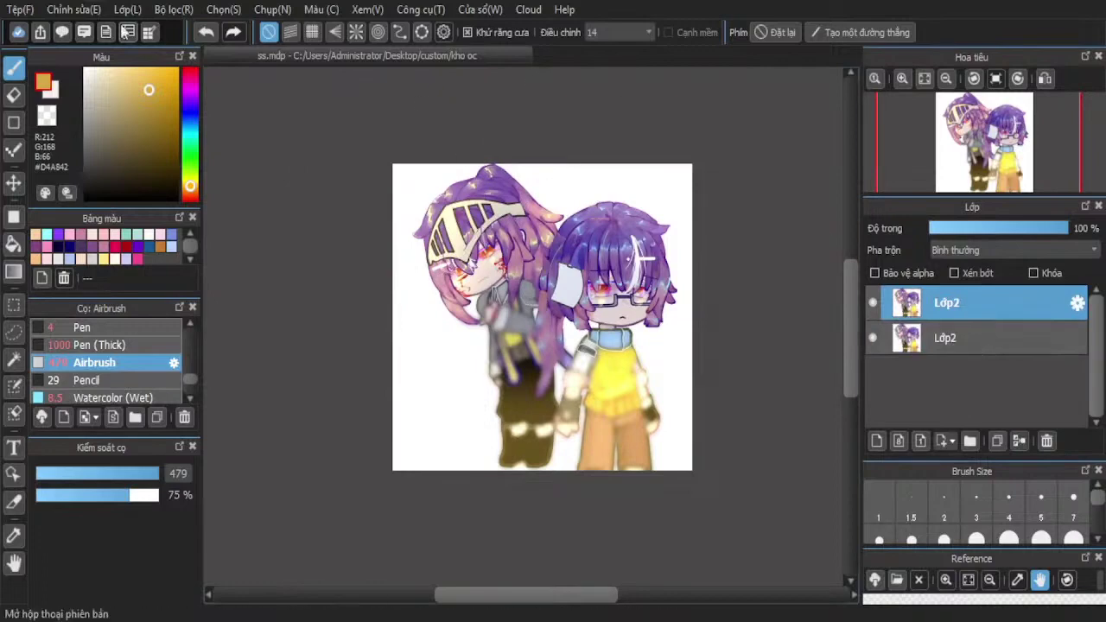
{"action": "left_click", "coordinate": [197, 32]}
{"action": "left_click", "coordinate": [197, 32]}
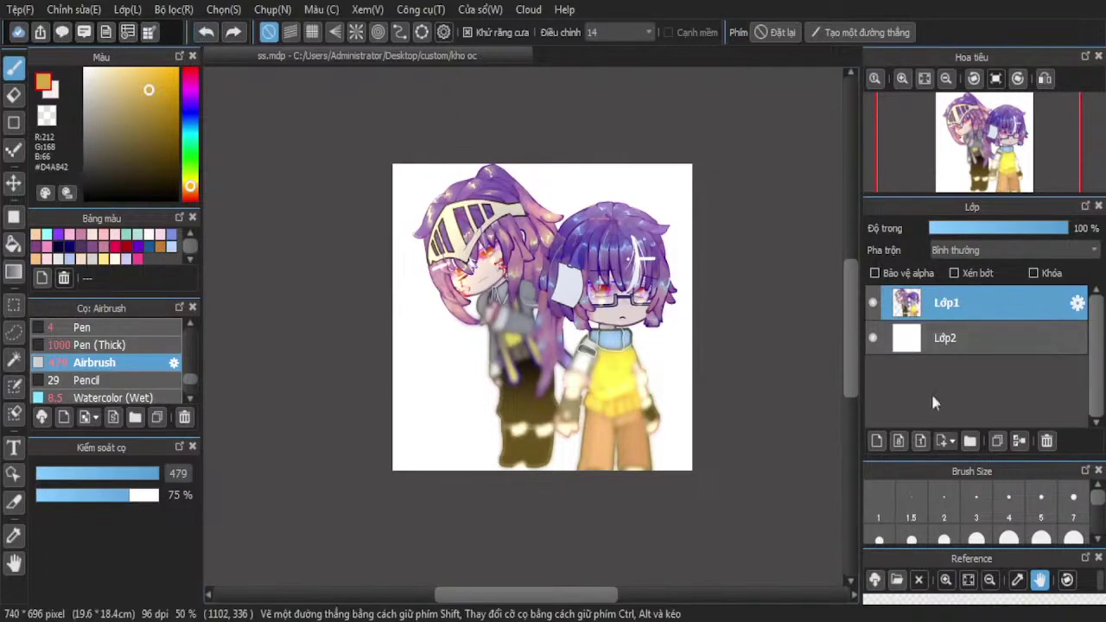
Duplicate Lớp1 and shift the lower copy to the left so it peeks out behind the characters
{"action": "left_click", "coordinate": [998, 441]}
{"action": "left_click", "coordinate": [942, 338]}
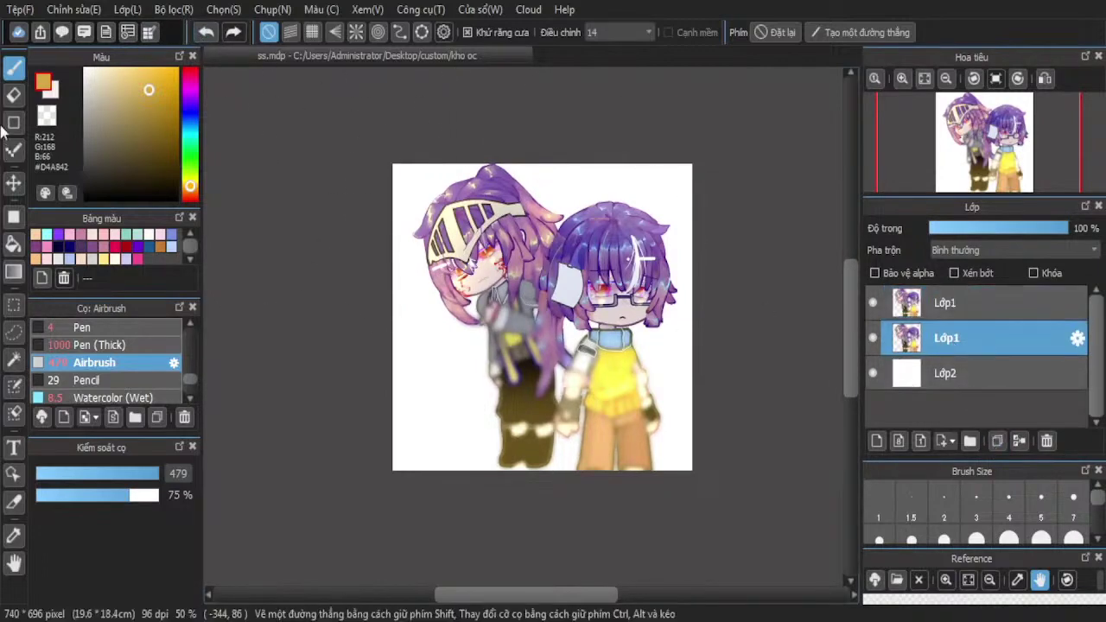
{"action": "left_click", "coordinate": [13, 183]}
{"action": "left_click_drag", "start_coordinate": [528, 313], "coordinate": [477, 321]}
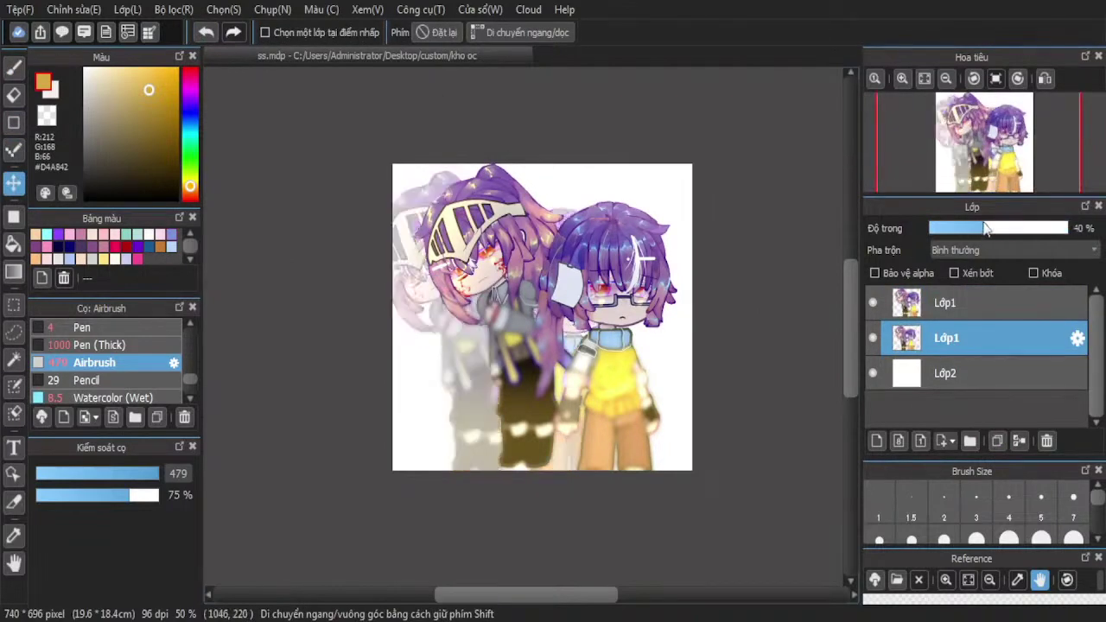
Fade the shifted copy of the characters to 20 % opacity and merge it into the white layer Lớp2
{"action": "left_click", "coordinate": [951, 228]}
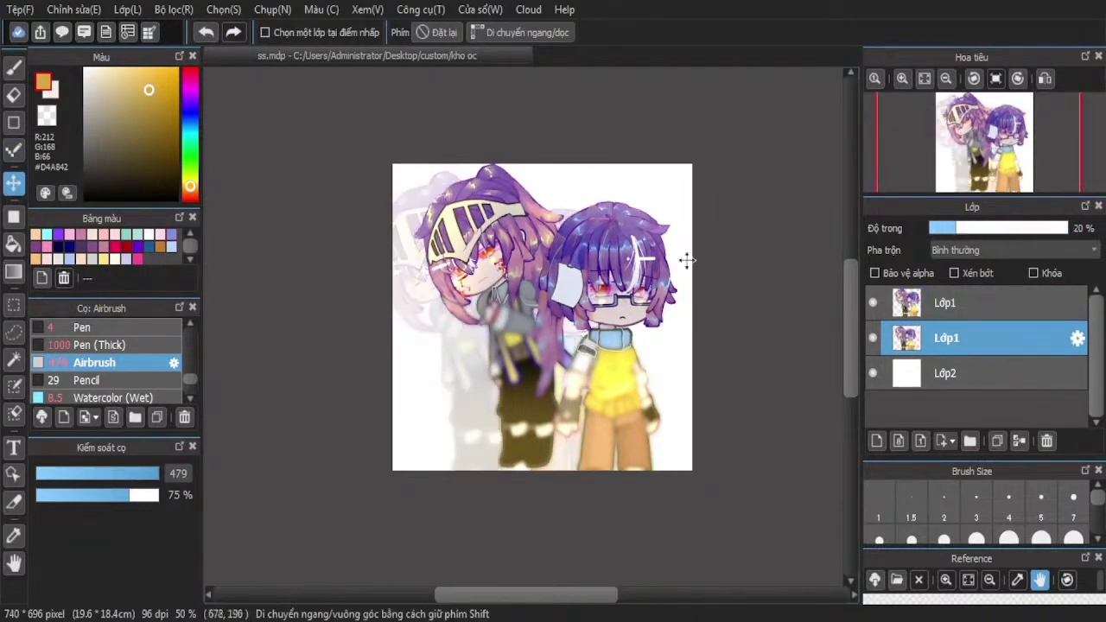
{"action": "left_click", "coordinate": [1020, 441]}
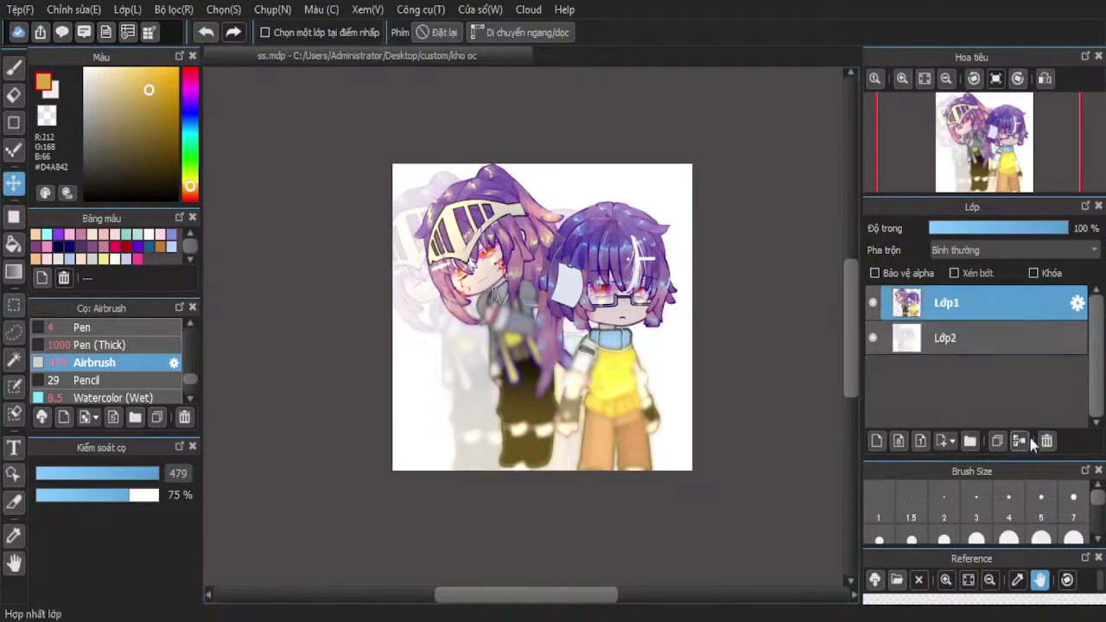